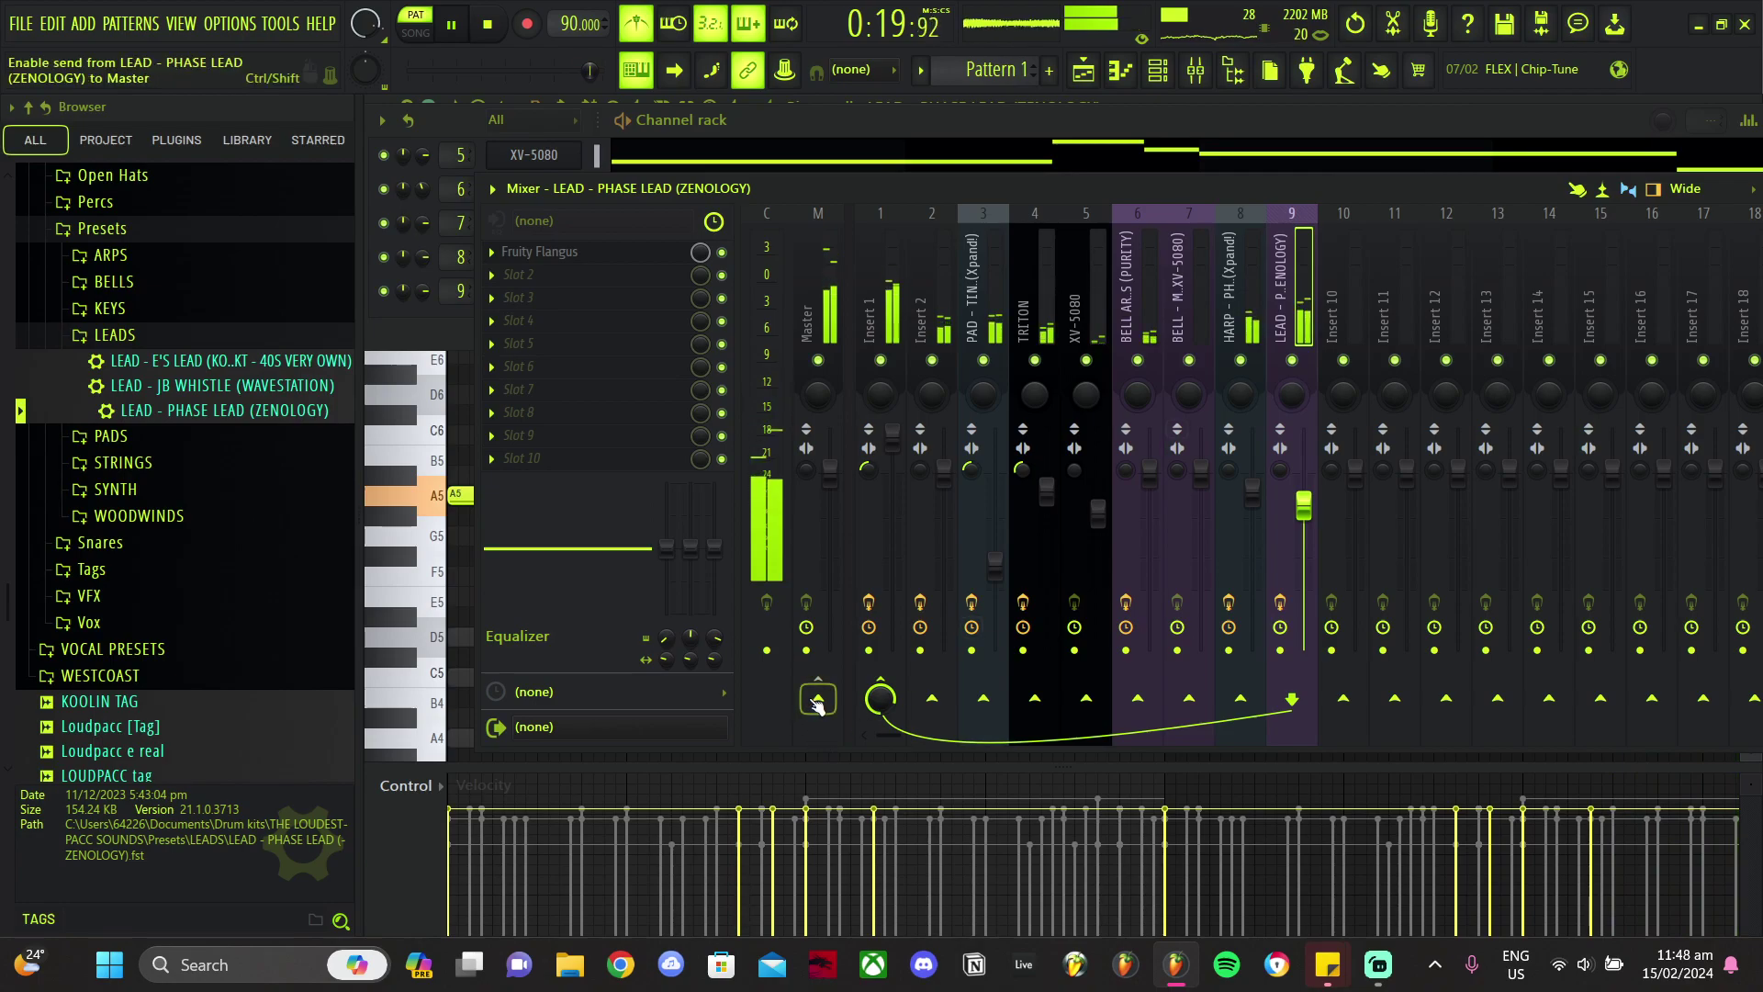
Step: Lower the lead track's mixer volume and add Fruity Parametric EQ 2 to it with the Low end cut preset
{"action": "left_click_drag", "start_coordinate": [1305, 511], "coordinate": [1304, 496]}
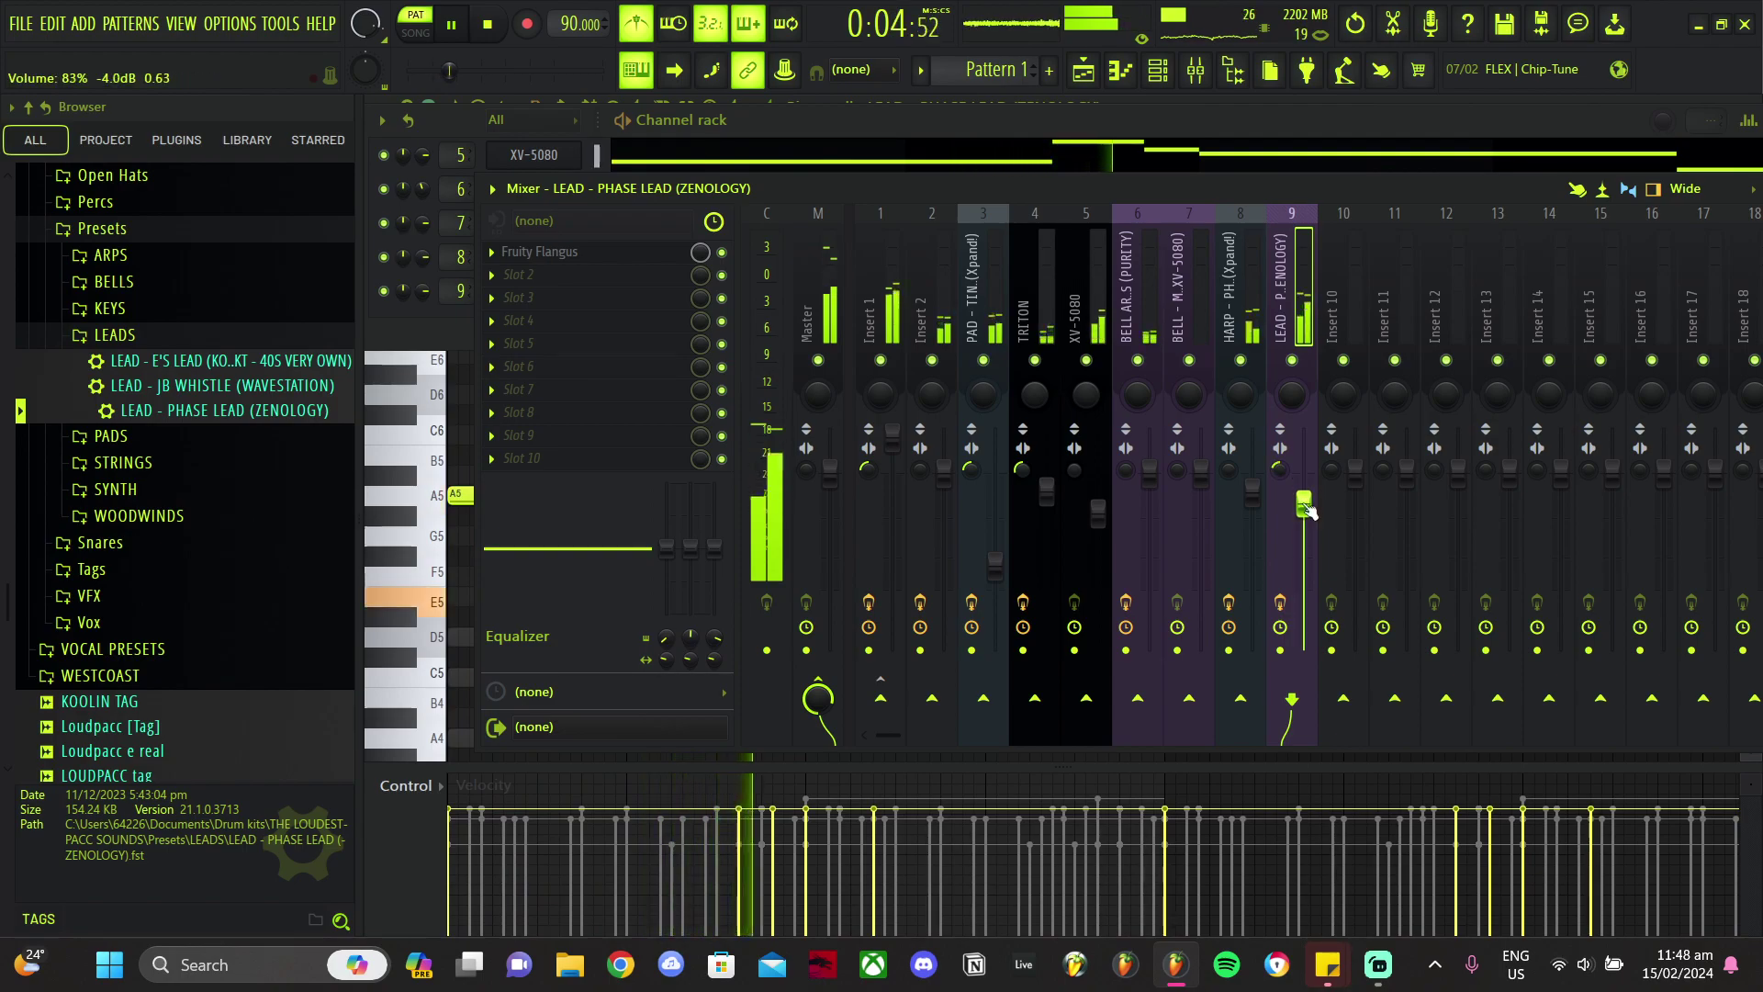
{"action": "left_click", "coordinate": [504, 274]}
{"action": "left_click", "coordinate": [1015, 651]}
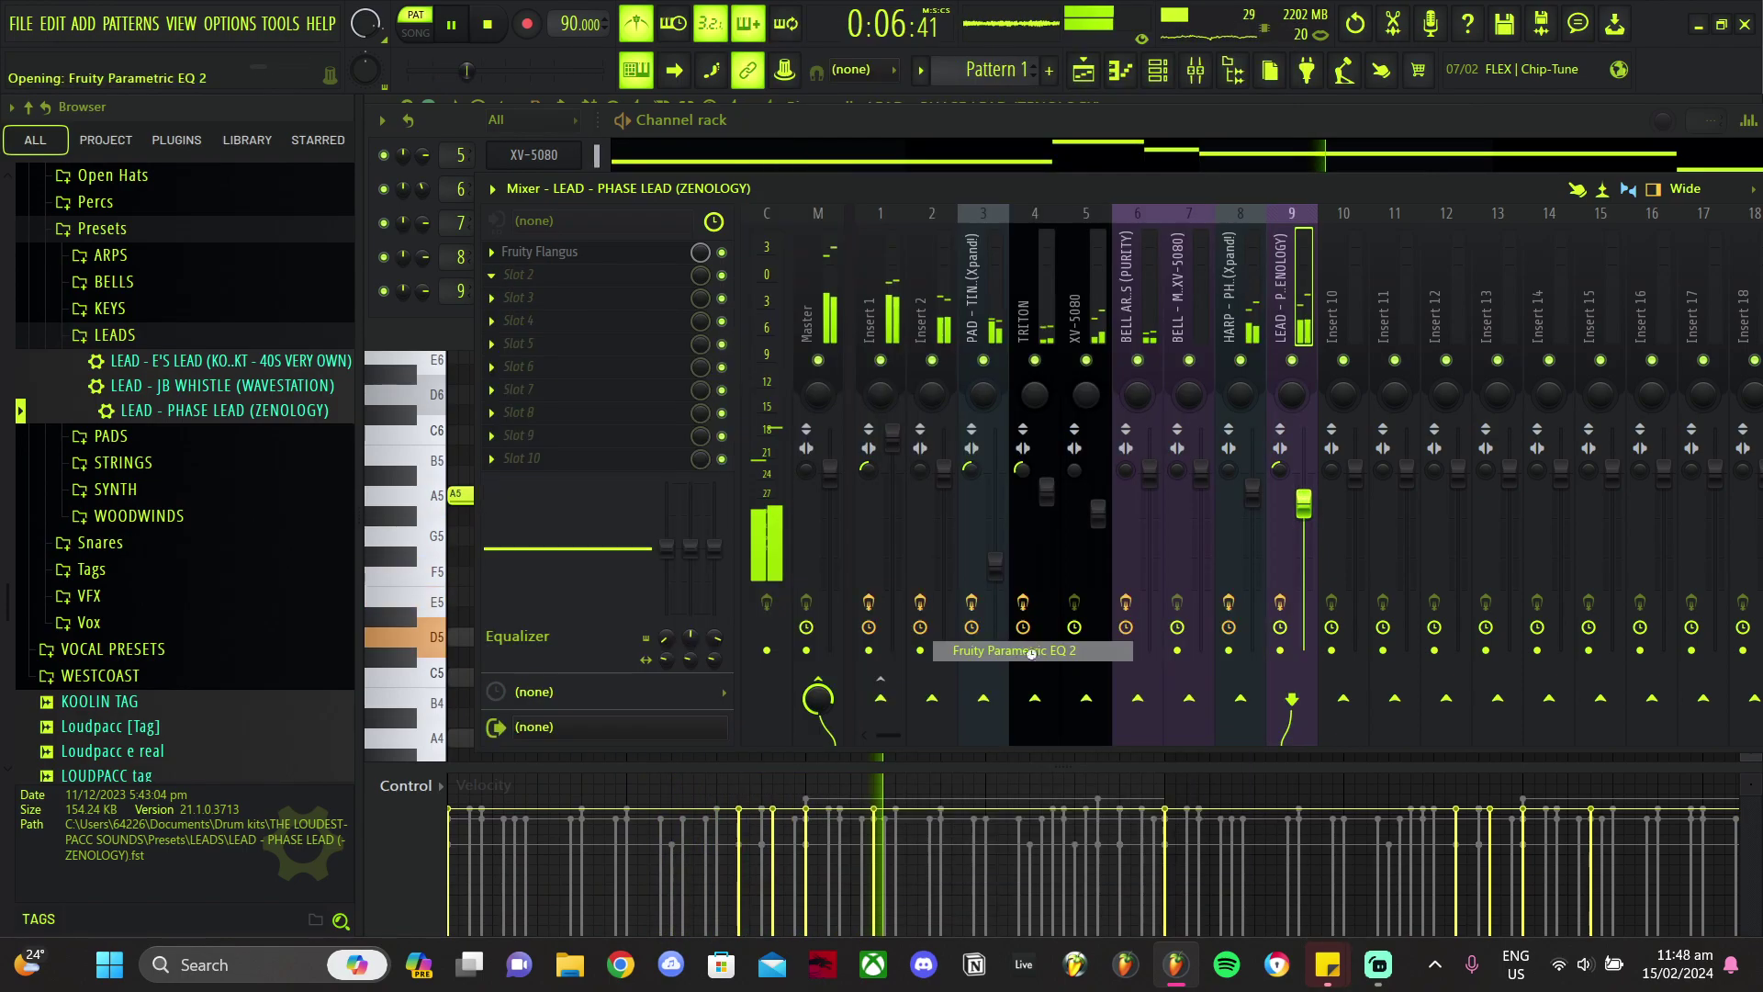
{"action": "left_click", "coordinate": [1236, 344]}
{"action": "left_click", "coordinate": [1262, 405]}
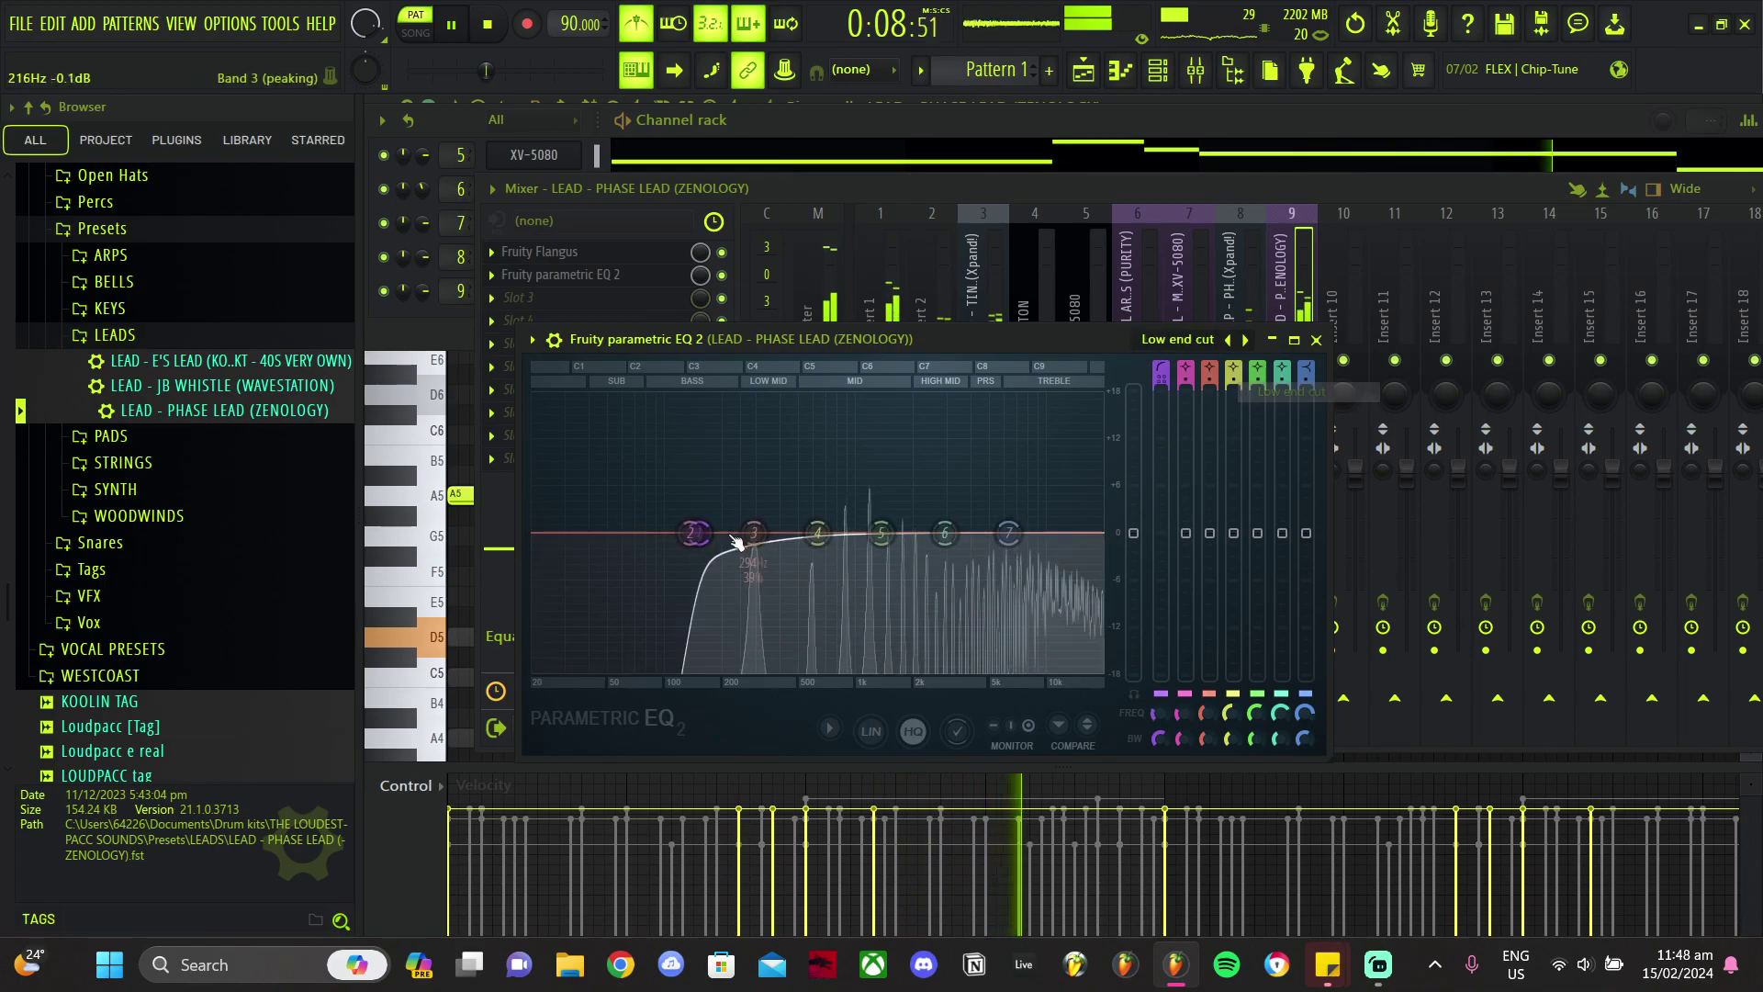
{"action": "left_click", "coordinate": [1383, 439]}
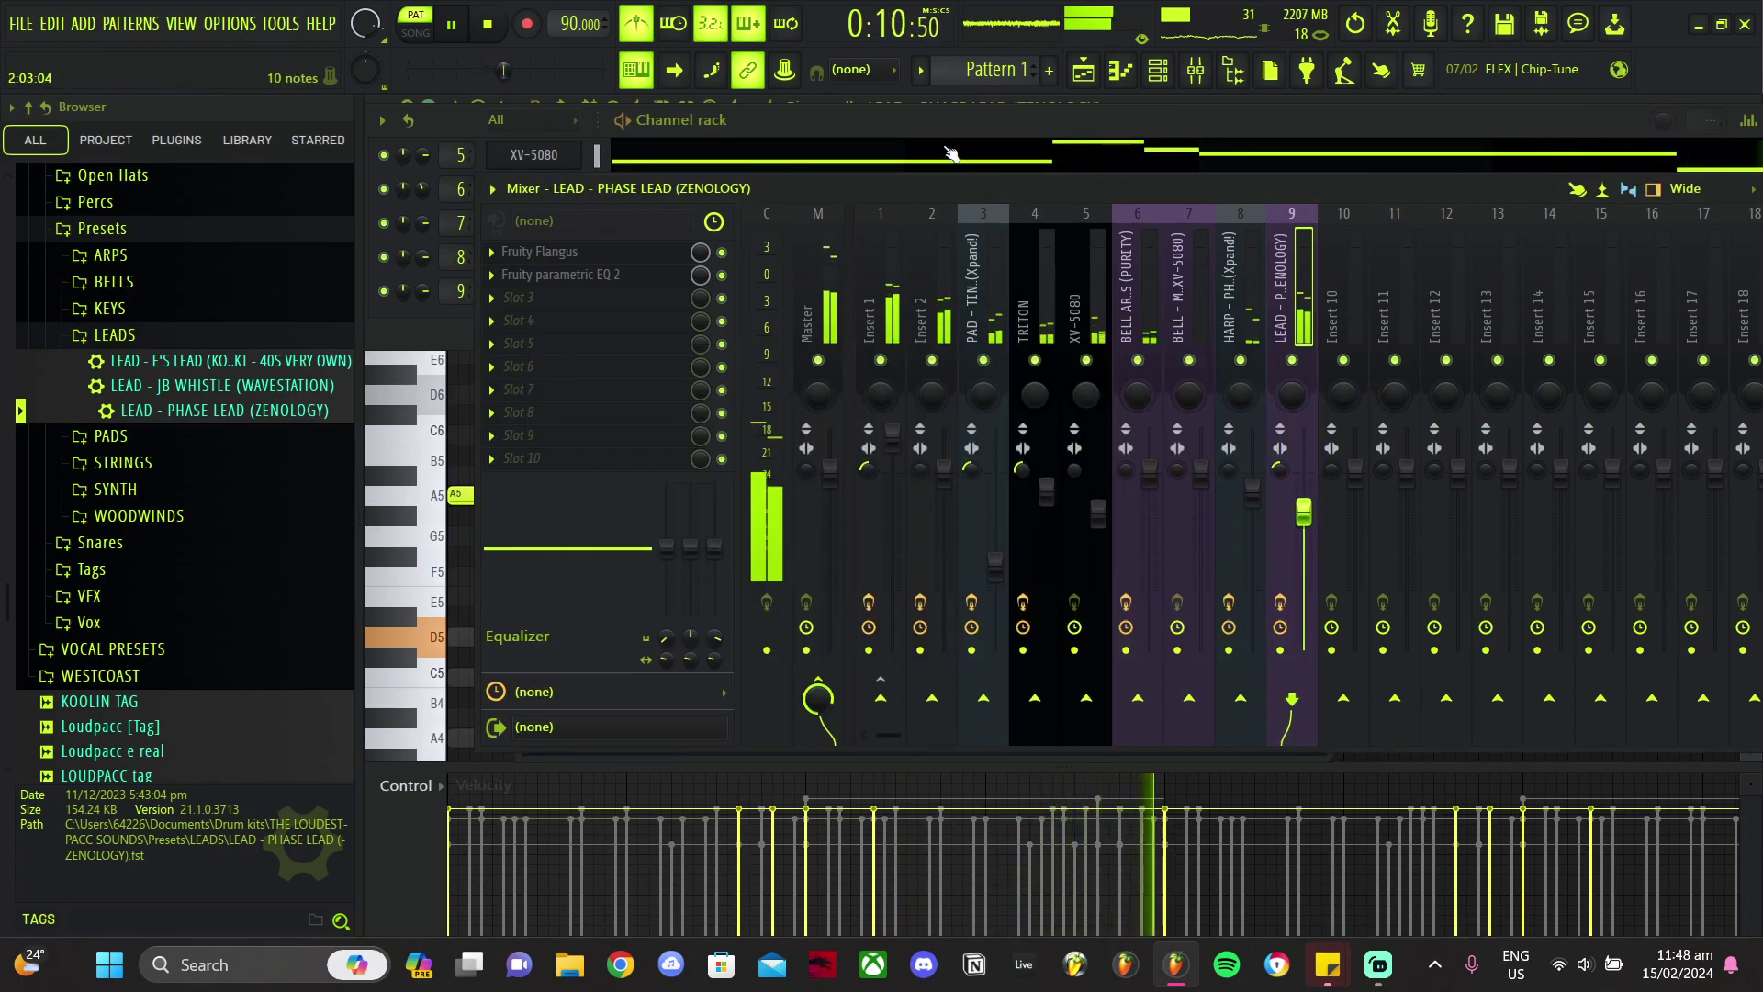
Step: Raise the harp track's mixer volume to about 93% and raise the TRITON track's volume
{"action": "left_click", "coordinate": [895, 154]}
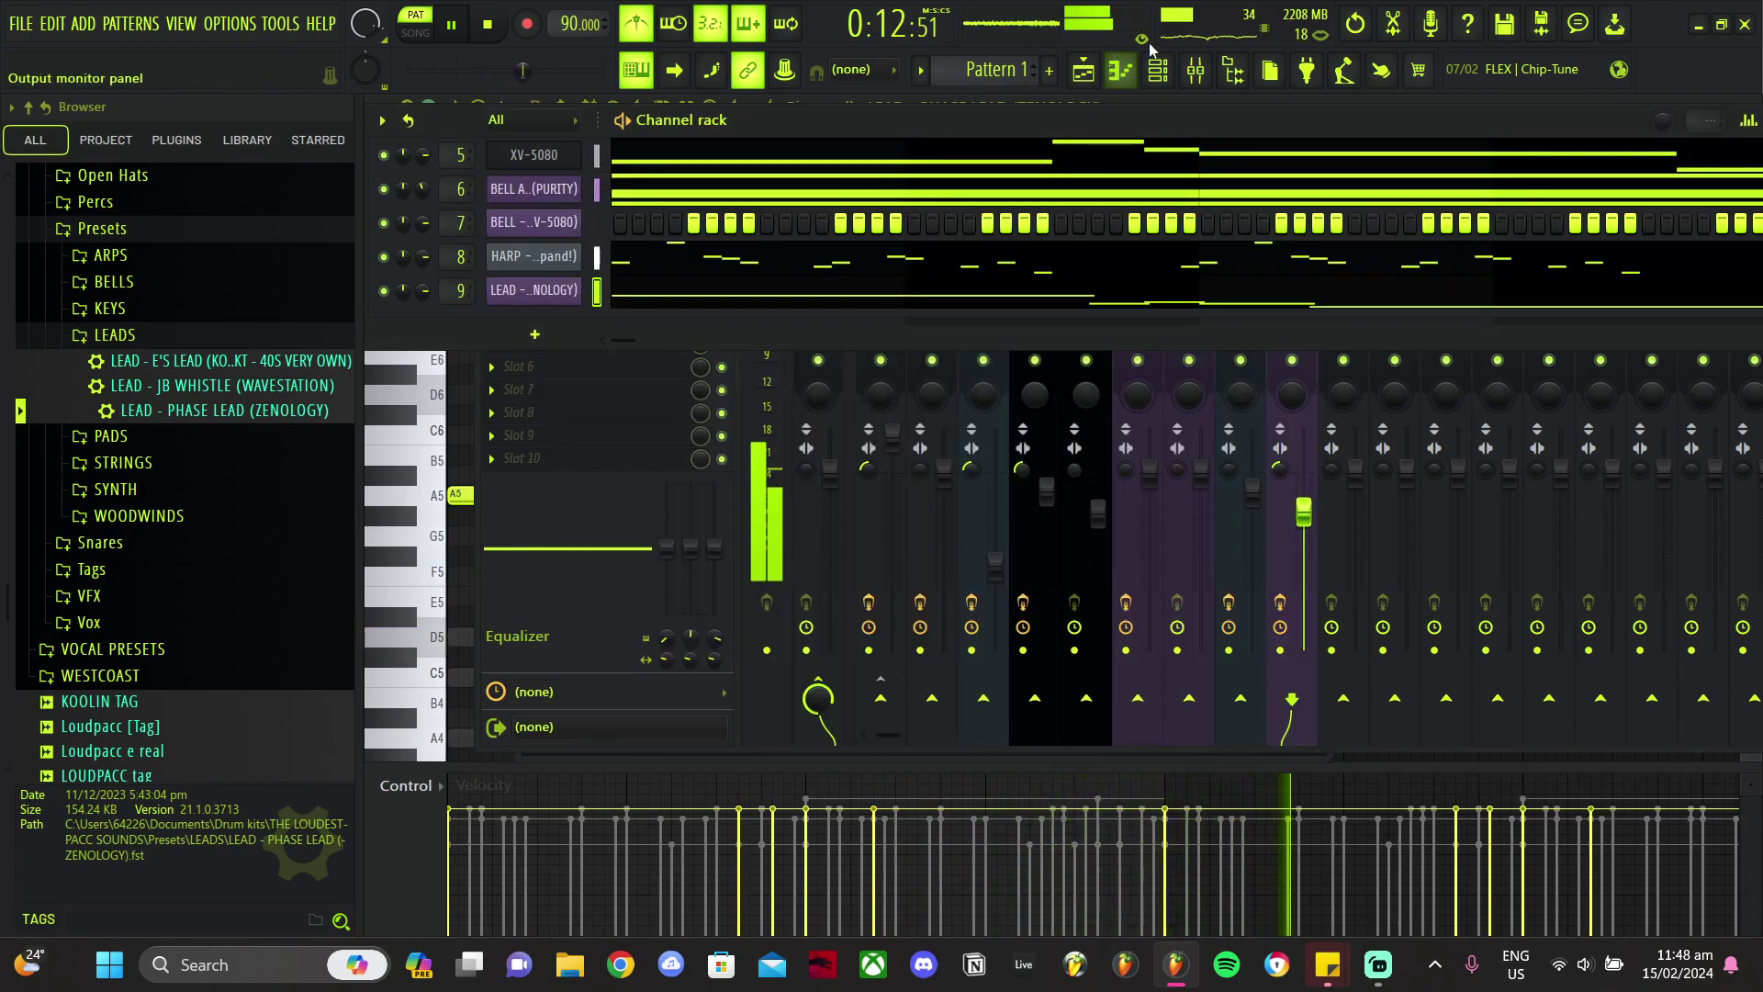
{"action": "left_click_drag", "start_coordinate": [1046, 343], "coordinate": [1045, 476]}
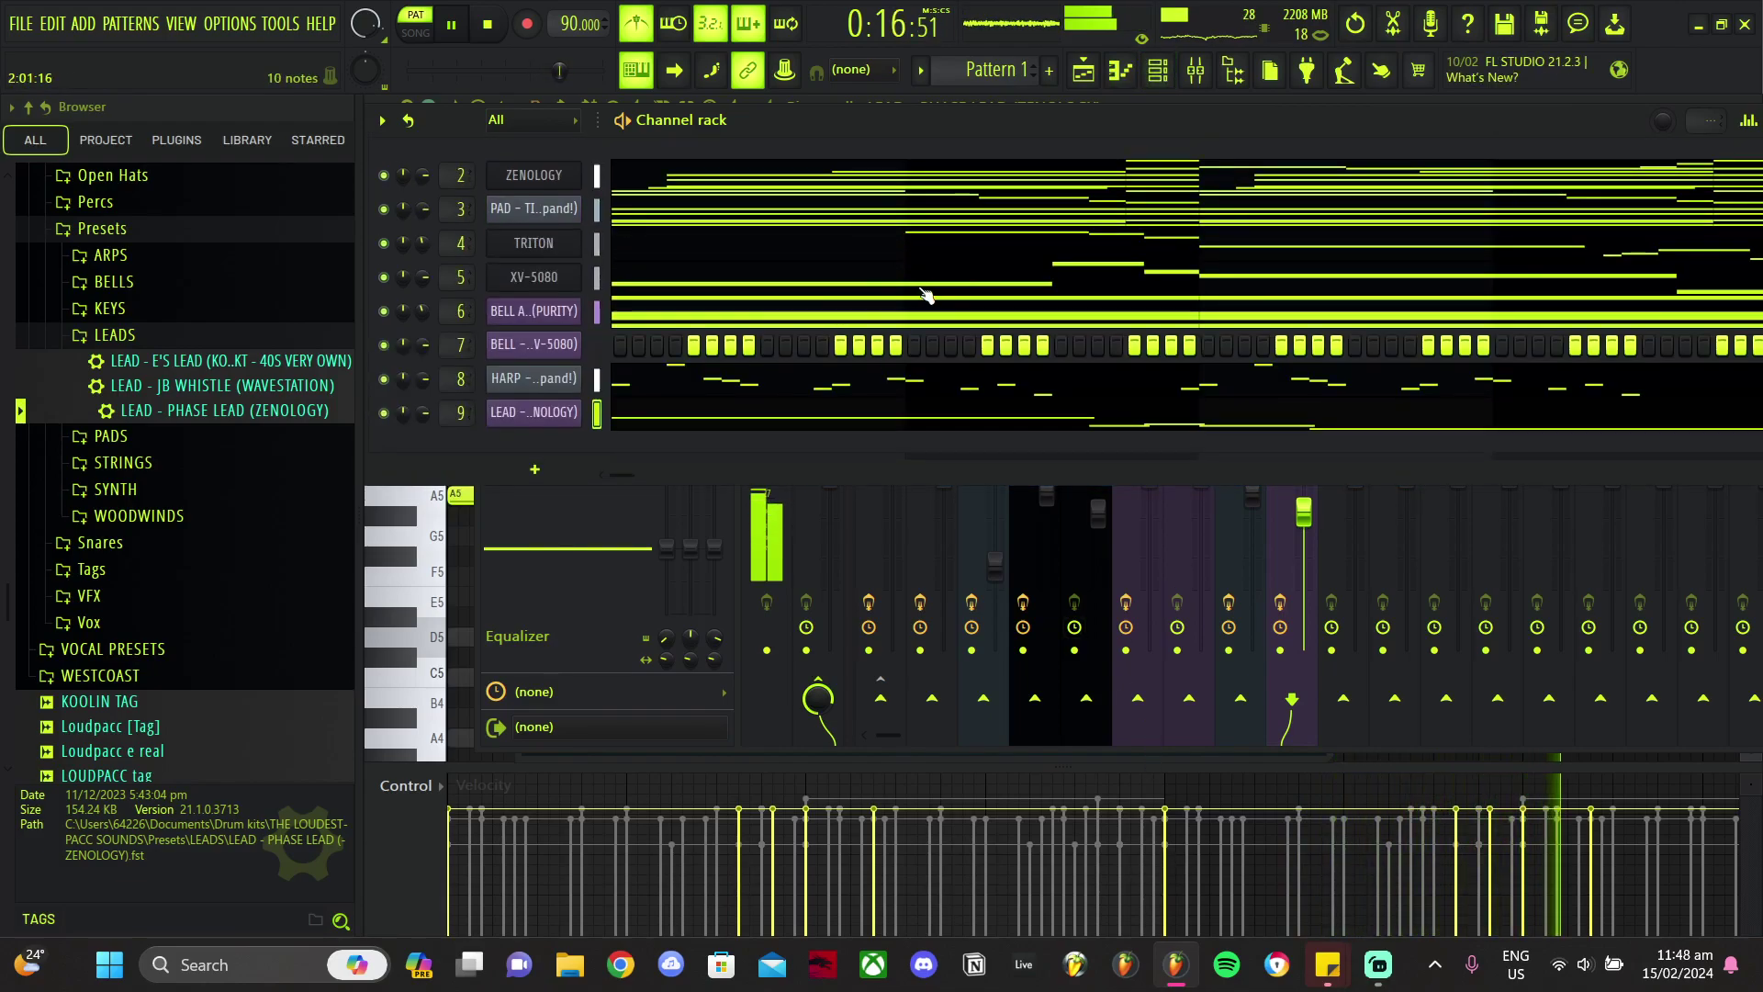
{"action": "left_click", "coordinate": [1195, 71]}
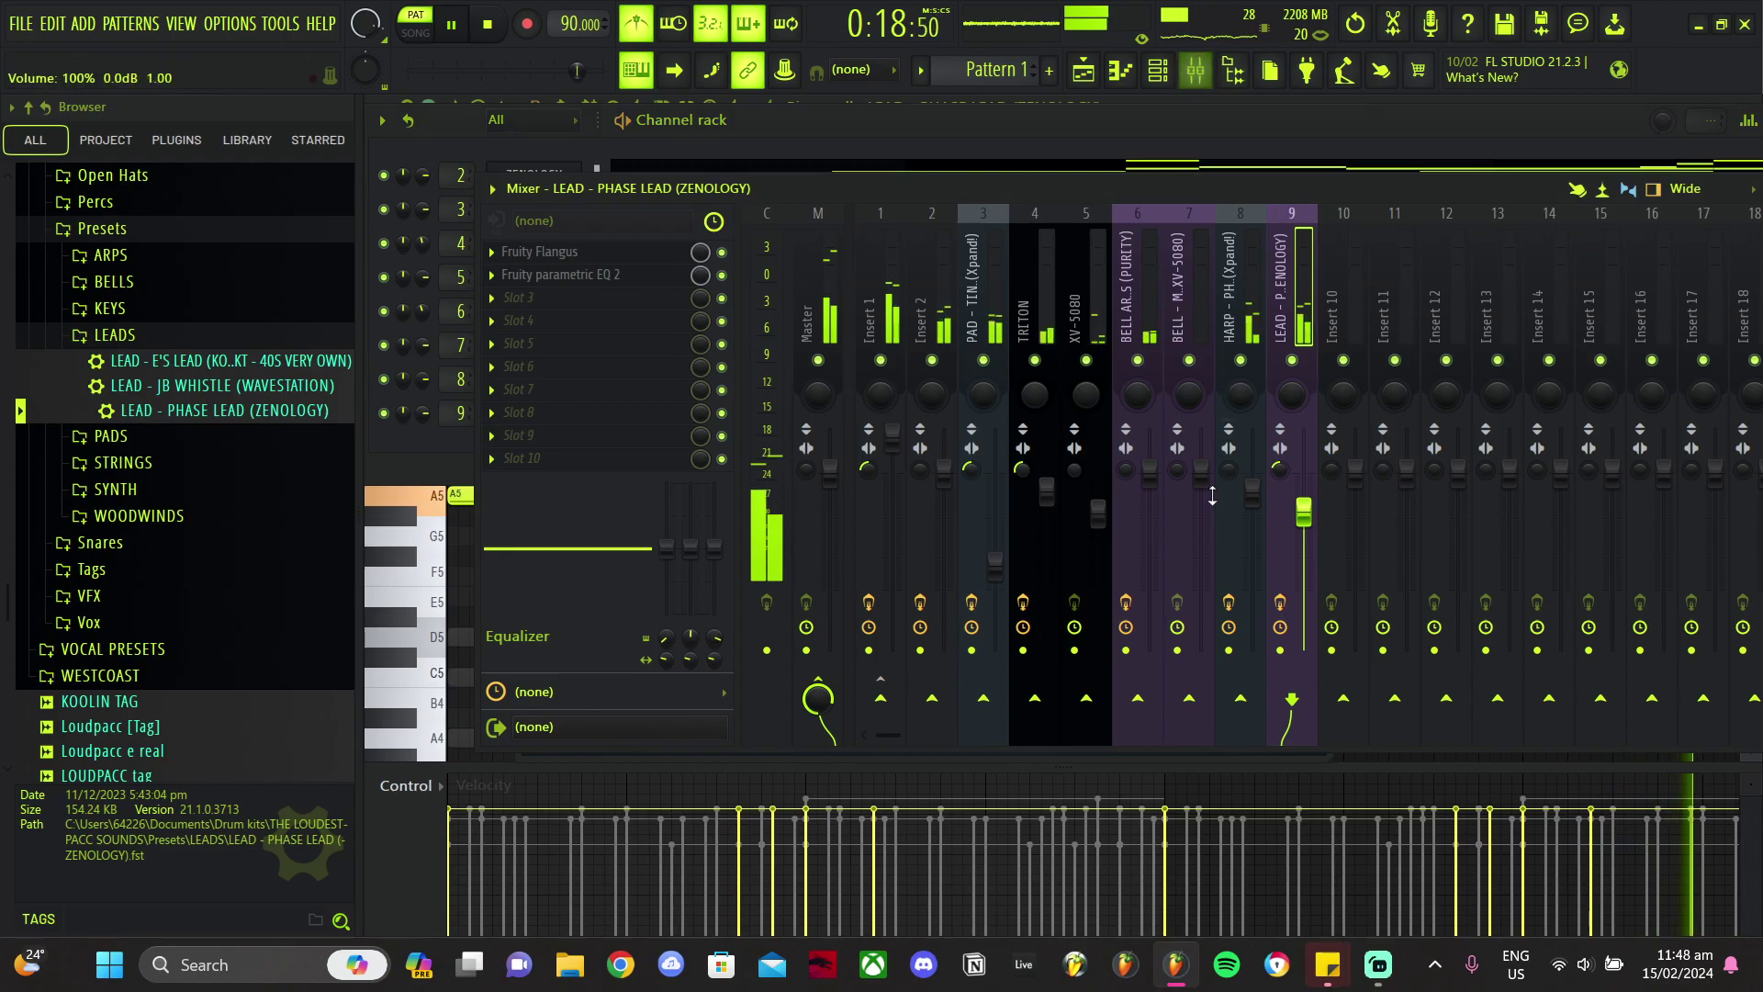
{"action": "left_click_drag", "start_coordinate": [1253, 501], "coordinate": [1254, 475]}
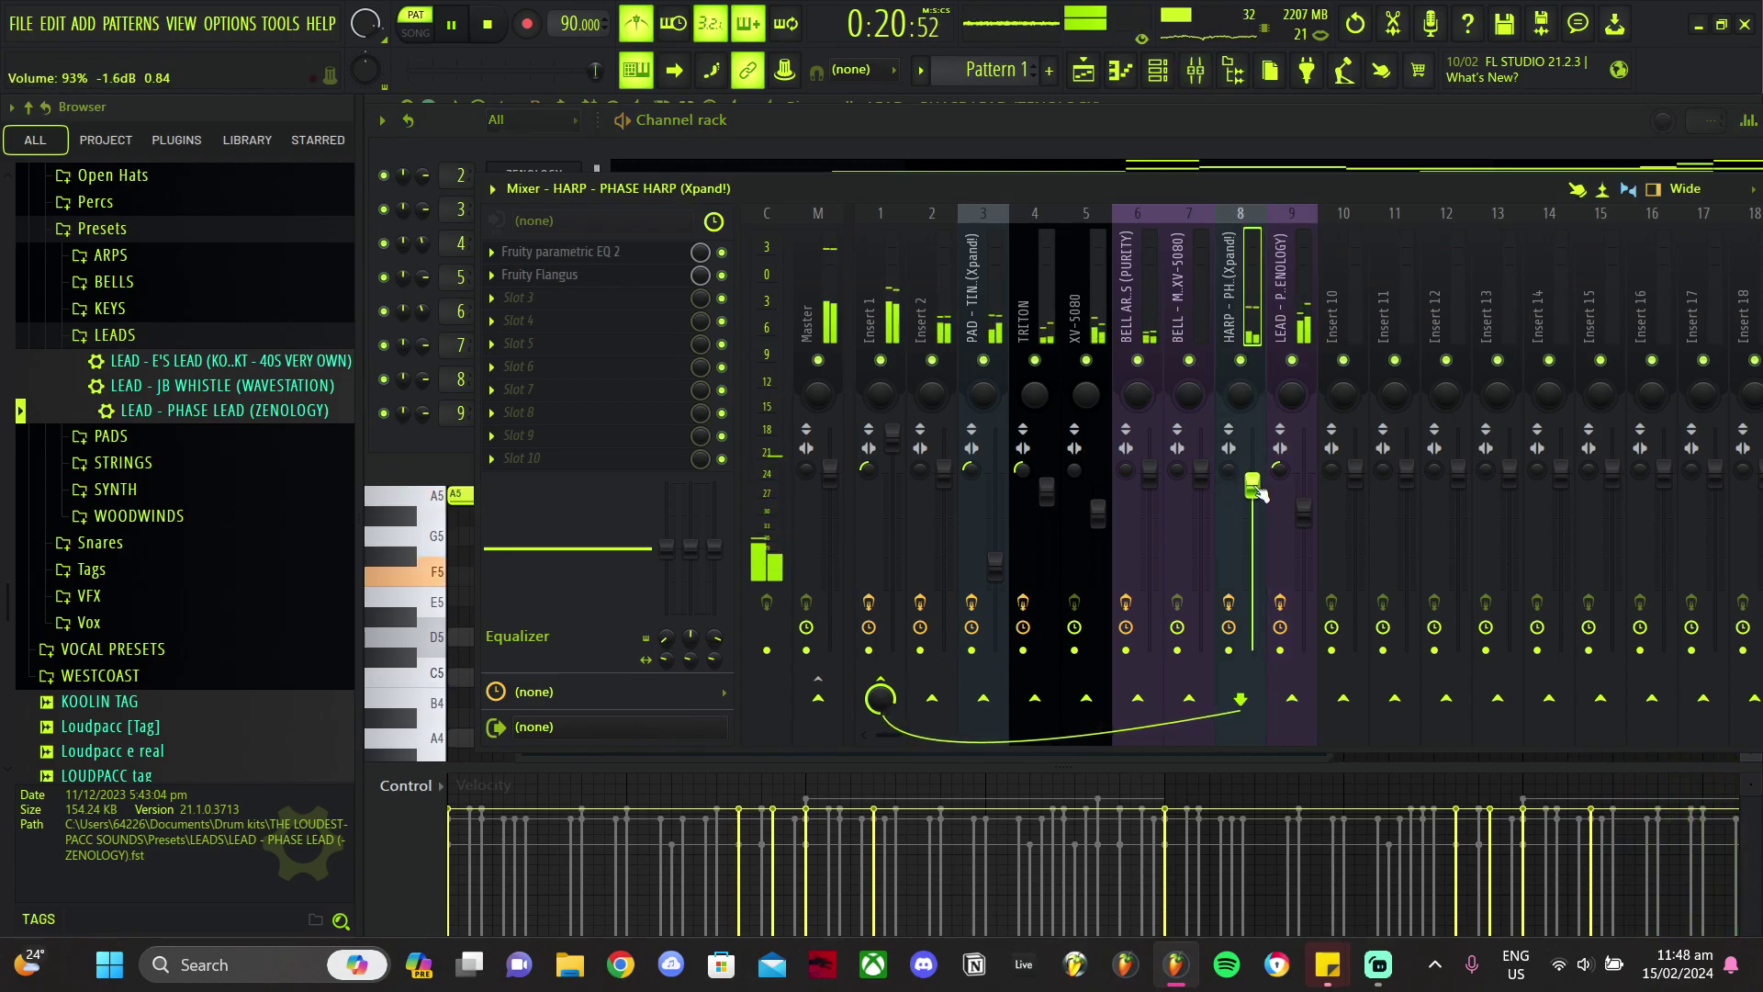
{"action": "left_click", "coordinate": [1081, 550]}
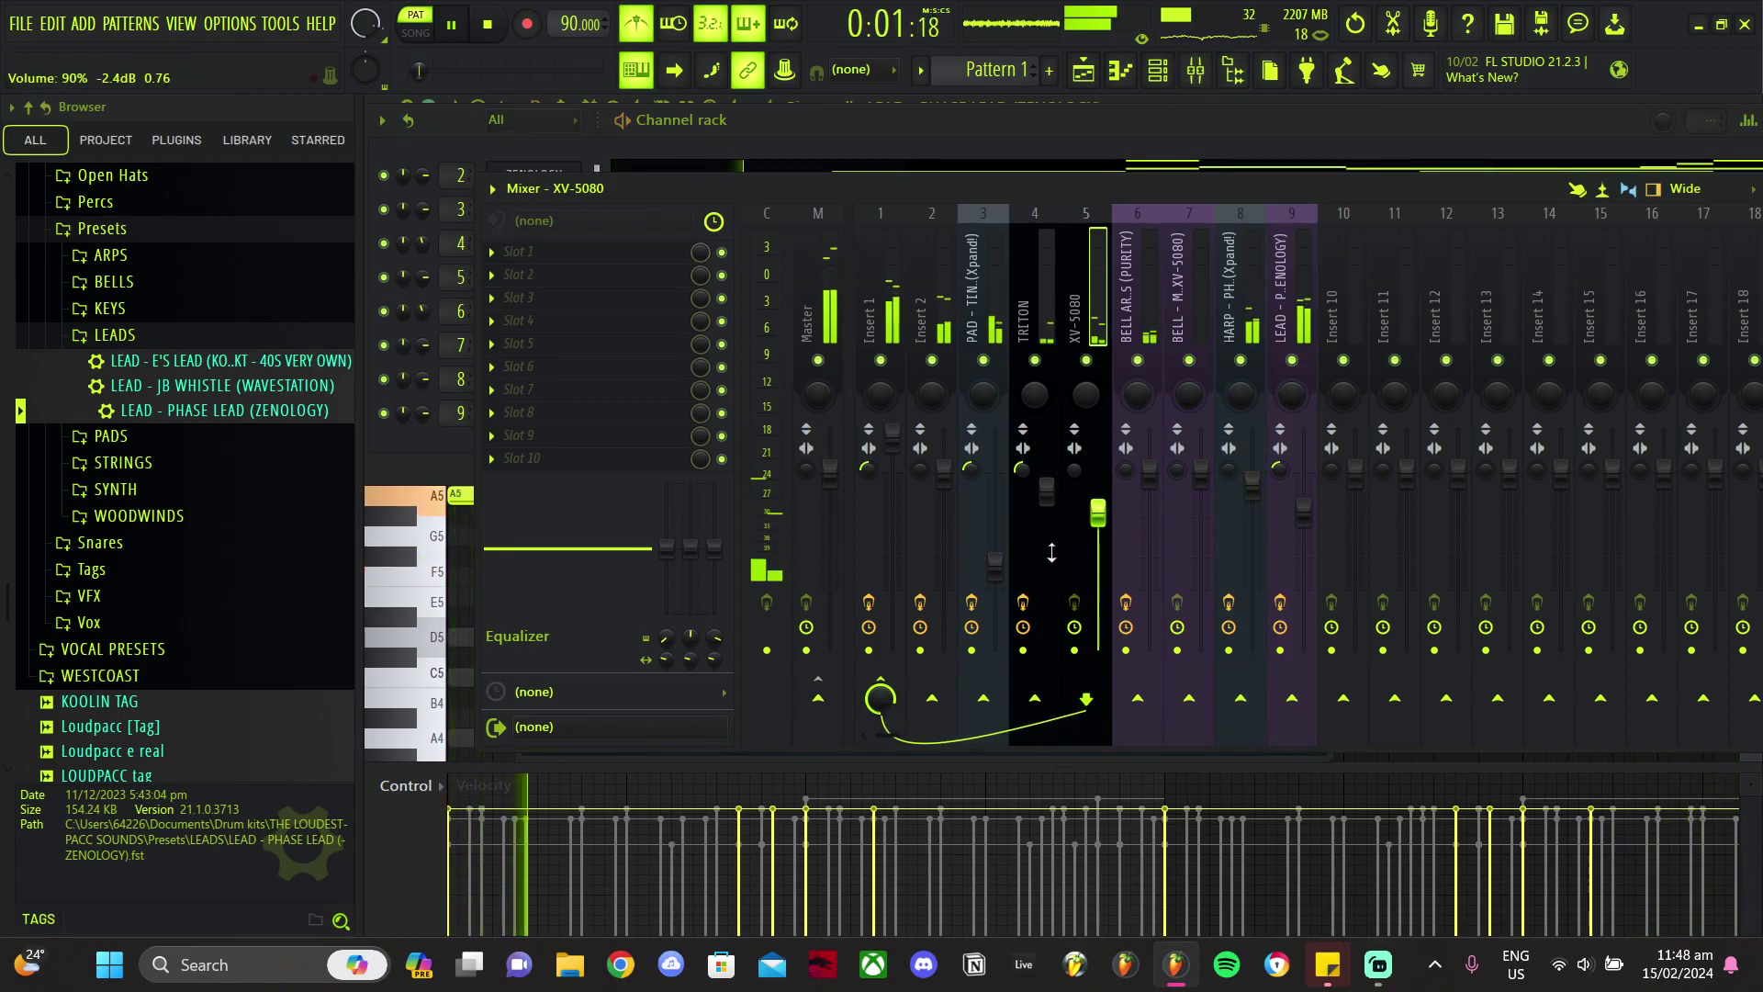
{"action": "left_click_drag", "start_coordinate": [1046, 492], "coordinate": [1046, 473]}
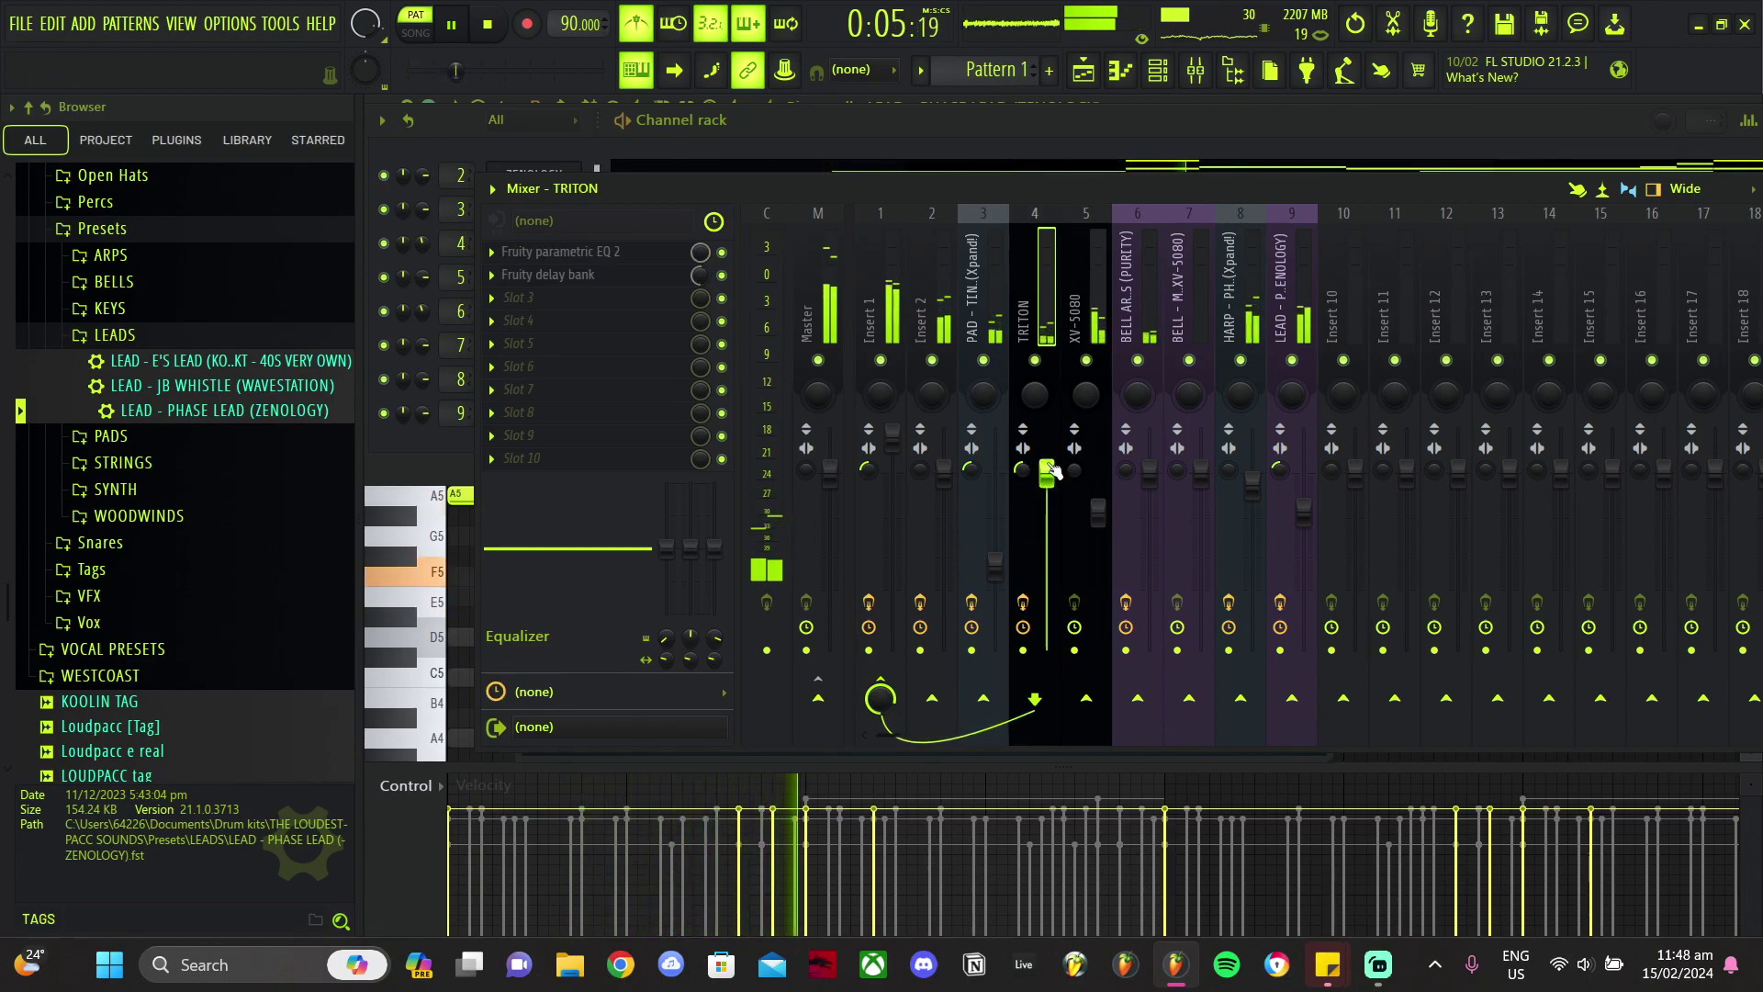
Step: Open the tone browser of the lead channel's ZENOLOGY instrument and filter the tones to the Synth Lead category
{"action": "left_click", "coordinate": [891, 307]}
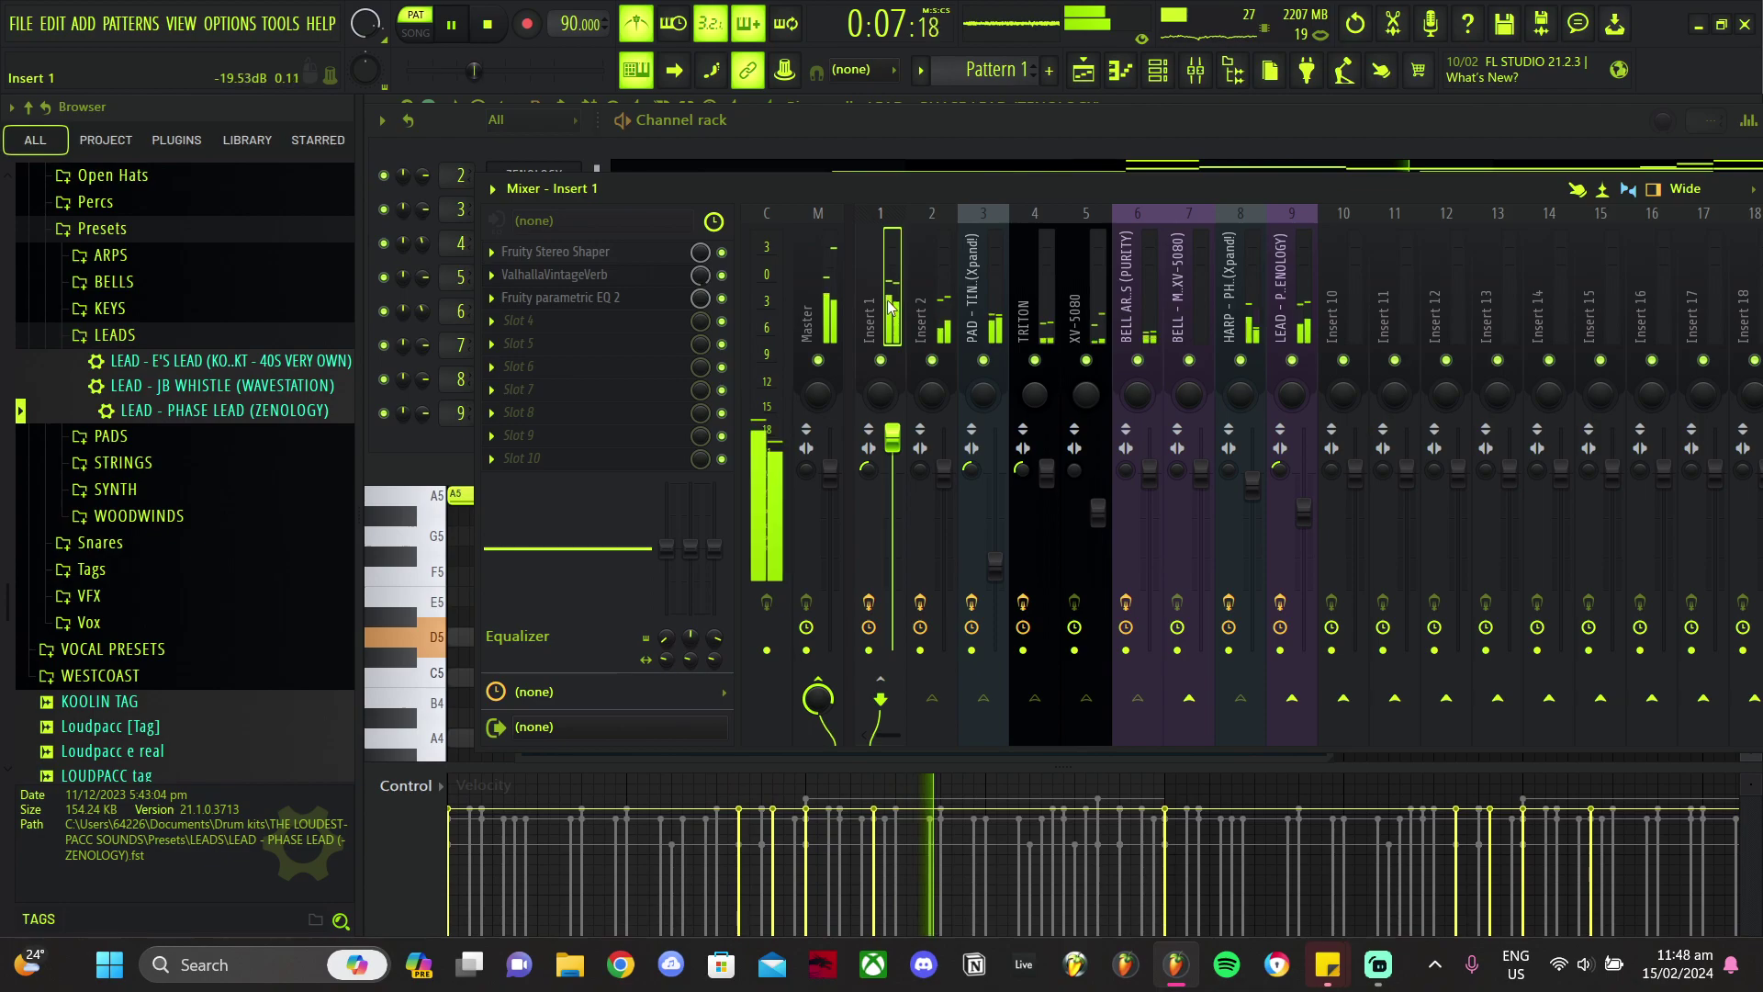
{"action": "left_click", "coordinate": [1203, 77]}
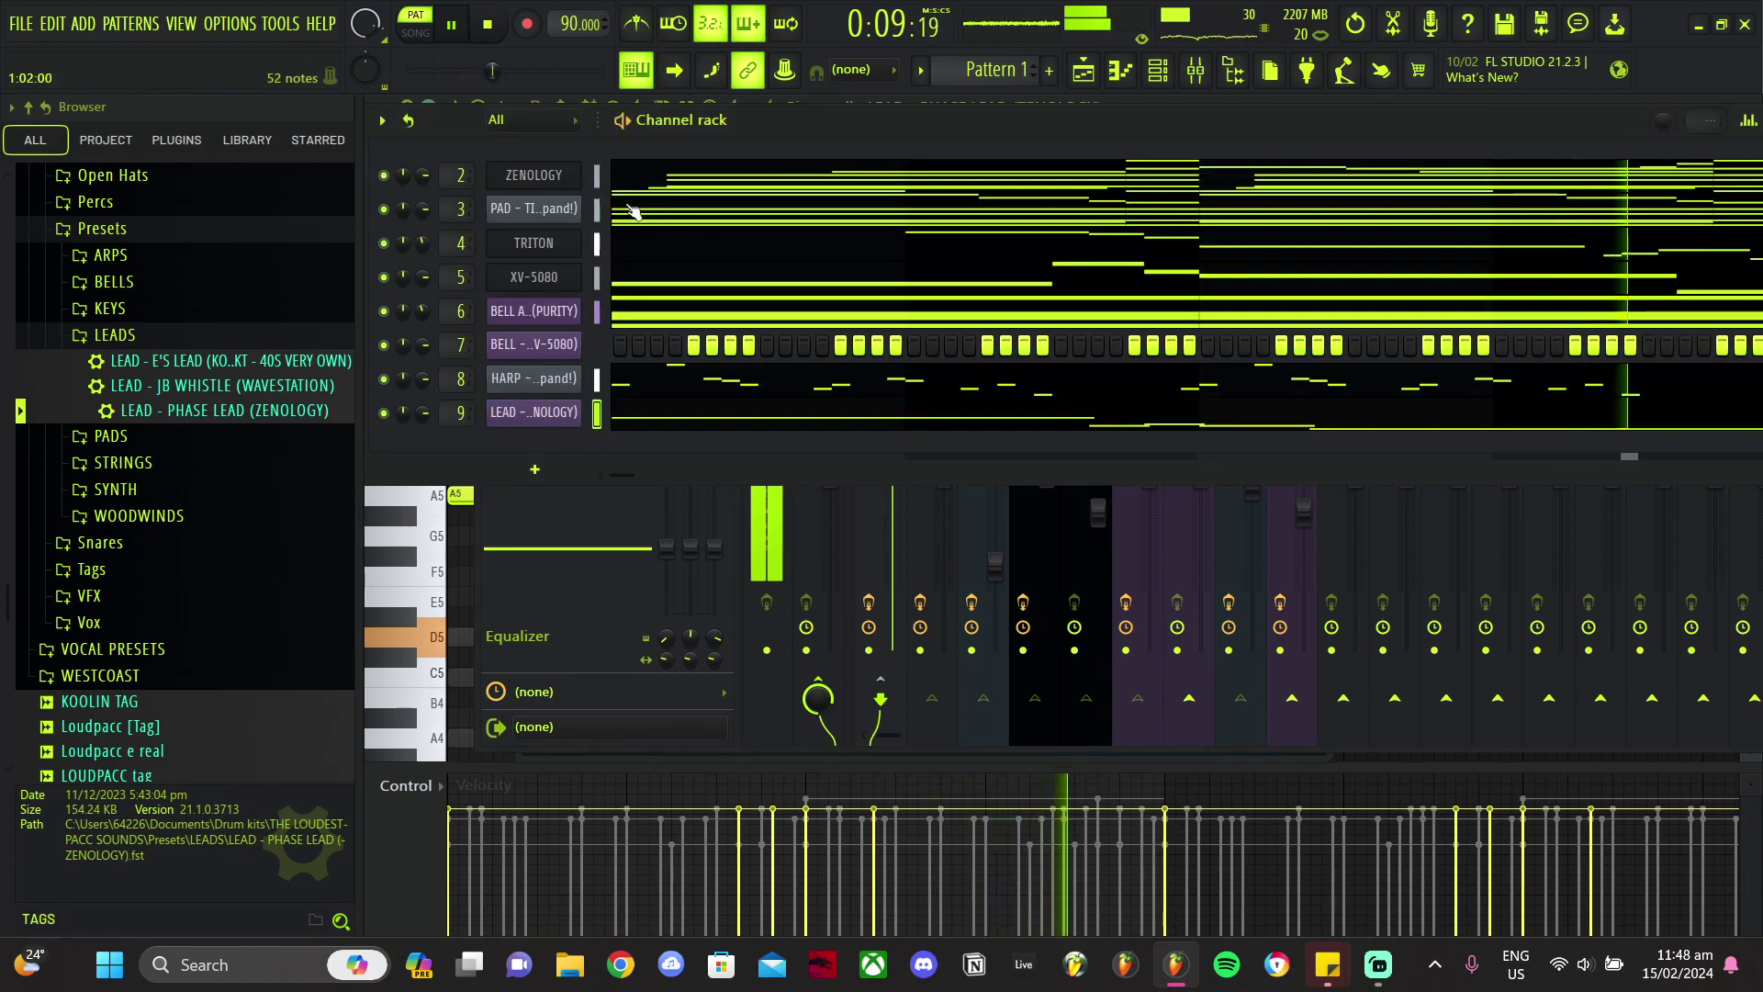
{"action": "left_click", "coordinate": [1201, 75]}
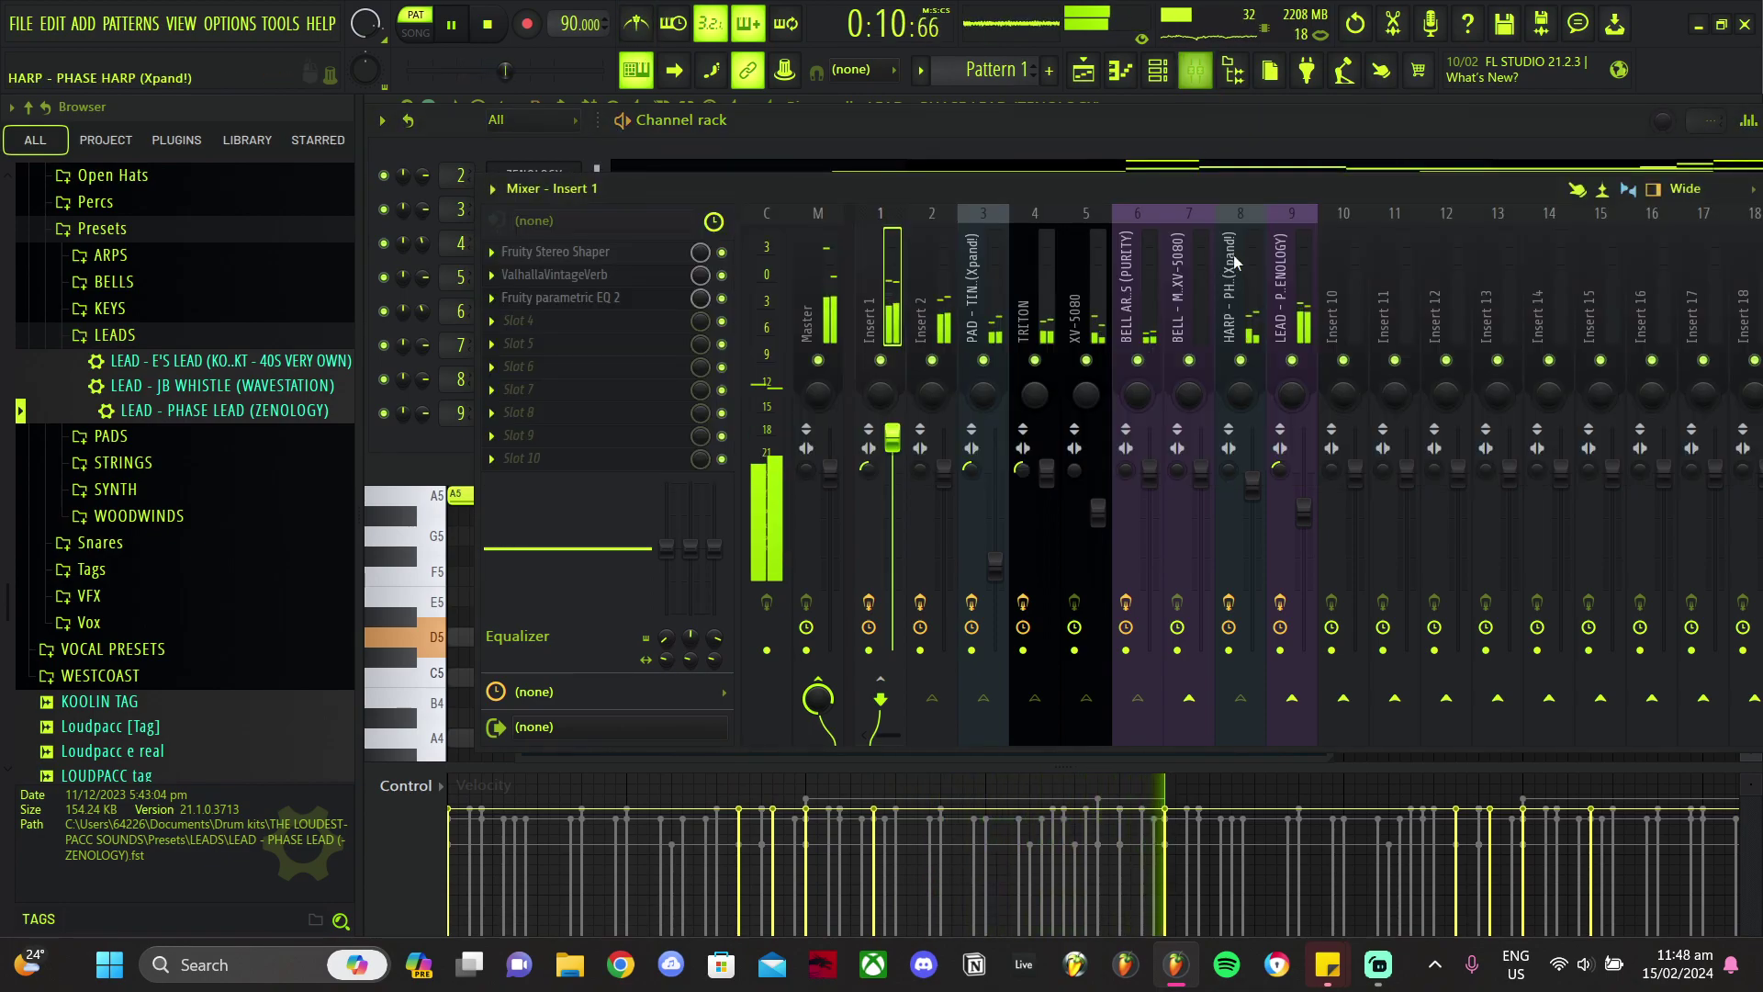
{"action": "left_click", "coordinate": [1161, 74]}
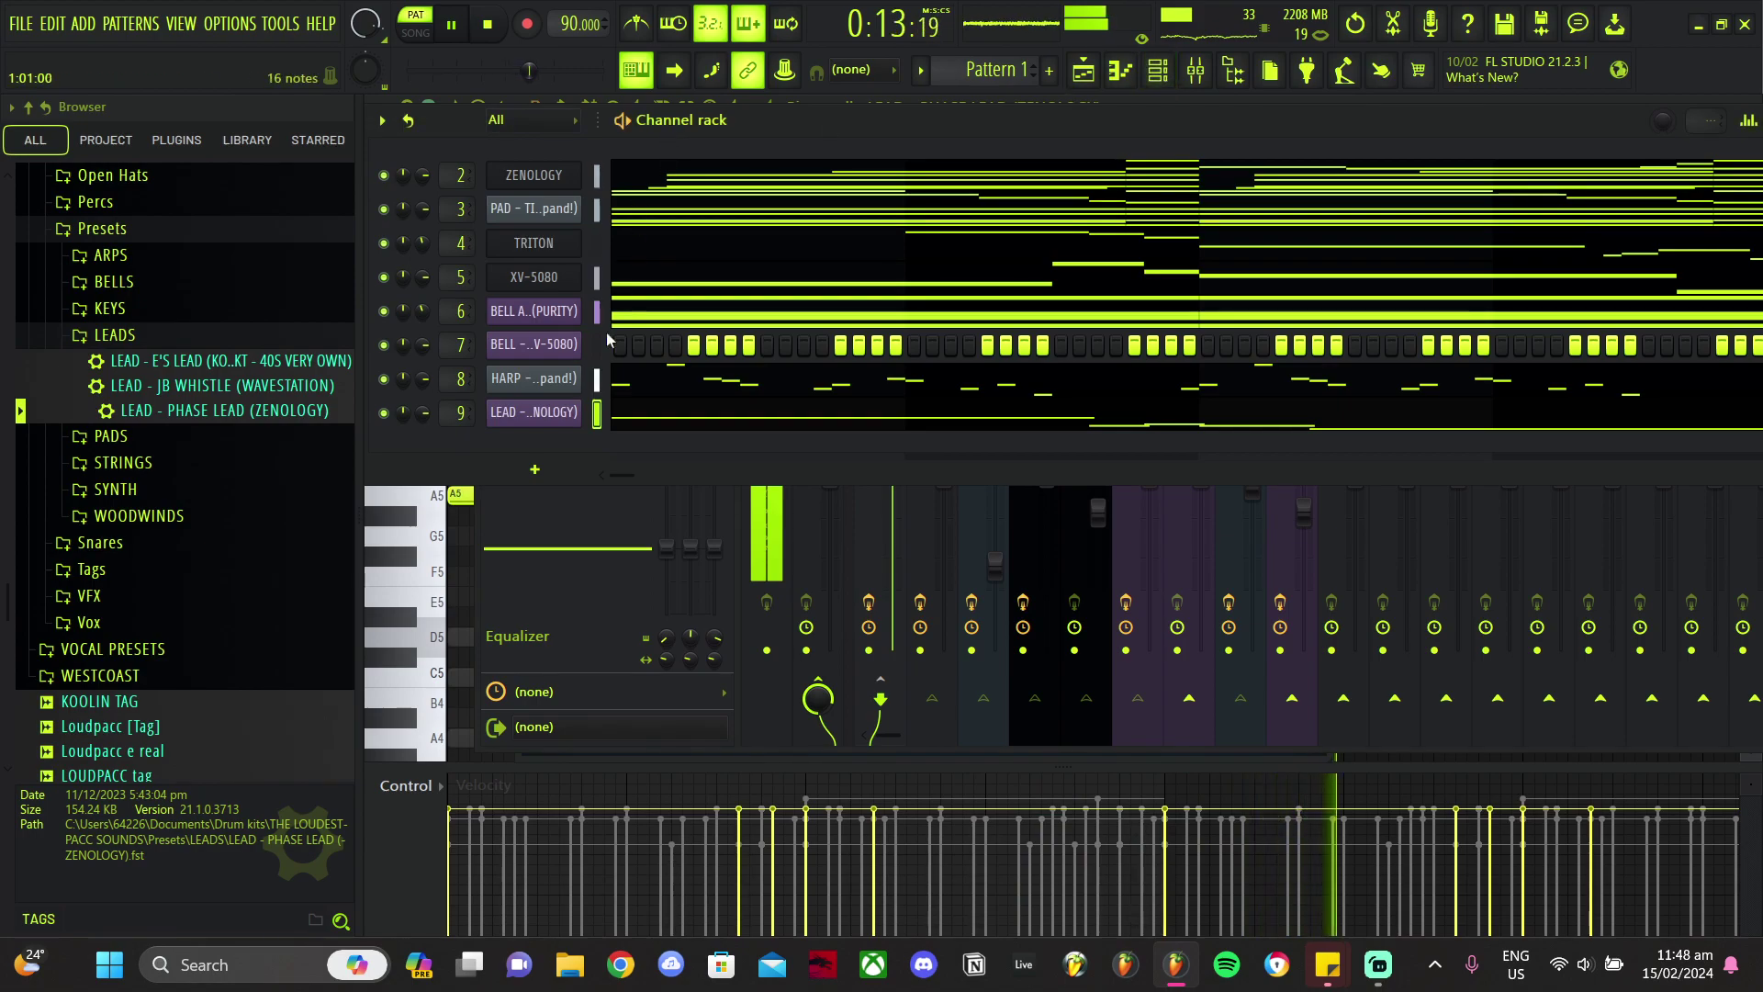
{"action": "left_click", "coordinate": [551, 414]}
{"action": "left_click", "coordinate": [519, 286]}
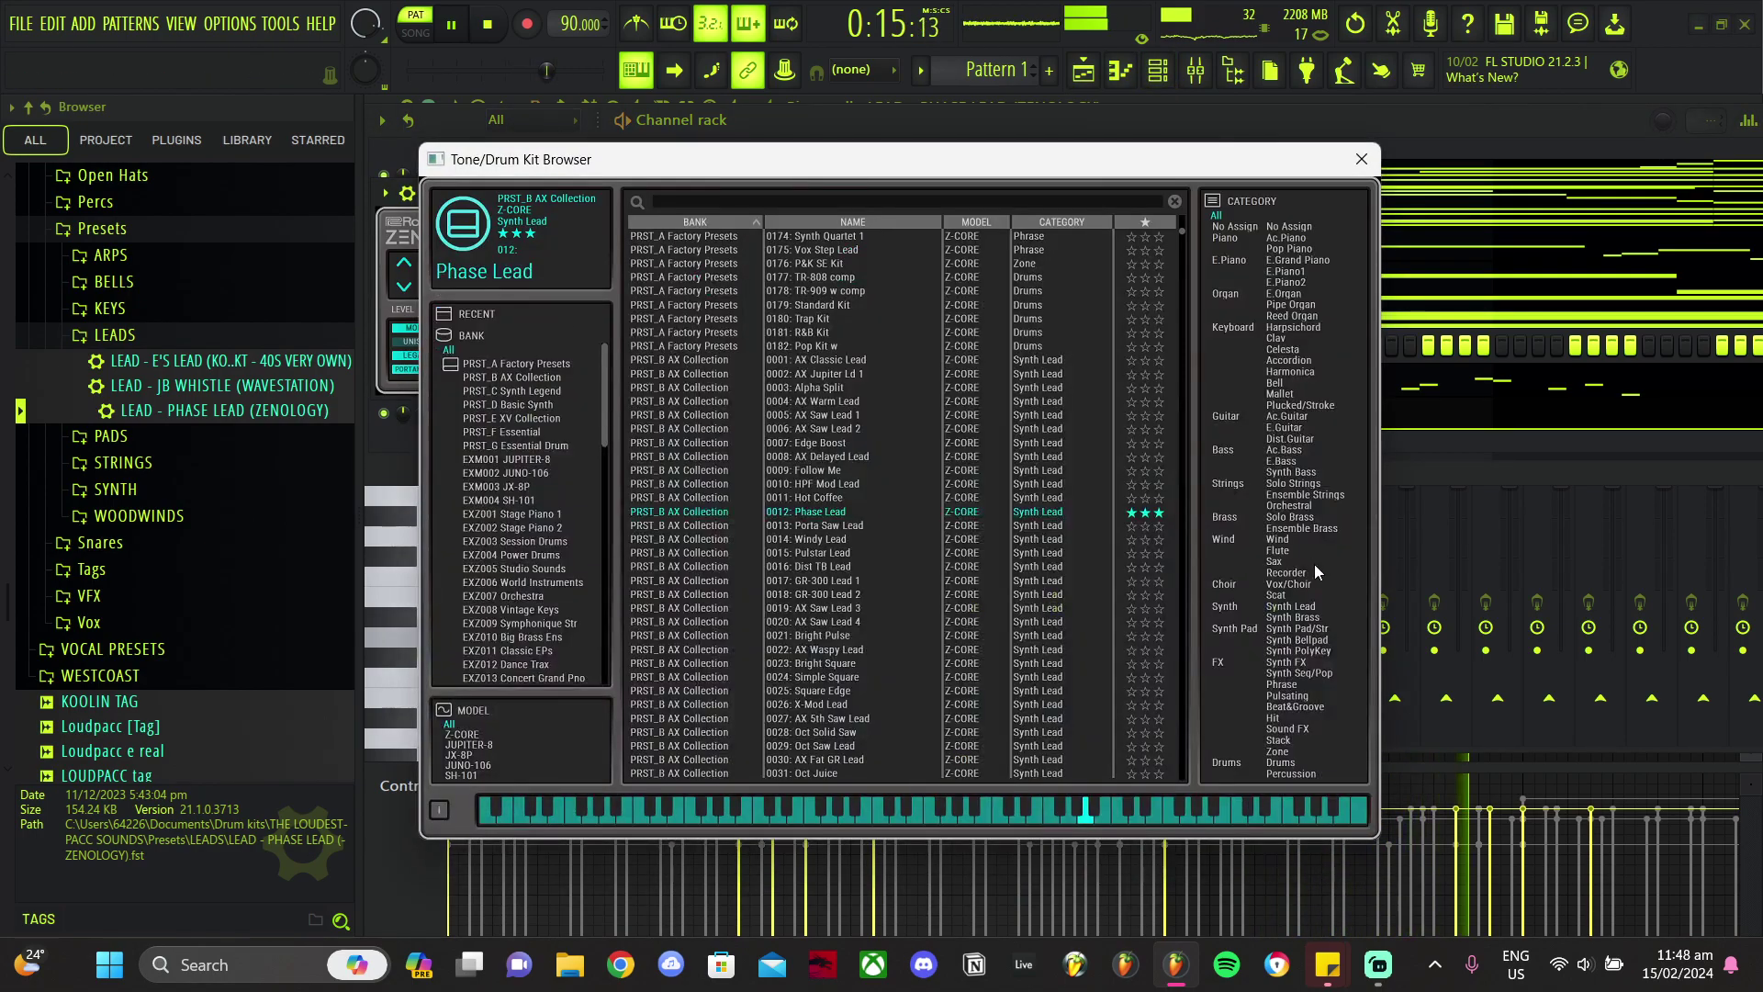
{"action": "left_click", "coordinate": [1310, 608]}
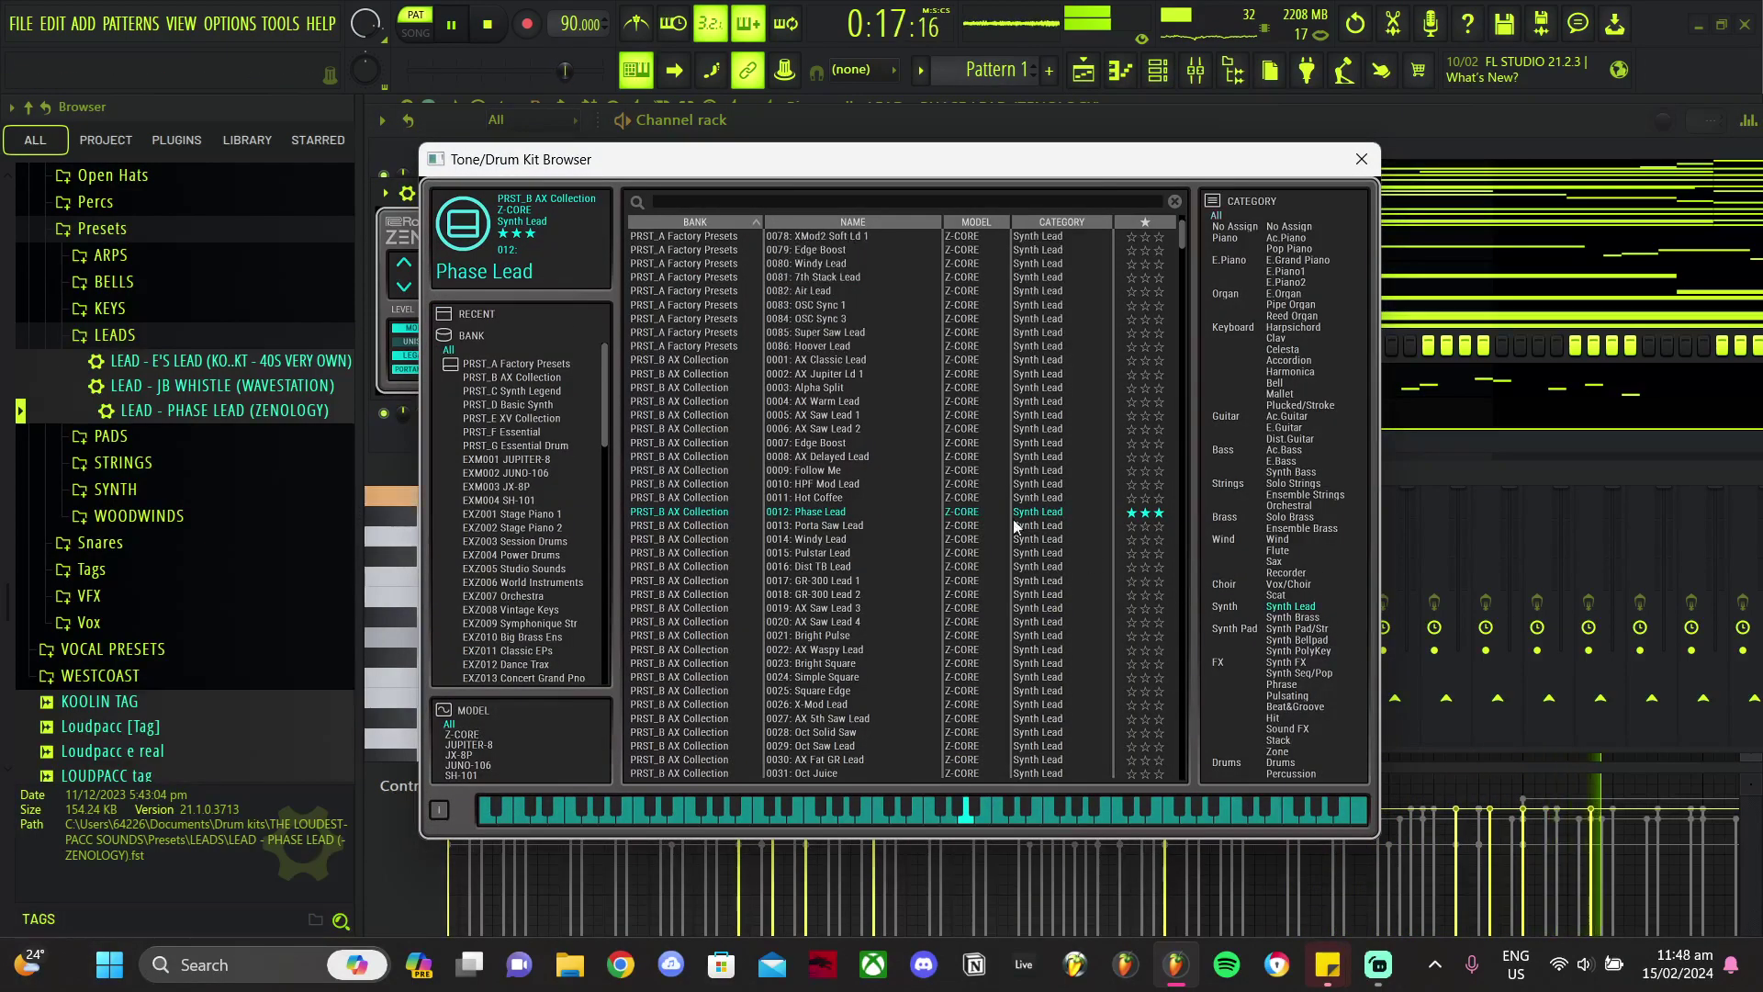
Step: Audition the GR-300 Lead 1 and AX Square Lead tones for the lead channel
{"action": "left_click", "coordinate": [856, 691]}
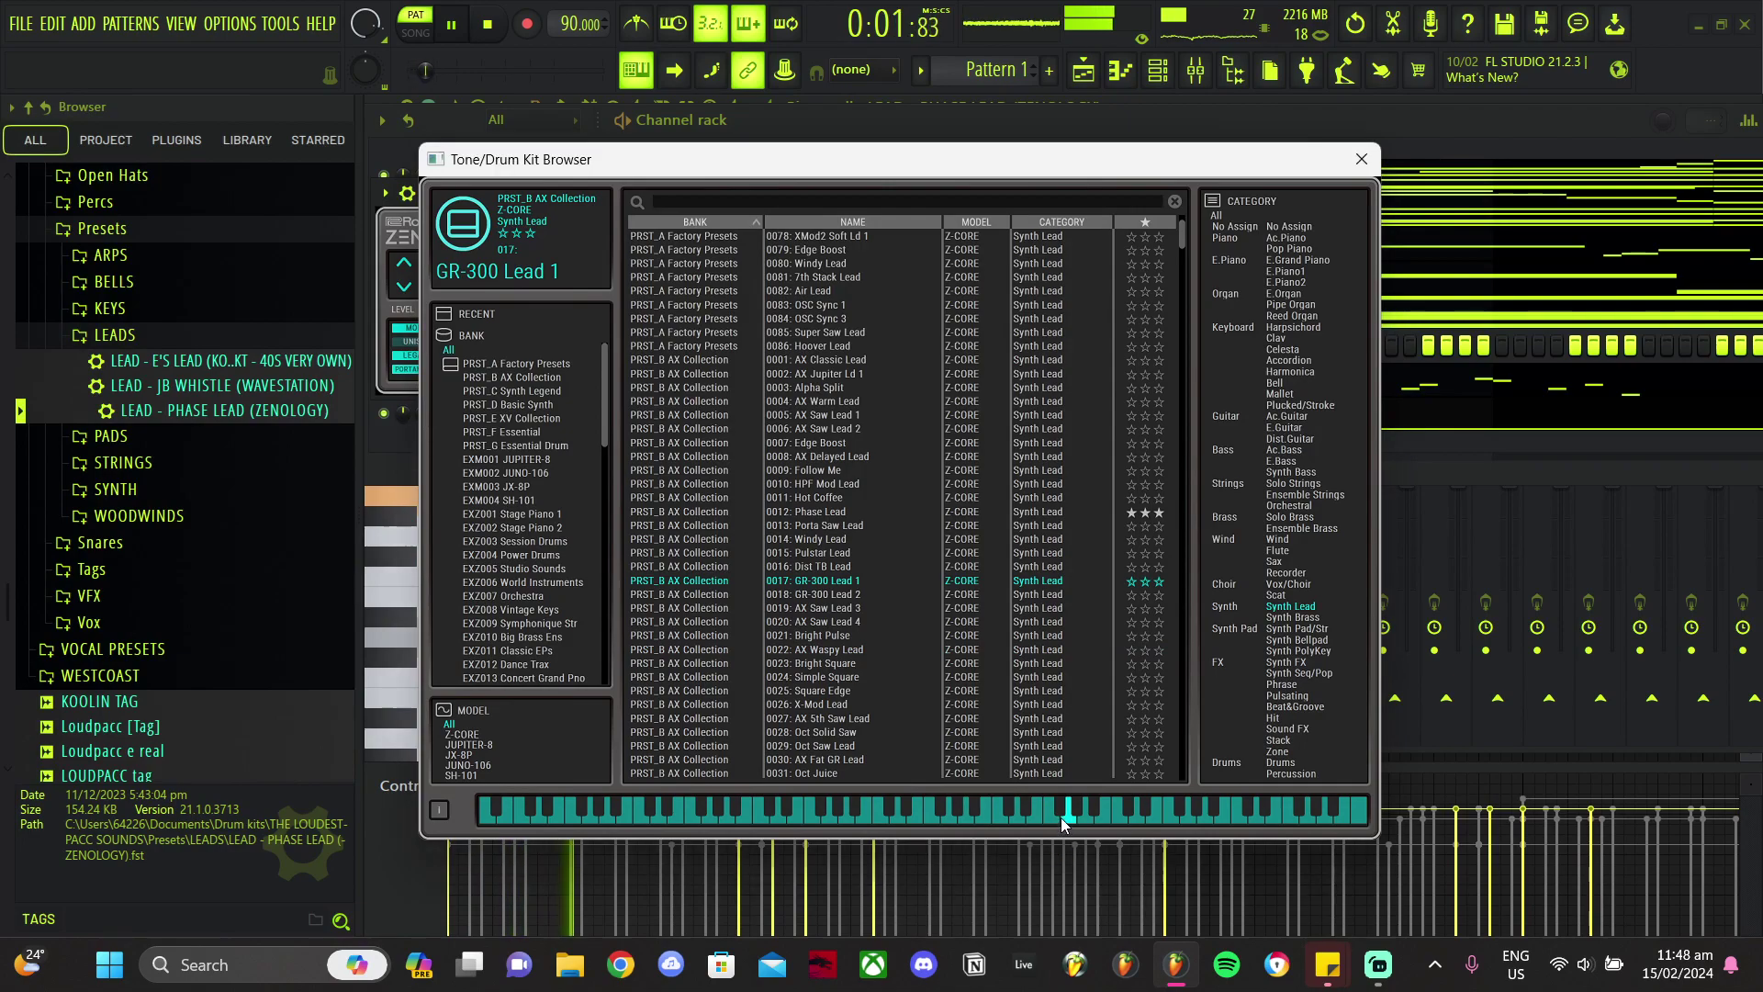
{"action": "scroll", "coordinate": [910, 726], "scroll_direction": "down", "scroll_amount": 3}
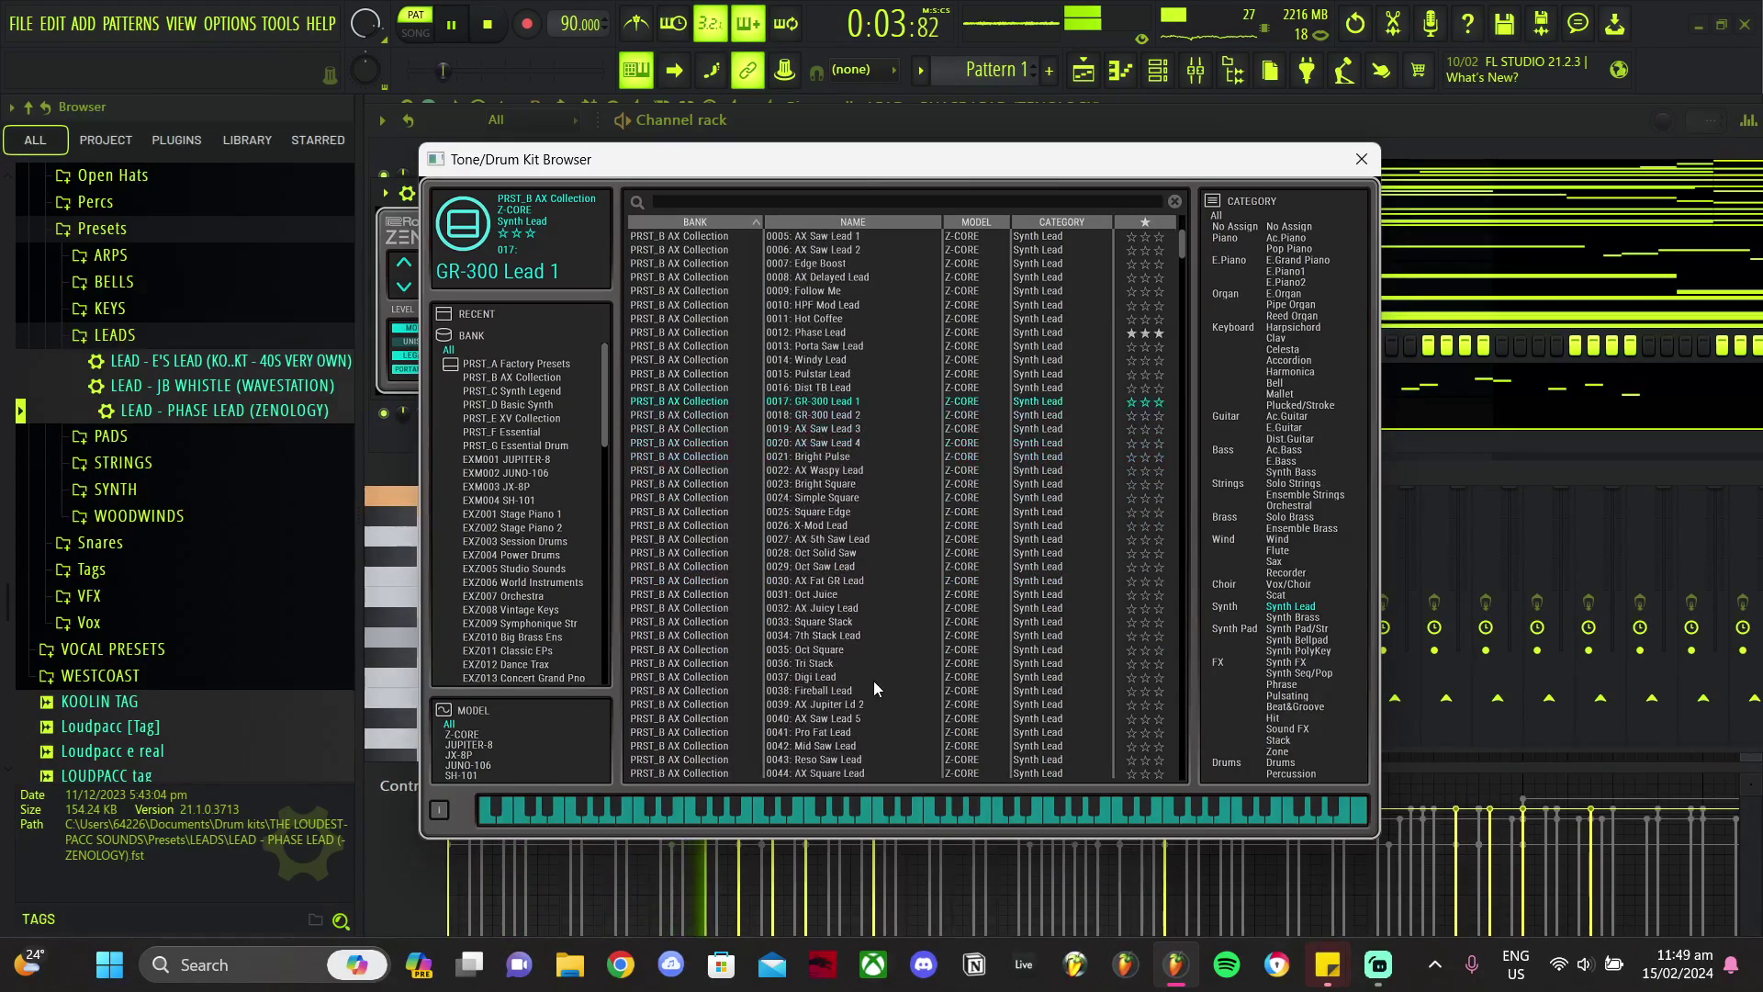
{"action": "scroll", "coordinate": [874, 680], "scroll_direction": "down", "scroll_amount": 1}
{"action": "left_click", "coordinate": [873, 680]}
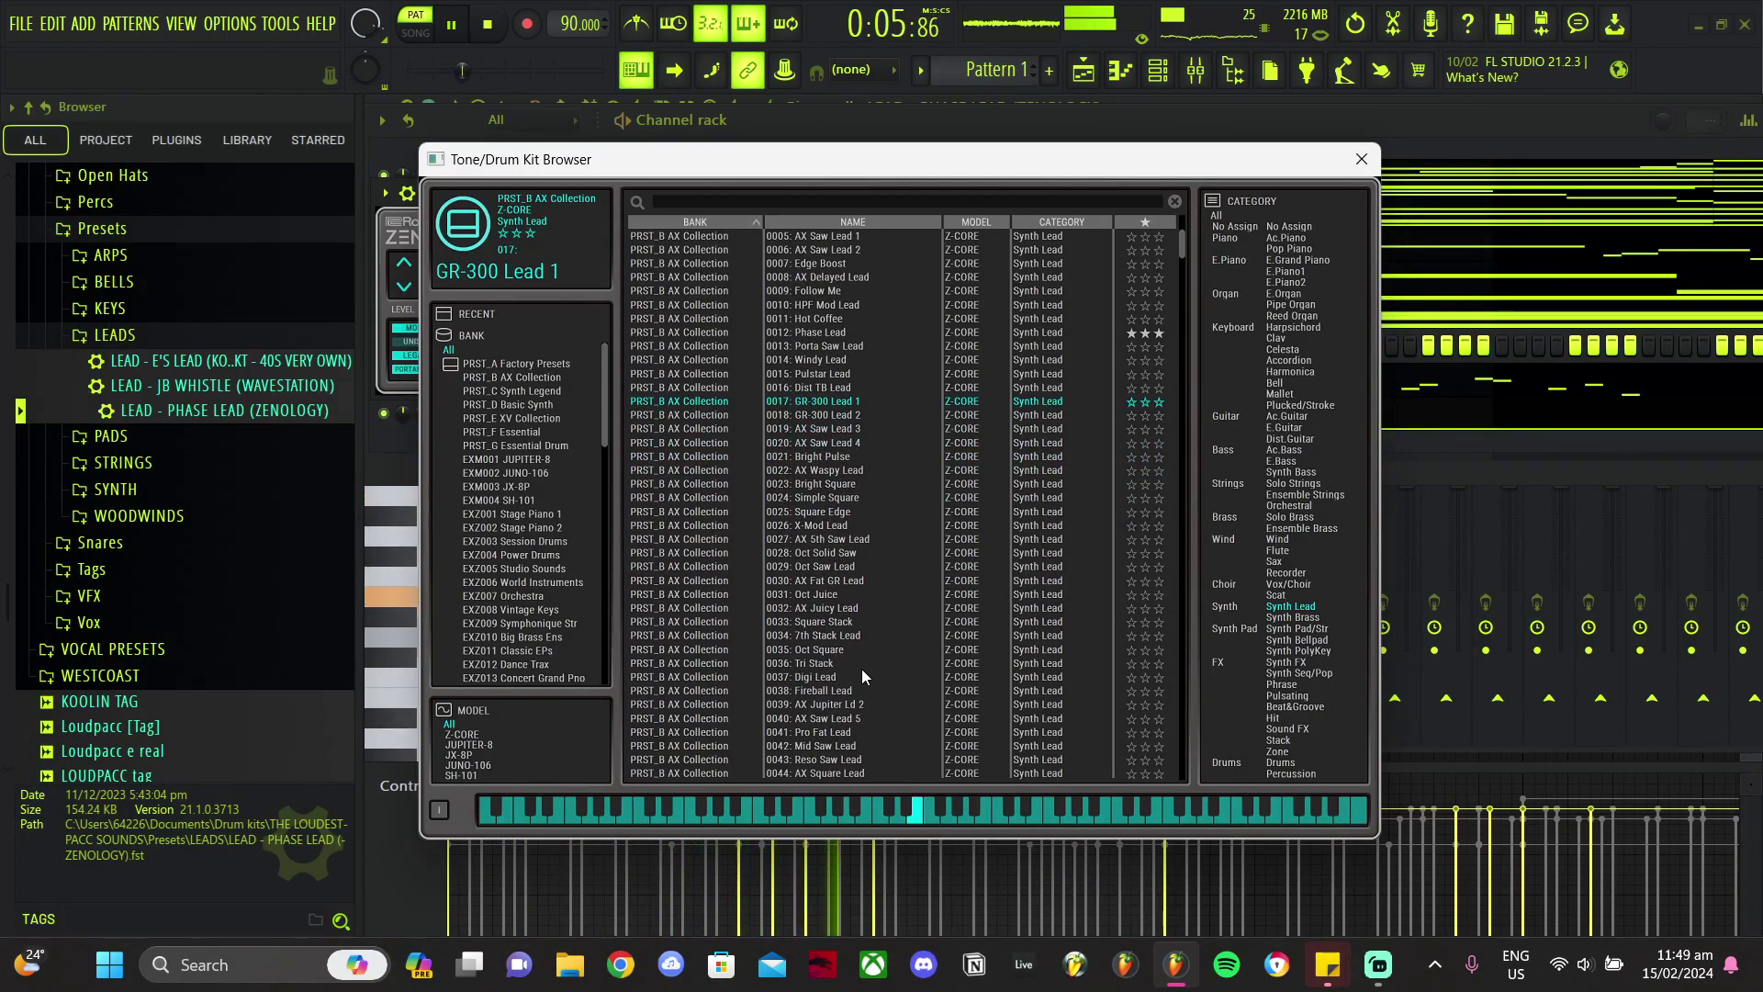
{"action": "left_click", "coordinate": [1052, 814]}
{"action": "scroll", "coordinate": [842, 735], "scroll_direction": "down", "scroll_amount": 1}
{"action": "left_click", "coordinate": [842, 744]}
{"action": "left_click", "coordinate": [1016, 810]}
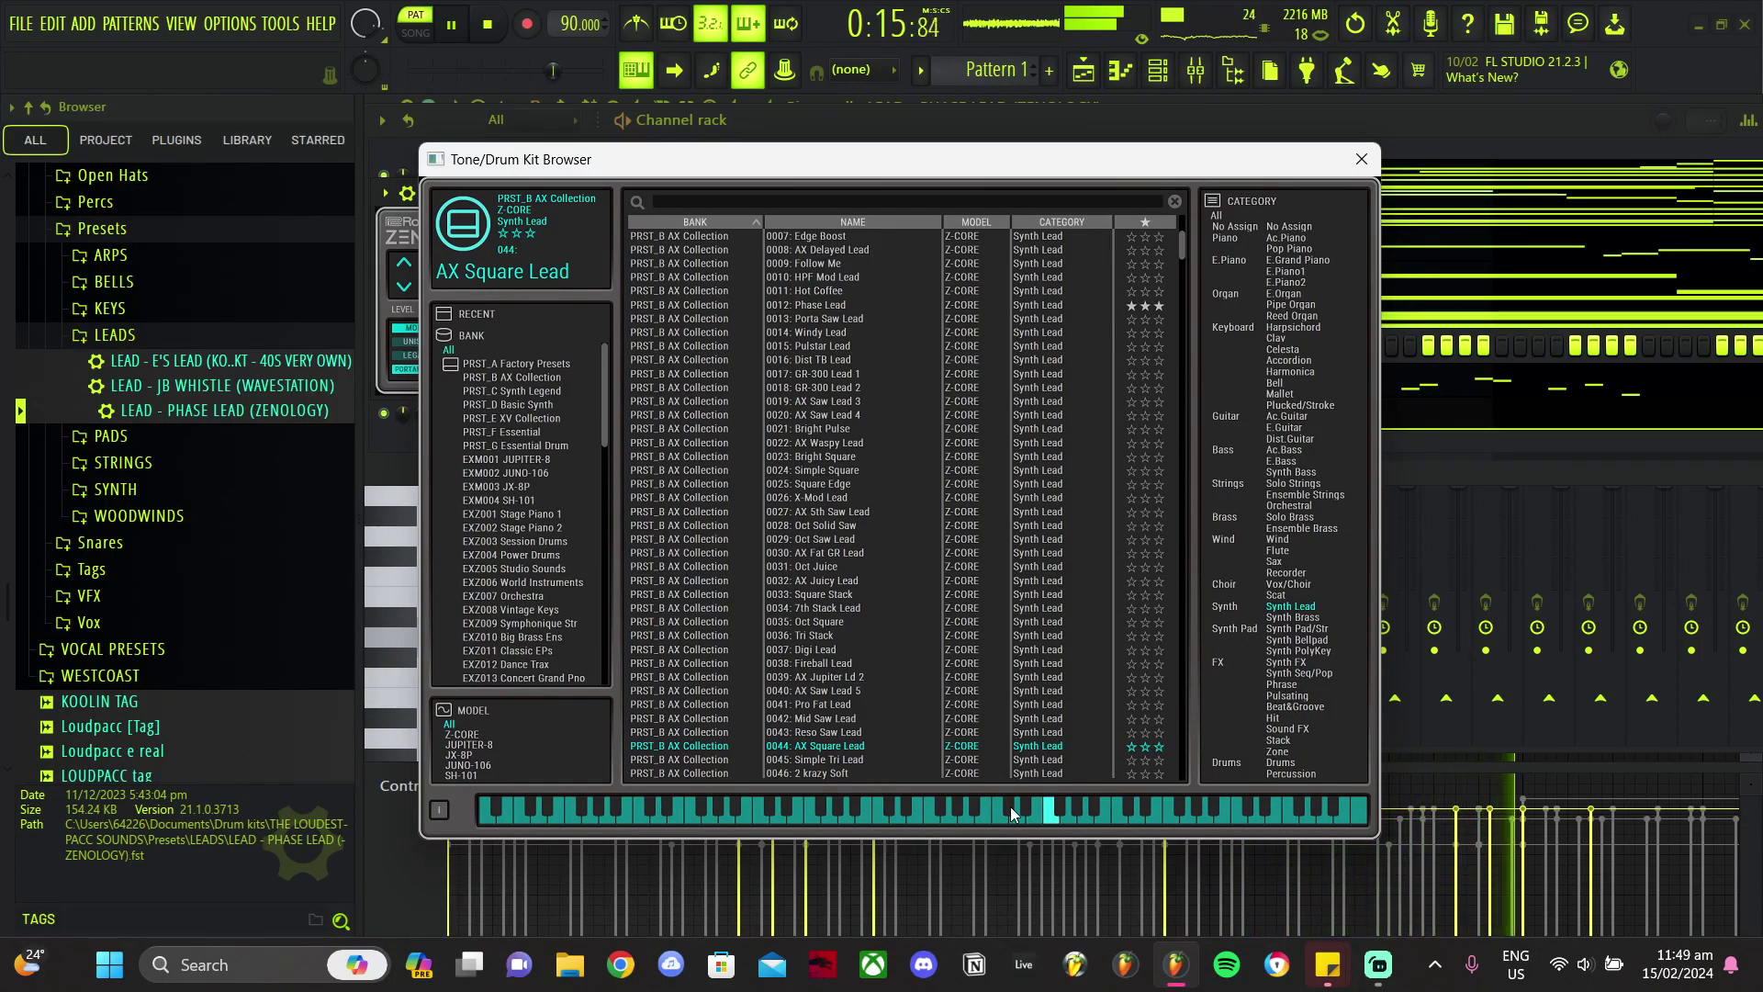
Step: Search the Synth Lead tones for "sine", load Sine Lead 4, and close the tone browser and instrument window
{"action": "scroll", "coordinate": [826, 472], "scroll_direction": "down", "scroll_amount": 2}
{"action": "left_click", "coordinate": [770, 203]}
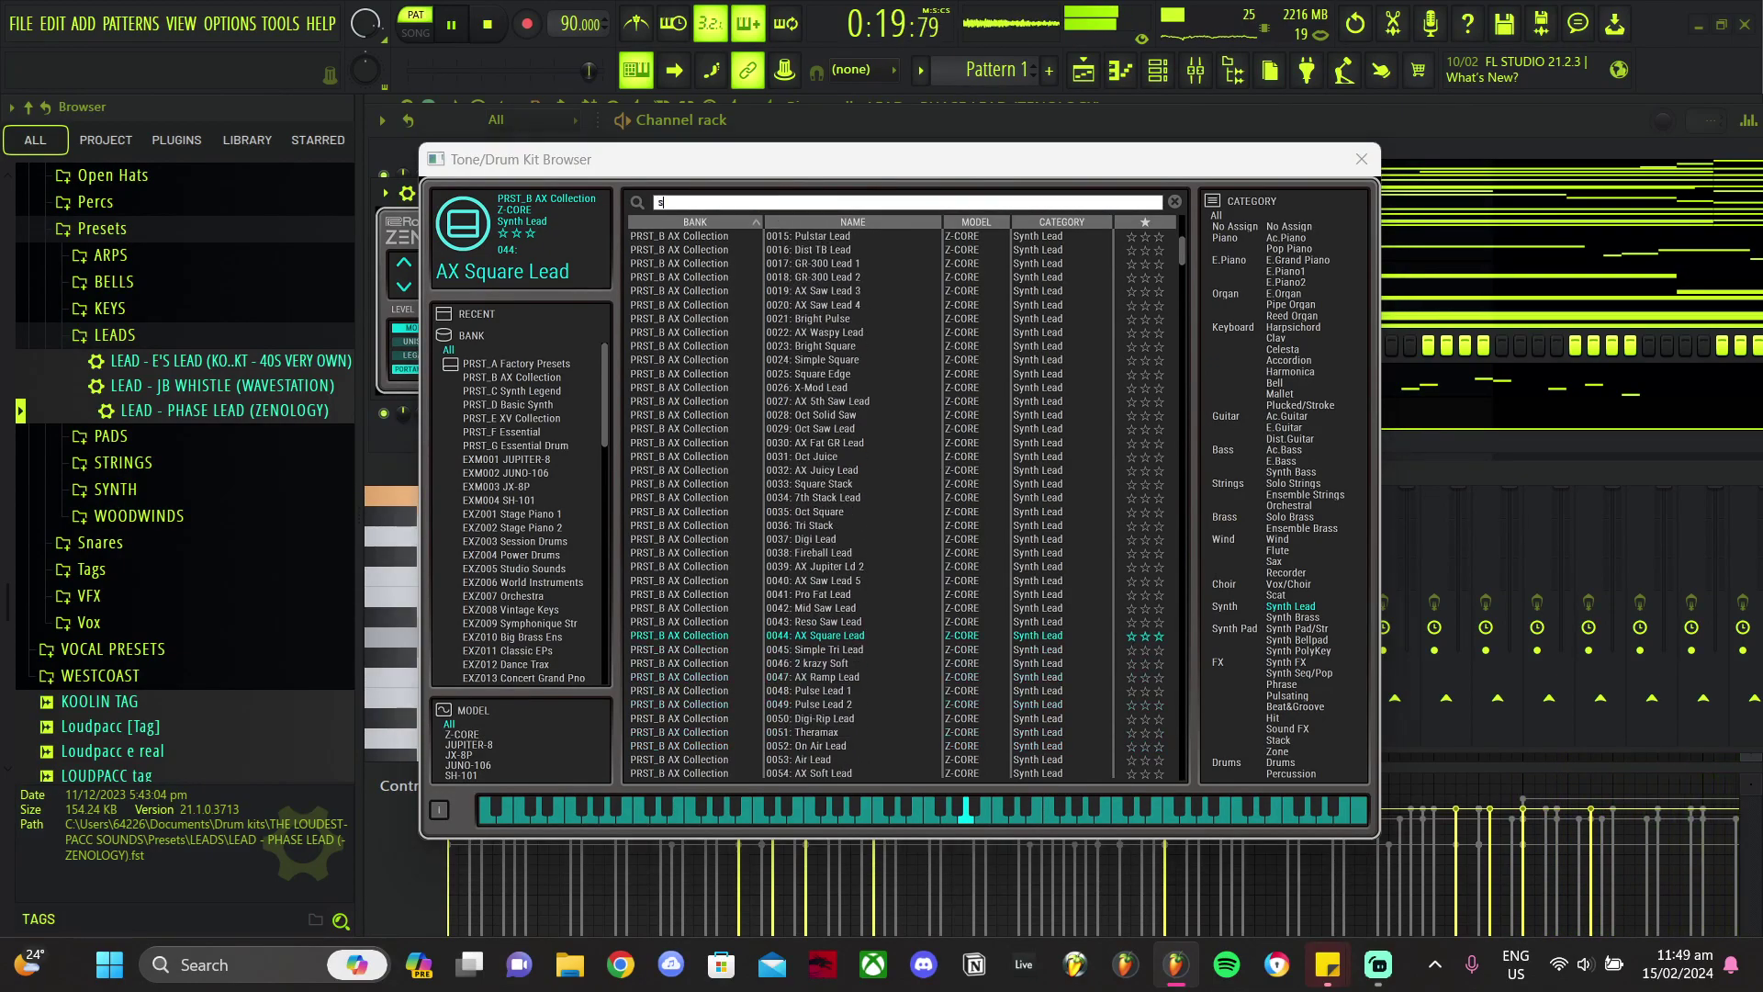
{"action": "key", "text": "Return"}
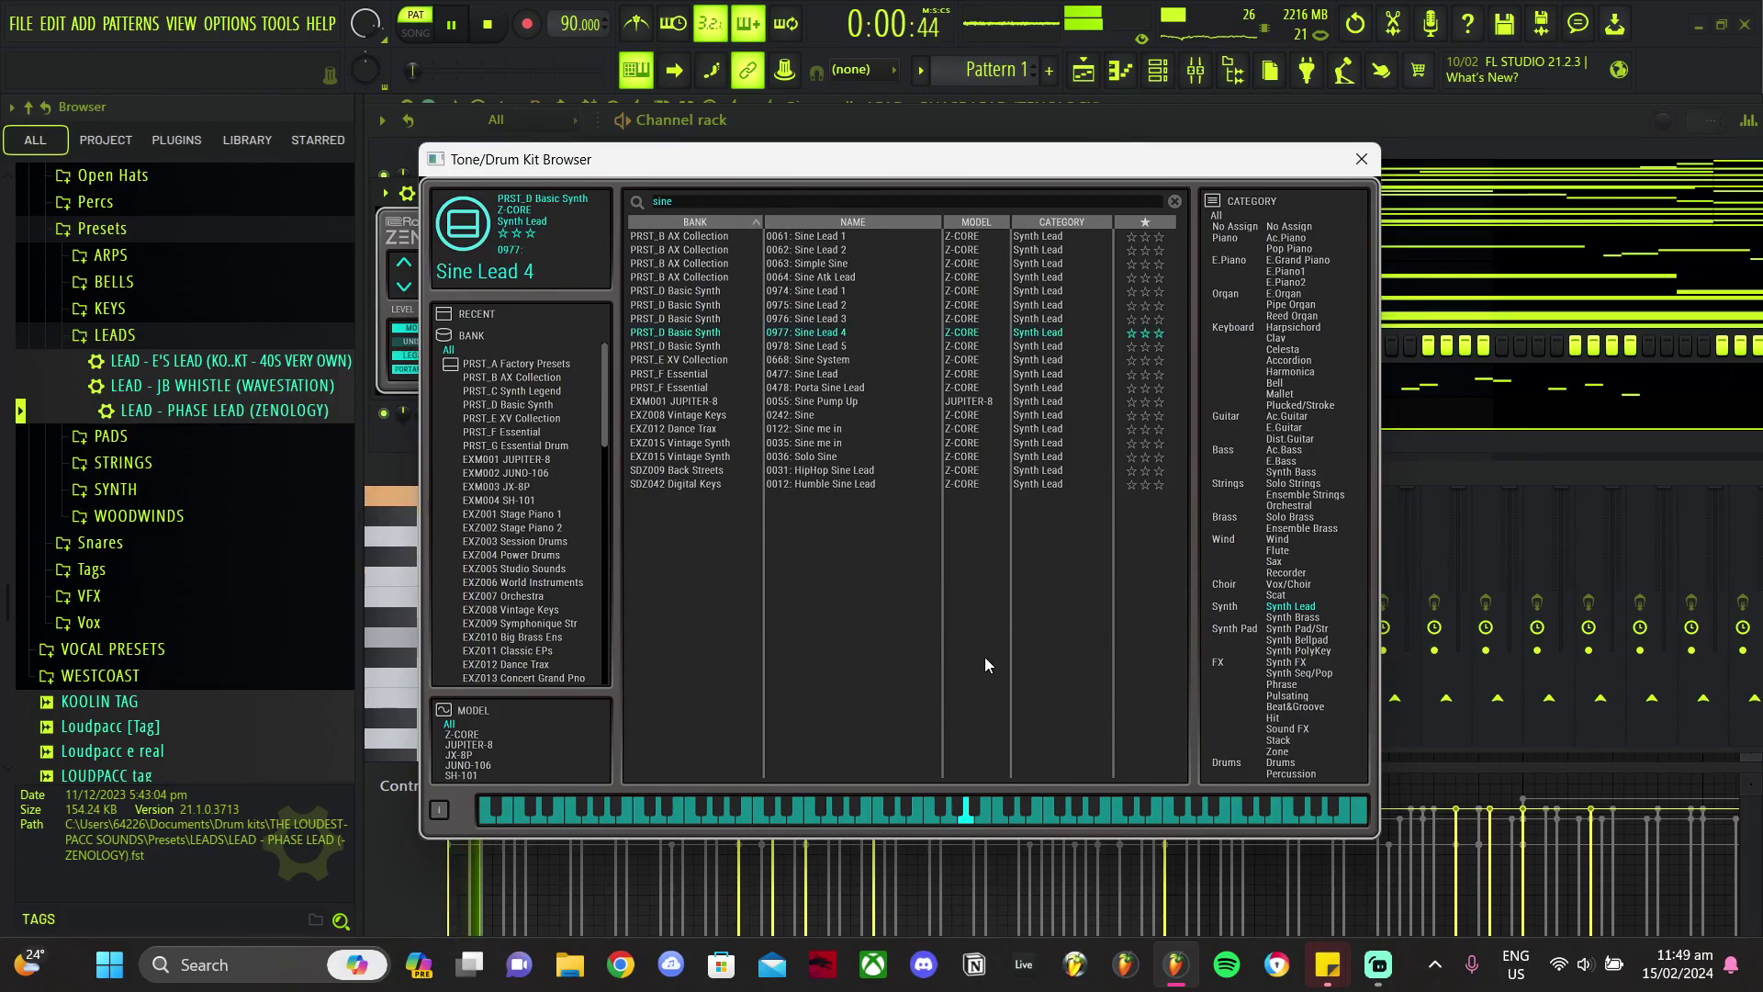
{"action": "left_click", "coordinate": [1362, 158]}
{"action": "left_click", "coordinate": [1286, 134]}
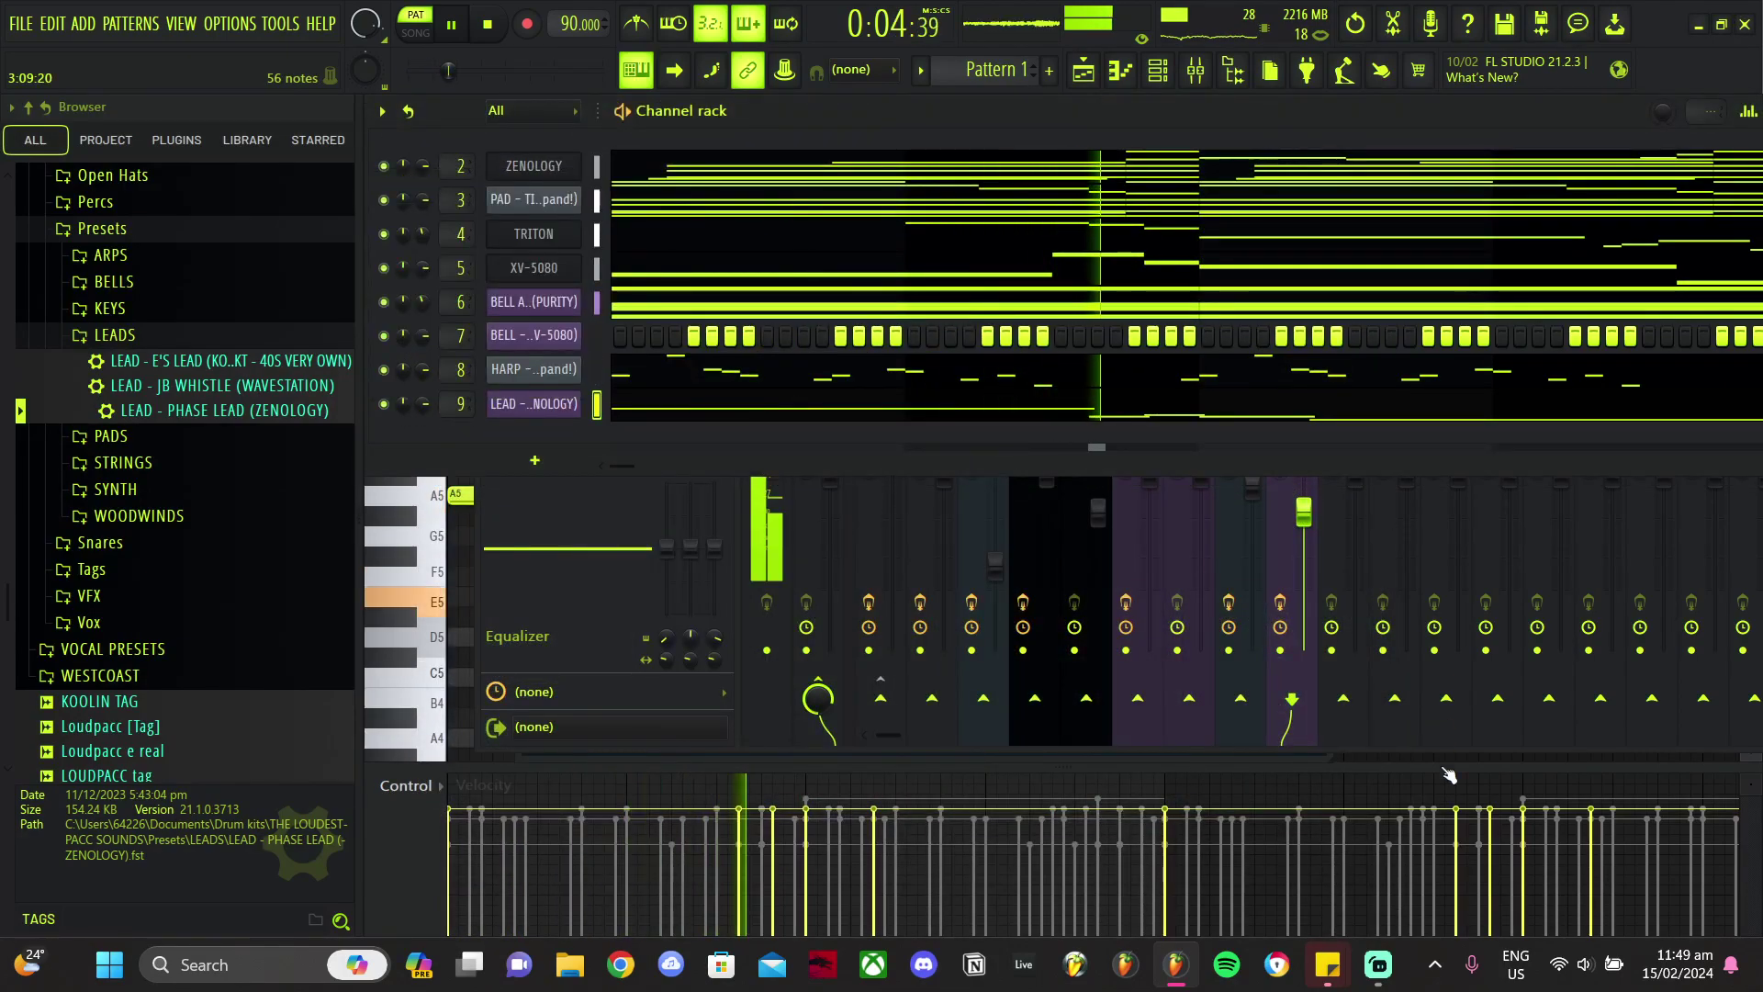
Step: Open the lead channel's notes in the piano roll and transpose its whole melody up one octave
{"action": "left_click", "coordinate": [1004, 414]}
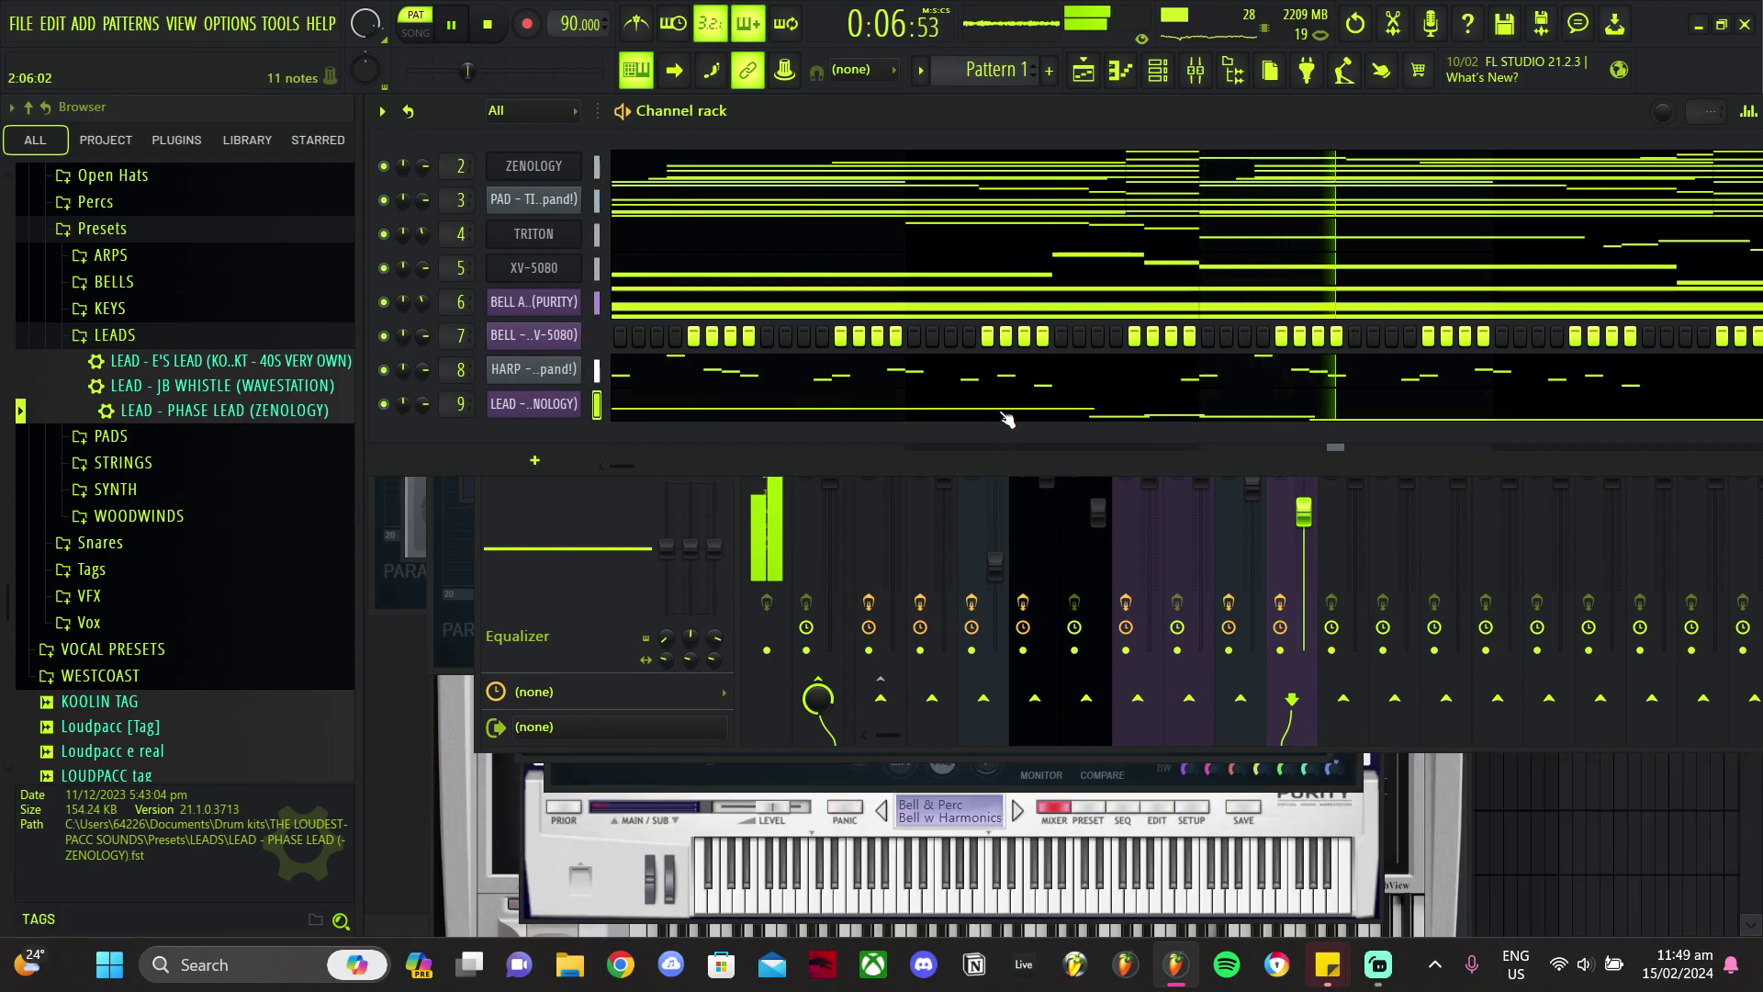
{"action": "left_click", "coordinate": [1007, 419]}
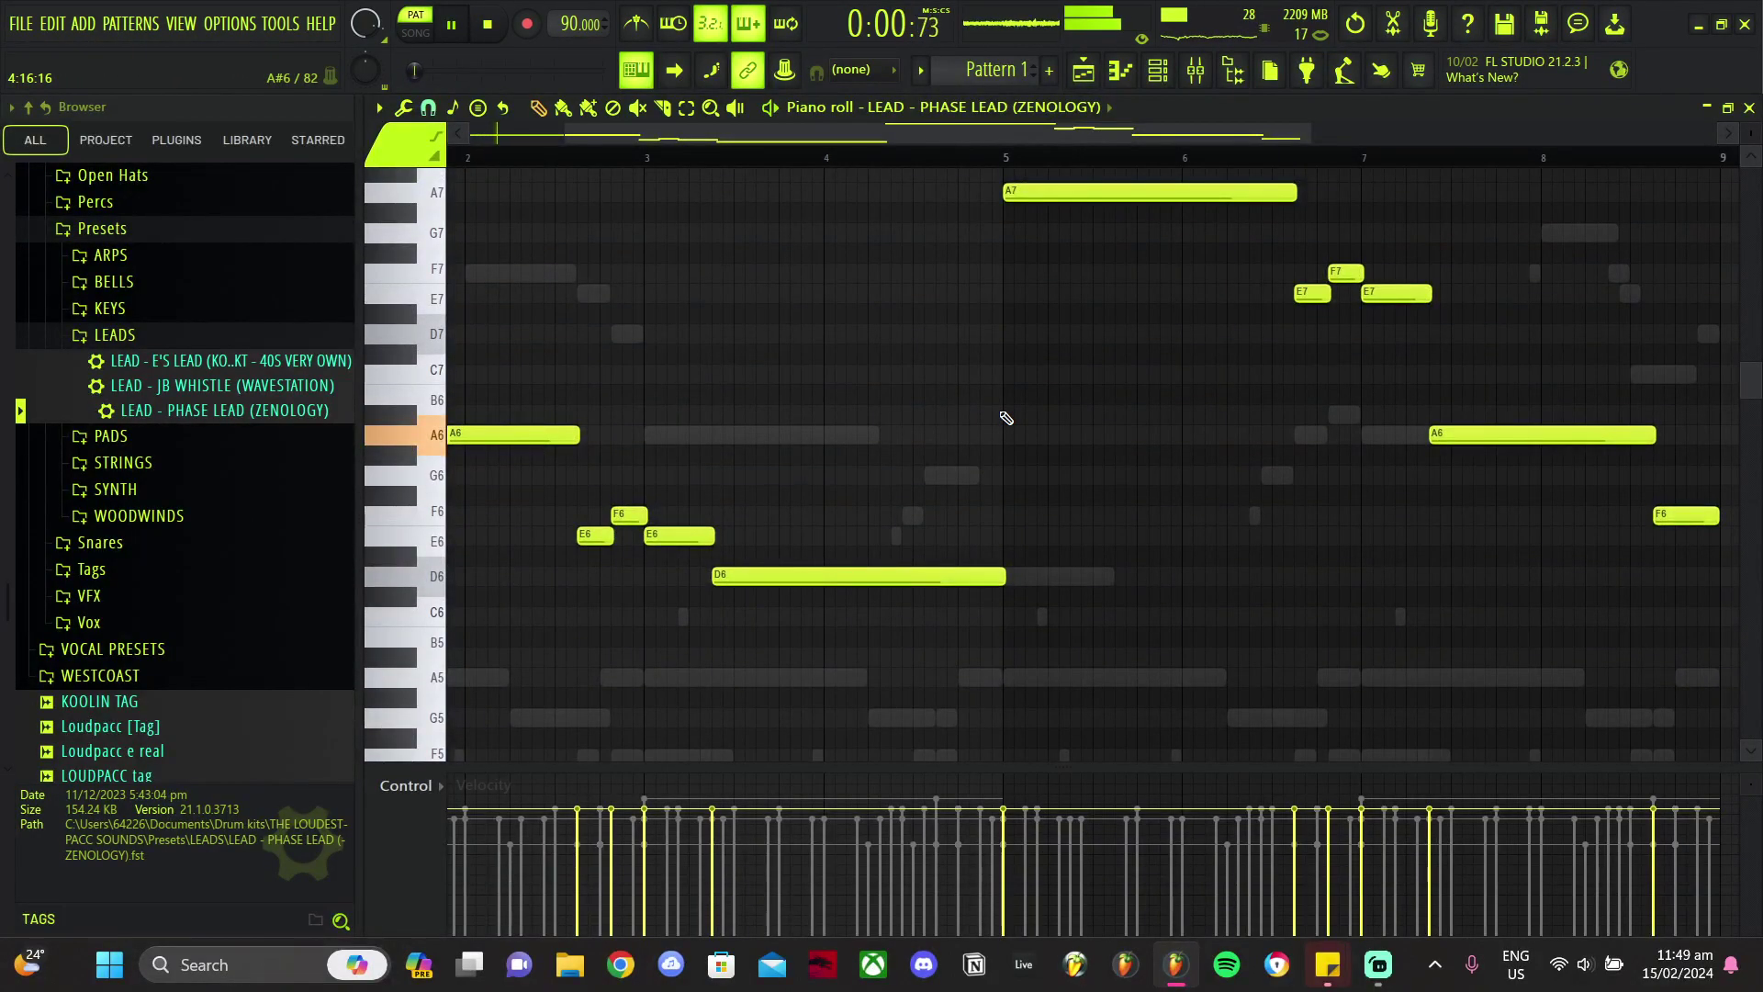
{"action": "scroll", "coordinate": [1099, 386], "scroll_direction": "down", "scroll_amount": 2}
{"action": "scroll", "coordinate": [1056, 393], "scroll_direction": "down", "scroll_amount": 2}
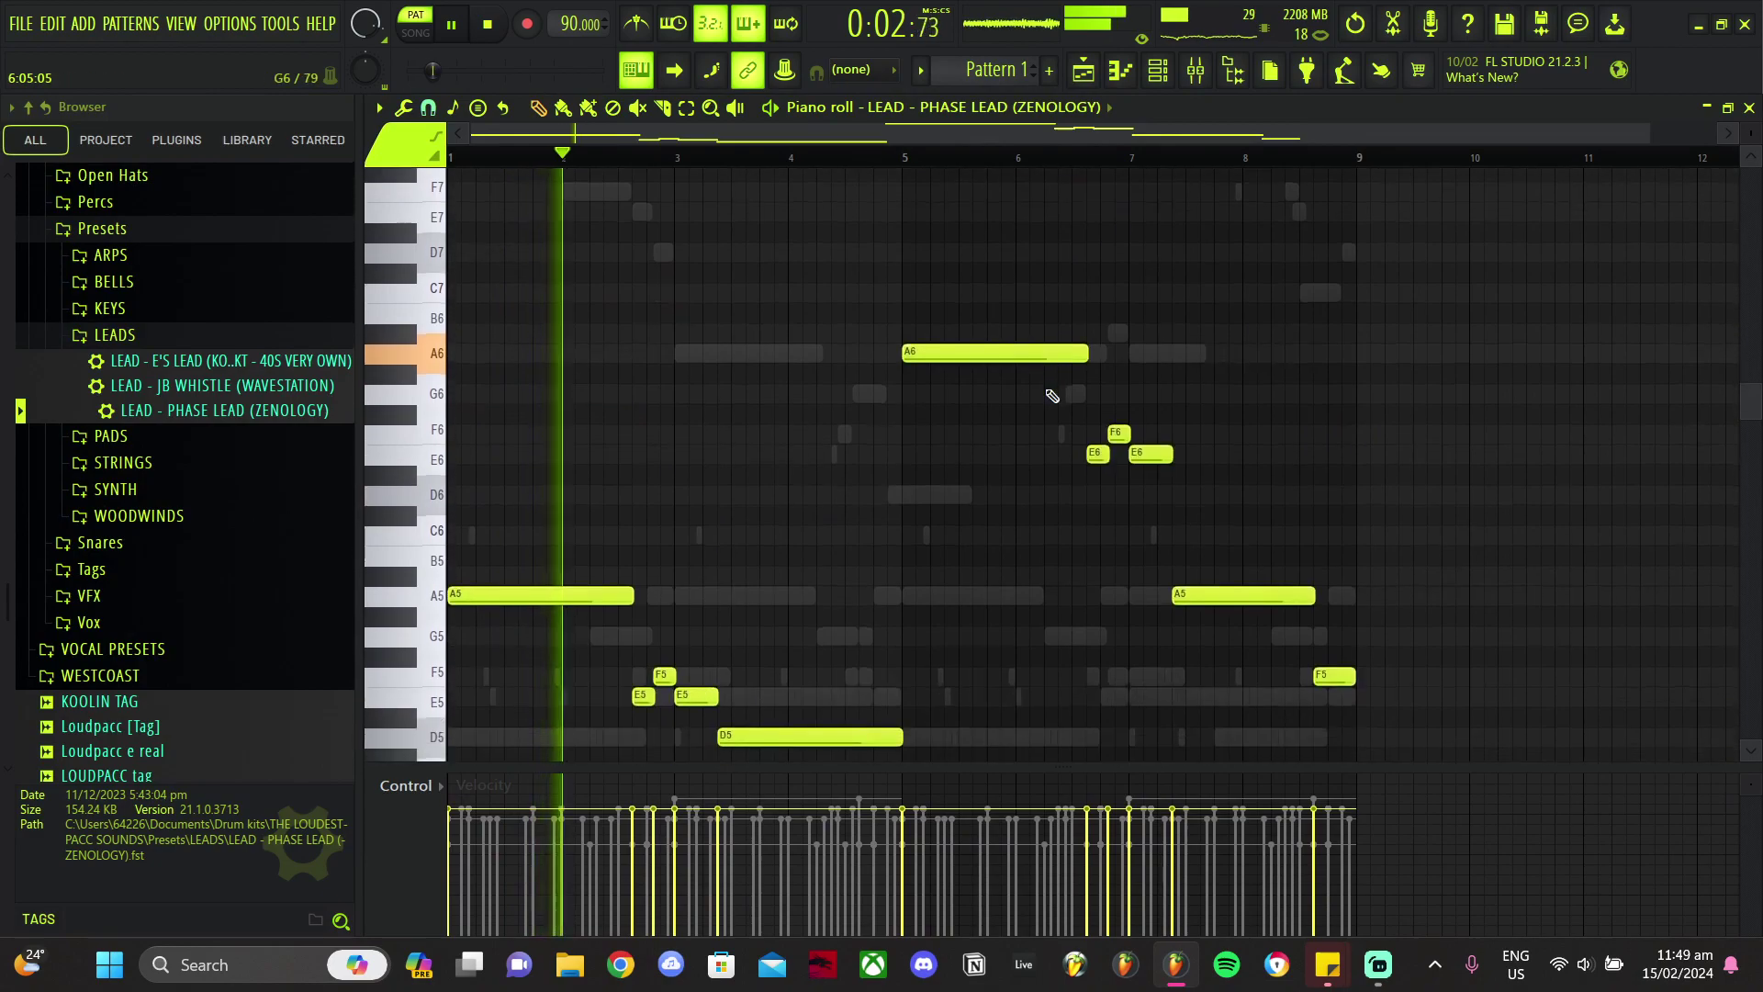
{"action": "key", "text": "ctrl+Up"}
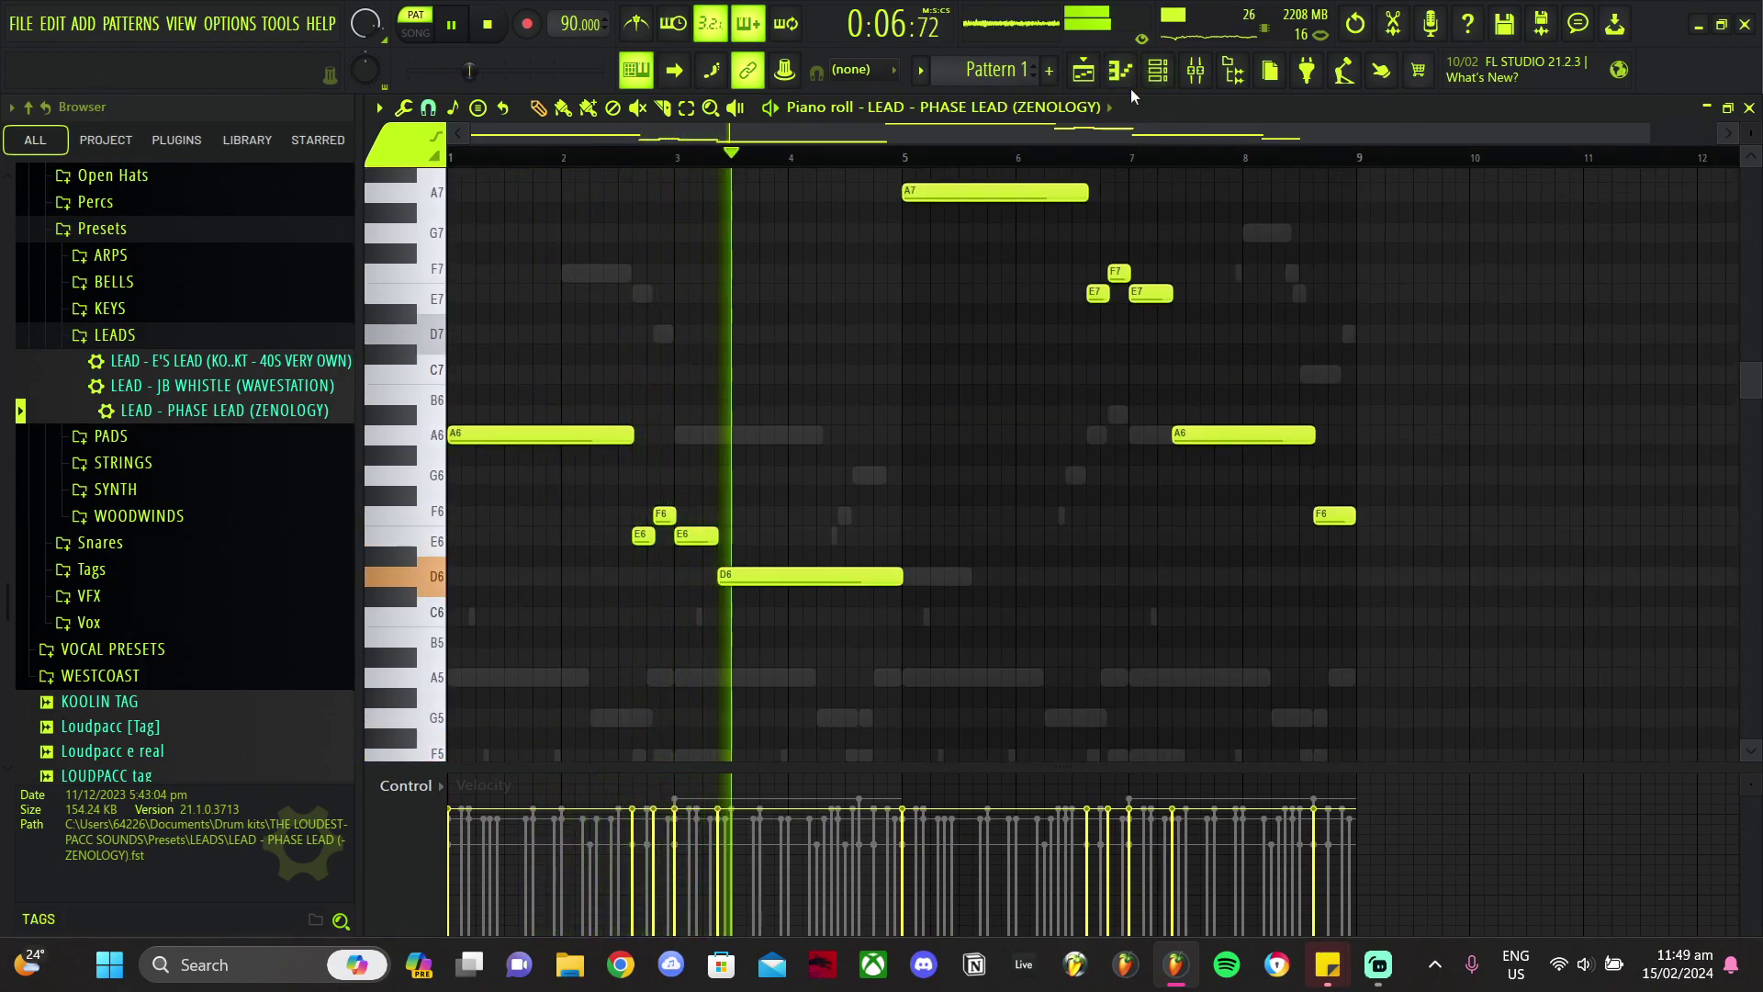
Step: Try transposing all channels by -3 semitones and restart the pattern playback to hear it
{"action": "key", "text": "F9"}
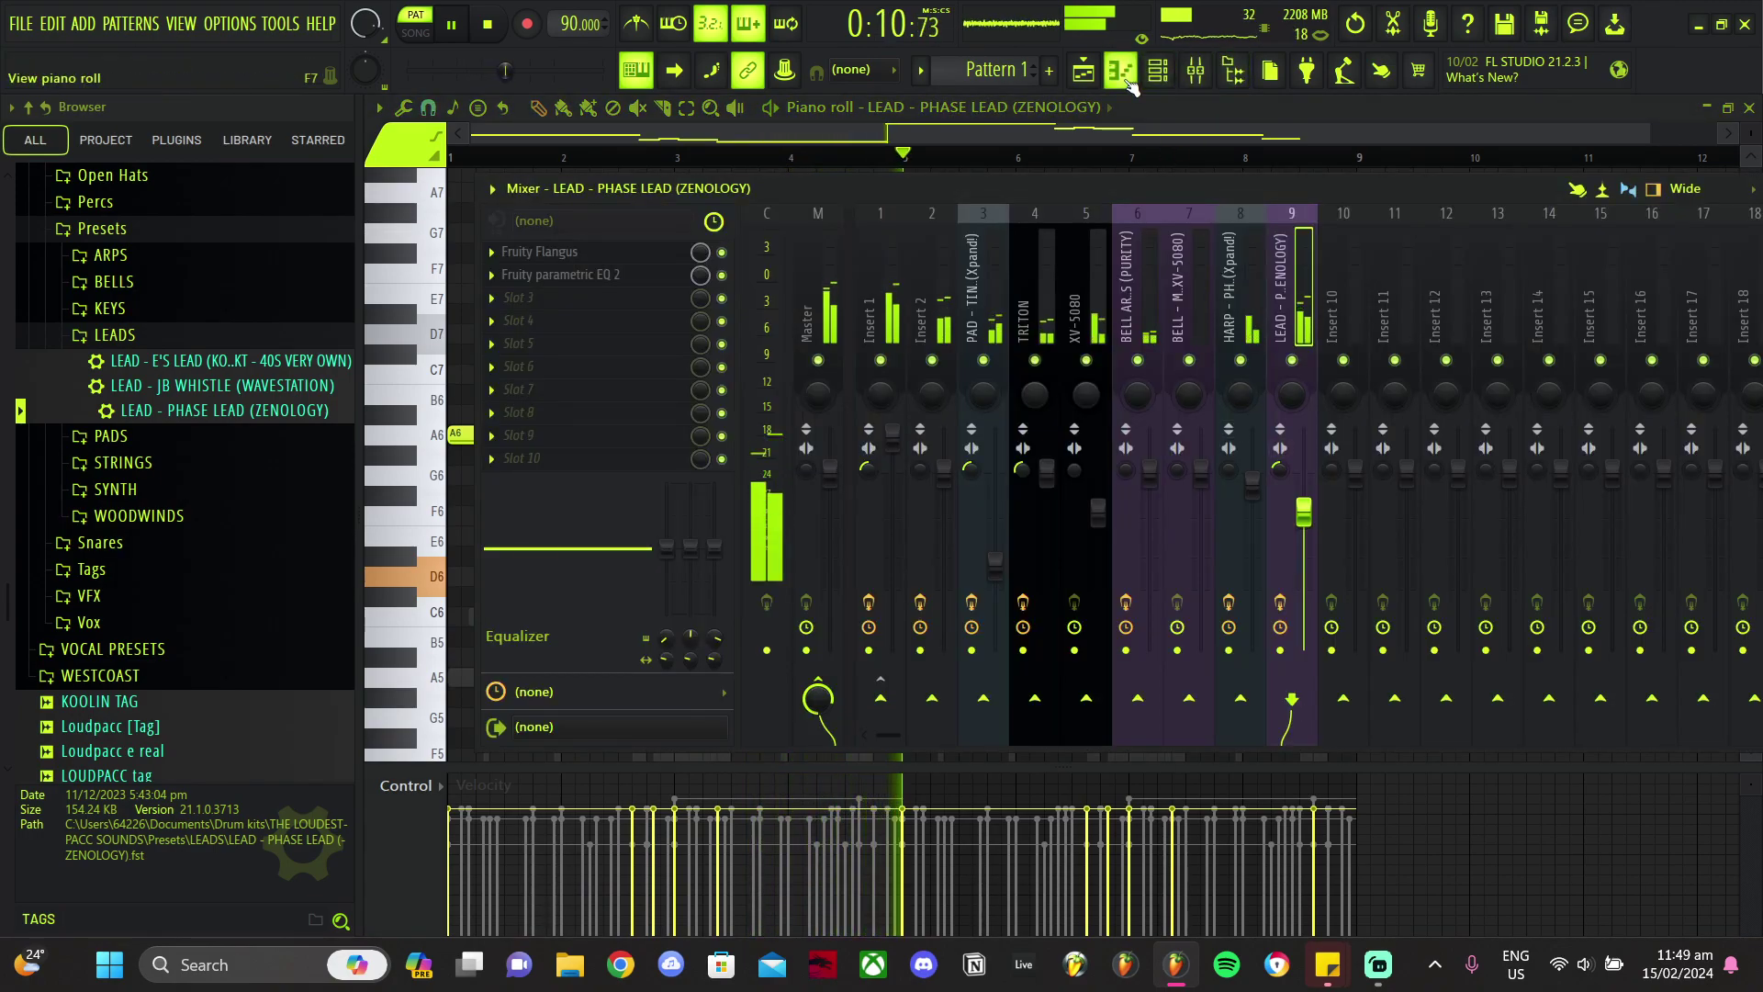
{"action": "left_click", "coordinate": [1158, 70]}
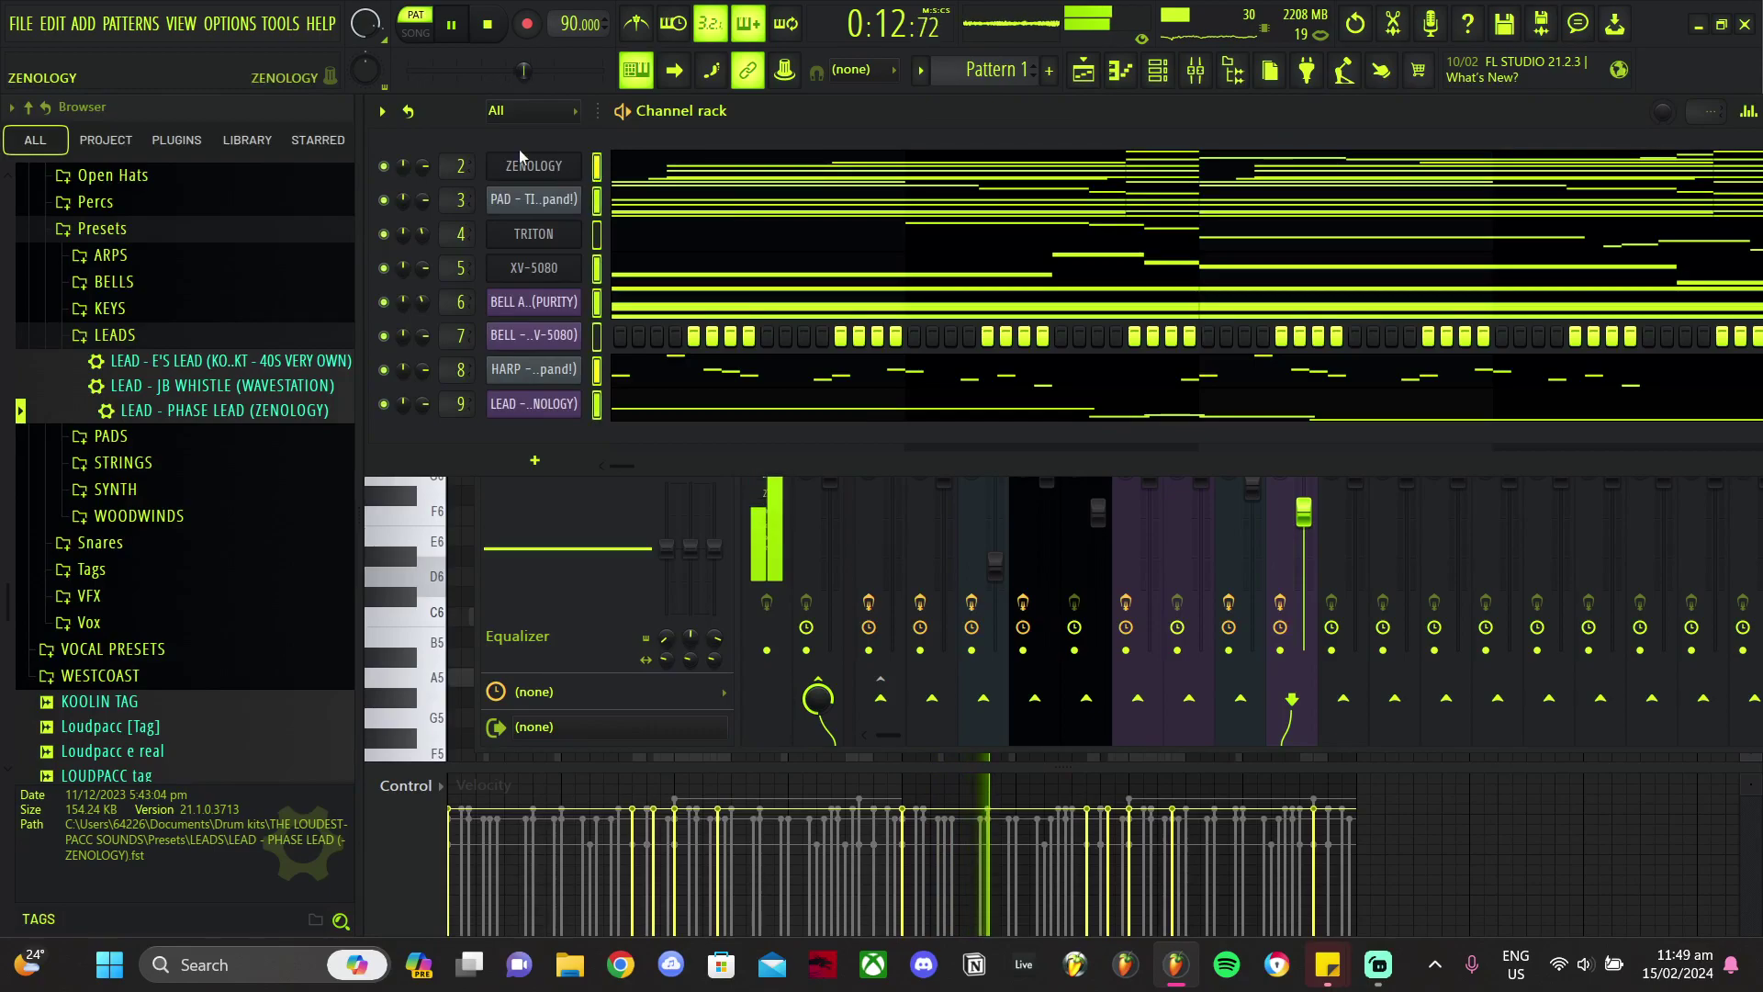
{"action": "left_click", "coordinate": [390, 115]}
{"action": "left_click", "coordinate": [483, 340]}
{"action": "type", "text": "-3"}
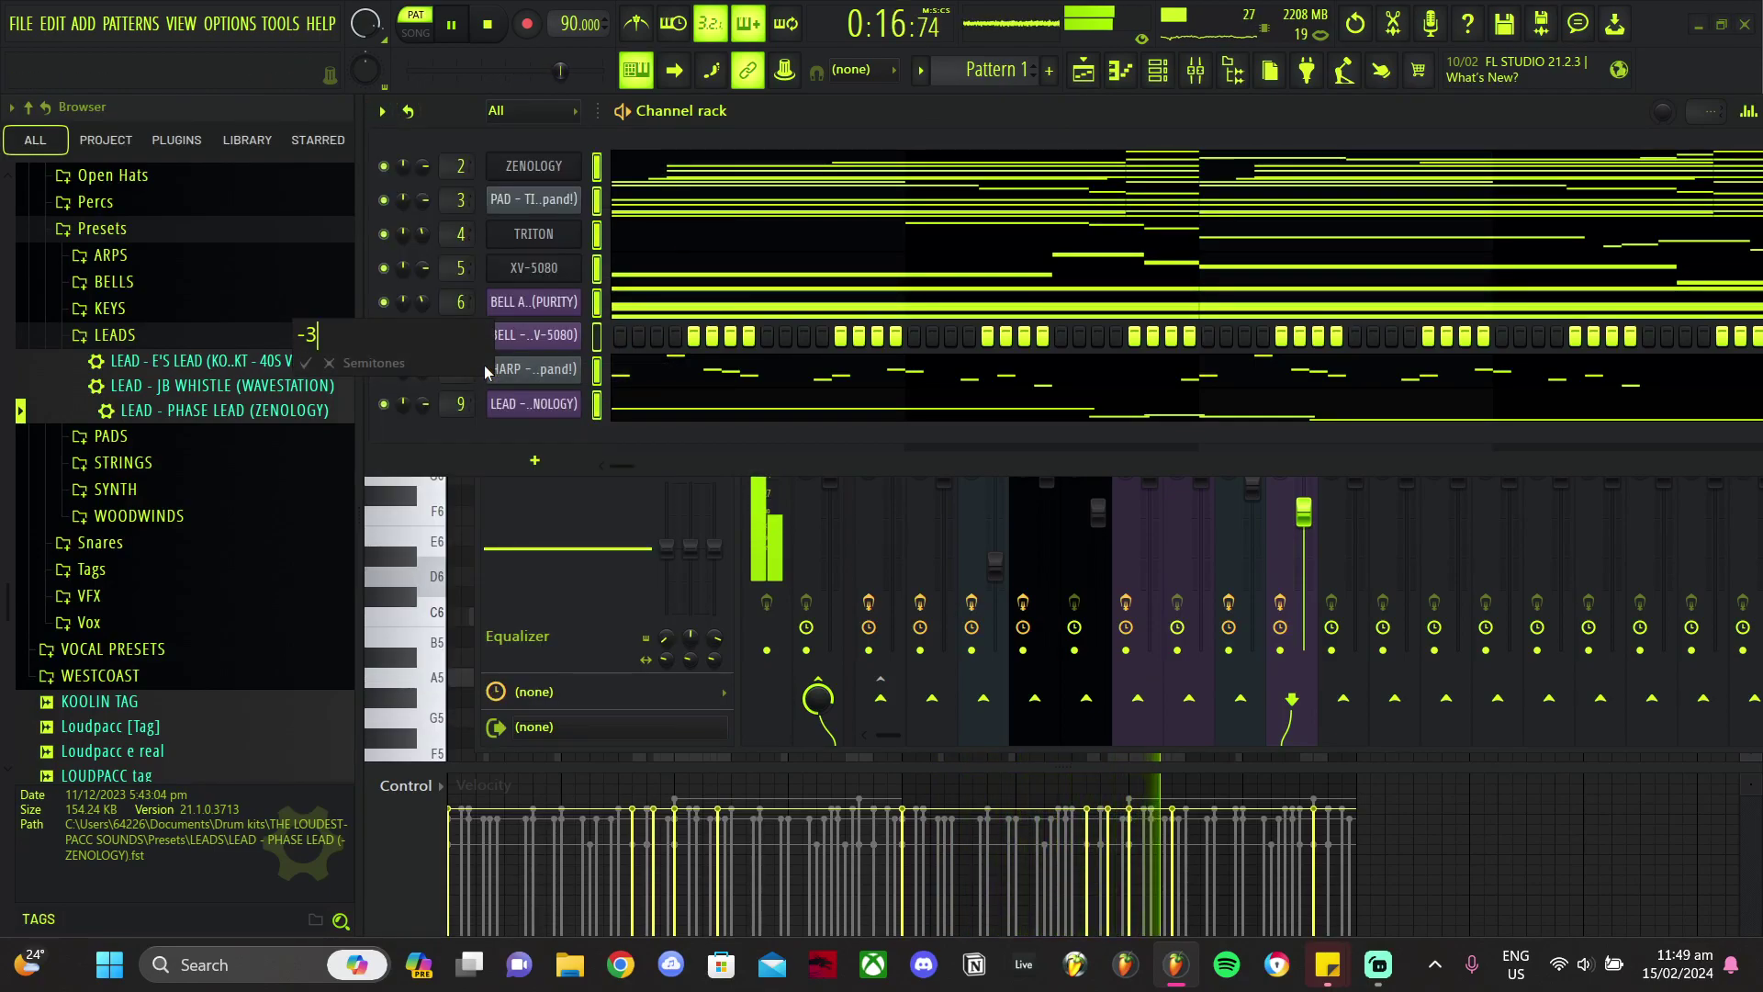
{"action": "key", "text": "Return"}
{"action": "key", "text": "space"}
{"action": "key", "text": "space"}
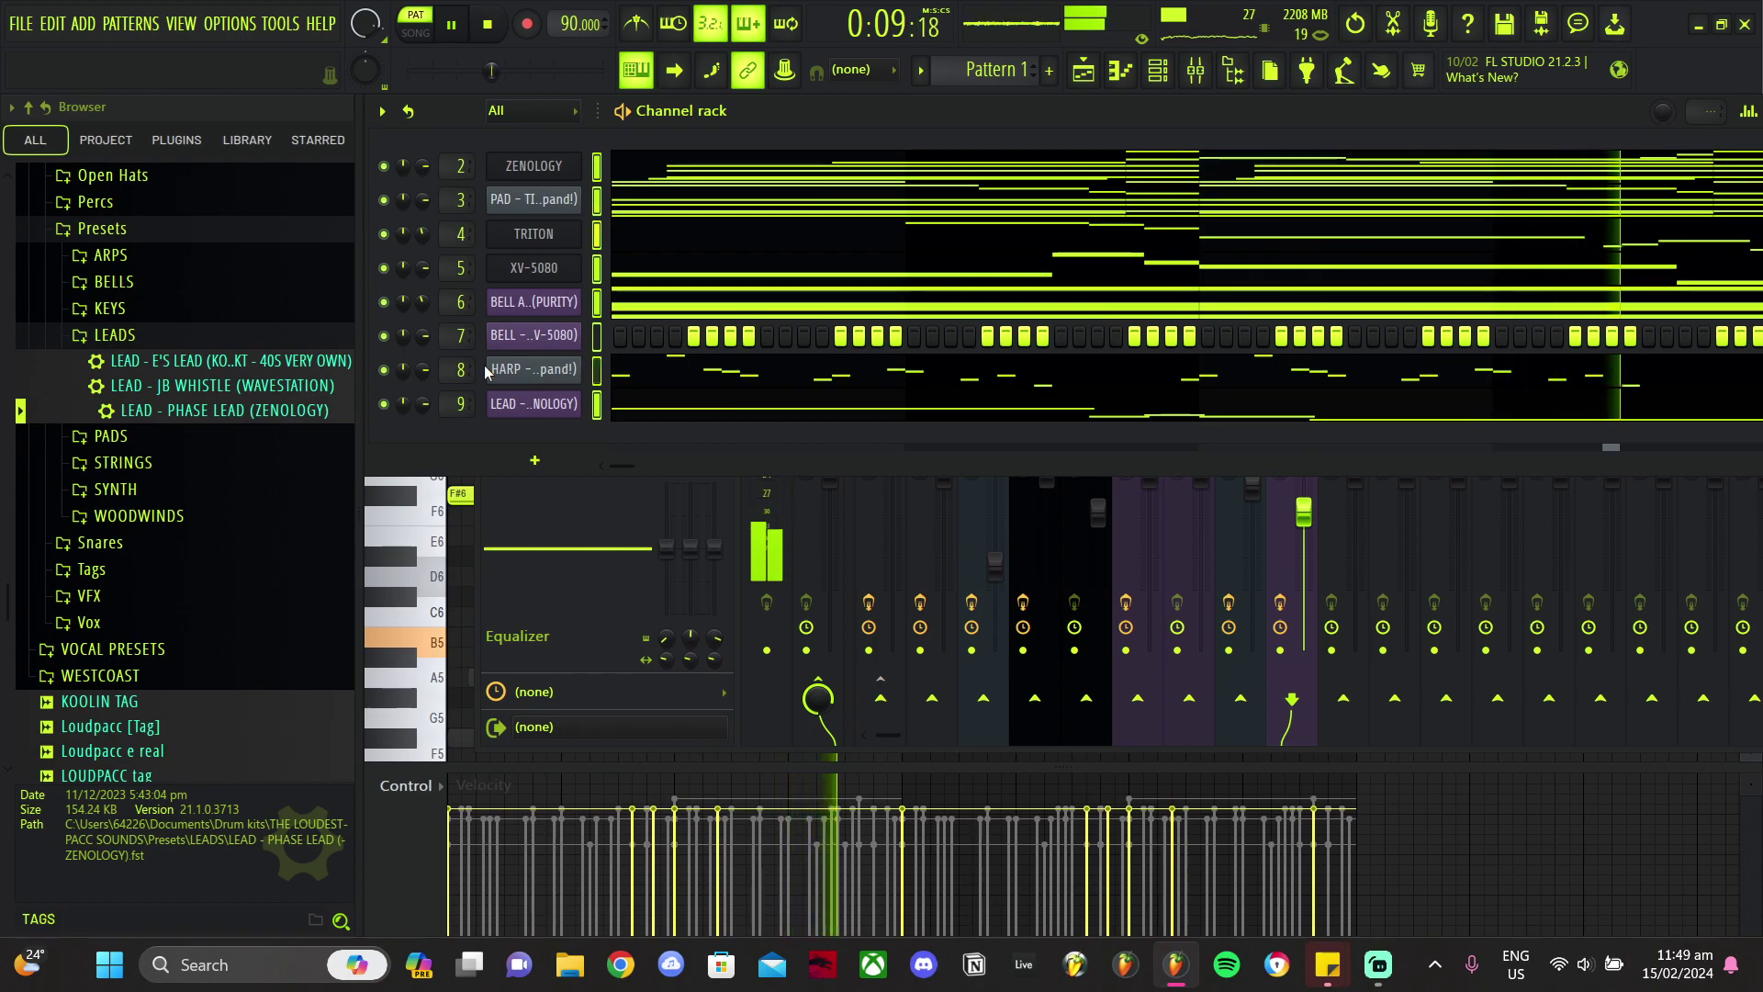
Step: Raise the system volume to 46
{"action": "key", "text": "XF86AudioLowerVolume"}
{"action": "key", "text": "XF86AudioRaiseVolume"}
{"action": "key", "text": "XF86AudioRaiseVolume"}
{"action": "key", "text": "XF86AudioRaiseVolume"}
{"action": "key", "text": "XF86AudioRaiseVolume"}
{"action": "key", "text": "XF86AudioRaiseVolume"}
{"action": "key", "text": "XF86AudioRaiseVolume"}
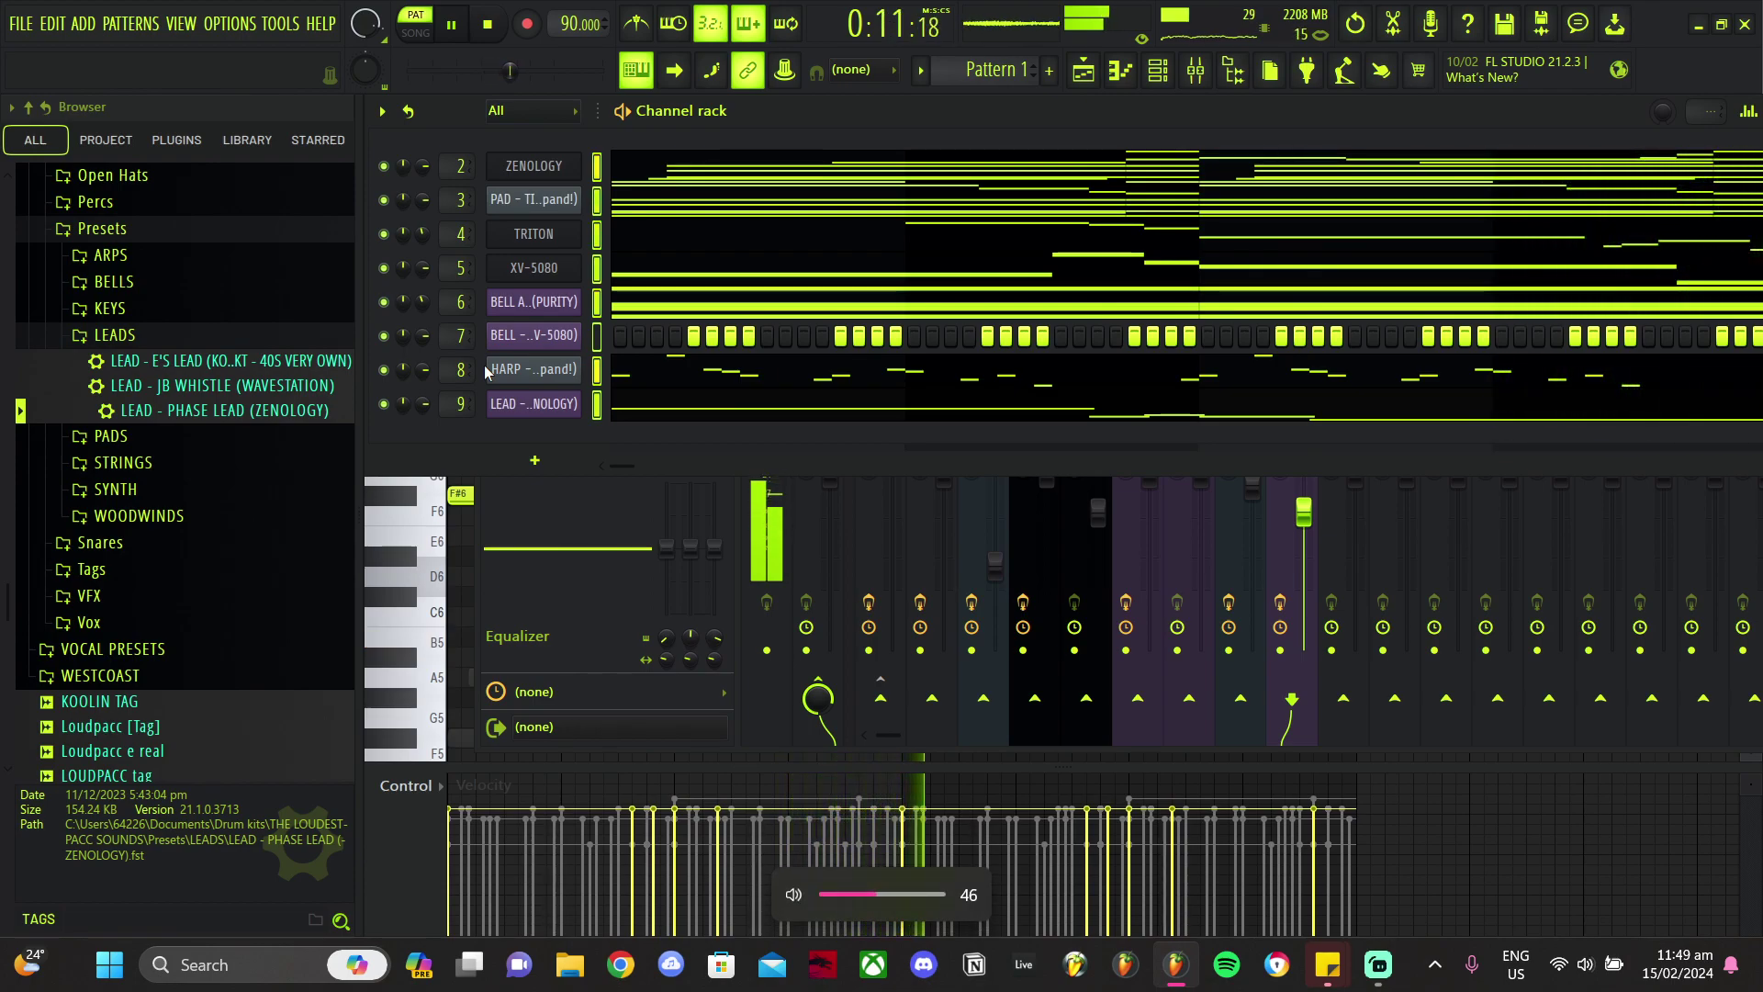
Step: Undo the -3 semitone transposition and restart playback
{"action": "key", "text": "ctrl+z"}
{"action": "key", "text": "space"}
{"action": "key", "text": "space"}
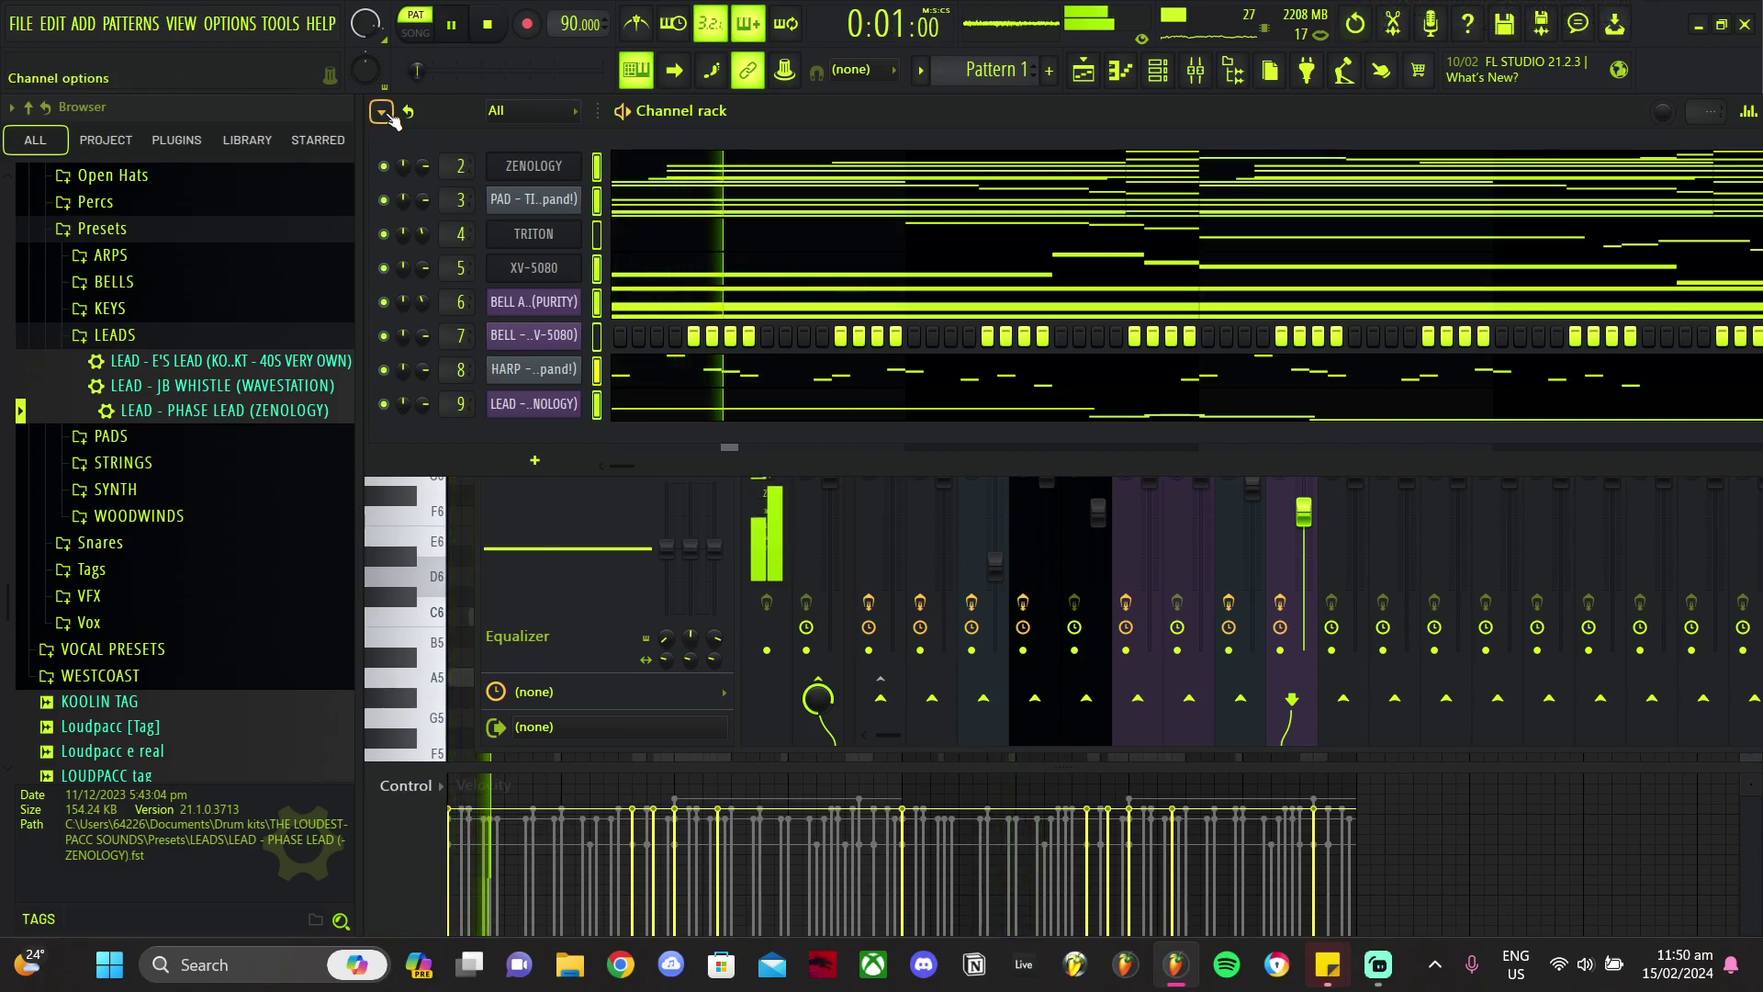
Step: Transpose all selected channels by -2 semitones and restart the pattern playback
{"action": "left_click", "coordinate": [388, 115]}
{"action": "left_click", "coordinate": [476, 368]}
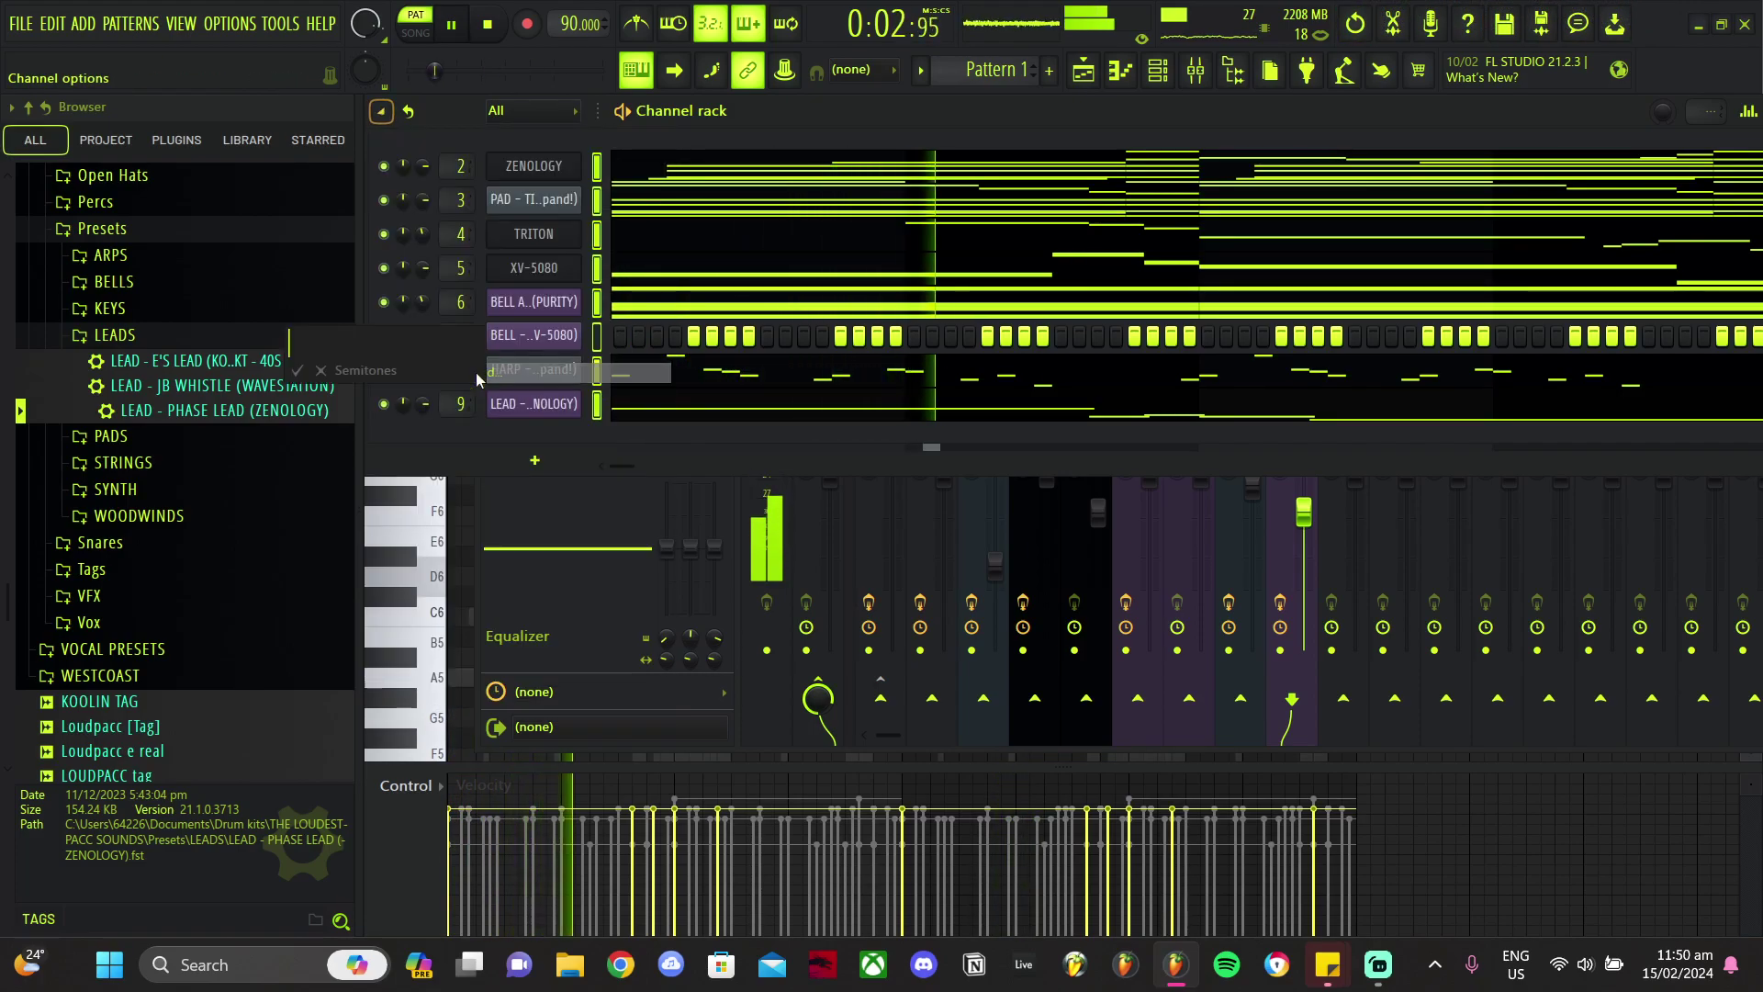
{"action": "type", "text": "-2"}
{"action": "key", "text": "Return"}
{"action": "key", "text": "space"}
{"action": "key", "text": "space"}
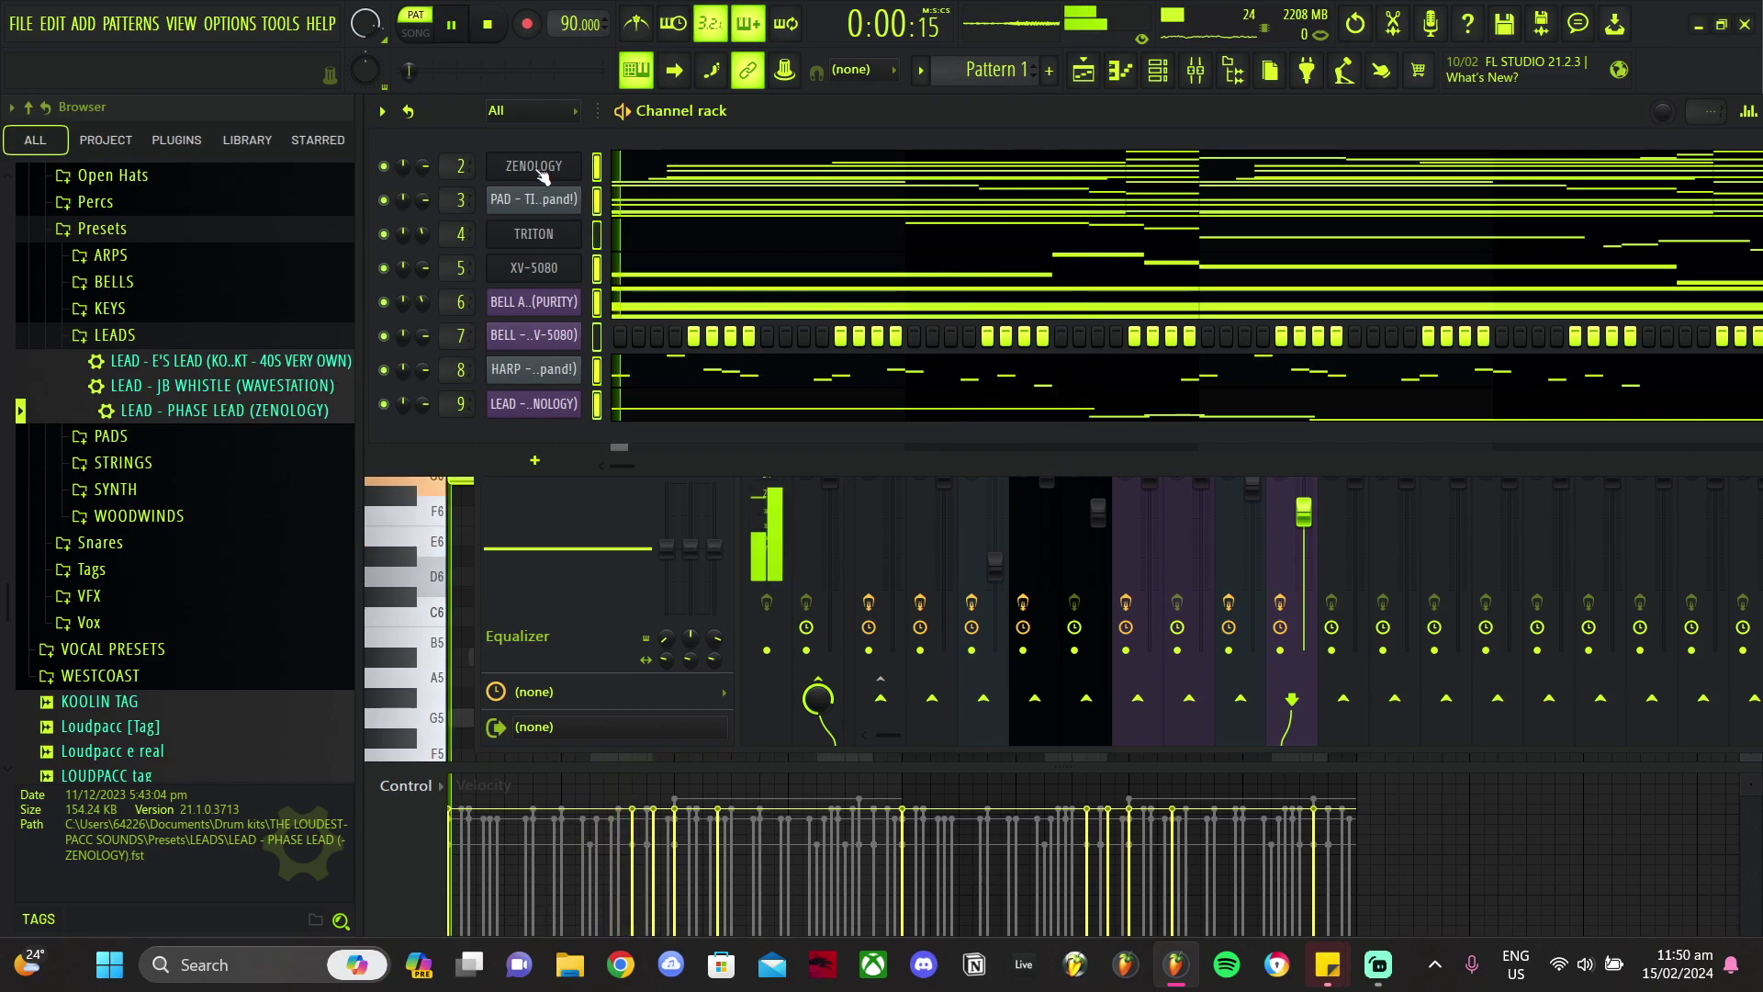
Step: Open the Fruity parametric EQ 2 on mixer Insert 1 and examine its high-pass band during playback
{"action": "left_click", "coordinate": [1196, 70]}
{"action": "left_click", "coordinate": [868, 288]}
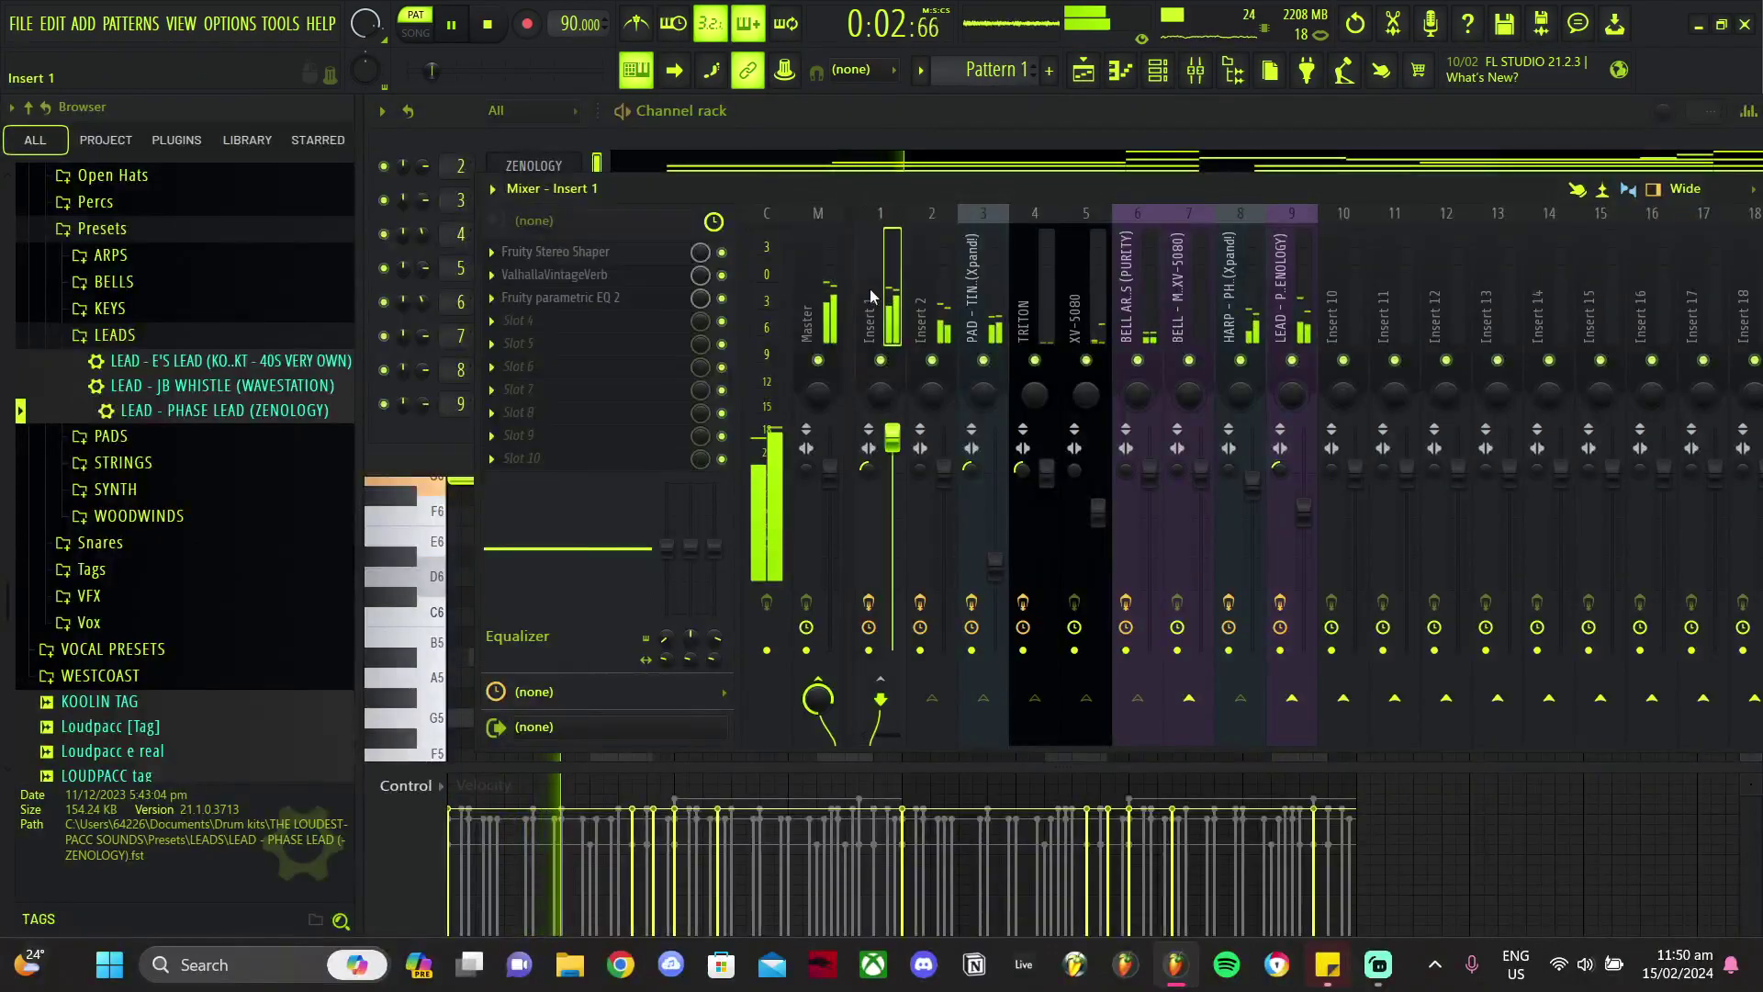
{"action": "left_click", "coordinate": [614, 299]}
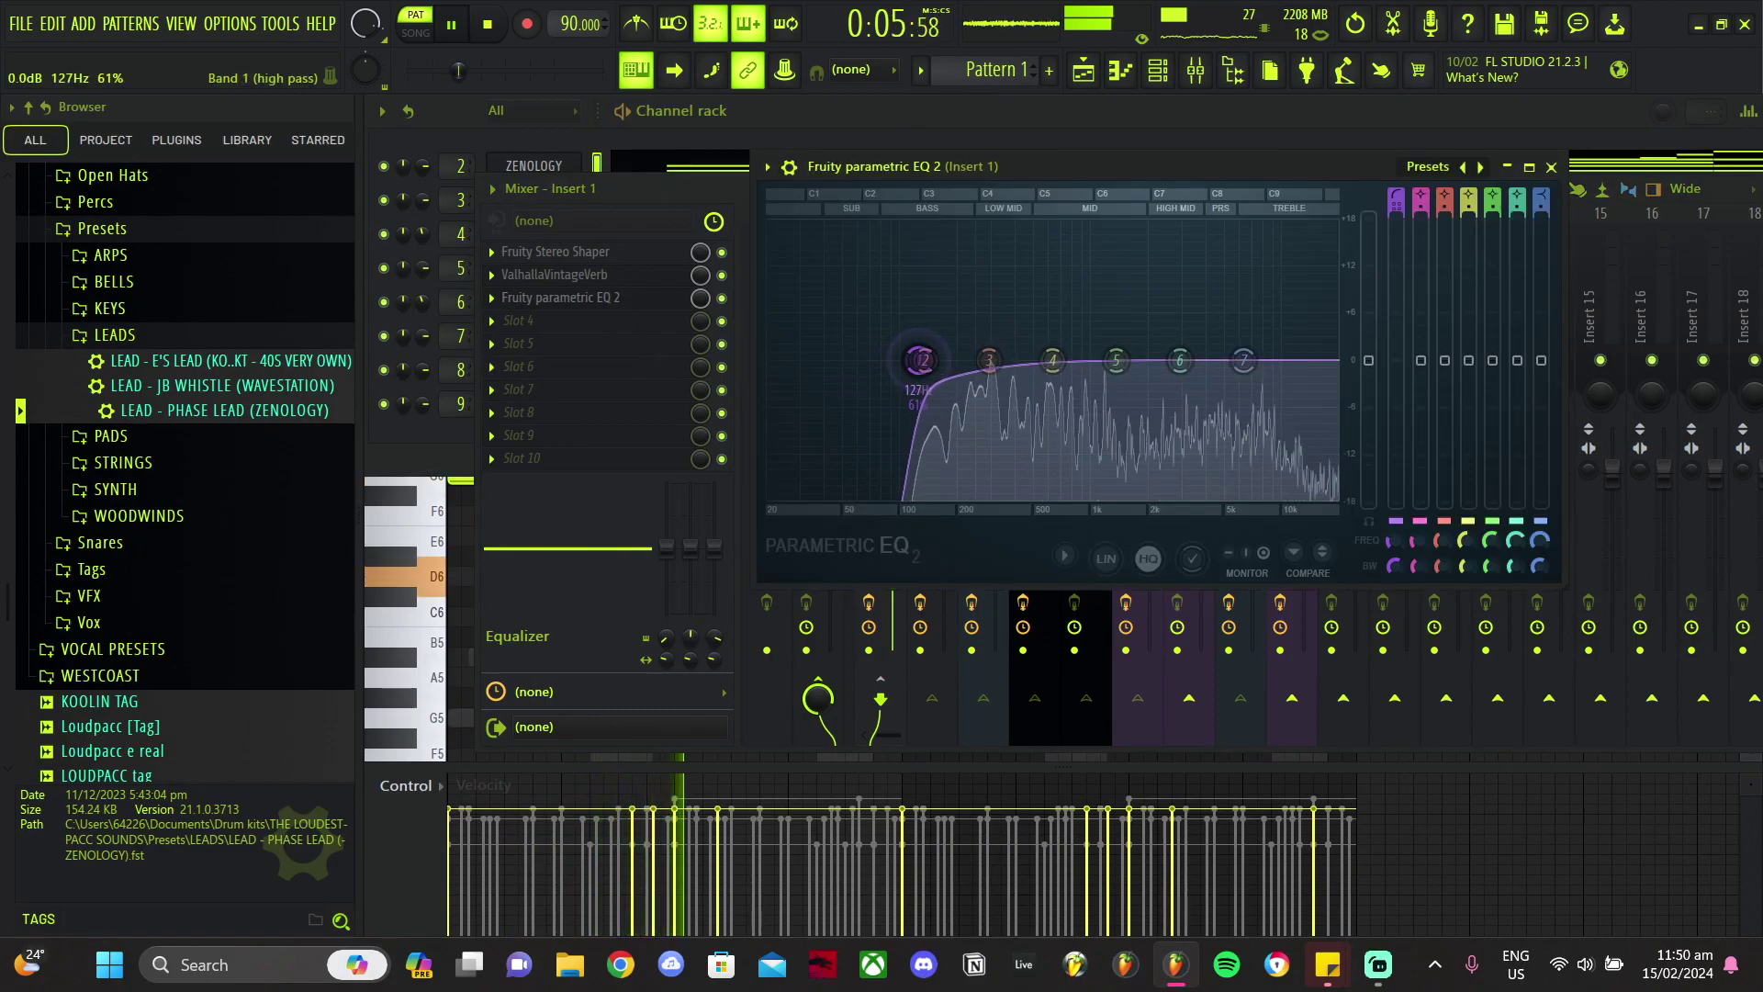
{"action": "left_click", "coordinate": [704, 132]}
Step: Undo the -2 semitone transposition of the selected channels and restart the pattern playback
{"action": "key", "text": "space"}
{"action": "key", "text": "ctrl+z"}
{"action": "key", "text": "space"}
{"action": "left_click", "coordinate": [1119, 71]}
{"action": "key", "text": "space"}
{"action": "key", "text": "ctrl+z"}
{"action": "key", "text": "space"}
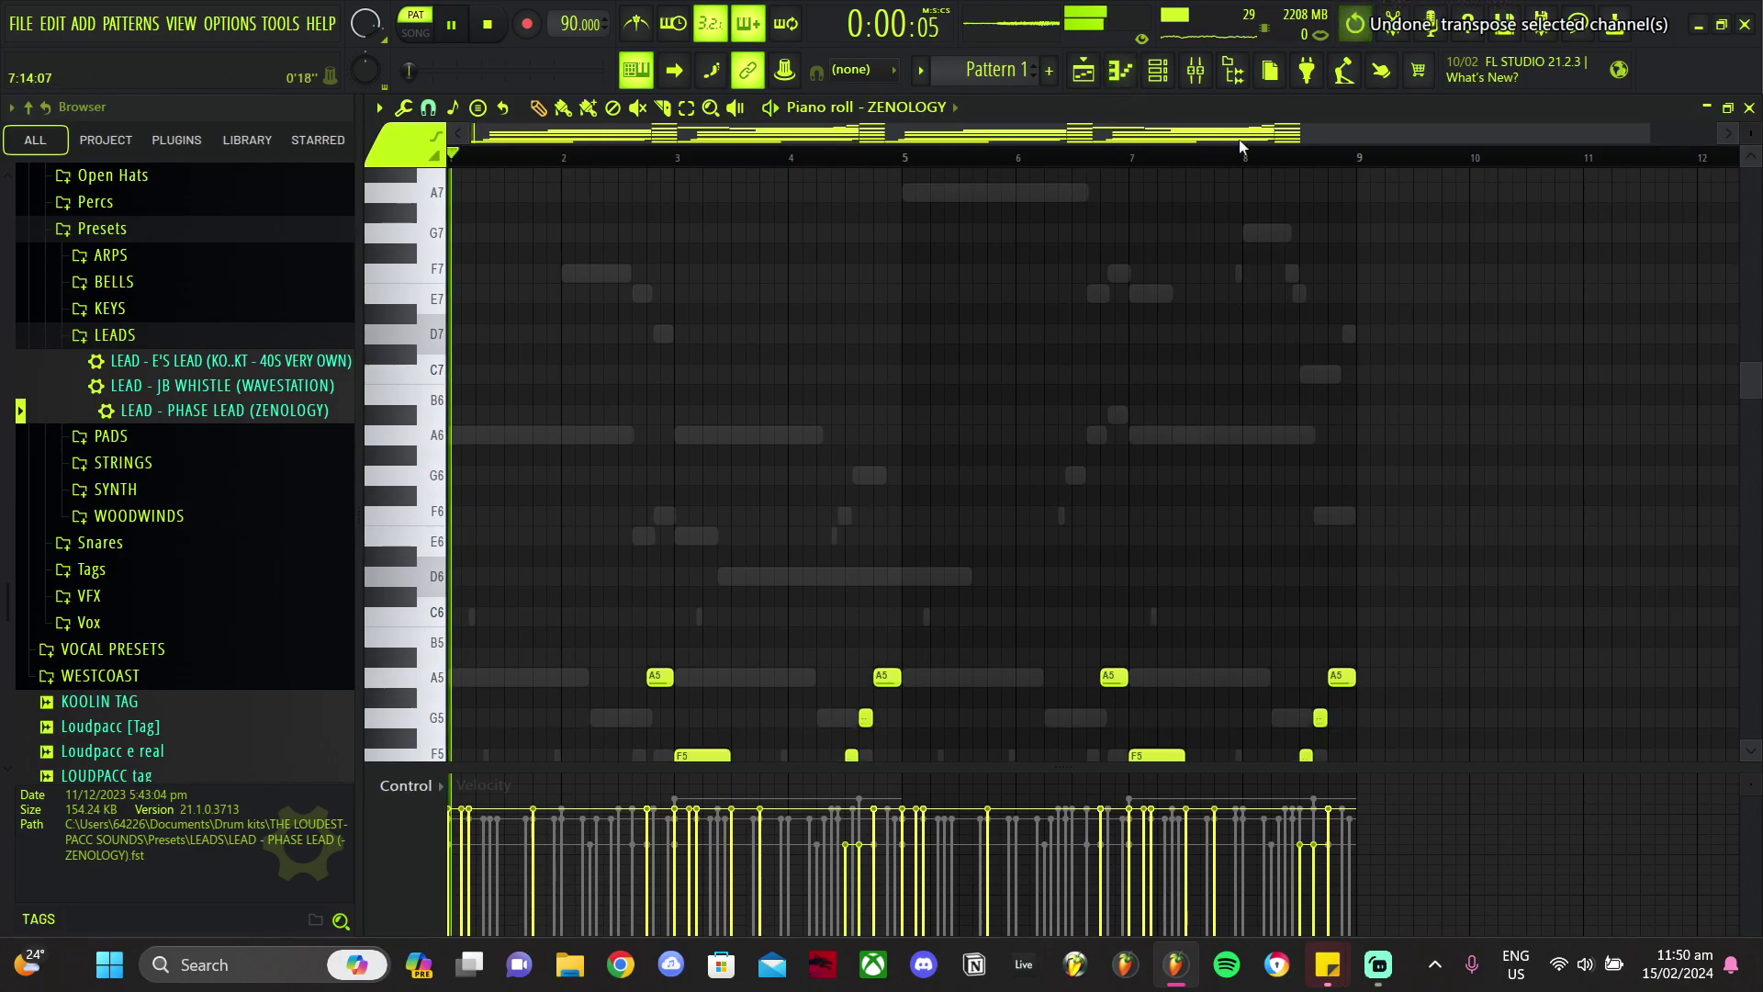
Step: Lower all notes in the Phase Lead channel's piano roll by one octave
{"action": "key", "text": "F9"}
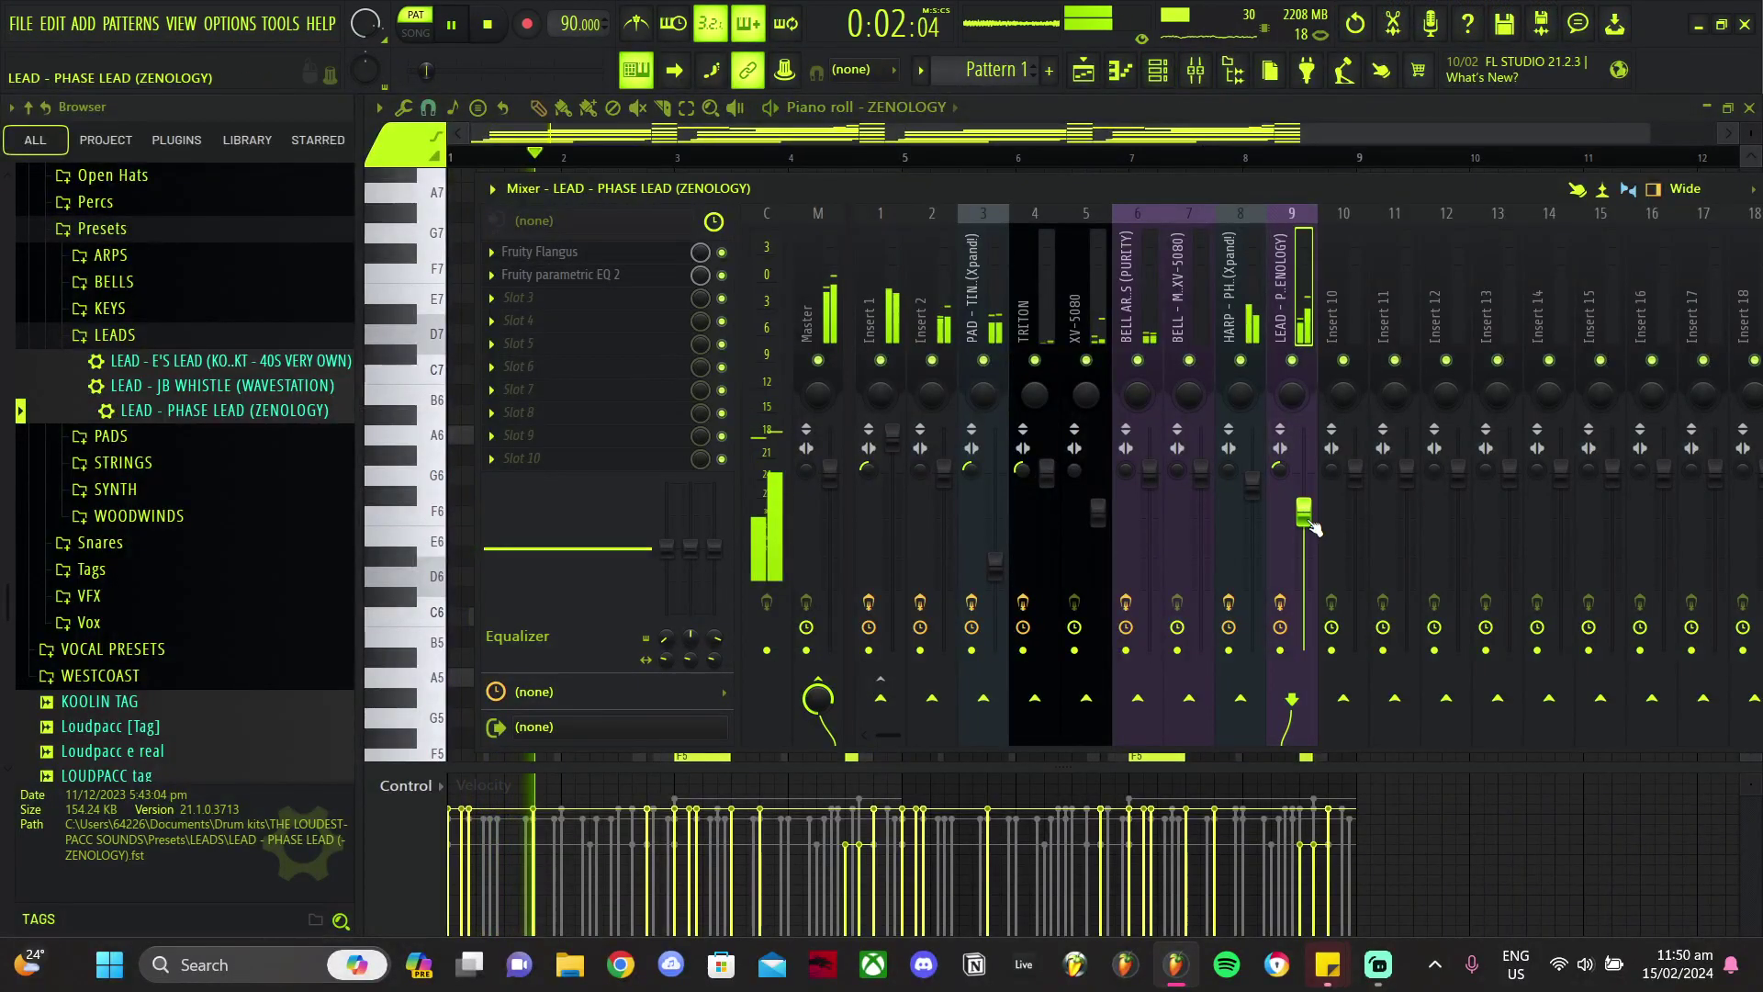
{"action": "key", "text": "F9"}
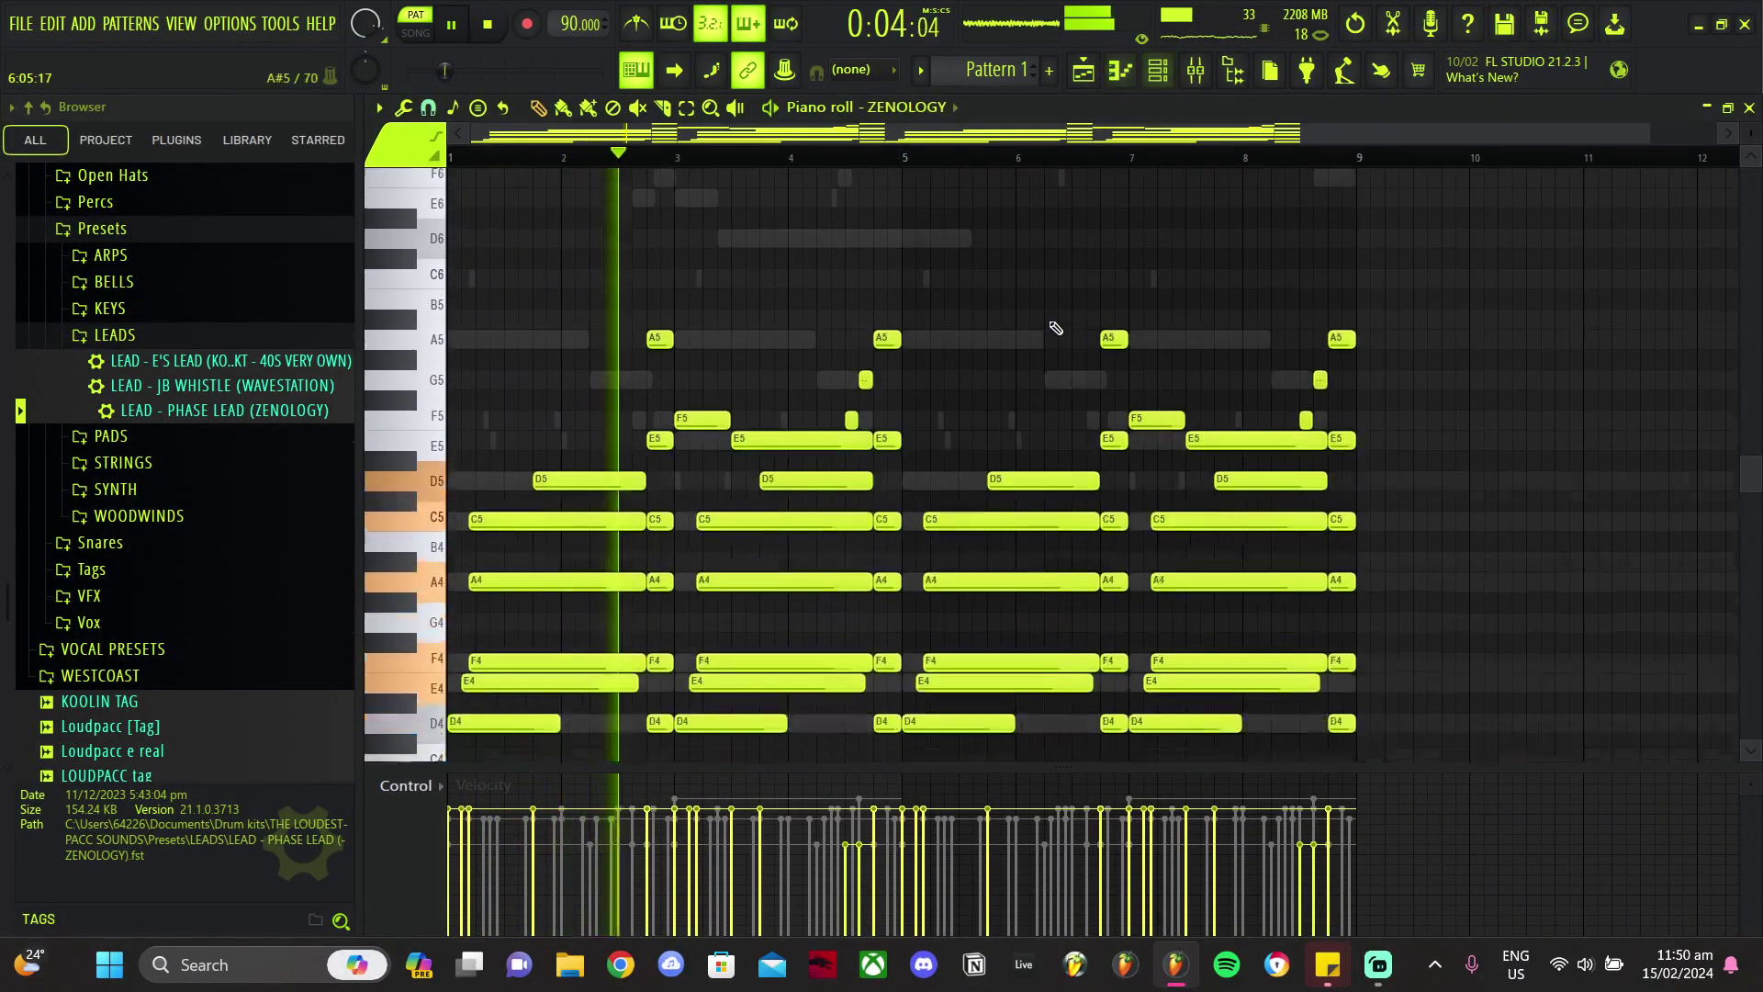
{"action": "scroll", "coordinate": [1056, 328], "scroll_direction": "down", "scroll_amount": 1}
{"action": "left_click", "coordinate": [1158, 73]}
{"action": "left_click", "coordinate": [663, 406]}
{"action": "scroll", "coordinate": [678, 414], "scroll_direction": "up", "scroll_amount": 8}
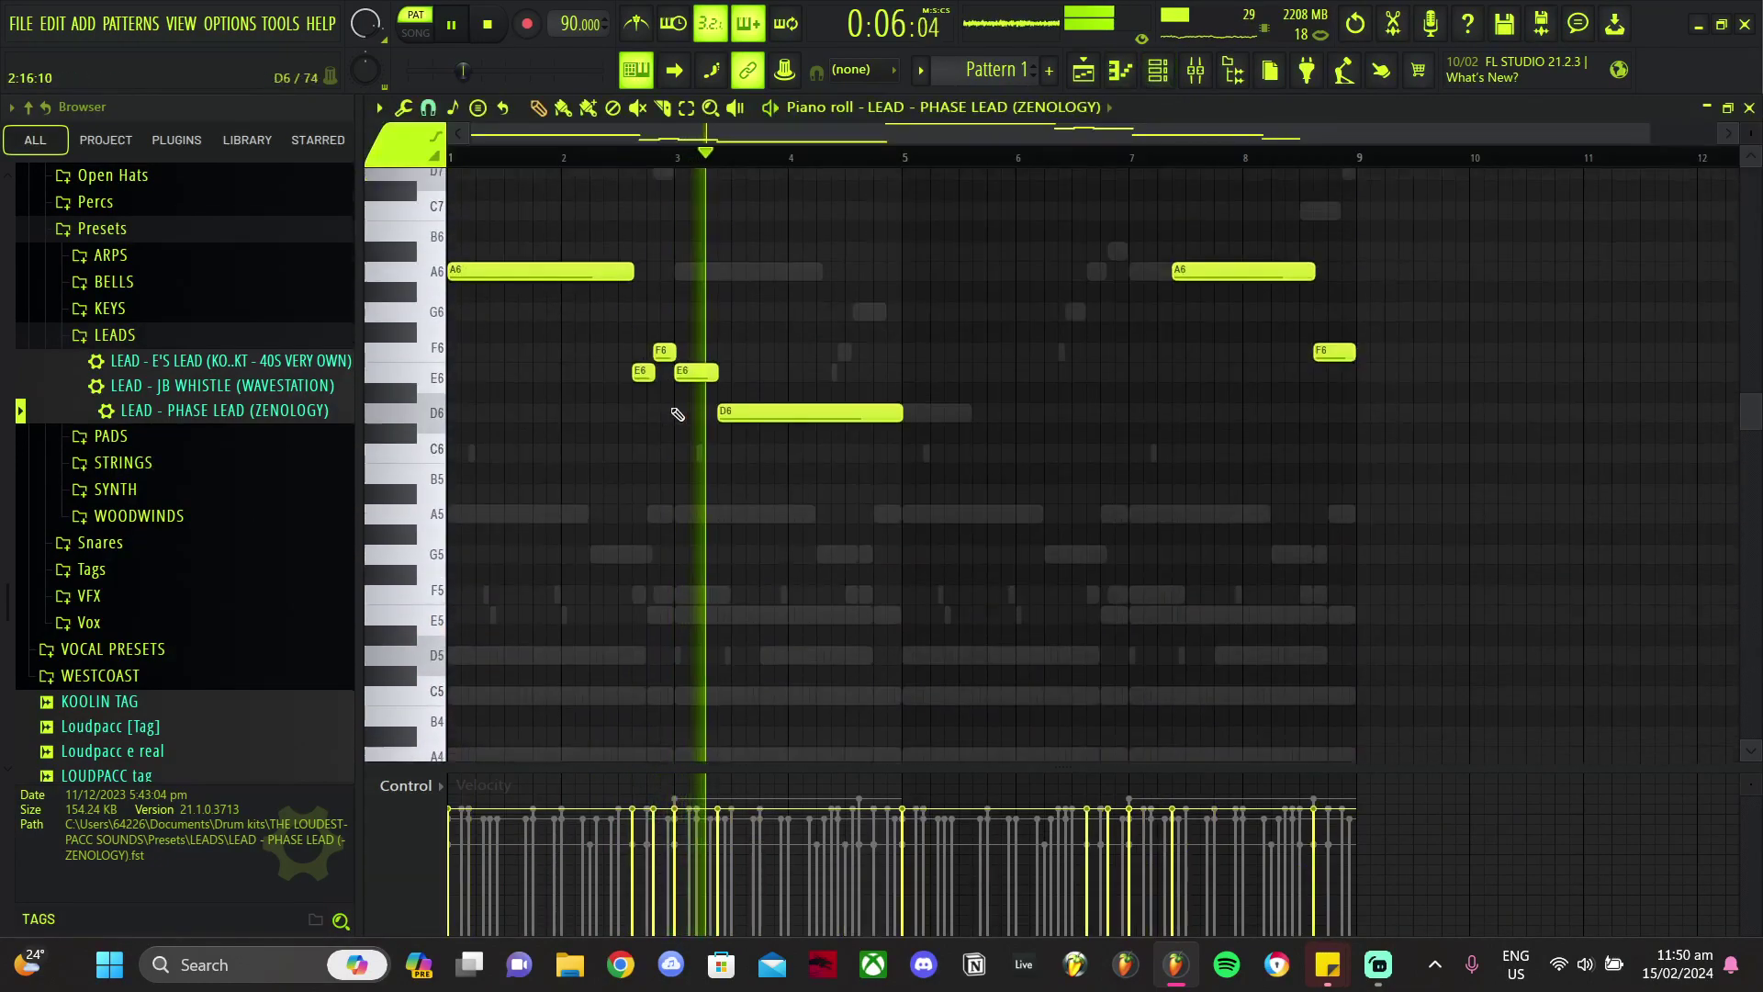
{"action": "scroll", "coordinate": [678, 414], "scroll_direction": "up", "scroll_amount": 4}
{"action": "key", "text": "ctrl+Down"}
Step: Load the 0242 Sine synth lead tone in the Phase Lead channel's ZENOLOGY and close the plugin
{"action": "left_click", "coordinate": [1151, 82]}
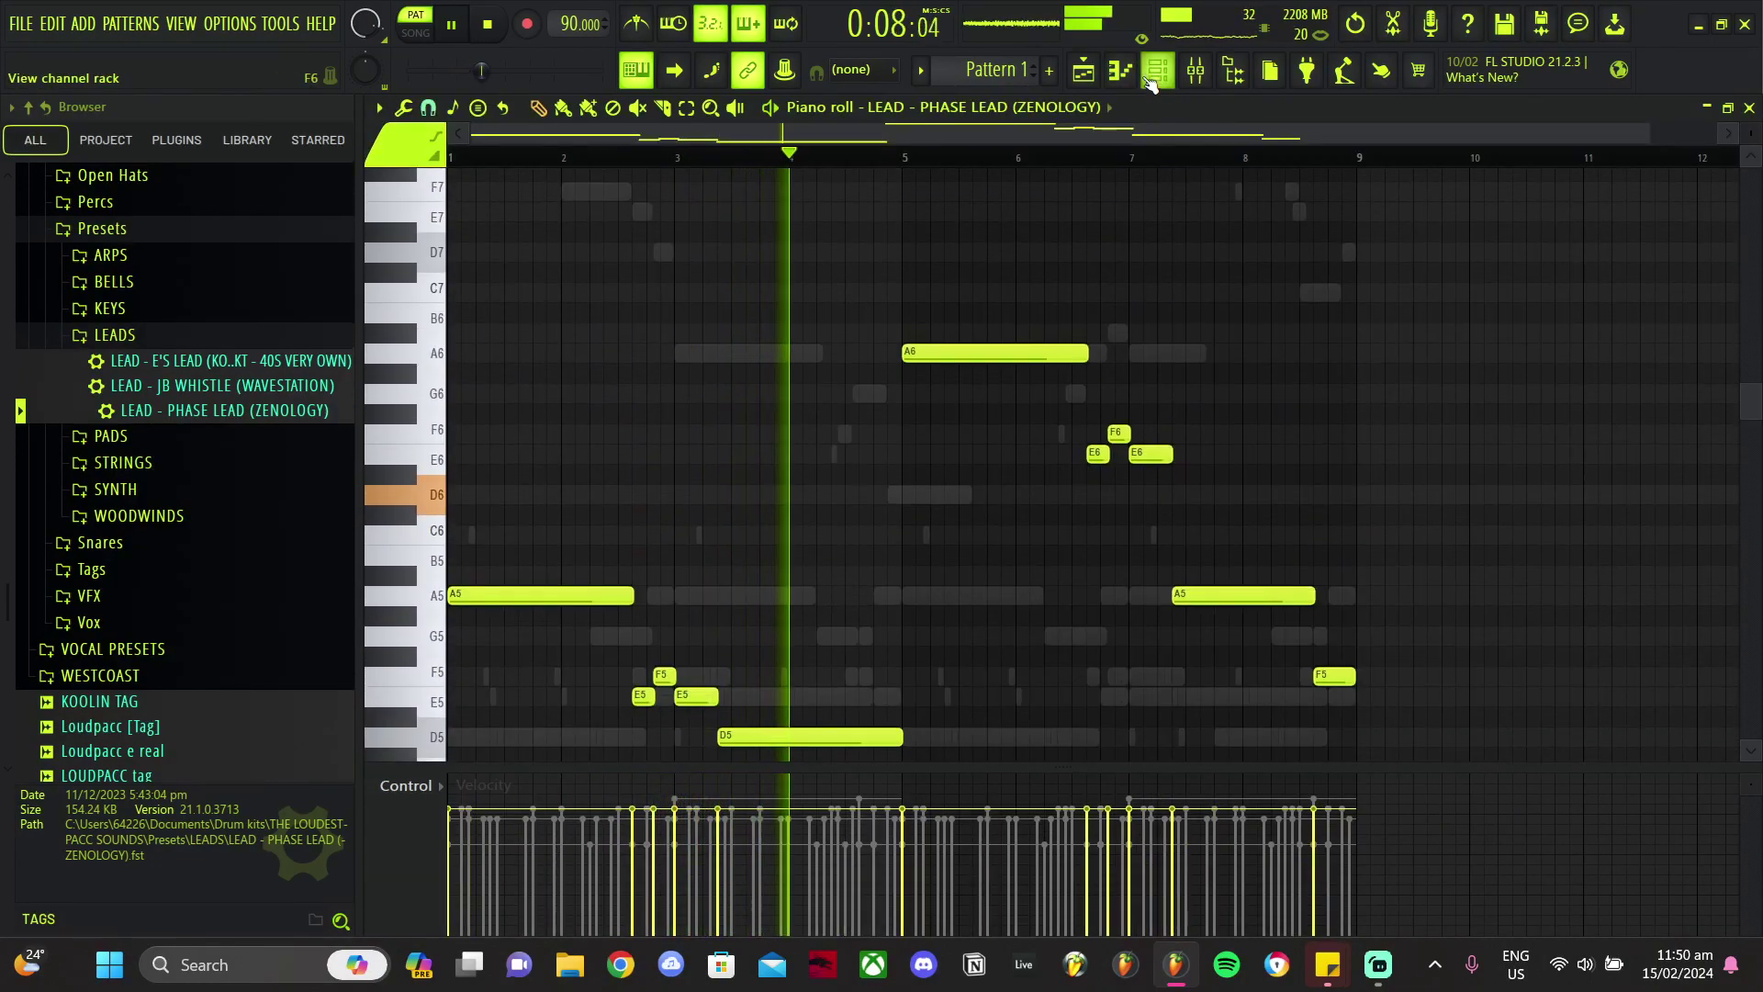
{"action": "left_click", "coordinate": [1156, 72]}
{"action": "left_click", "coordinate": [551, 419]}
{"action": "left_click", "coordinate": [517, 283]}
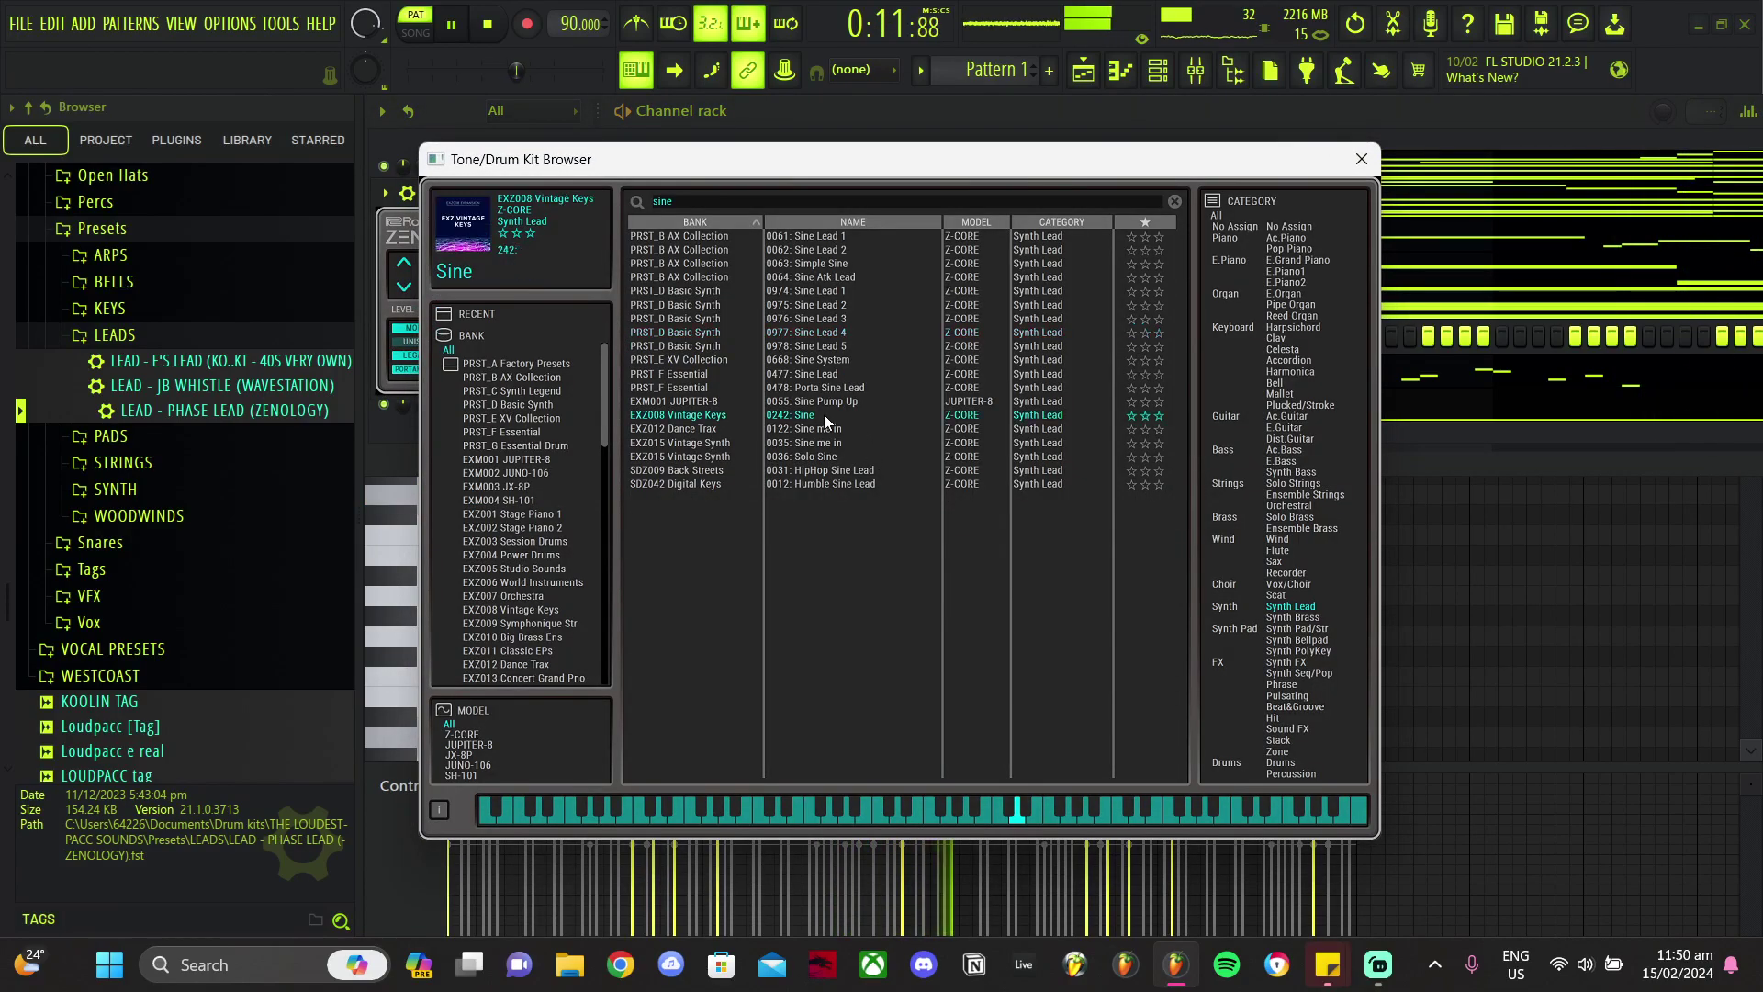
{"action": "double_click", "coordinate": [824, 415]}
{"action": "left_click", "coordinate": [784, 193]}
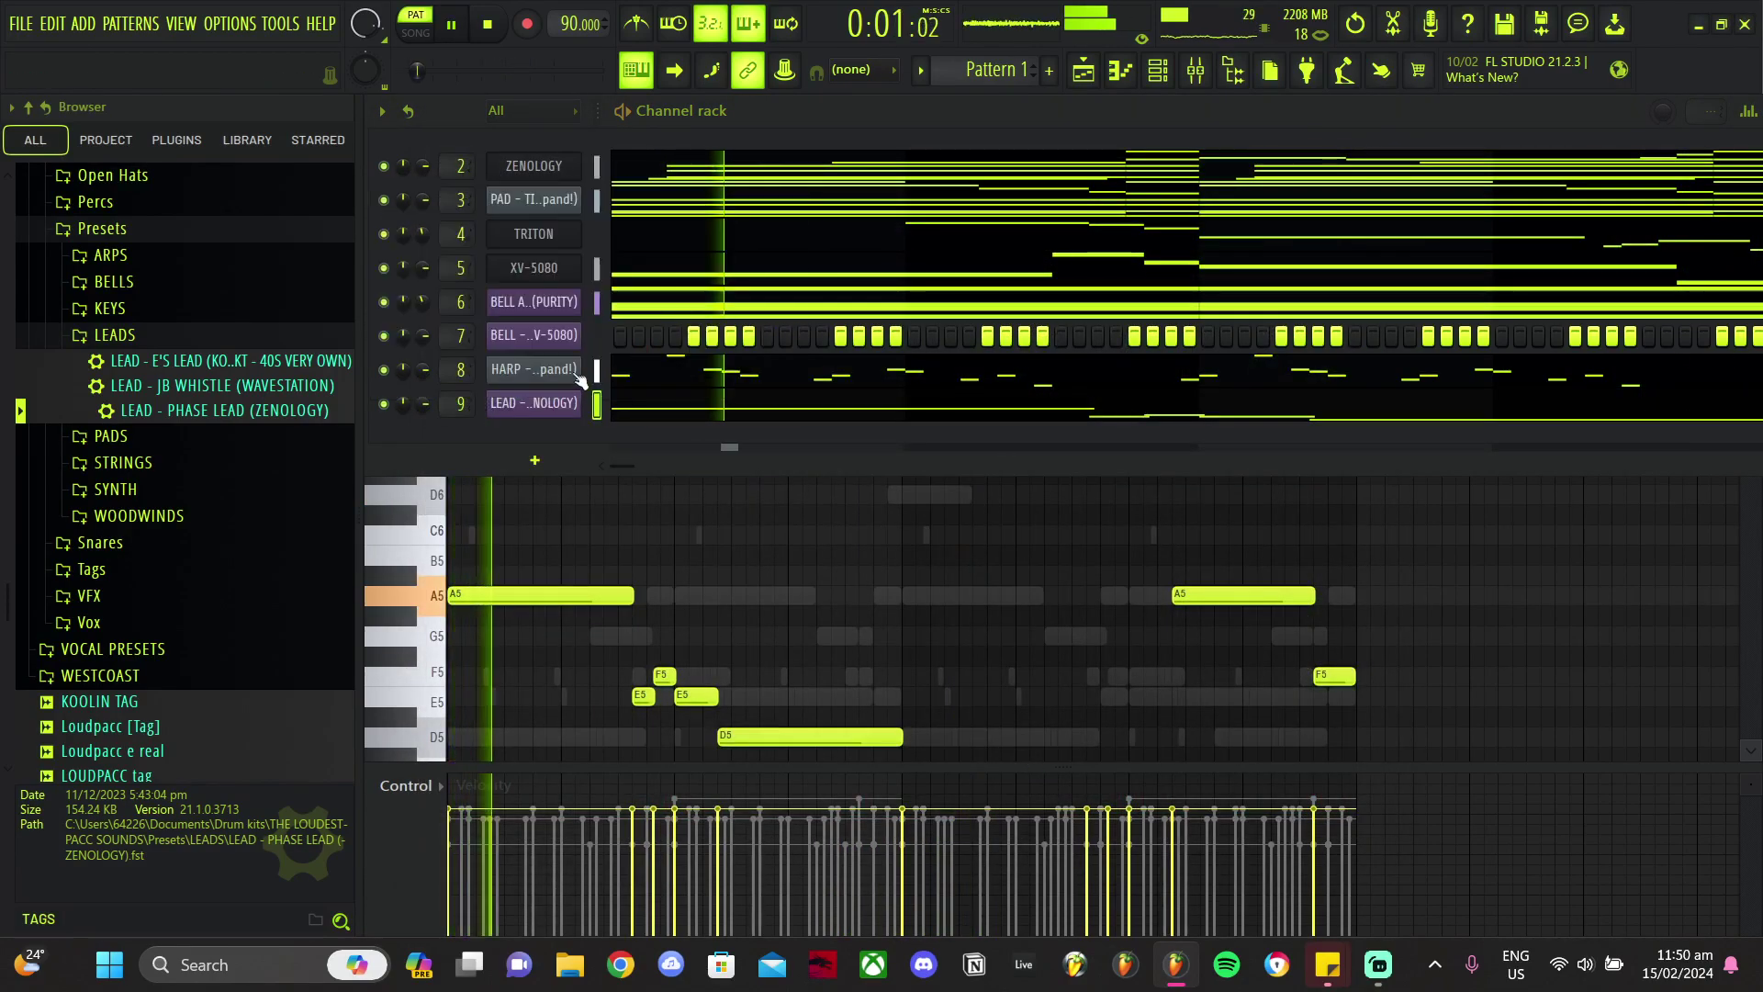
Step: Stop playback, clear the tone search and audition synth lead tones such as H 2 O, TB Squared and Skreech Lead
{"action": "left_click", "coordinate": [553, 410]}
{"action": "key", "text": "space"}
{"action": "left_click", "coordinate": [531, 285]}
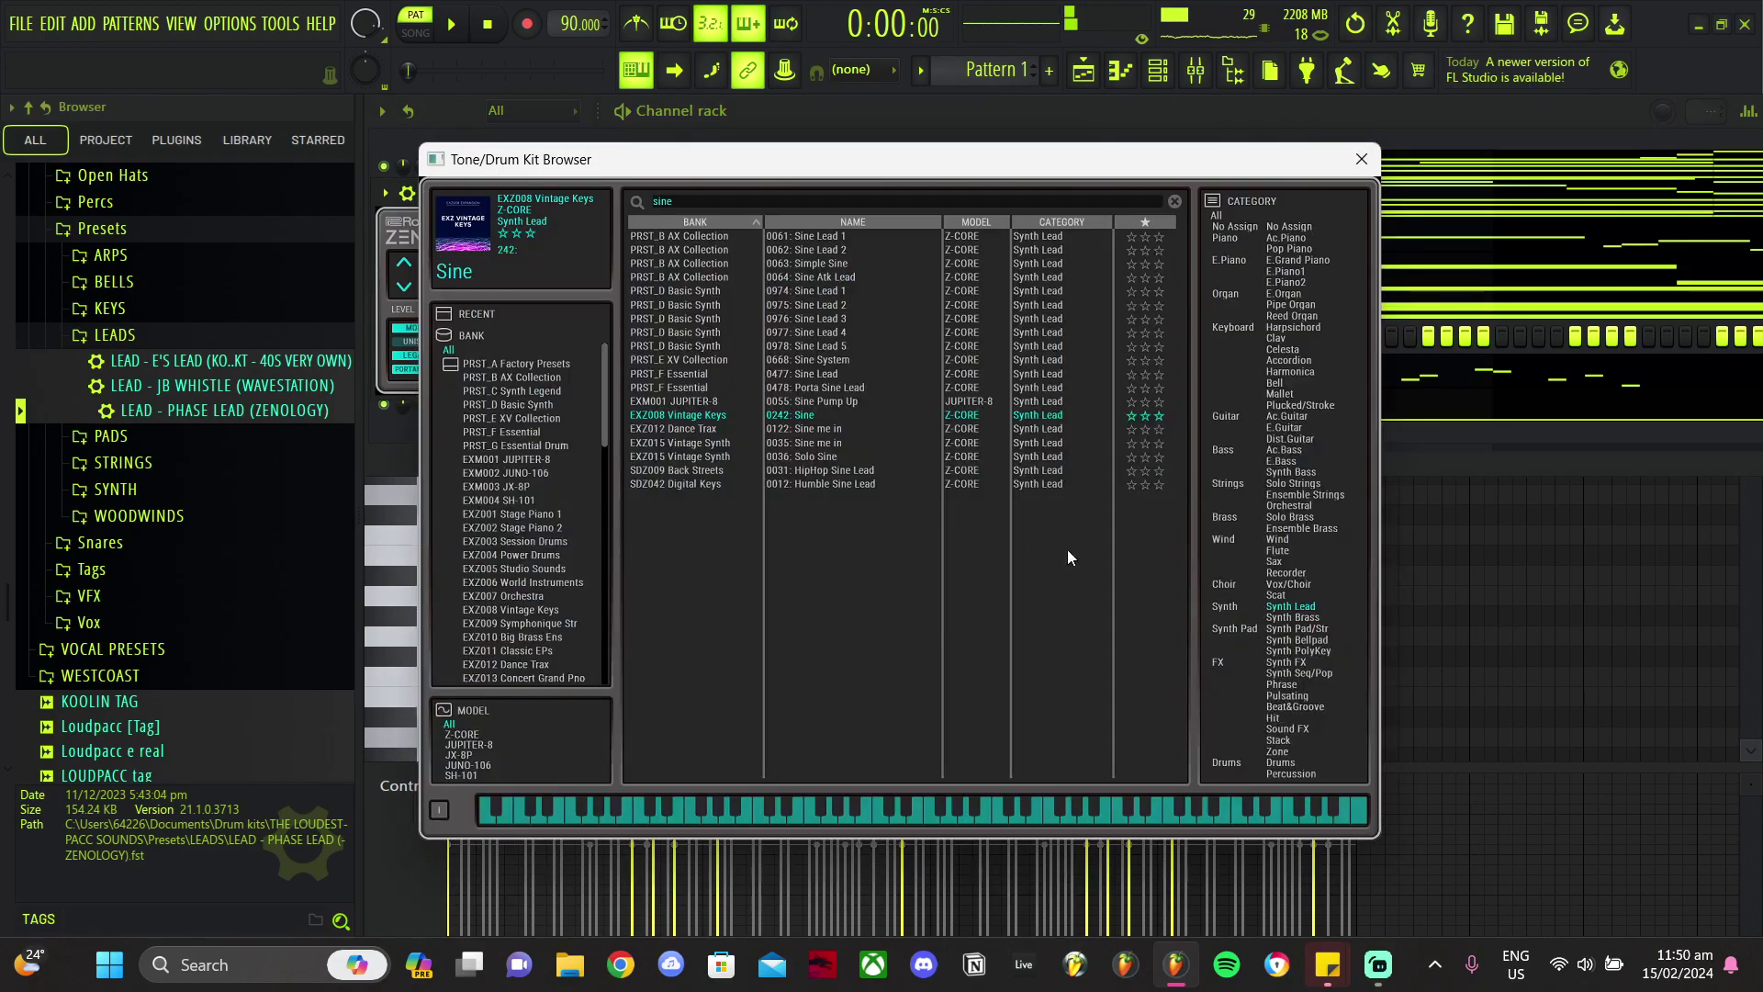
{"action": "left_click", "coordinate": [1176, 202]}
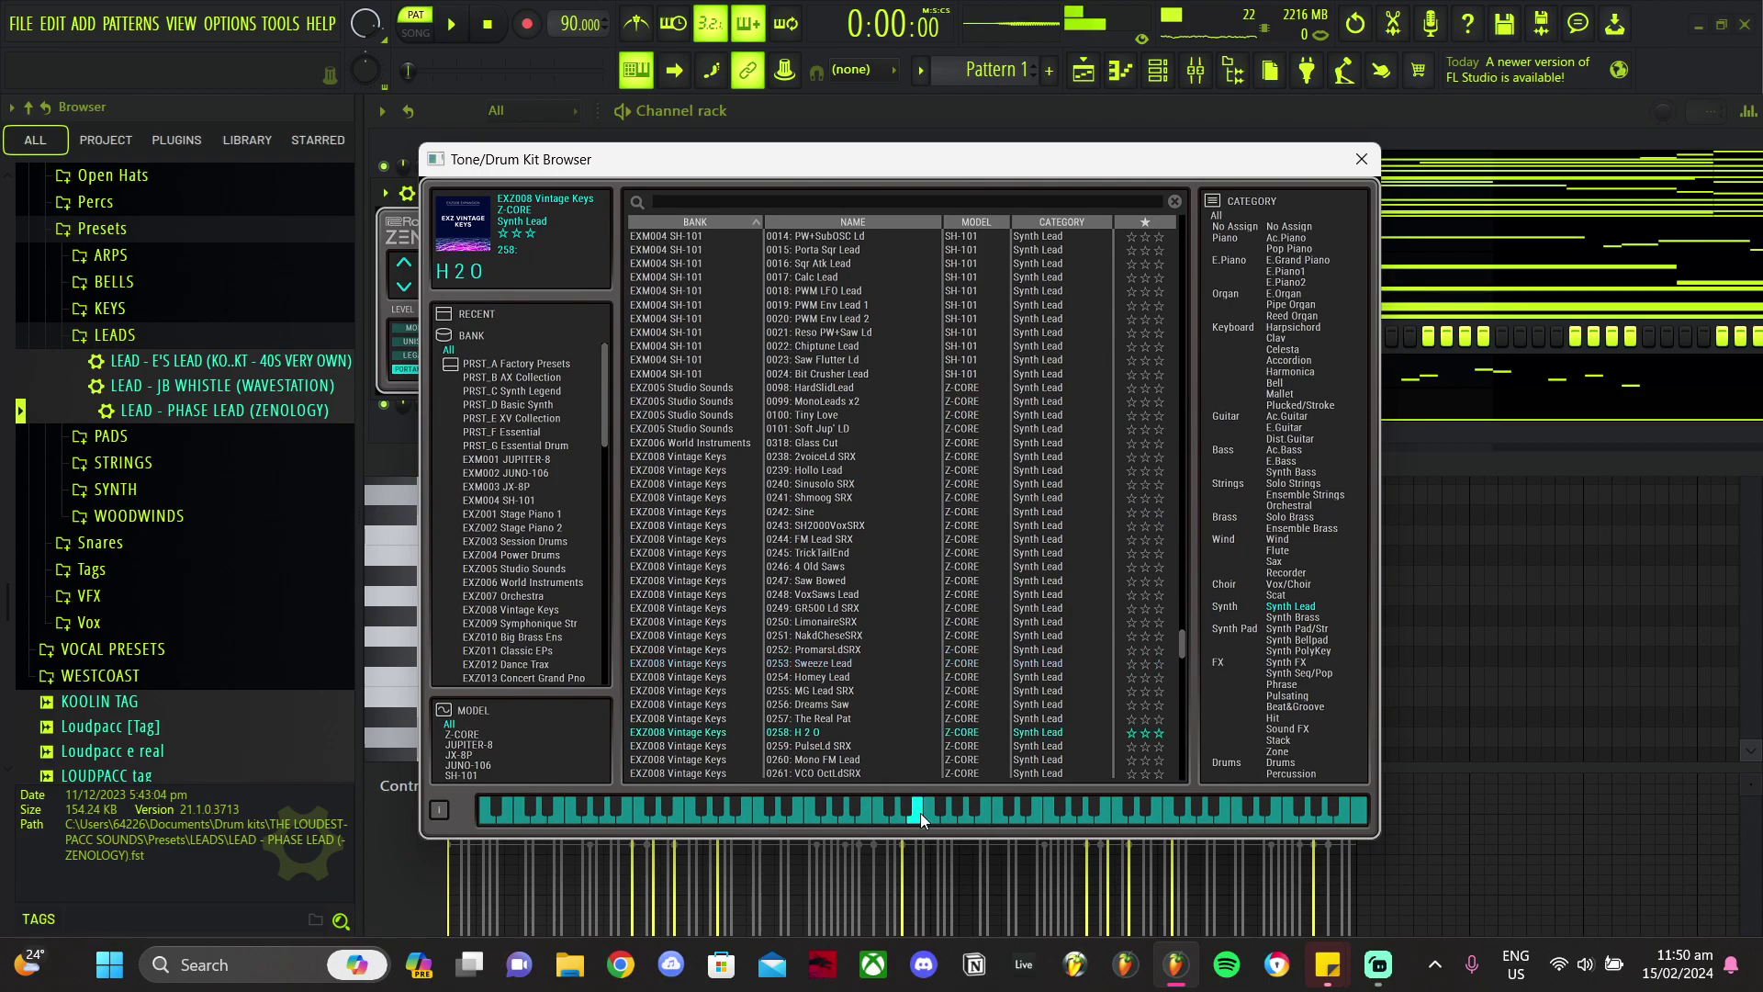
{"action": "scroll", "coordinate": [847, 675], "scroll_direction": "down", "scroll_amount": 10}
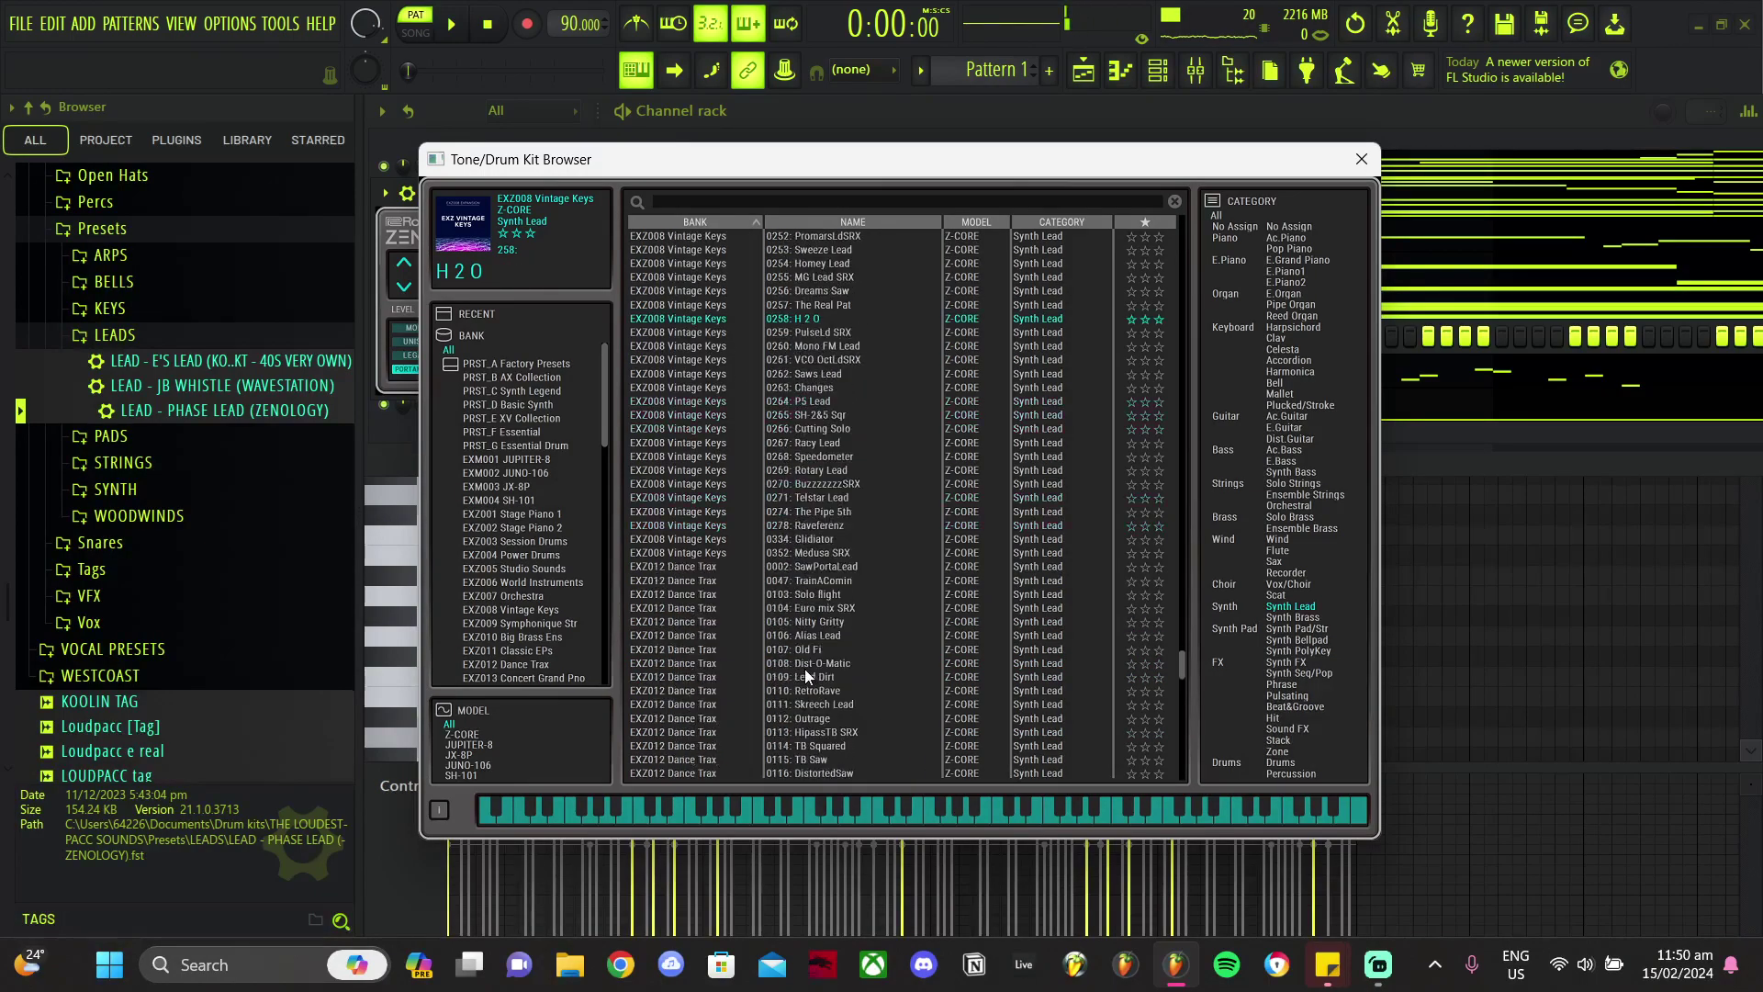
{"action": "key", "text": "Up"}
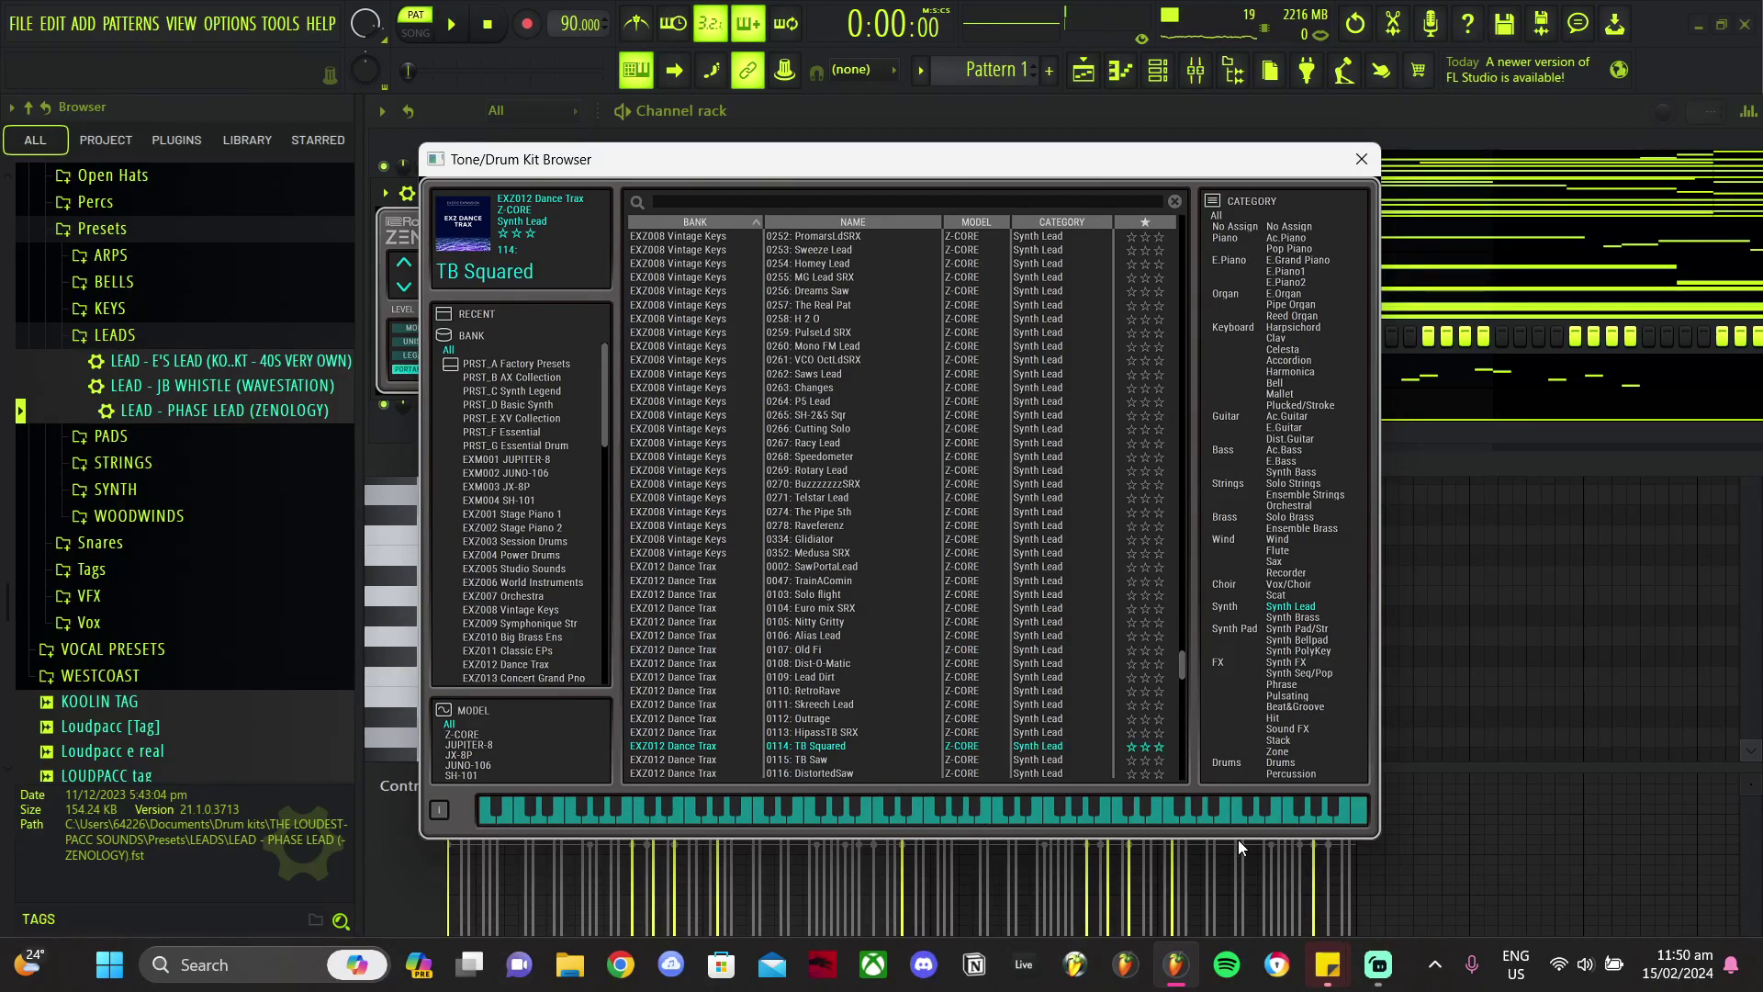
{"action": "key", "text": "Up"}
{"action": "key", "text": "Up"}
{"action": "key", "text": "Up"}
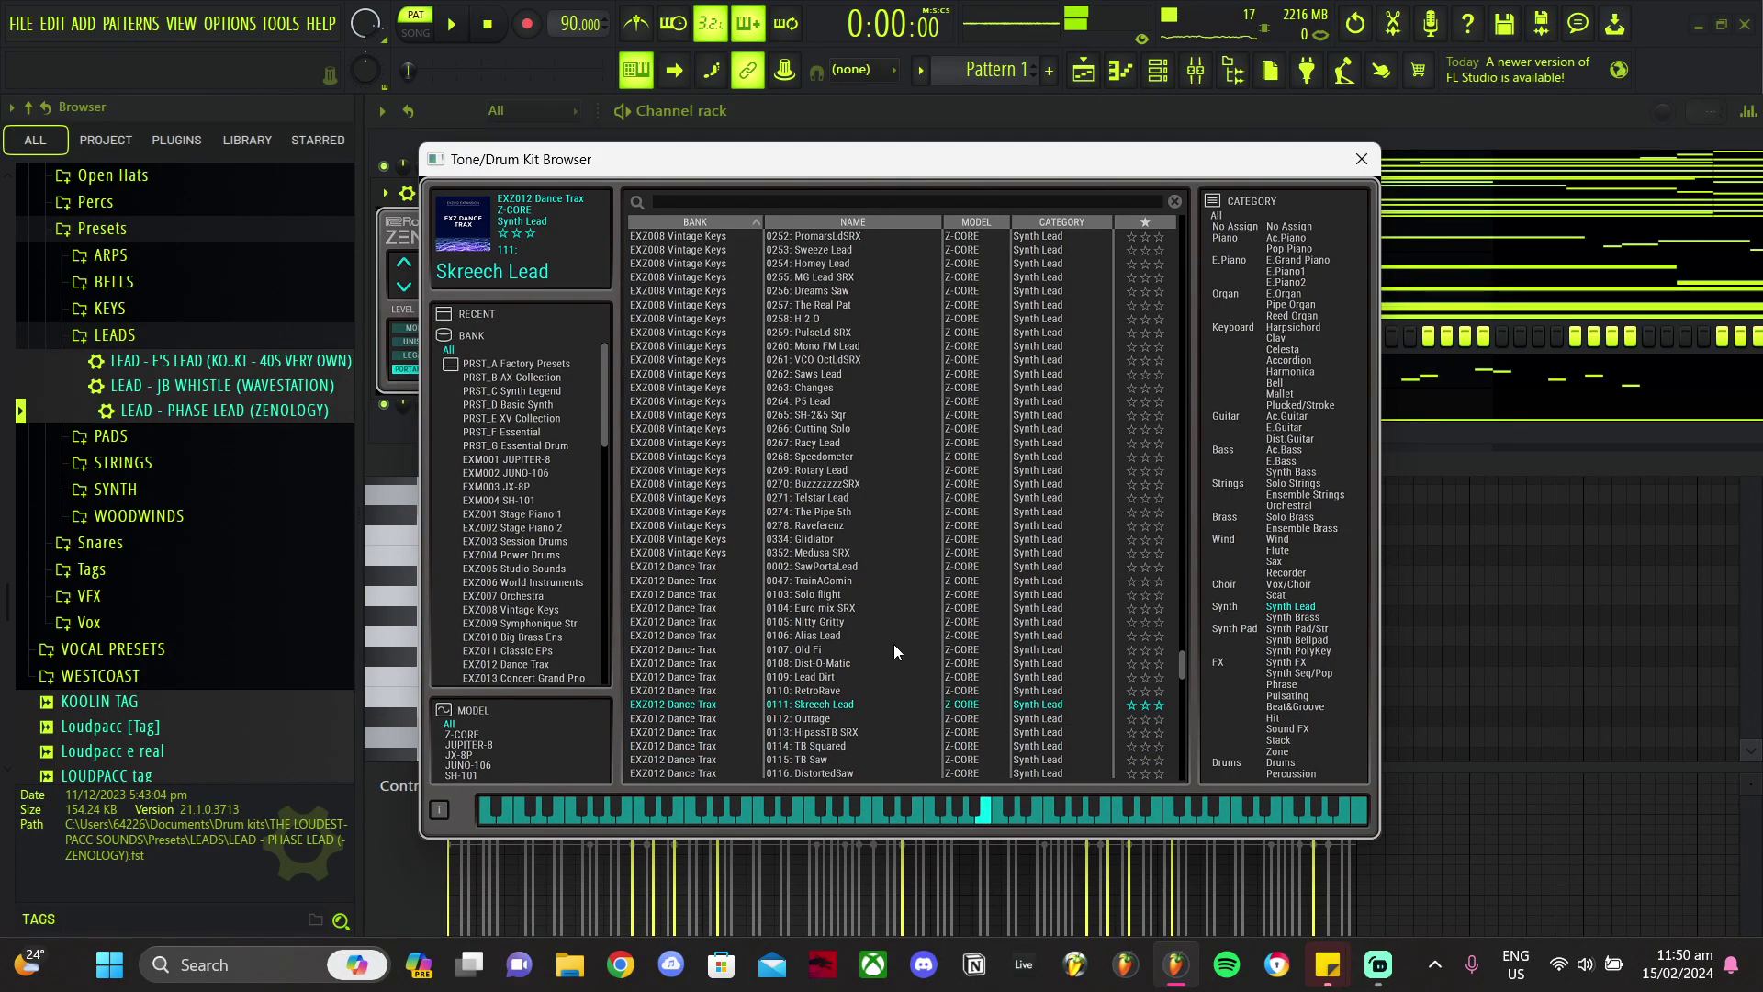
Step: Search the ZENOLOGY tones for "smooth" and load the Smoothe synth lead
{"action": "left_click", "coordinate": [755, 203]}
{"action": "type", "text": "smoot"}
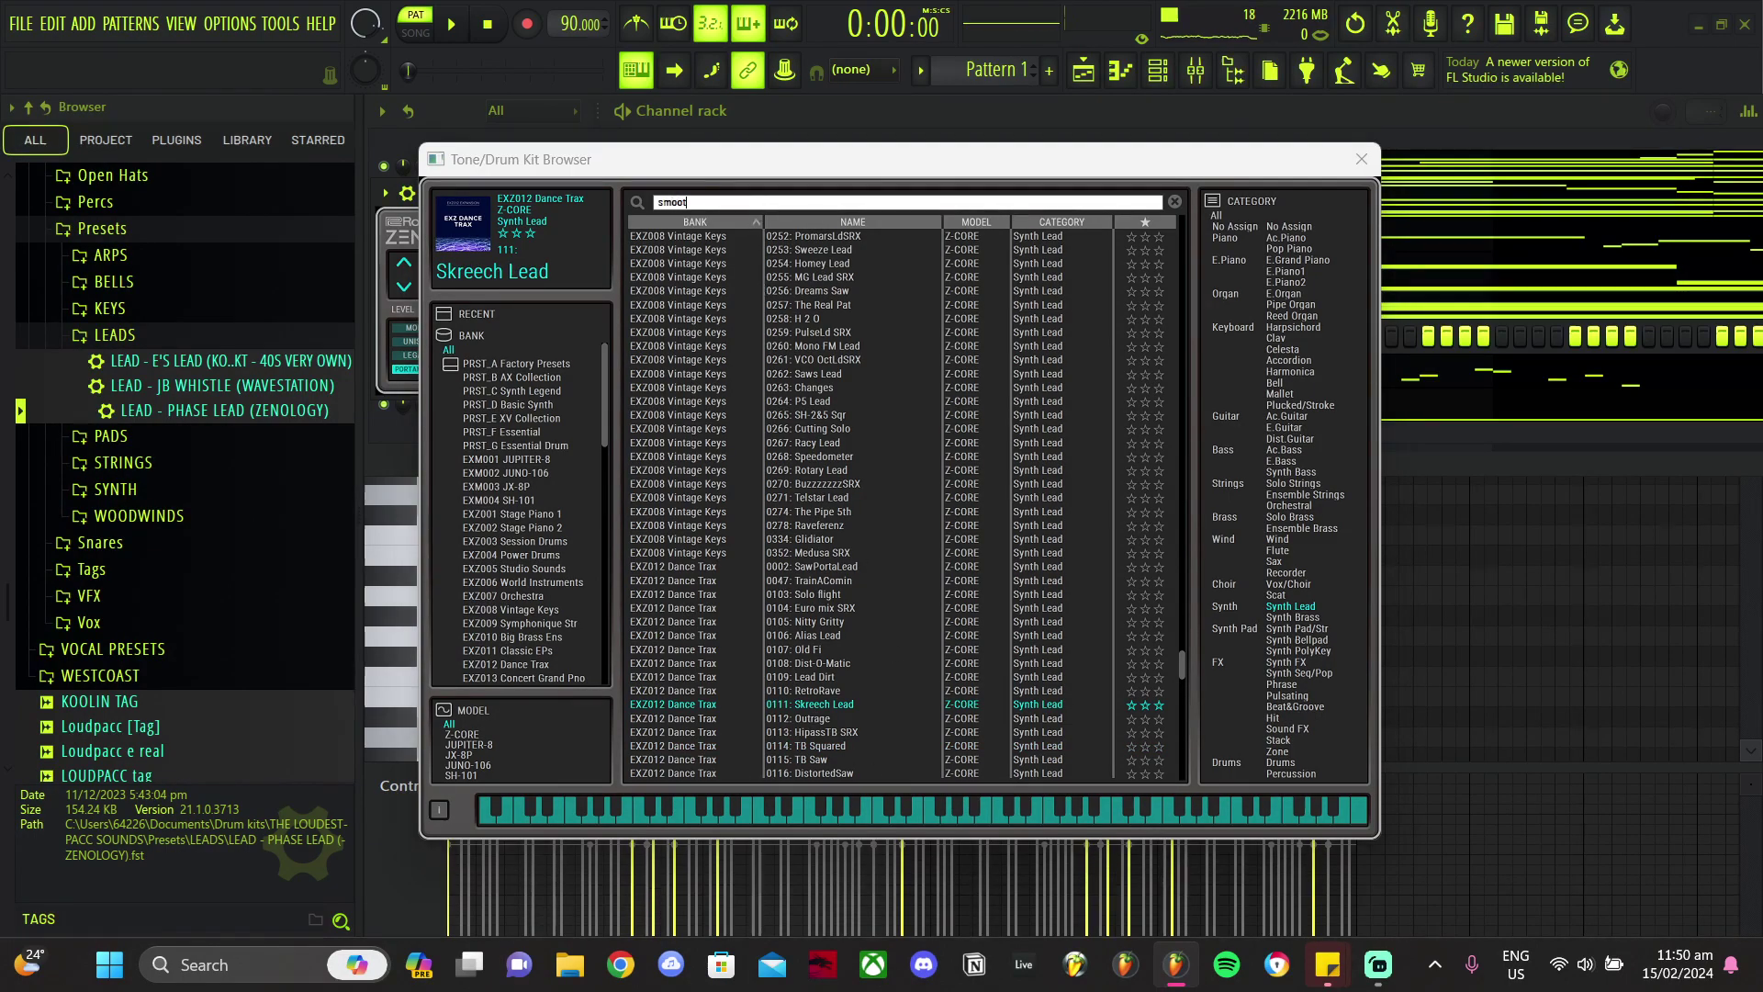
{"action": "type", "text": "h"}
{"action": "key", "text": "Return"}
{"action": "left_click", "coordinate": [808, 236]}
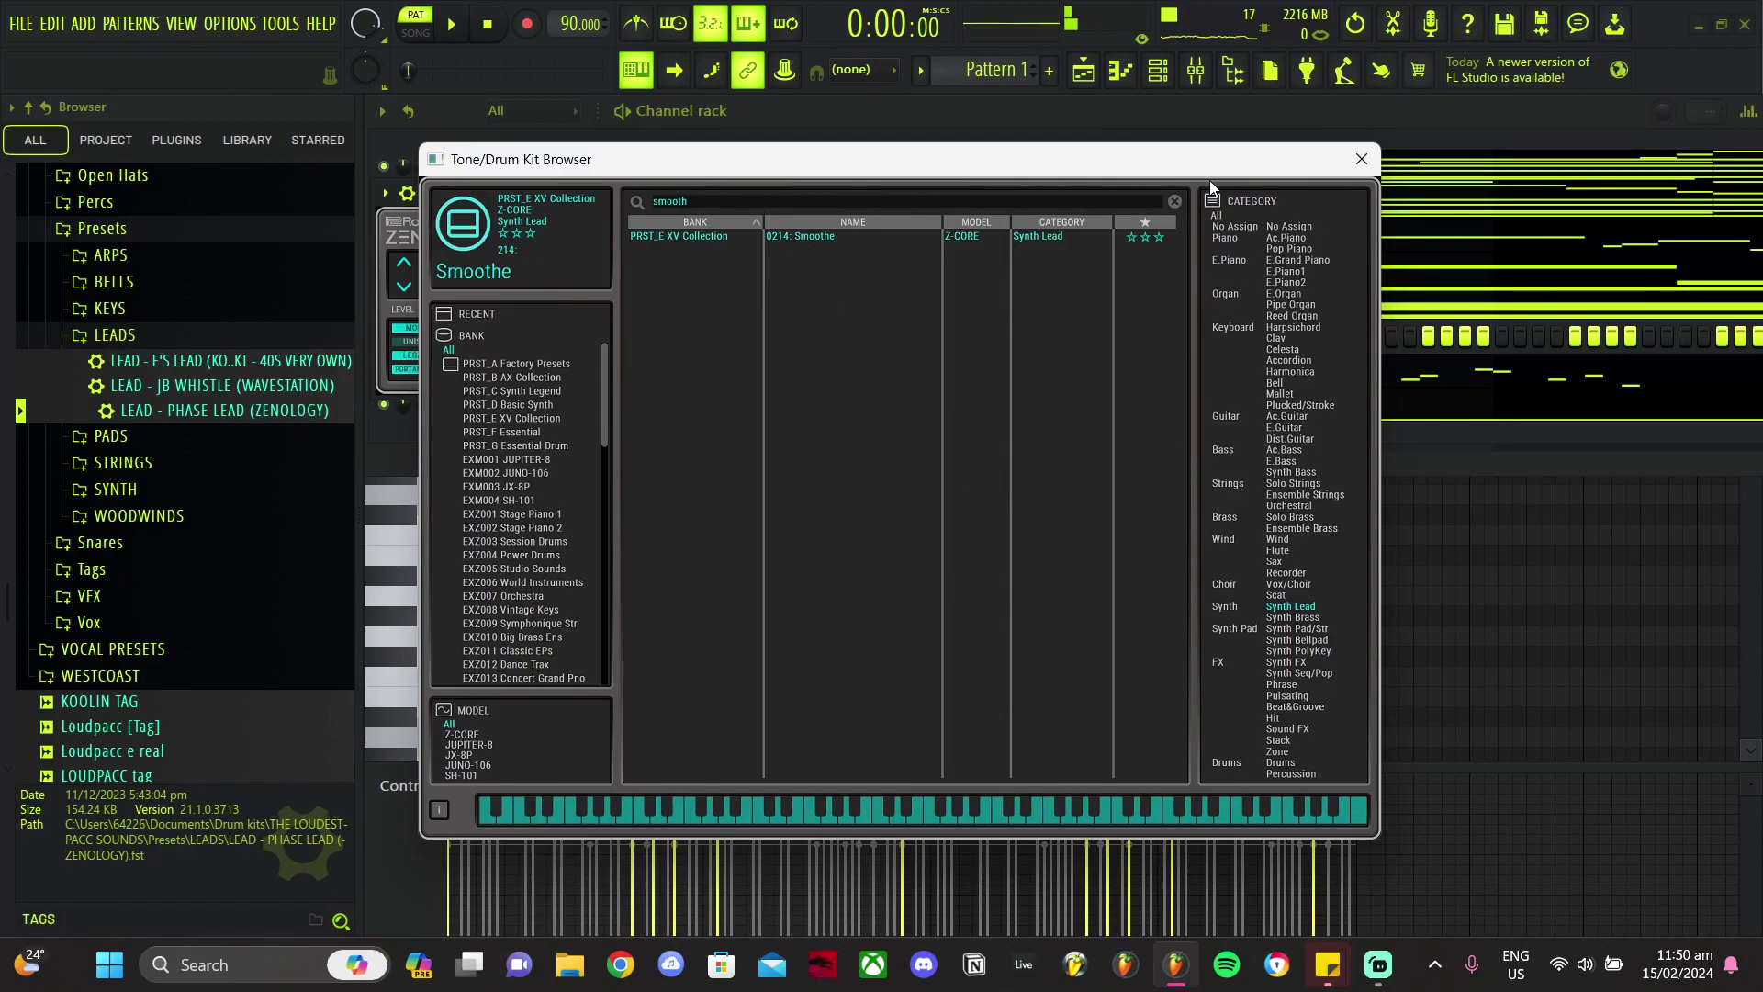
Step: Clear the tone search, audition the EXZ012 Dance Trax leads, load SyncDiffrent and play the pattern
{"action": "left_click", "coordinate": [1174, 201]}
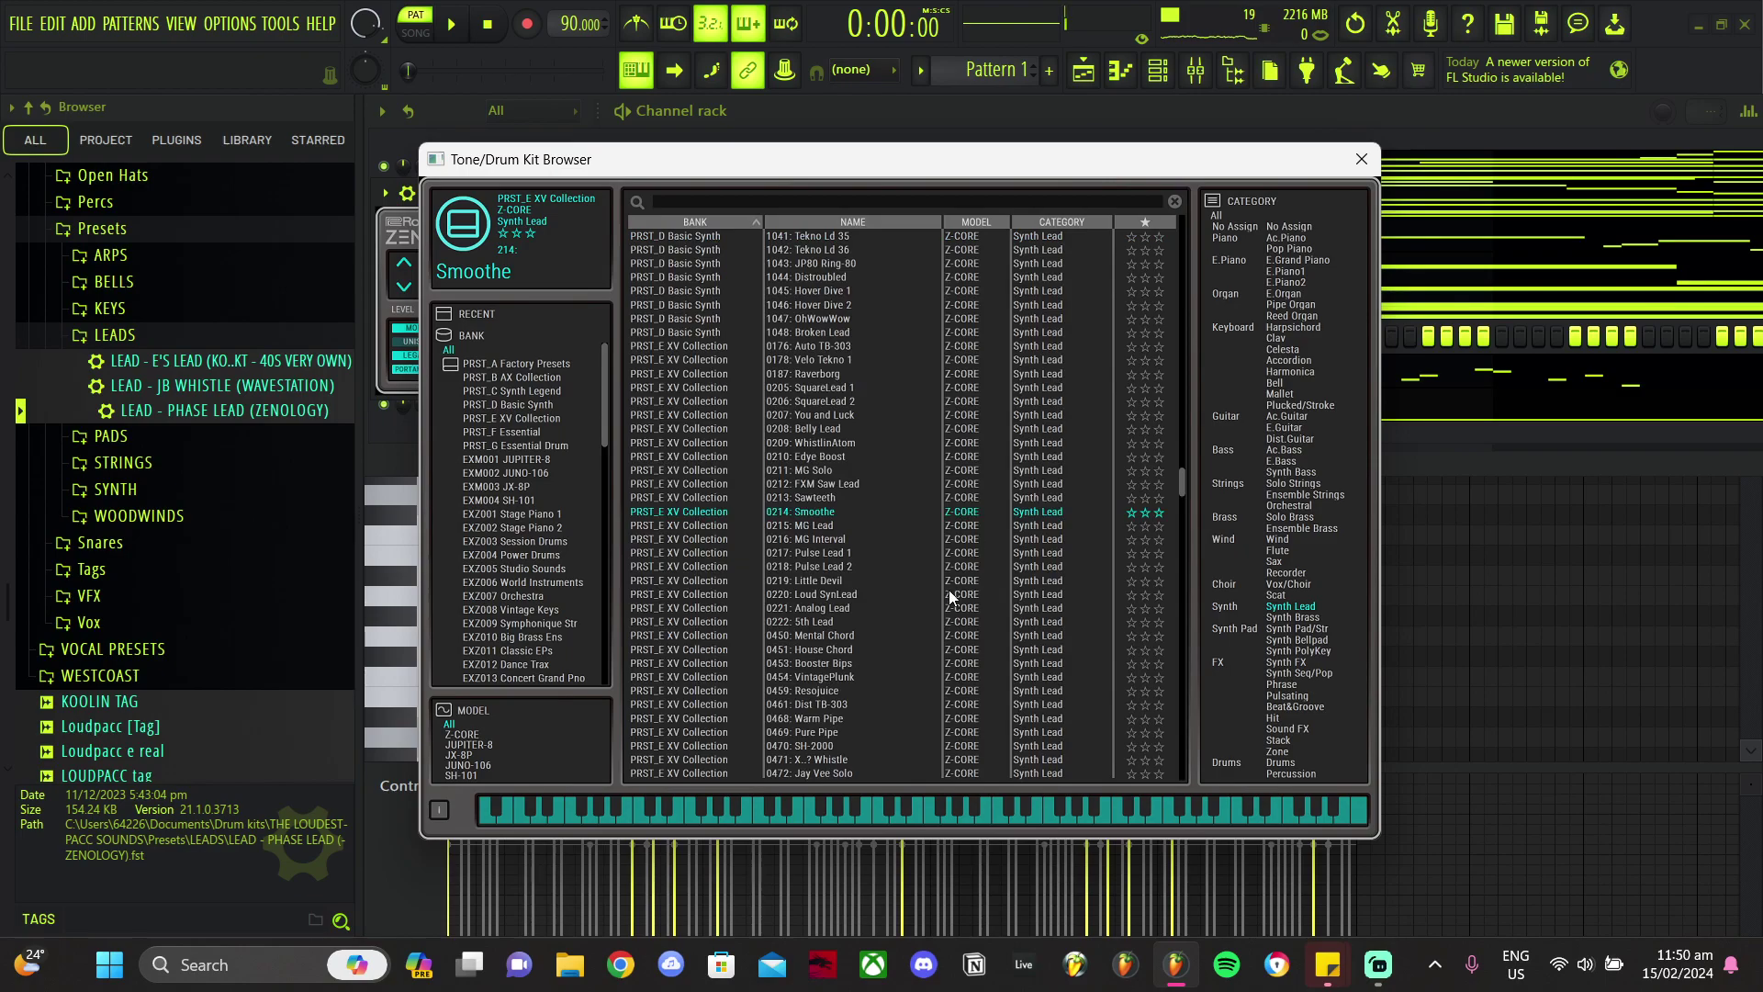
{"action": "left_click_drag", "start_coordinate": [1183, 498], "coordinate": [1198, 703]}
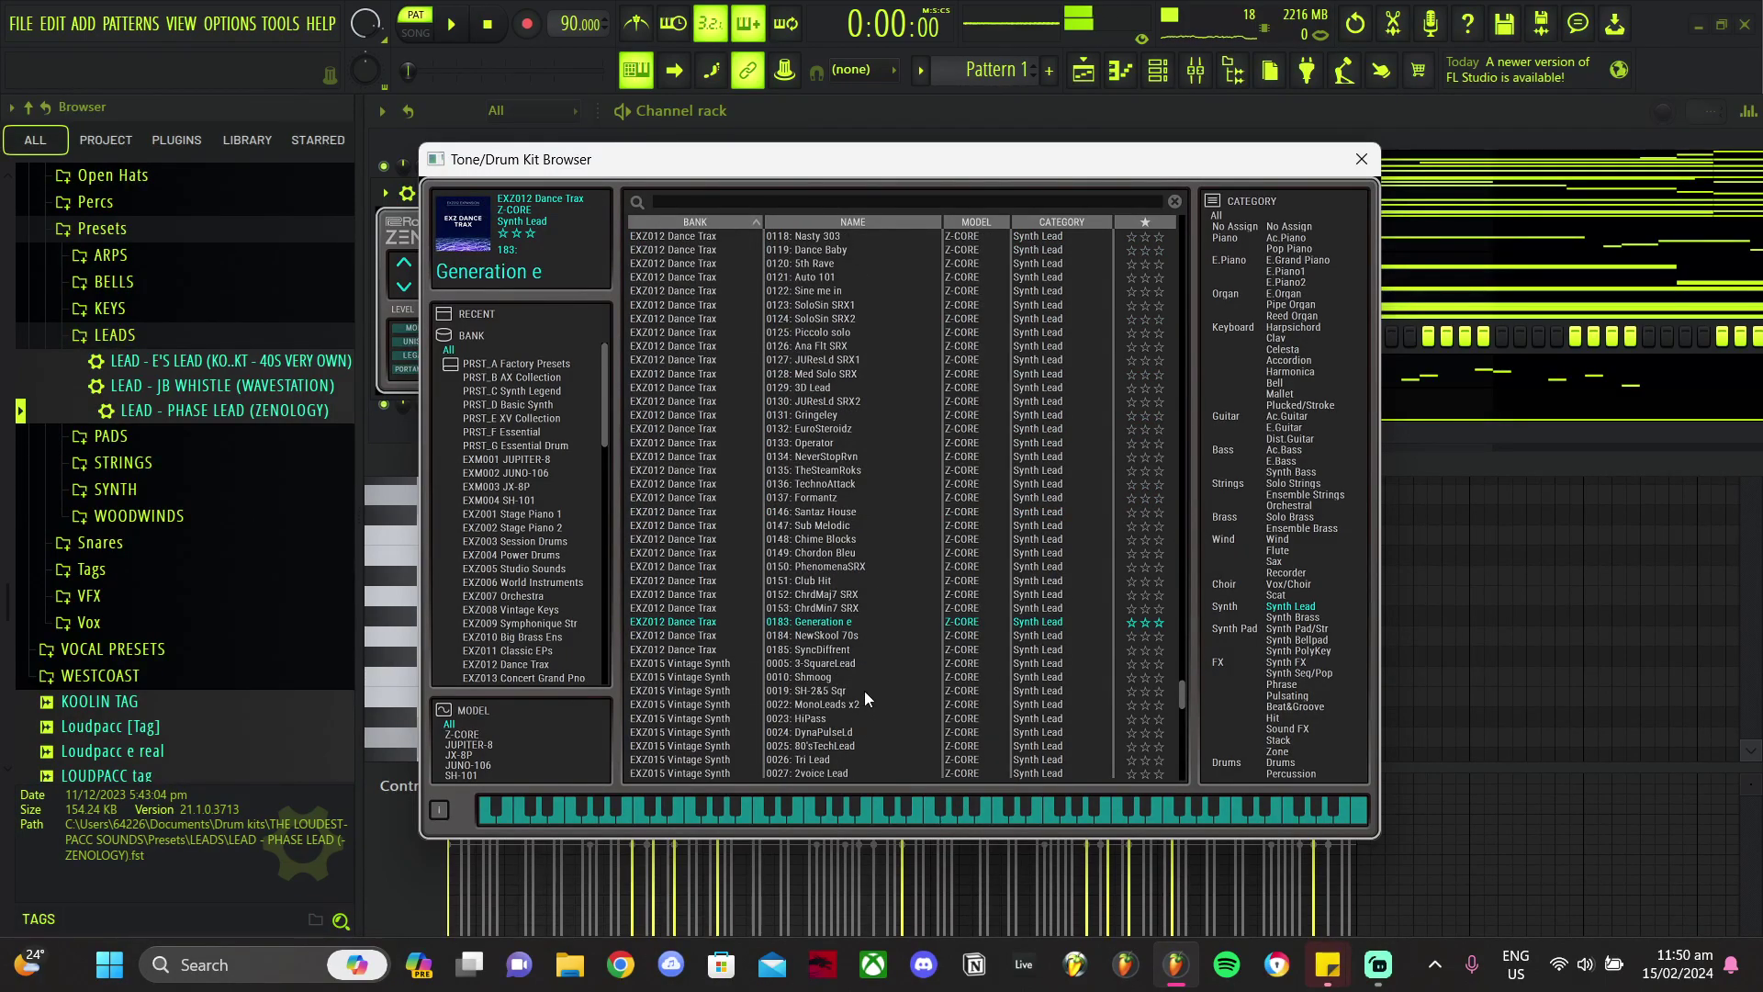
{"action": "left_click", "coordinate": [945, 808]}
{"action": "left_click", "coordinate": [889, 806]}
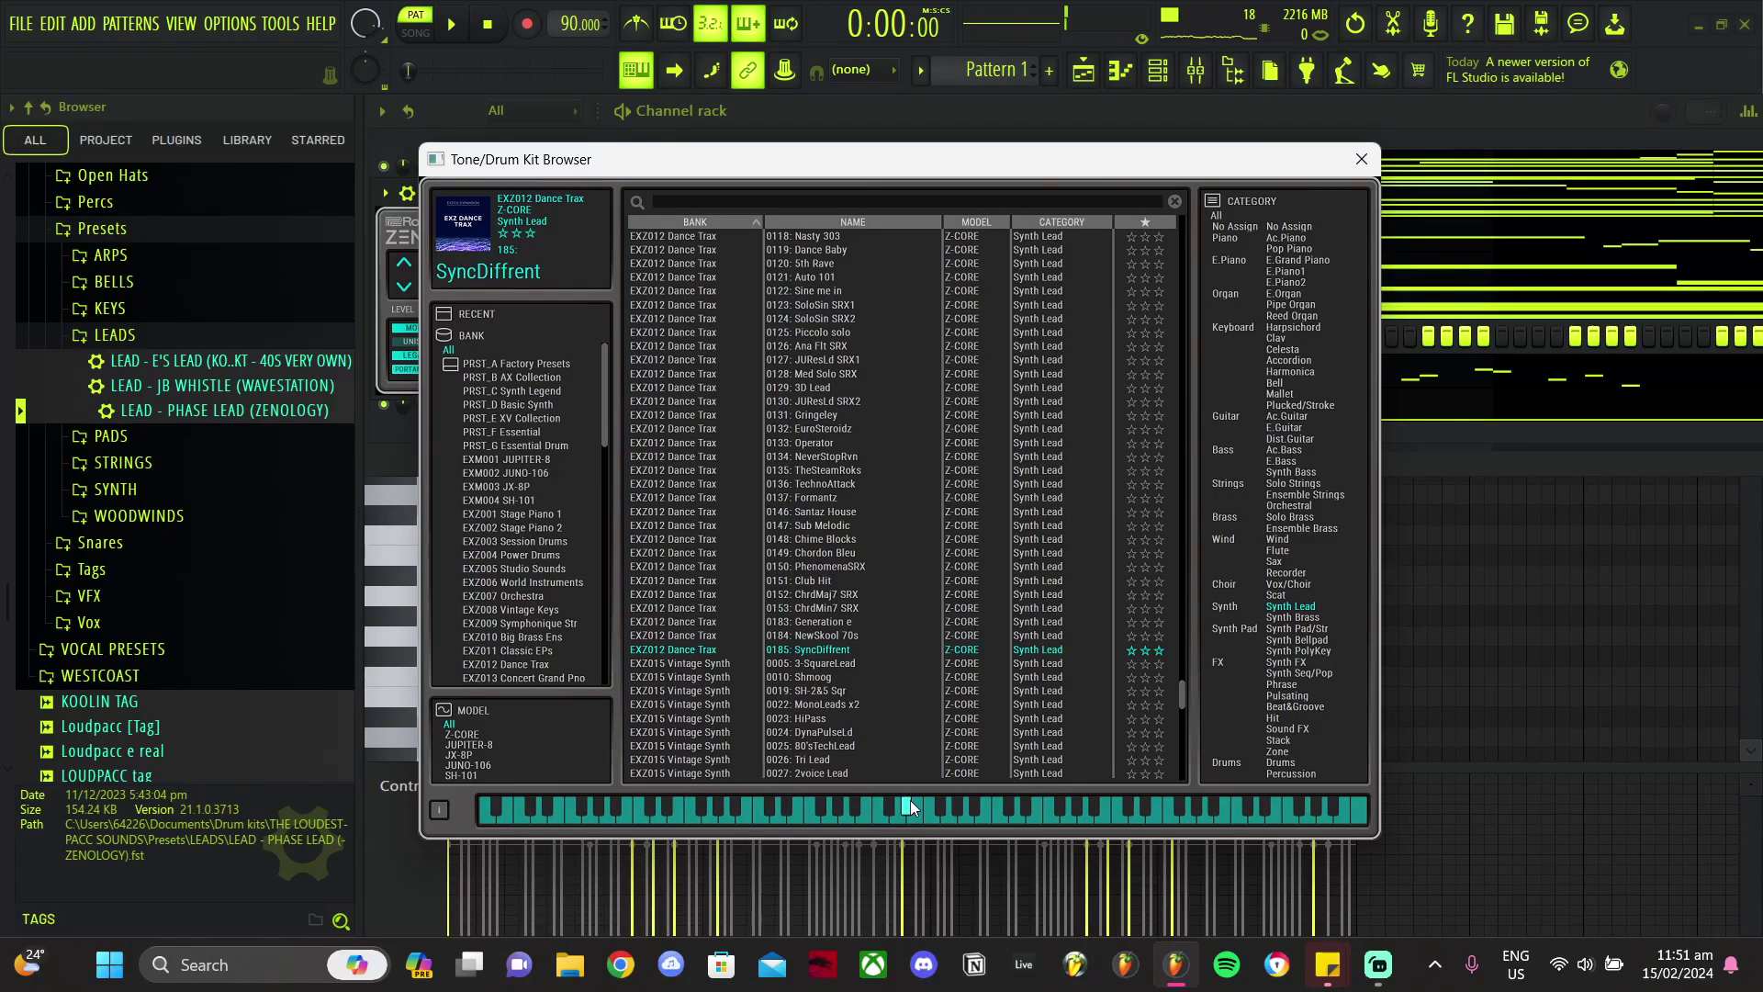
{"action": "left_click", "coordinate": [1363, 163]}
{"action": "key", "text": "space"}
Step: Select all notes in the Phase Lead's piano roll, lower their velocity and restart playback
{"action": "left_click", "coordinate": [916, 413]}
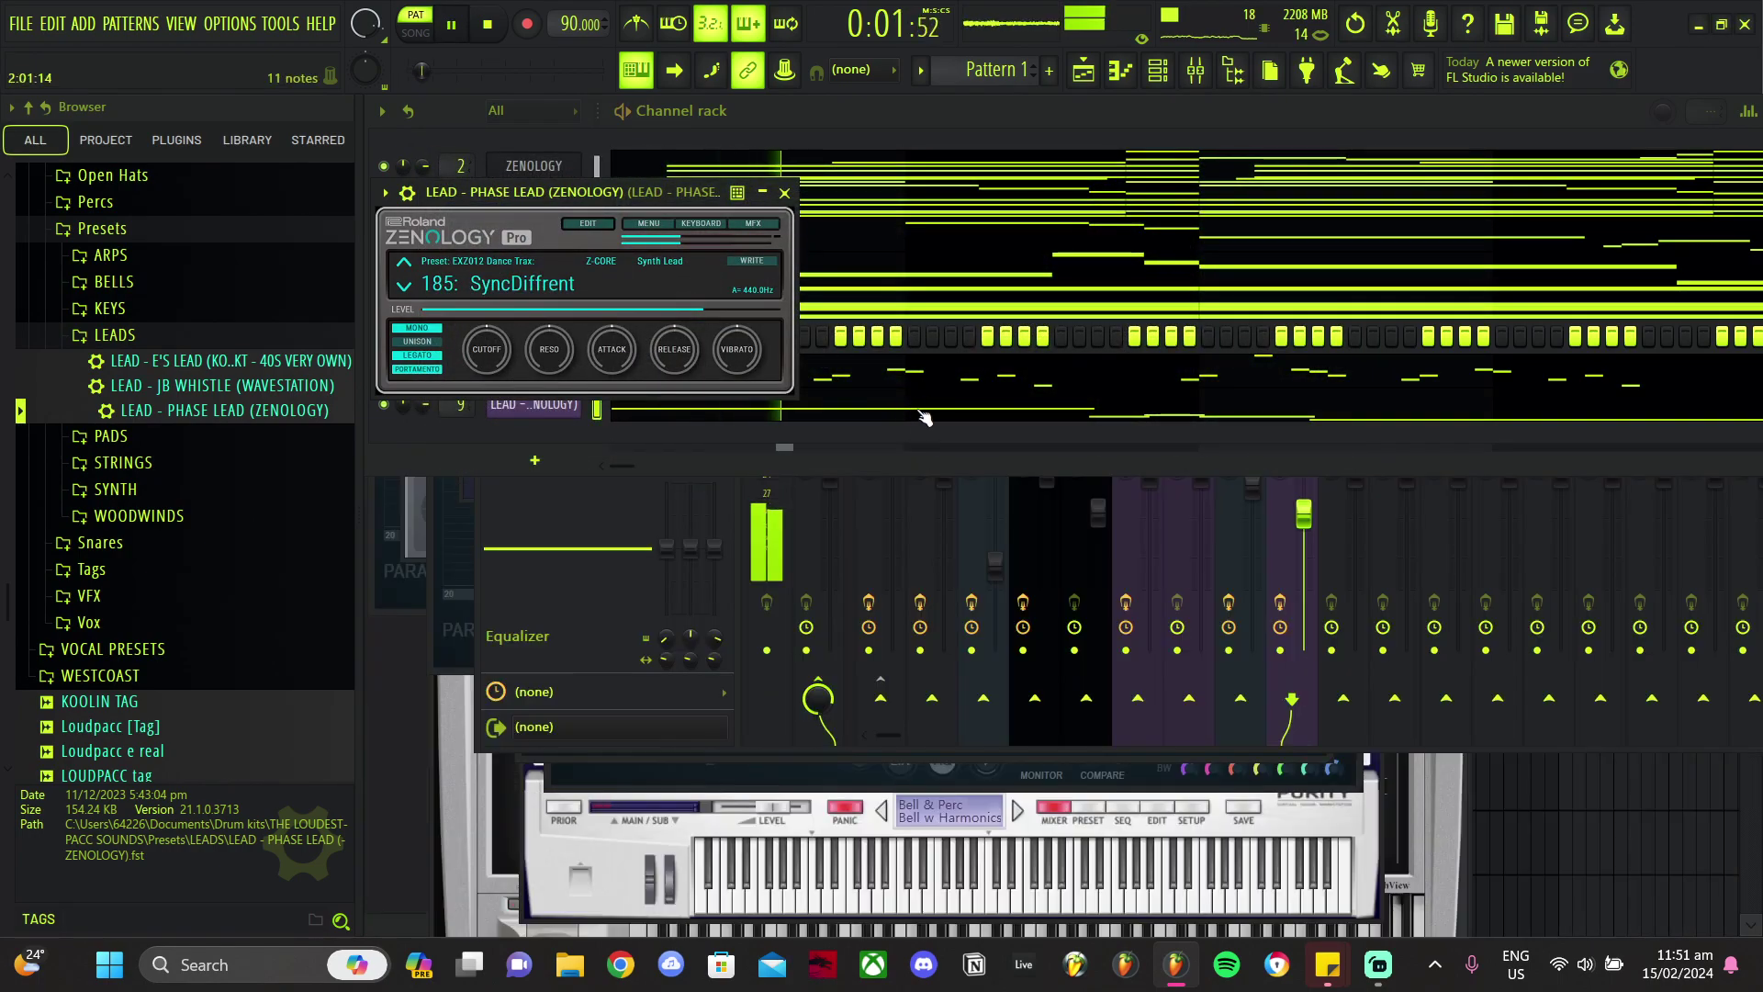
{"action": "left_click", "coordinate": [932, 413]}
{"action": "left_click_drag", "start_coordinate": [1457, 220], "coordinate": [567, 603]}
{"action": "key", "text": "space"}
{"action": "scroll", "coordinate": [649, 539], "scroll_direction": "up", "scroll_amount": 3}
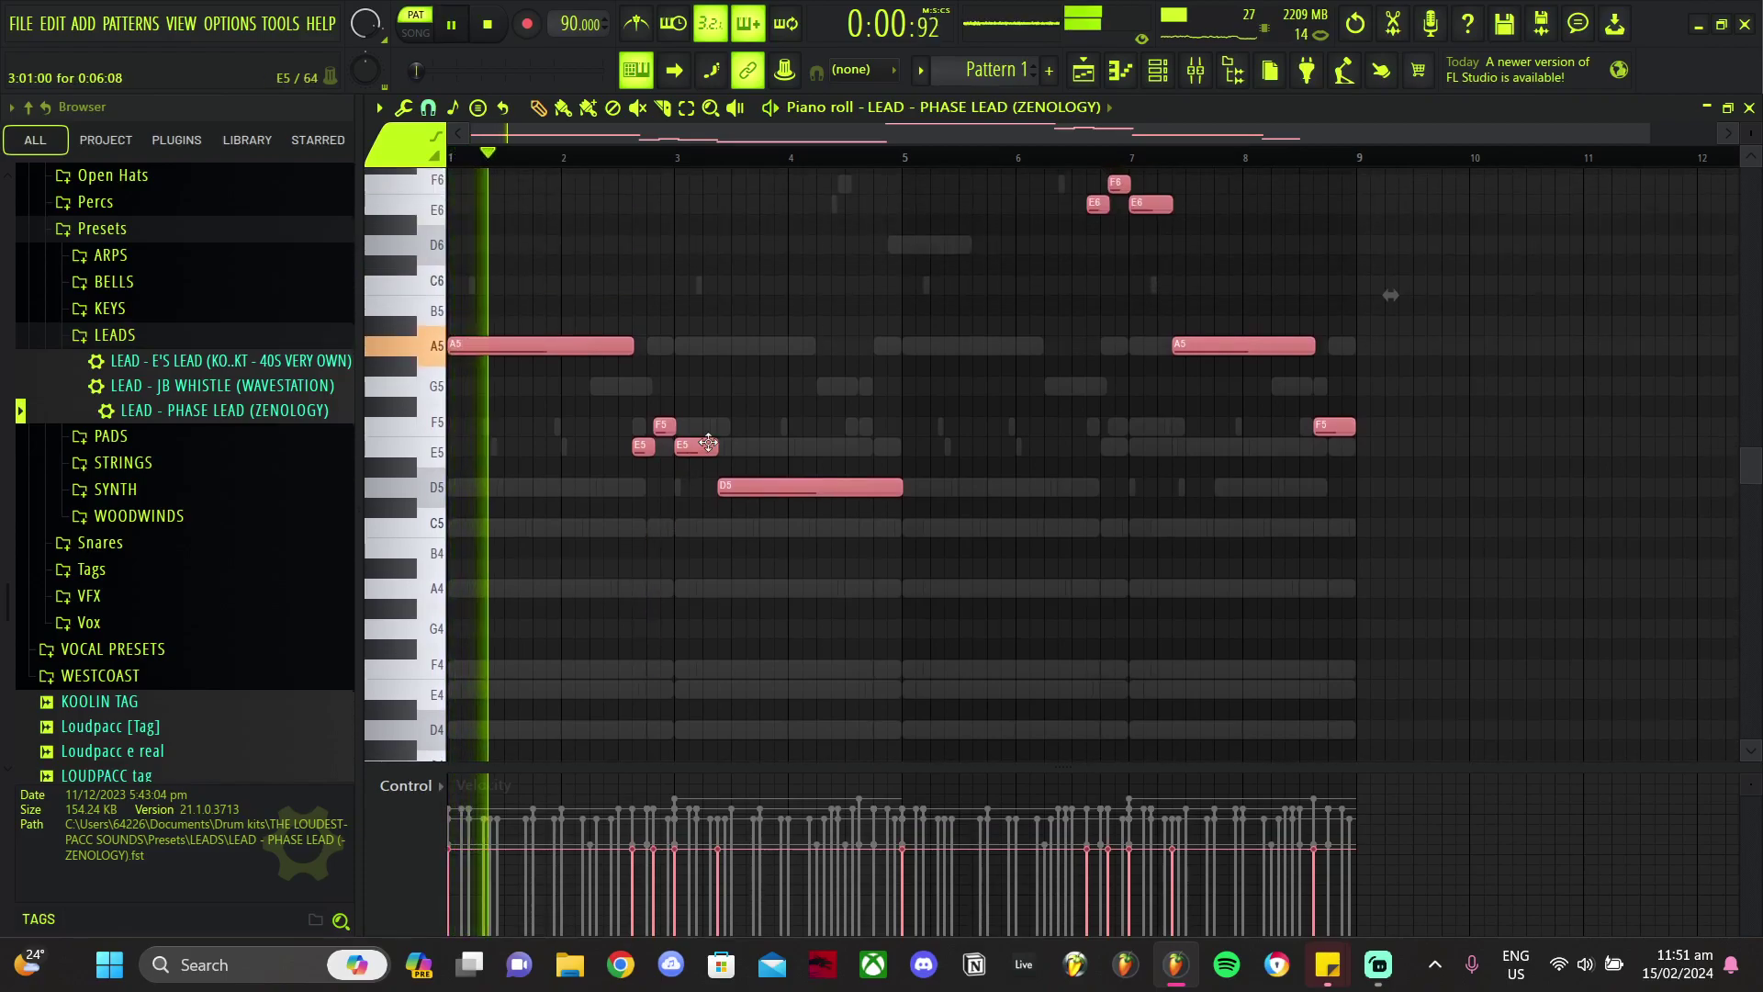
Step: Raise the Phase Lead mixer track's volume to about 125% and compare the track soloed and in the full mix
{"action": "key", "text": "F9"}
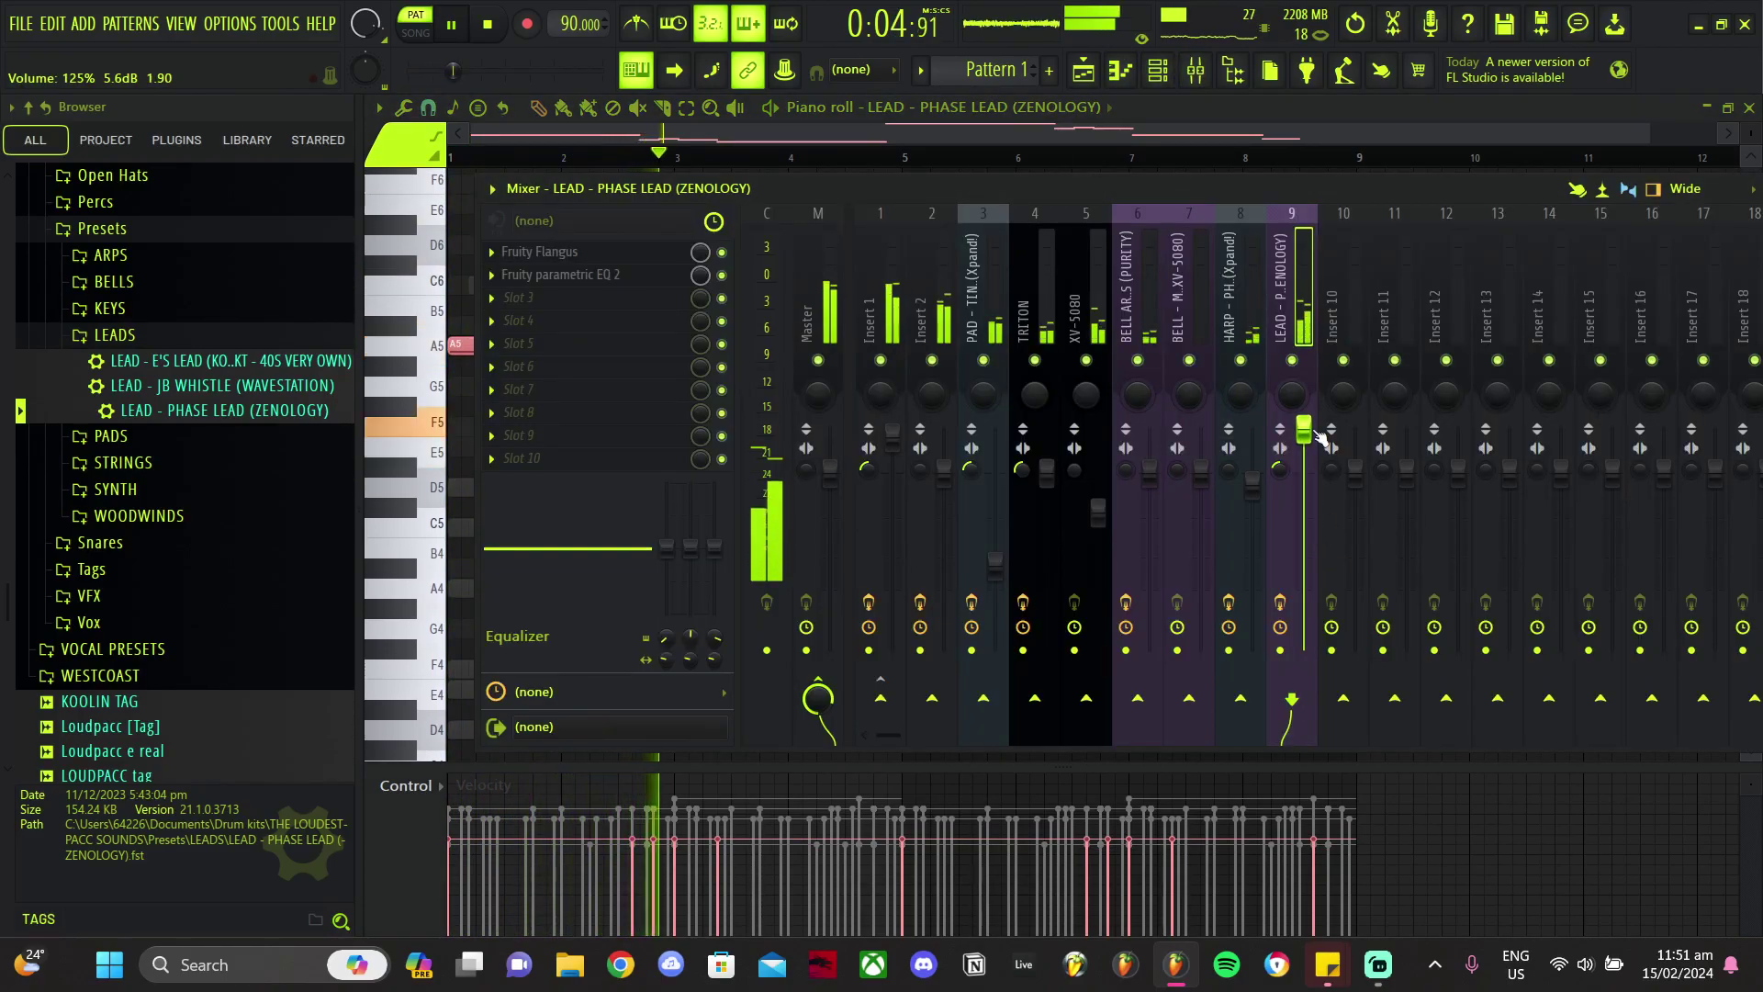
{"action": "left_click_drag", "start_coordinate": [1304, 432], "coordinate": [1304, 429]}
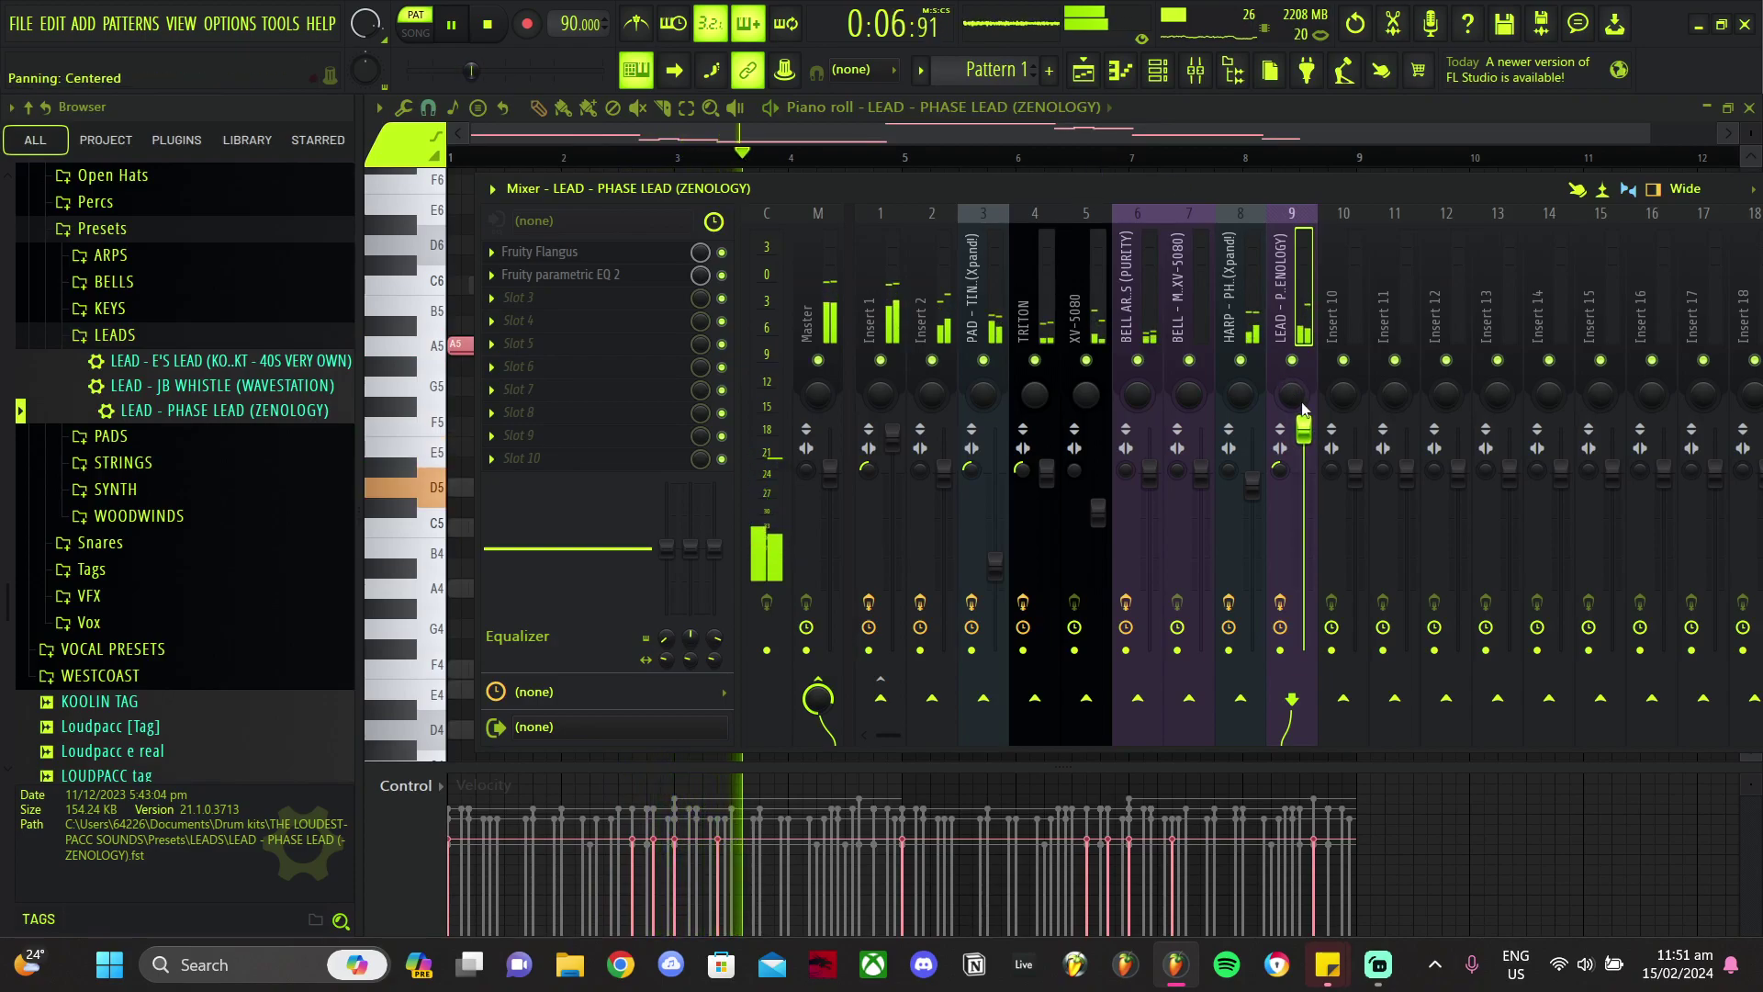
{"action": "key", "text": "space"}
{"action": "right_click", "coordinate": [1292, 361]}
{"action": "key", "text": "space"}
{"action": "right_click", "coordinate": [1292, 360]}
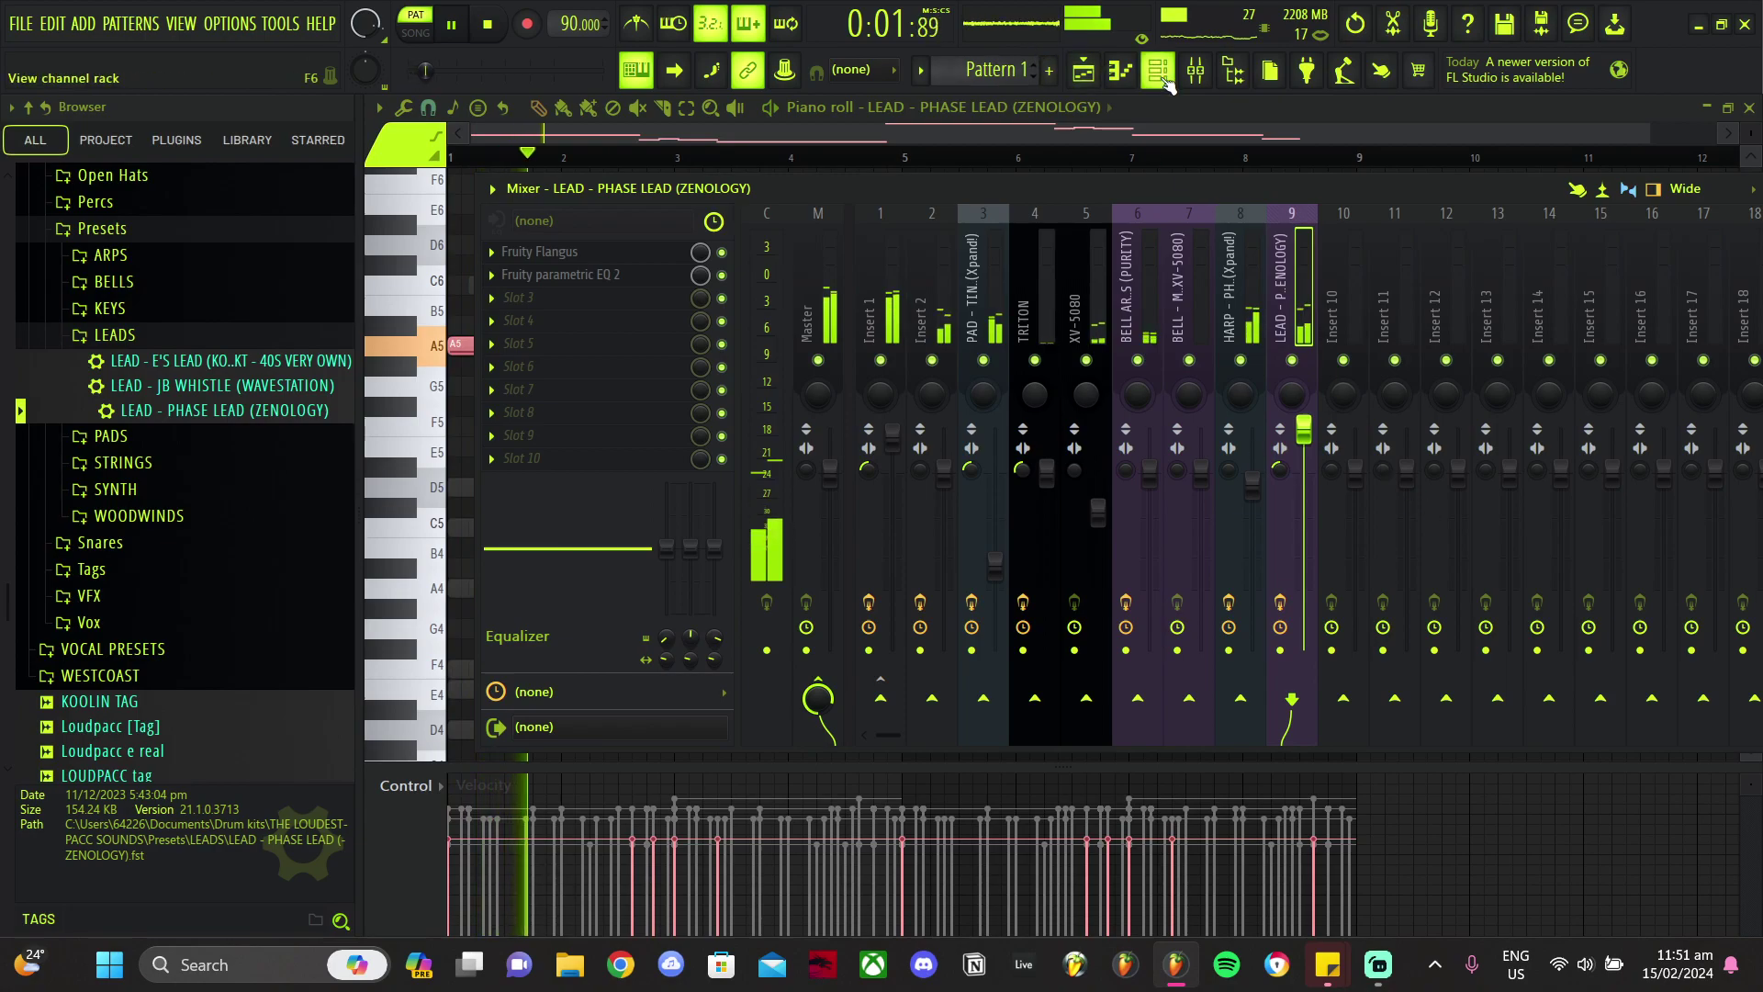
Step: Reset the Phase Lead's mixer track volume and its channel volume to their defaults
{"action": "key", "text": "F6"}
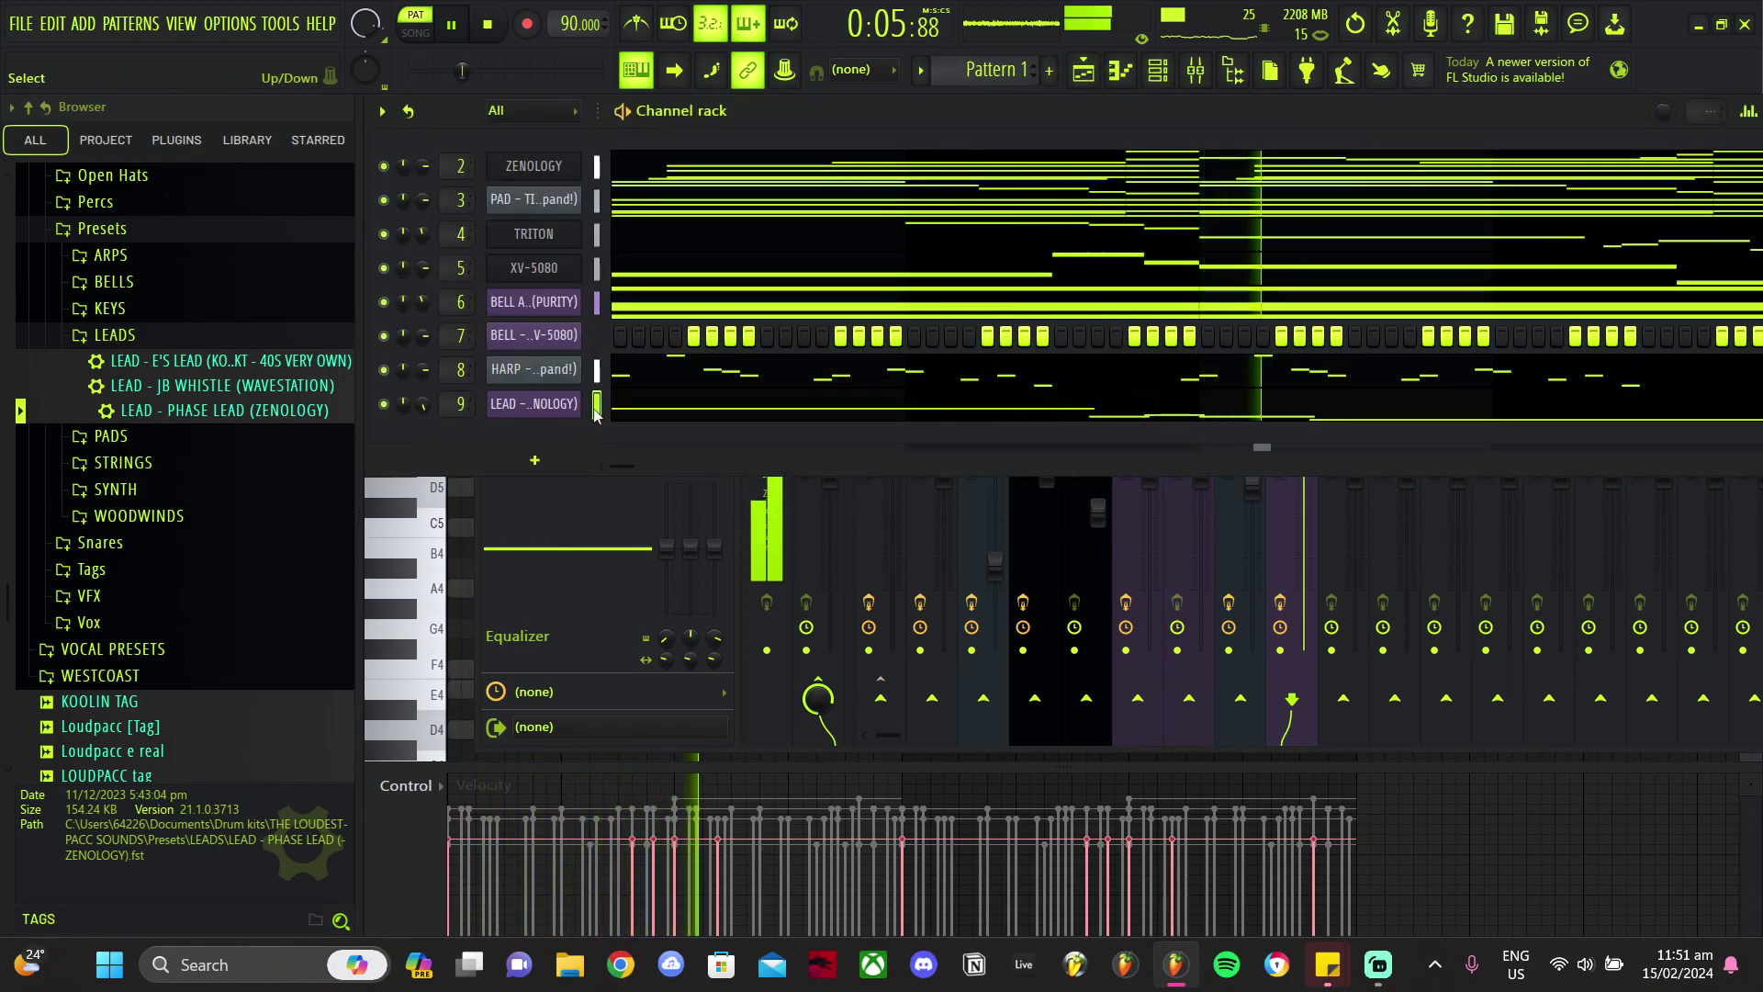
{"action": "left_click", "coordinate": [1196, 74]}
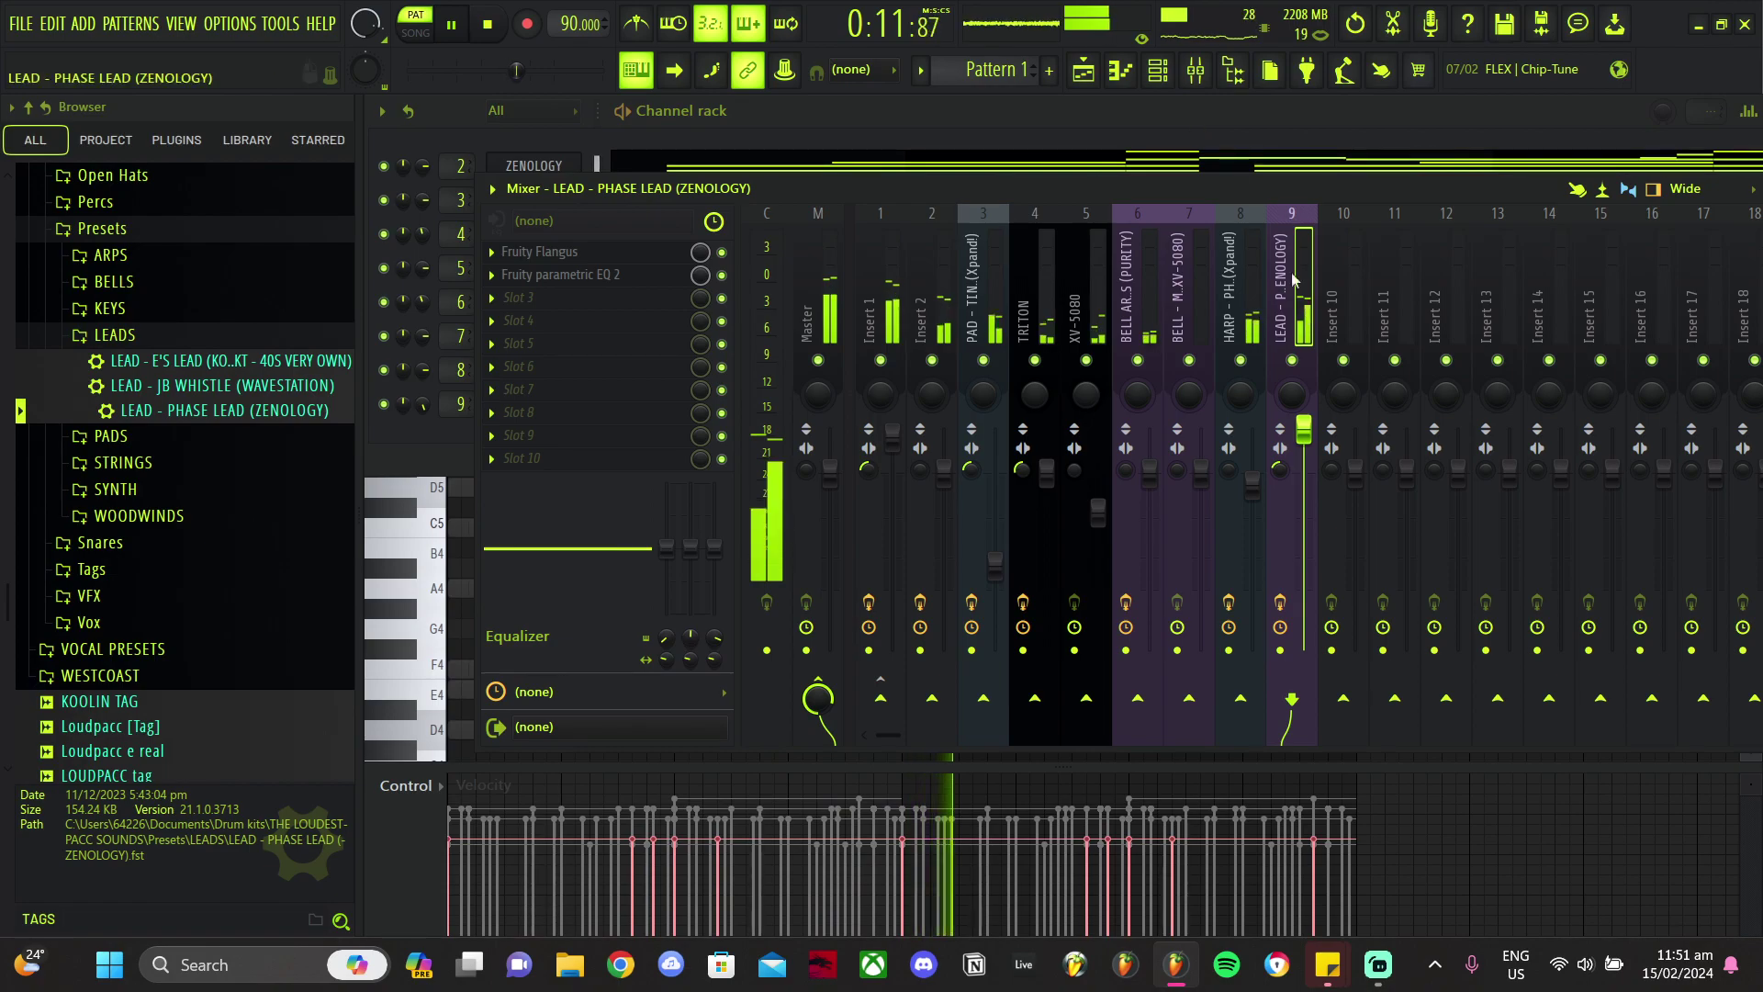
{"action": "right_click", "coordinate": [1305, 432]}
{"action": "left_click", "coordinate": [1341, 443]}
{"action": "right_click", "coordinate": [426, 405]}
{"action": "left_click", "coordinate": [458, 417]}
Step: Load the 0012 Phase Lead tone from the AX Collection in the lead channel's ZENOLOGY and close the tone browser
{"action": "left_click", "coordinate": [548, 408]}
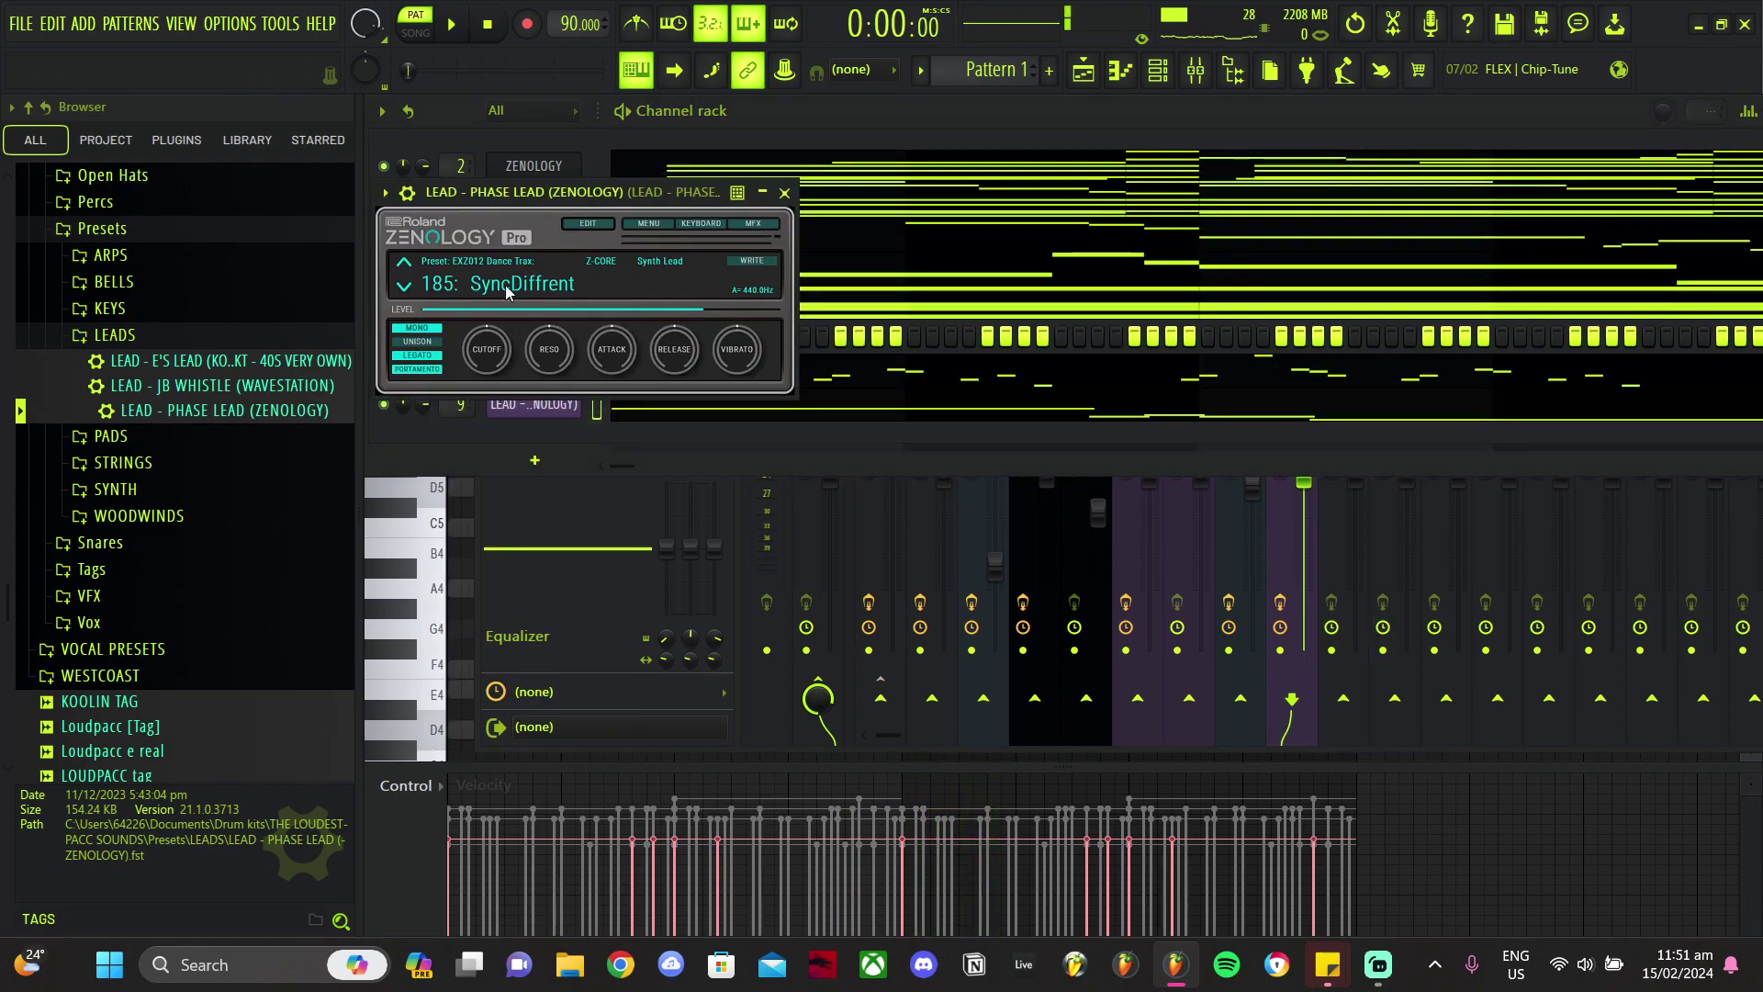
{"action": "left_click", "coordinate": [506, 289]}
{"action": "left_click_drag", "start_coordinate": [1184, 697], "coordinate": [1204, 219]}
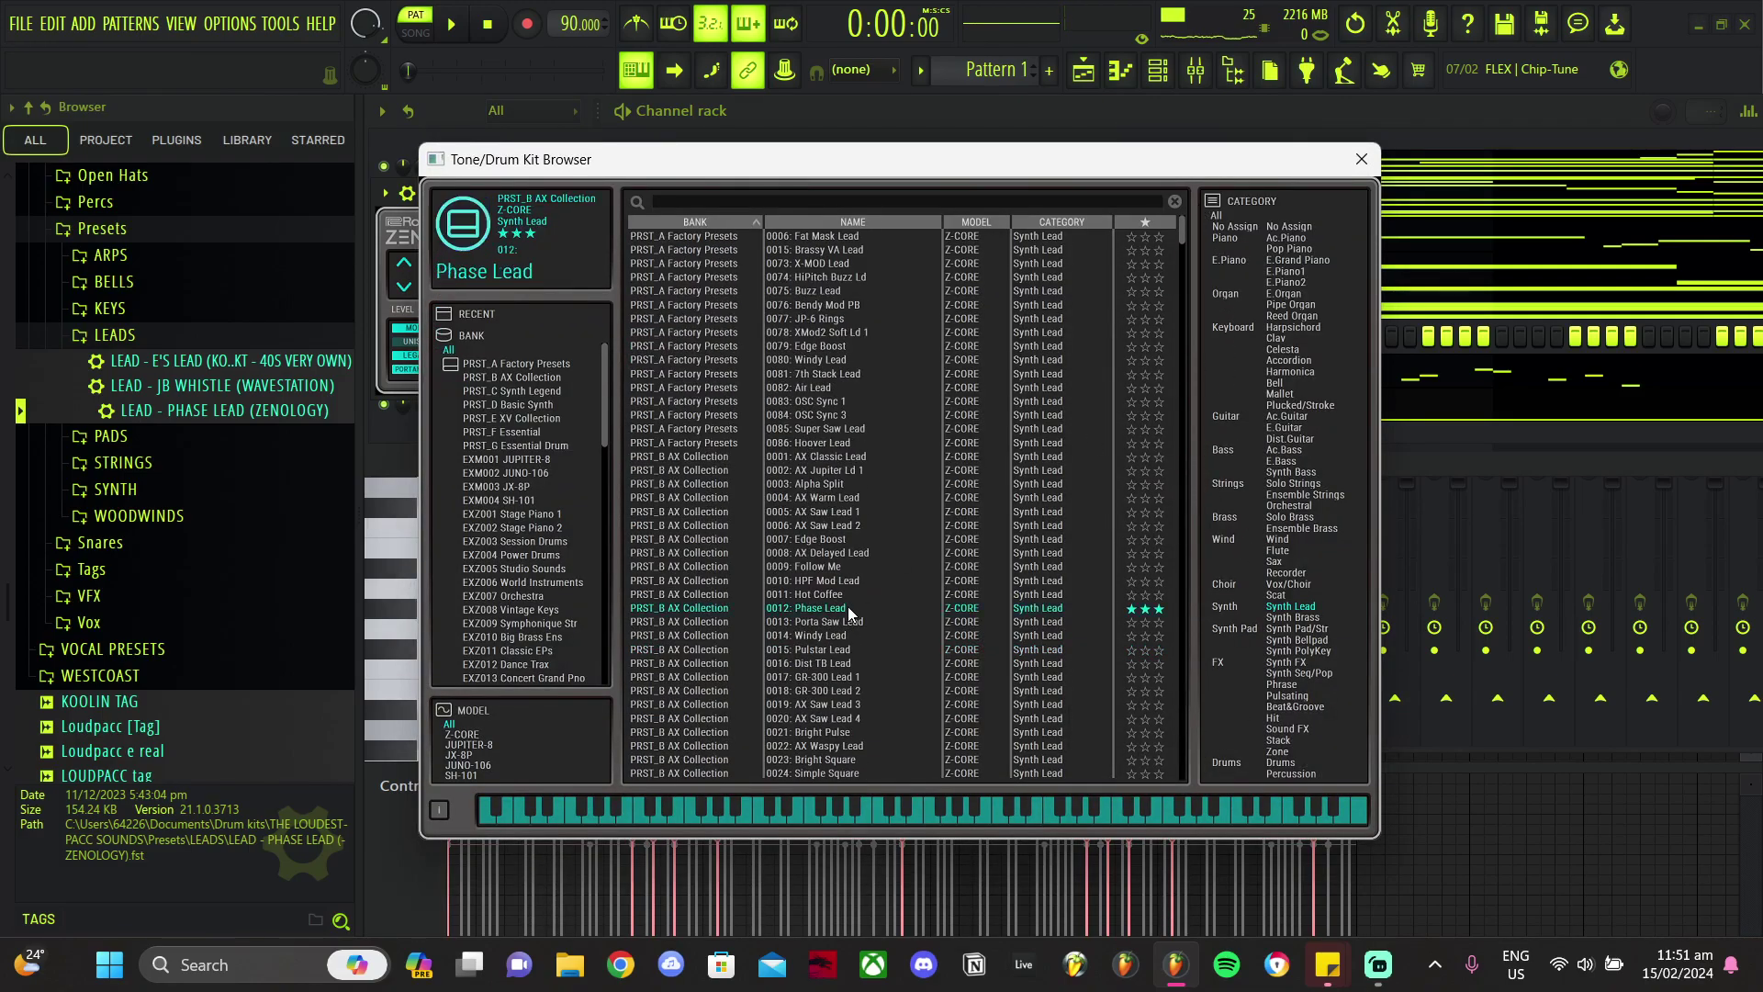
{"action": "left_click", "coordinate": [1362, 159]}
Step: Add Fruity Love Philter before the parametric EQ on the Phase Lead mixer track and set its volume to about 87%
{"action": "left_click_drag", "start_coordinate": [1304, 474], "coordinate": [1304, 480]}
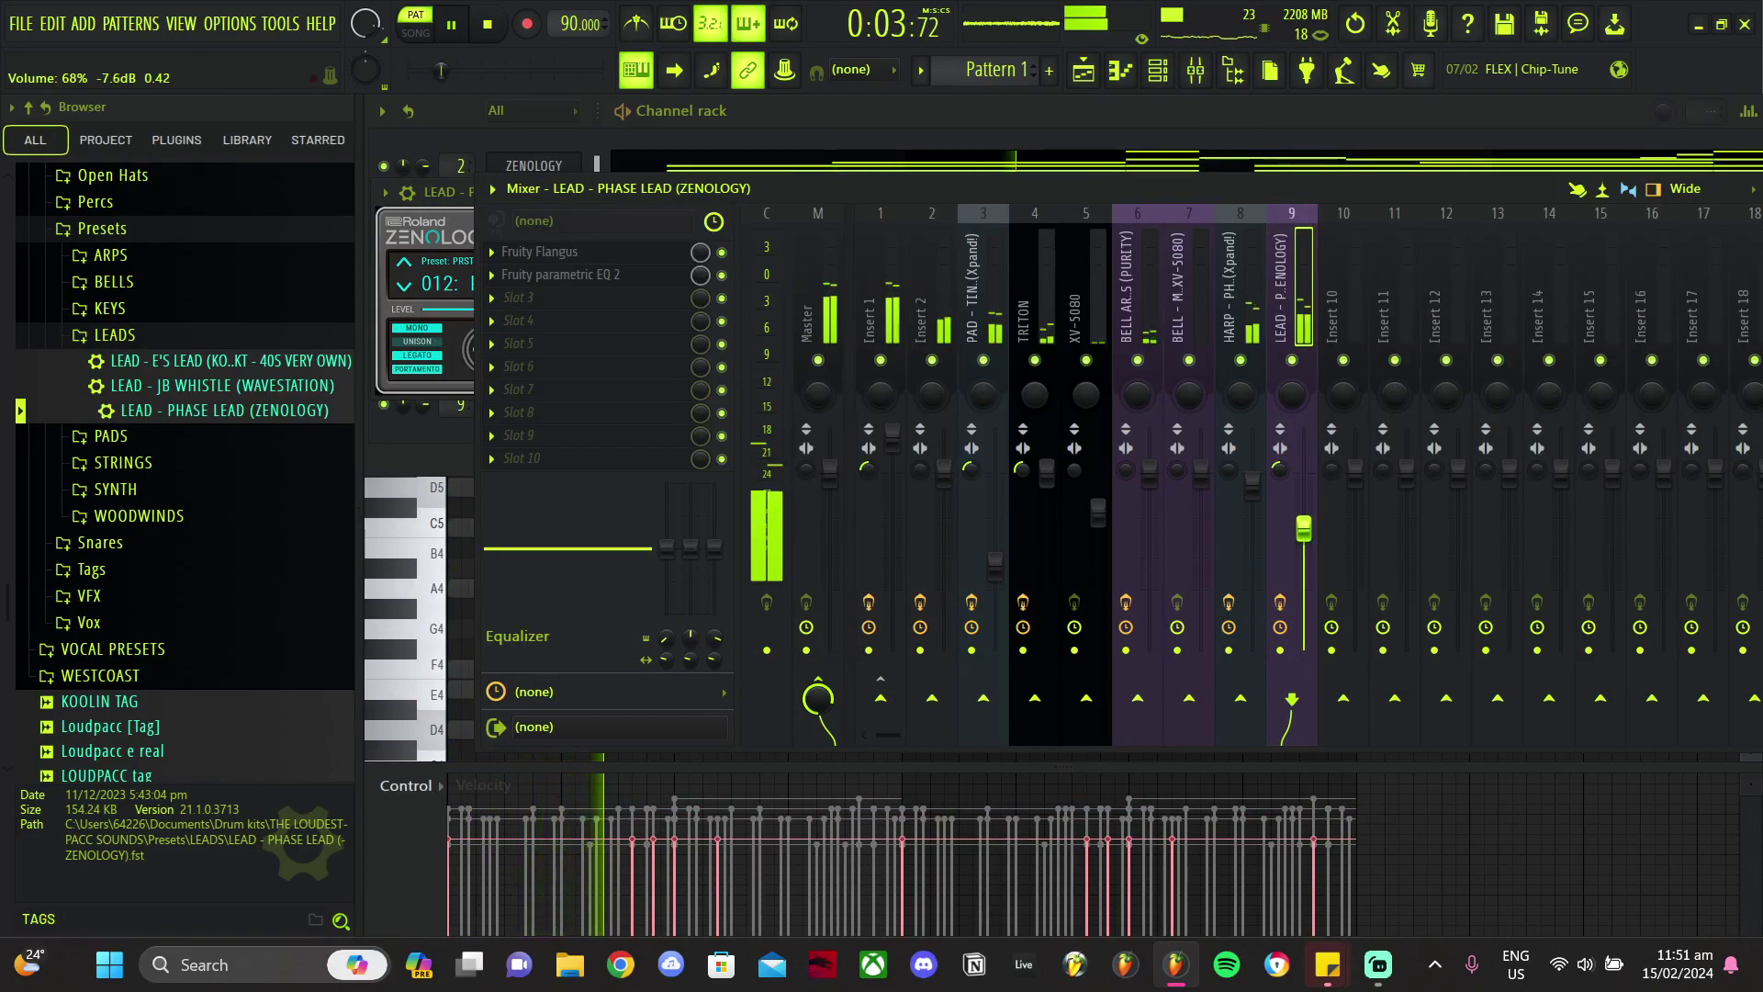
{"action": "left_click", "coordinate": [519, 297]}
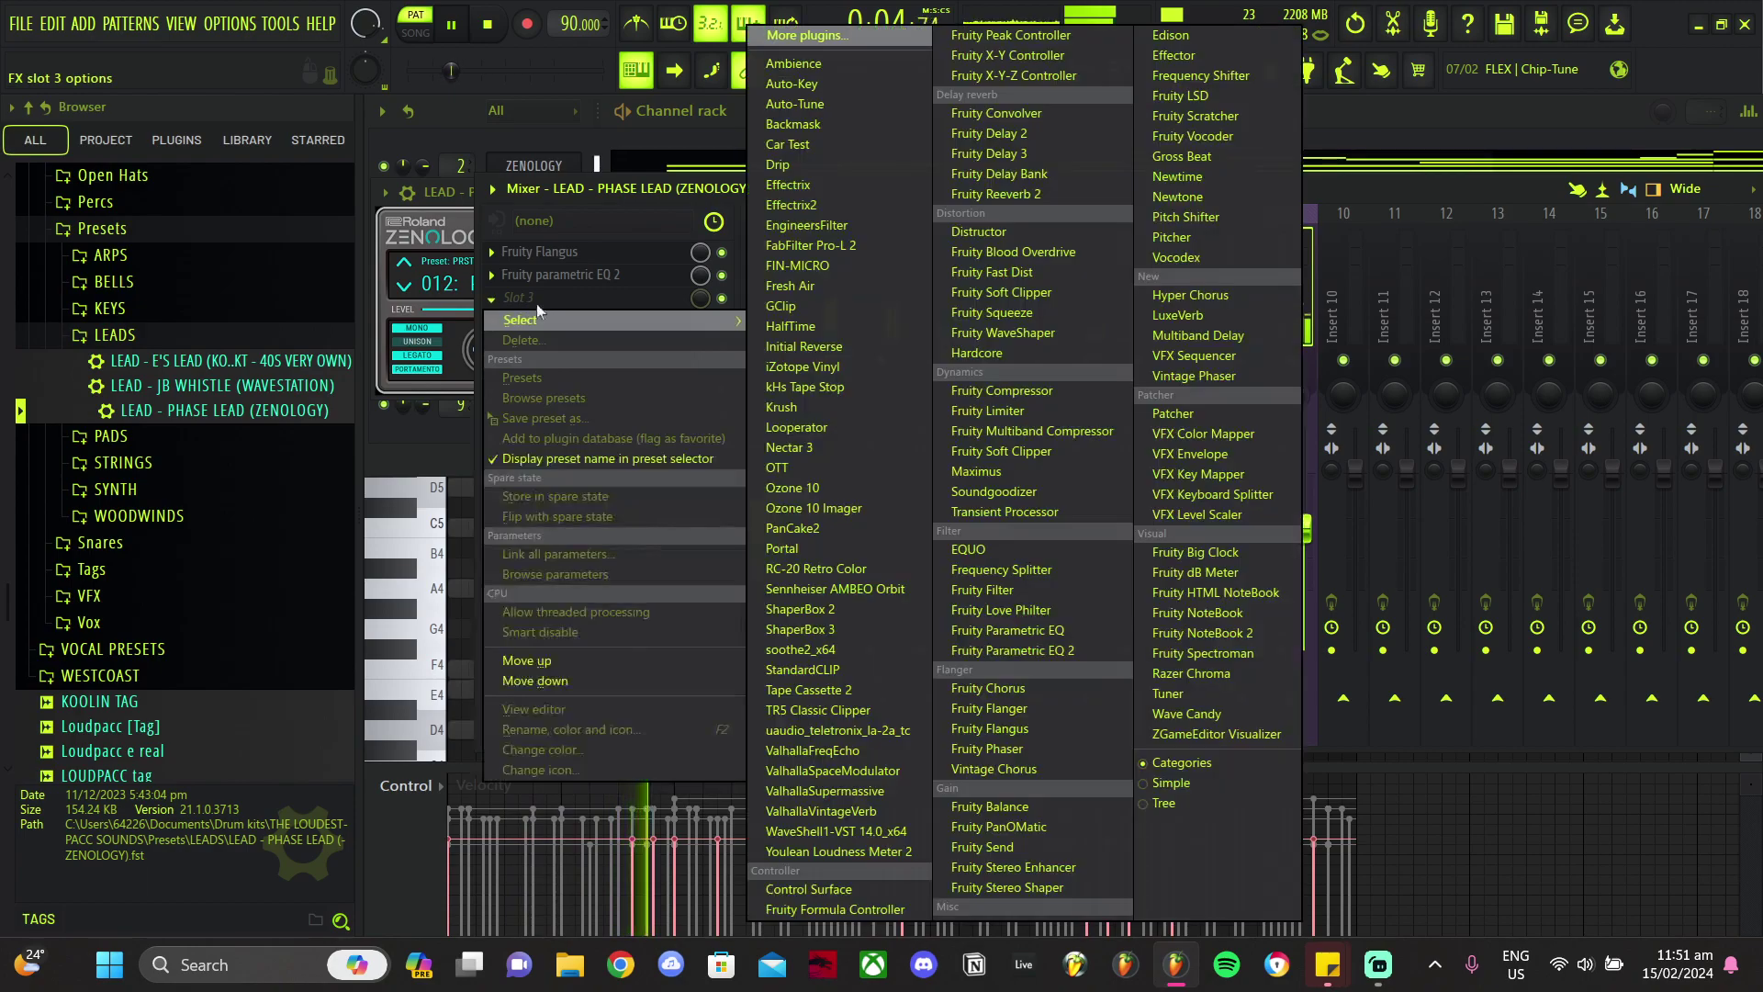
{"action": "left_click", "coordinate": [1057, 614]}
{"action": "left_click", "coordinate": [1291, 317]}
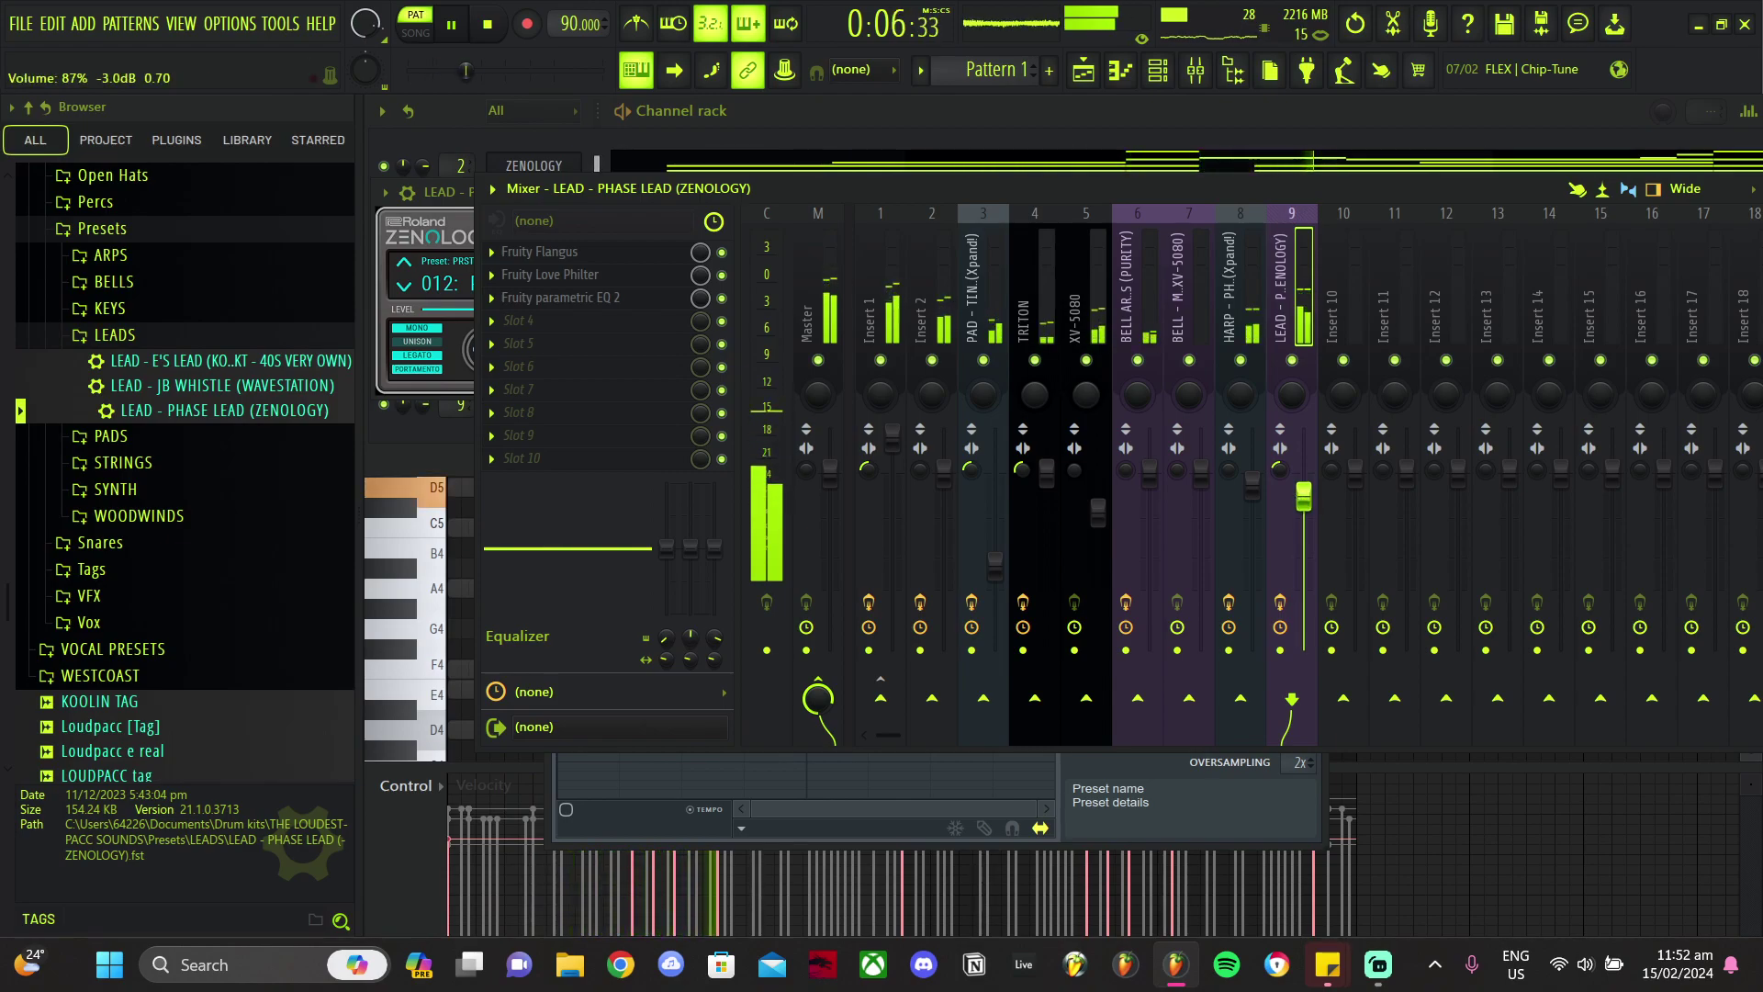
Step: Open the piano roll of the BELL - MUSIC BOX (Roland XV-5080) channel
{"action": "left_click", "coordinate": [1039, 173]}
{"action": "right_click", "coordinate": [560, 342]}
{"action": "left_click", "coordinate": [597, 335]}
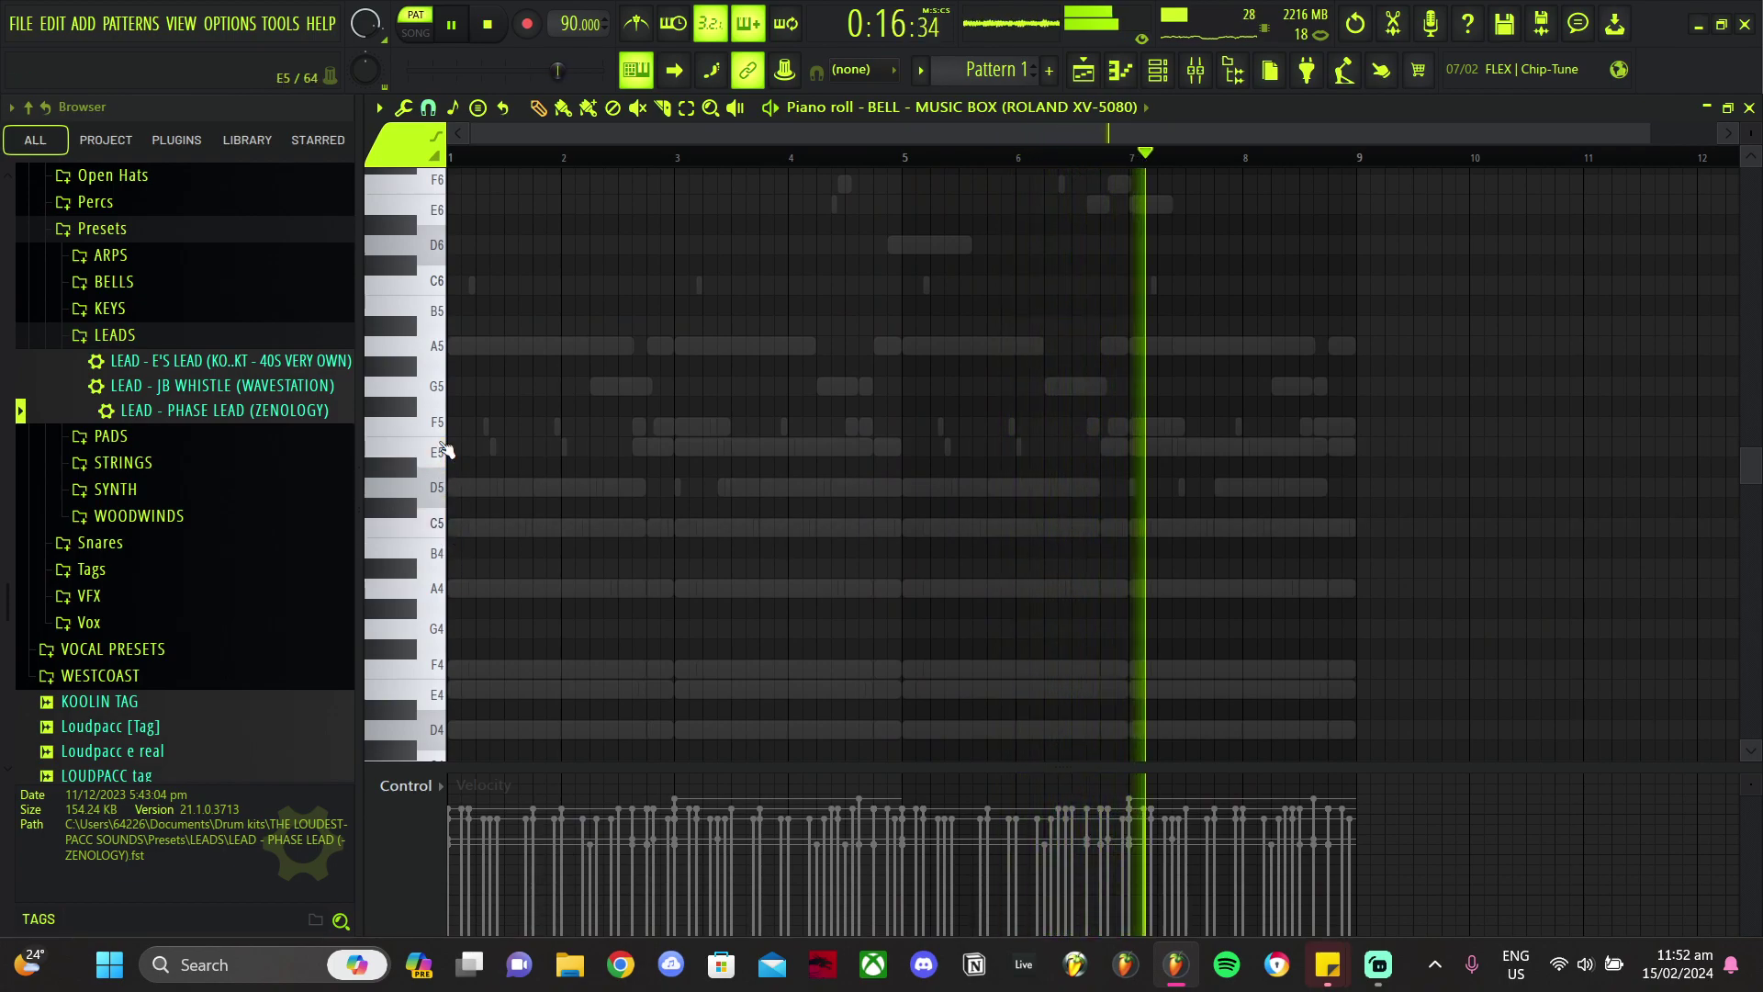
{"action": "scroll", "coordinate": [641, 462], "scroll_direction": "up", "scroll_amount": 2}
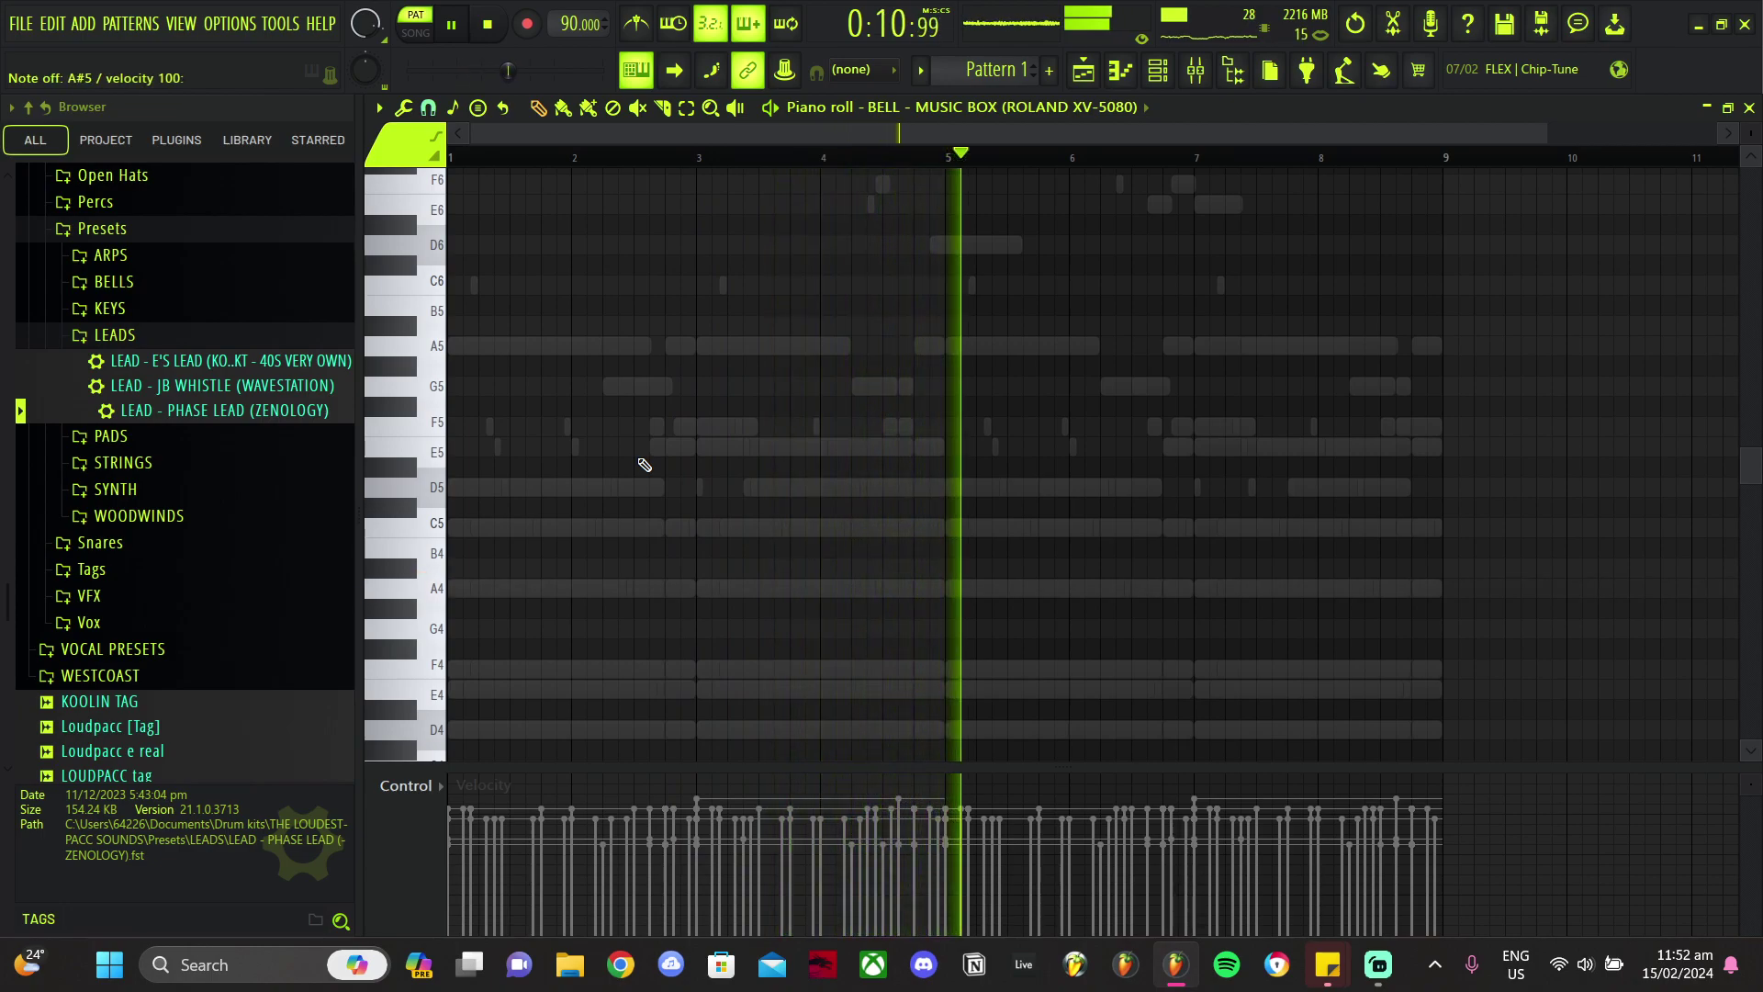
Step: Collapse the LEADS and Presets folders in the browser and open the Hi Hats sample folder
{"action": "left_click", "coordinate": [244, 340]}
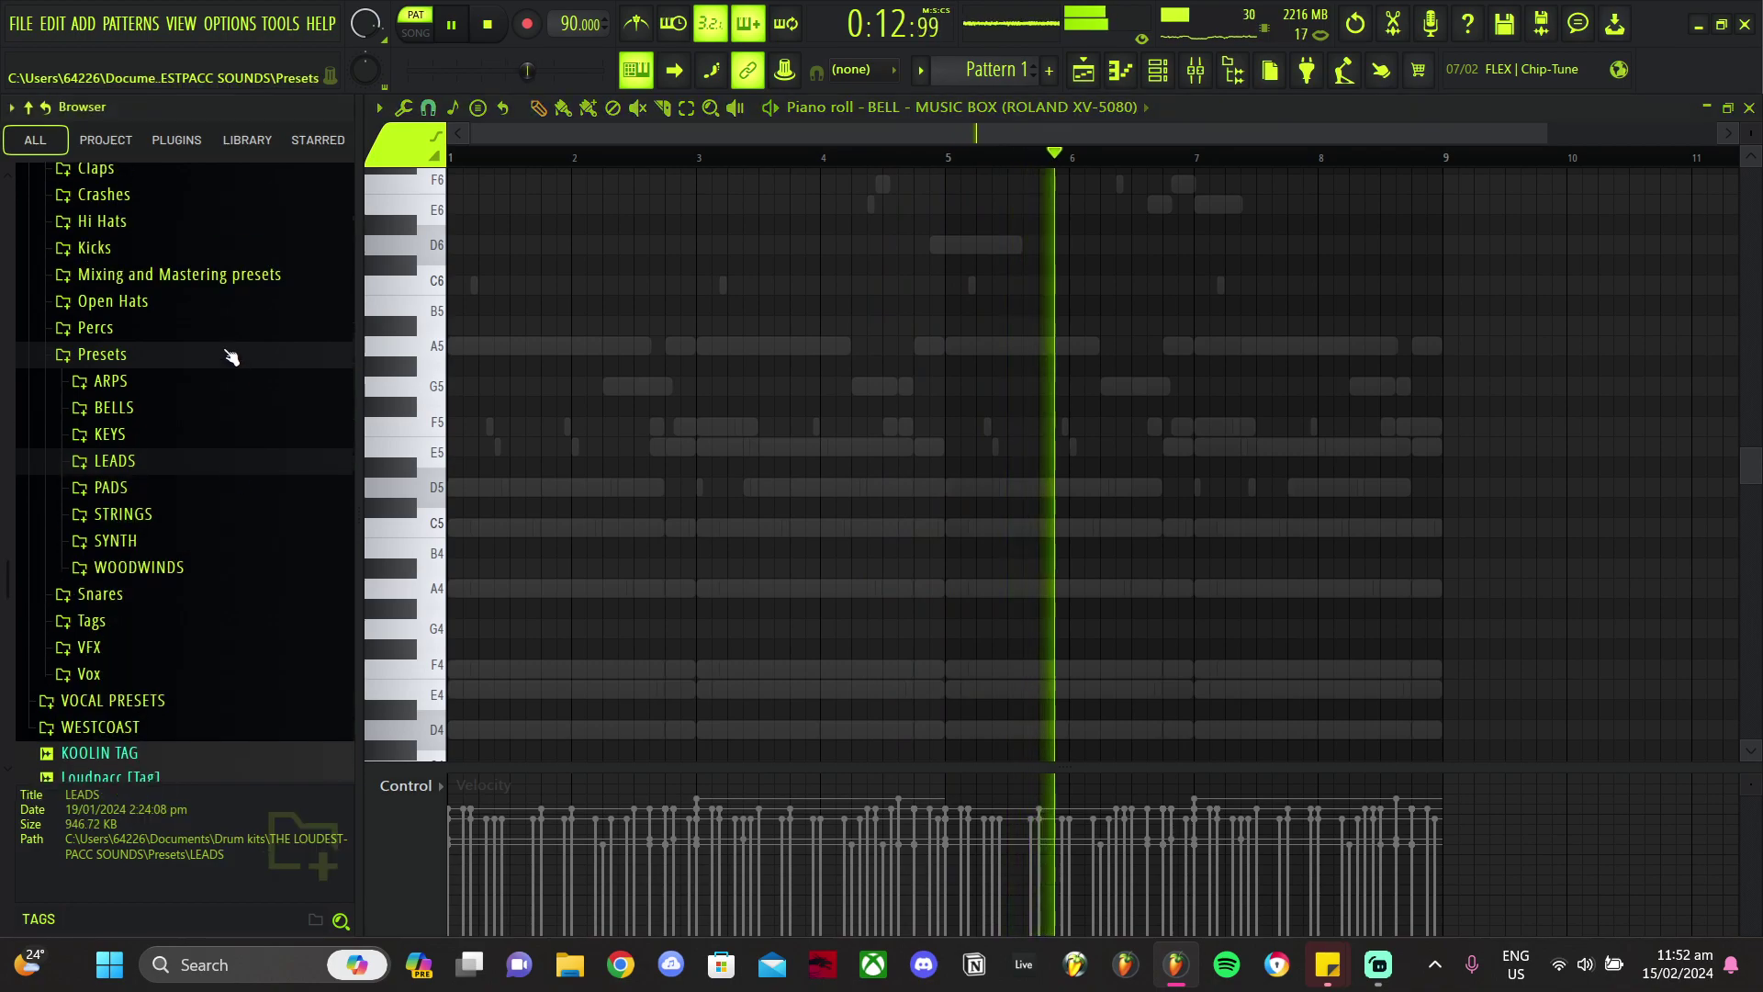
{"action": "left_click", "coordinate": [111, 387]}
{"action": "scroll", "coordinate": [111, 388], "scroll_direction": "up", "scroll_amount": 1}
{"action": "left_click", "coordinate": [115, 393]}
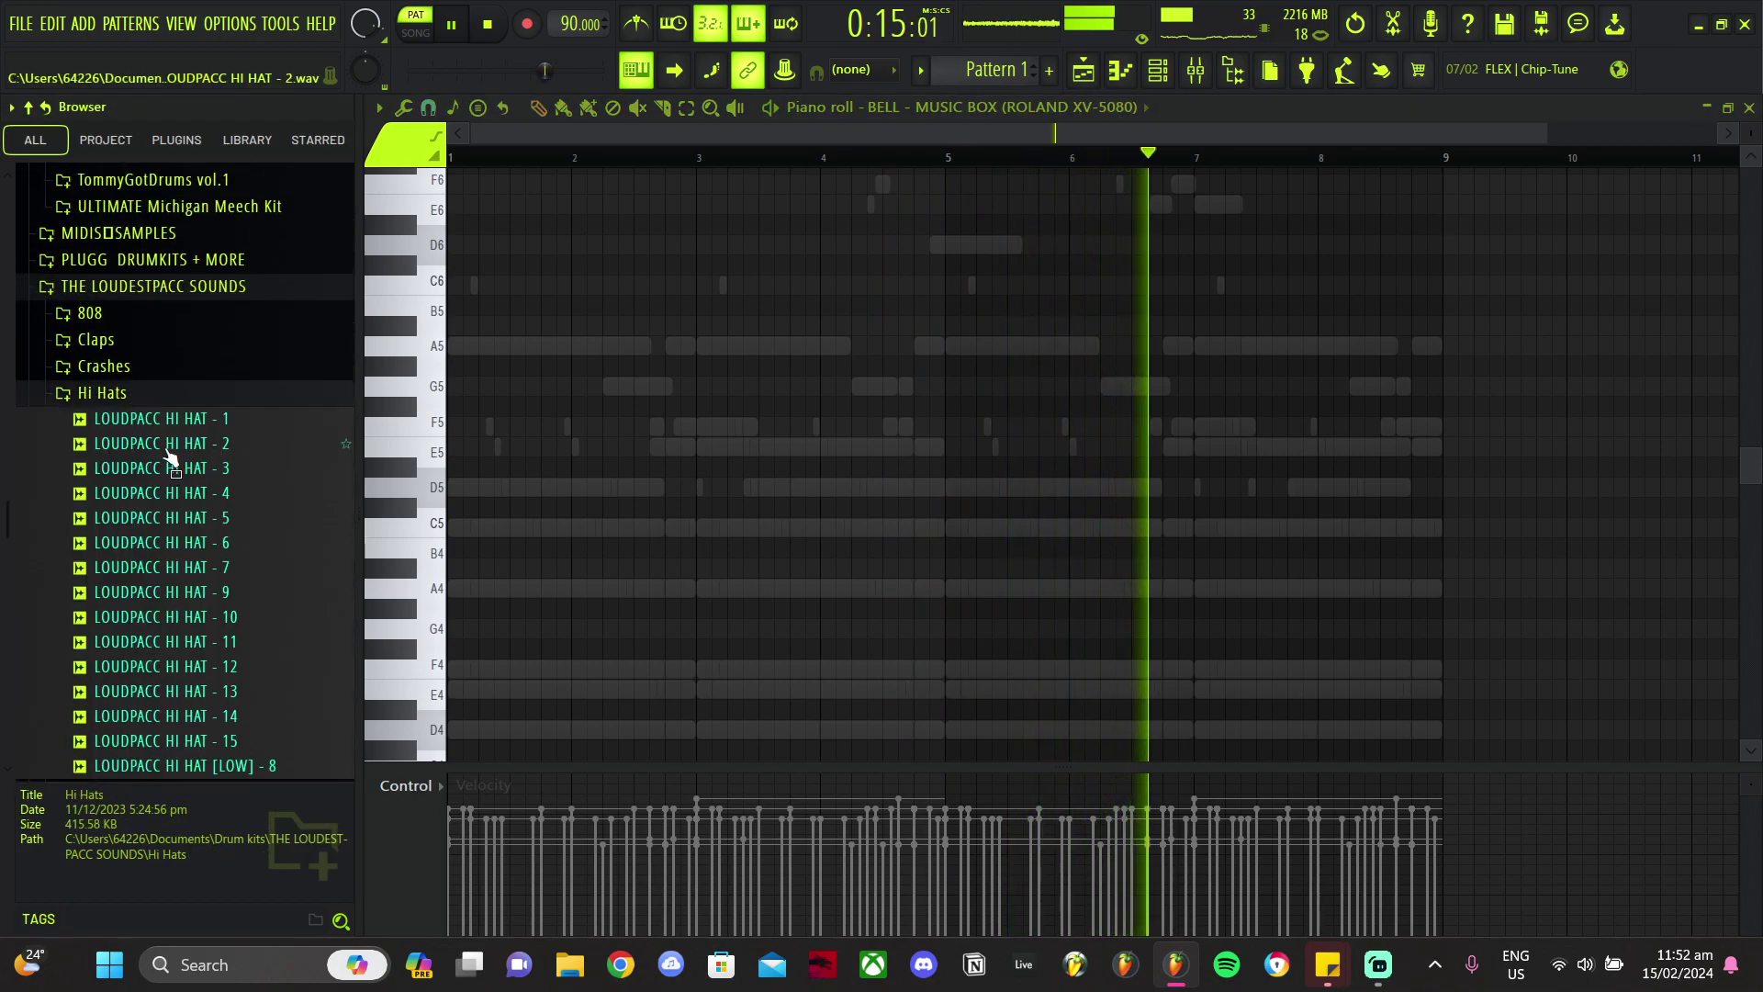
Step: Audition LOUDPACC HI HAT - 3 and load it into a new sampler channel
{"action": "left_click", "coordinate": [183, 467]}
{"action": "right_click", "coordinate": [182, 468]}
{"action": "left_click", "coordinate": [202, 496]}
Step: Load LOUDPACC RIM - 2 from the RIMS subfolder of Snares into a new channel and collapse the sample folders
{"action": "scroll", "coordinate": [117, 401], "scroll_direction": "up", "scroll_amount": 1}
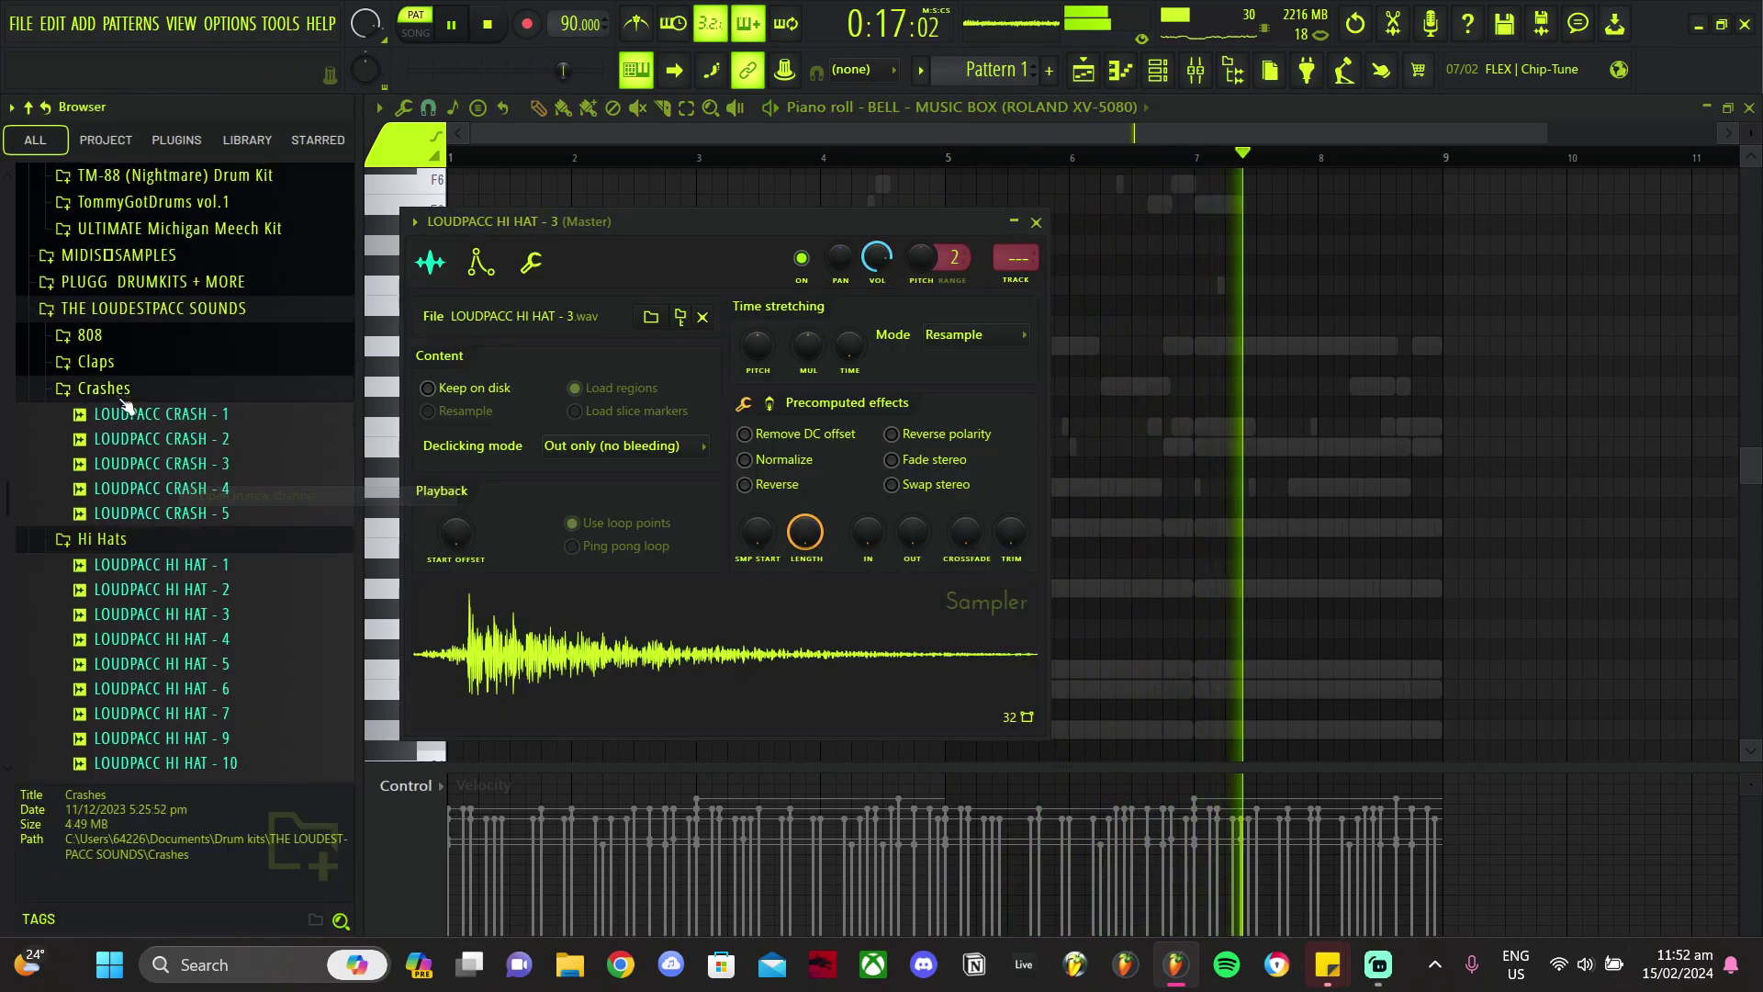
{"action": "left_click", "coordinate": [115, 415]}
{"action": "left_click", "coordinate": [114, 547]}
{"action": "left_click", "coordinate": [124, 547]}
{"action": "left_click", "coordinate": [110, 575]}
{"action": "scroll", "coordinate": [129, 446], "scroll_direction": "down", "scroll_amount": 2}
{"action": "left_click", "coordinate": [111, 396]}
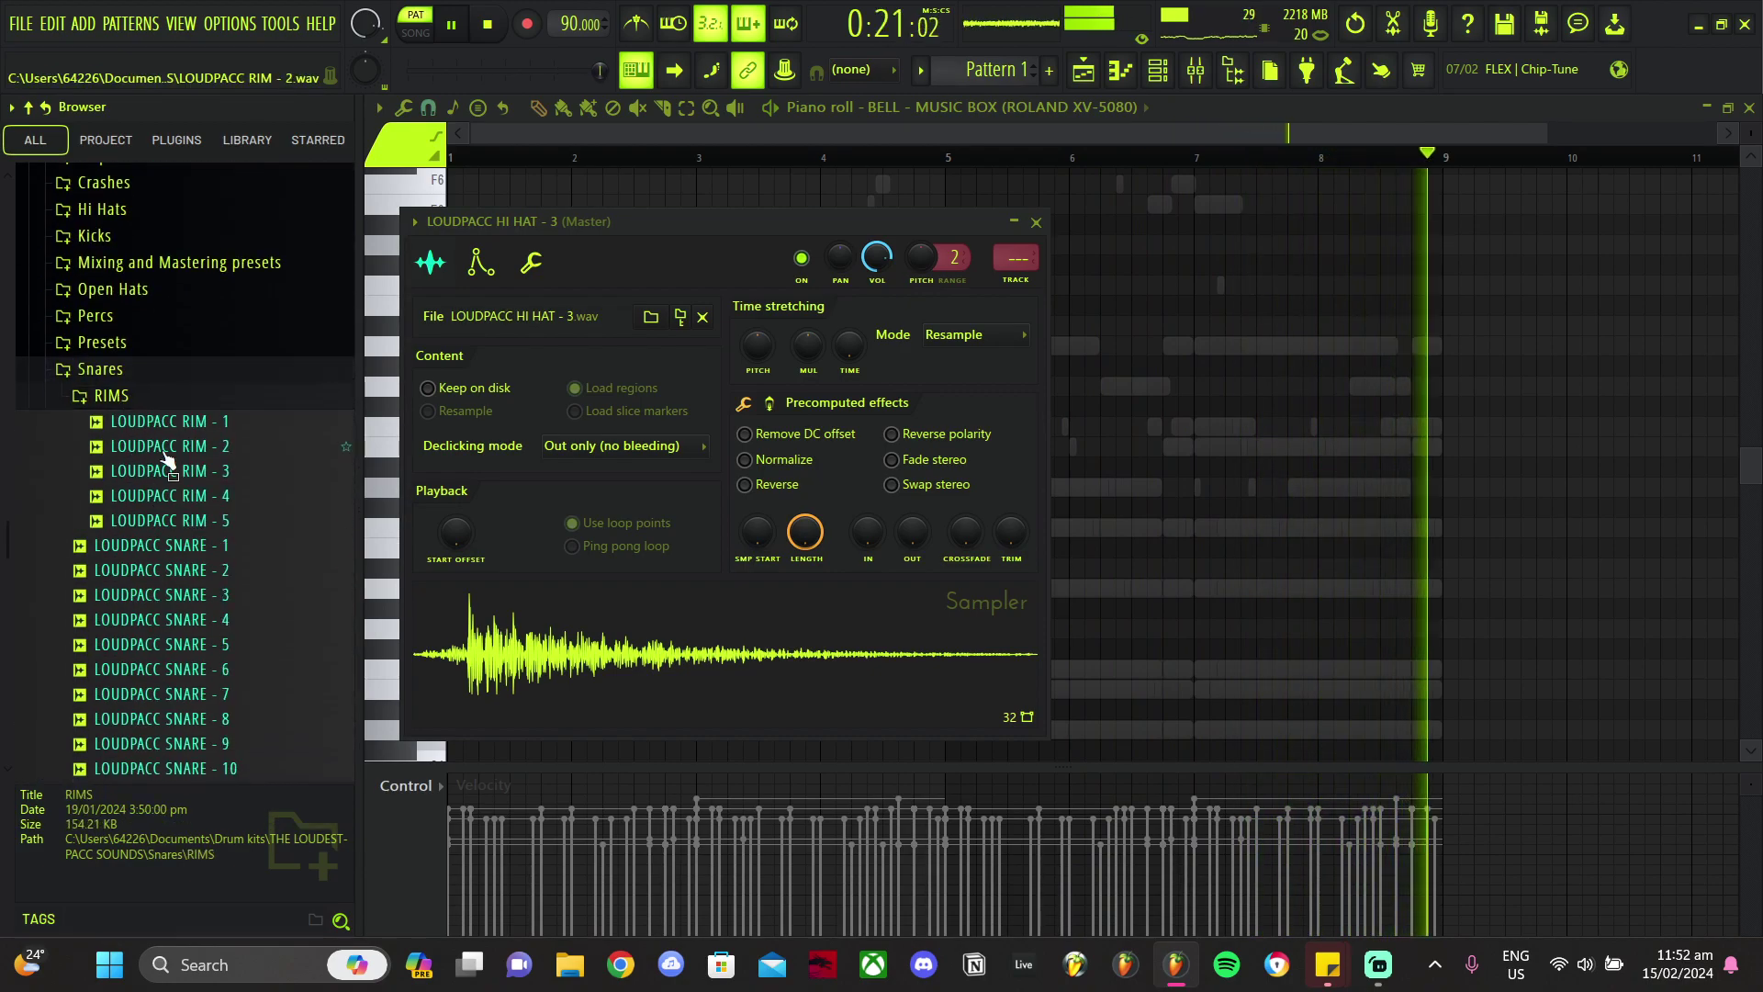
{"action": "left_click", "coordinate": [147, 445]}
{"action": "right_click", "coordinate": [176, 452]}
{"action": "left_click", "coordinate": [198, 480]}
{"action": "scroll", "coordinate": [145, 432], "scroll_direction": "up", "scroll_amount": 1}
{"action": "left_click", "coordinate": [100, 389]}
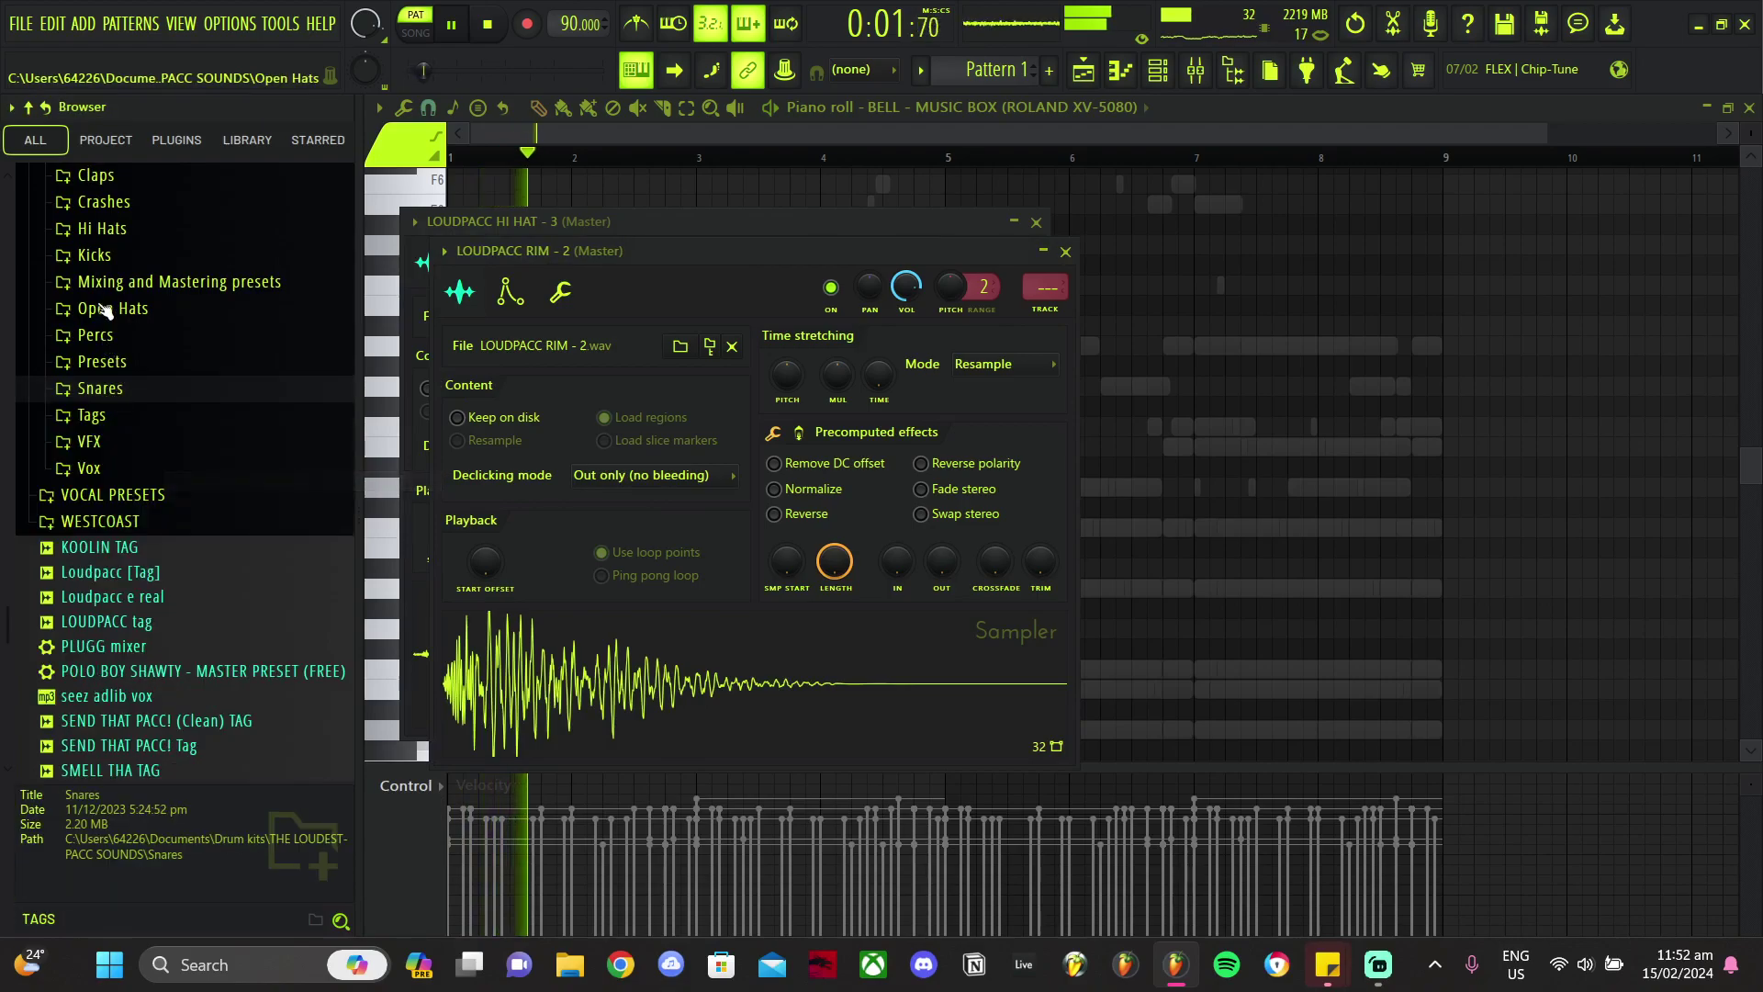
Step: Audition samples in the Open Hats folder and load LOUDPACC OPEN HAT - 6 into a new channel
{"action": "left_click", "coordinate": [111, 308]}
{"action": "left_click", "coordinate": [168, 408]}
{"action": "left_click", "coordinate": [169, 434]}
{"action": "left_click", "coordinate": [169, 457]}
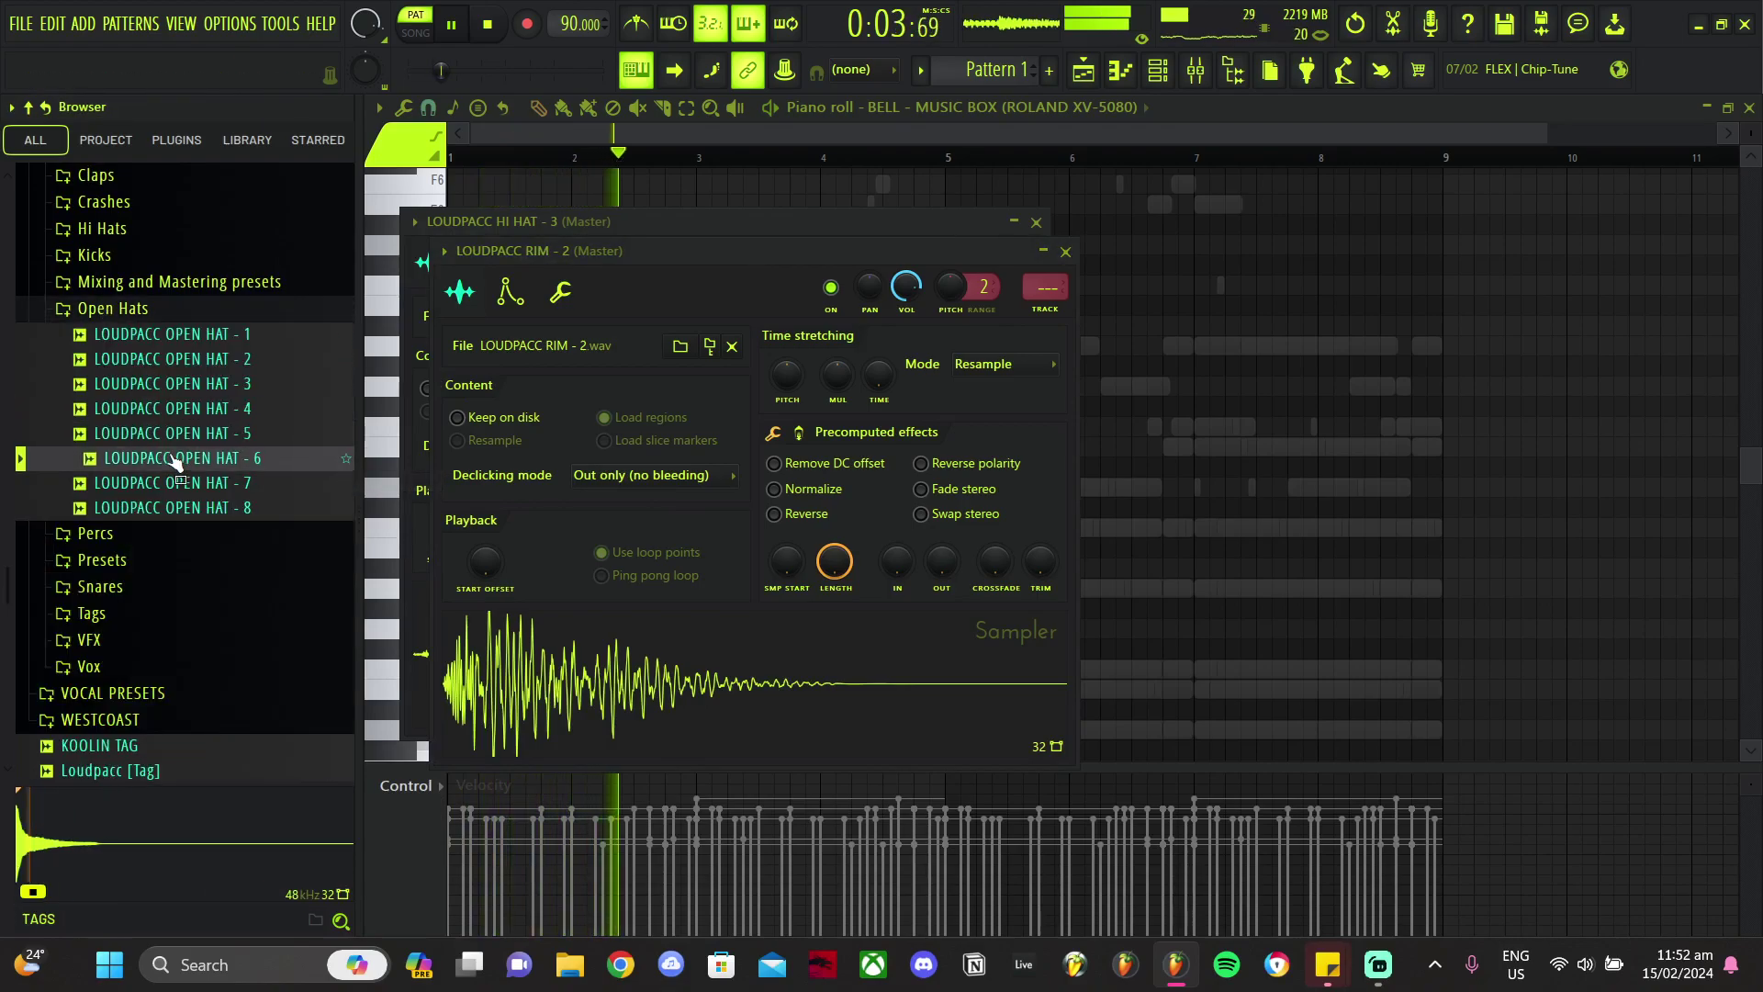
{"action": "right_click", "coordinate": [169, 459]}
{"action": "left_click", "coordinate": [195, 493]}
Step: Load LOUDPACC OPEN HAT - 5 into another new channel and collapse the Open Hats folder
{"action": "left_click", "coordinate": [184, 433]}
{"action": "right_click", "coordinate": [189, 435]}
{"action": "left_click", "coordinate": [198, 466]}
{"action": "left_click", "coordinate": [110, 310]}
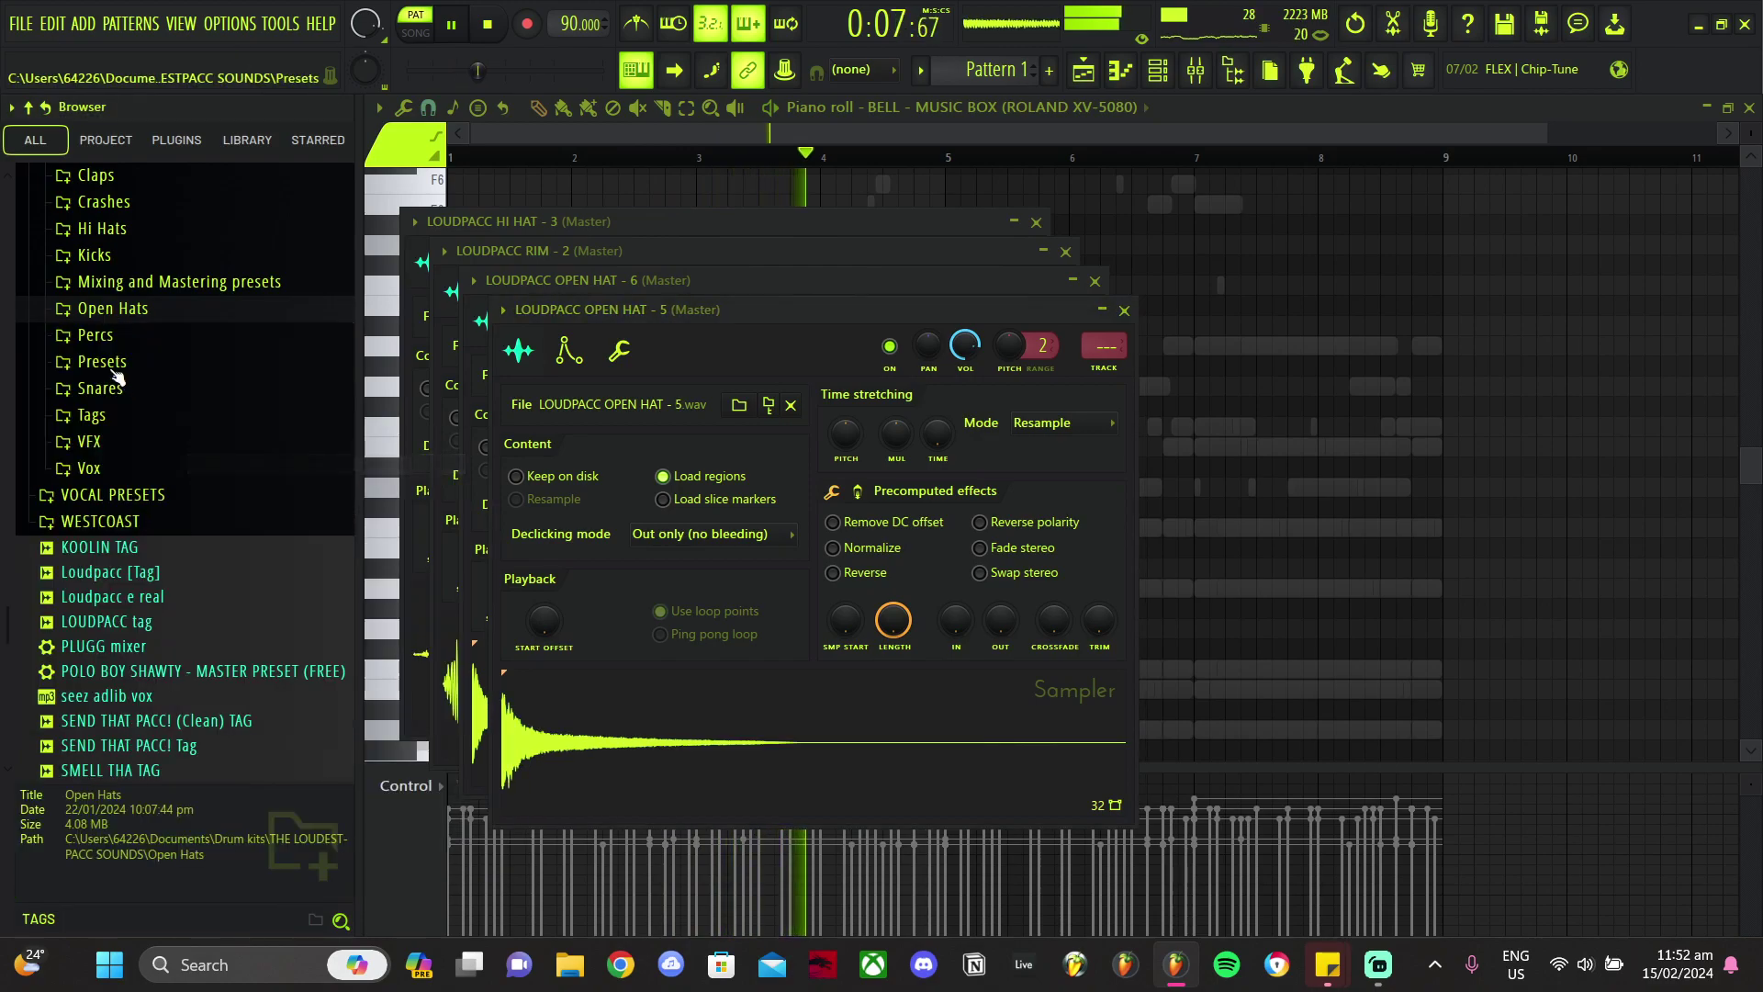
Step: Load LOUDPACC PERC - 6 from the Percs folder into a new channel
{"action": "left_click", "coordinate": [112, 364]}
{"action": "left_click", "coordinate": [114, 338]}
{"action": "left_click", "coordinate": [191, 461]}
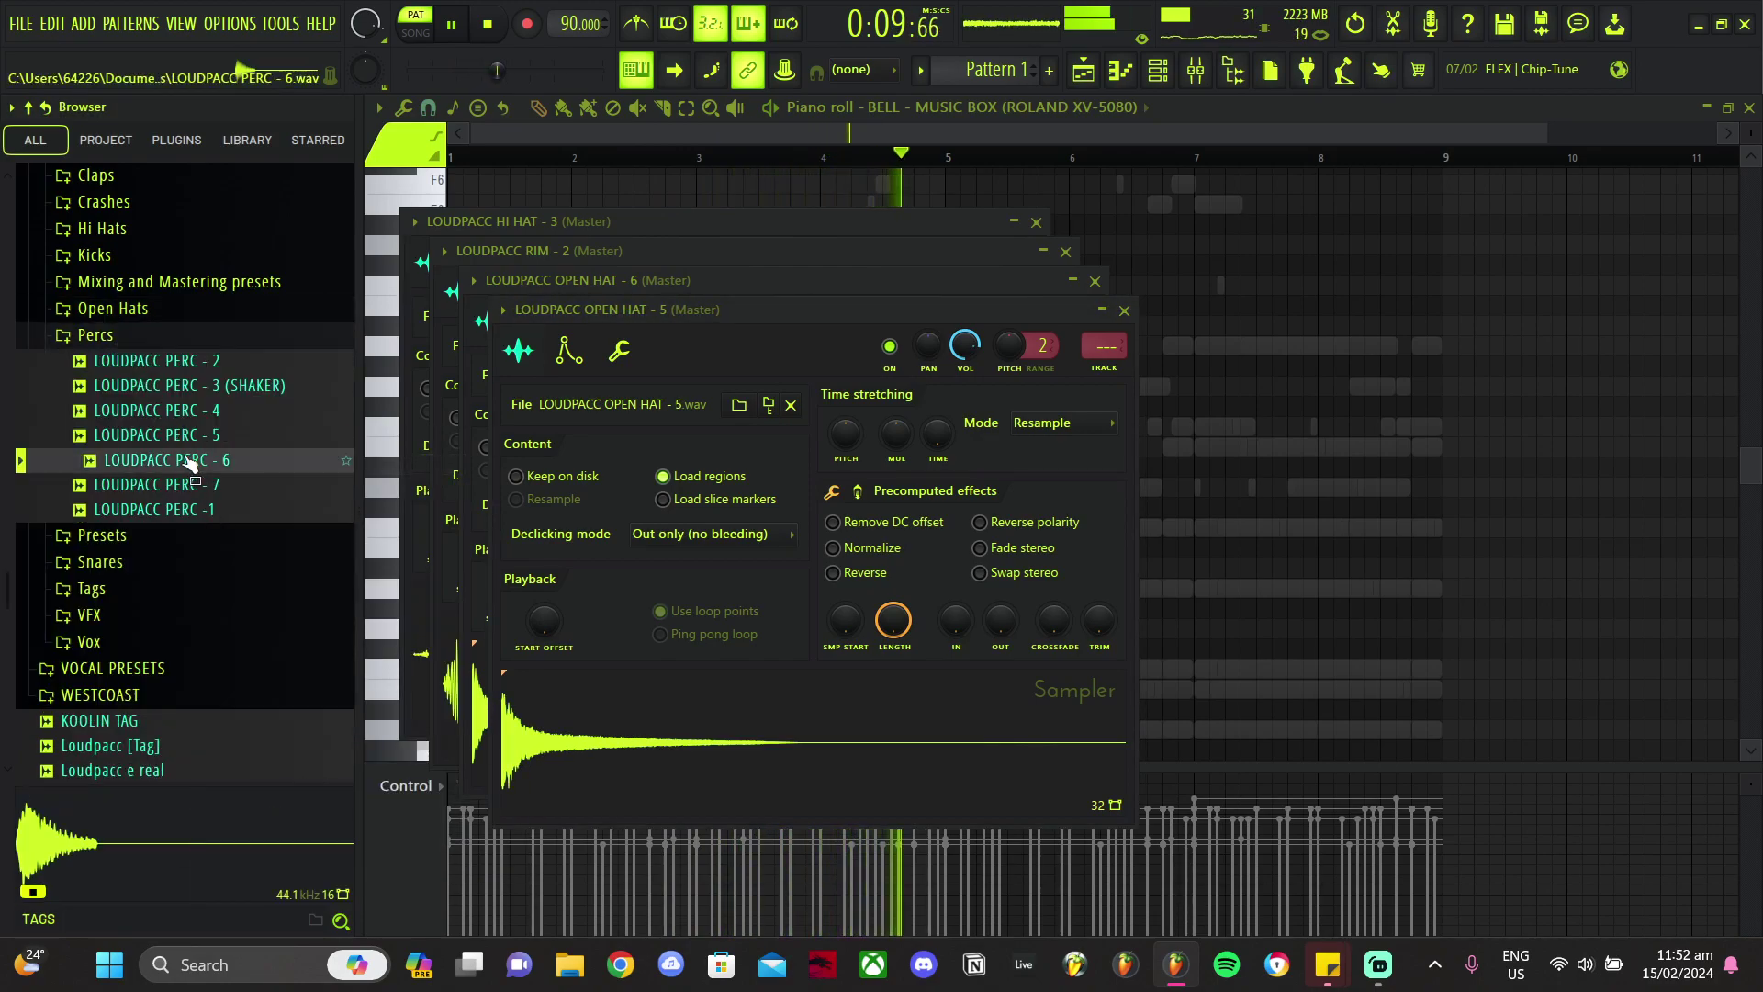
{"action": "right_click", "coordinate": [188, 459]}
{"action": "left_click", "coordinate": [198, 479]}
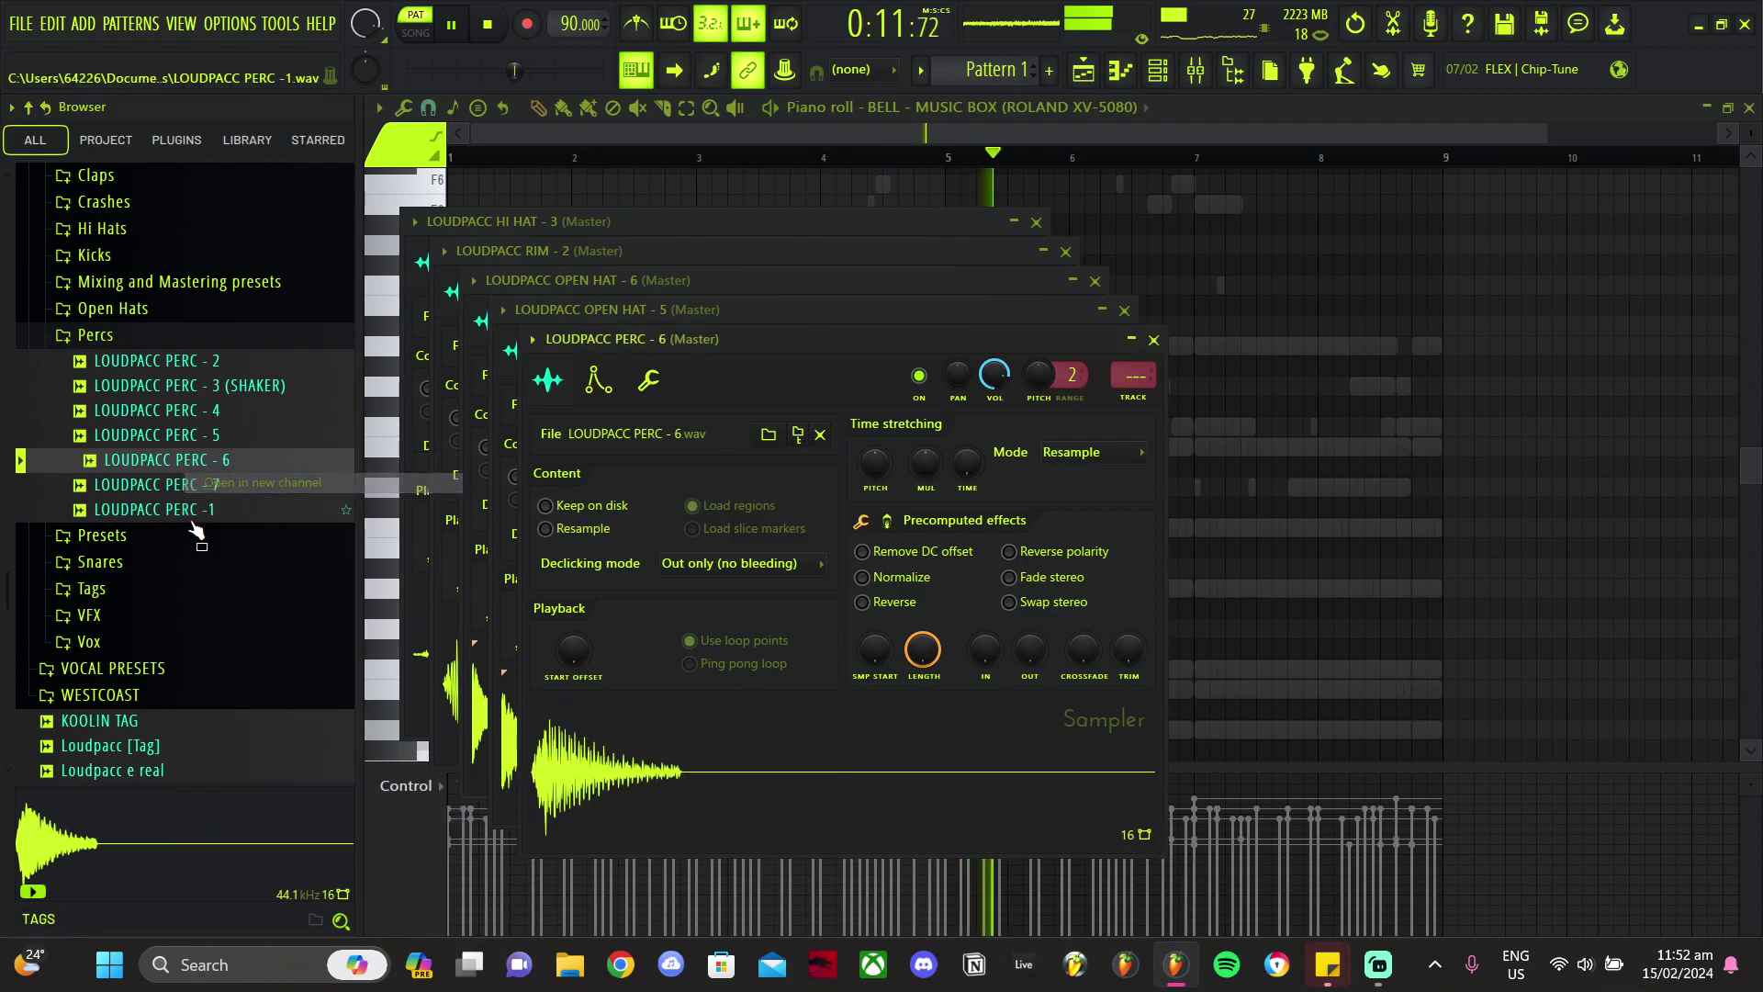
Step: Audition the PERC -1, 7, 2 and 4 samples and collapse the Percs folder
{"action": "left_click", "coordinate": [192, 516]}
{"action": "left_click", "coordinate": [193, 486]}
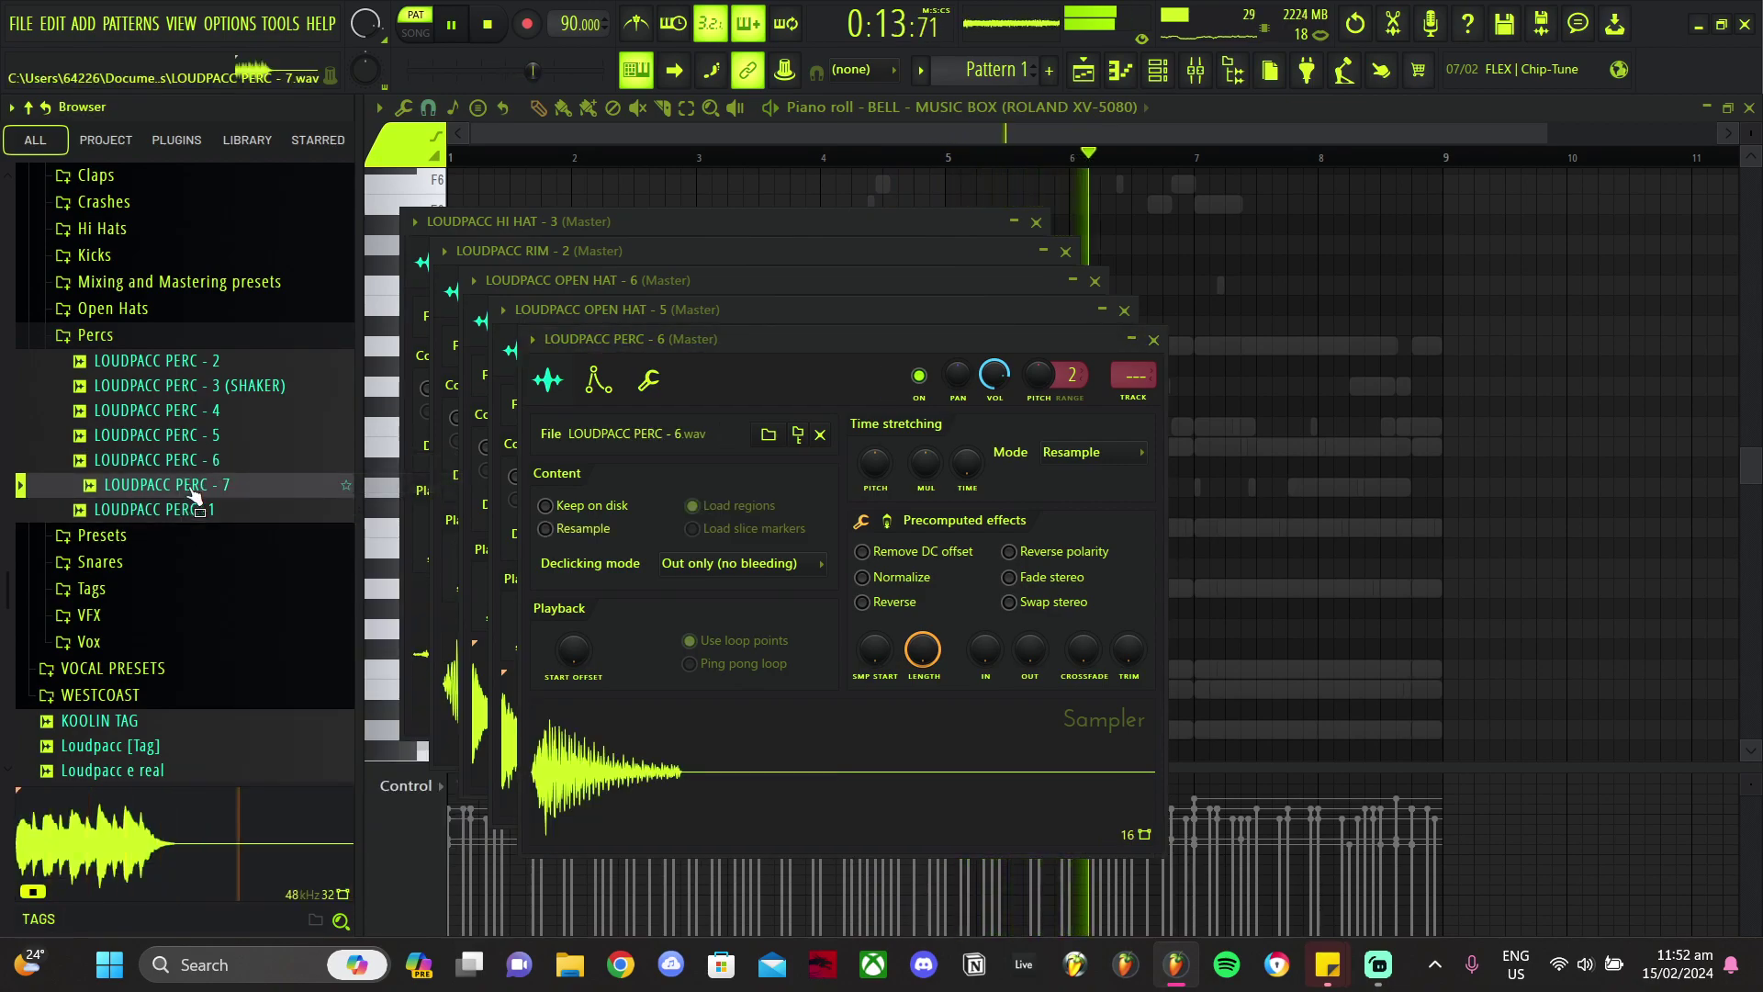
{"action": "left_click", "coordinate": [195, 364]}
{"action": "left_click", "coordinate": [204, 413]}
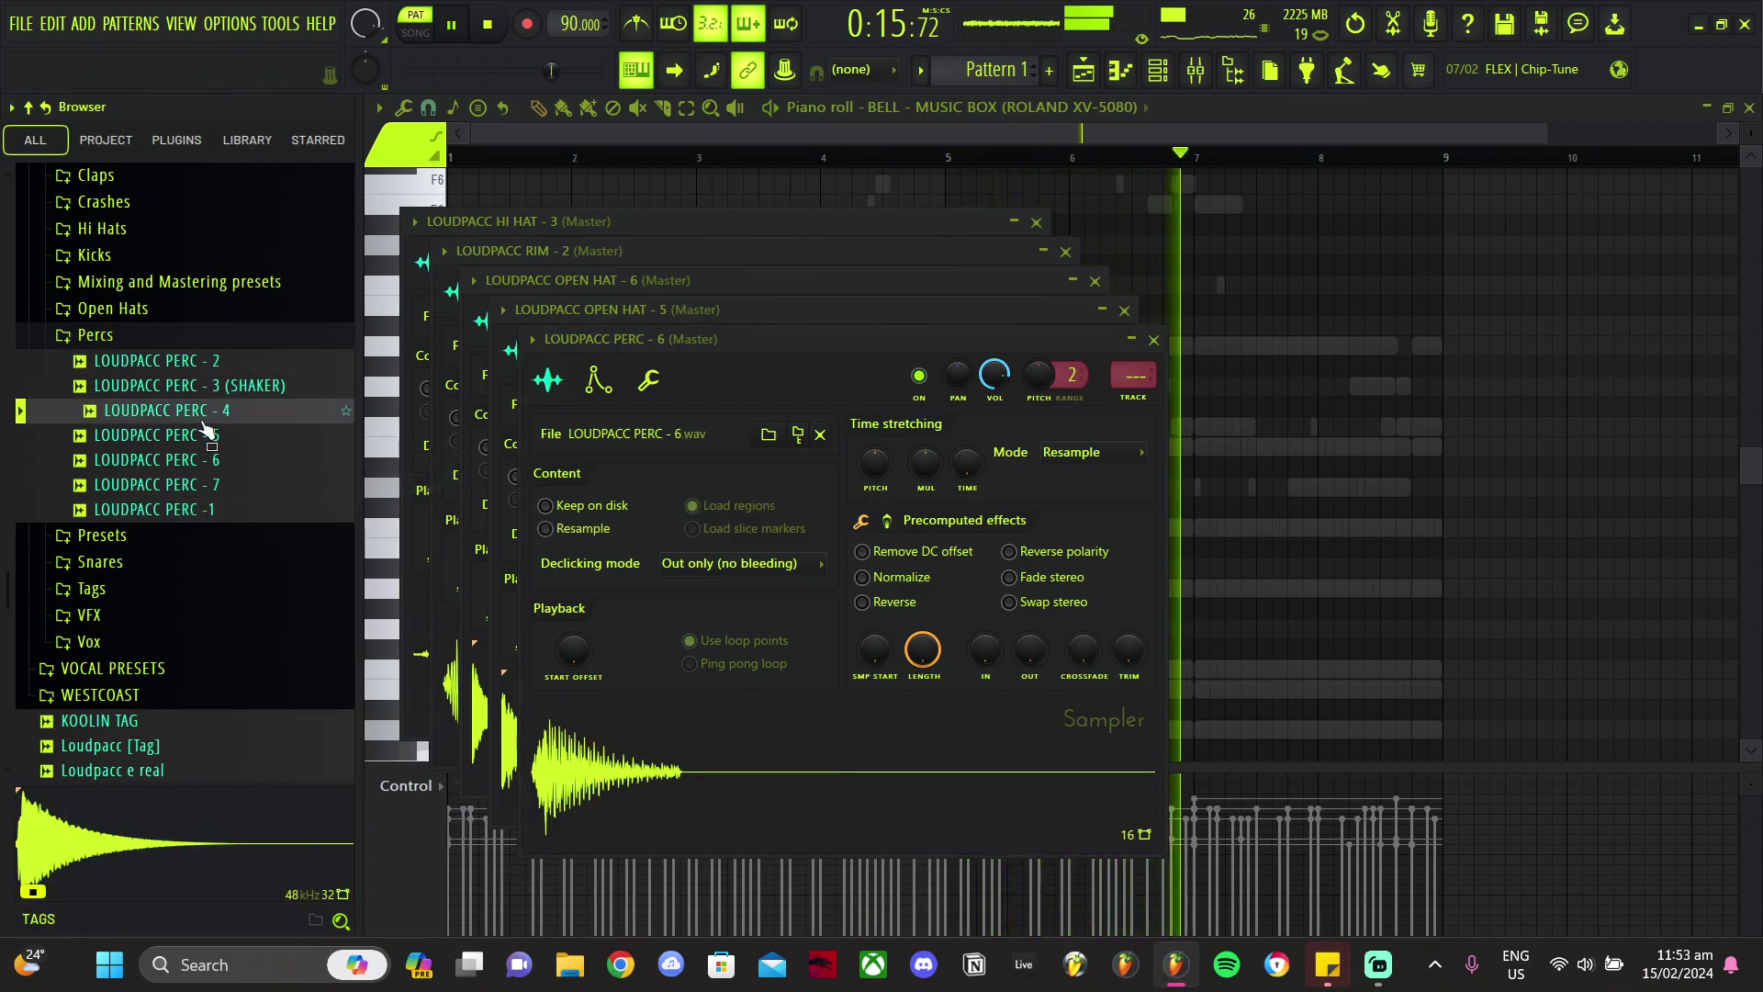
{"action": "left_click", "coordinate": [95, 334]}
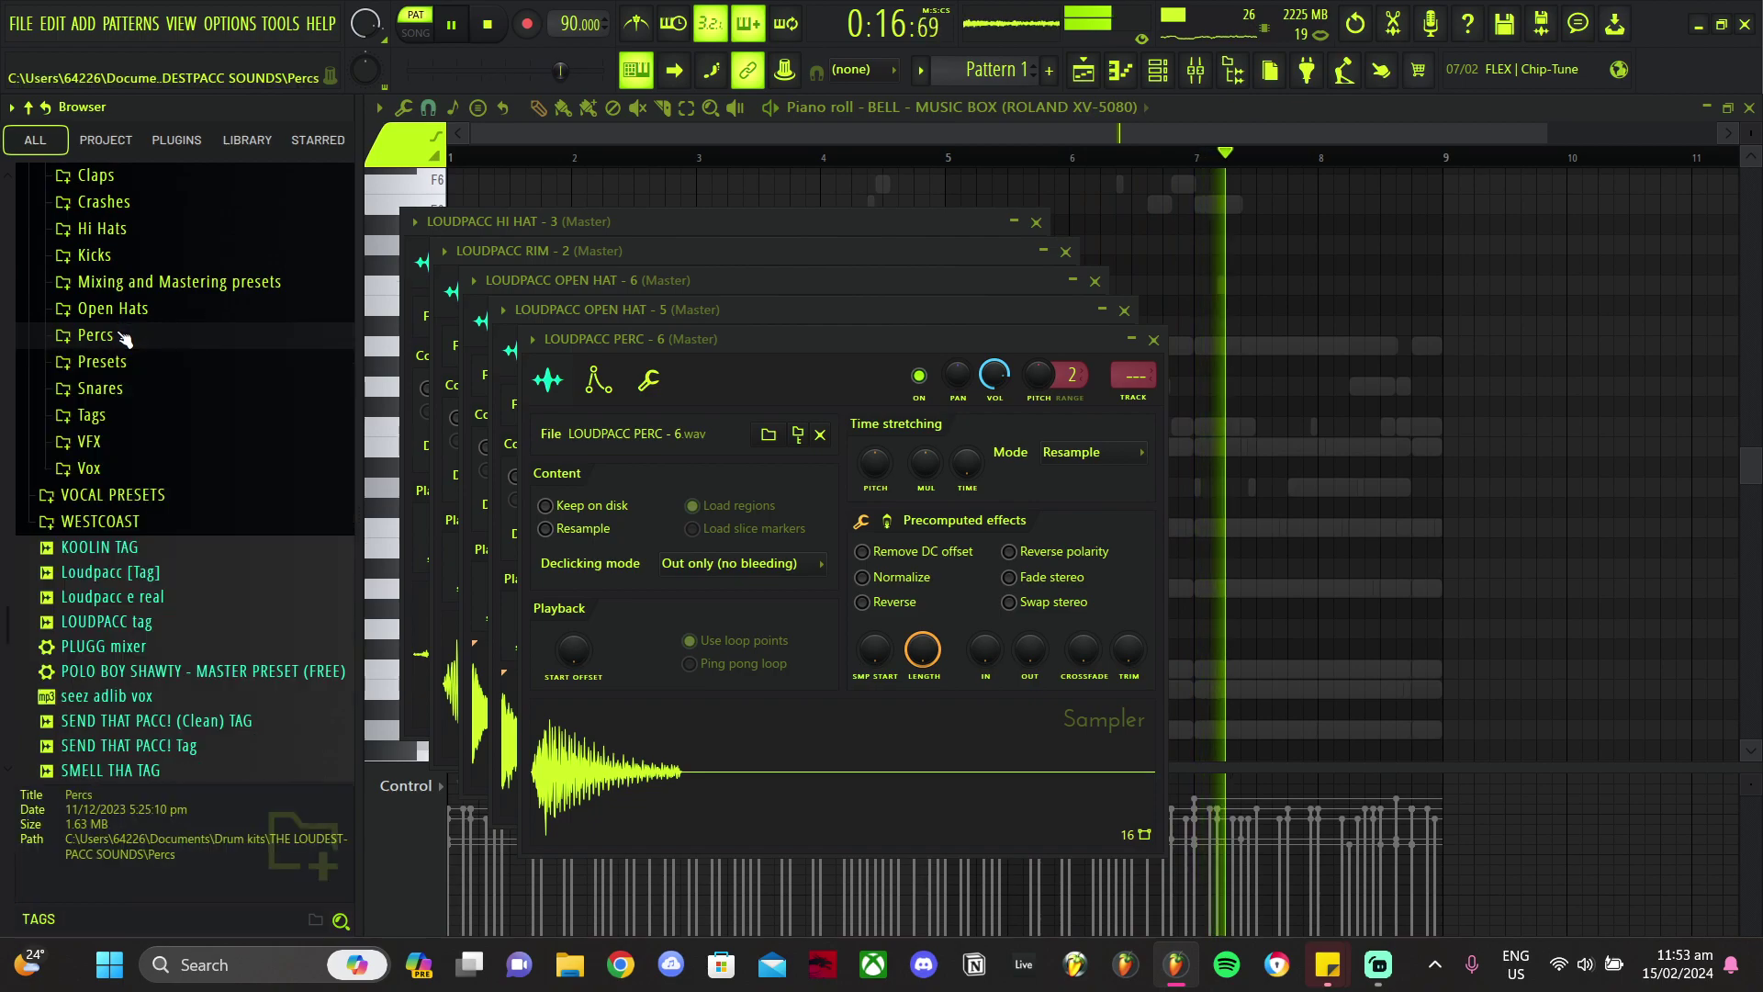
Step: Load LOUDPACC VOX - 7 from the Vox folder into a new channel
{"action": "left_click", "coordinate": [90, 468]}
{"action": "left_click", "coordinate": [201, 647]}
{"action": "right_click", "coordinate": [201, 648]}
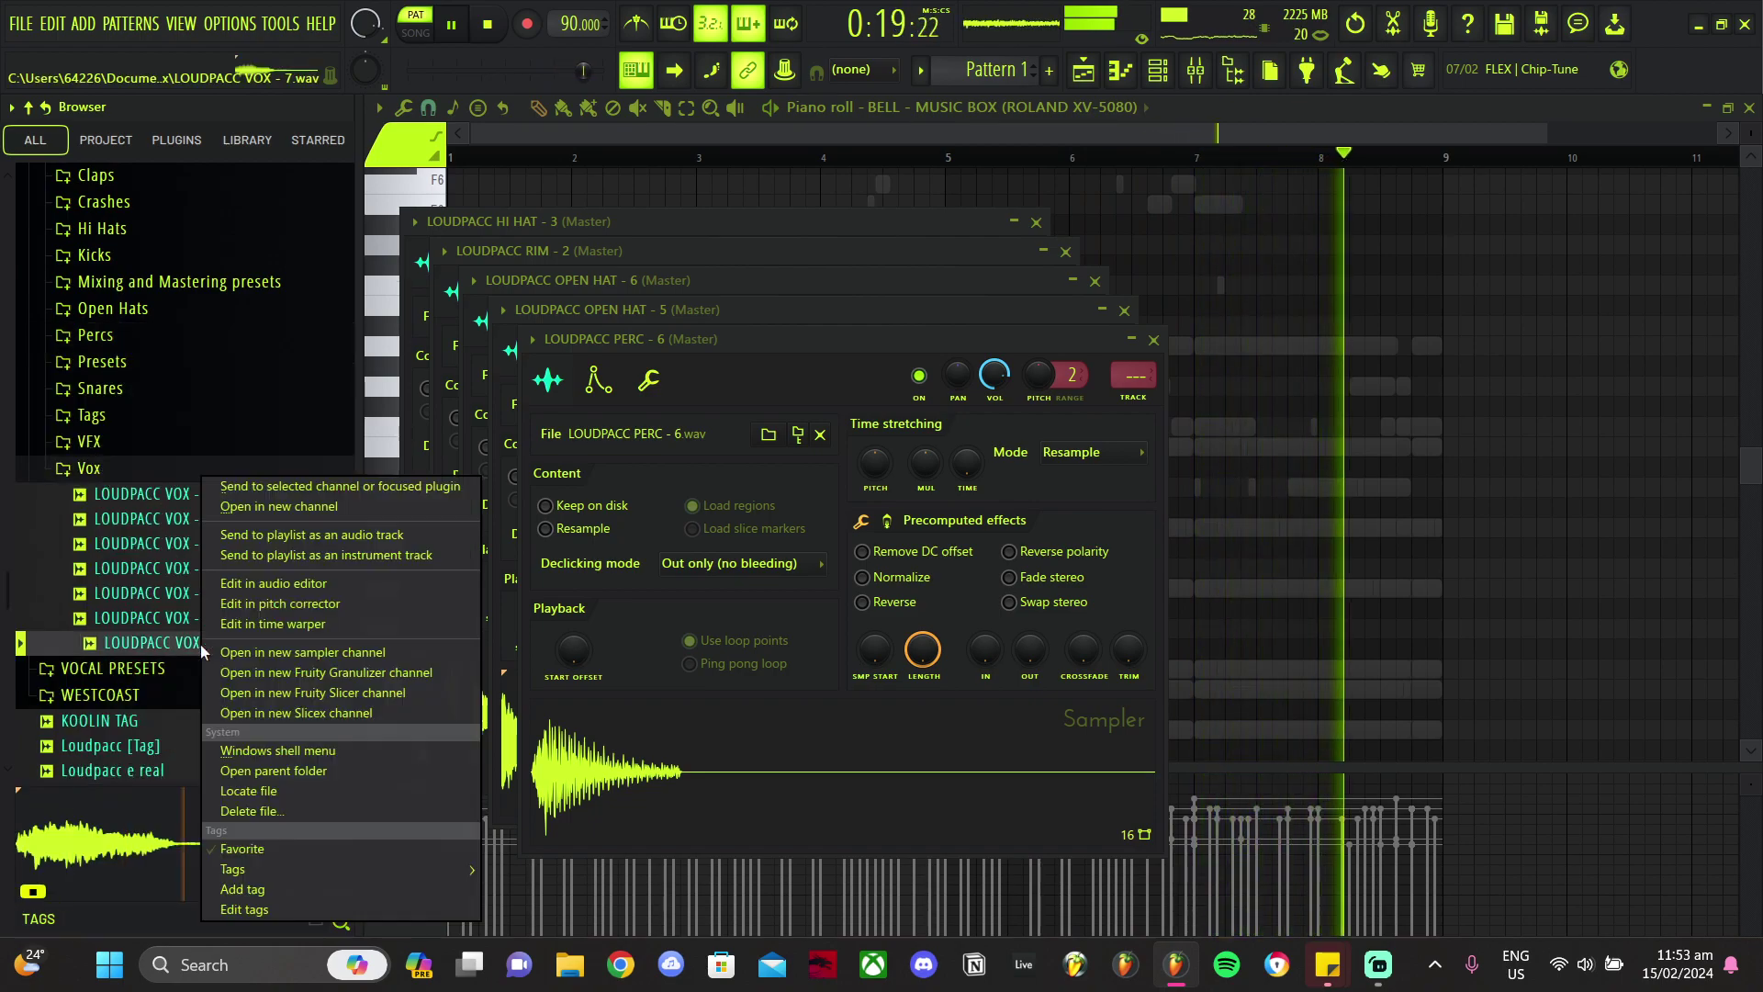
{"action": "left_click", "coordinate": [234, 508]}
Step: Load LOUDPACC VOX - 2 into a new channel and collapse the Vox folder
{"action": "left_click", "coordinate": [188, 518]}
{"action": "right_click", "coordinate": [189, 518]}
{"action": "left_click", "coordinate": [201, 534]}
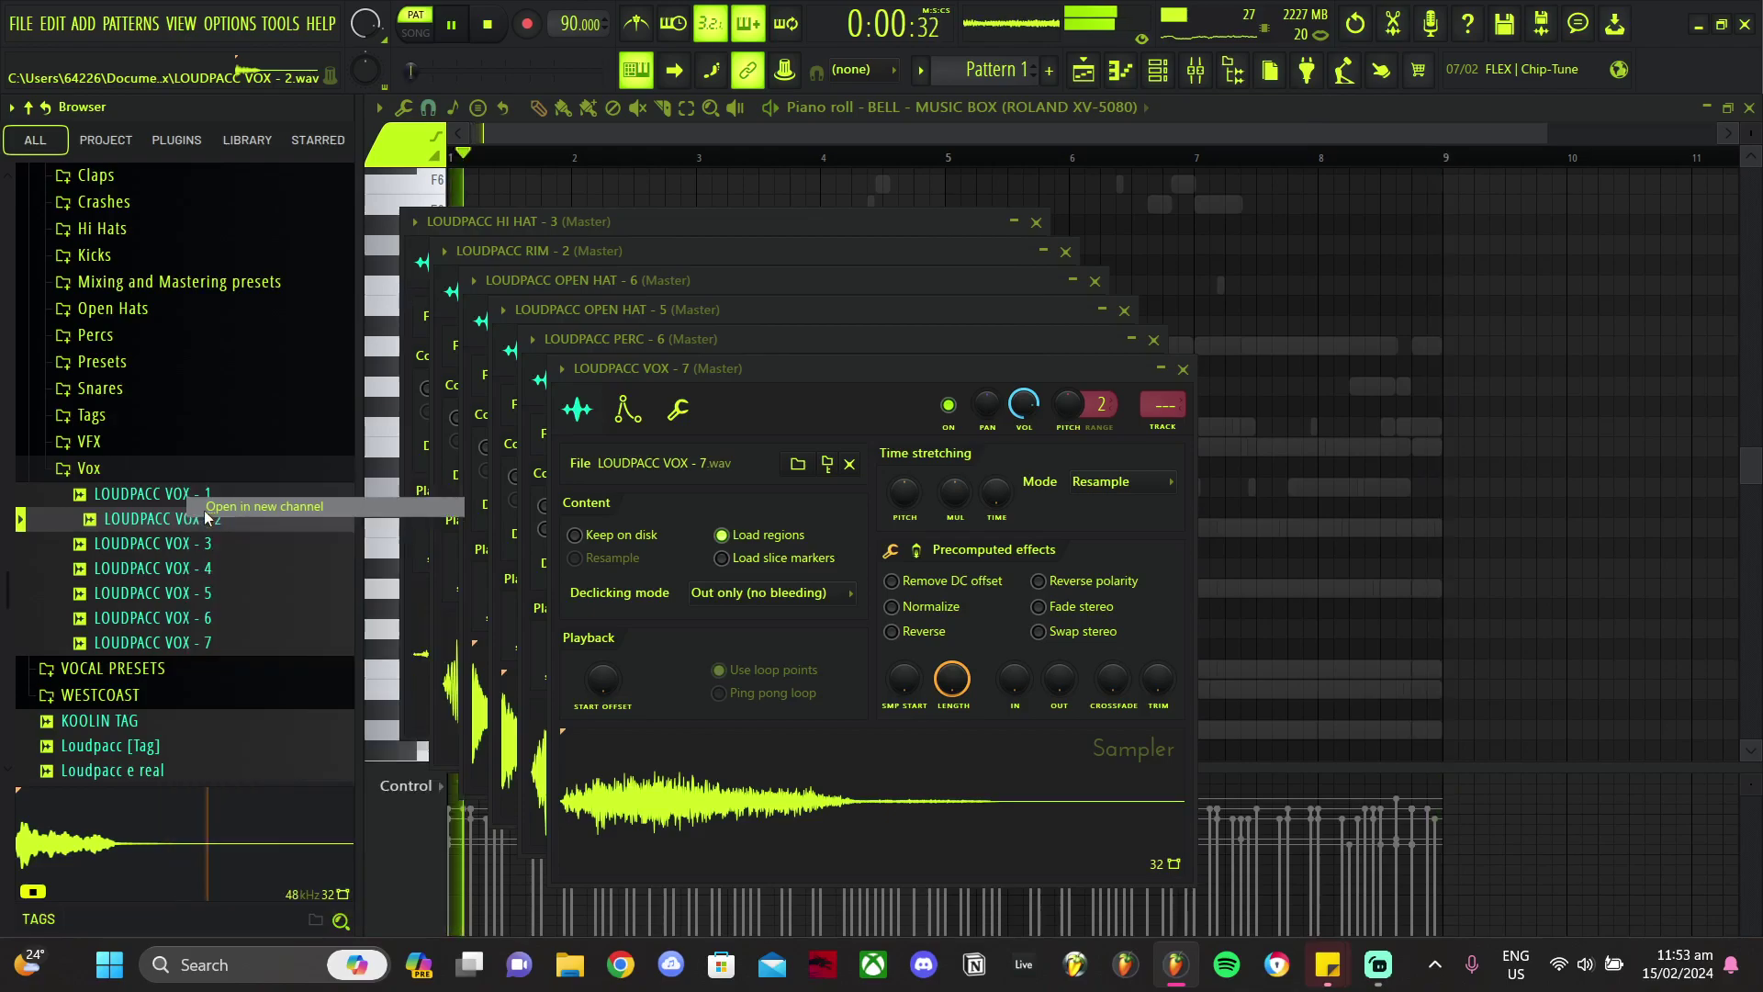
{"action": "left_click", "coordinate": [122, 468]}
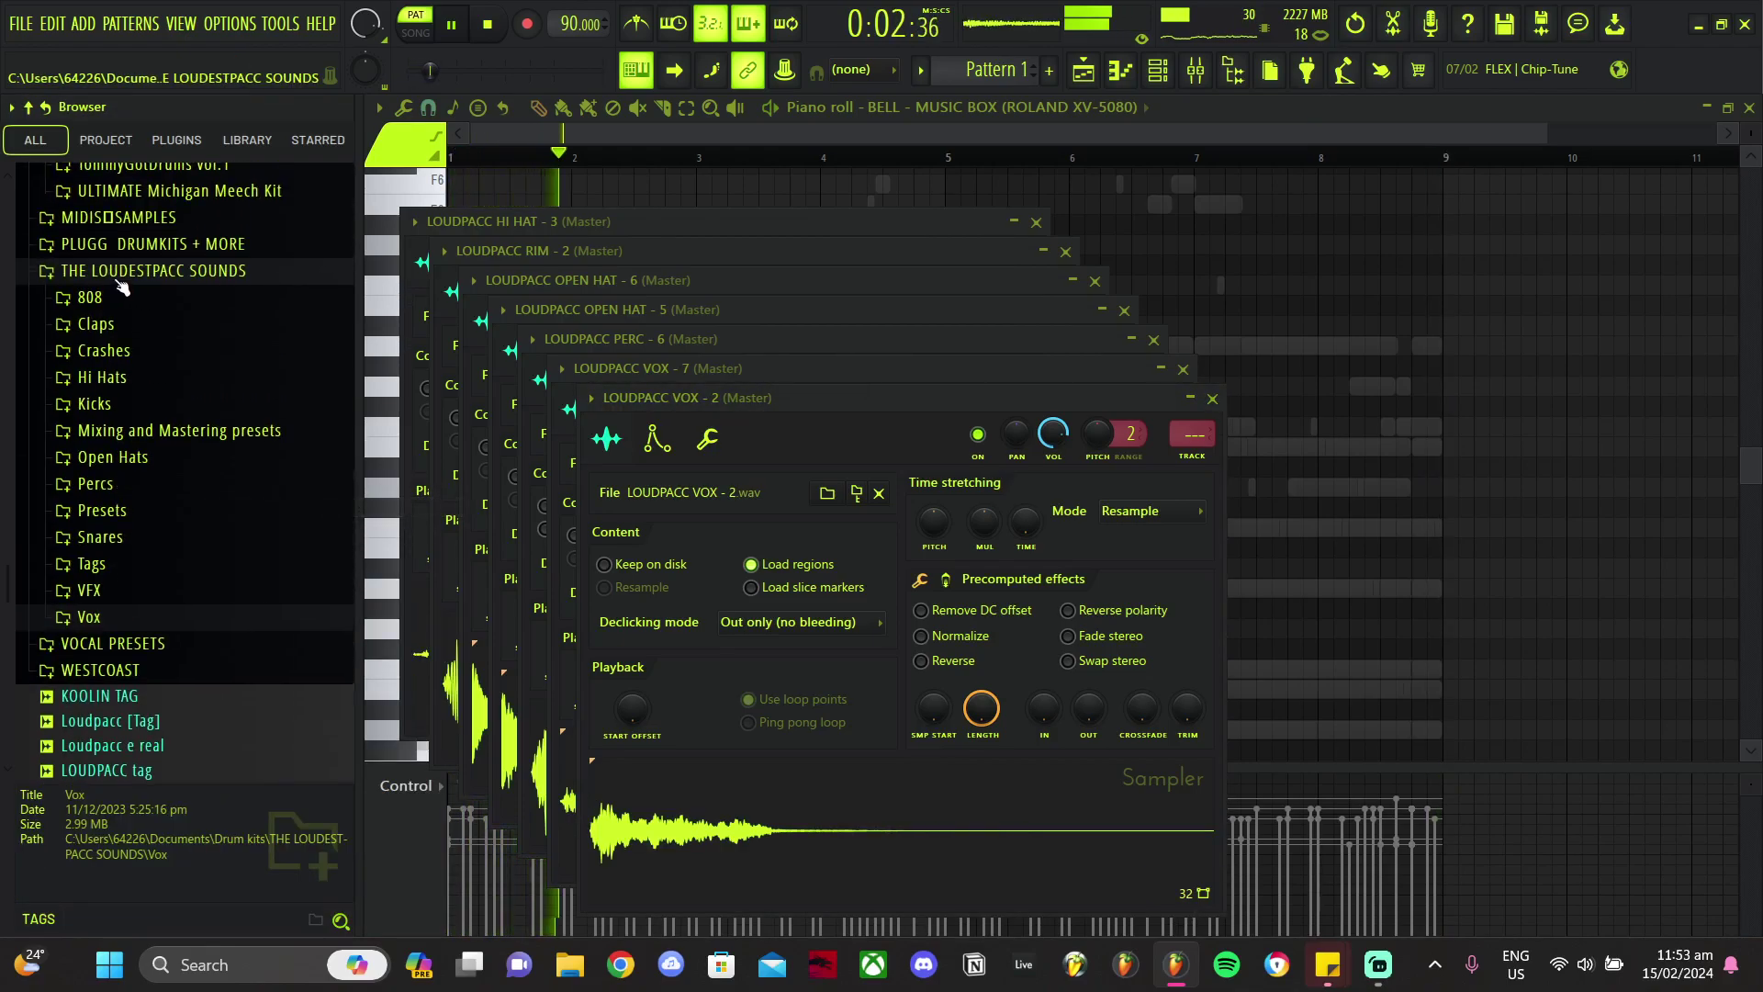
Step: Audition the kicks, load LOUDPACC KICK - 6 into a new channel and collapse THE LOUDESTPACC SOUNDS folder
{"action": "left_click", "coordinate": [136, 409]}
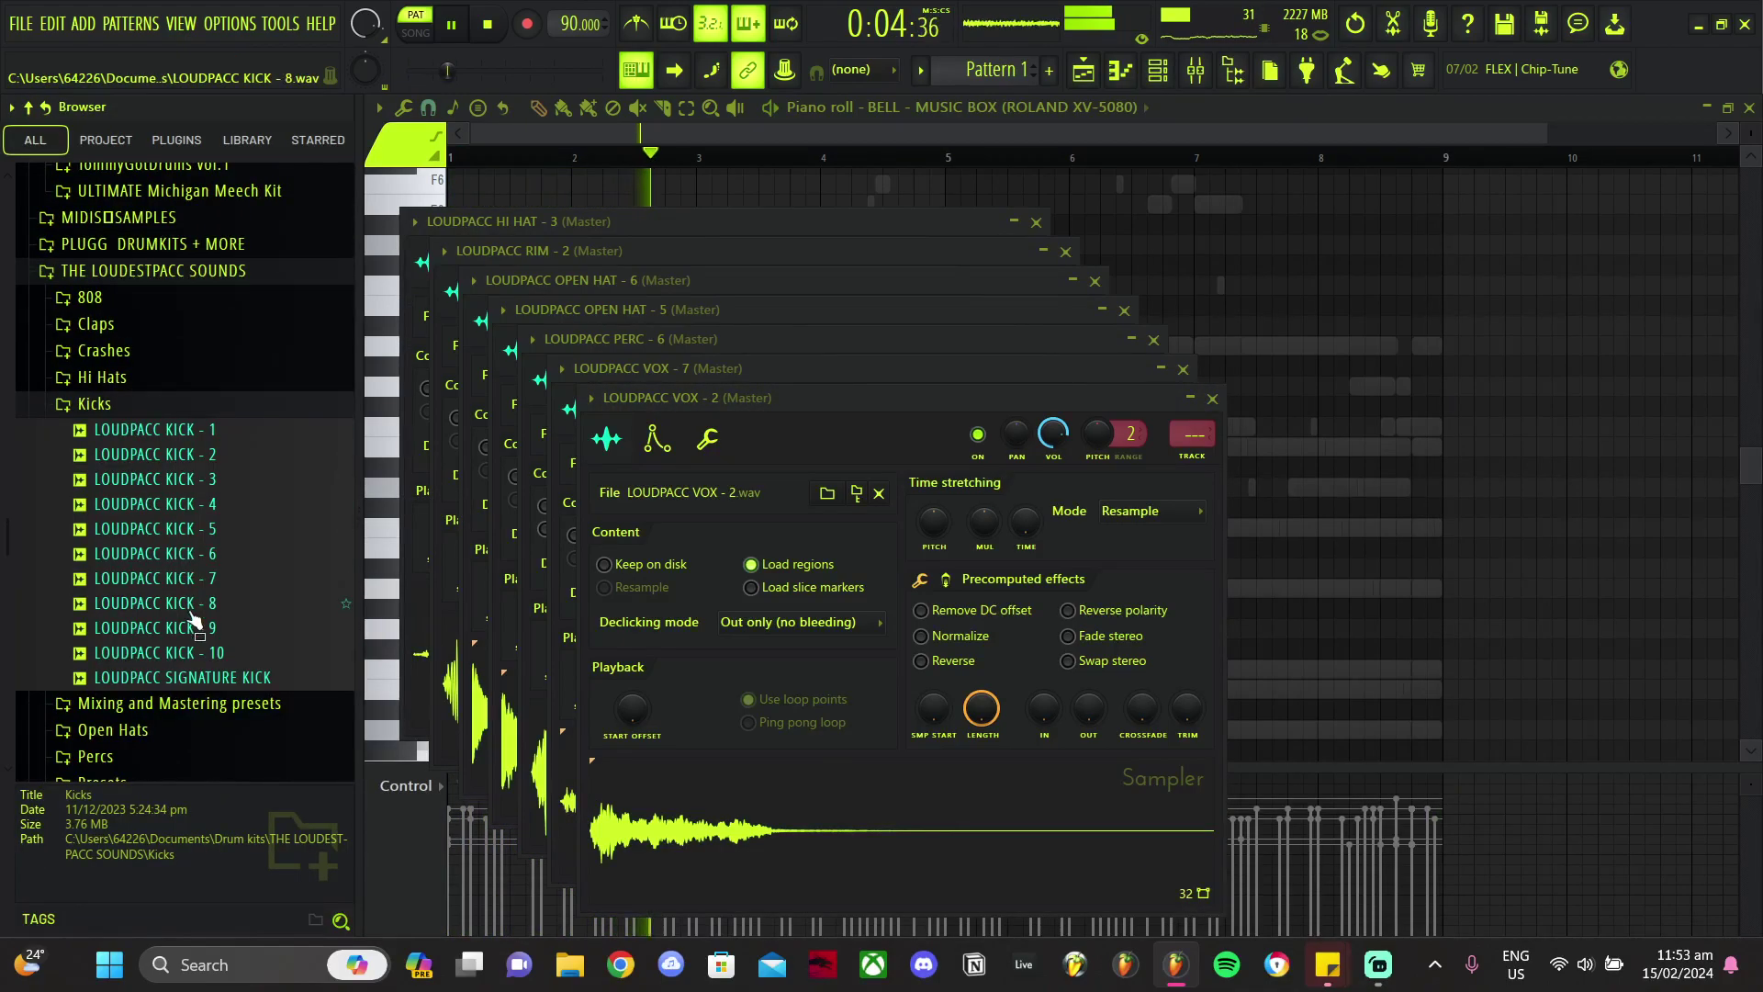
{"action": "left_click", "coordinate": [206, 680]}
{"action": "left_click", "coordinate": [189, 561]}
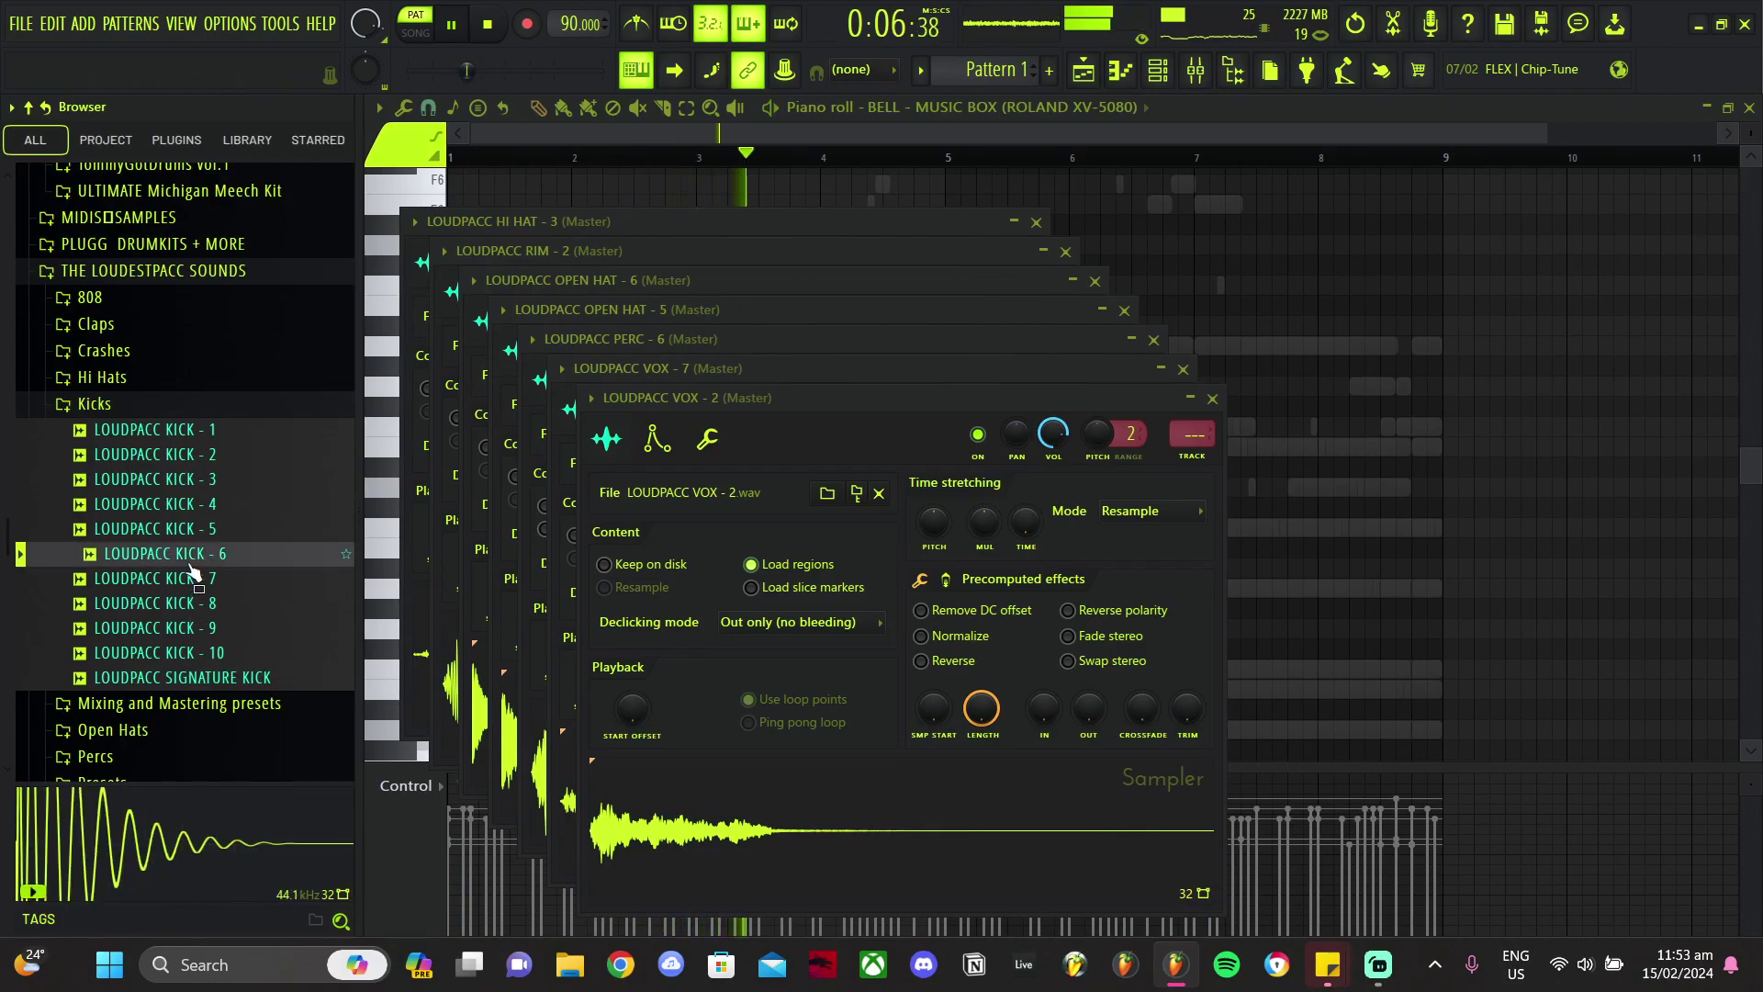
{"action": "right_click", "coordinate": [188, 560]}
{"action": "left_click", "coordinate": [230, 511]}
{"action": "left_click", "coordinate": [112, 417]}
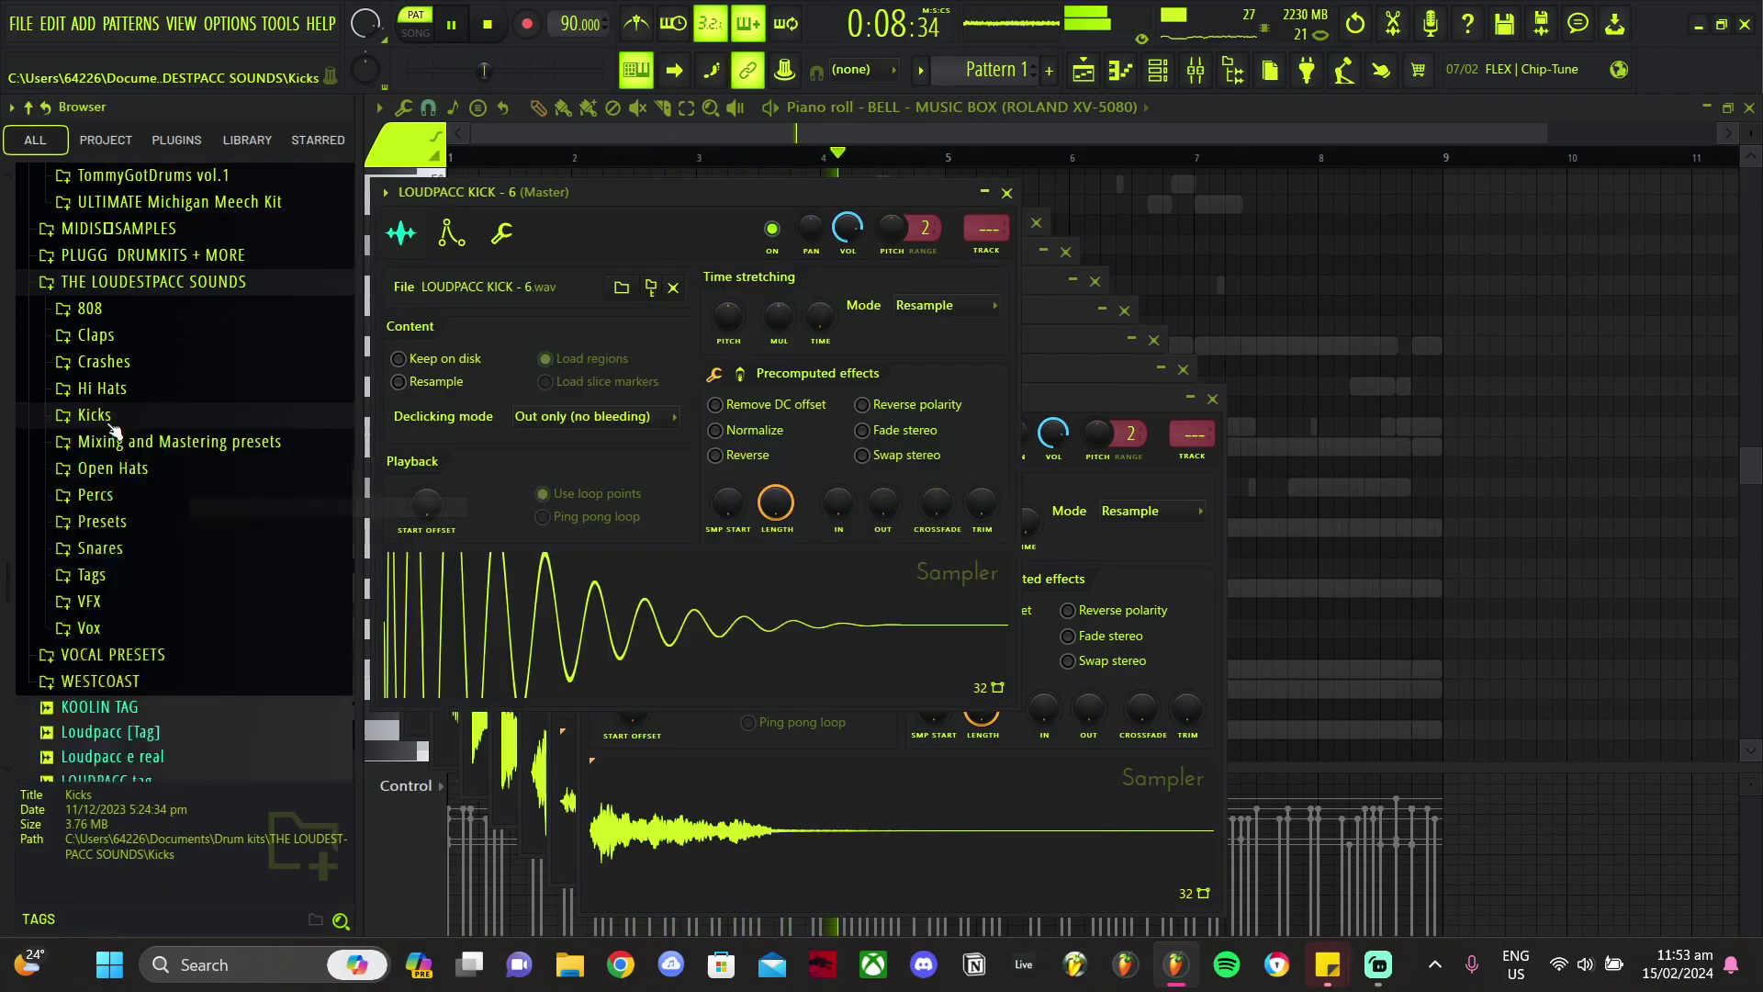
{"action": "left_click", "coordinate": [121, 286]}
Step: Fill the LOUDPACC HI HAT - 3 channel with a hit on every step and send it to the piano roll
{"action": "left_click", "coordinate": [1159, 71]}
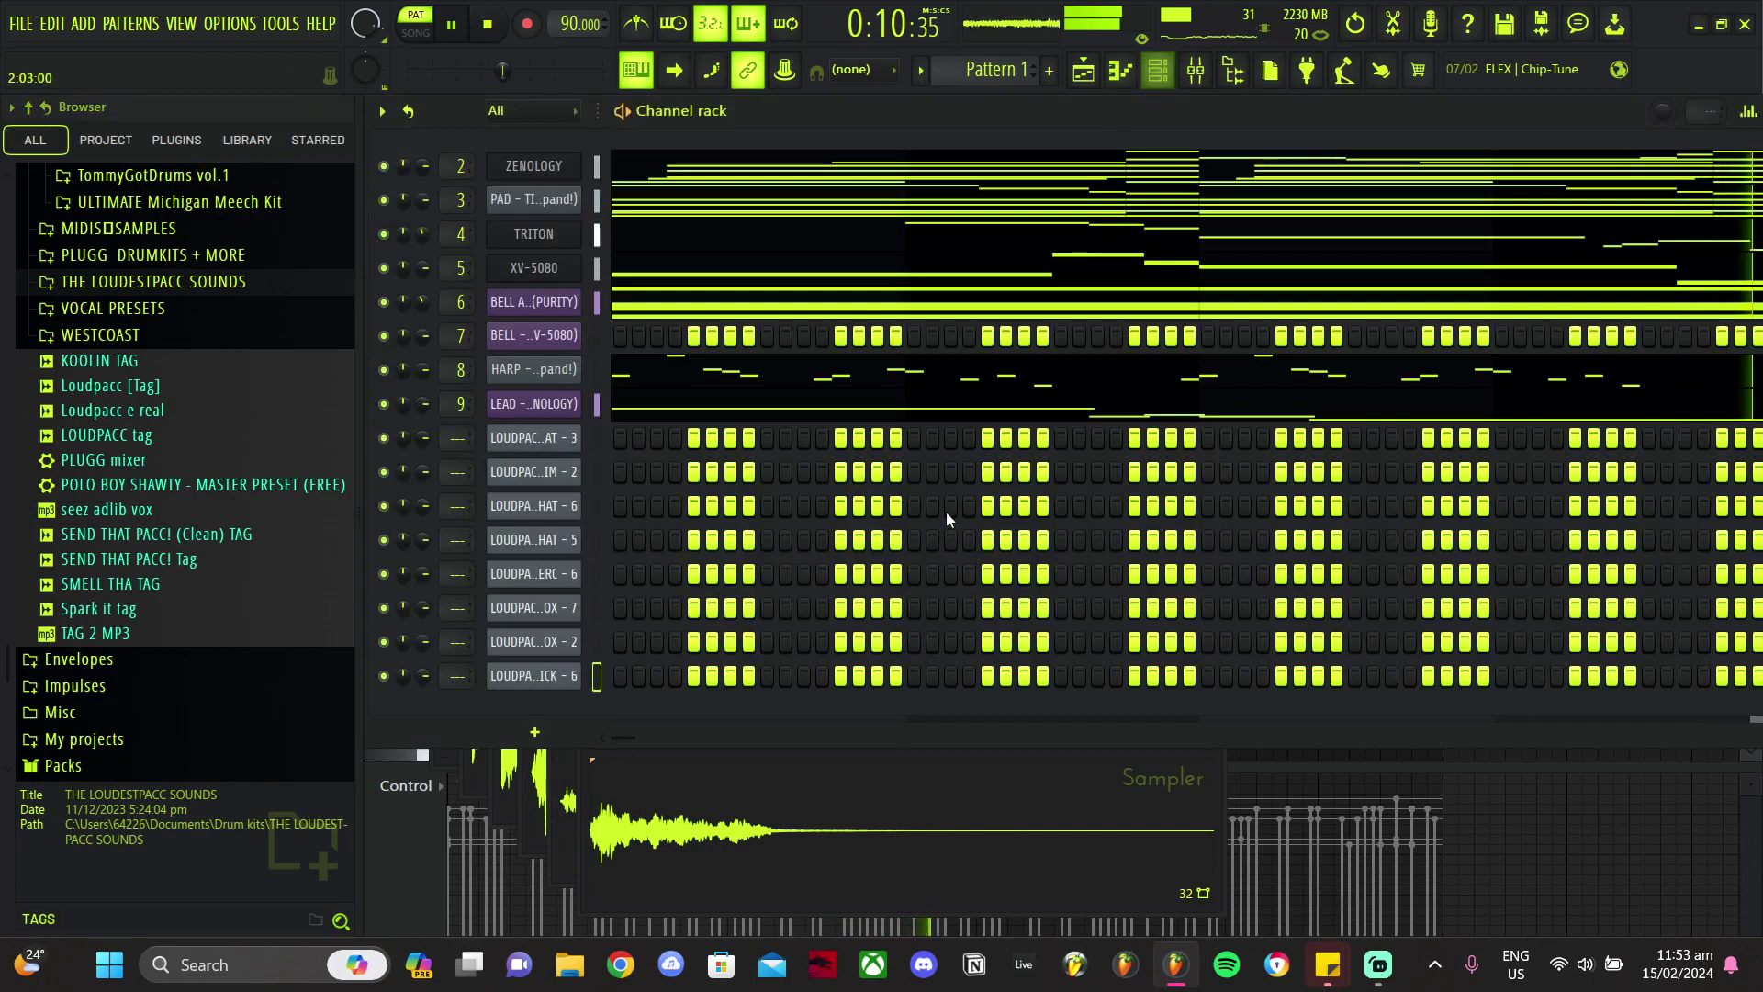
{"action": "left_click", "coordinate": [546, 448]}
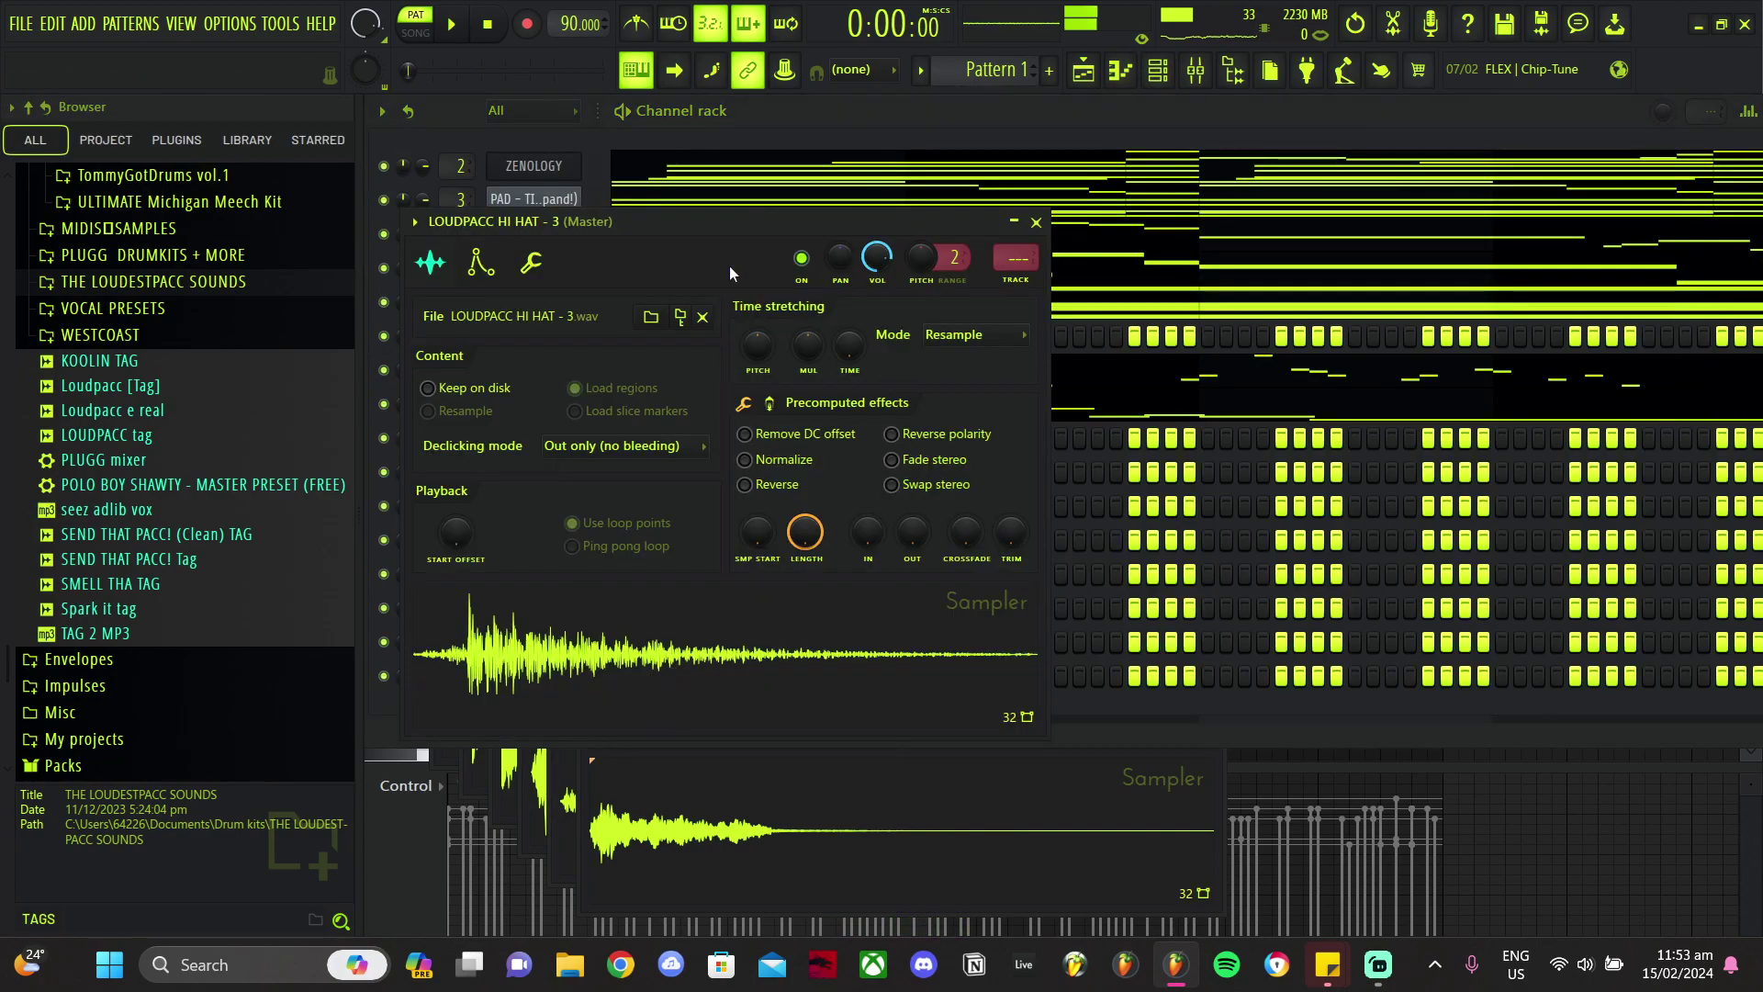
{"action": "left_click", "coordinate": [788, 112]}
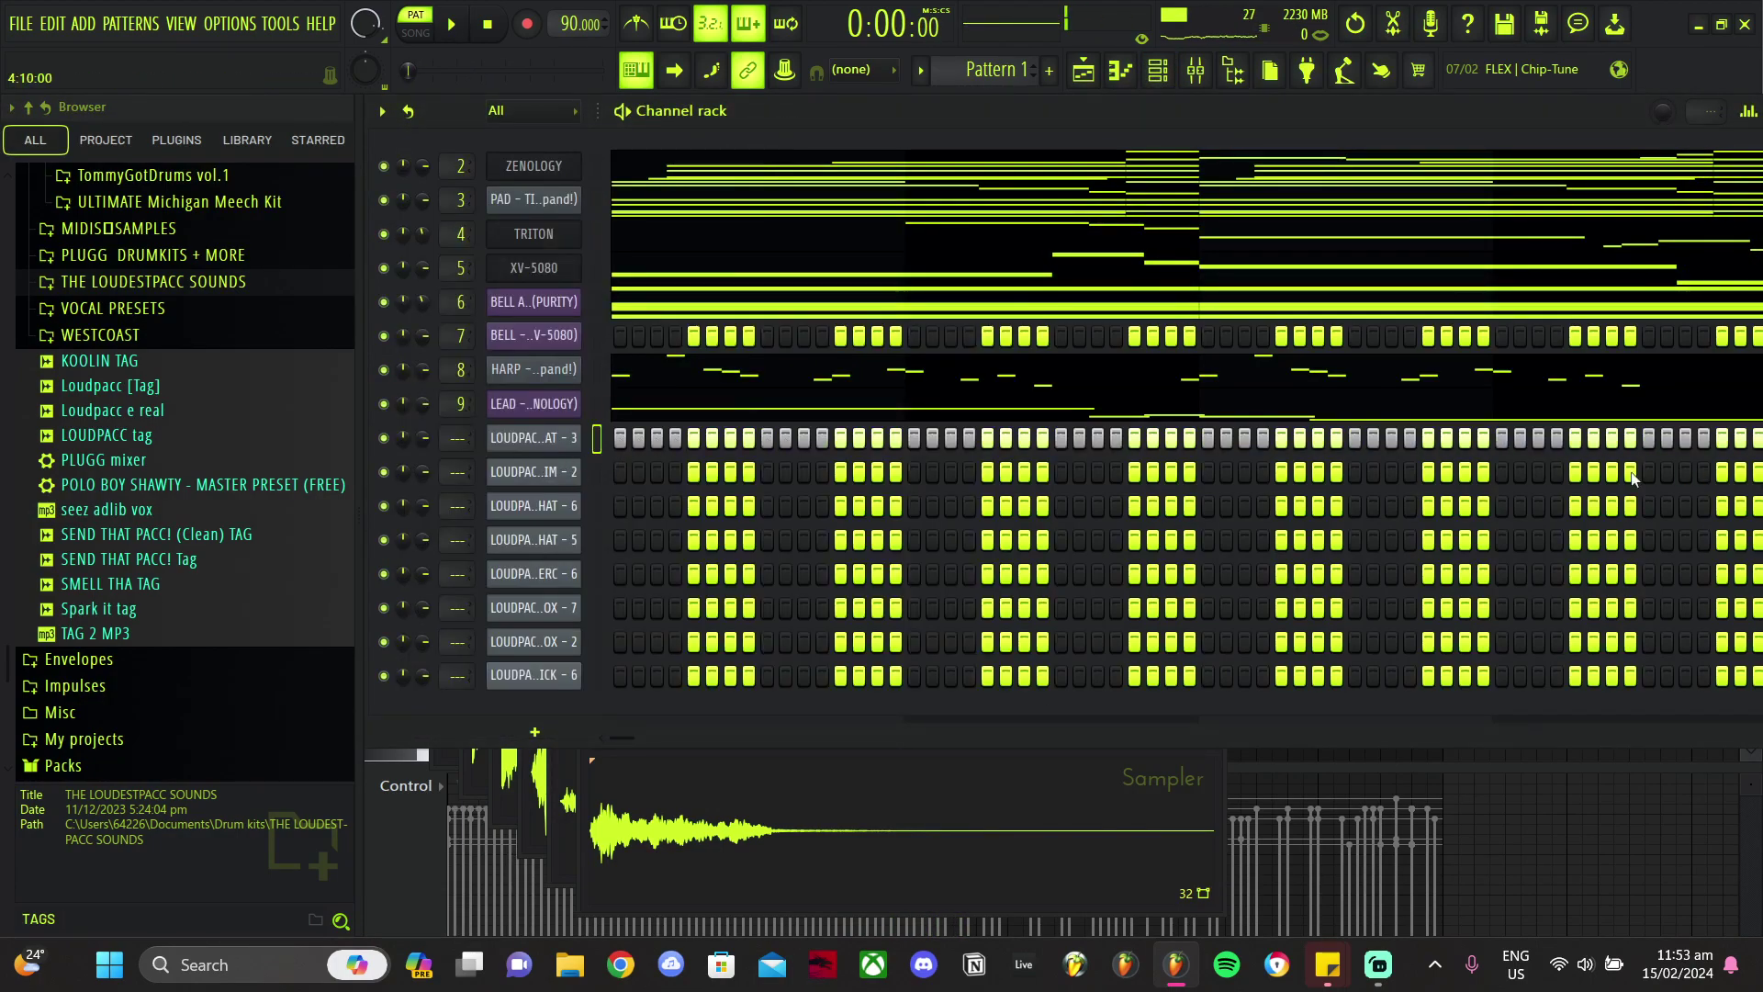
{"action": "right_click", "coordinate": [551, 446]}
{"action": "left_click", "coordinate": [620, 436]}
{"action": "key", "text": "space"}
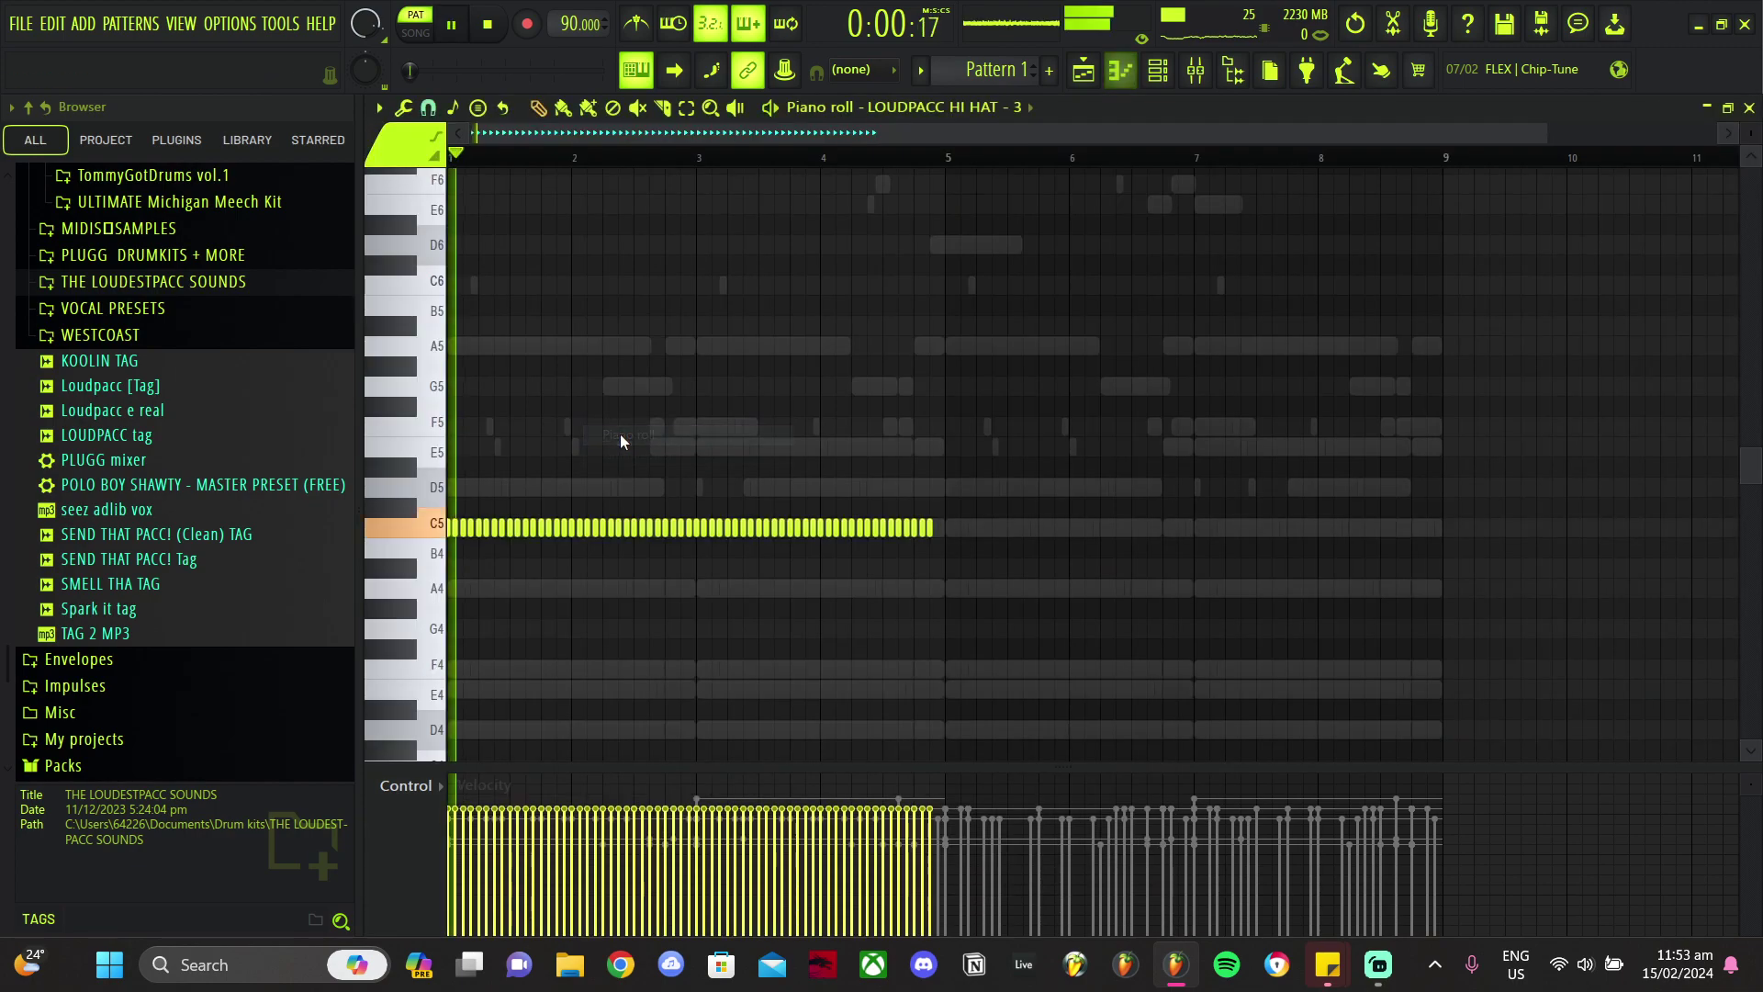
Step: Repeat the hi-hat notes up to bar 9 and try the project tempo at 95 BPM
{"action": "left_click_drag", "start_coordinate": [1229, 439], "coordinate": [713, 587]}
{"action": "key", "text": "ctrl+b"}
{"action": "key", "text": "ctrl+b"}
{"action": "key", "text": "ctrl+d"}
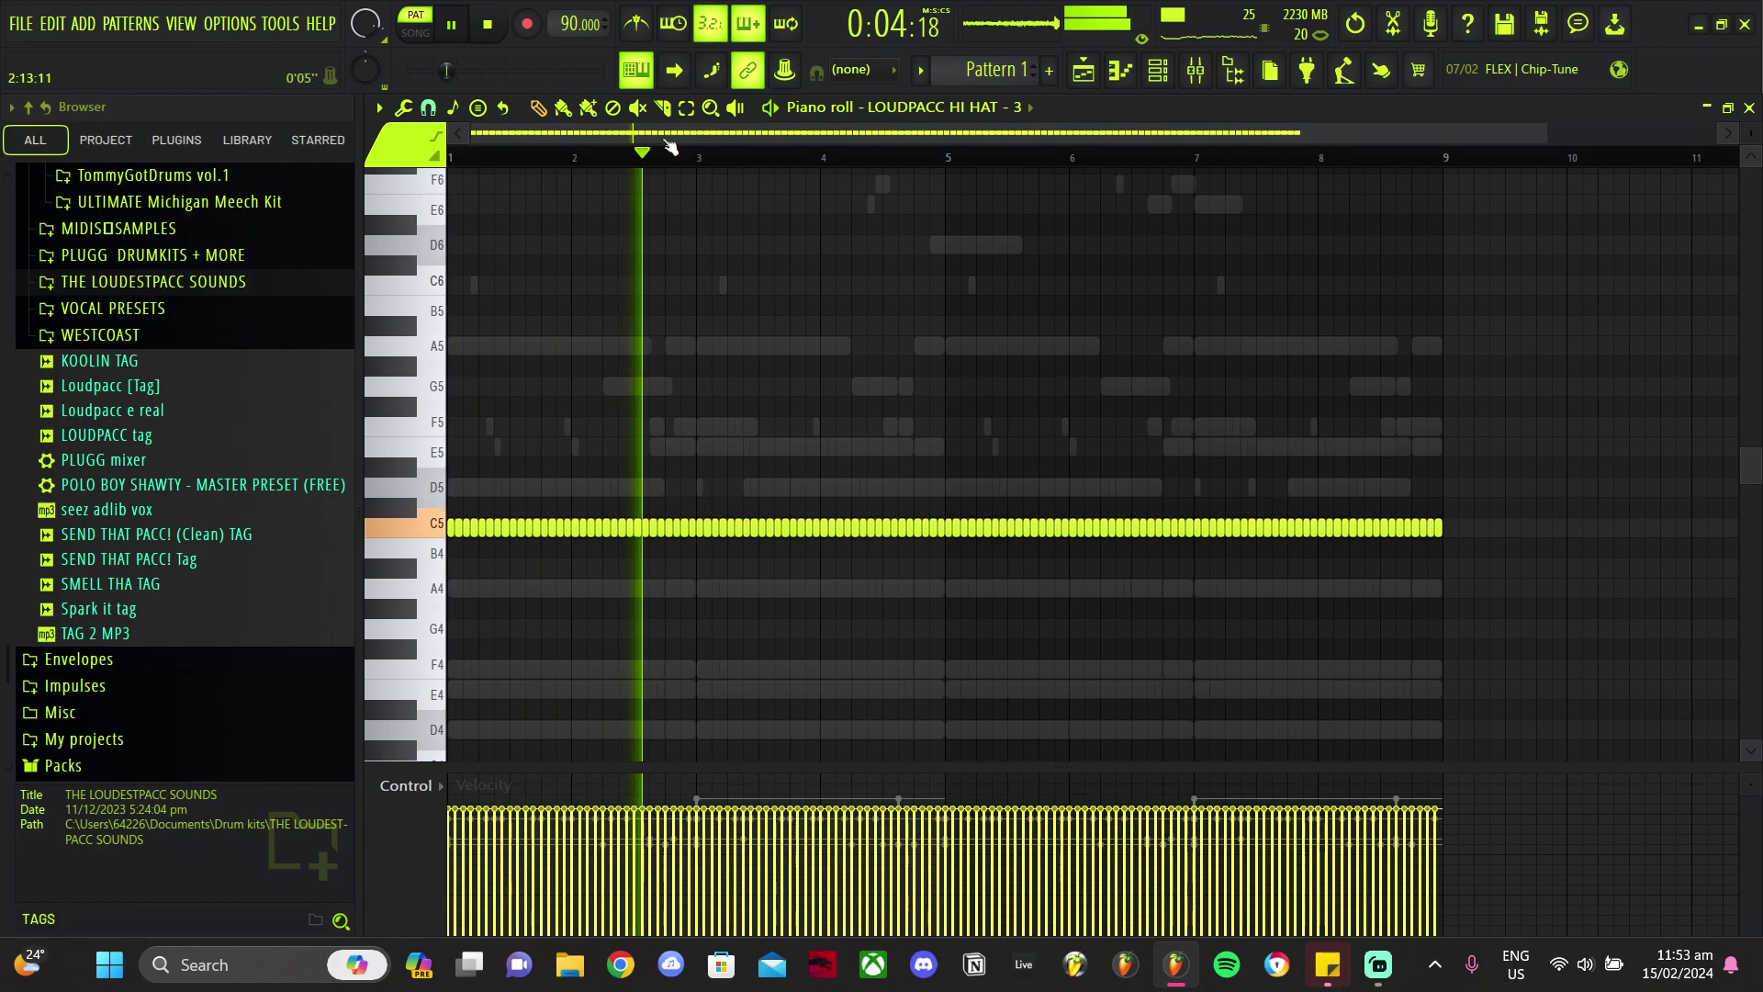
{"action": "scroll", "coordinate": [585, 25], "scroll_direction": "up", "scroll_amount": 5}
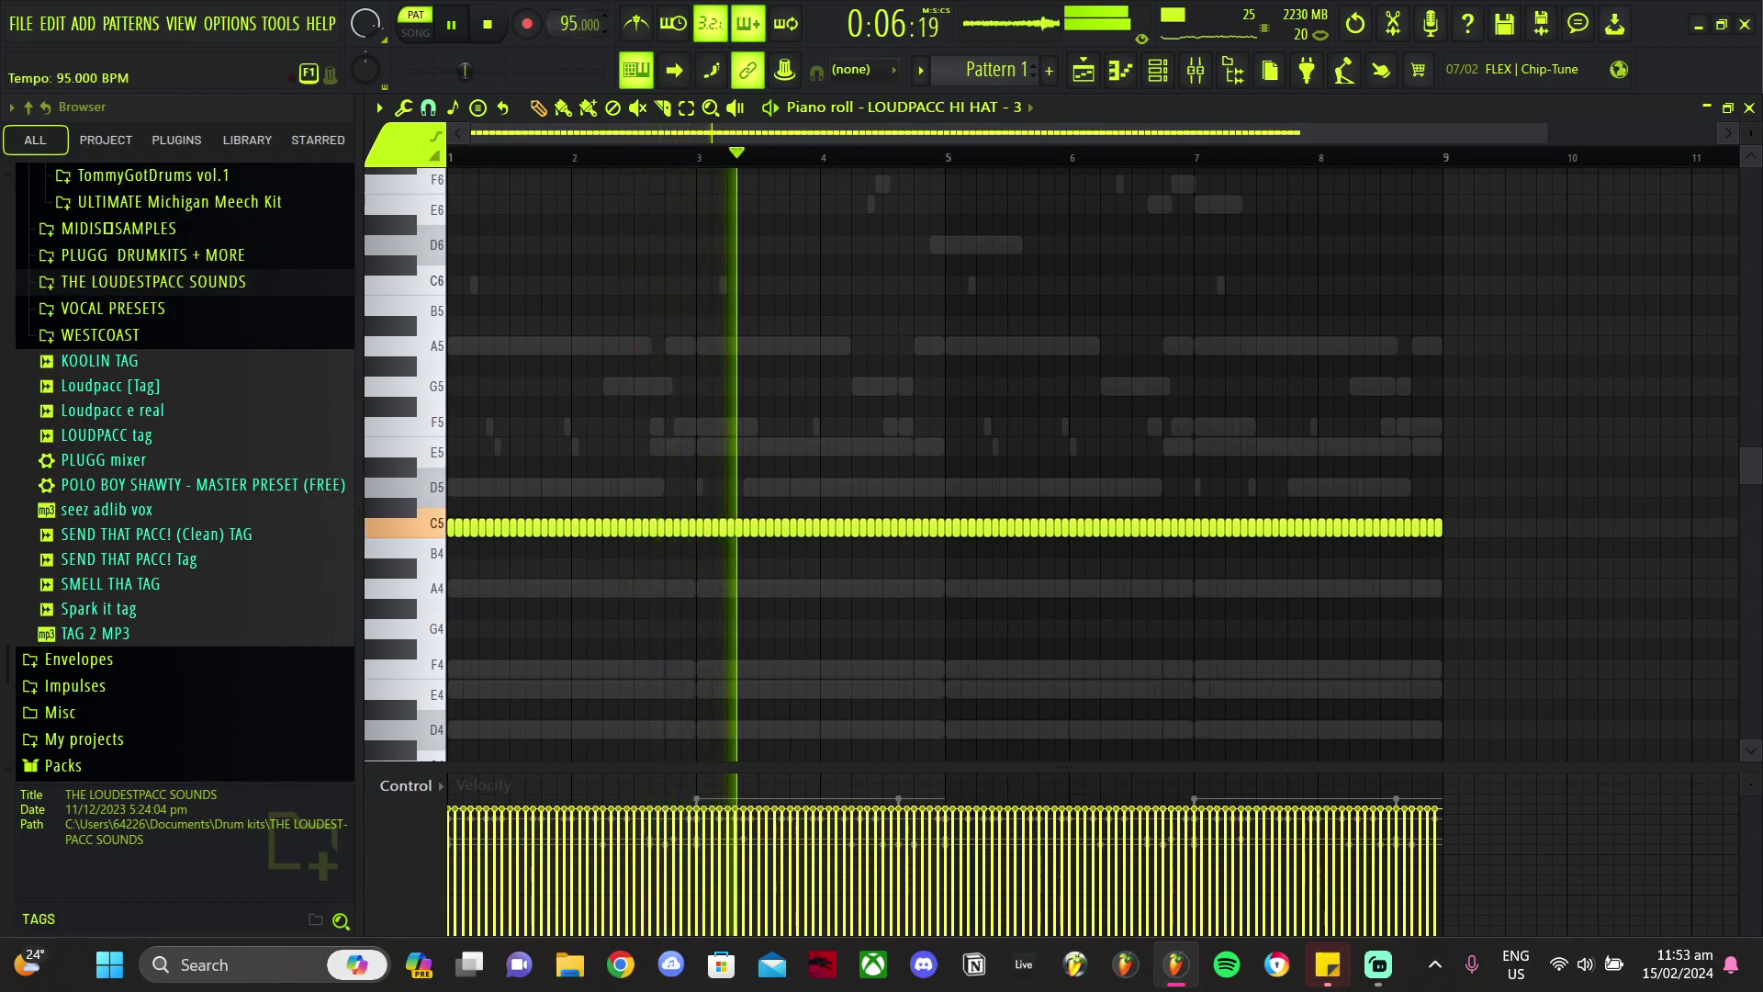
Step: Place rim hits on the LOUDPACC RIM - 2 channel's steps in the channel rack
{"action": "key", "text": "F6"}
{"action": "left_click", "coordinate": [695, 474]}
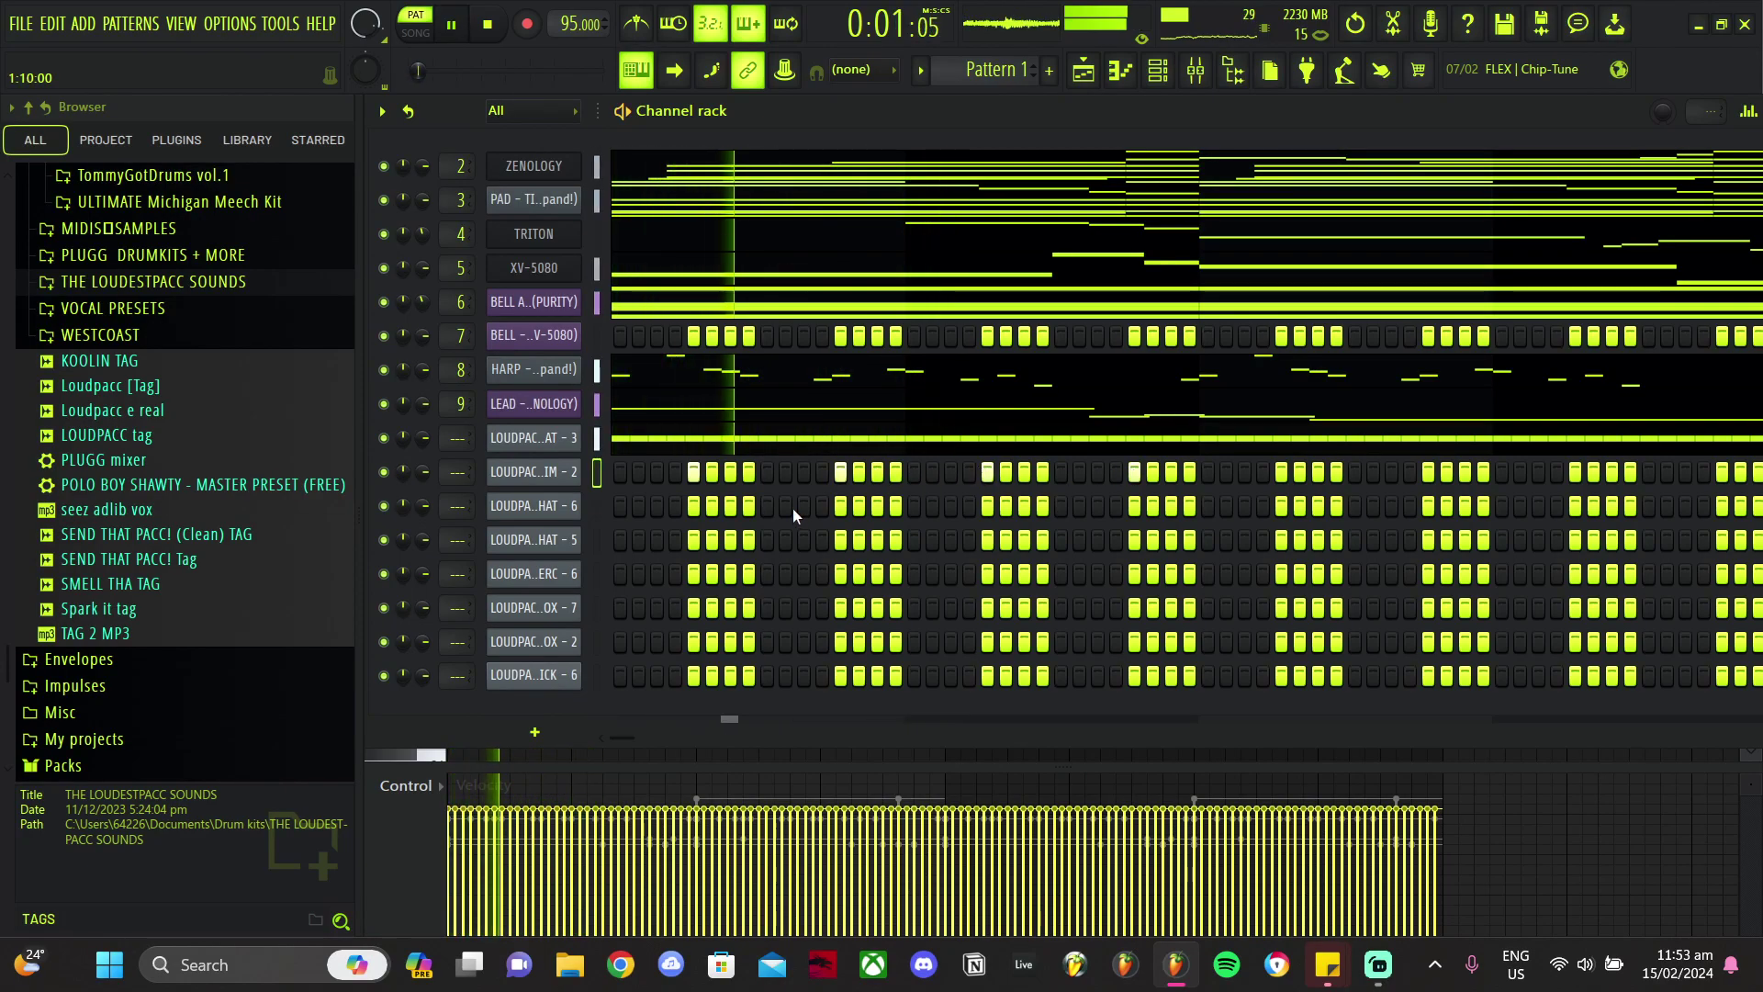
{"action": "left_click", "coordinate": [823, 472]}
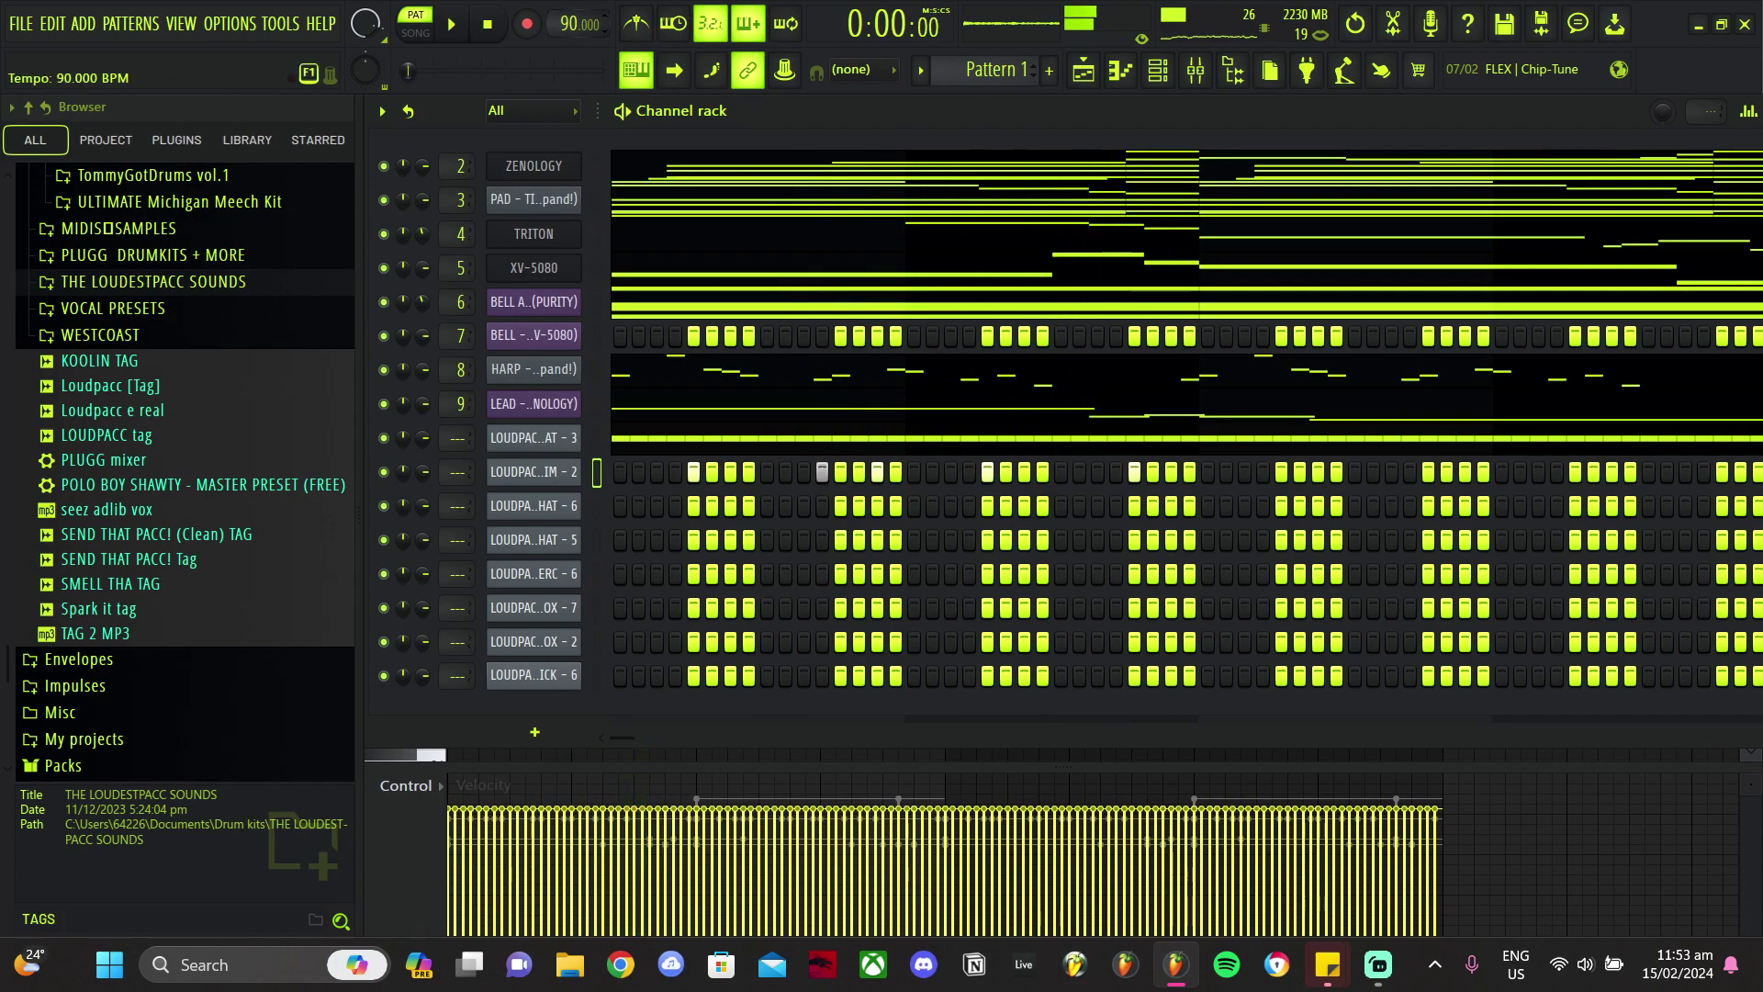
{"action": "left_click", "coordinate": [1377, 965]}
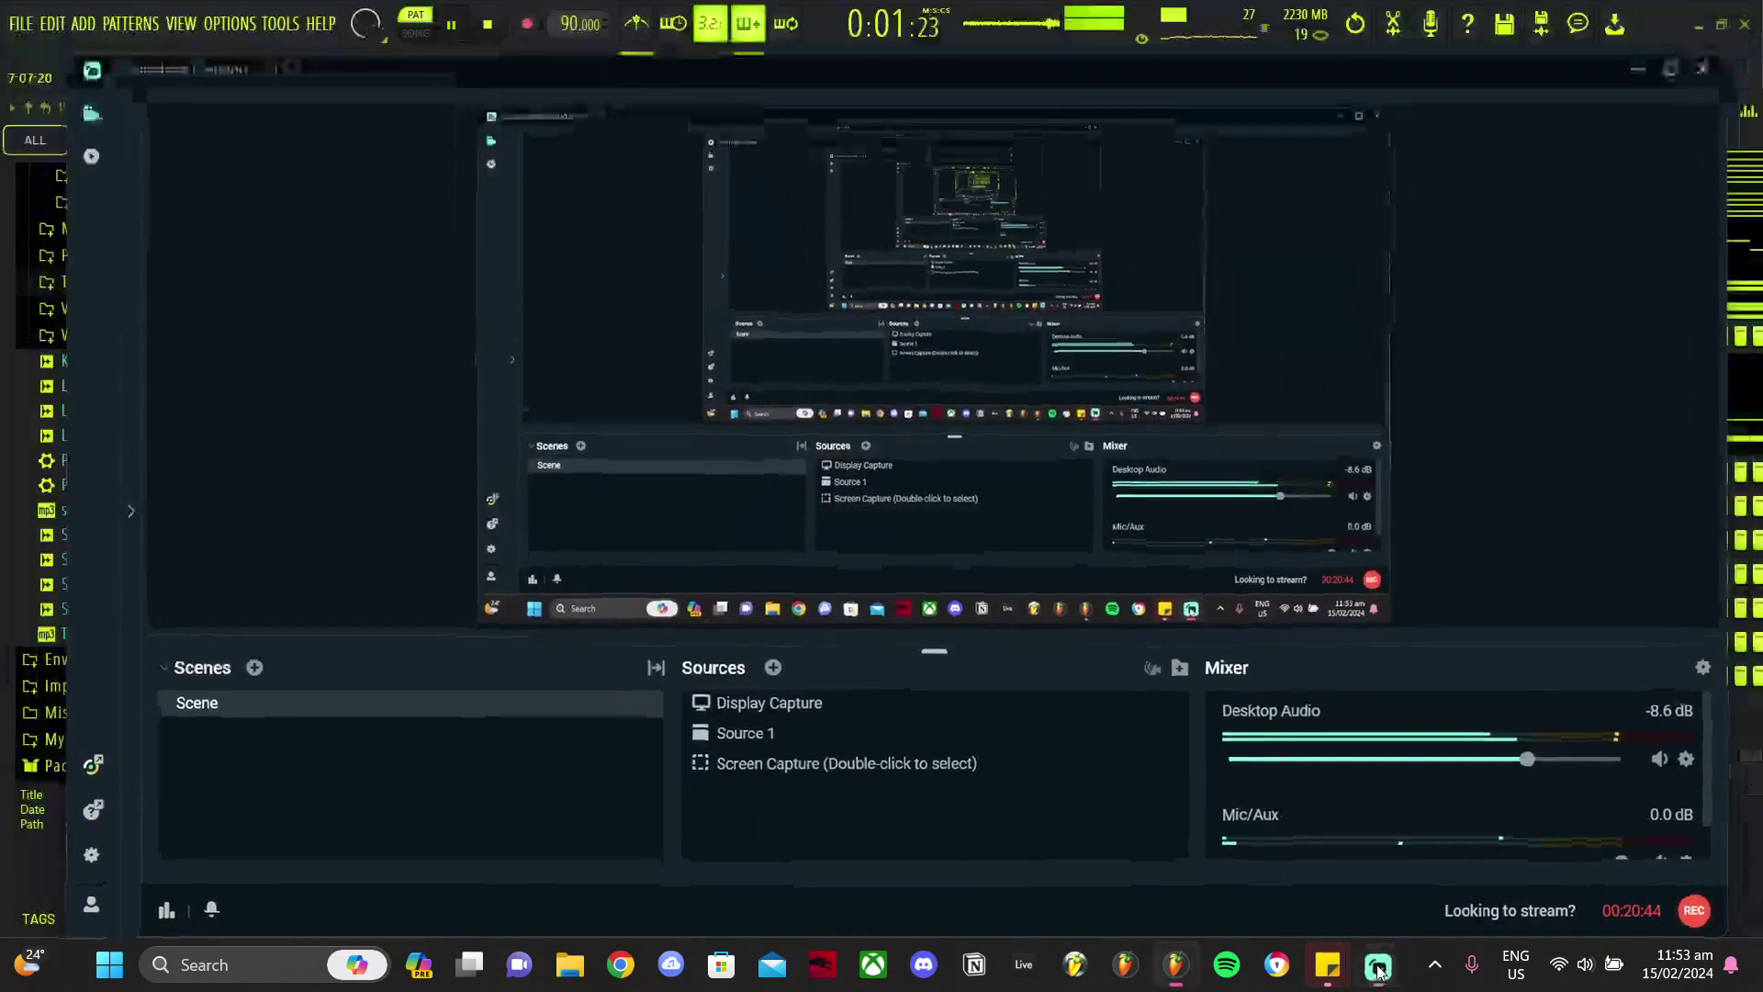
{"action": "left_click", "coordinate": [1377, 966]}
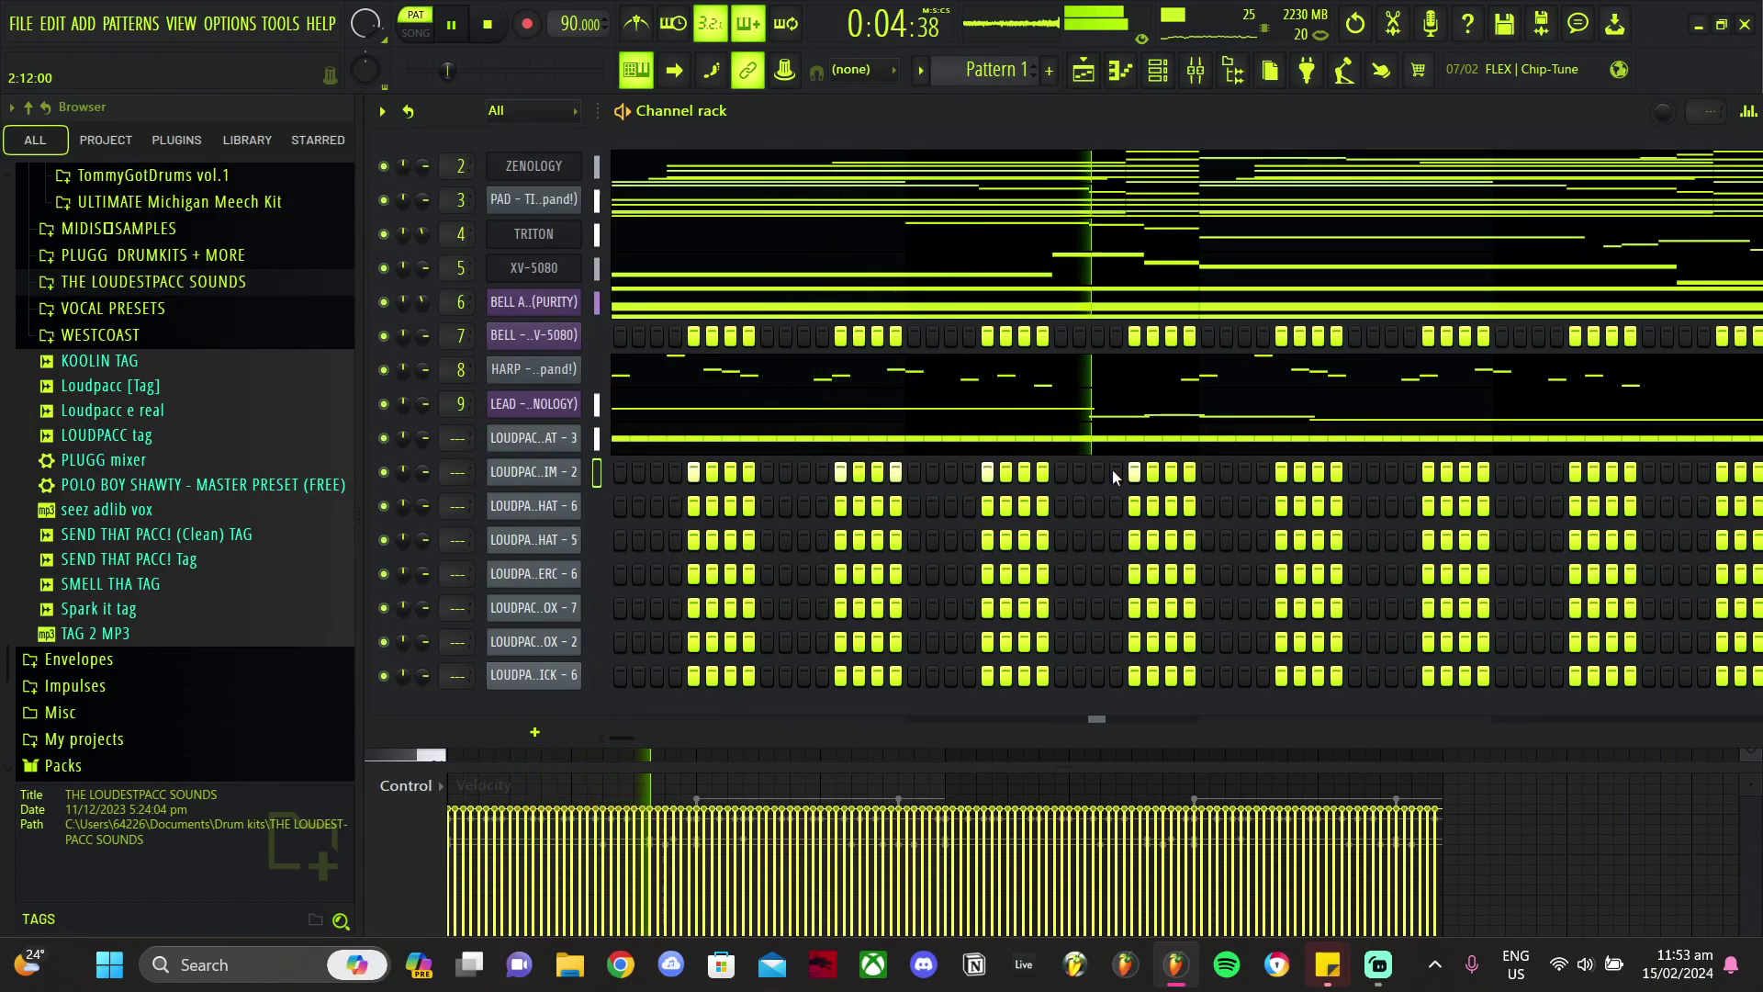
Step: Send the LOUDPACC RIM - 2 hits to the piano roll and repeat the two-bar rim pattern up to bar 9
{"action": "right_click", "coordinate": [598, 484]}
{"action": "left_click", "coordinate": [632, 474]}
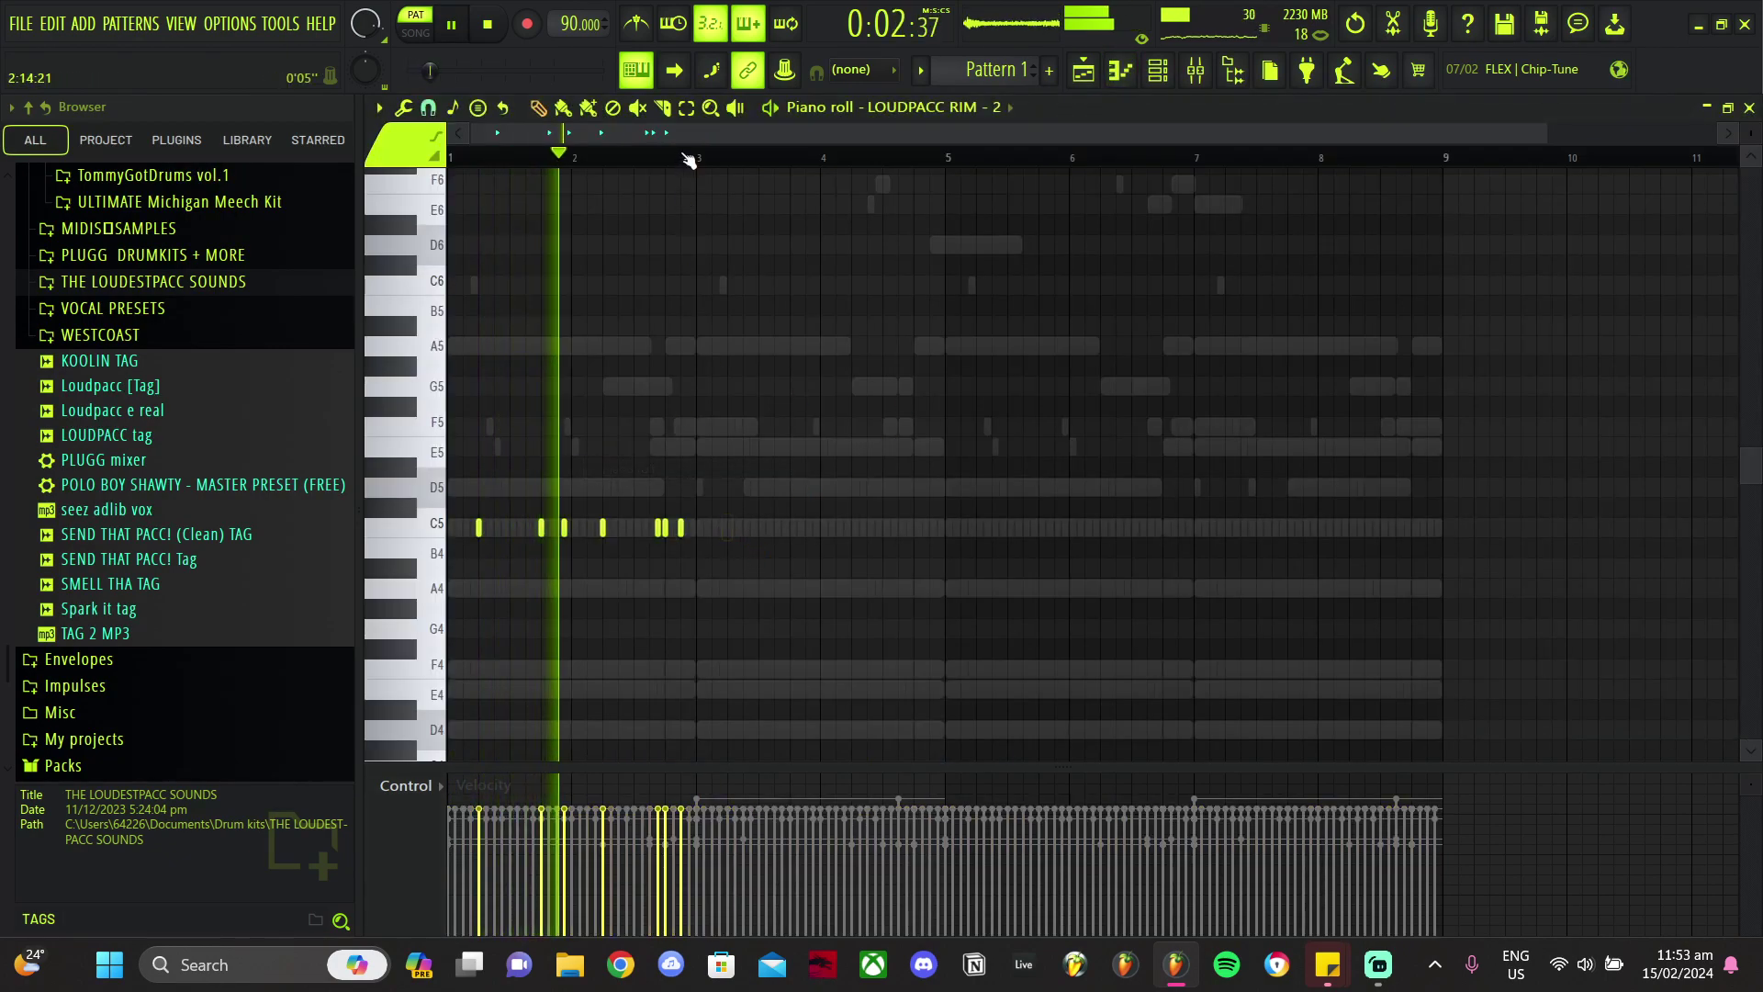
{"action": "left_click_drag", "start_coordinate": [700, 159], "coordinate": [452, 160]}
{"action": "key", "text": "ctrl+b"}
{"action": "key", "text": "ctrl+b"}
{"action": "key", "text": "ctrl+b"}
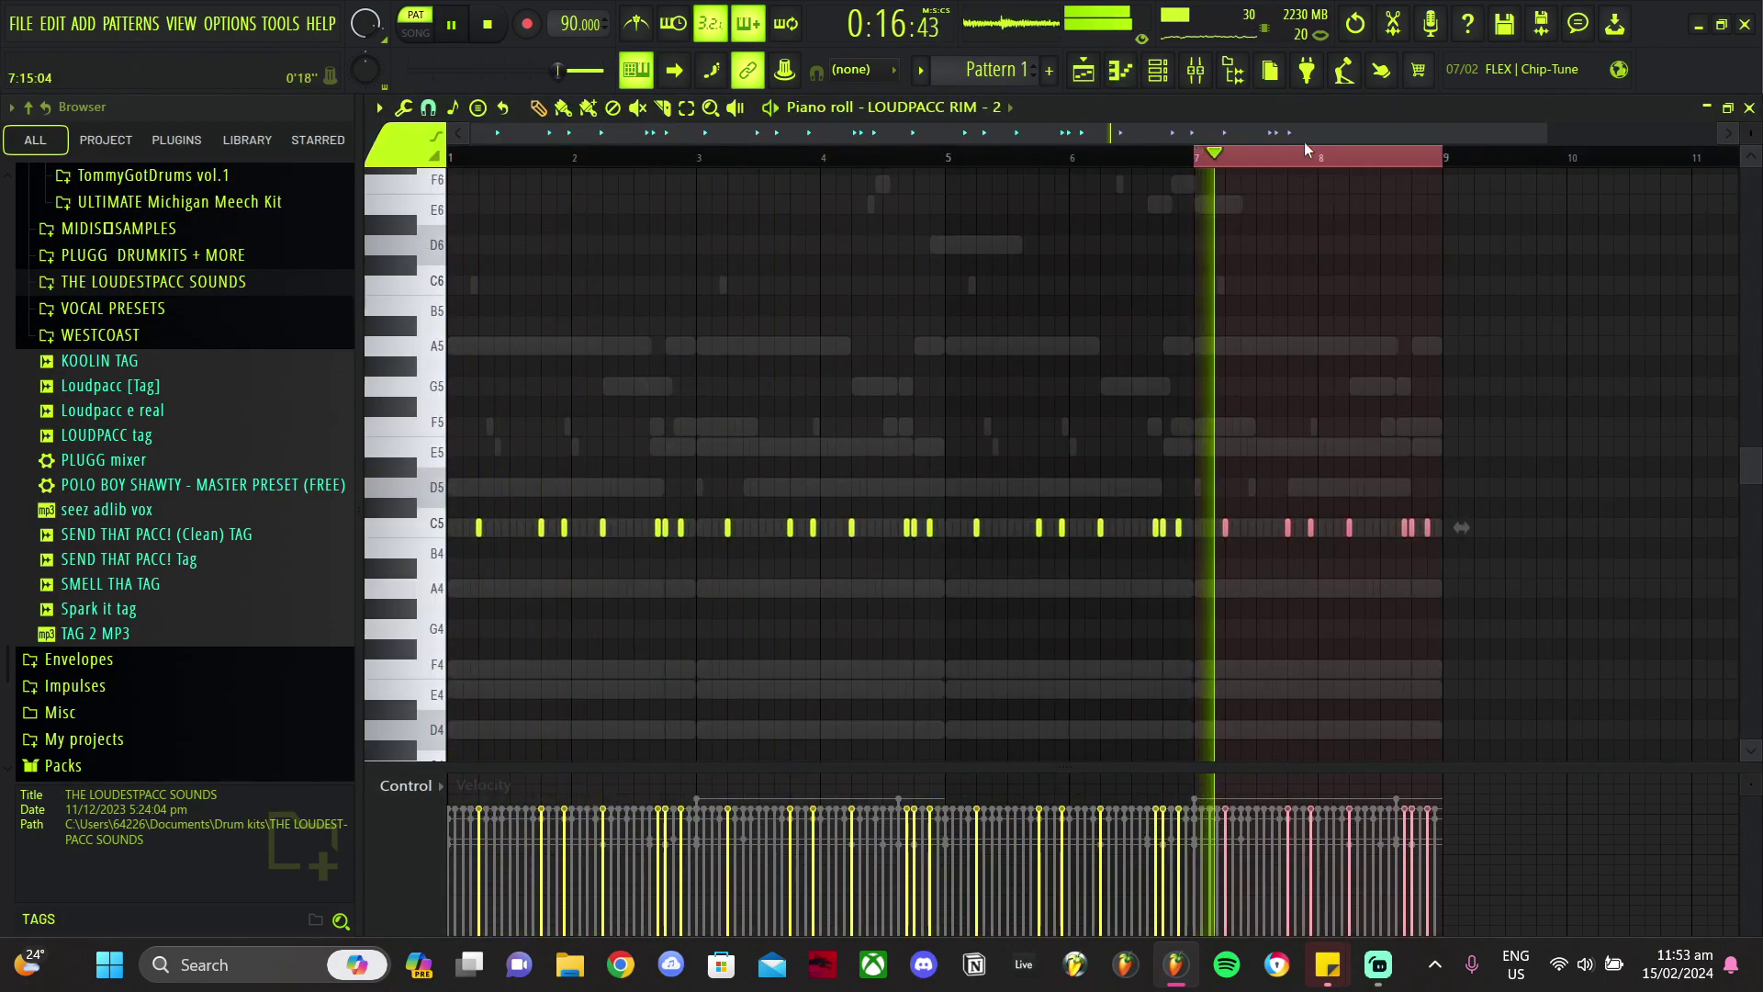
{"action": "right_click", "coordinate": [1305, 142]}
{"action": "right_click", "coordinate": [955, 164]}
Step: Lengthen the rim notes to one step each and set the piano roll snap to 1/4 beat
{"action": "left_click", "coordinate": [439, 110]}
{"action": "left_click", "coordinate": [452, 251]}
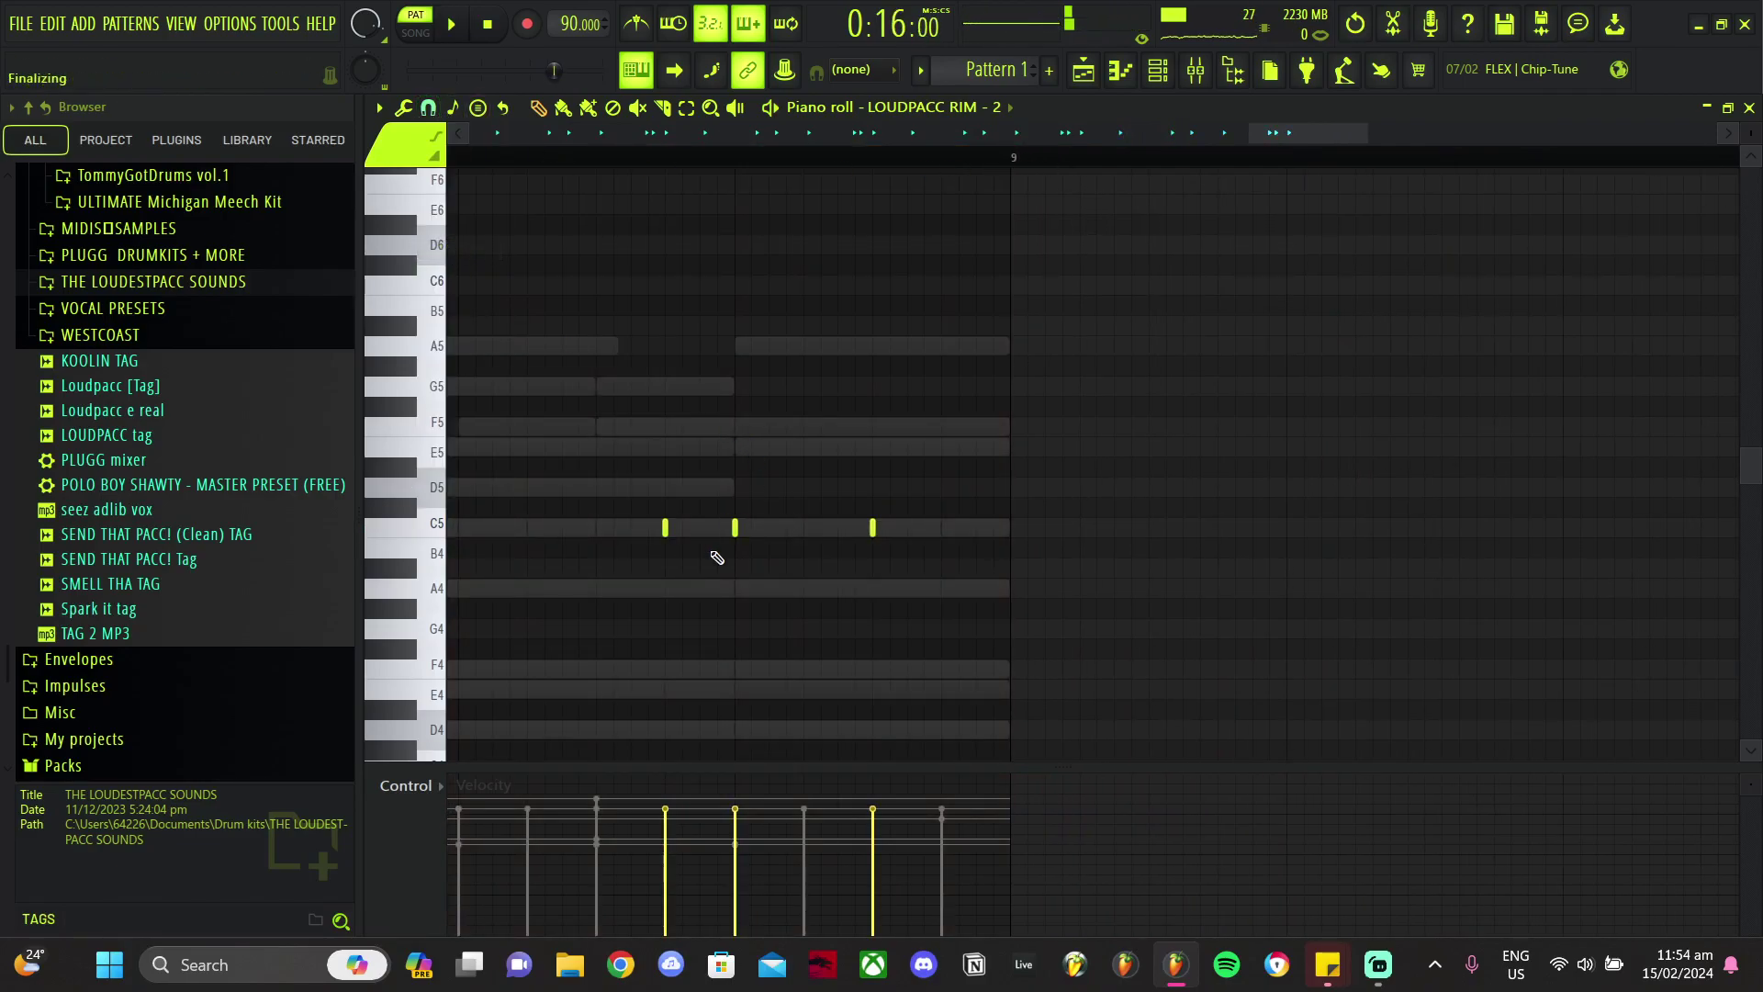
{"action": "left_click", "coordinate": [429, 110]}
{"action": "left_click", "coordinate": [455, 249]}
{"action": "left_click", "coordinate": [429, 108]}
{"action": "left_click", "coordinate": [460, 352]}
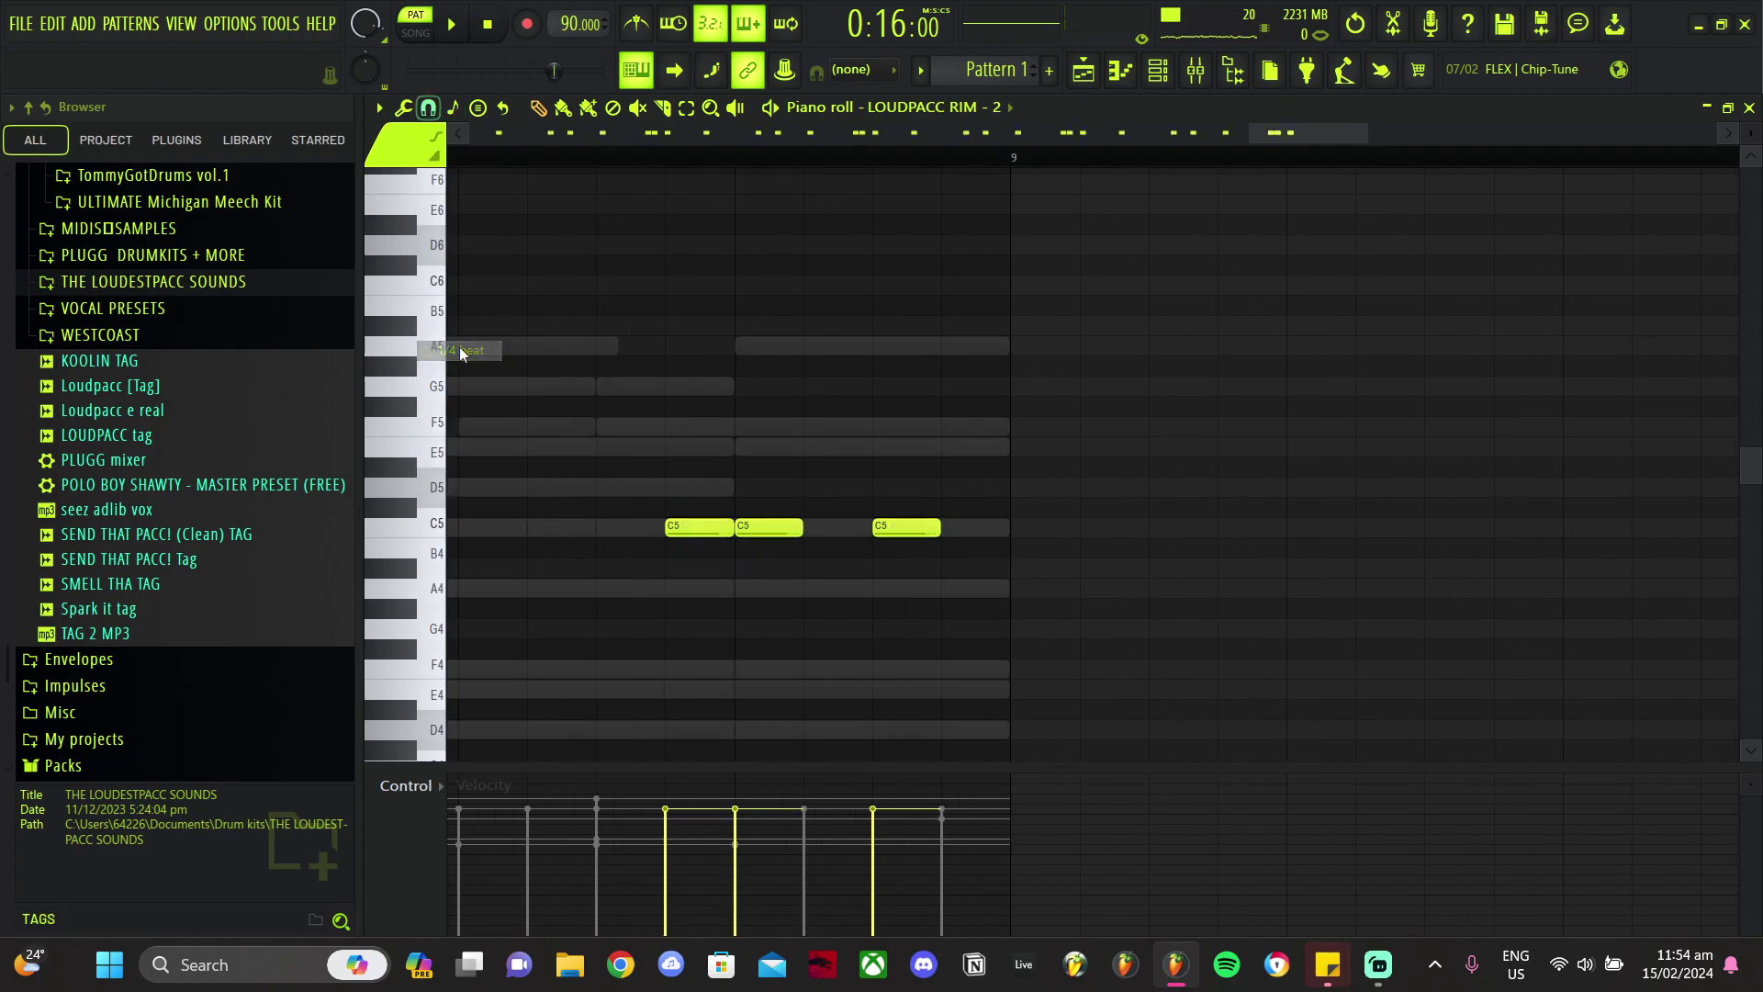
Step: Set the snap to 1/4 step and add short half-step C5 rim notes near the end of bar 8
{"action": "left_click", "coordinate": [427, 108]}
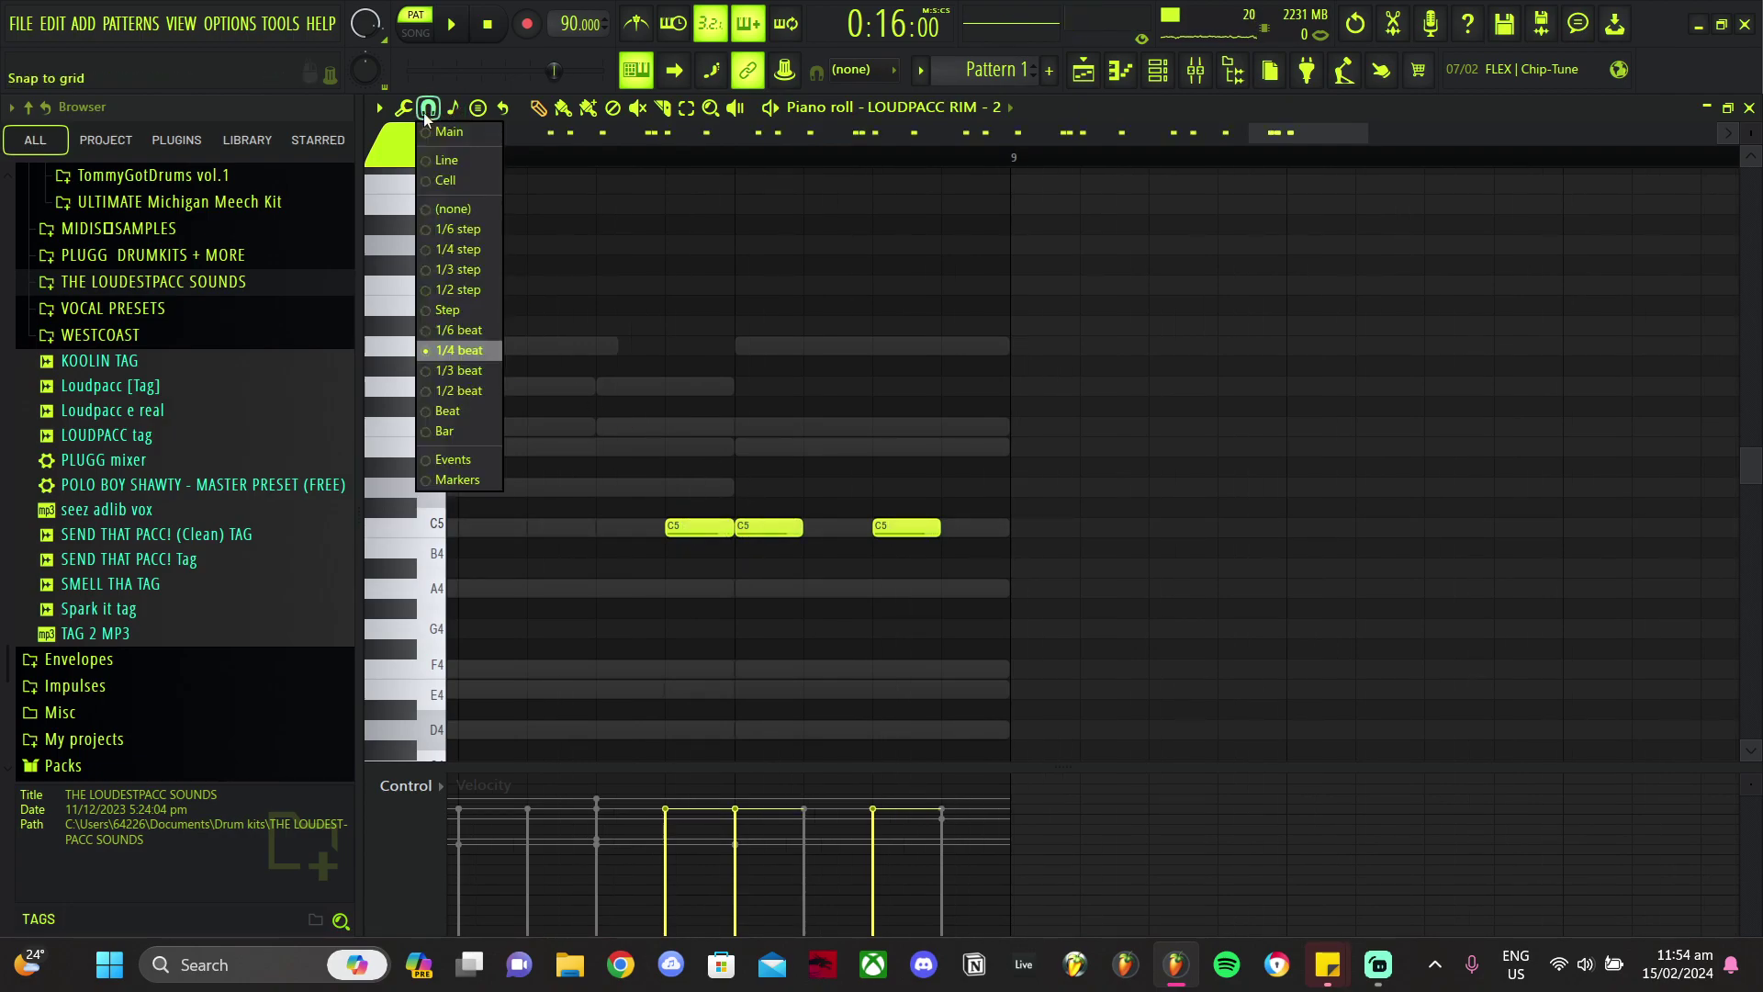
{"action": "left_click", "coordinate": [454, 252]}
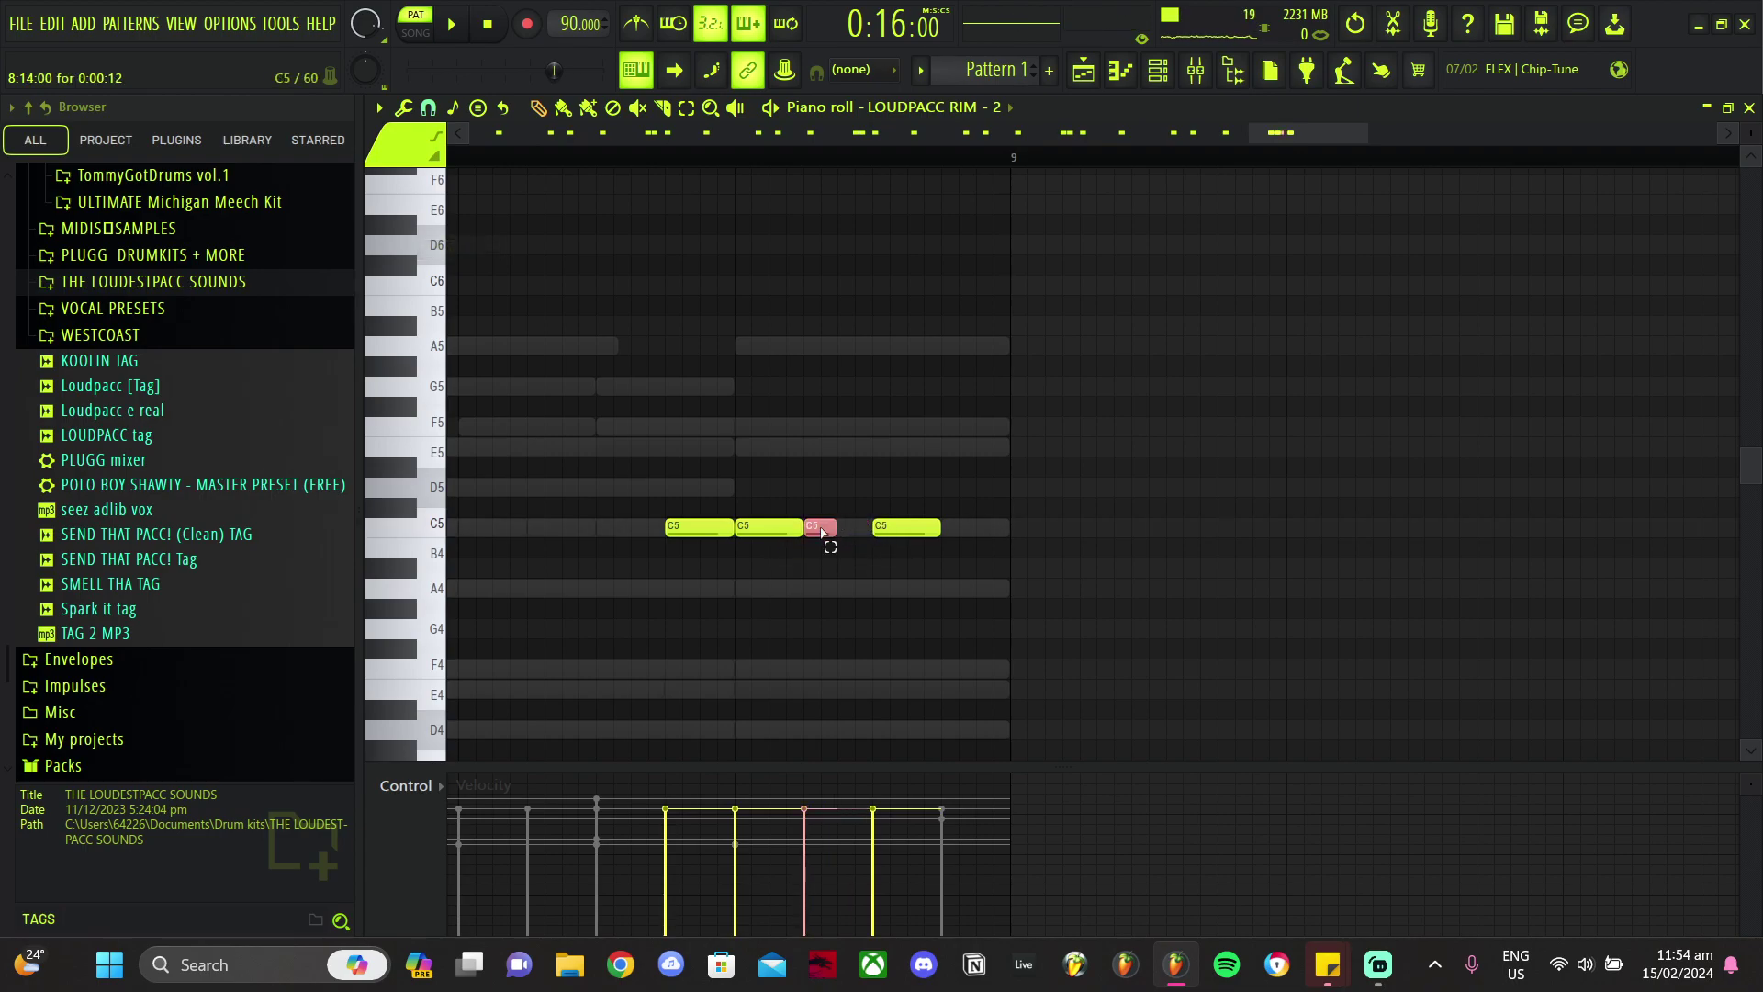
{"action": "key", "text": "space"}
{"action": "scroll", "coordinate": [914, 611], "scroll_direction": "down", "scroll_amount": 3}
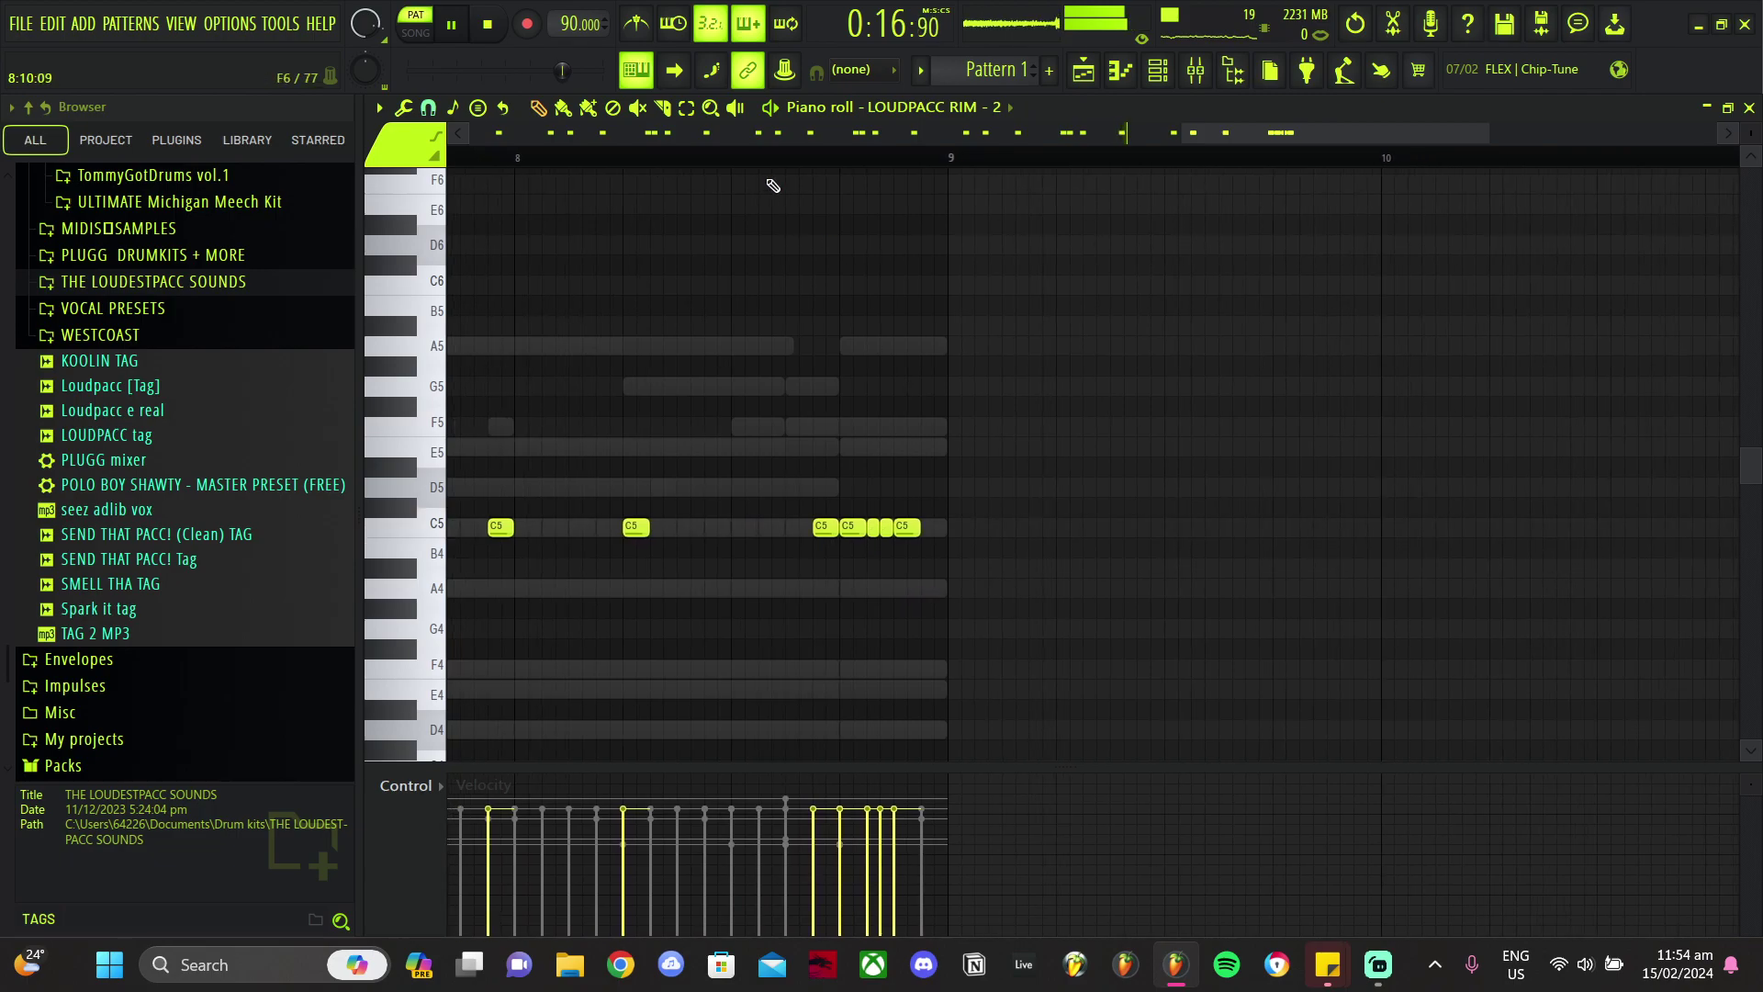
{"action": "scroll", "coordinate": [923, 588], "scroll_direction": "up", "scroll_amount": 3}
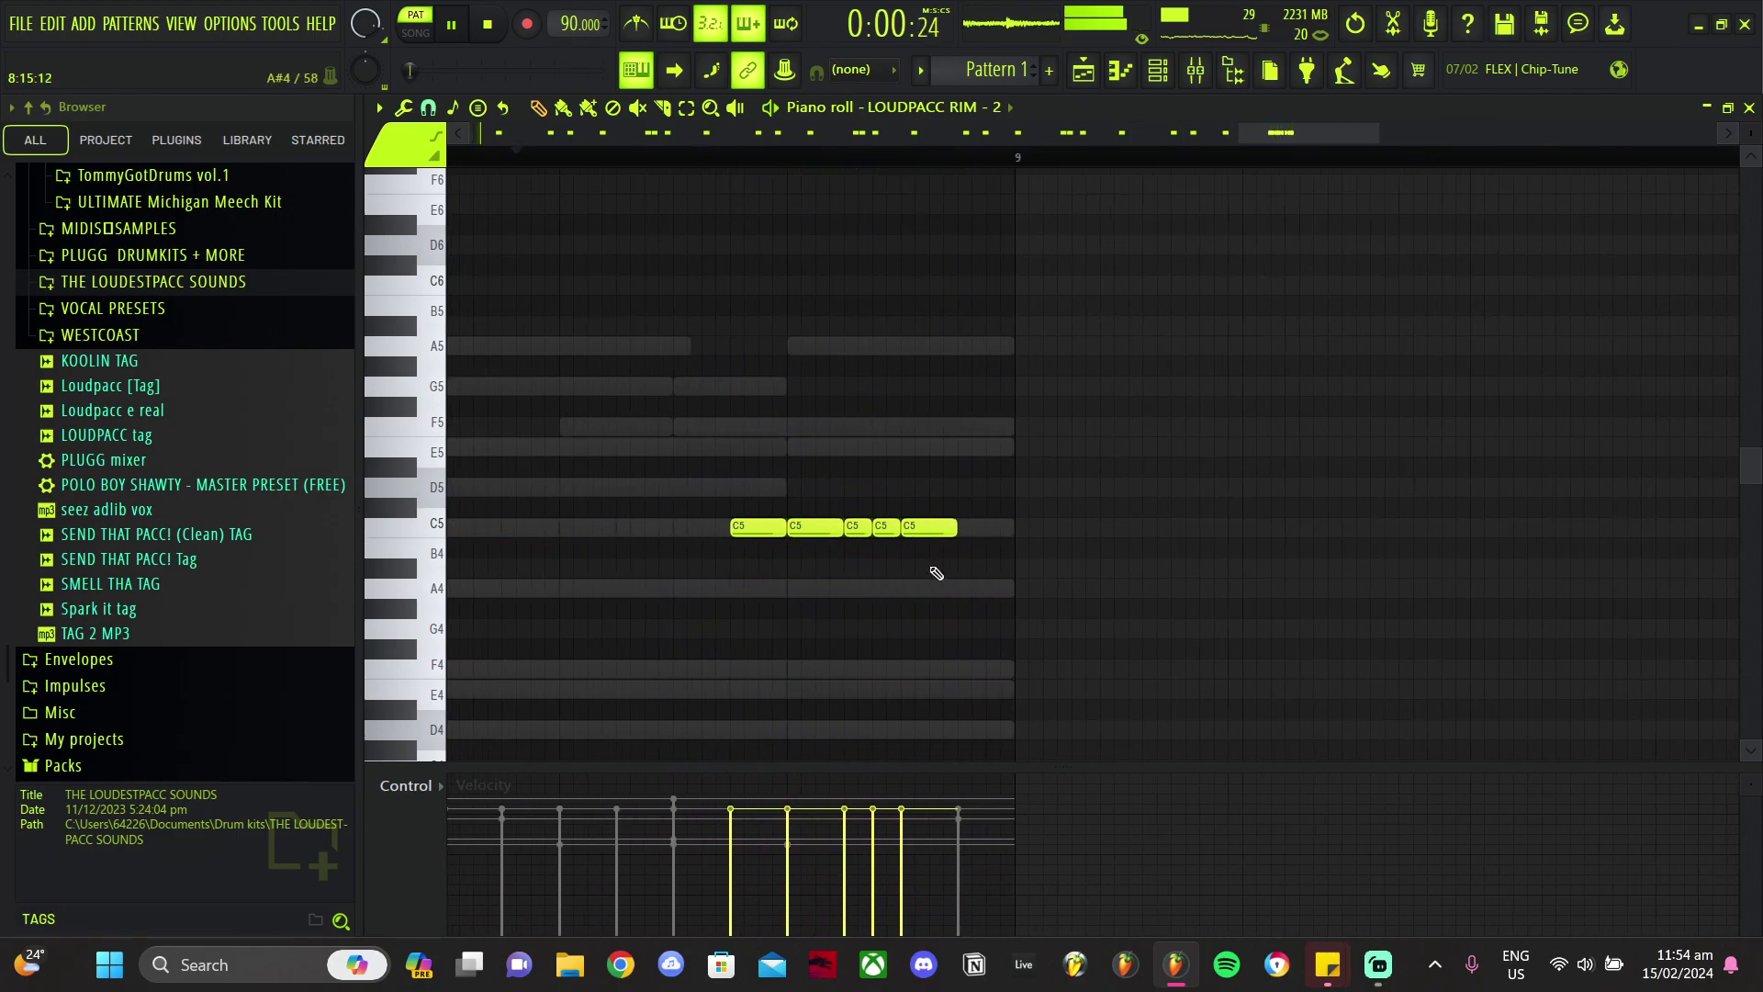
{"action": "left_click", "coordinate": [970, 528]}
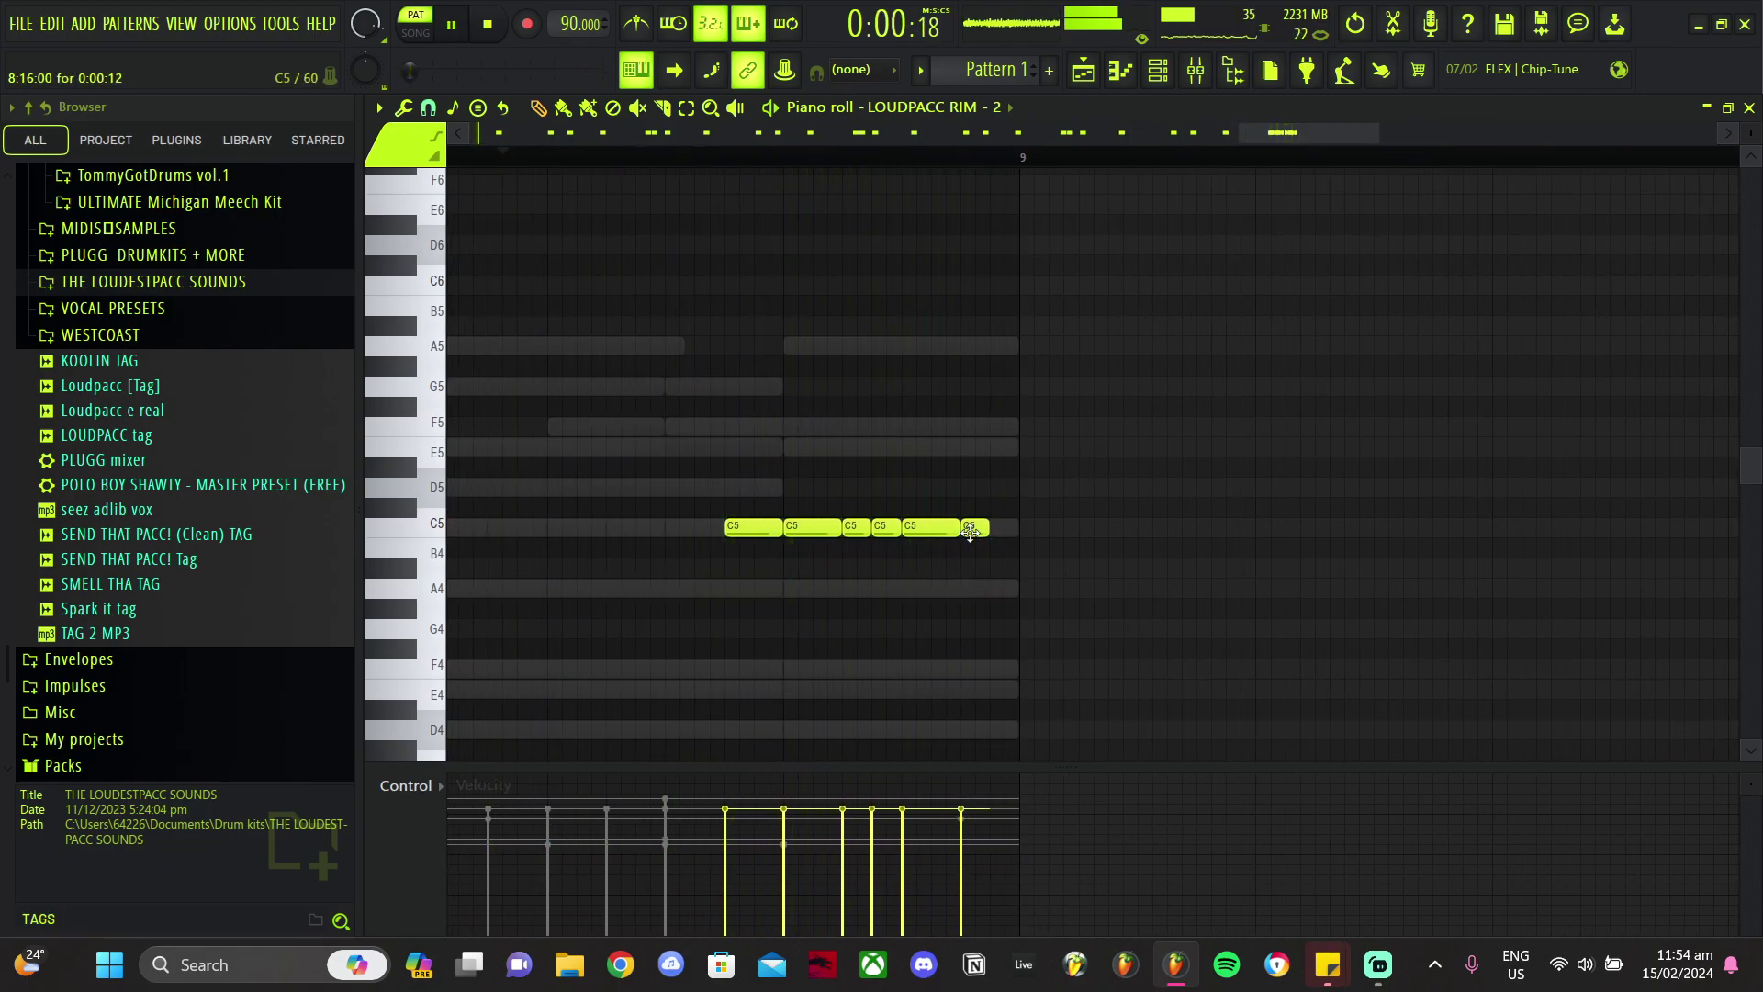
Step: Shift the last three short rim notes of bar 8 half a step later, and delete them
{"action": "scroll", "coordinate": [675, 358], "scroll_direction": "down", "scroll_amount": 5}
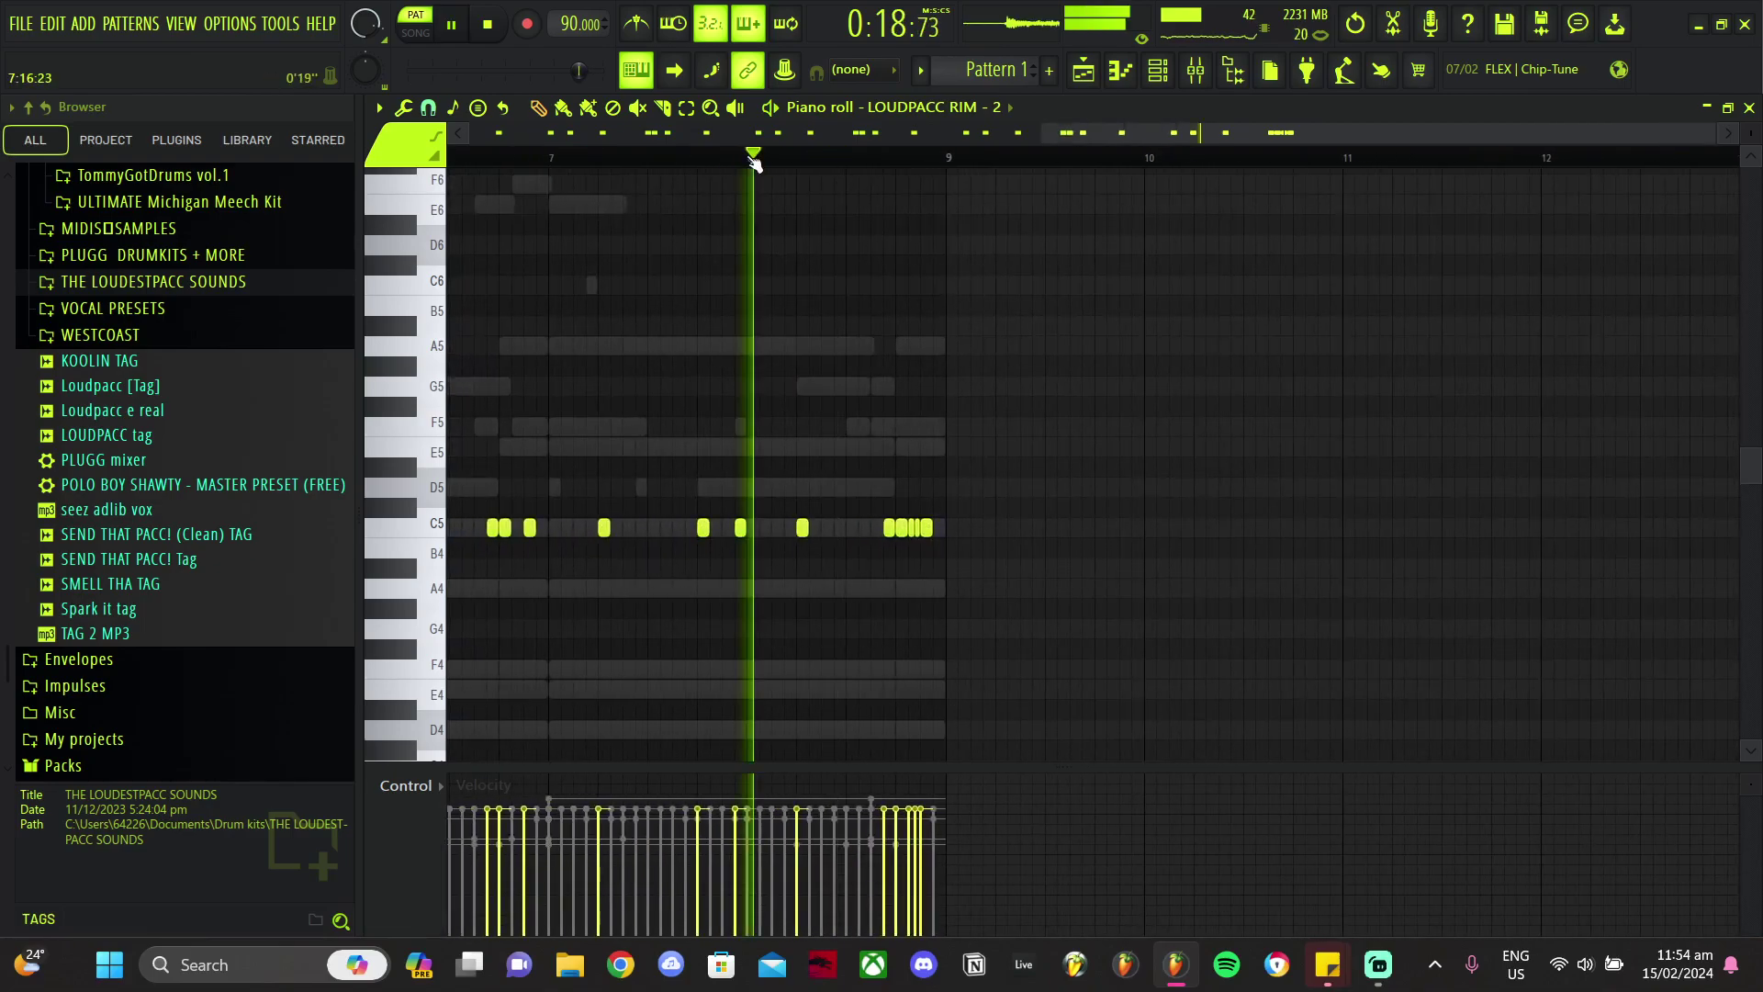
{"action": "scroll", "coordinate": [886, 570], "scroll_direction": "up", "scroll_amount": 3}
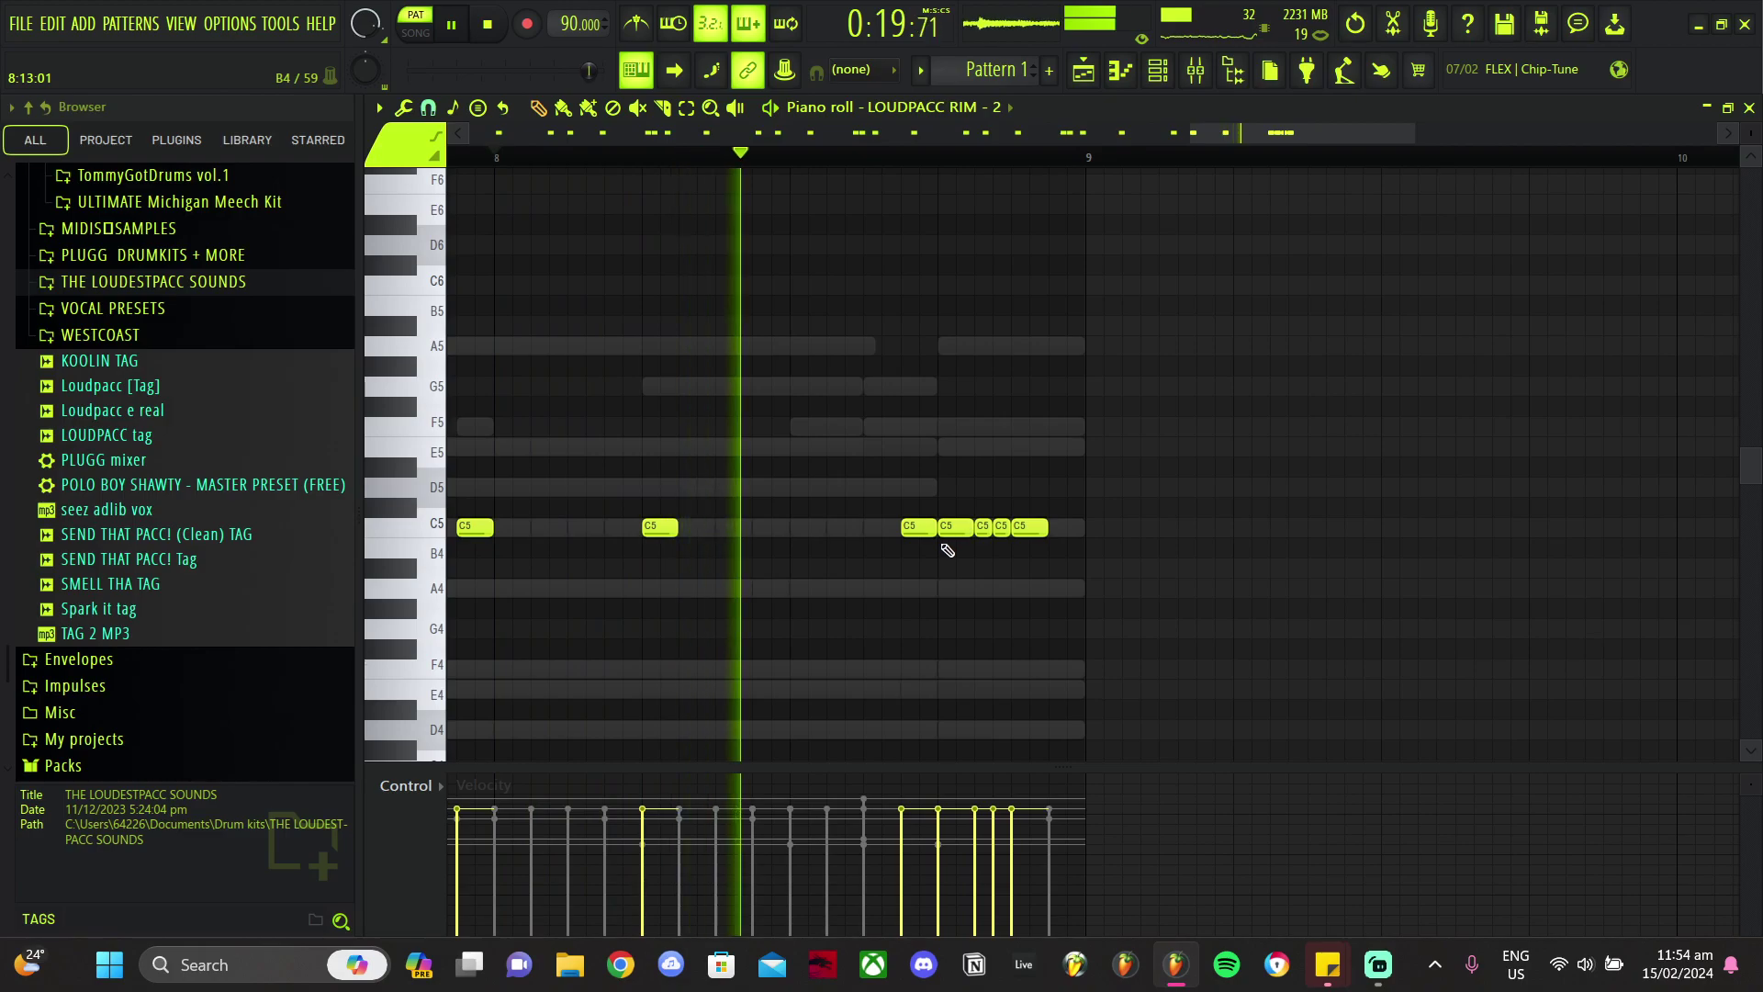
{"action": "mouse_move", "coordinate": [983, 527]}
{"action": "left_mouse_down"}
{"action": "mouse_move", "coordinate": [1058, 537]}
{"action": "mouse_move", "coordinate": [993, 533]}
{"action": "mouse_move", "coordinate": [1010, 533]}
{"action": "left_mouse_up"}
{"action": "scroll", "coordinate": [986, 532], "scroll_direction": "up", "scroll_amount": 3}
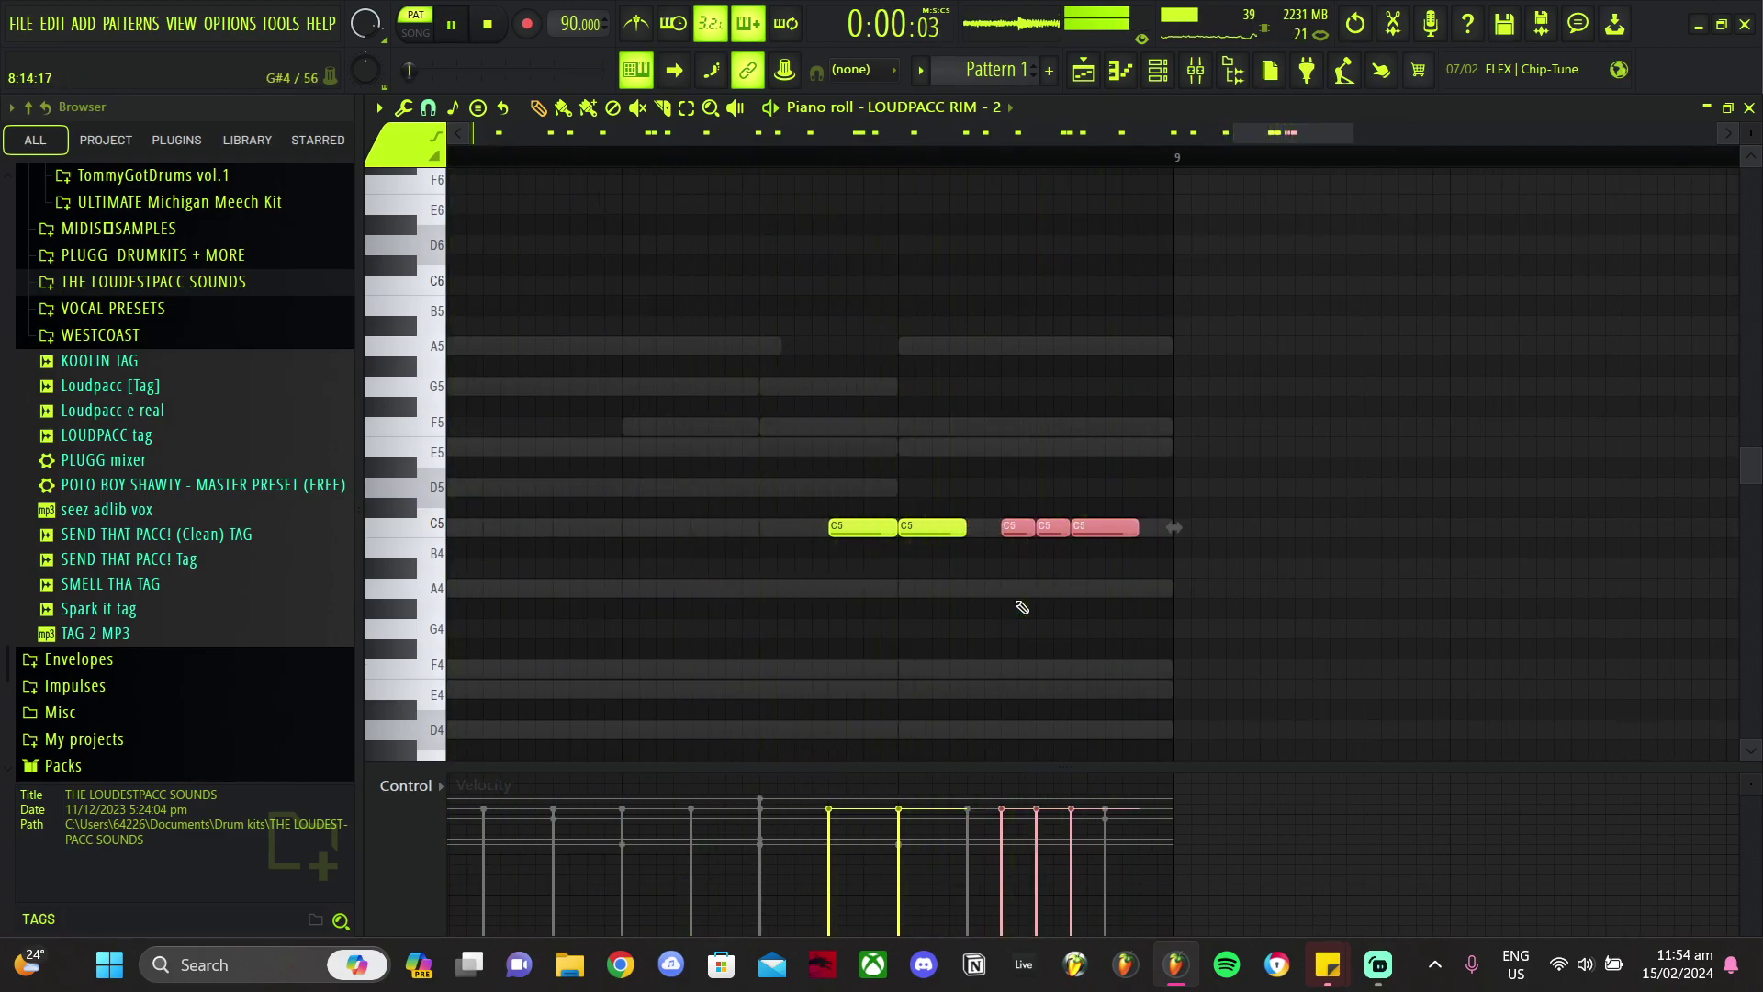
{"action": "scroll", "coordinate": [951, 532], "scroll_direction": "down", "scroll_amount": 2}
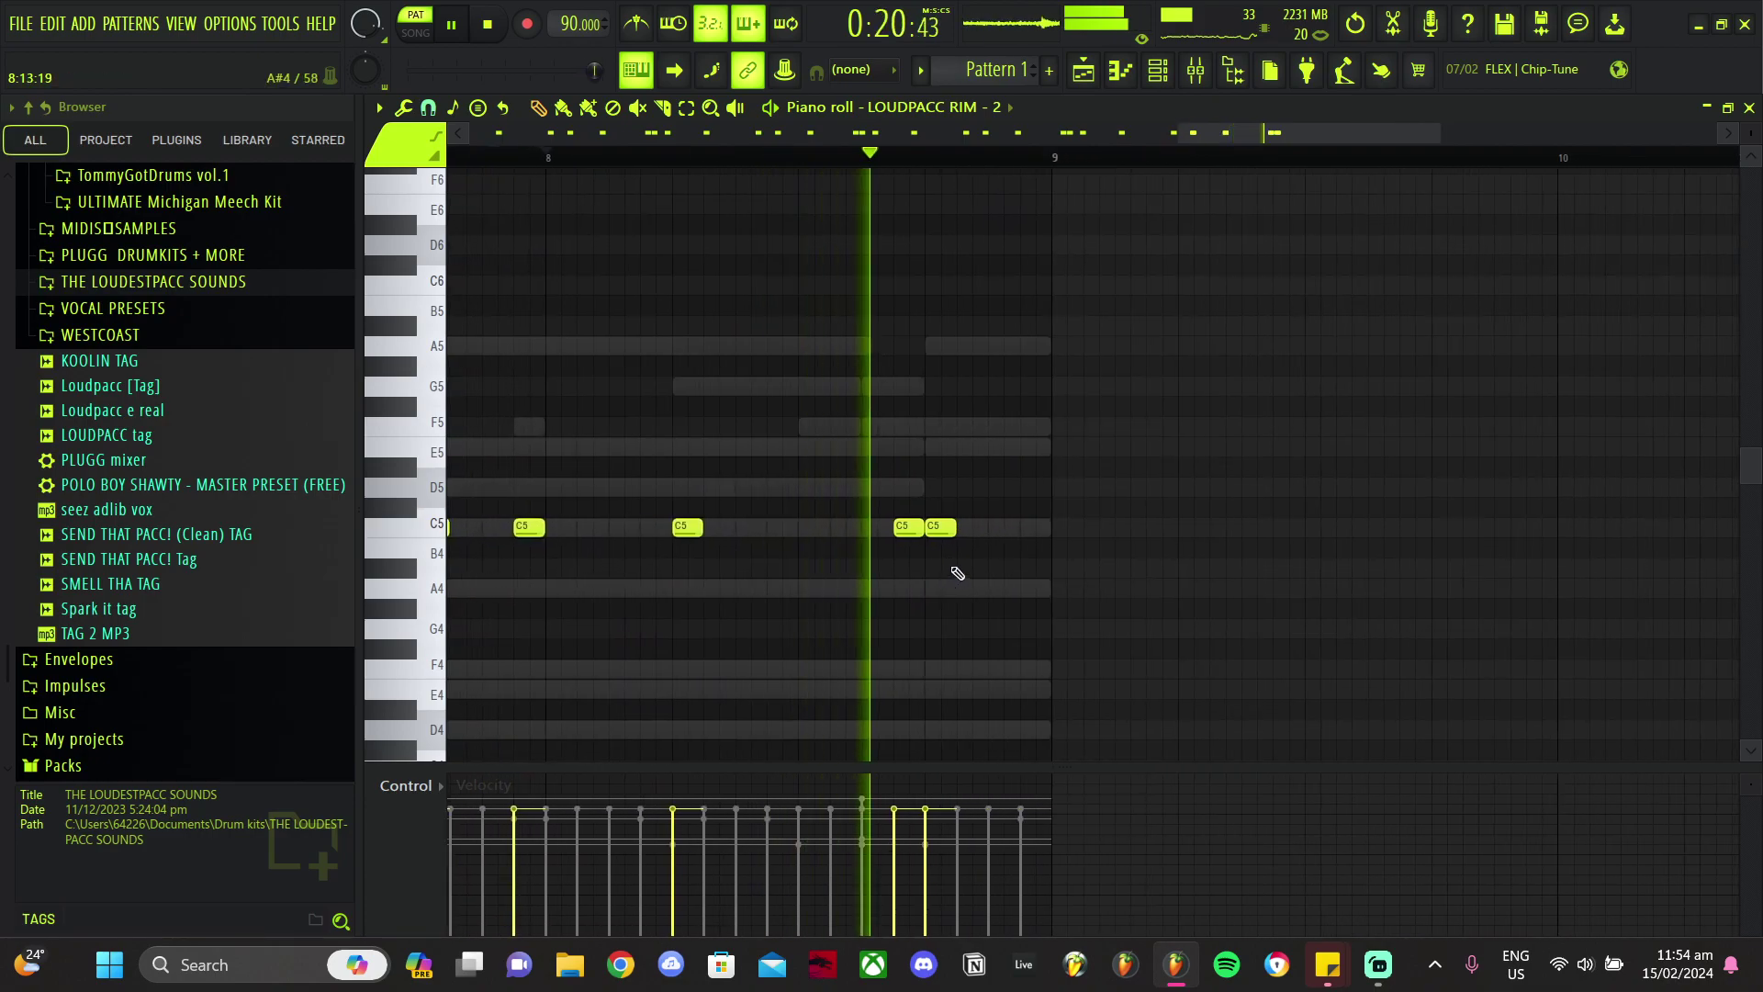
{"action": "scroll", "coordinate": [937, 535], "scroll_direction": "down", "scroll_amount": 3}
{"action": "scroll", "coordinate": [941, 535], "scroll_direction": "up", "scroll_amount": 2}
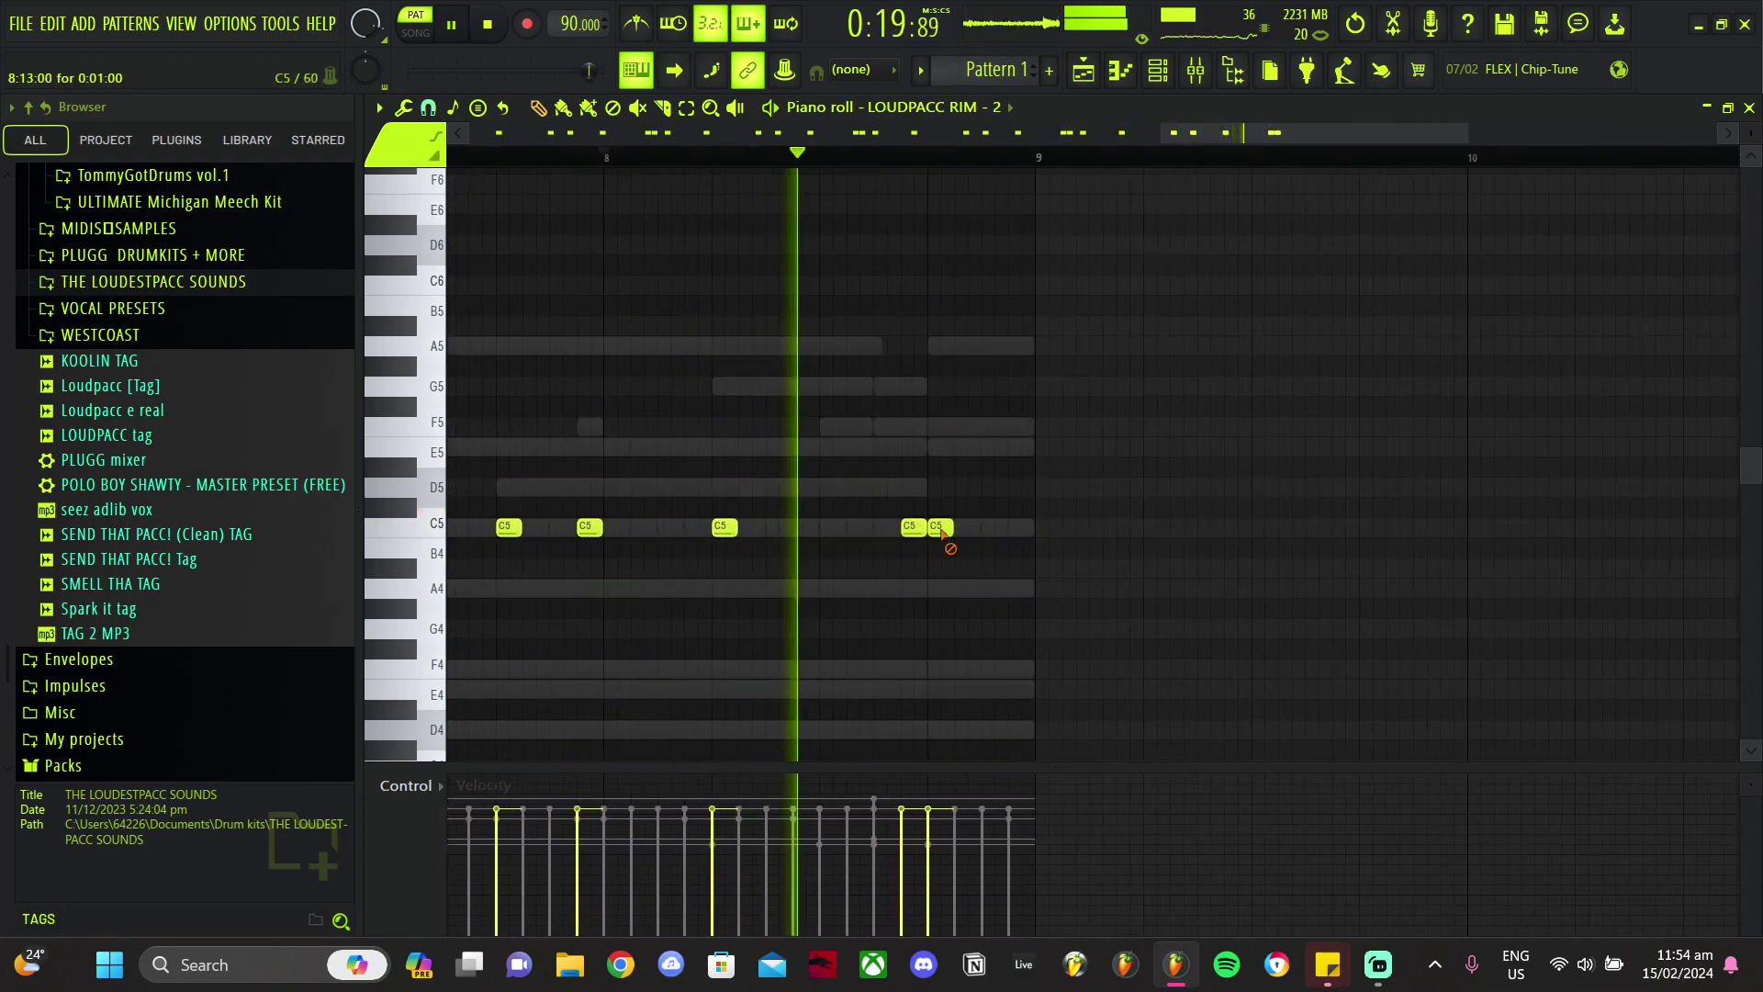
Step: Remove the C5 rim note on step 13 of bar 8 and place four half-step C5 hits near the bar's end
{"action": "right_click", "coordinate": [943, 535]}
{"action": "scroll", "coordinate": [947, 536], "scroll_direction": "up", "scroll_amount": 3}
{"action": "key", "text": "space"}
{"action": "left_click", "coordinate": [974, 531]}
{"action": "left_click", "coordinate": [1001, 528]}
{"action": "left_click", "coordinate": [1026, 528]}
{"action": "left_click", "coordinate": [1075, 528]}
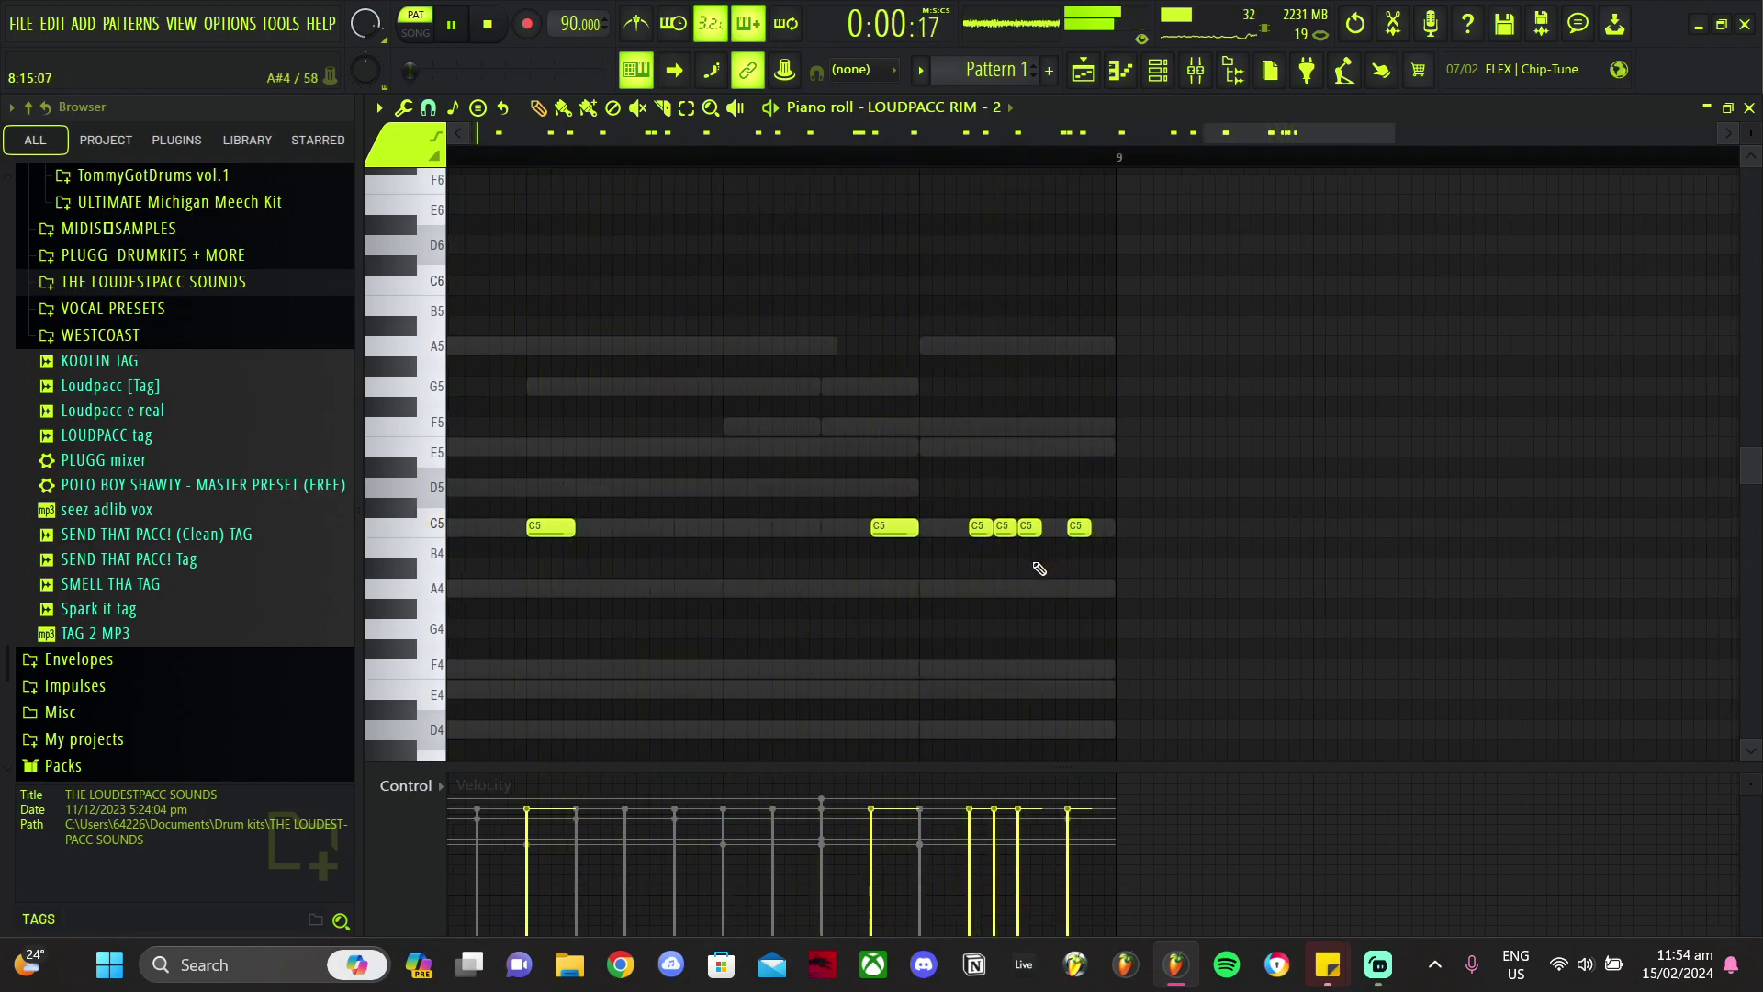
Step: Replay the pattern from the start and set the piano roll snap to 1/4 beat
{"action": "scroll", "coordinate": [1044, 570], "scroll_direction": "down", "scroll_amount": 4}
{"action": "left_click", "coordinate": [491, 25]}
{"action": "key", "text": "space"}
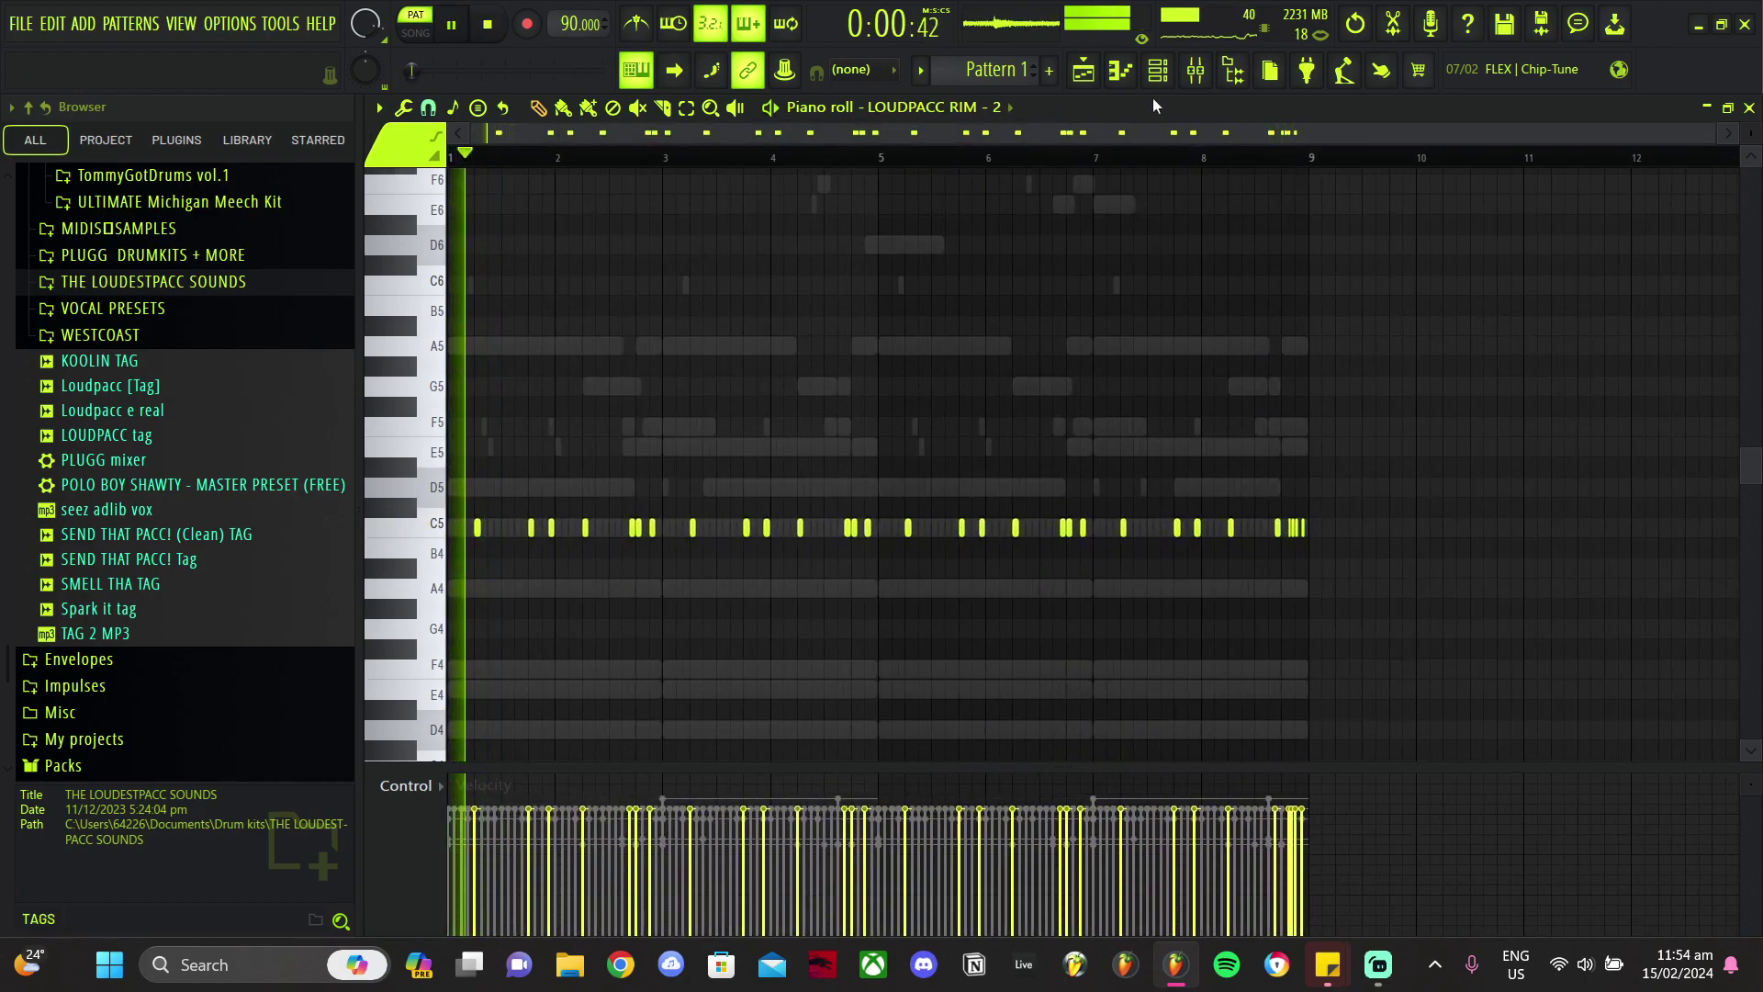
{"action": "left_click", "coordinate": [428, 107]}
{"action": "left_click", "coordinate": [471, 355]}
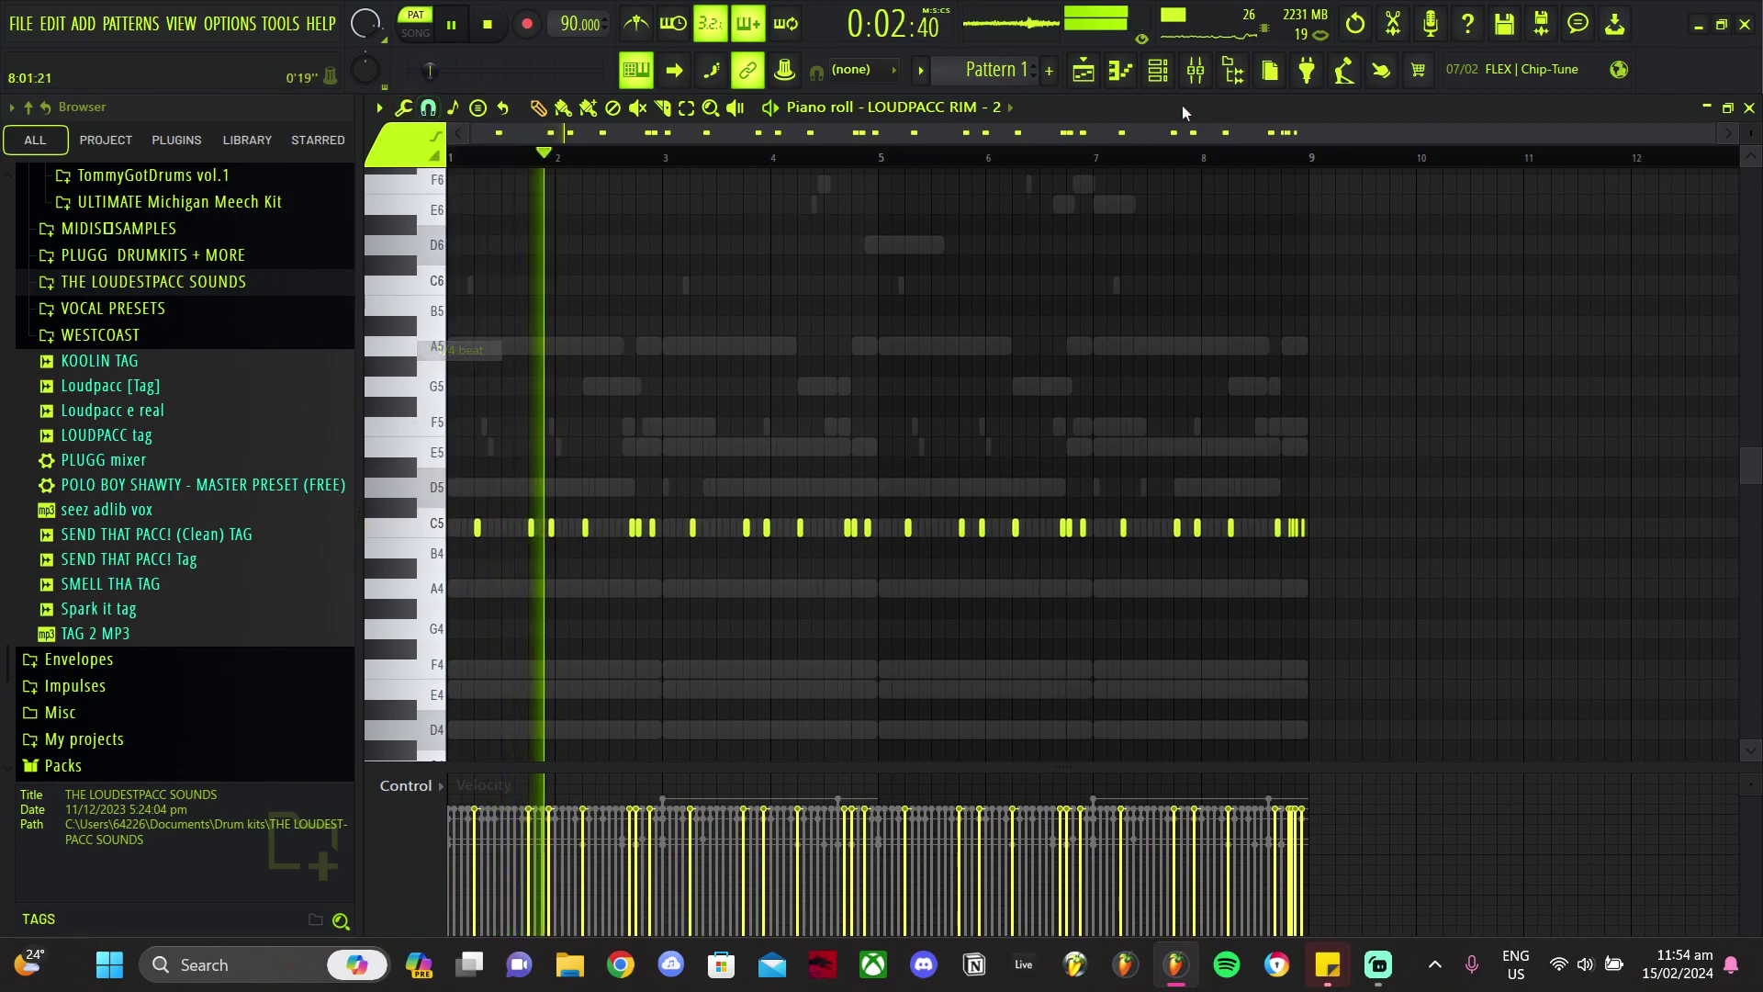
Step: Open the LOUDPACC HI HAT - 3 piano roll and chop the last two steps of bar 2 into four half-step notes
{"action": "left_click", "coordinate": [1158, 71]}
{"action": "left_click", "coordinate": [786, 442]}
{"action": "scroll", "coordinate": [610, 535], "scroll_direction": "up", "scroll_amount": 5}
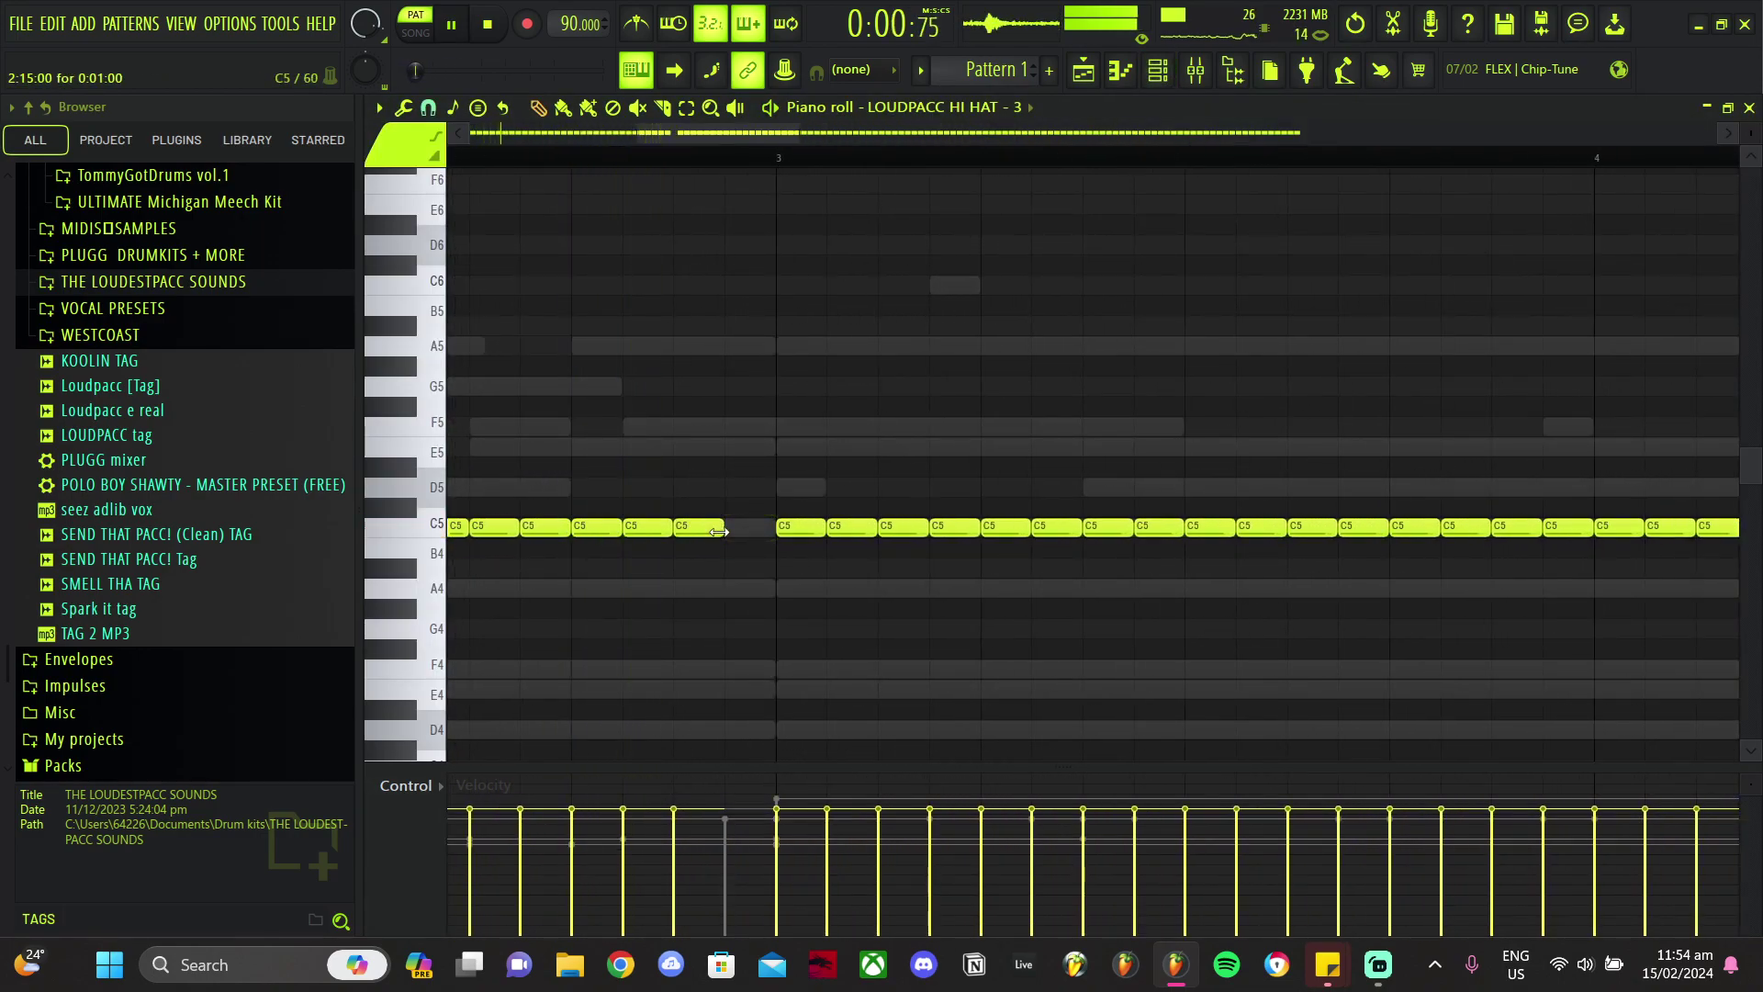
{"action": "key", "text": "ctrl+u"}
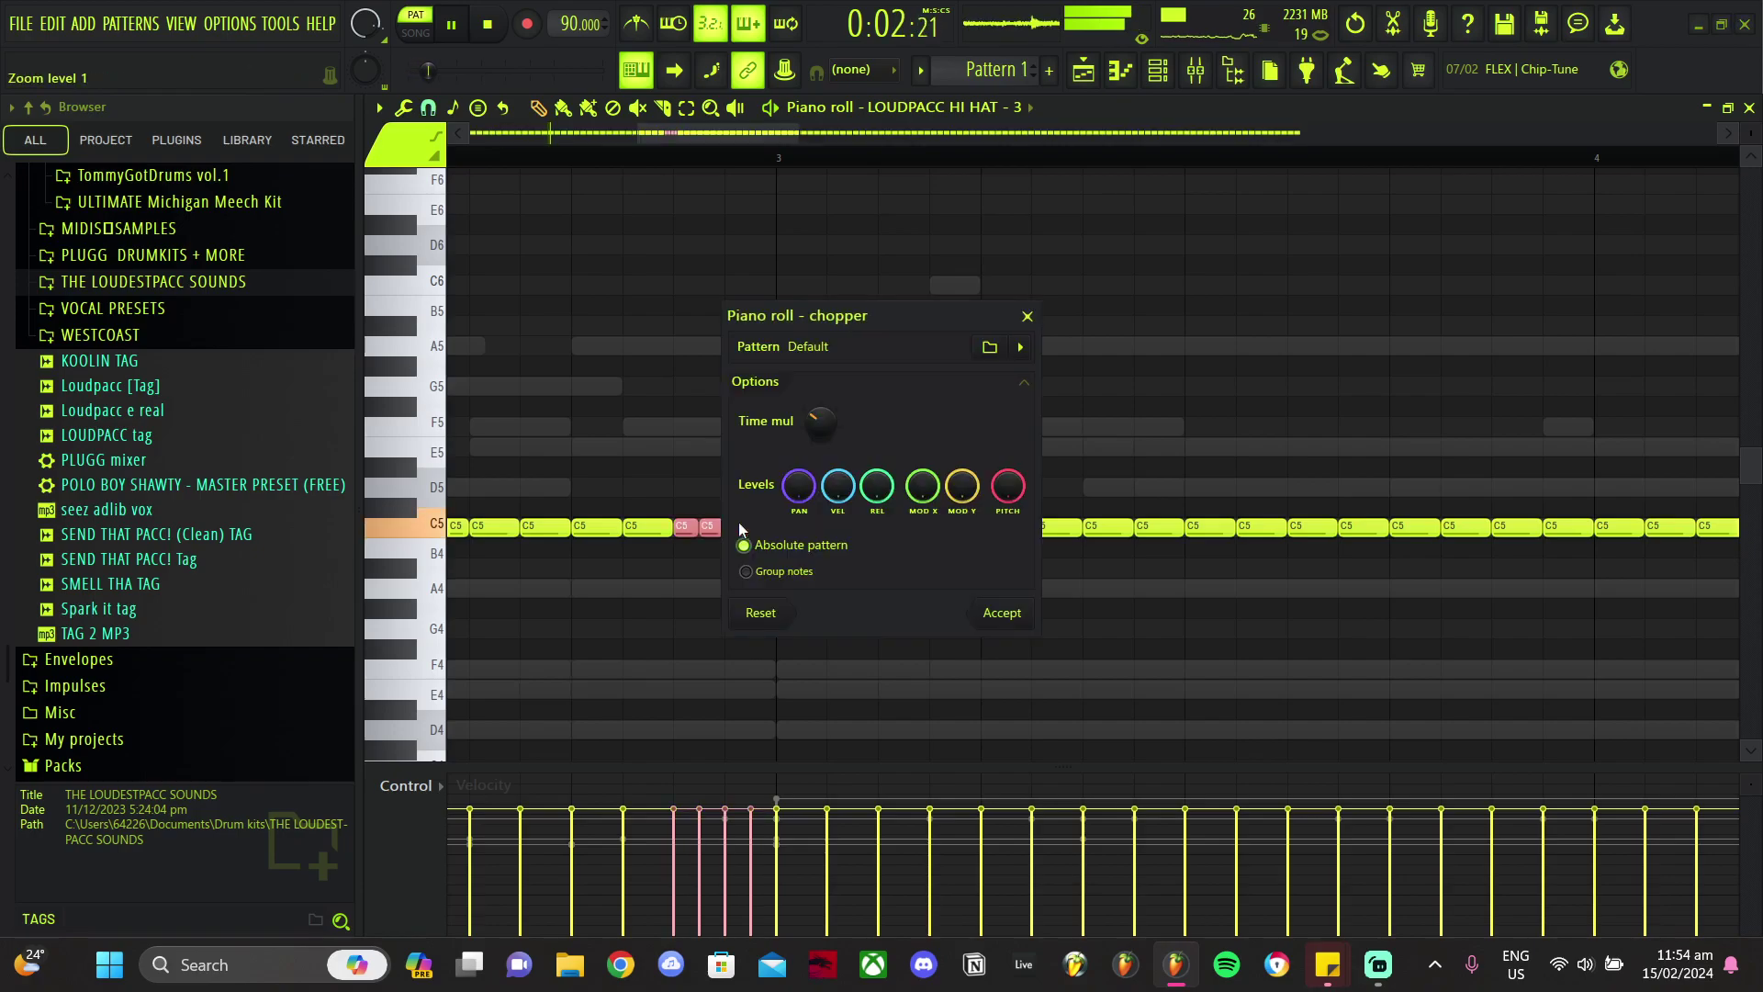
{"action": "left_click", "coordinate": [1003, 611]}
{"action": "scroll", "coordinate": [885, 630], "scroll_direction": "down", "scroll_amount": 3}
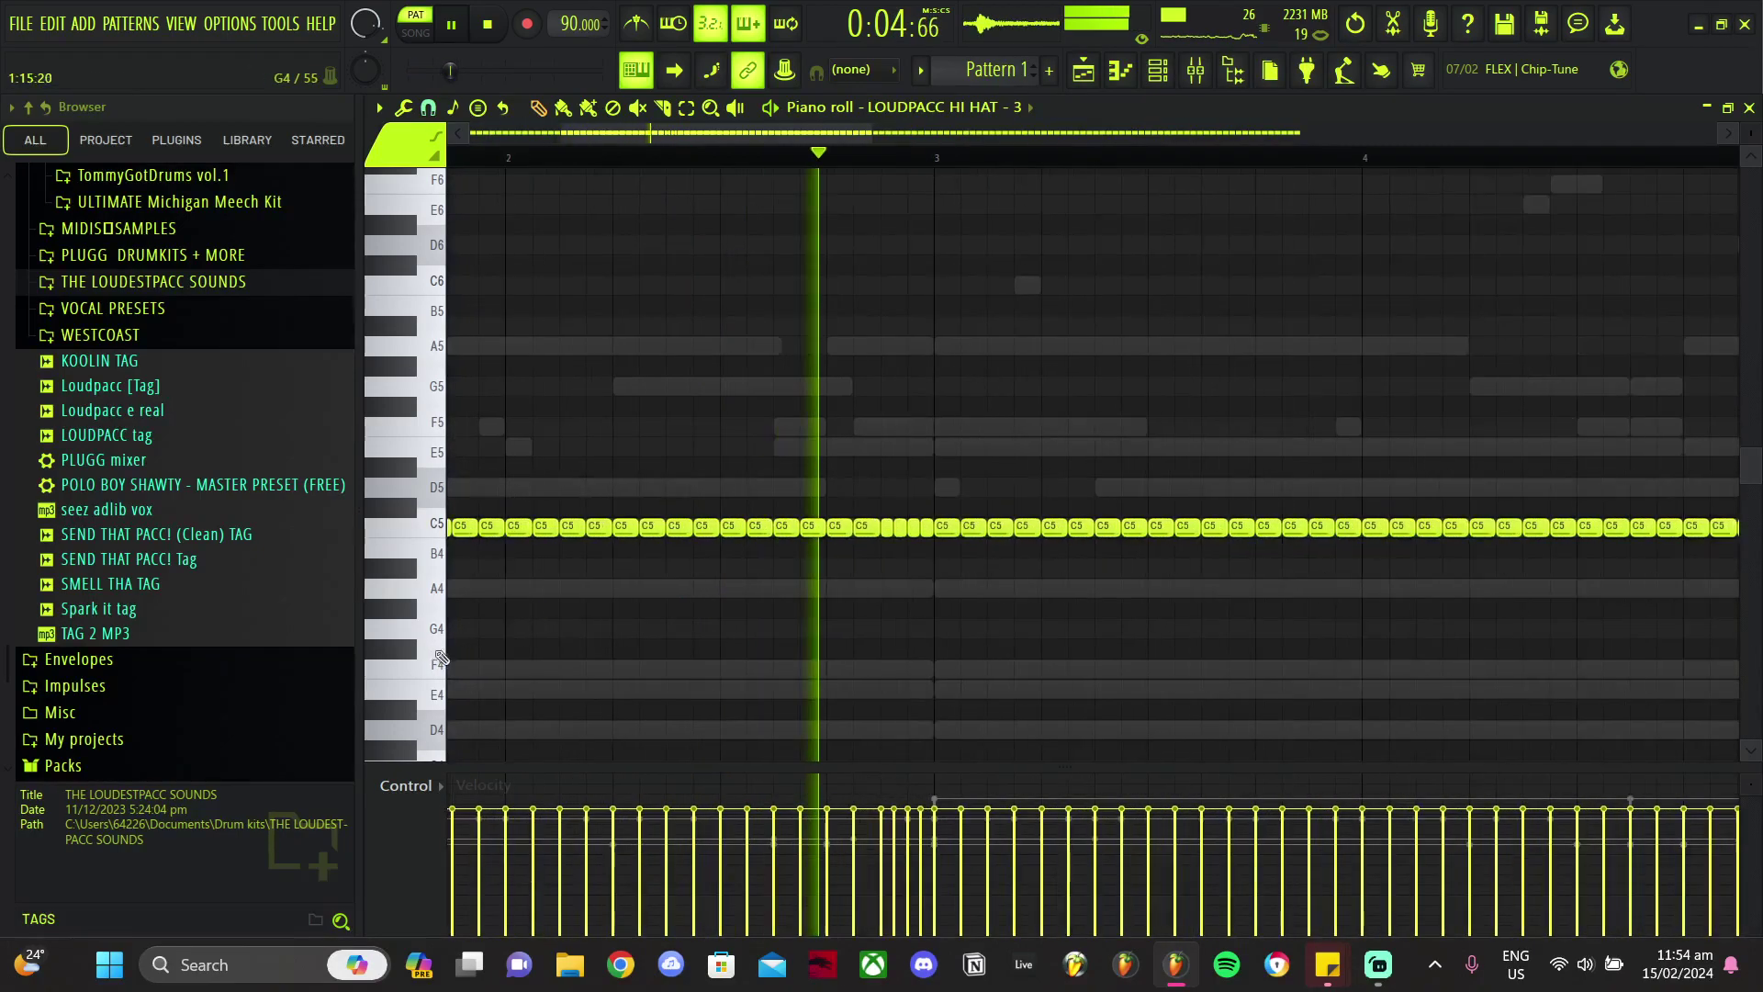
{"action": "left_click_drag", "start_coordinate": [931, 520], "coordinate": [890, 551]}
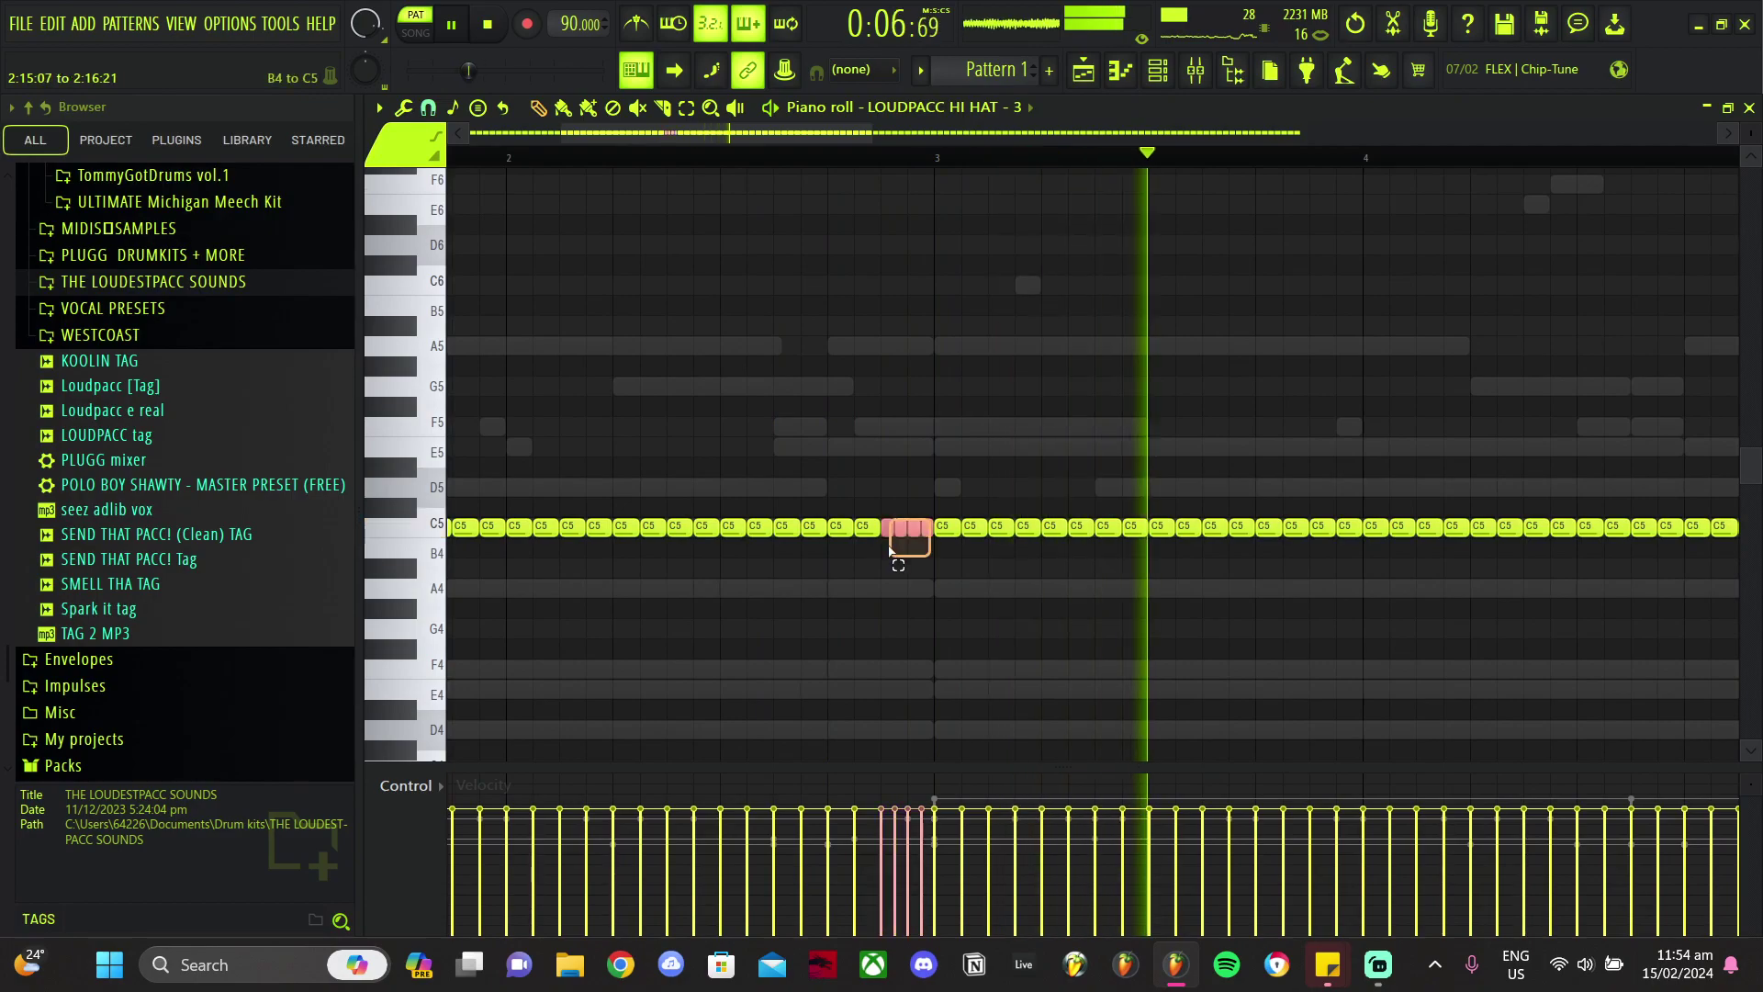
{"action": "scroll", "coordinate": [733, 624], "scroll_direction": "down", "scroll_amount": 4}
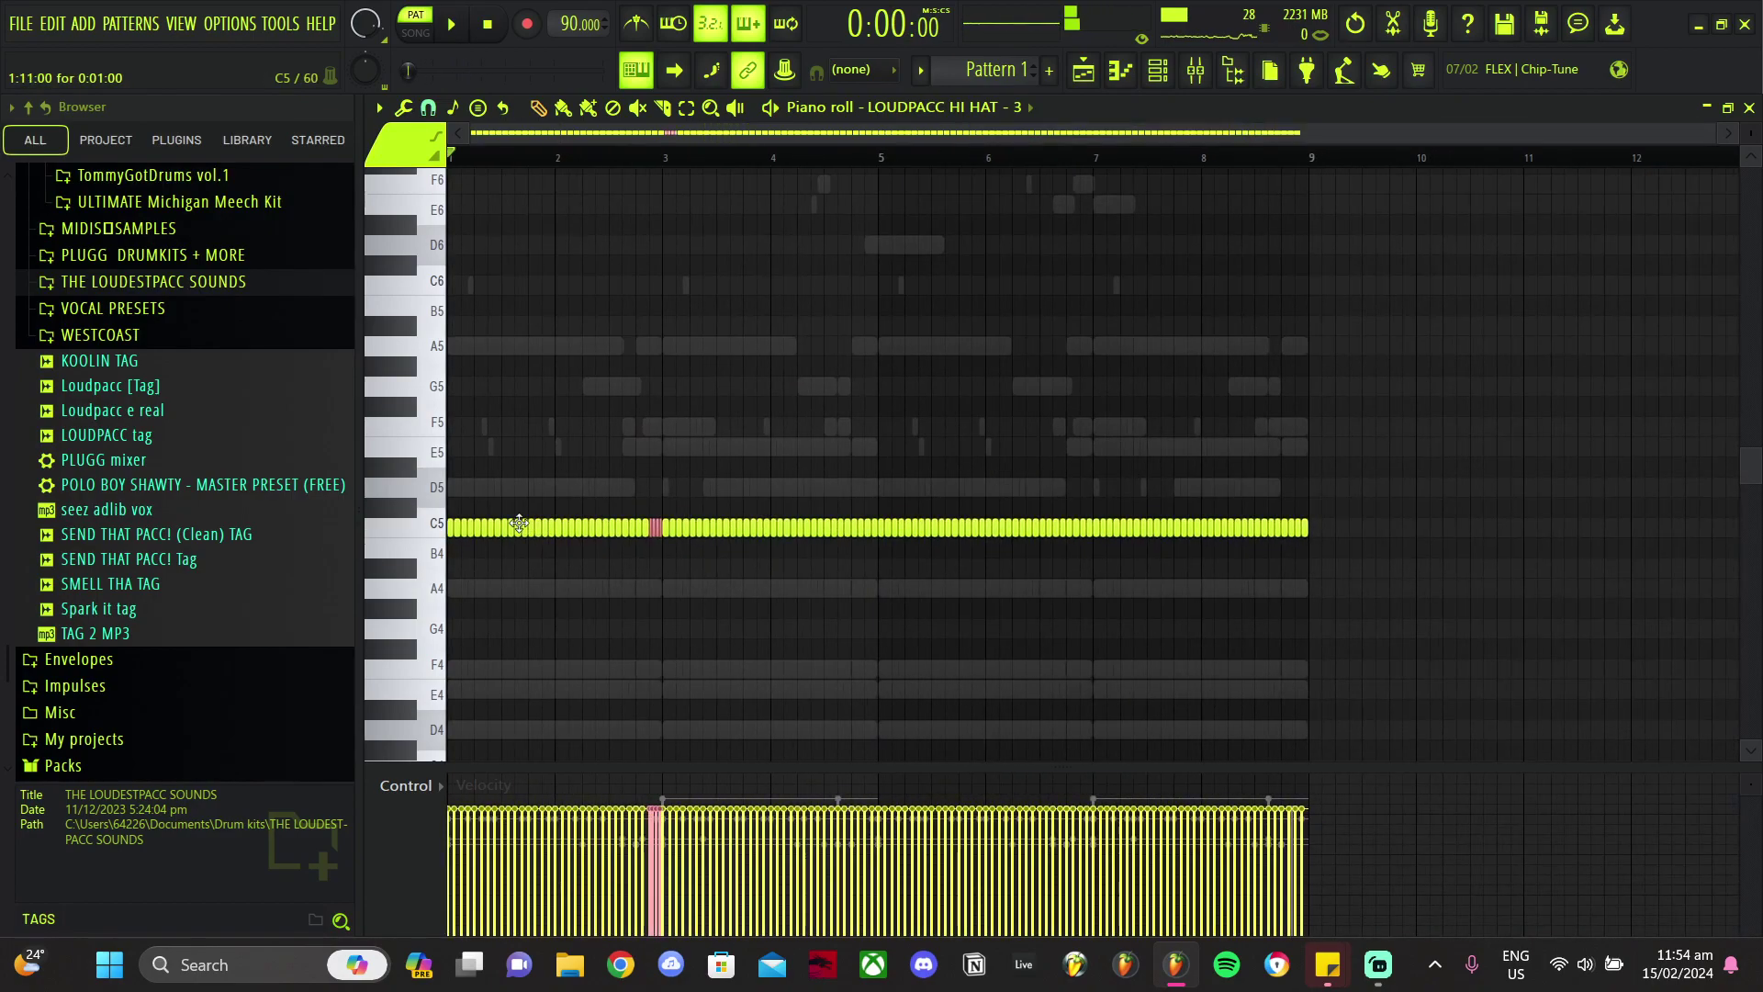
Step: Switch to Streamlabs Desktop to check the recording and return to the hi-hat piano roll
{"action": "left_click", "coordinate": [1377, 964]}
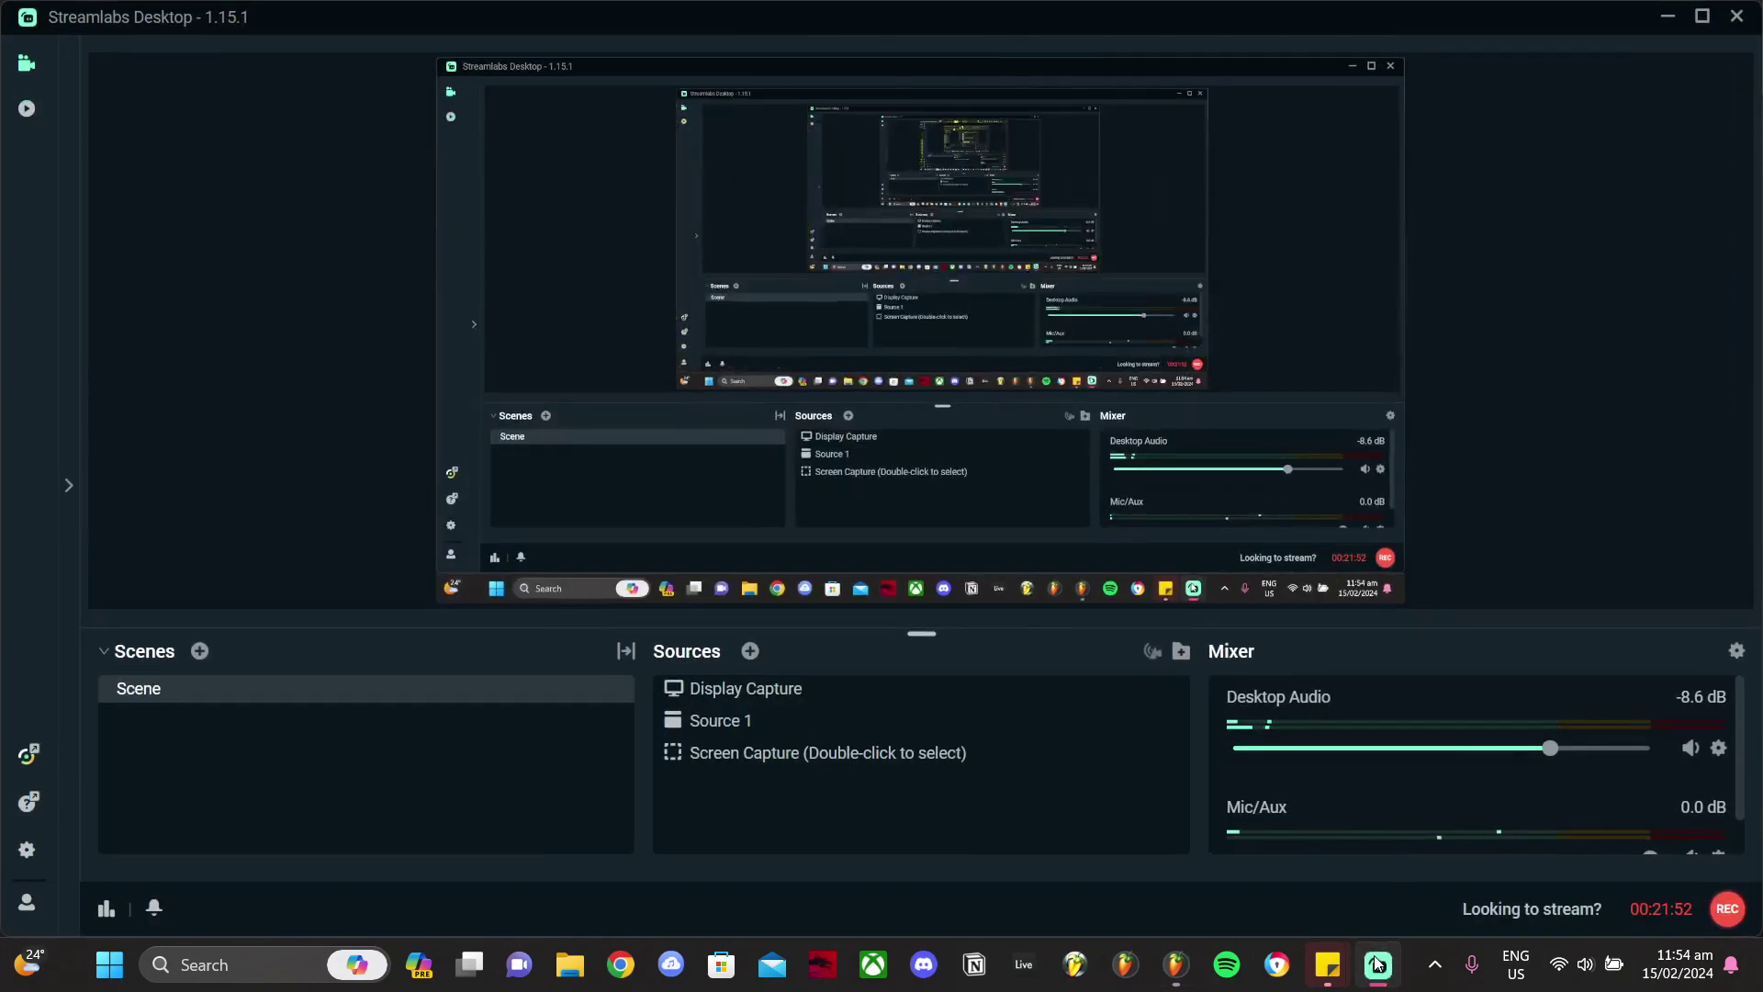
{"action": "left_click", "coordinate": [1376, 965]}
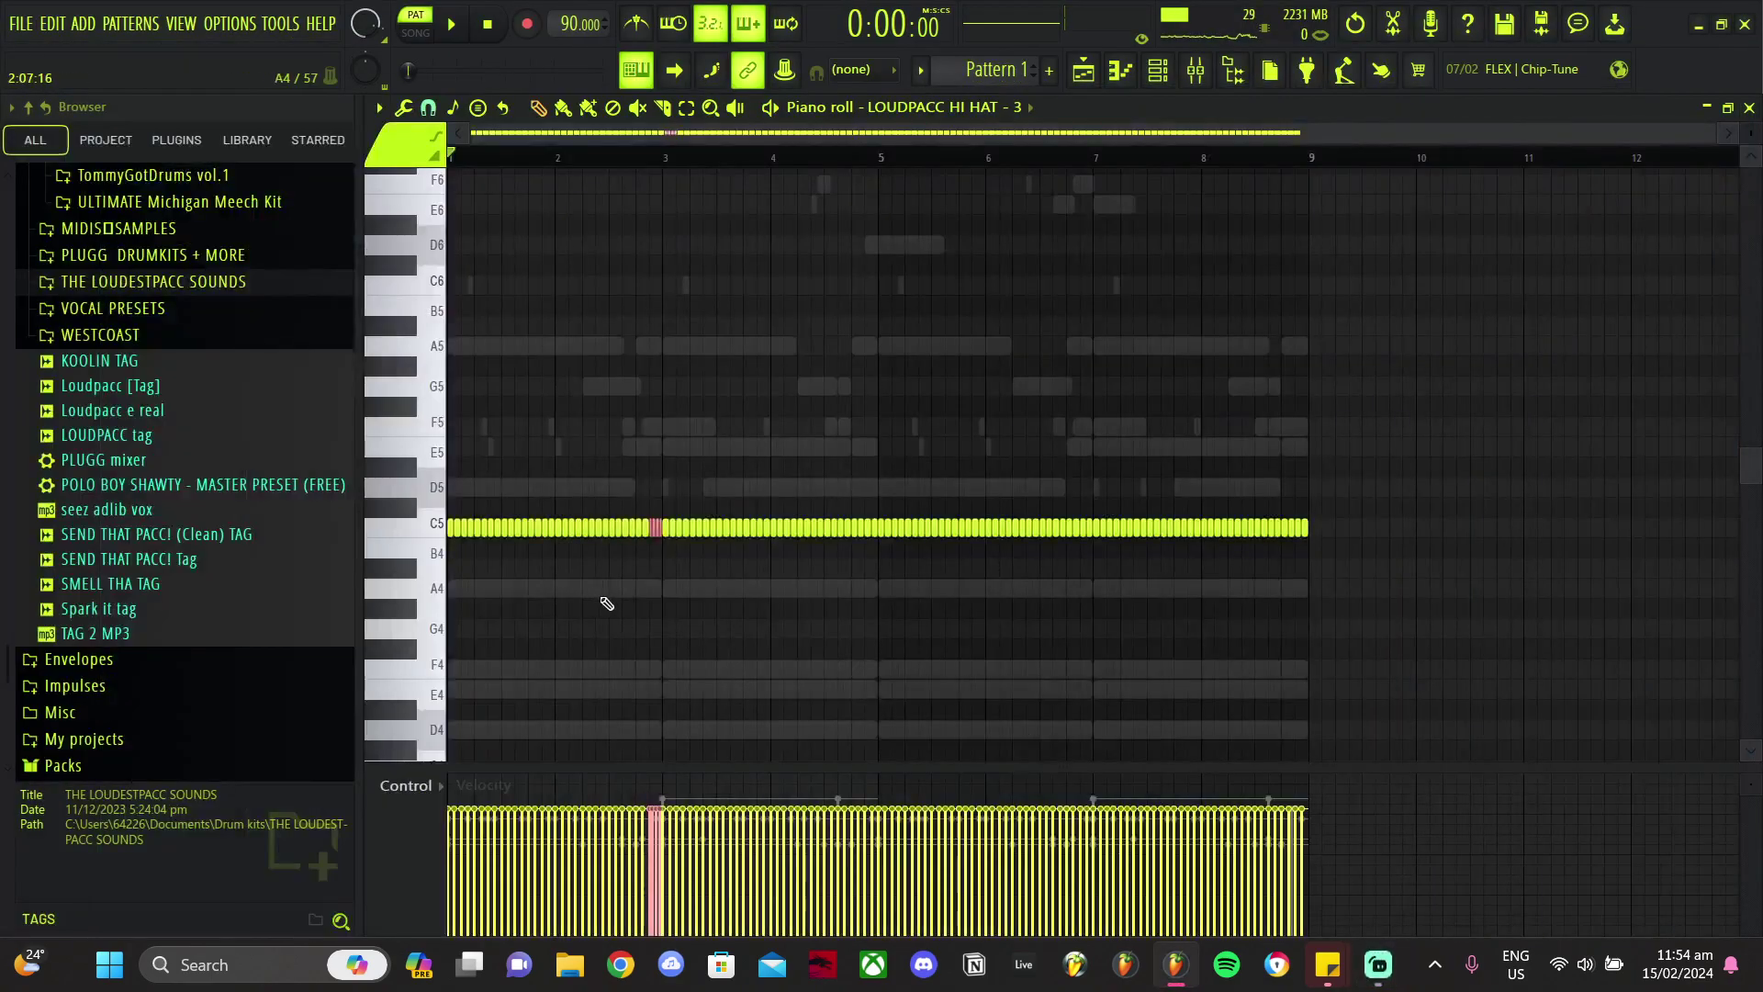
{"action": "scroll", "coordinate": [349, 569], "scroll_direction": "up", "scroll_amount": 10}
Step: Place two-step E4 hi-hat notes on steps 4 and 7 of bar 1 and lower their velocity
{"action": "scroll", "coordinate": [468, 588], "scroll_direction": "up", "scroll_amount": 6}
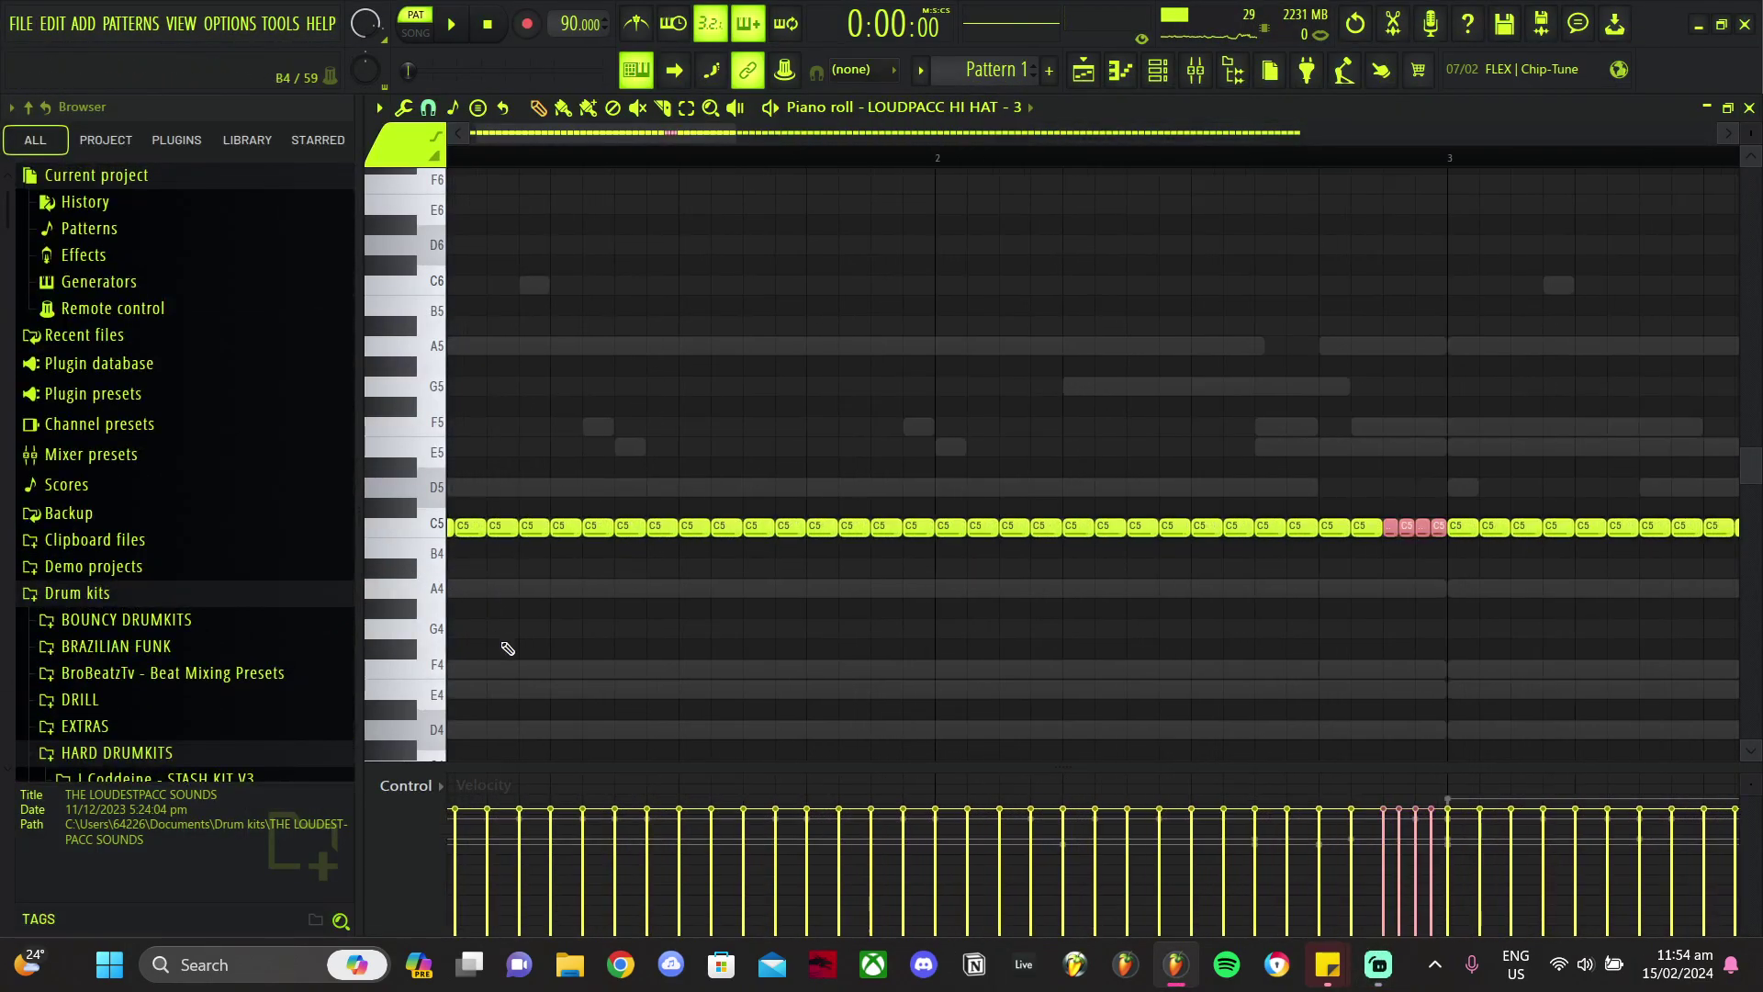
{"action": "left_click", "coordinate": [559, 701]}
{"action": "right_click", "coordinate": [584, 695]}
{"action": "left_click", "coordinate": [517, 699]}
{"action": "right_click", "coordinate": [519, 695]}
{"action": "left_click", "coordinate": [531, 693]}
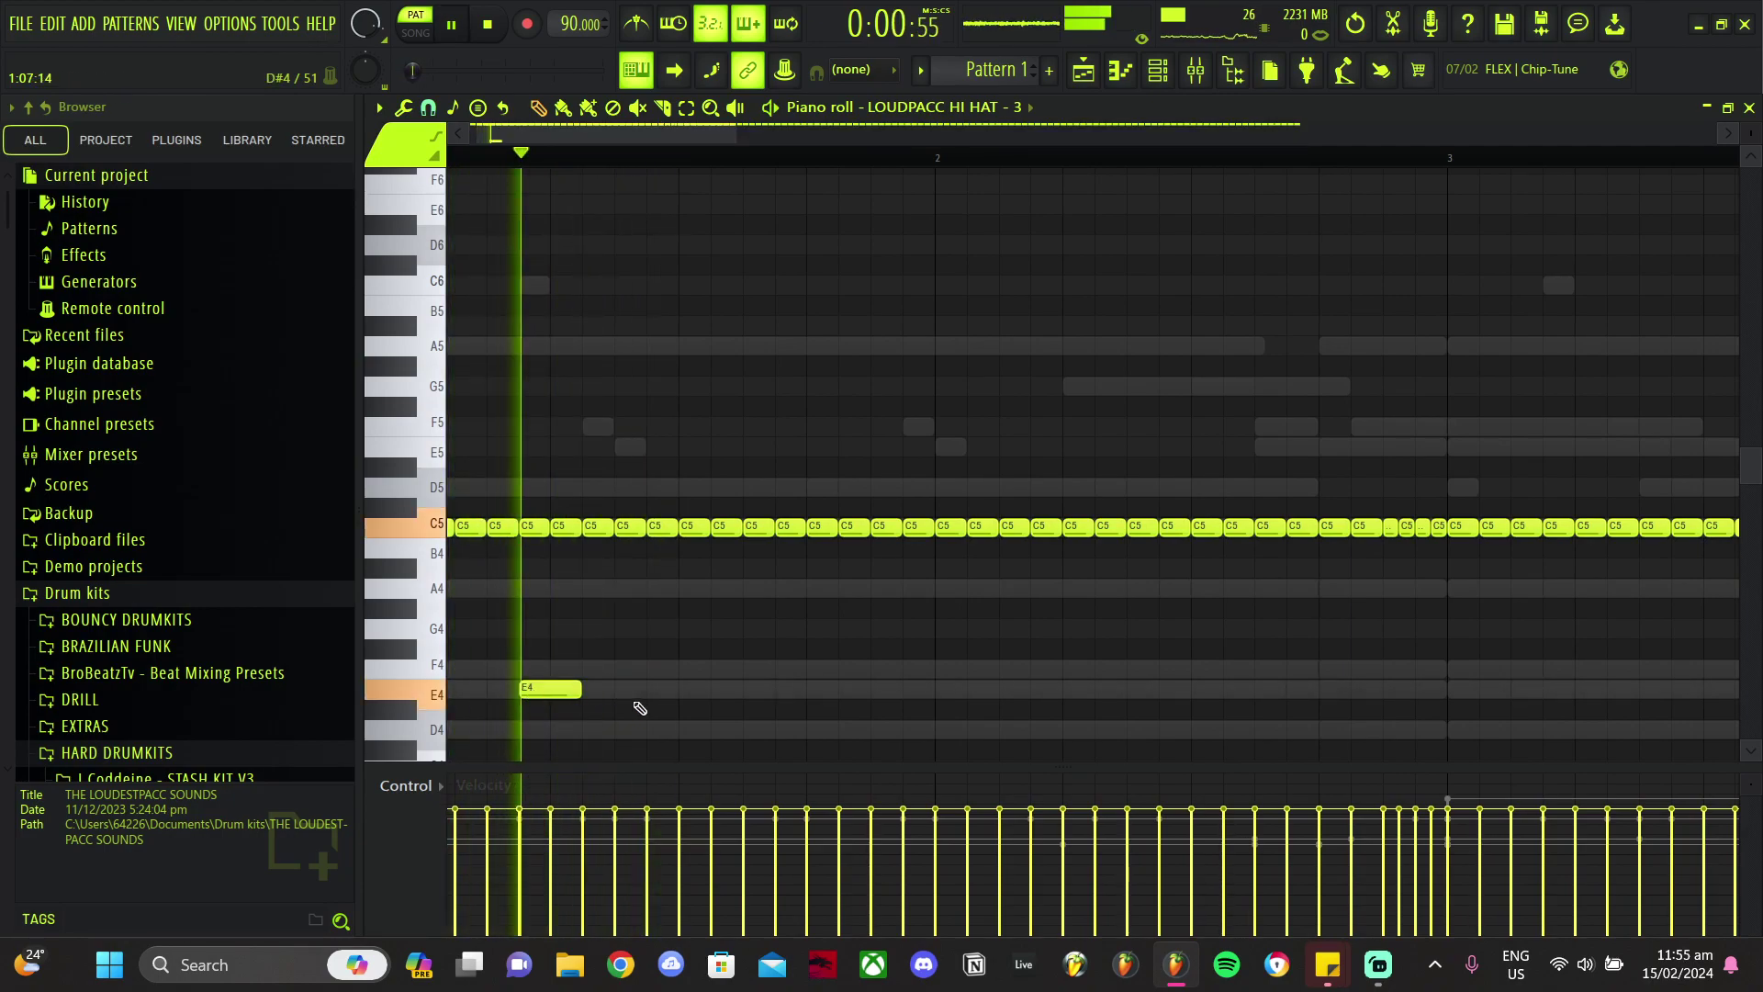
{"action": "left_click", "coordinate": [622, 691]}
{"action": "left_click_drag", "start_coordinate": [705, 661], "coordinate": [511, 724]}
{"action": "scroll", "coordinate": [625, 687], "scroll_direction": "down", "scroll_amount": 3}
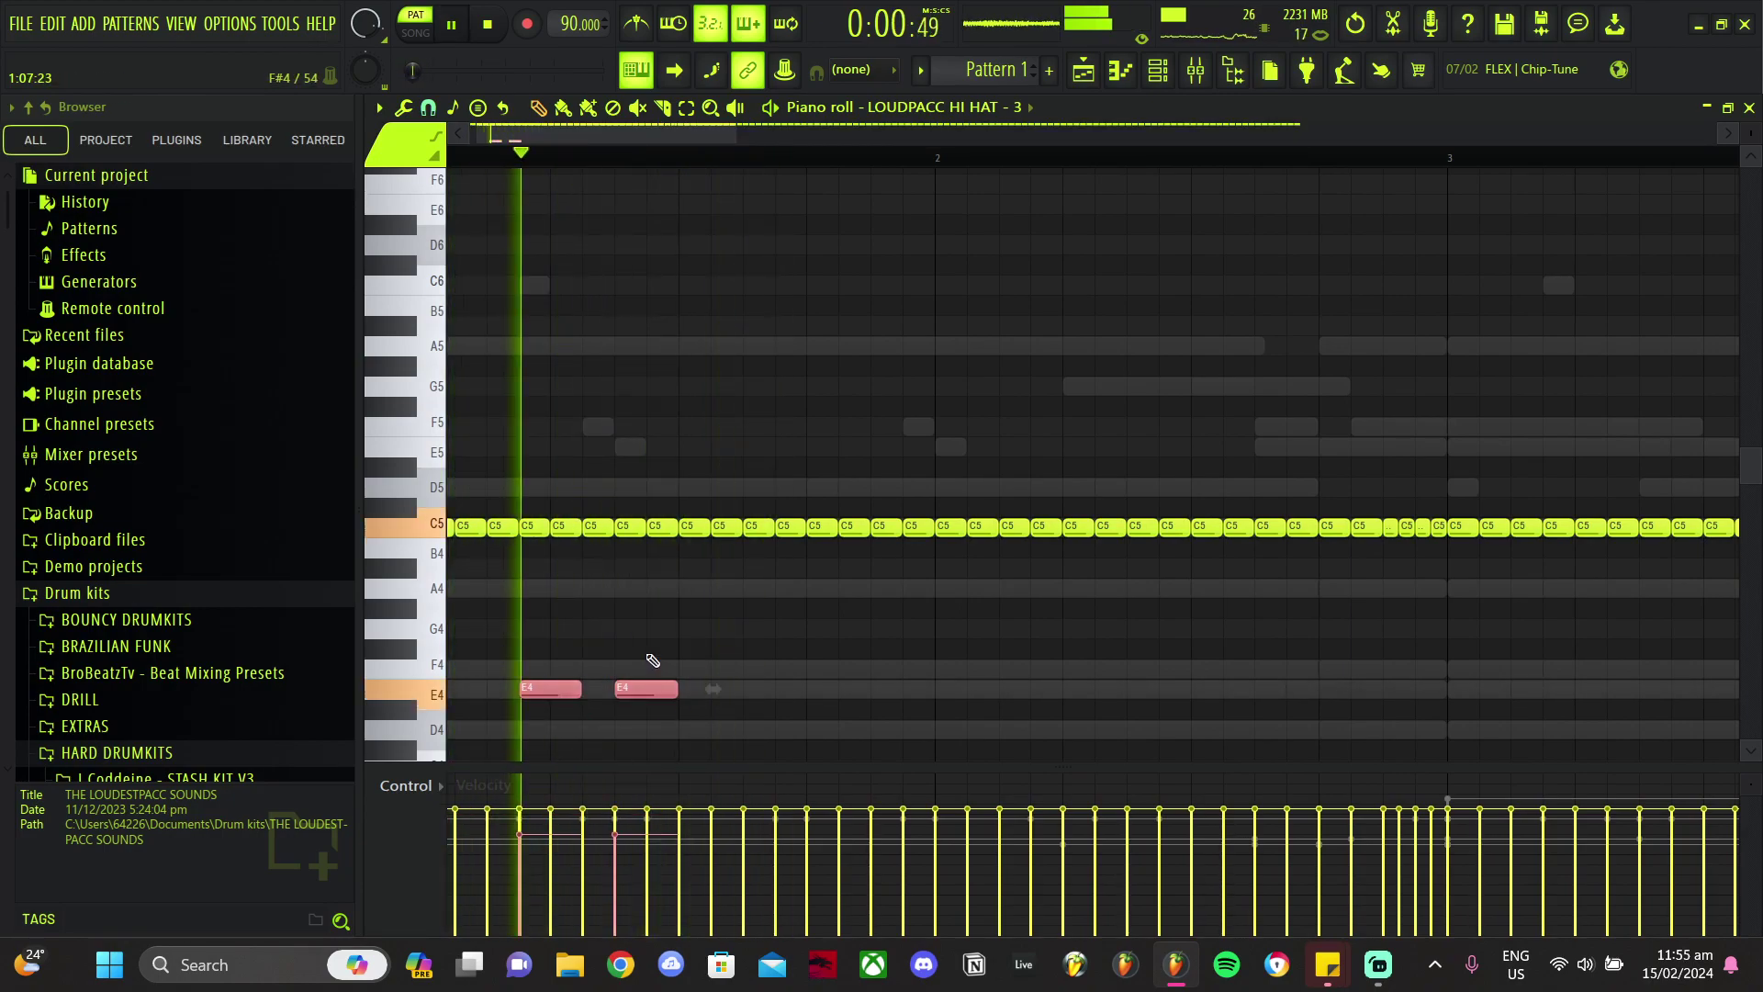
{"action": "left_click", "coordinate": [746, 653], "text": "ctrl"}
Step: Add two-step E4 hi-hat notes on steps 3, 6 and 9 of bar 2
{"action": "left_click", "coordinate": [1006, 690]}
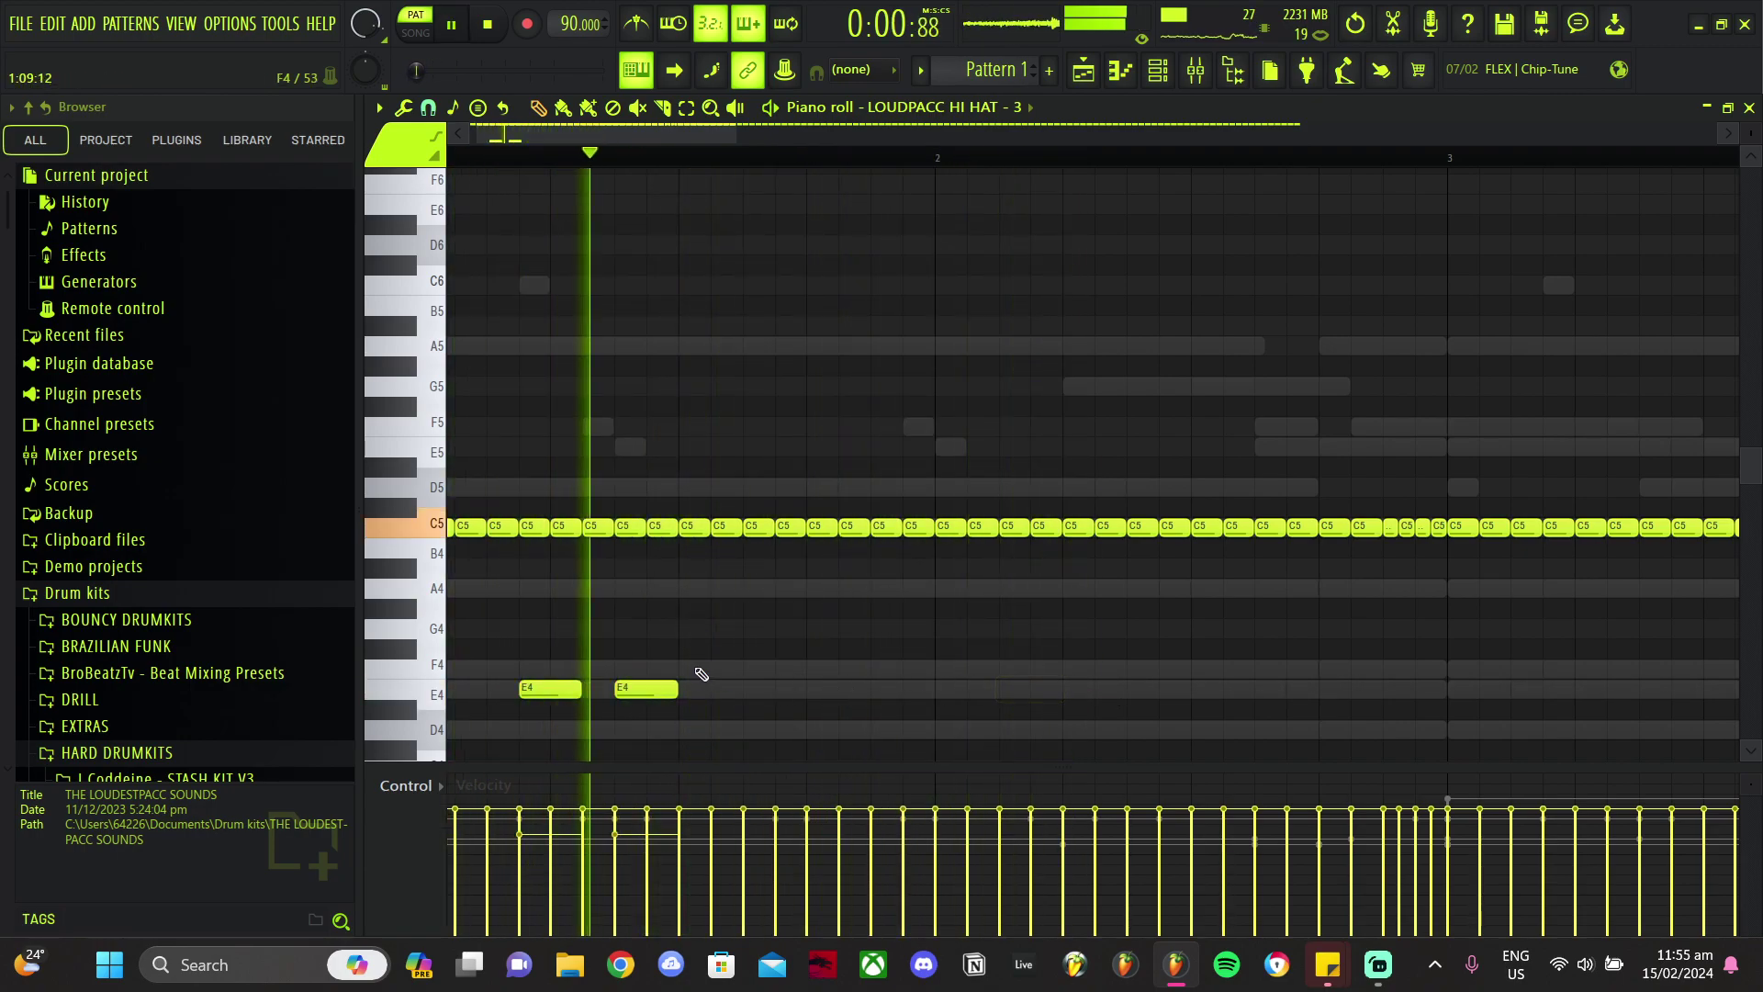
{"action": "left_click", "coordinate": [1020, 690]}
{"action": "left_click", "coordinate": [1106, 690]}
{"action": "key", "text": "space"}
{"action": "left_click", "coordinate": [1194, 691]}
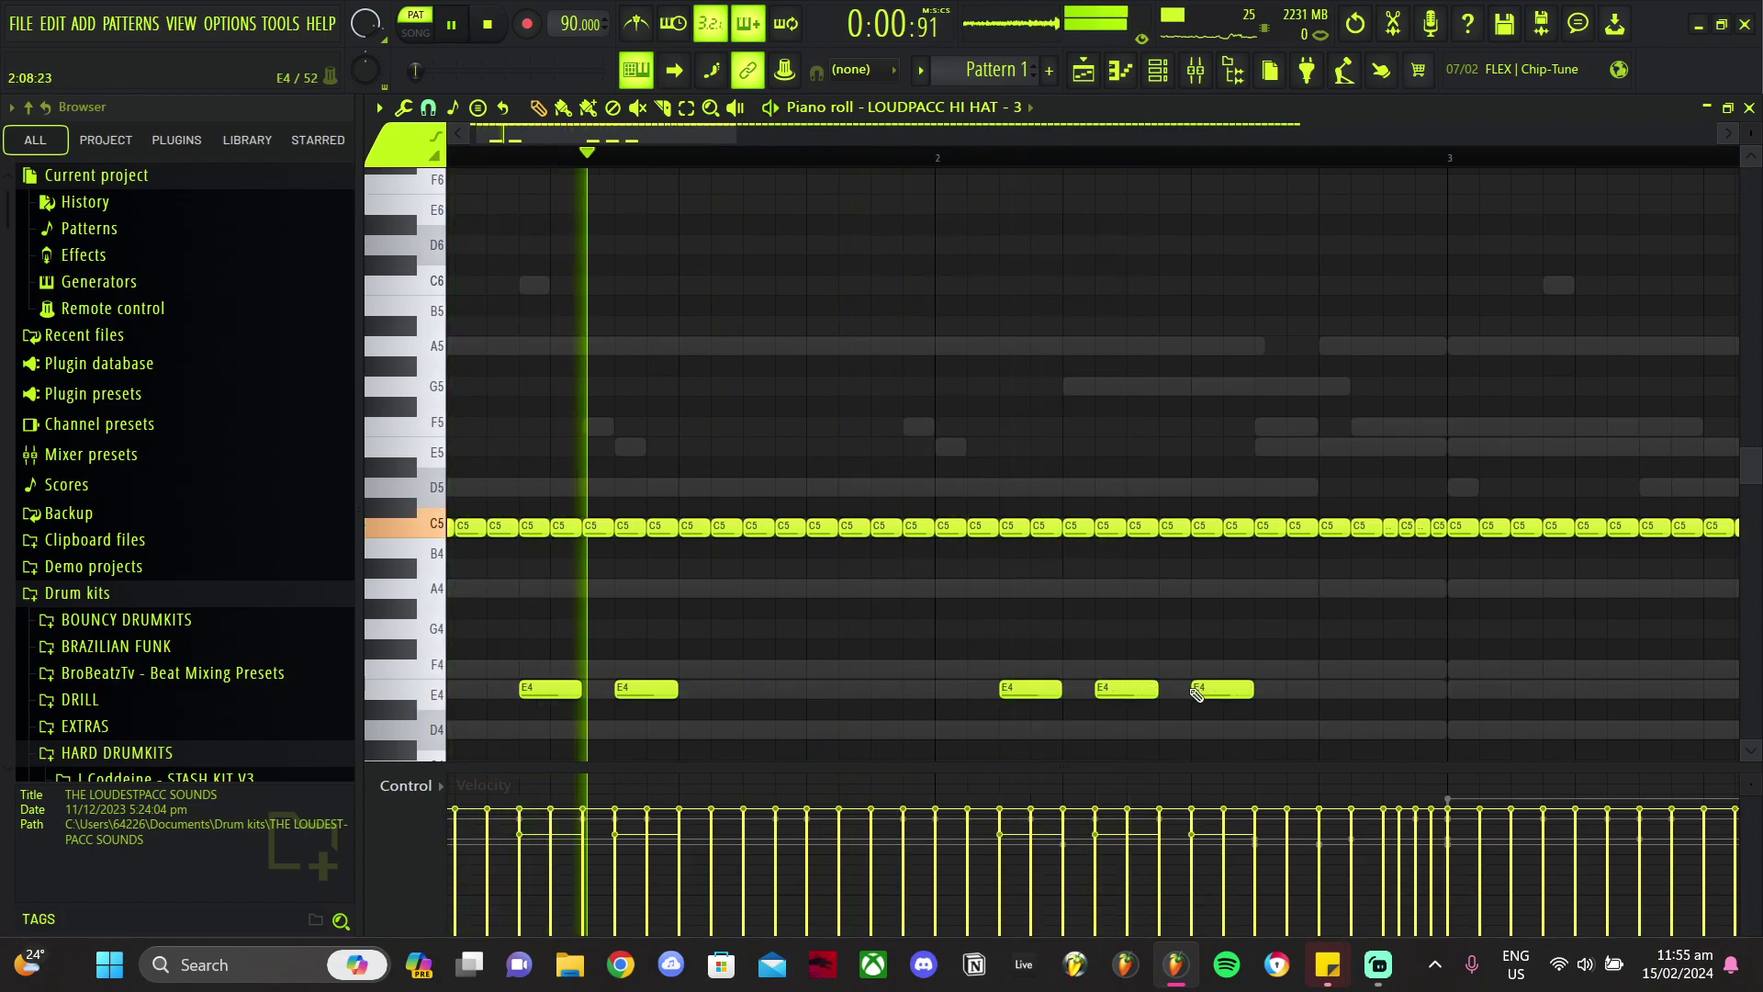
Step: Shorten the bar 1 E4 notes to one step and add a quieter E4 note on step 6
{"action": "scroll", "coordinate": [906, 686], "scroll_direction": "up", "scroll_amount": 2, "text": "ctrl"}
{"action": "key", "text": "space"}
{"action": "left_click", "coordinate": [717, 728]}
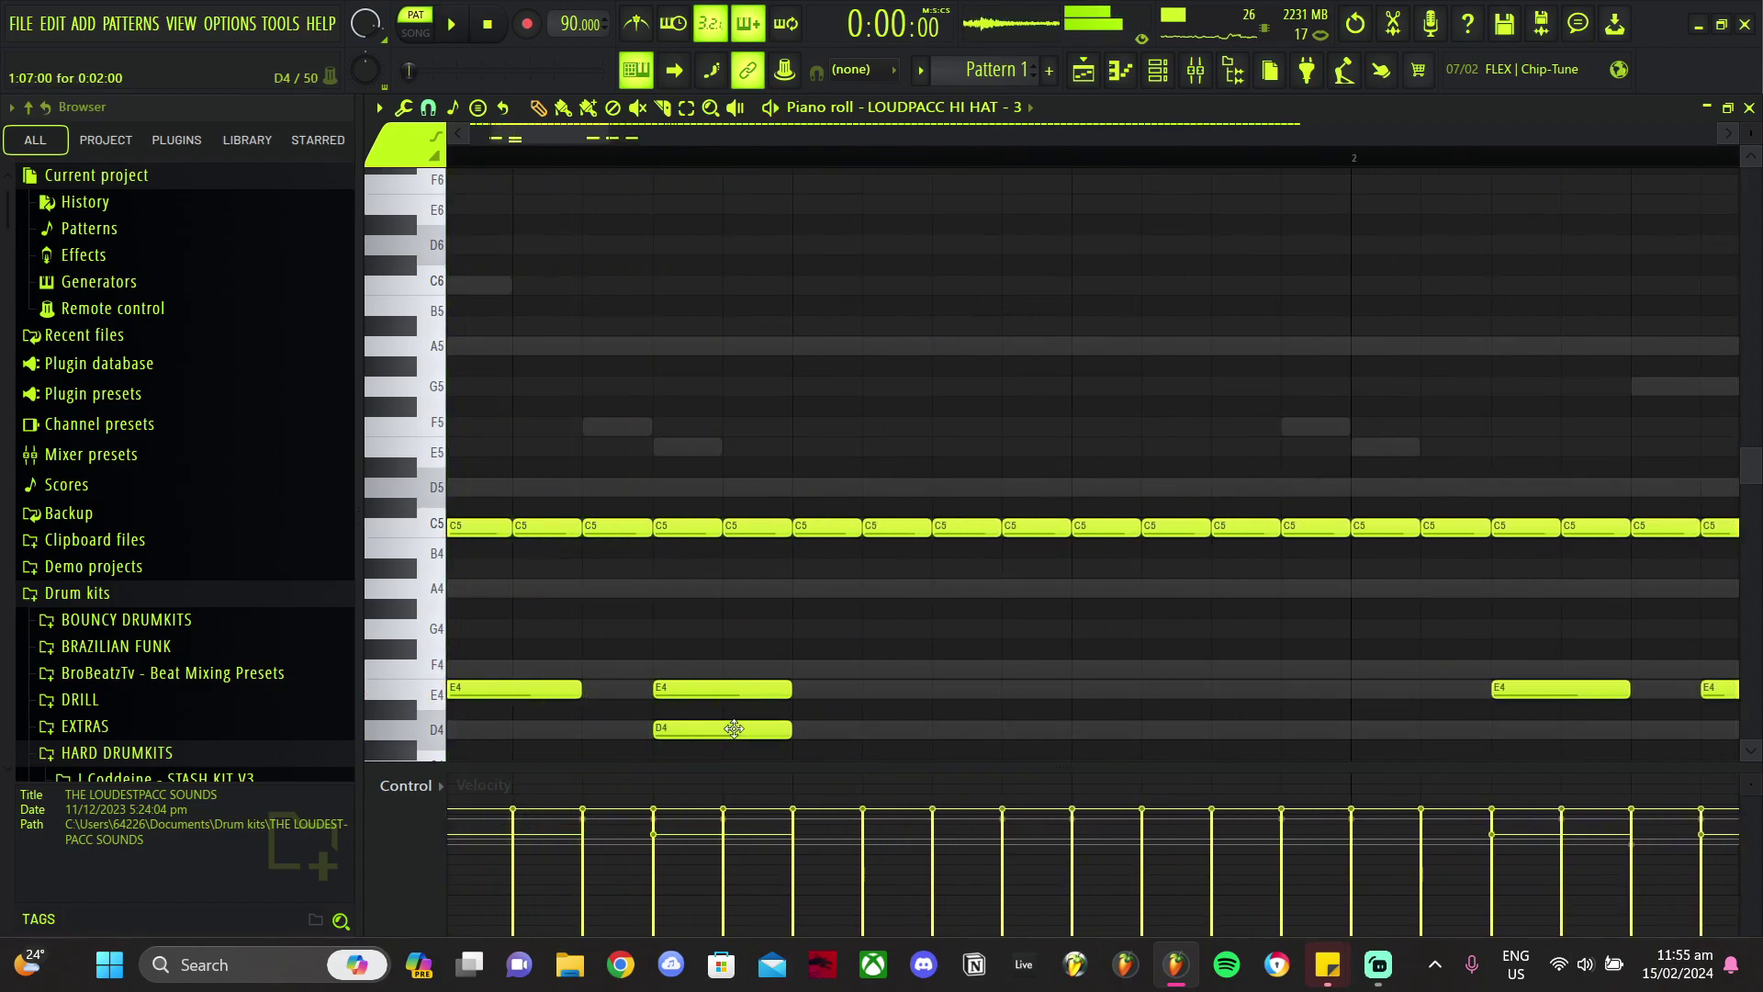
{"action": "left_click_drag", "start_coordinate": [840, 661], "coordinate": [510, 719], "text": "ctrl"}
{"action": "key", "text": "shift+d"}
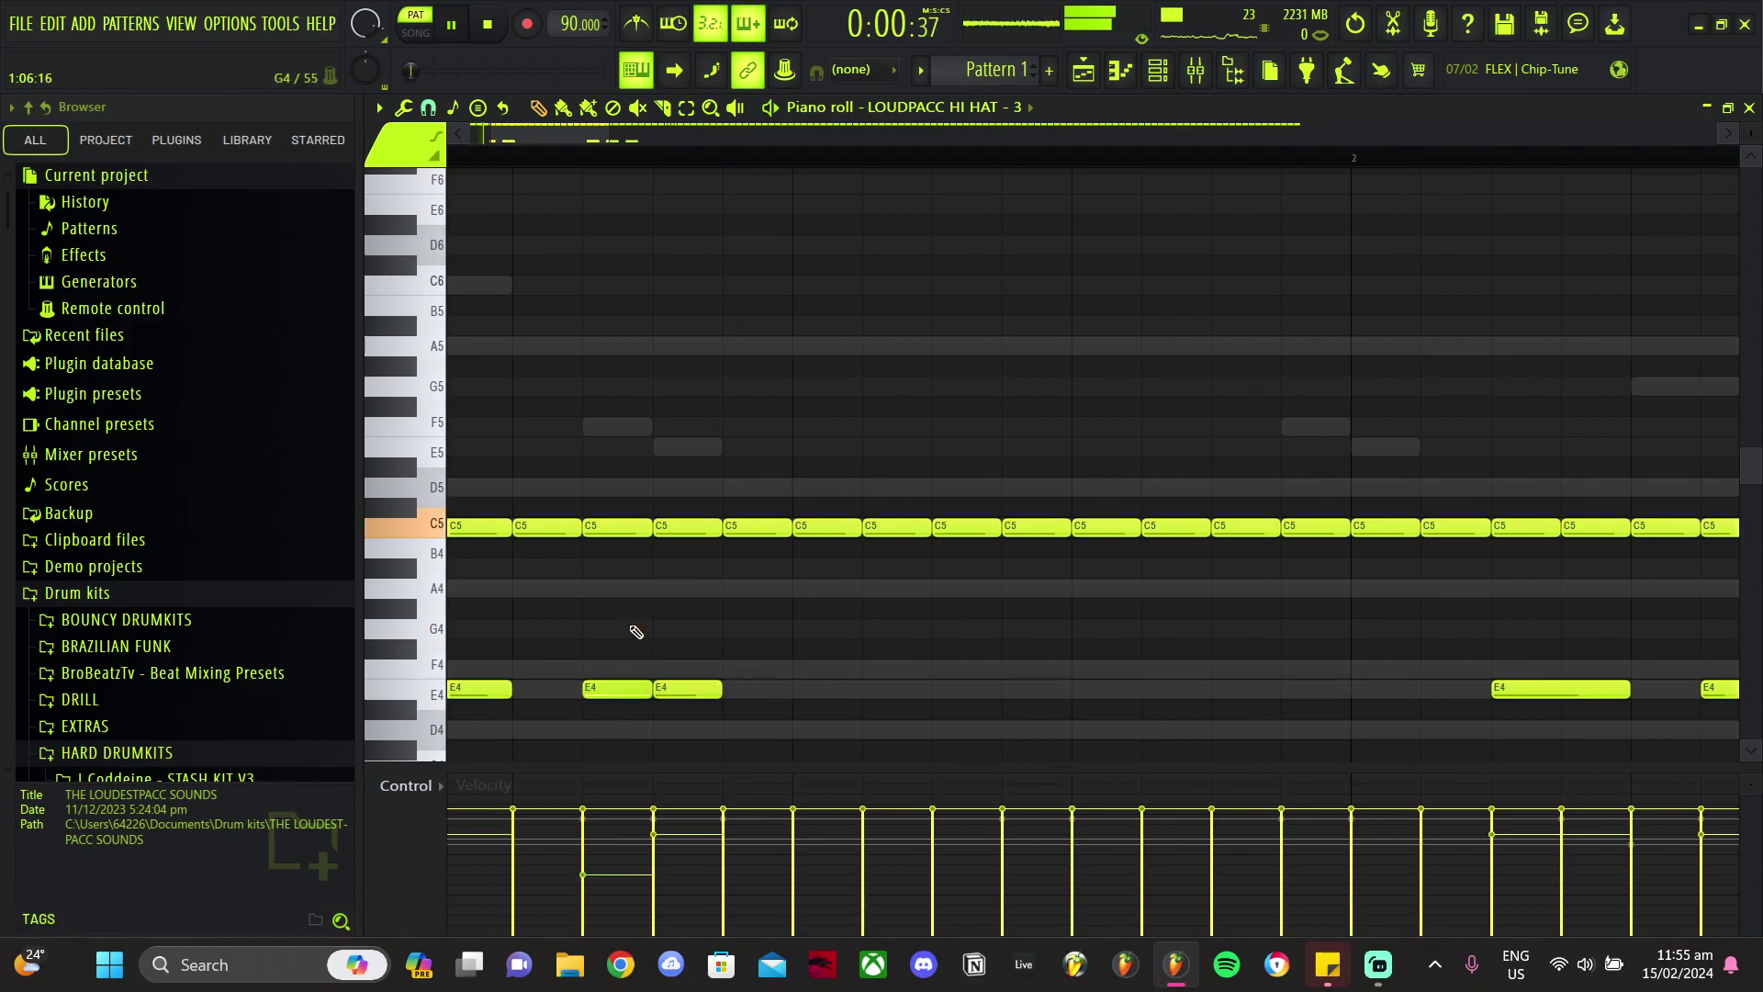
{"action": "scroll", "coordinate": [1010, 689], "scroll_direction": "down", "scroll_amount": 2, "text": "ctrl"}
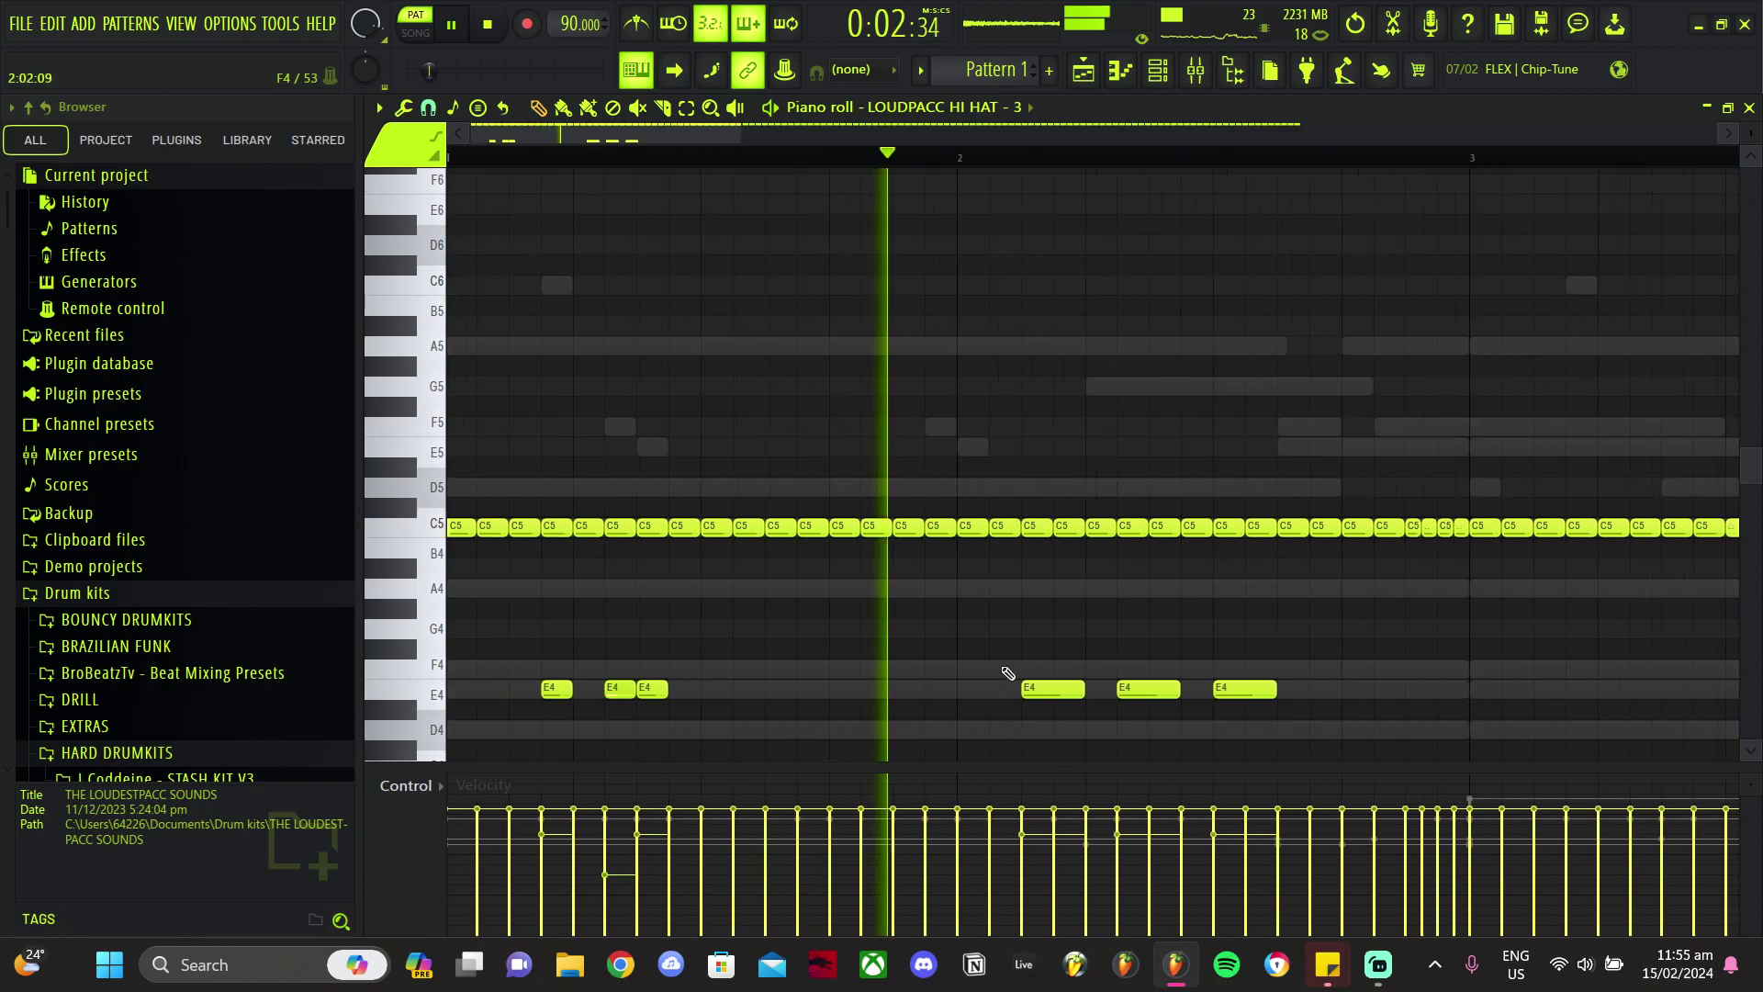
Step: Try removing the first E4 note of bar 2, and undo the removal
{"action": "right_click", "coordinate": [1056, 695]}
{"action": "key", "text": "ctrl+x"}
{"action": "key", "text": "space"}
{"action": "key", "text": "ctrl+z"}
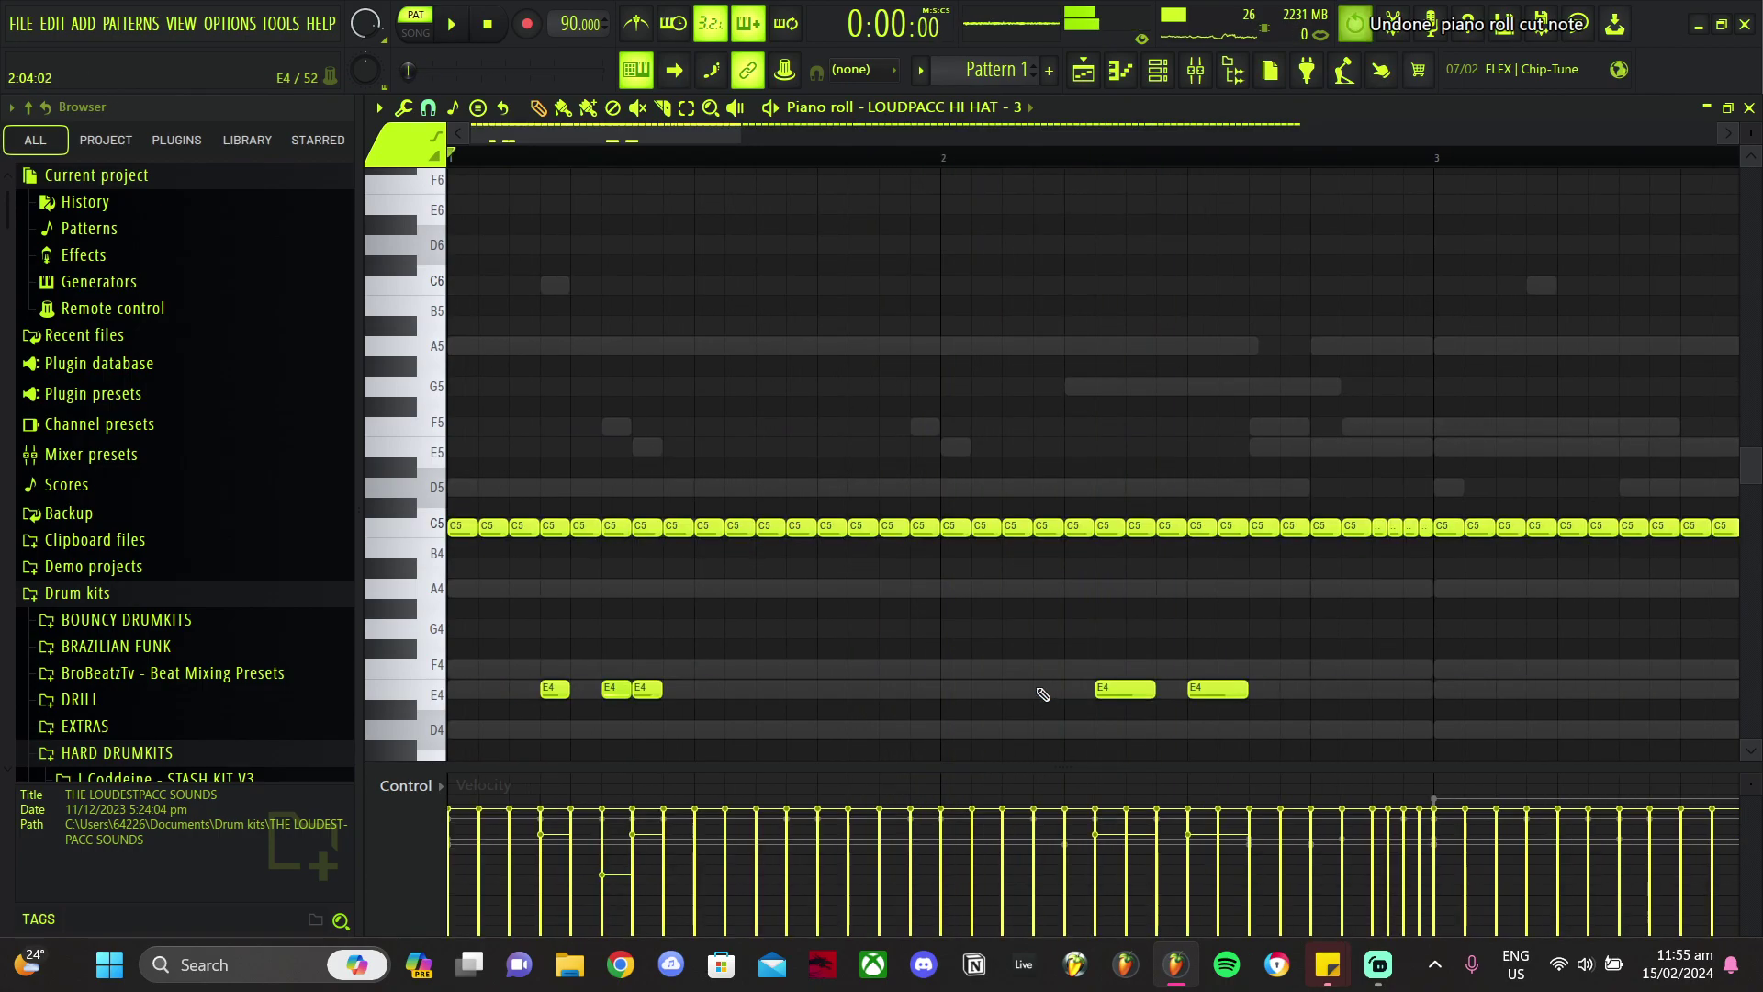
{"action": "scroll", "coordinate": [618, 659], "scroll_direction": "up", "scroll_amount": 1, "text": "ctrl"}
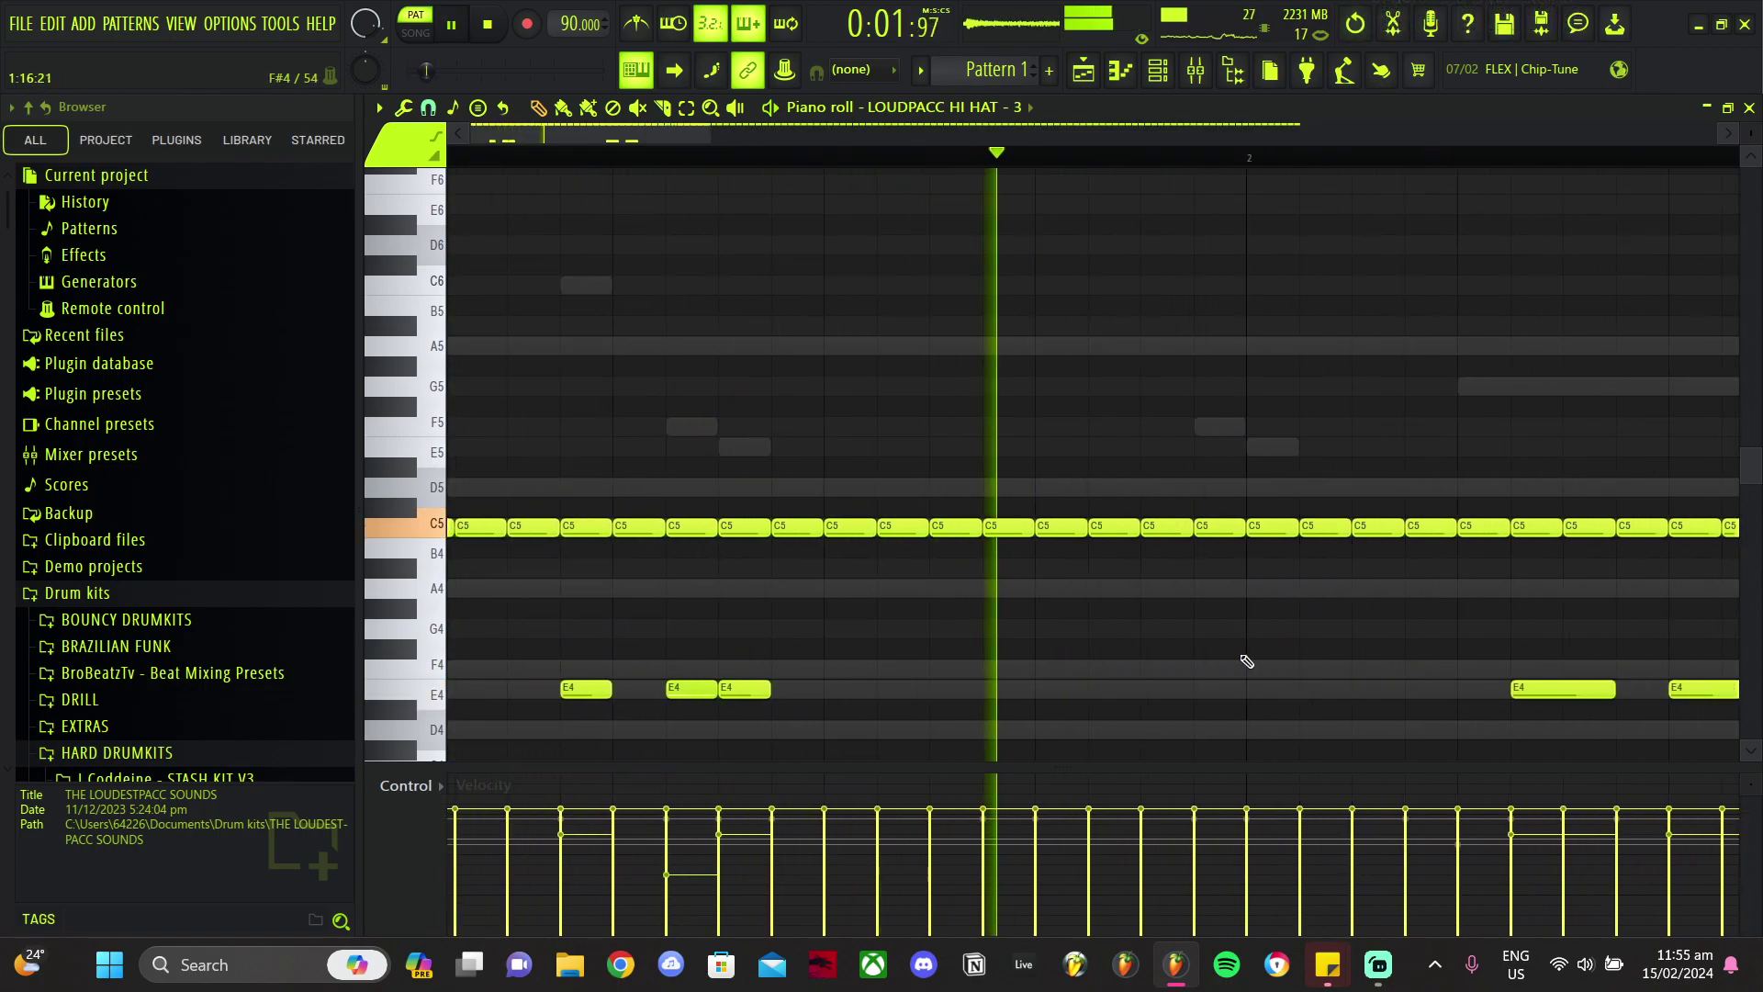
{"action": "scroll", "coordinate": [1254, 671], "scroll_direction": "down", "scroll_amount": 1, "text": "ctrl"}
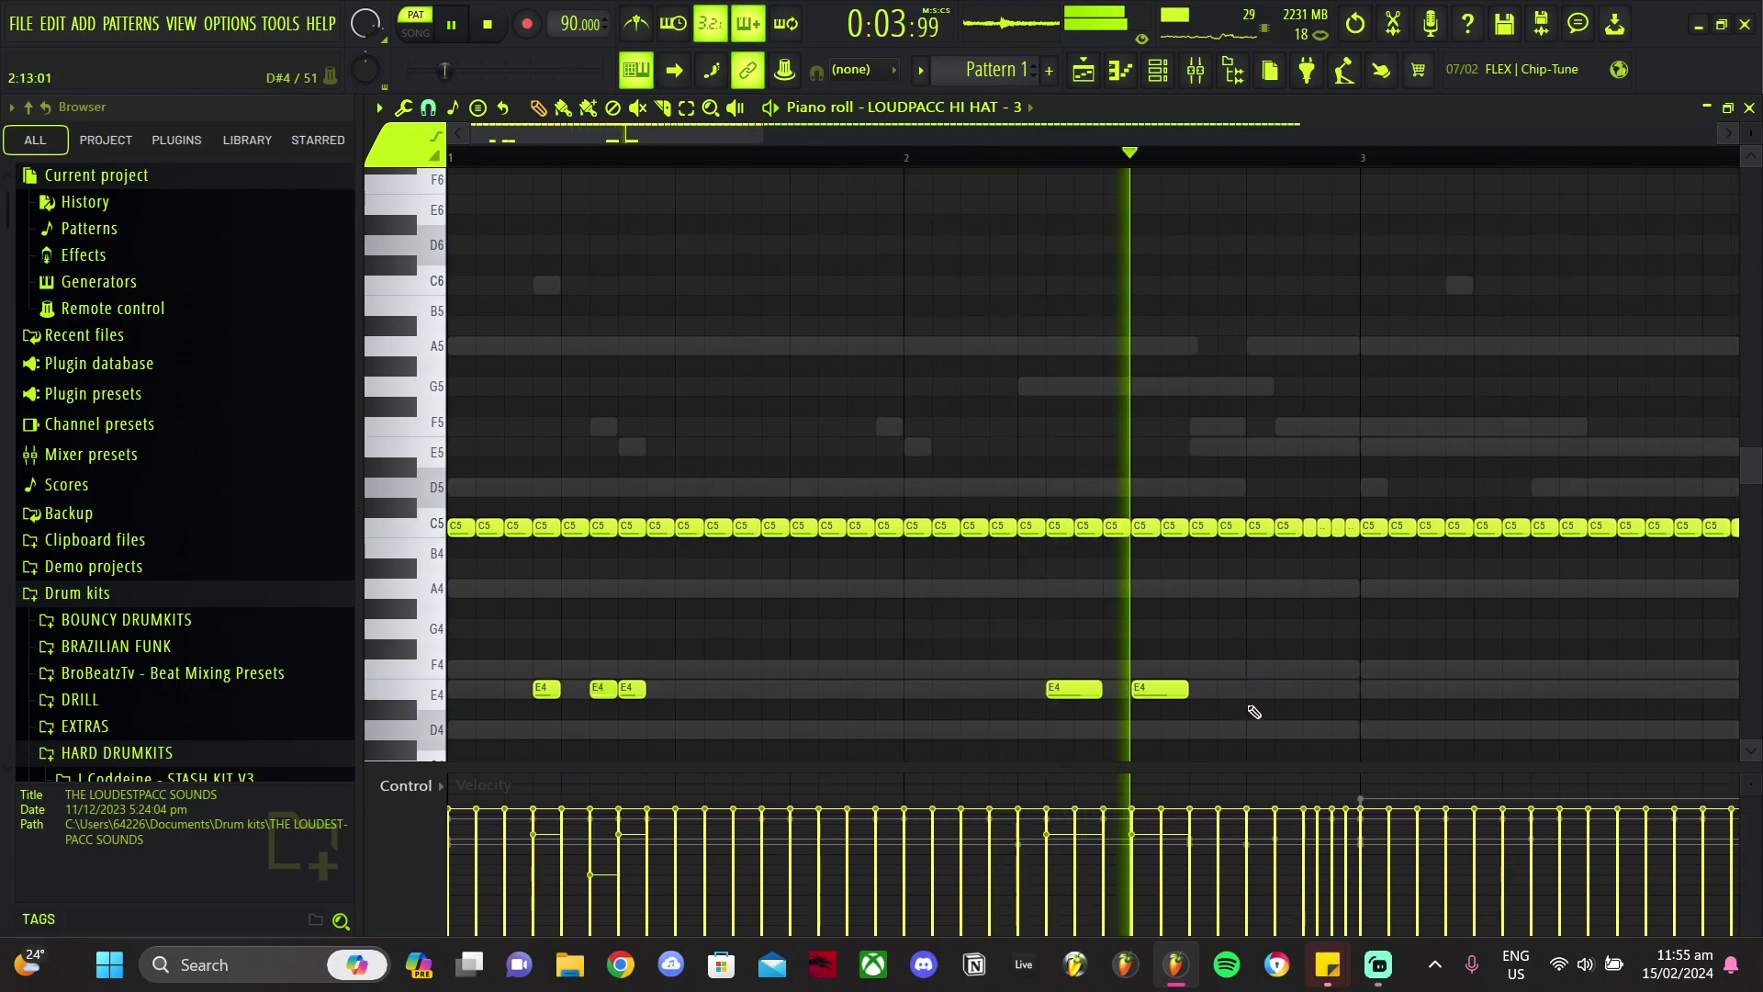
{"action": "key", "text": "ctrl+z"}
{"action": "key", "text": "ctrl+z"}
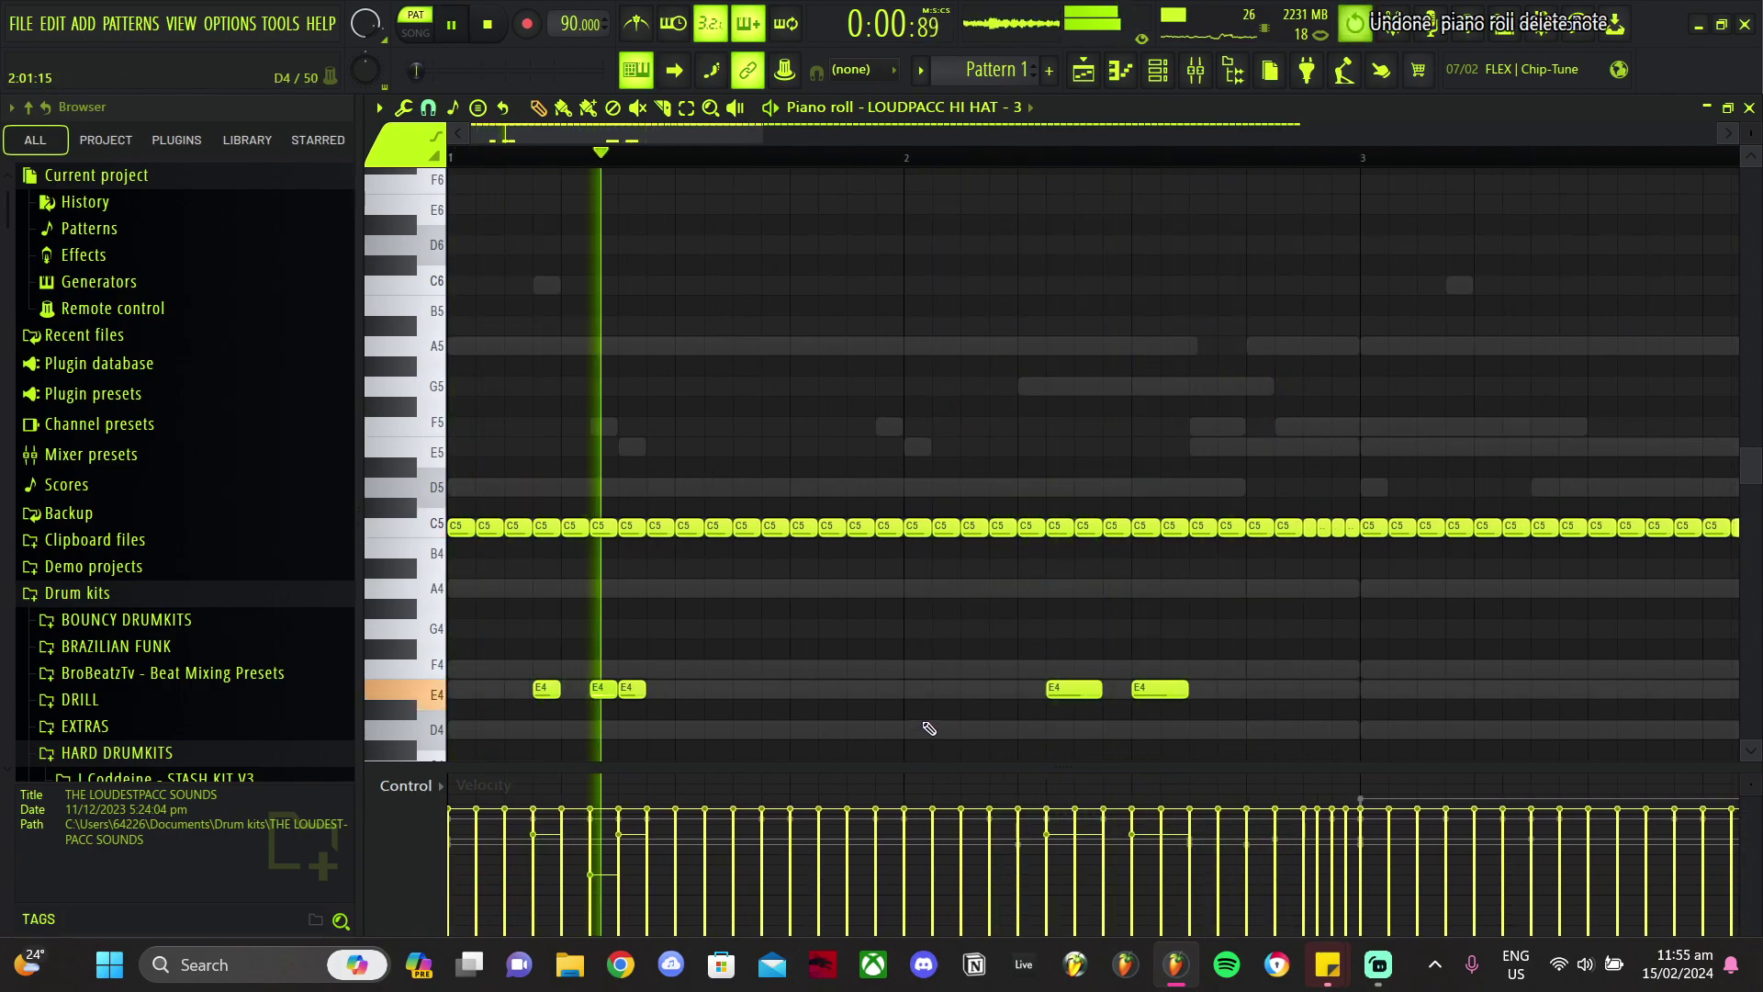
Step: Remove the middle E4 note of bar 1, shorten the bar 2 E4 notes to one step and add one on step 12
{"action": "right_click", "coordinate": [592, 686]}
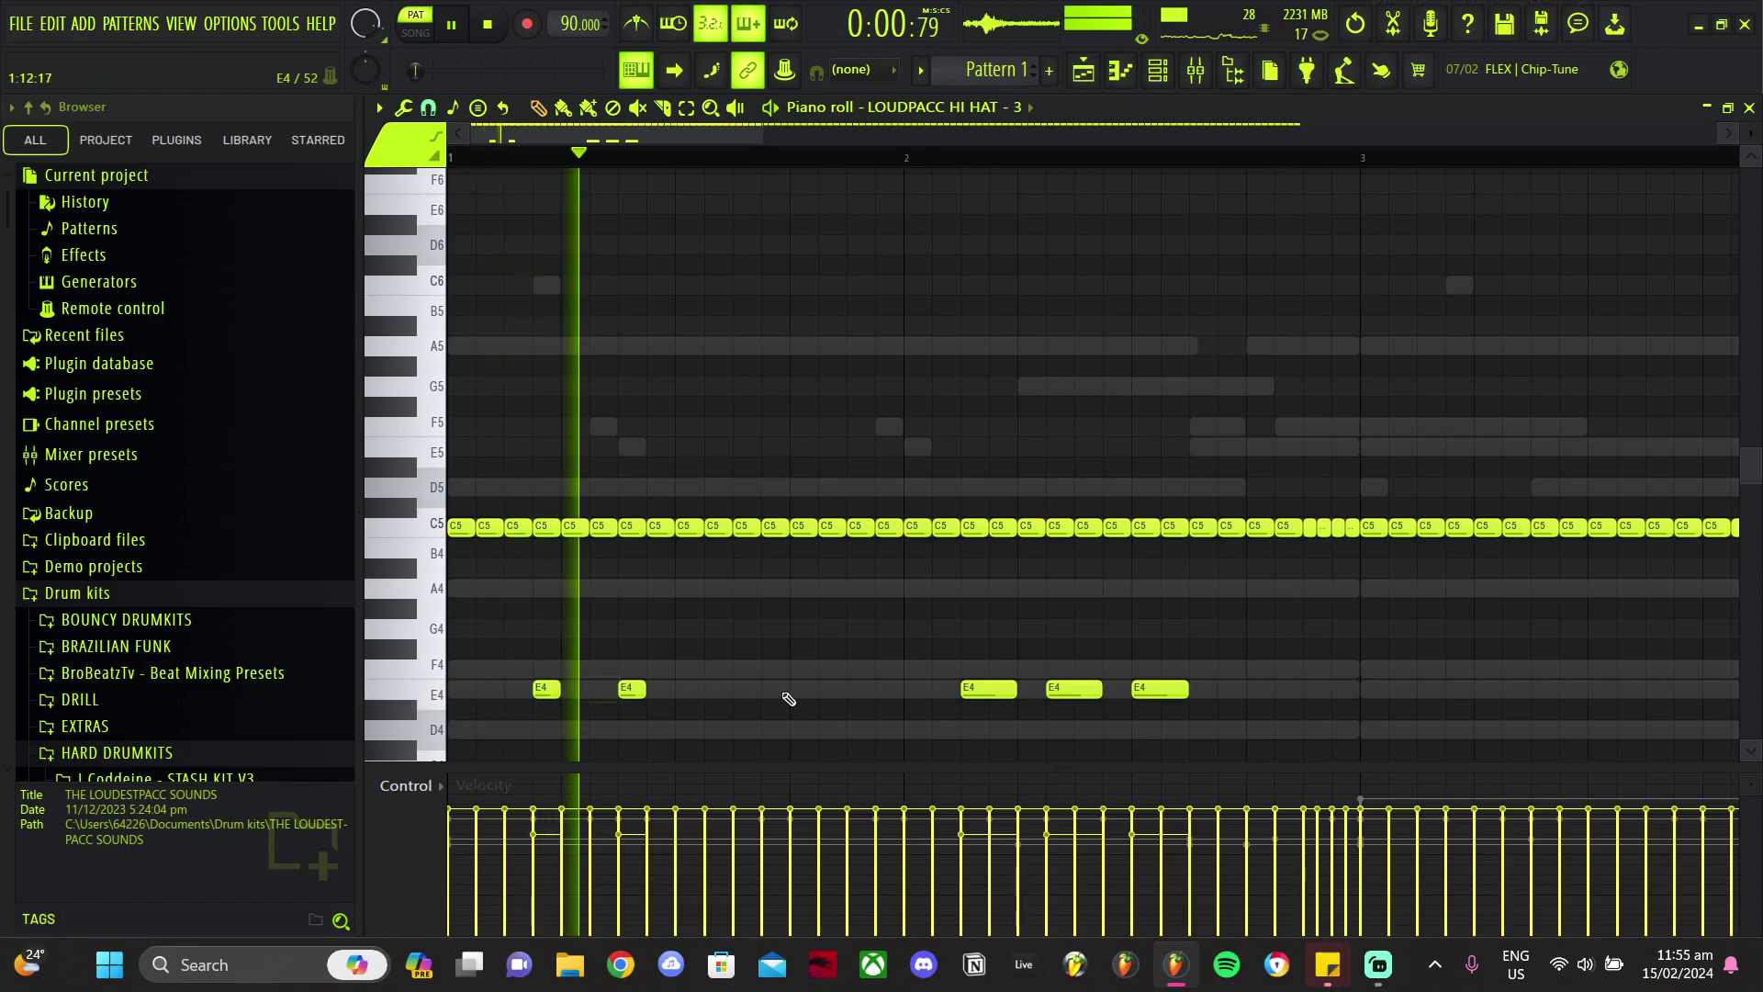
{"action": "left_click_drag", "start_coordinate": [1242, 681], "coordinate": [1195, 689], "text": "ctrl"}
{"action": "left_click", "coordinate": [1274, 683], "text": "ctrl"}
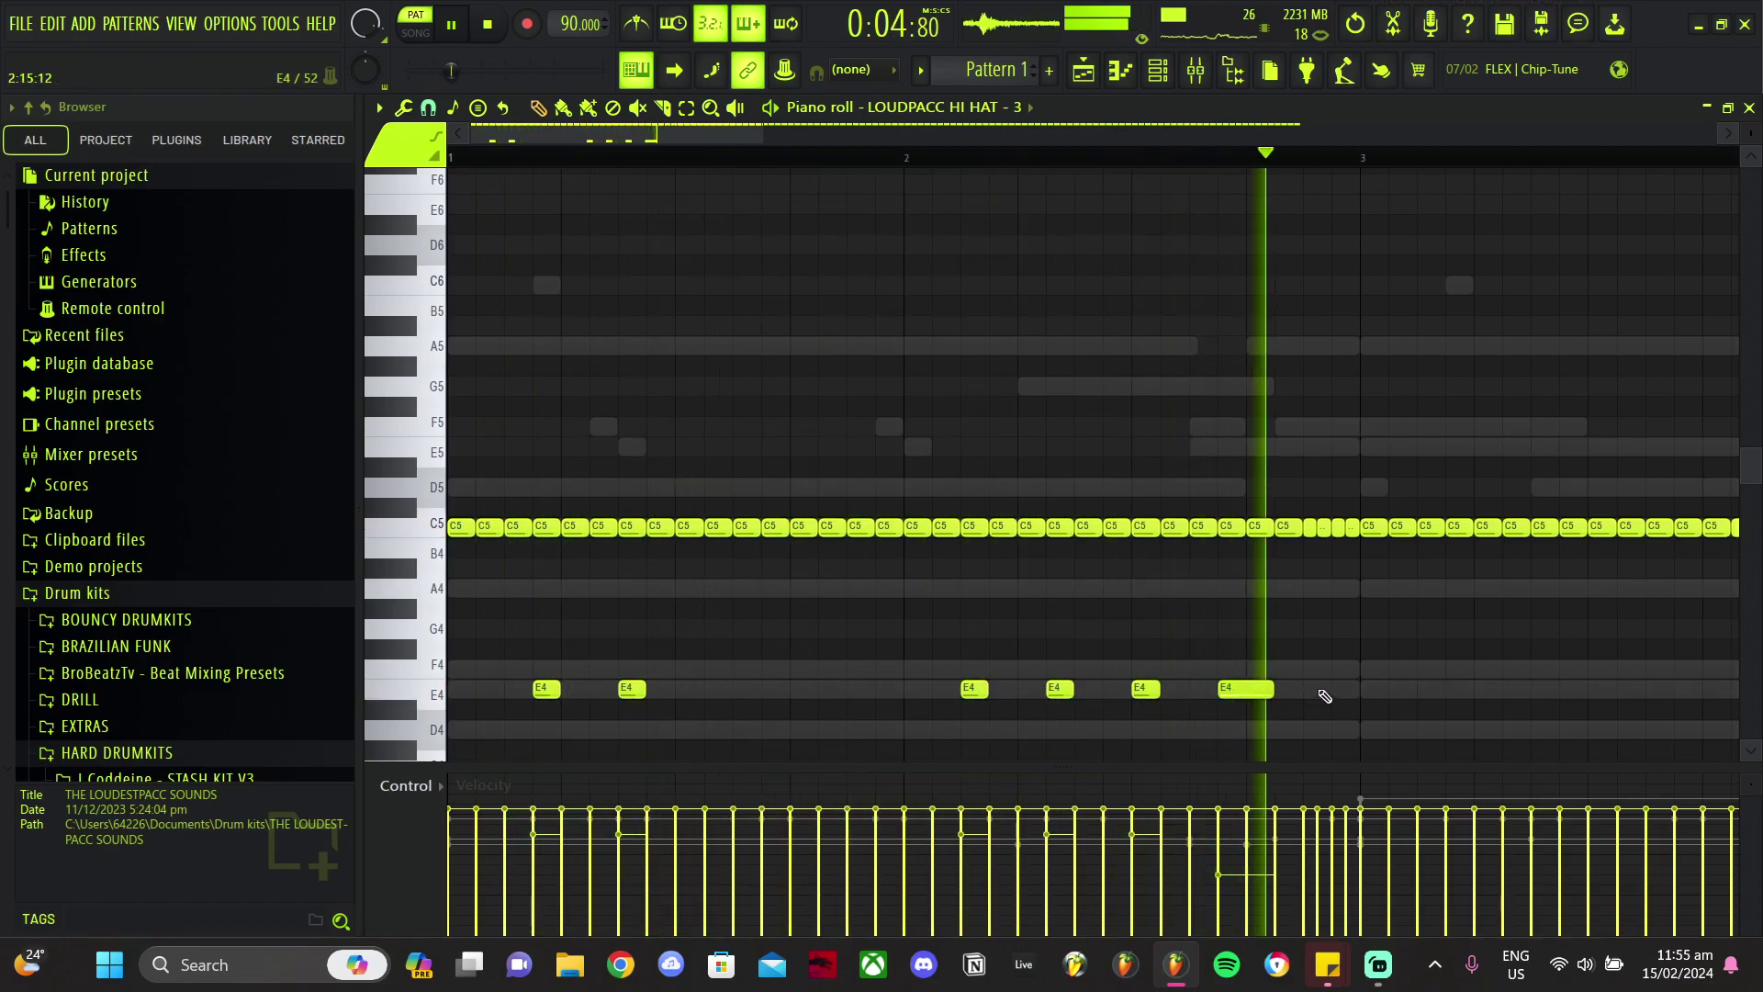
Step: Delete all the E4 notes from bars 1 and 2 of the hi-hat pattern
{"action": "right_click", "coordinate": [1145, 689]}
{"action": "right_click", "coordinate": [1060, 689]}
{"action": "right_click", "coordinate": [969, 691]}
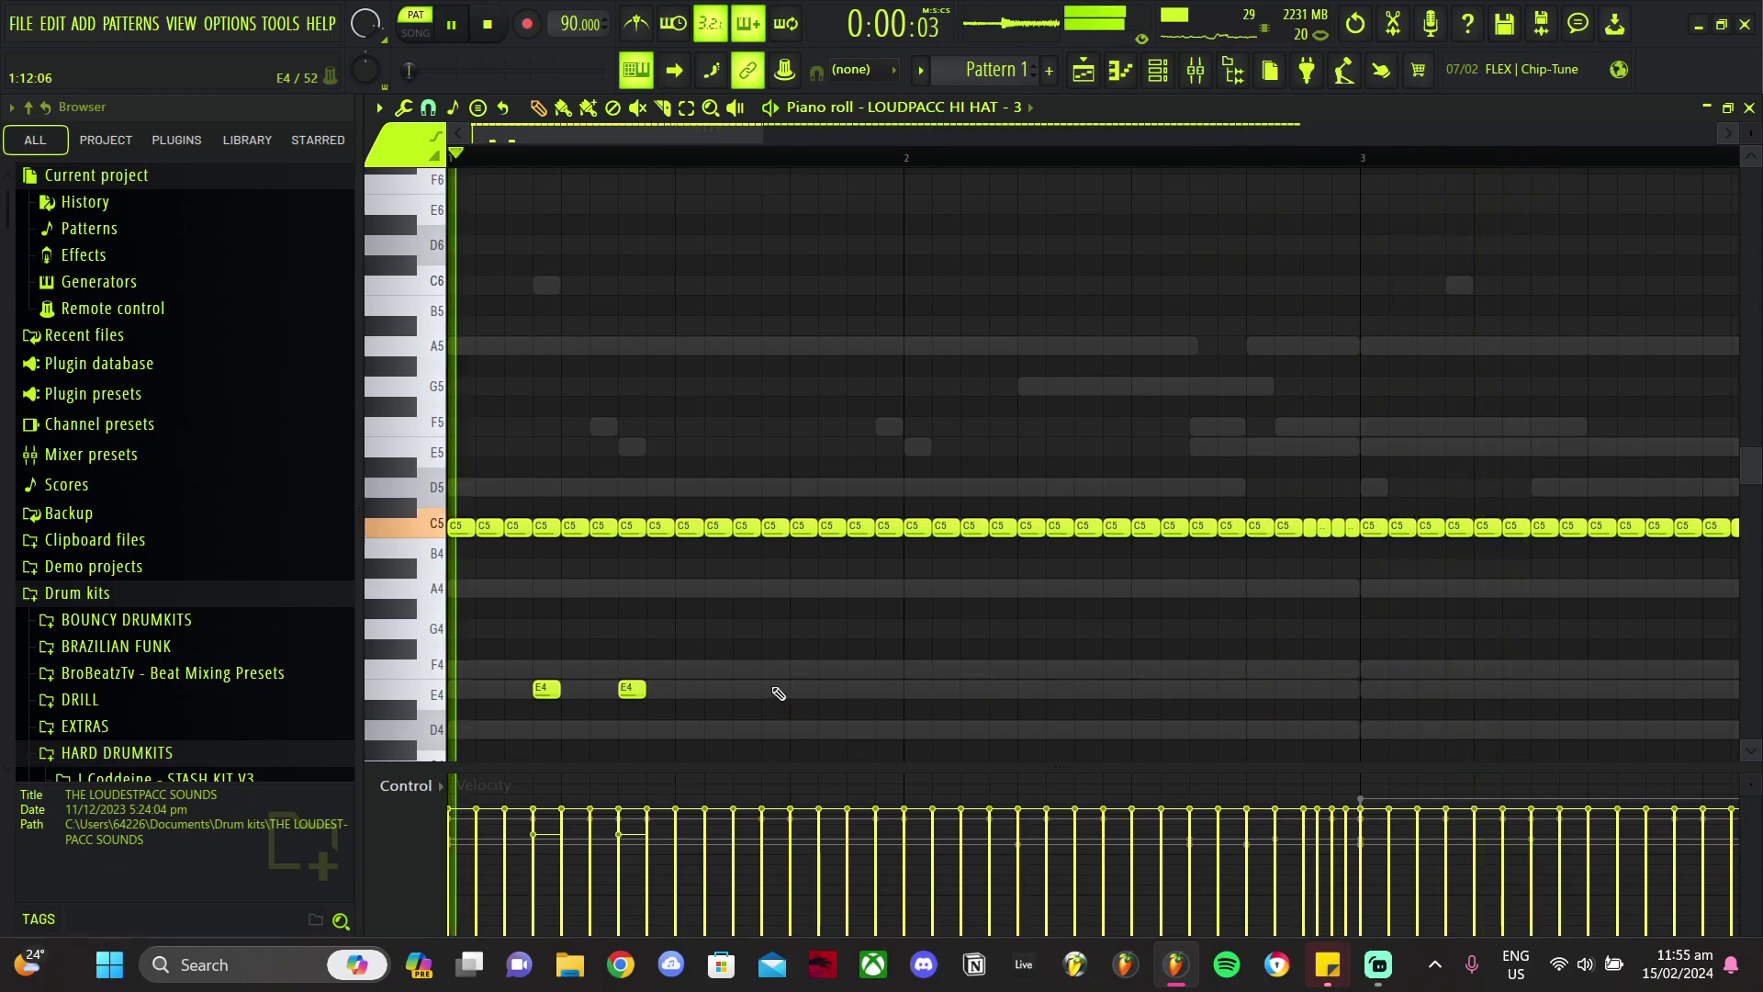
{"action": "key", "text": "ctrl+z"}
{"action": "right_click", "coordinate": [632, 689]}
{"action": "key", "text": "space"}
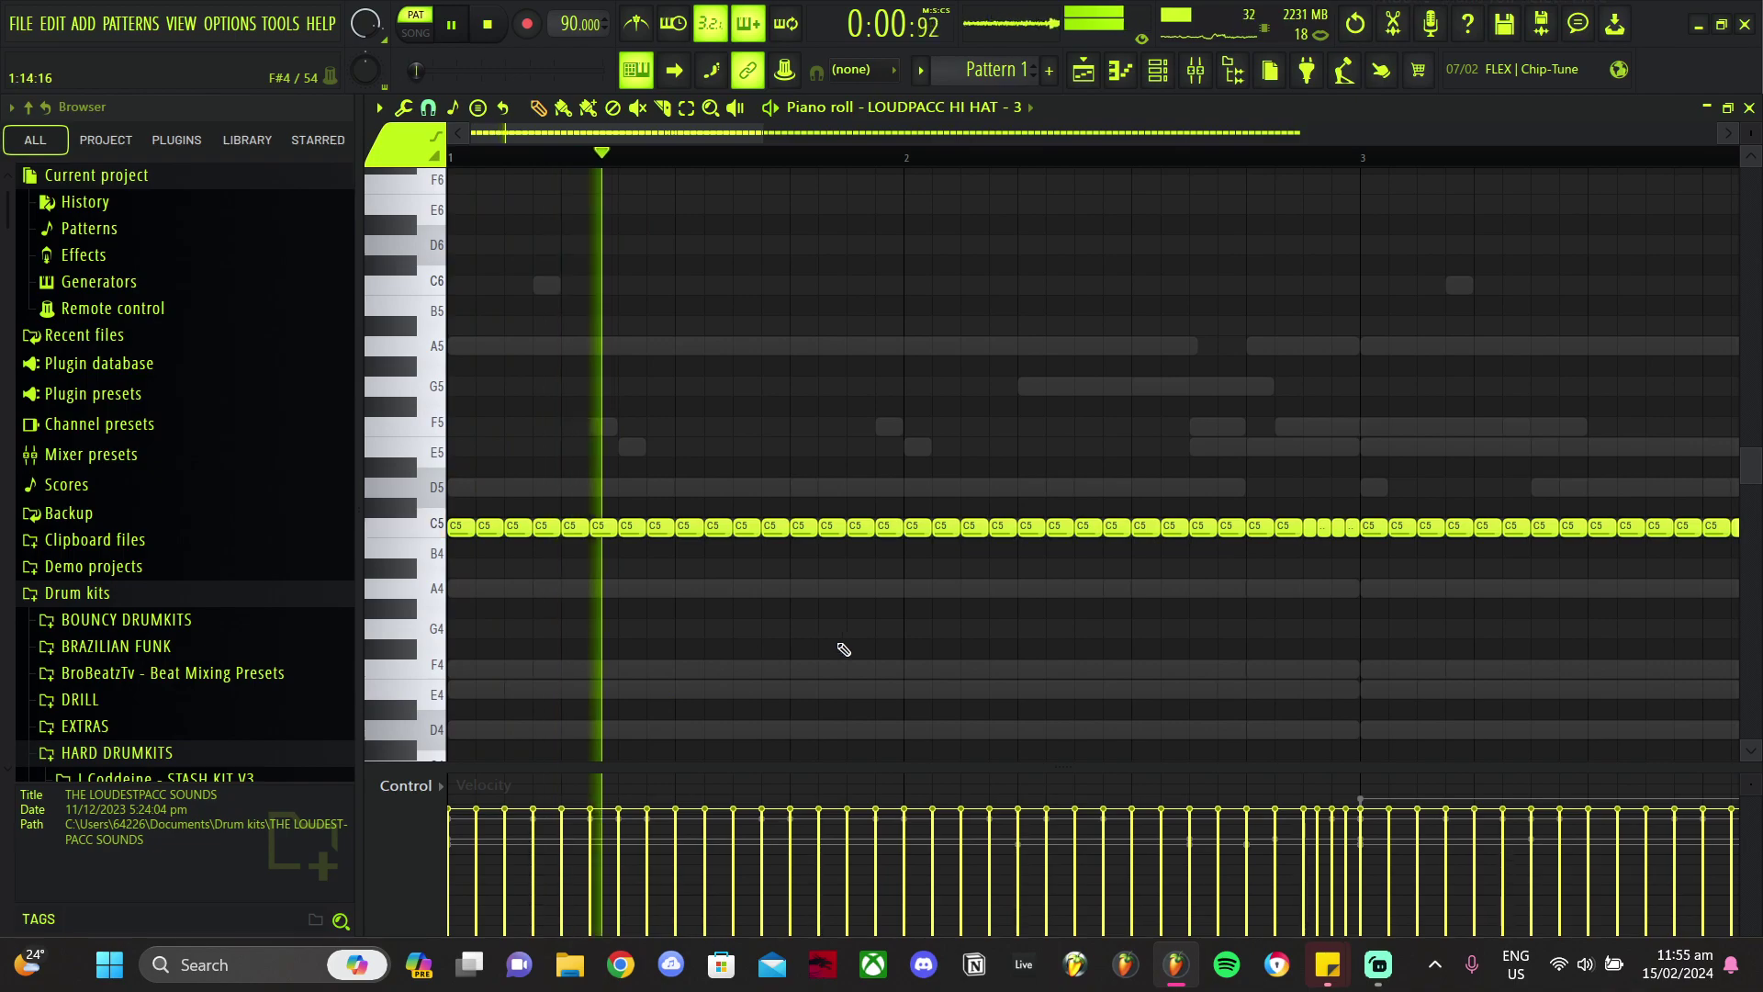
Step: Expand the THE LOUDESTPACC SOUNDS drum kit folder in the browser
{"action": "scroll", "coordinate": [775, 650], "scroll_direction": "down", "scroll_amount": 2, "text": "ctrl"}
{"action": "scroll", "coordinate": [152, 595], "scroll_direction": "down", "scroll_amount": 6}
{"action": "scroll", "coordinate": [151, 595], "scroll_direction": "down", "scroll_amount": 12}
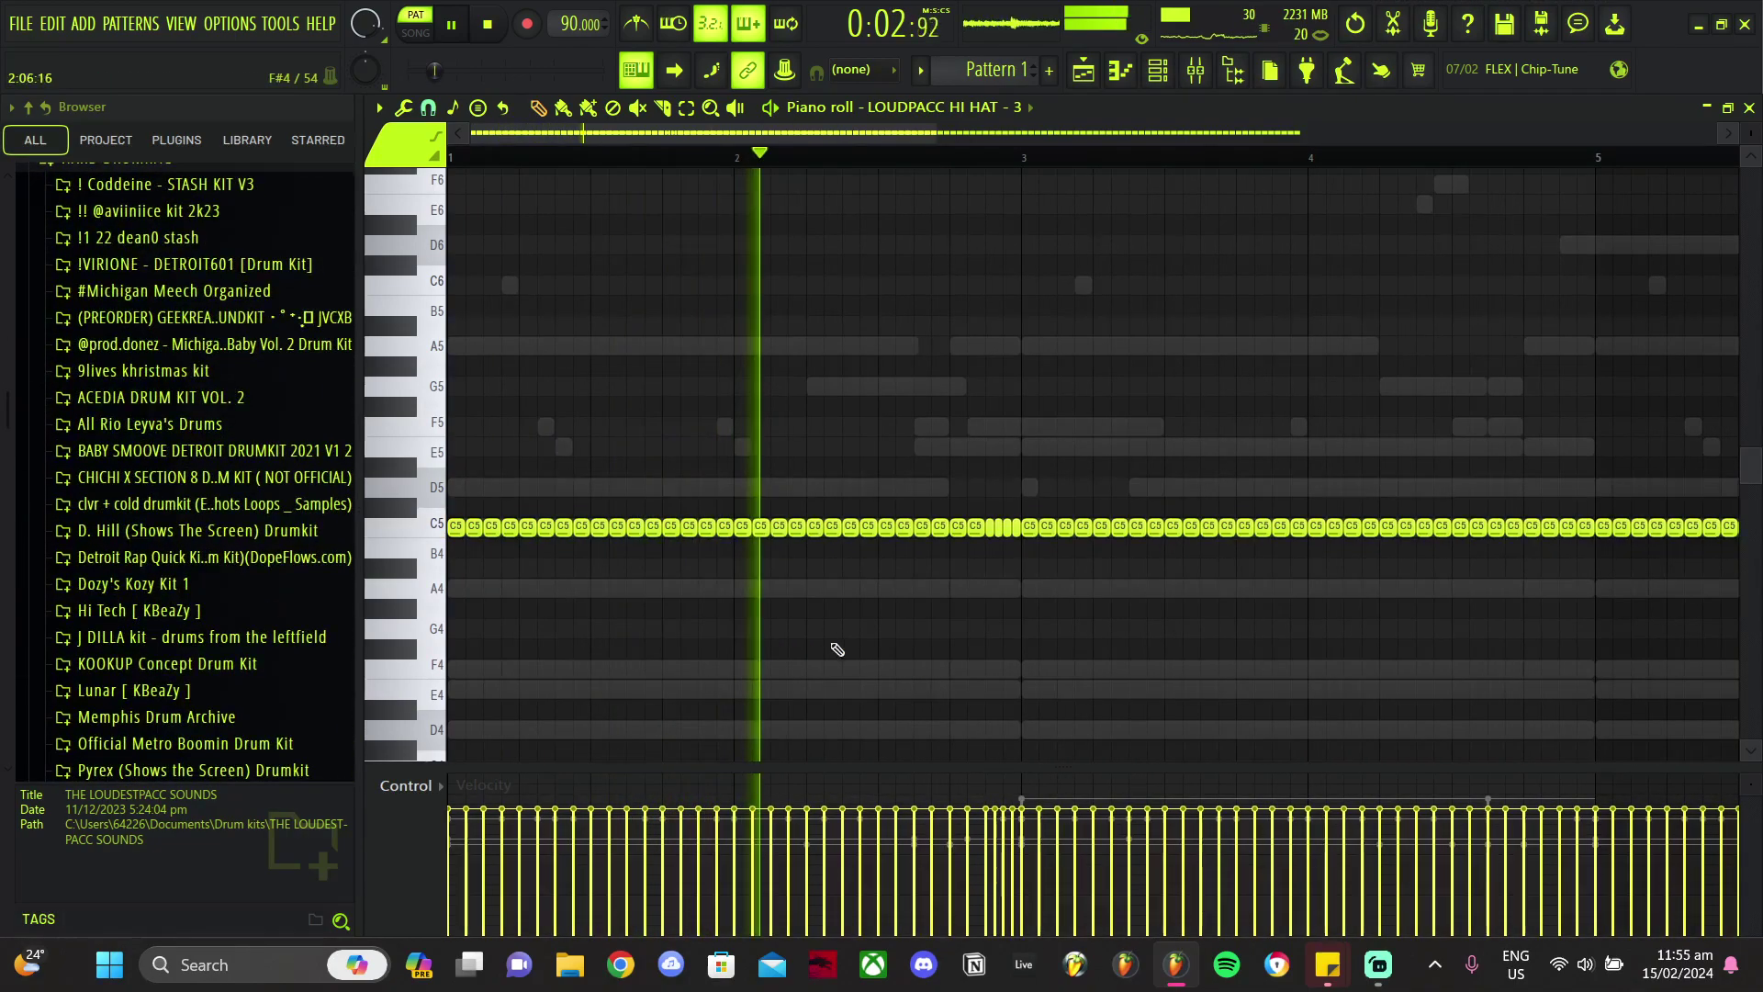
{"action": "left_click", "coordinate": [153, 294]}
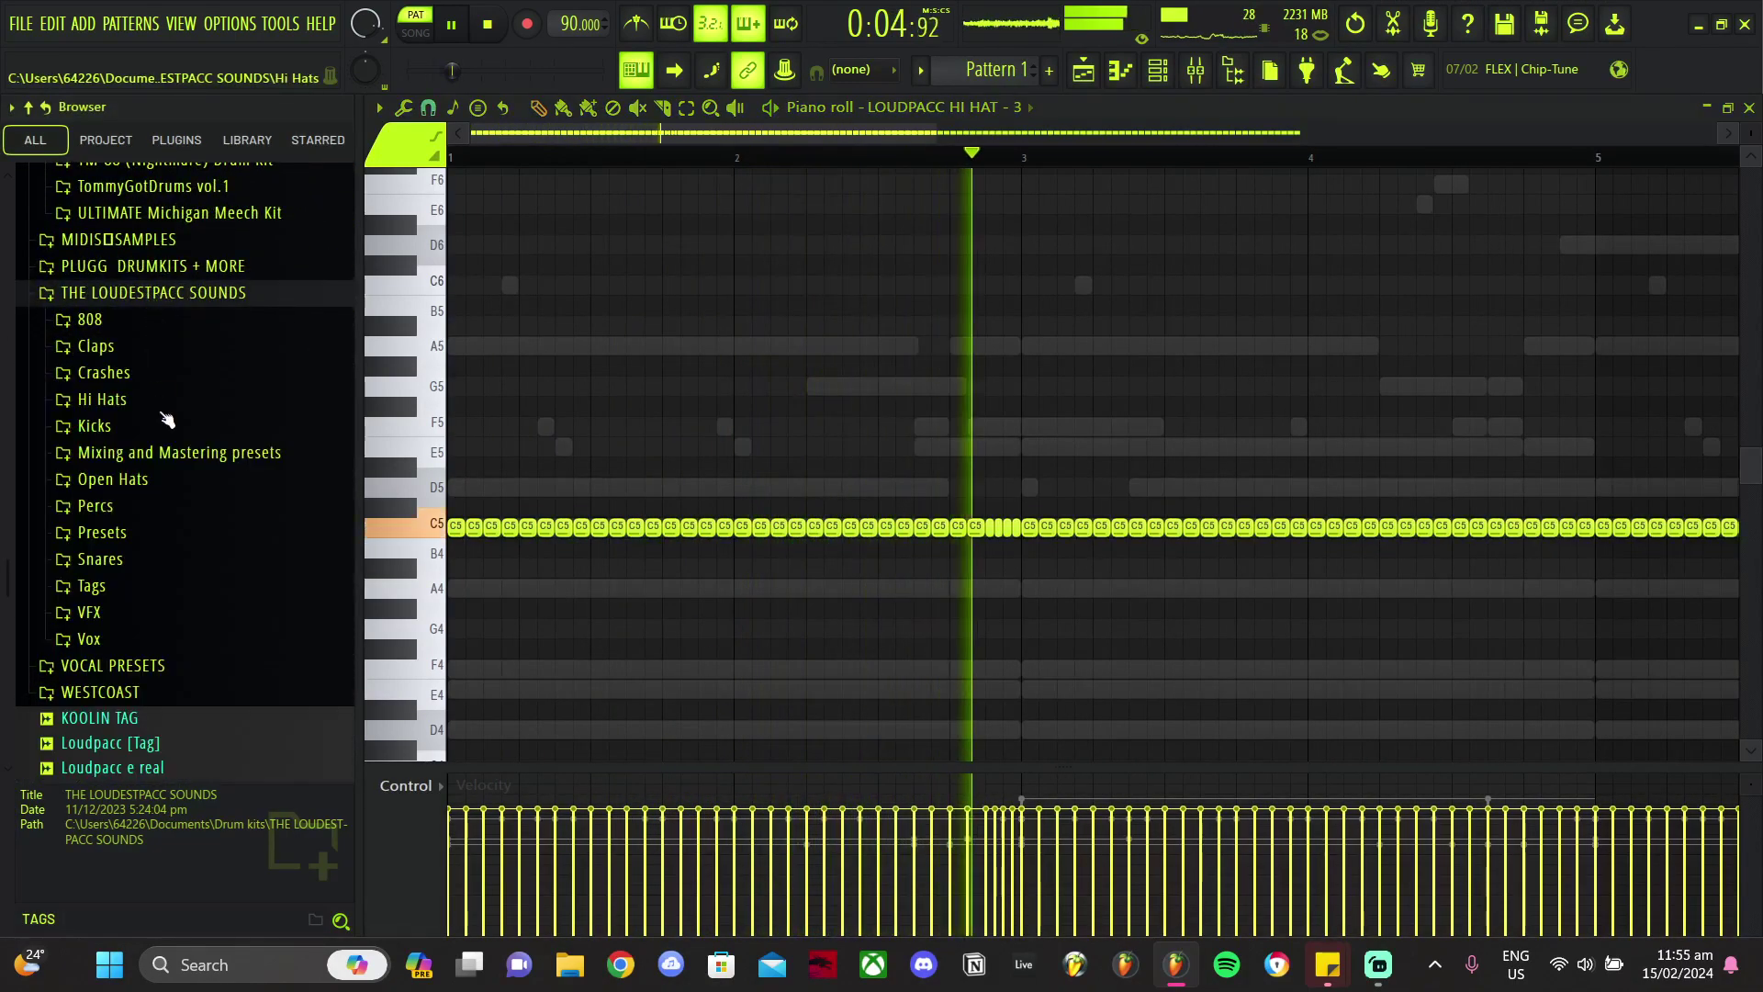
Step: Replace the last four hi-hat steps of bar 4 with one long note and chop it into an eight-note roll
{"action": "scroll", "coordinate": [1144, 625], "scroll_direction": "up", "scroll_amount": 3, "text": "ctrl"}
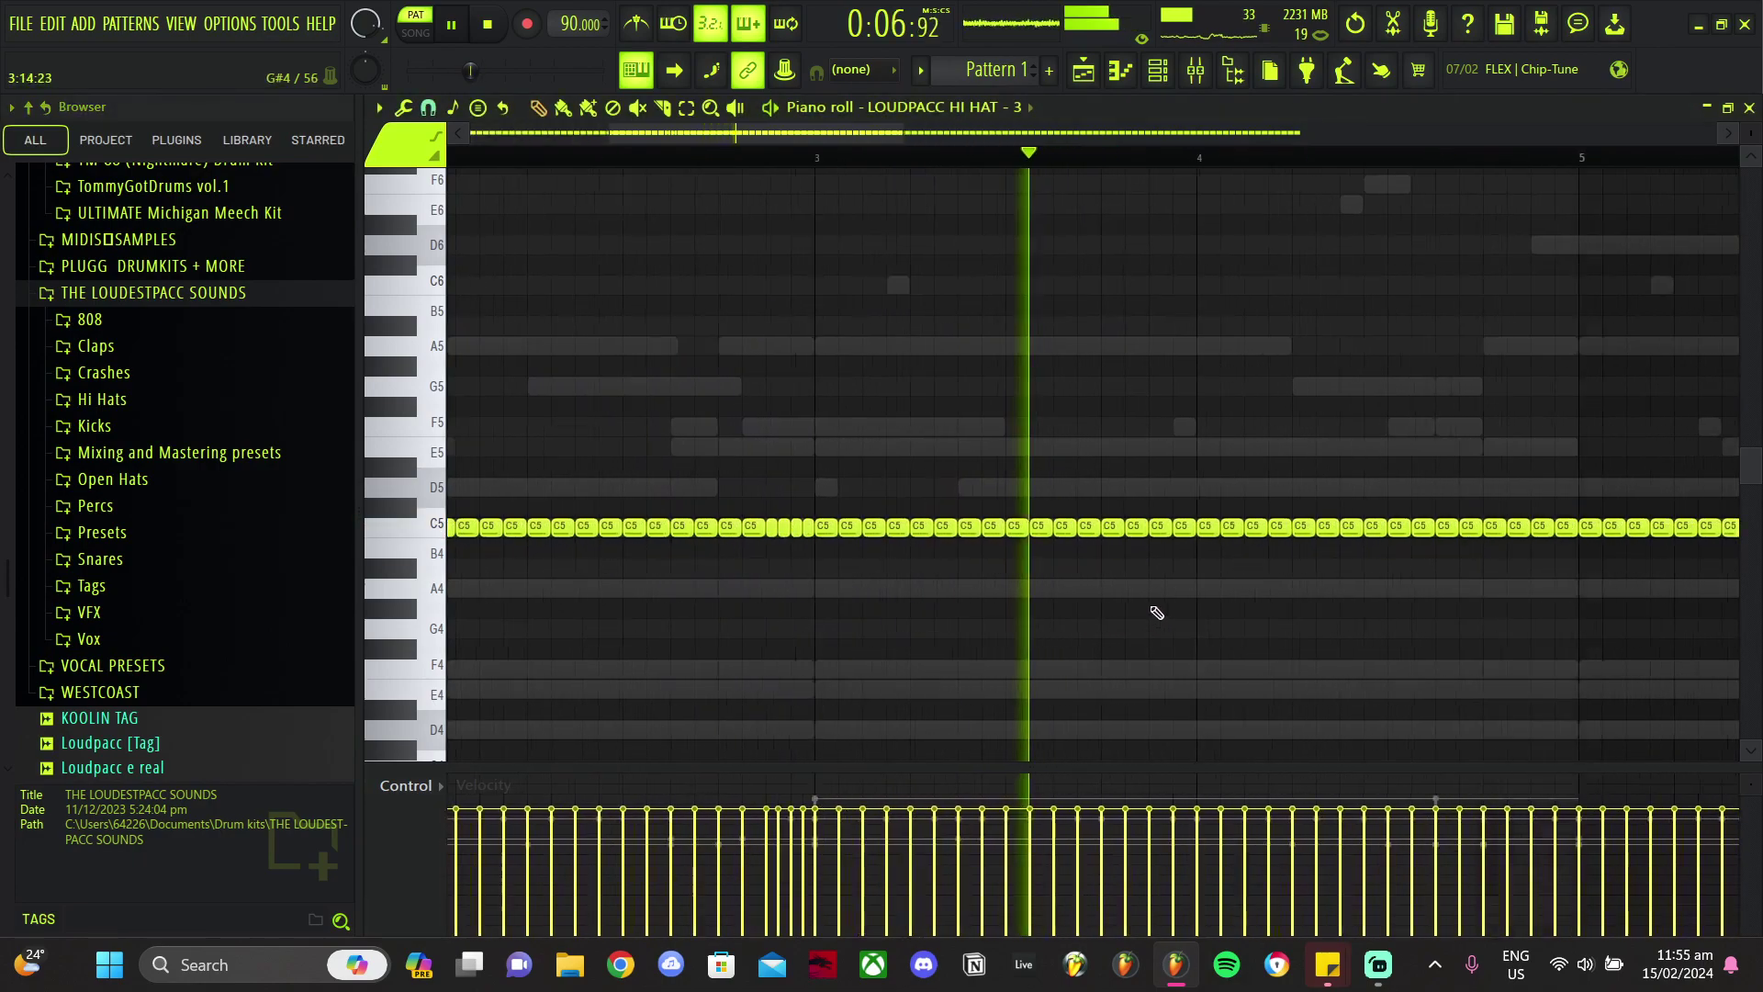
{"action": "scroll", "coordinate": [1377, 608], "scroll_direction": "down", "scroll_amount": 3, "text": "ctrl"}
{"action": "right_click", "coordinate": [1488, 528]}
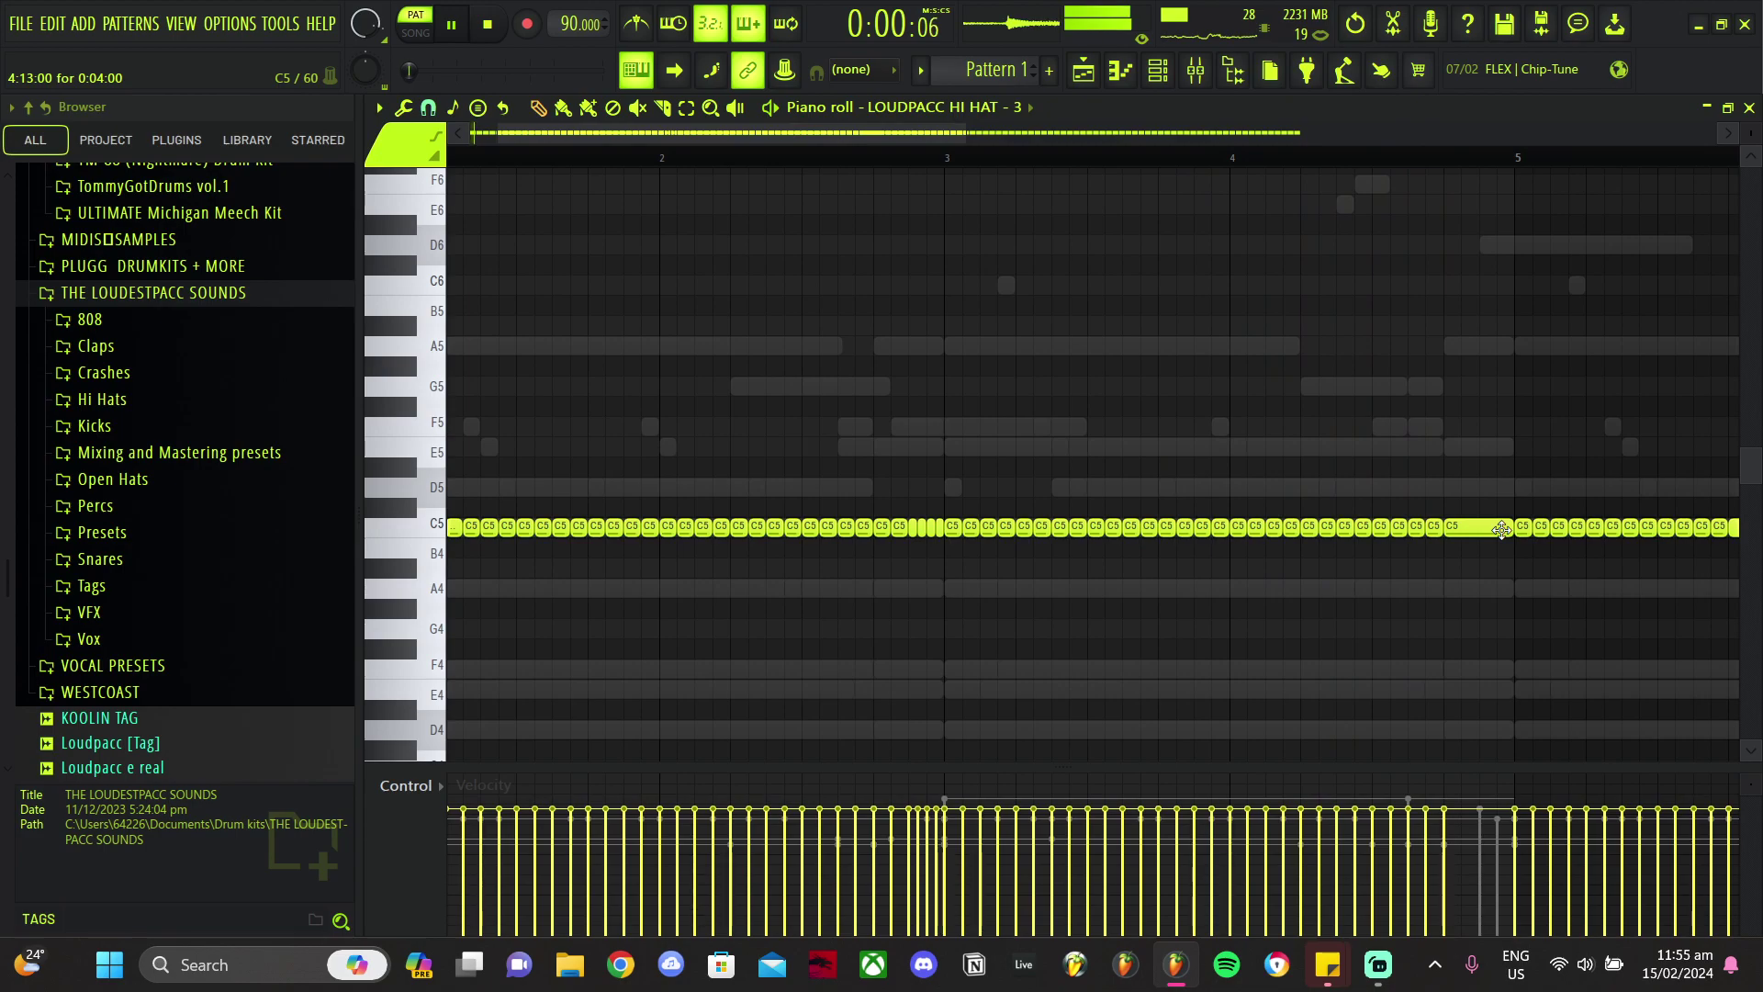
{"action": "key", "text": "alt+u"}
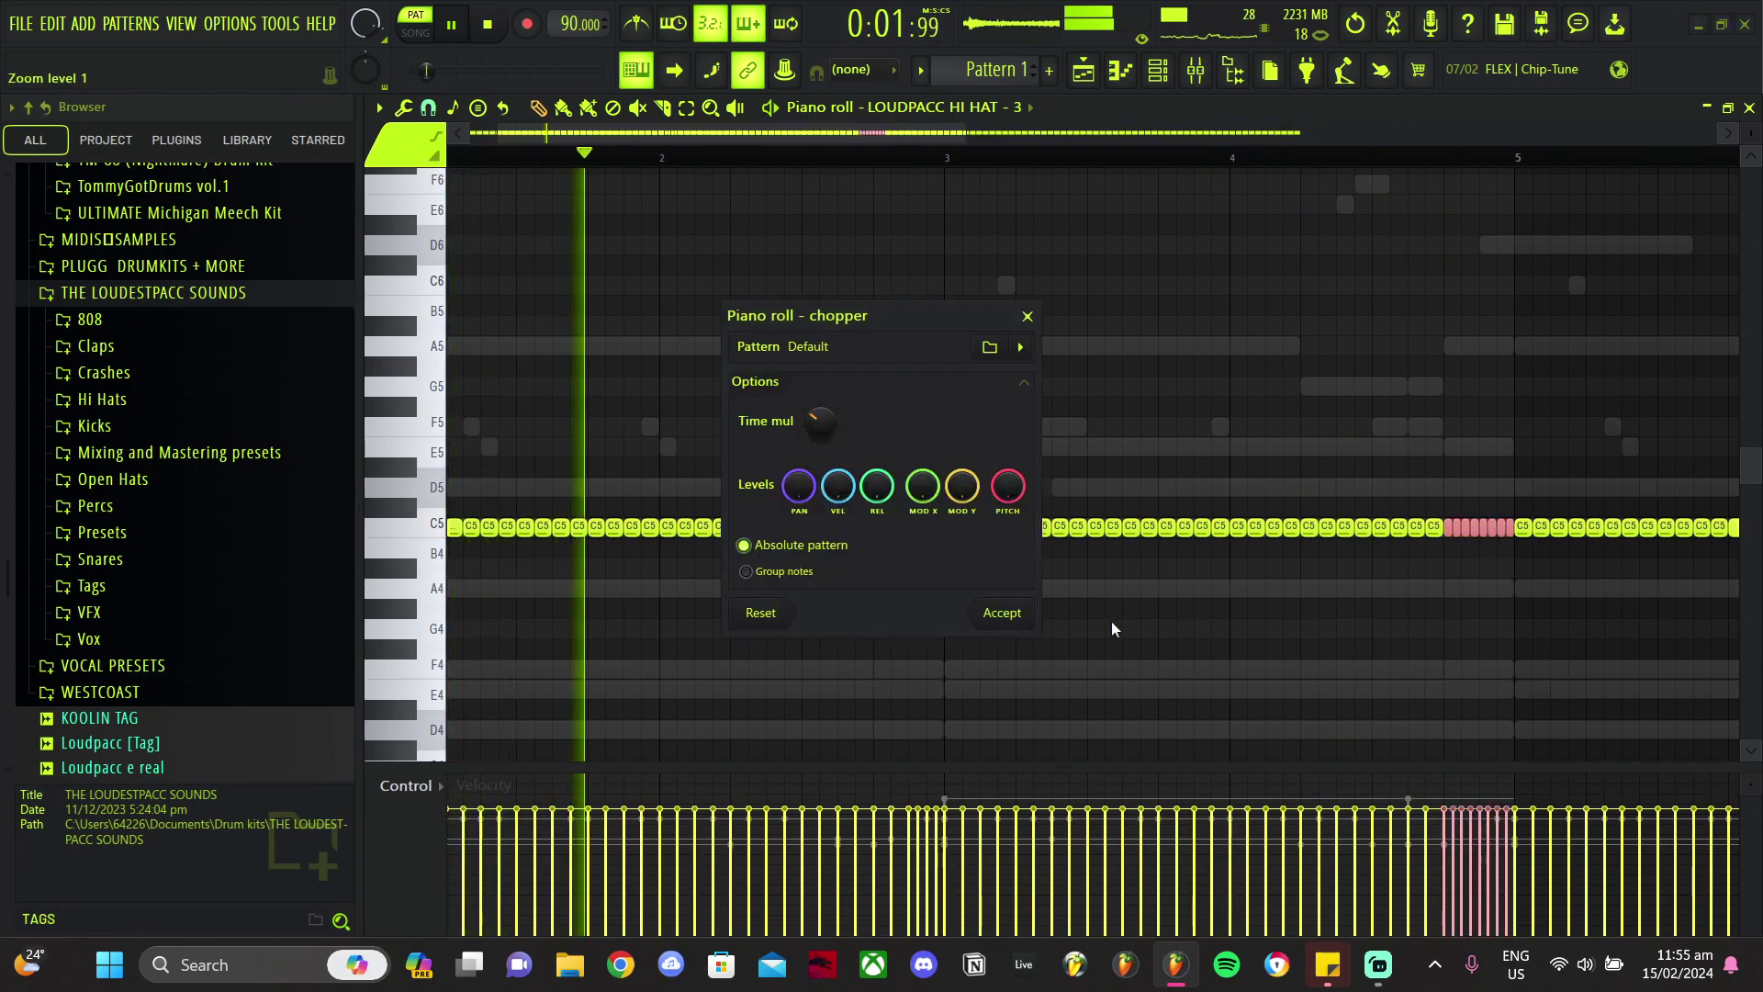
{"action": "left_click", "coordinate": [1006, 611]}
Step: Transpose all hi-hat notes up two semitones to D5 and repeat the first four bars over bars 5 to 8
{"action": "key", "text": "shift+Up"}
{"action": "key", "text": "shift+Up"}
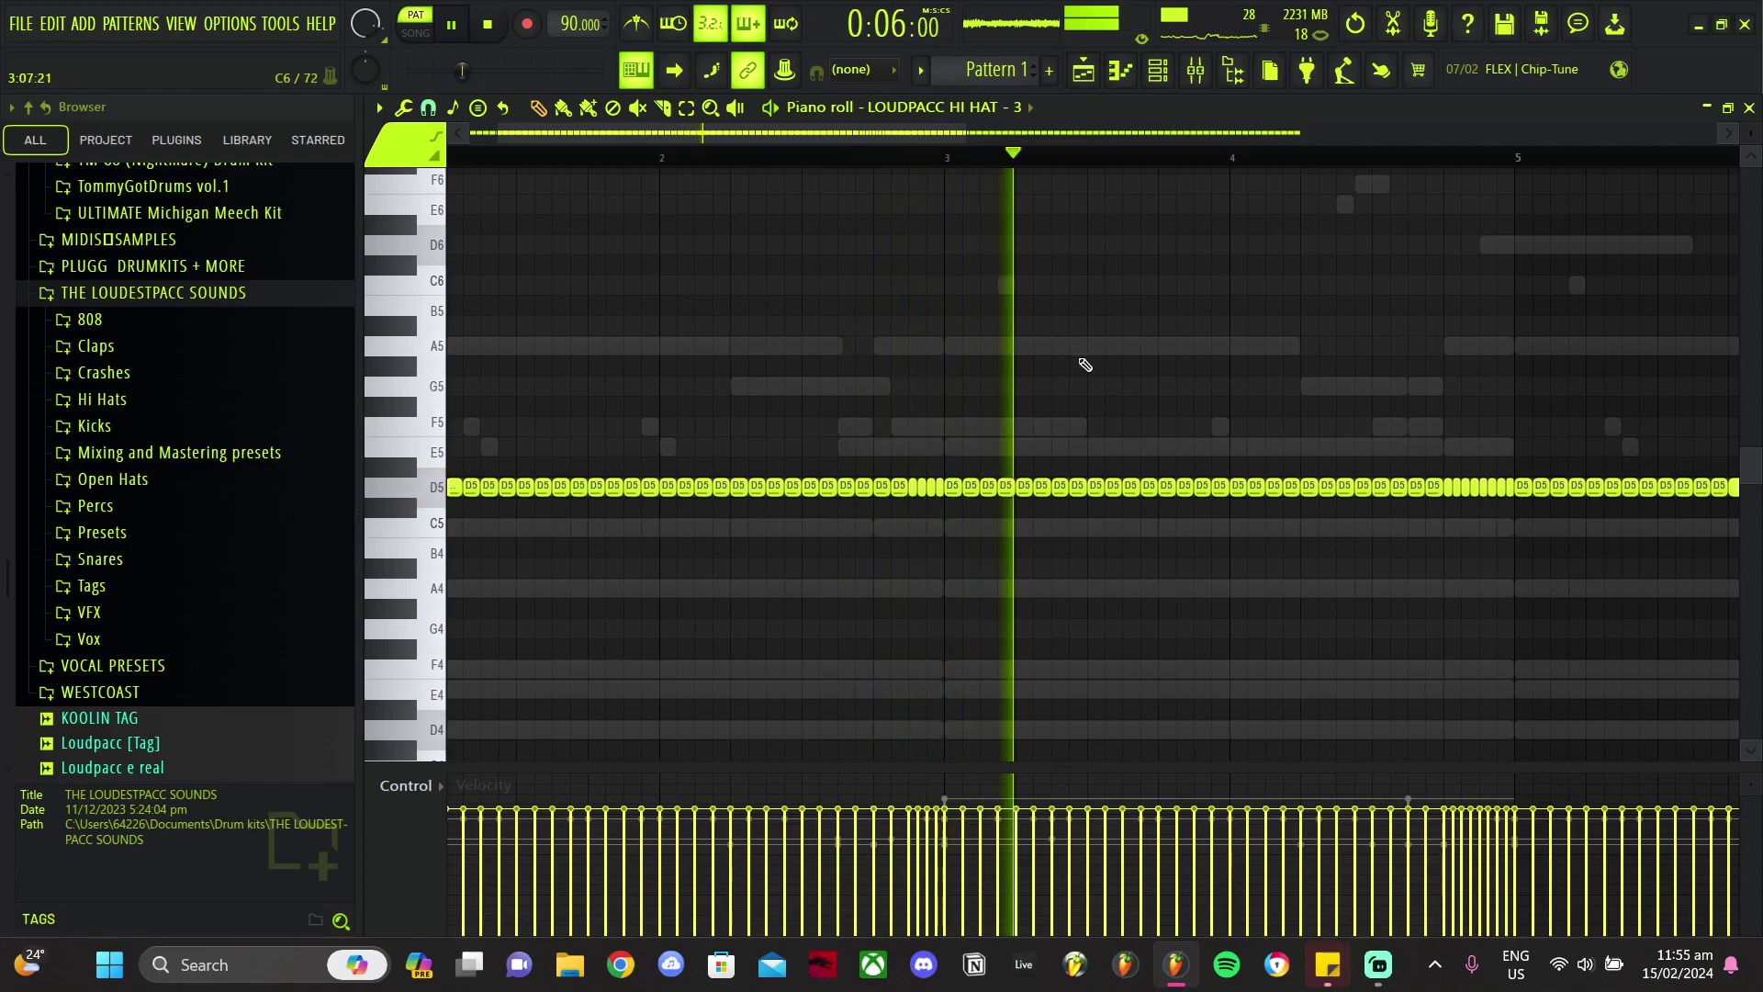
{"action": "scroll", "coordinate": [1083, 366], "scroll_direction": "down", "scroll_amount": 4}
{"action": "left_click_drag", "start_coordinate": [1506, 459], "coordinate": [1109, 519]}
{"action": "key", "text": "Delete"}
{"action": "key", "text": "ctrl+b"}
Step: Lower the hi-hat roll at the end of bar 4 by five semitones to A4
{"action": "scroll", "coordinate": [860, 538], "scroll_direction": "up", "scroll_amount": 4}
{"action": "scroll", "coordinate": [868, 524], "scroll_direction": "up", "scroll_amount": 3}
{"action": "key", "text": "space"}
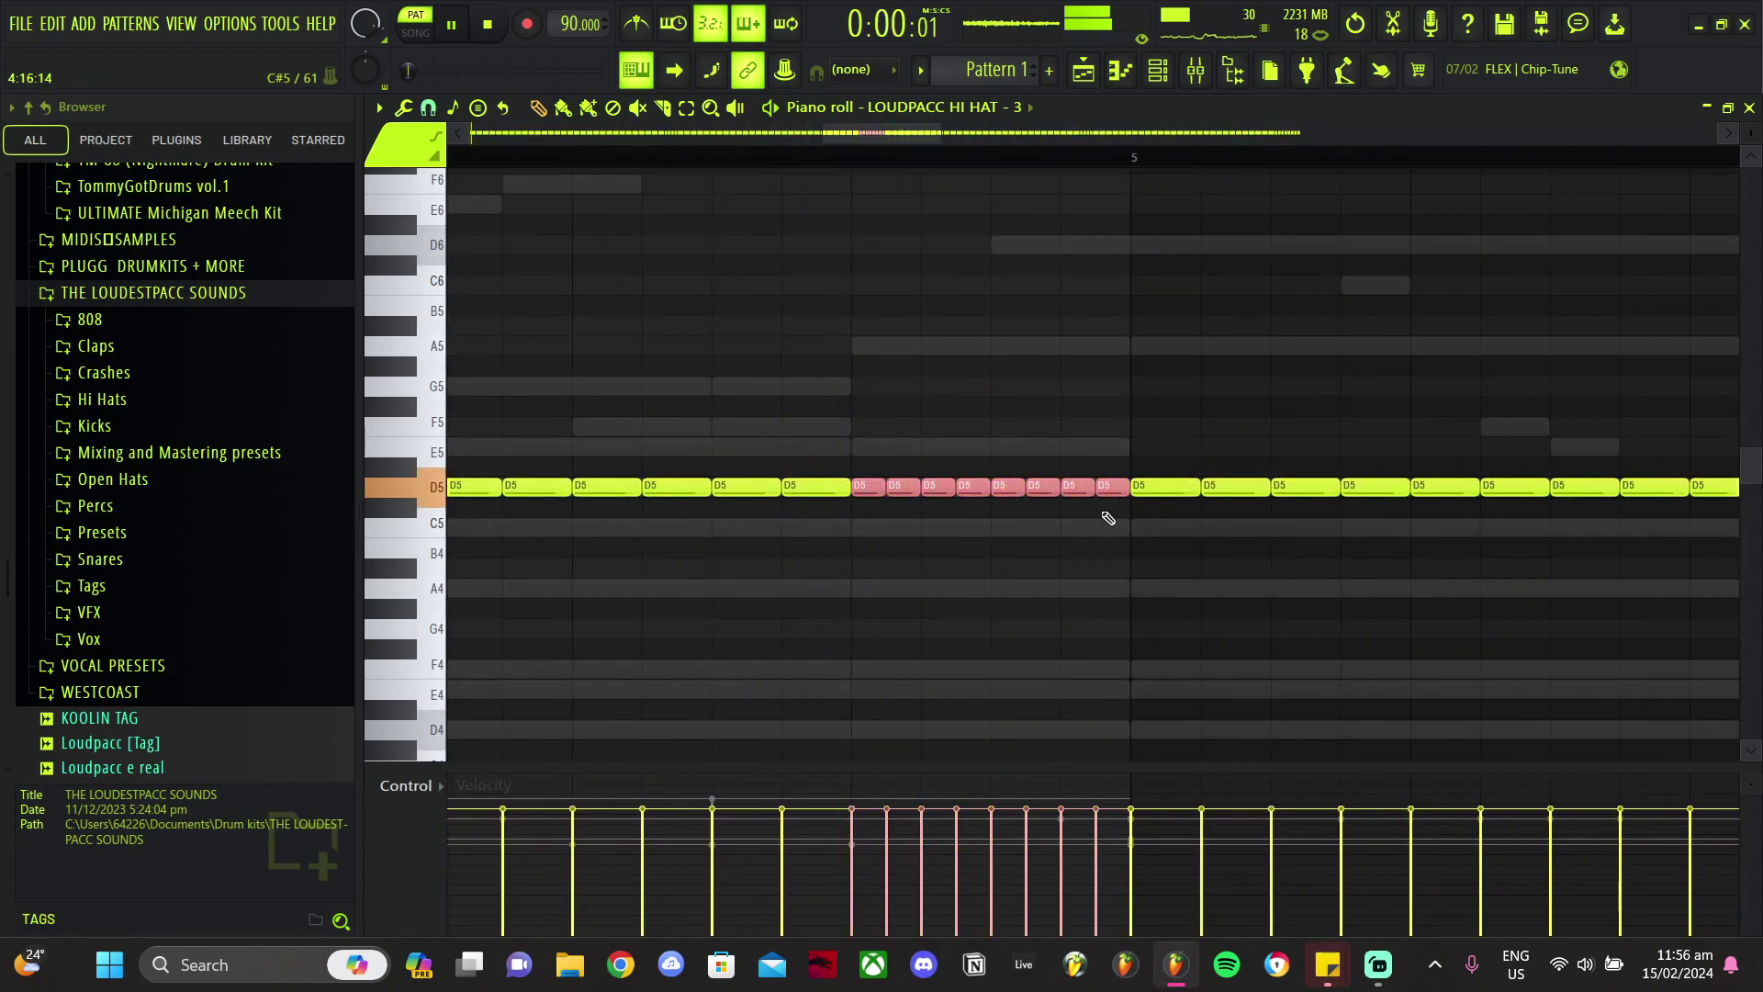
{"action": "key", "text": "Down"}
{"action": "key", "text": "Down"}
{"action": "key", "text": "Down"}
{"action": "key", "text": "Down"}
{"action": "key", "text": "Down"}
Step: Replace hi-hat bars 5 to 8 with a copy of the first four bars including the lowered roll
{"action": "scroll", "coordinate": [1225, 438], "scroll_direction": "down", "scroll_amount": 4}
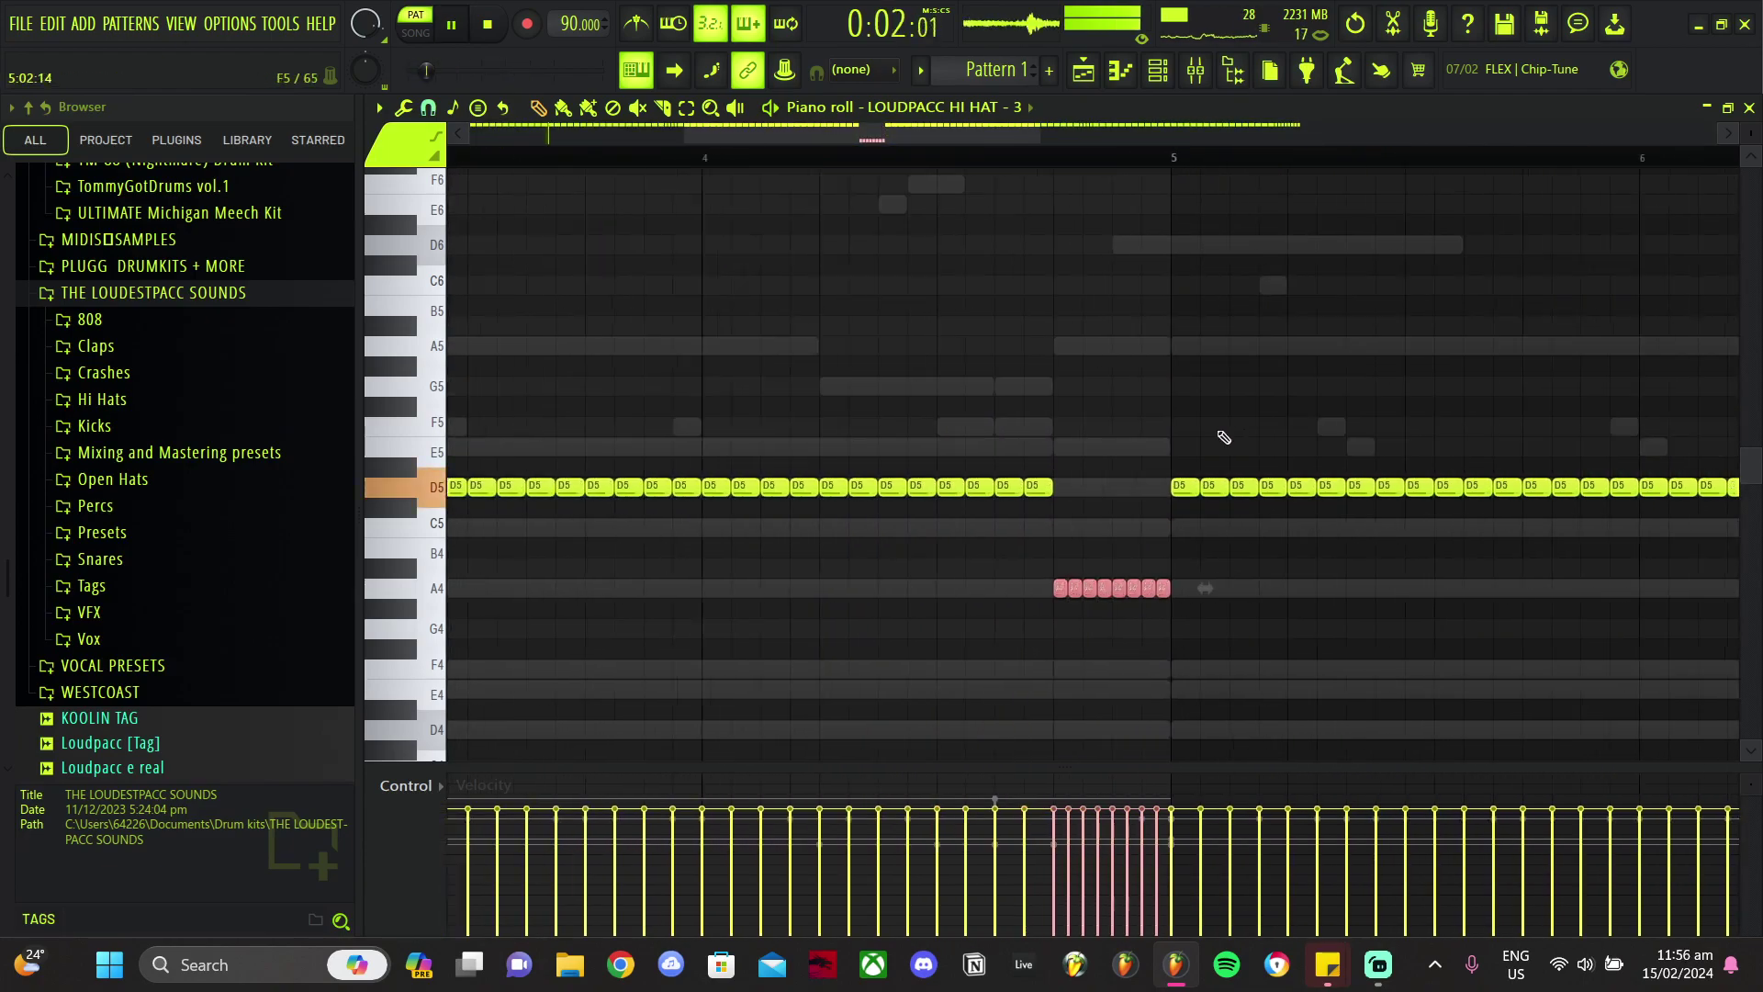
{"action": "left_click_drag", "start_coordinate": [1580, 465], "coordinate": [963, 516]}
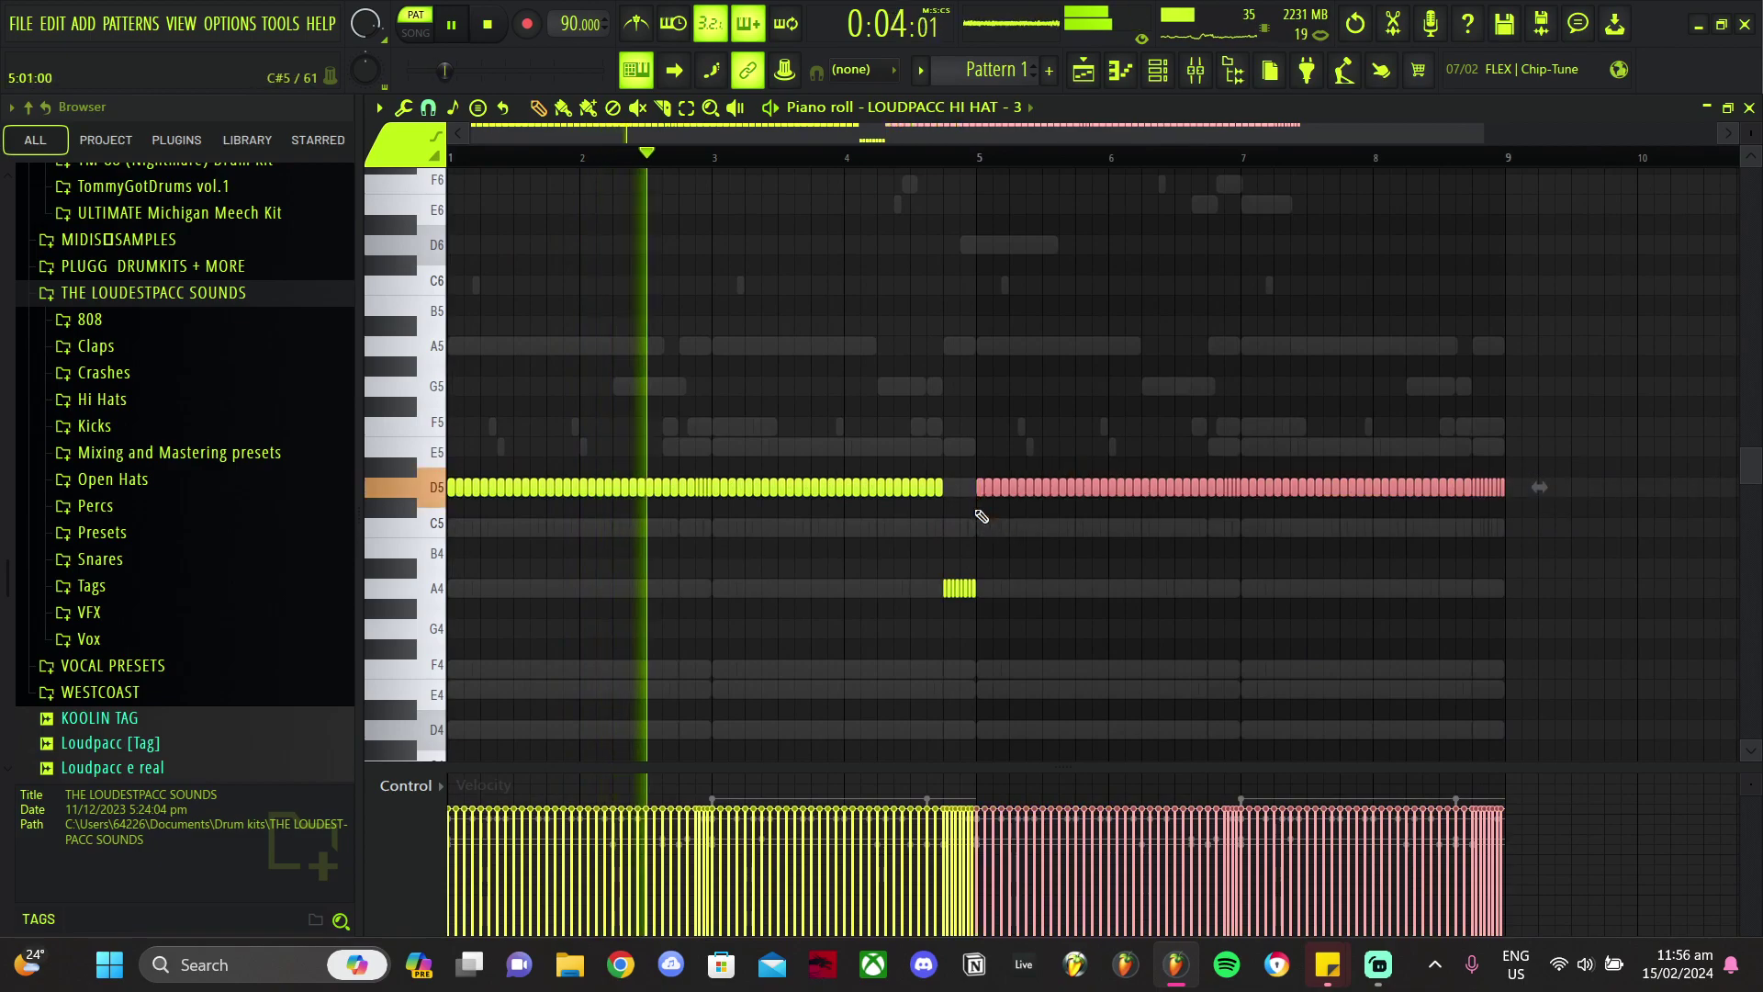
{"action": "key", "text": "space"}
{"action": "key", "text": "space"}
{"action": "left_click", "coordinate": [542, 402], "text": "ctrl"}
Step: Delete the D5 hi-hat note on step 6 of bar 1
{"action": "scroll", "coordinate": [448, 413], "scroll_direction": "up", "scroll_amount": 4}
{"action": "key", "text": "space"}
{"action": "key", "text": "space"}
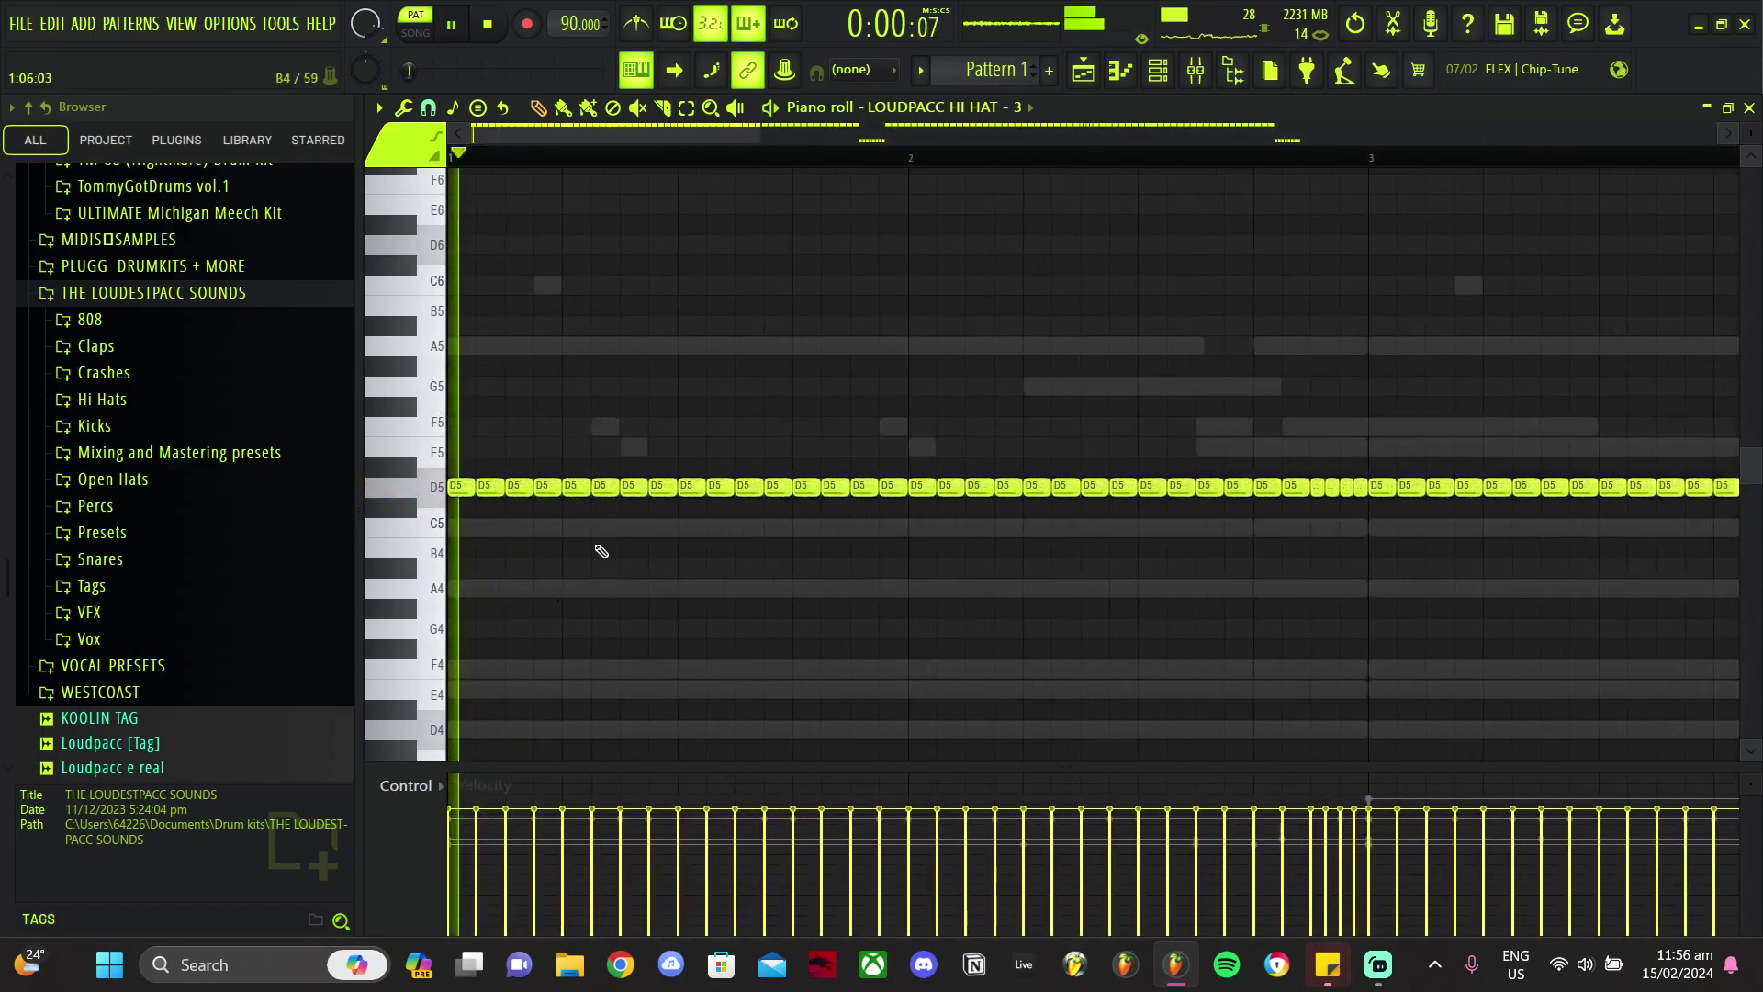
{"action": "right_click", "coordinate": [599, 496]}
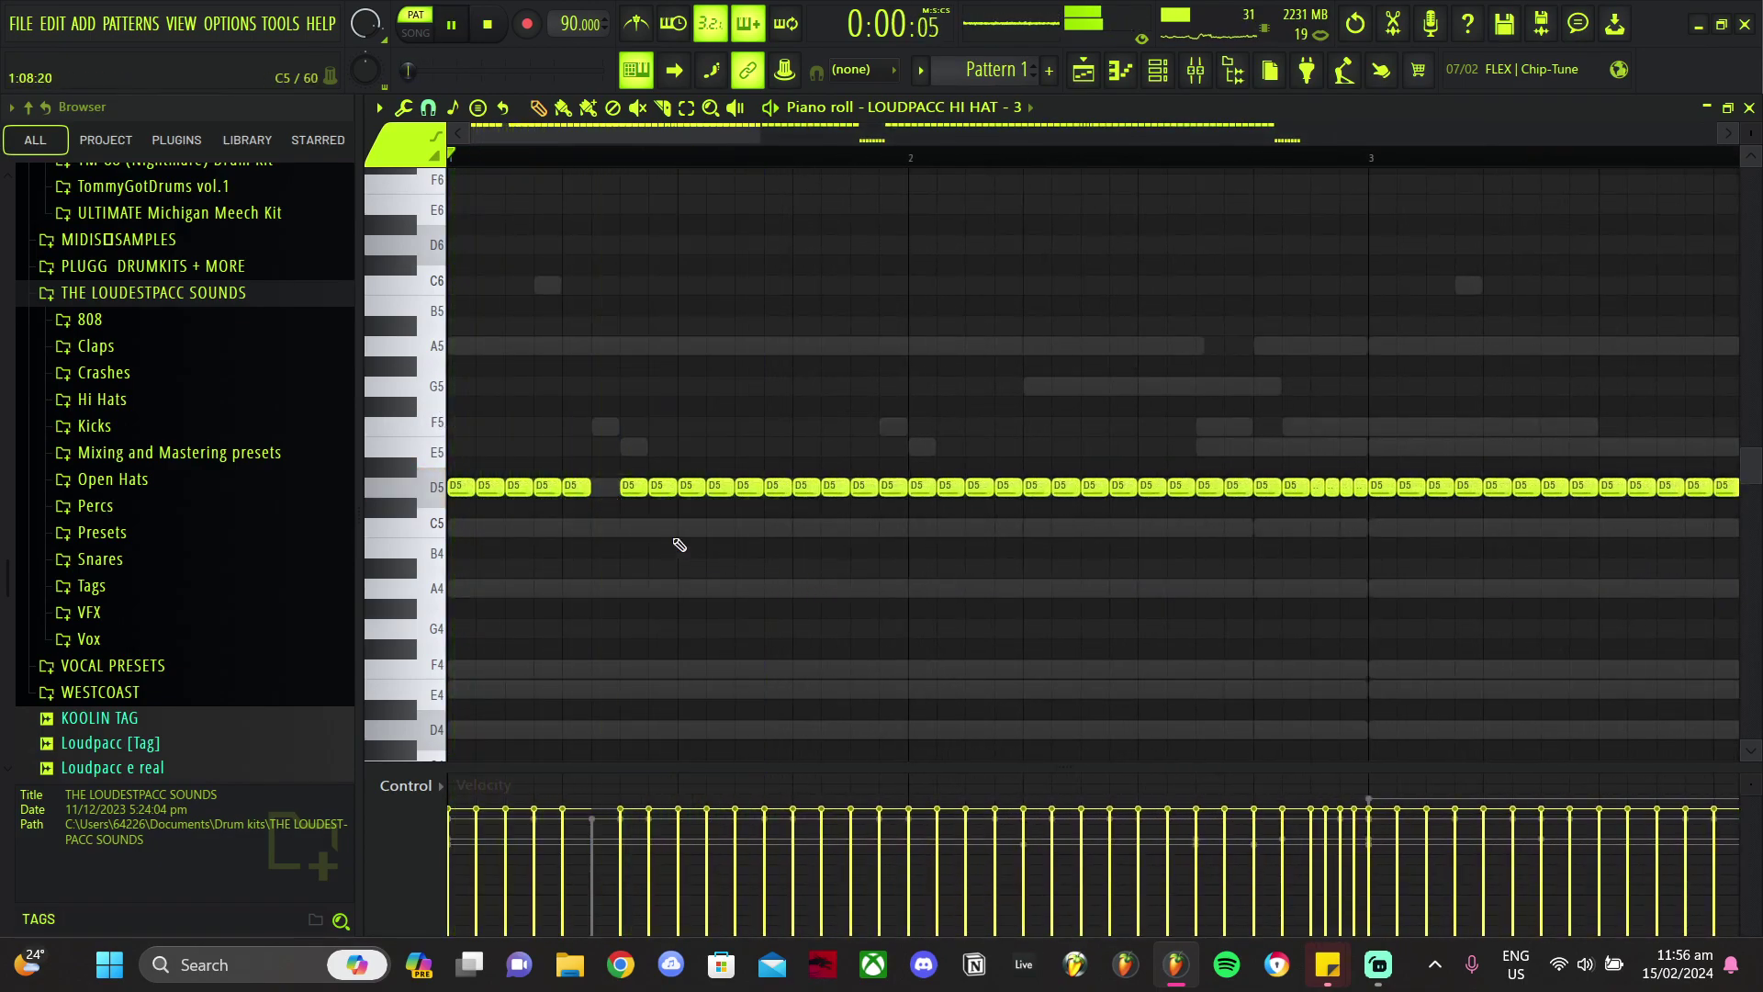
Step: Try chopping a two-step note on steps 7 and 8 of bar 1 into a four-note roll, and undo it
{"action": "scroll", "coordinate": [678, 548], "scroll_direction": "up", "scroll_amount": 3}
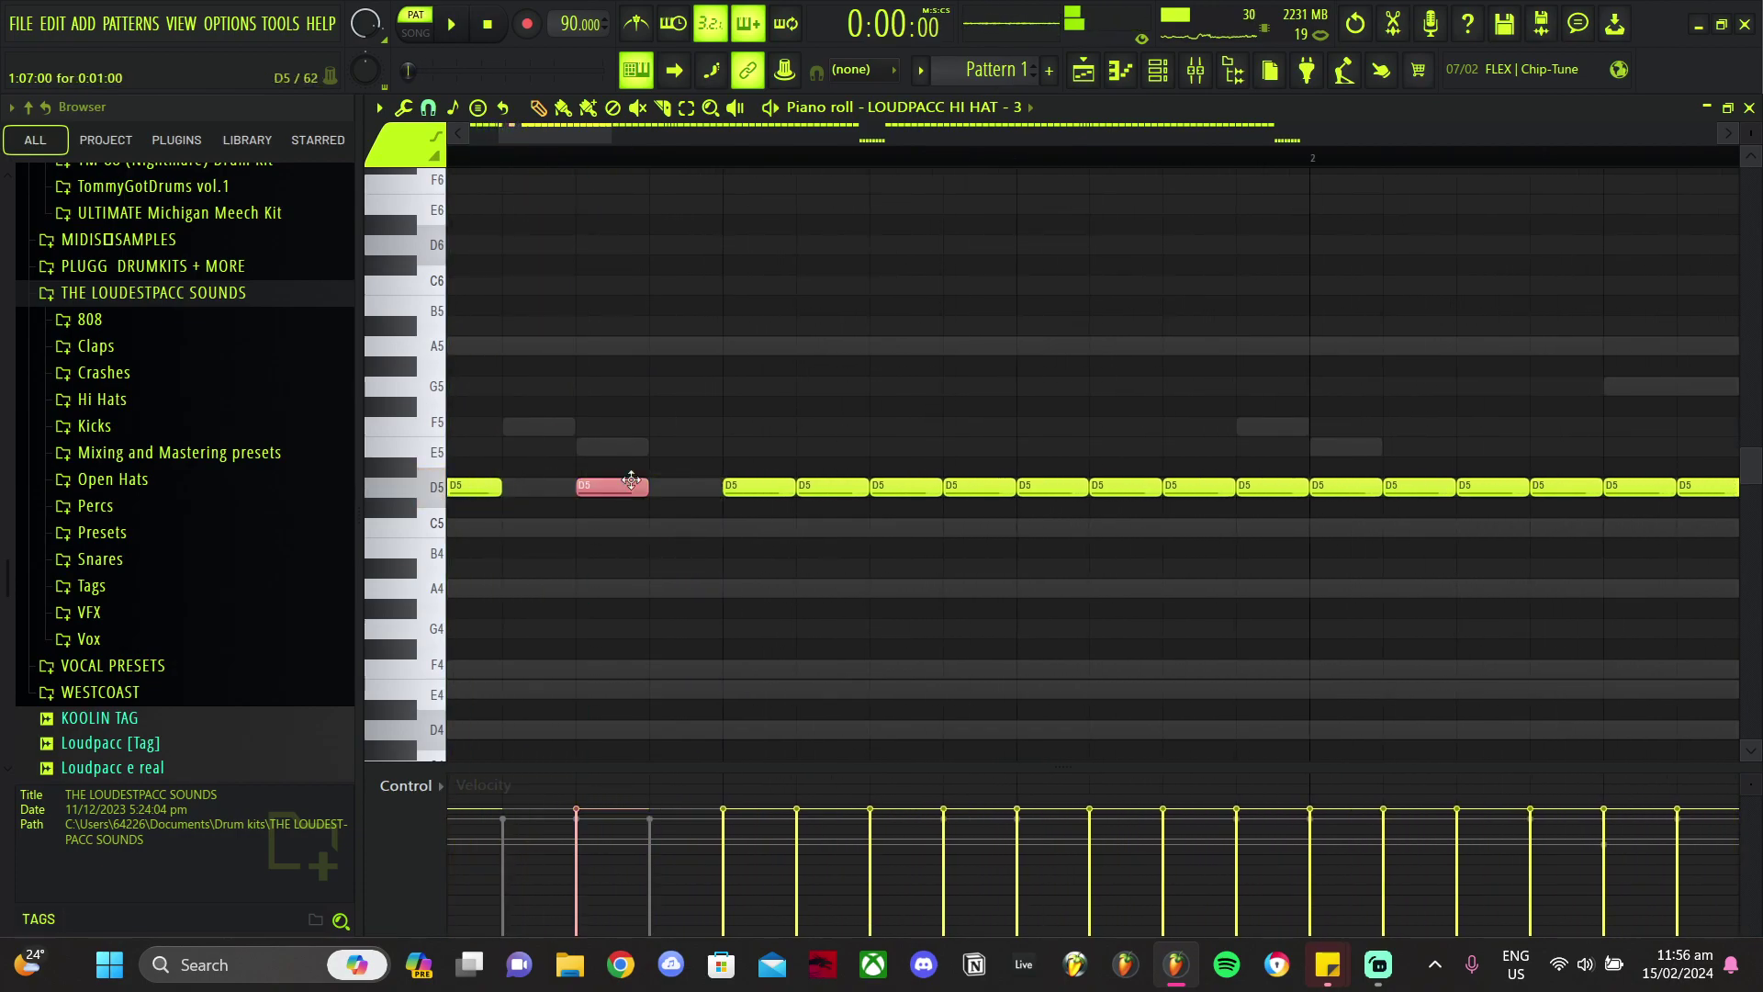
{"action": "key", "text": "alt+u"}
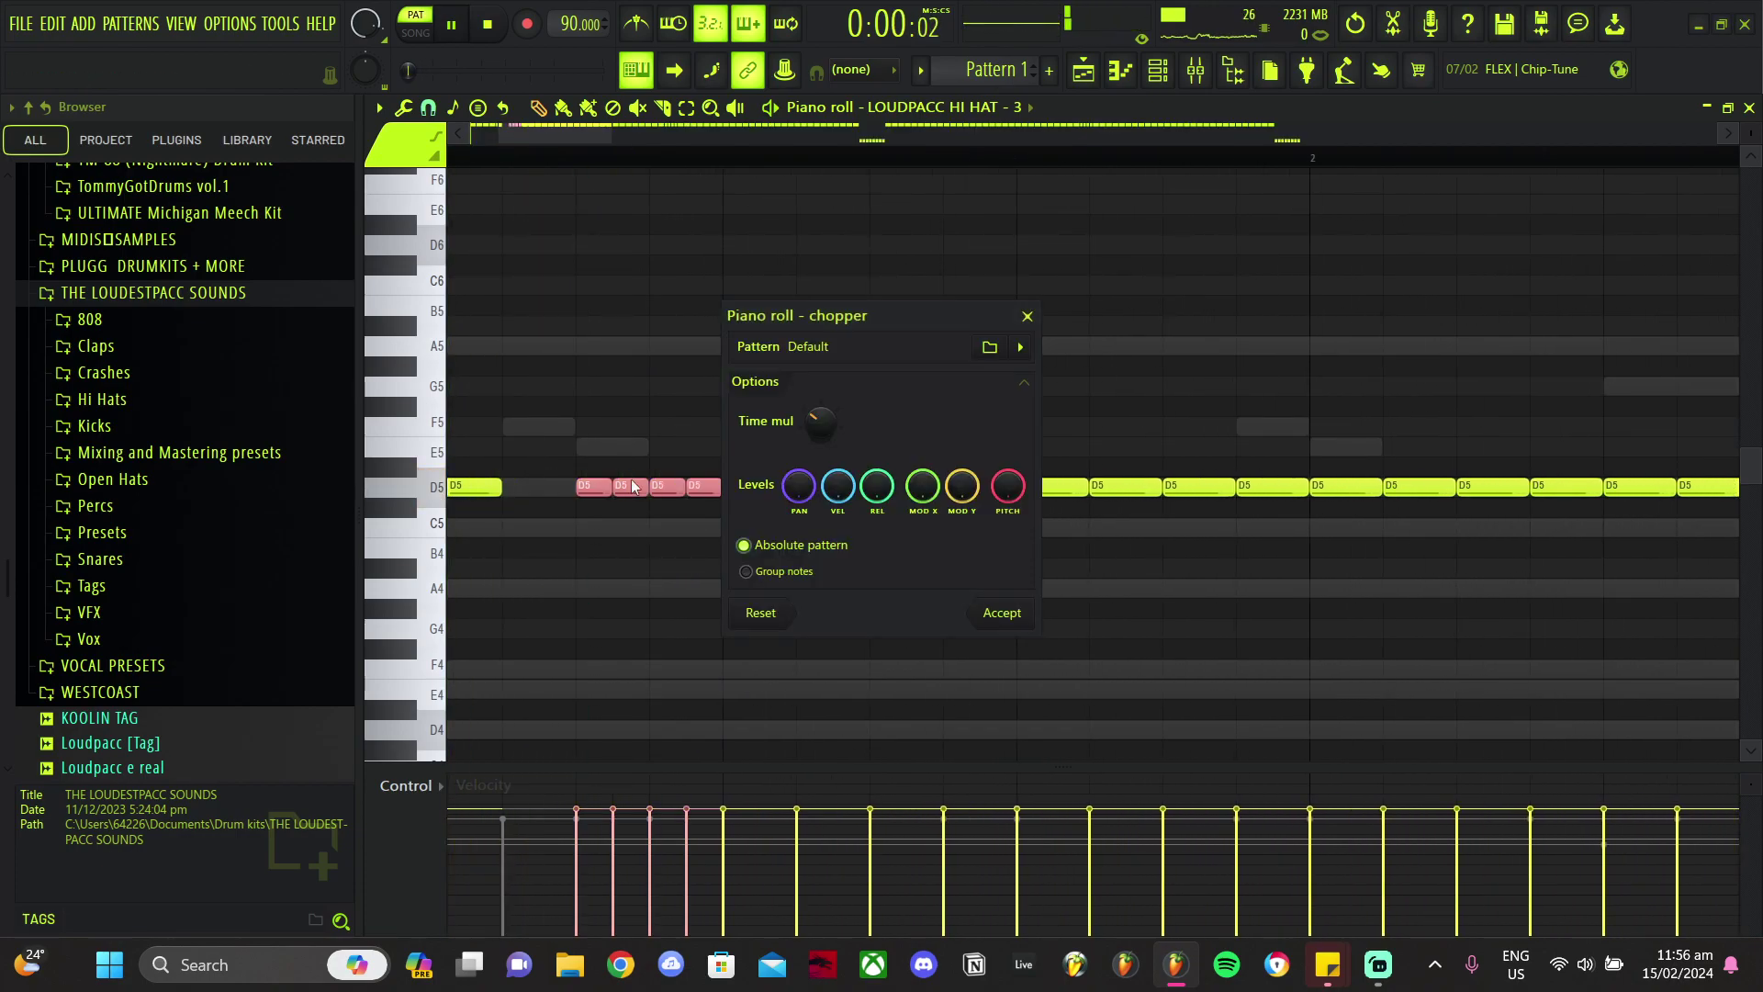
{"action": "left_click", "coordinate": [1015, 626]}
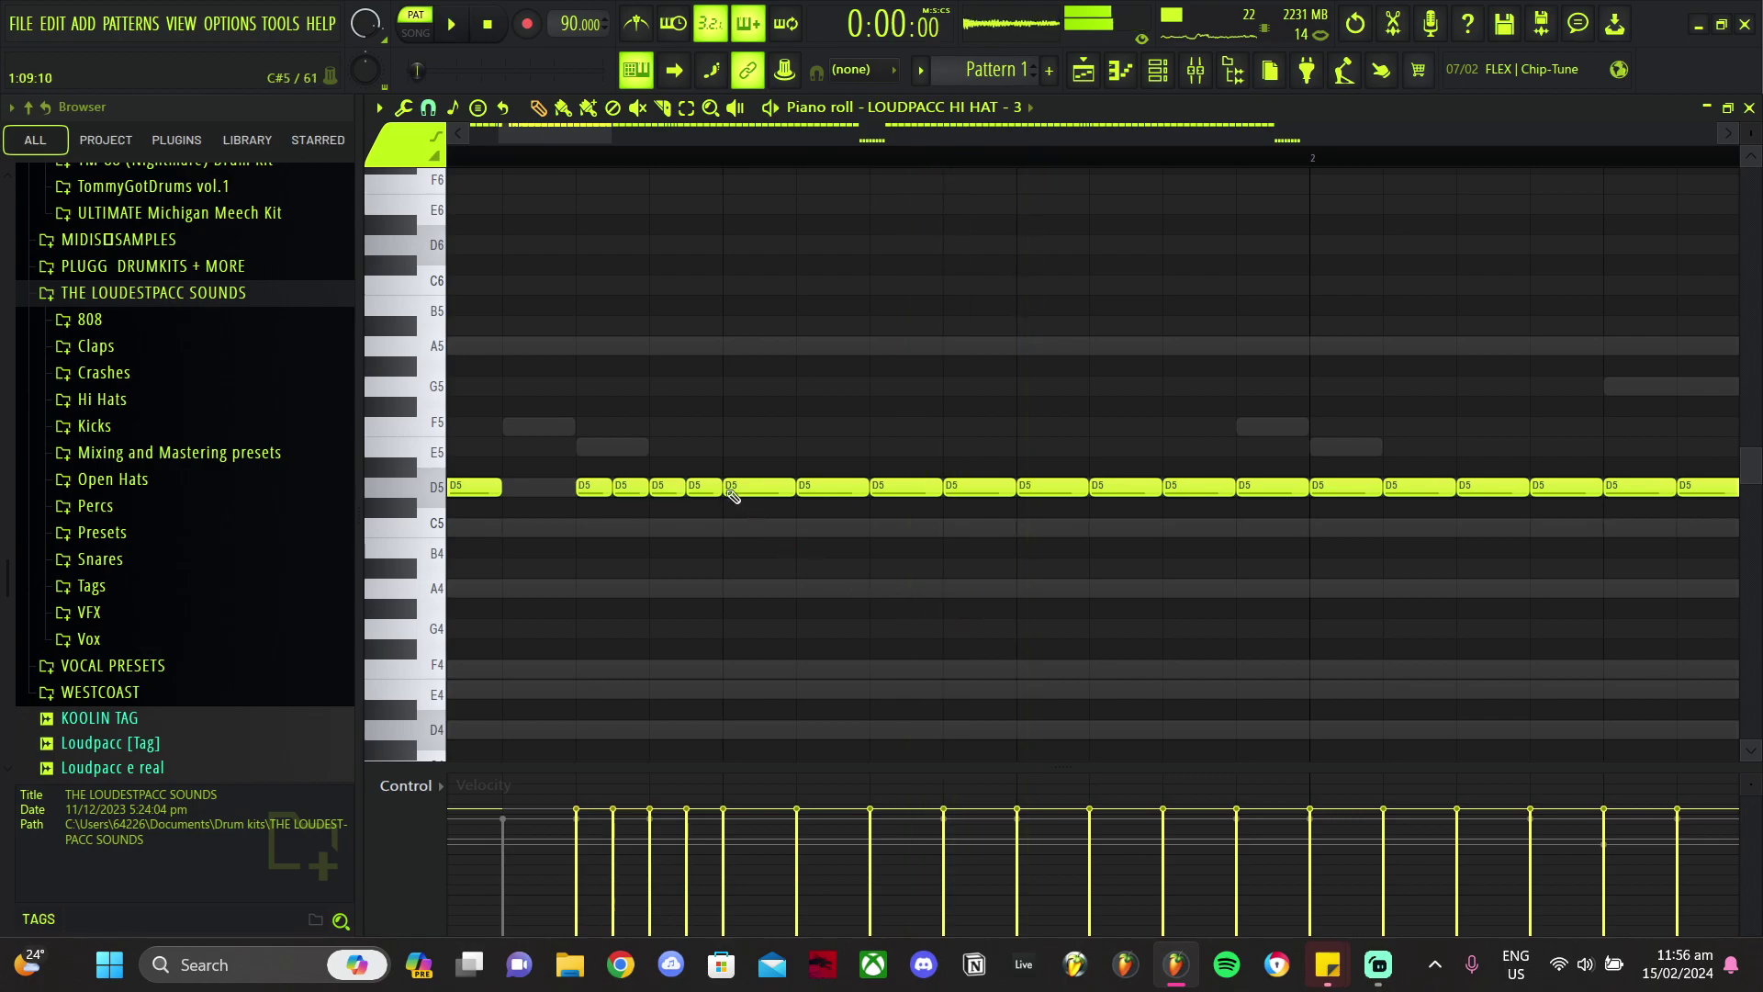
{"action": "key", "text": "ctrl+z"}
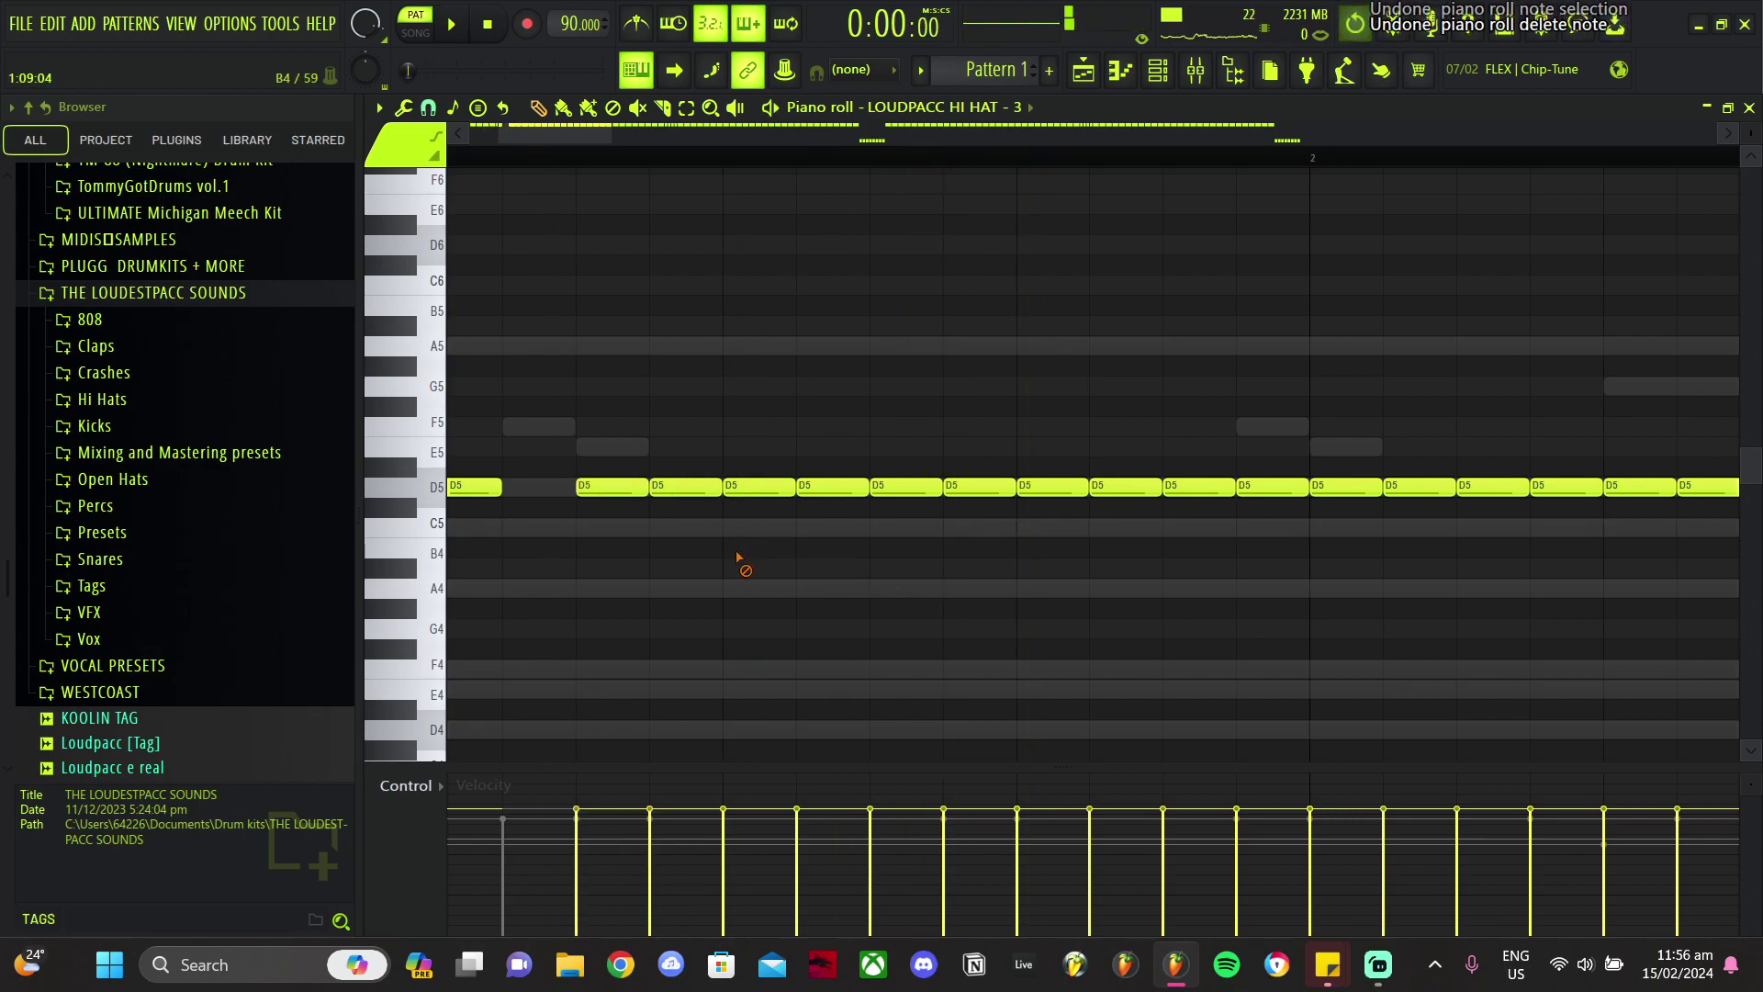
Step: Play the start of the pattern, set the snap to 1/4 step and try shortening the step 8 note of bar 1 to half a step
{"action": "scroll", "coordinate": [635, 344], "scroll_direction": "down", "scroll_amount": 3}
{"action": "left_click_drag", "start_coordinate": [620, 140], "coordinate": [554, 140]}
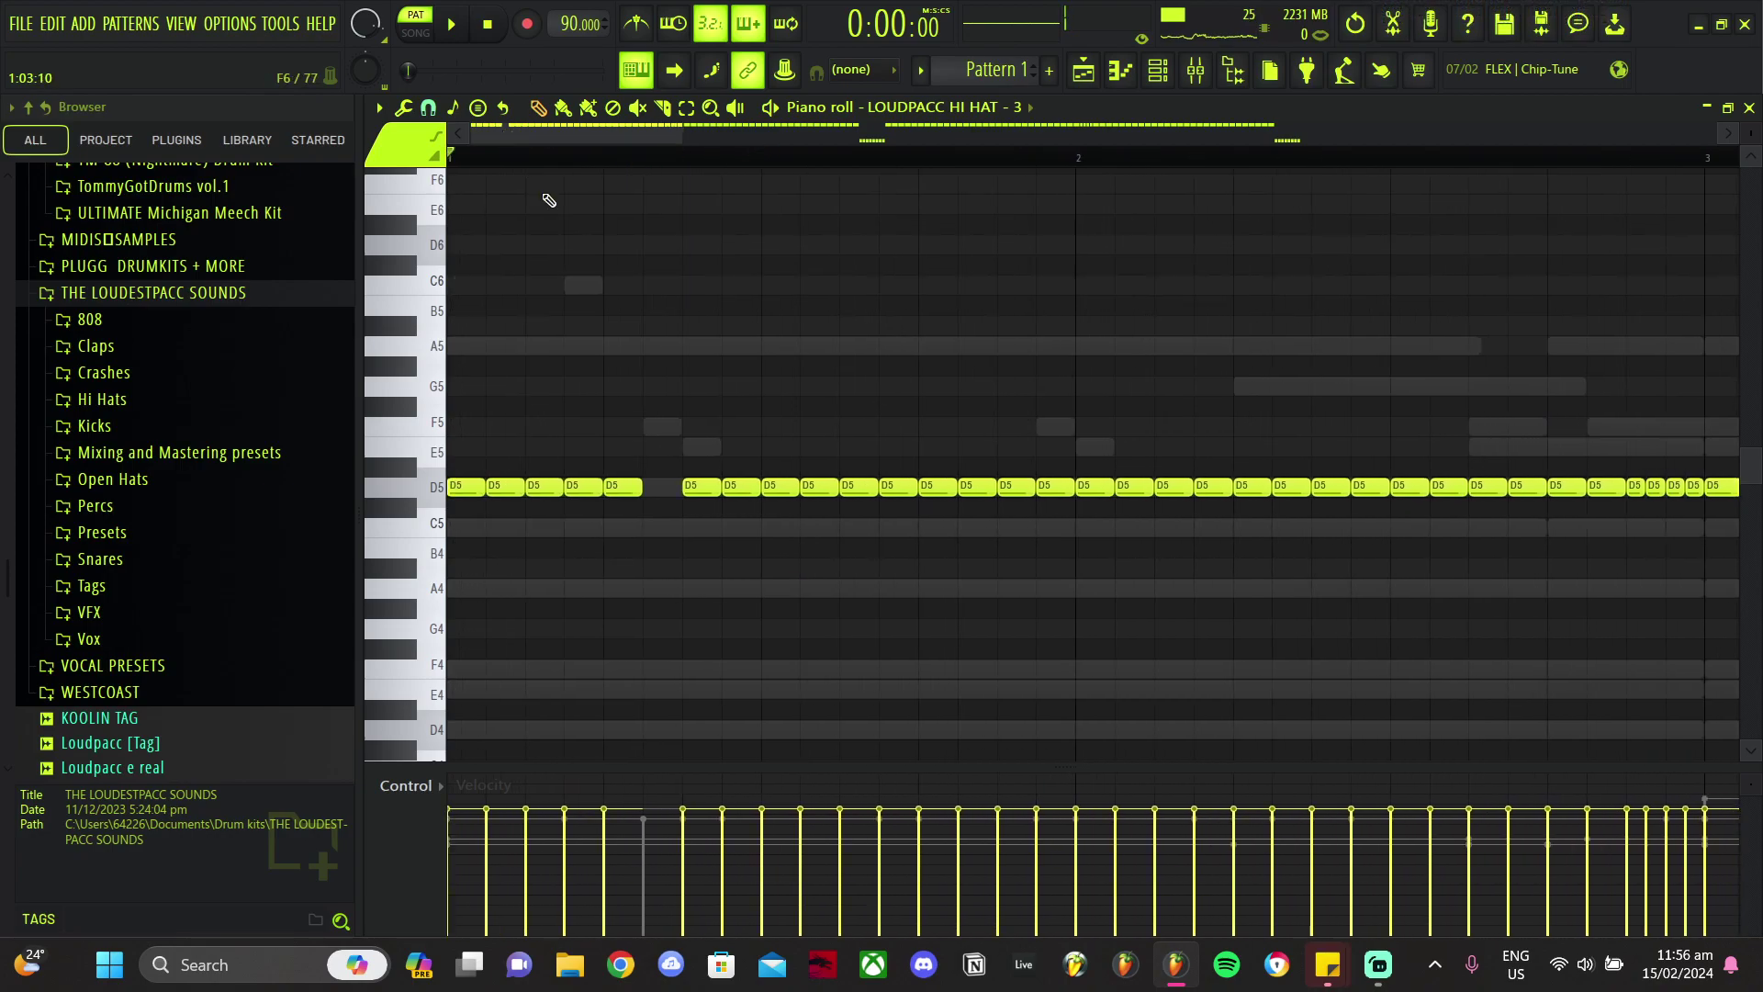
{"action": "key", "text": "space"}
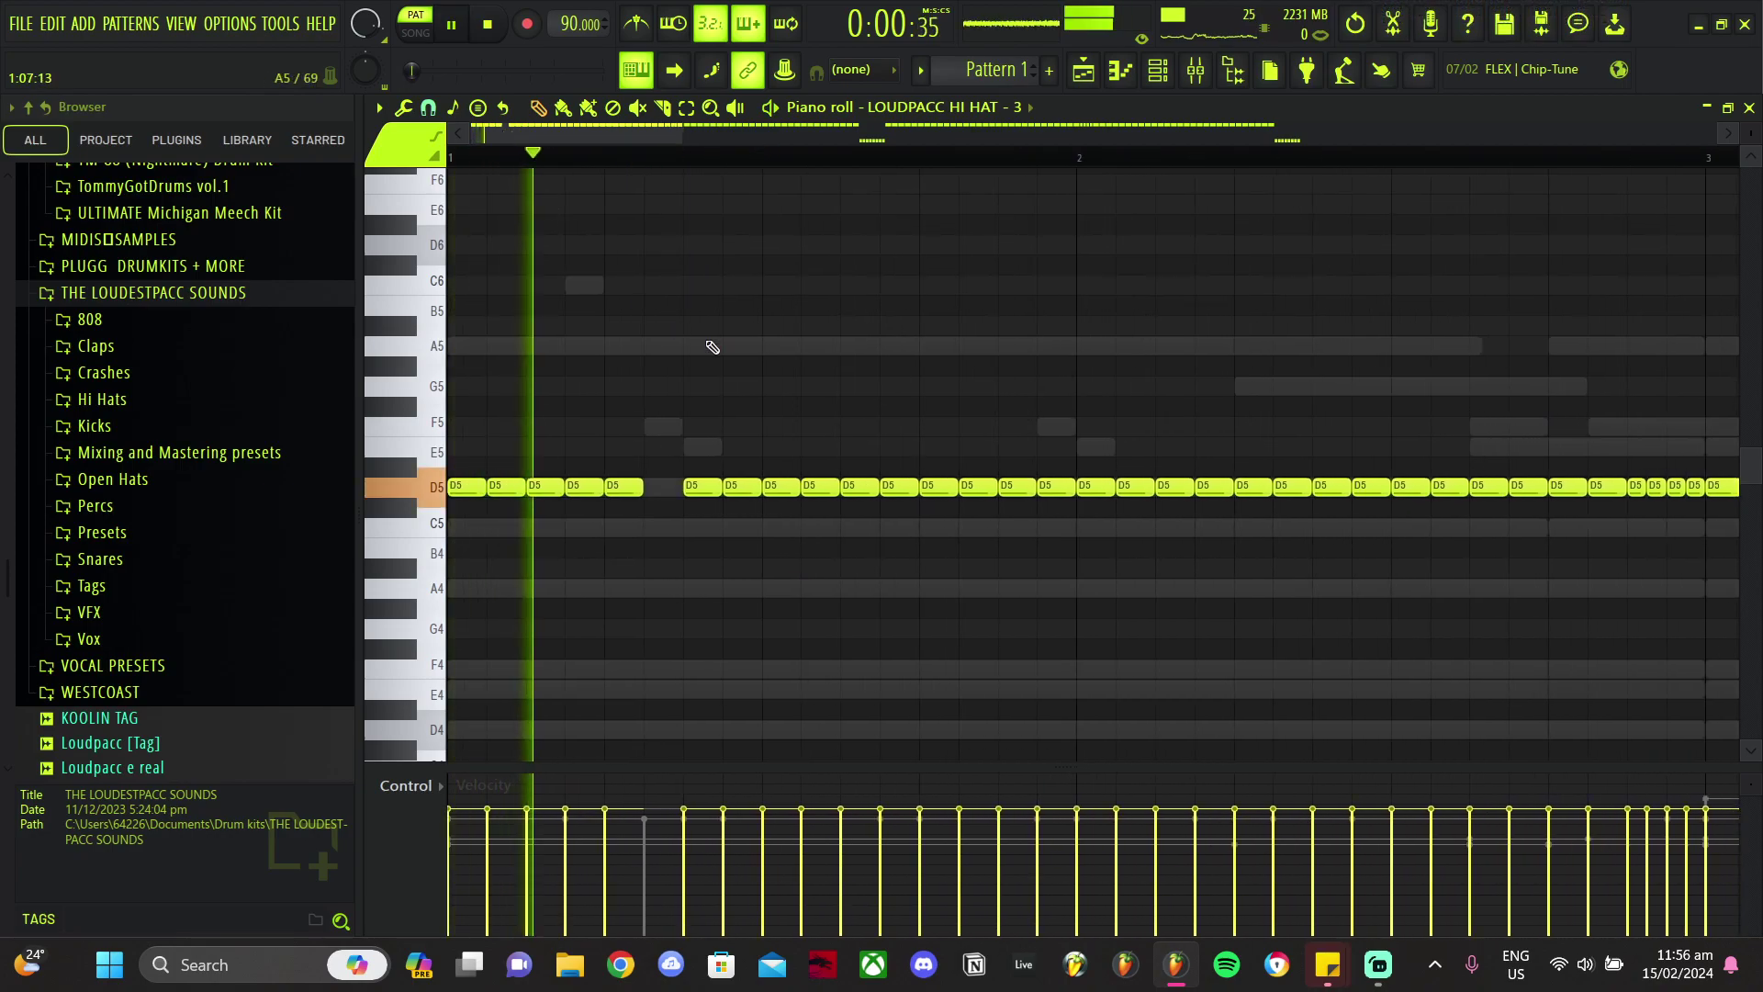
{"action": "key", "text": "space"}
{"action": "left_click", "coordinate": [429, 109]}
{"action": "left_click", "coordinate": [459, 249]}
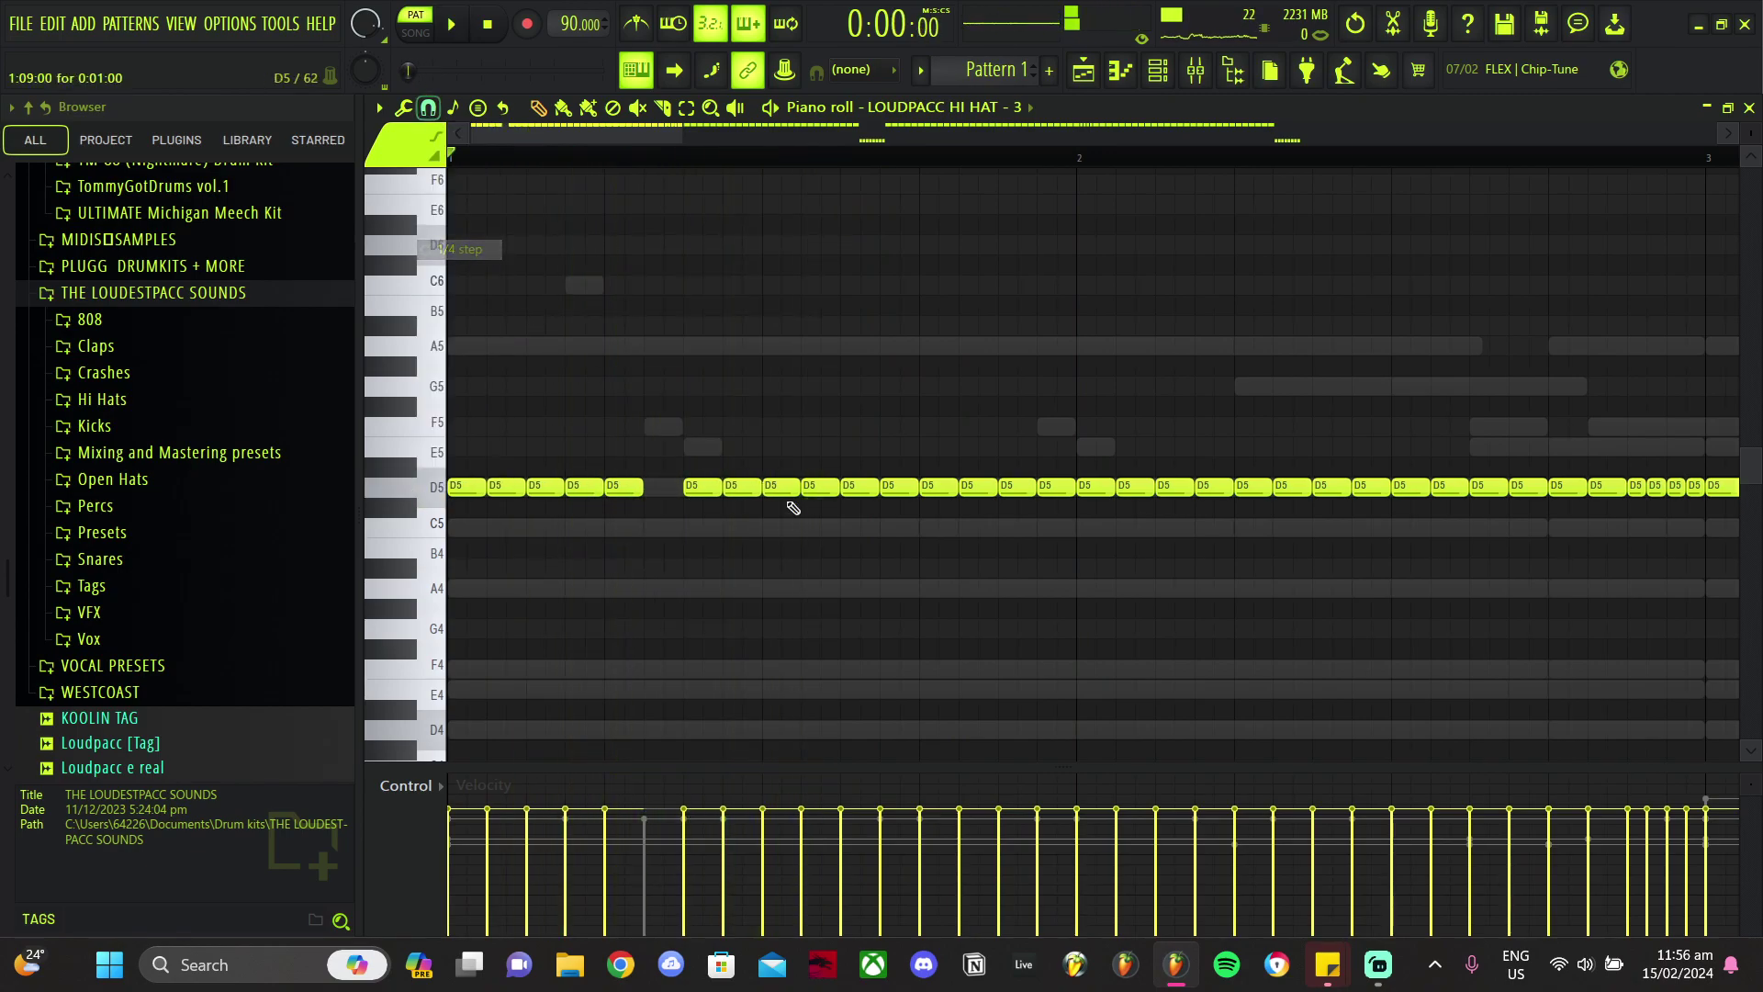
{"action": "left_click", "coordinate": [747, 487]}
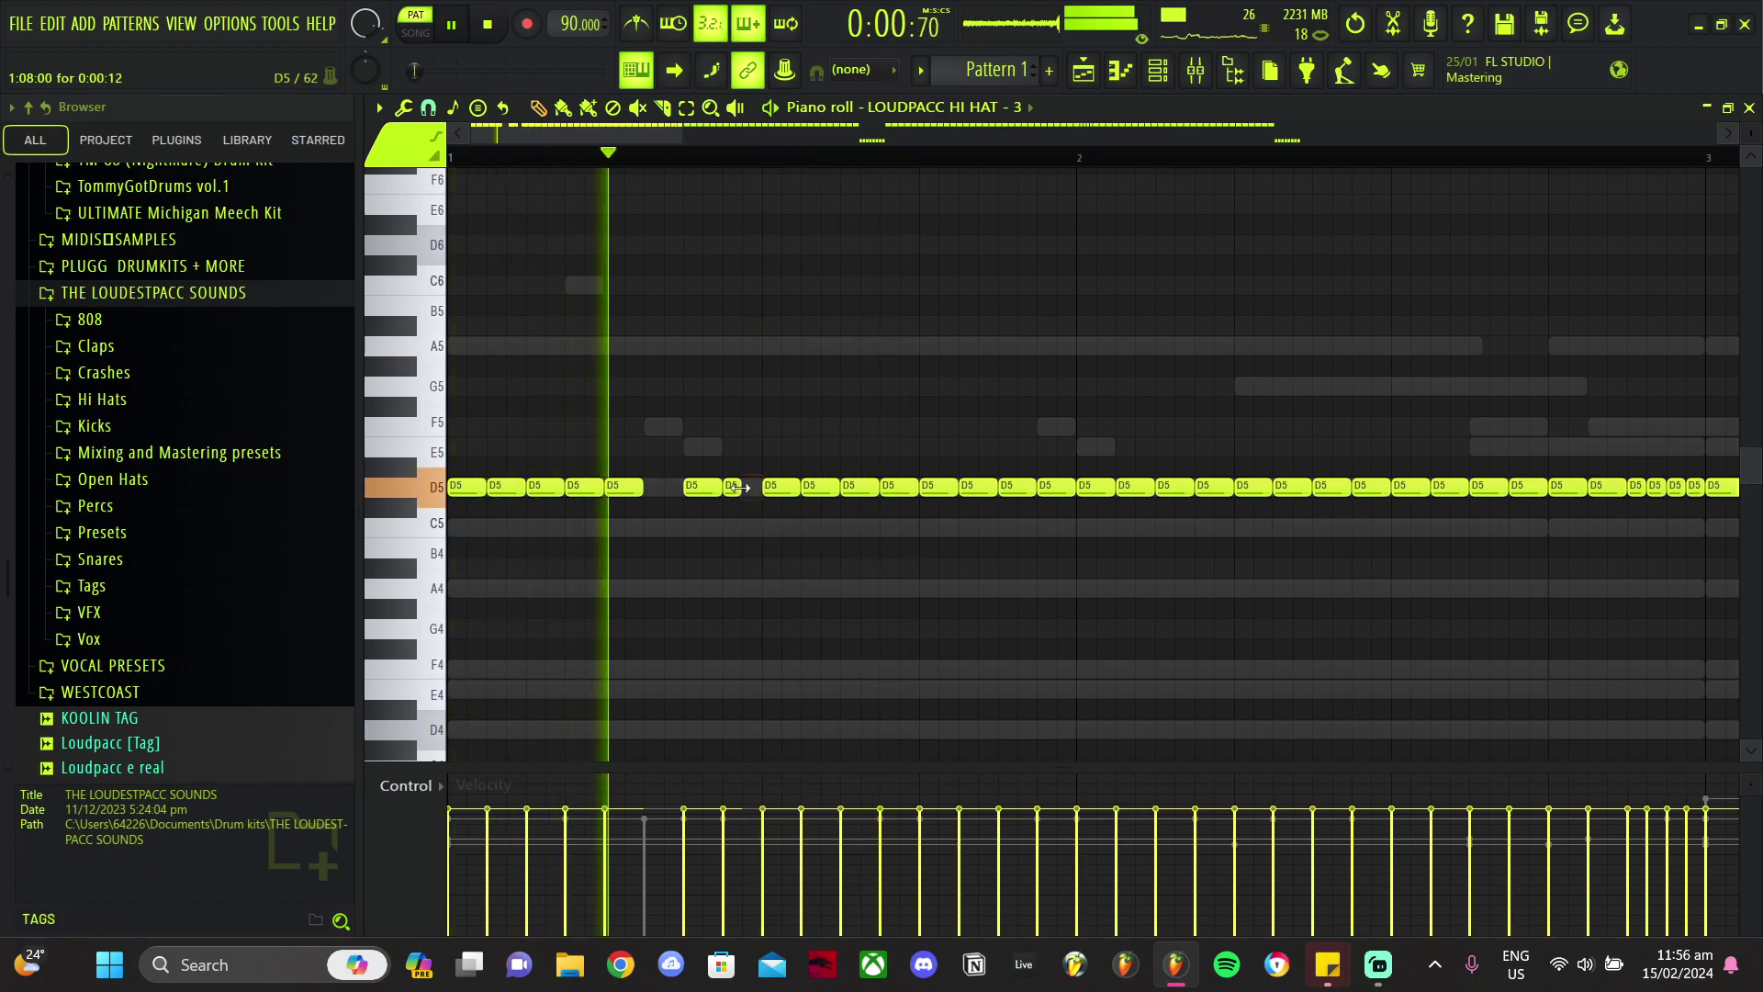
{"action": "right_click", "coordinate": [748, 488]}
Step: Try deleting the hi-hat note on step 7 of bar 3, and undo the deletion
{"action": "scroll", "coordinate": [977, 572], "scroll_direction": "down", "scroll_amount": 3}
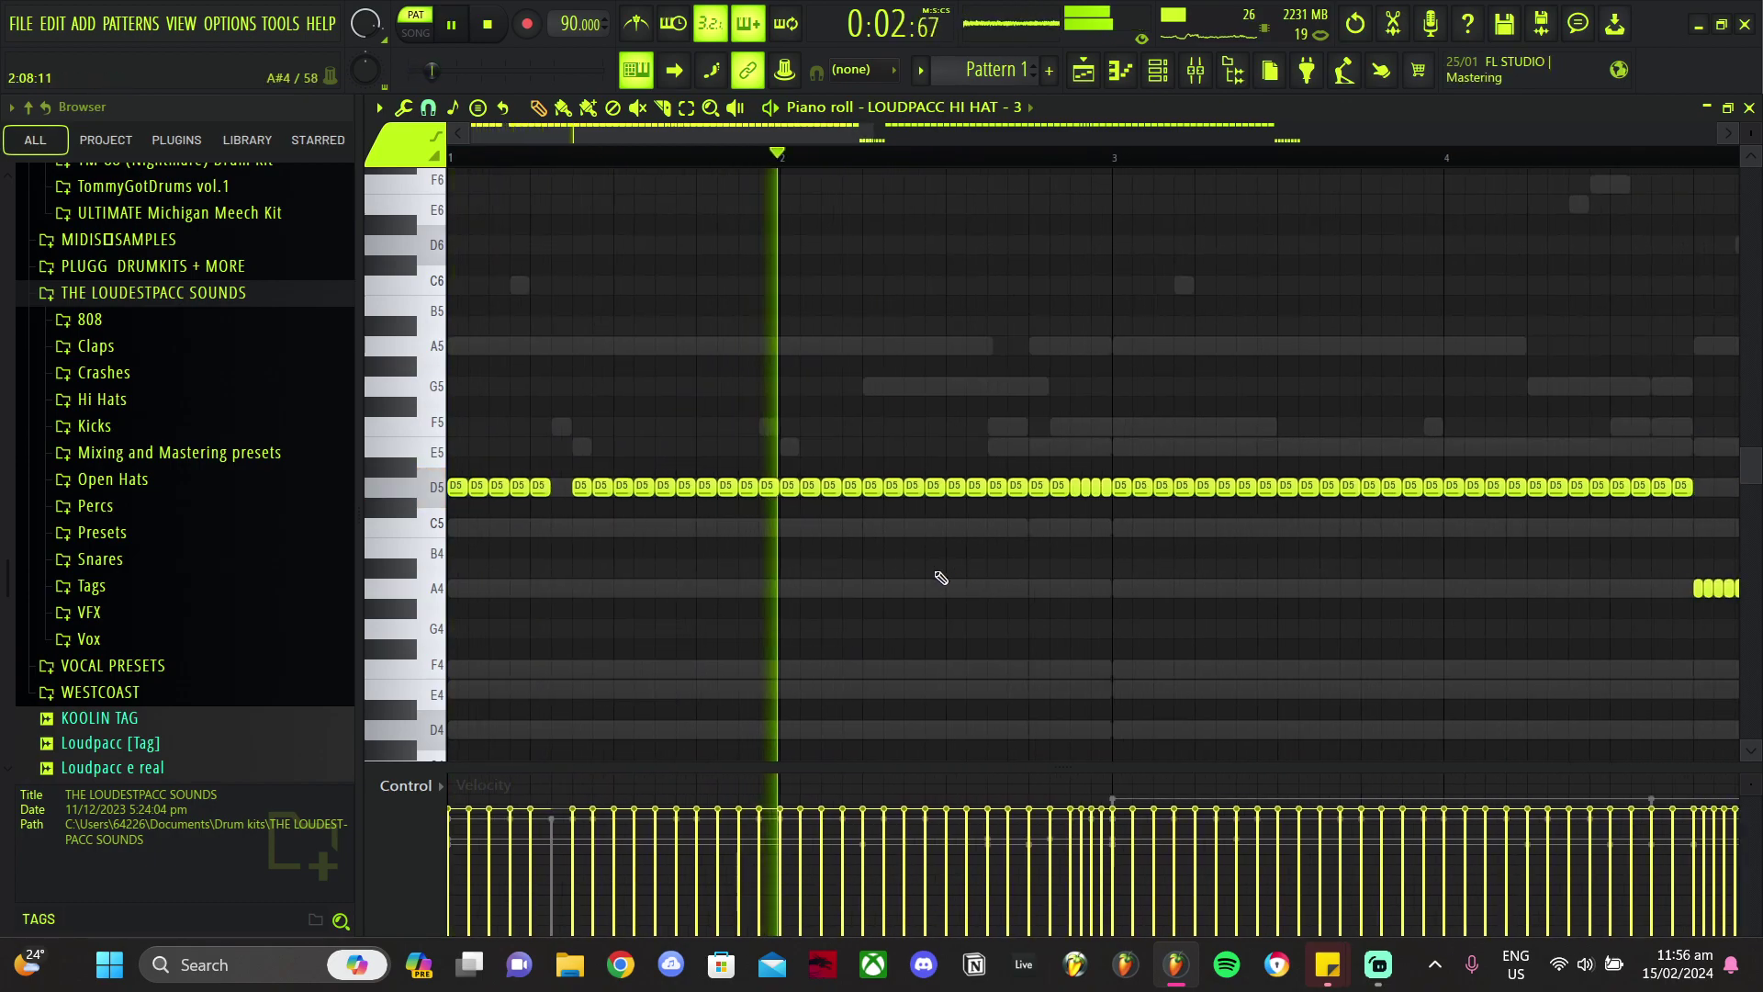
{"action": "scroll", "coordinate": [964, 533], "scroll_direction": "down", "scroll_amount": 3}
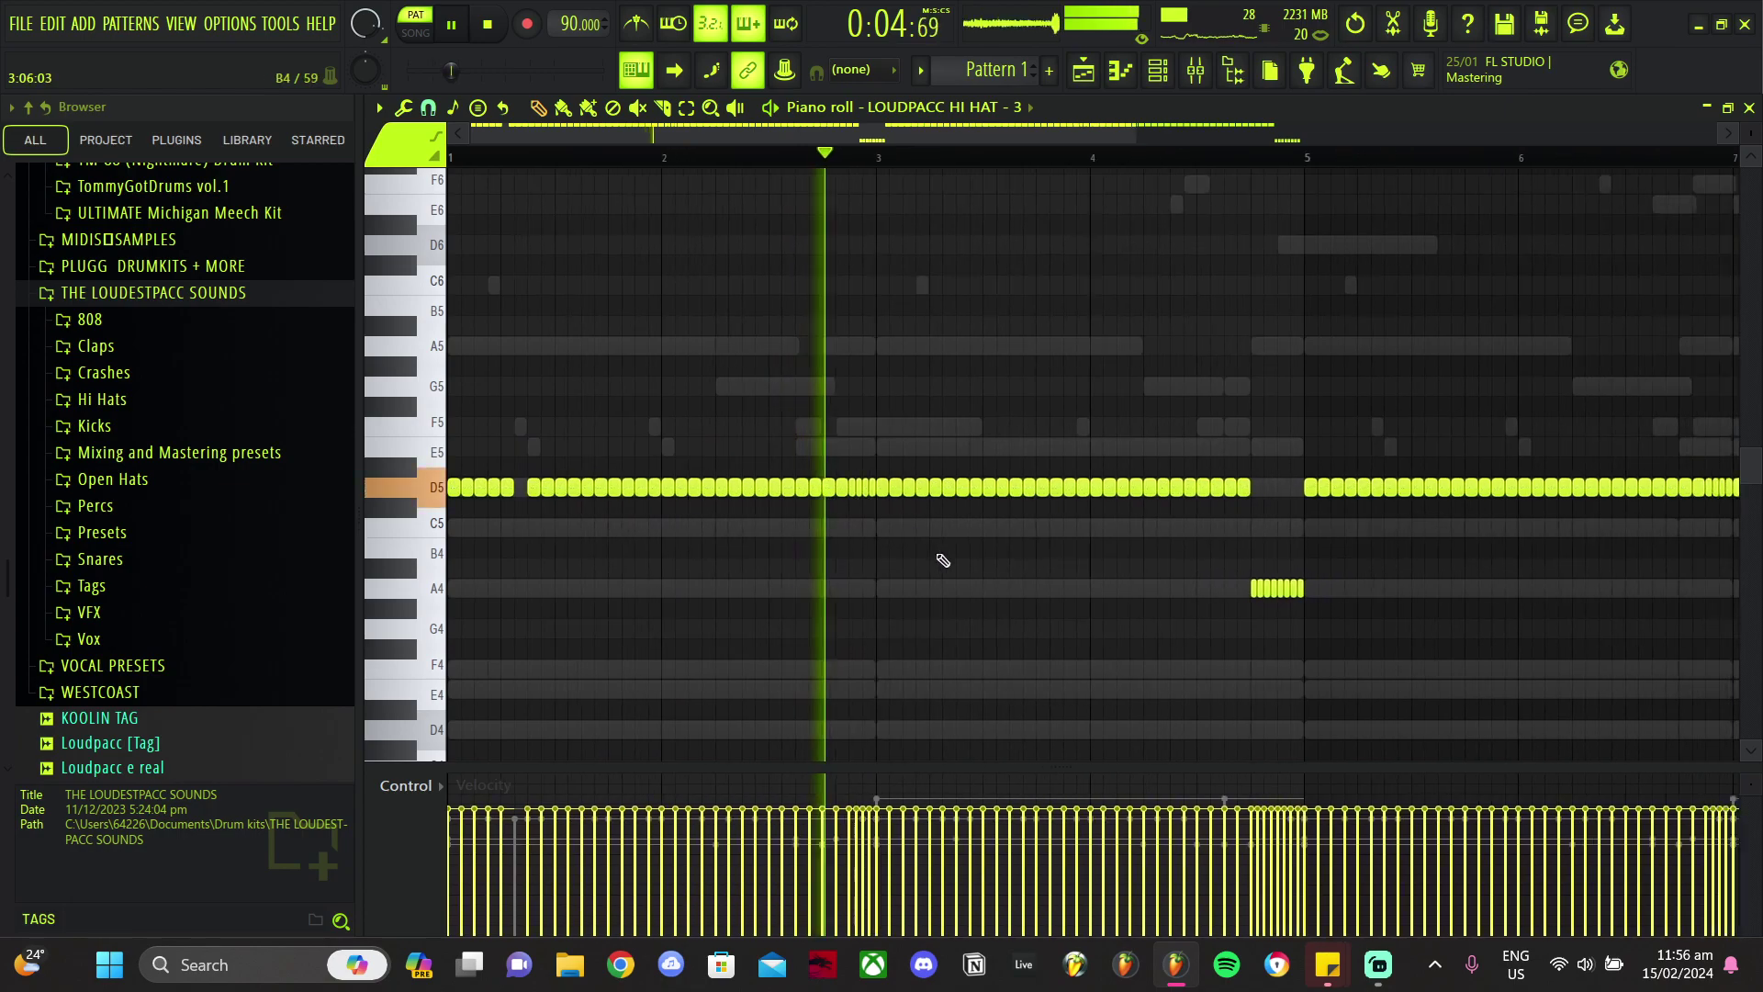
{"action": "scroll", "coordinate": [784, 533], "scroll_direction": "up", "scroll_amount": 5}
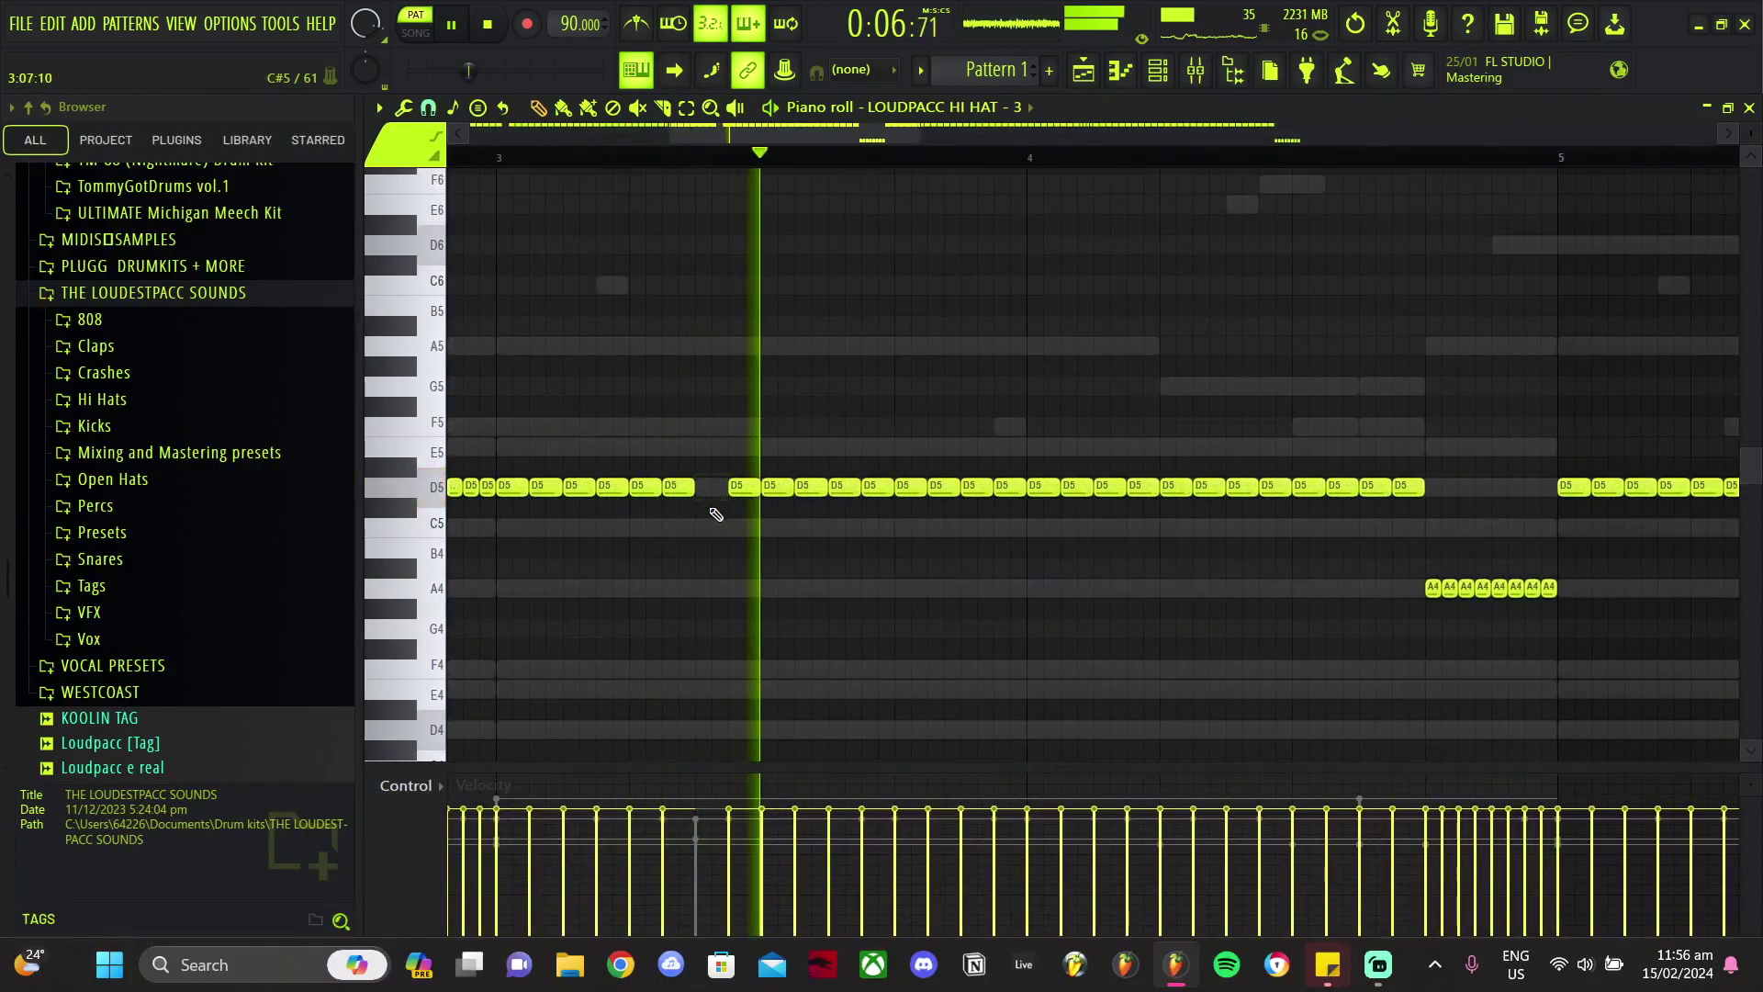
{"action": "key", "text": "ctrl+z"}
Step: Delete the D5 hi-hat note on step 4 of bar 3
{"action": "scroll", "coordinate": [669, 494], "scroll_direction": "down", "scroll_amount": 2}
{"action": "scroll", "coordinate": [643, 511], "scroll_direction": "down", "scroll_amount": 4}
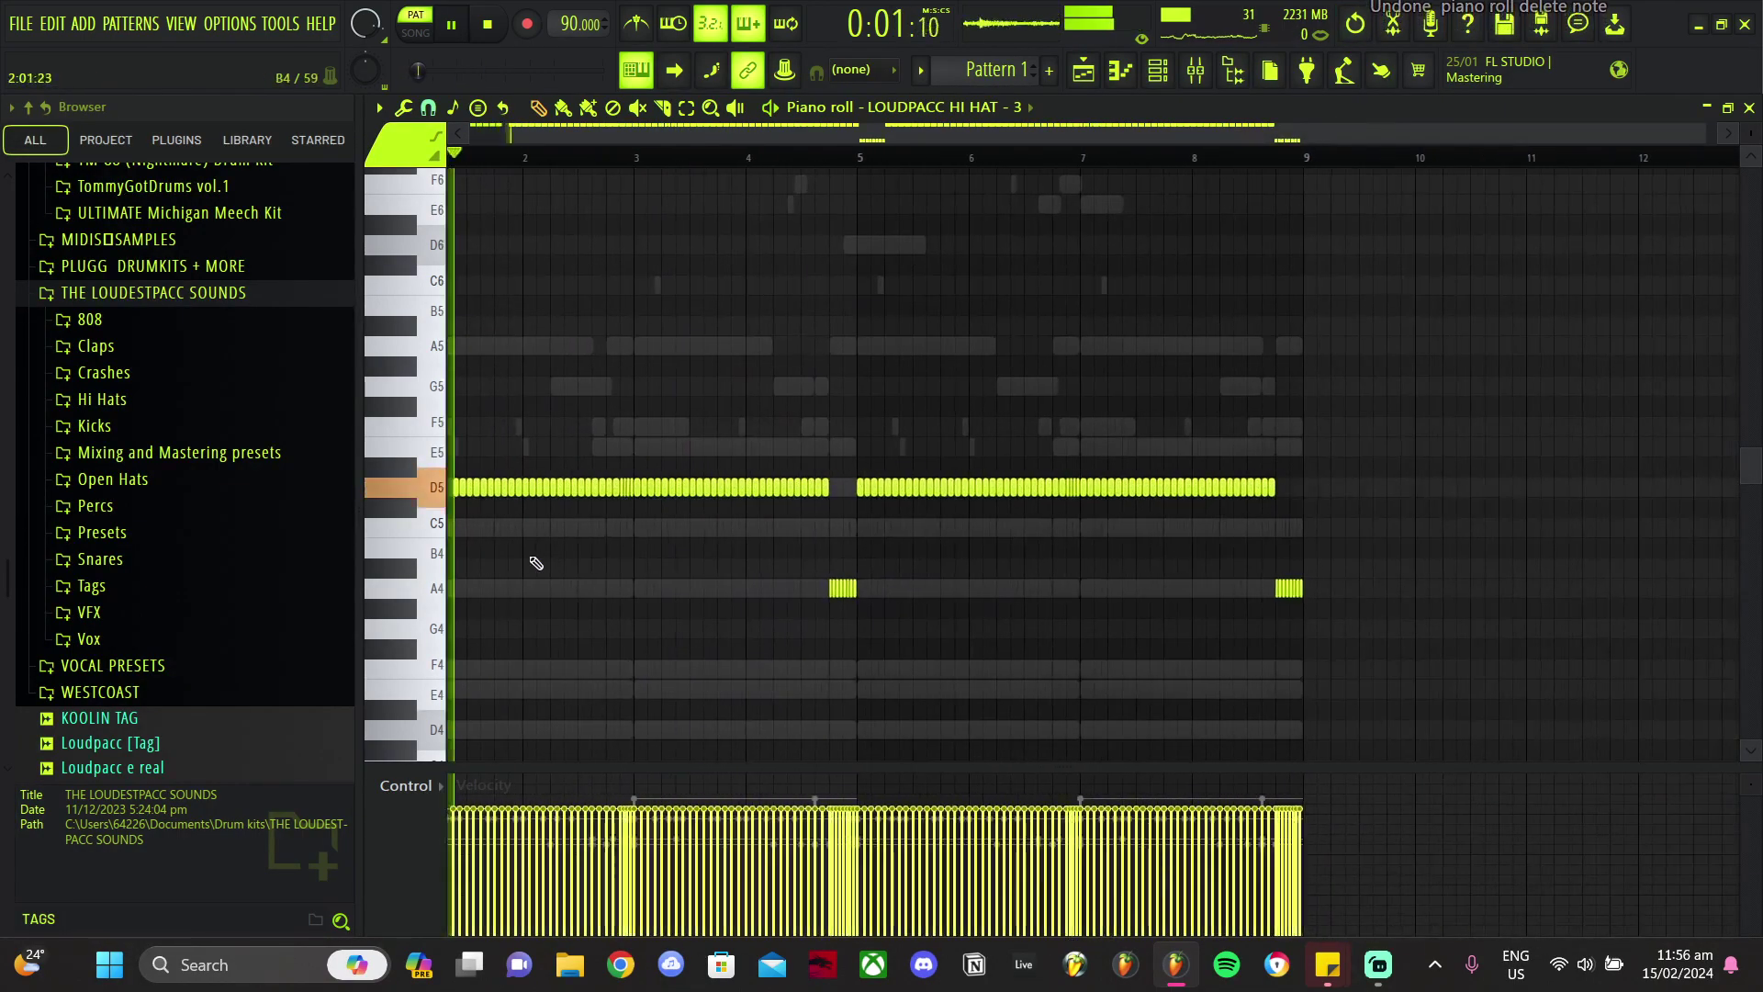
{"action": "scroll", "coordinate": [580, 554], "scroll_direction": "up", "scroll_amount": 4}
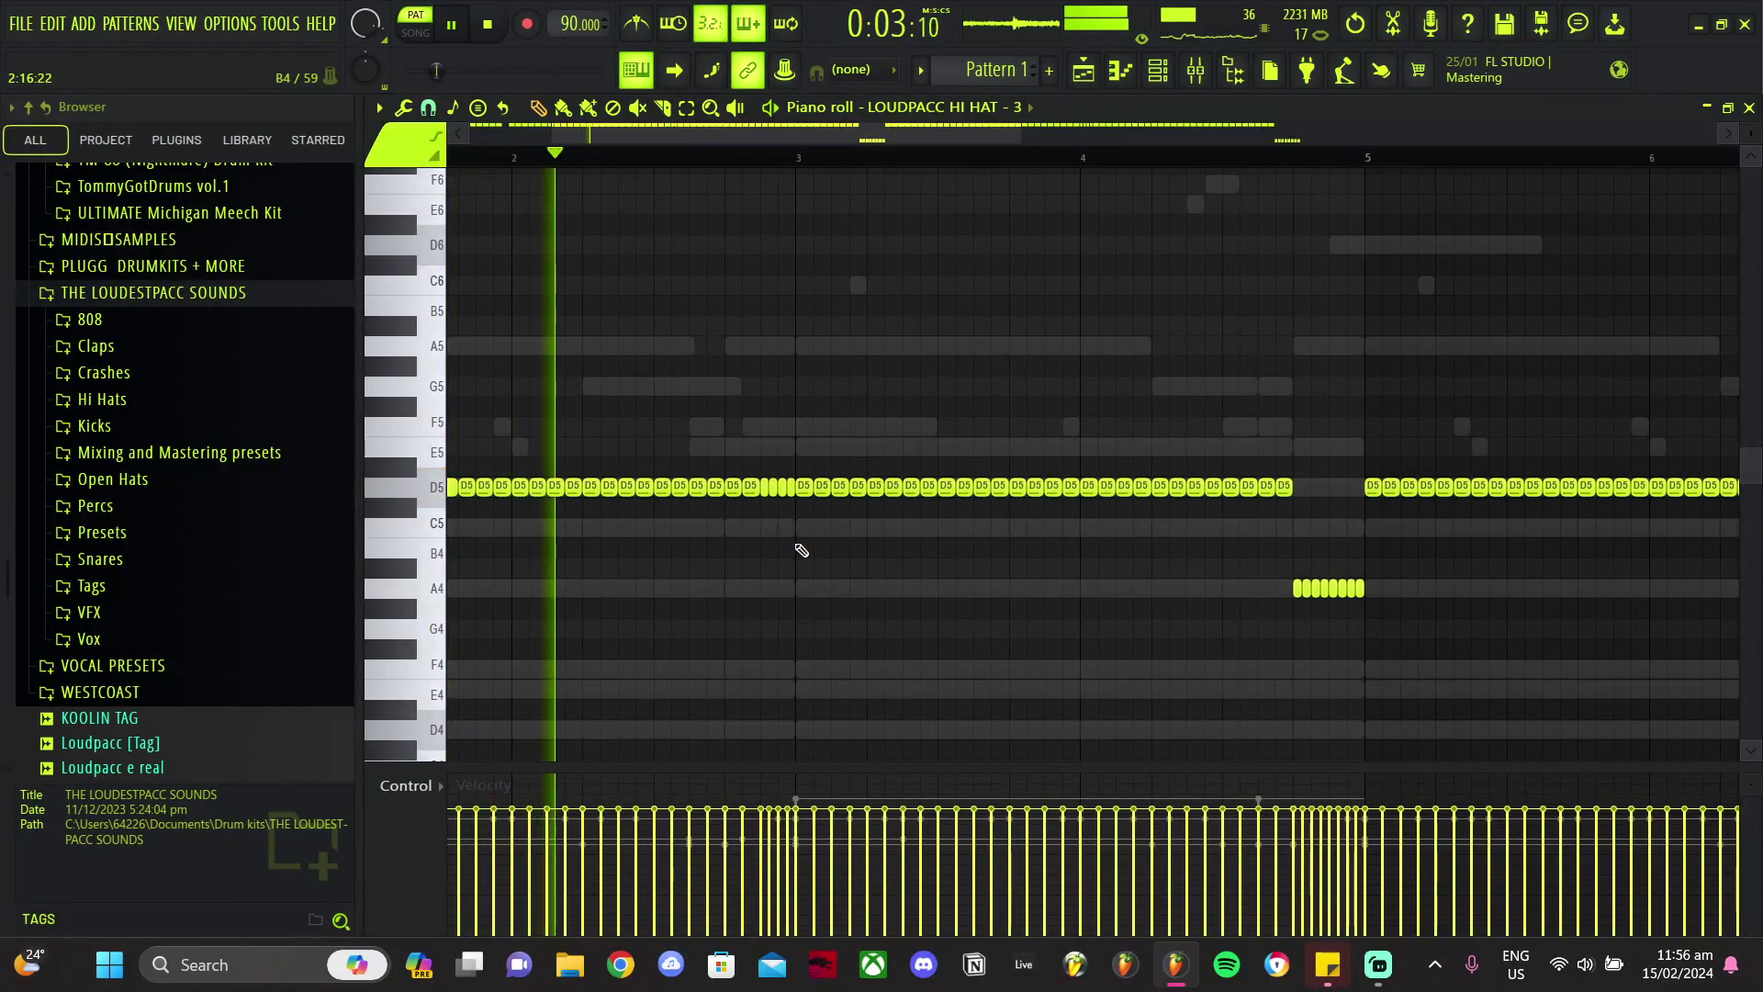
{"action": "scroll", "coordinate": [801, 549], "scroll_direction": "up", "scroll_amount": 3}
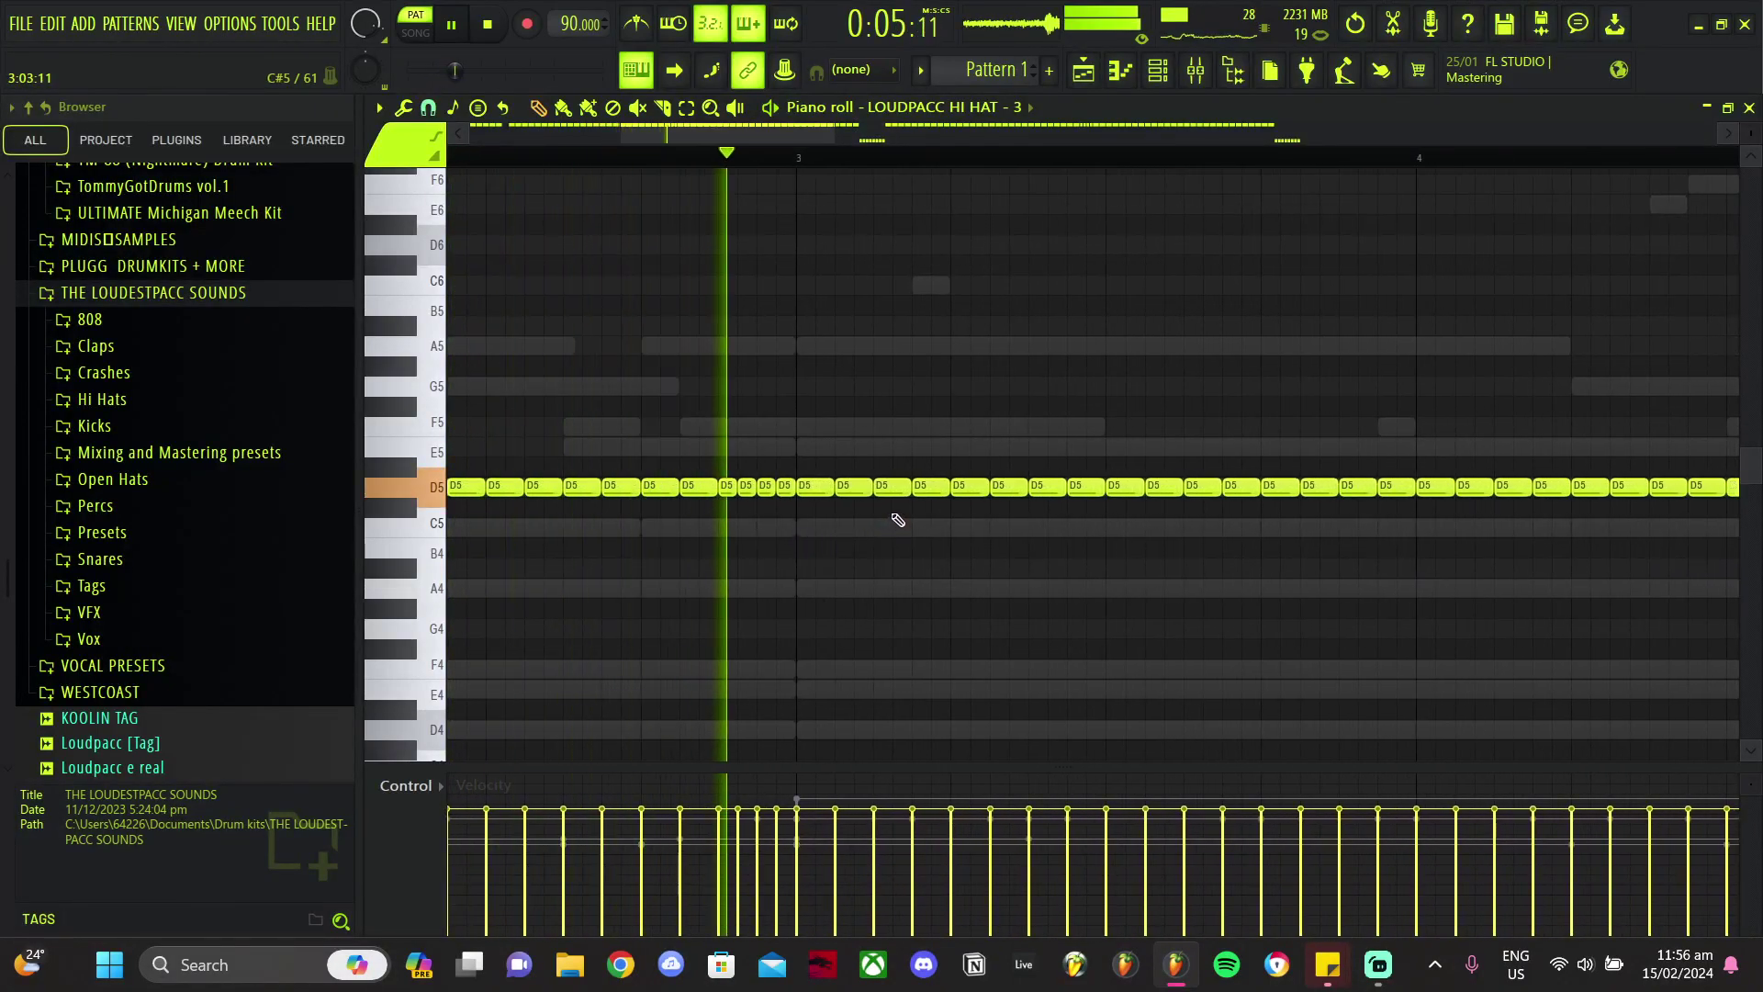
{"action": "scroll", "coordinate": [933, 524], "scroll_direction": "down", "scroll_amount": 4}
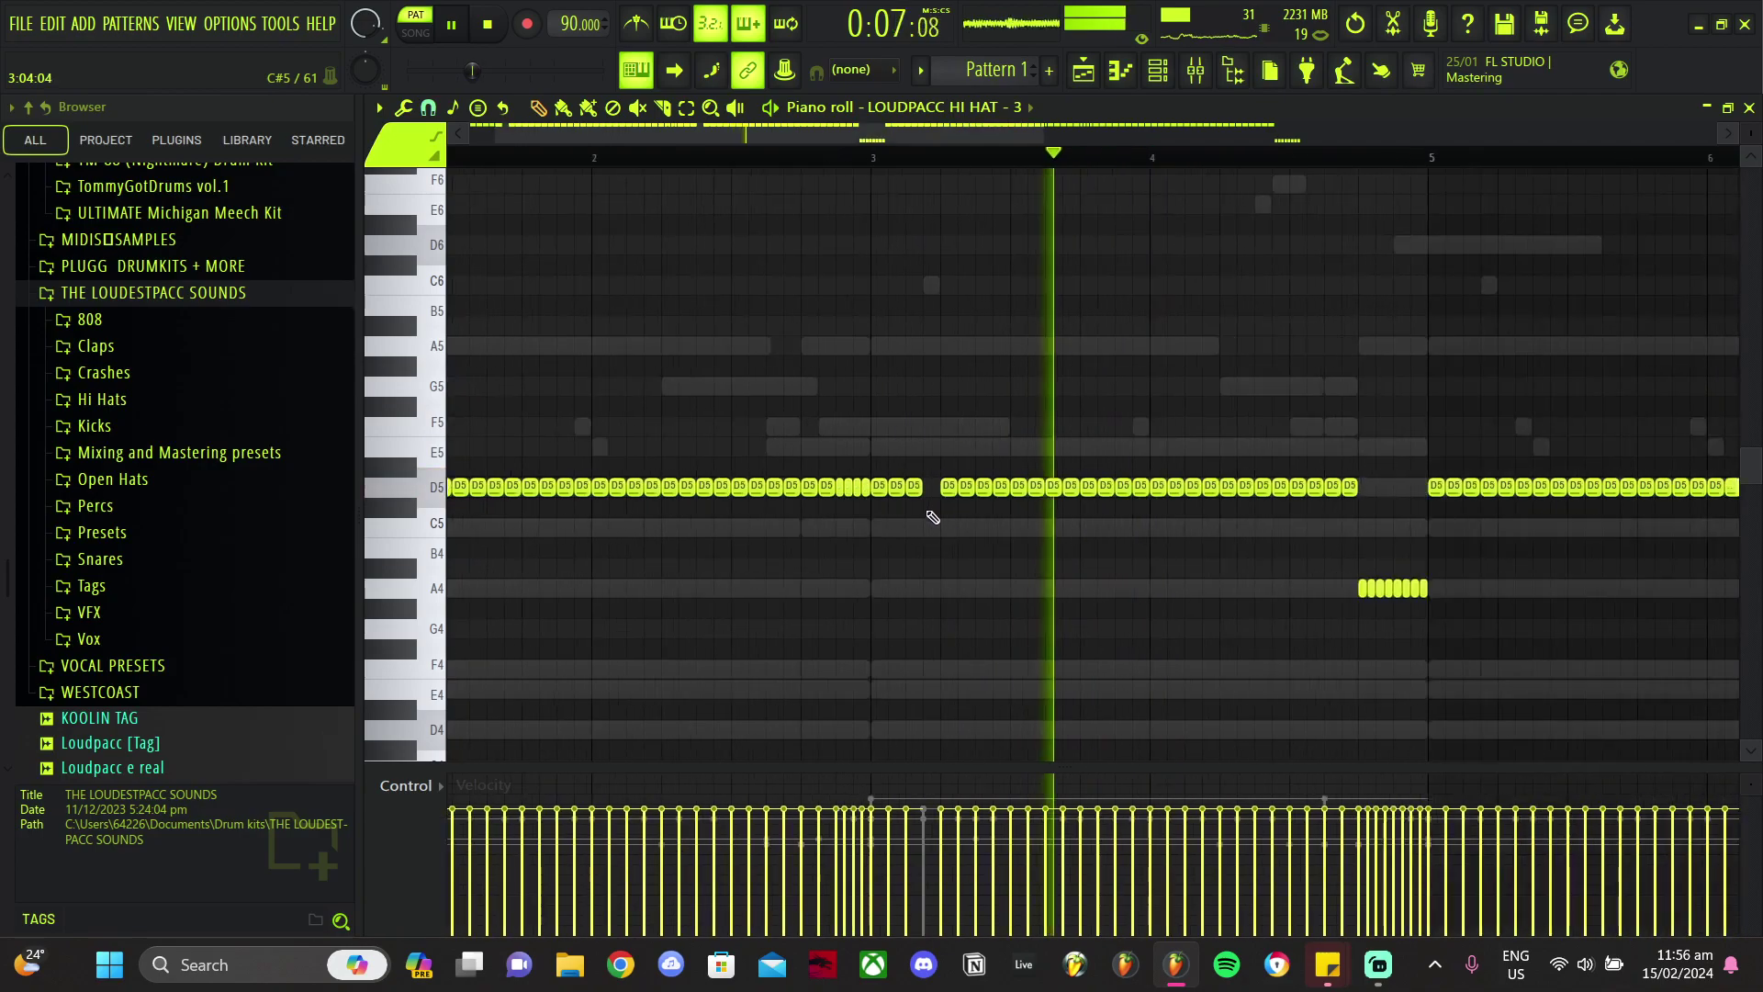
Step: Raise the A4 hi-hat roll at the end of bar 4 by three semitones to C5
{"action": "left_click_drag", "start_coordinate": [1418, 460], "coordinate": [836, 595]}
{"action": "key", "text": "Up"}
{"action": "key", "text": "Up"}
{"action": "key", "text": "Up"}
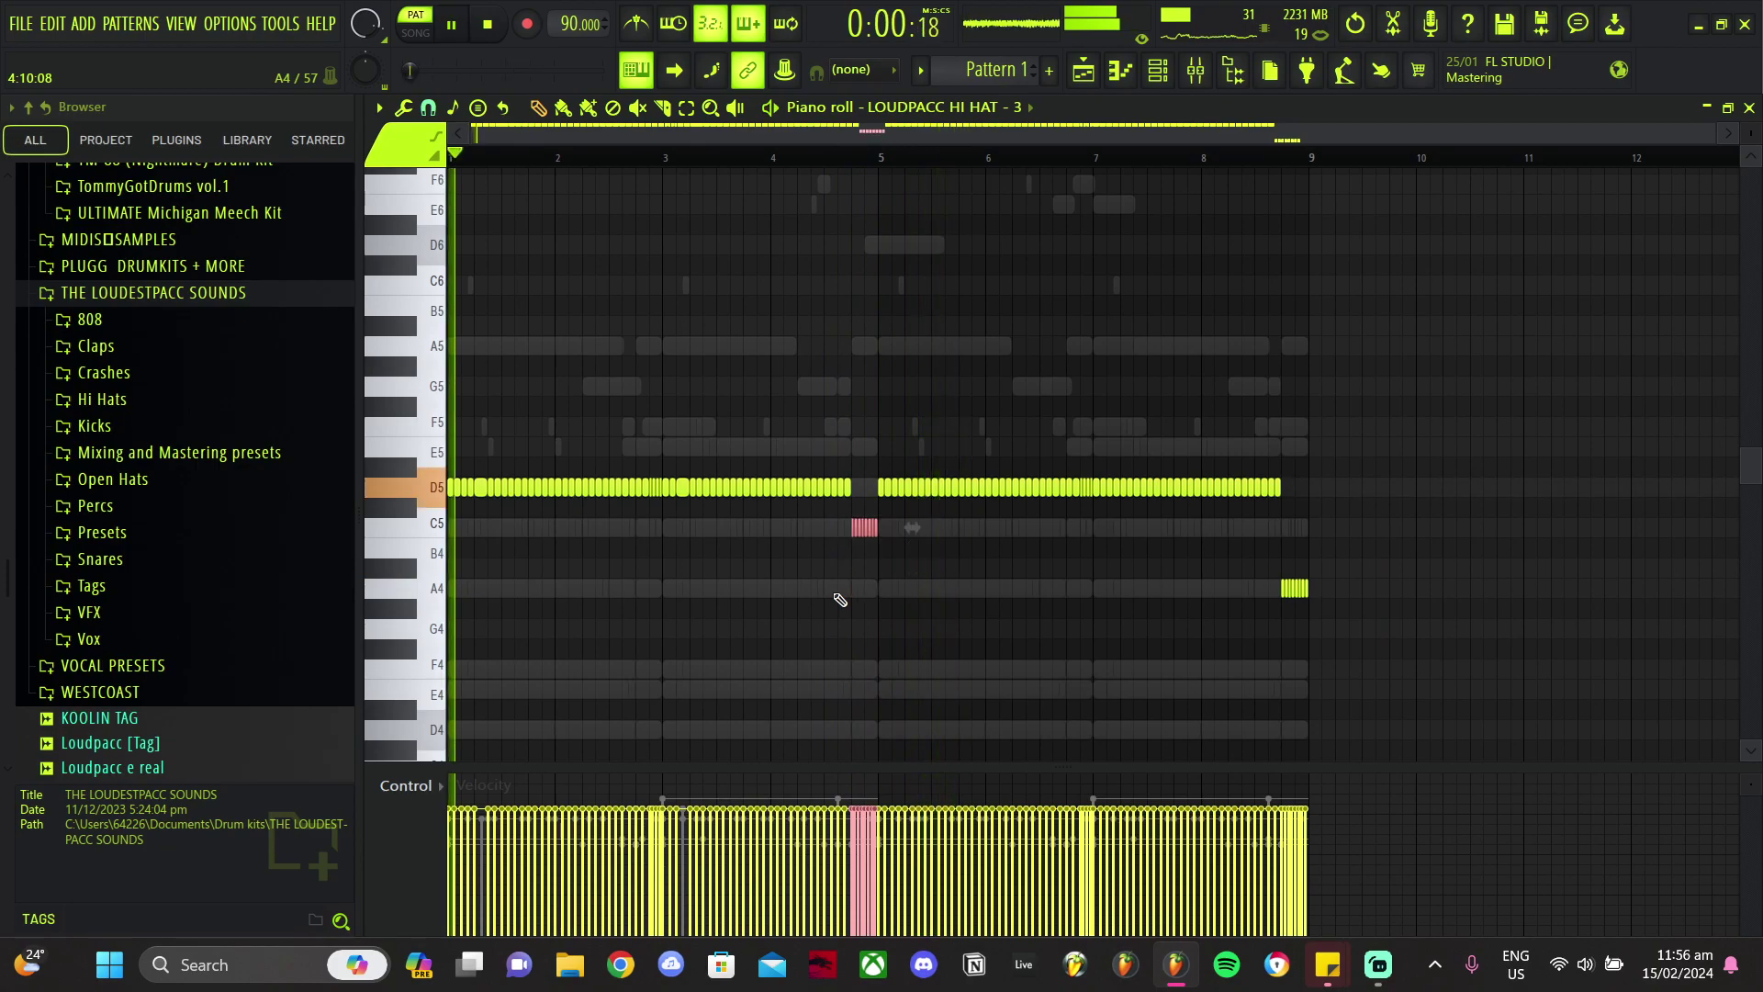
Step: Replace hi-hat bars 5 to 8 with a copy of the revised first four bars and clear the selection
{"action": "left_click_drag", "start_coordinate": [1512, 465], "coordinate": [887, 766]}
{"action": "key", "text": "Delete"}
{"action": "key", "text": "ctrl+b"}
{"action": "key", "text": "ctrl+d"}
{"action": "scroll", "coordinate": [804, 622], "scroll_direction": "up", "scroll_amount": 3}
{"action": "scroll", "coordinate": [788, 620], "scroll_direction": "down", "scroll_amount": 4}
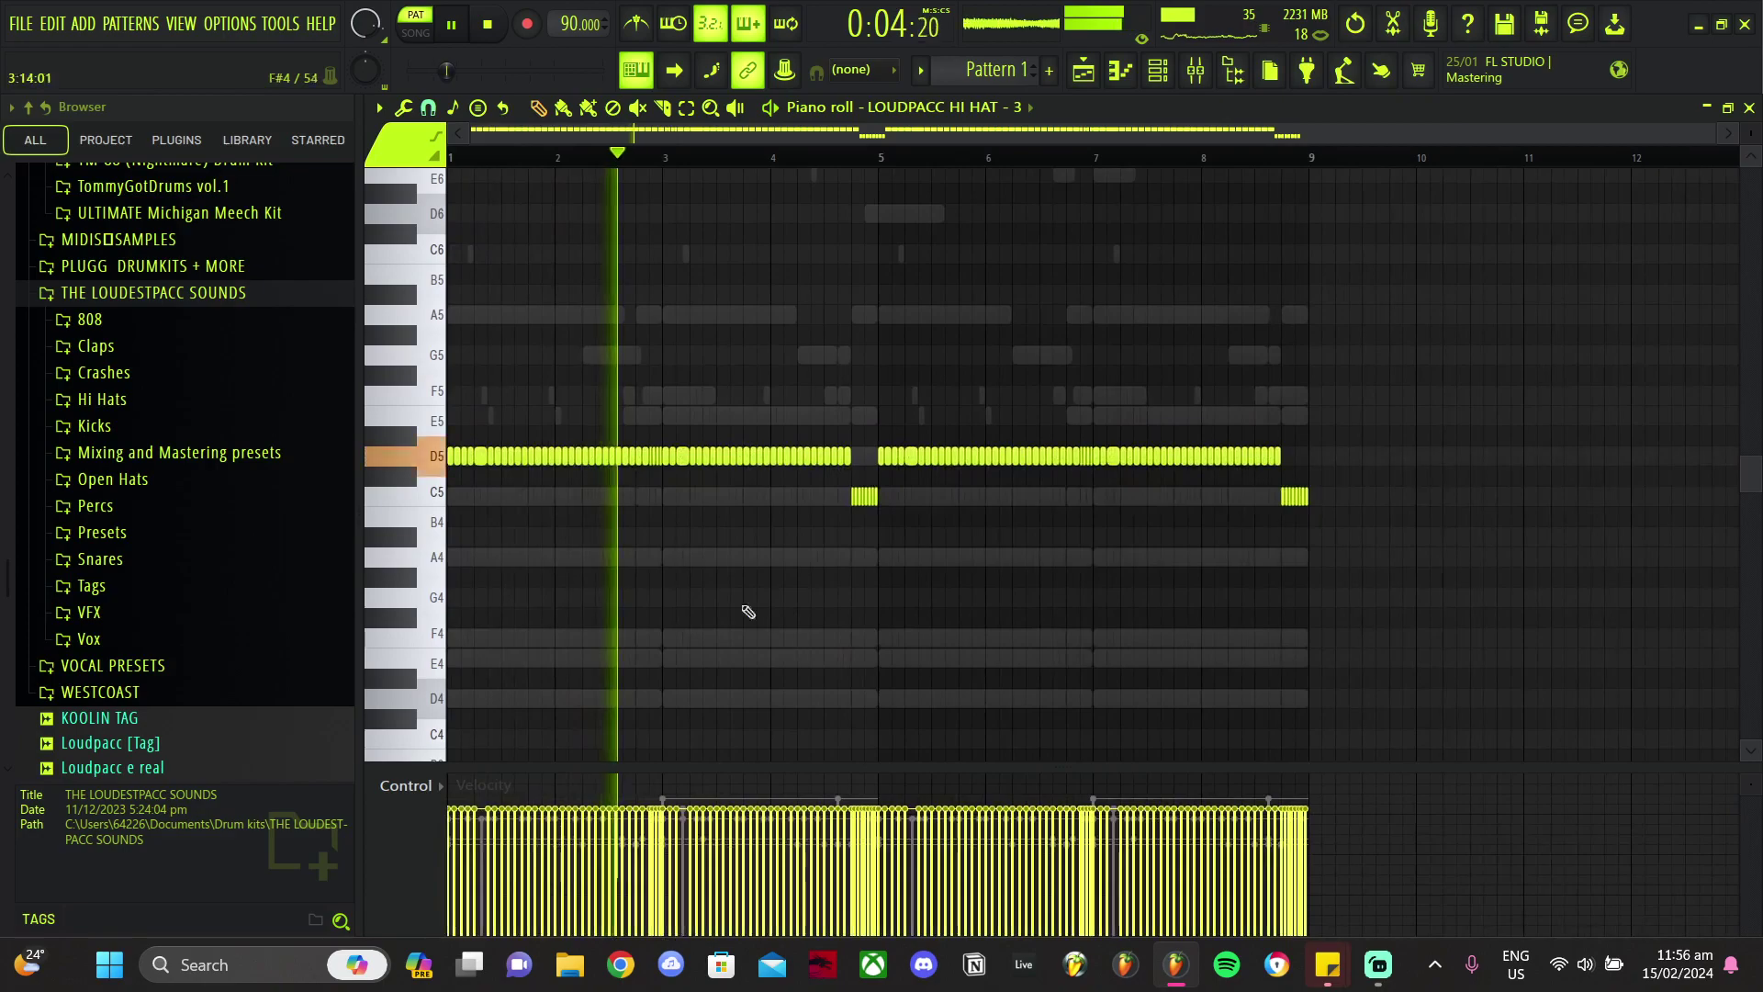
{"action": "scroll", "coordinate": [626, 575], "scroll_direction": "up", "scroll_amount": 4}
{"action": "scroll", "coordinate": [845, 567], "scroll_direction": "down", "scroll_amount": 3}
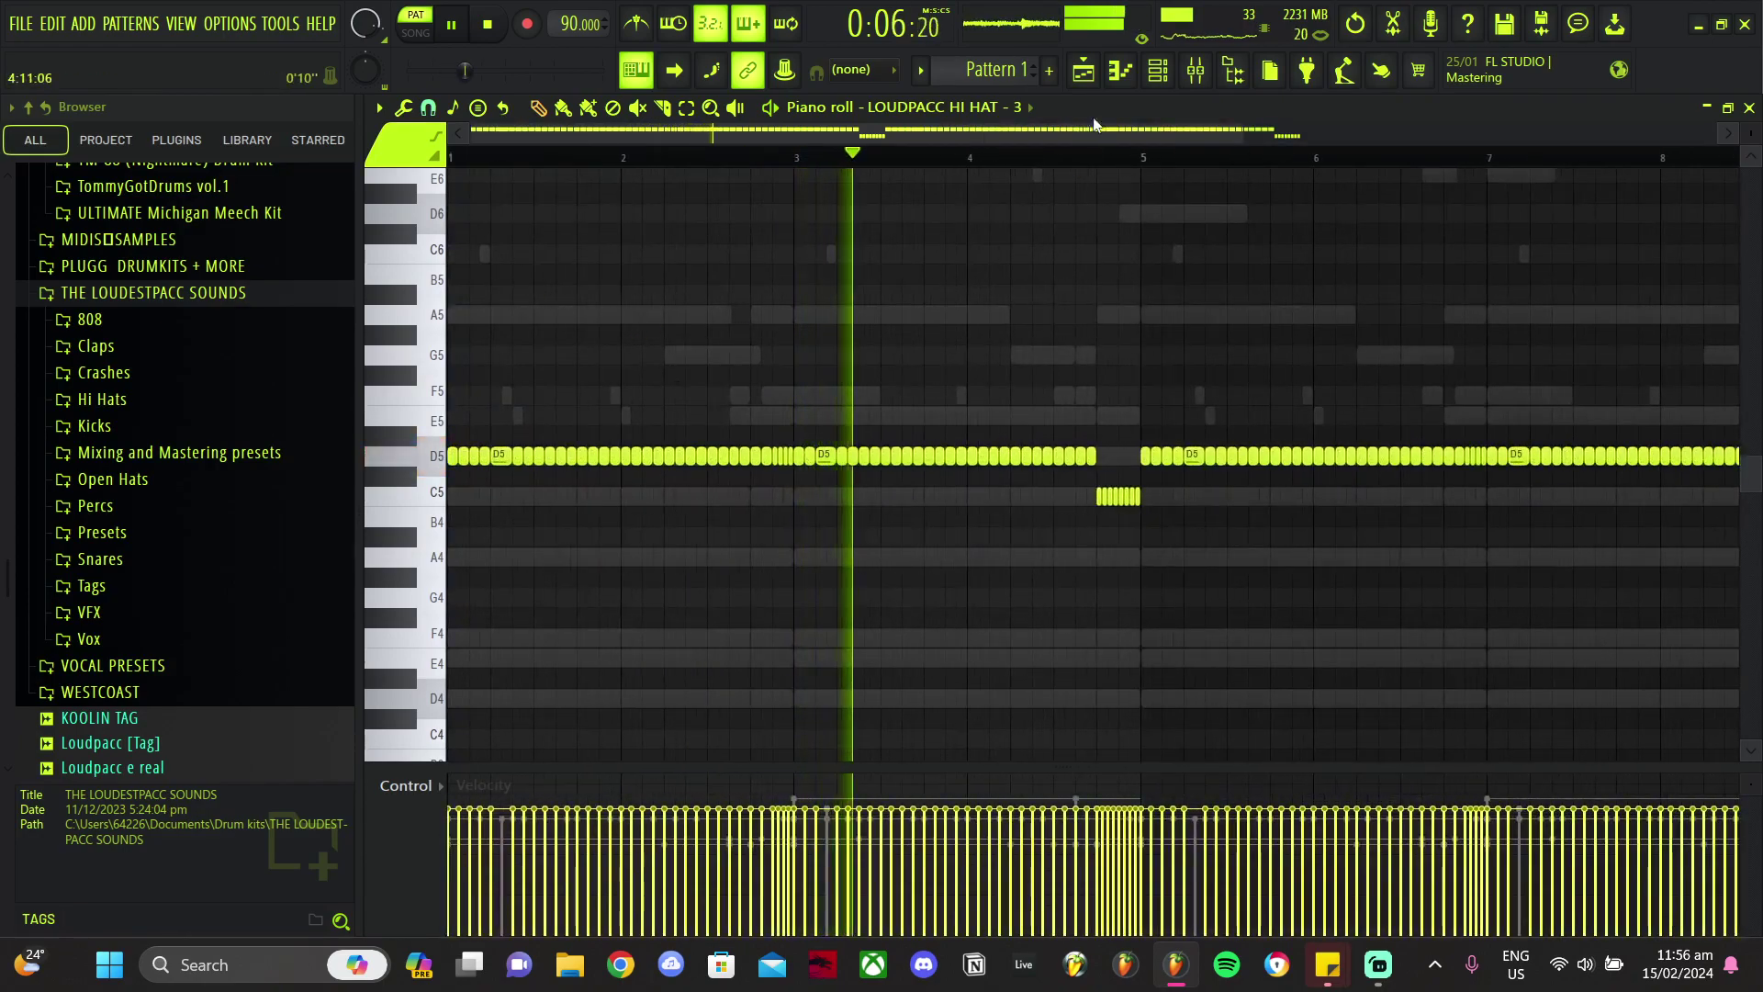
Step: Load the DRUMS VERB BUS preset from the BUSES mixing presets onto mixer track Insert 10
{"action": "key", "text": "F6"}
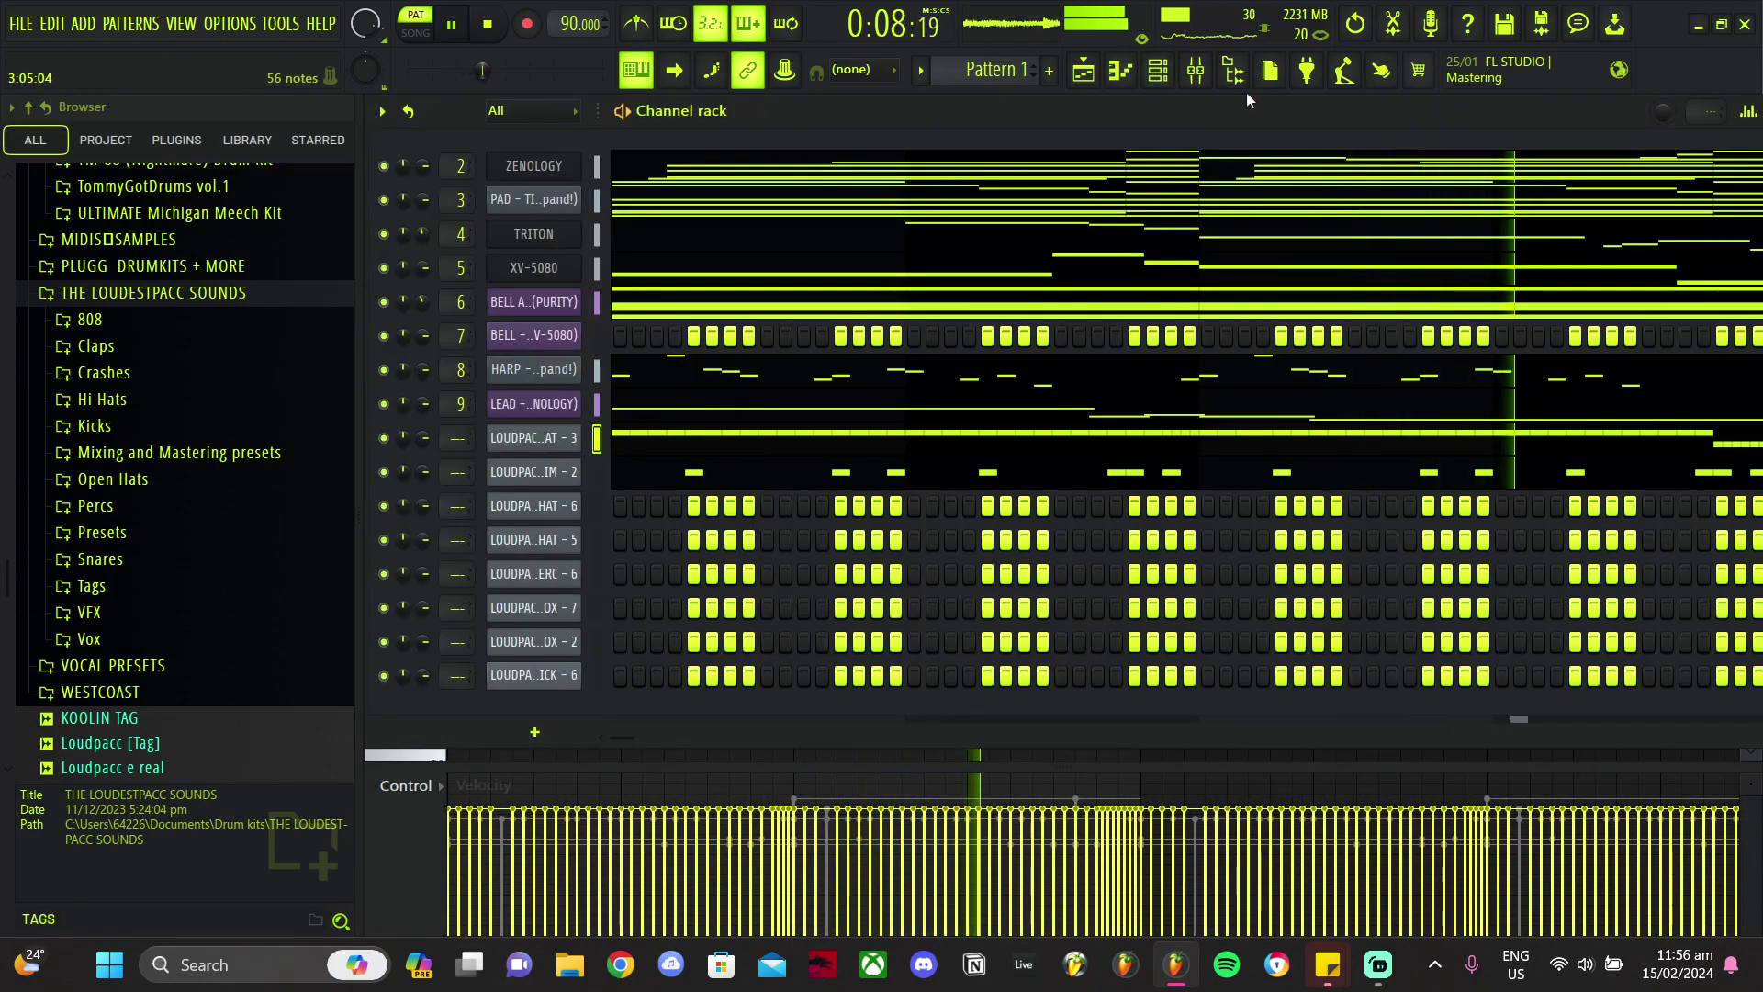
{"action": "left_click", "coordinate": [1196, 72]}
{"action": "right_click", "coordinate": [1346, 299]}
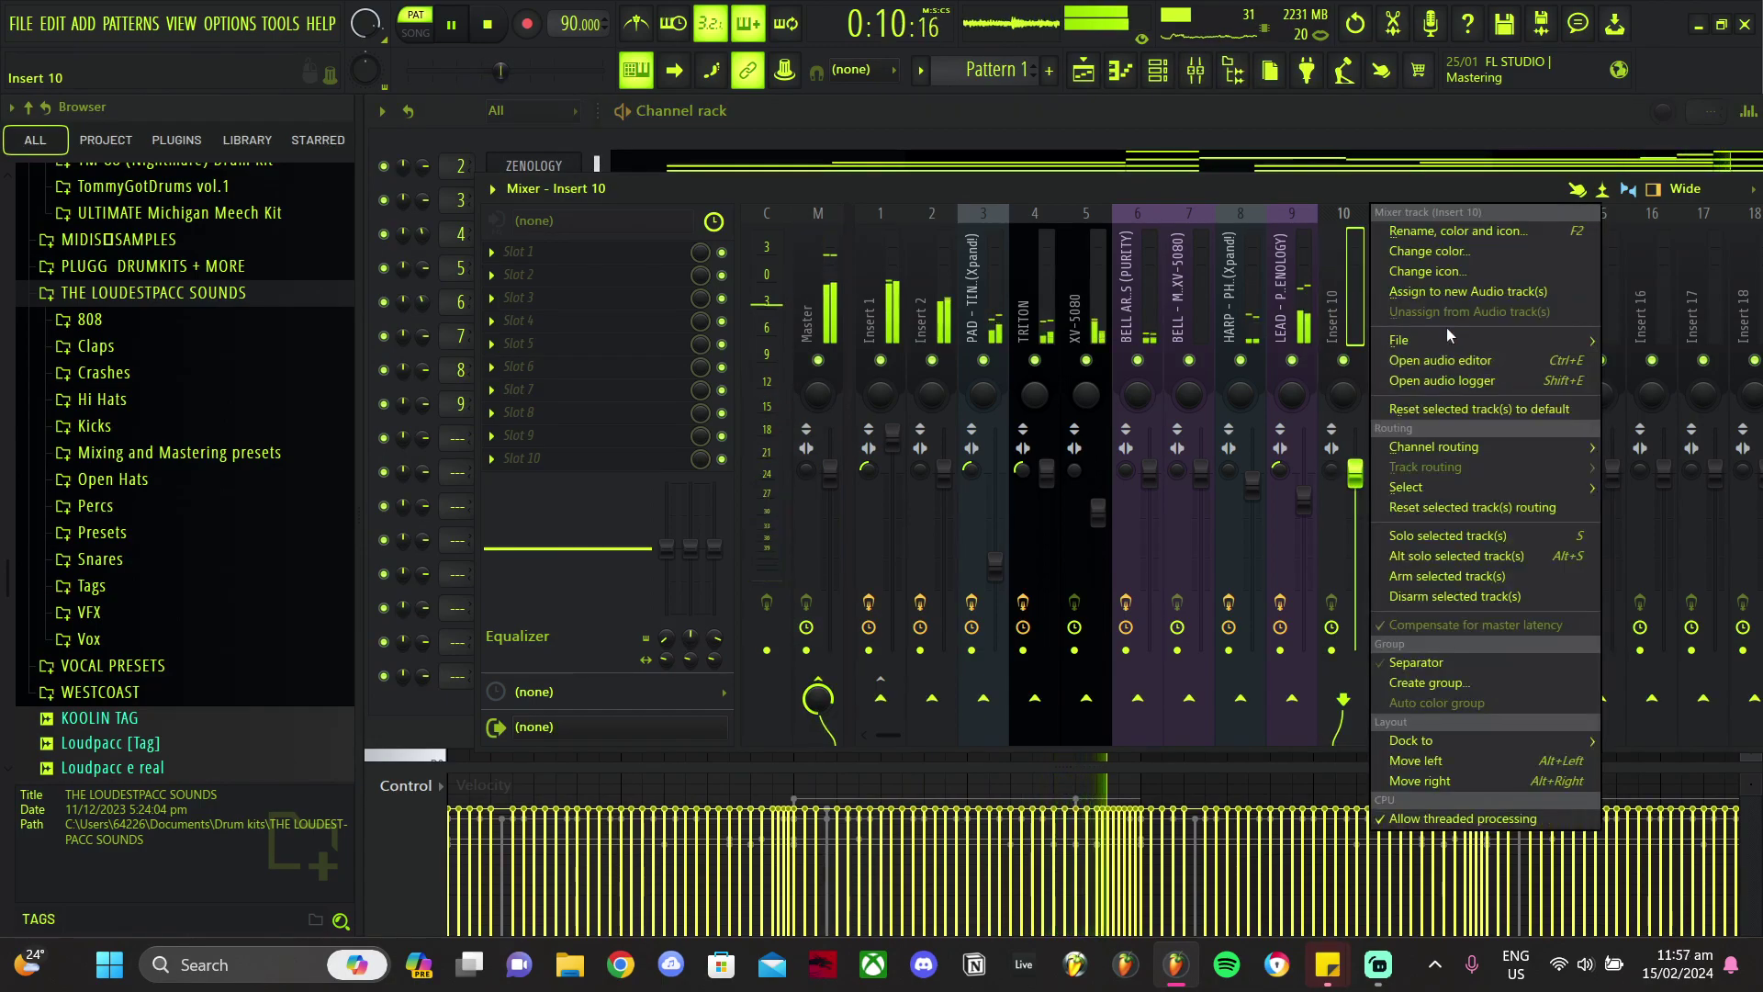
{"action": "mouse_move", "coordinate": [1449, 339]}
{"action": "mouse_move", "coordinate": [1104, 802]}
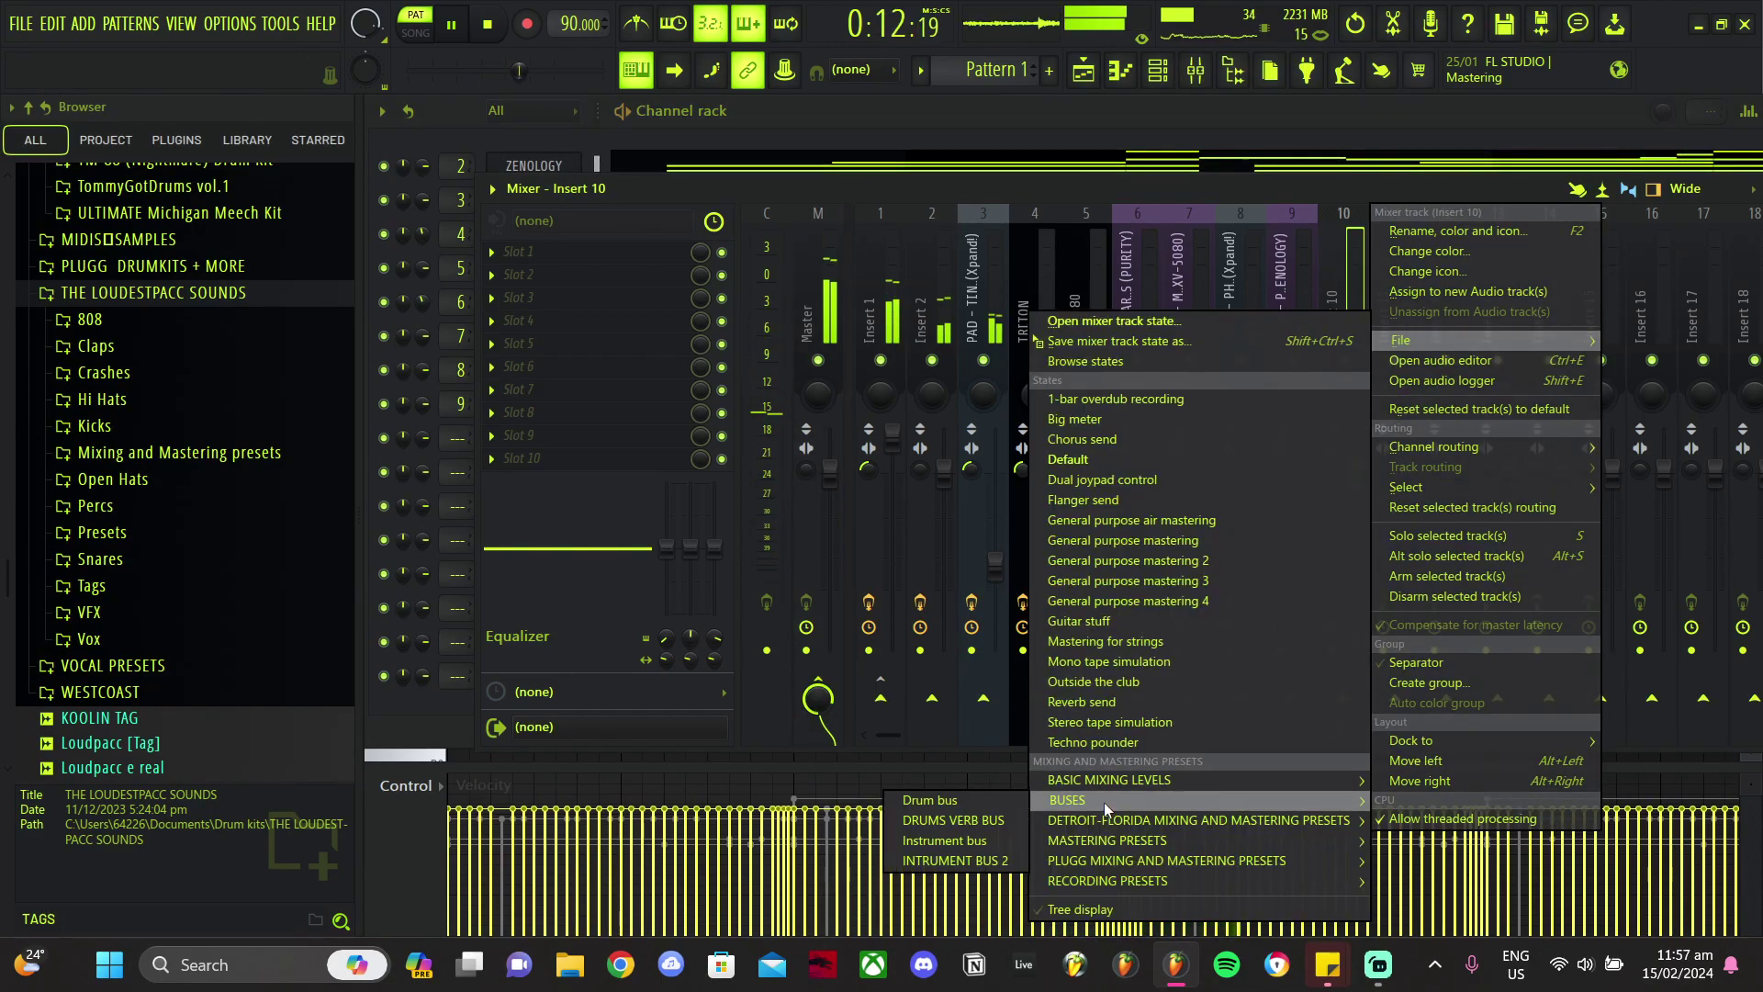
{"action": "left_click", "coordinate": [963, 820]}
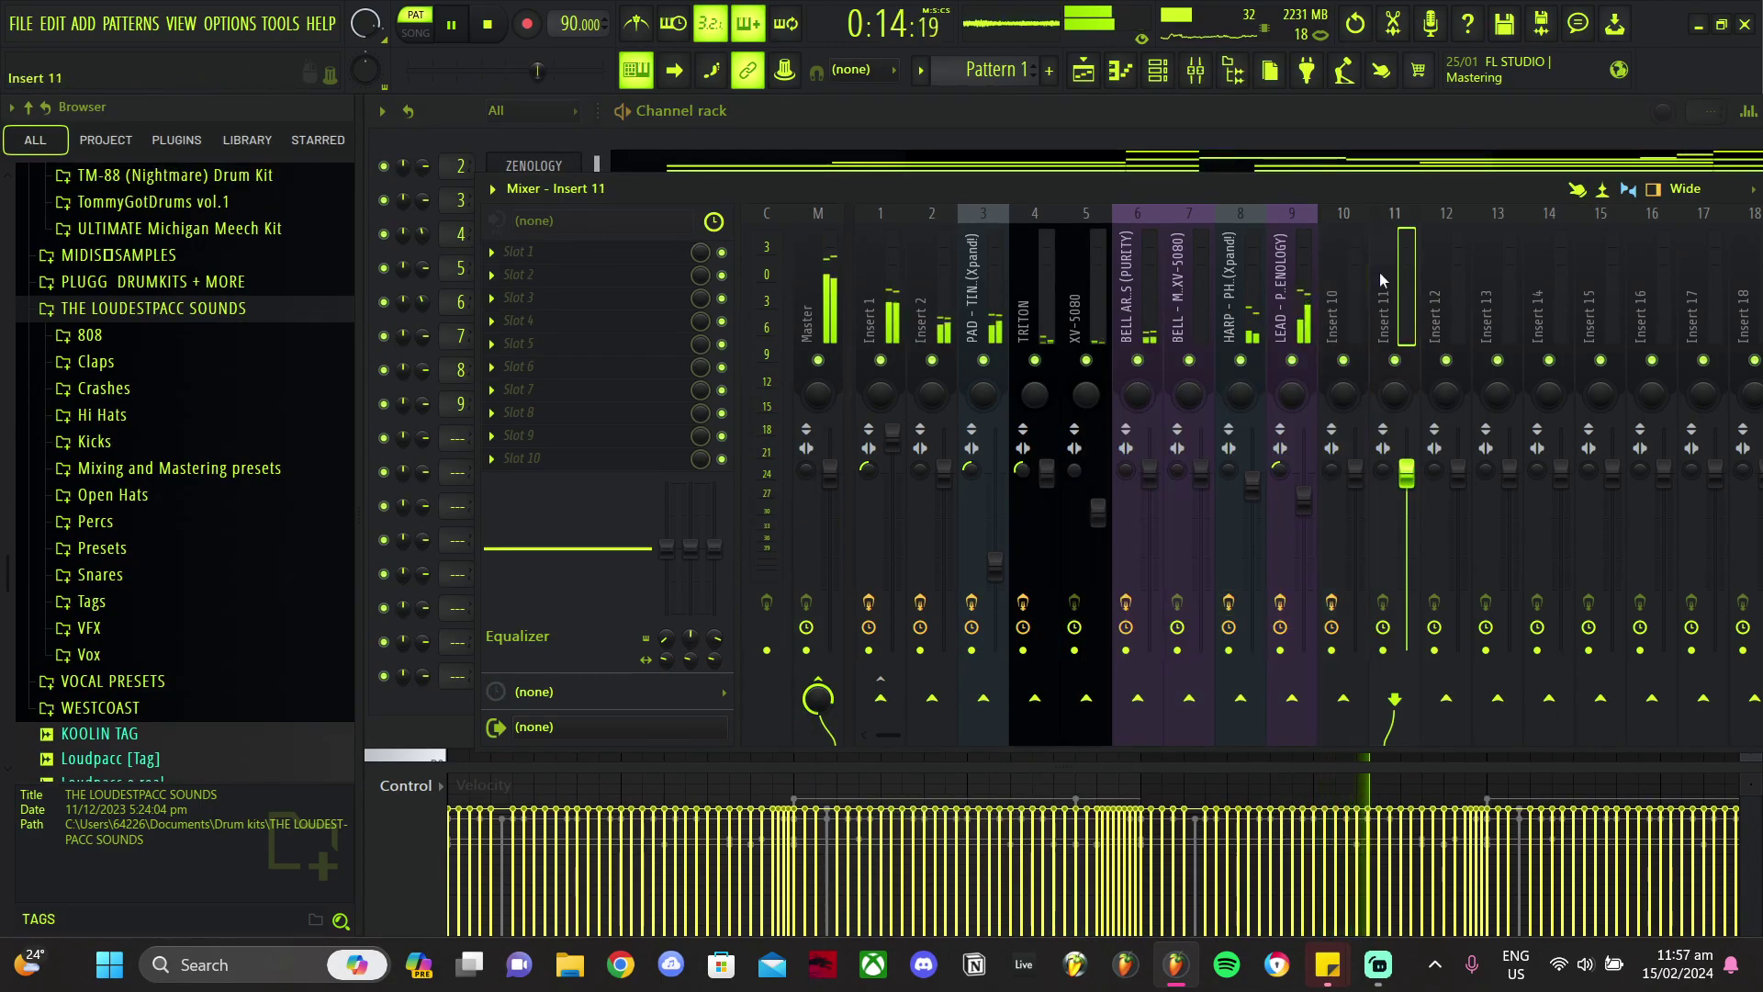
Step: Route the LOUDPACC drum channels to consecutive mixer tracks starting at Insert 11
{"action": "left_click", "coordinate": [1227, 108]}
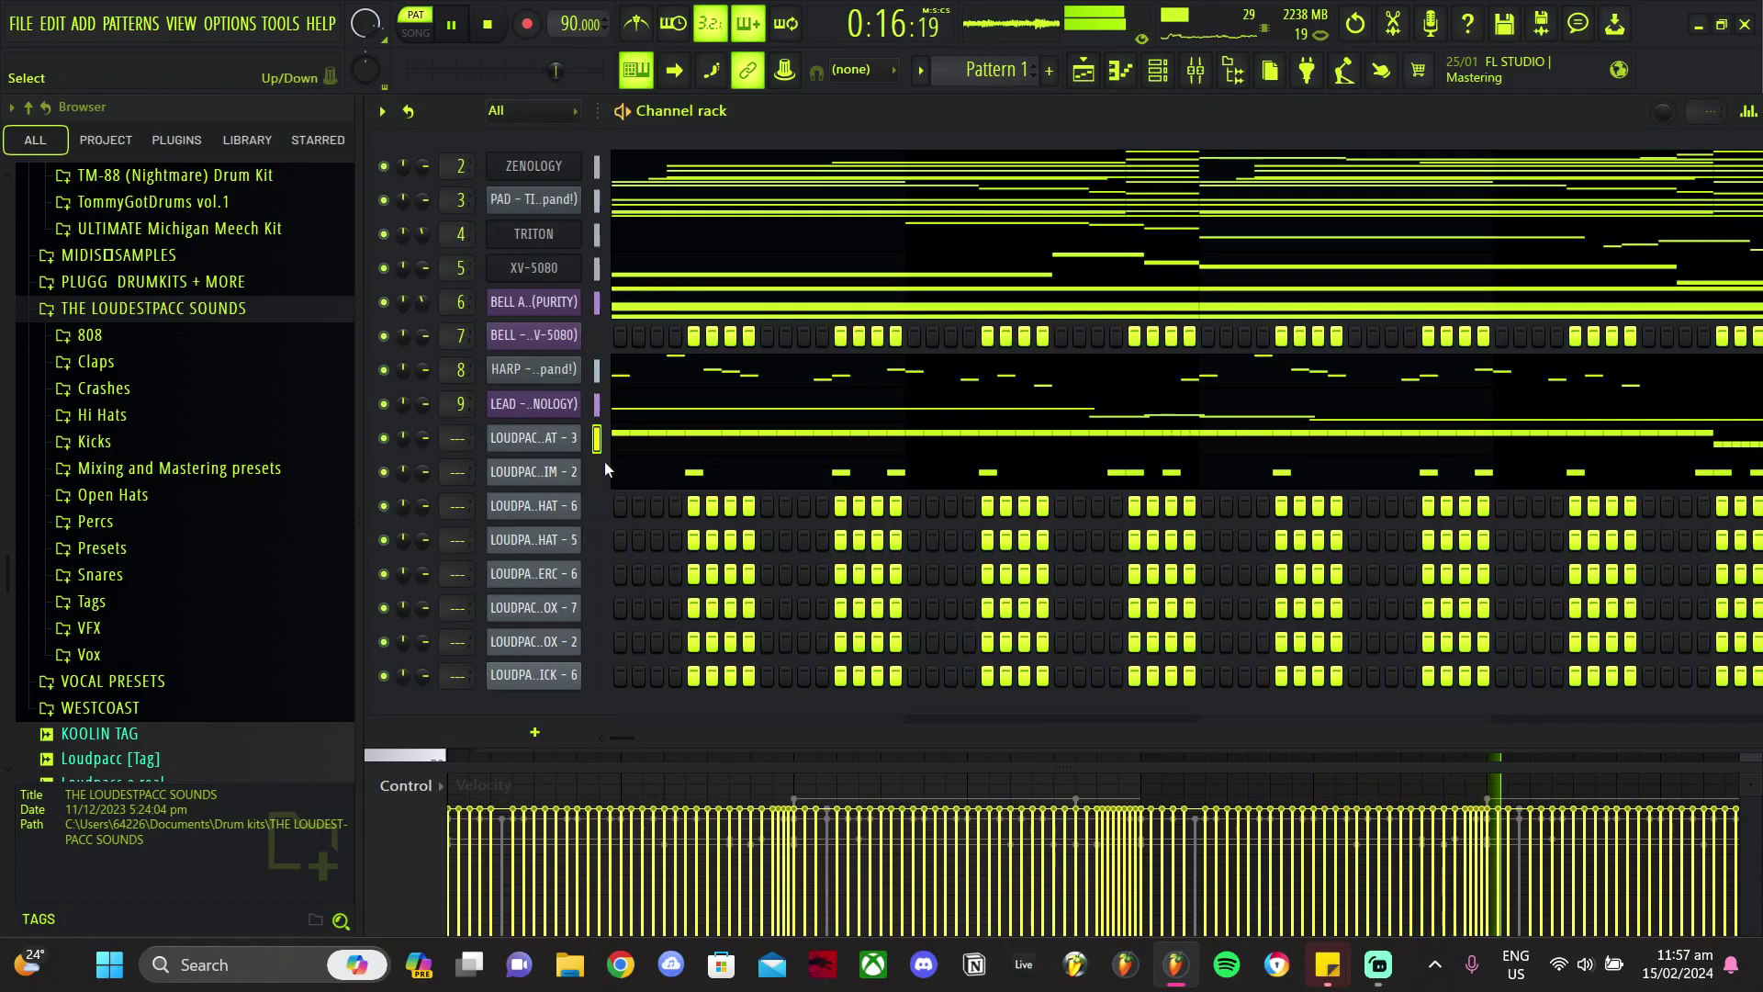
{"action": "left_click", "coordinate": [1213, 82]}
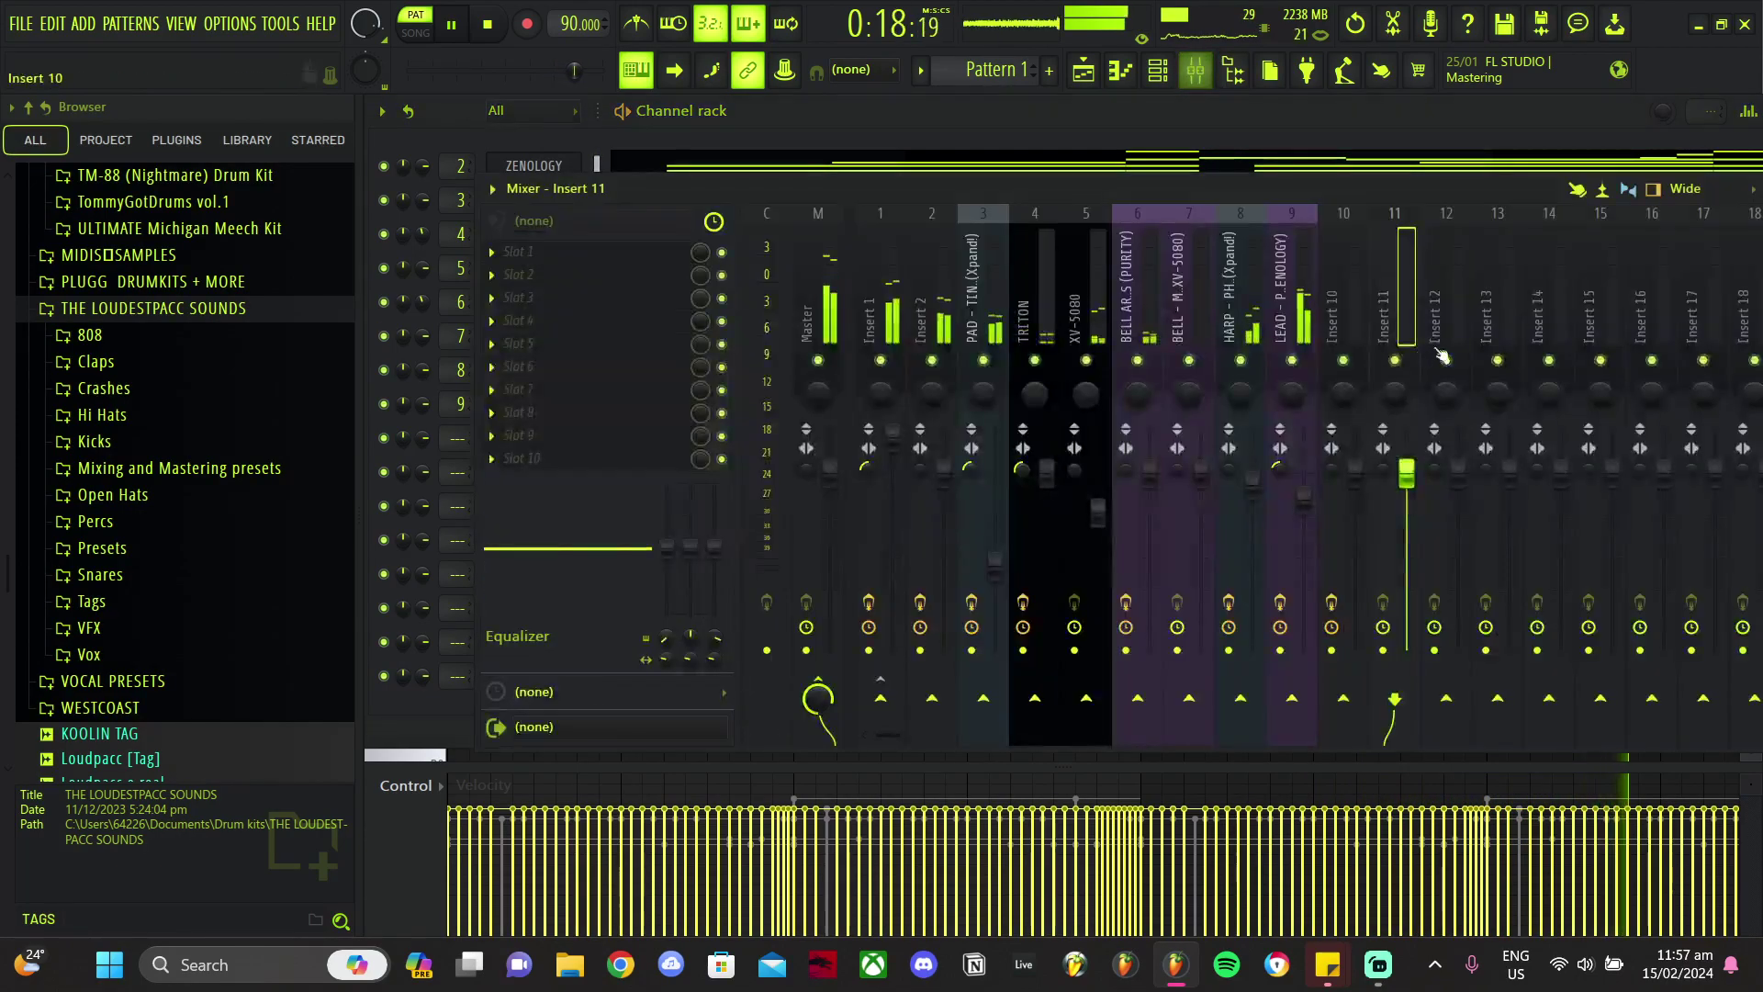
{"action": "key", "text": "ctrl+shift+l"}
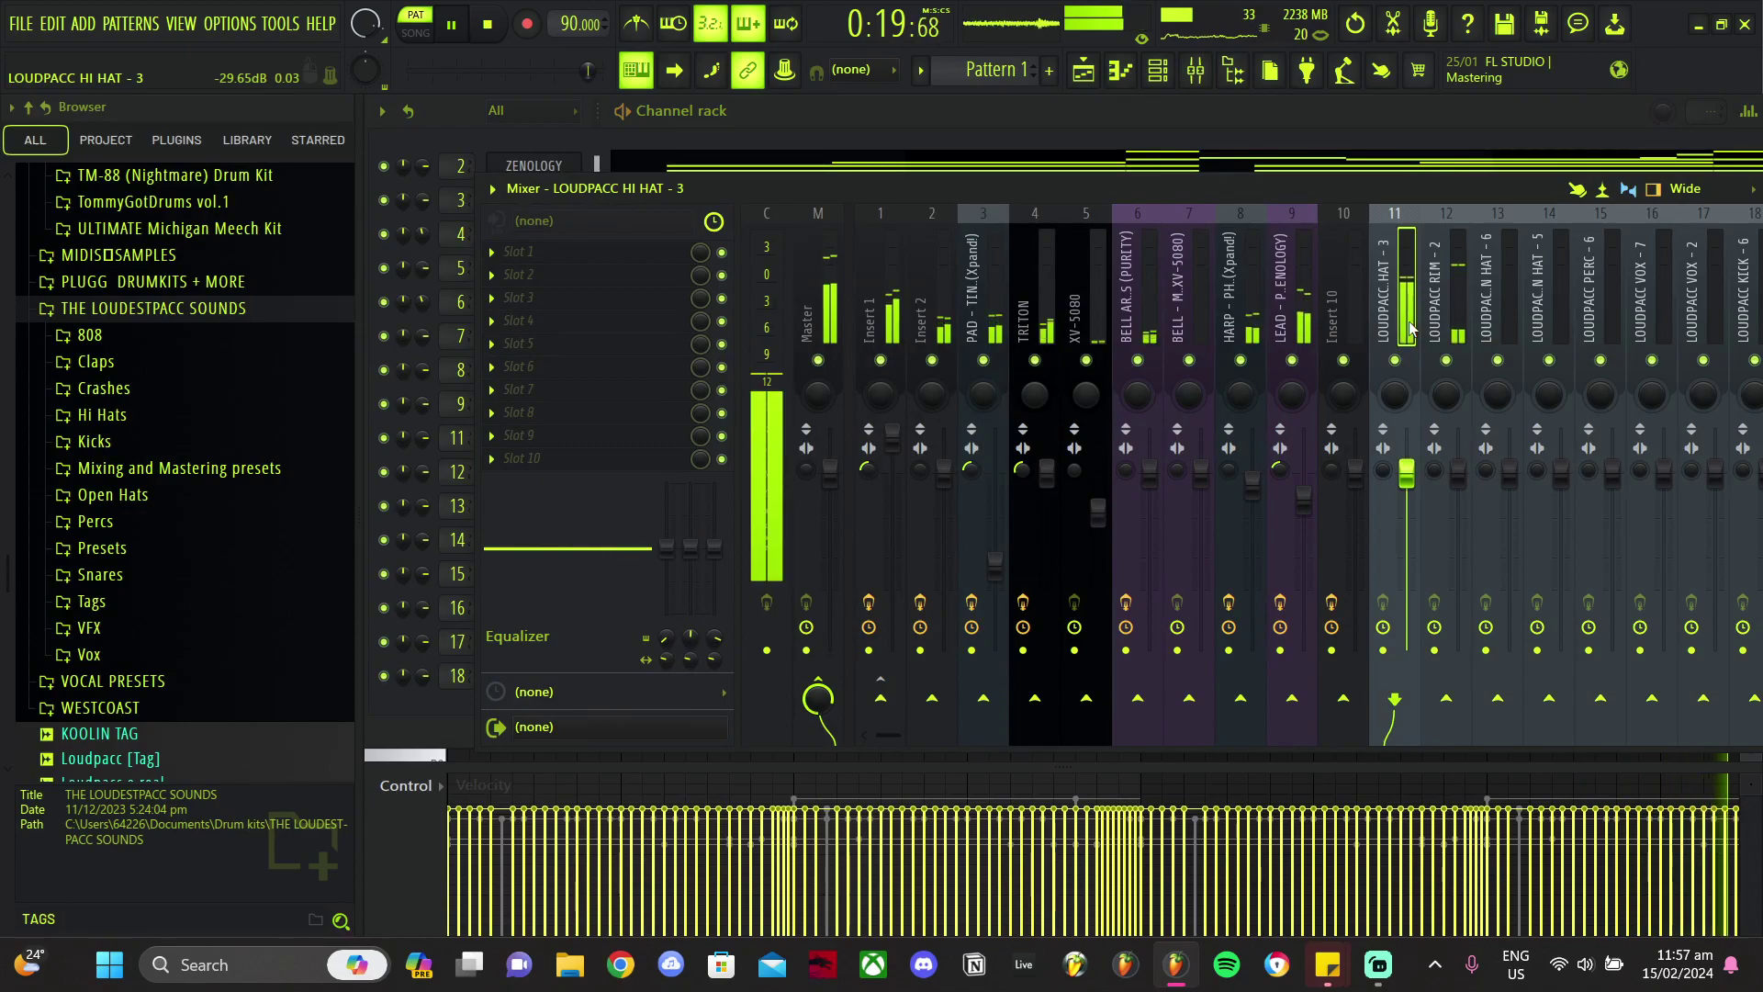
Step: Rename mixer track Insert 10 to DRUM VERB BUS
{"action": "right_click", "coordinate": [1348, 287]}
{"action": "left_click", "coordinate": [1419, 235]}
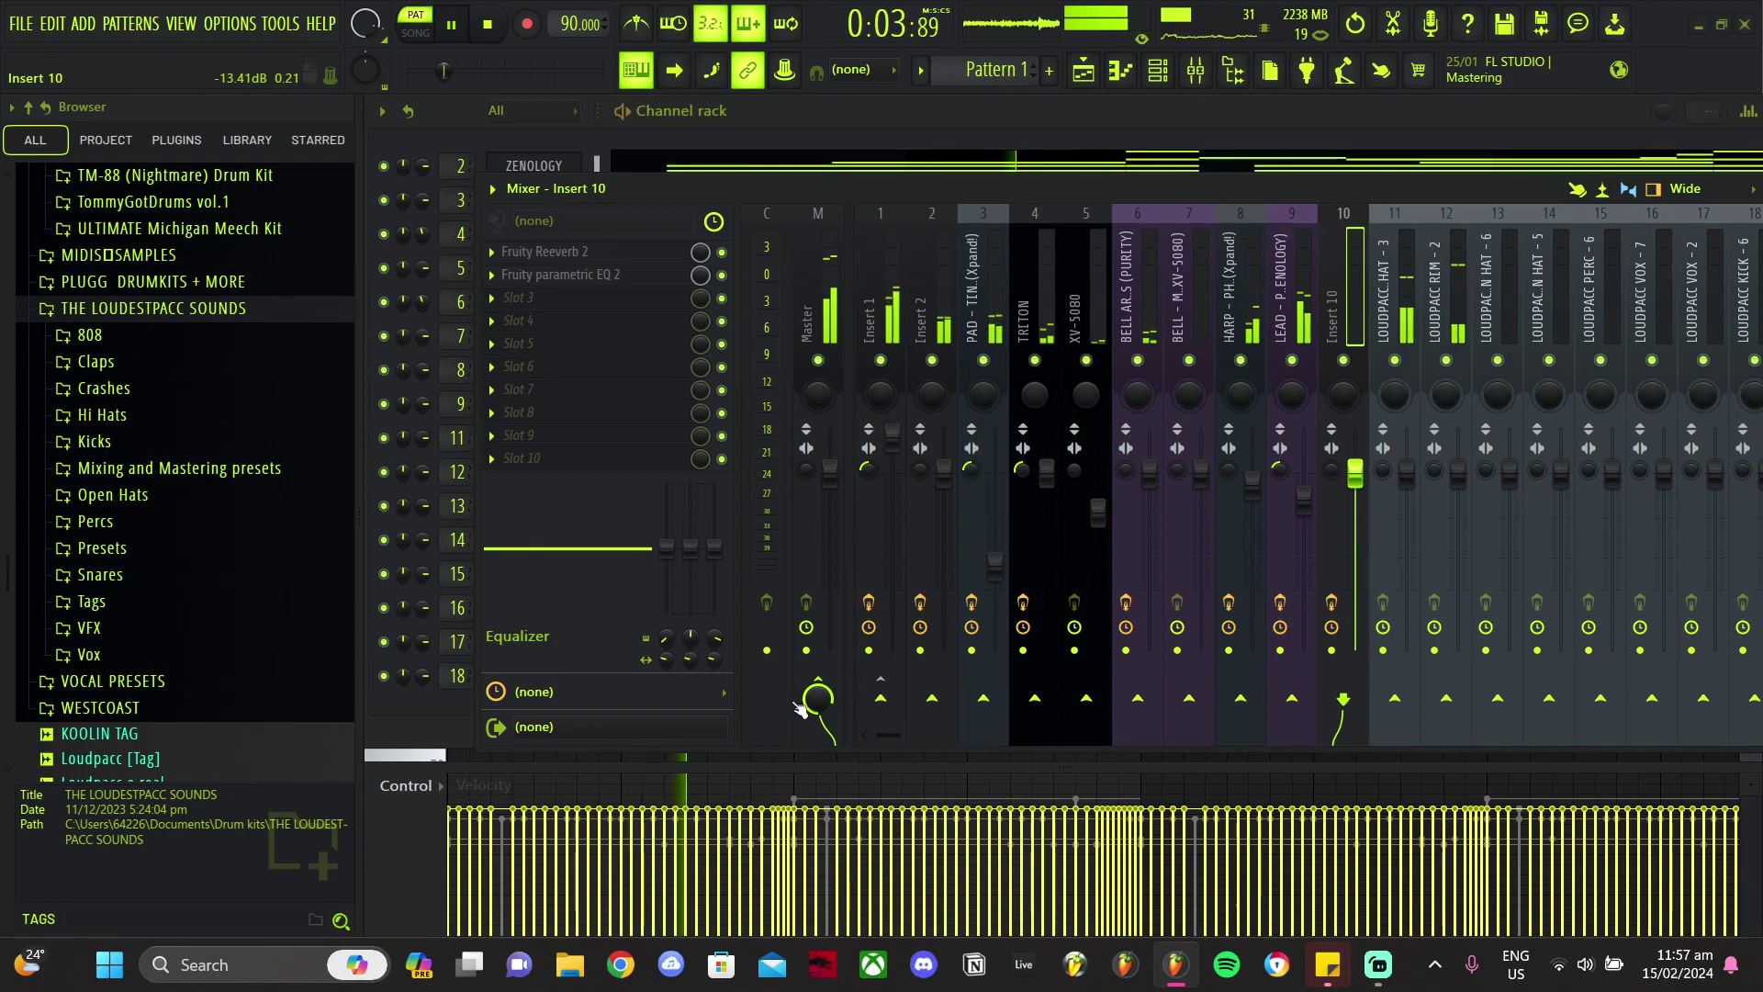
{"action": "left_click_drag", "start_coordinate": [888, 739], "coordinate": [920, 742]}
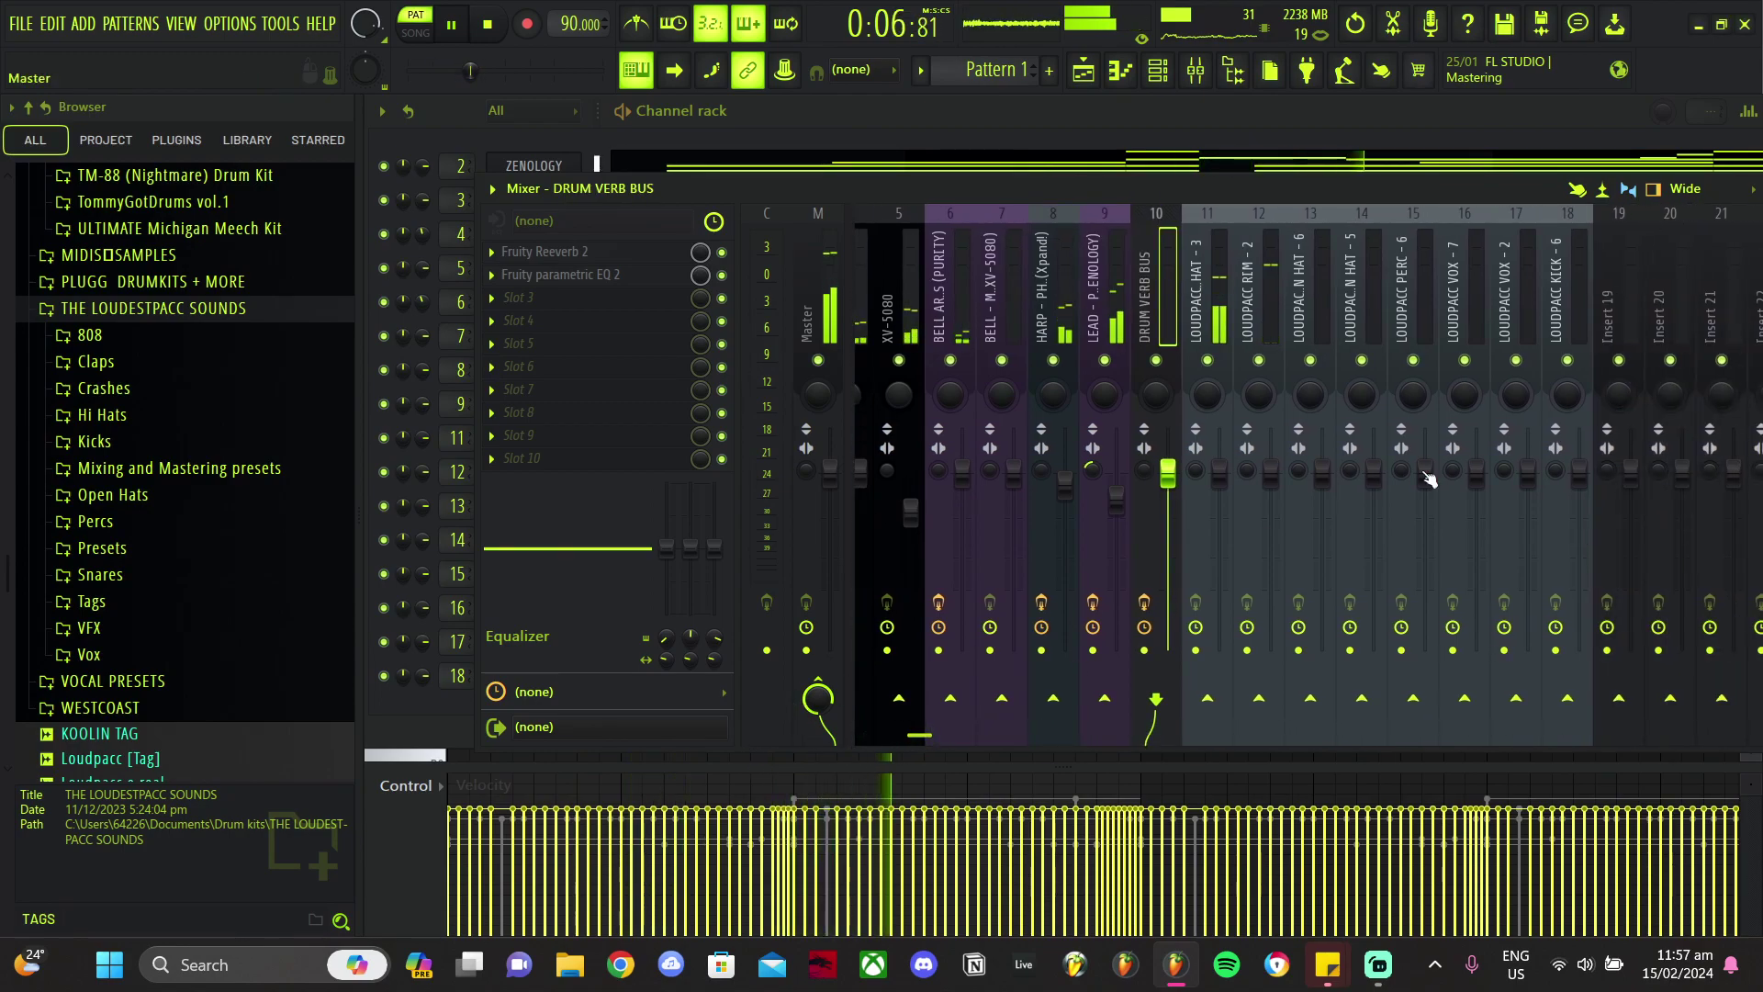
Step: Route the eight LOUDPACC drum tracks, mixer tracks 11 to 18, only to the DRUM VERB BUS track
{"action": "left_click_drag", "start_coordinate": [1577, 323], "coordinate": [1195, 439]}
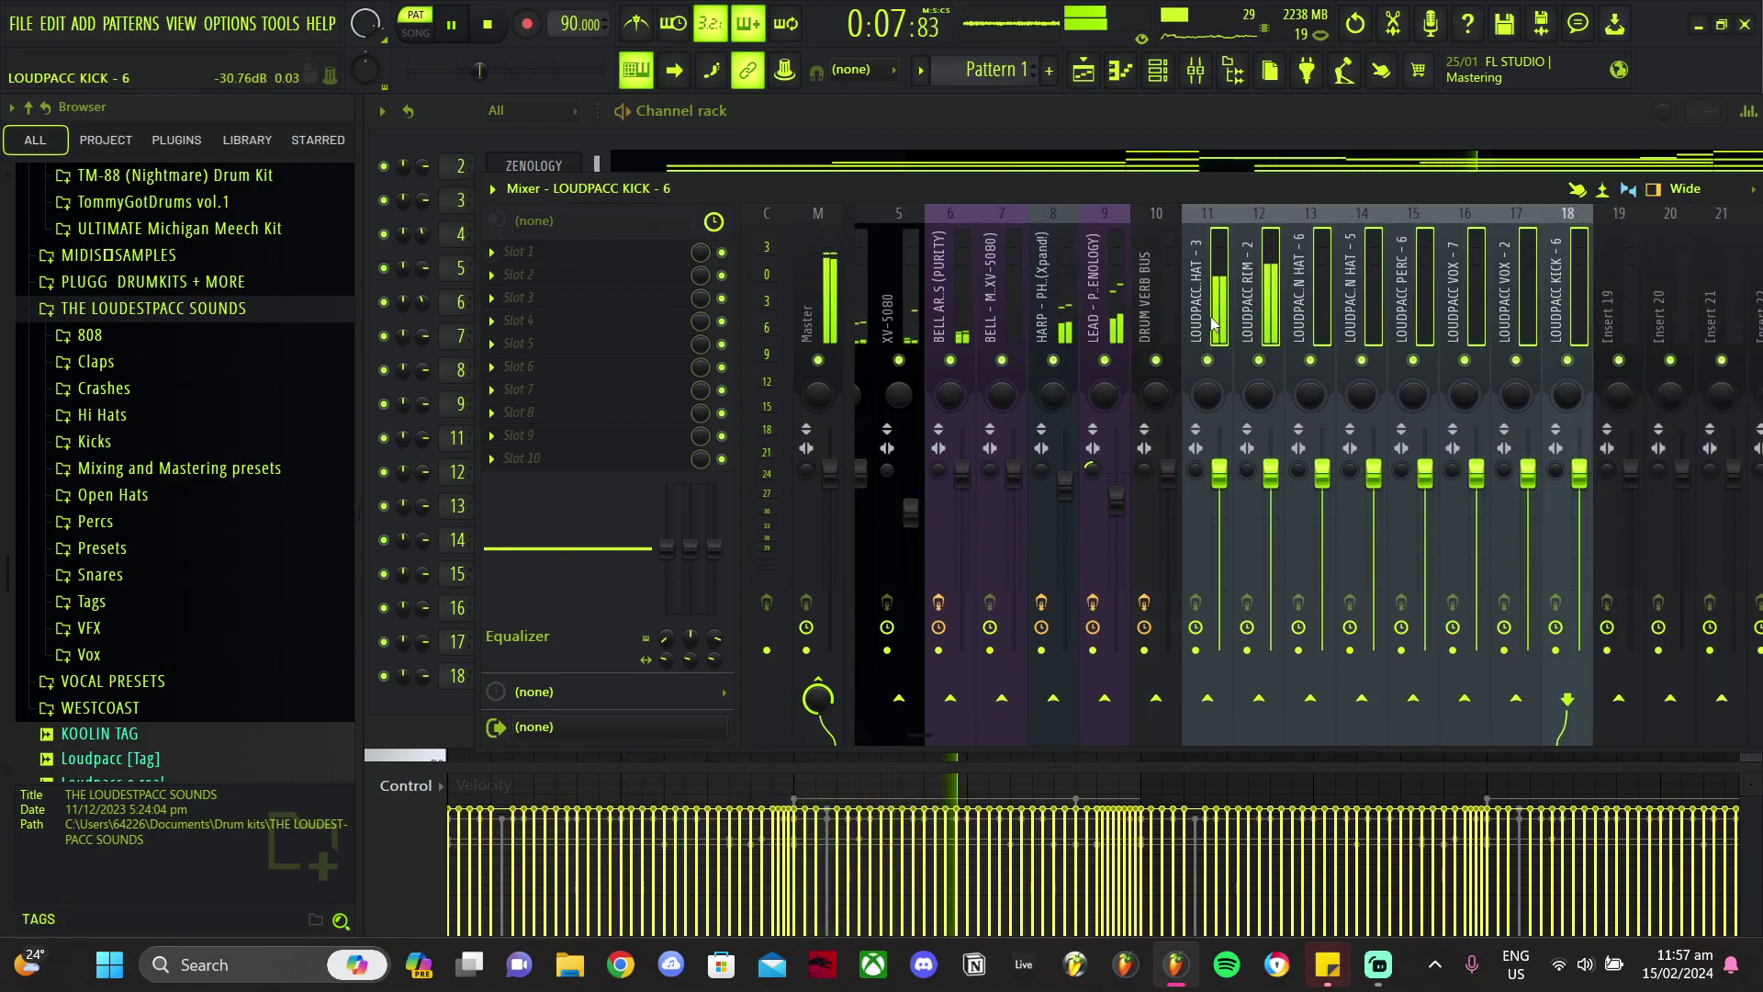
{"action": "right_click", "coordinate": [1172, 705]}
{"action": "left_click", "coordinate": [1194, 731]}
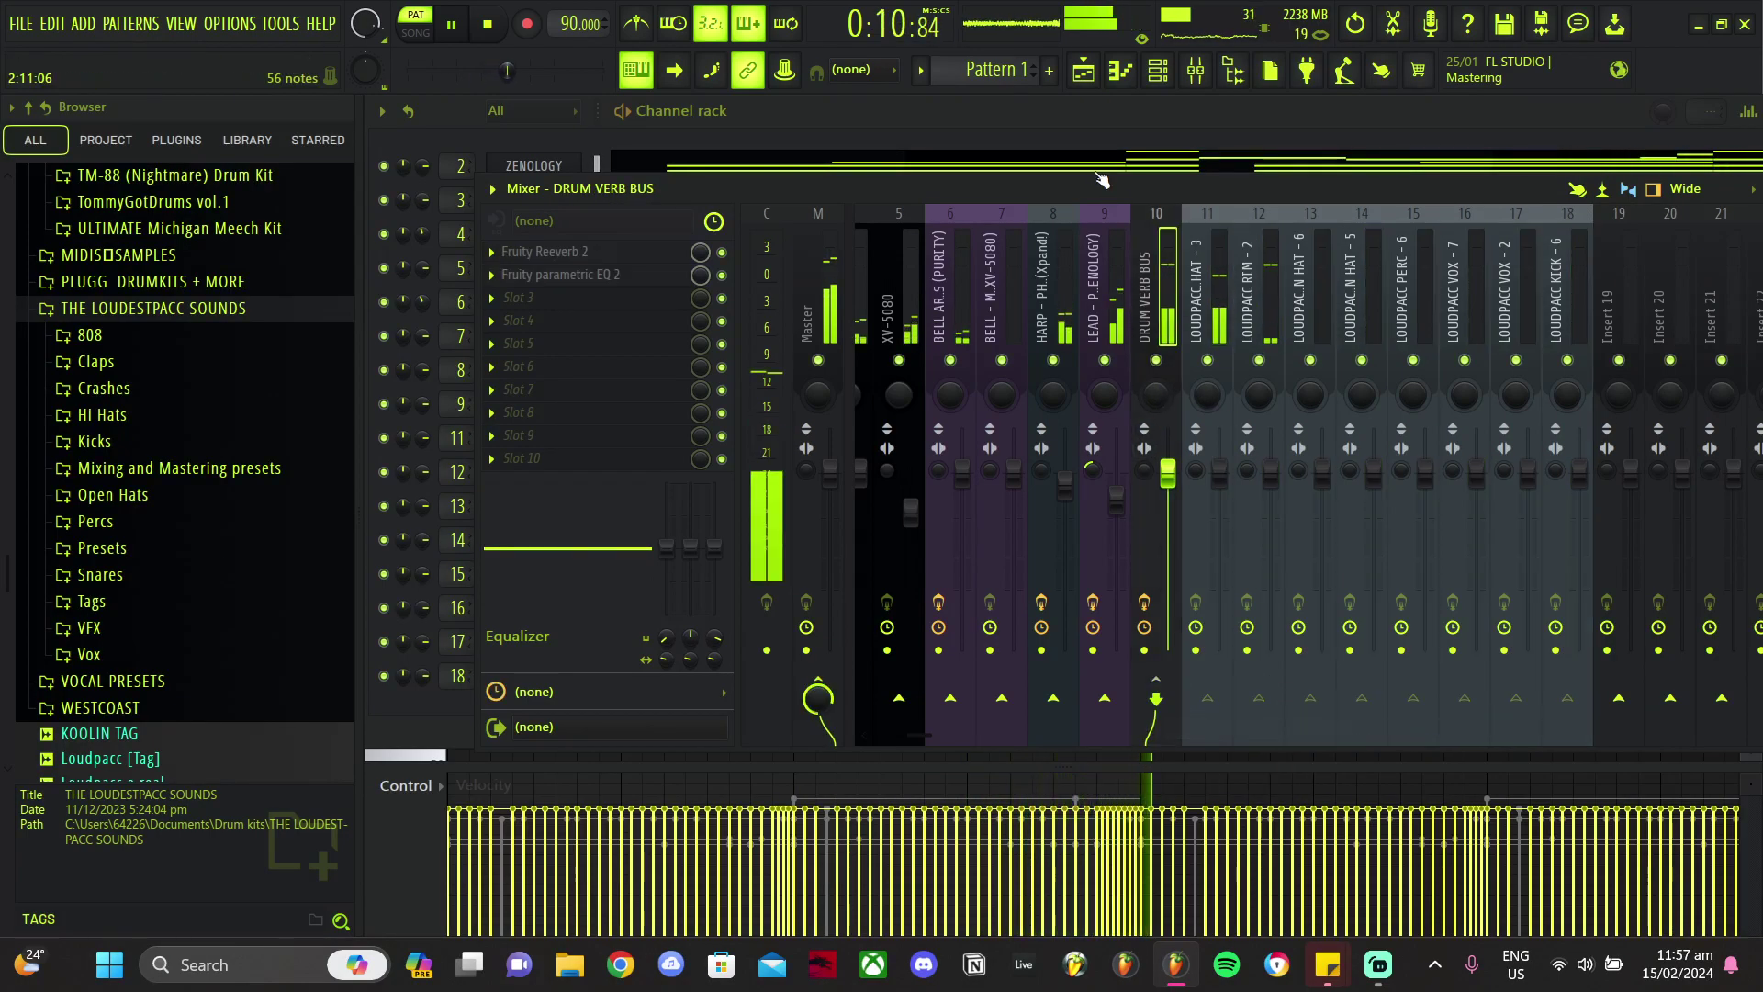
{"action": "left_click", "coordinate": [1224, 315]}
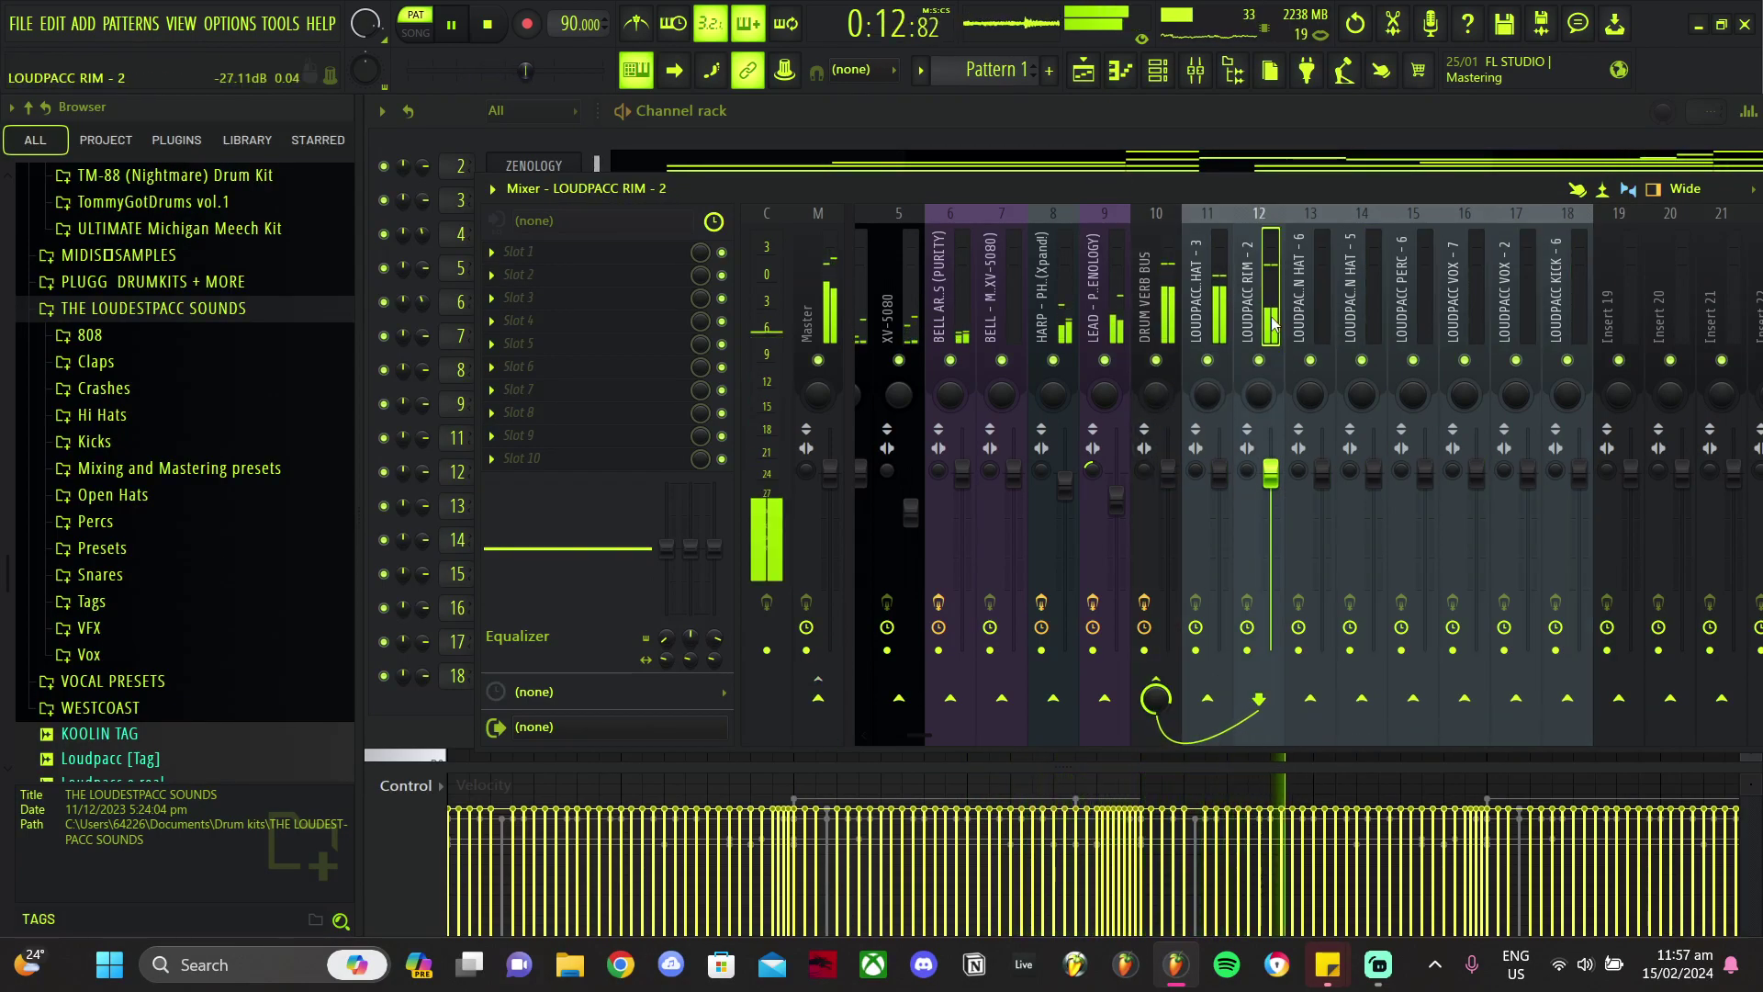
Step: Transpose all LOUDPACC RIM - 2 notes in the piano roll up to A5
{"action": "key", "text": "F9"}
{"action": "left_click", "coordinate": [696, 479]}
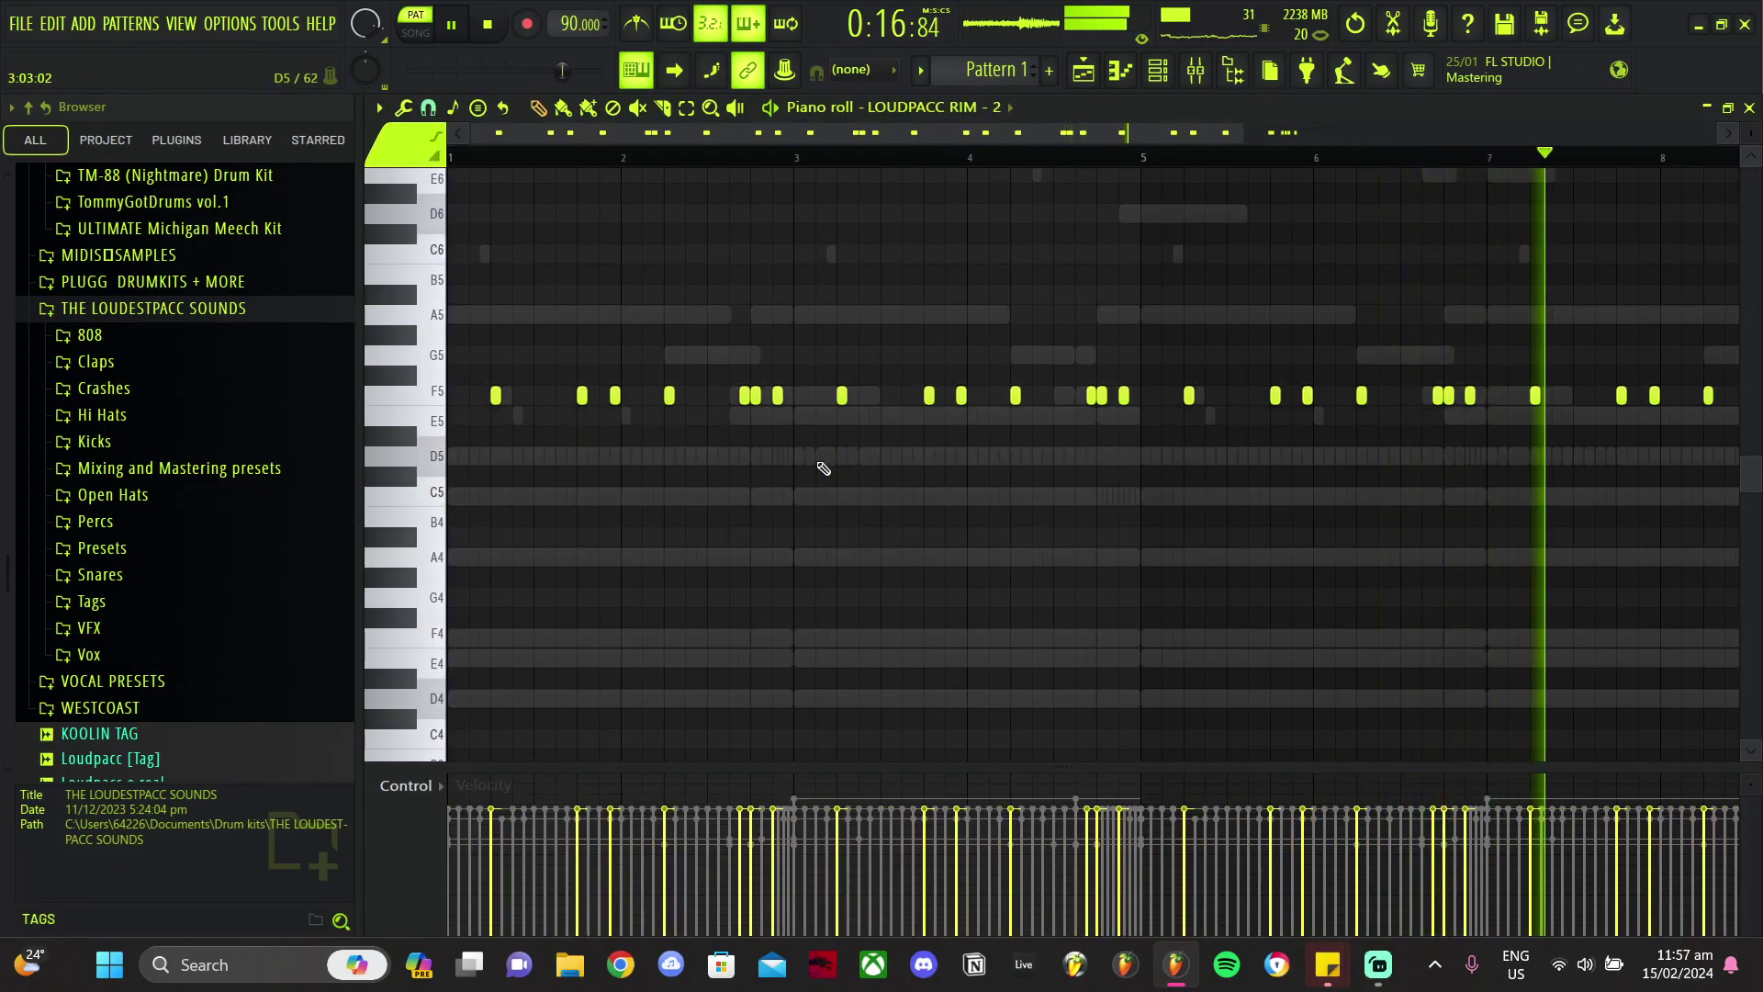
{"action": "scroll", "coordinate": [831, 482], "scroll_direction": "down", "scroll_amount": 3}
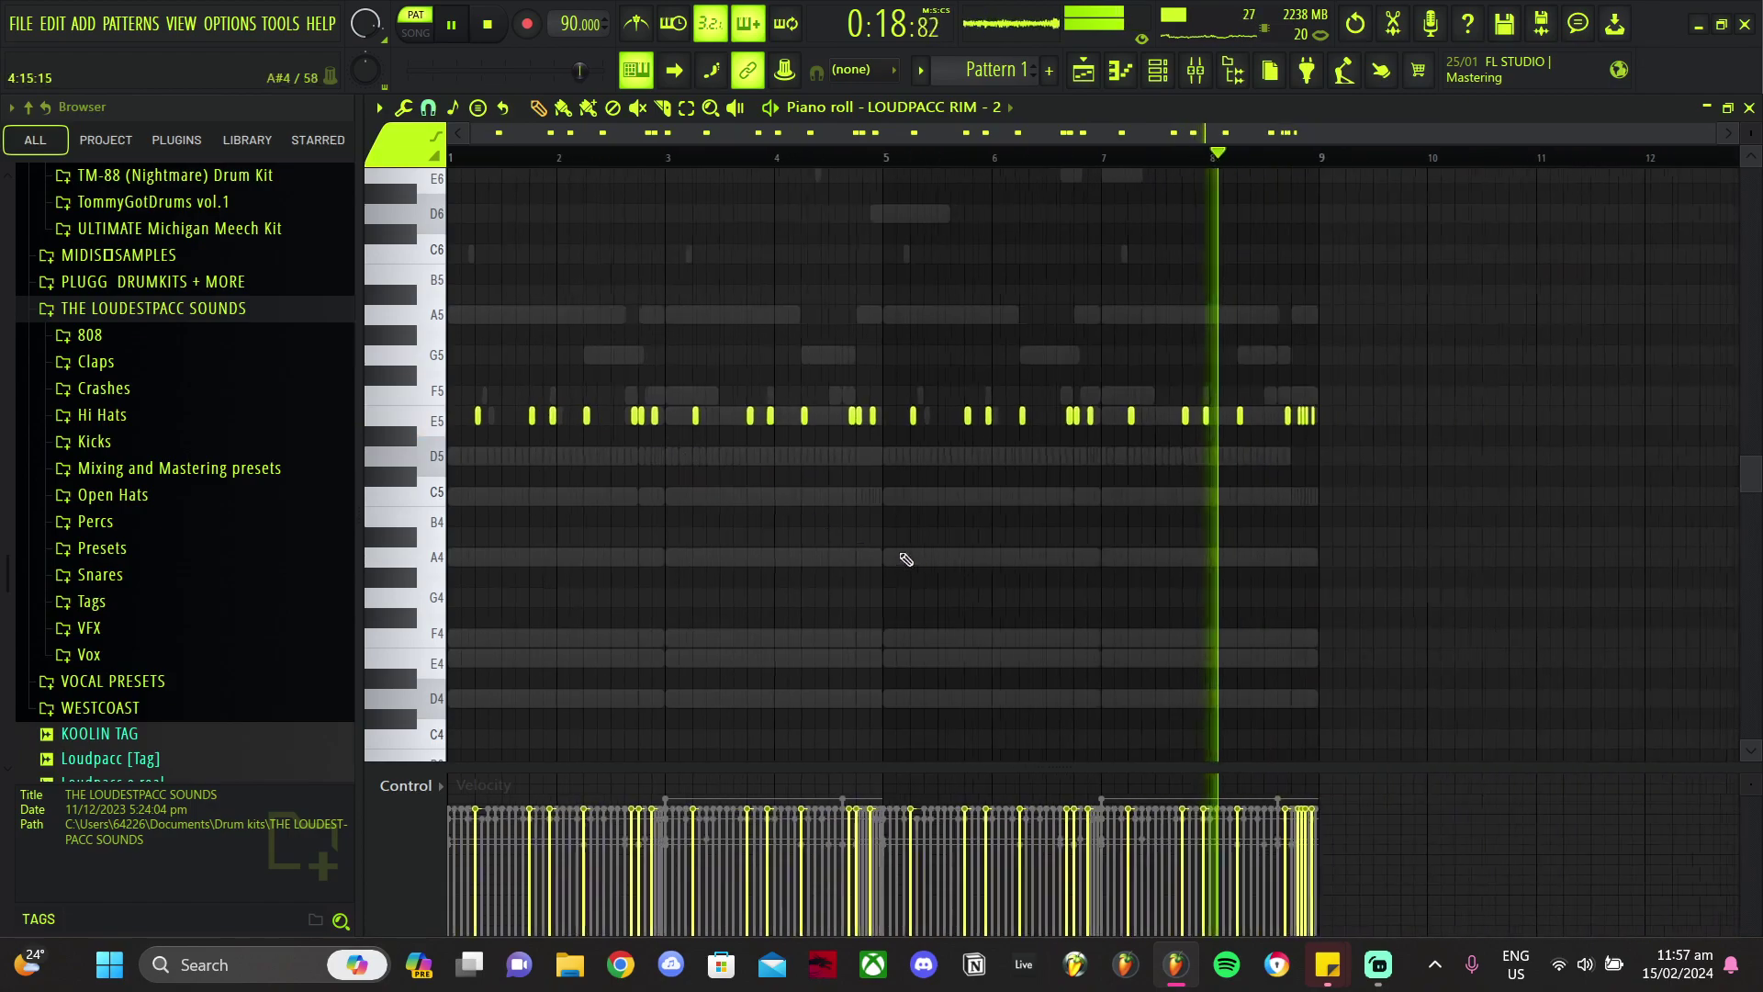
{"action": "key", "text": "shift+Up"}
{"action": "key", "text": "shift+Up"}
{"action": "key", "text": "shift+Up"}
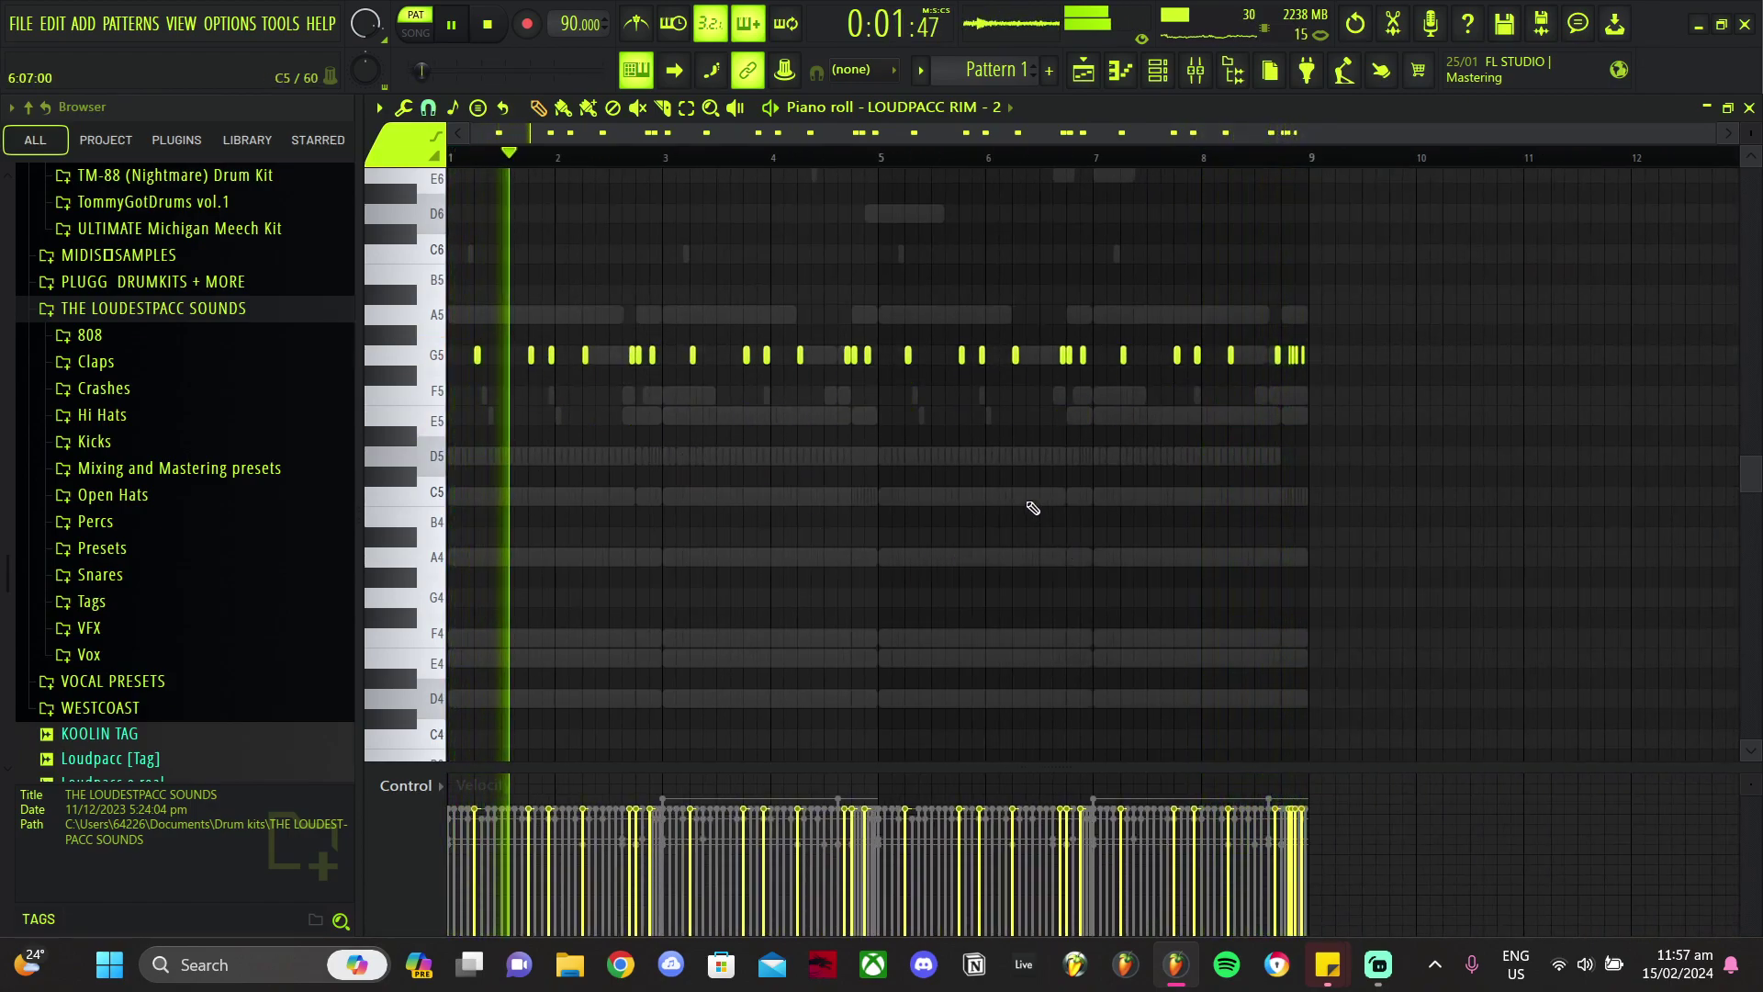
{"action": "key", "text": "shift+Up"}
{"action": "key", "text": "shift+Up"}
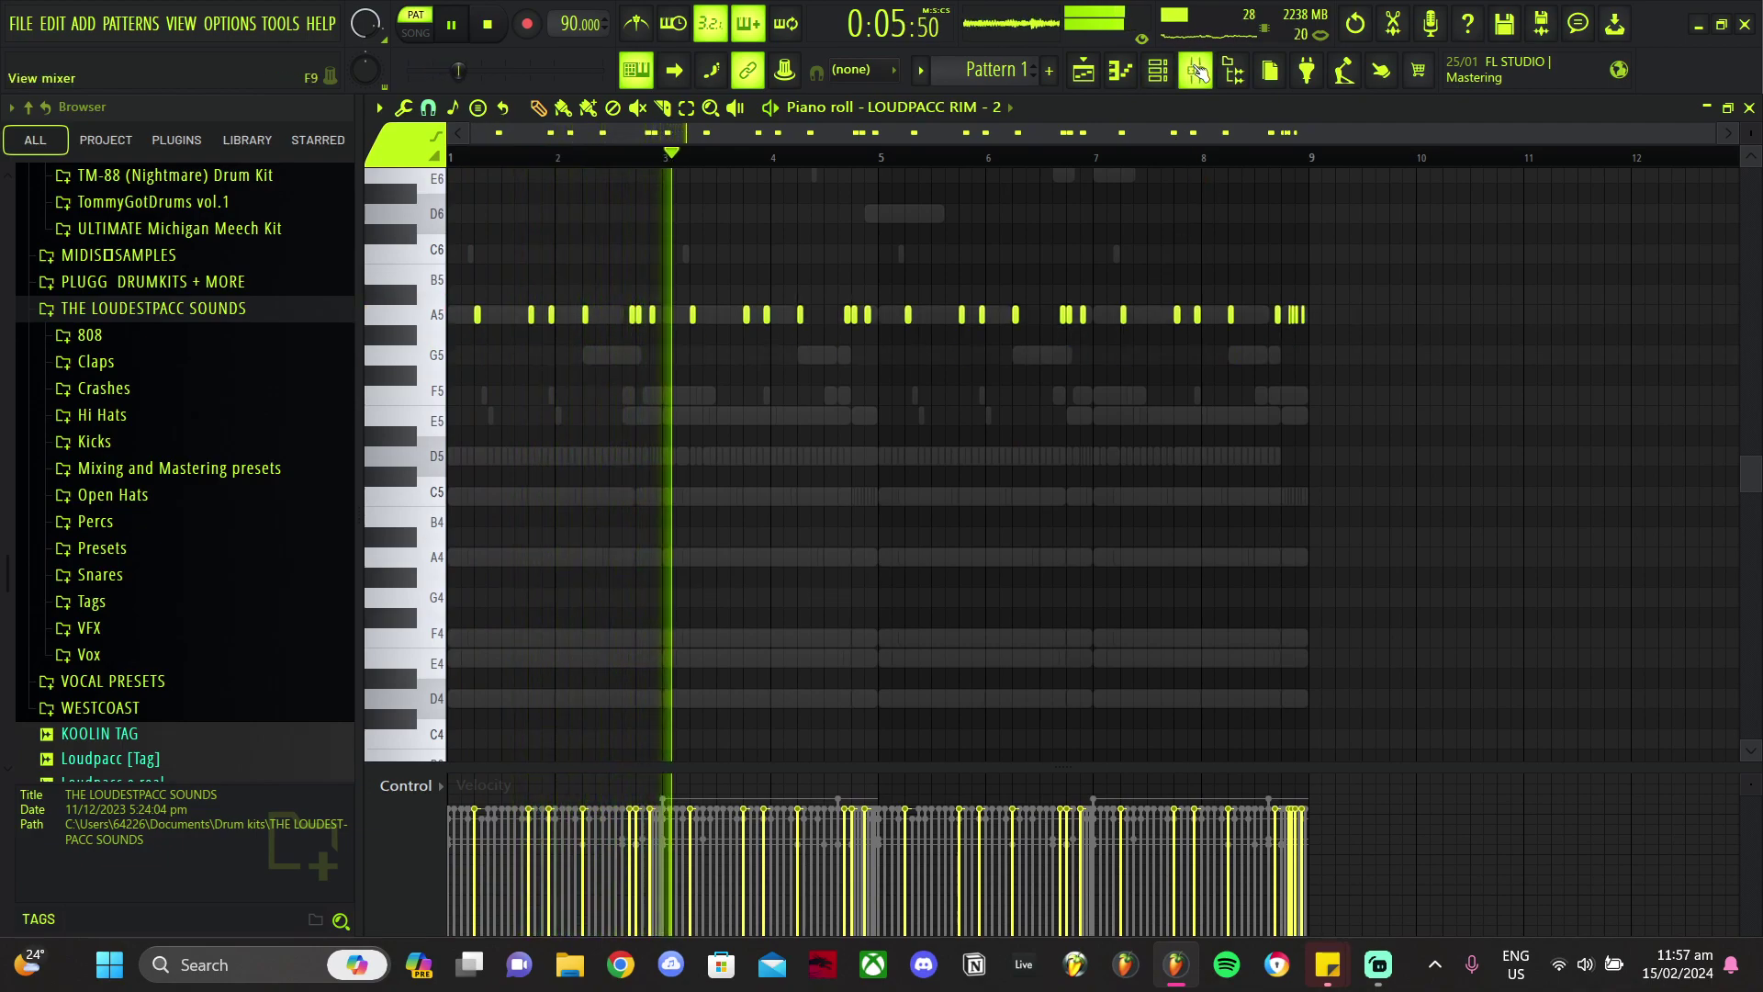
{"action": "left_click", "coordinate": [1160, 72]}
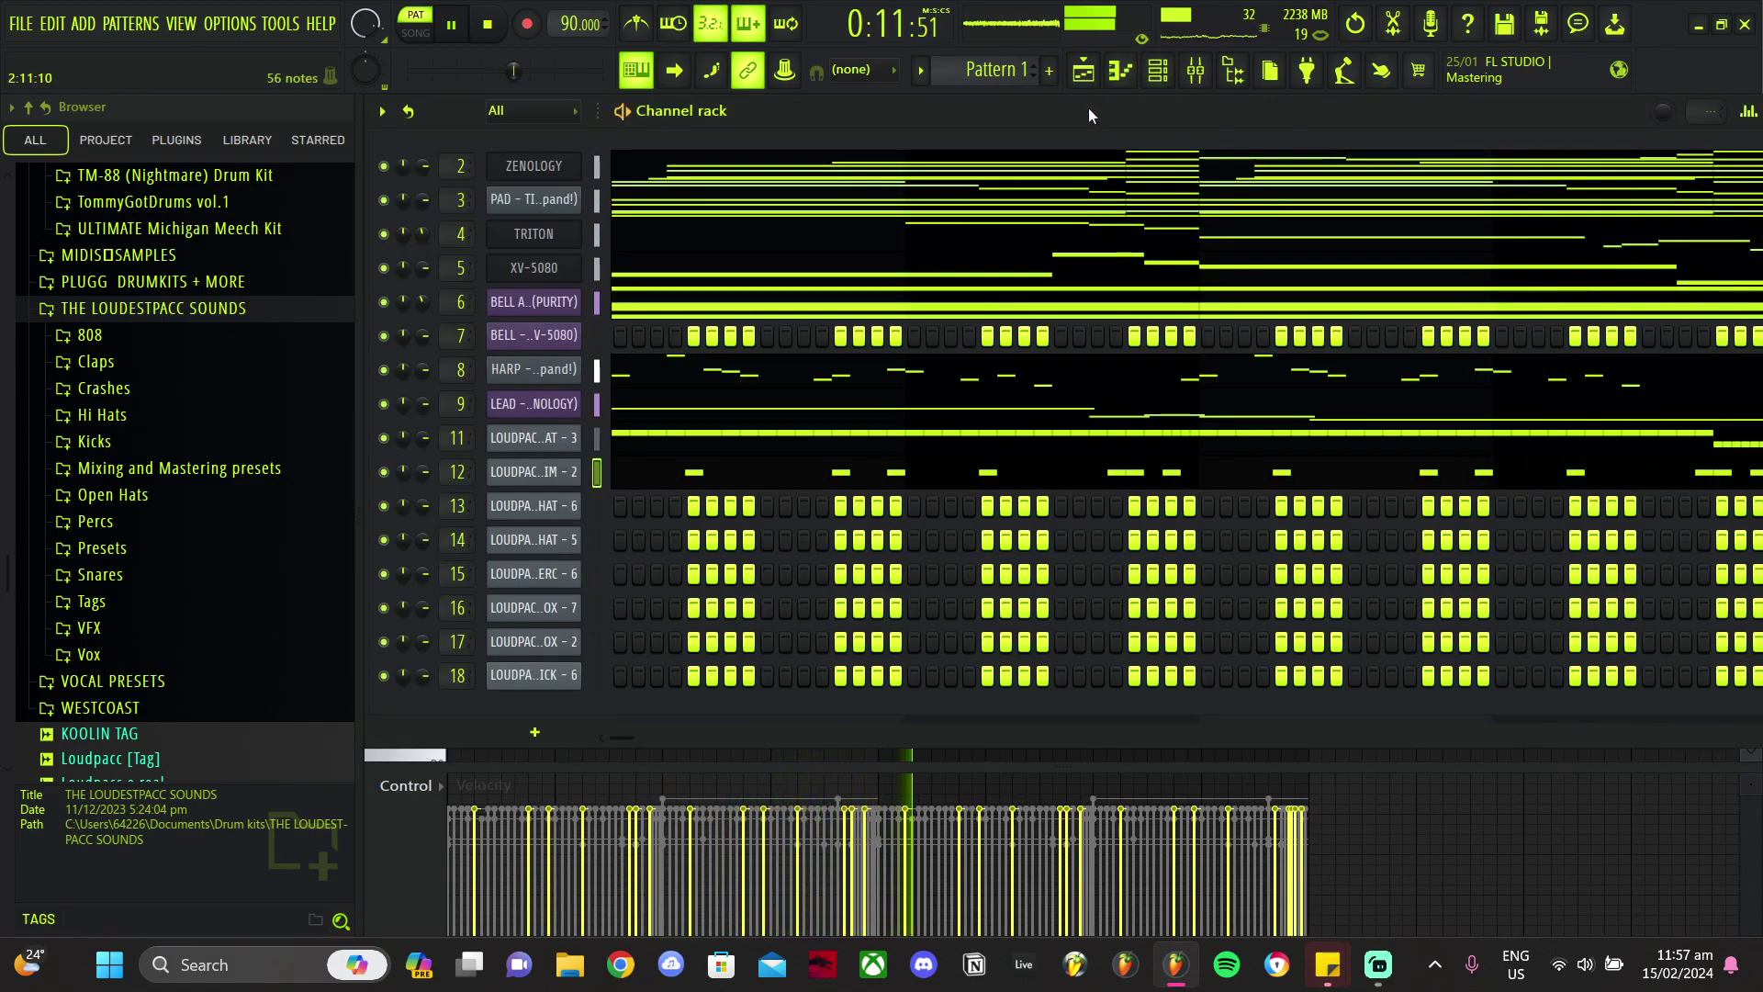
{"action": "left_click", "coordinate": [1114, 77]}
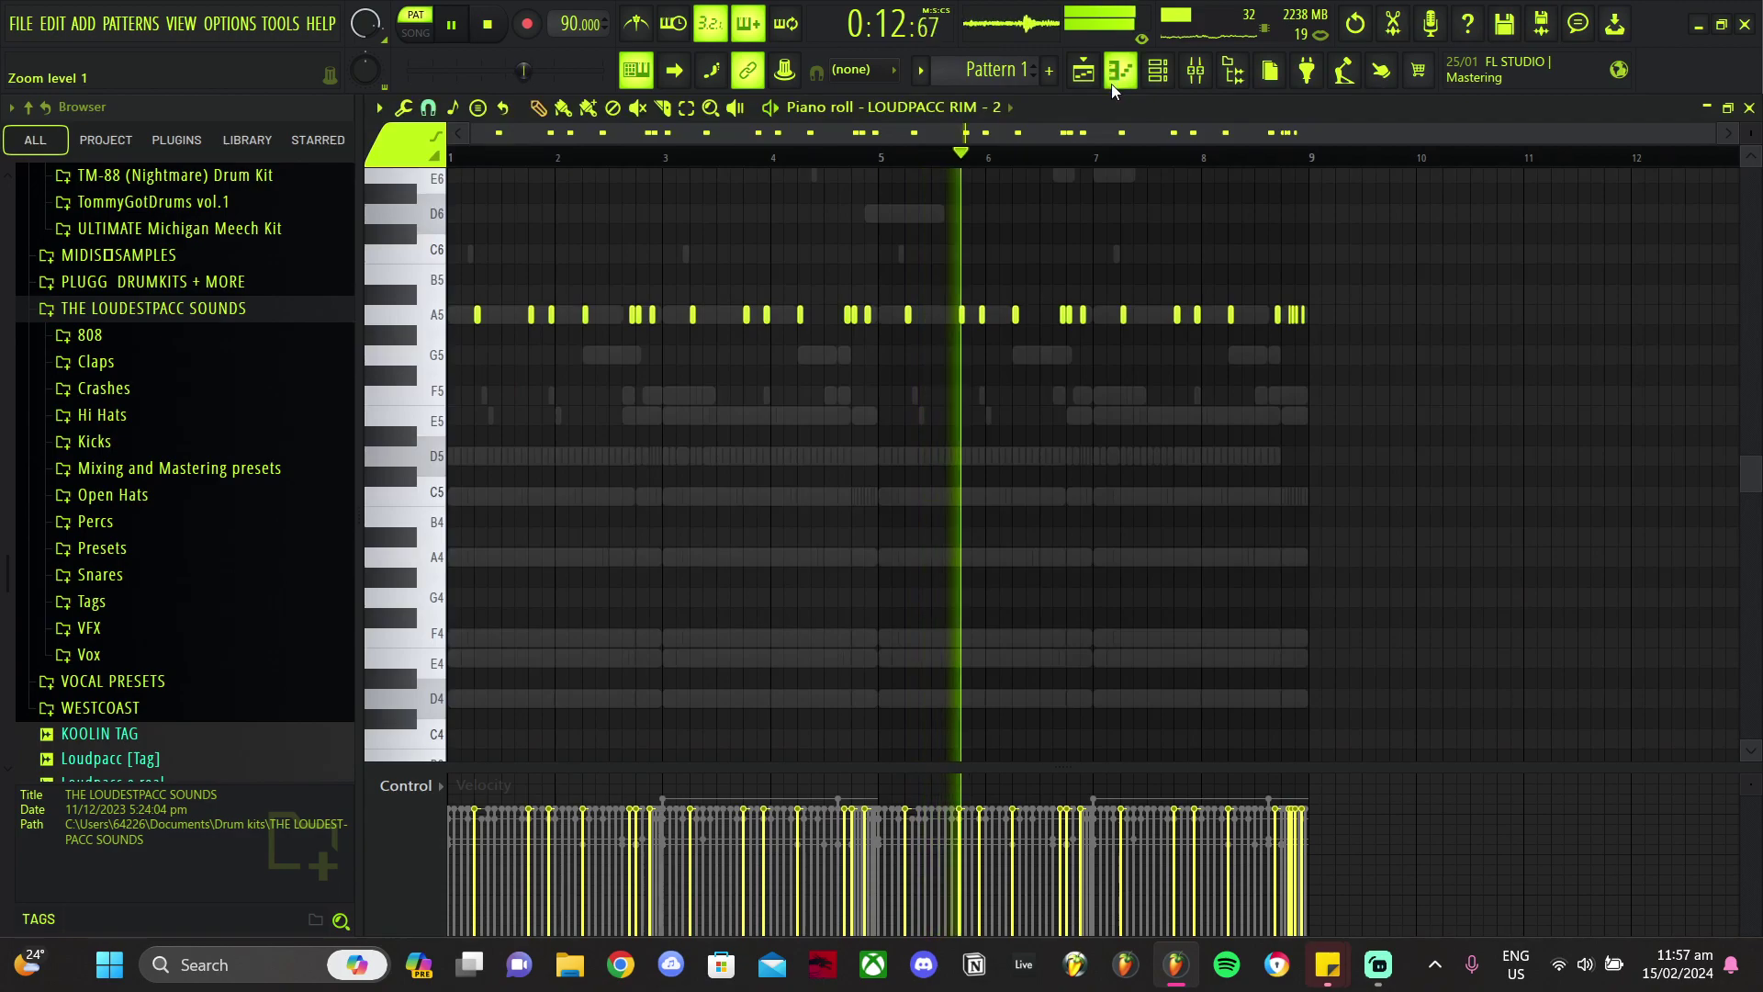
{"action": "key", "text": "ctrl+shift+s"}
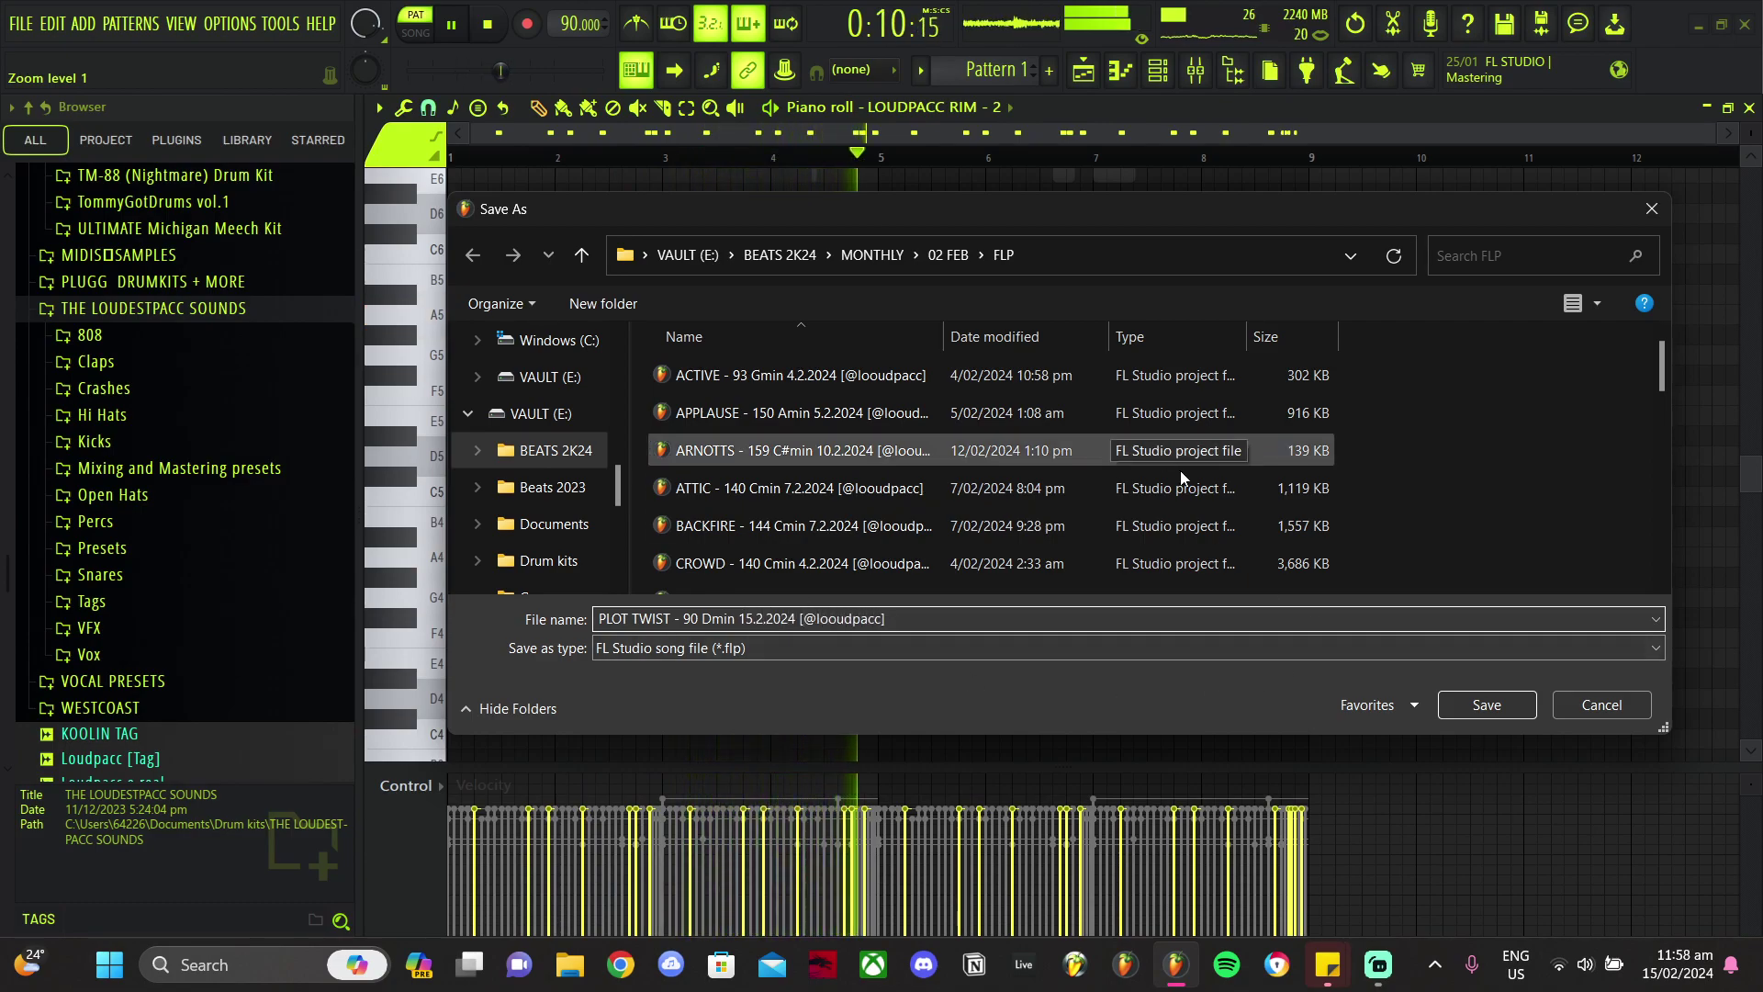
{"action": "left_click", "coordinate": [1470, 707]}
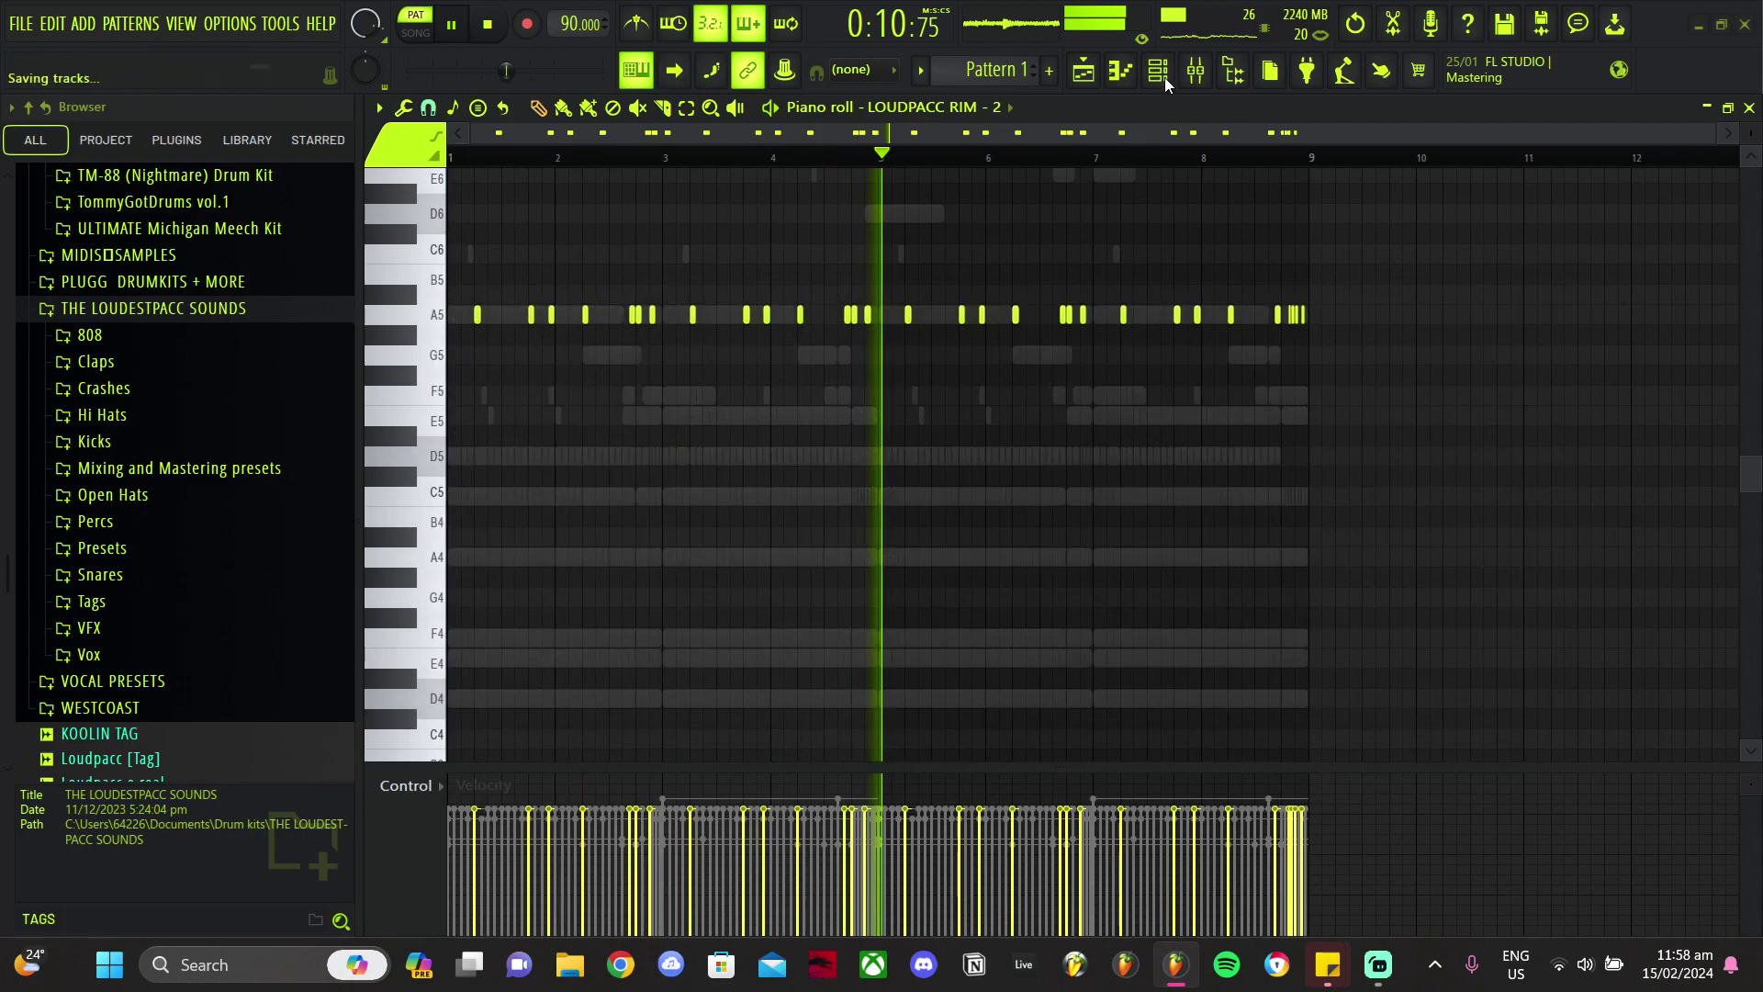
Step: Add a C5 note for LOUDPACC OPEN HAT - 6 on step 13 of bar 4 in its piano roll
{"action": "left_click", "coordinate": [1196, 70]}
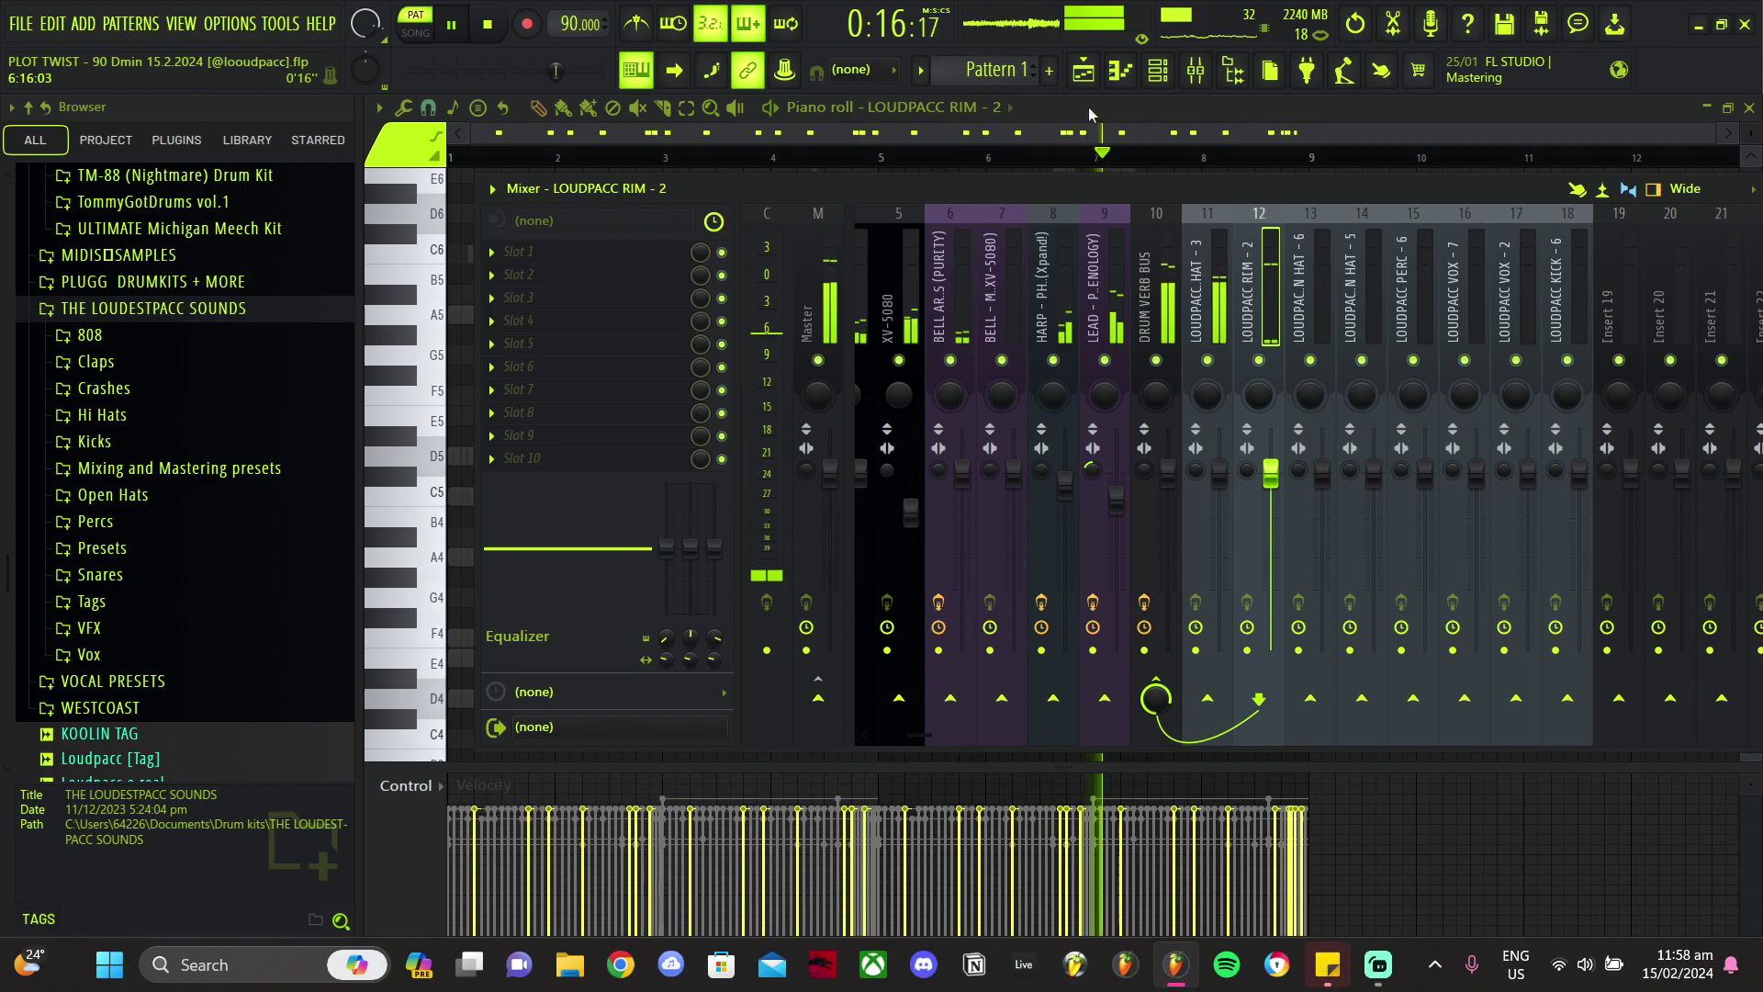
{"action": "left_click", "coordinate": [1159, 70]}
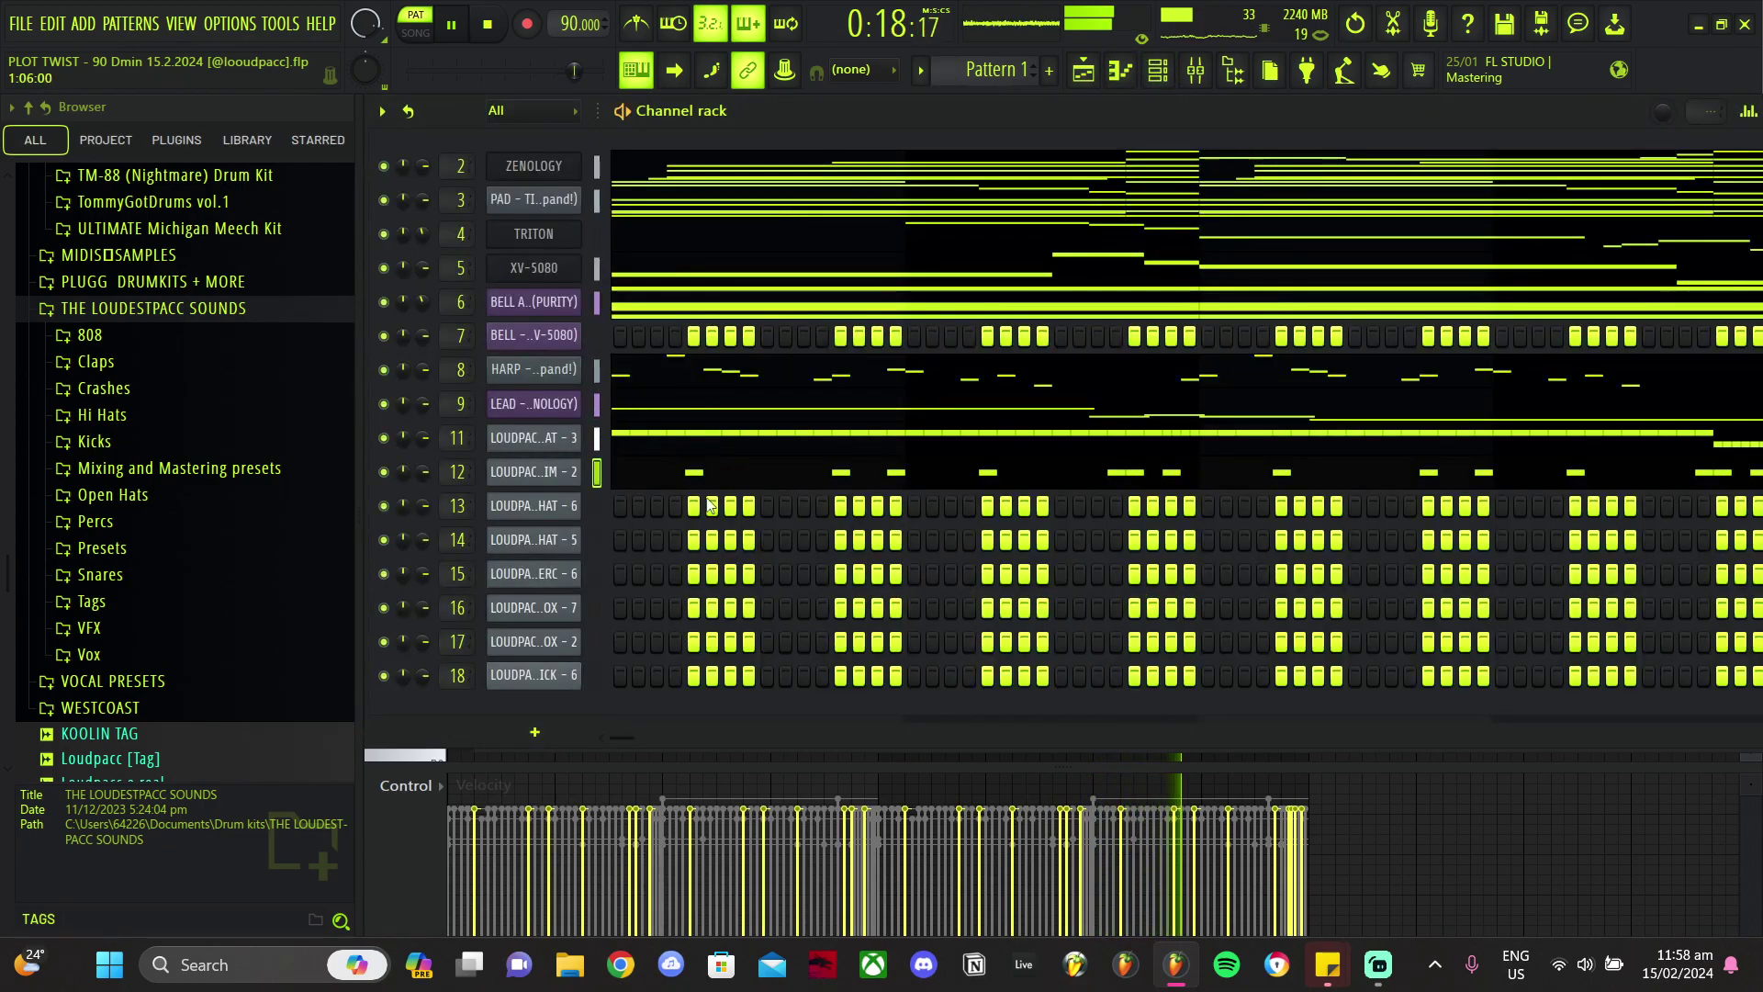
{"action": "left_click", "coordinate": [621, 541]}
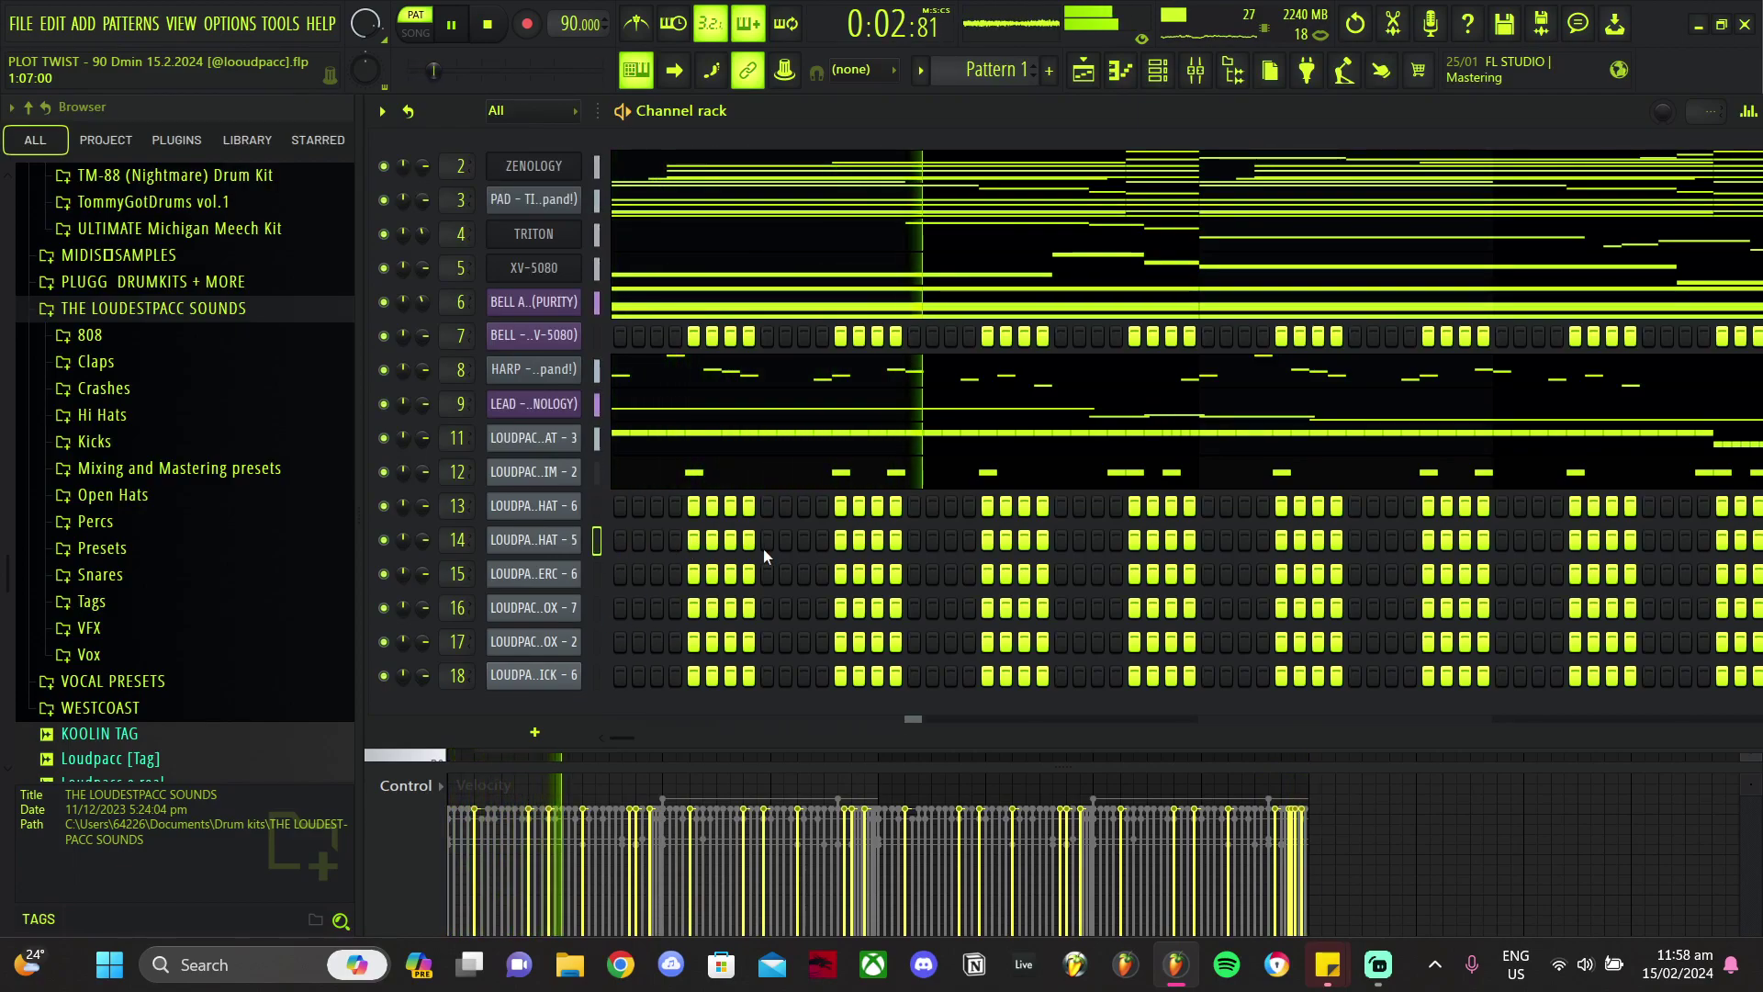
{"action": "right_click", "coordinate": [567, 535]}
{"action": "left_click", "coordinate": [588, 504]}
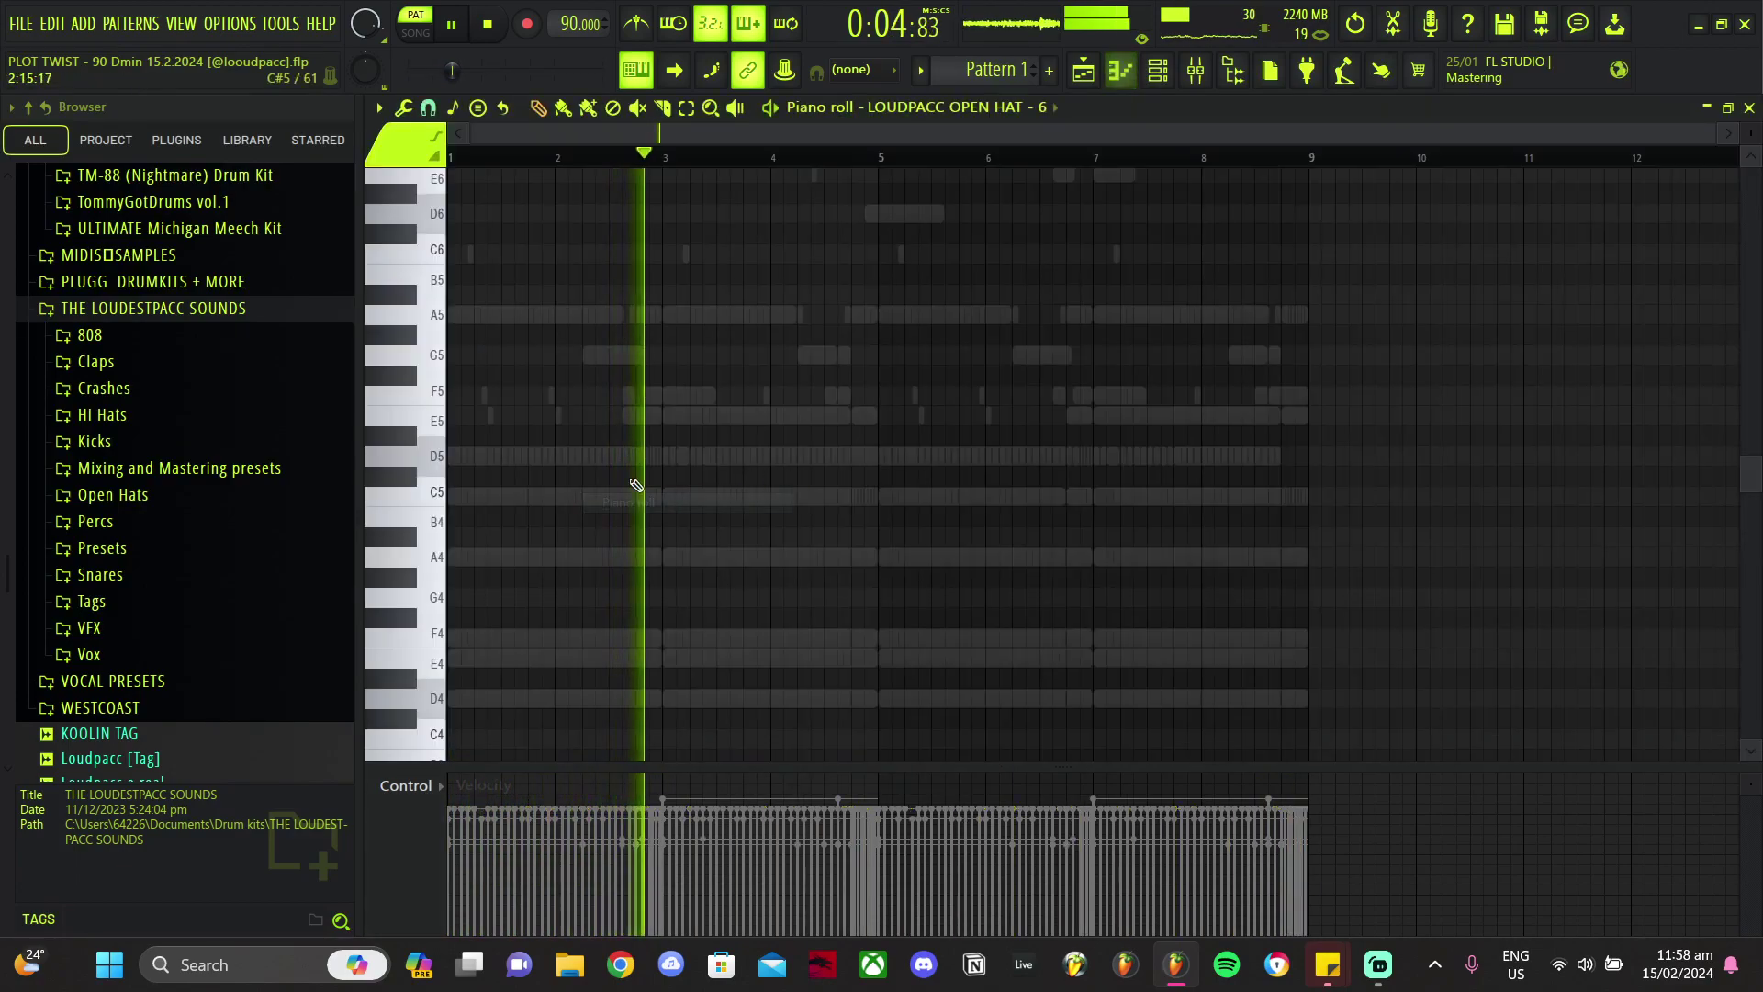
{"action": "scroll", "coordinate": [754, 515], "scroll_direction": "up", "scroll_amount": 2}
{"action": "left_click", "coordinate": [1208, 495]}
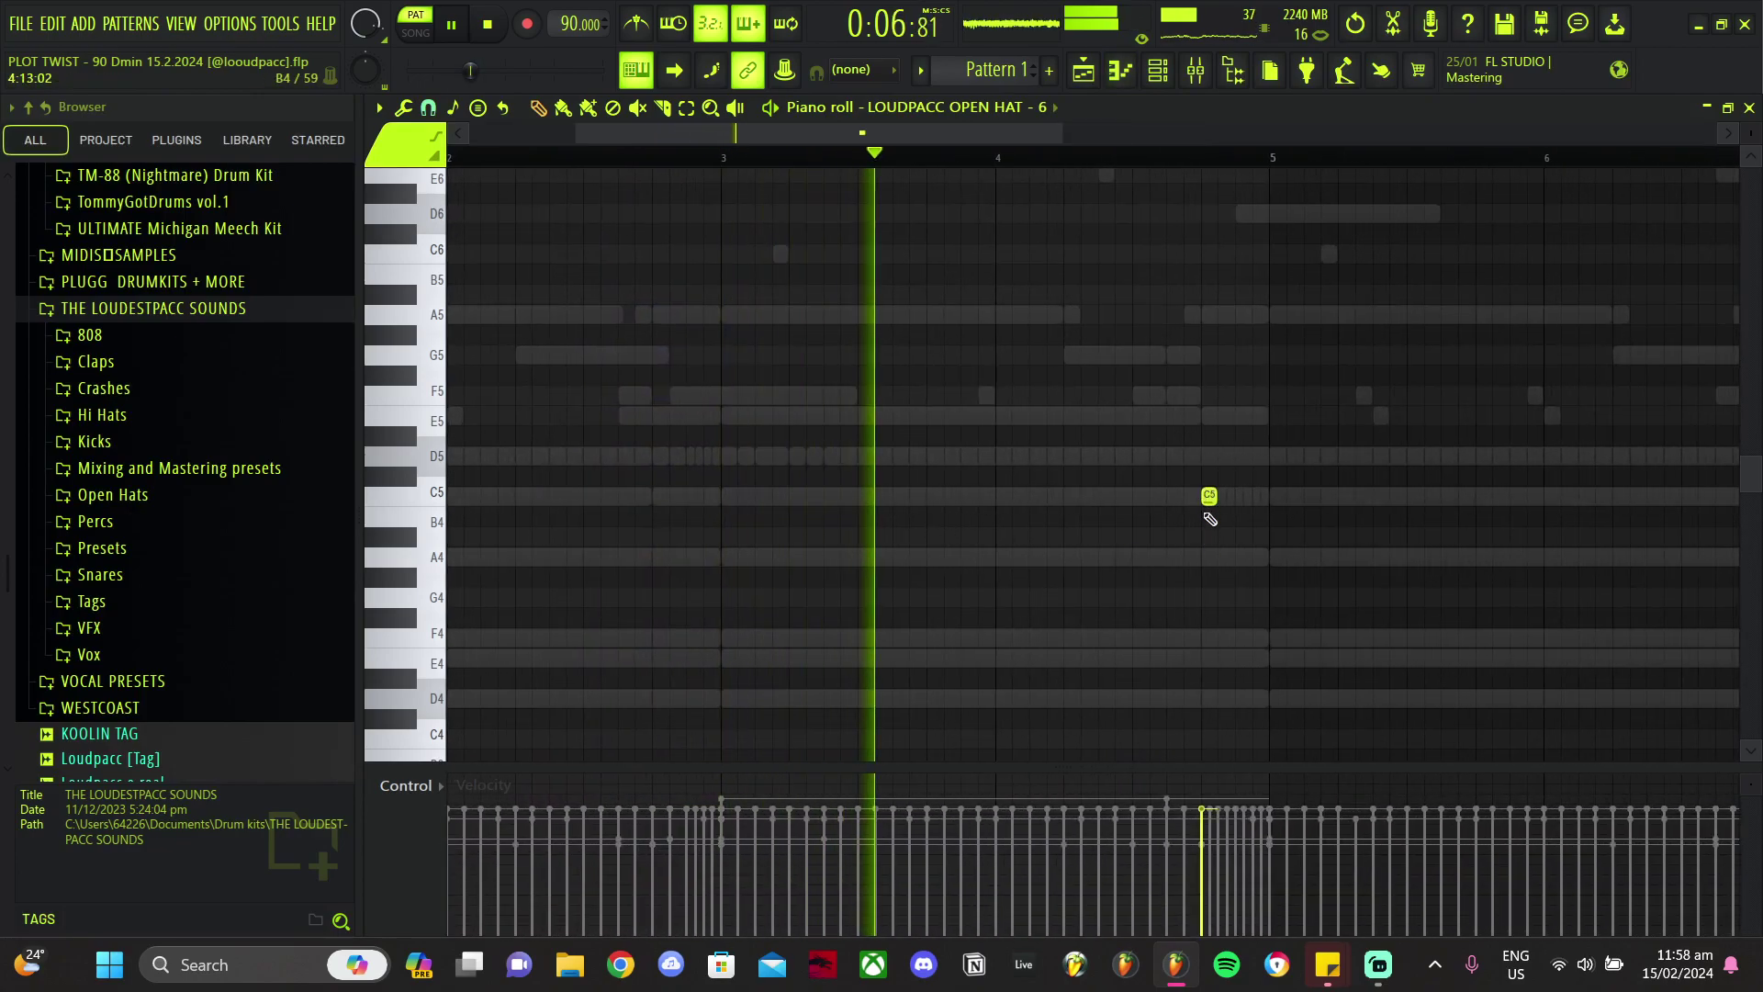
Step: Duplicate the first four bars of the LOUDPACC OPEN HAT - 6 pattern into bars 5 to 8 and clear the selection
{"action": "scroll", "coordinate": [1194, 514], "scroll_direction": "down", "scroll_amount": 2}
{"action": "left_click_drag", "start_coordinate": [1046, 158], "coordinate": [12, 332]}
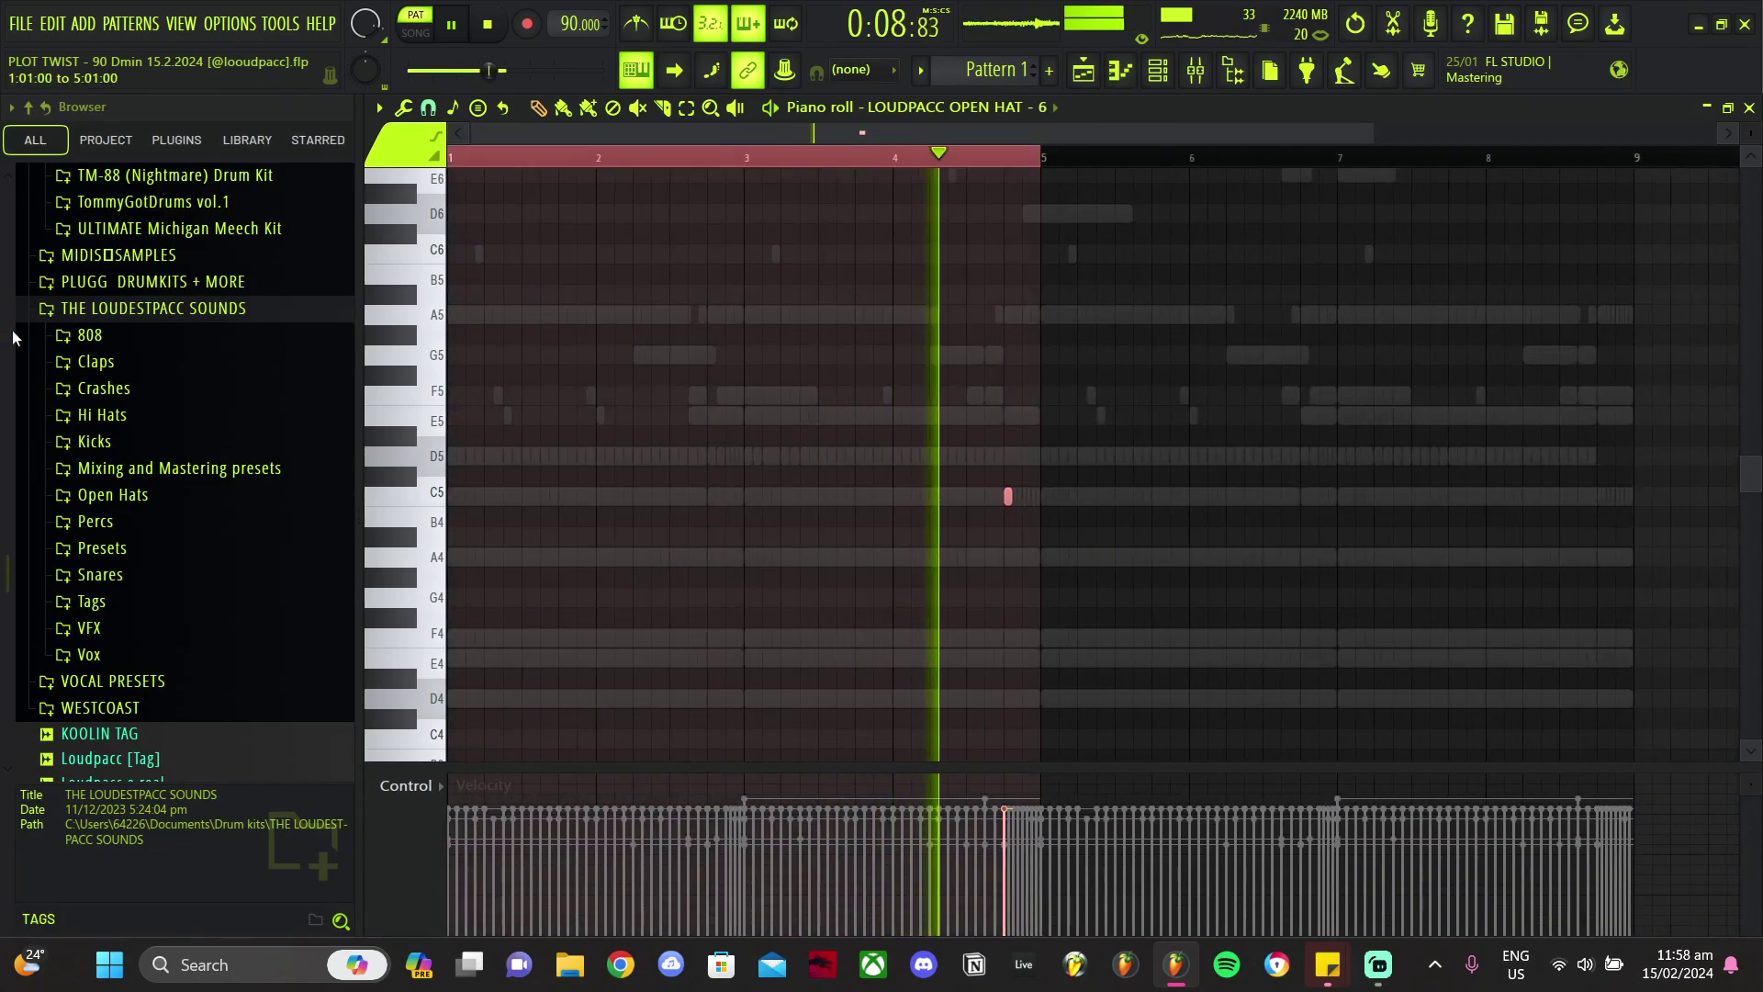
{"action": "scroll", "coordinate": [1056, 449], "scroll_direction": "down", "scroll_amount": 2}
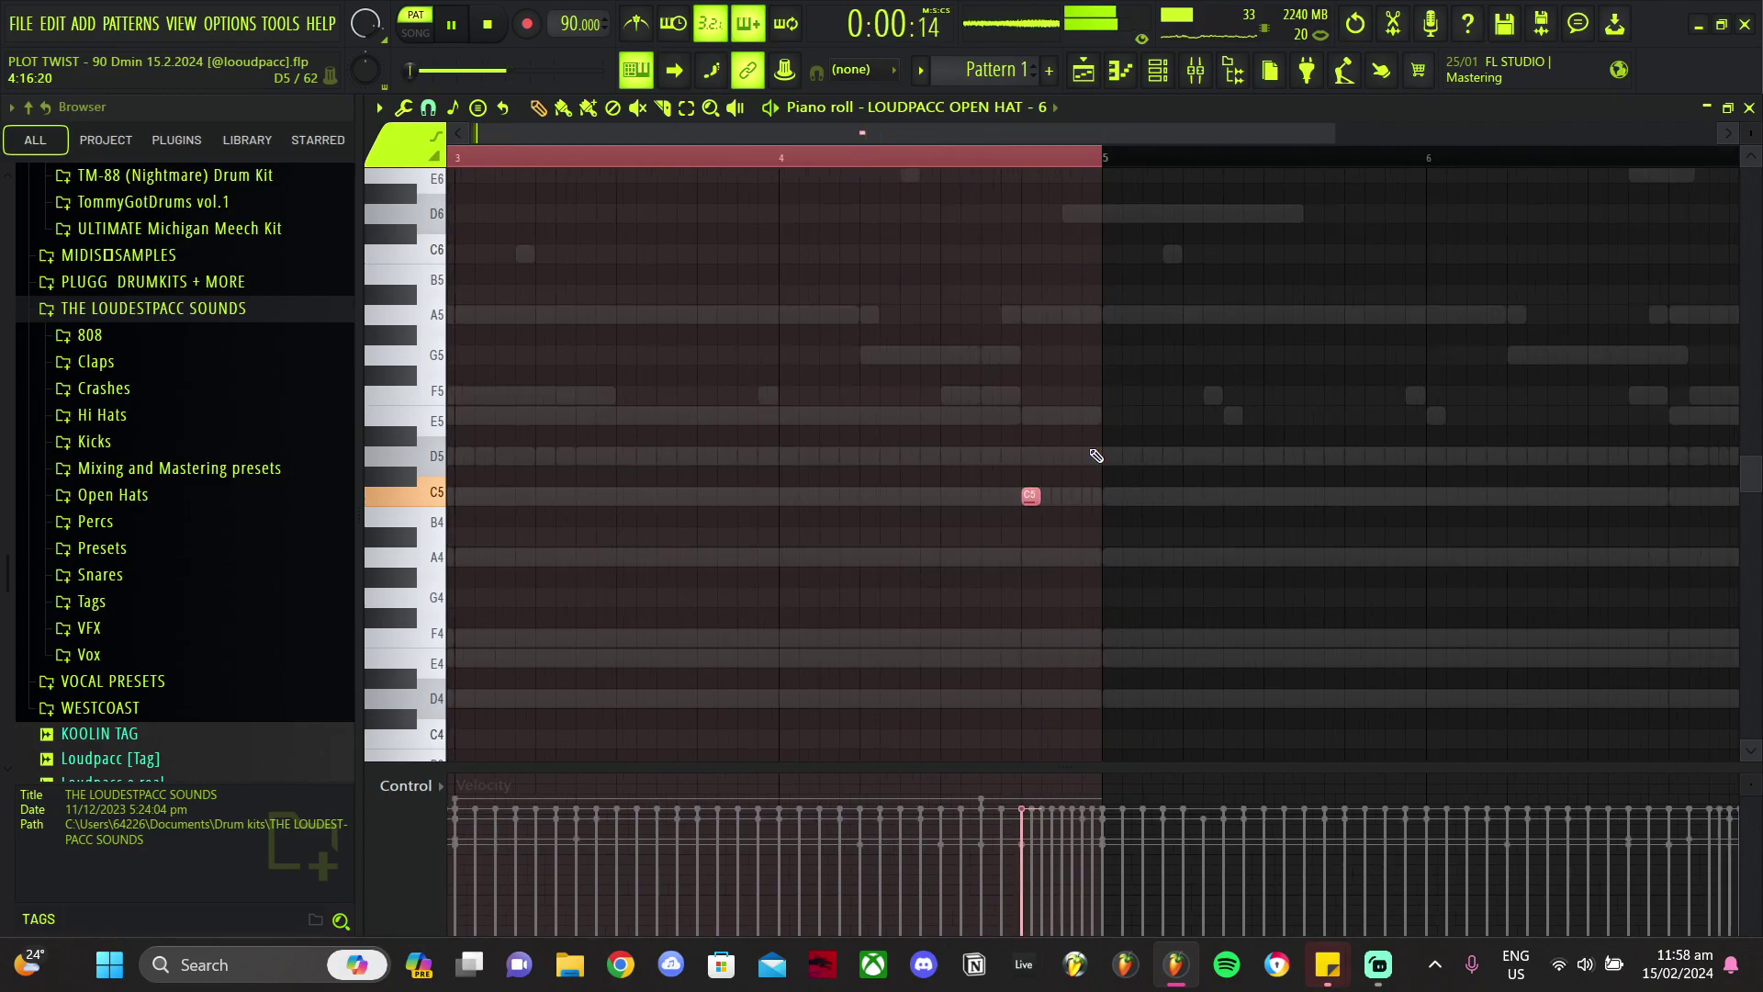
{"action": "key", "text": "ctrl+b"}
{"action": "double_click", "coordinate": [895, 159]}
{"action": "key", "text": "space"}
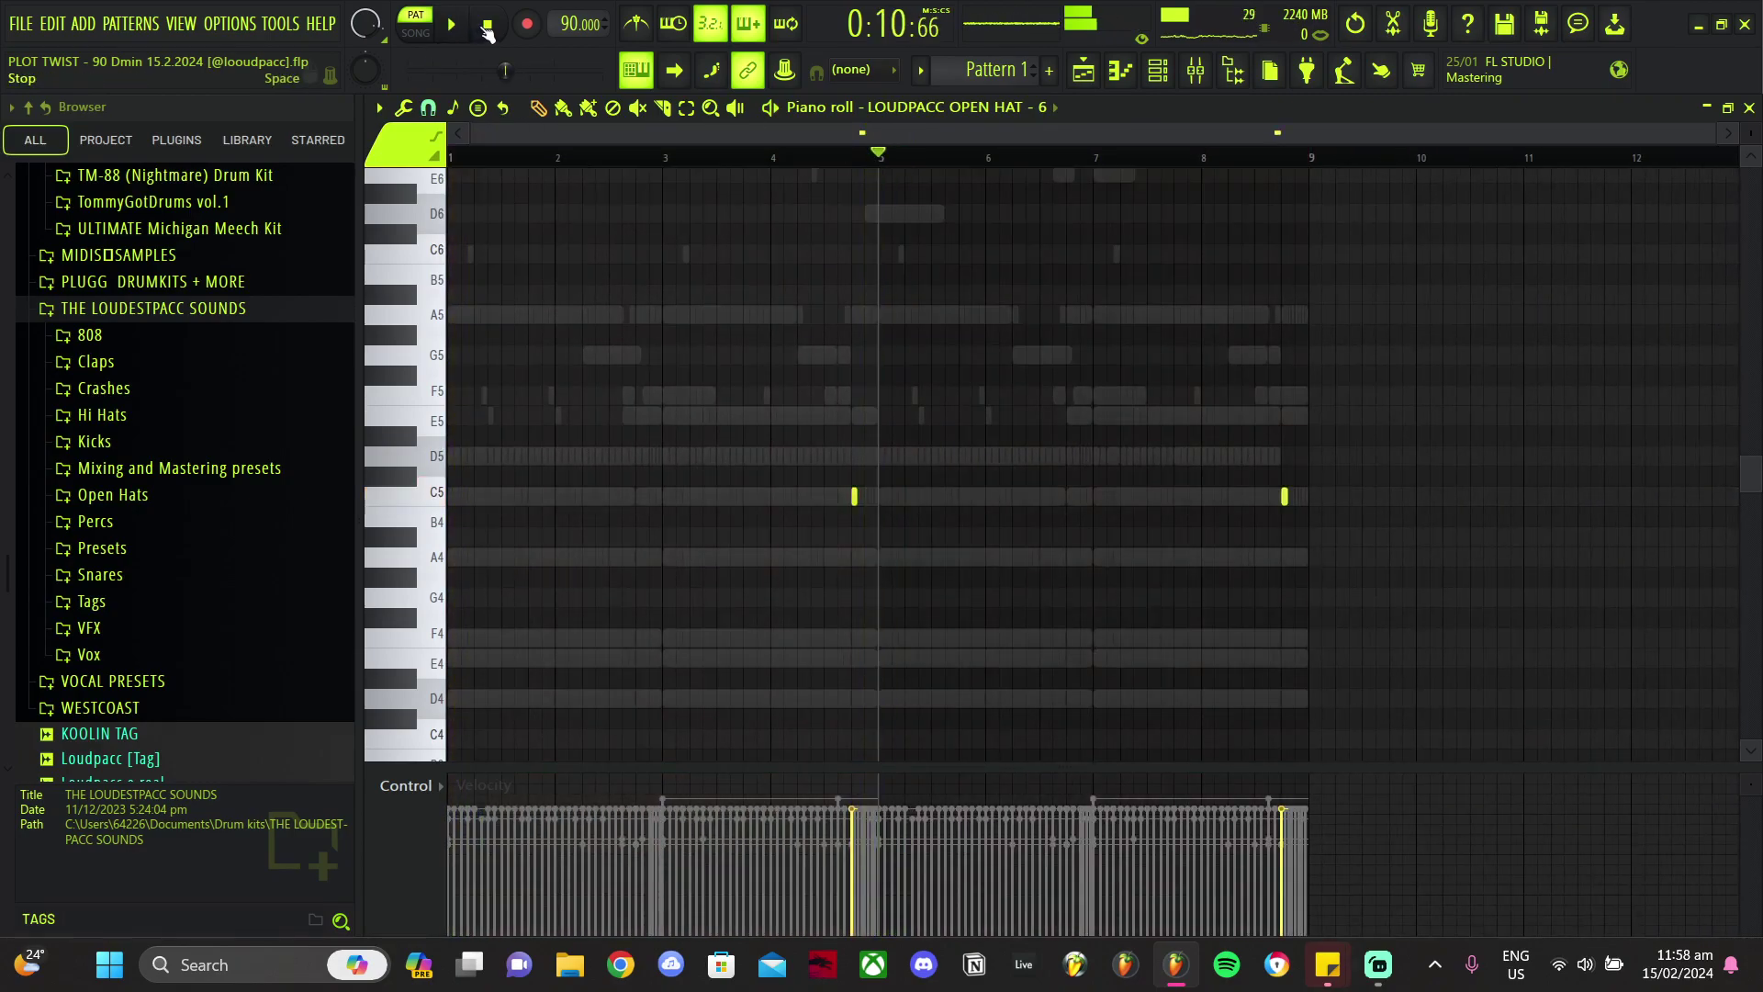
Step: Add LOUDPACC OPEN HAT - 5 hits on steps 4 and 7 of bar 1 and open them in the piano roll
{"action": "left_click", "coordinate": [1157, 75]}
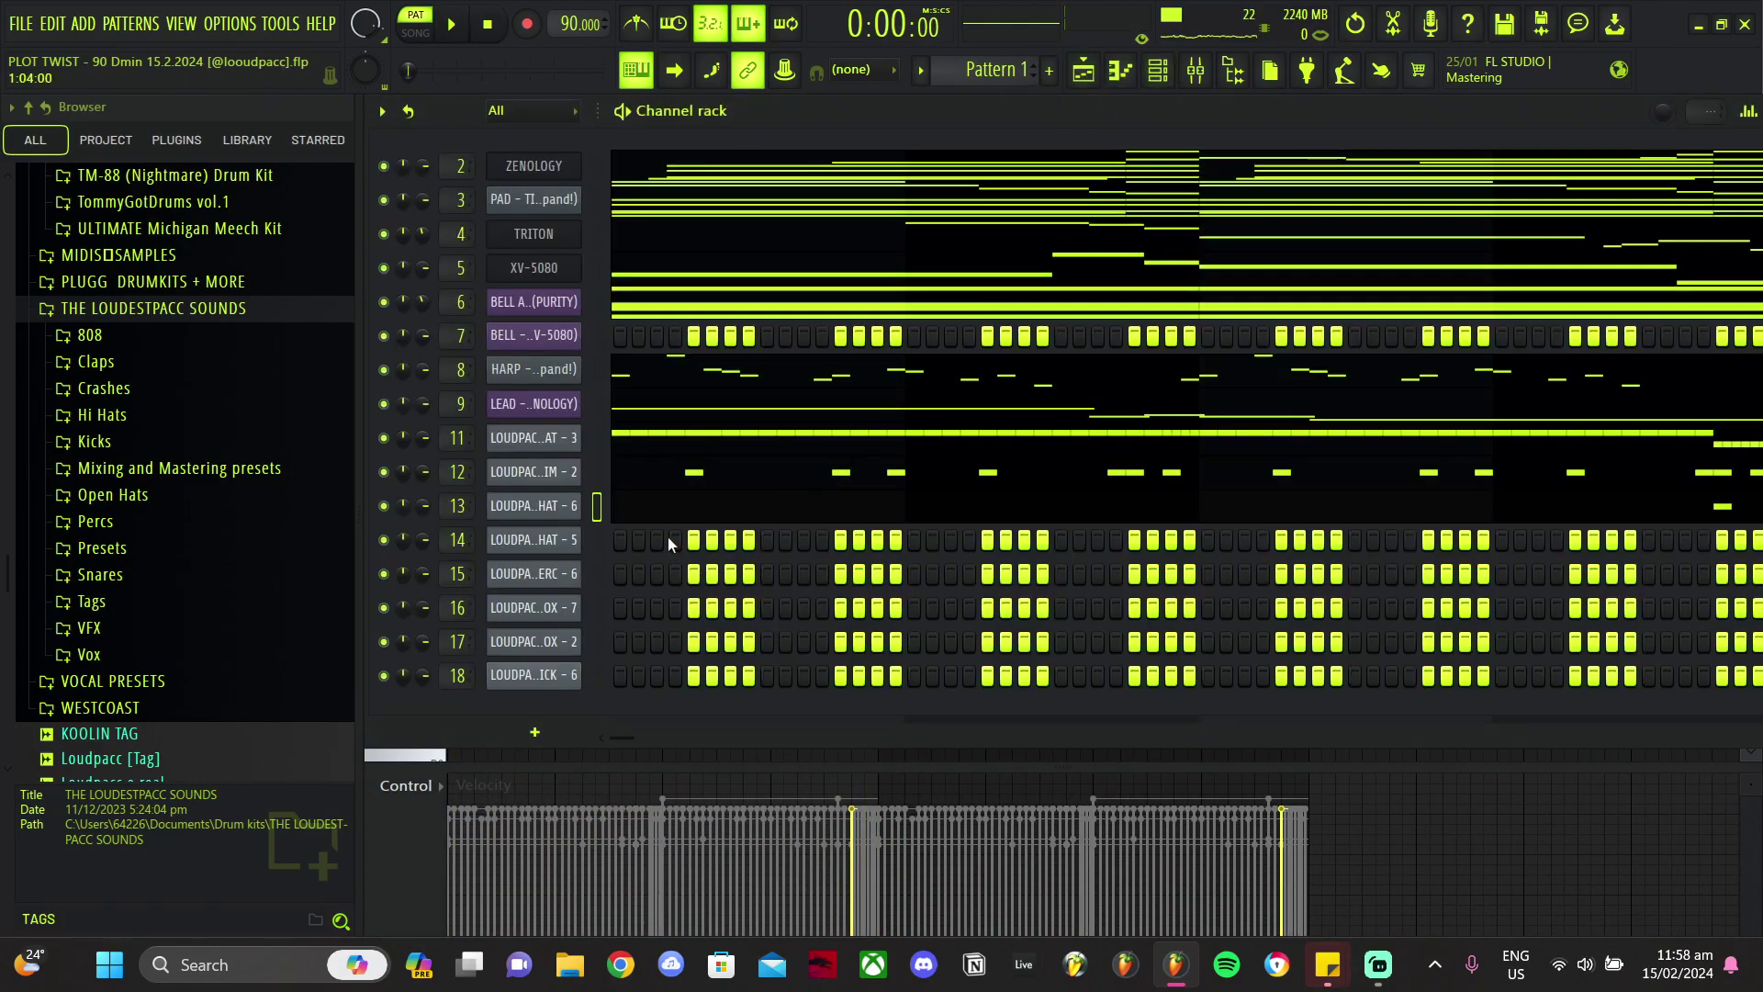
{"action": "key", "text": "space"}
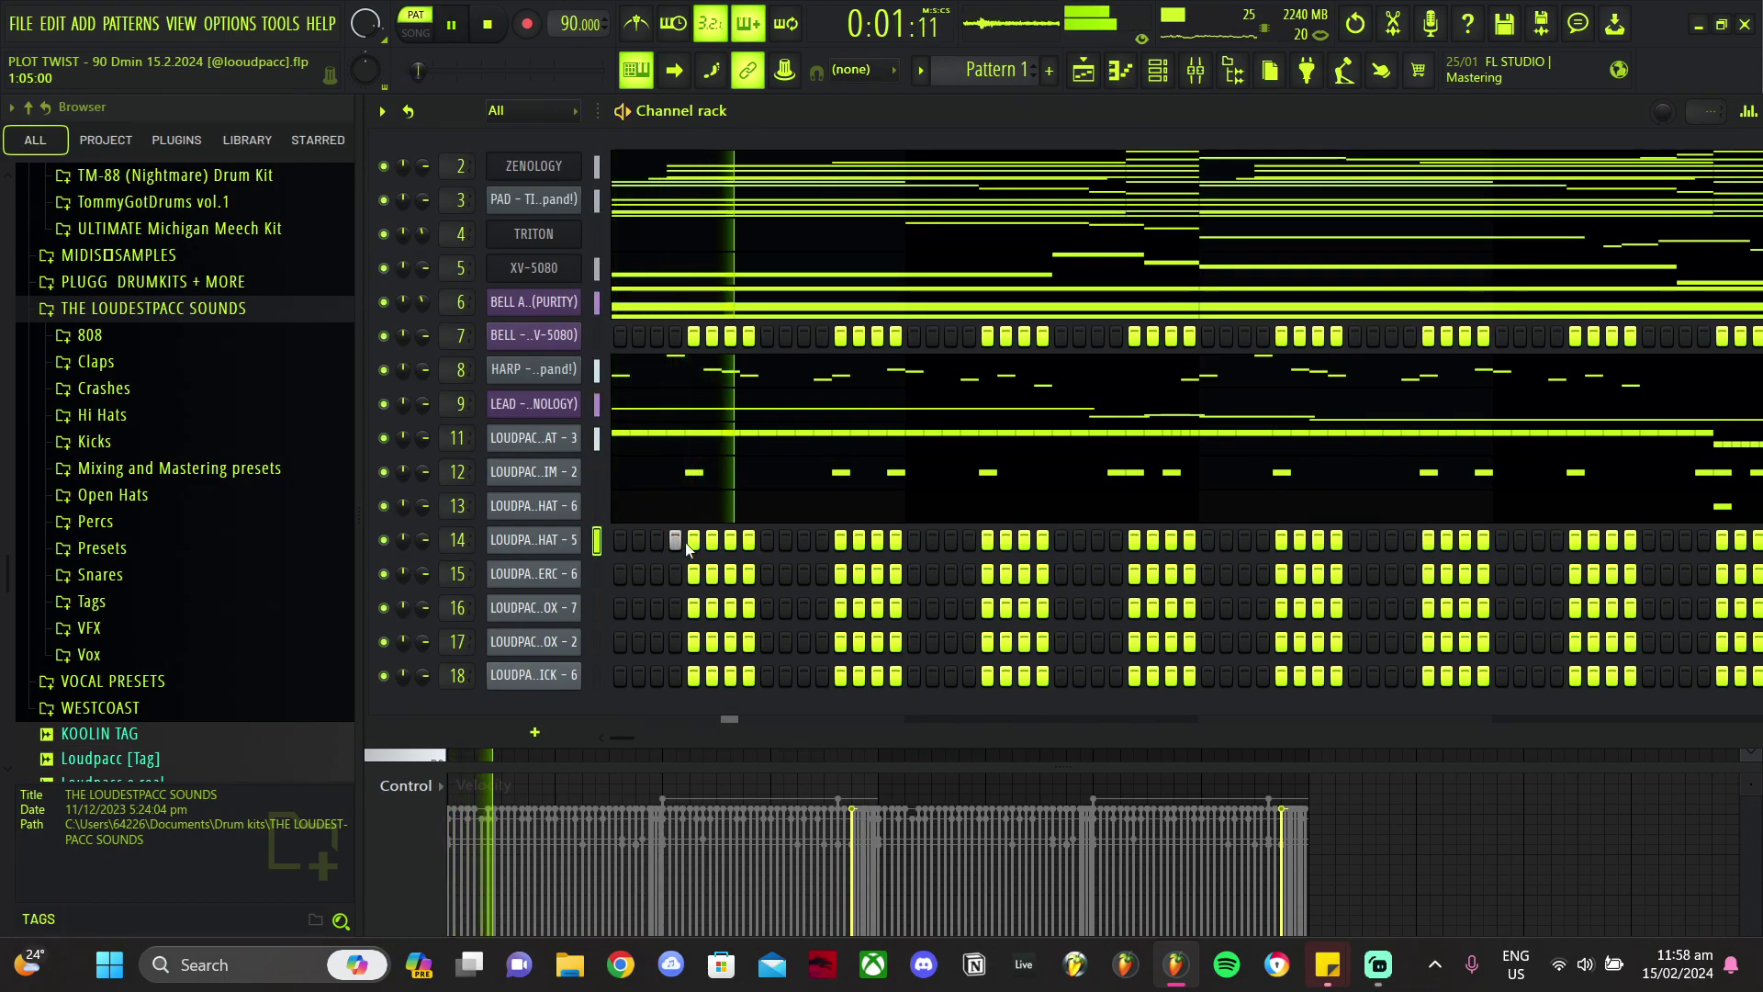
{"action": "key", "text": "space"}
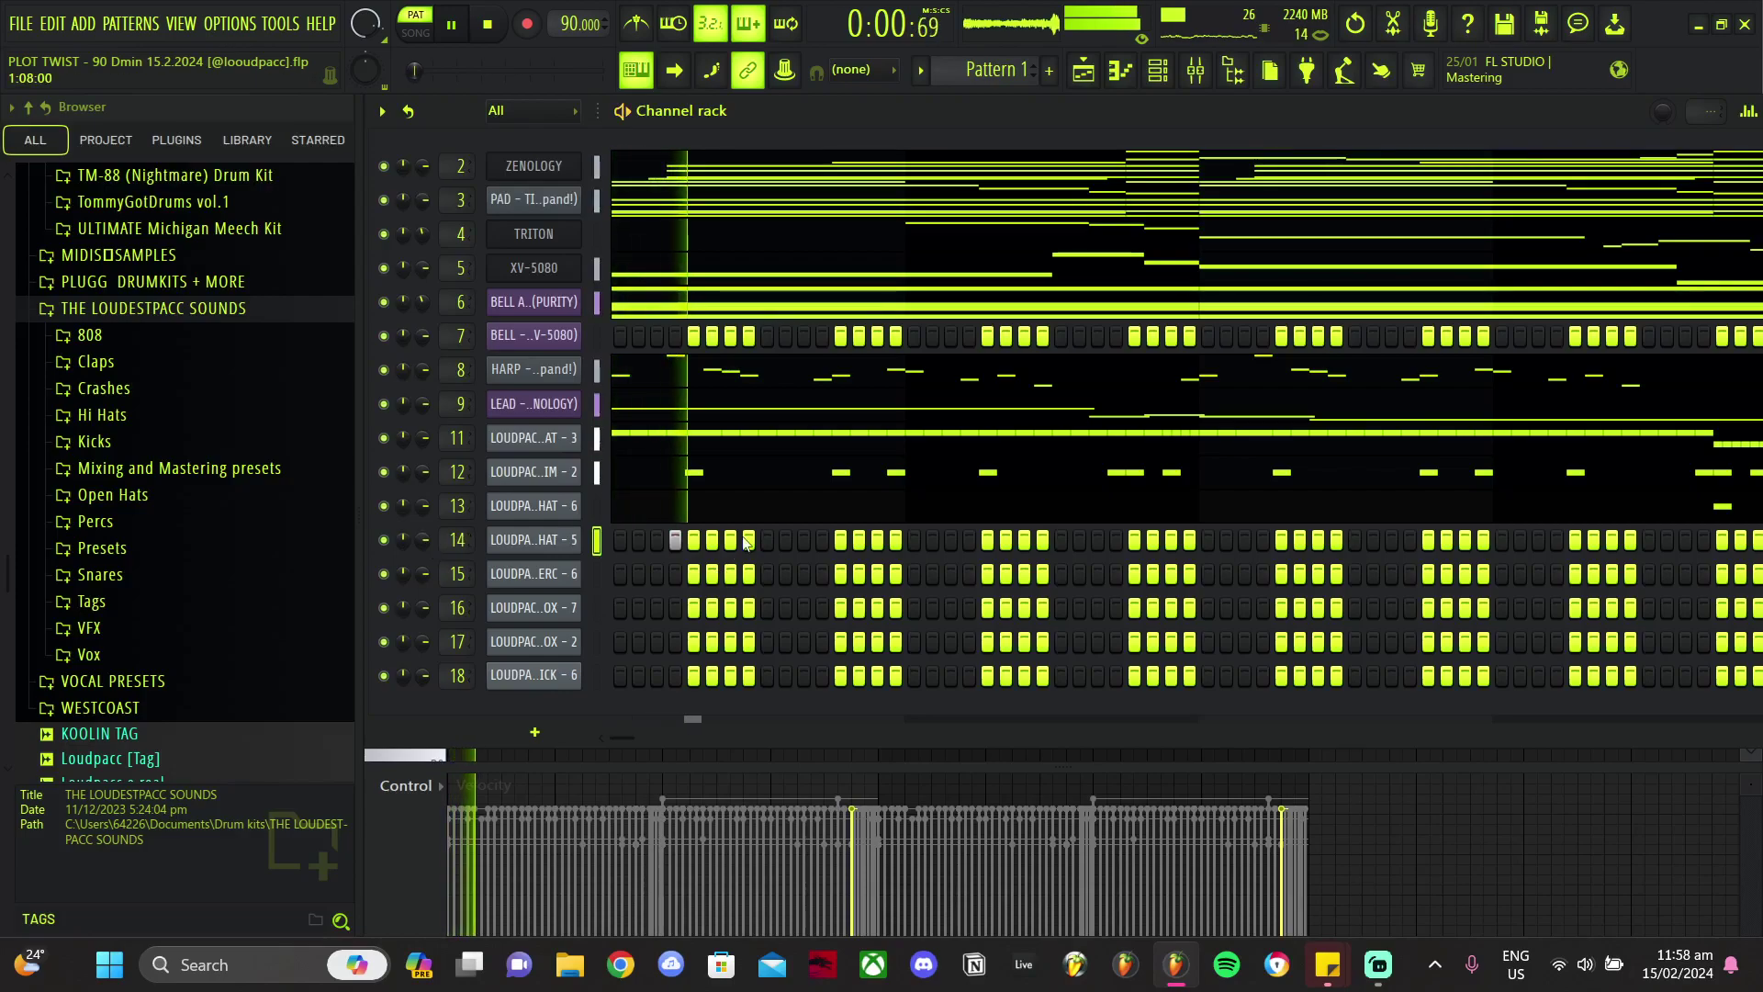
{"action": "right_click", "coordinate": [657, 541]}
{"action": "left_click", "coordinate": [608, 536]}
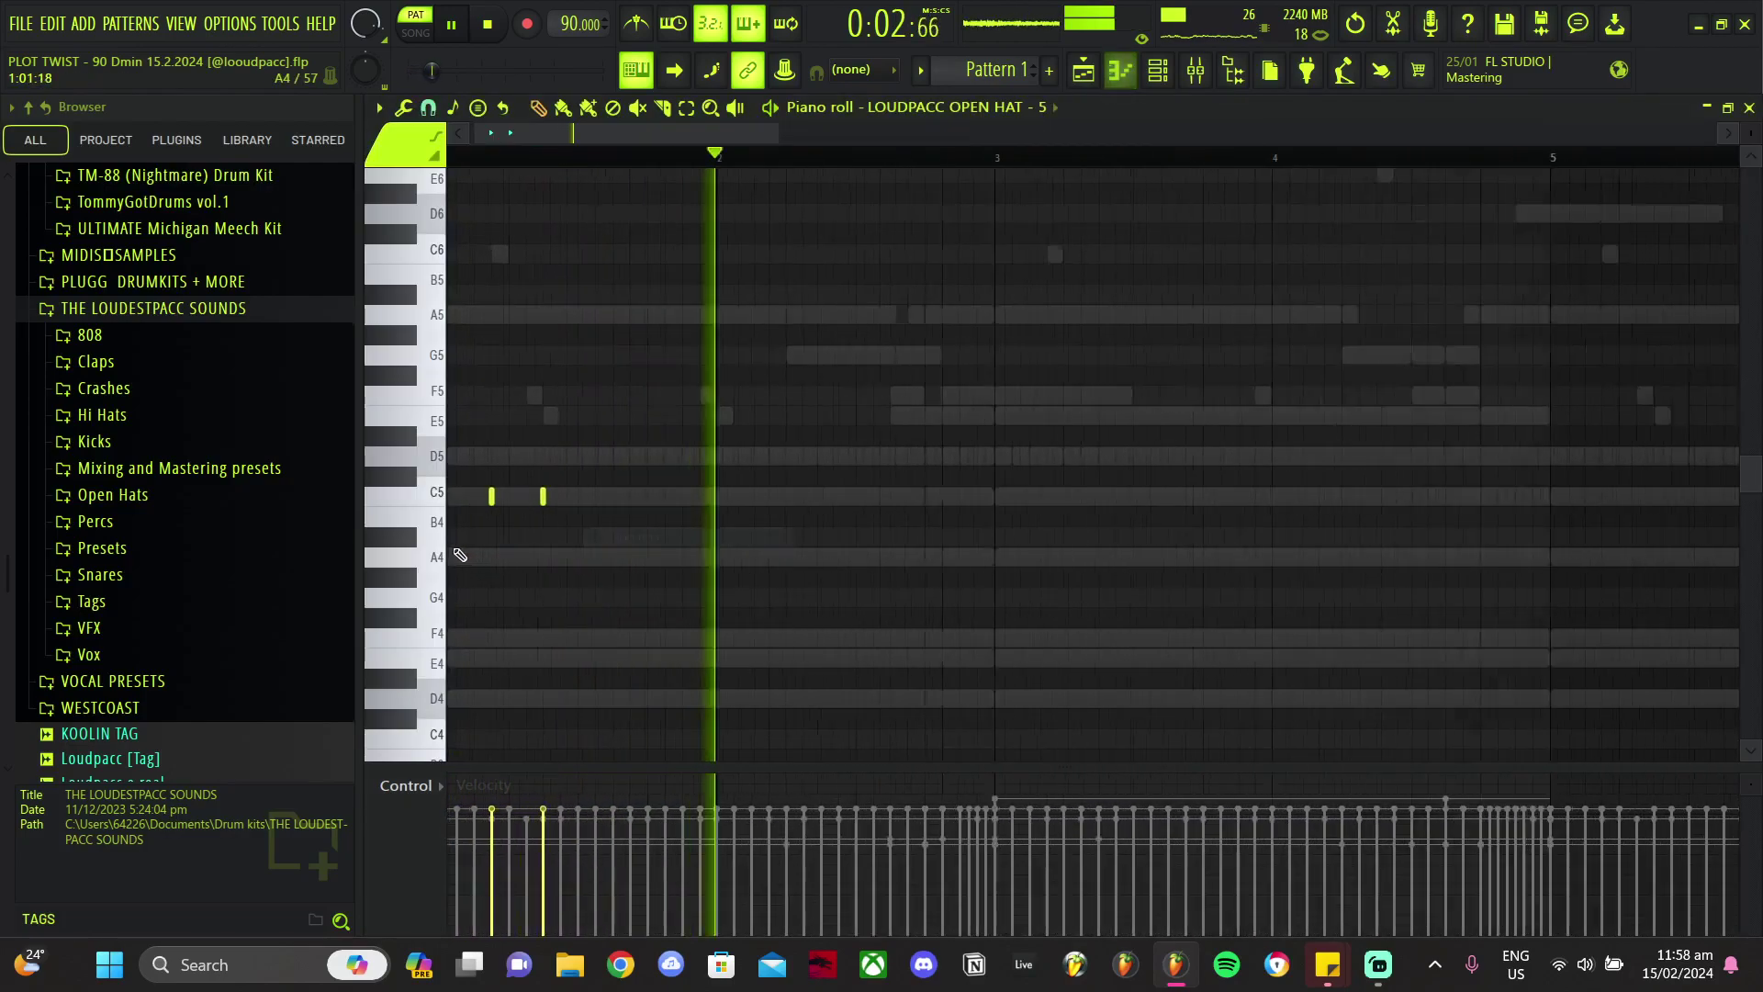
Step: Lower the velocity of the second LOUDPACC OPEN HAT - 5 note and play the pattern
{"action": "key", "text": "space"}
{"action": "left_click", "coordinate": [720, 876]}
{"action": "key", "text": "space"}
{"action": "key", "text": "space"}
Step: Replace the LOUDPACC OPEN HAT - 5 sample with LOUDPACC CRASH - 2 and rebalance the two notes' velocities, keeping the second softer
{"action": "left_click", "coordinate": [119, 394]}
{"action": "left_click", "coordinate": [149, 468]}
{"action": "left_click", "coordinate": [151, 447]}
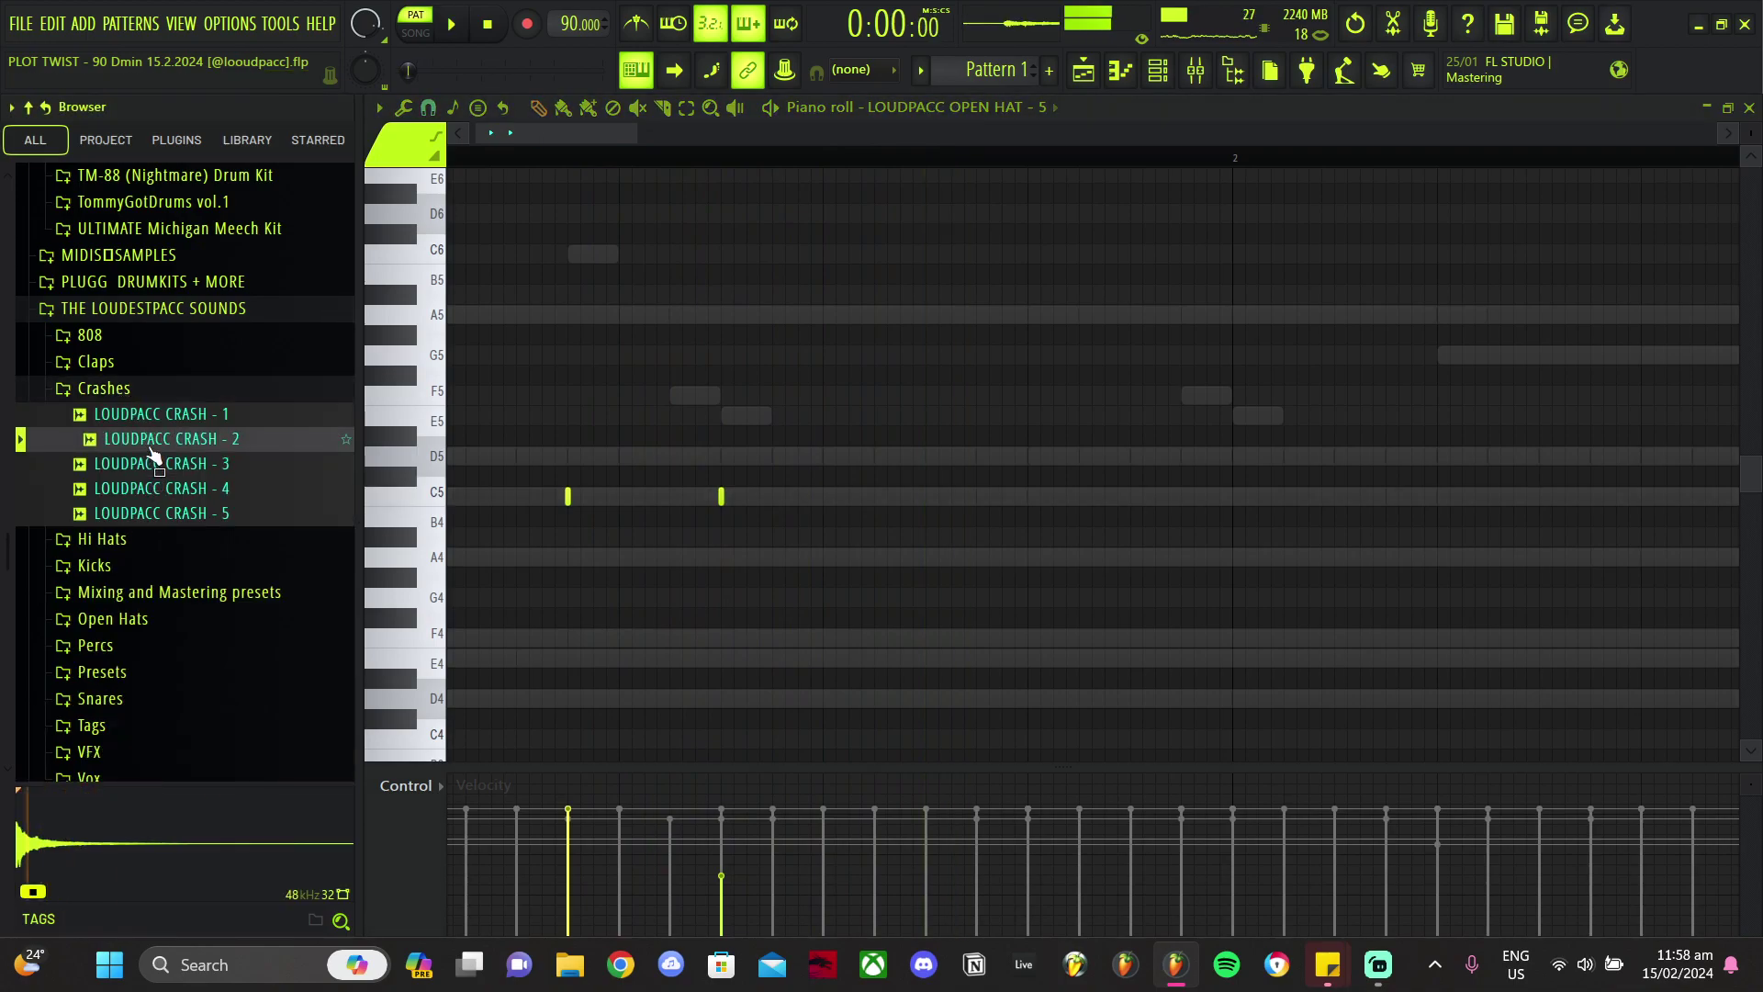
{"action": "right_click", "coordinate": [152, 443]}
{"action": "left_click", "coordinate": [212, 457]}
{"action": "key", "text": "space"}
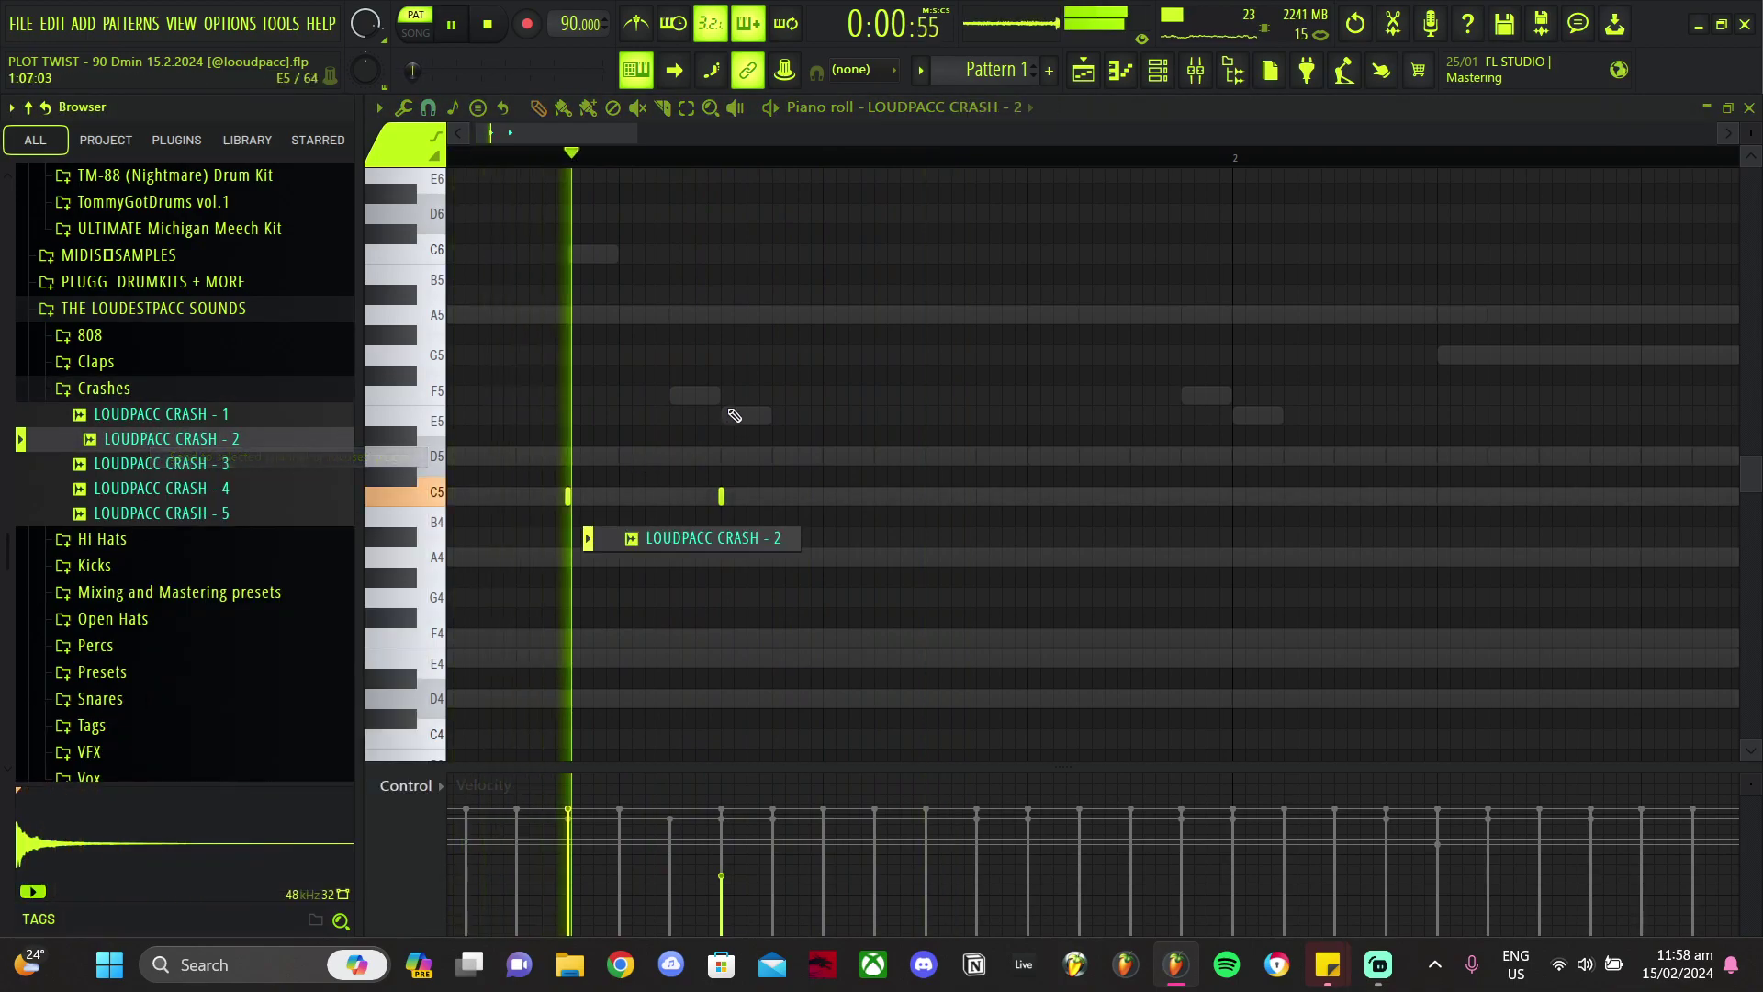
{"action": "key", "text": "space"}
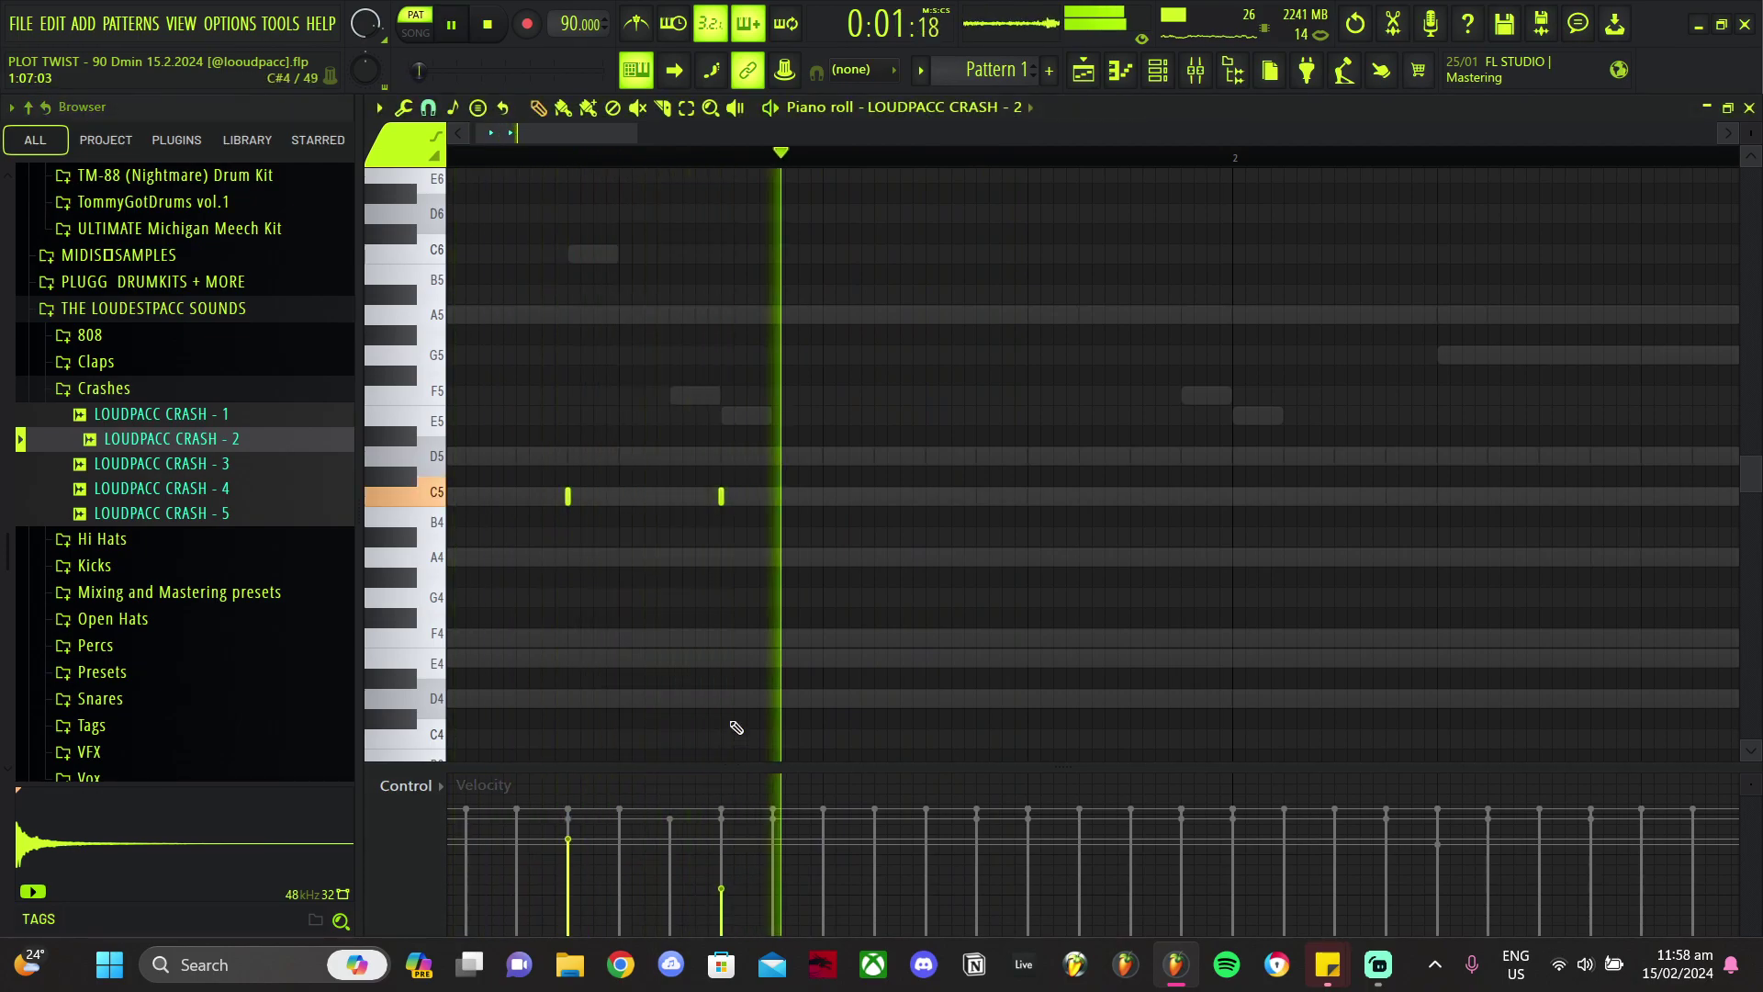
{"action": "left_click_drag", "start_coordinate": [728, 882], "coordinate": [726, 870]}
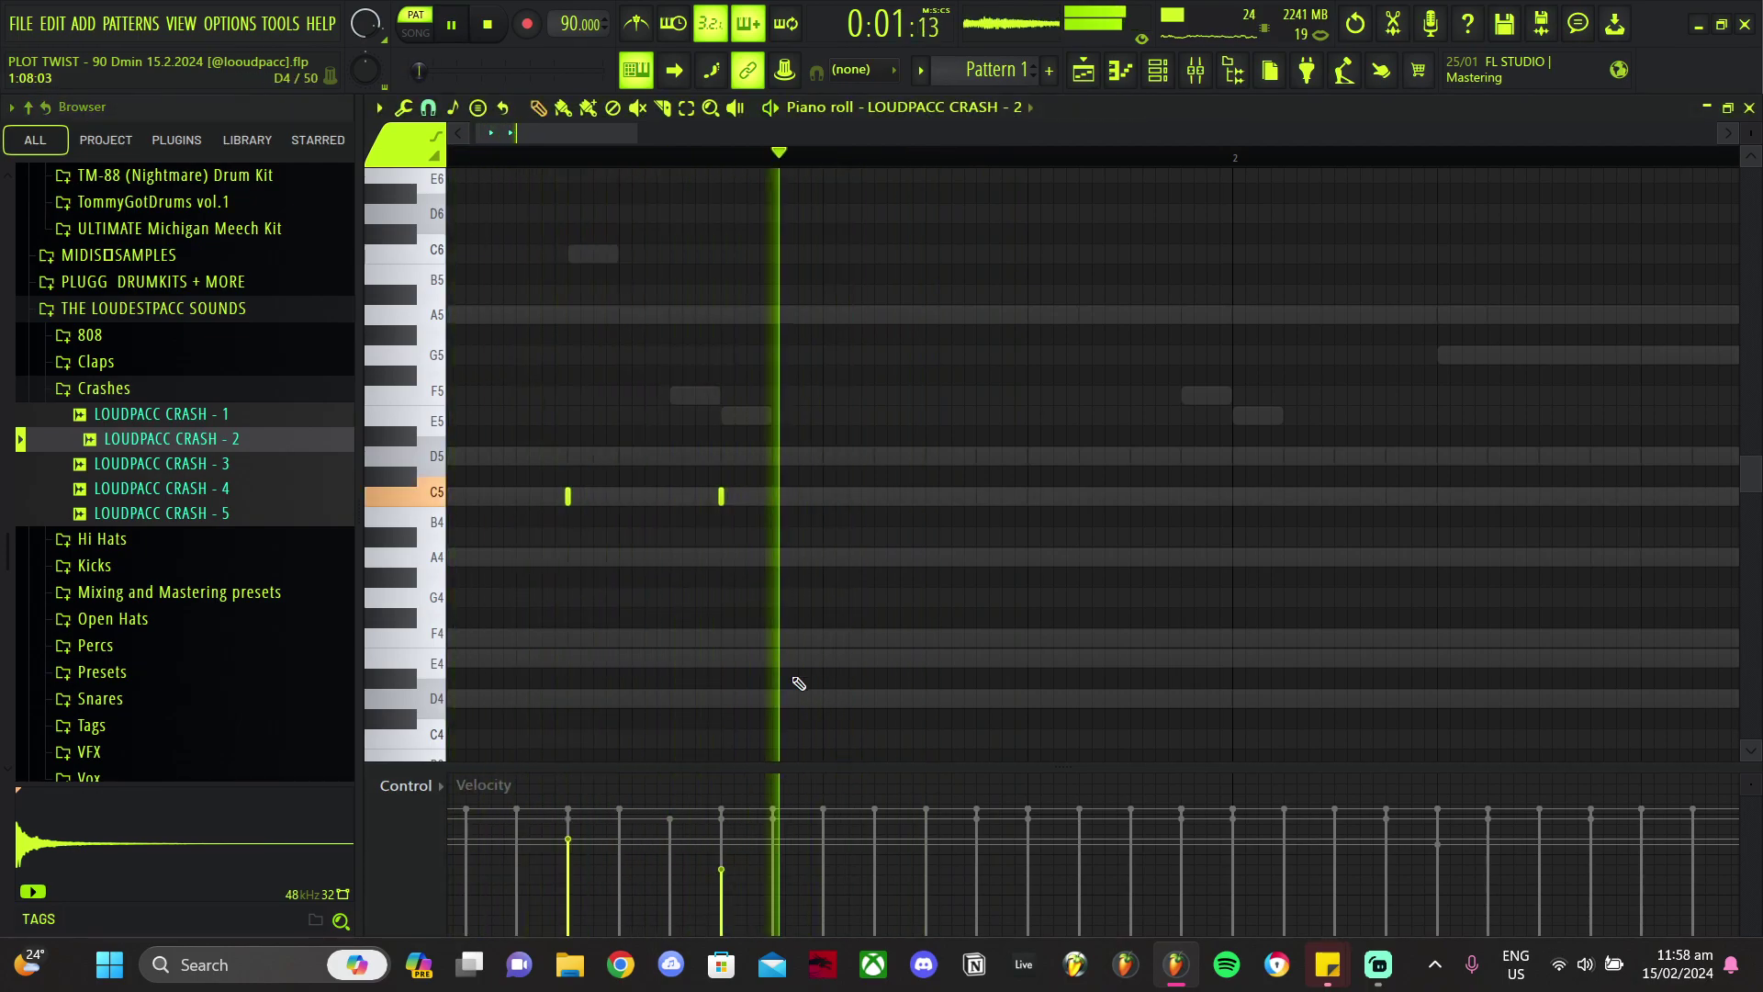
Step: Duplicate the first four bars of the crash pattern into bars 5 to 8 and clear the selection
{"action": "scroll", "coordinate": [971, 450], "scroll_direction": "down", "scroll_amount": 5}
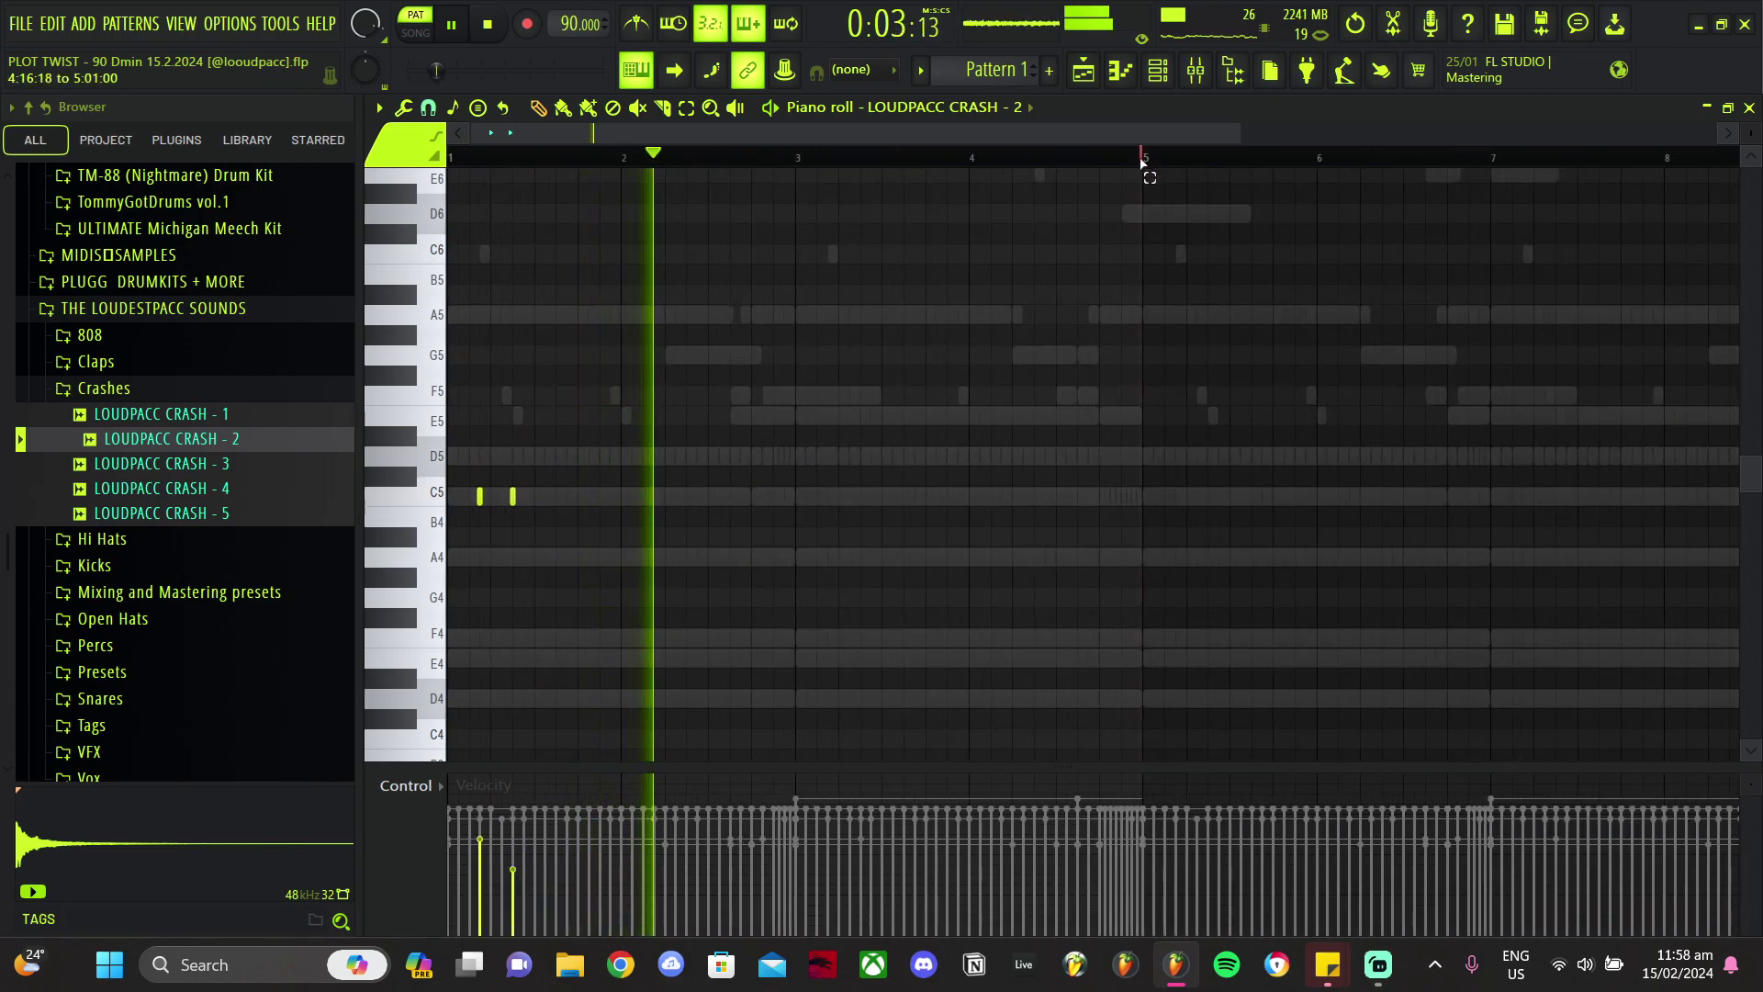
{"action": "key", "text": "ctrl+a"}
{"action": "scroll", "coordinate": [943, 462], "scroll_direction": "down", "scroll_amount": 3}
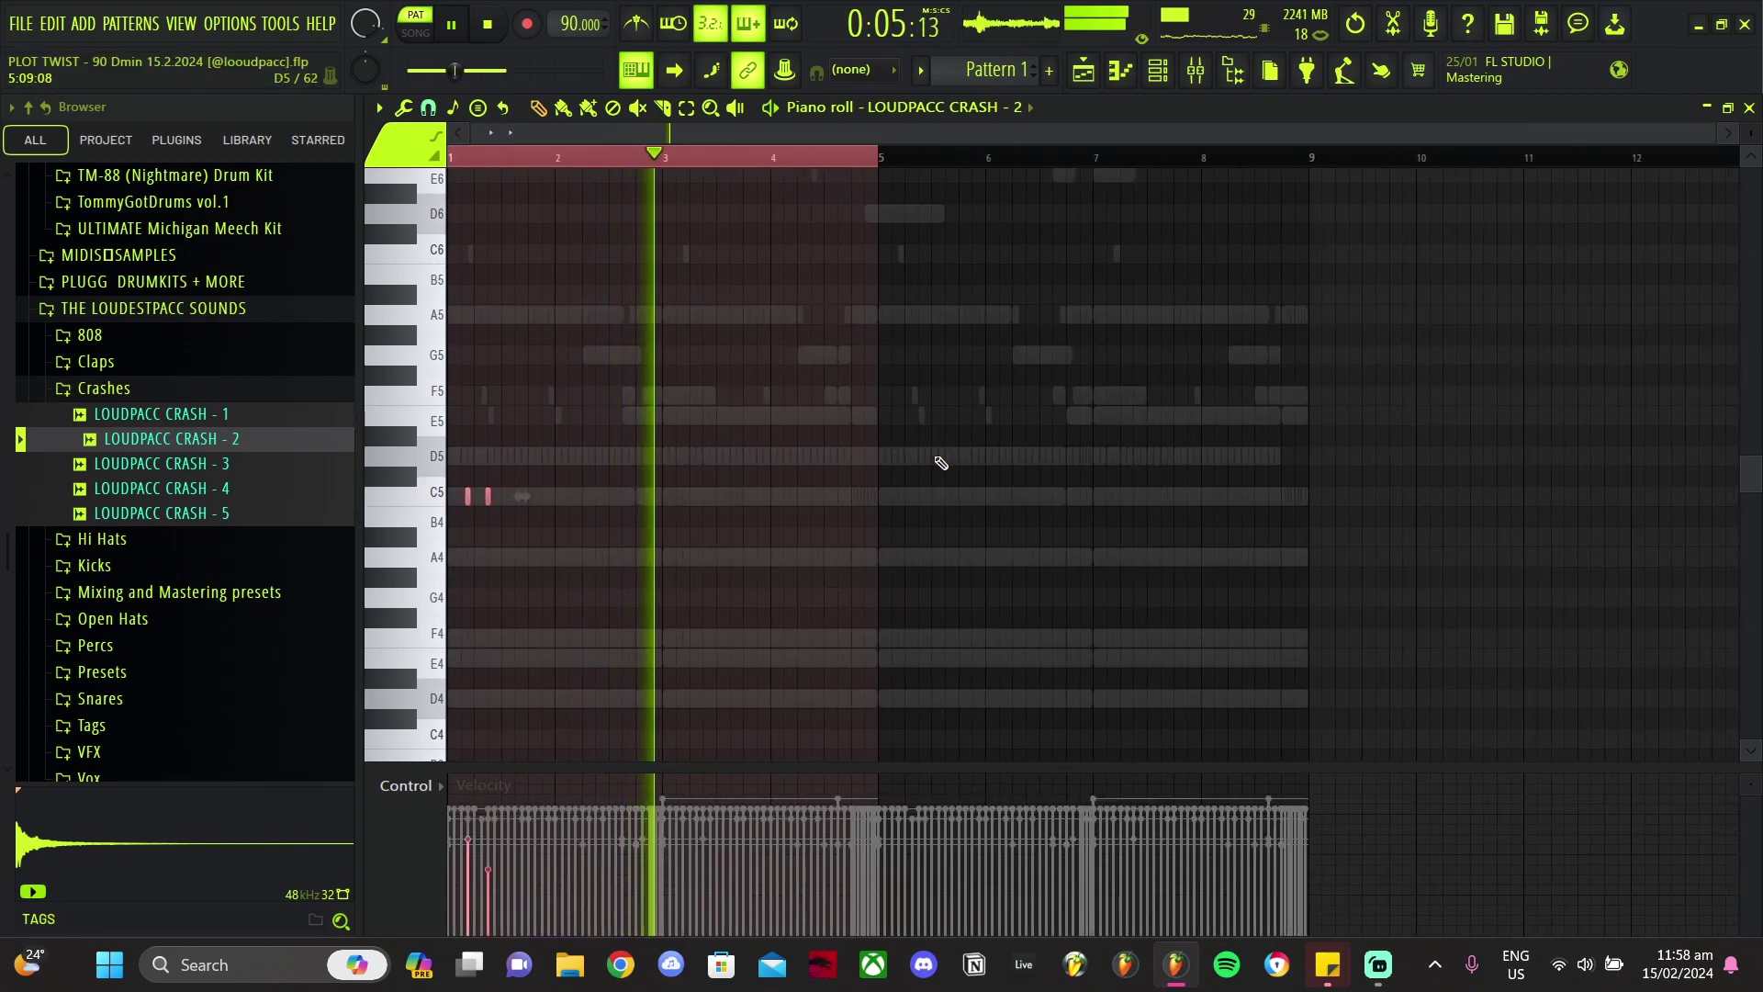
{"action": "key", "text": "ctrl+b"}
{"action": "left_click", "coordinate": [873, 156]}
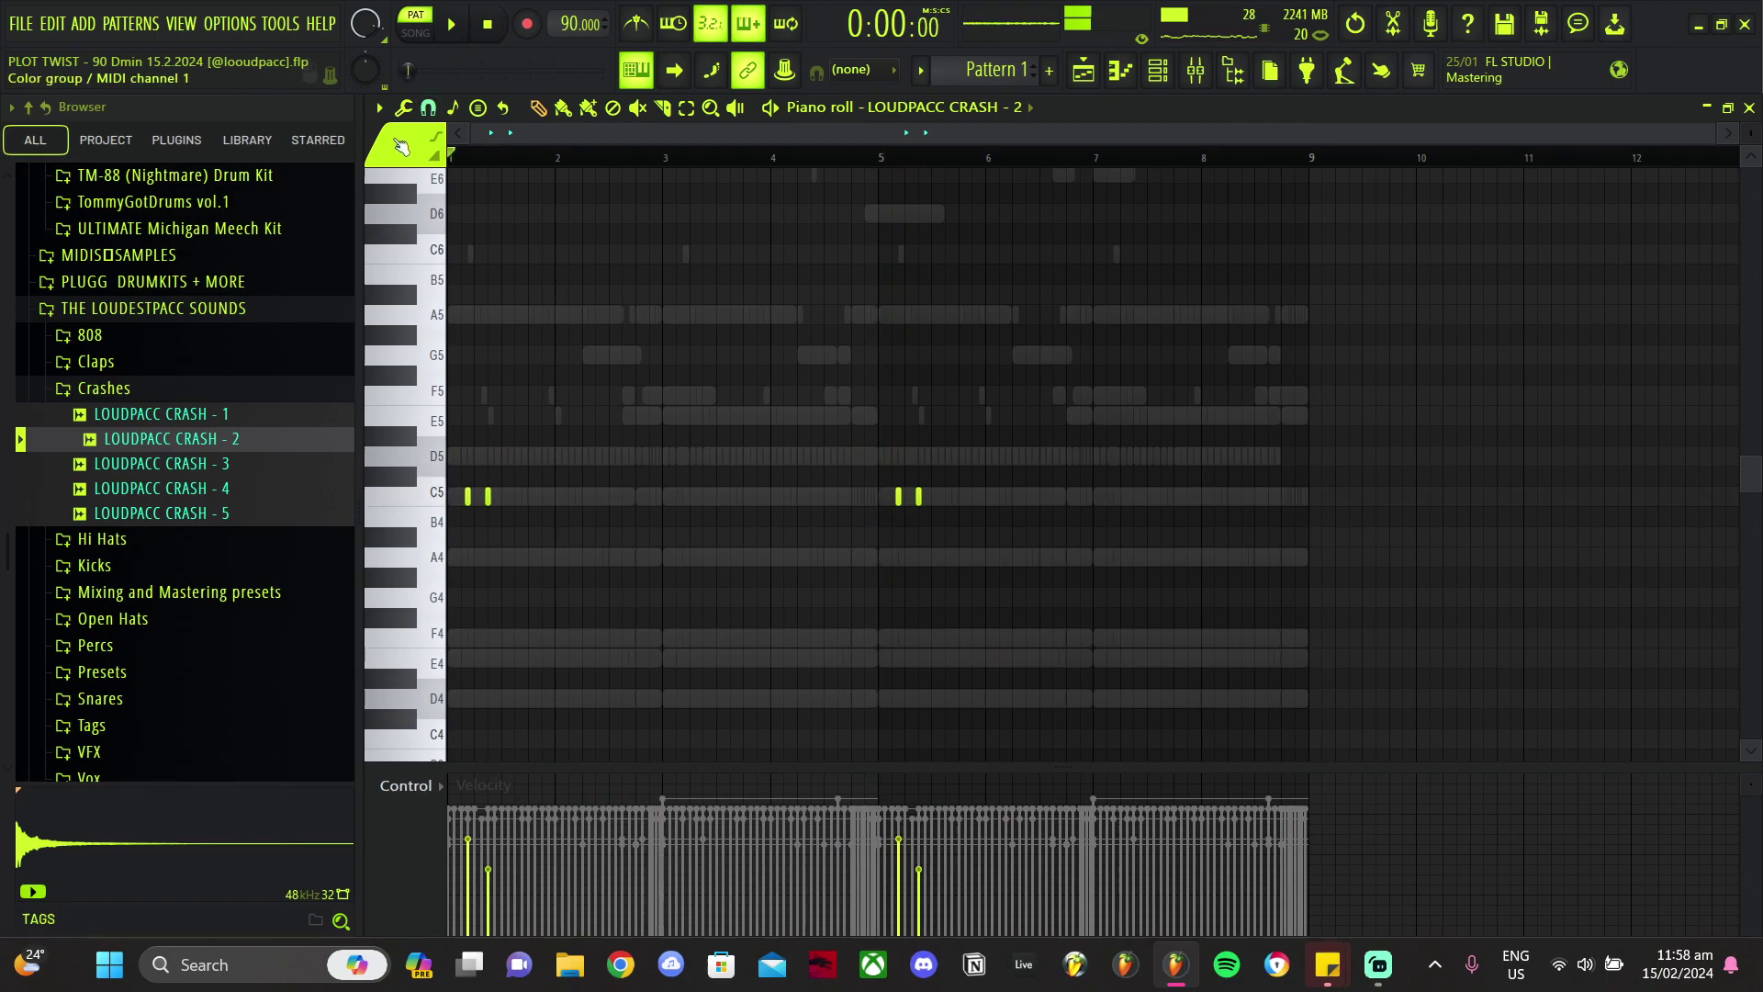
Step: Open the Percs folder of the TommyGotDrums vol.1 kit and audition the Perc 2 and Perc 3 samples
{"action": "left_click", "coordinate": [401, 145]}
{"action": "left_click", "coordinate": [450, 349]}
{"action": "left_click", "coordinate": [104, 313]}
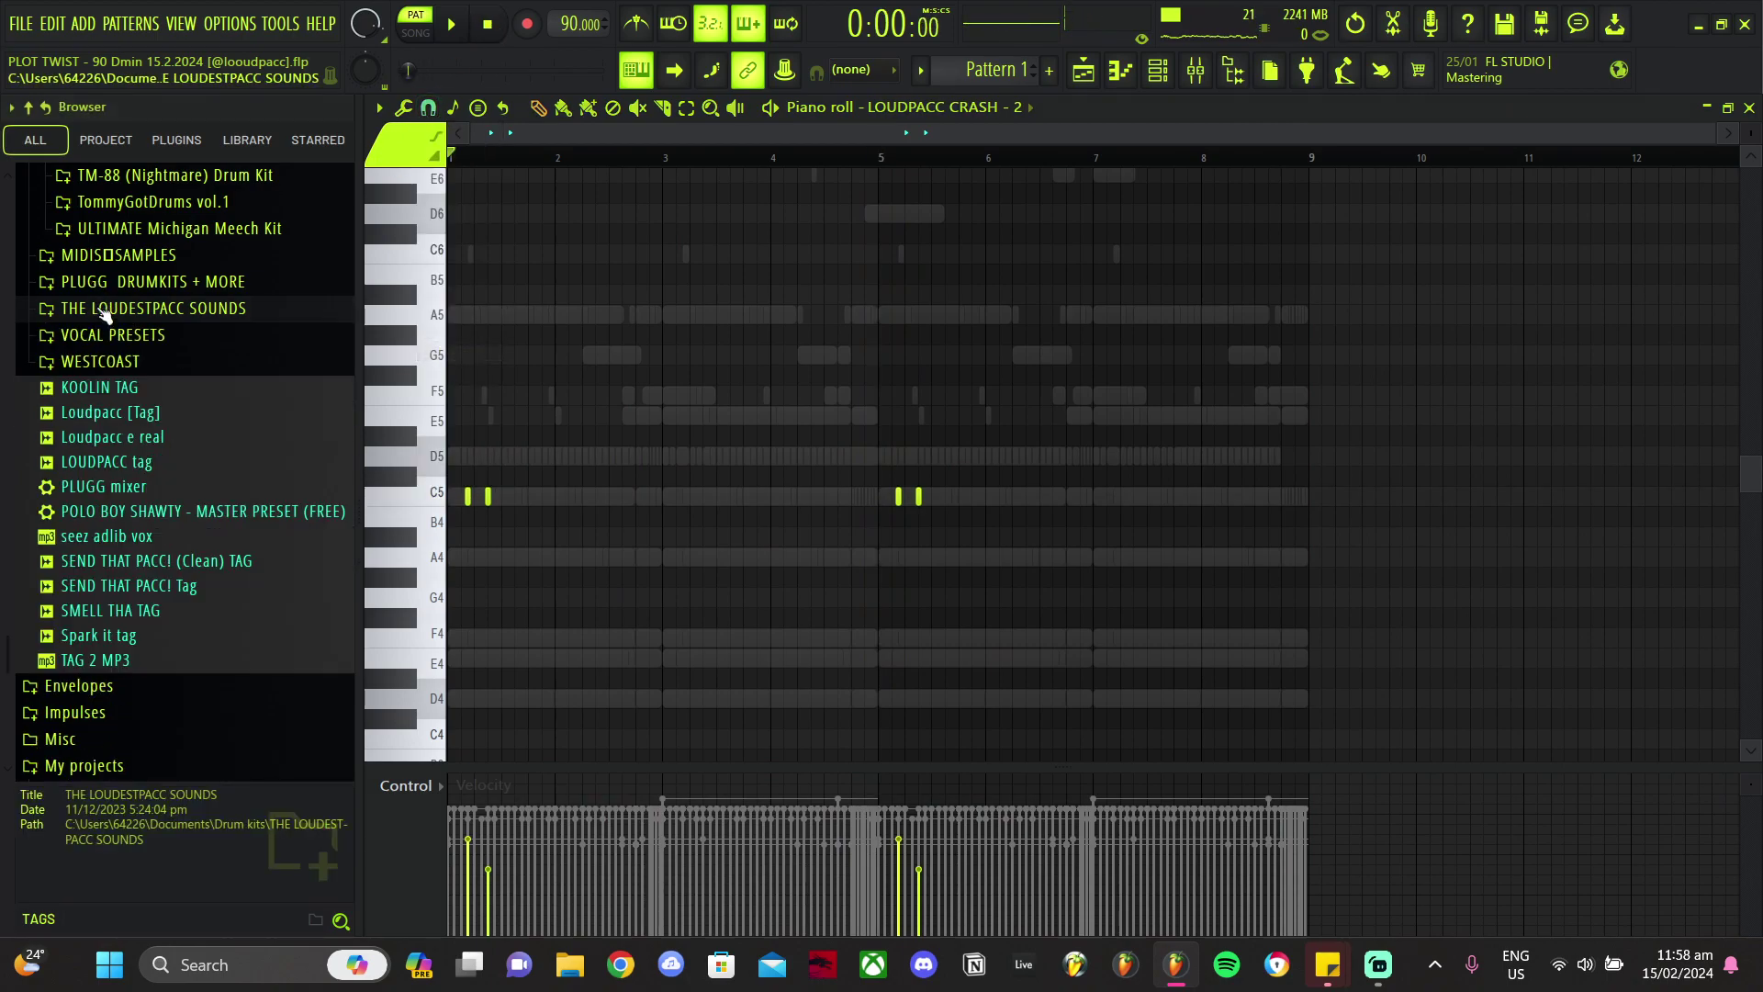
{"action": "left_click", "coordinate": [129, 205]}
{"action": "left_click", "coordinate": [144, 233]}
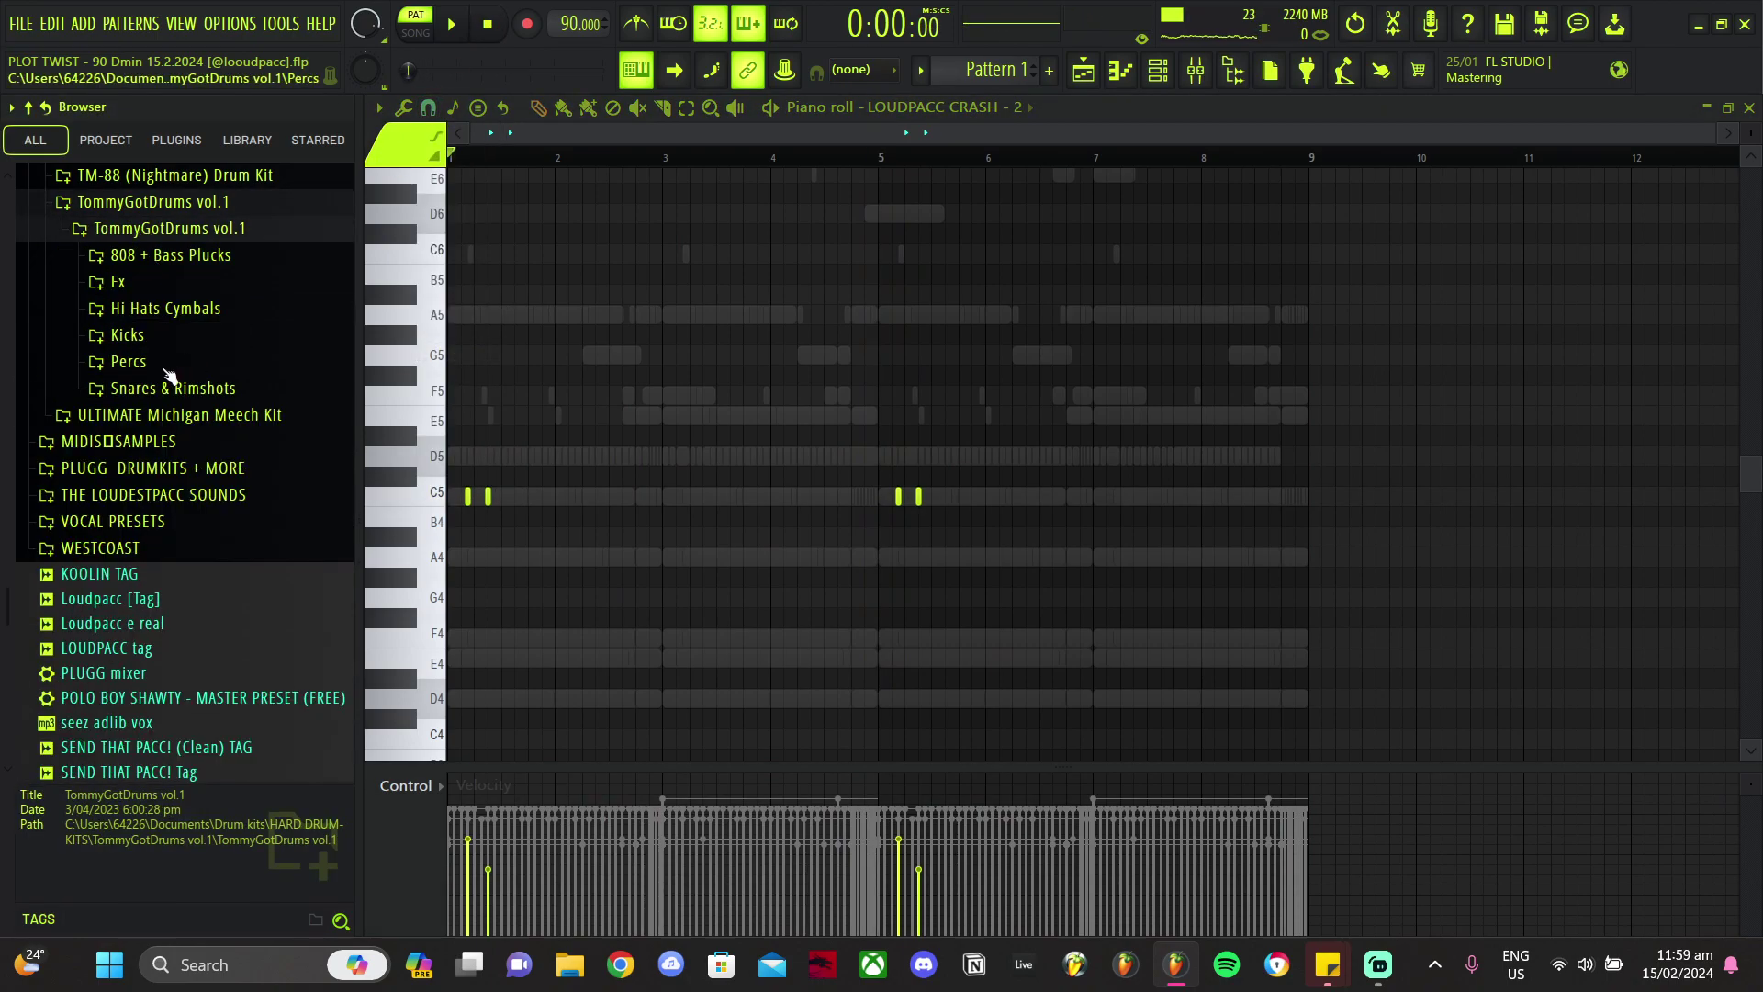
{"action": "left_click", "coordinate": [129, 361]}
{"action": "left_click", "coordinate": [147, 412]}
{"action": "left_click_drag", "start_coordinate": [158, 412], "coordinate": [164, 418]}
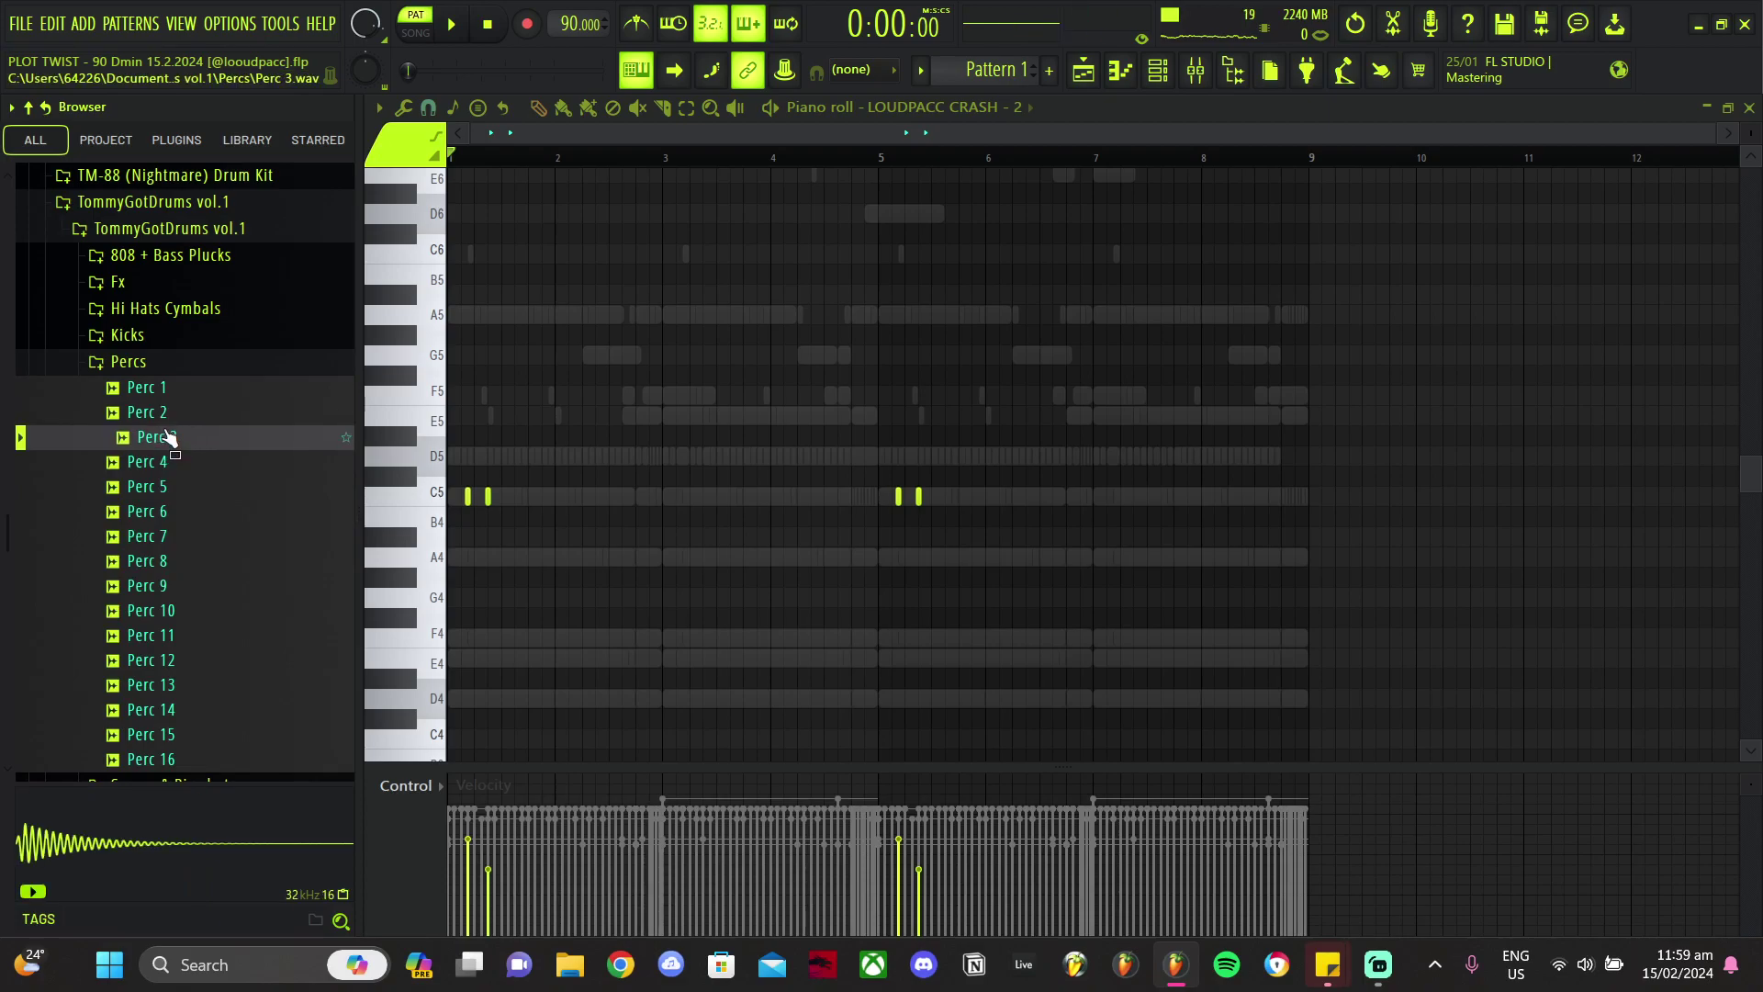
Step: Preview Perc 3 against the playing pattern, load it into a new sampler channel and show the channel rack
{"action": "key", "text": "space"}
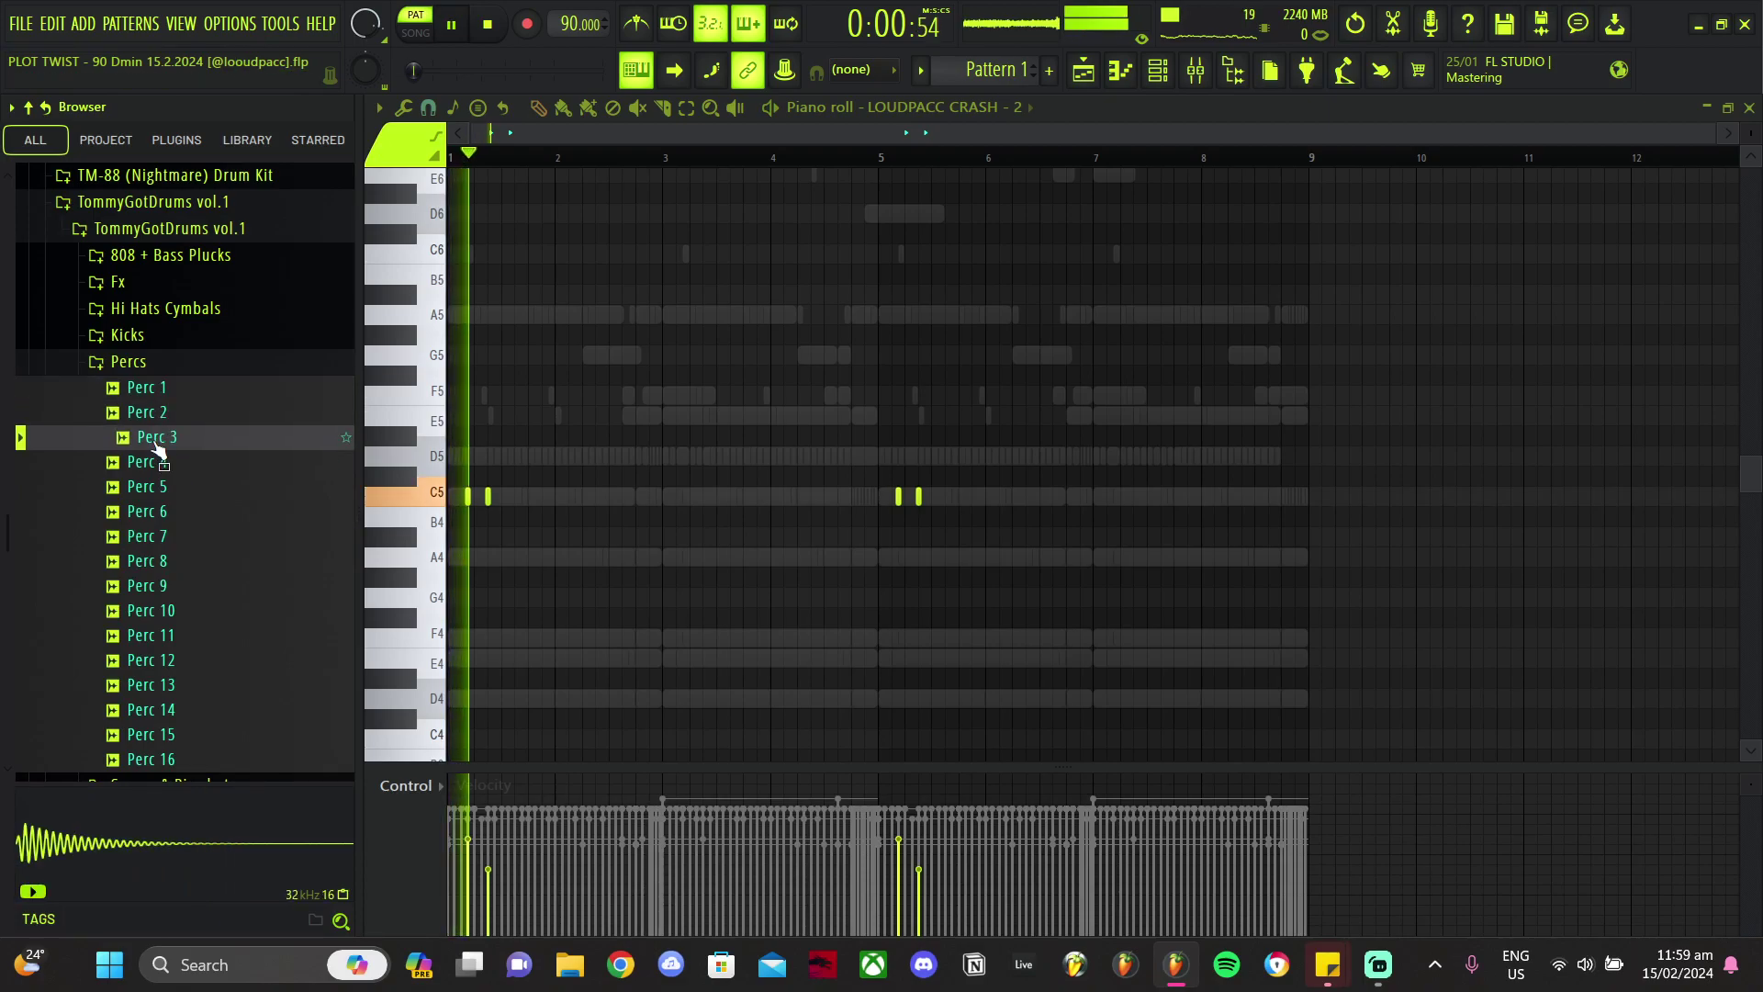
{"action": "right_click", "coordinate": [158, 448]}
{"action": "left_click", "coordinate": [229, 472]}
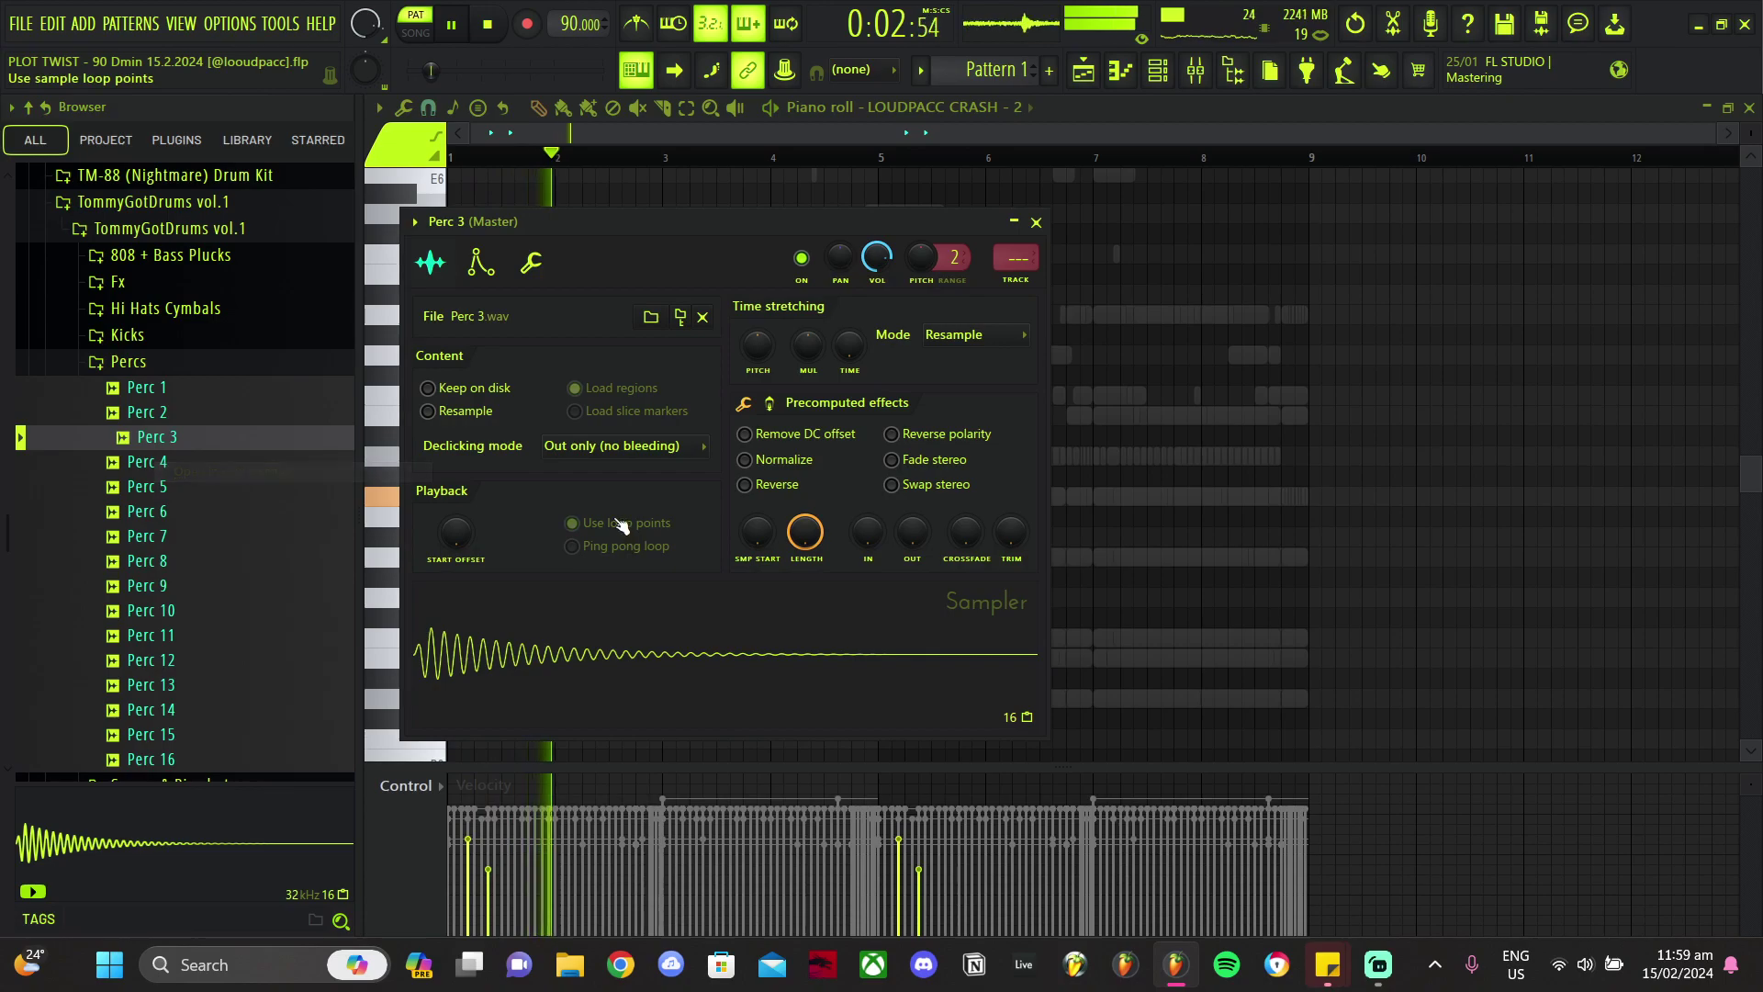
{"action": "left_click", "coordinate": [1158, 73]}
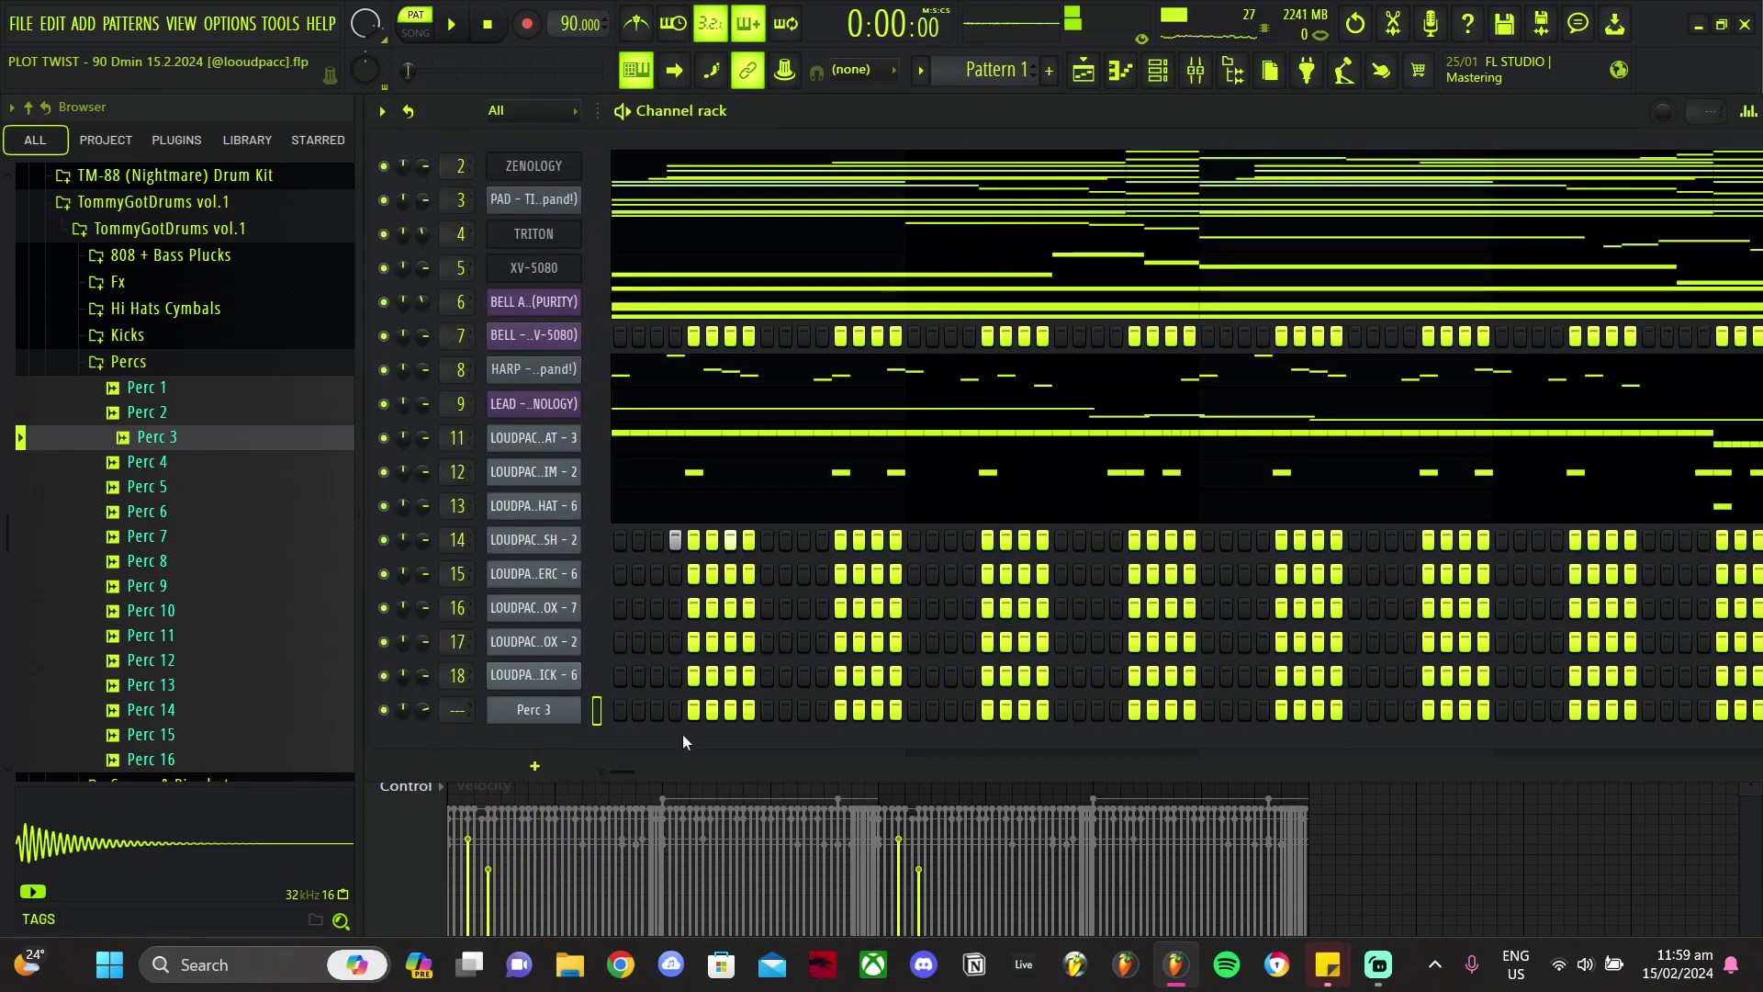
Step: Try out Perc 3 hits on the opening steps of bar 1 while auditioning the pattern, keeping step 2
{"action": "left_click", "coordinate": [638, 709]}
{"action": "left_click", "coordinate": [675, 709]}
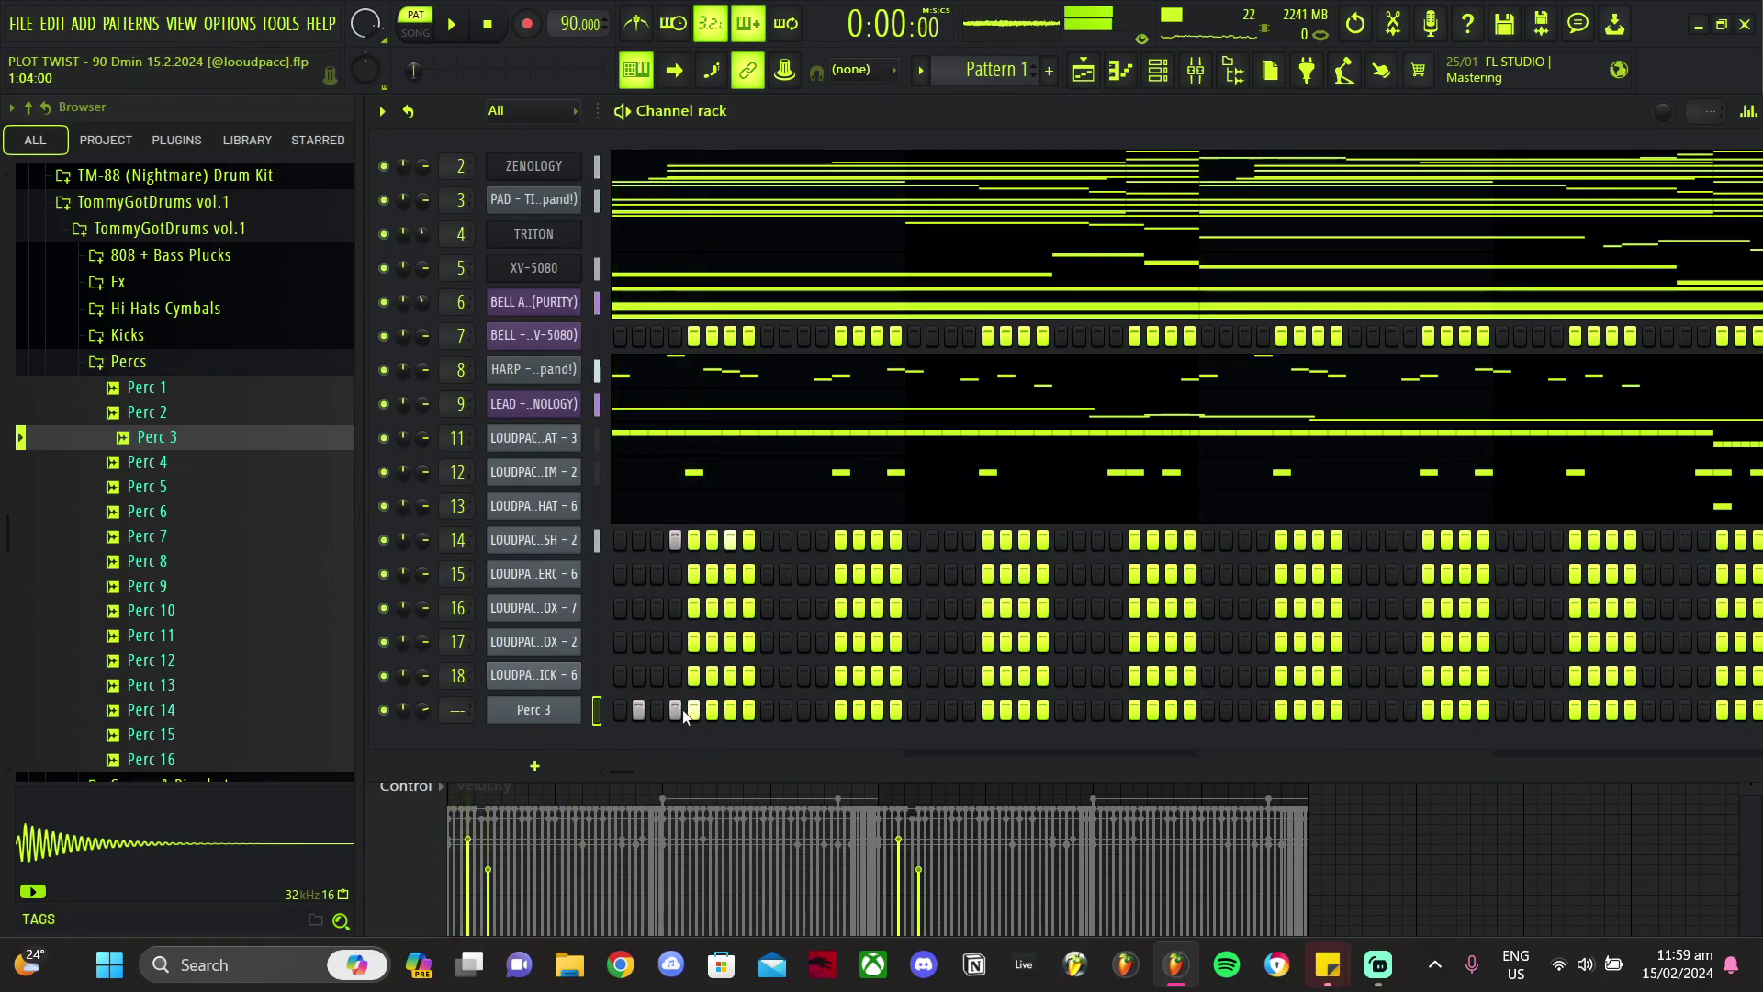
{"action": "left_click", "coordinate": [675, 709]}
{"action": "left_click", "coordinate": [638, 709]}
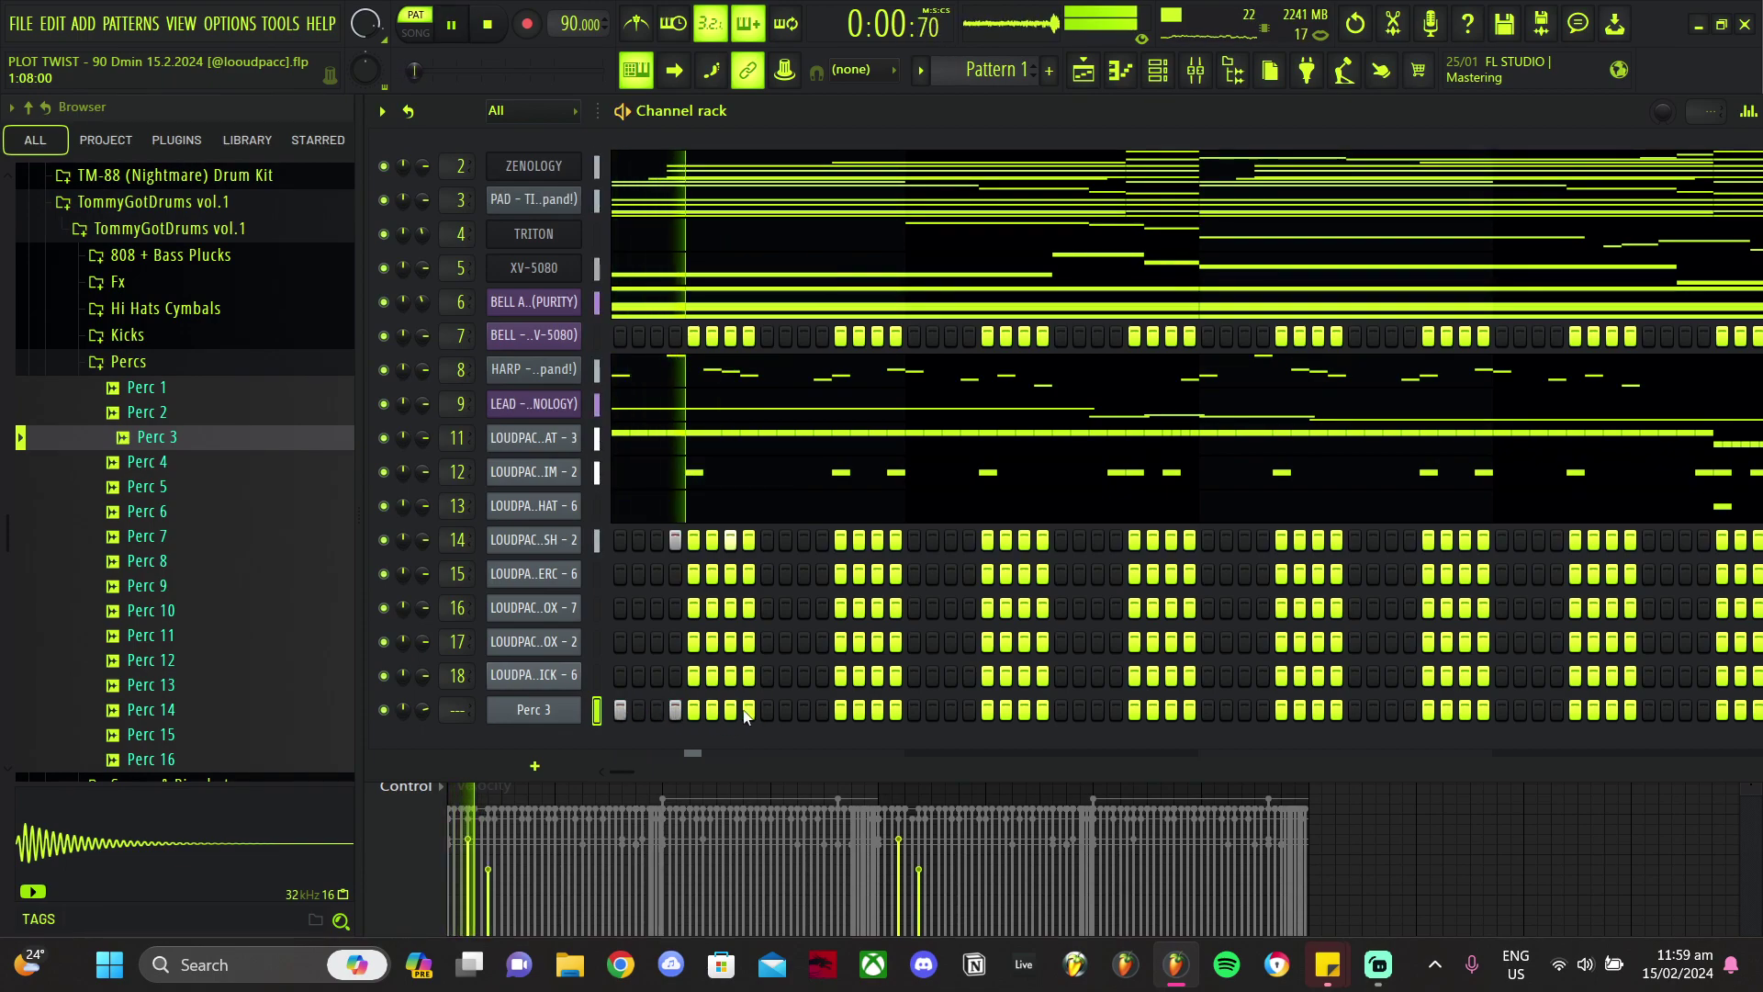
{"action": "left_click", "coordinate": [785, 709]}
{"action": "left_click", "coordinate": [675, 709]}
{"action": "left_click", "coordinate": [638, 709]}
{"action": "key", "text": "space"}
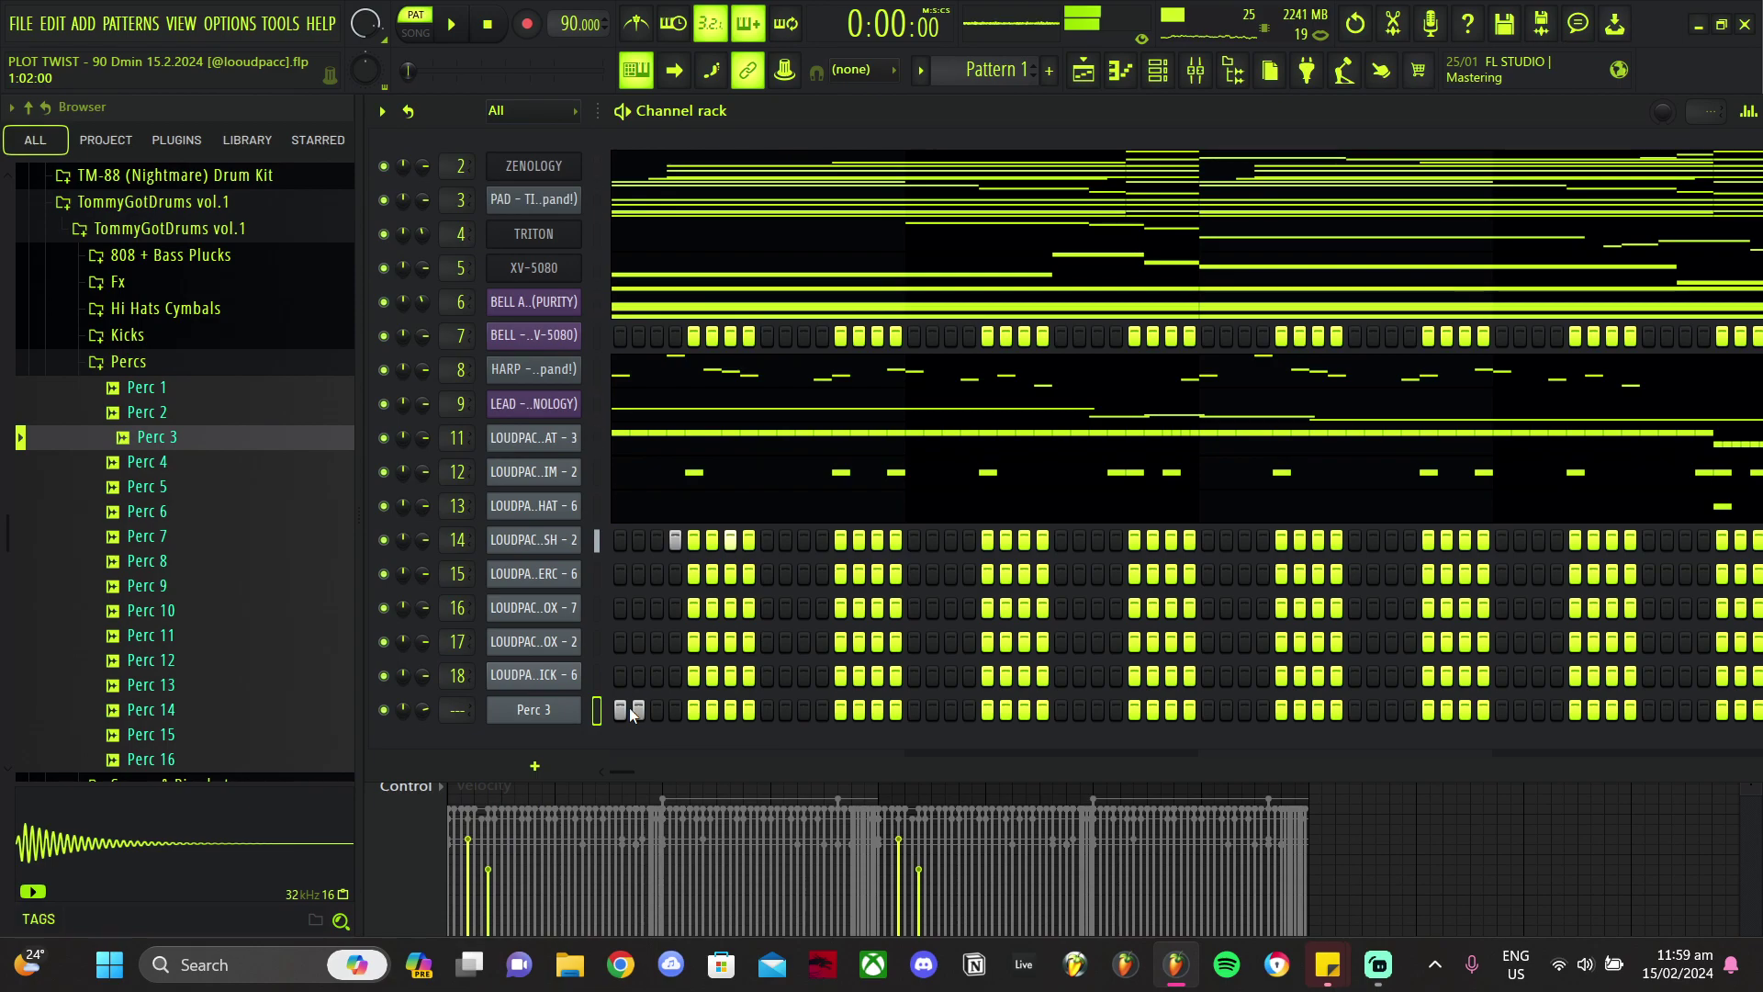
Step: Add Perc 3 hits on steps 8, 10 and 11 of bar 1 while the pattern plays
{"action": "key", "text": "space"}
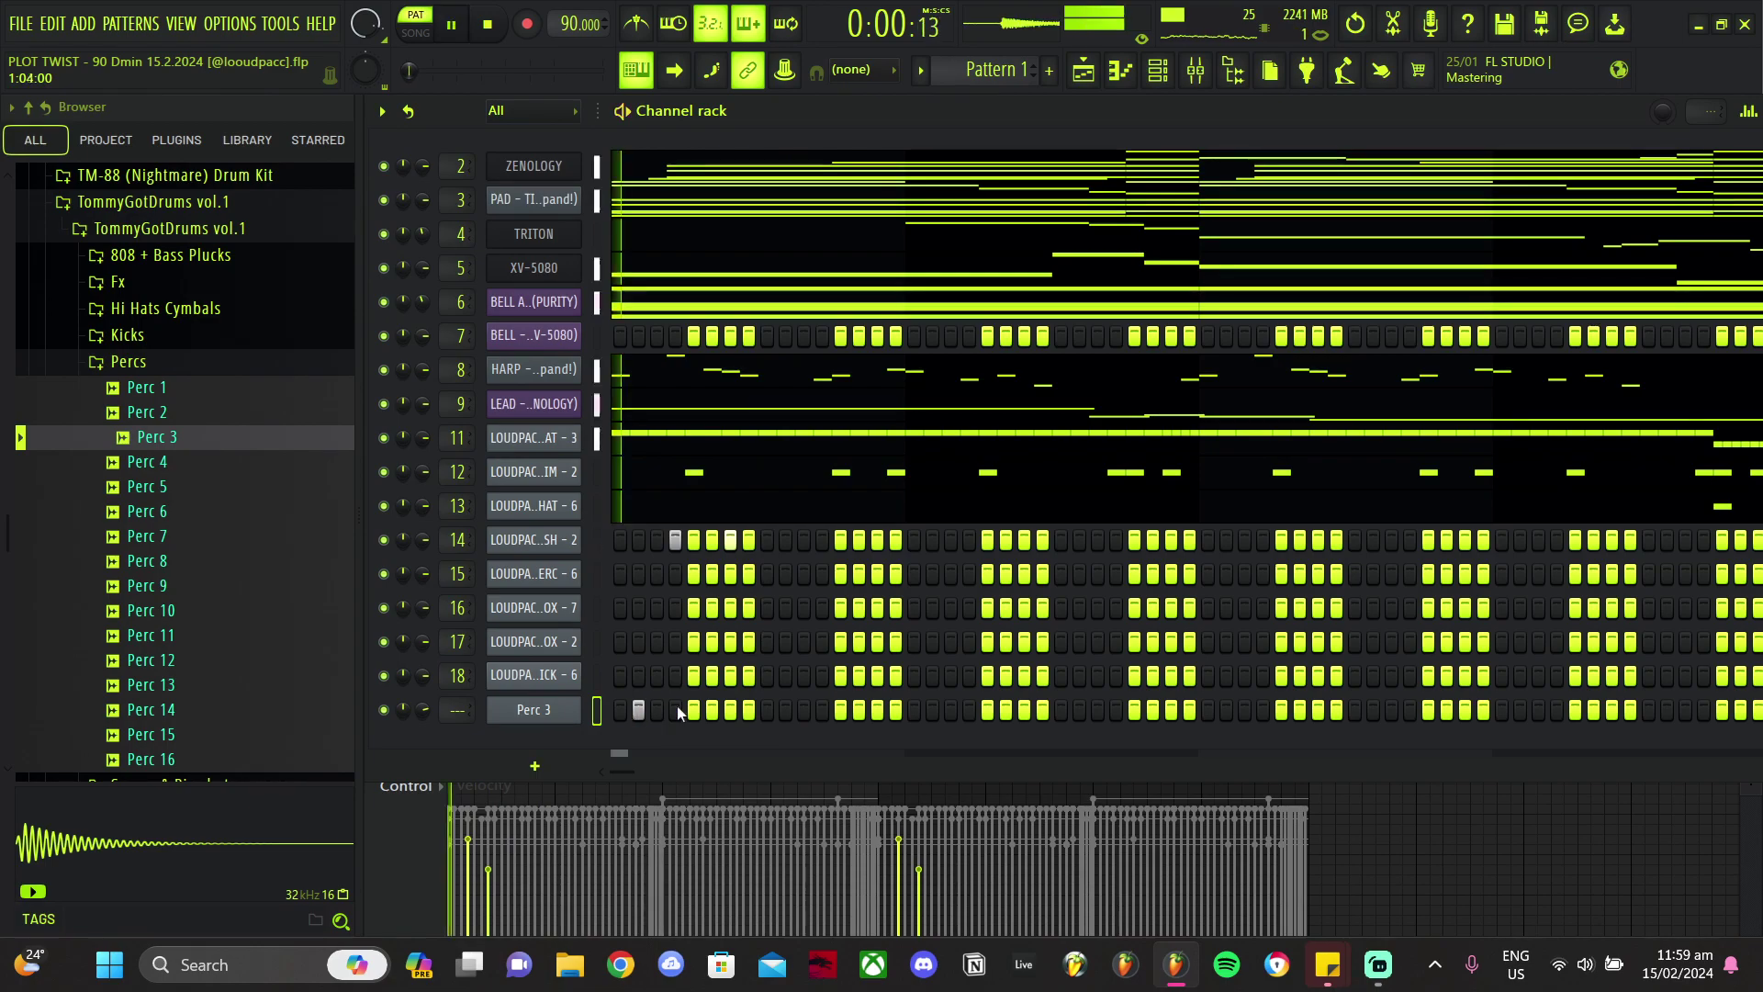
{"action": "left_click", "coordinate": [803, 709]}
{"action": "left_click", "coordinate": [822, 709]}
{"action": "left_click", "coordinate": [748, 709]}
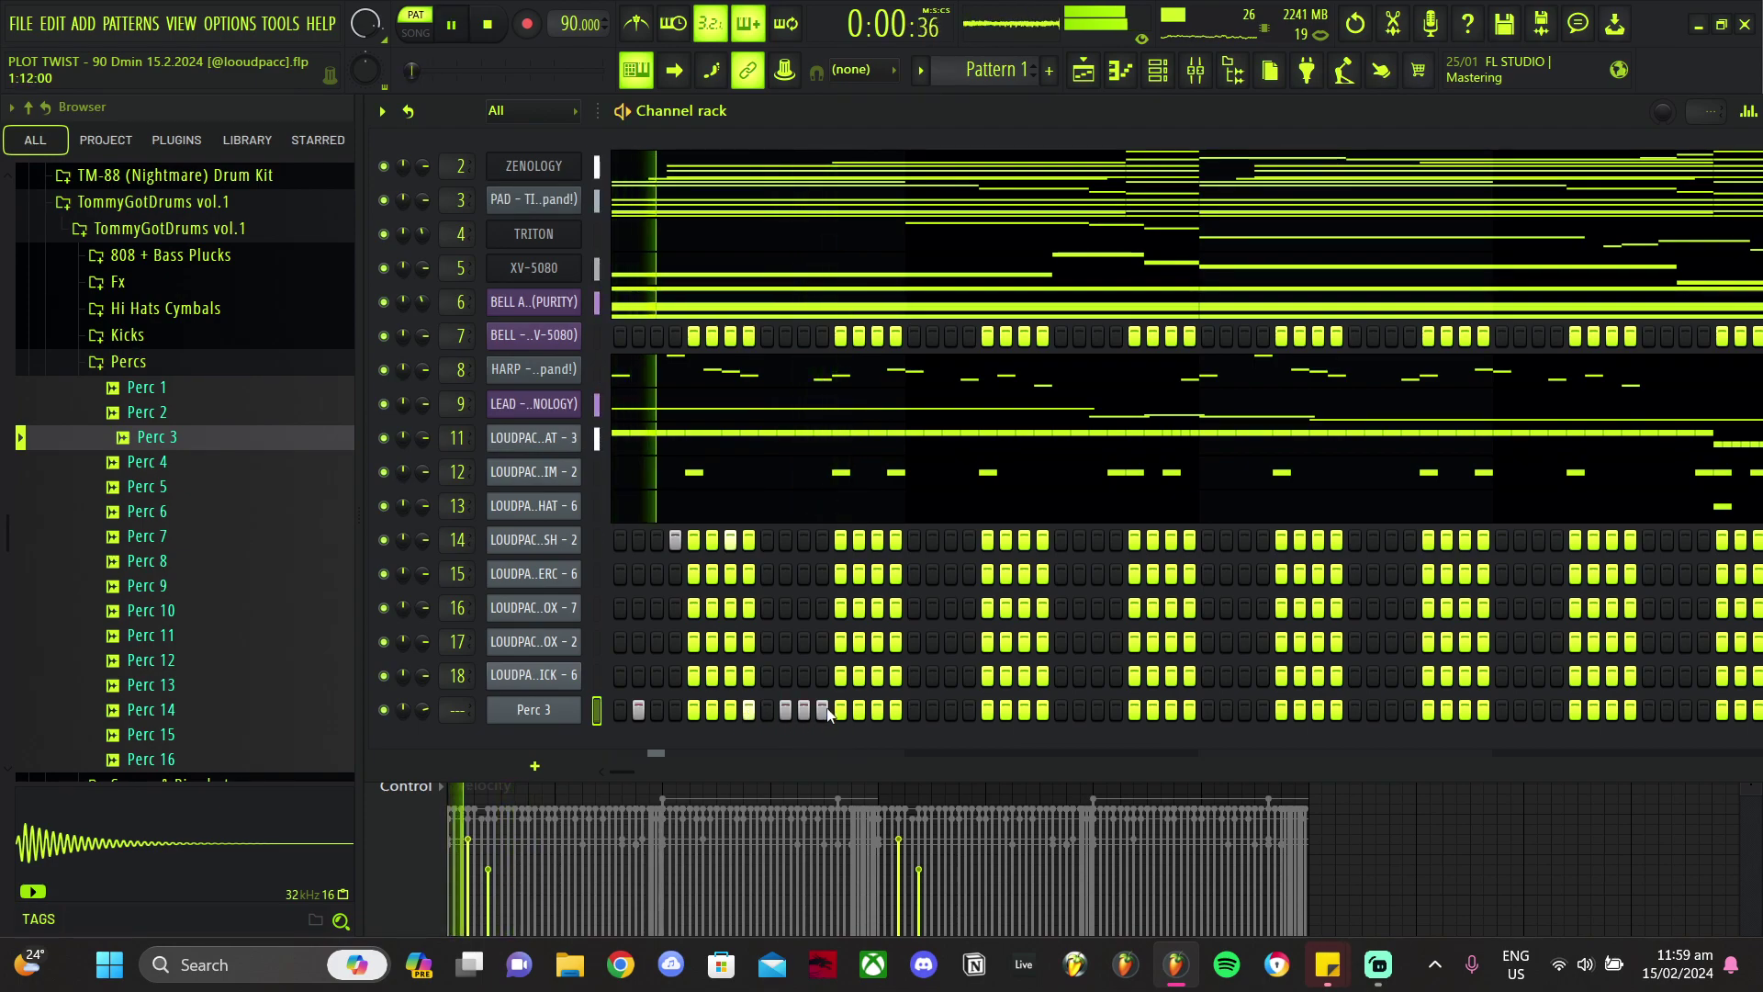
{"action": "left_click", "coordinate": [951, 709]}
{"action": "key", "text": "space"}
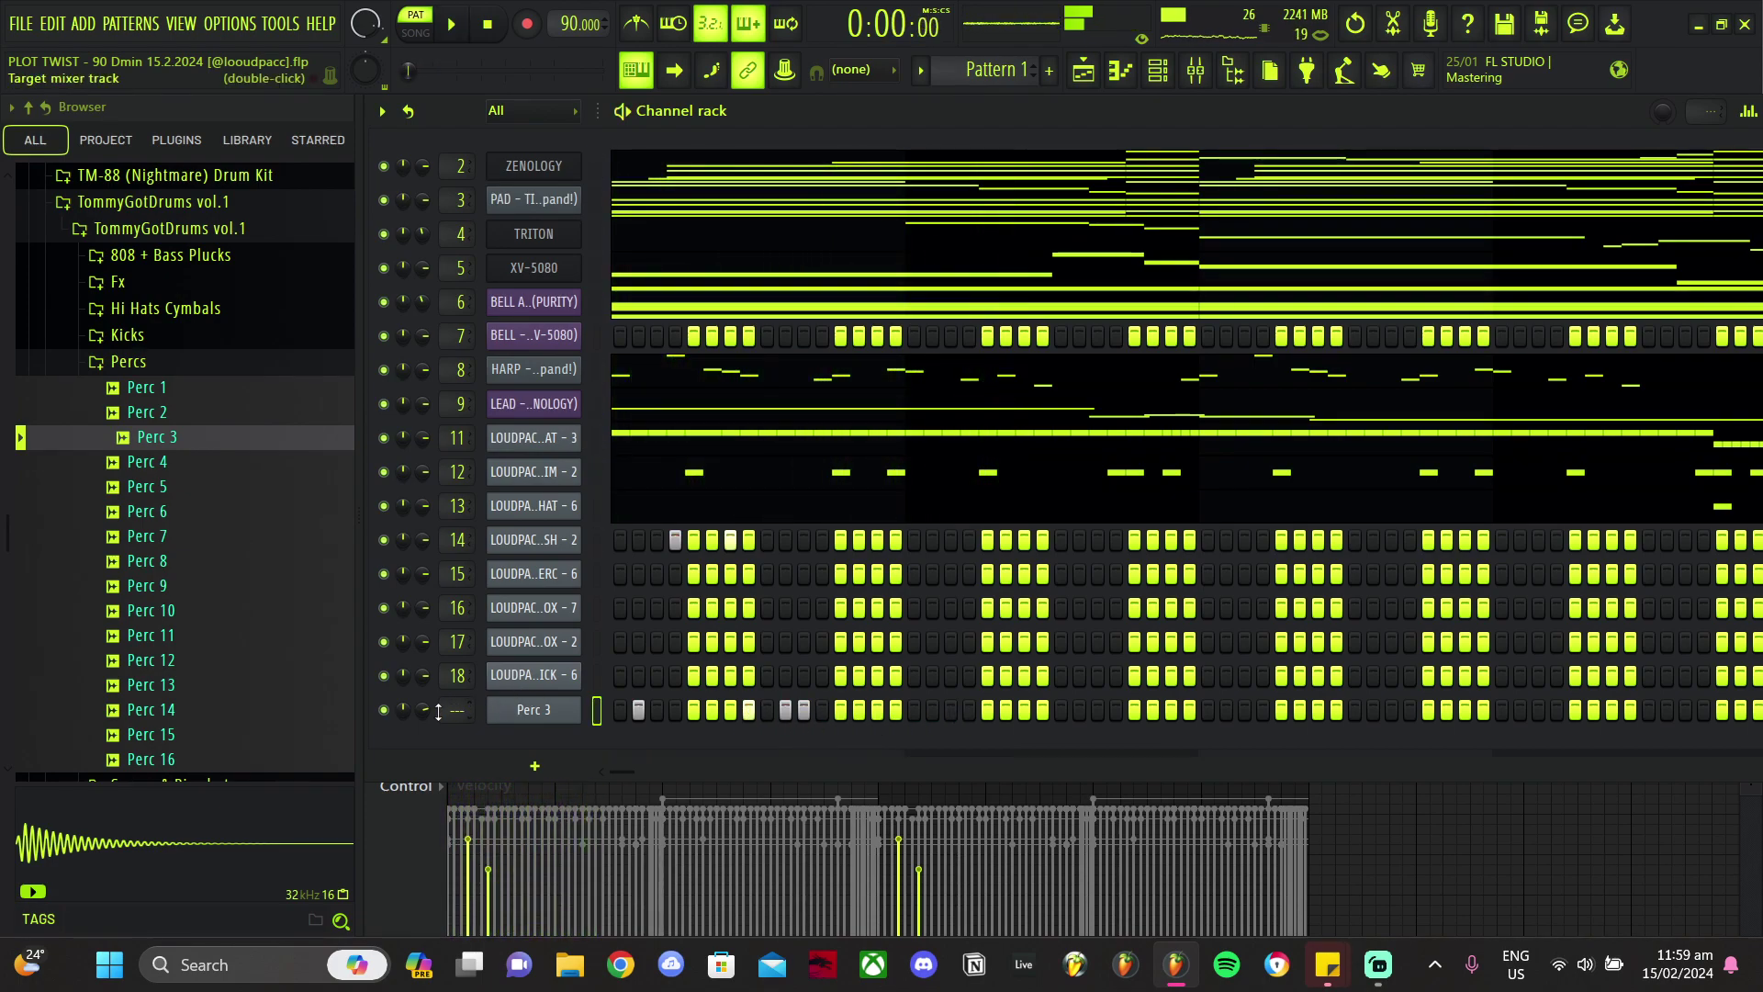
Step: Play the pattern, try Perc 3 hits at the start of bar 2 and open the channel in the piano roll
{"action": "key", "text": "space"}
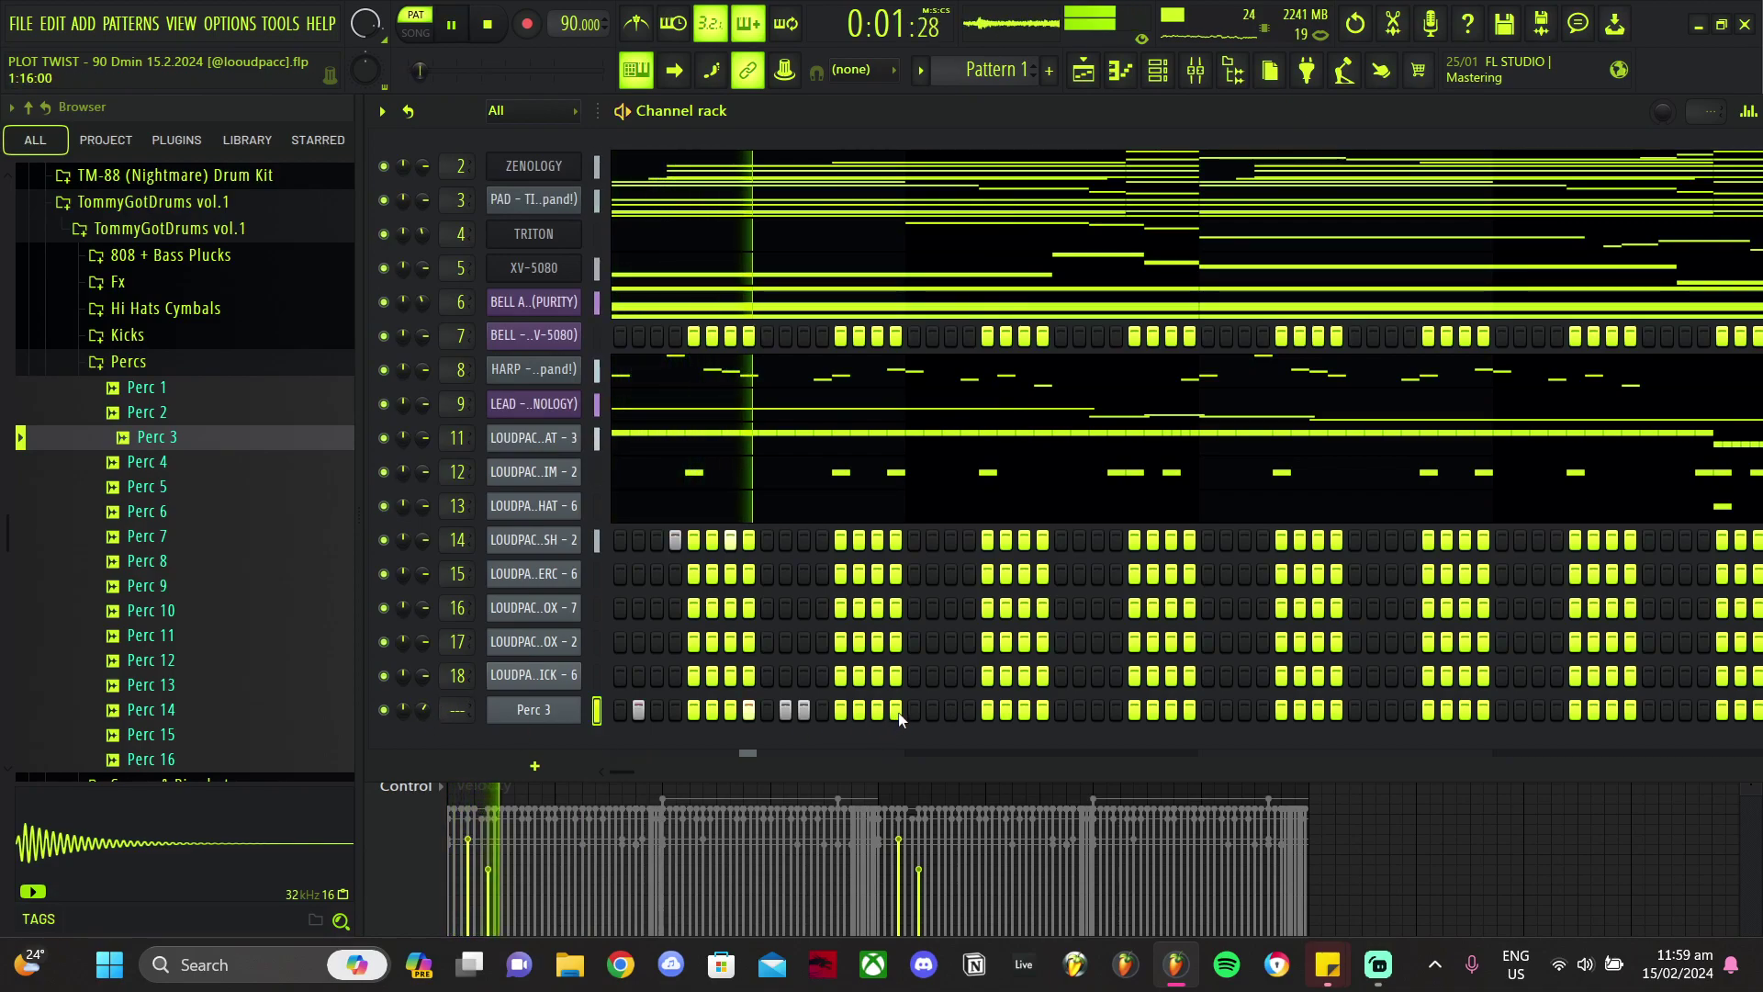
{"action": "left_click", "coordinate": [956, 709]}
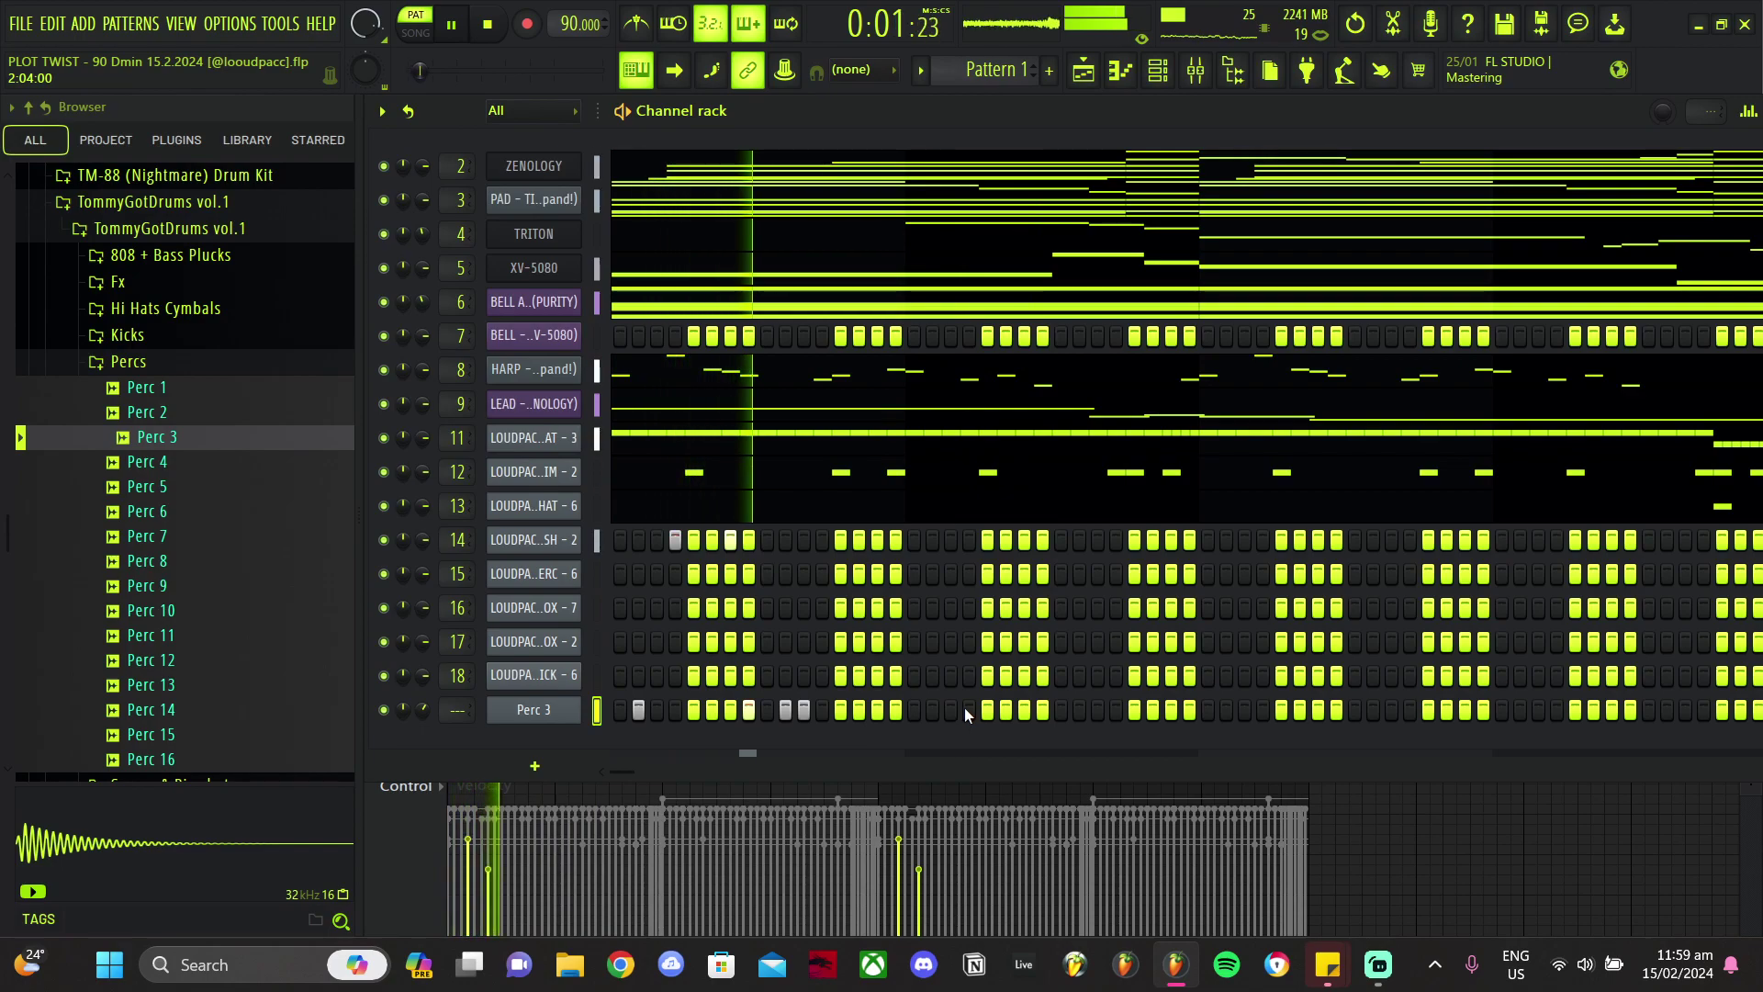
{"action": "left_click", "coordinate": [933, 710]}
{"action": "left_click", "coordinate": [970, 710]}
{"action": "left_click", "coordinate": [975, 711]}
{"action": "right_click", "coordinate": [569, 714]}
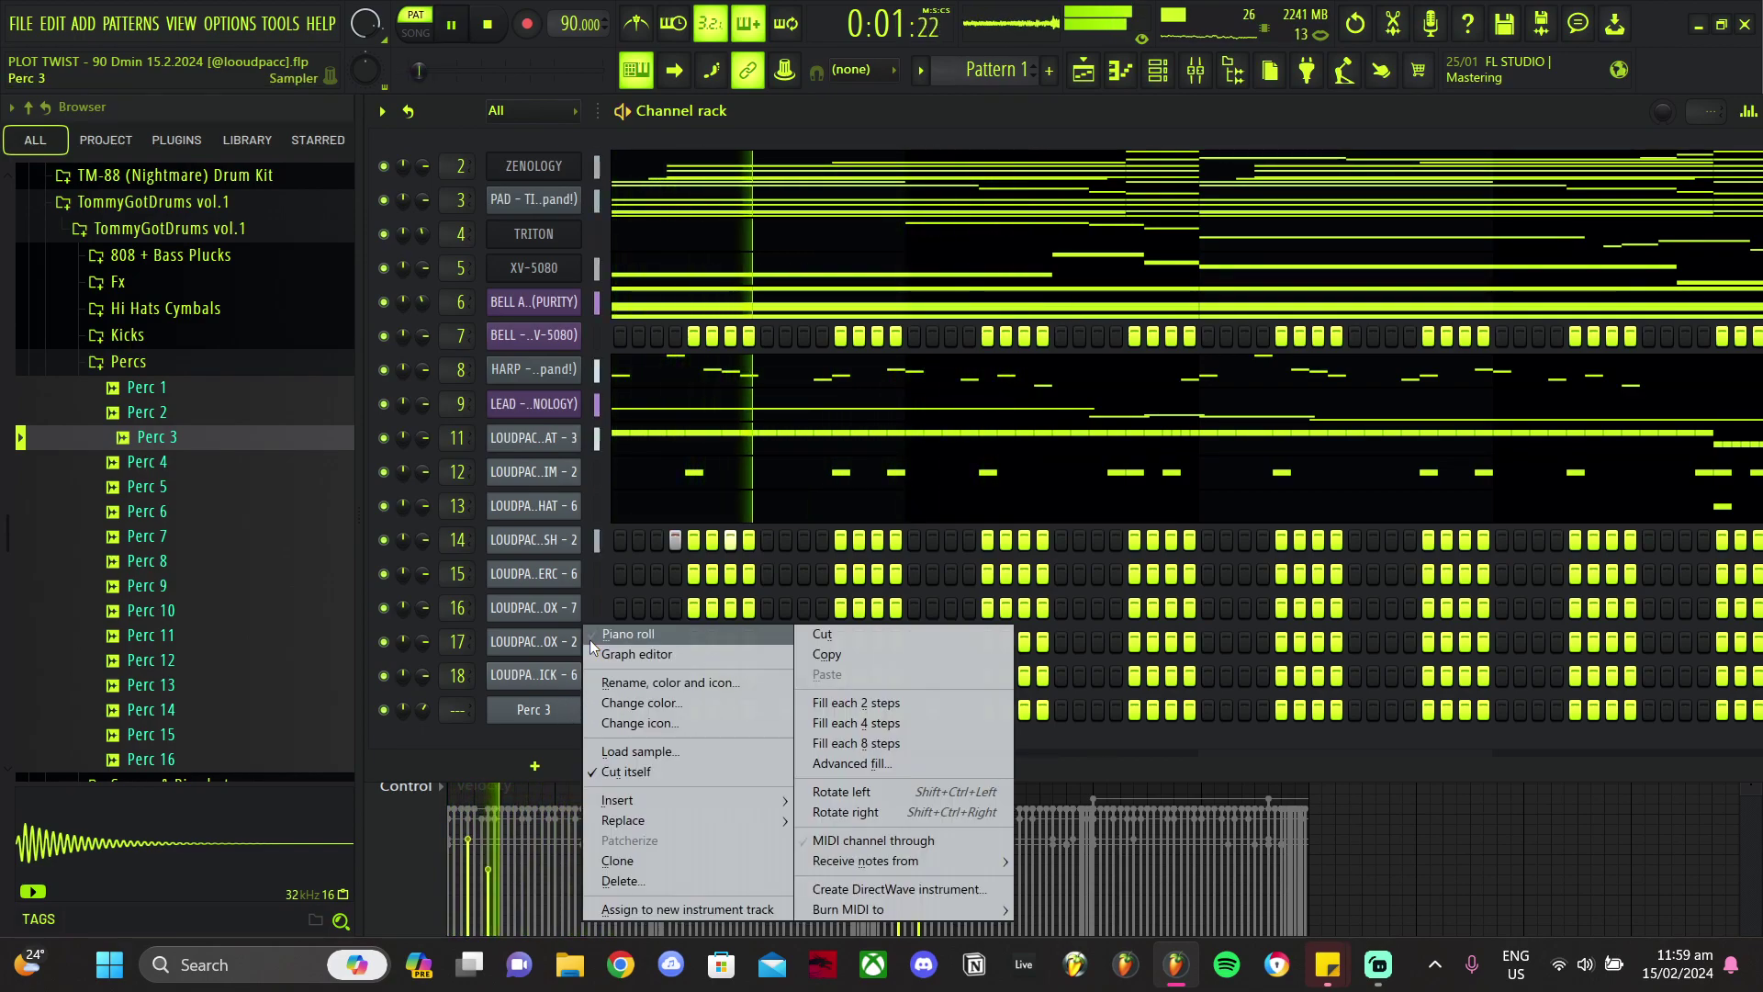
{"action": "left_click", "coordinate": [606, 634]}
Step: Quick-quantize the Perc 3 notes to full-step lengths and remove all notes from bar 2
{"action": "left_click", "coordinate": [1021, 496]}
{"action": "left_click", "coordinate": [1107, 496]}
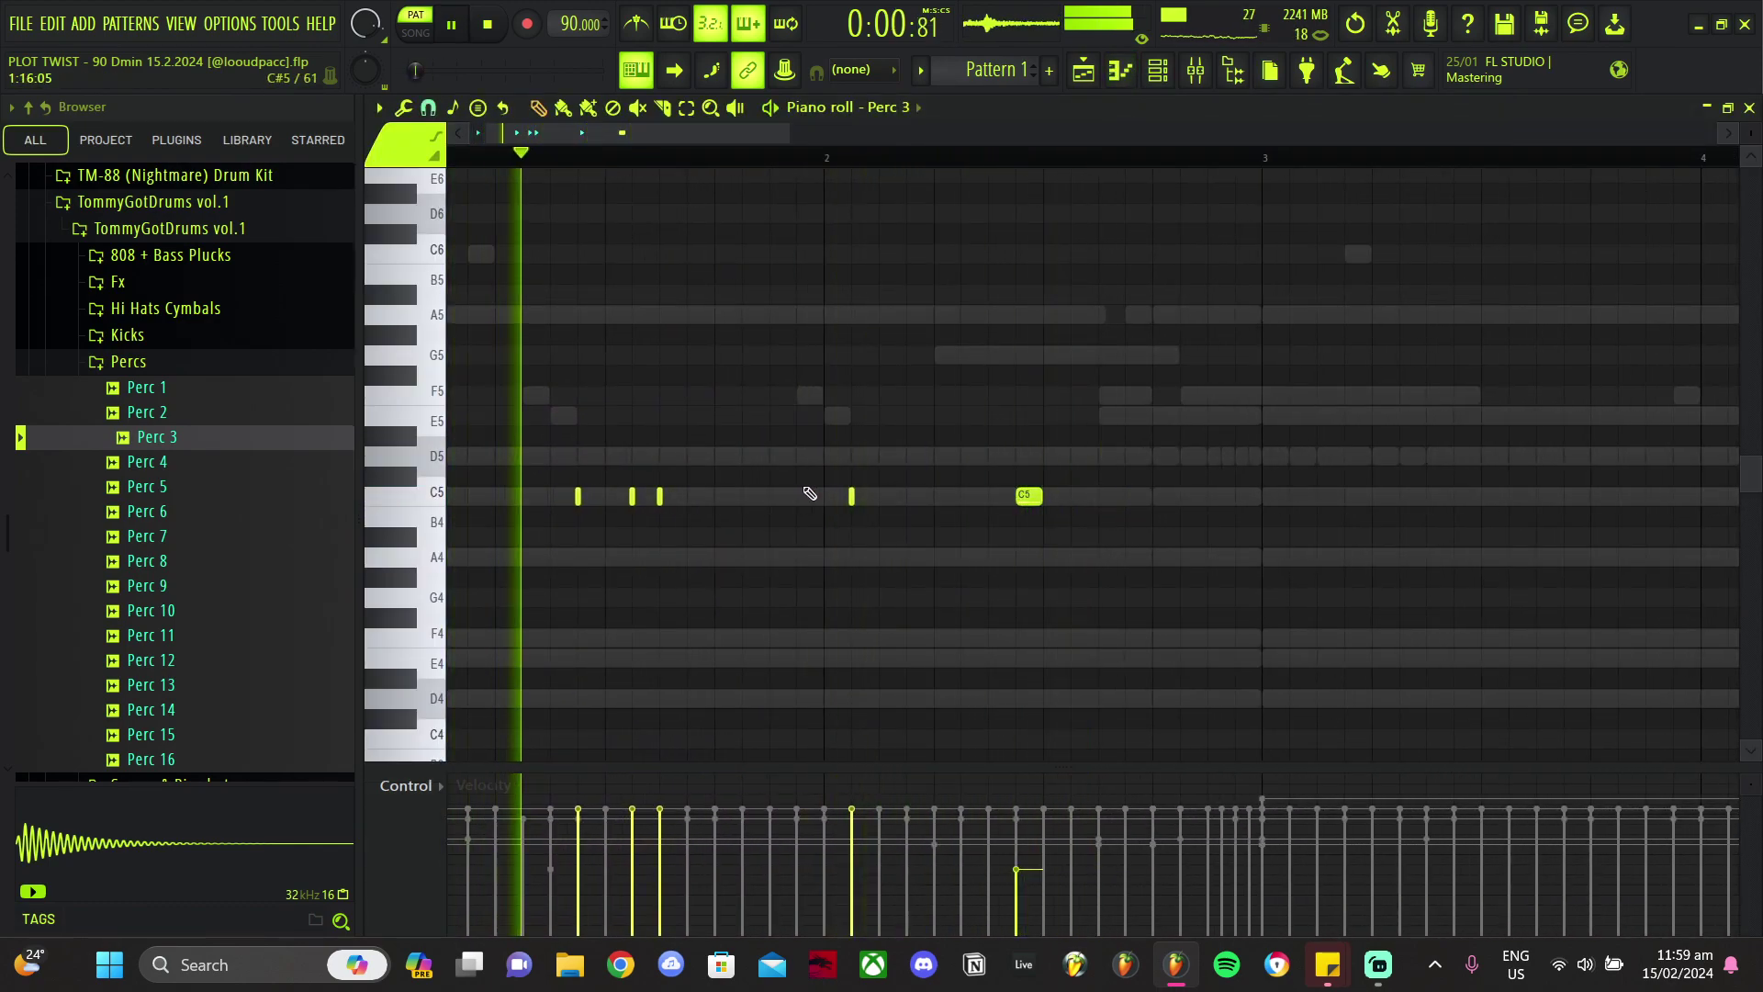
{"action": "key", "text": "ctrl+q"}
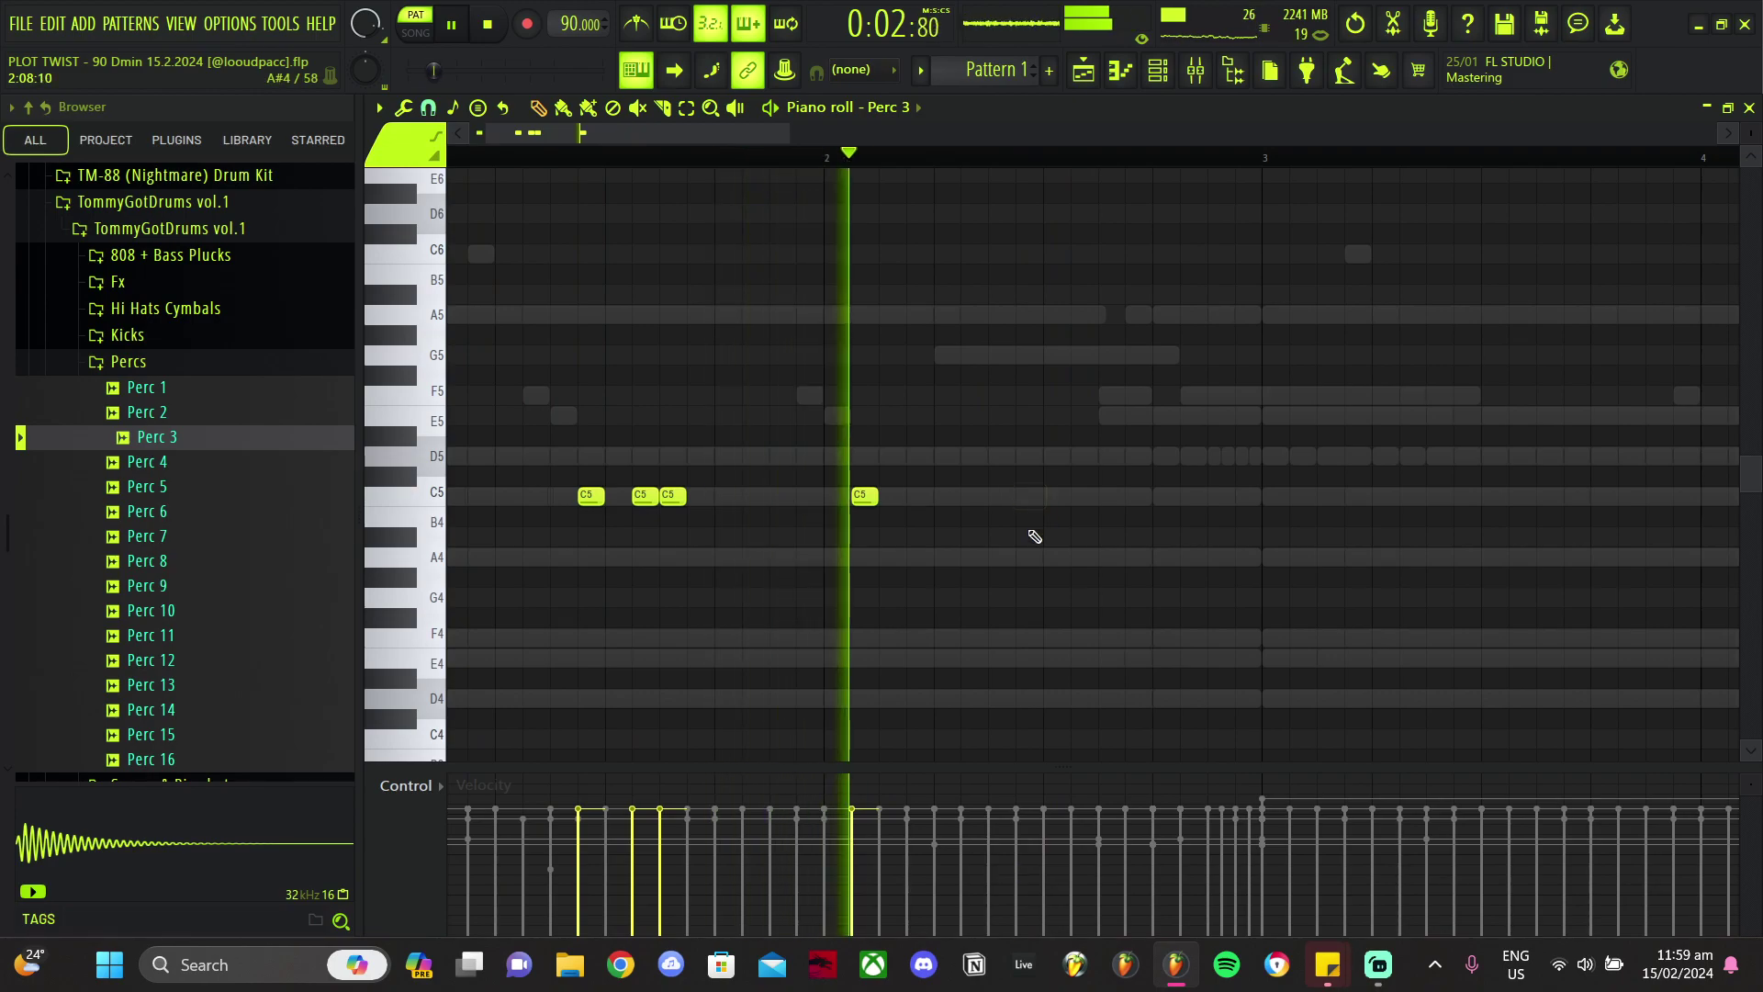
{"action": "left_click", "coordinate": [1111, 496]}
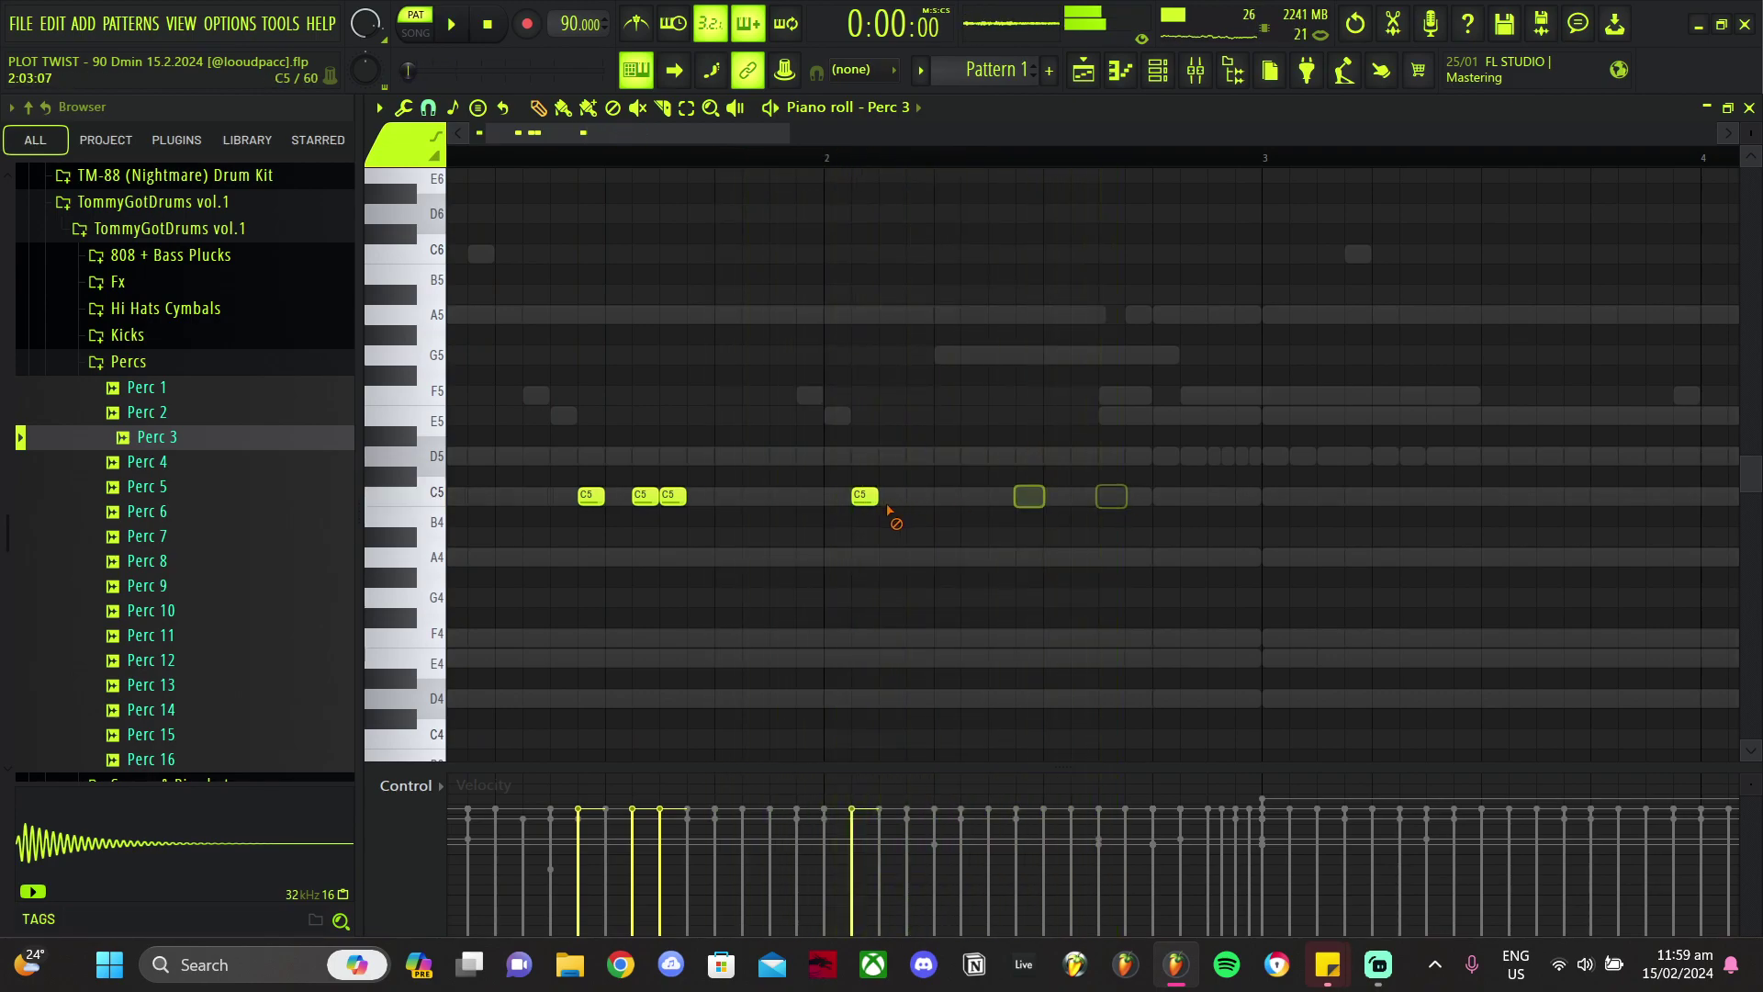
{"action": "right_click", "coordinate": [865, 497]}
Step: Duplicate the one-bar Perc 3 pattern from bar 1 through bar 8 and clear the selection
{"action": "key", "text": "space"}
{"action": "scroll", "coordinate": [827, 356], "scroll_direction": "down", "scroll_amount": 3}
{"action": "left_click_drag", "start_coordinate": [645, 159], "coordinate": [193, 248]}
{"action": "key", "text": "ctrl+b"}
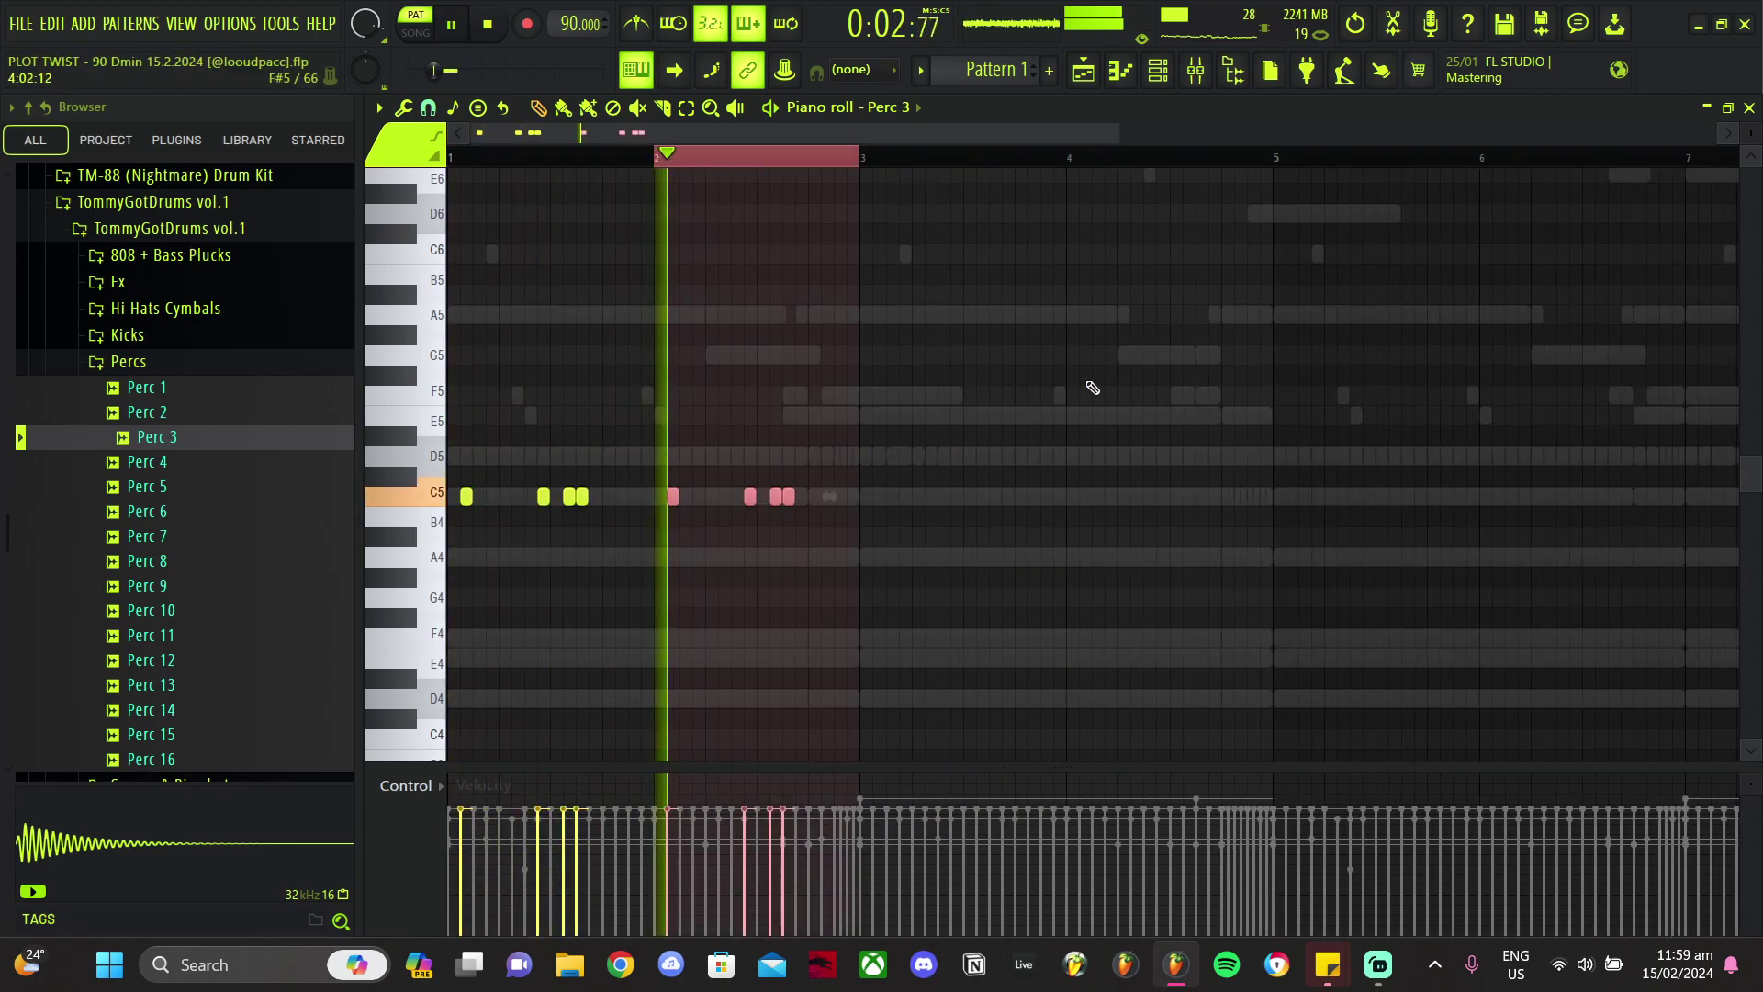
{"action": "scroll", "coordinate": [1091, 389], "scroll_direction": "down", "scroll_amount": 2}
{"action": "key", "text": "ctrl+b"}
{"action": "key", "text": "ctrl+b"}
{"action": "key", "text": "ctrl+b"}
{"action": "key", "text": "ctrl+b"}
{"action": "key", "text": "ctrl+b"}
{"action": "key", "text": "ctrl+b"}
{"action": "key", "text": "ctrl+d"}
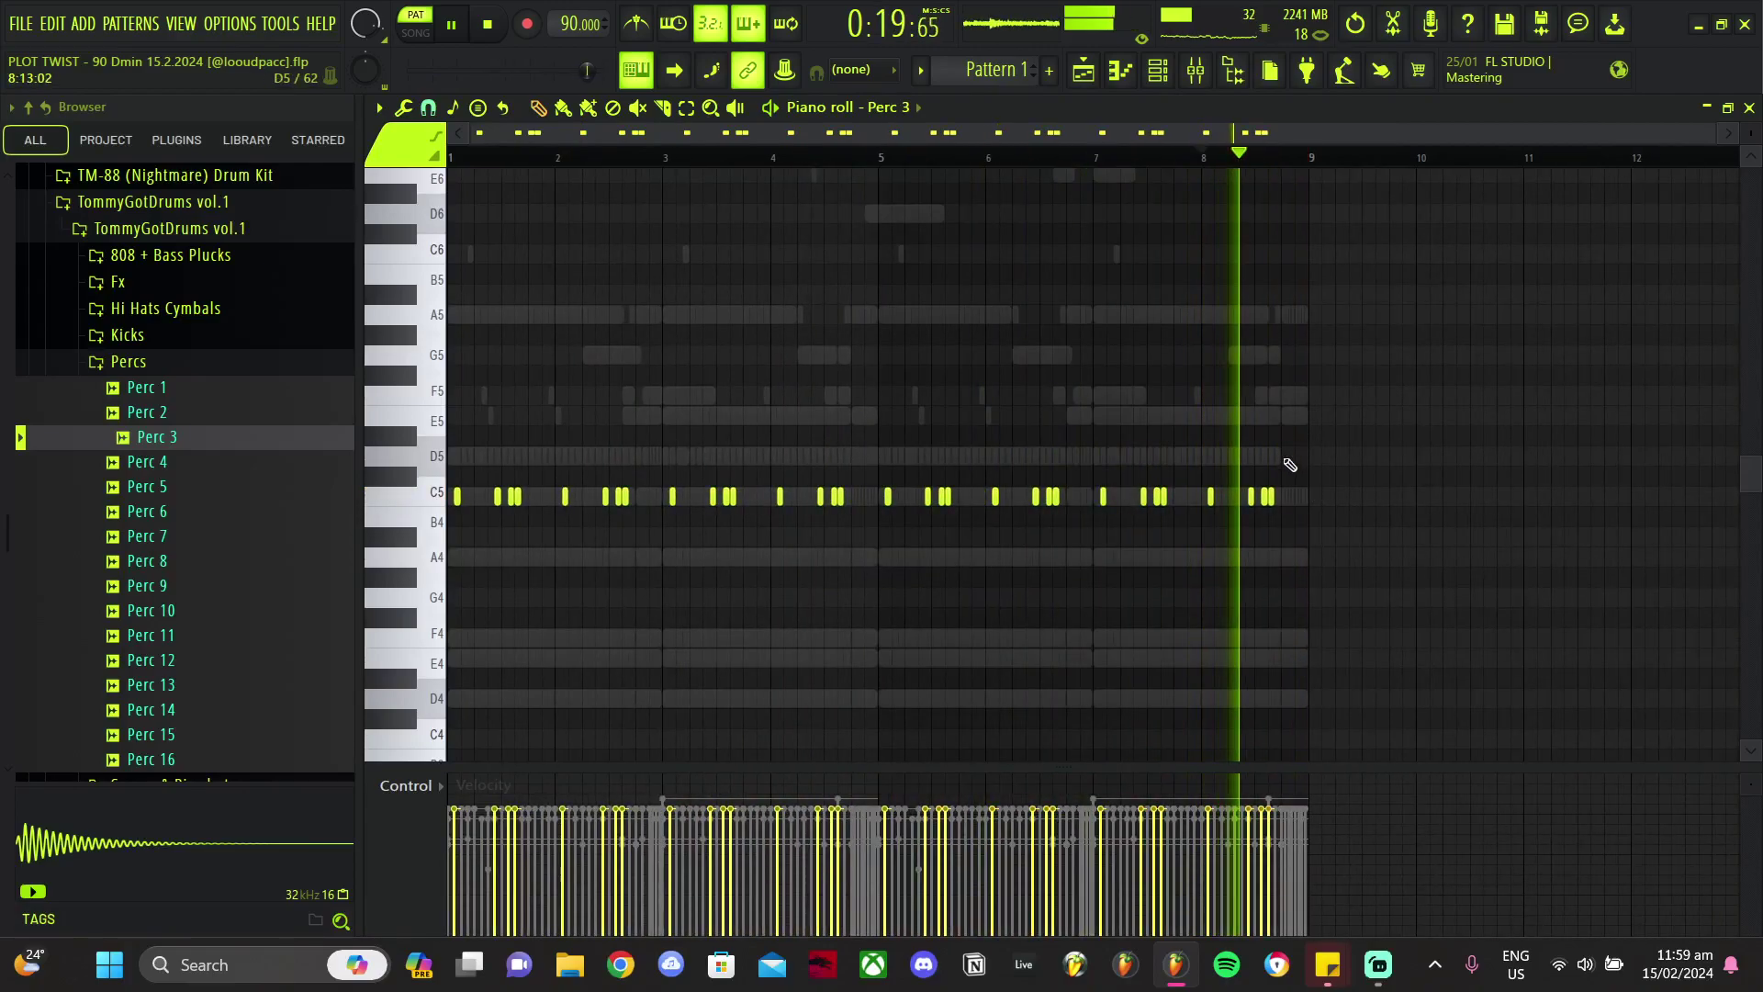
{"action": "scroll", "coordinate": [1291, 465], "scroll_direction": "up", "scroll_amount": 5}
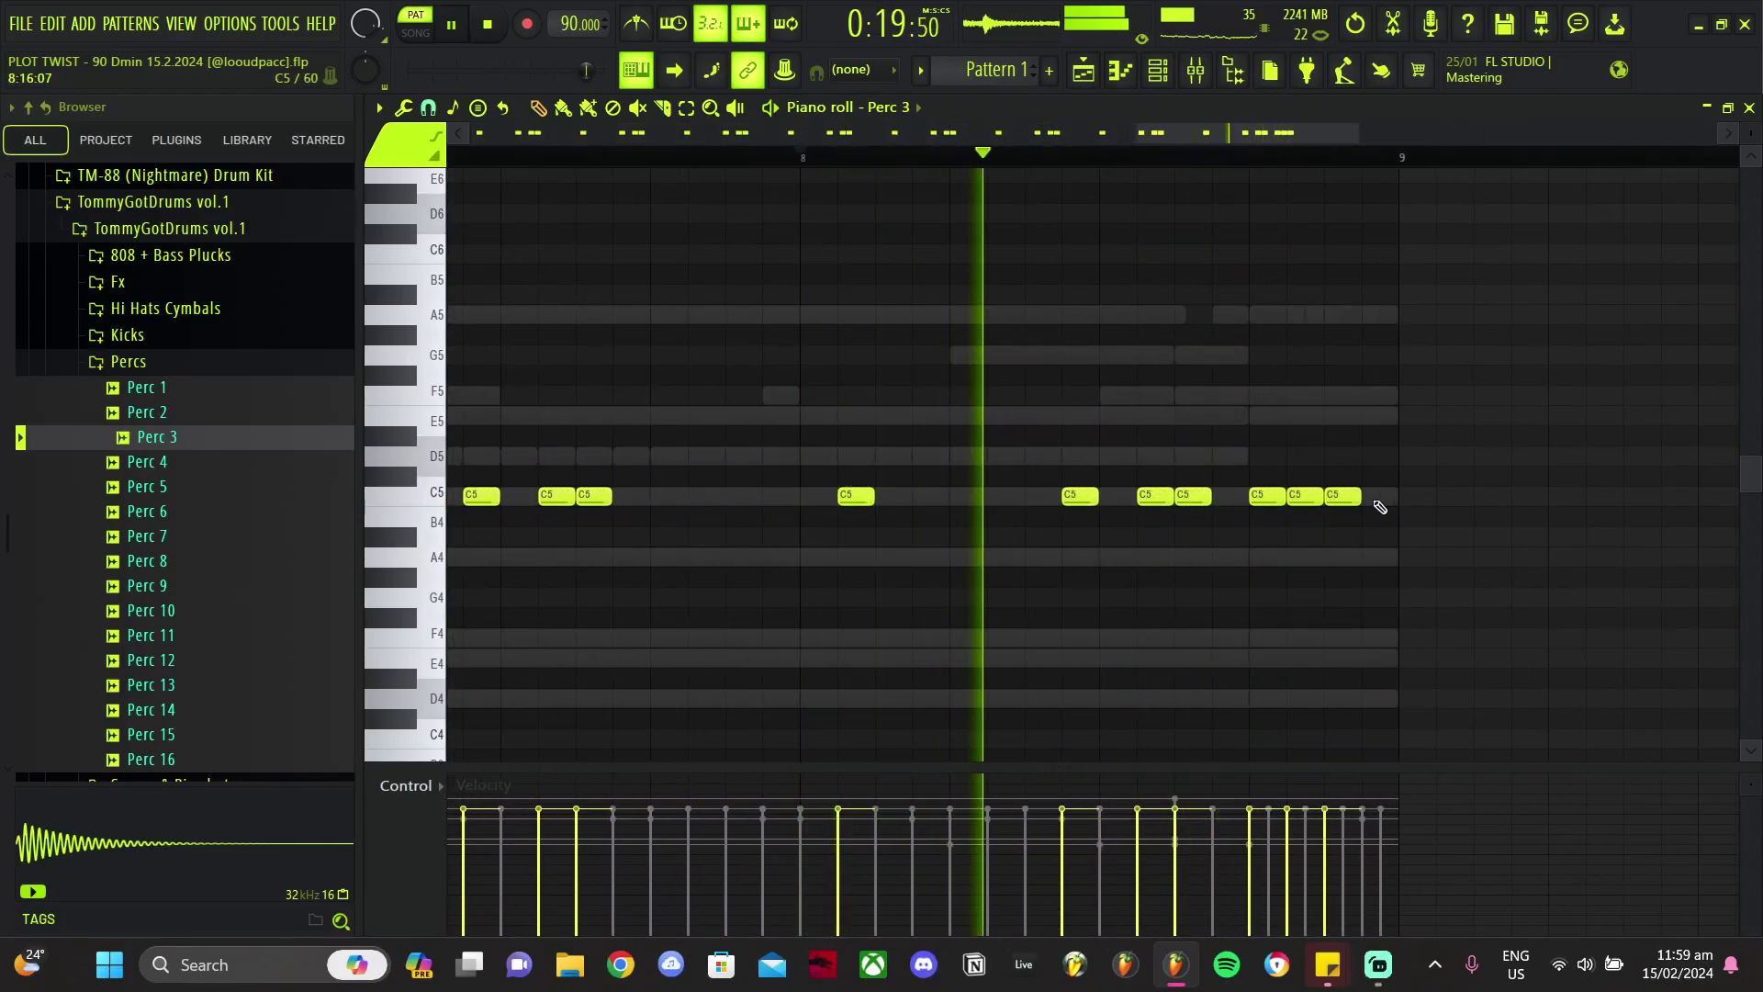
{"action": "scroll", "coordinate": [1311, 567], "scroll_direction": "up", "scroll_amount": 3}
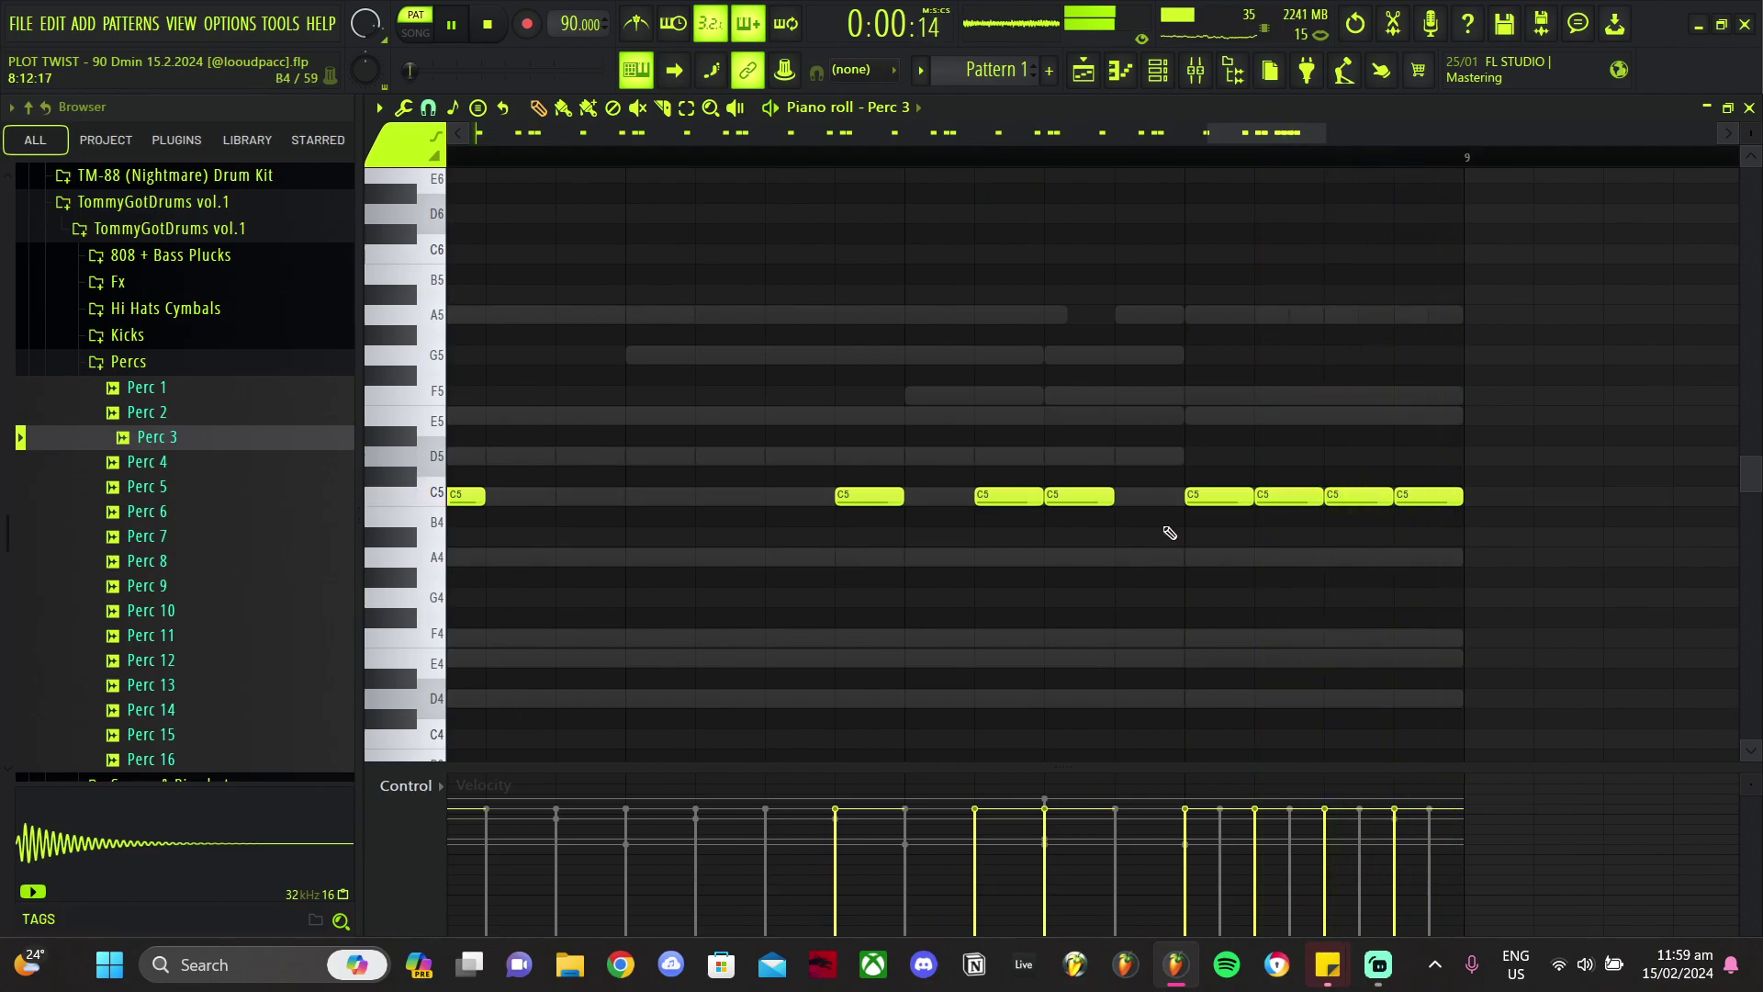
{"action": "right_click", "coordinate": [1283, 494]}
{"action": "right_click", "coordinate": [1220, 496]}
{"action": "right_click", "coordinate": [1148, 497]}
{"action": "scroll", "coordinate": [1103, 528], "scroll_direction": "down", "scroll_amount": 6}
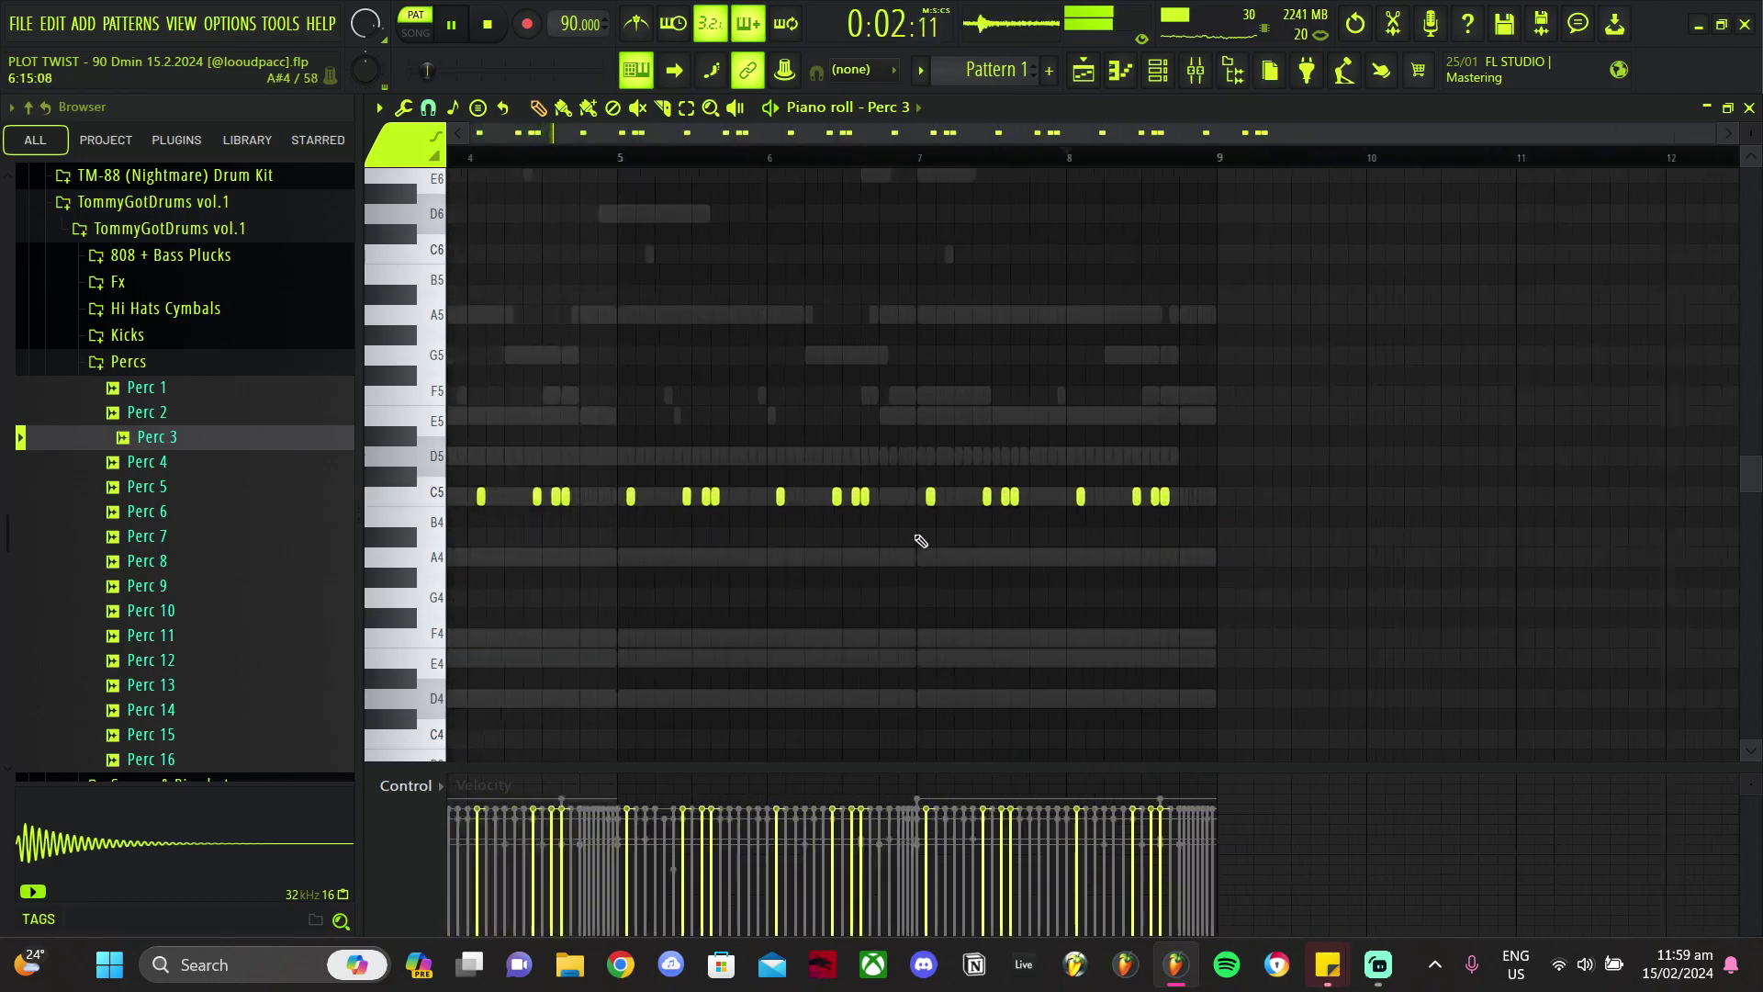
Step: Fill steps 12 to 16 of bar 2 with Perc 3 hits and taper the run's velocities downward
{"action": "scroll", "coordinate": [677, 538], "scroll_direction": "up", "scroll_amount": 3}
{"action": "scroll", "coordinate": [657, 507], "scroll_direction": "up", "scroll_amount": 3}
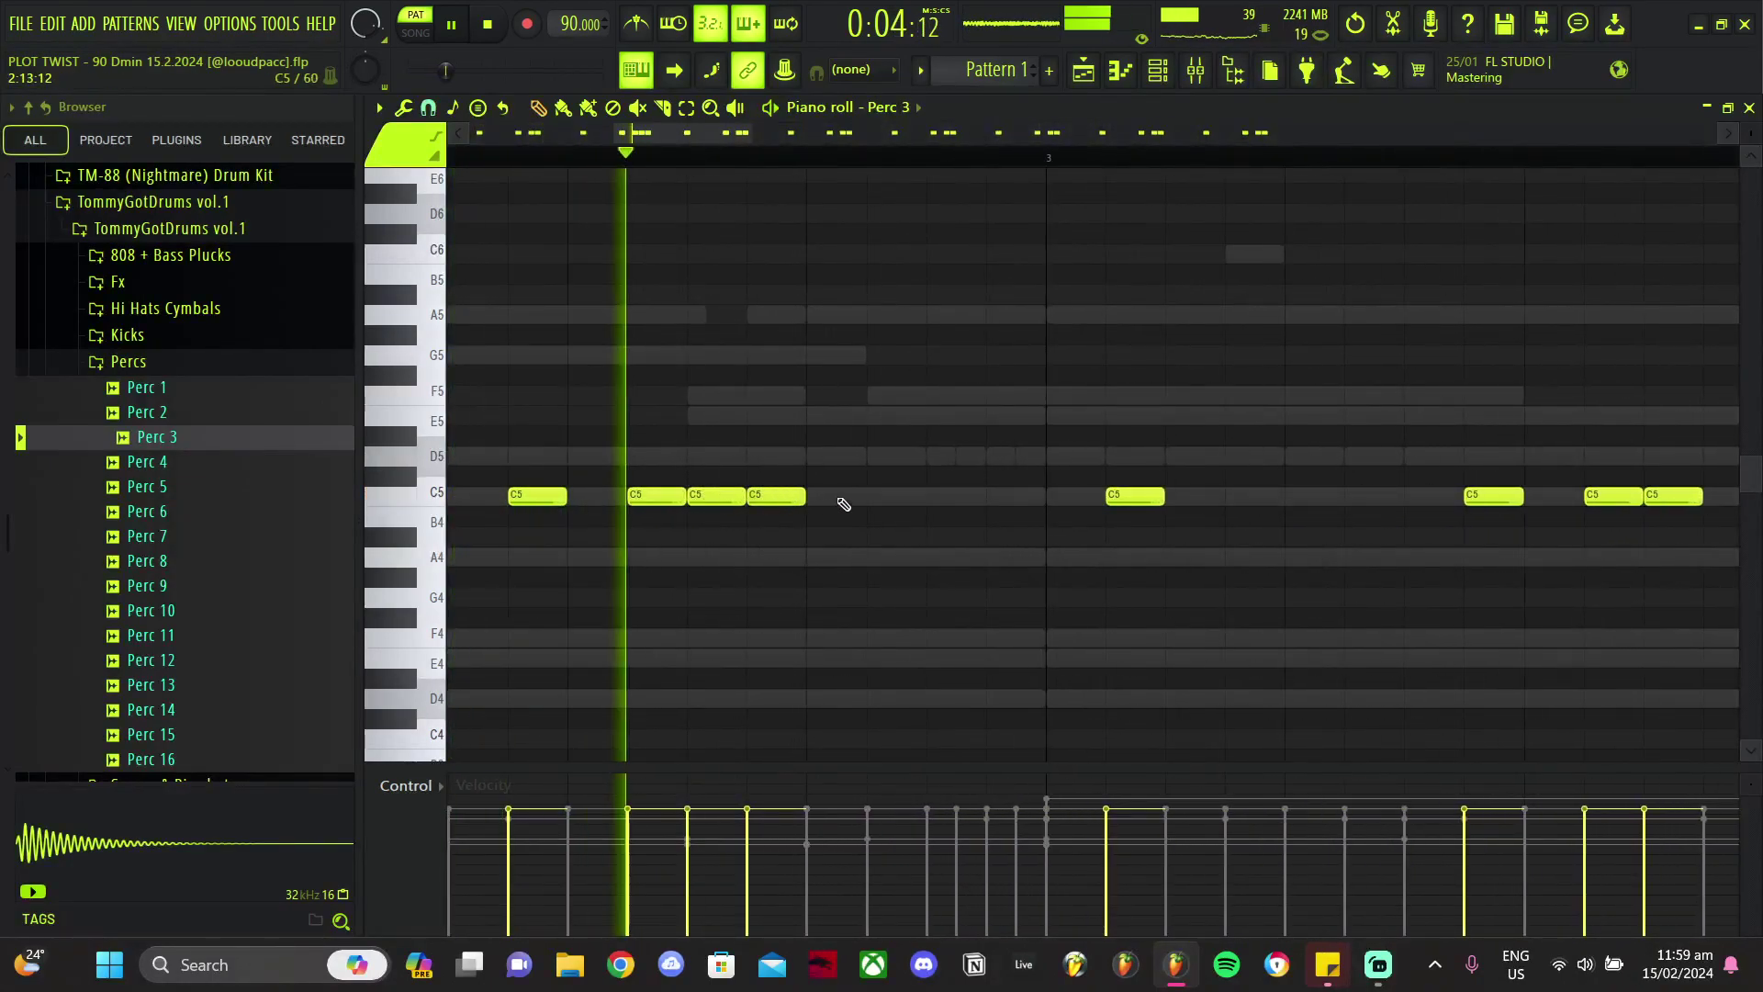
{"action": "left_click", "coordinate": [1001, 497]}
{"action": "left_click", "coordinate": [947, 497]}
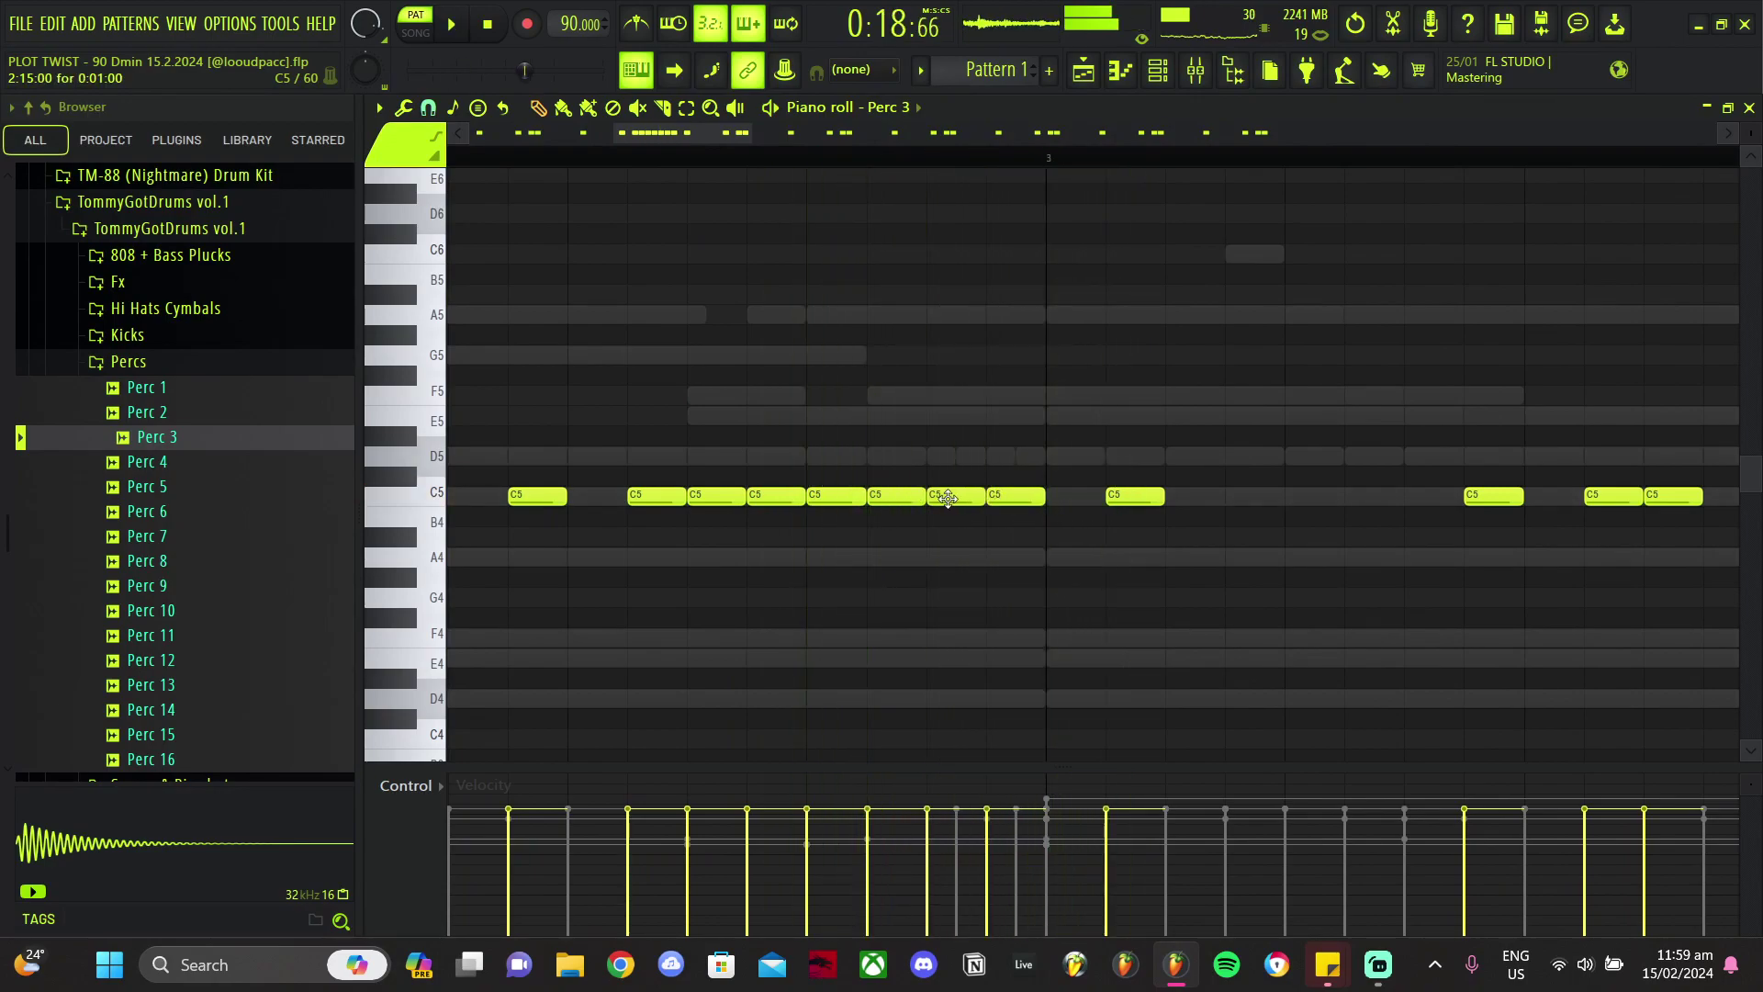
{"action": "scroll", "coordinate": [895, 546], "scroll_direction": "down", "scroll_amount": 5}
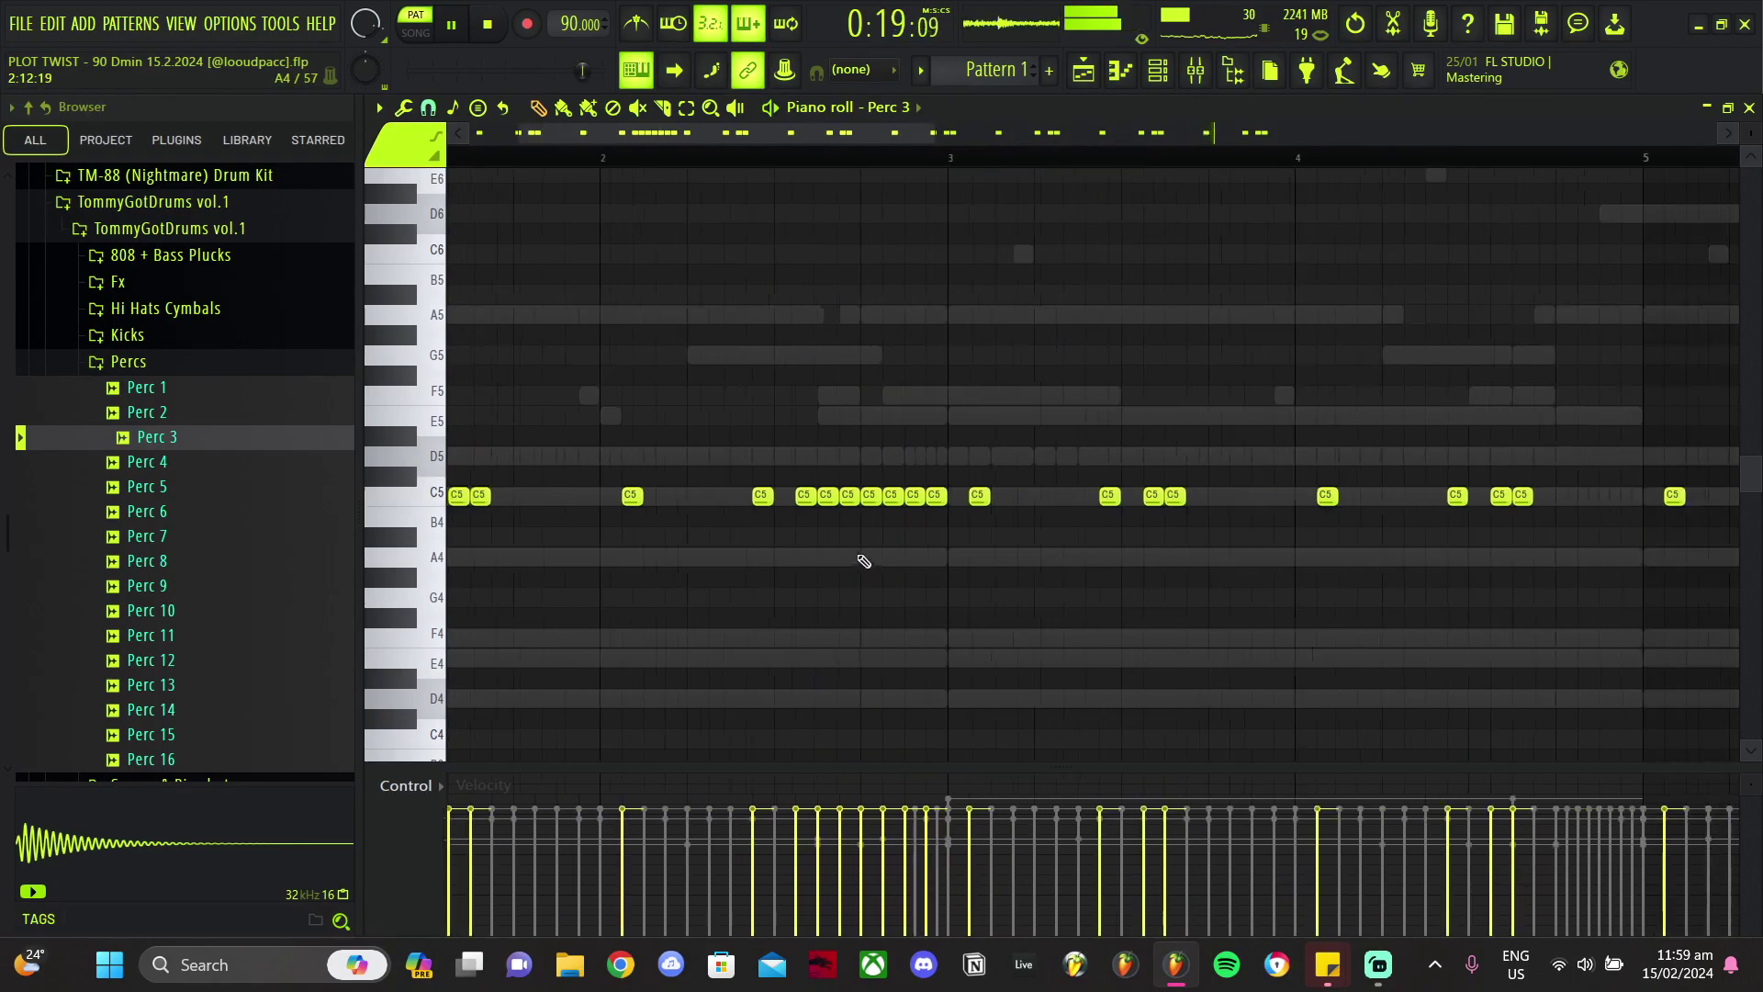
{"action": "scroll", "coordinate": [677, 591], "scroll_direction": "up", "scroll_amount": 5}
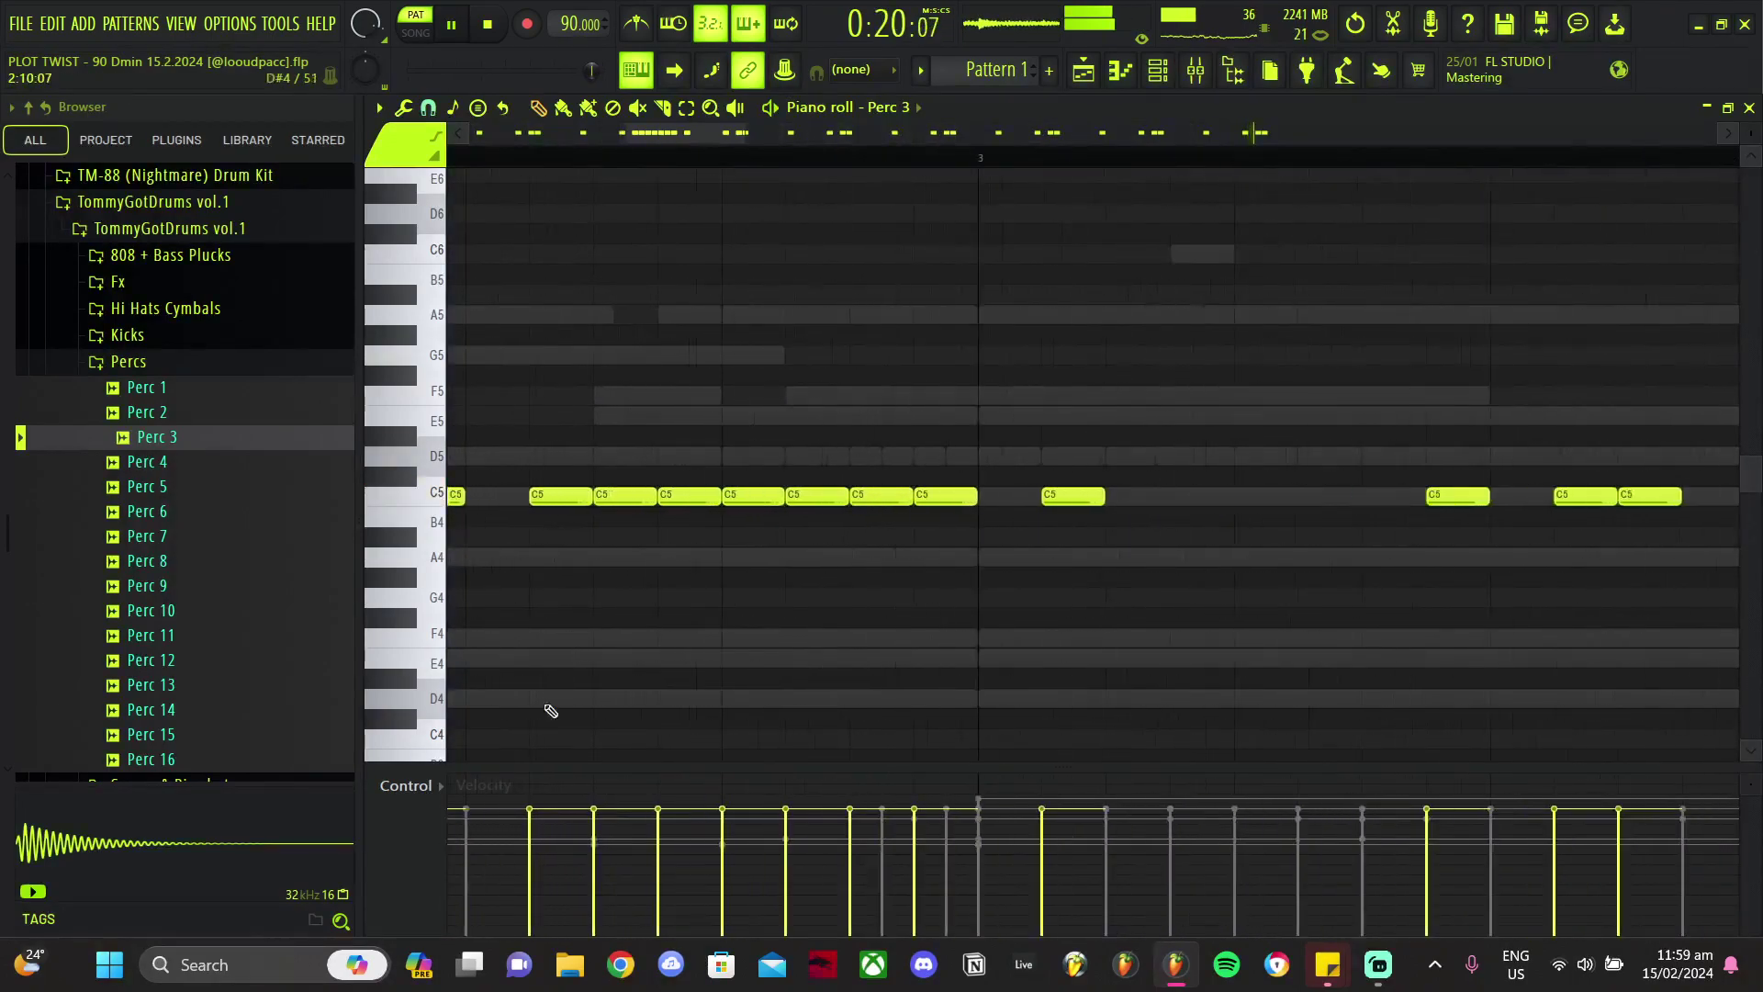
{"action": "scroll", "coordinate": [560, 734], "scroll_direction": "up", "scroll_amount": 1}
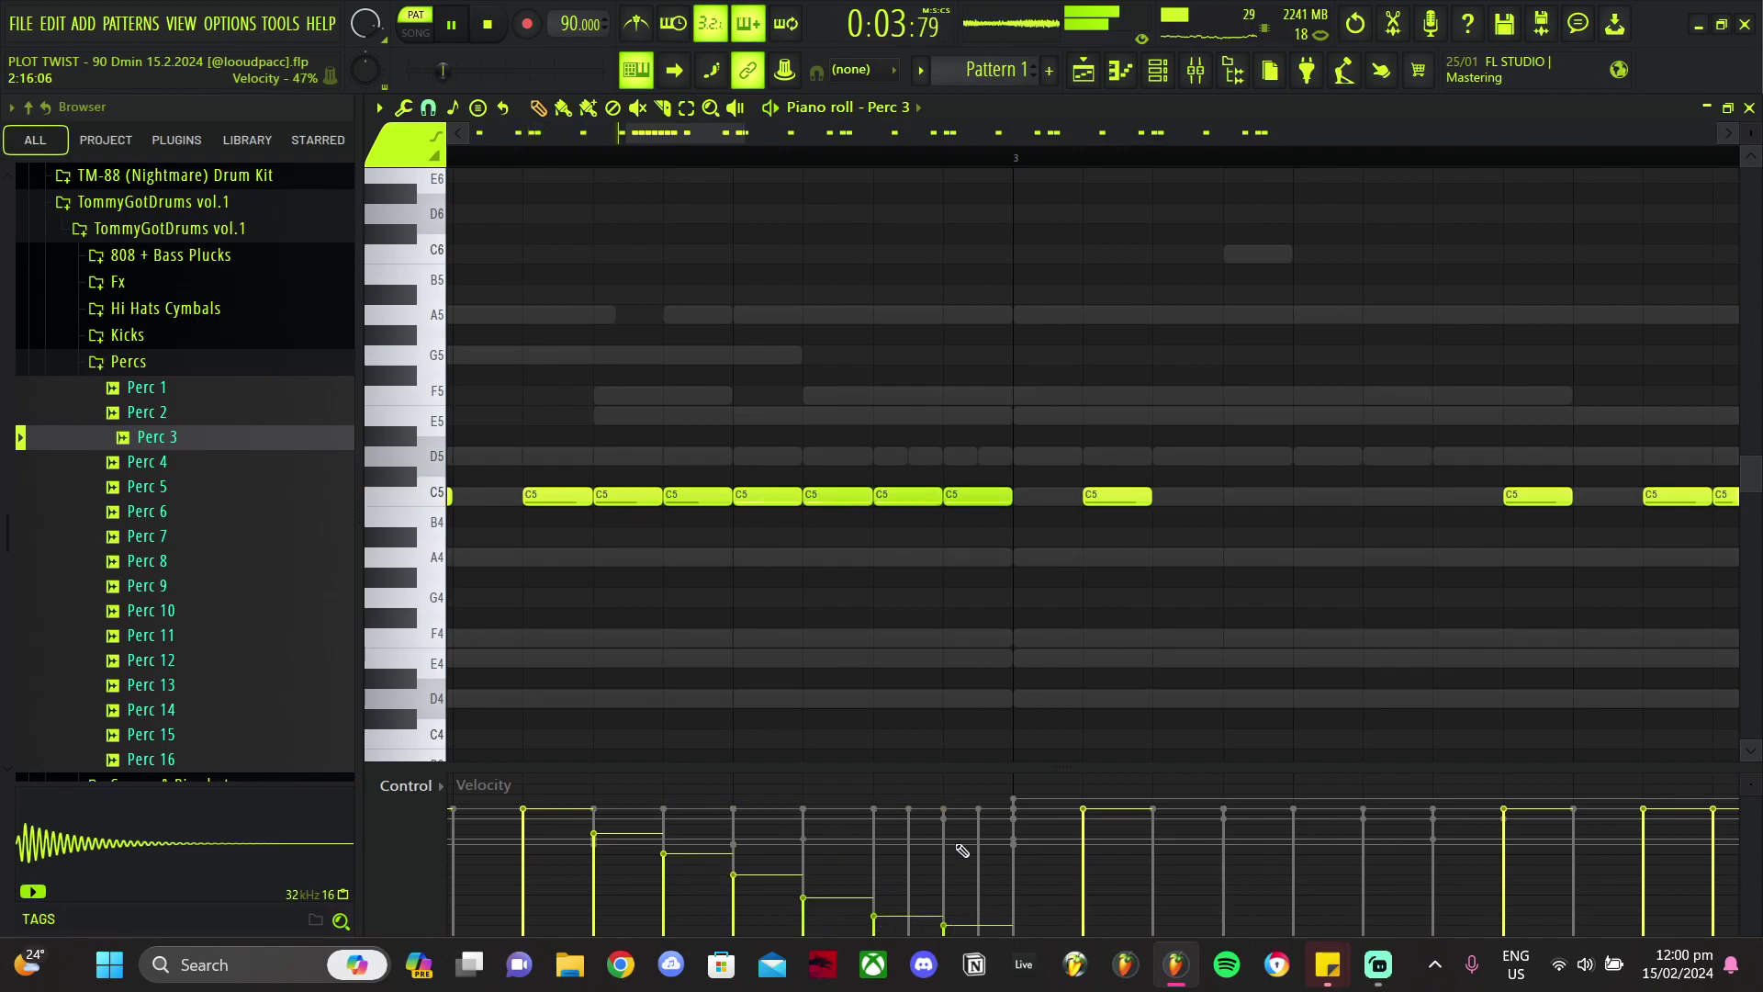
Step: Delete the Perc 3 notes in bars 5 to 8, duplicate the first four bars into their place and clear the selection
{"action": "scroll", "coordinate": [830, 618], "scroll_direction": "down", "scroll_amount": 4}
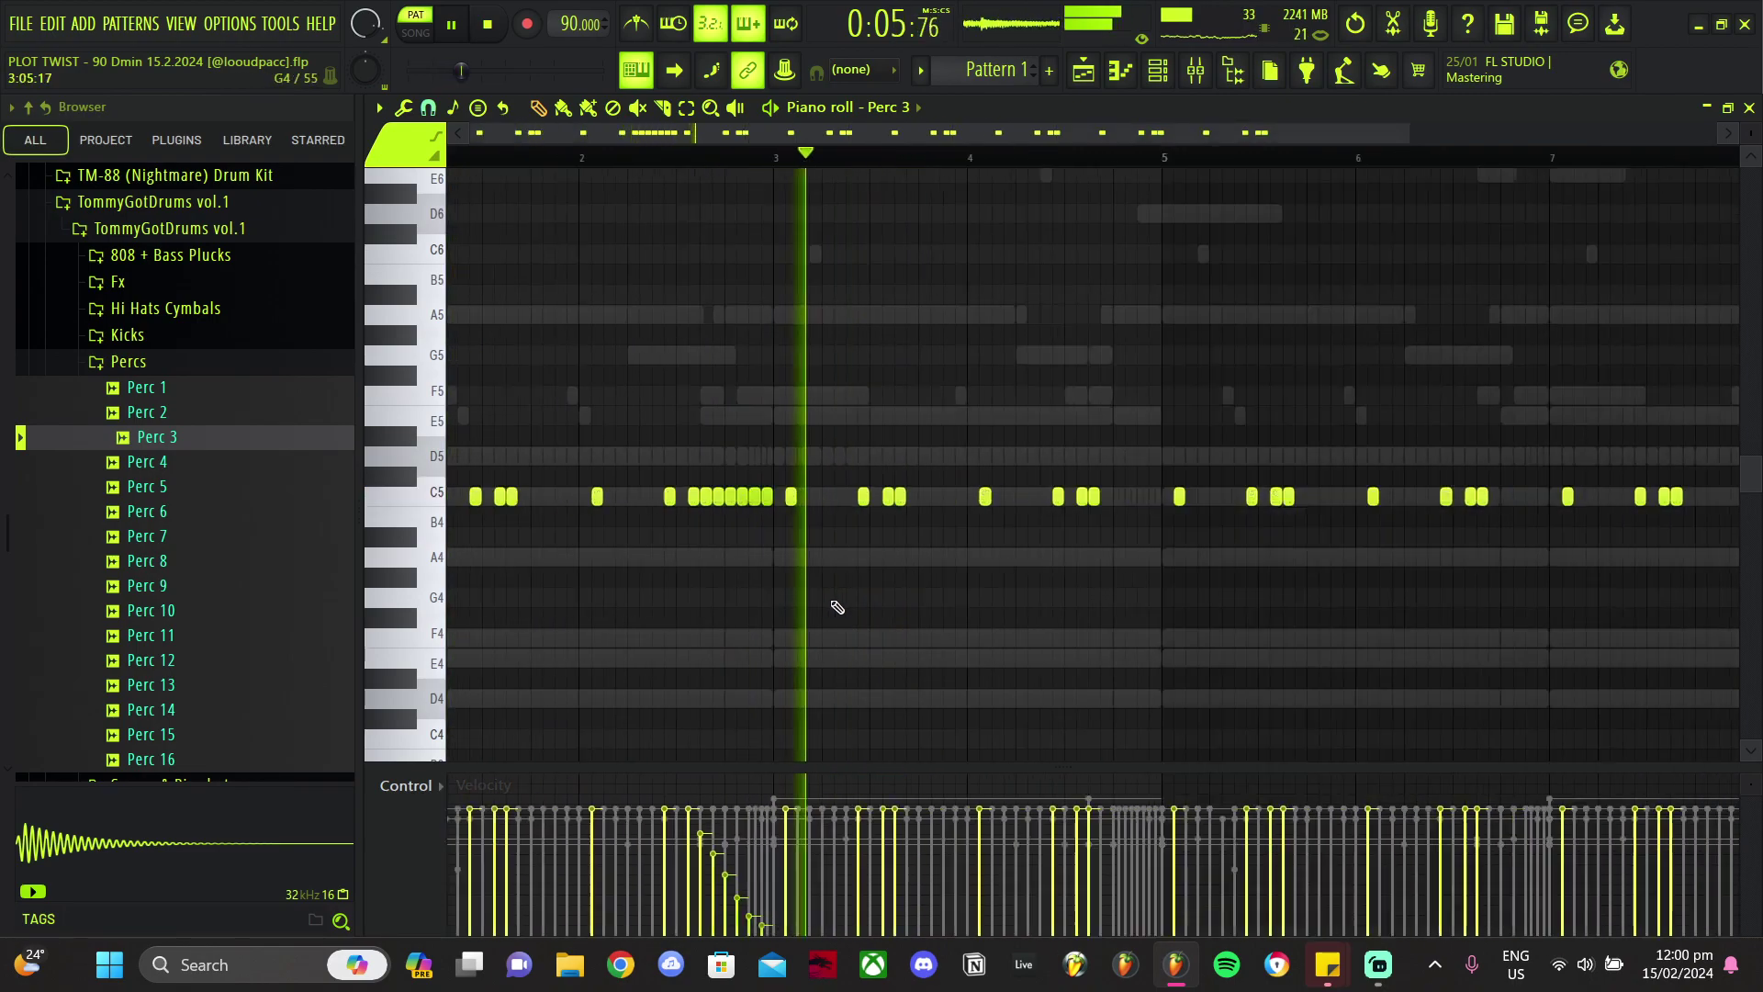
{"action": "scroll", "coordinate": [838, 607], "scroll_direction": "down", "scroll_amount": 3}
{"action": "left_click_drag", "start_coordinate": [1398, 468], "coordinate": [883, 562]}
{"action": "key", "text": "Delete"}
{"action": "key", "text": "ctrl+a"}
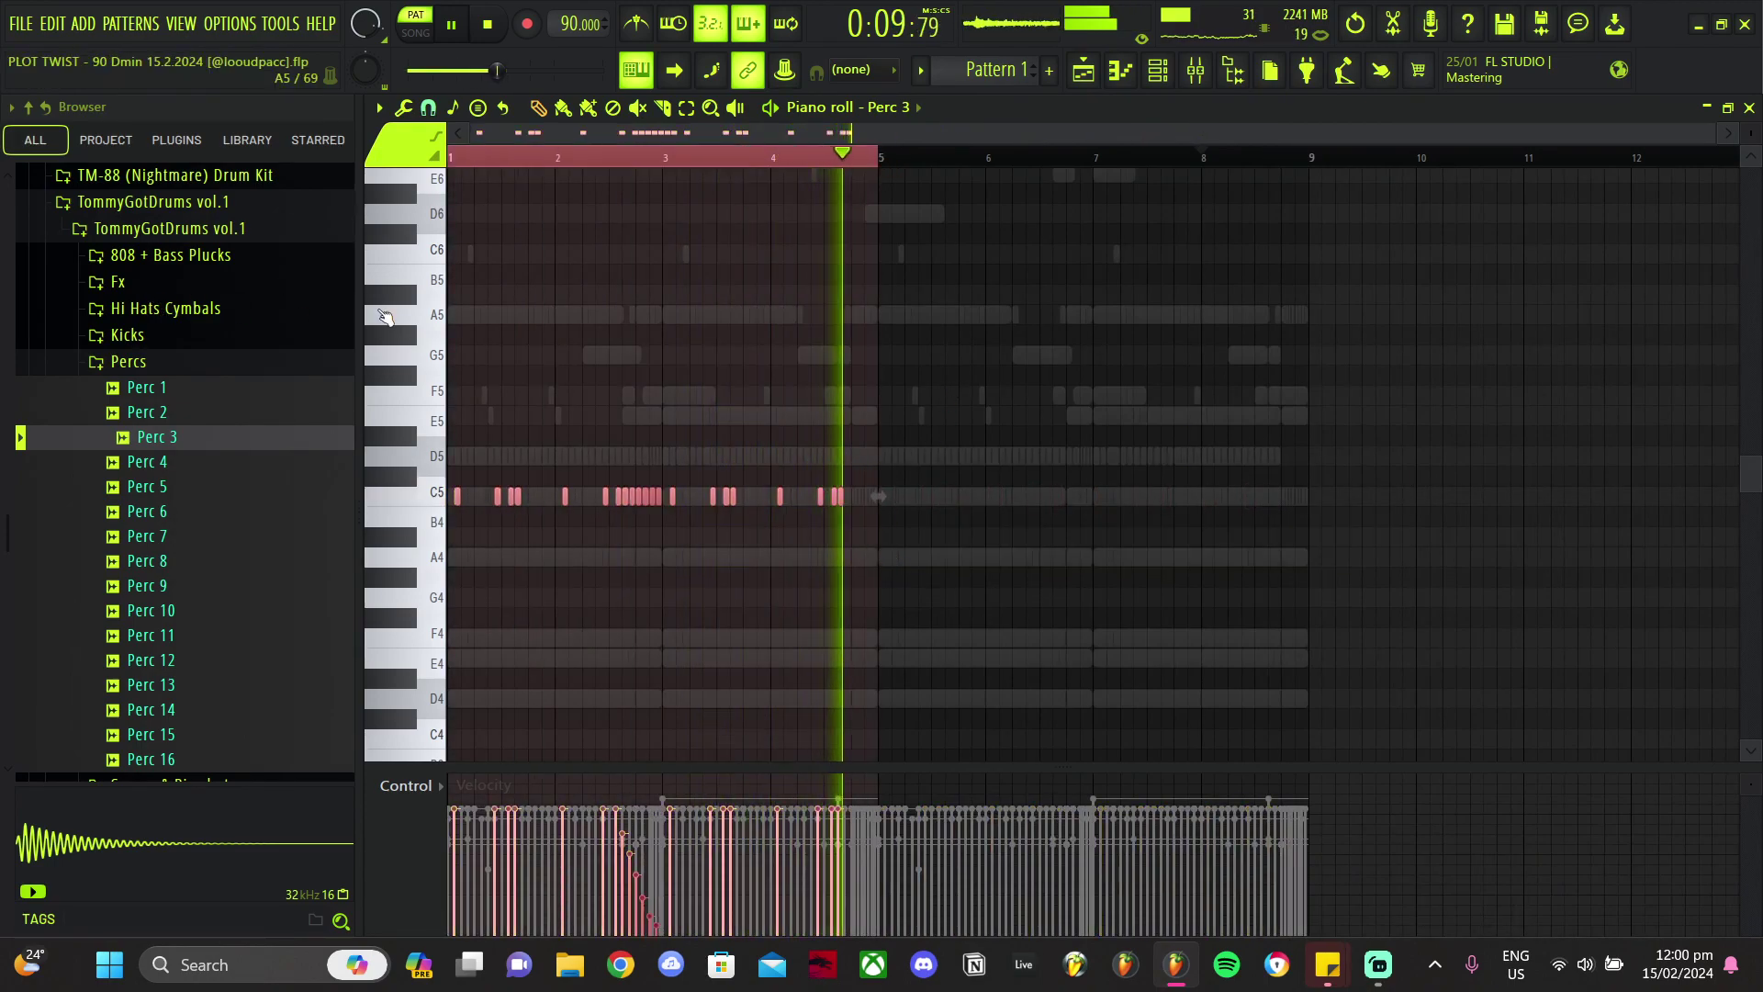
{"action": "key", "text": "ctrl+b"}
{"action": "key", "text": "ctrl+d"}
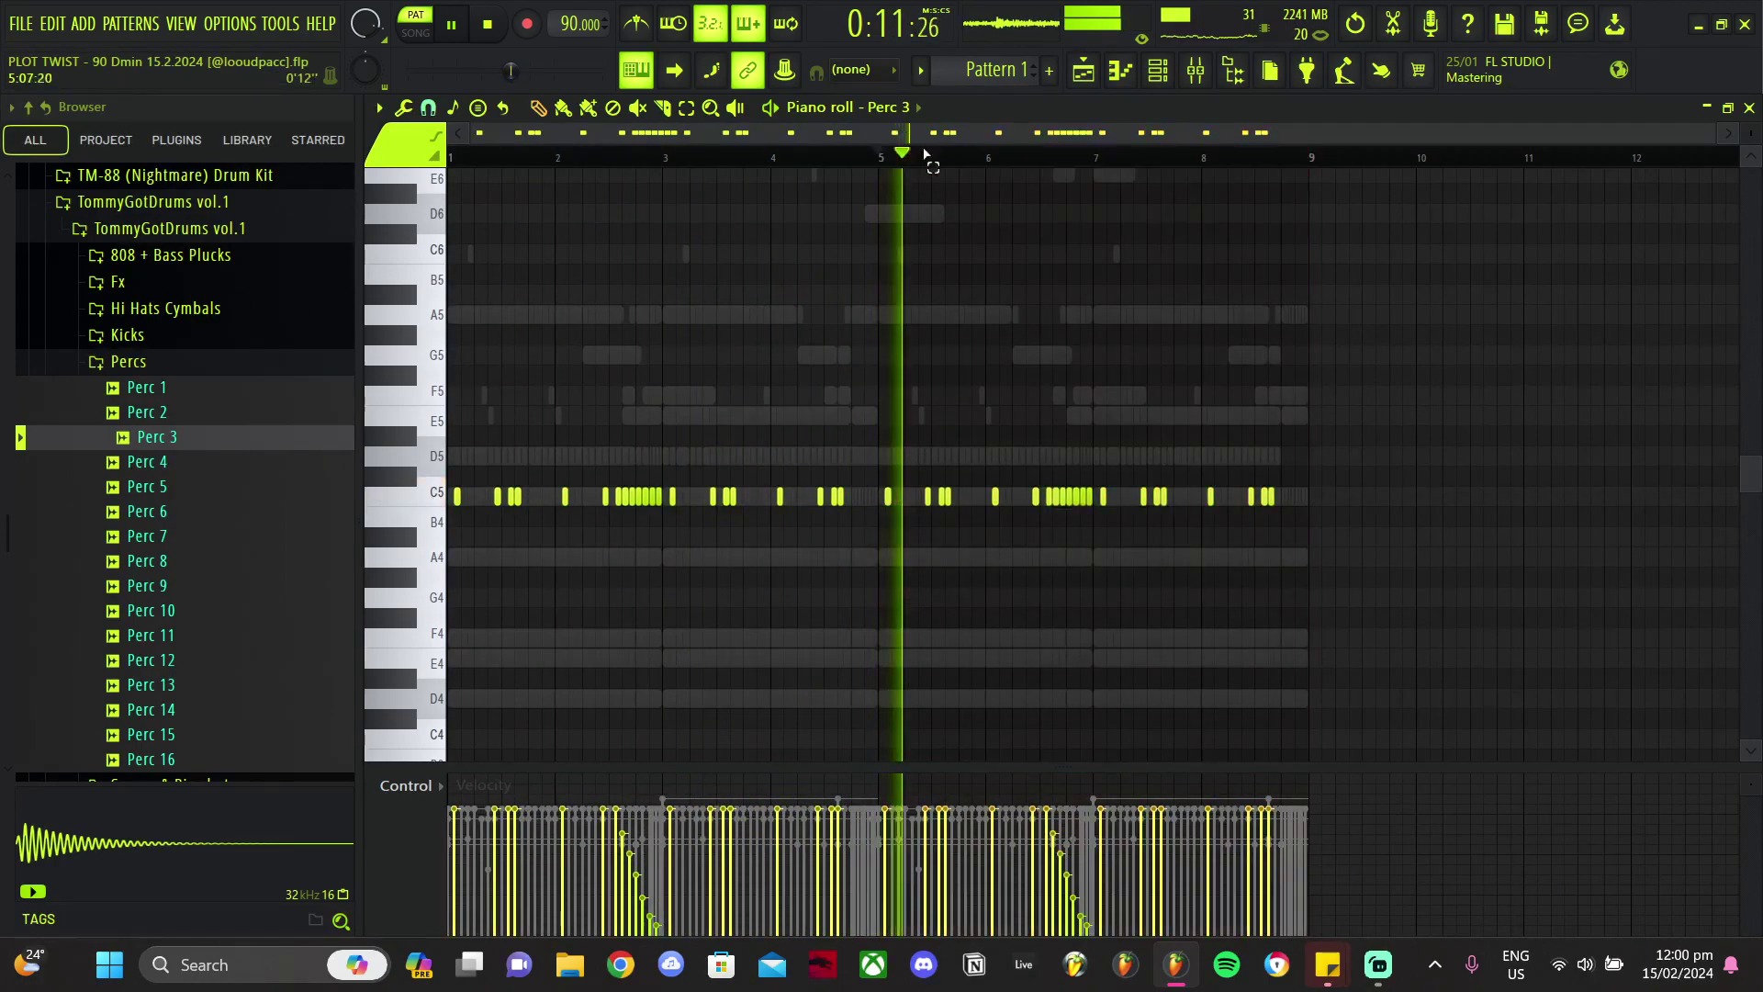
Step: Assign the Perc 3 channel to mixer track 19, route that track only to DRUM VERB BUS and close the mixer
{"action": "left_click", "coordinate": [1176, 77]}
{"action": "left_click", "coordinate": [533, 710]}
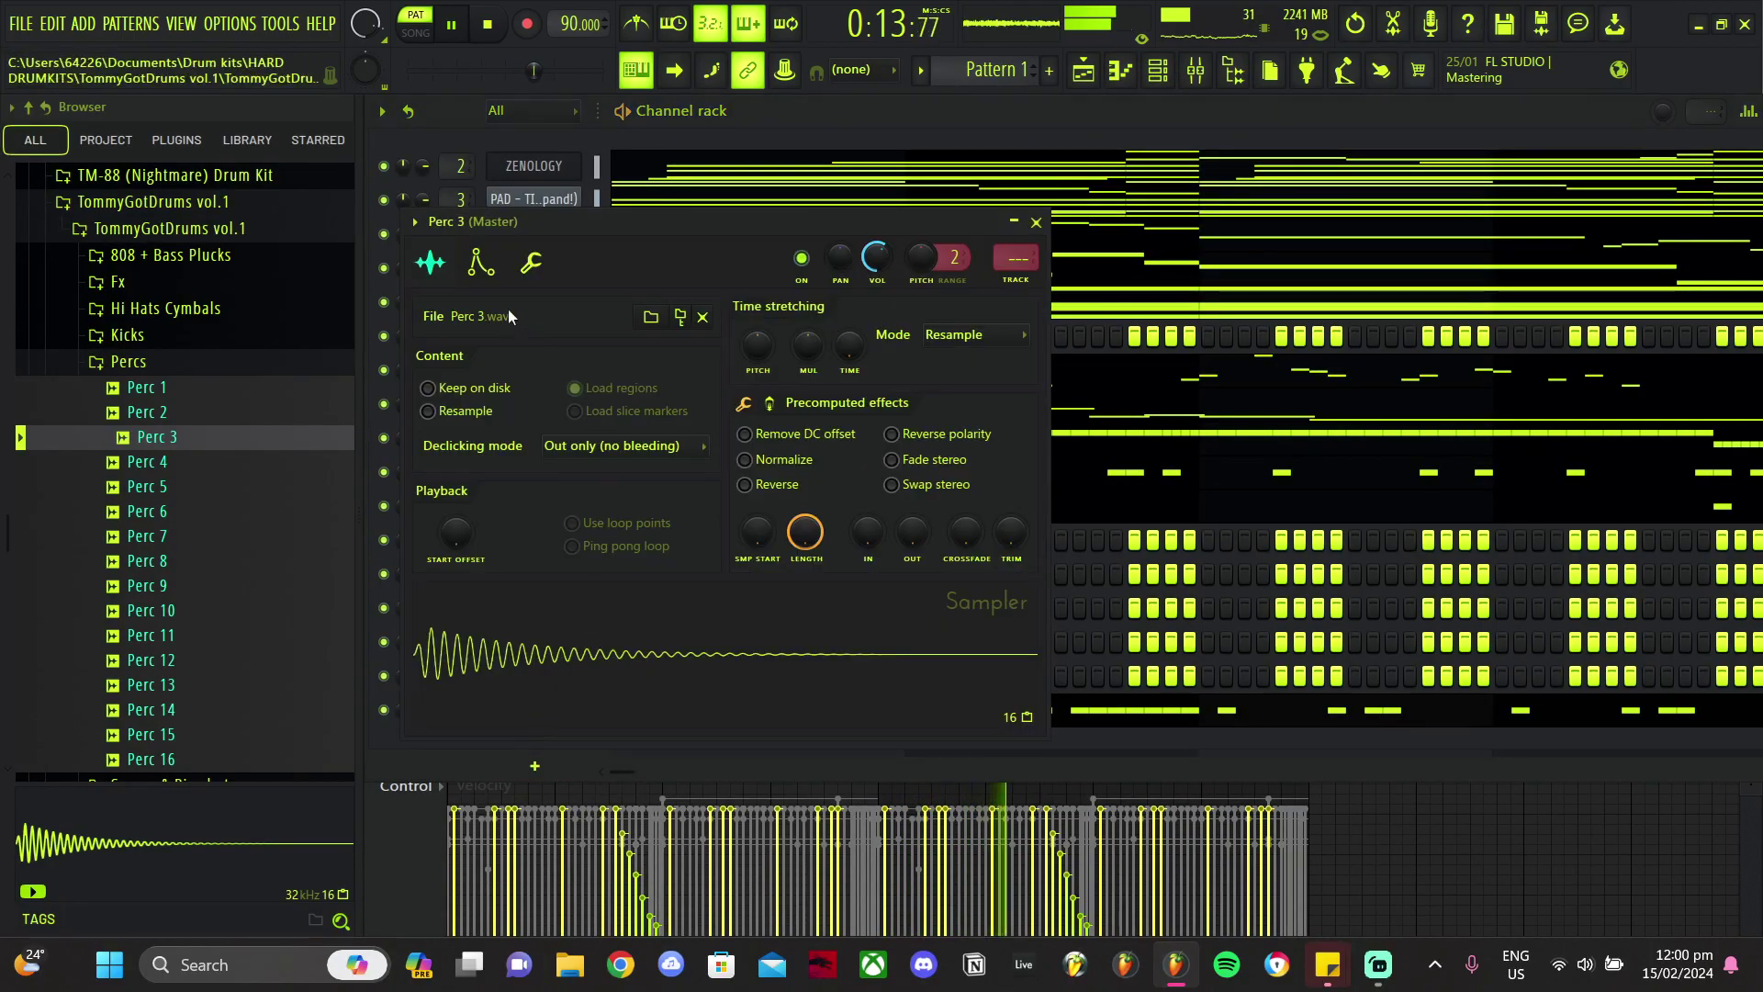
{"action": "left_click", "coordinate": [1017, 278]}
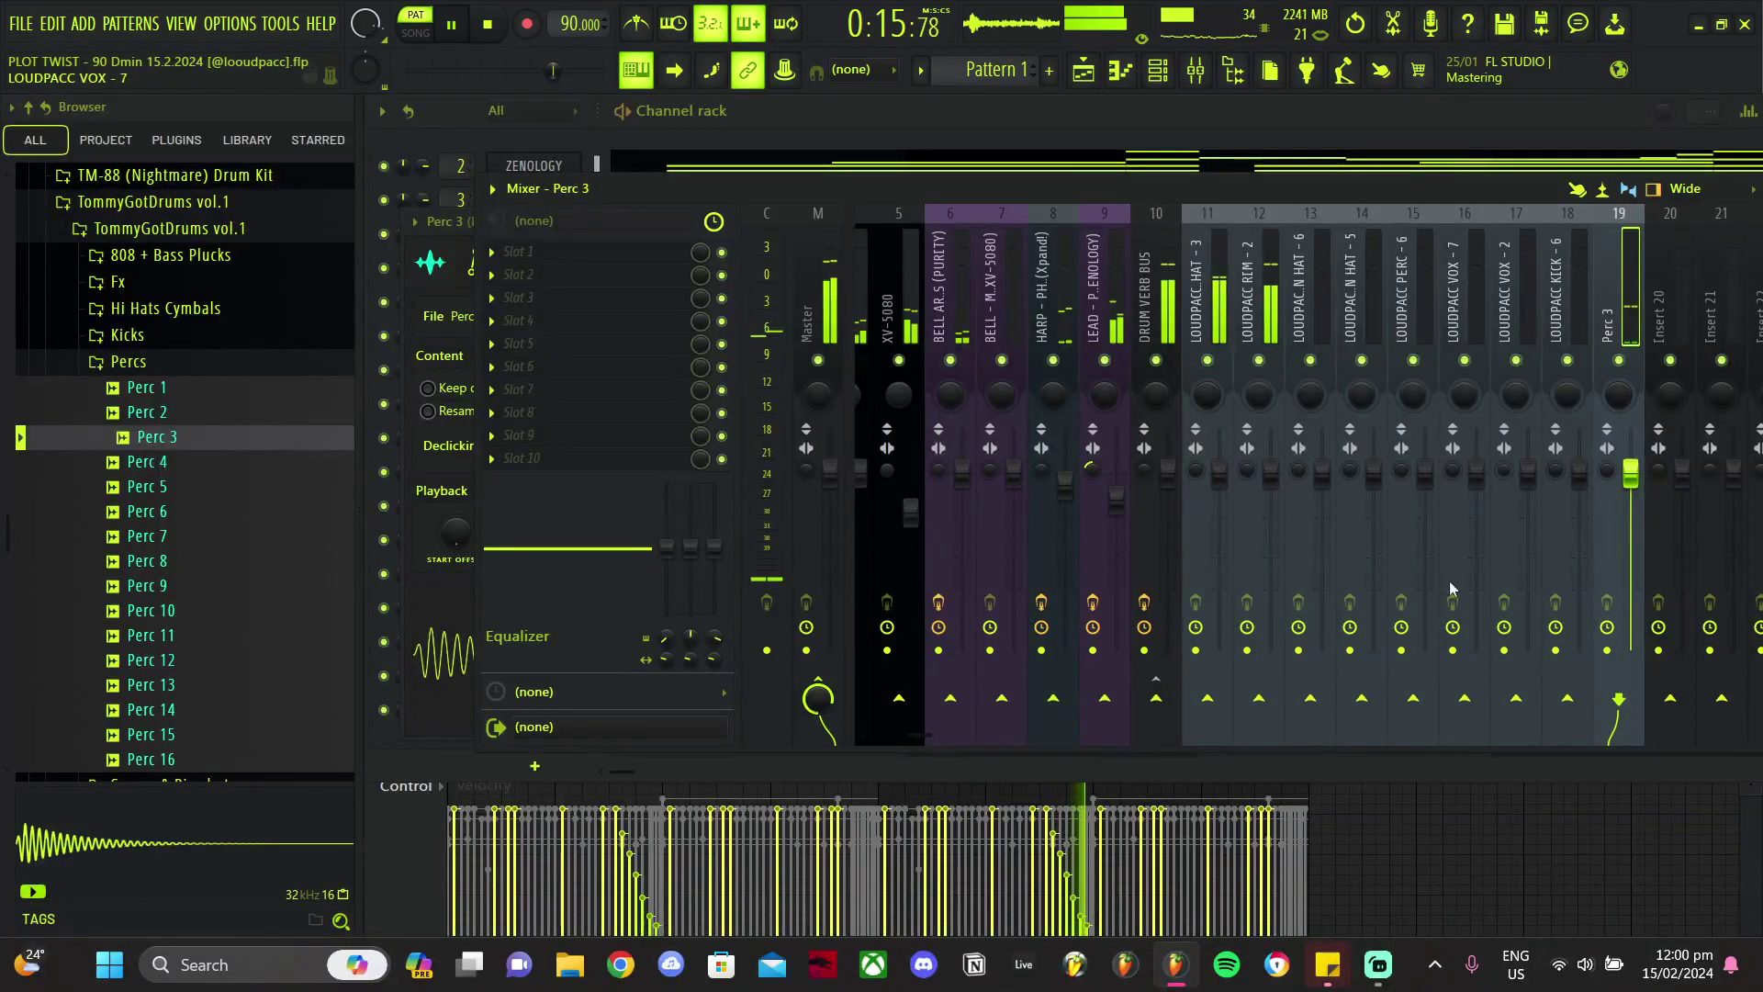
{"action": "right_click", "coordinate": [1169, 703]}
{"action": "left_click", "coordinate": [1208, 731]}
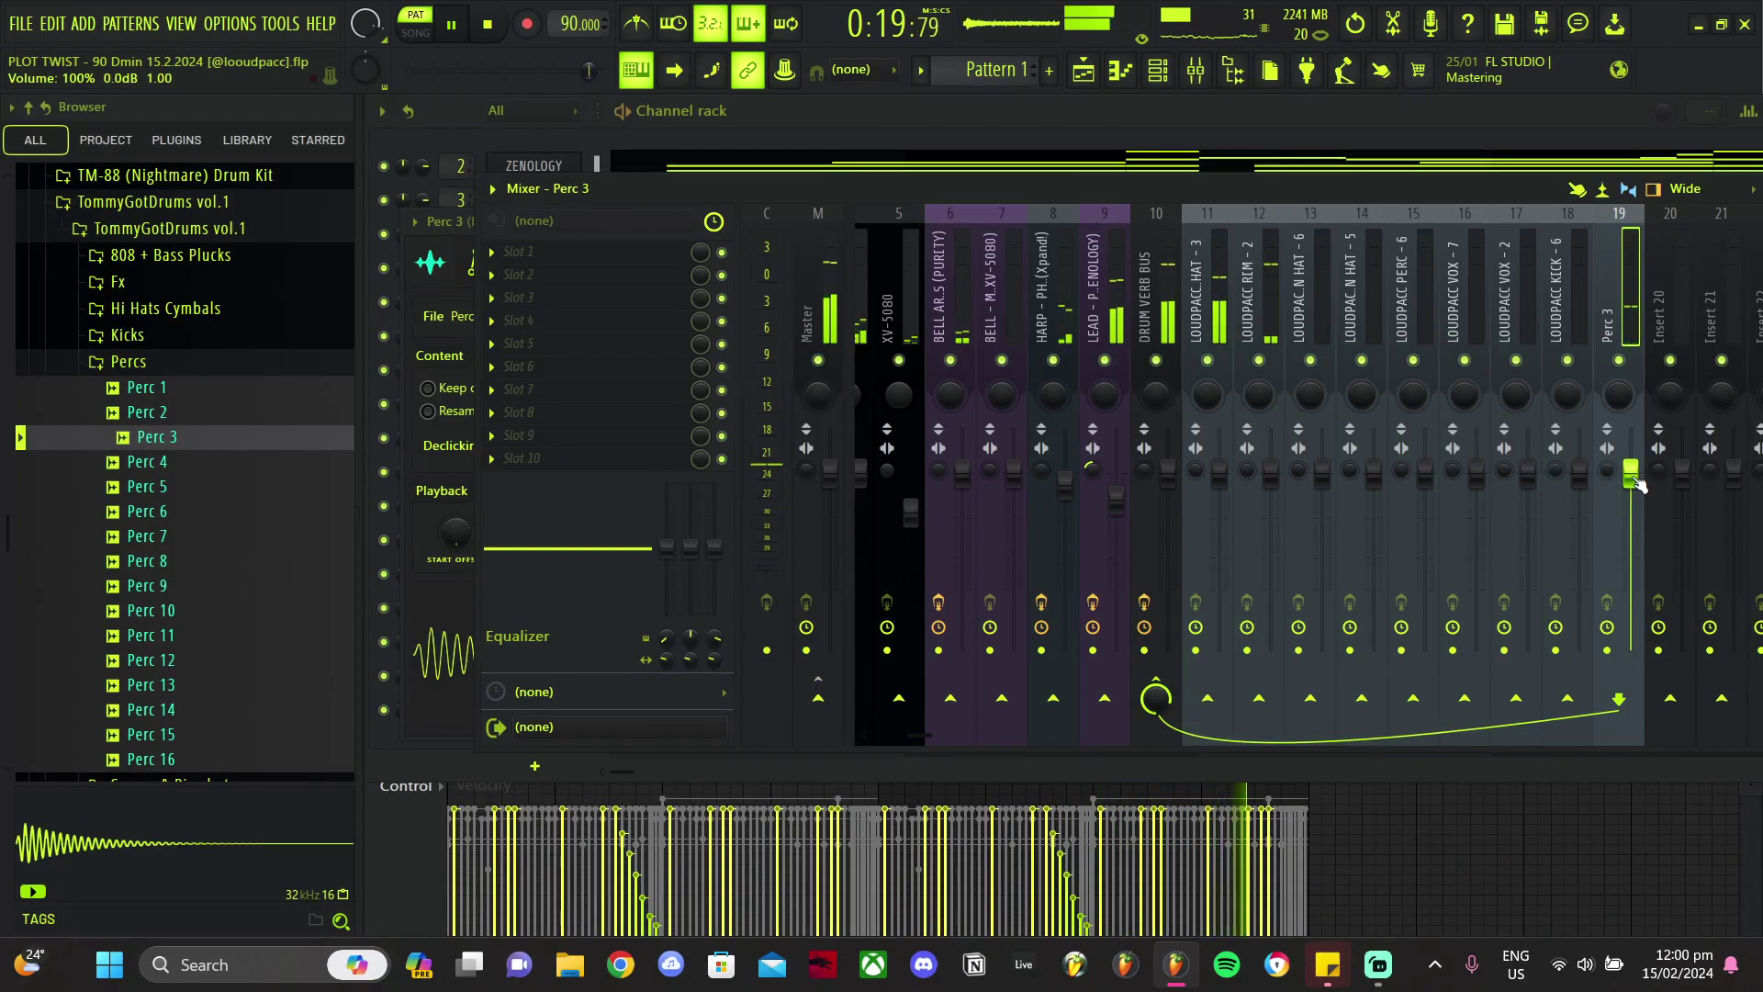
{"action": "left_click", "coordinate": [1056, 125]}
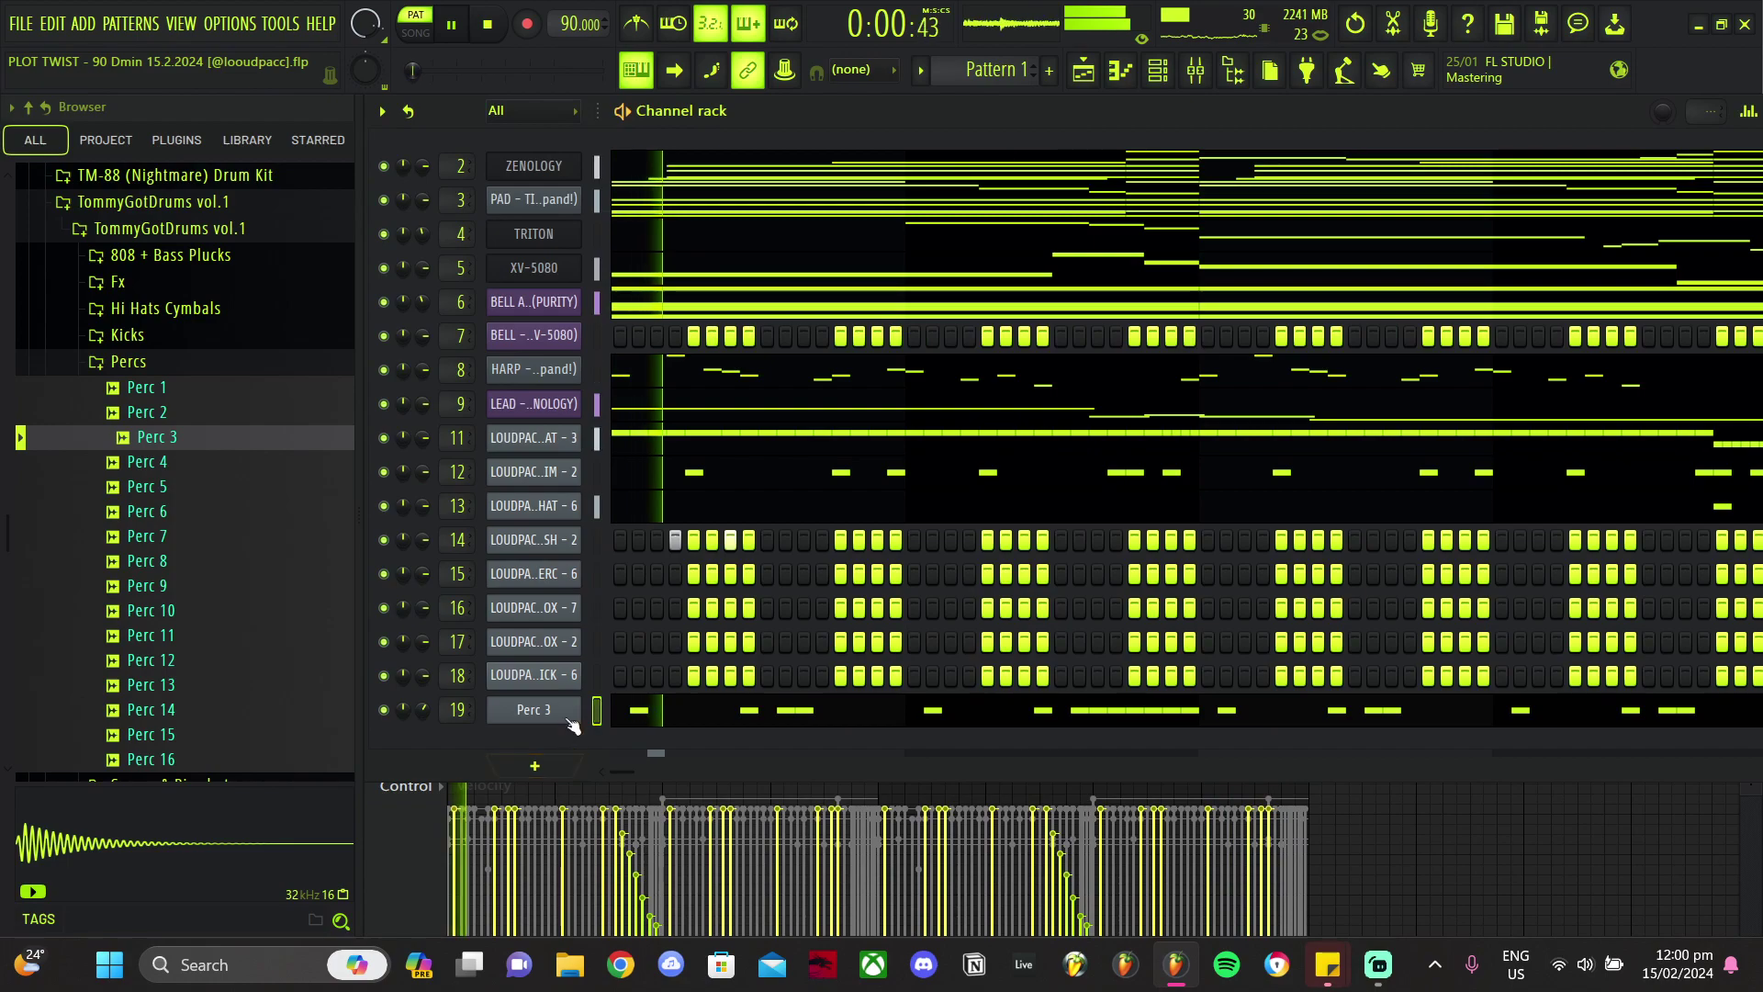
Step: Try a C5 hit on step 13 of bar 2 for the LOUDPACC VOX - 2 channel and audition it
{"action": "right_click", "coordinate": [532, 641]}
{"action": "left_click", "coordinate": [590, 636]}
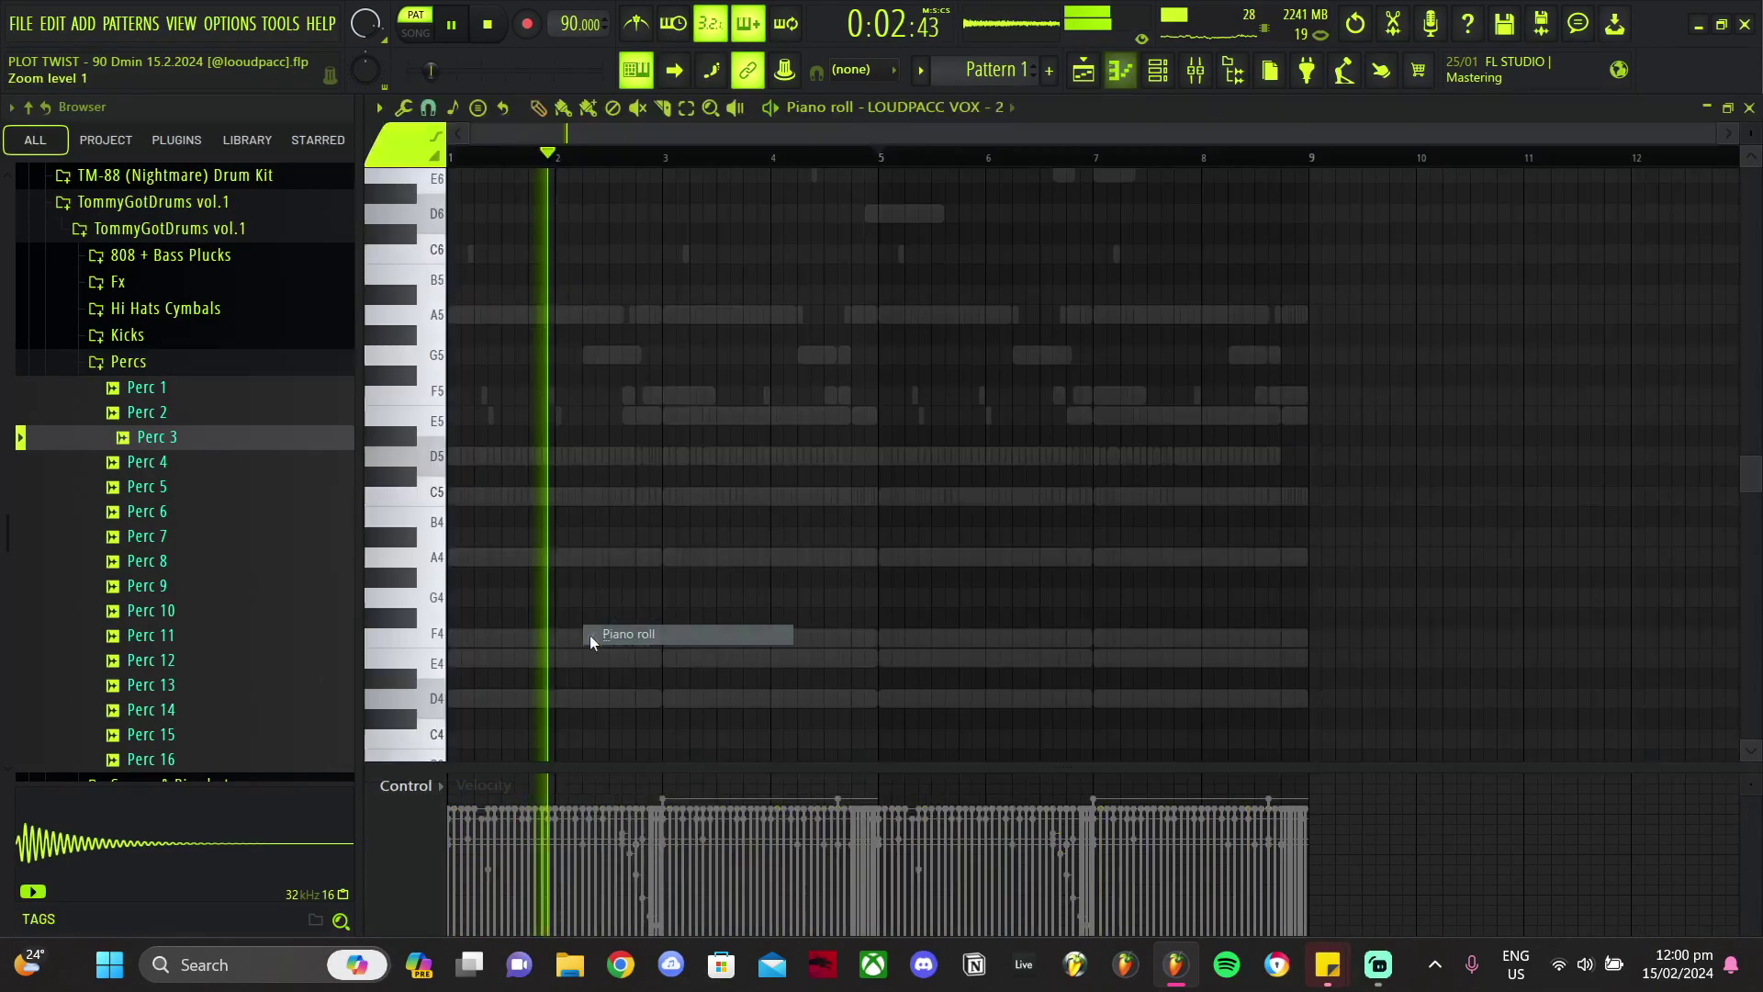
{"action": "scroll", "coordinate": [677, 547], "scroll_direction": "up", "scroll_amount": 2}
{"action": "left_click", "coordinate": [714, 500]}
{"action": "scroll", "coordinate": [725, 575], "scroll_direction": "up", "scroll_amount": 2}
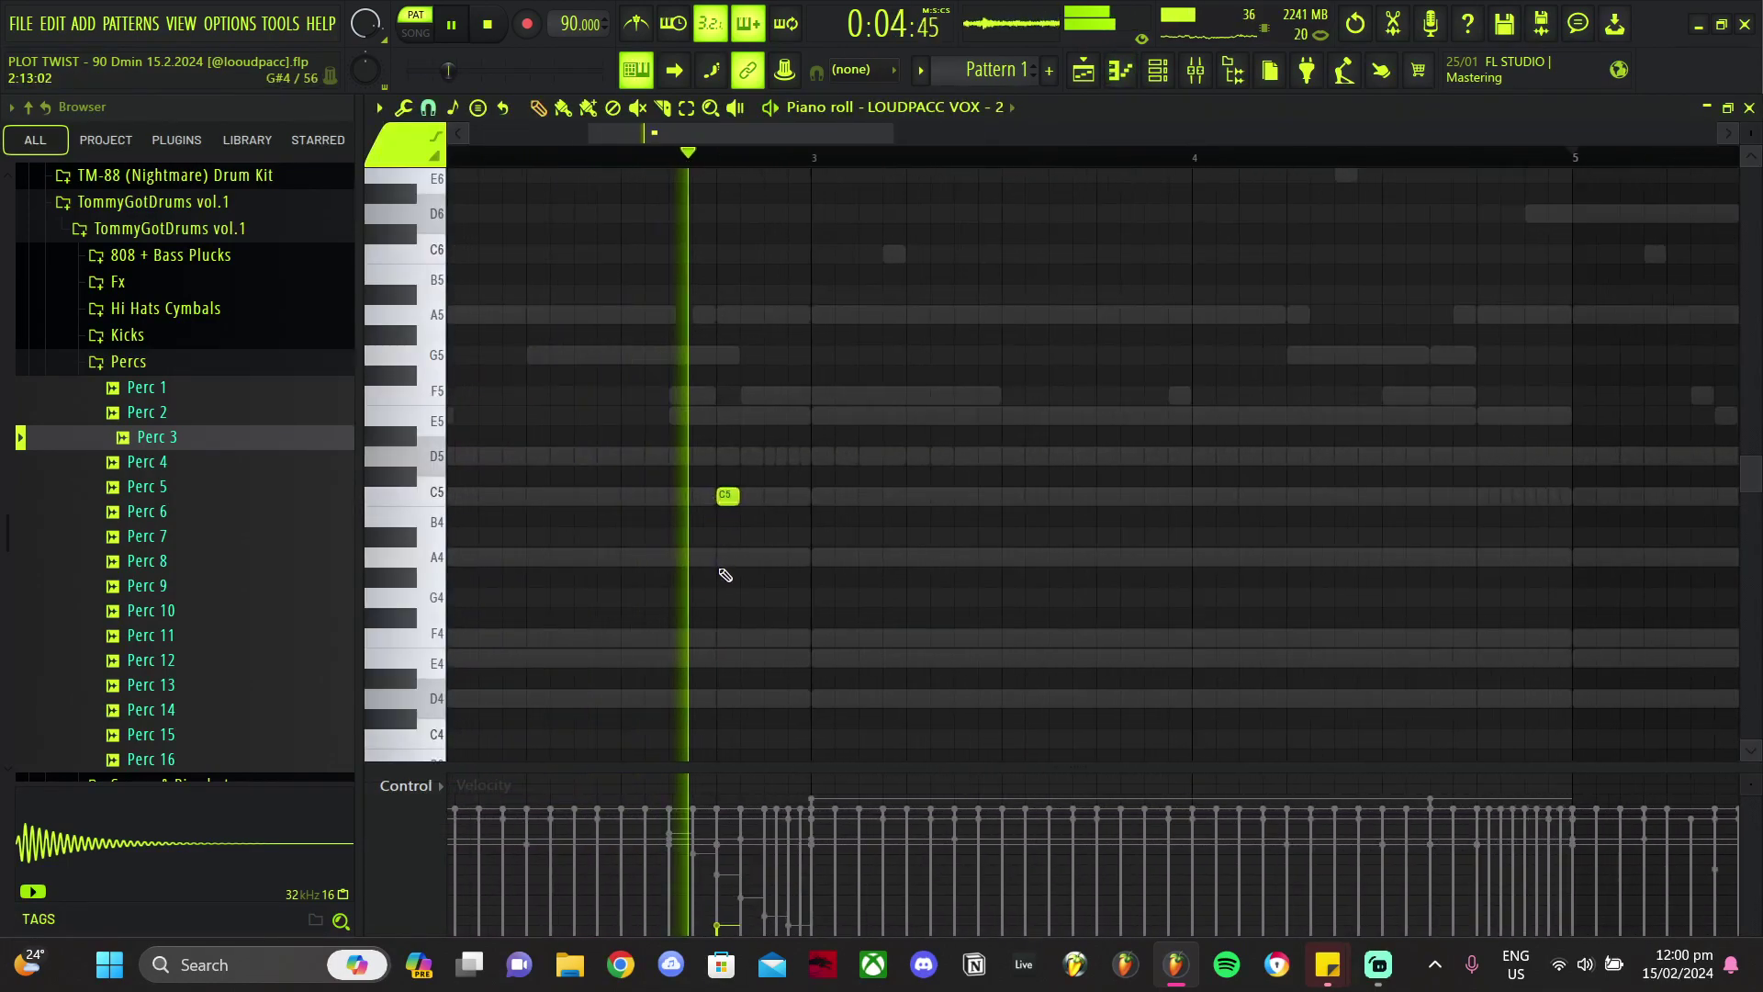
{"action": "left_click_drag", "start_coordinate": [770, 467], "coordinate": [674, 529]}
{"action": "key", "text": "space"}
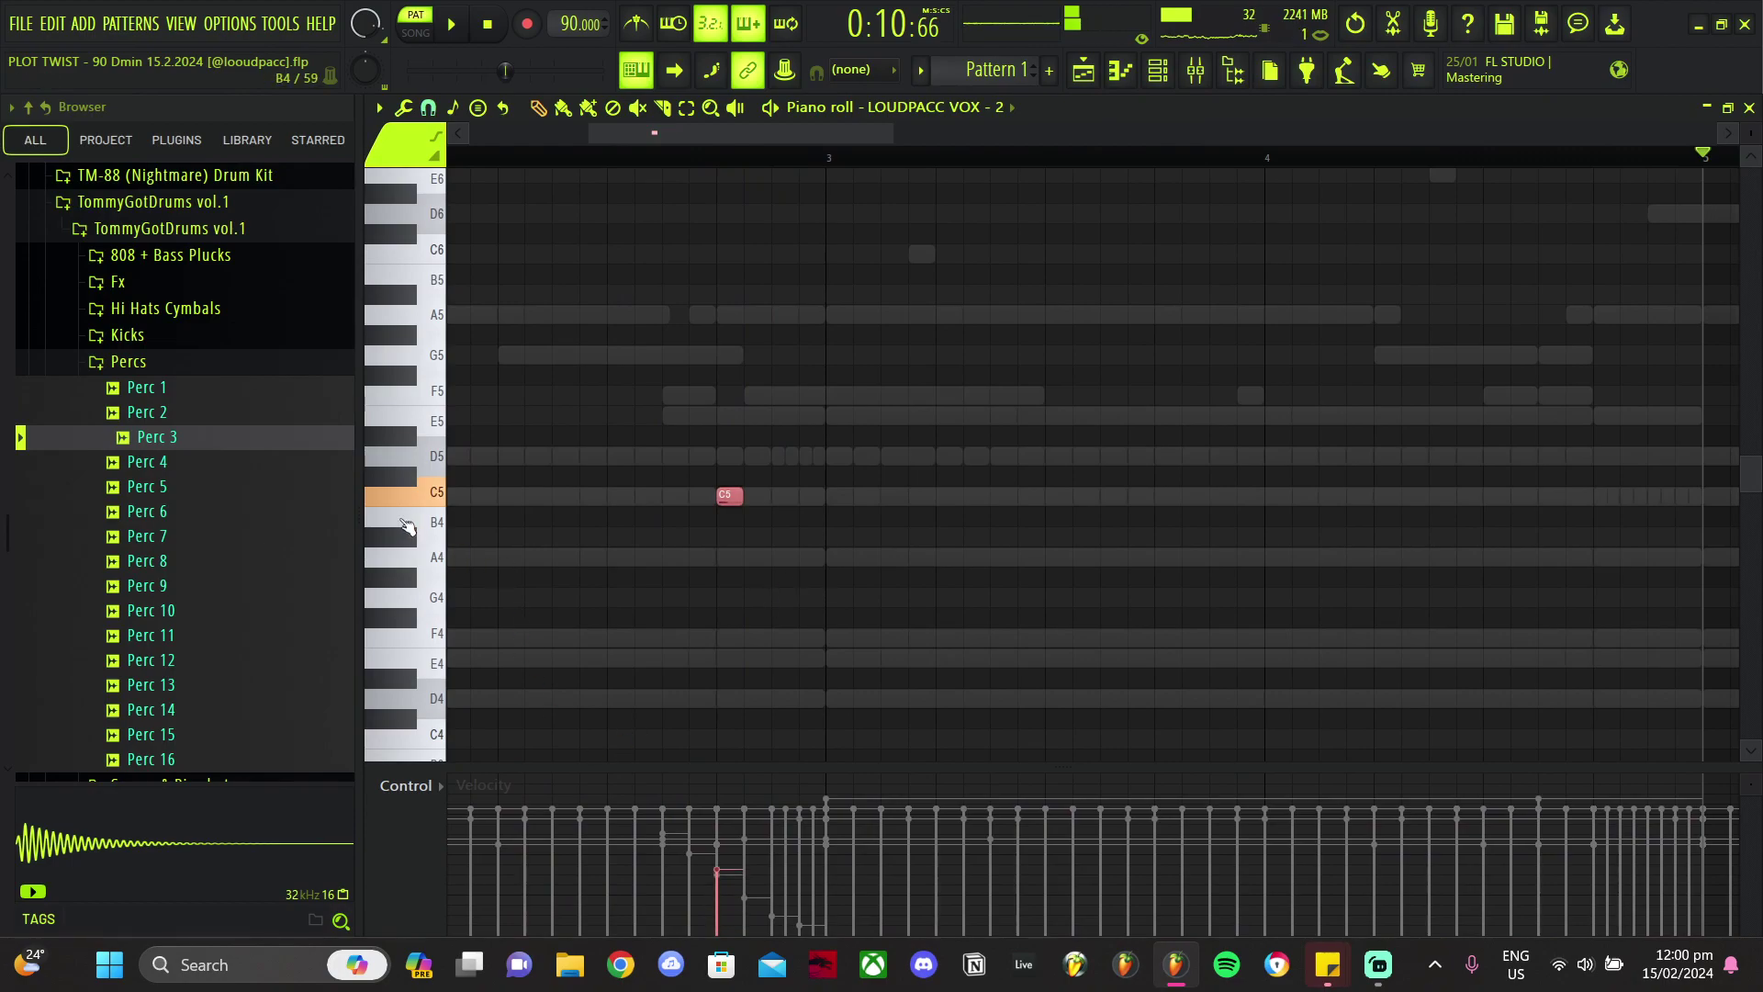
{"action": "key", "text": "space"}
{"action": "scroll", "coordinate": [711, 560], "scroll_direction": "down", "scroll_amount": 4}
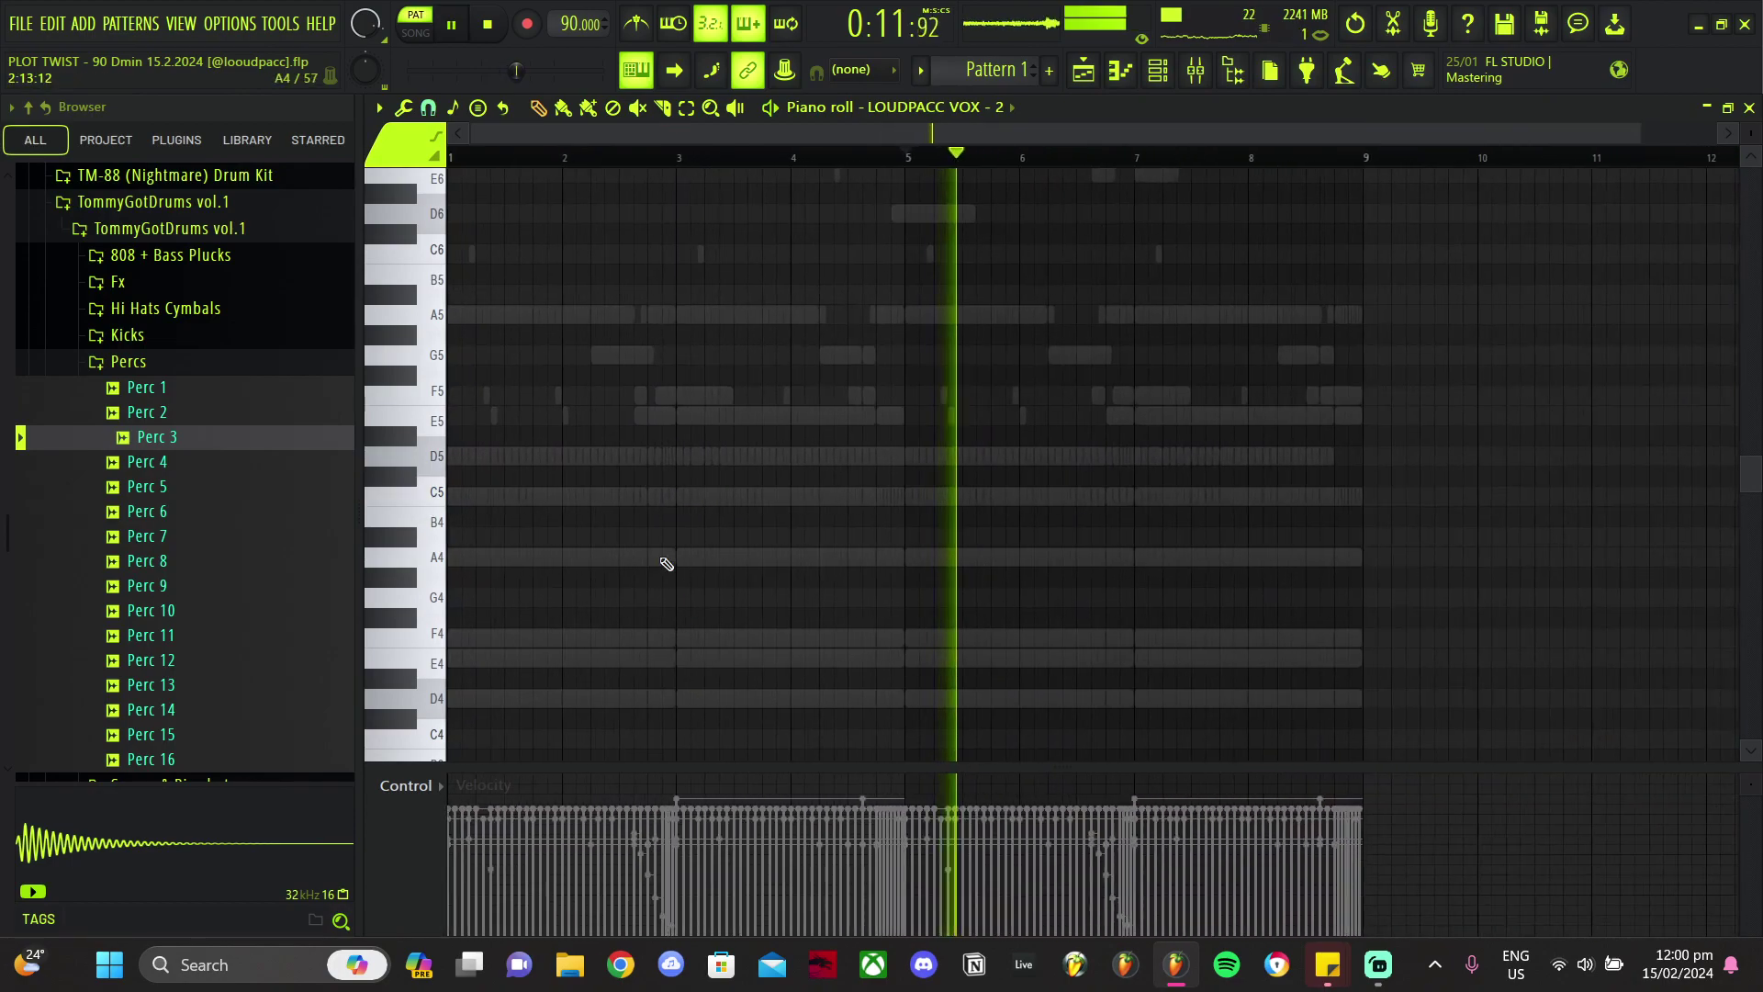
Step: Place a C5 hit on step 15 of bar 2 in the LOUDPACC VOX - 7 channel and audition it
{"action": "key", "text": "F6"}
{"action": "right_click", "coordinate": [574, 606]}
{"action": "left_click", "coordinate": [615, 606]}
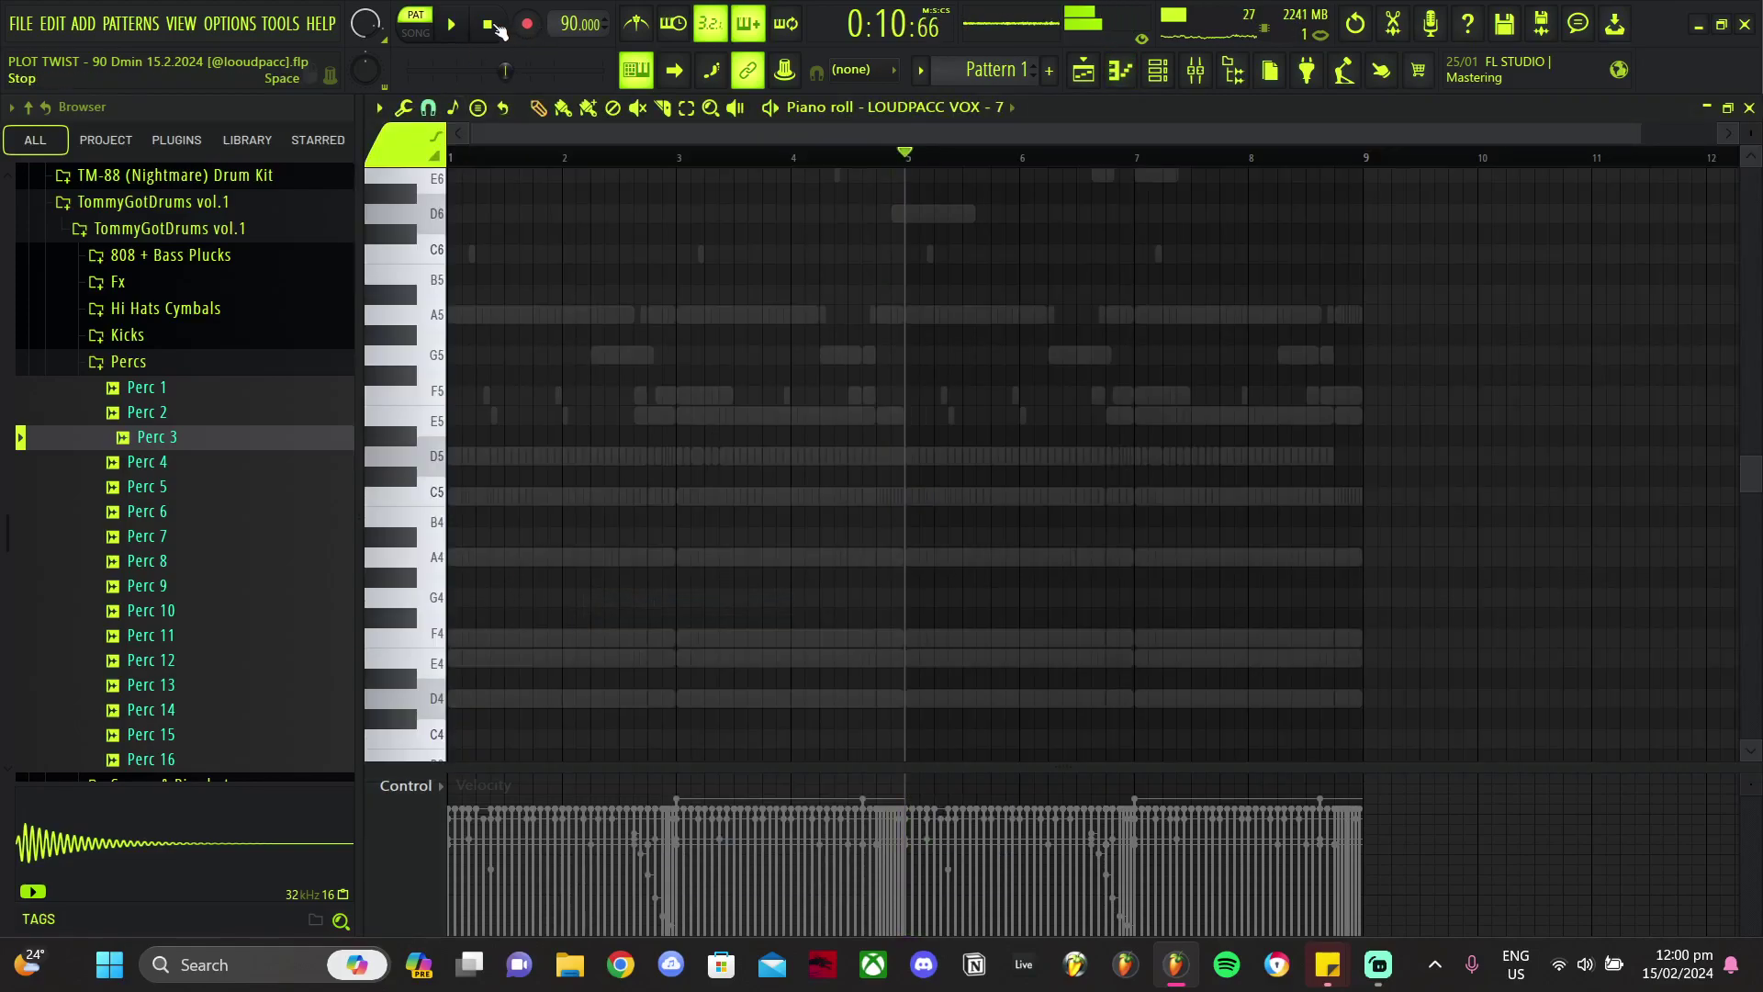
{"action": "left_click", "coordinate": [1380, 969]}
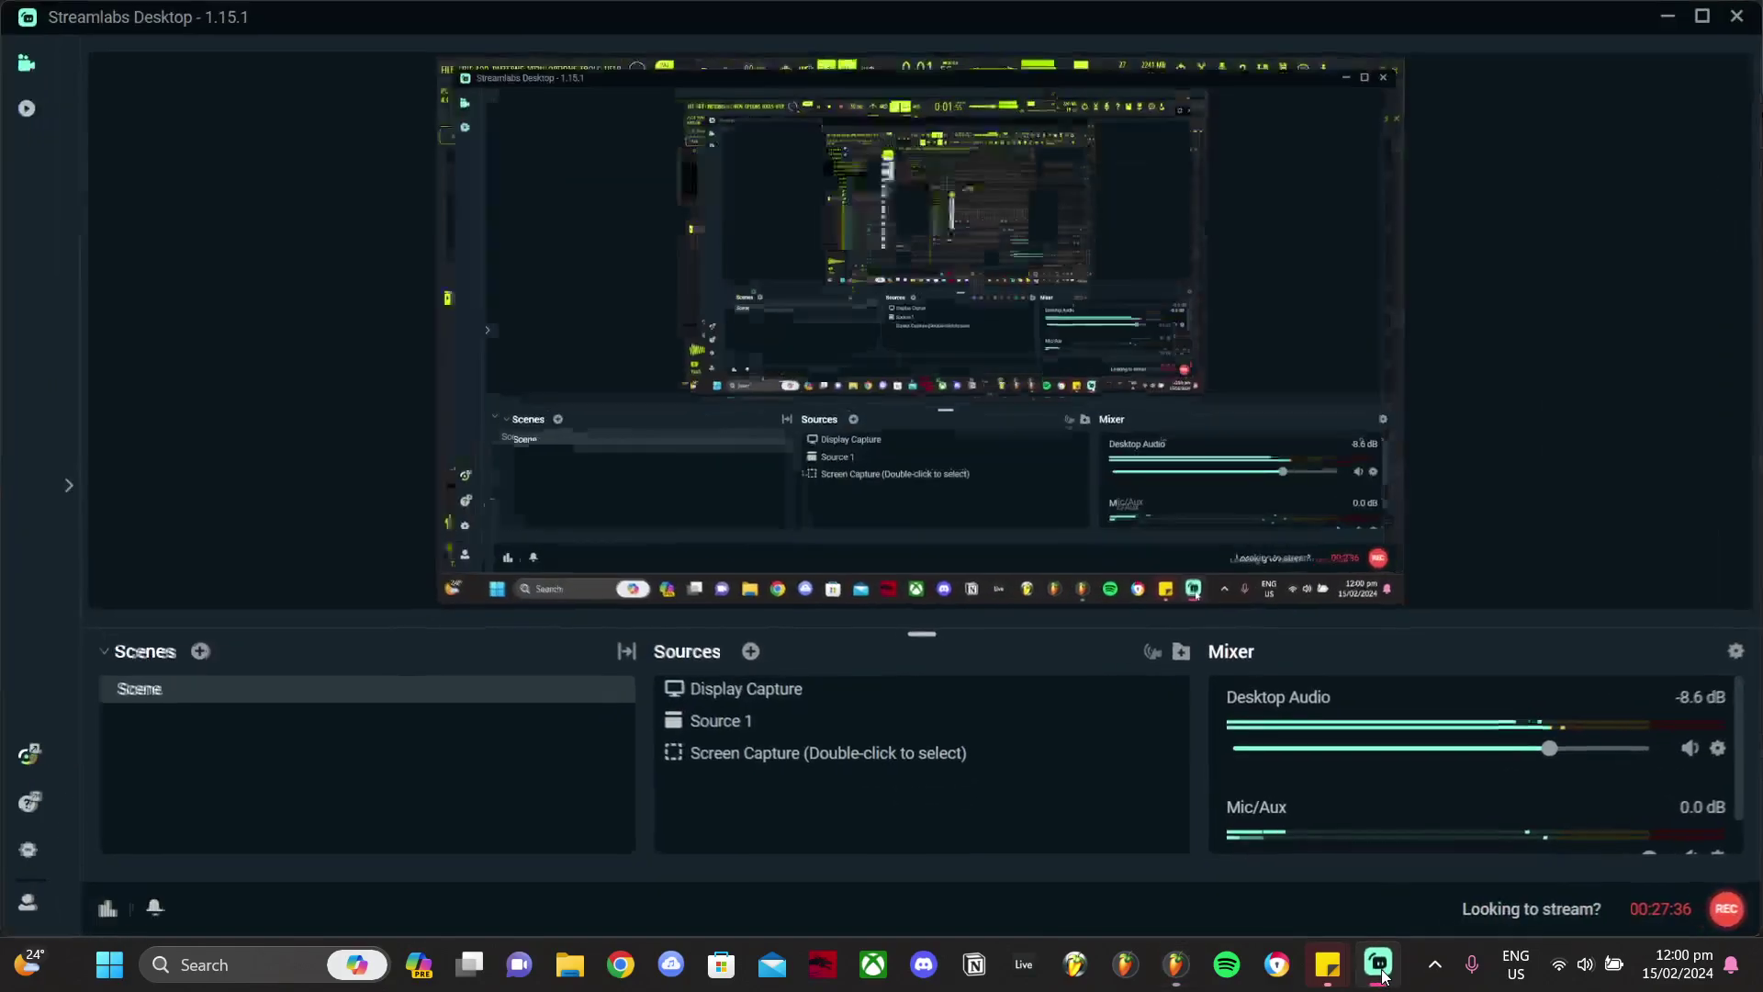
{"action": "left_click", "coordinate": [1380, 972]}
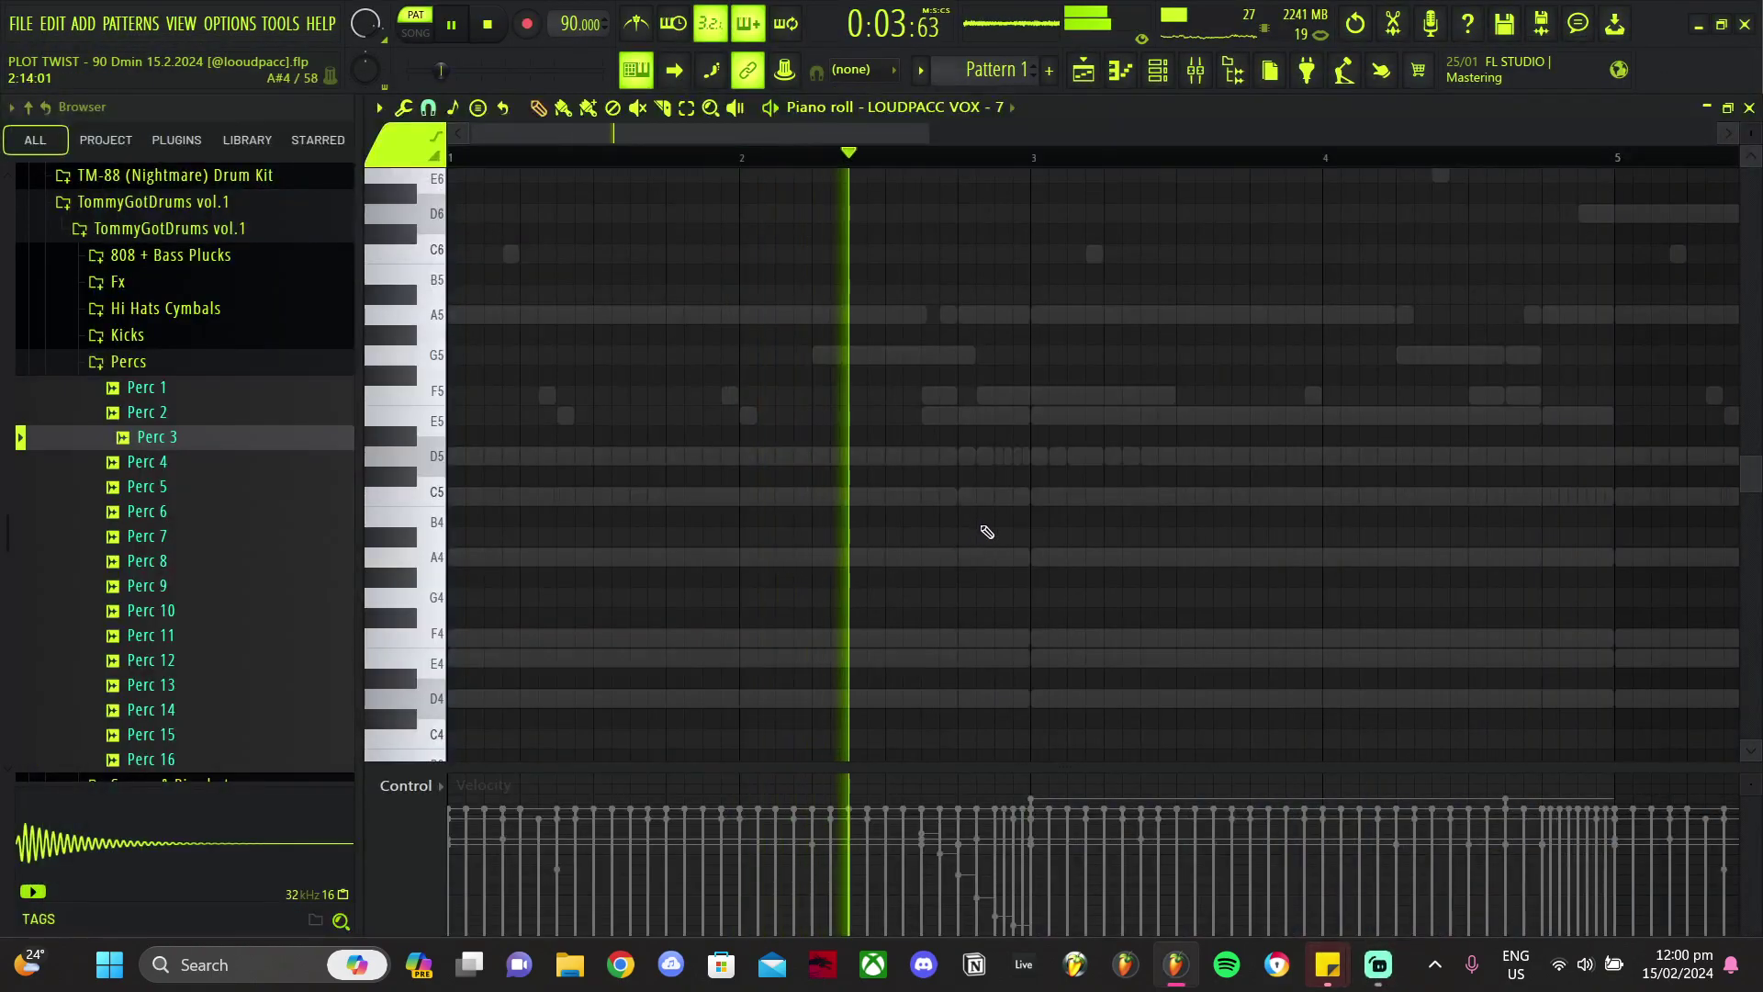
{"action": "left_click_drag", "start_coordinate": [967, 496], "coordinate": [1004, 496]}
{"action": "key", "text": "space"}
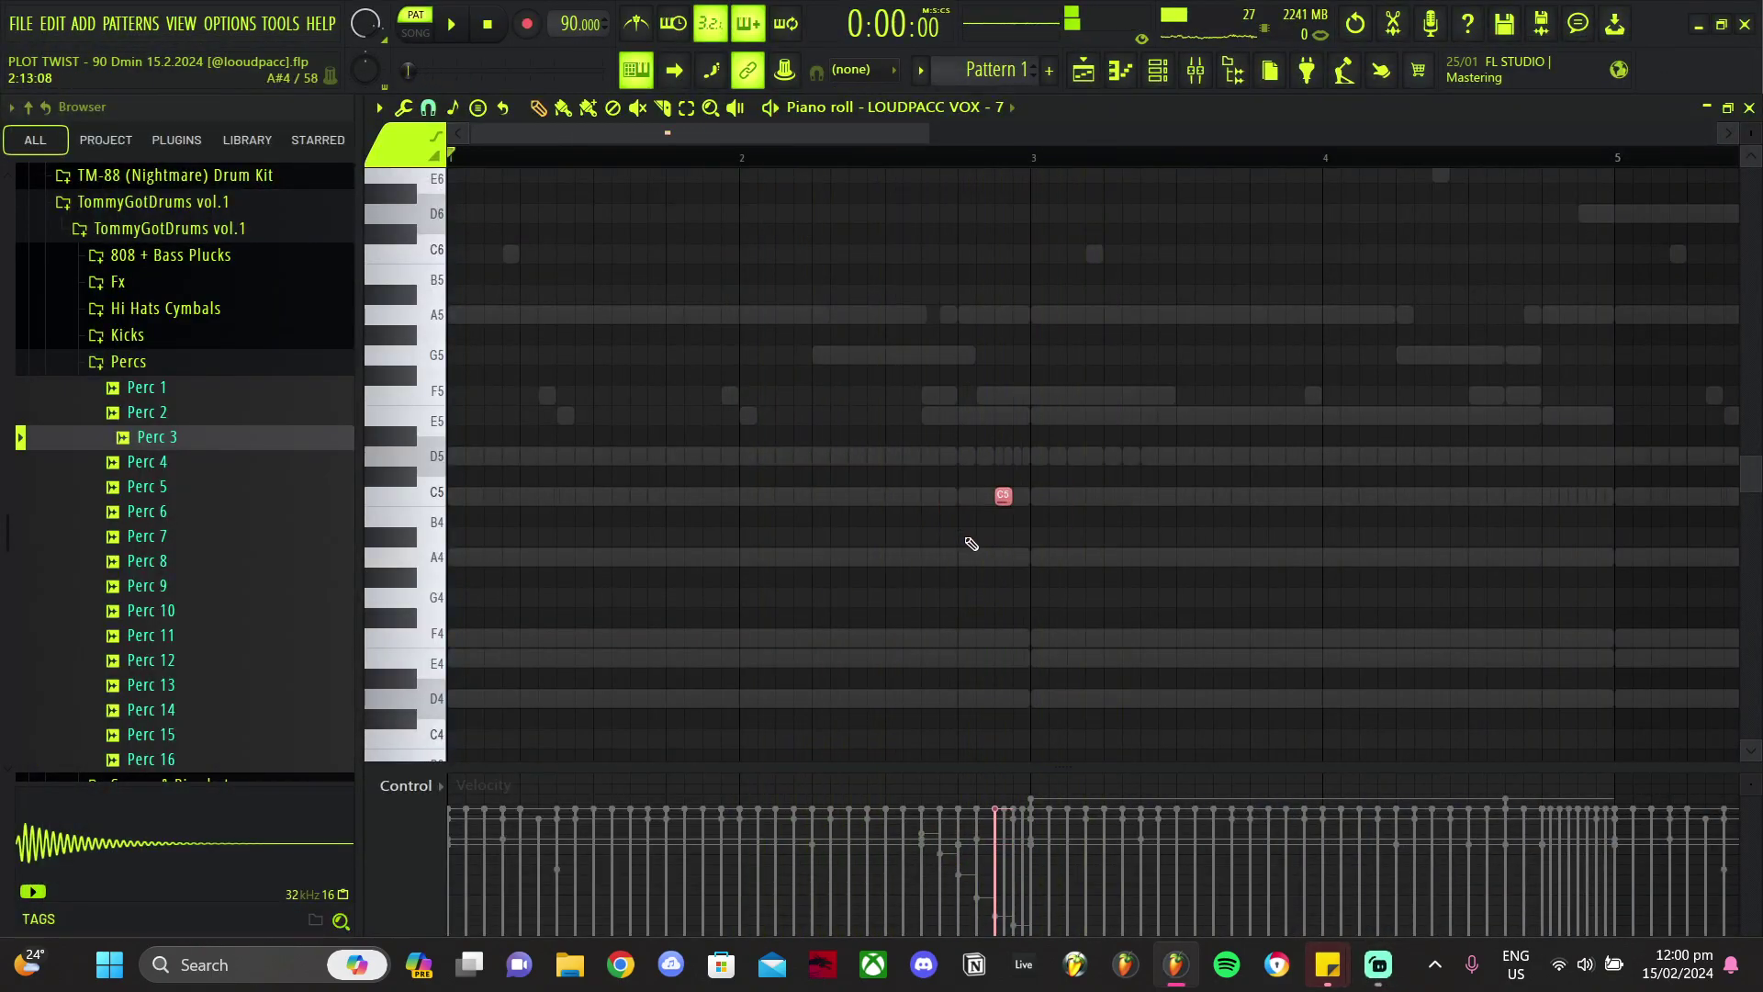
{"action": "key", "text": "space"}
Step: Select bars 1 to 4 and add VOX - 7 C5 hits on steps 9, 11, 13 and 15 of bar 4 with falling velocities
{"action": "scroll", "coordinate": [1007, 558], "scroll_direction": "down", "scroll_amount": 3}
{"action": "left_click_drag", "start_coordinate": [1082, 164], "coordinate": [460, 229]}
{"action": "right_click", "coordinate": [889, 362]}
{"action": "scroll", "coordinate": [732, 409], "scroll_direction": "up", "scroll_amount": 4}
{"action": "right_click", "coordinate": [920, 402]}
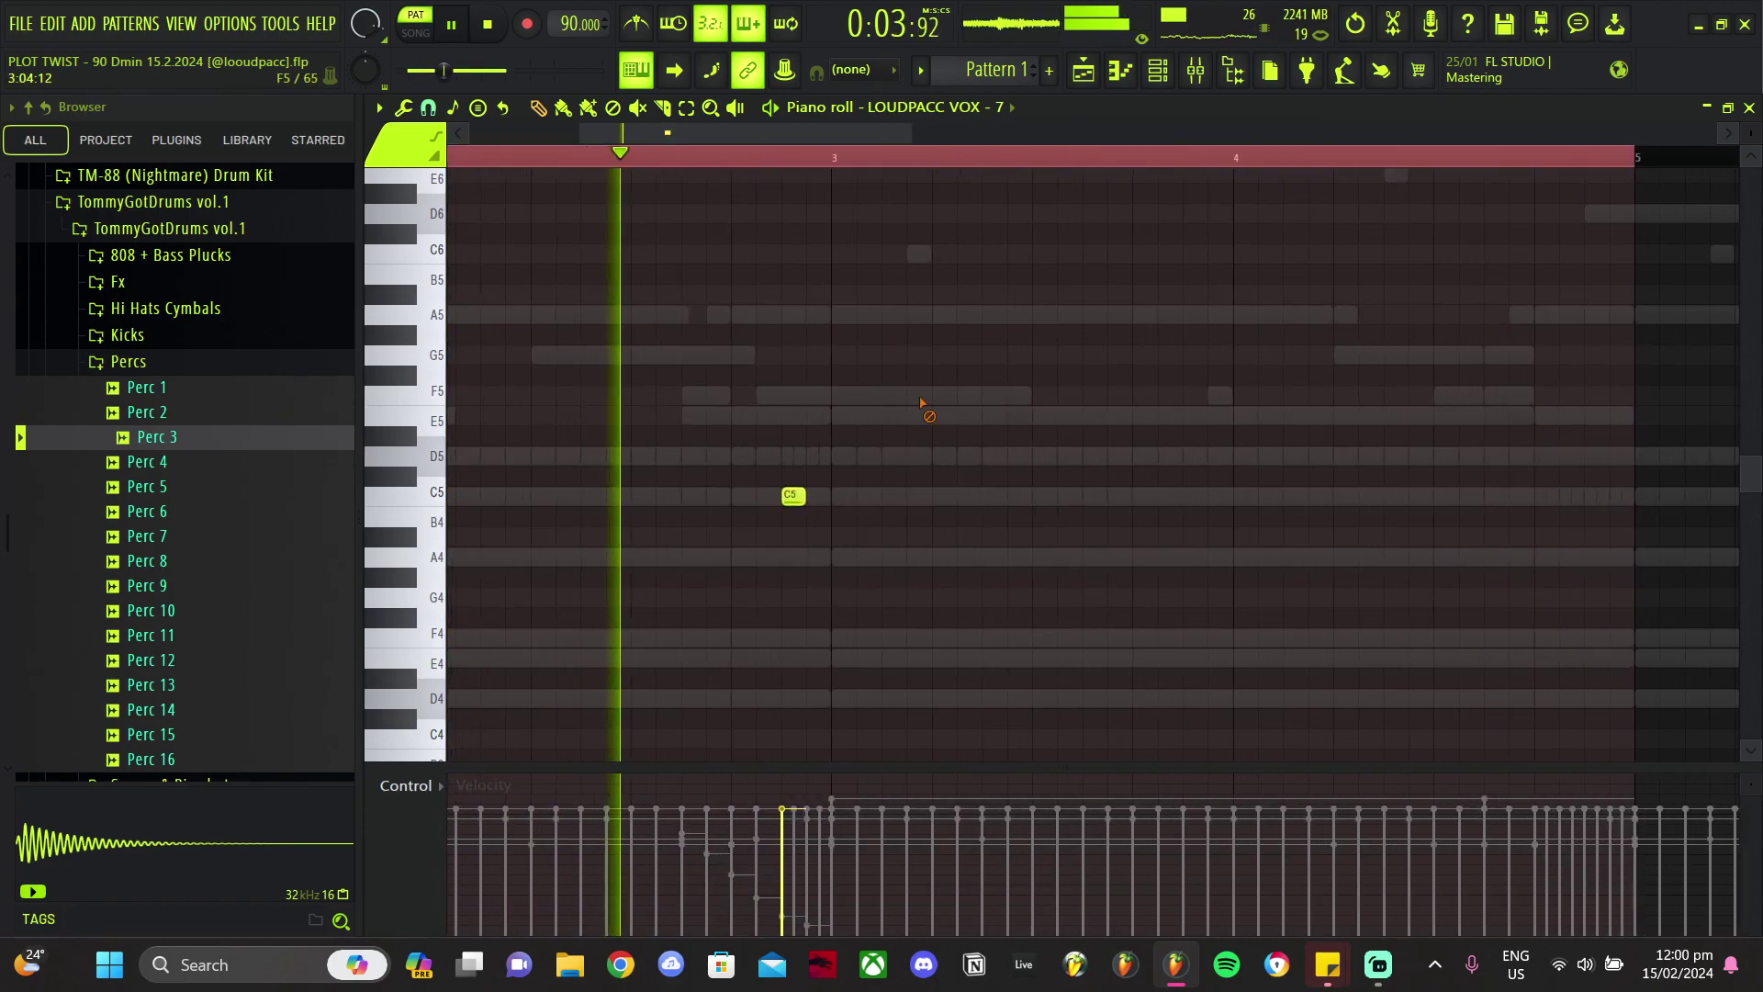
{"action": "left_click_drag", "start_coordinate": [851, 464], "coordinate": [715, 596]}
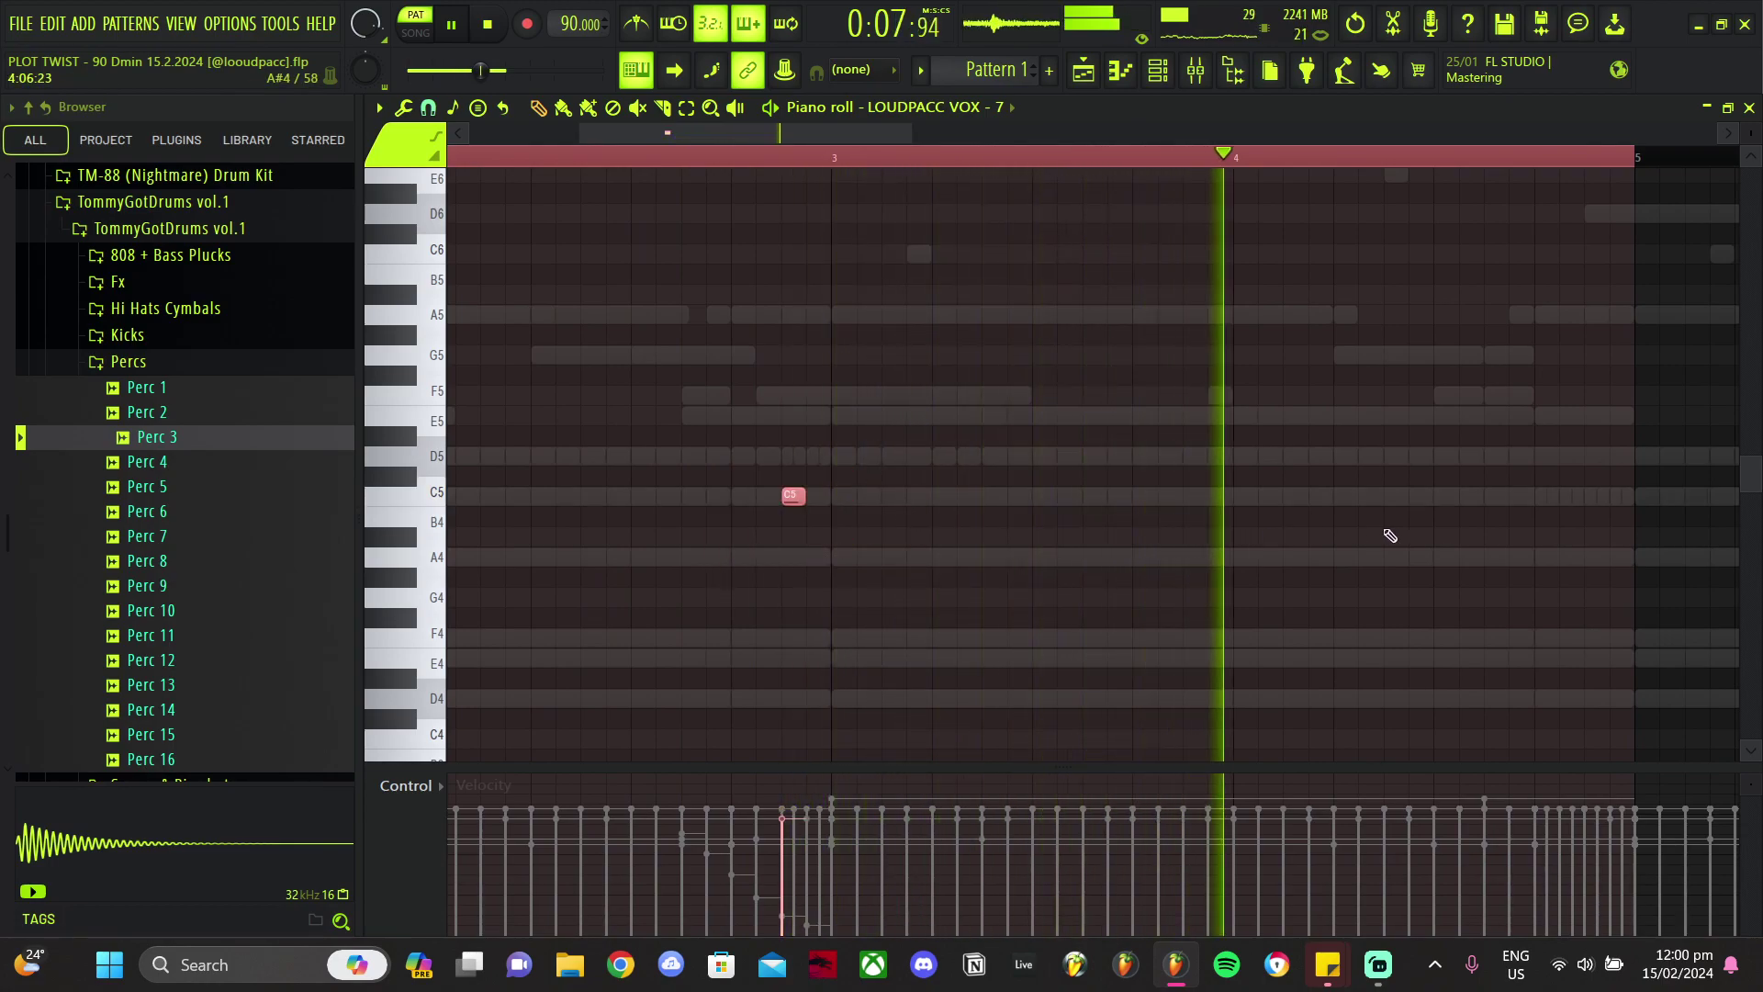
{"action": "left_click", "coordinate": [1446, 497]}
{"action": "left_click", "coordinate": [1496, 497]}
{"action": "left_click", "coordinate": [1547, 497]}
{"action": "left_click", "coordinate": [1598, 497]}
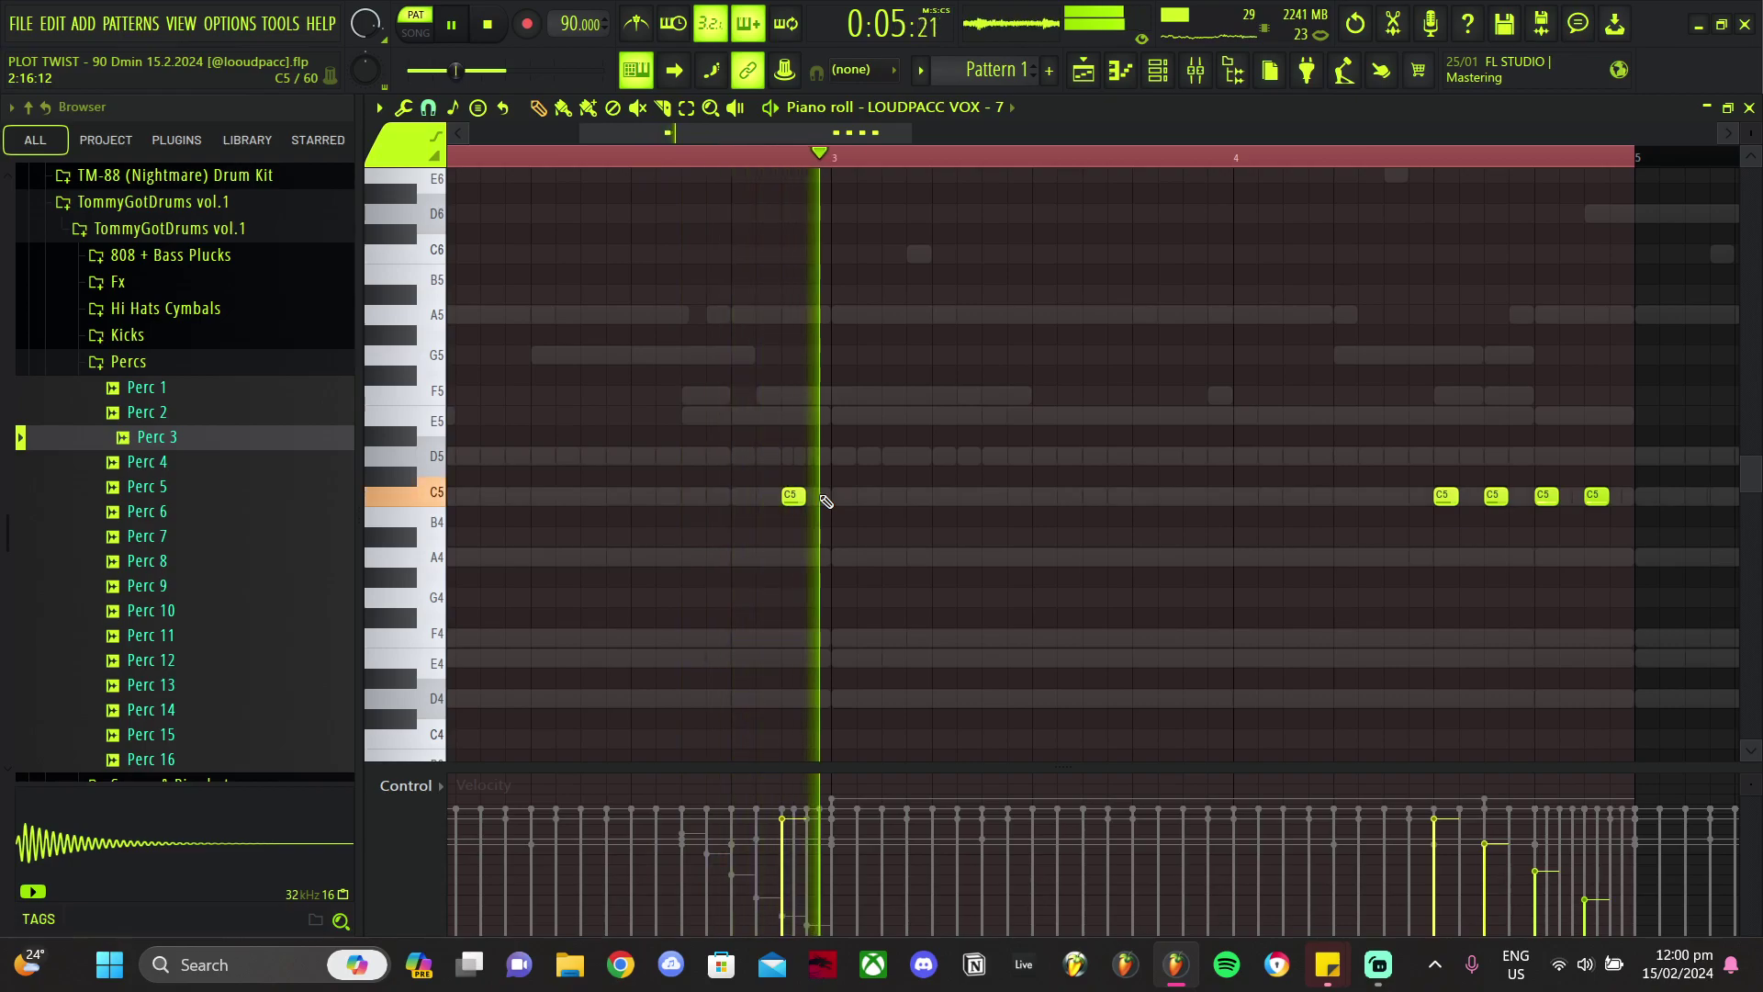
Step: Duplicate the VOX - 7 pattern from bars 1 to 4 into bars 5 to 8 and clear the time selection
{"action": "scroll", "coordinate": [833, 519], "scroll_direction": "down", "scroll_amount": 1}
{"action": "scroll", "coordinate": [833, 522], "scroll_direction": "down", "scroll_amount": 3}
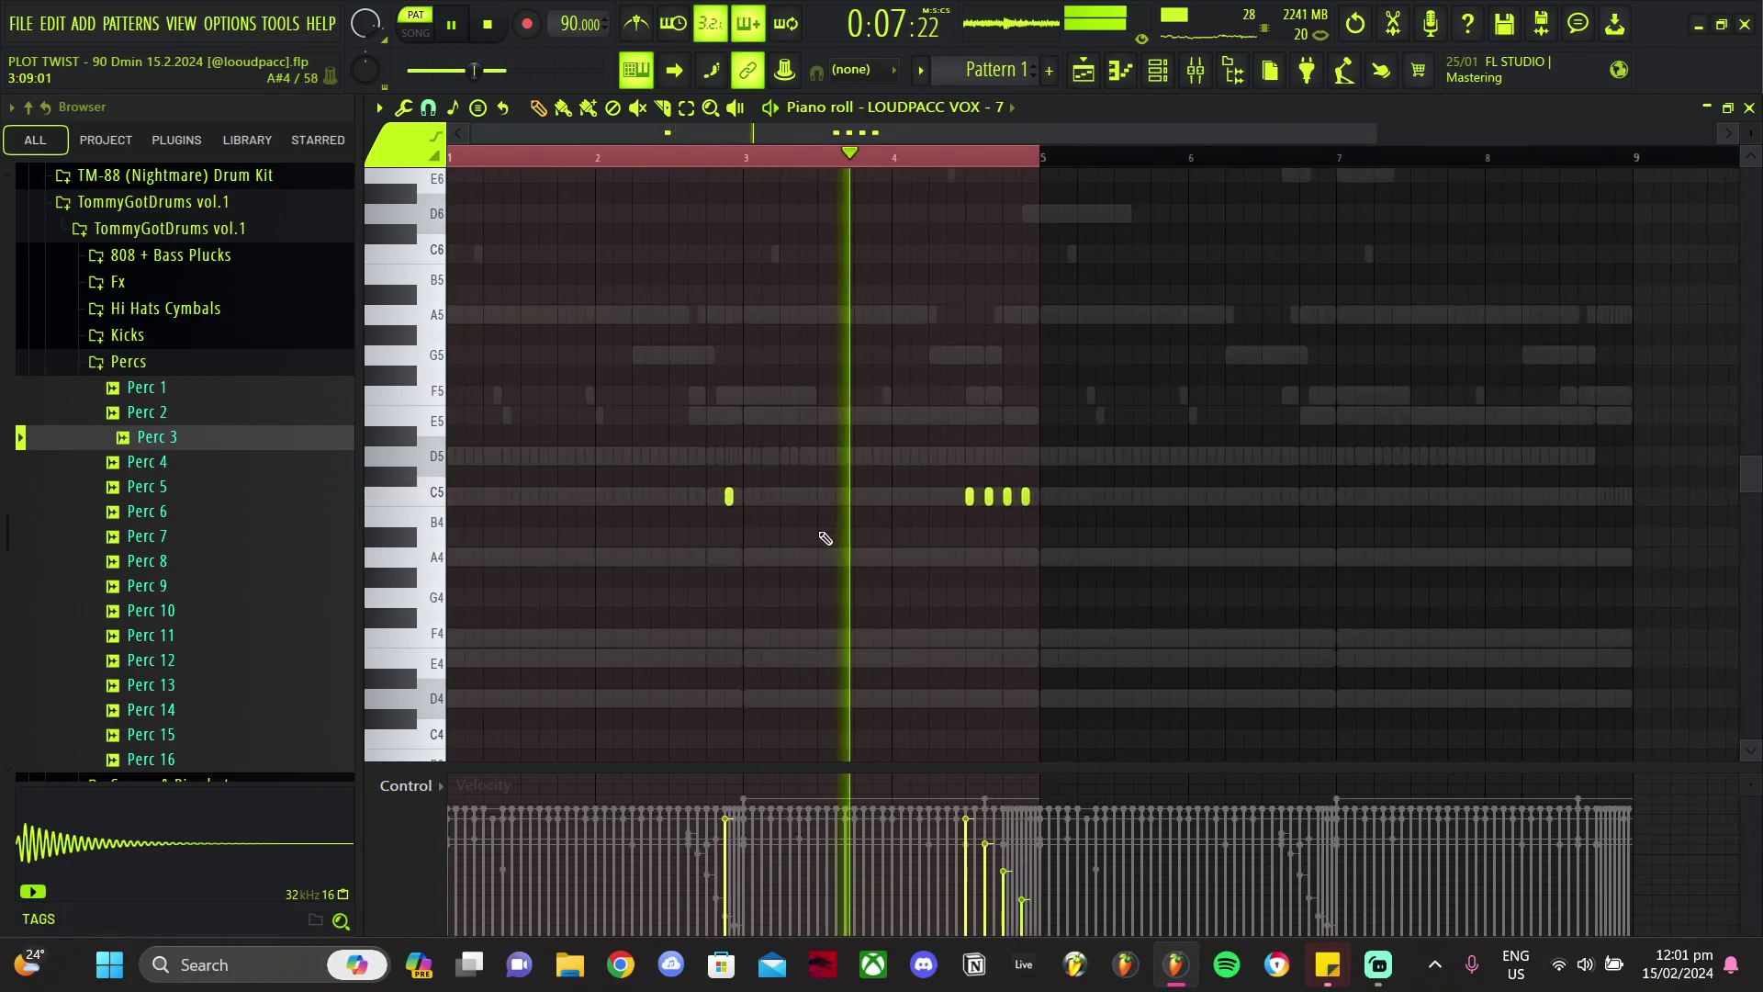
{"action": "scroll", "coordinate": [928, 570], "scroll_direction": "up", "scroll_amount": 3}
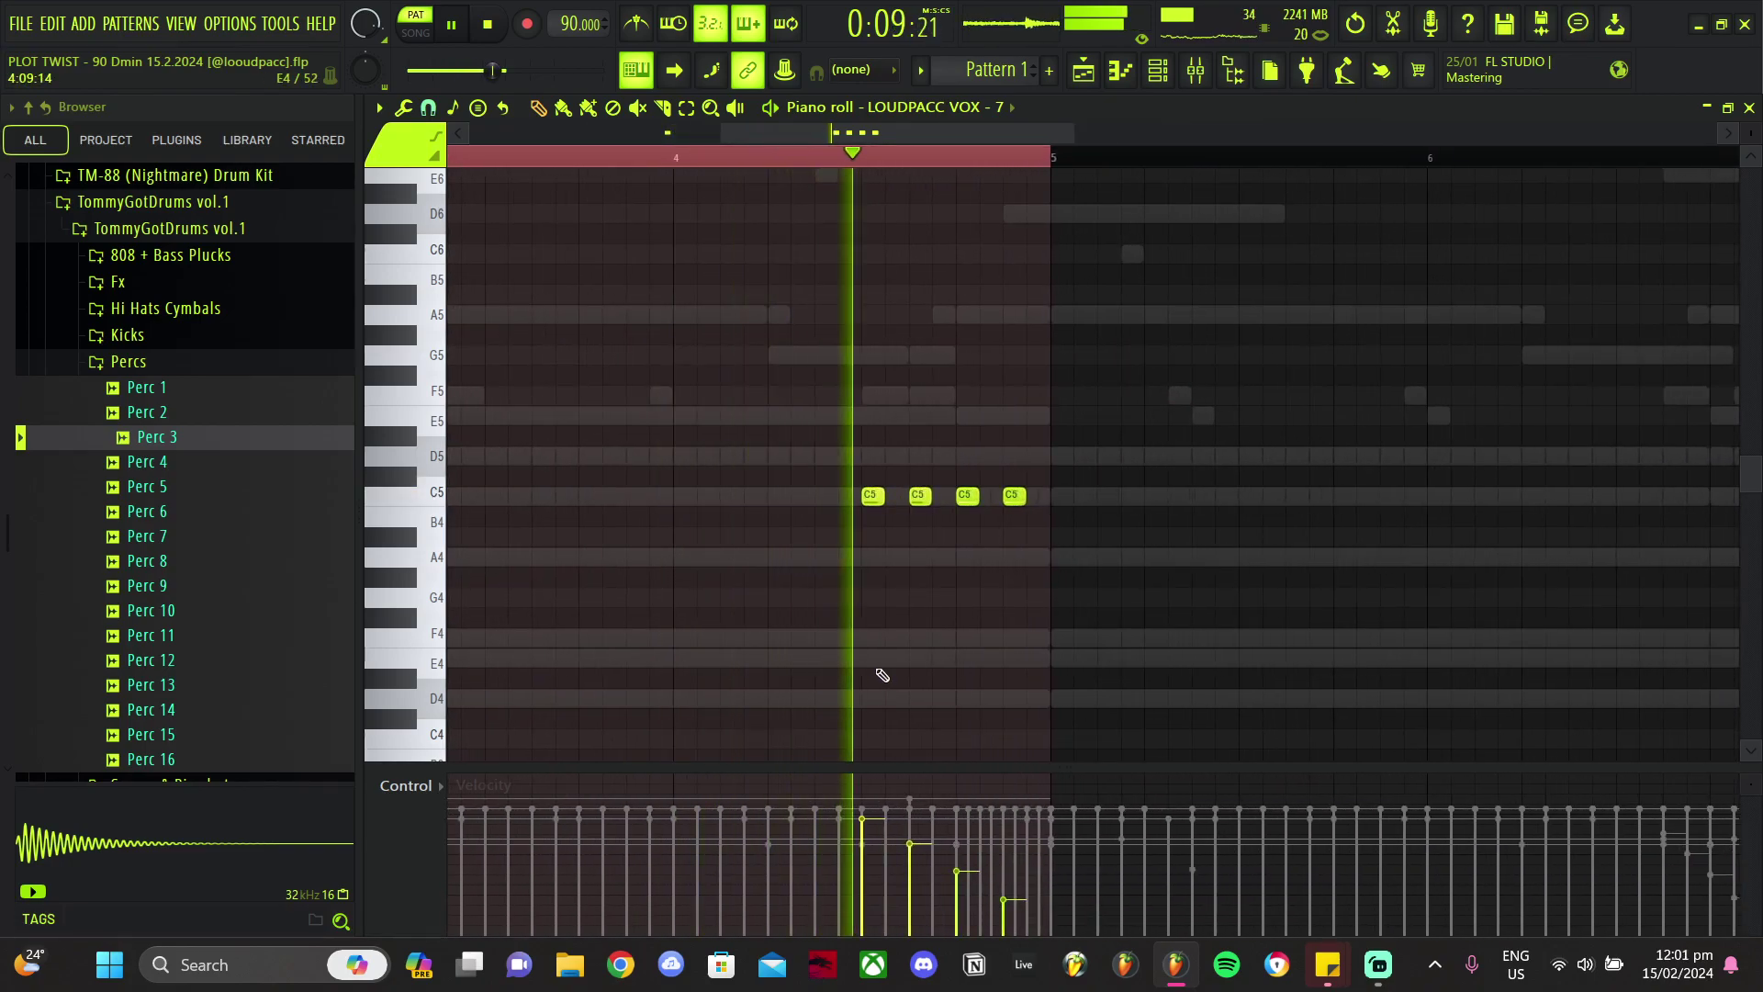
{"action": "scroll", "coordinate": [697, 532], "scroll_direction": "down", "scroll_amount": 4}
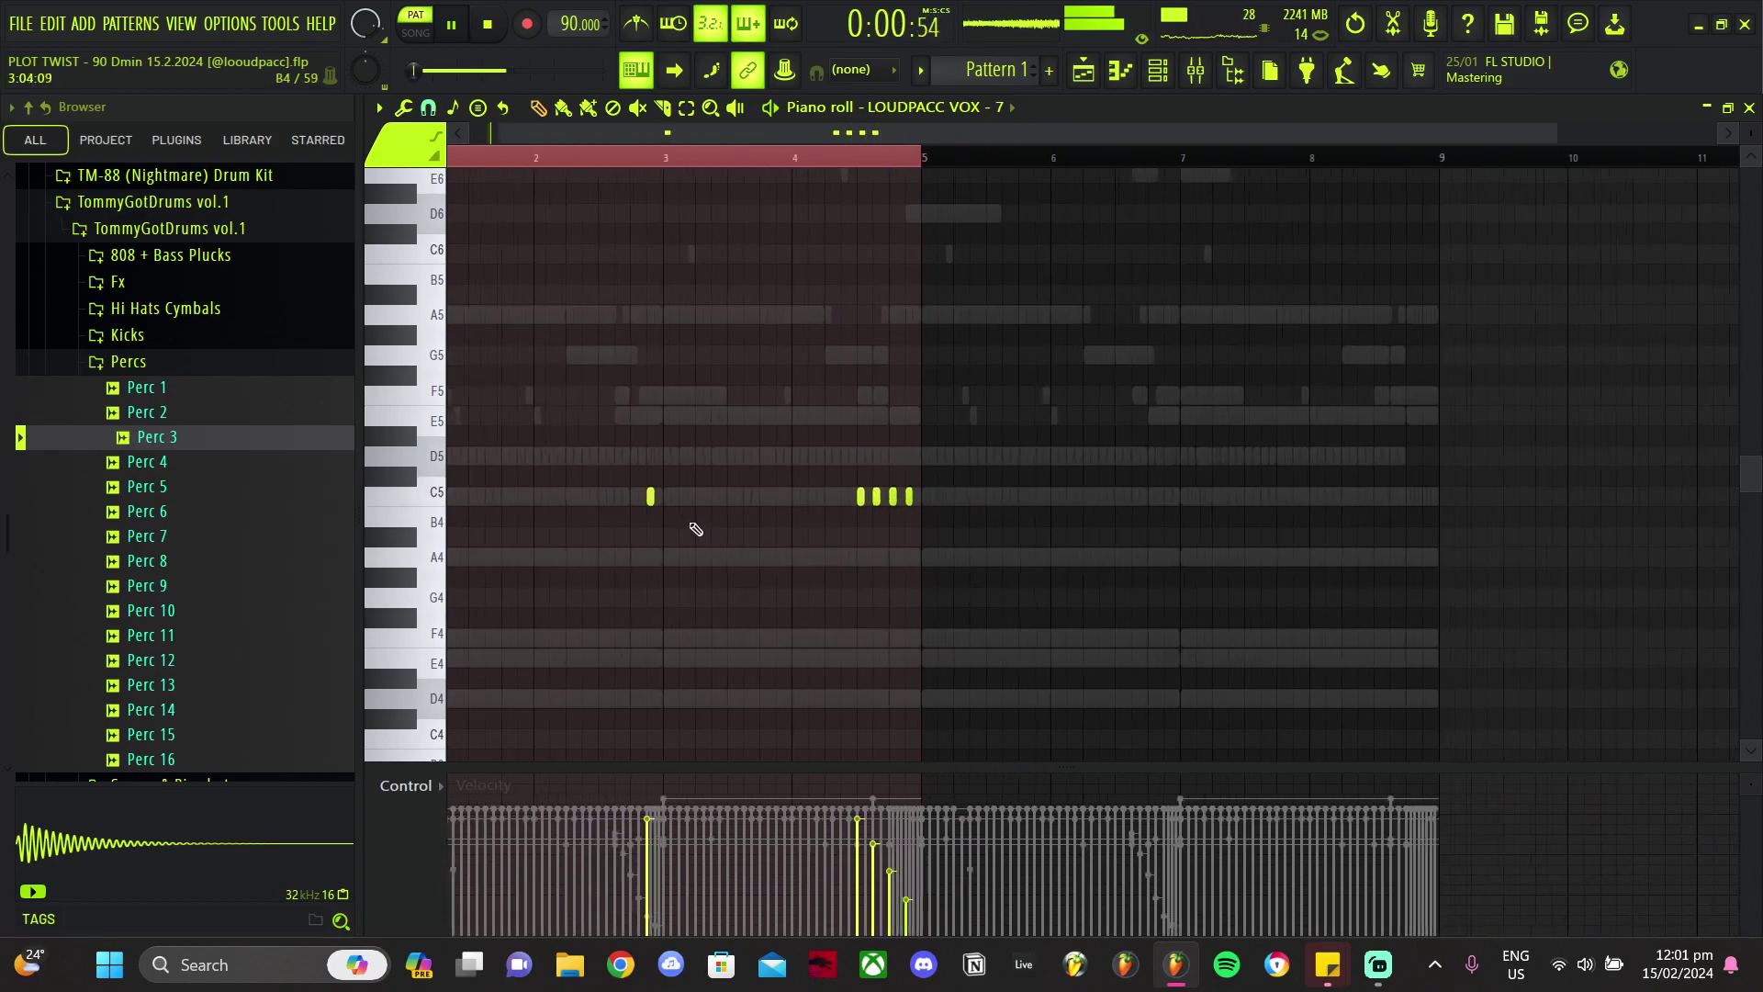
{"action": "key", "text": "ctrl+b"}
{"action": "left_click", "coordinate": [971, 162], "text": "ctrl"}
{"action": "key", "text": "space"}
Step: Try a D5 hit at the start of bar 3 on the LOUDPACC VOX - 2 channel
{"action": "left_click", "coordinate": [1159, 73]}
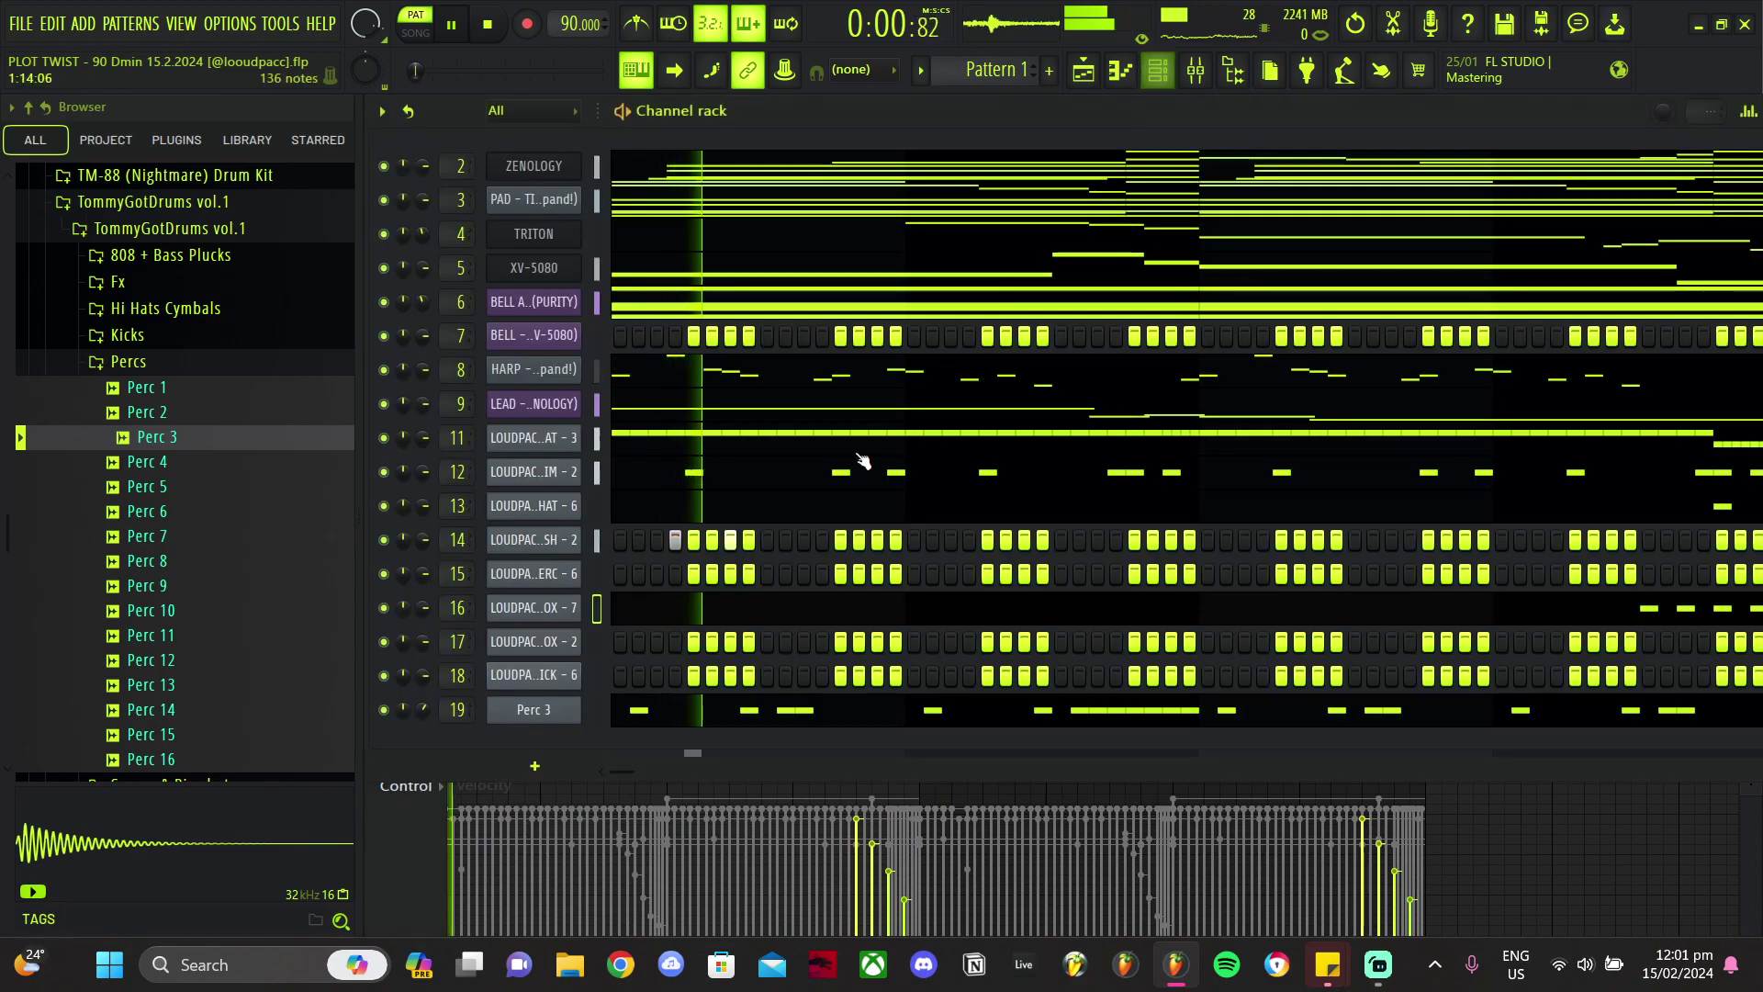
{"action": "right_click", "coordinate": [616, 641]}
{"action": "left_click", "coordinate": [597, 626]}
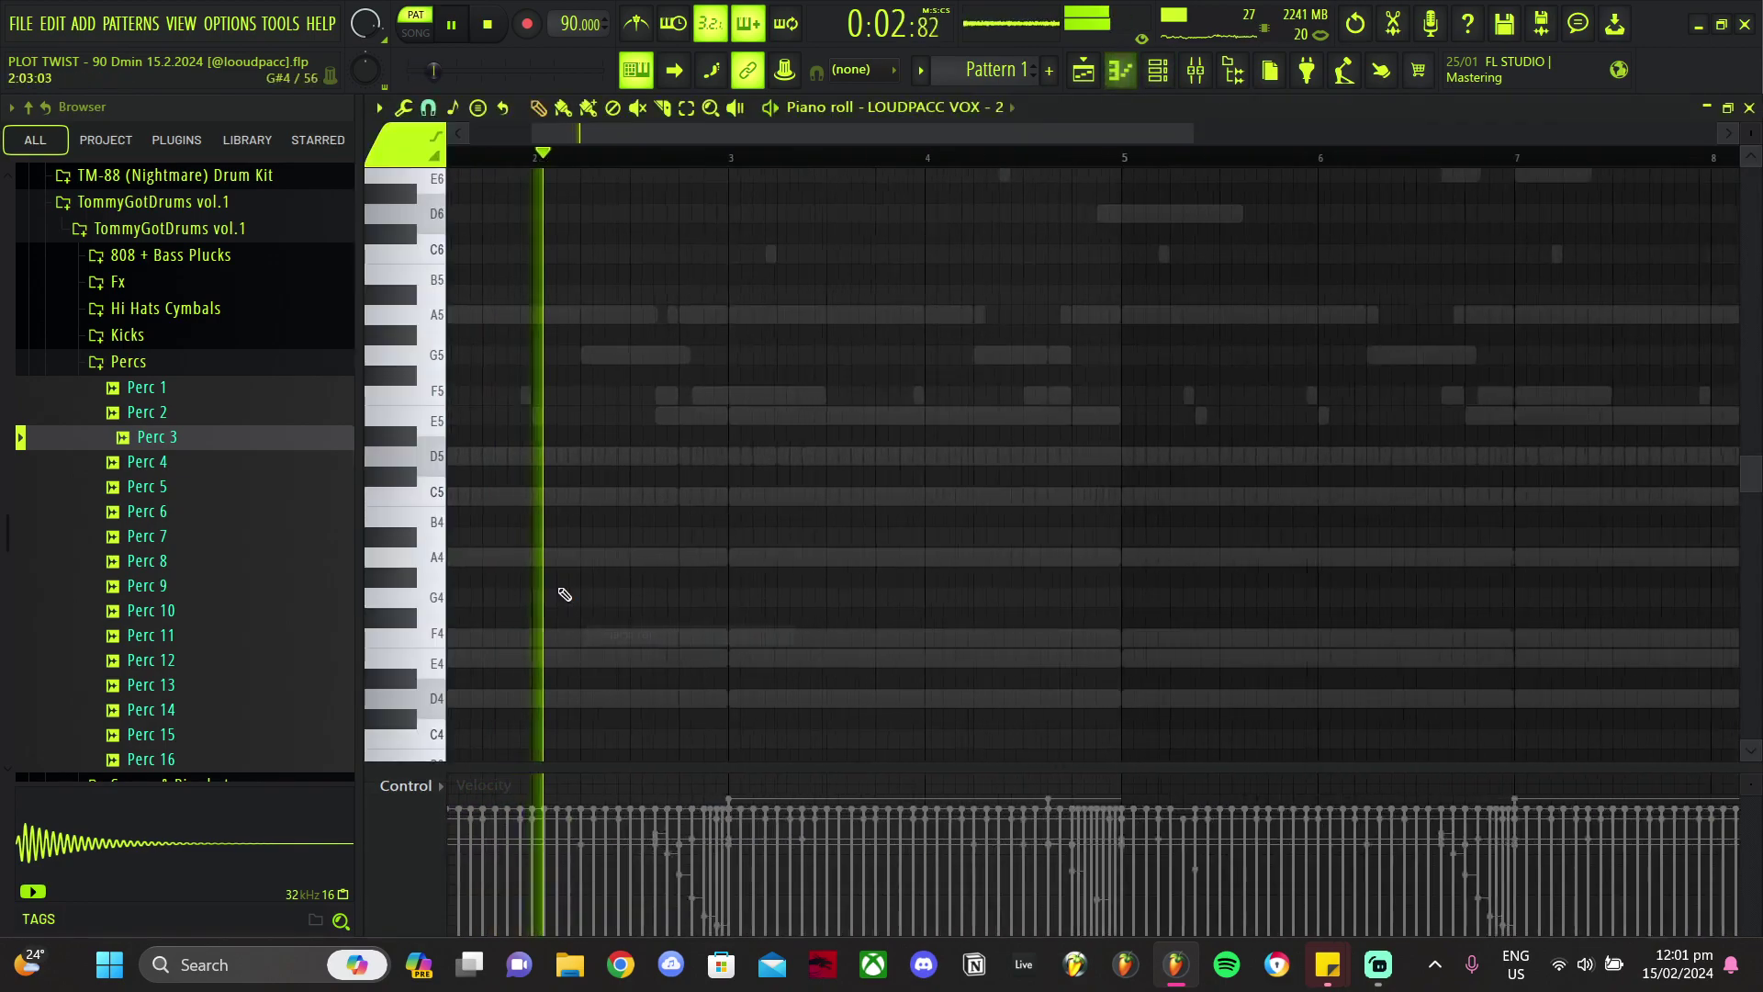
{"action": "scroll", "coordinate": [668, 551], "scroll_direction": "up", "scroll_amount": 2}
{"action": "left_click", "coordinate": [885, 458]}
{"action": "scroll", "coordinate": [894, 458], "scroll_direction": "up", "scroll_amount": 5}
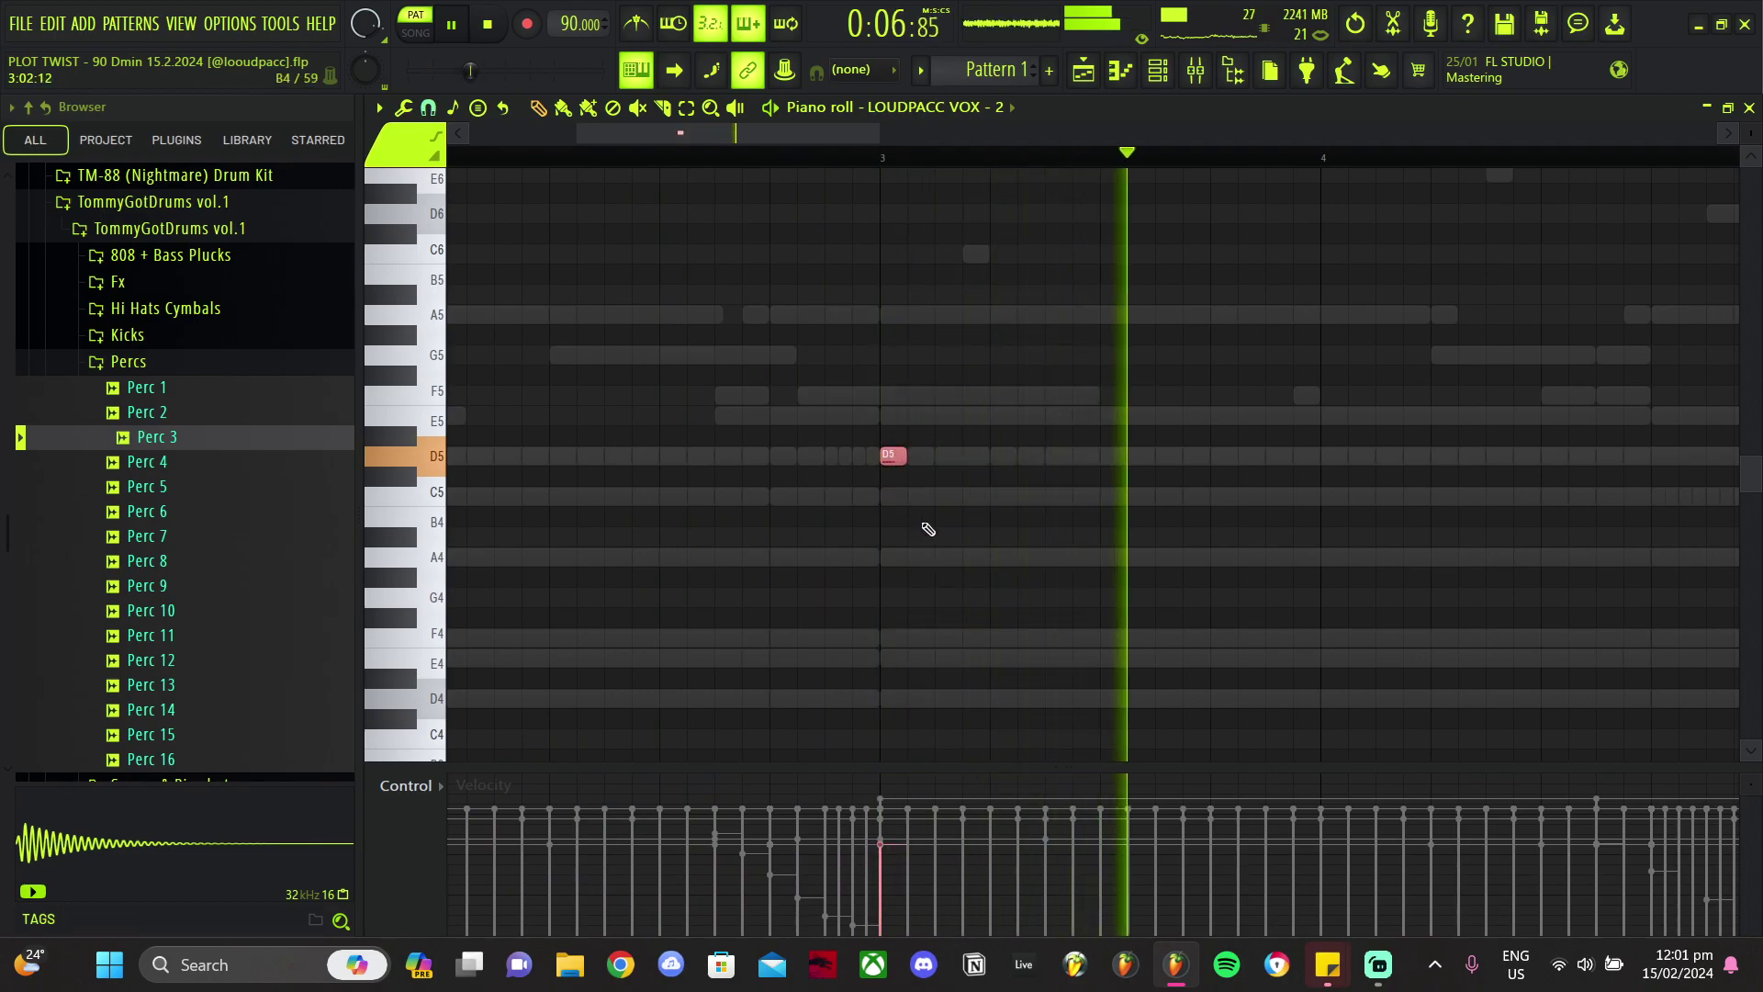
{"action": "left_click", "coordinate": [458, 458]}
{"action": "right_click", "coordinate": [457, 459]}
{"action": "key", "text": "space"}
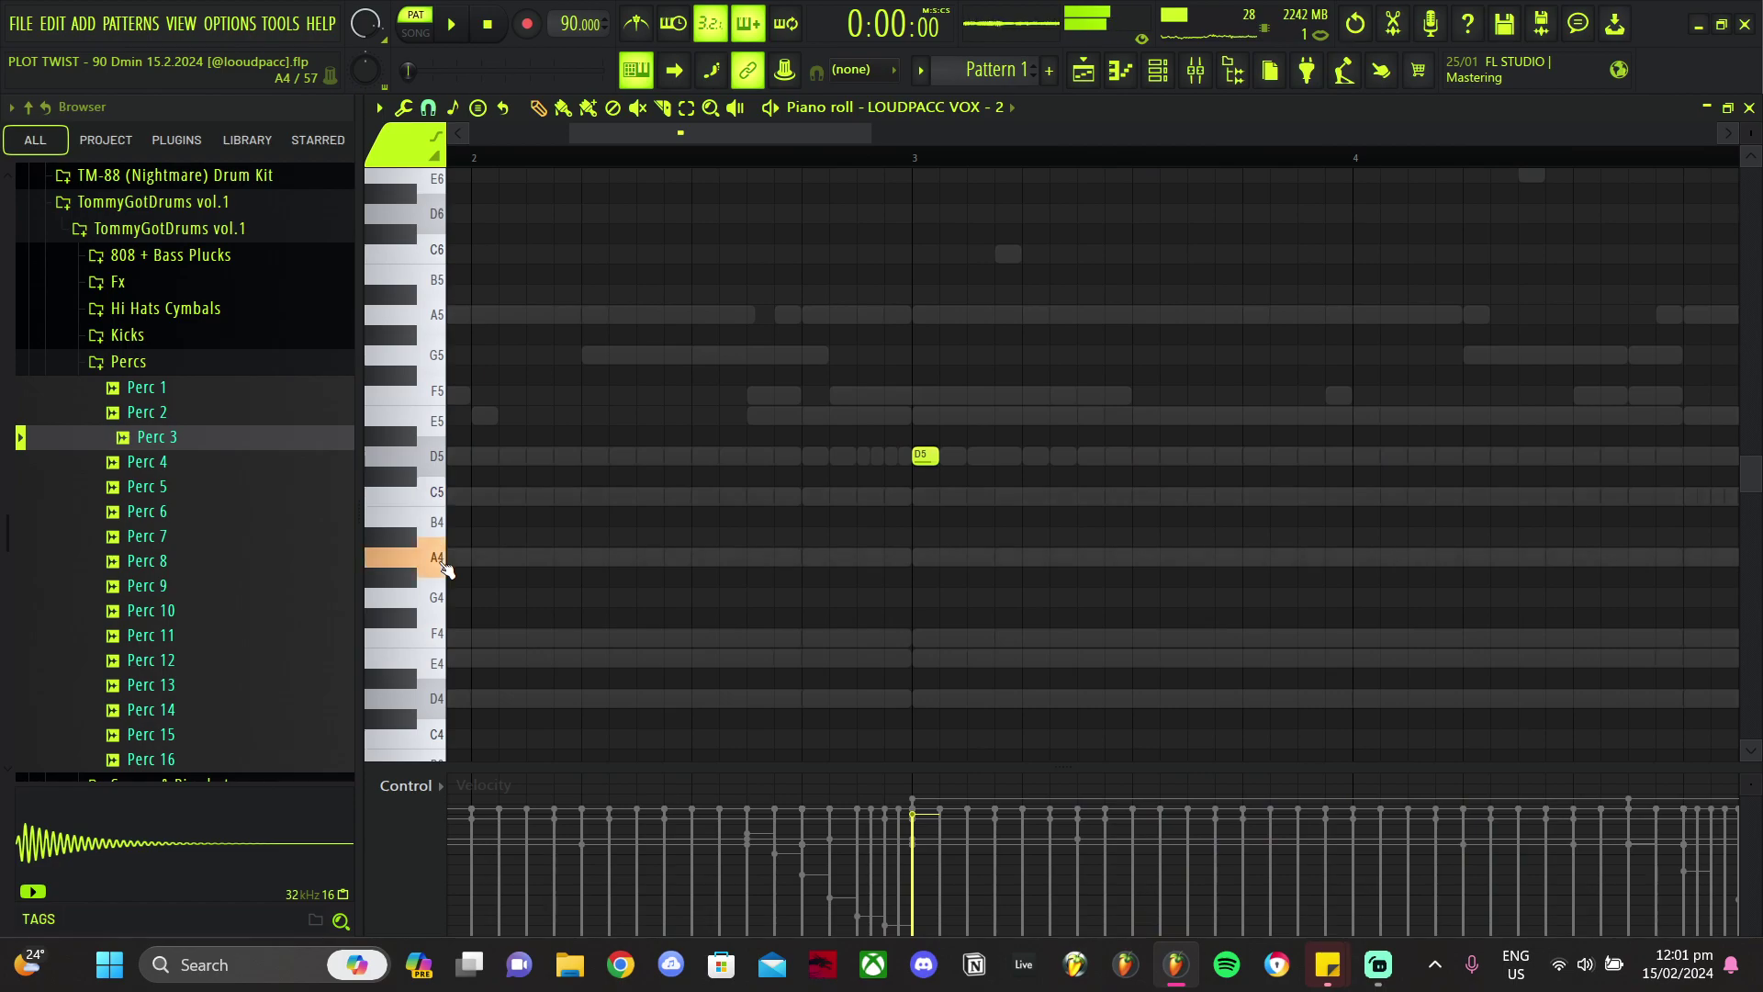
Step: Use a single A4 hit for LOUDPACC VOX - 2 instead and position it at the start of bar 3
{"action": "left_click", "coordinate": [822, 557]}
{"action": "key", "text": "space"}
{"action": "left_click", "coordinate": [1158, 70]}
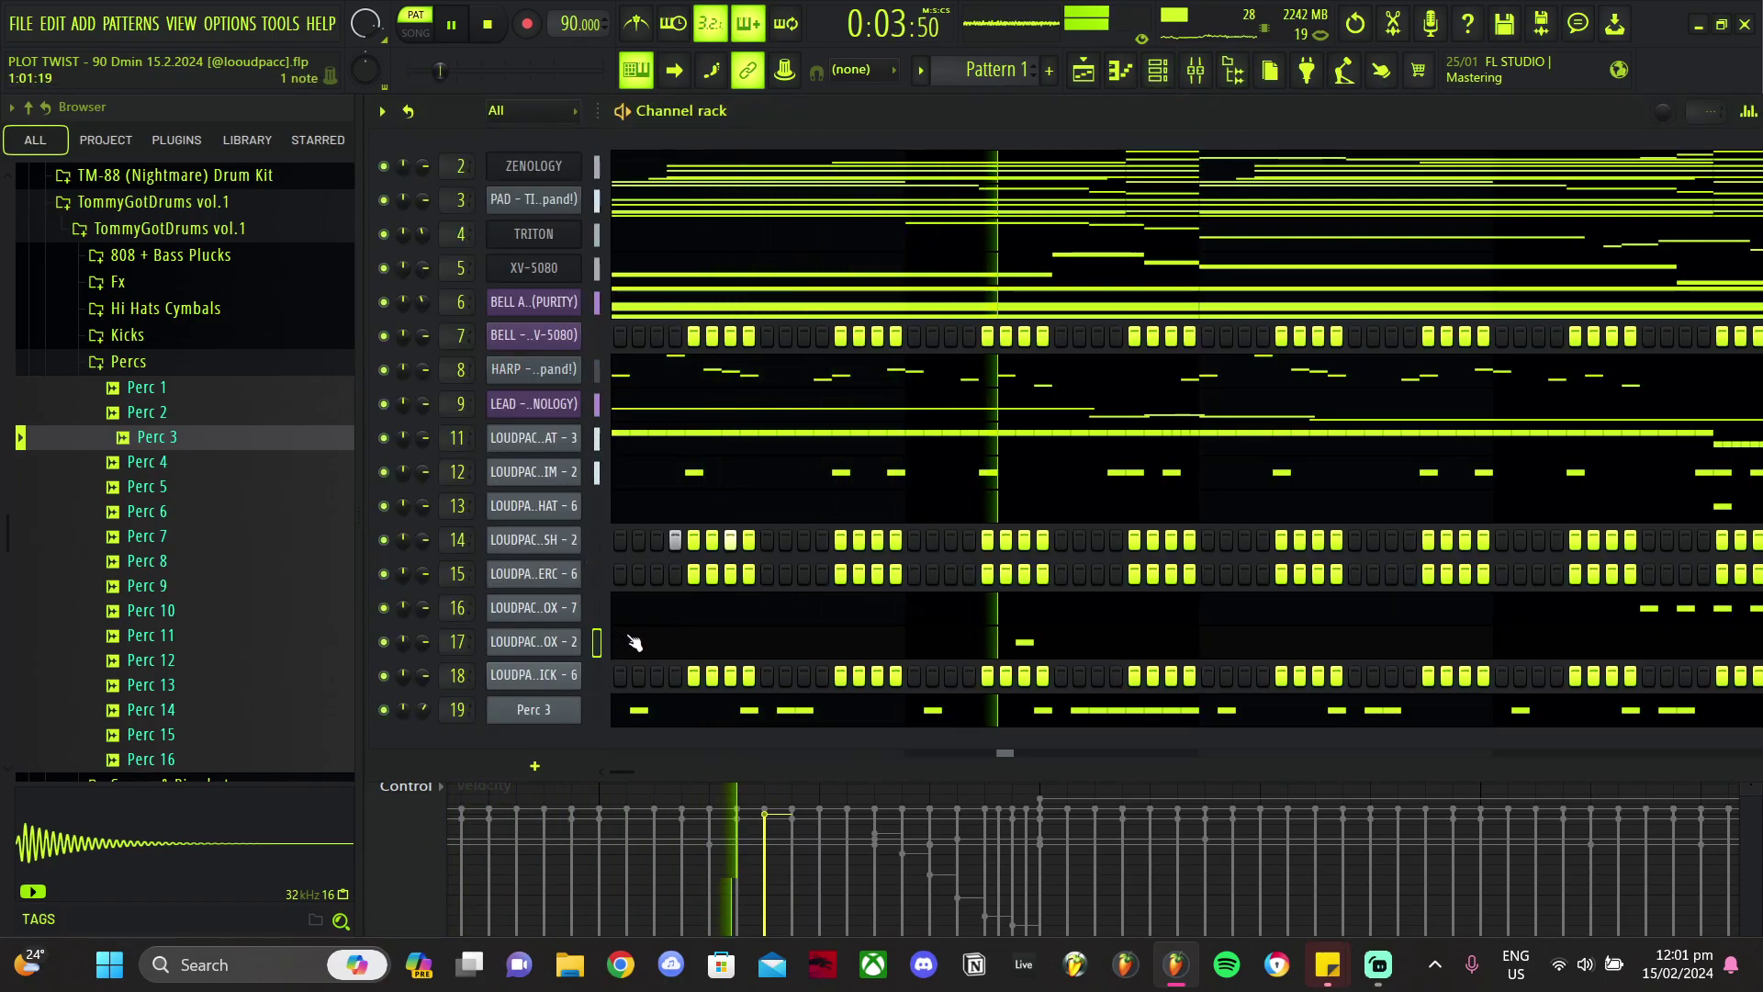
{"action": "left_click", "coordinate": [696, 648]}
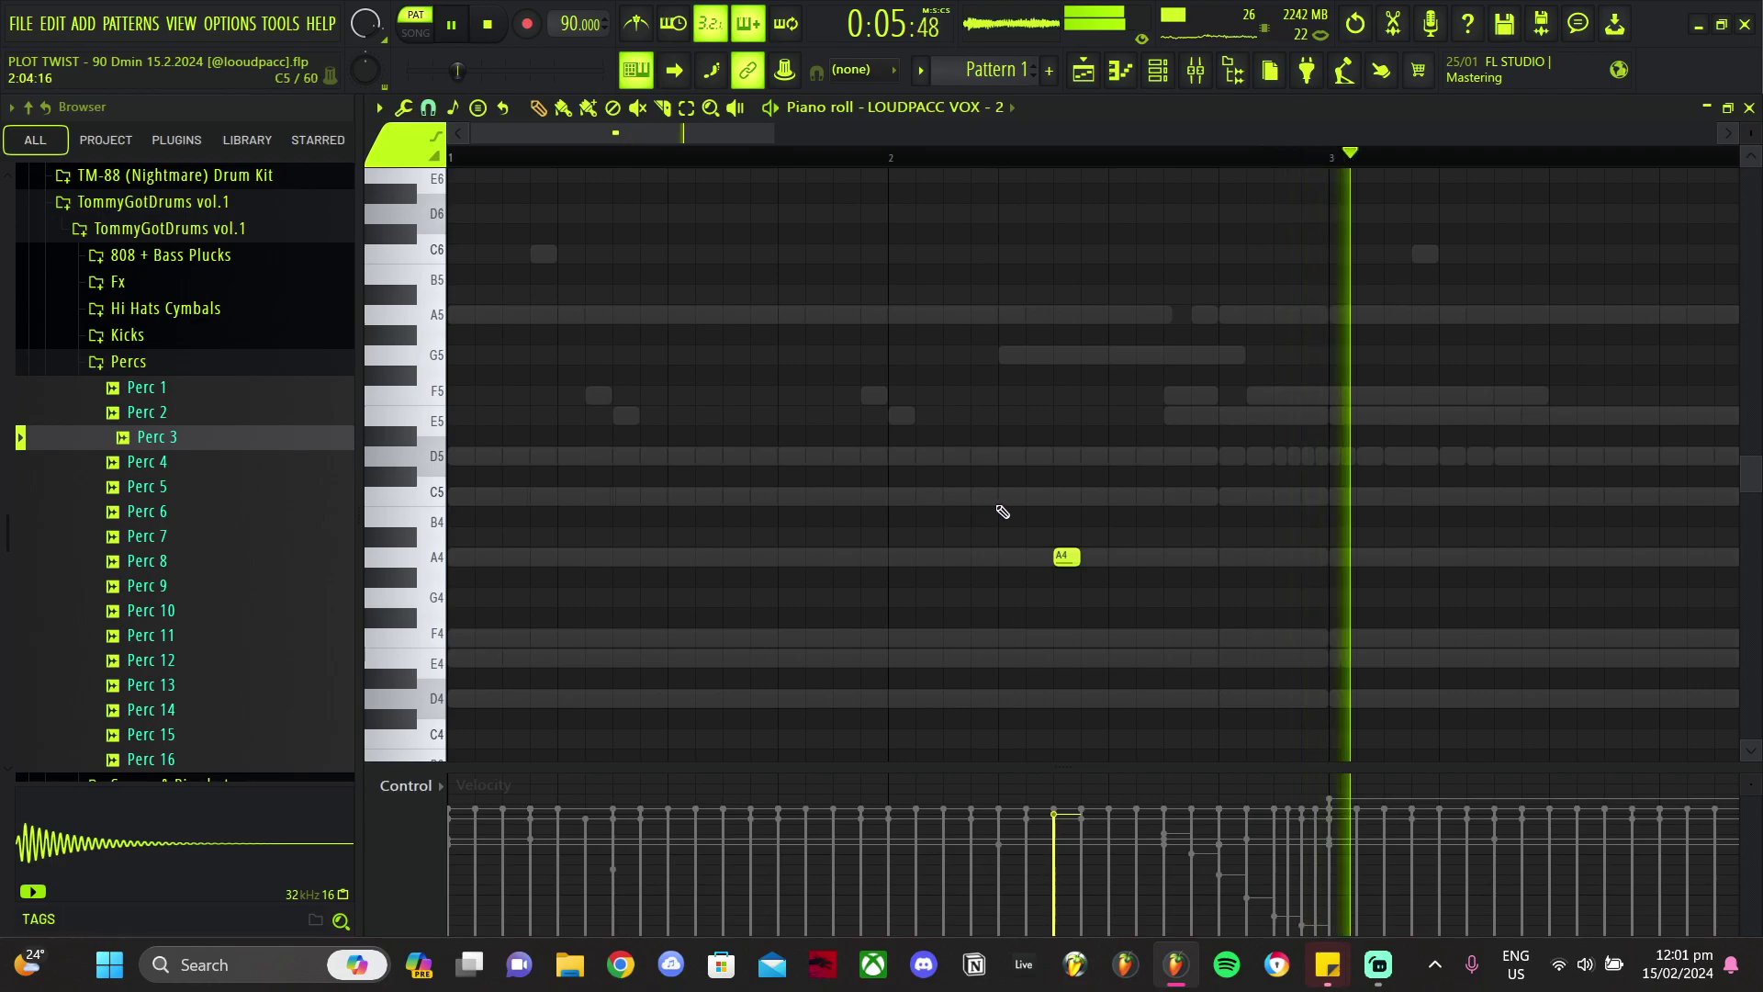
{"action": "scroll", "coordinate": [1007, 563], "scroll_direction": "down", "scroll_amount": 3}
{"action": "left_click", "coordinate": [484, 25]}
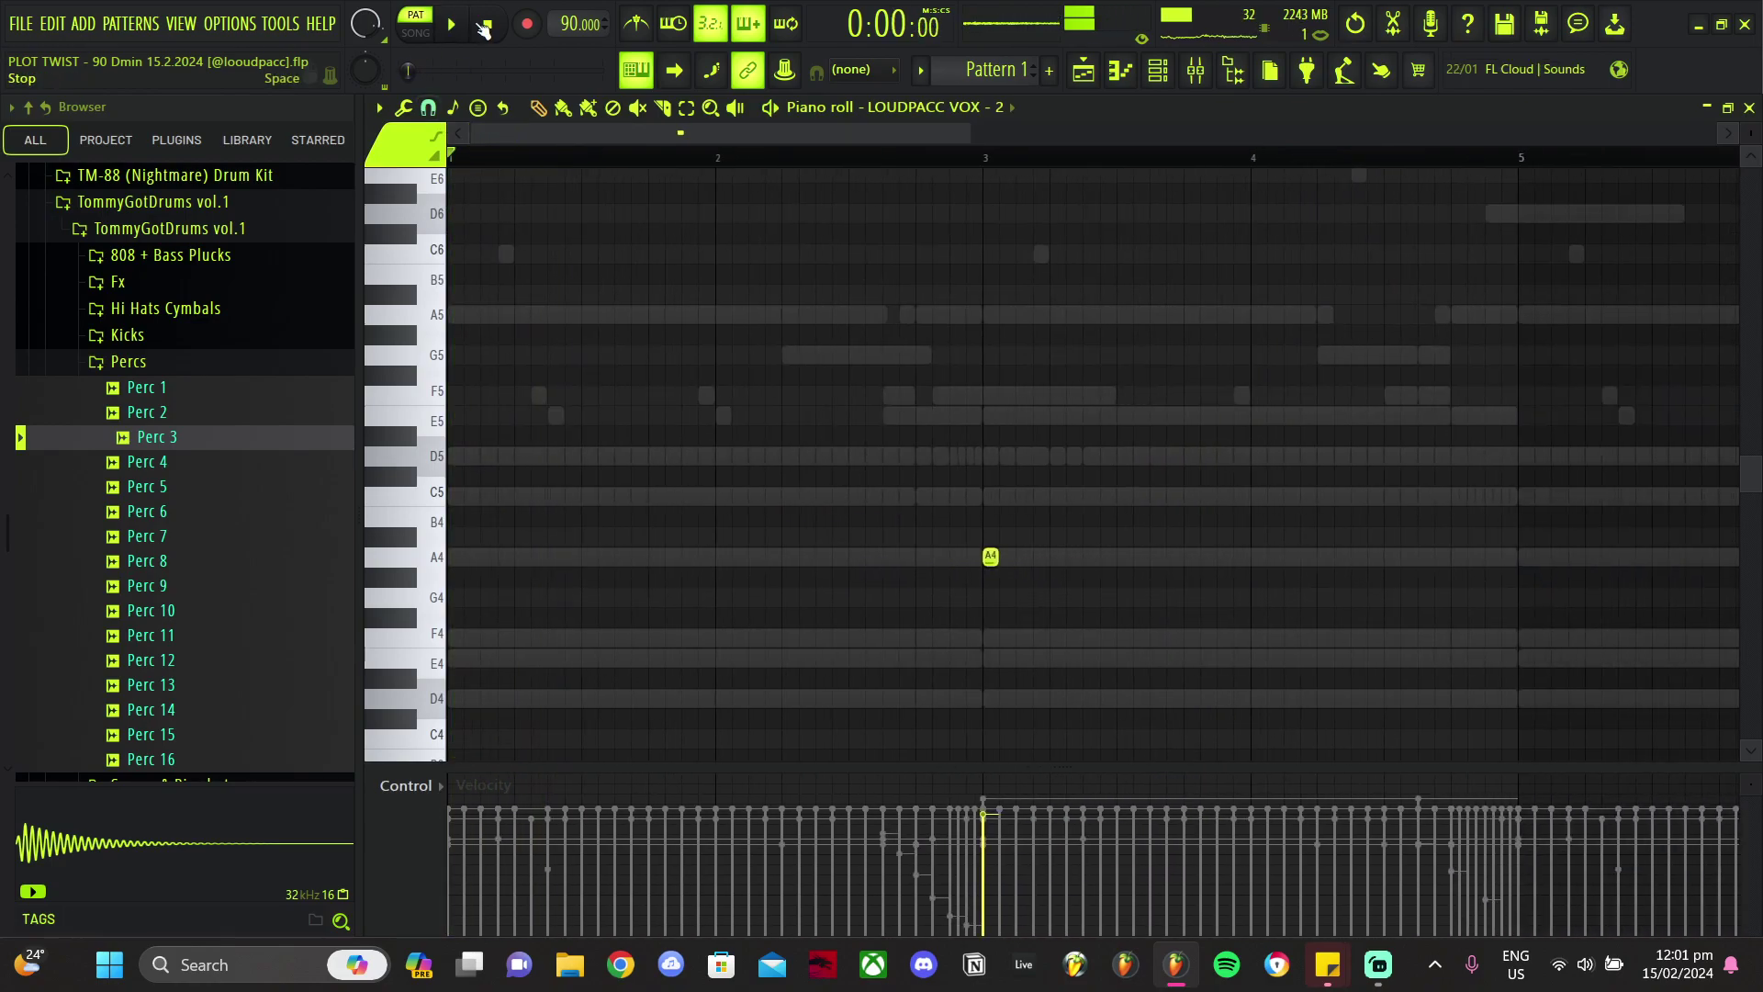
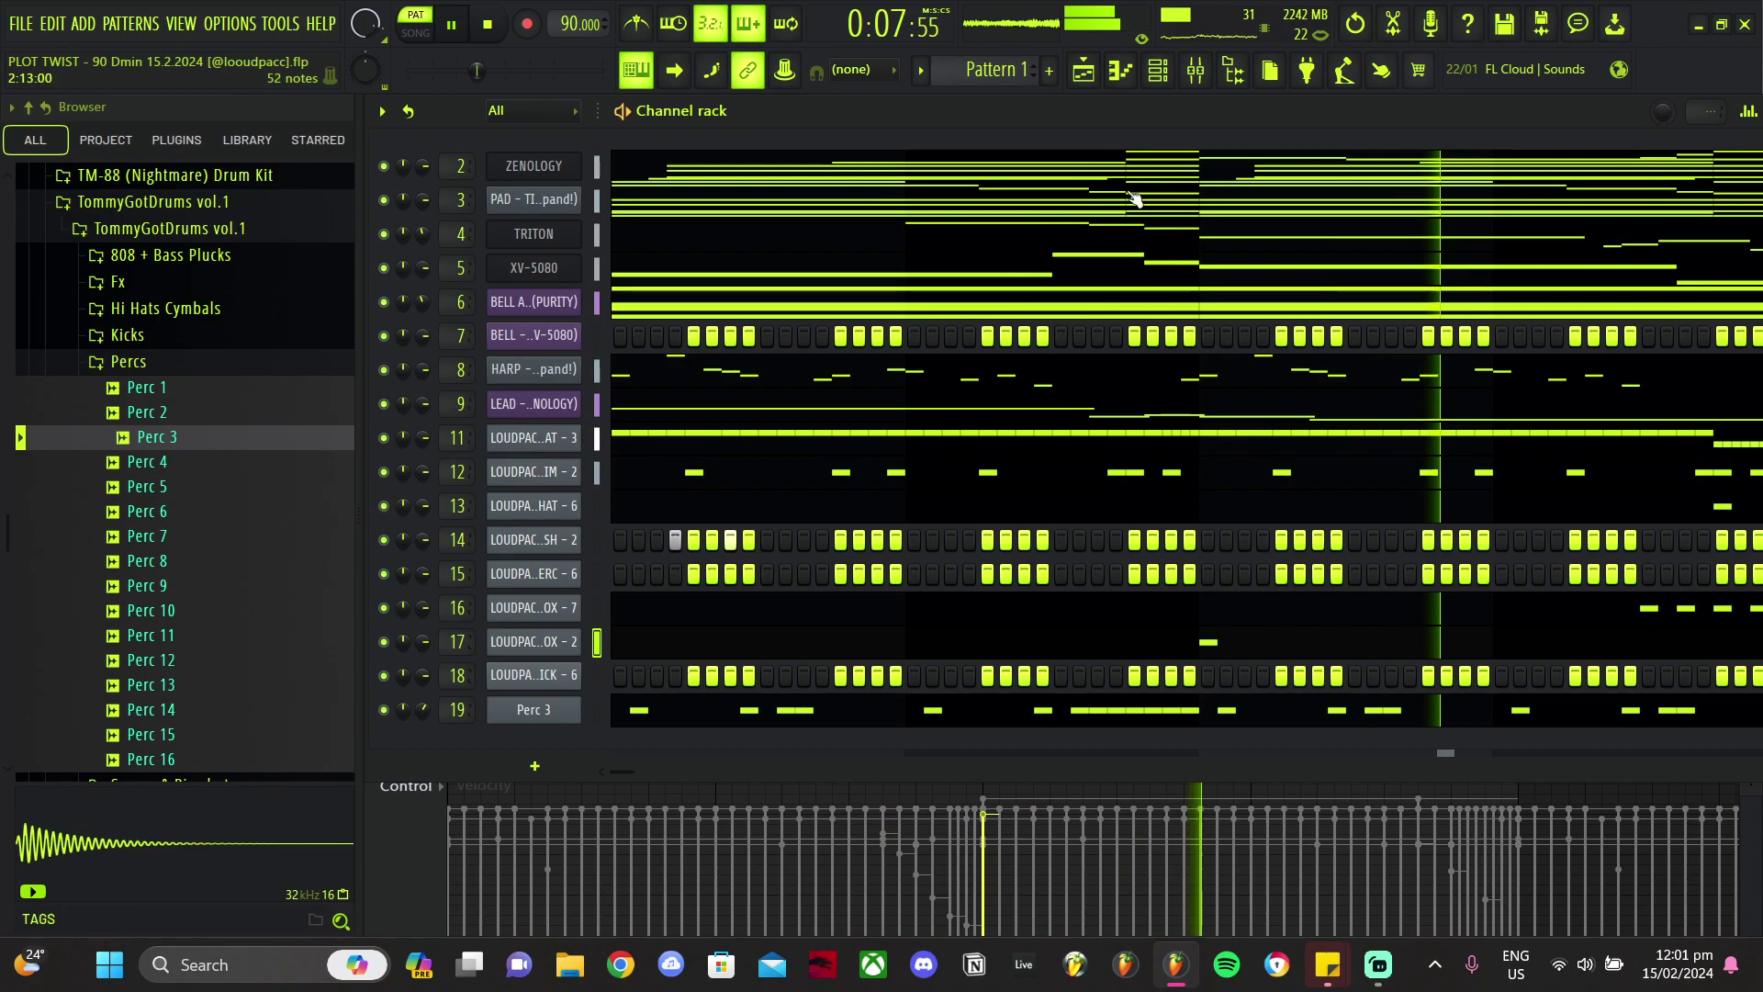
Step: Copy the VOX - 2 A4 hit four bars on to the start of bar 7 and play the pattern
{"action": "left_click", "coordinate": [1158, 70]}
{"action": "left_click_drag", "start_coordinate": [1093, 589], "coordinate": [971, 548]}
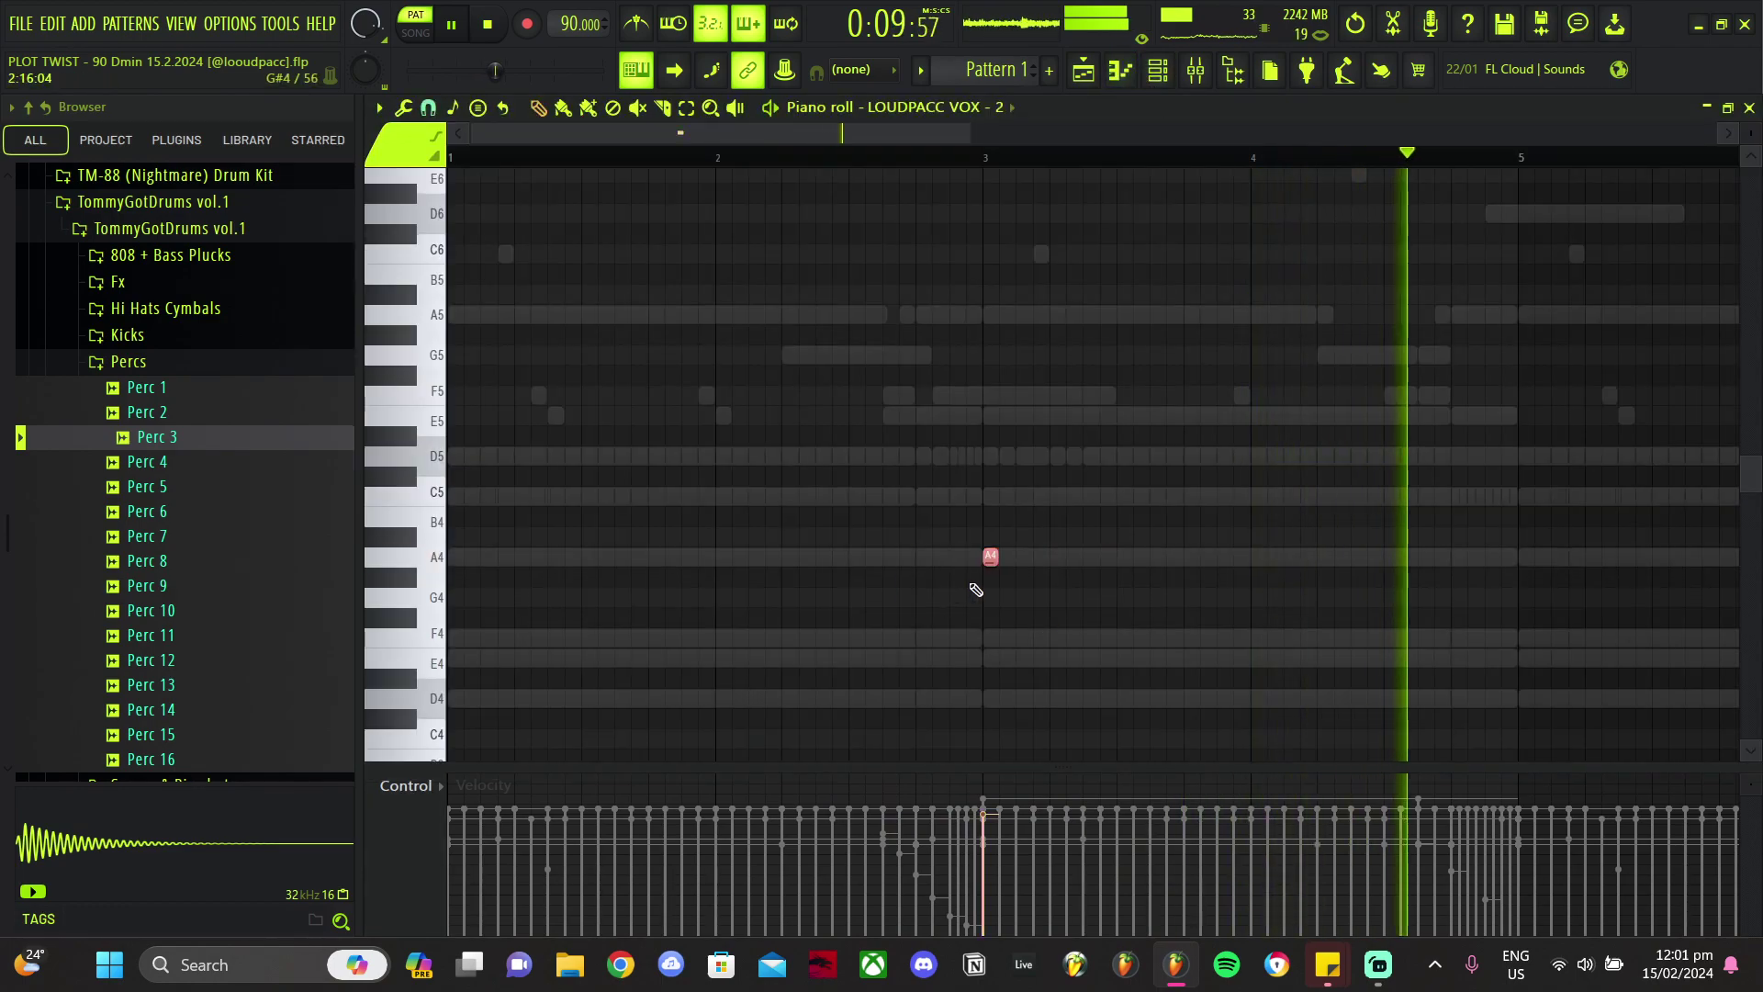
{"action": "scroll", "coordinate": [1016, 598], "scroll_direction": "down", "scroll_amount": 4}
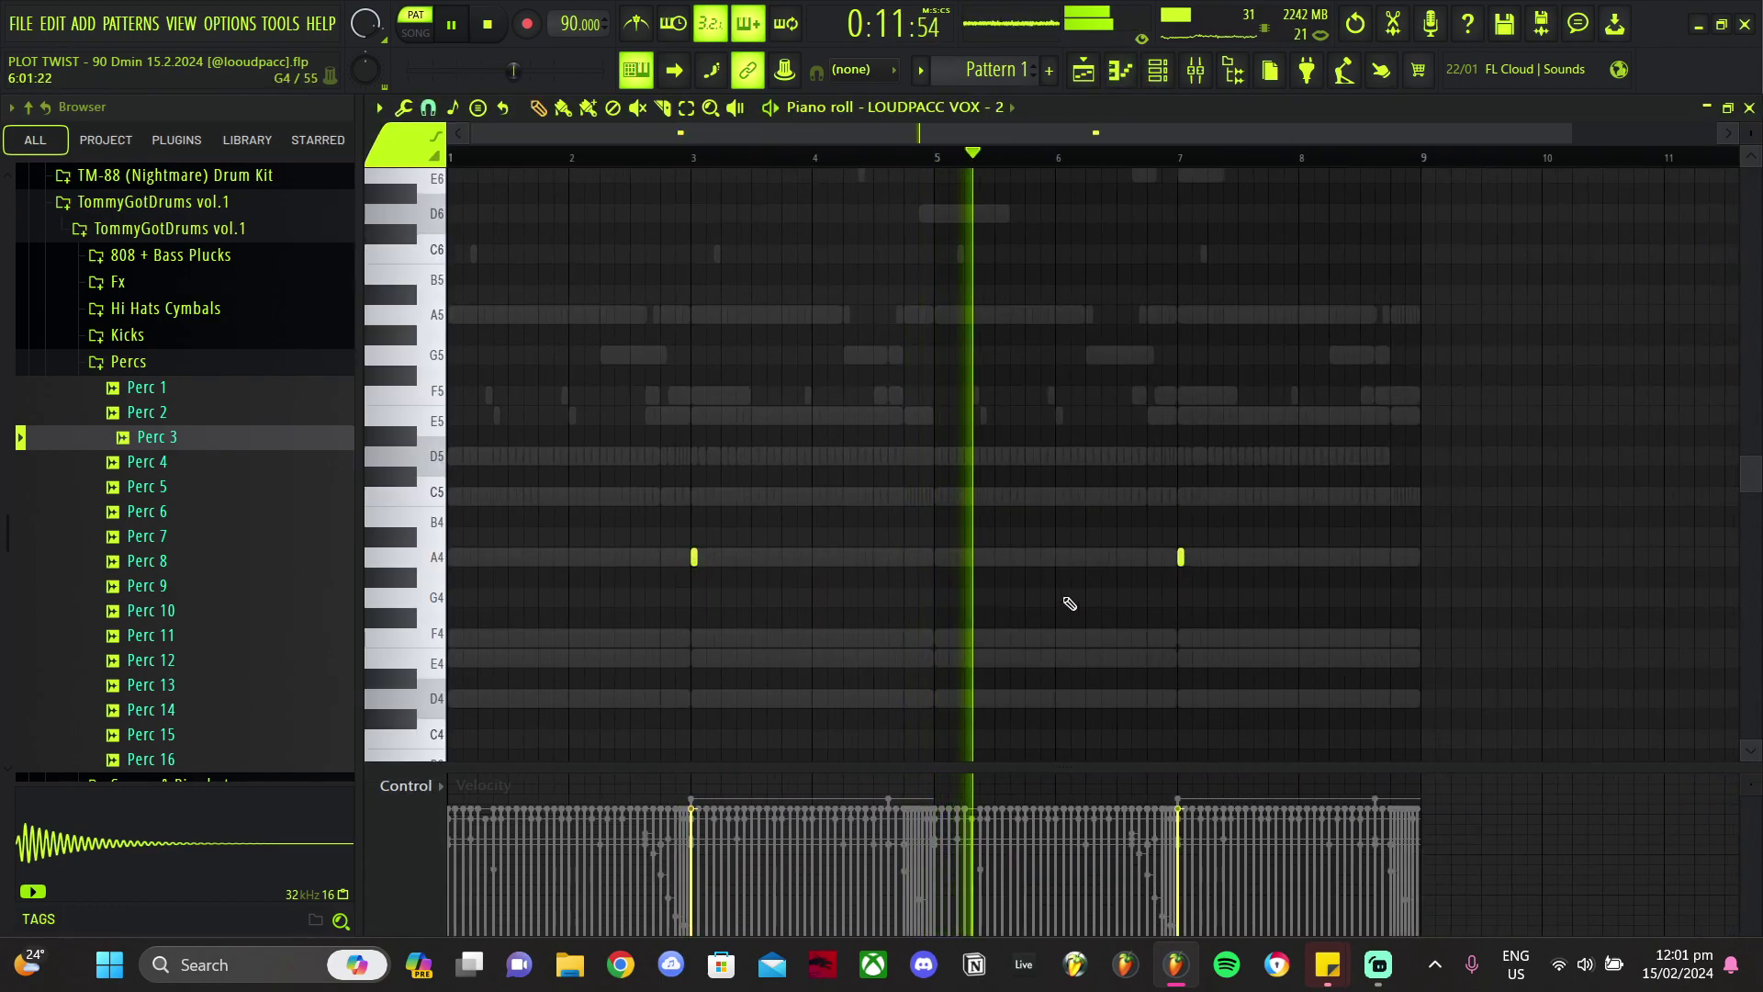
{"action": "key", "text": "F6"}
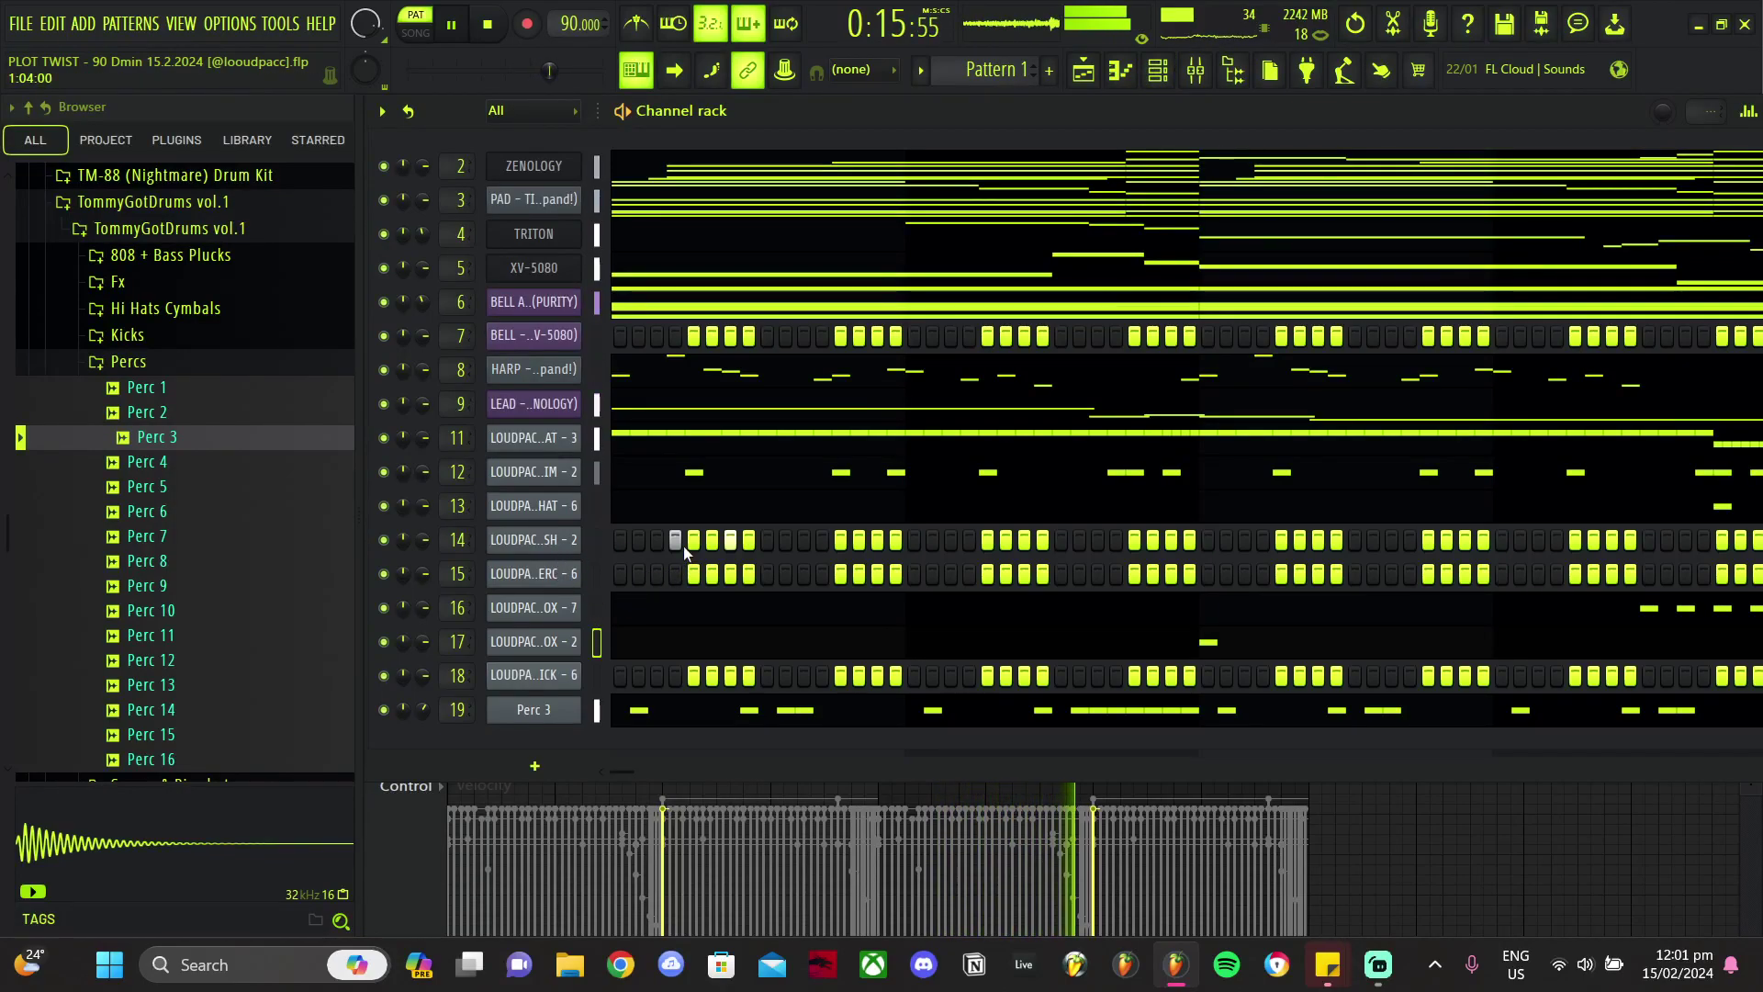
{"action": "left_click", "coordinate": [1155, 79]}
{"action": "key", "text": "space"}
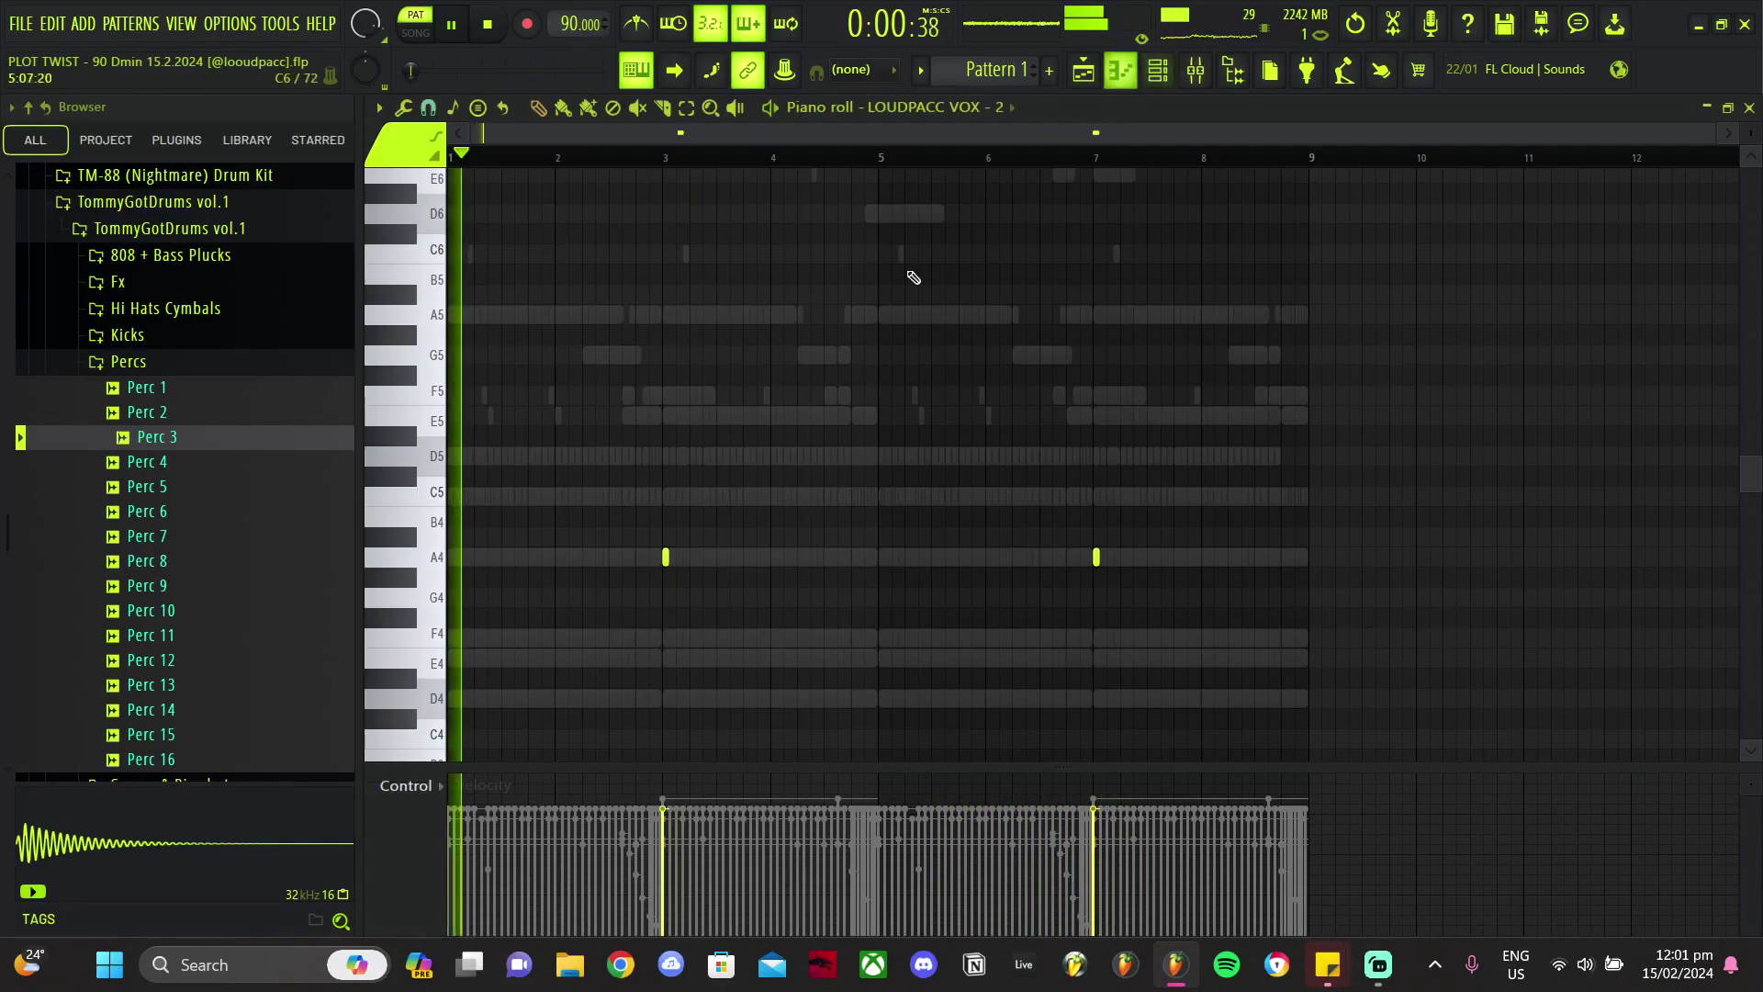
Step: Move the first VOX - 2 A4 hit from bar 3 to step 15 of bar 2
{"action": "left_click", "coordinate": [718, 561]}
{"action": "right_click", "coordinate": [750, 560]}
{"action": "scroll", "coordinate": [686, 590], "scroll_direction": "up", "scroll_amount": 4}
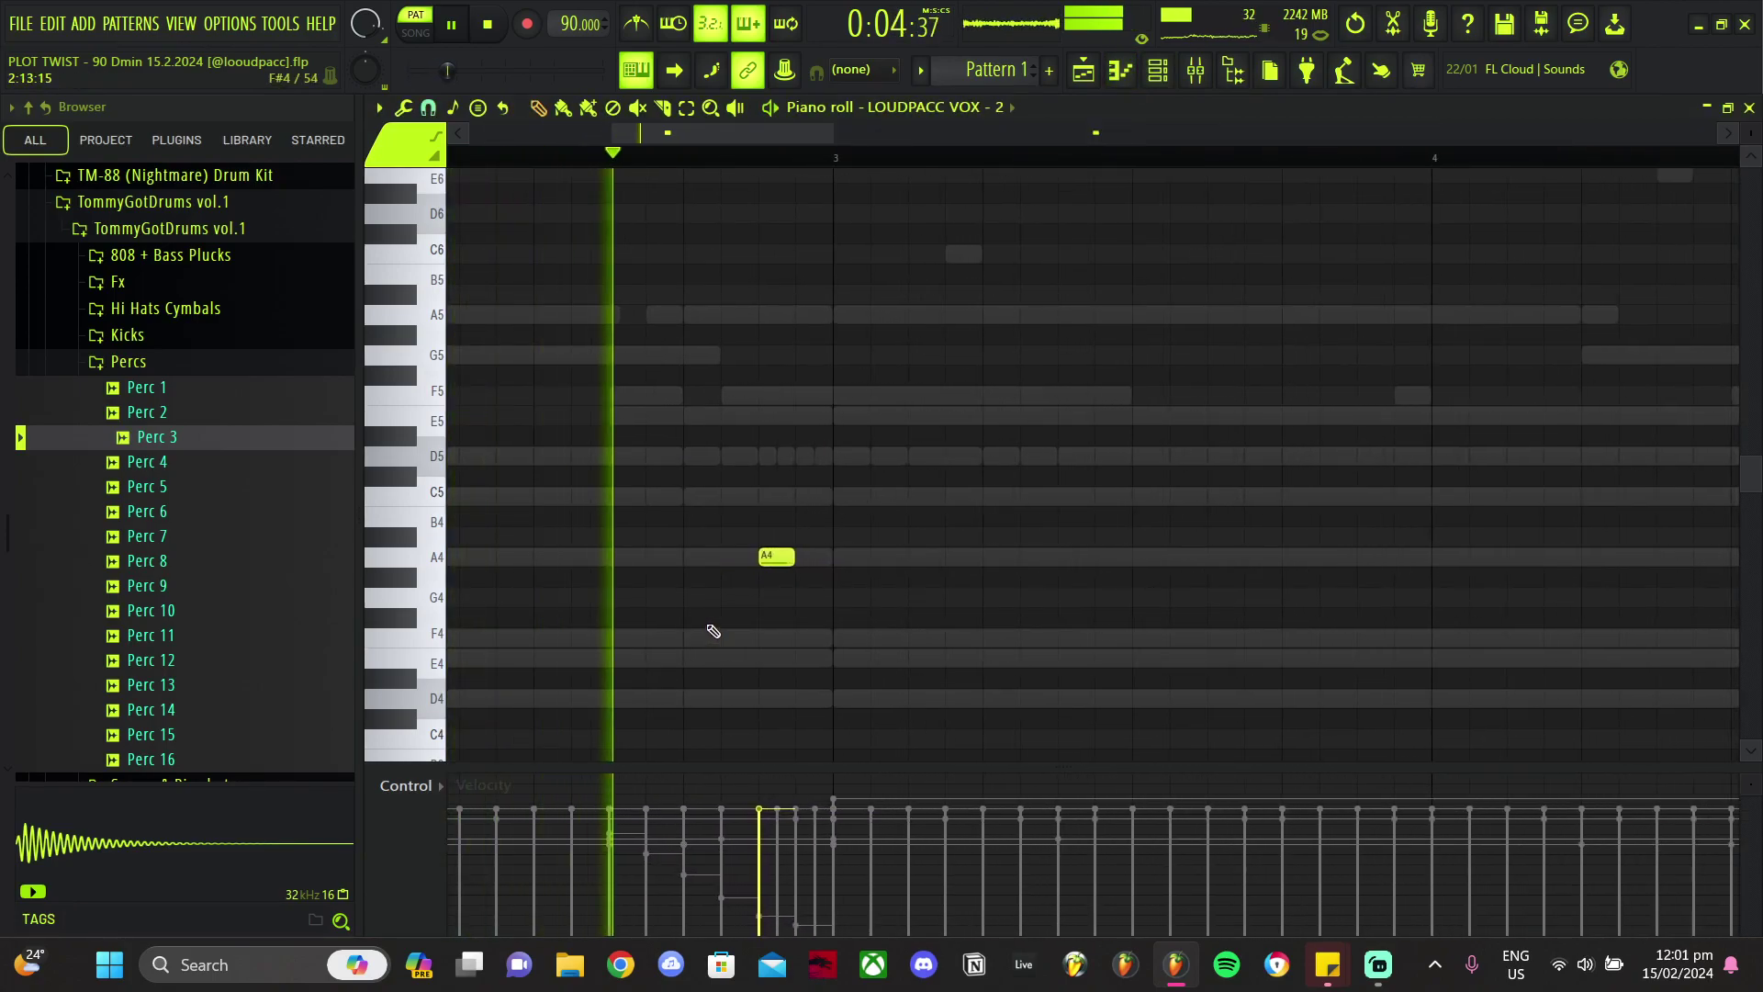
{"action": "scroll", "coordinate": [715, 621], "scroll_direction": "down", "scroll_amount": 3}
Step: Remove the VOX - 2 hit in bar 7, duplicate bars 1 to 4 into bars 5 to 8 and clear the selection
{"action": "scroll", "coordinate": [719, 621], "scroll_direction": "down", "scroll_amount": 3}
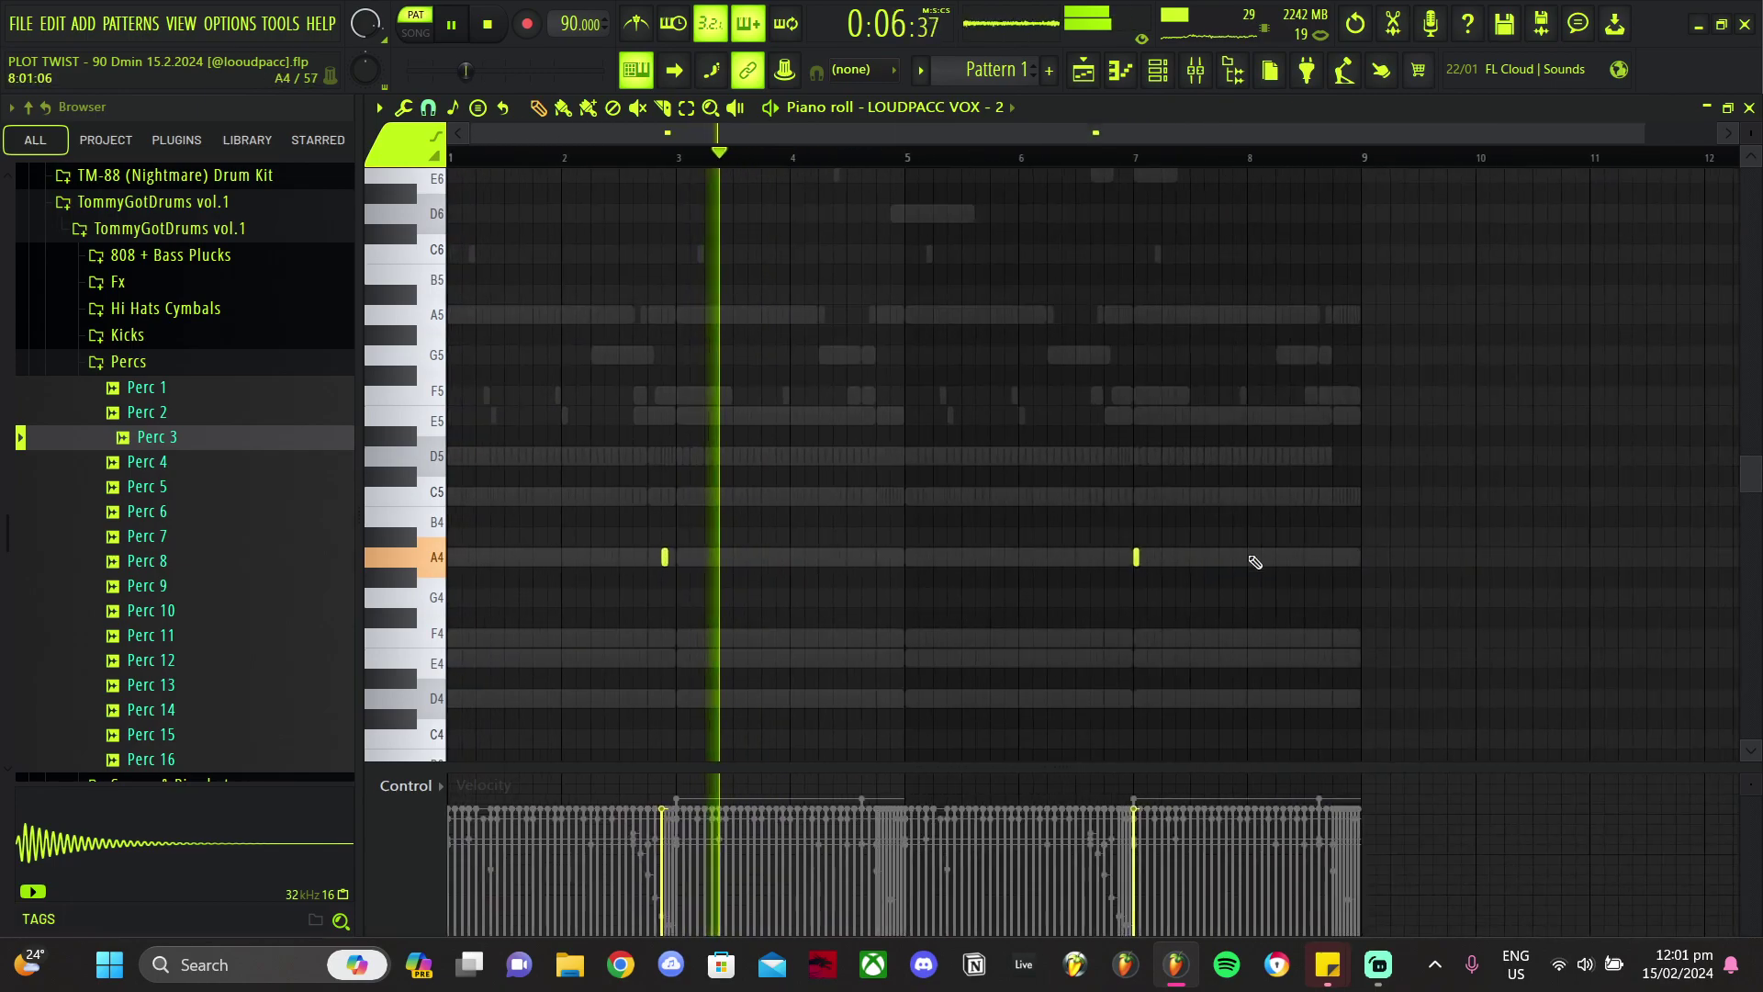
{"action": "left_click_drag", "start_coordinate": [908, 164], "coordinate": [67, 398]}
{"action": "key", "text": "ctrl+b"}
{"action": "left_click", "coordinate": [997, 165], "text": "ctrl"}
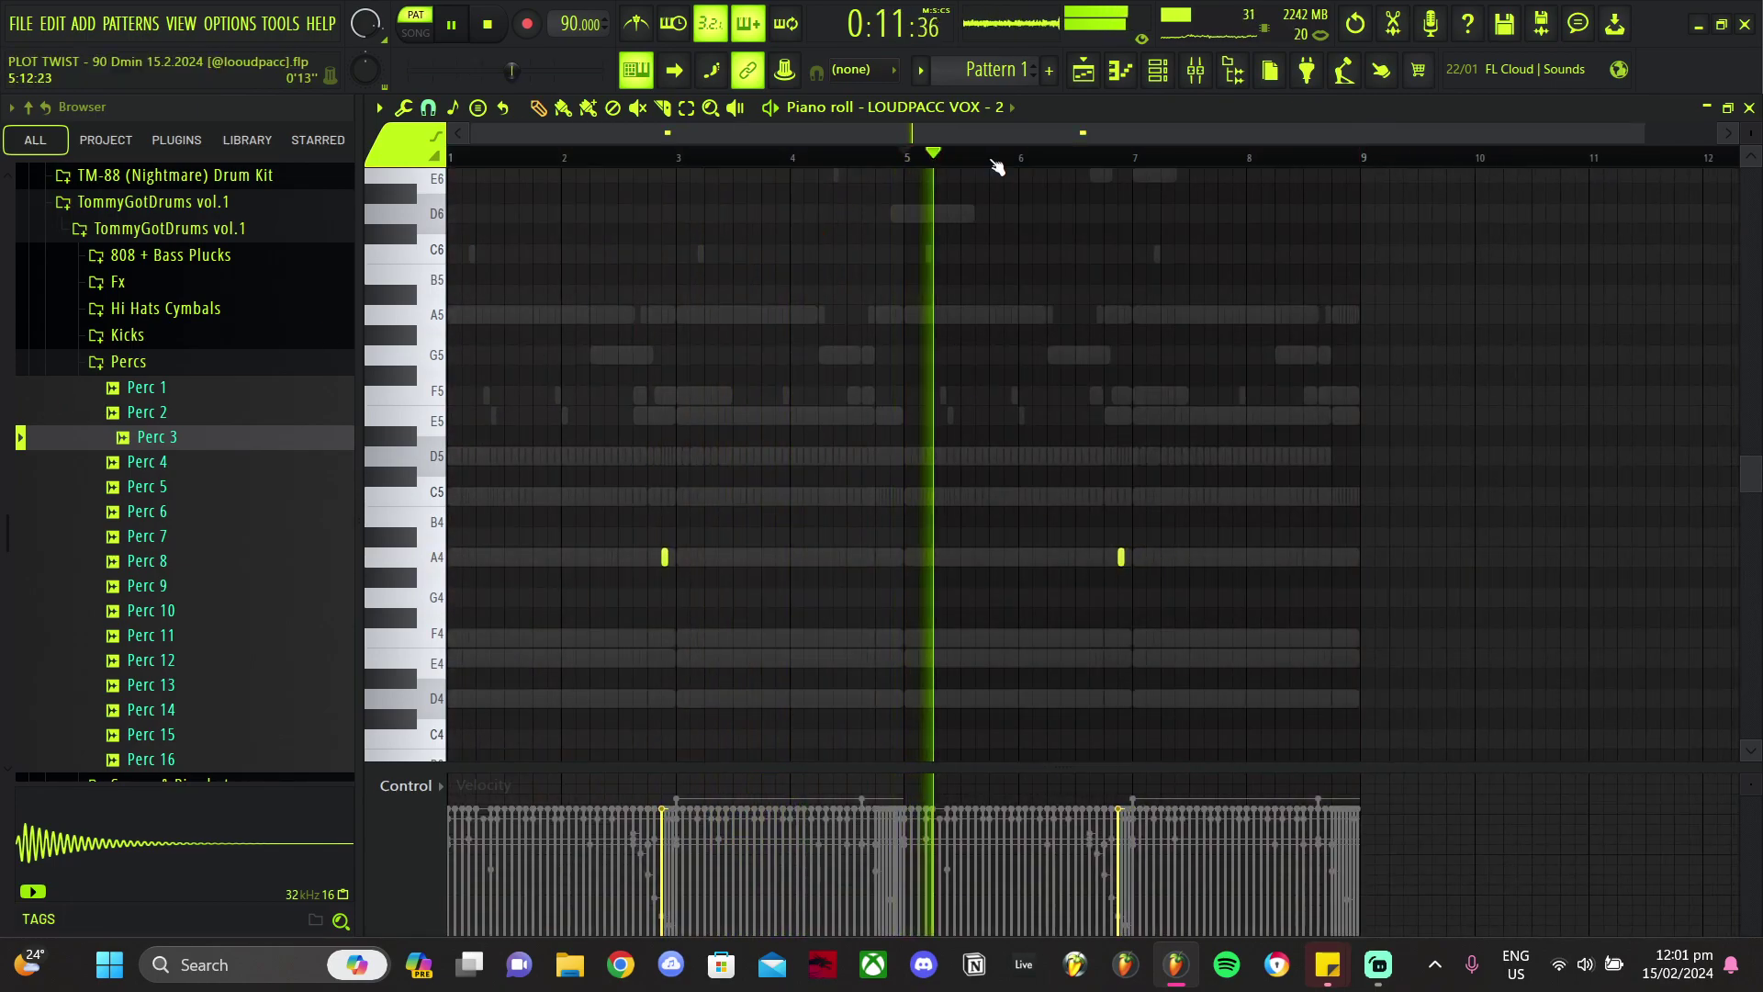
Step: Sketch LOUDPACC KICK - 6 hits on steps 1, 2 and 4 and route its mixer track only to Master
{"action": "left_click", "coordinate": [1085, 73]}
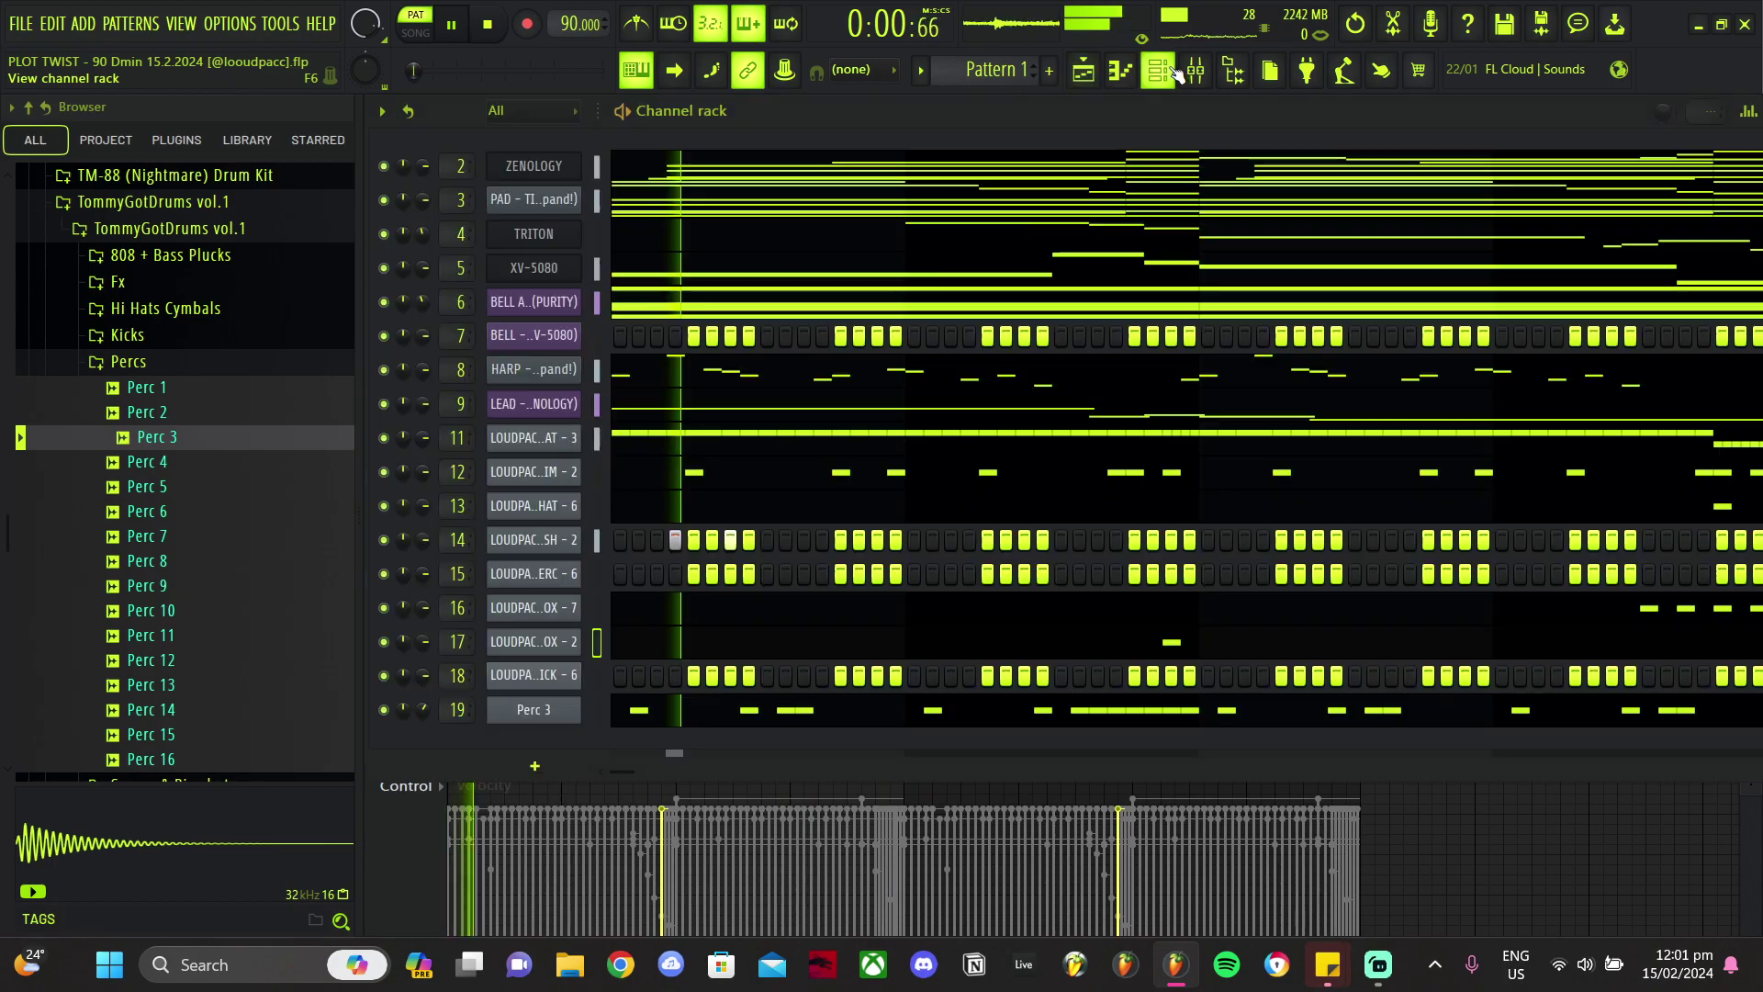
{"action": "left_click", "coordinate": [640, 676]}
{"action": "left_click", "coordinate": [676, 676]}
{"action": "key", "text": "space"}
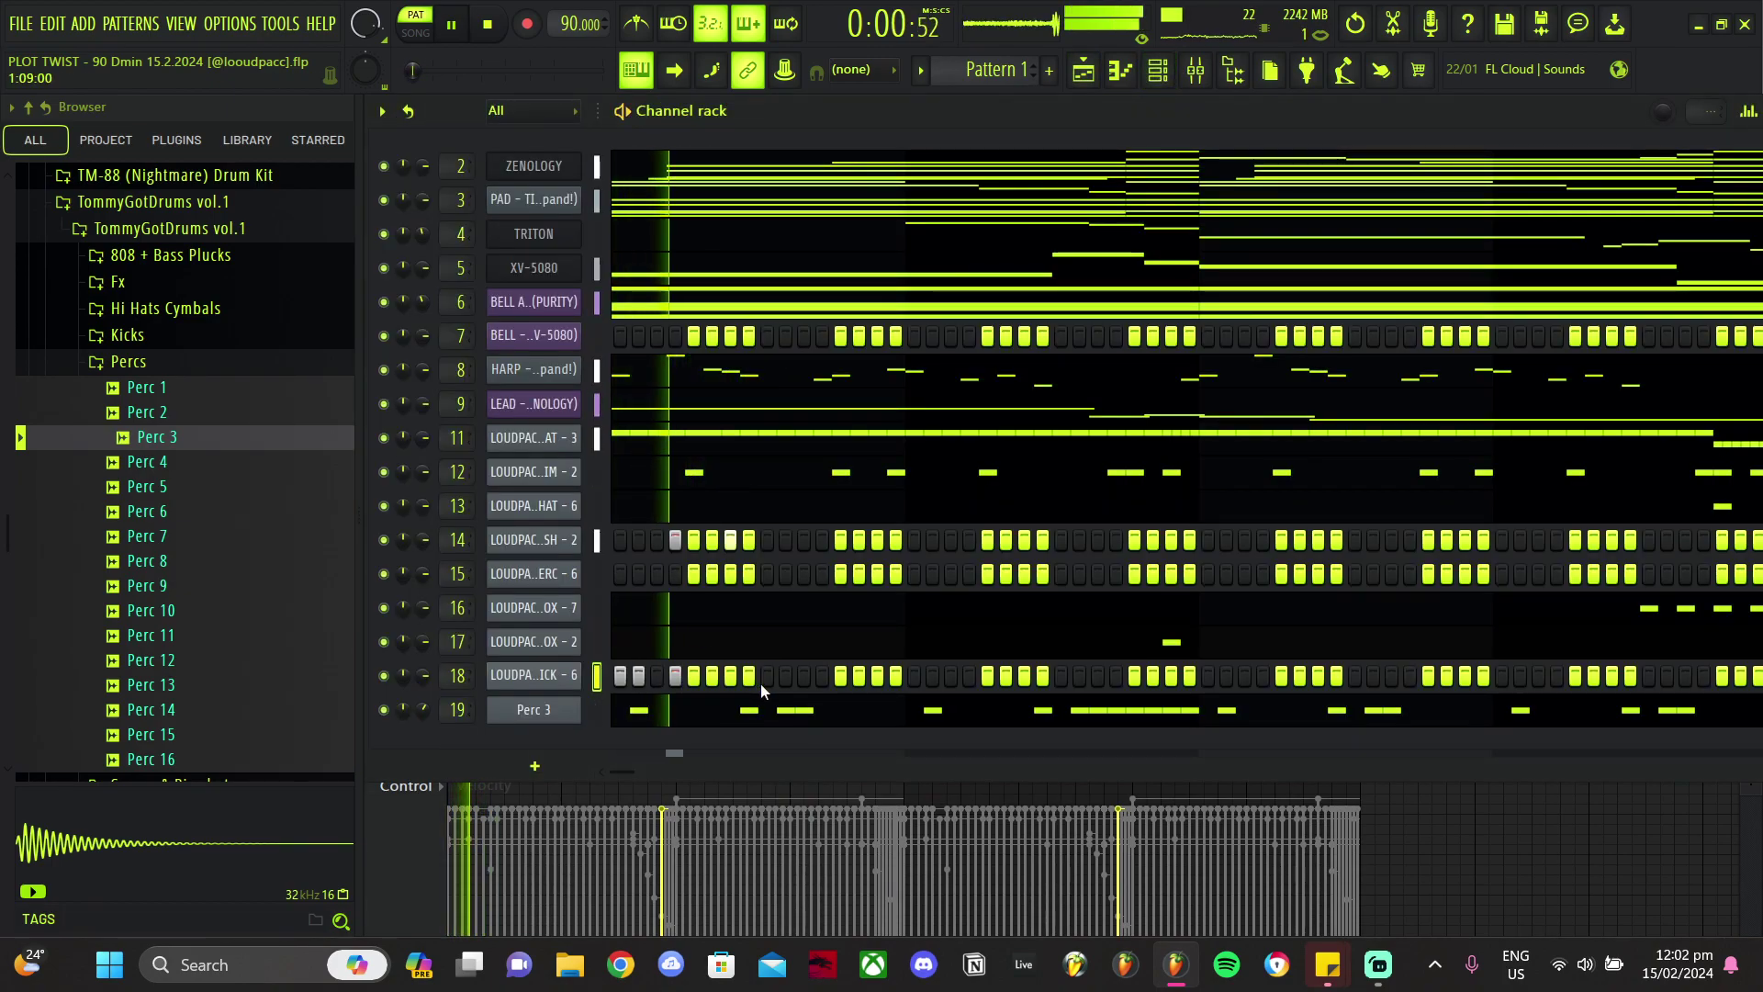
{"action": "left_click", "coordinate": [1196, 71]}
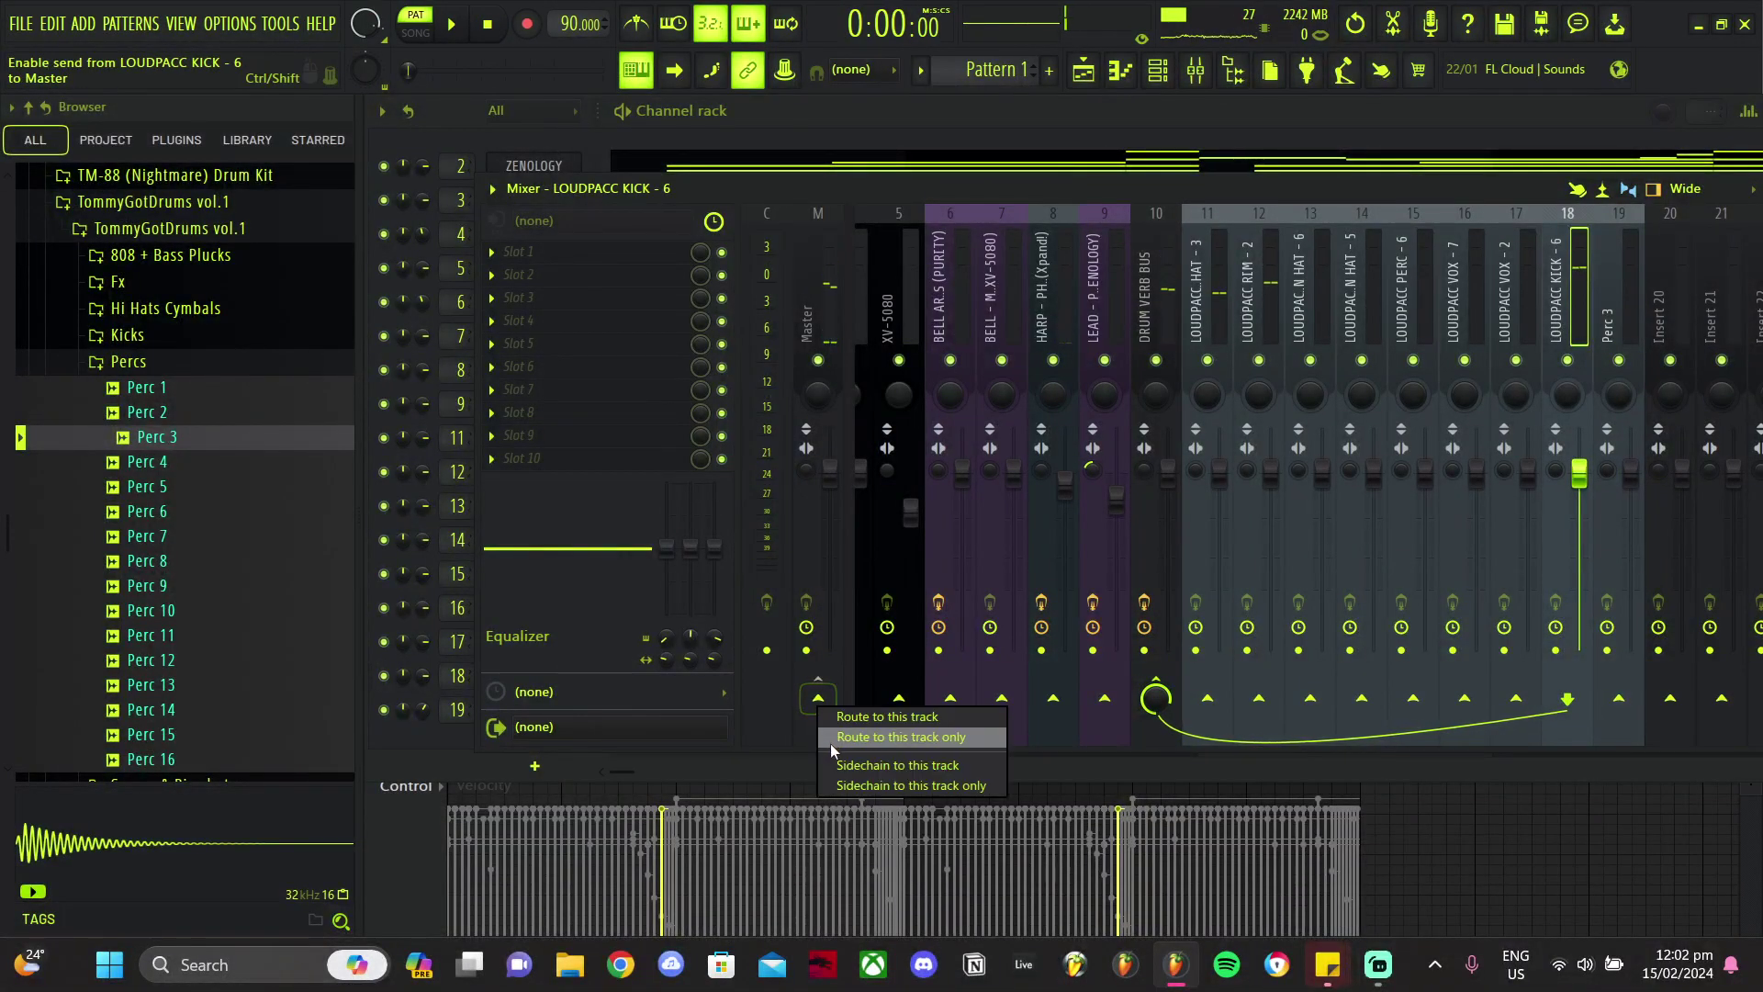
{"action": "key", "text": "space"}
Step: Rework the LOUDPACC KICK - 6 pattern to hits on steps 1 and 8 of bar 1 and audition it
{"action": "left_click", "coordinate": [1122, 71]}
{"action": "key", "text": "space"}
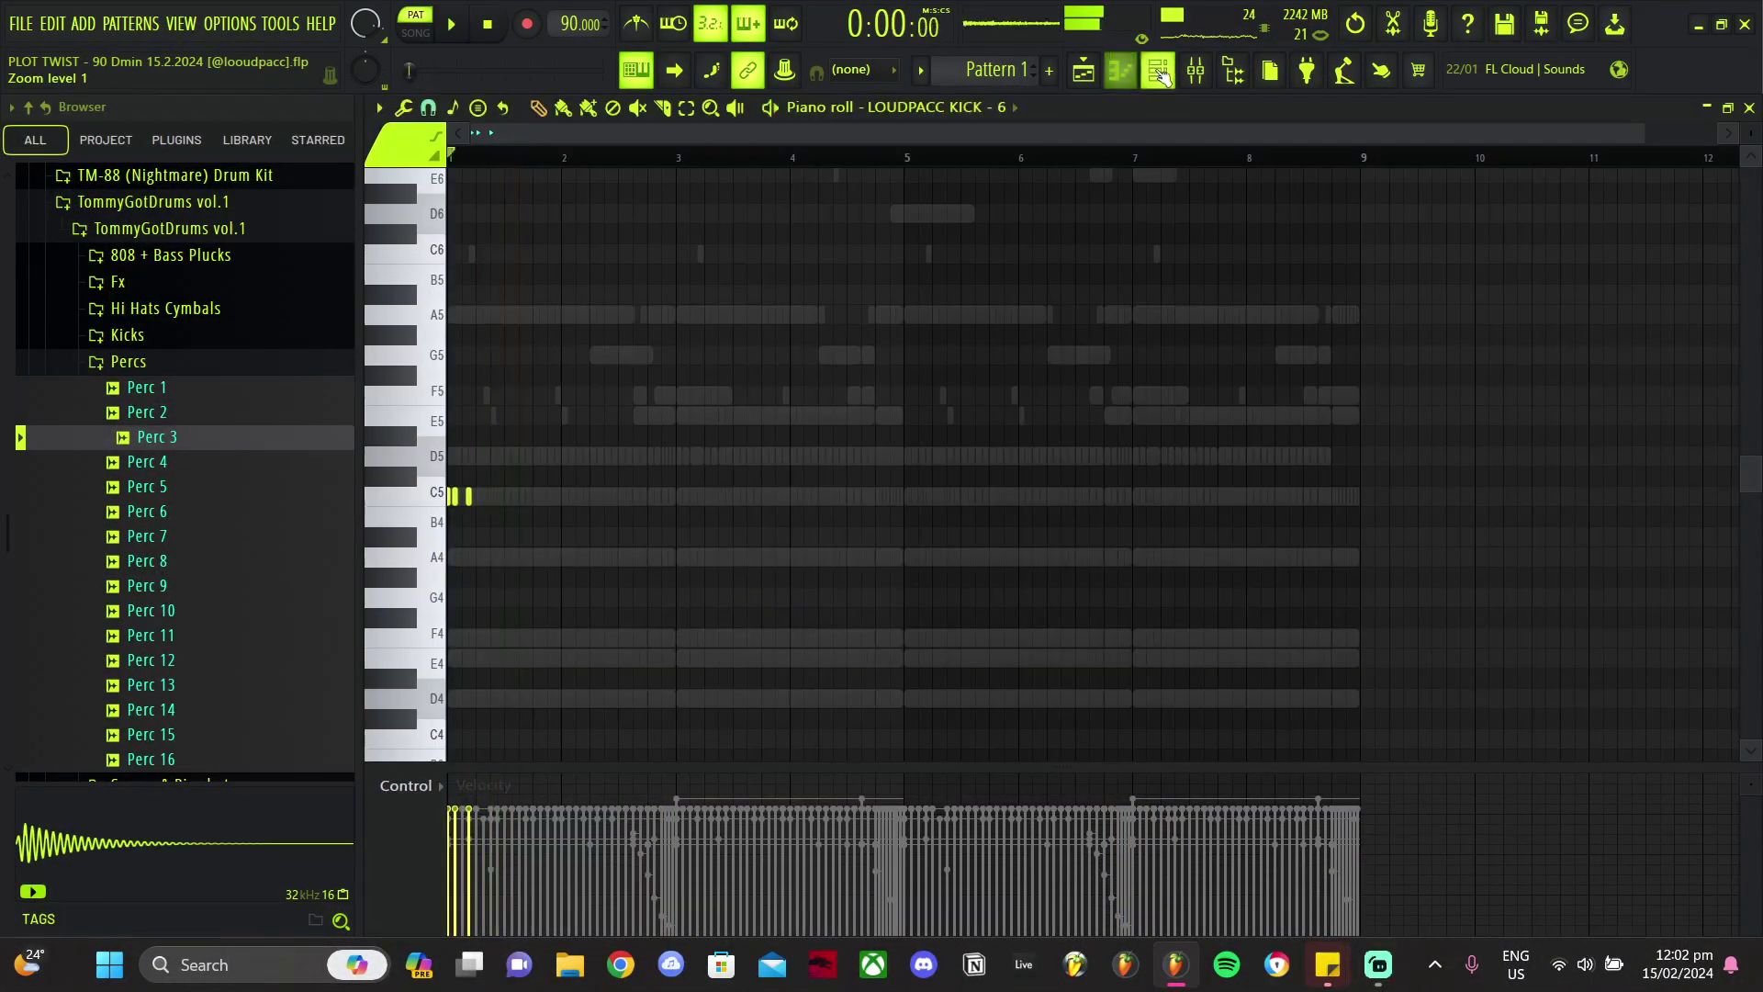
{"action": "left_click", "coordinate": [1158, 71]}
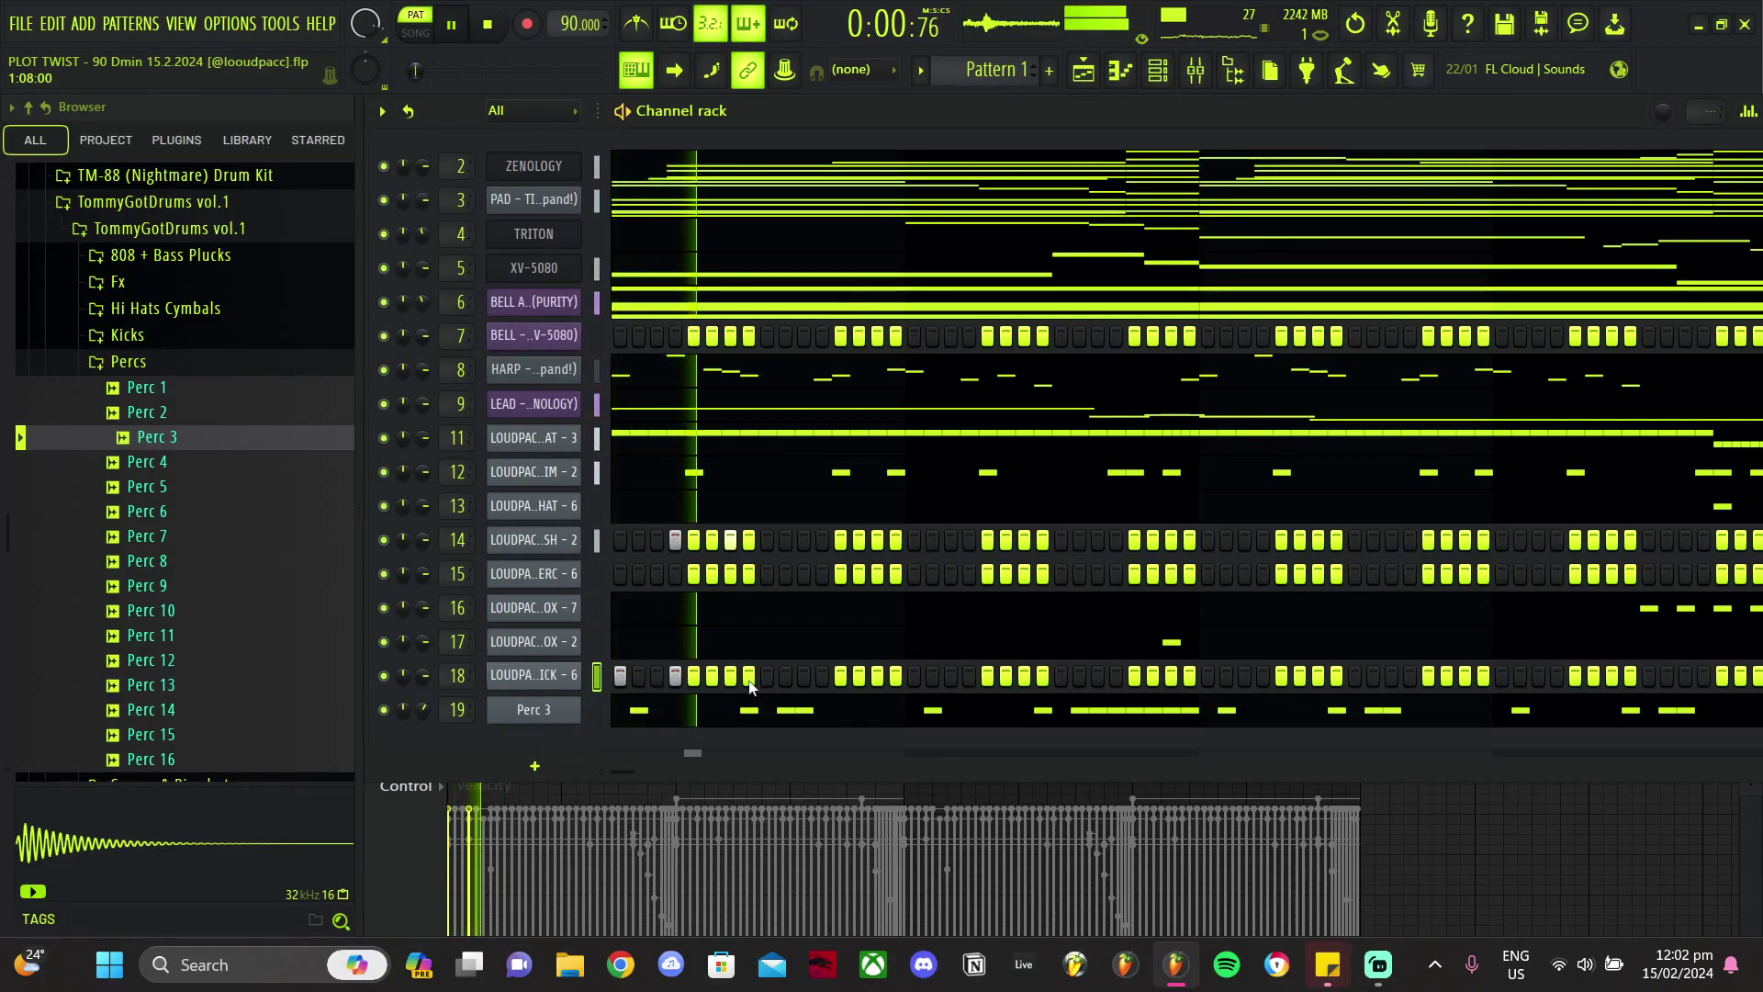
{"action": "key", "text": "space"}
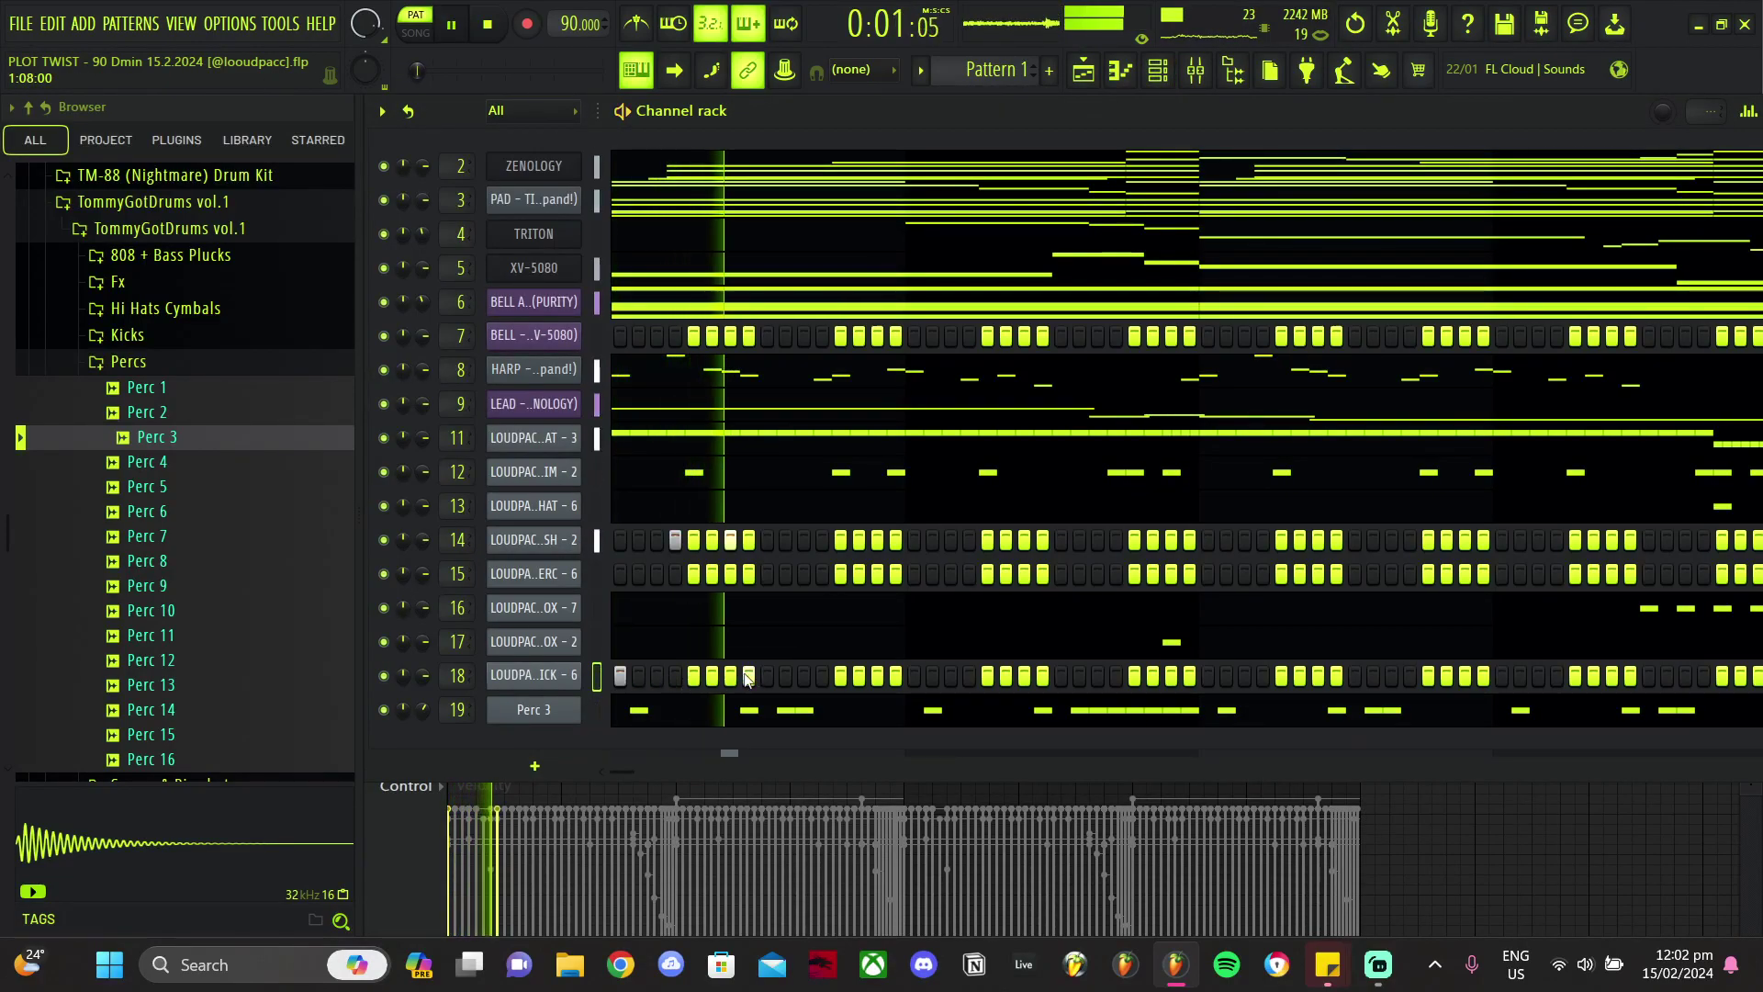
Step: Remove the stray kick hits around steps 8 to 11 of the LOUDPACC KICK - 6 channel
{"action": "key", "text": "space"}
{"action": "right_click", "coordinate": [805, 677]}
{"action": "right_click", "coordinate": [786, 677]}
{"action": "right_click", "coordinate": [750, 677]}
{"action": "key", "text": "space"}
Step: Add kick hits on steps 4, 12, 14, 15 and 17 of the LOUDPACC KICK - 6 channel
{"action": "left_click", "coordinate": [675, 676]}
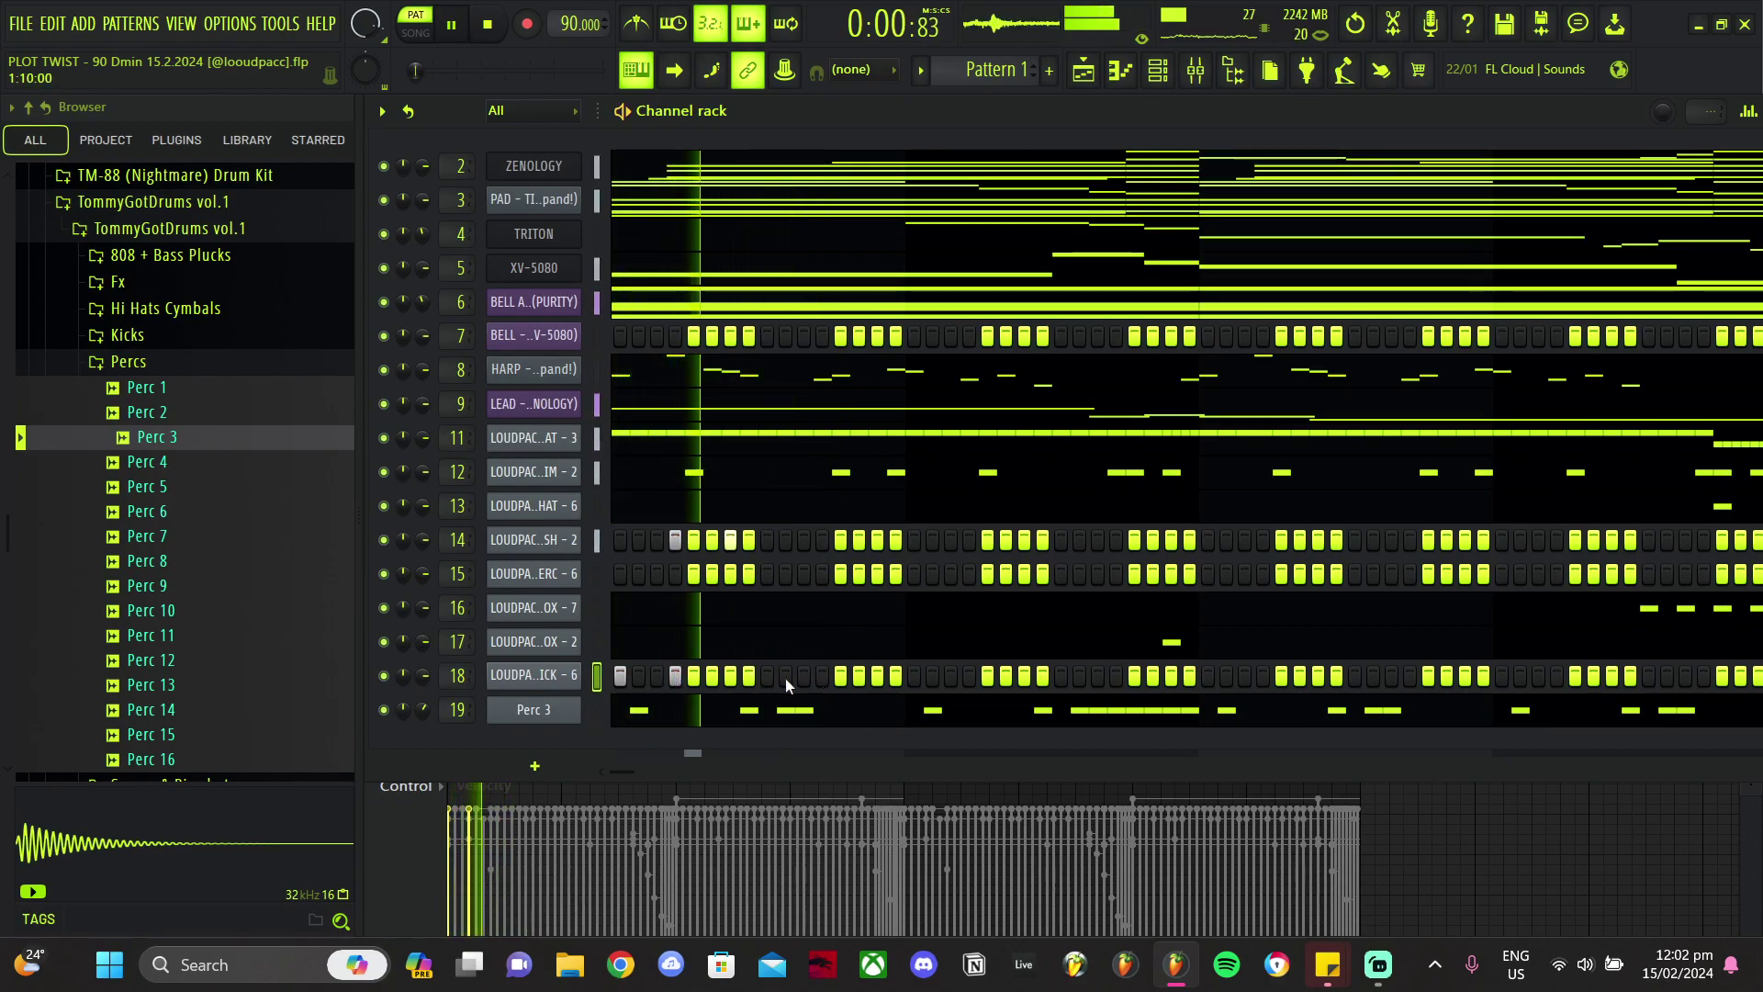
{"action": "left_click", "coordinate": [822, 676]}
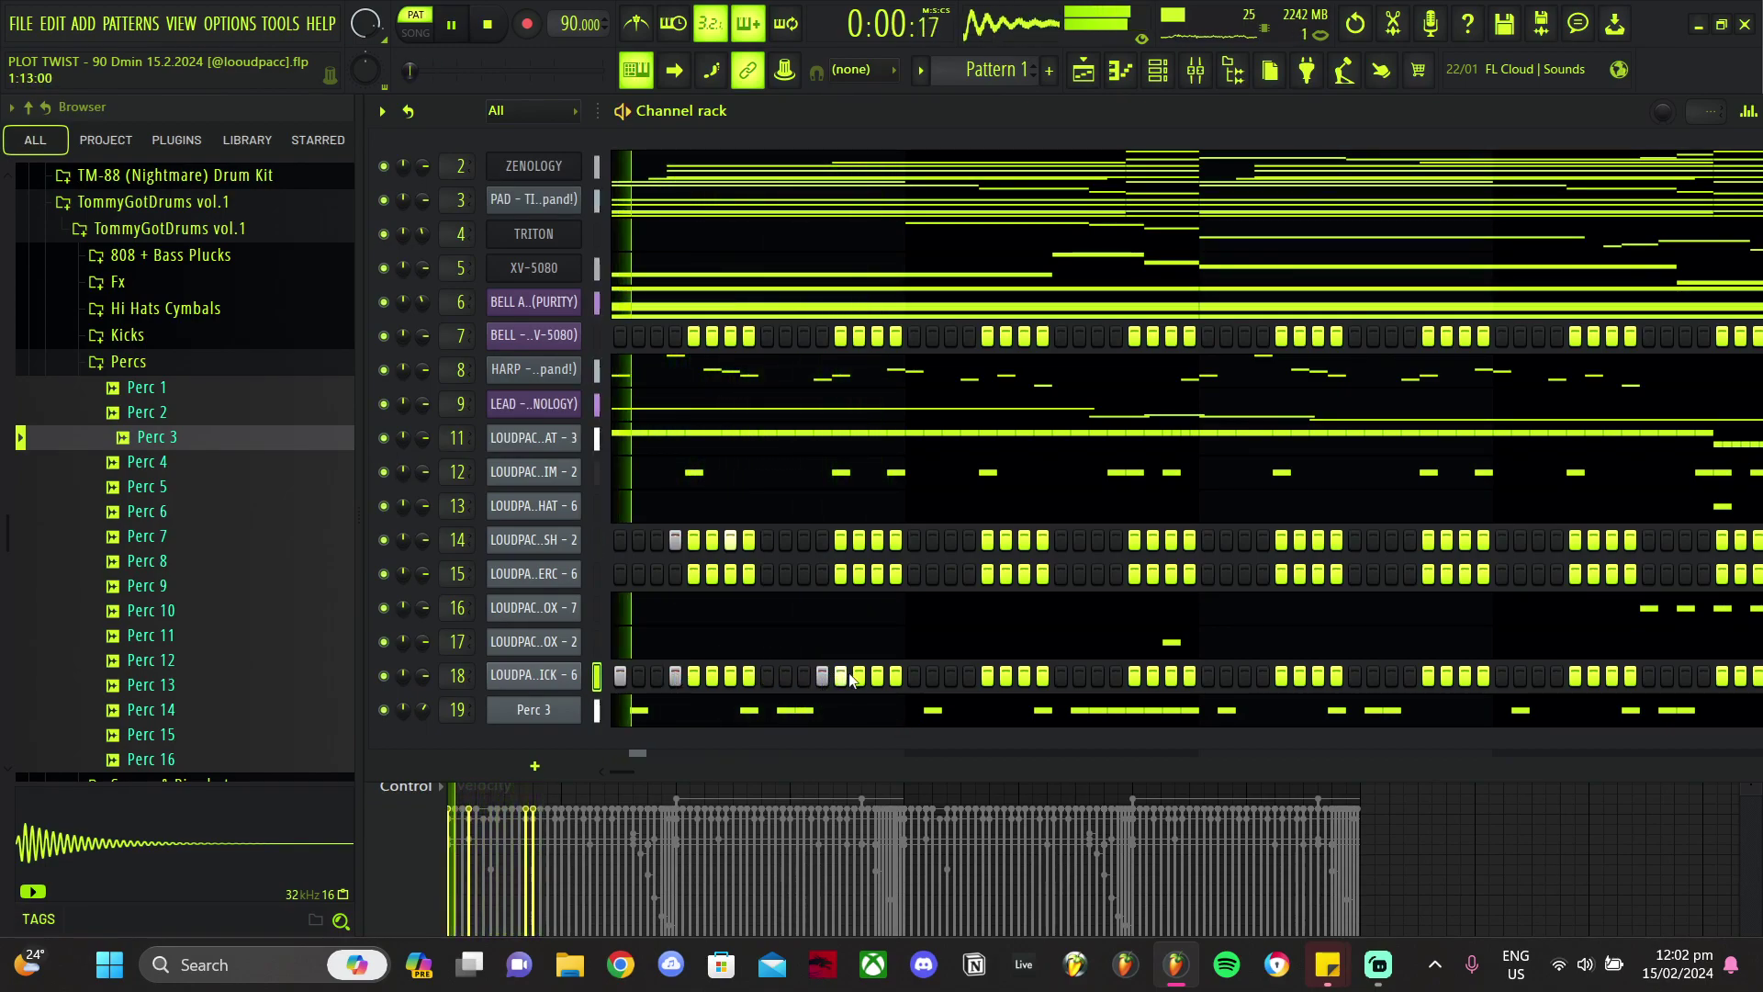
{"action": "left_click", "coordinate": [876, 678]}
{"action": "left_click", "coordinate": [858, 678]}
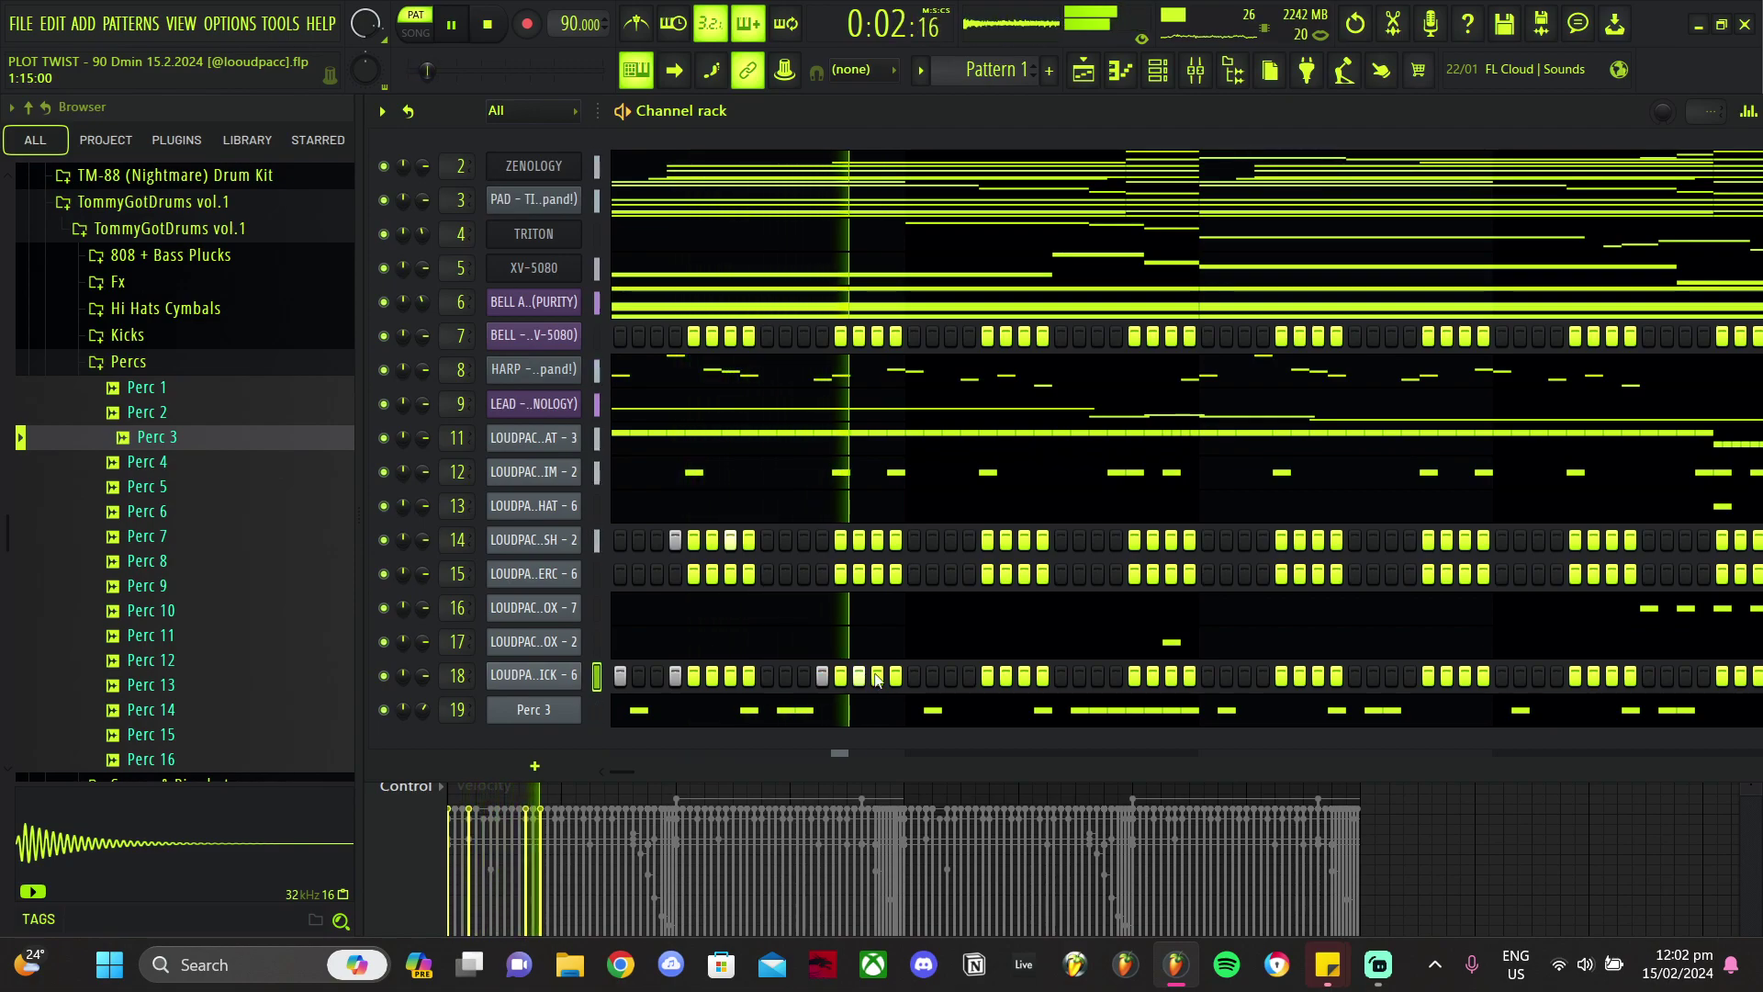
{"action": "key", "text": "space"}
{"action": "key", "text": "space"}
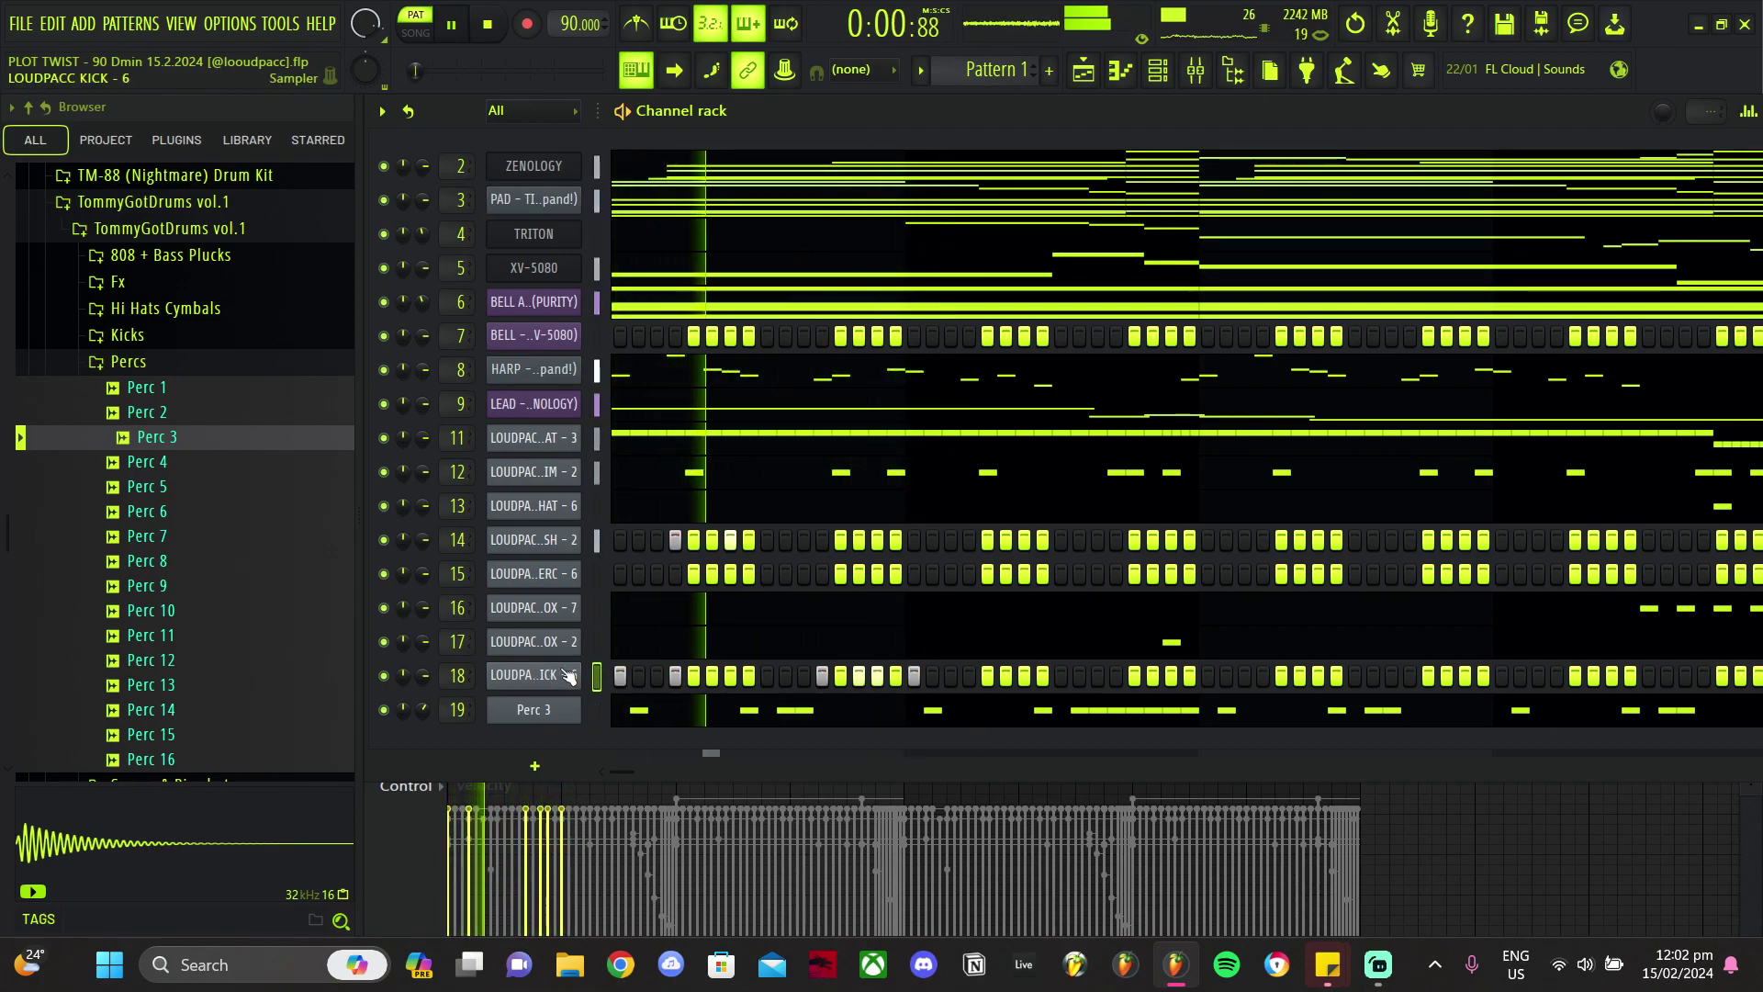
Step: Open the kick channel's piano roll and transpose all of its notes down to G4
{"action": "right_click", "coordinate": [542, 675]}
{"action": "left_click", "coordinate": [619, 636]}
{"action": "right_click", "coordinate": [554, 677]}
{"action": "left_click", "coordinate": [625, 634]}
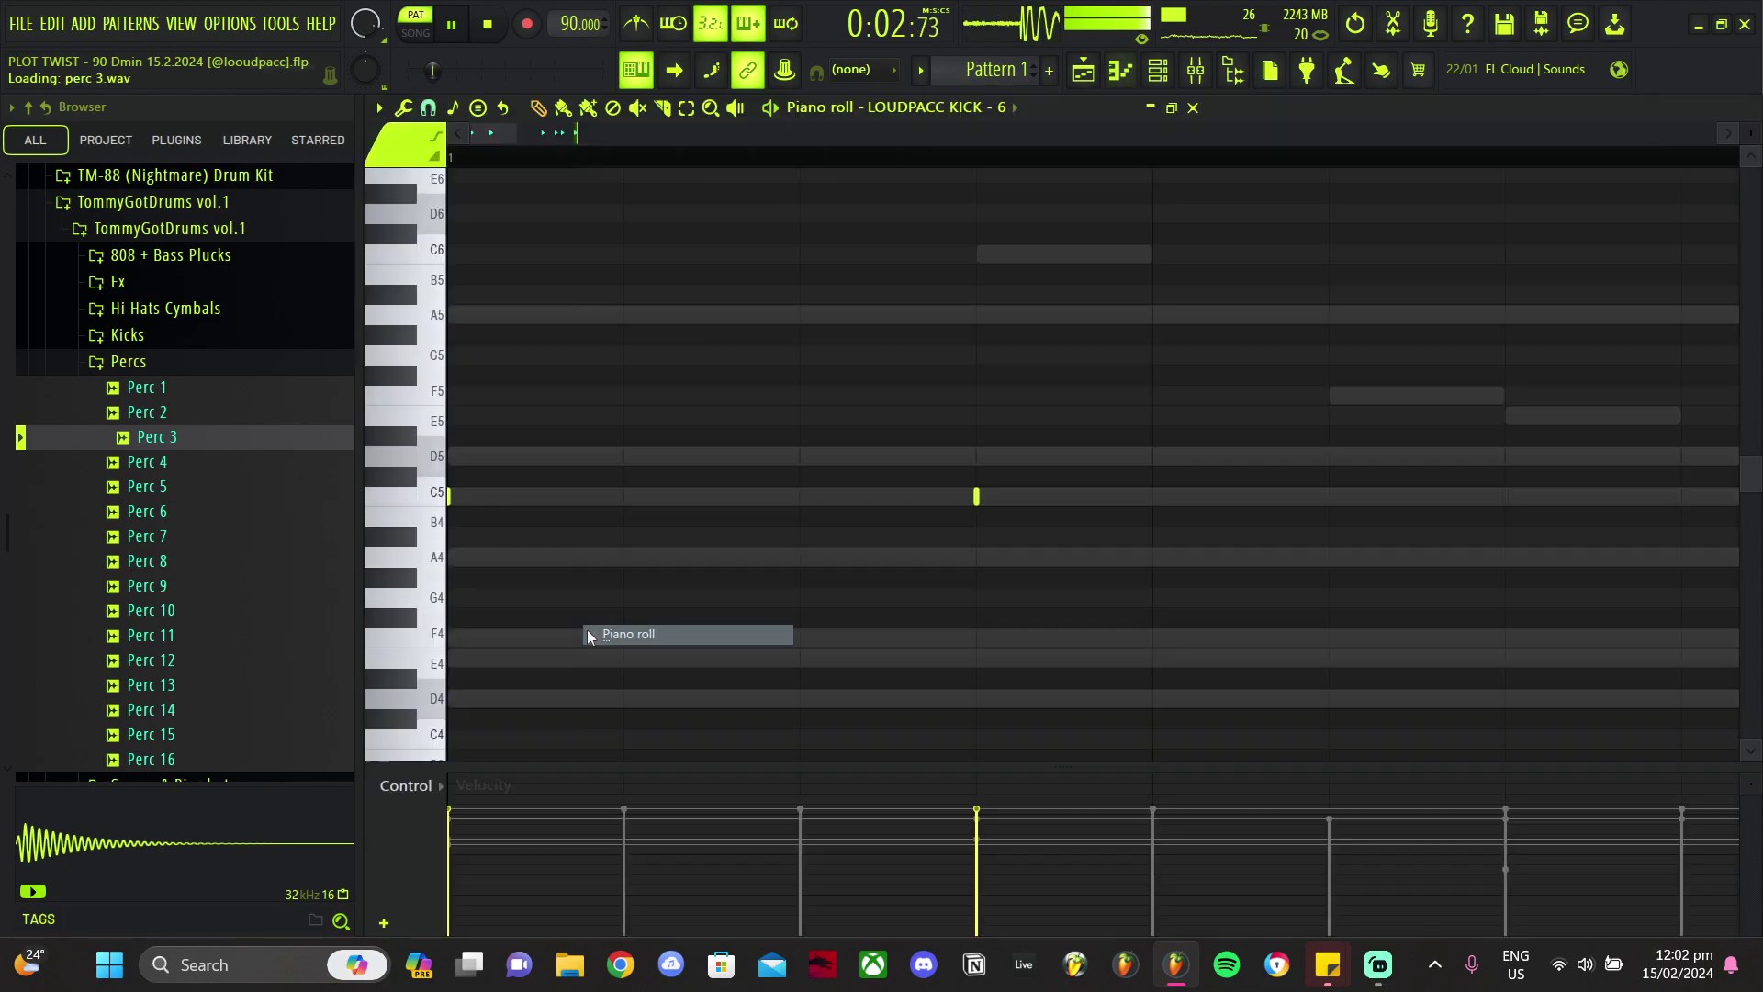
{"action": "key", "text": "space"}
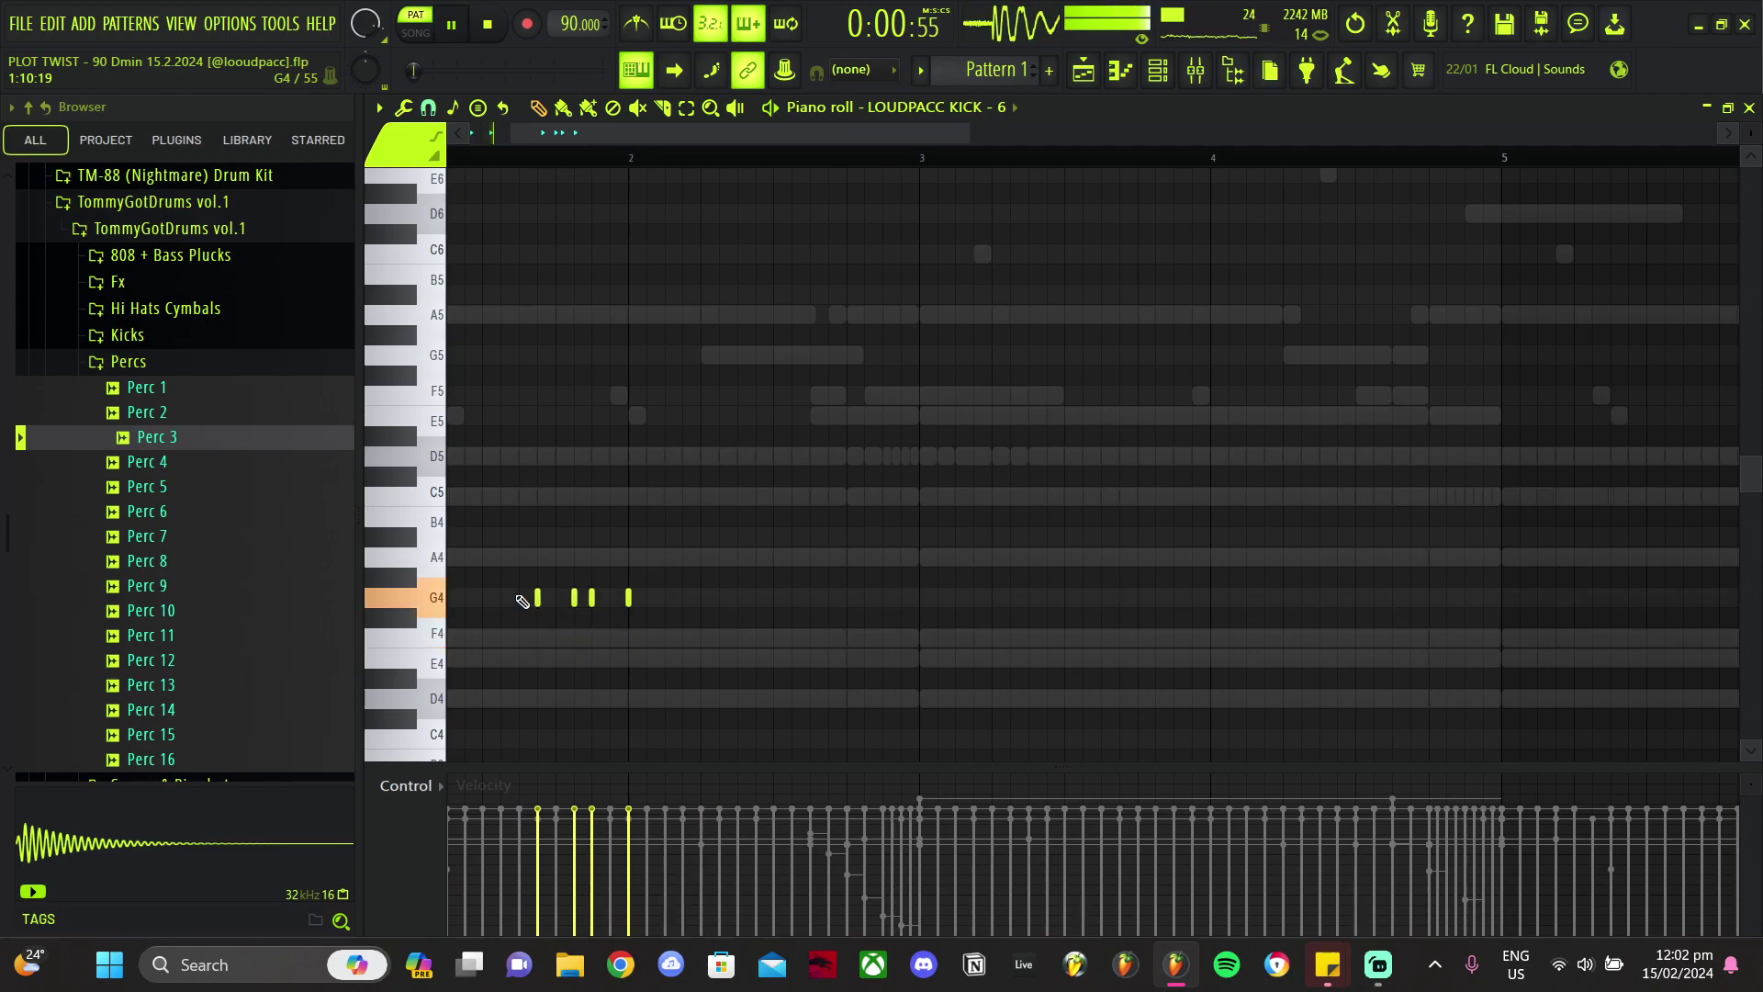
{"action": "scroll", "coordinate": [522, 601], "scroll_direction": "up", "scroll_amount": 4}
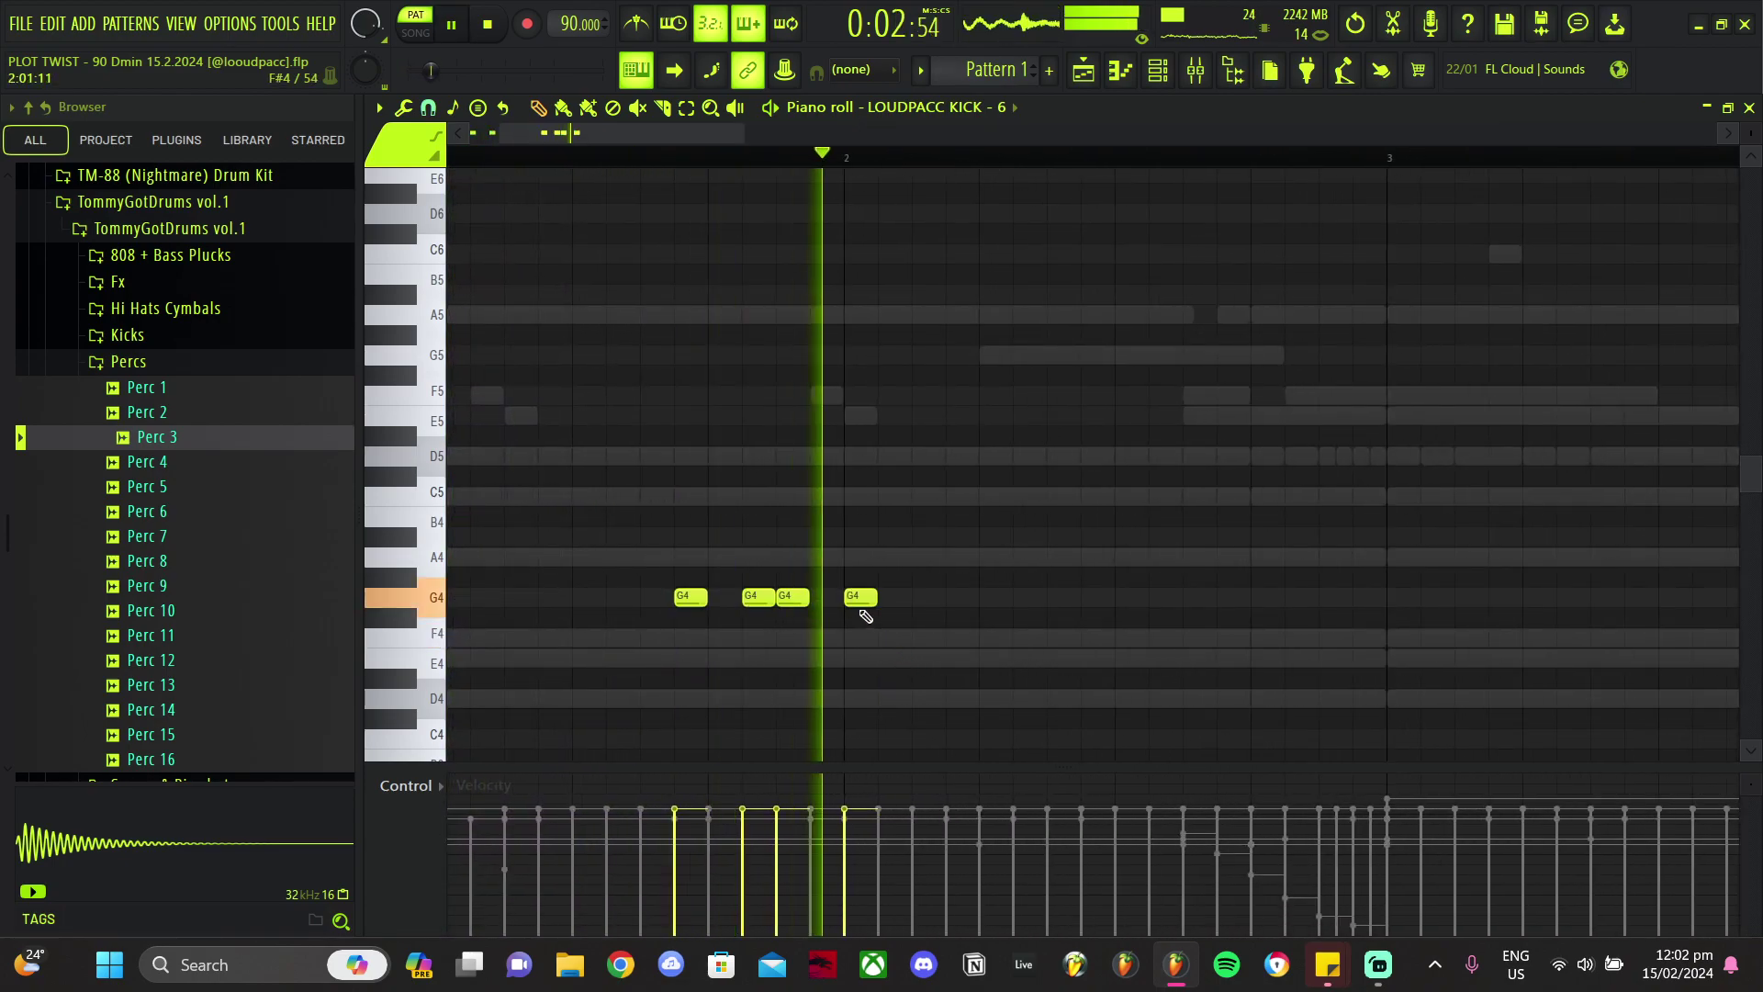
{"action": "scroll", "coordinate": [803, 661], "scroll_direction": "down", "scroll_amount": 3}
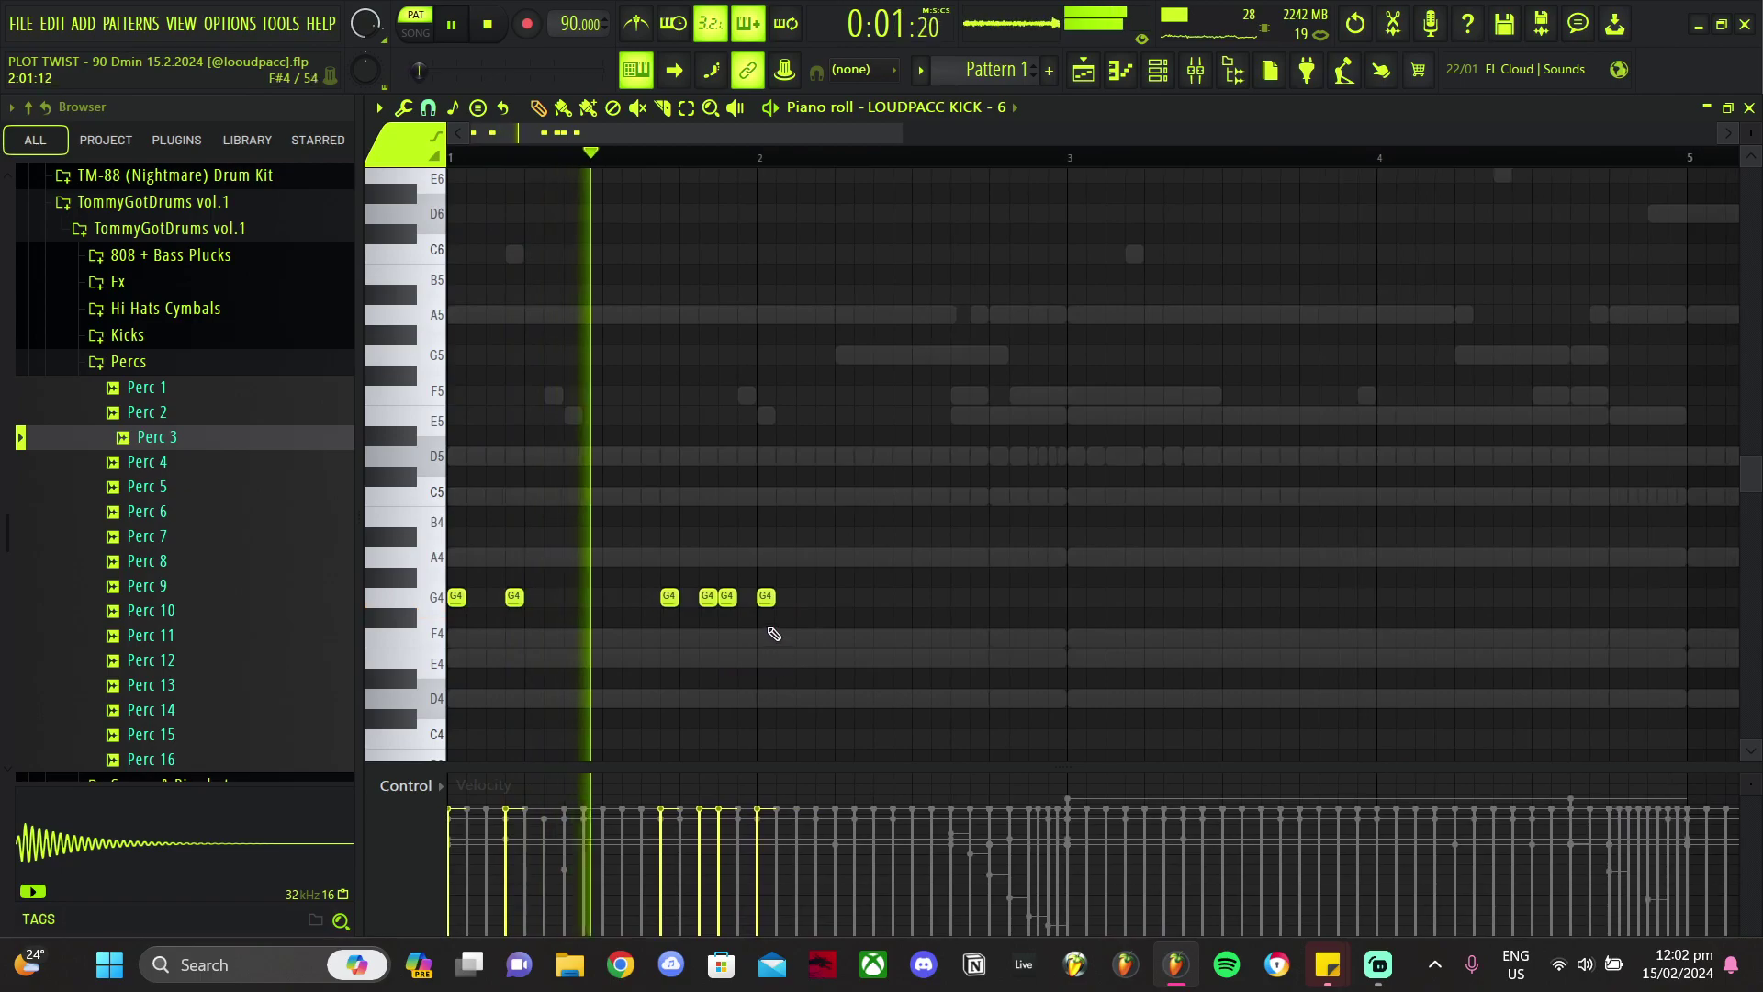
Step: Add G4 kick notes on steps 8, 11 and 16 of bar 2 and at the start of bar 3
{"action": "scroll", "coordinate": [781, 625], "scroll_direction": "up", "scroll_amount": 3}
{"action": "left_click", "coordinate": [1024, 597]}
{"action": "left_click", "coordinate": [1136, 597]}
{"action": "left_click", "coordinate": [1314, 598]}
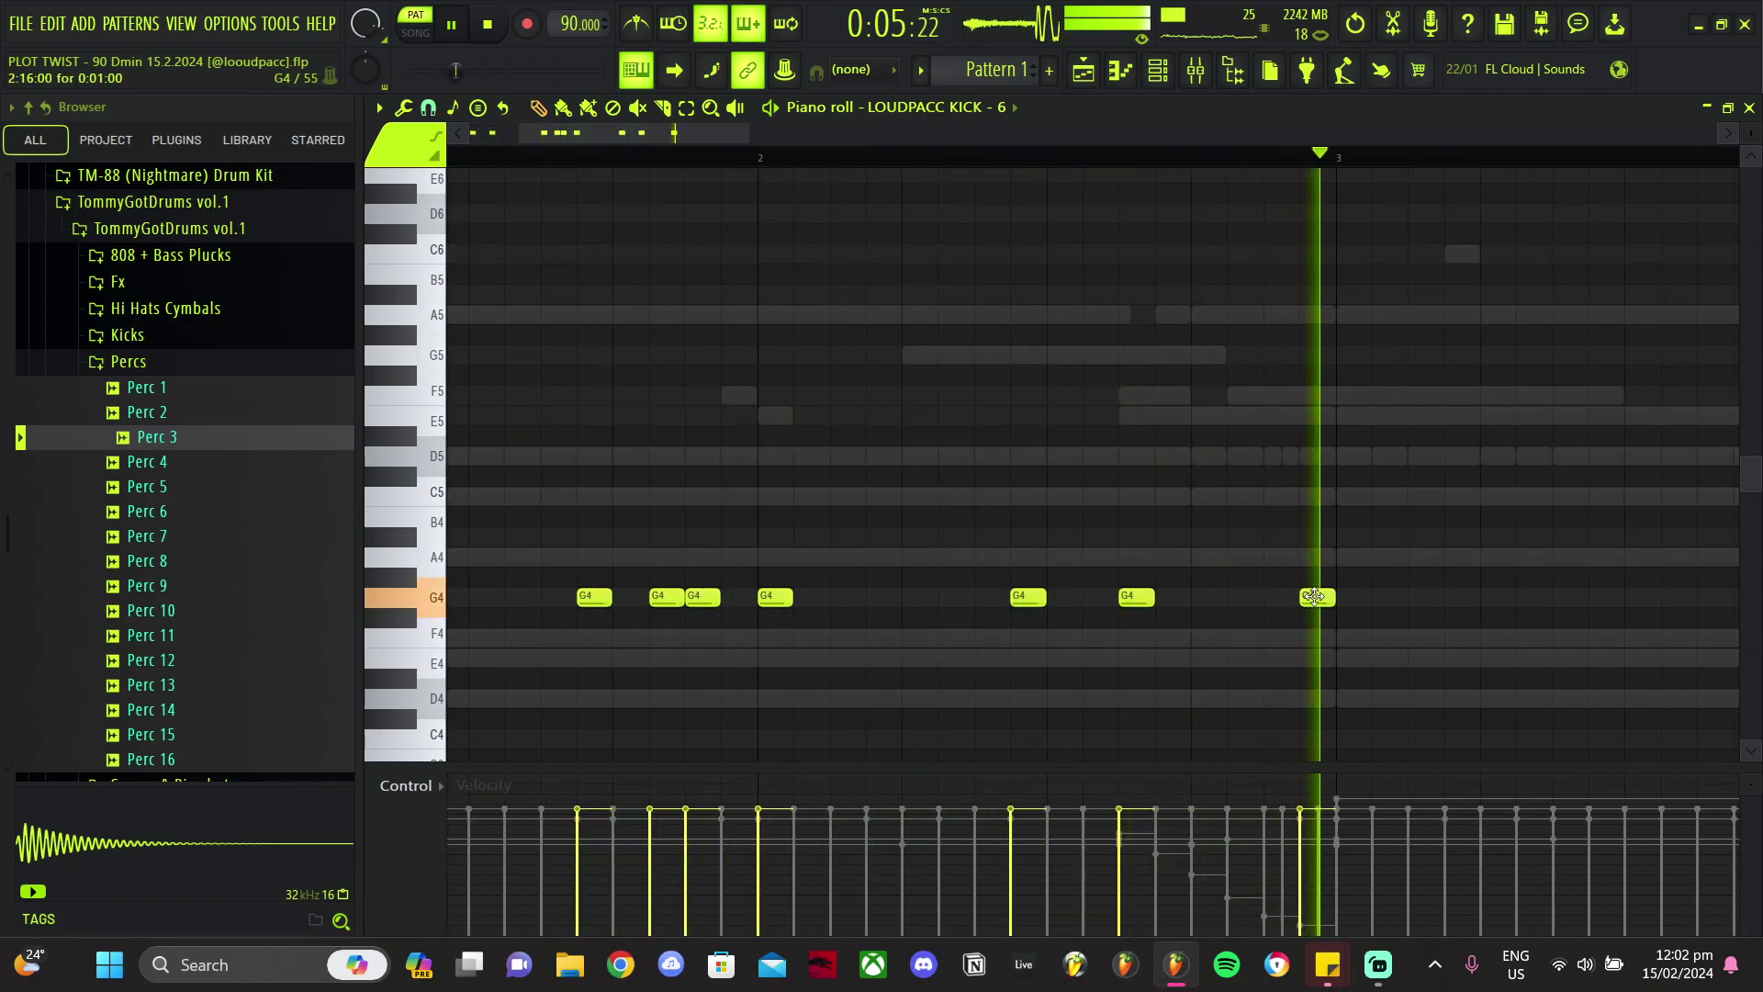
{"action": "left_click", "coordinate": [1346, 597]}
Step: Make the kick notes legato and repeat the two-bar kick pattern across eight bars
{"action": "scroll", "coordinate": [1299, 629], "scroll_direction": "down", "scroll_amount": 1}
{"action": "scroll", "coordinate": [1295, 630], "scroll_direction": "down", "scroll_amount": 1}
{"action": "key", "text": "ctrl+l"}
{"action": "right_click", "coordinate": [1285, 598]}
{"action": "scroll", "coordinate": [1208, 638], "scroll_direction": "down", "scroll_amount": 3}
{"action": "scroll", "coordinate": [1208, 638], "scroll_direction": "down", "scroll_amount": 2}
{"action": "key", "text": "ctrl+b"}
{"action": "scroll", "coordinate": [1062, 668], "scroll_direction": "down", "scroll_amount": 1}
{"action": "key", "text": "ctrl+b"}
{"action": "key", "text": "ctrl+b"}
{"action": "key", "text": "ctrl+d"}
{"action": "scroll", "coordinate": [666, 666], "scroll_direction": "up", "scroll_amount": 3}
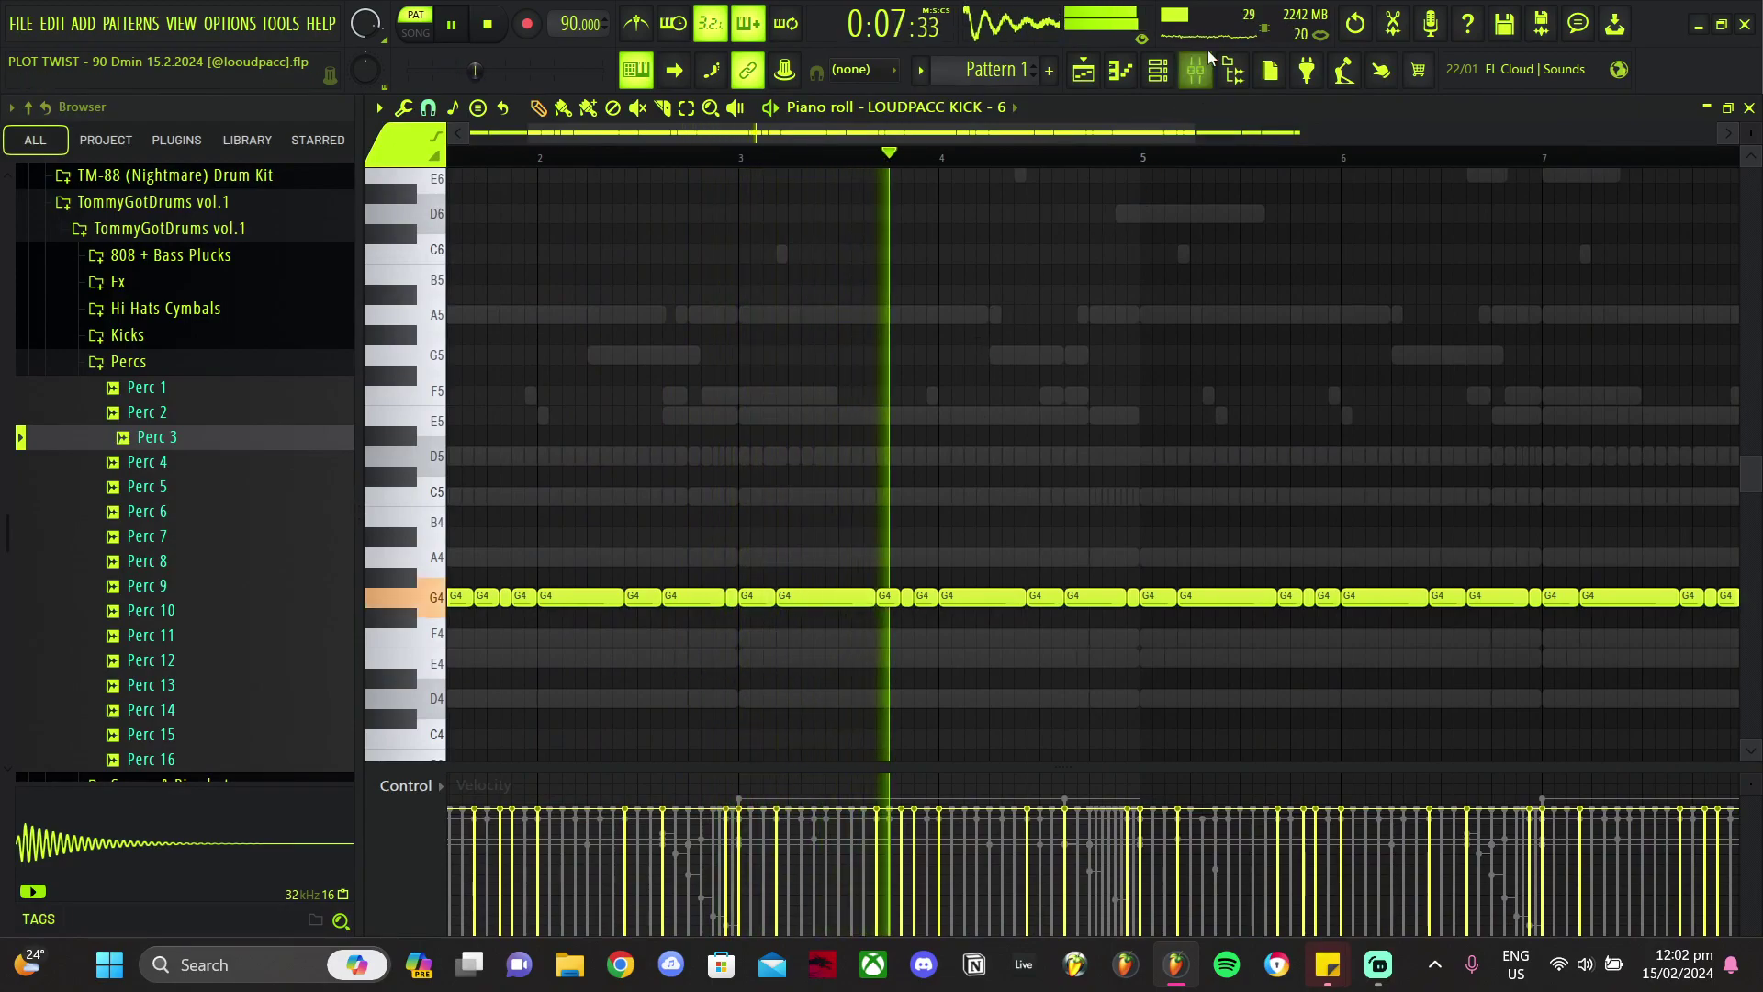
Step: Load the KICK 1 mixer track preset on the LOUDPACC KICK - 6 mixer track
{"action": "left_click", "coordinate": [1196, 70]}
{"action": "right_click", "coordinate": [1563, 206]}
{"action": "left_click", "coordinate": [1465, 180]}
{"action": "right_click", "coordinate": [1570, 246]}
{"action": "mouse_move", "coordinate": [1561, 340]}
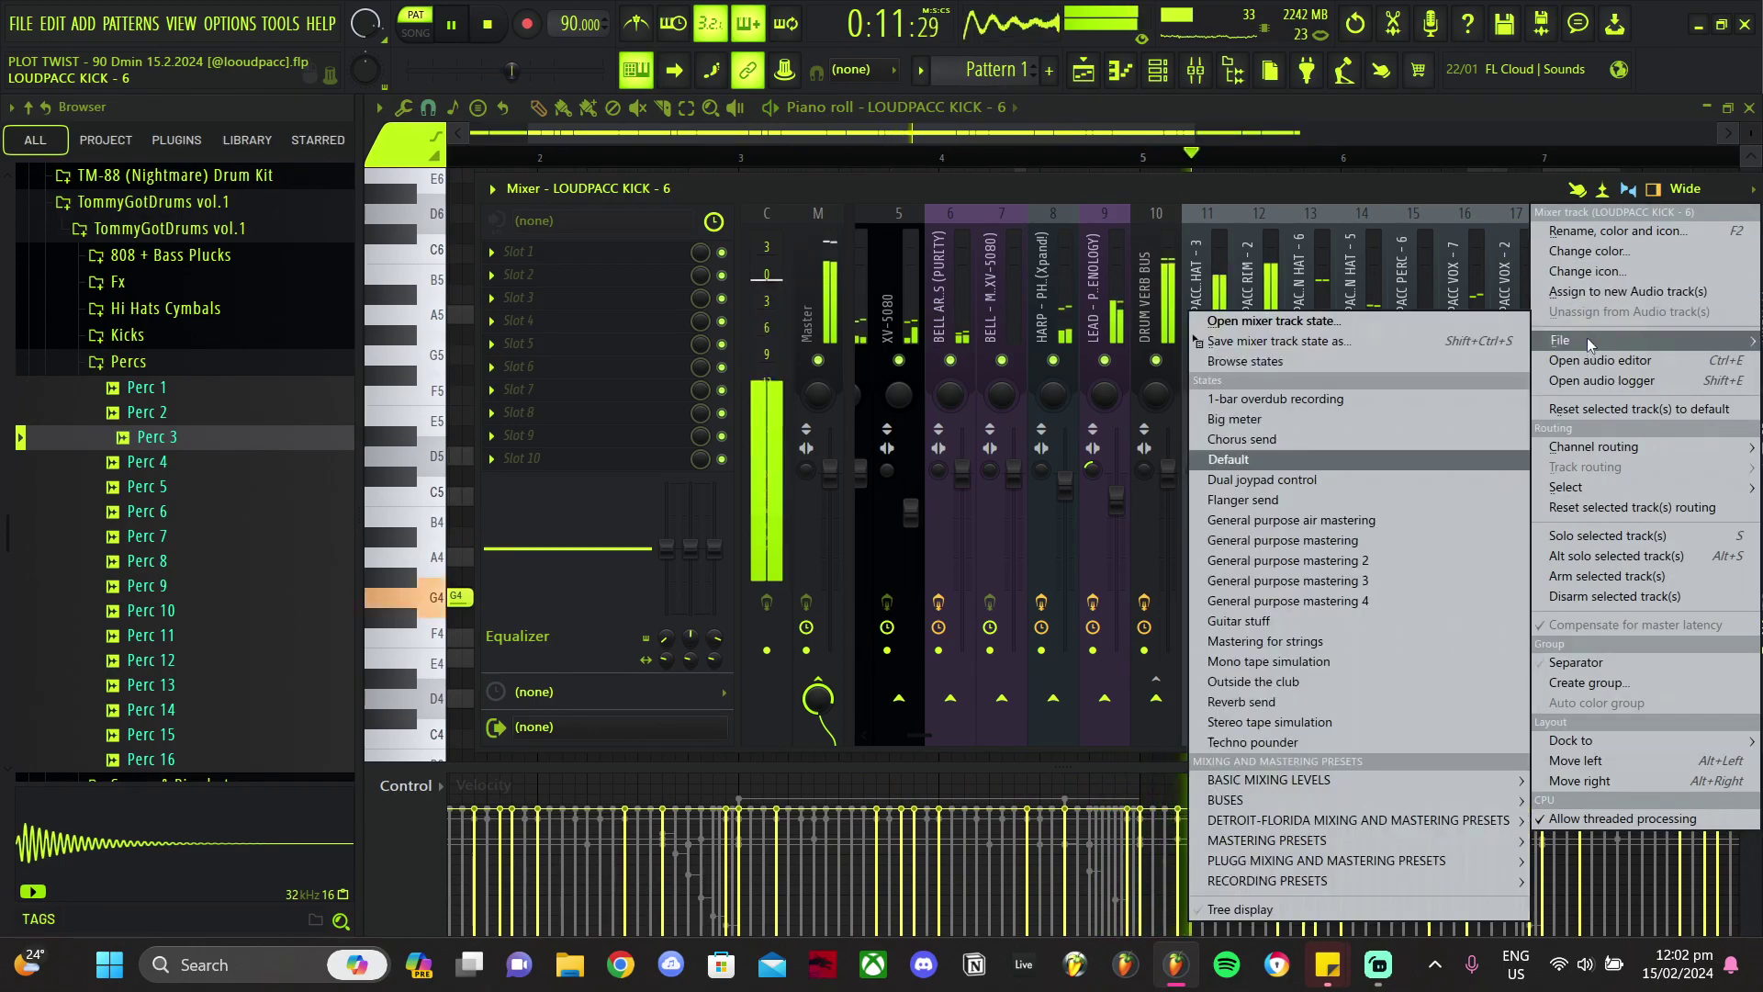
{"action": "mouse_move", "coordinate": [1322, 820]}
{"action": "left_click", "coordinate": [924, 395]}
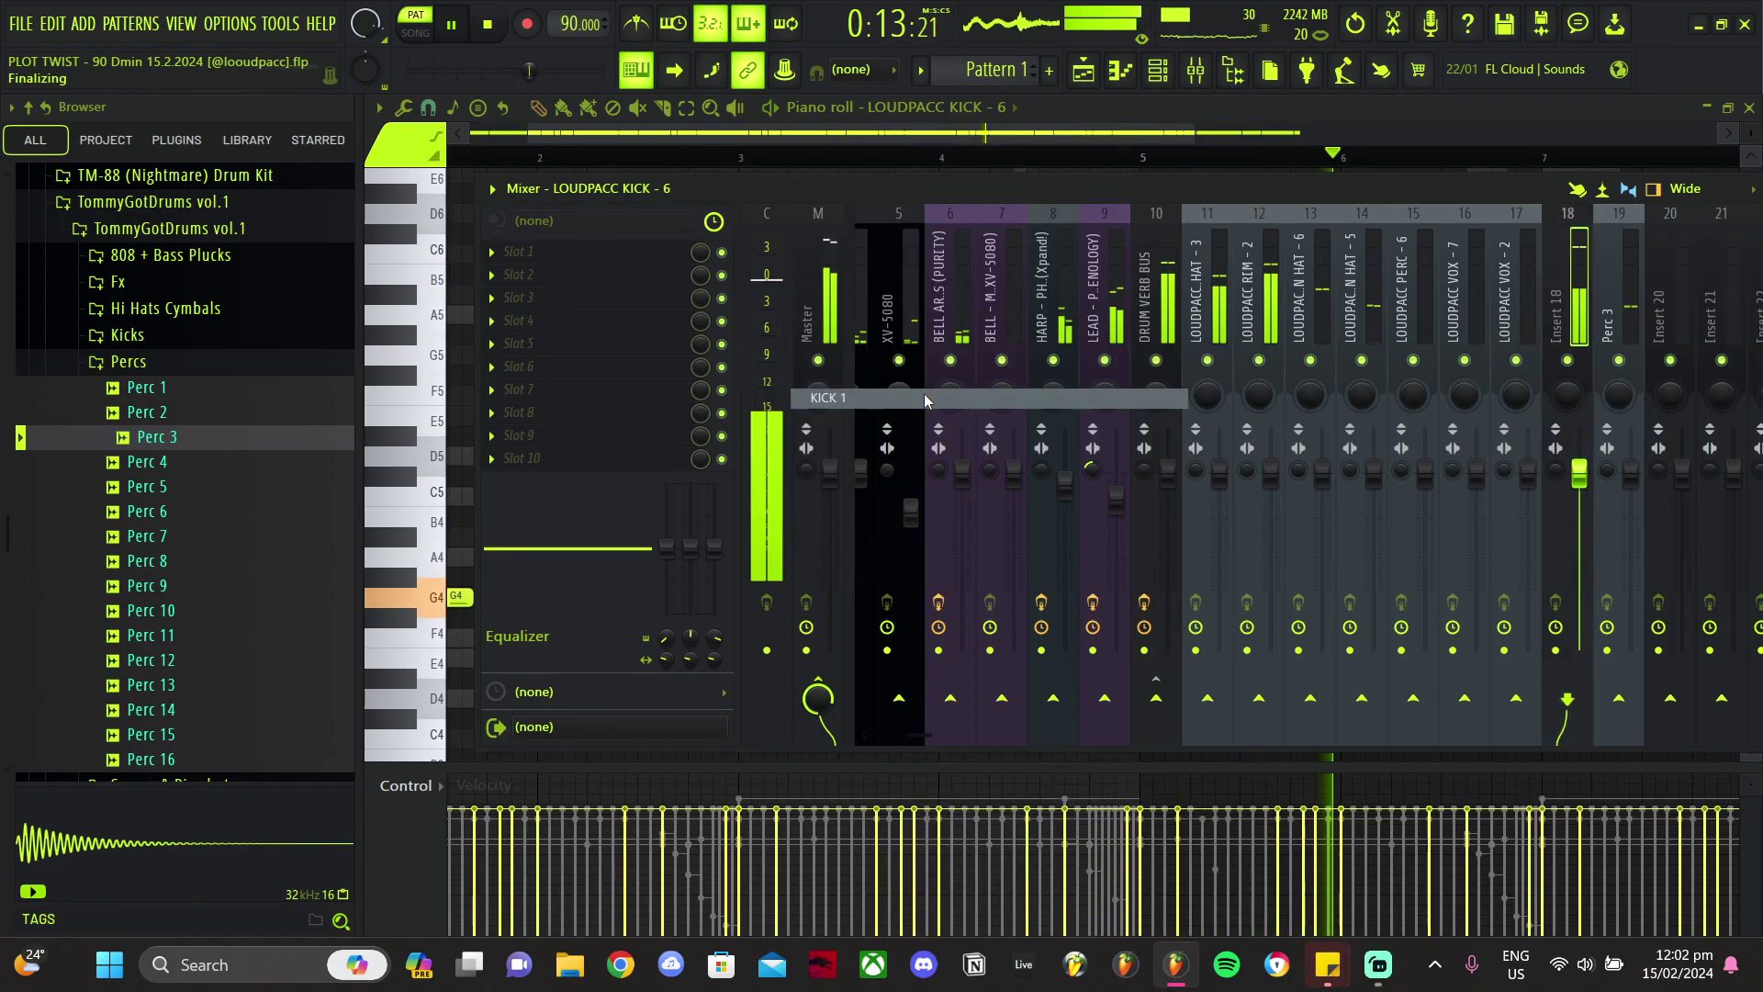
Step: Switch to Streamlabs Desktop to check the recording and return to the project
{"action": "left_click", "coordinate": [1380, 964]}
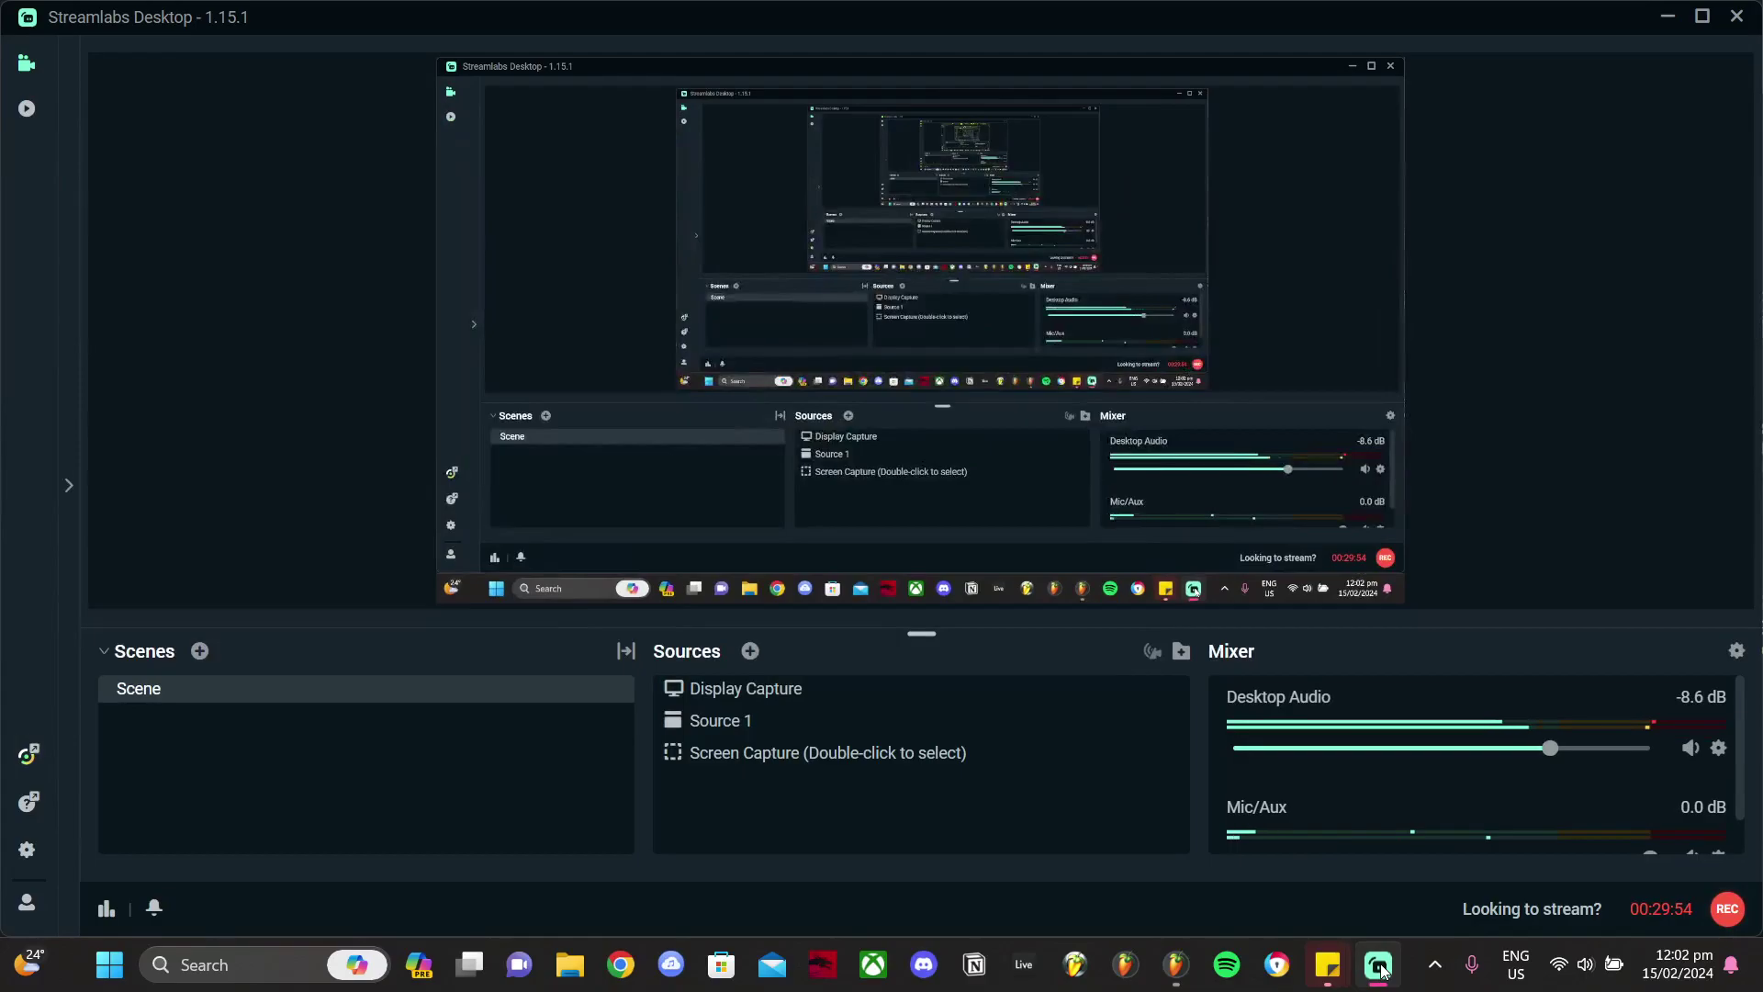
{"action": "left_click", "coordinate": [1380, 964]}
Step: Audition the bass sounds in the TommyGotDrums 808 + Bass Plucks folder, including Synth Bass 1, Synth Bass 2 and Synth Bass 4
{"action": "left_click", "coordinate": [1158, 71]}
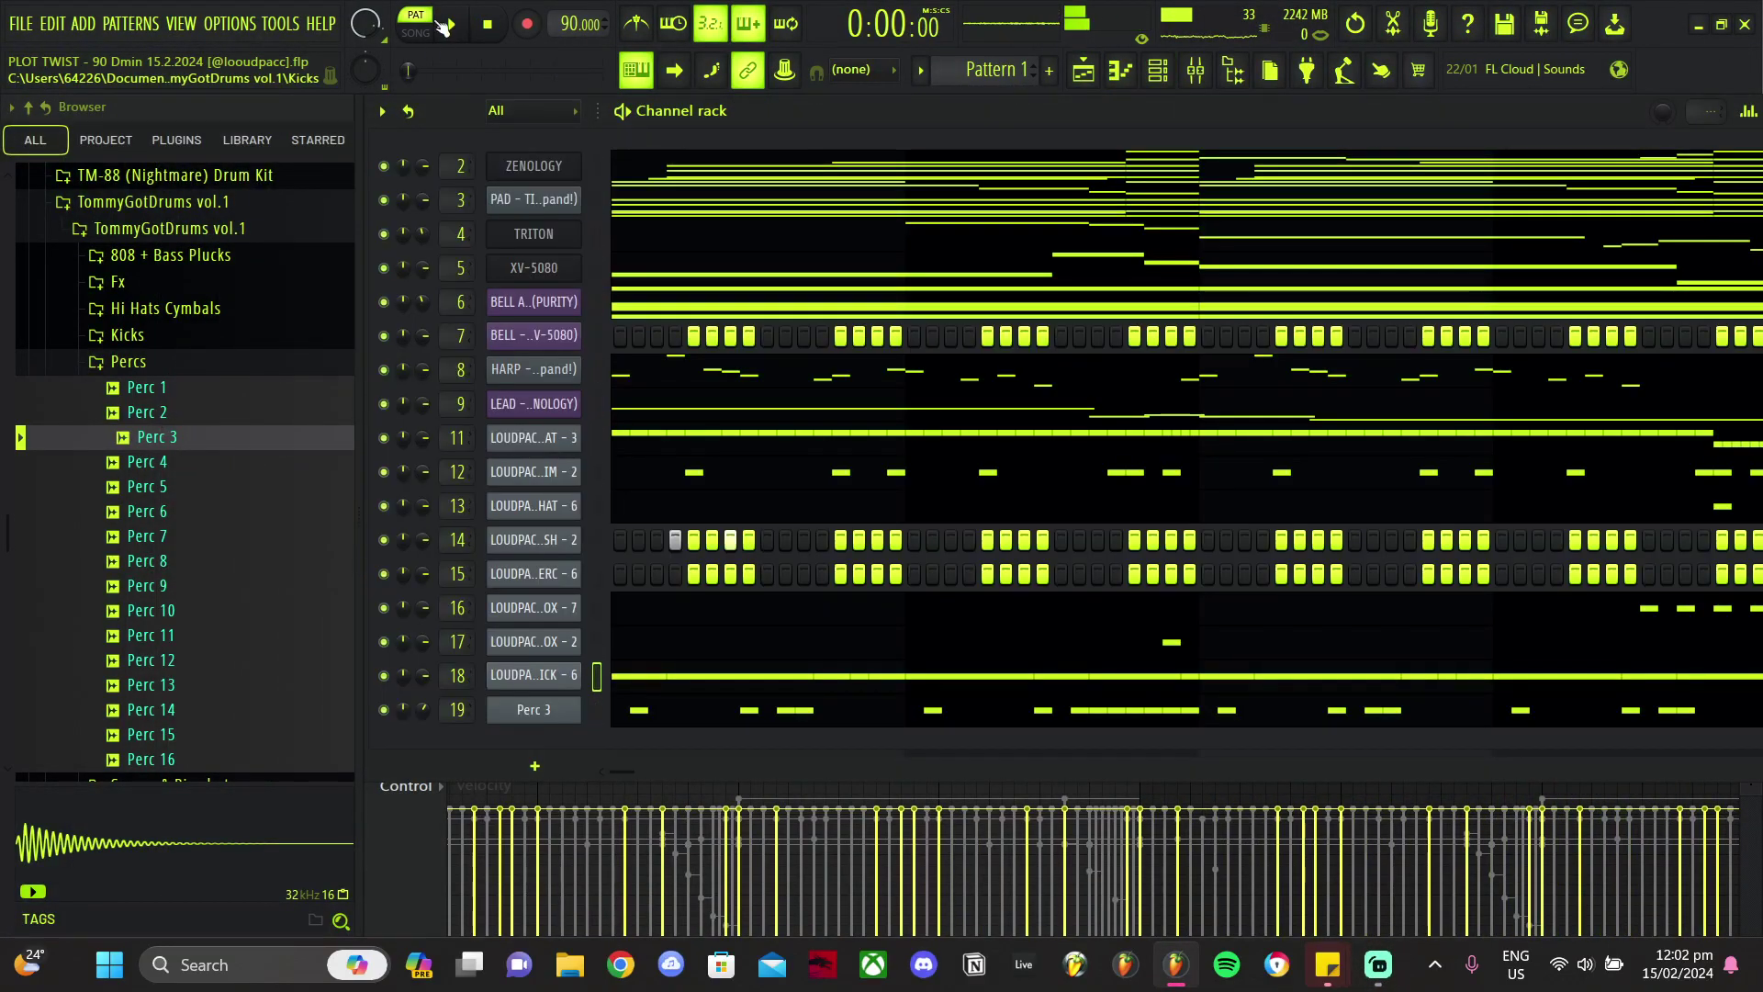
{"action": "left_click", "coordinate": [237, 367]}
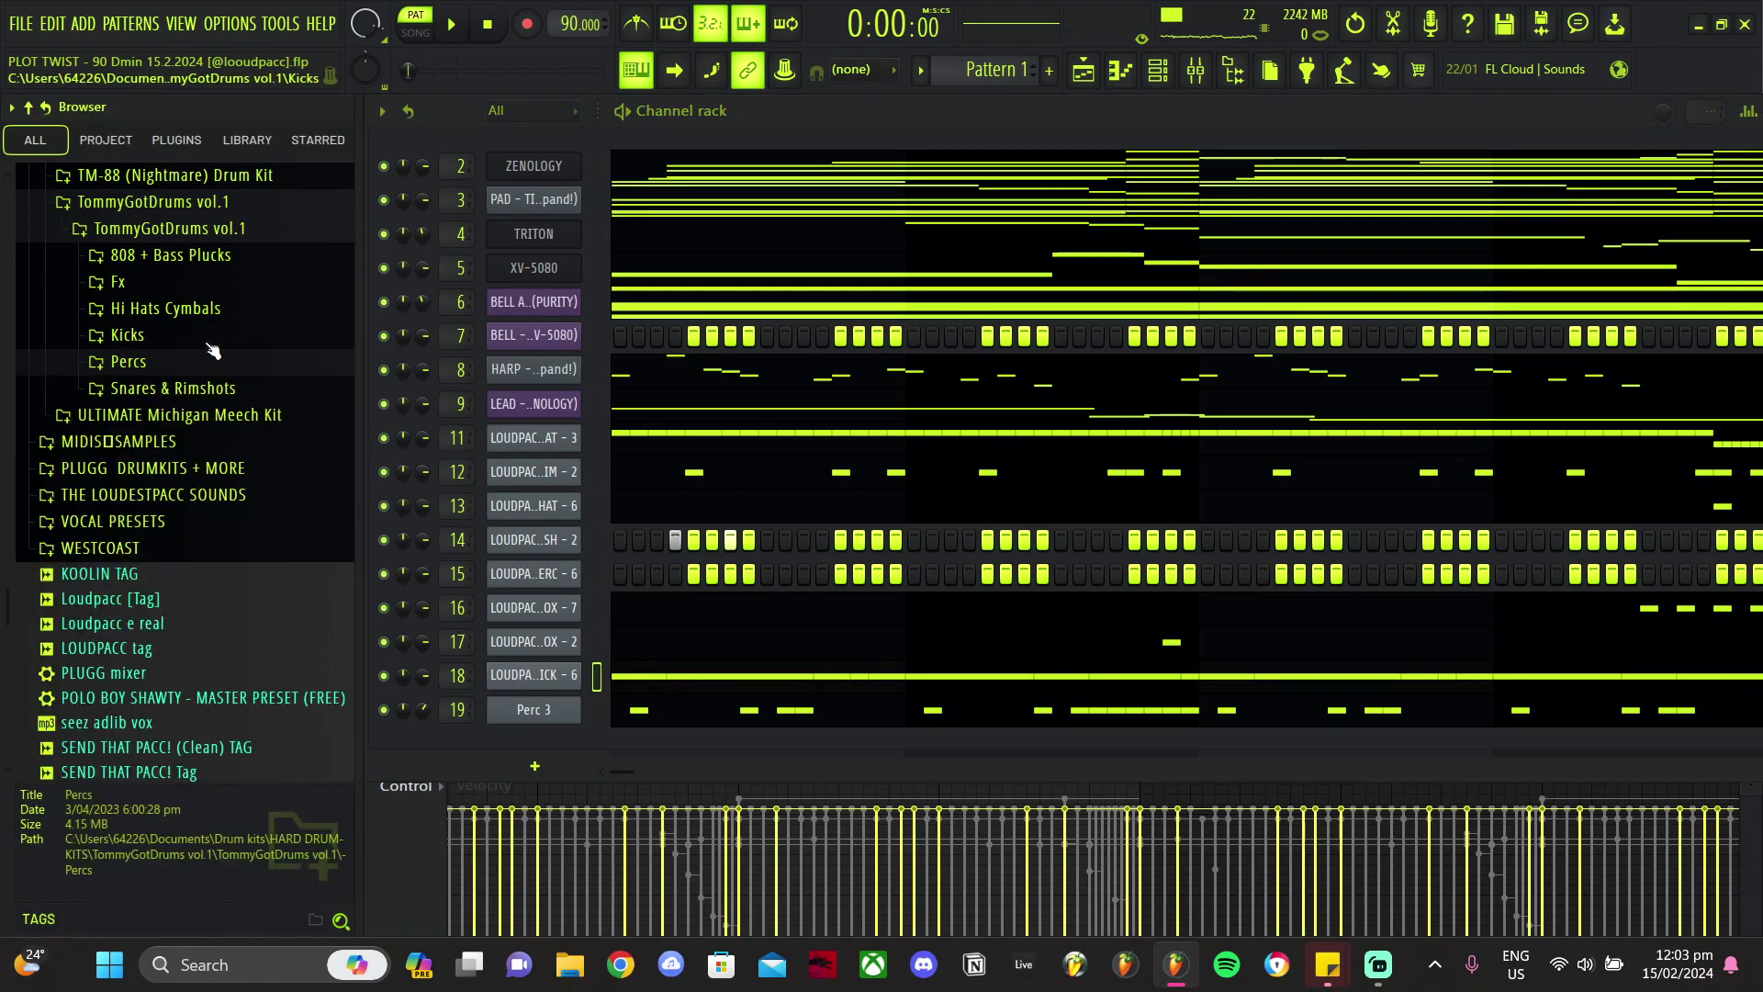
{"action": "left_click", "coordinate": [160, 256]}
{"action": "left_click", "coordinate": [165, 577]}
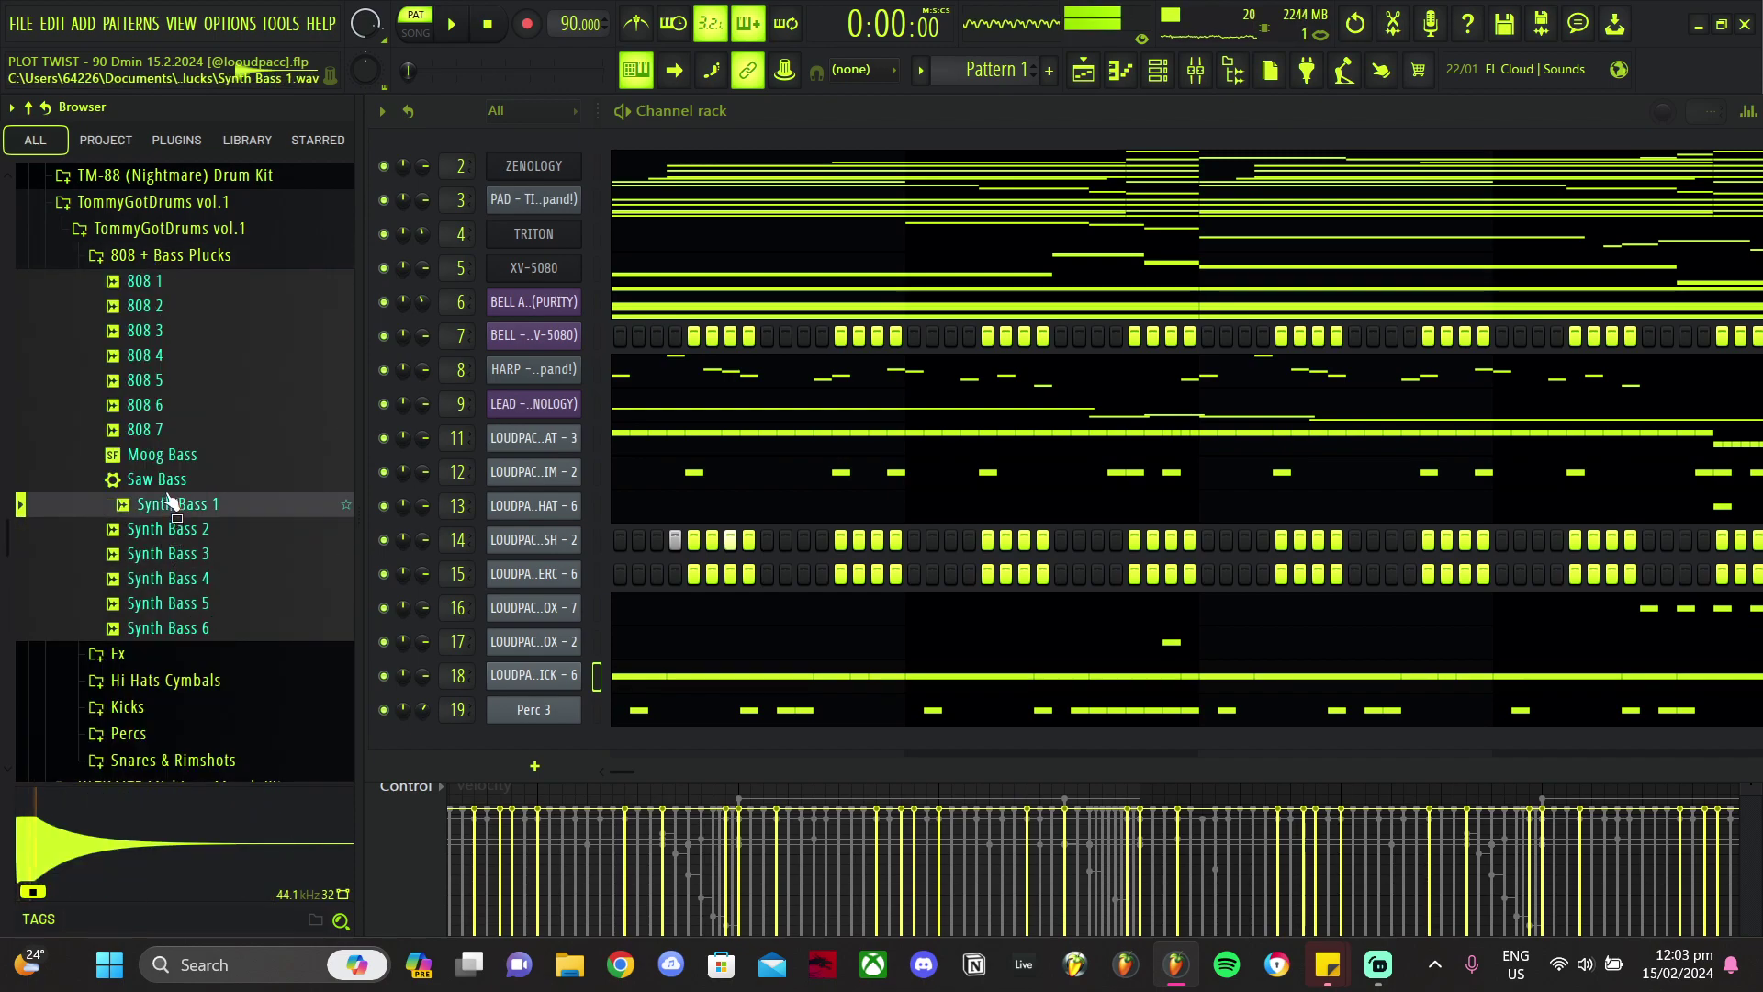
{"action": "left_click", "coordinate": [168, 480]}
{"action": "left_click", "coordinate": [165, 456]}
{"action": "left_click", "coordinate": [183, 505]}
{"action": "left_click", "coordinate": [185, 533]}
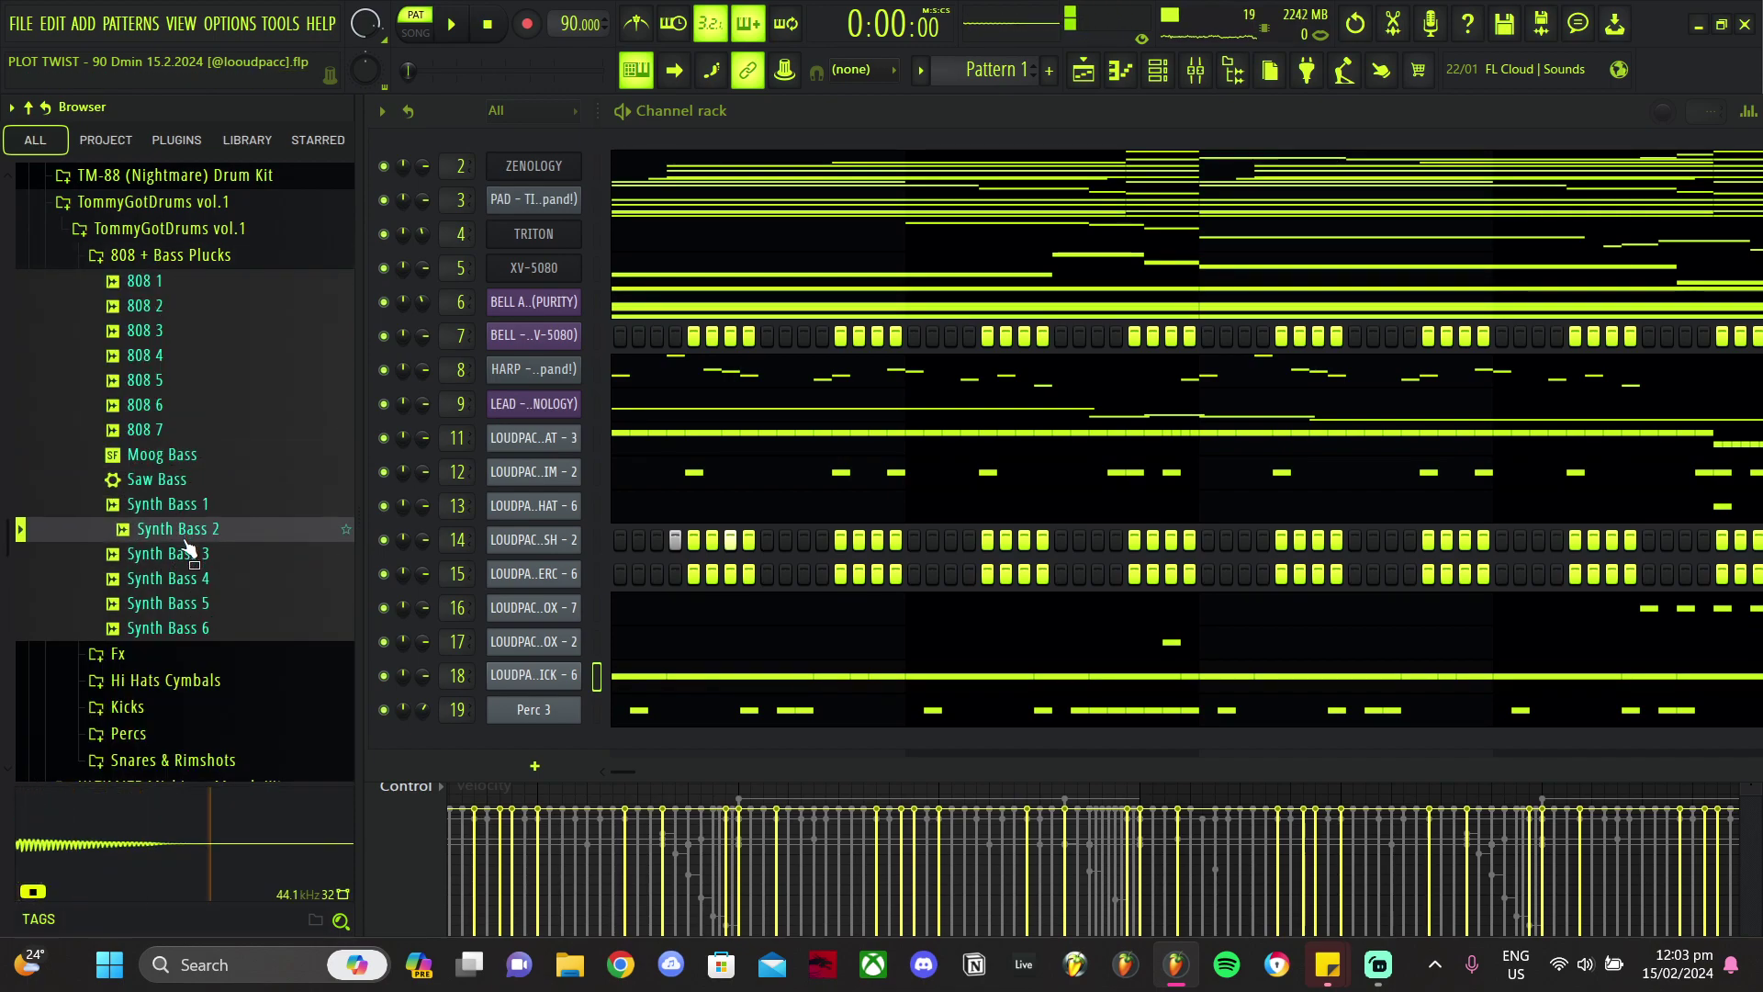
Step: Add Synth Bass 2 as a new channel below Perc 3 and open its piano roll
{"action": "left_click_drag", "start_coordinate": [187, 540], "coordinate": [516, 740]}
{"action": "right_click", "coordinate": [551, 740]}
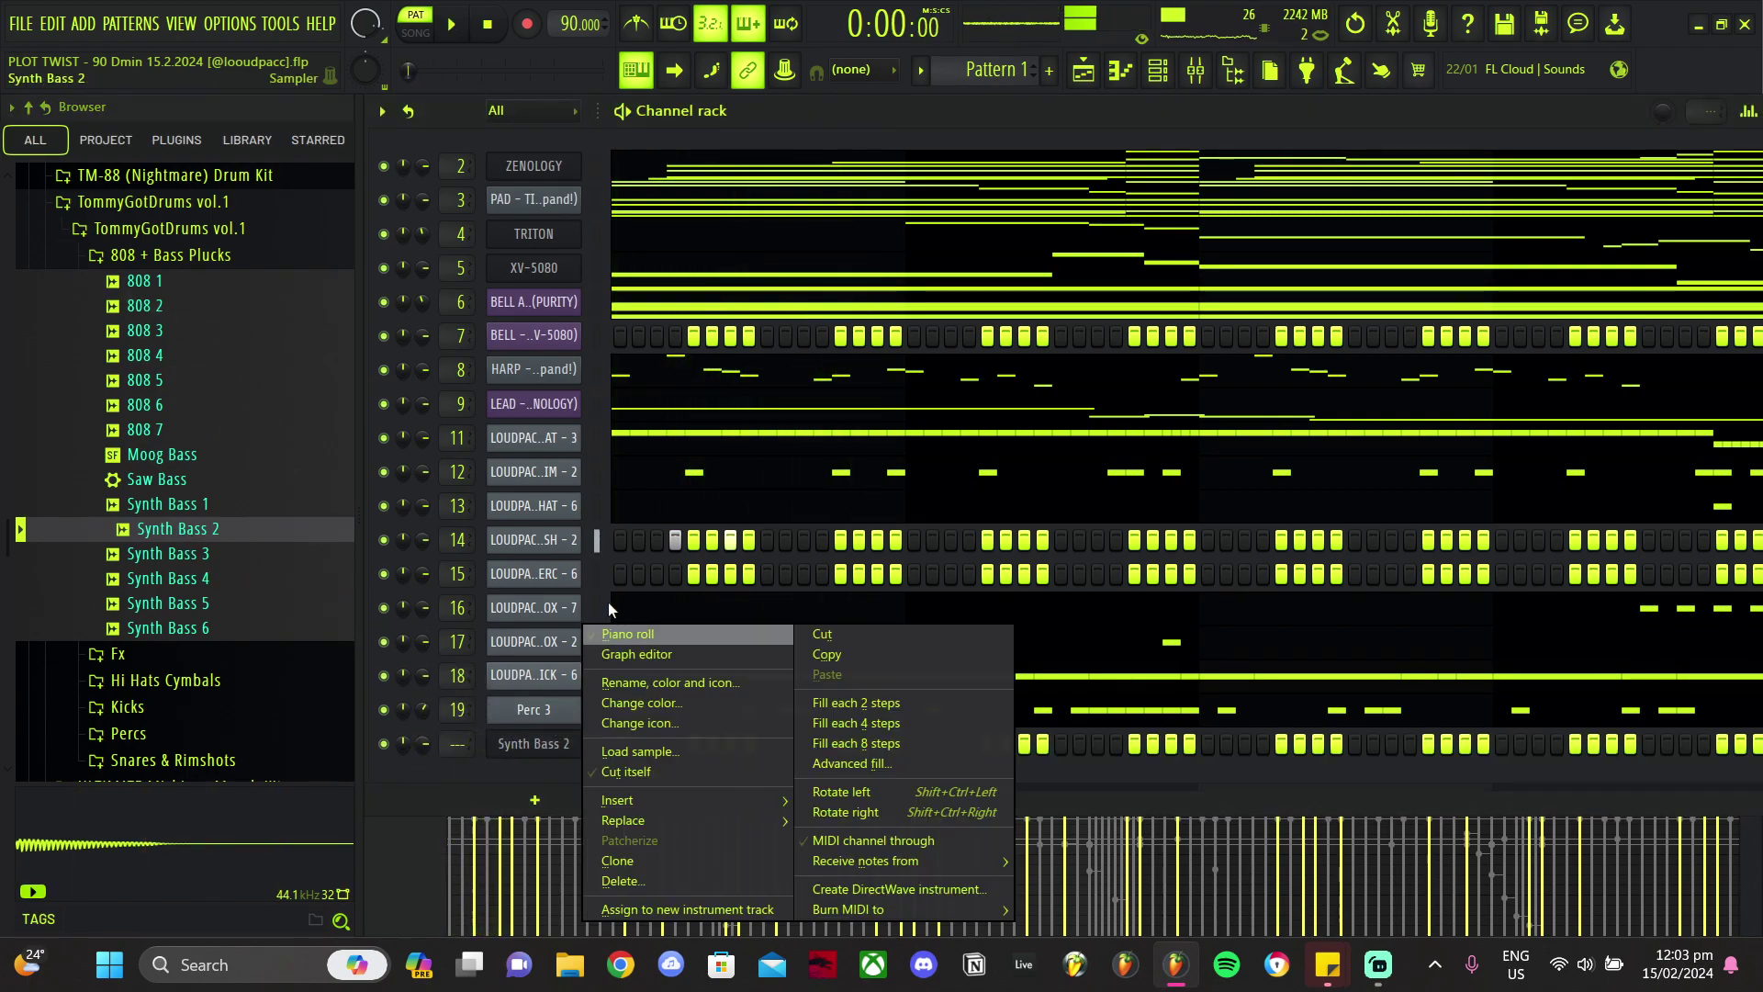
{"action": "left_click", "coordinate": [632, 641]}
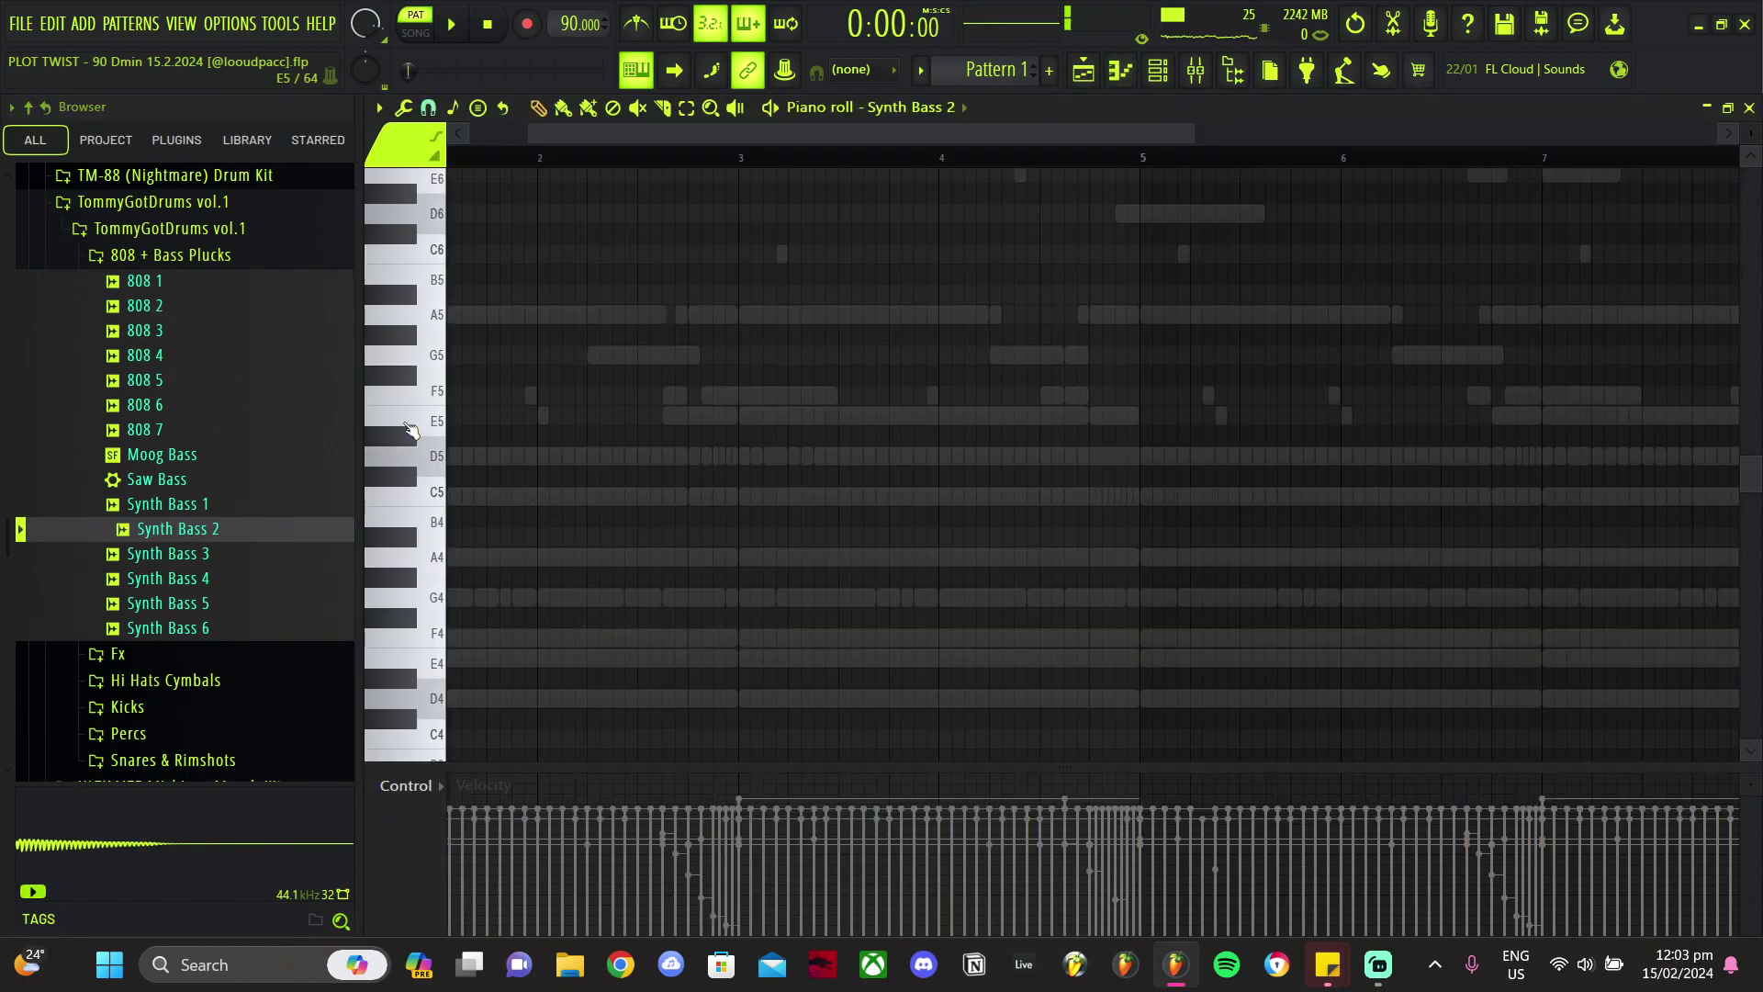
Step: Write a rising Synth Bass 2 line on C5, C5, D5 and E5 at steps 12, 14, 15 and 16 of bar 1
{"action": "scroll", "coordinate": [459, 382], "scroll_direction": "up", "scroll_amount": 3}
{"action": "left_click_drag", "start_coordinate": [537, 135], "coordinate": [472, 138]}
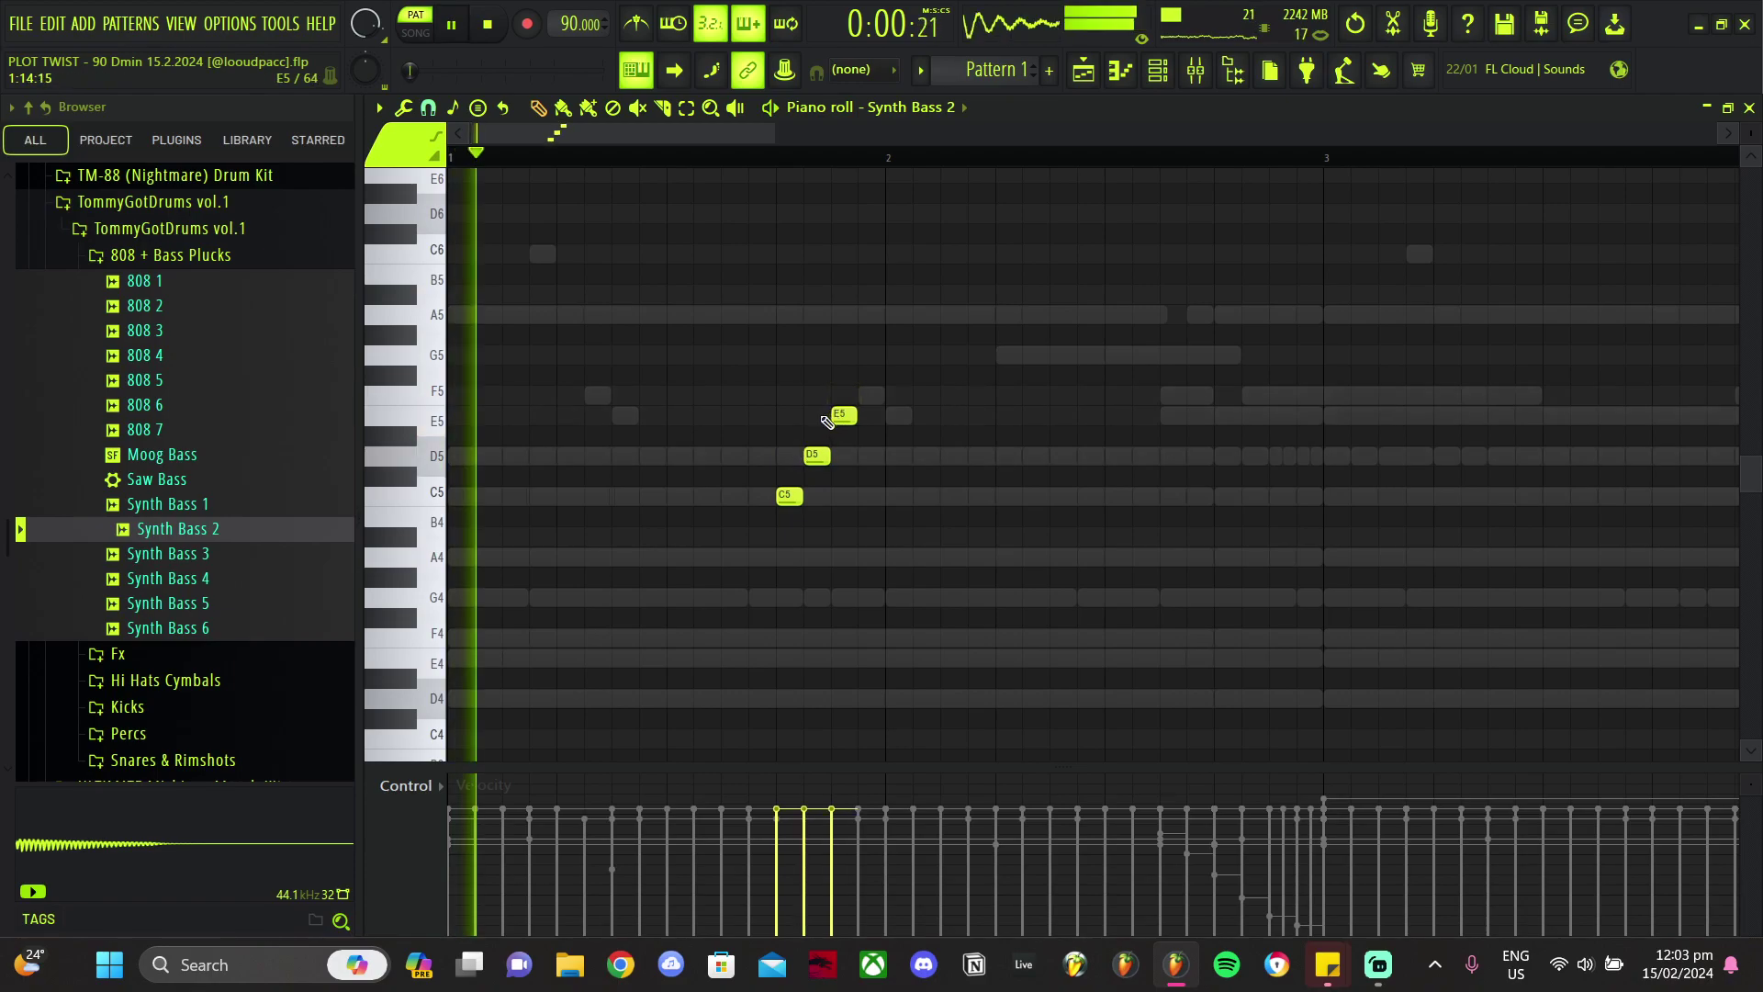
{"action": "scroll", "coordinate": [831, 459], "scroll_direction": "up", "scroll_amount": 2}
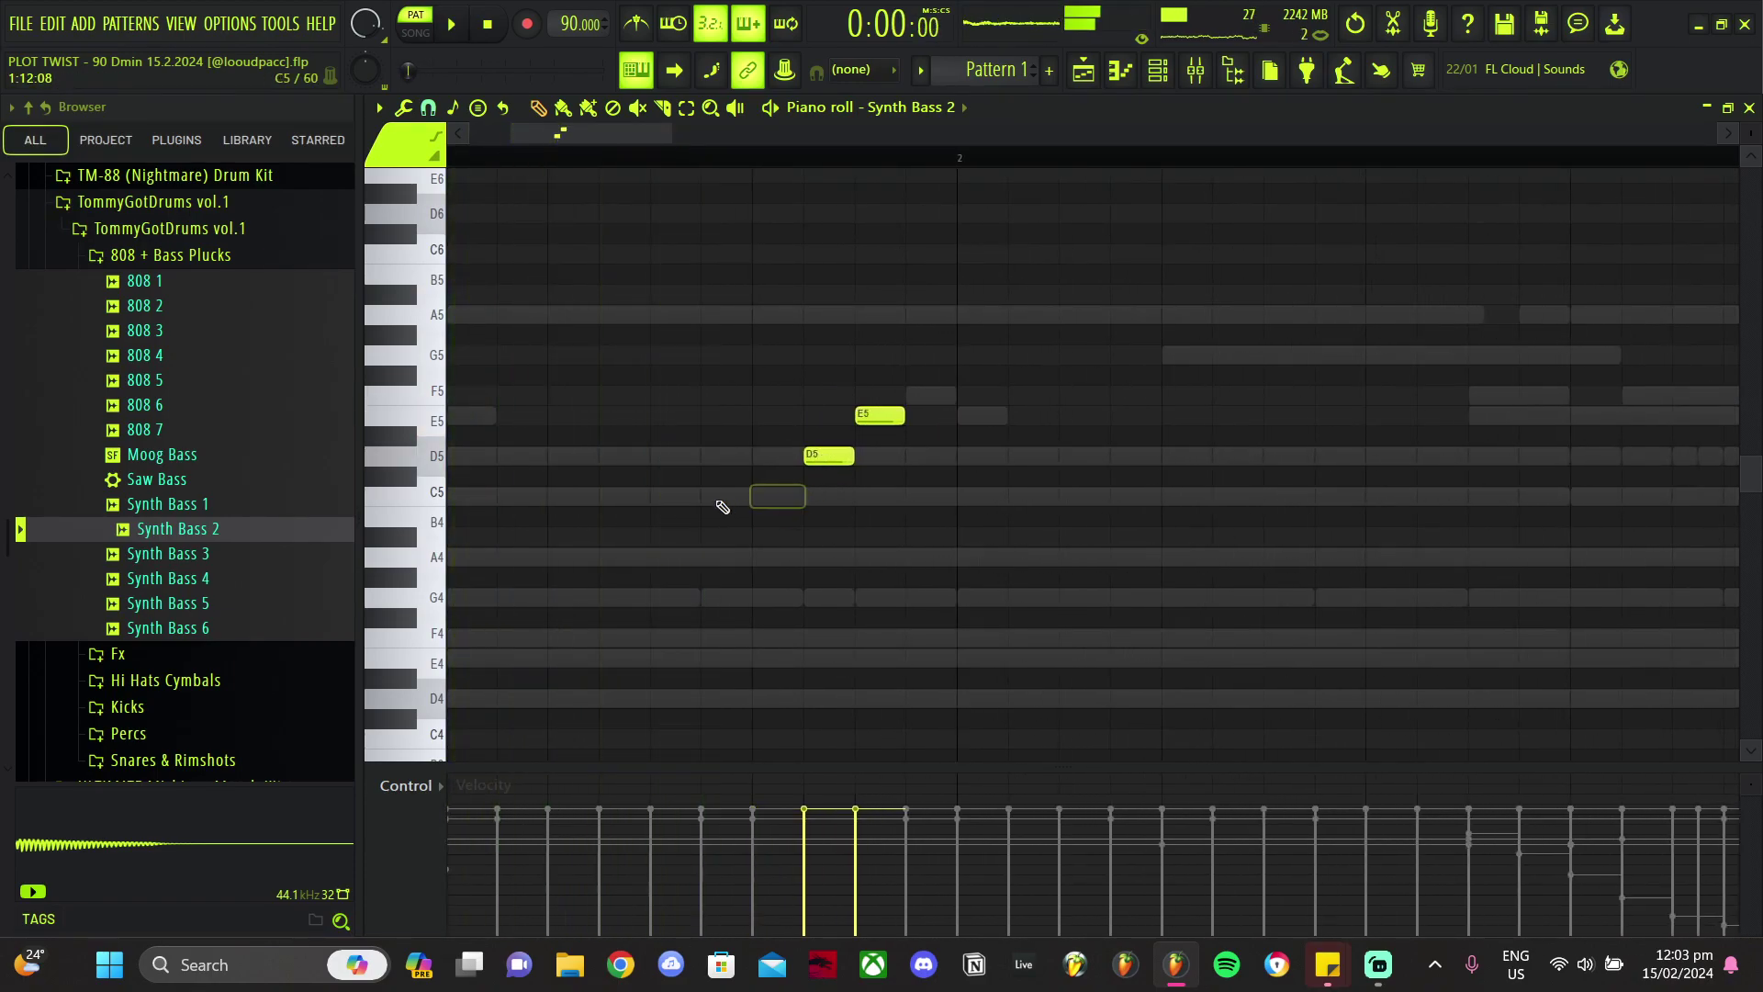
{"action": "left_click", "coordinate": [812, 458]}
{"action": "left_click", "coordinate": [863, 438]}
{"action": "key", "text": "space"}
{"action": "right_click", "coordinate": [863, 438]}
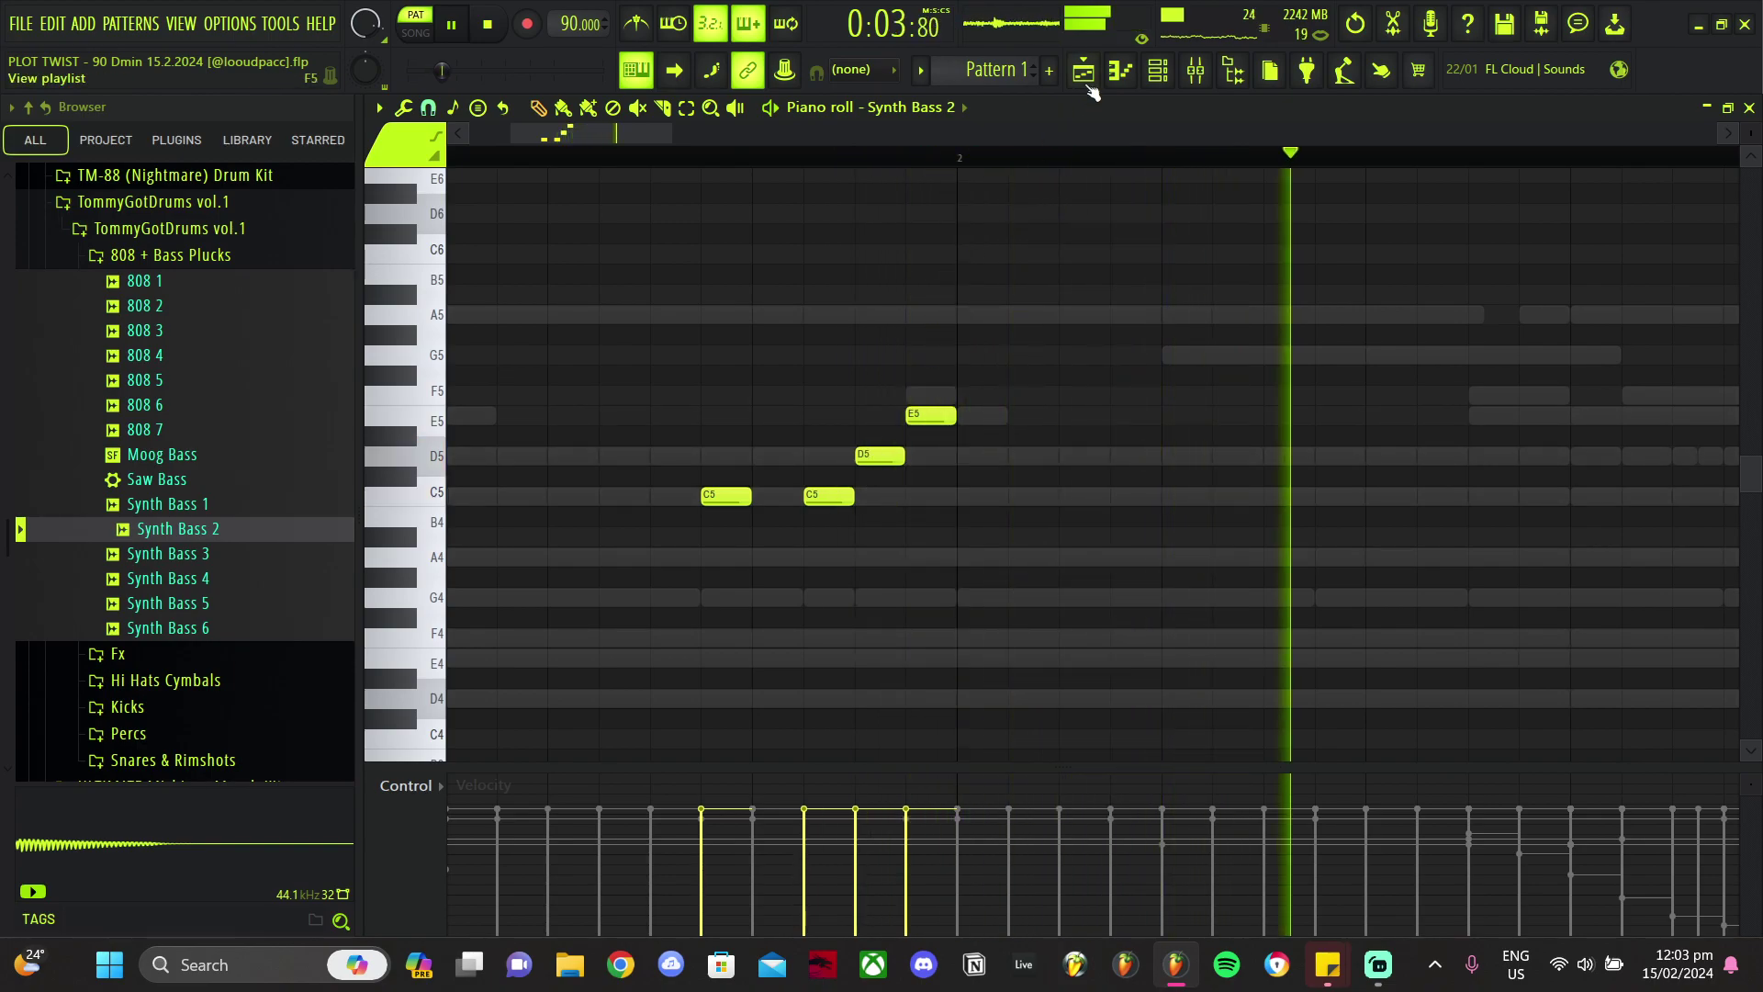
Step: Enable Cut itself on the Synth Bass 2 channel and play the pattern with its notes in view
{"action": "key", "text": "space"}
{"action": "left_click", "coordinate": [1141, 87]}
{"action": "right_click", "coordinate": [504, 748]}
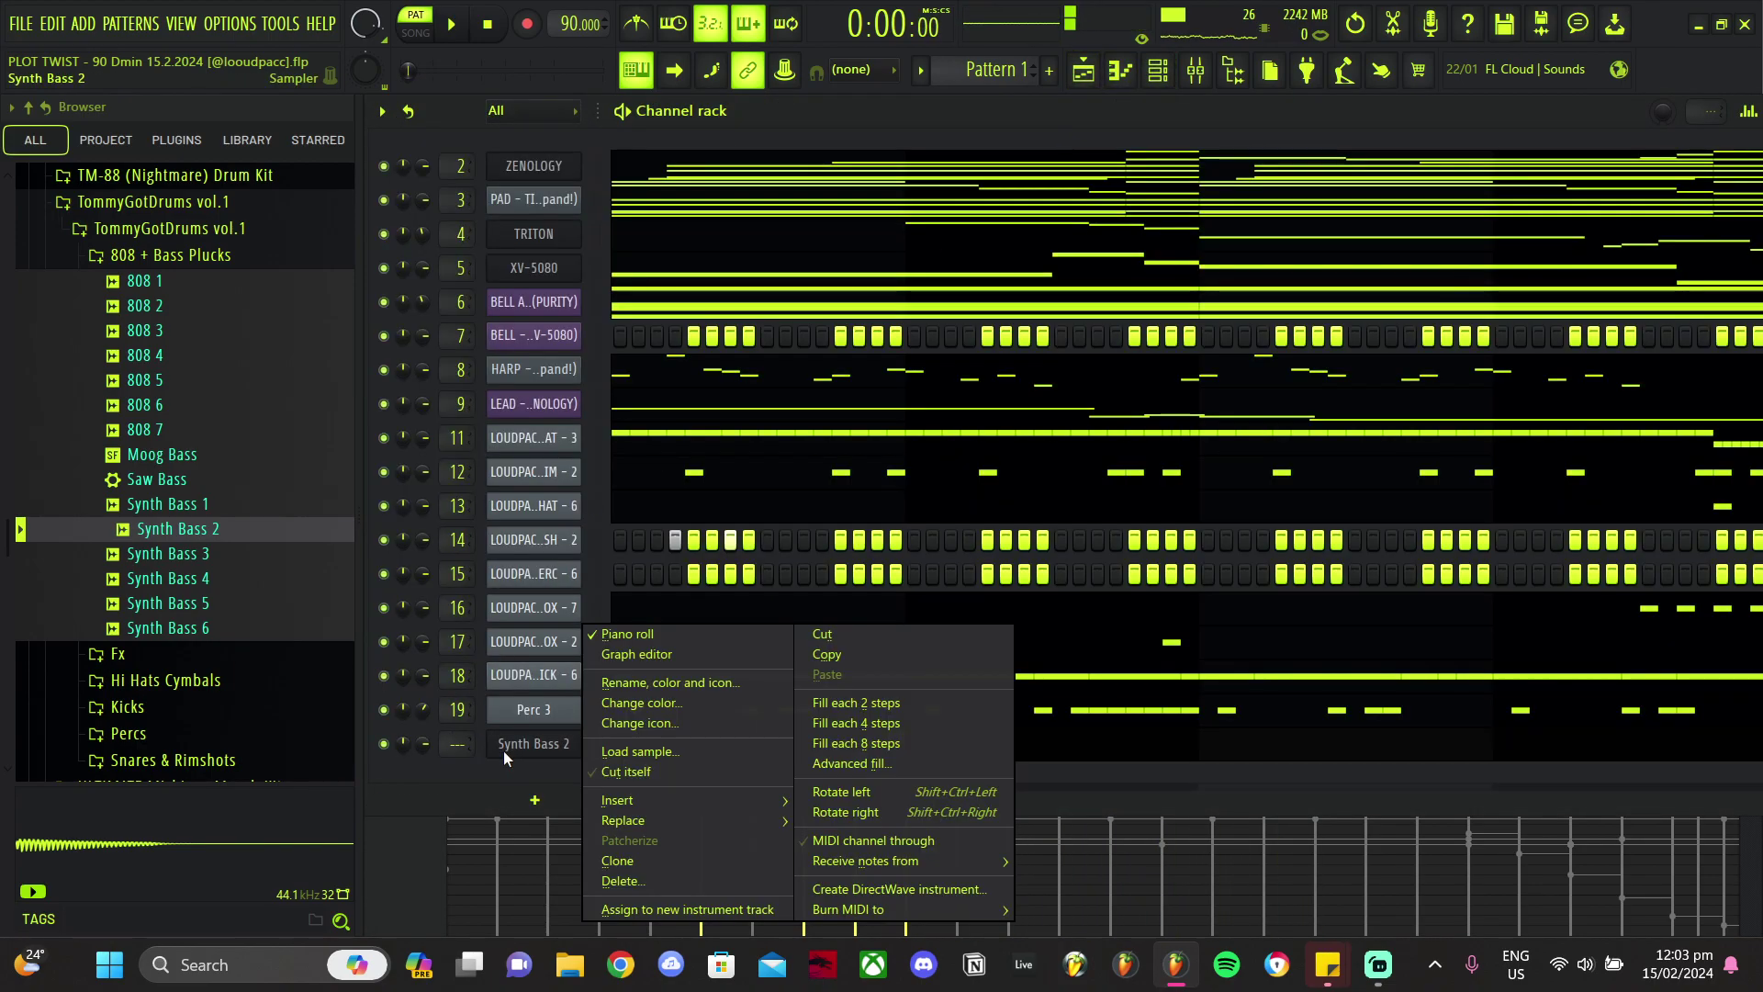
{"action": "left_click", "coordinate": [644, 778]}
{"action": "key", "text": "space"}
{"action": "left_click", "coordinate": [857, 753]}
{"action": "left_click", "coordinate": [857, 753]}
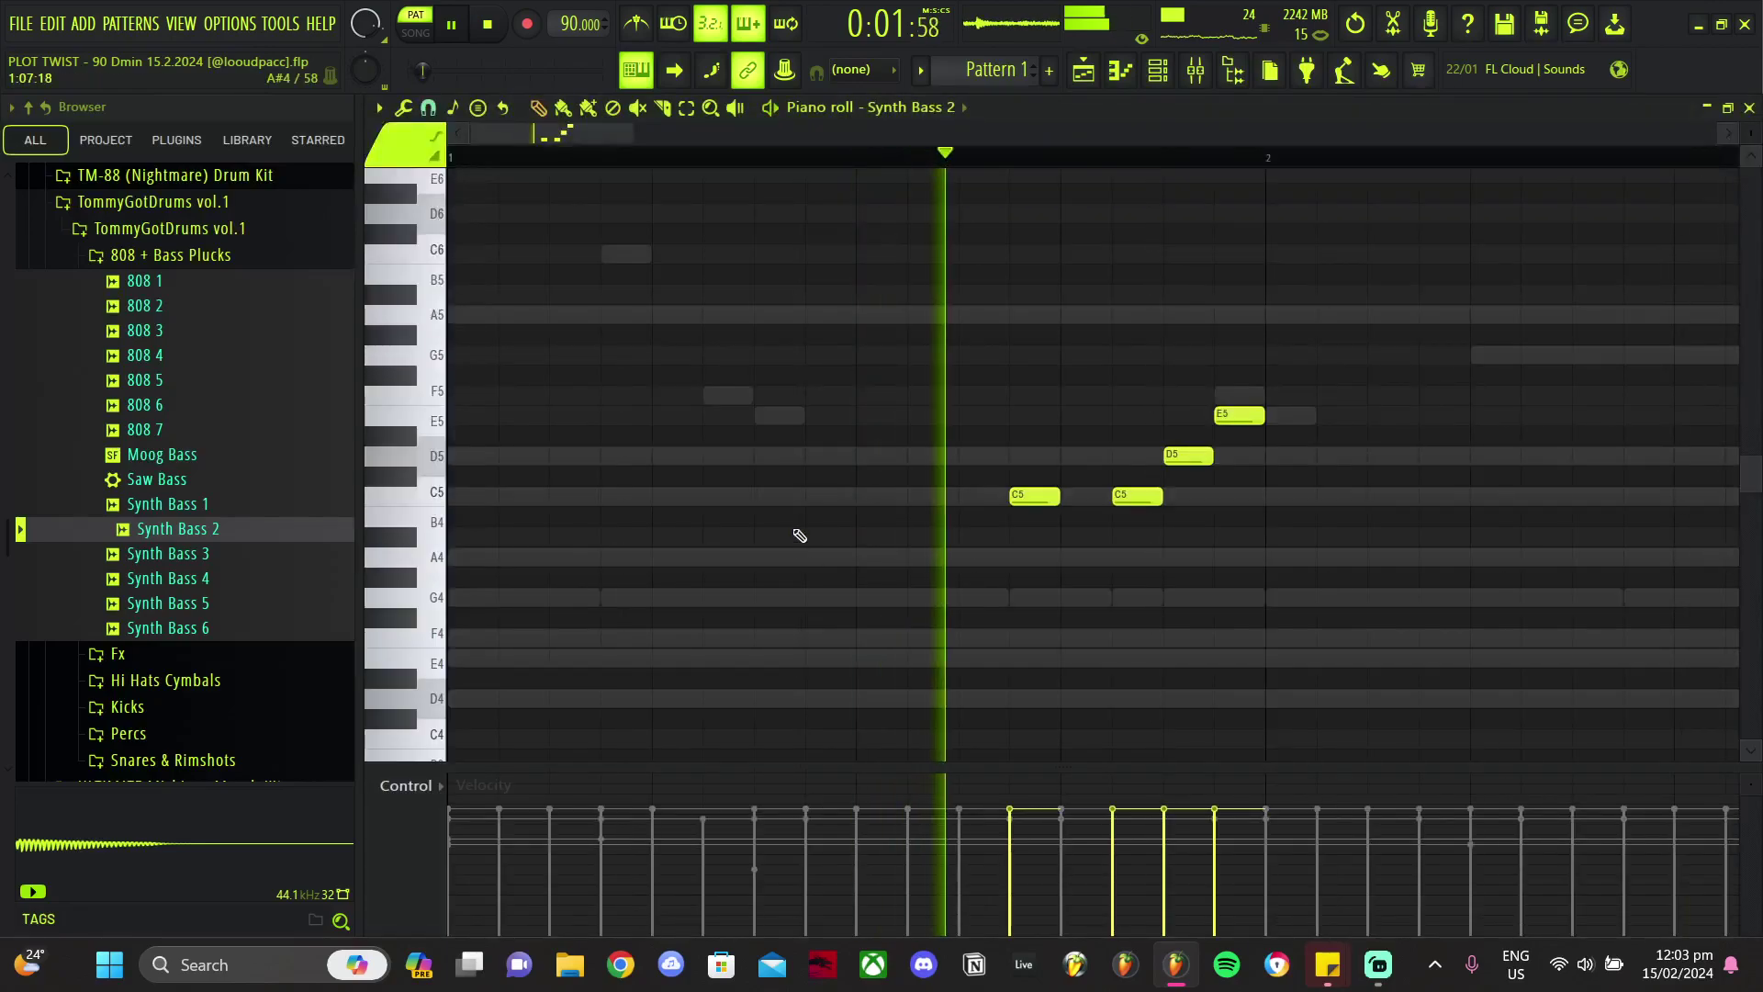
Step: Open the Synth Bass 2 channel settings and set its volume to about 49%
{"action": "key", "text": "F6"}
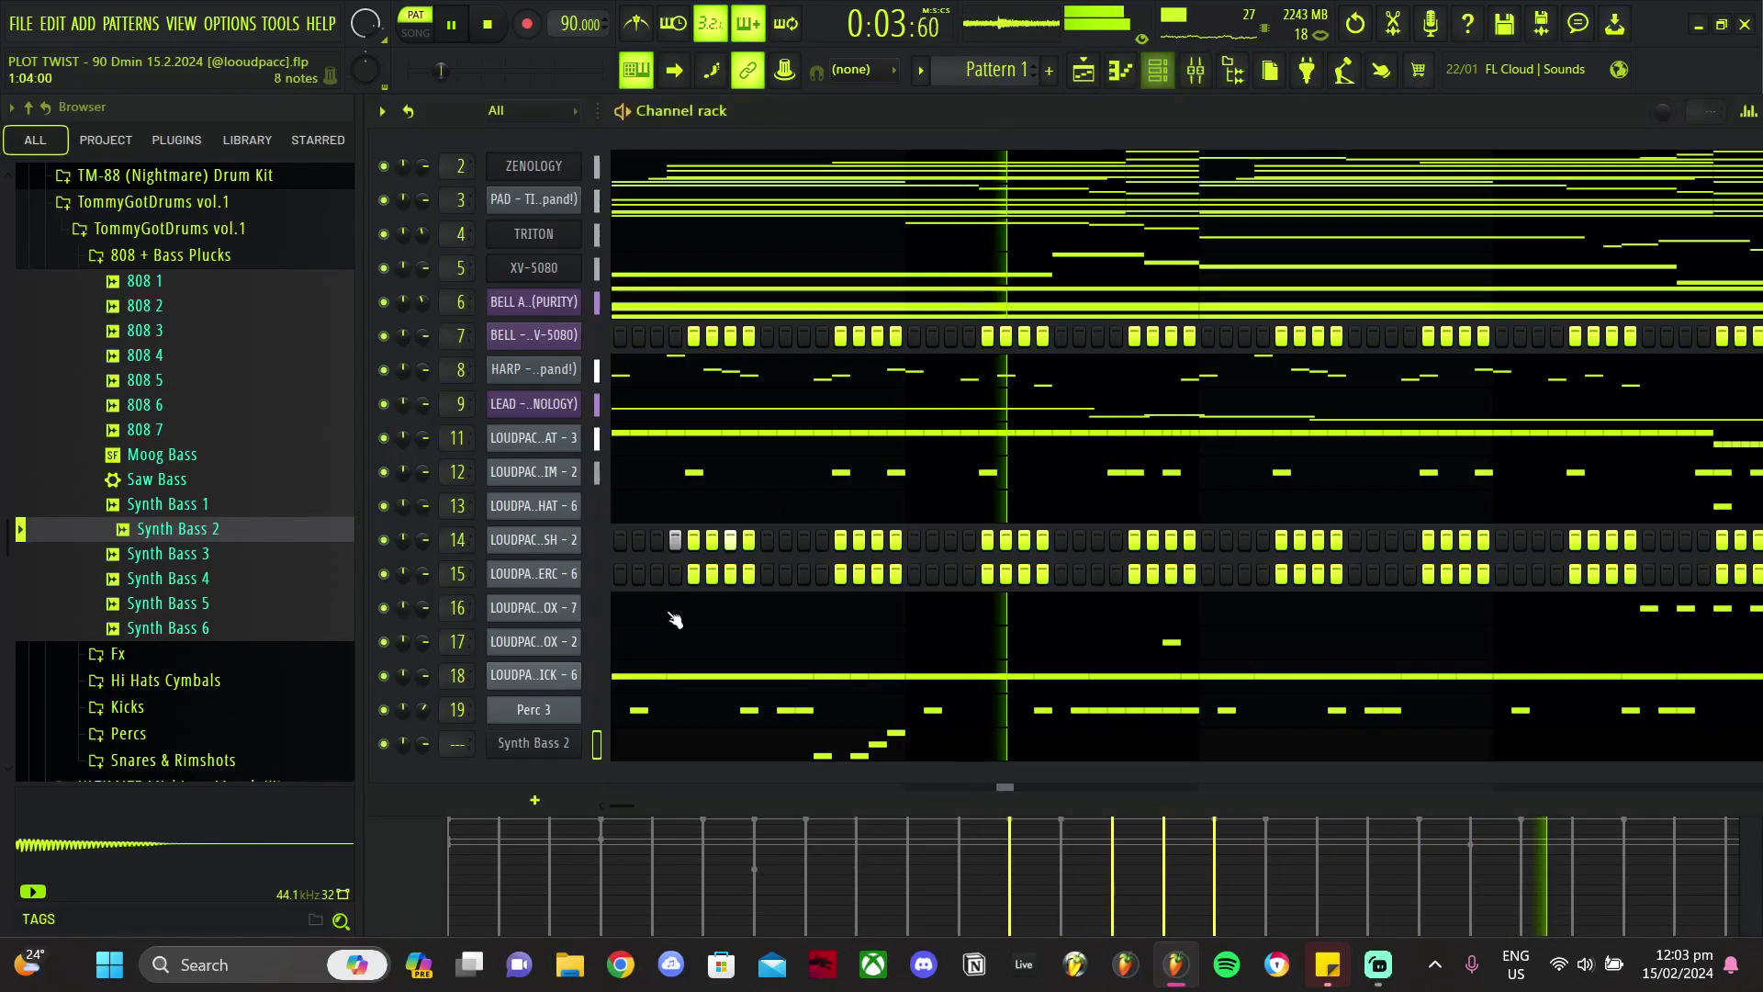
{"action": "left_click", "coordinate": [551, 743]}
{"action": "key", "text": "space"}
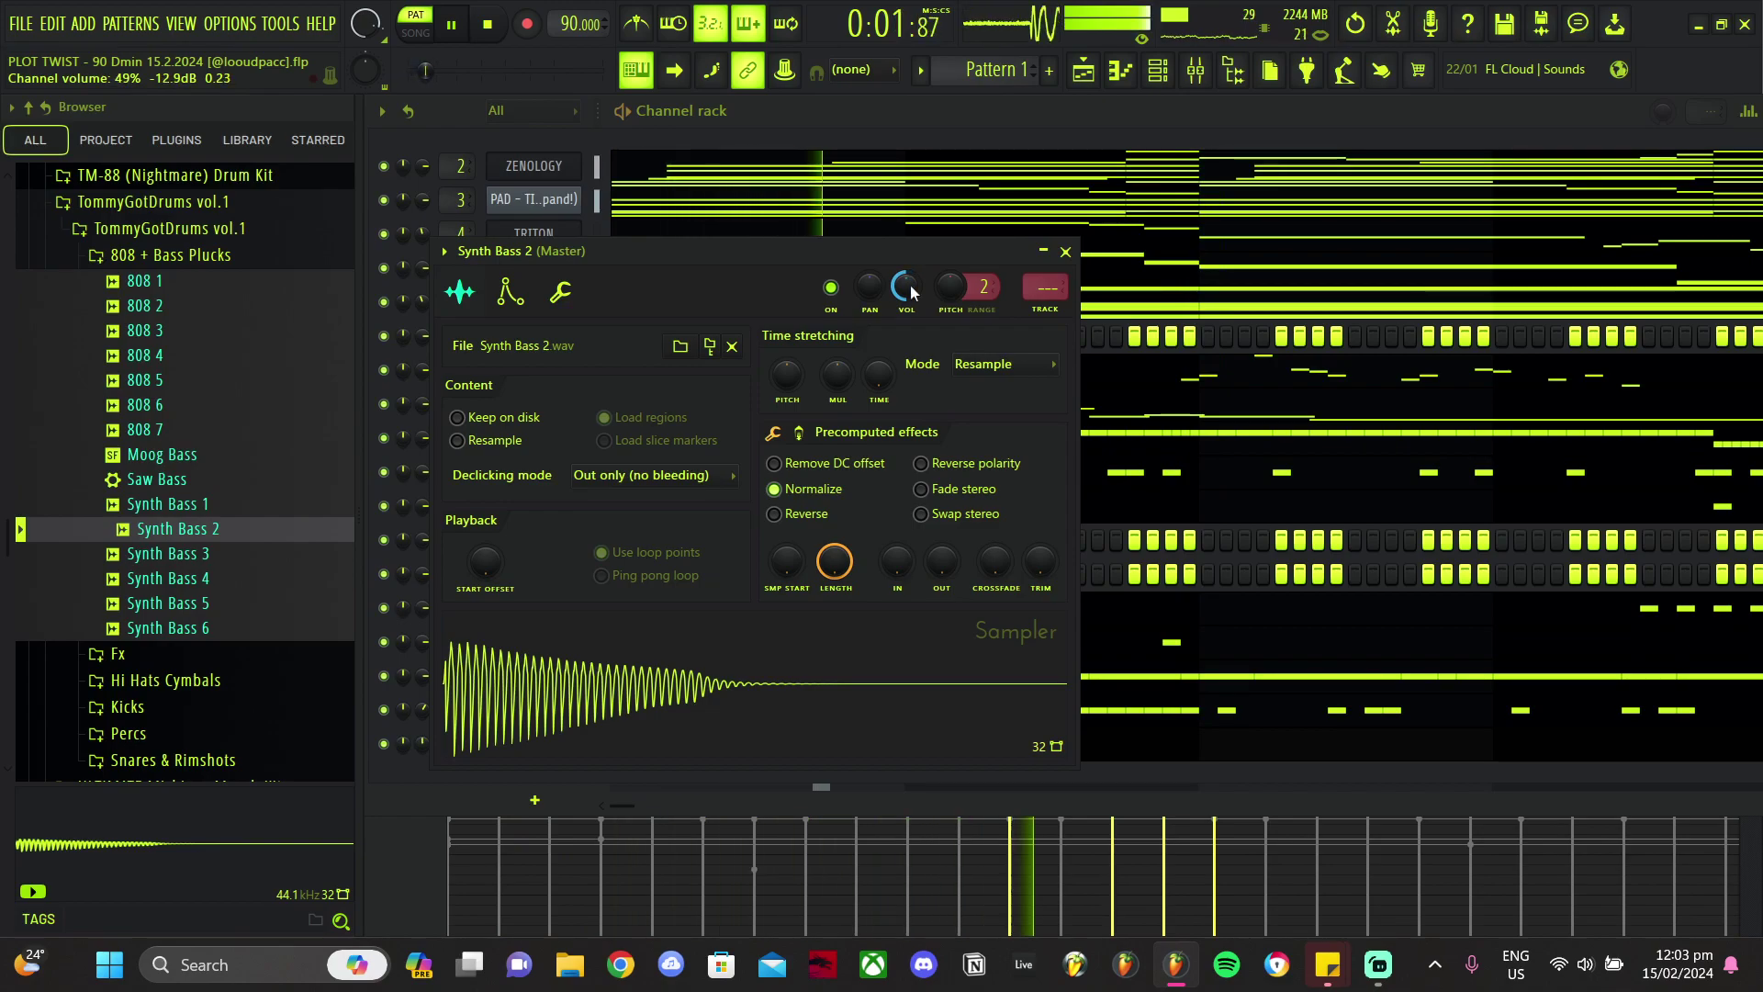
Step: Raise the last three bass notes to C6, D6 and E6 and set the first note to A5
{"action": "left_click", "coordinate": [1125, 72]}
{"action": "left_click", "coordinate": [1021, 333]}
{"action": "right_click", "coordinate": [1033, 274]}
{"action": "scroll", "coordinate": [1074, 422], "scroll_direction": "down", "scroll_amount": 2}
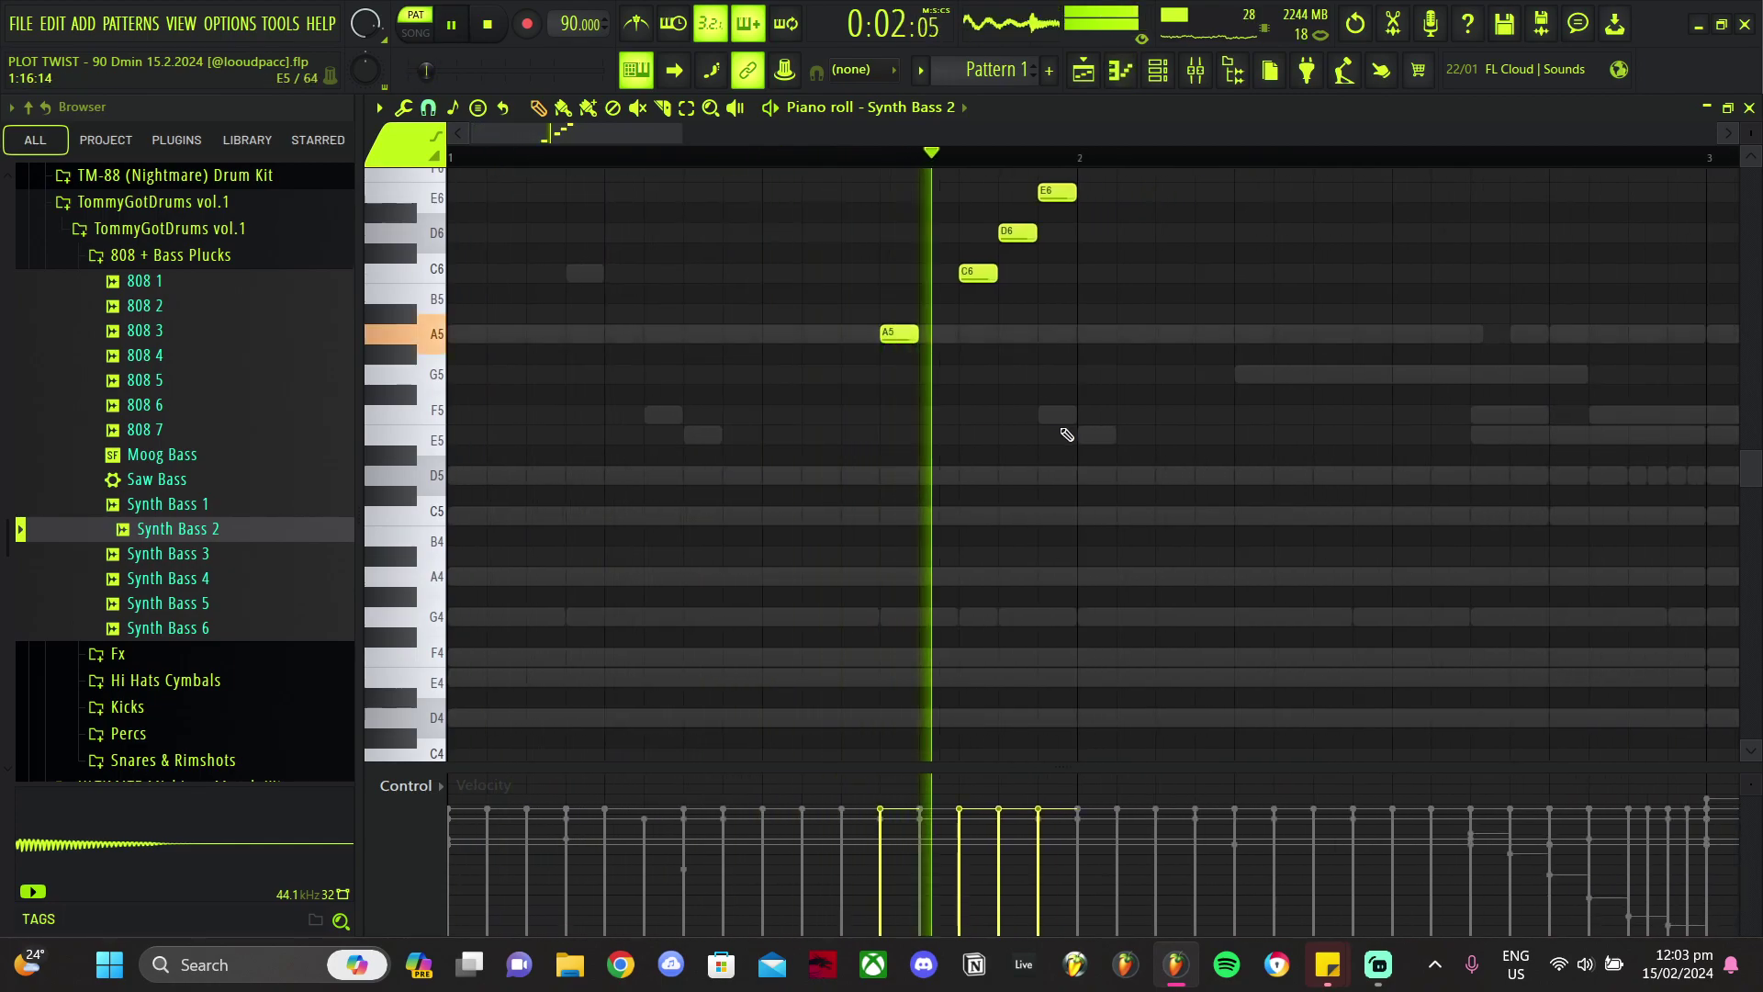
{"action": "scroll", "coordinate": [1056, 418], "scroll_direction": "down", "scroll_amount": 3, "text": "ctrl"}
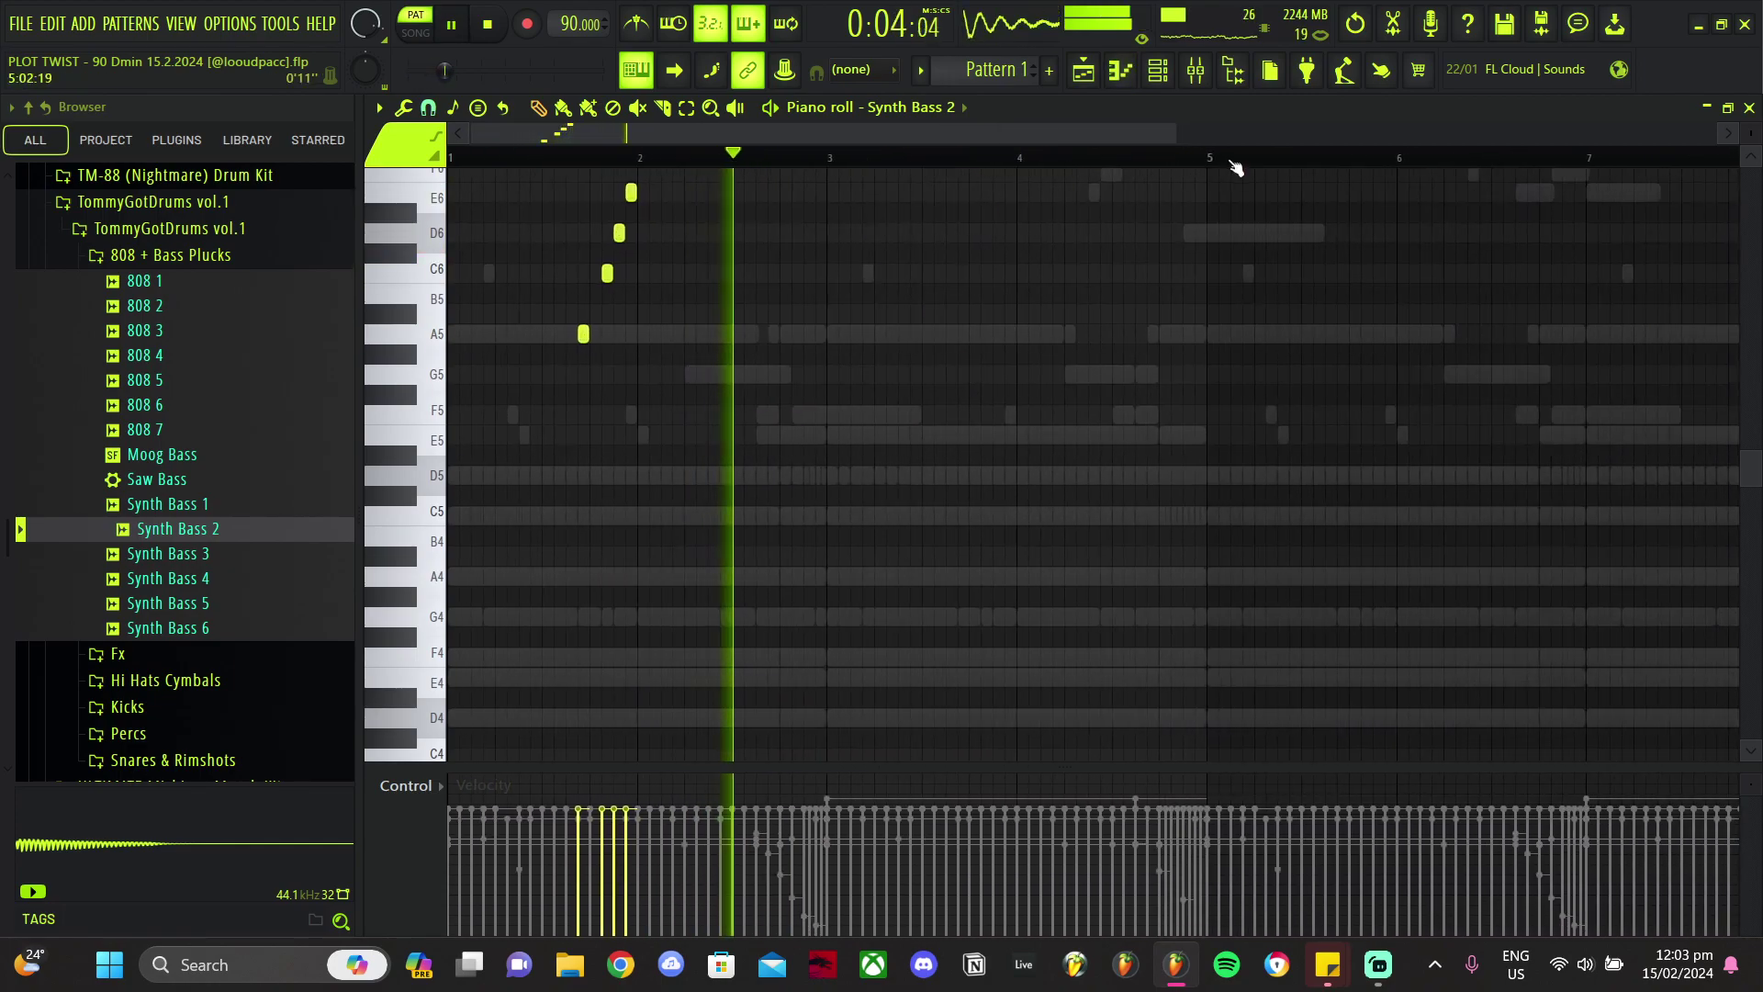
Step: Select bars 1 to 4 as the time range and add bass notes E6 and D6 on the last two steps of bar 3
{"action": "left_click_drag", "start_coordinate": [1208, 160], "coordinate": [477, 276]}
{"action": "scroll", "coordinate": [1084, 340], "scroll_direction": "up", "scroll_amount": 2}
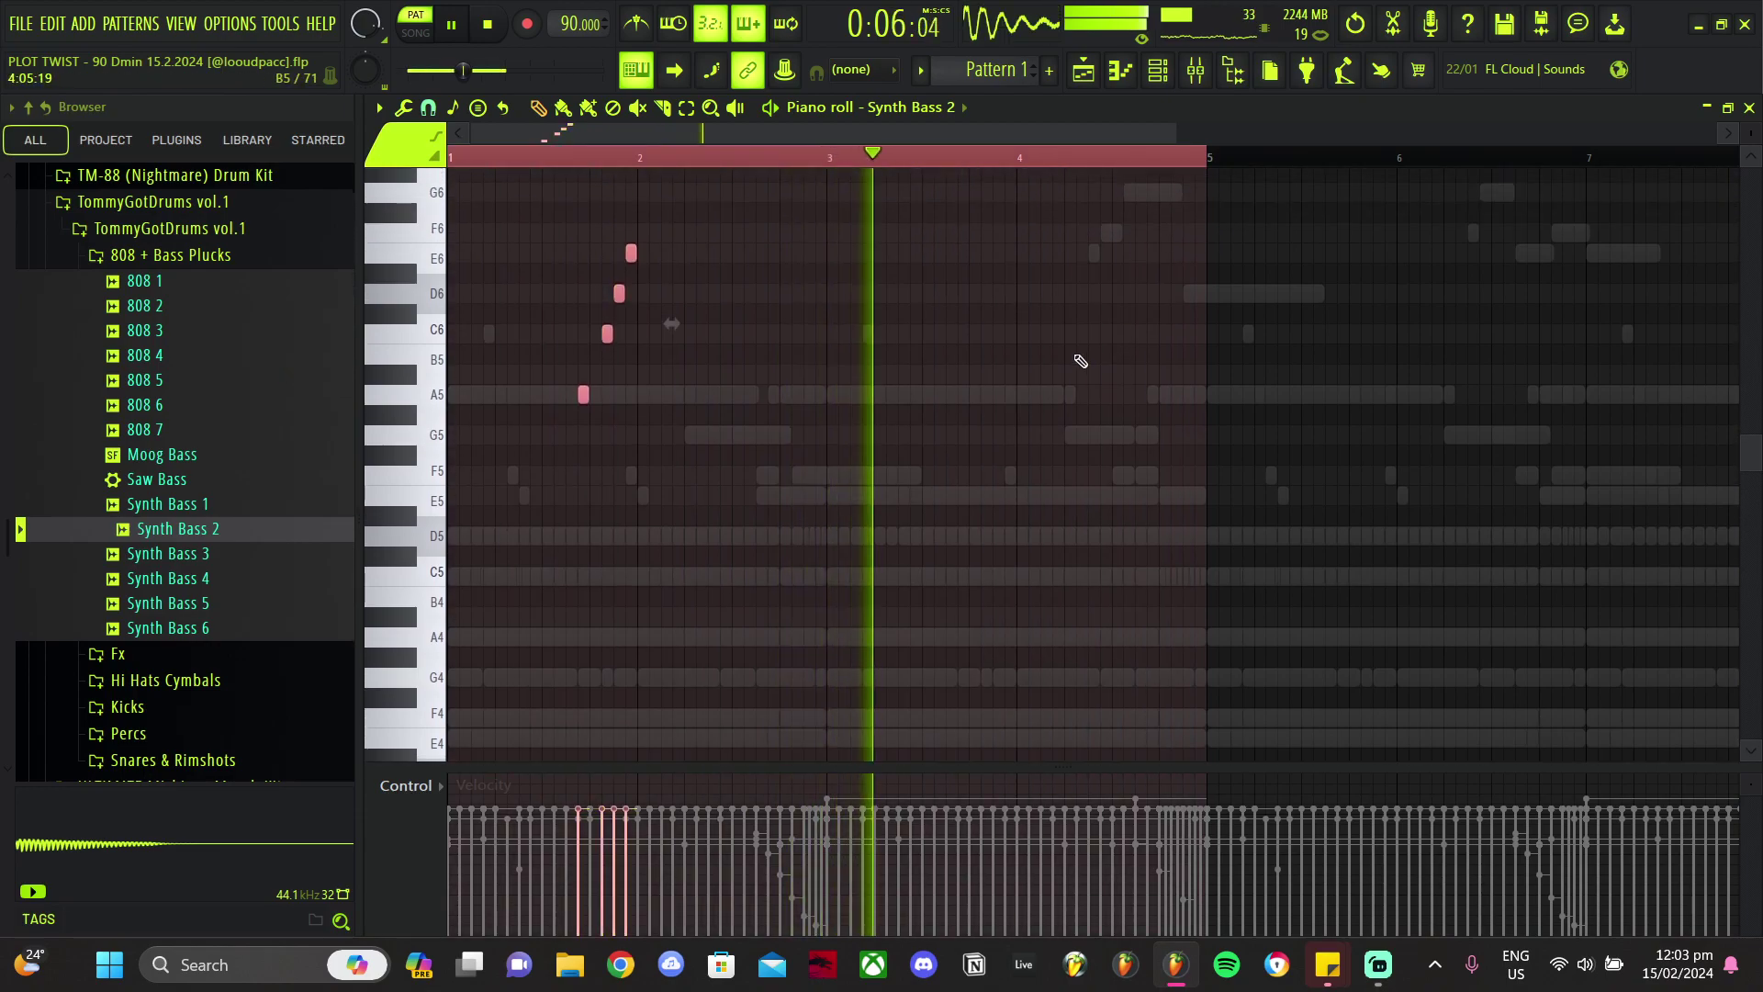
{"action": "scroll", "coordinate": [1075, 355], "scroll_direction": "up", "scroll_amount": 4}
{"action": "left_click", "coordinate": [884, 231]}
{"action": "left_click", "coordinate": [920, 255]}
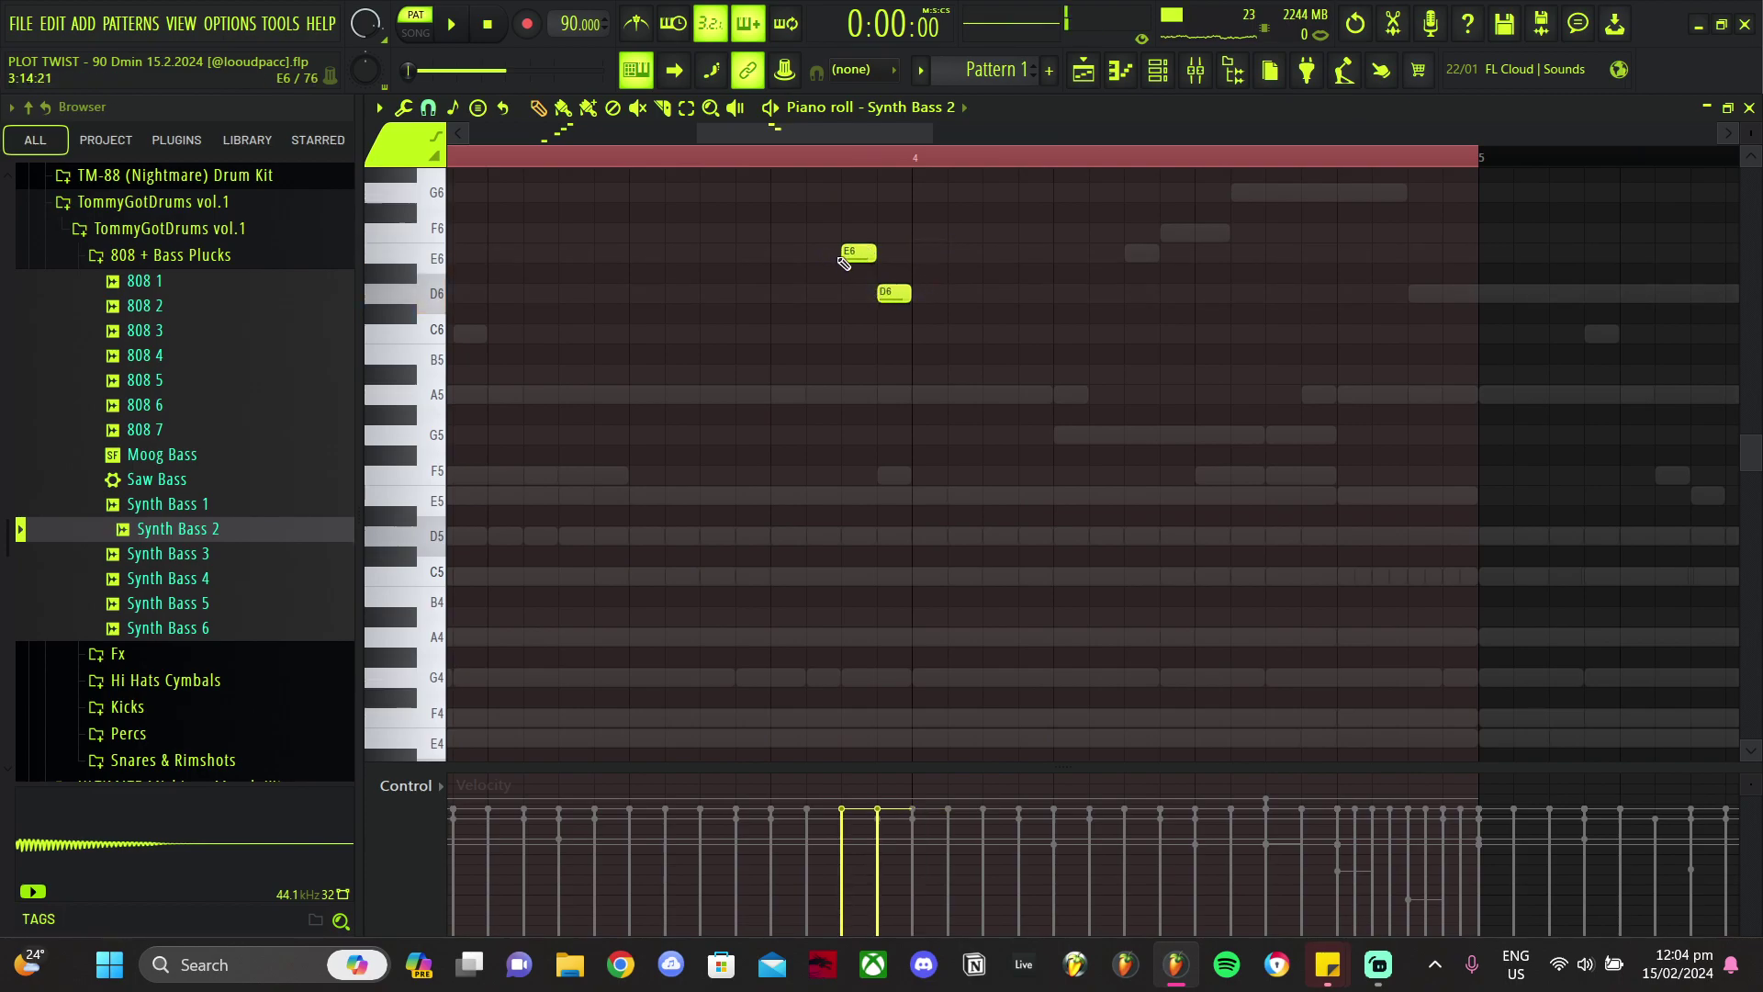
{"action": "key", "text": "space"}
{"action": "scroll", "coordinate": [919, 390], "scroll_direction": "down", "scroll_amount": 5}
{"action": "scroll", "coordinate": [615, 395], "scroll_direction": "up", "scroll_amount": 4}
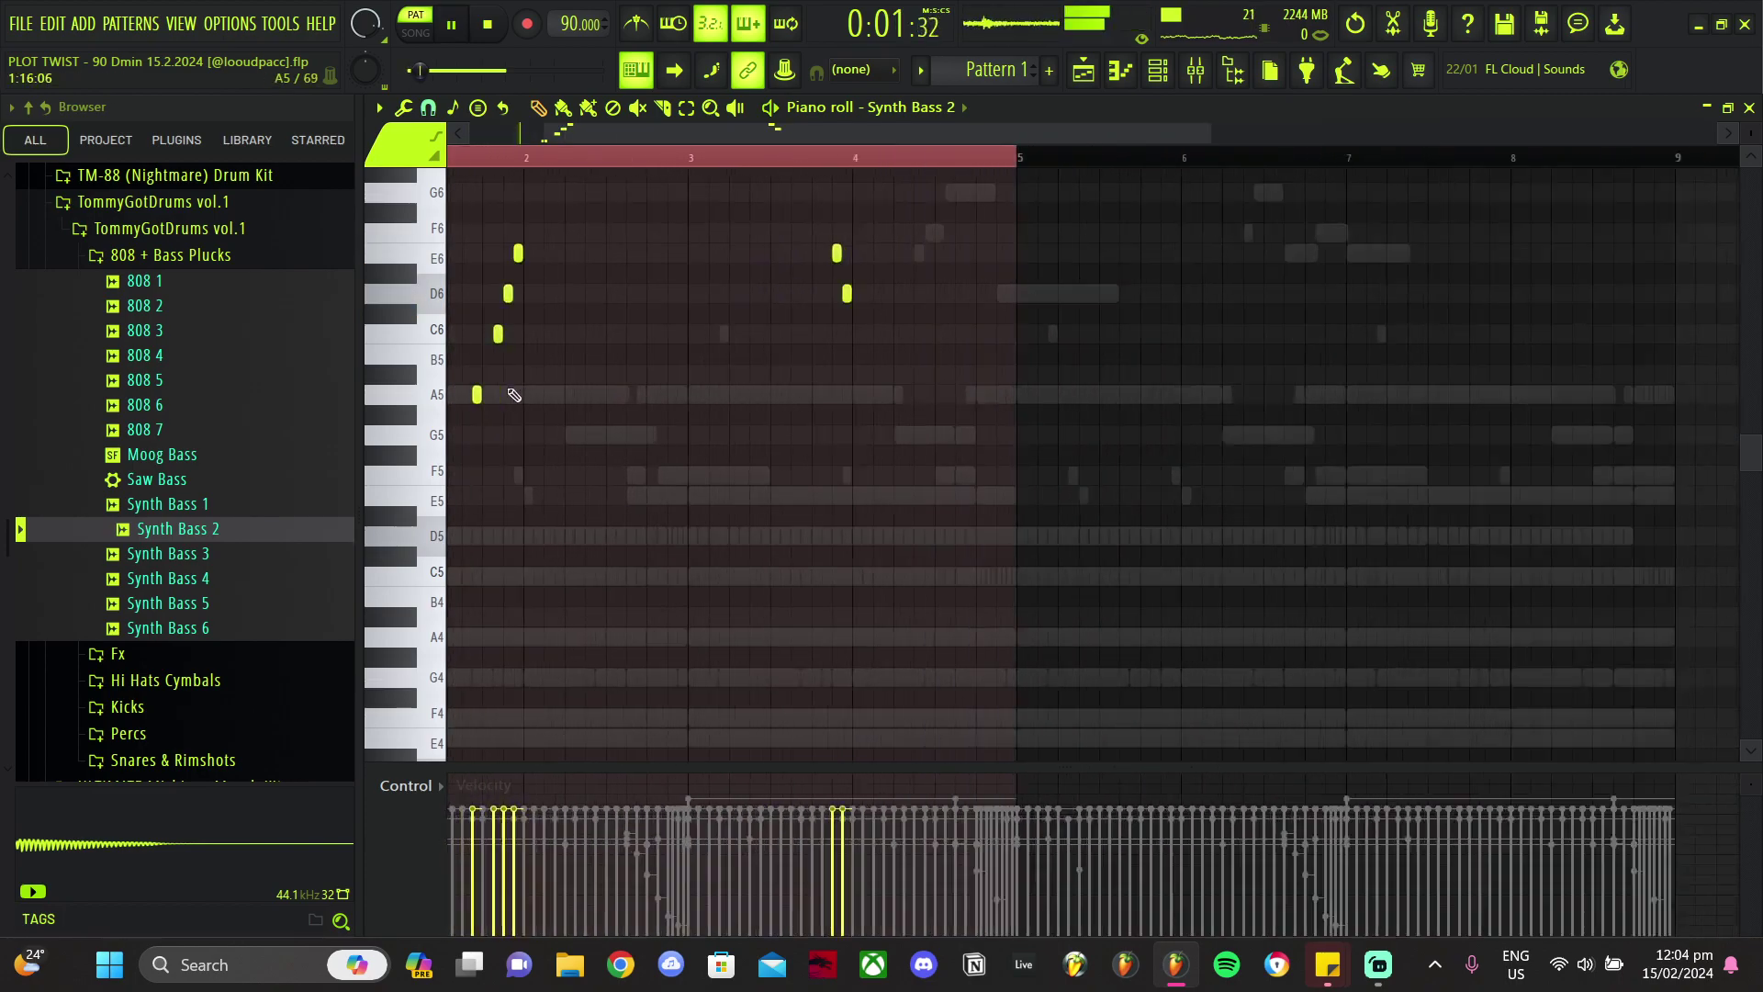
Step: Change the two bass notes at the end of bar 3 to D6 and A5
{"action": "scroll", "coordinate": [542, 237], "scroll_direction": "down", "scroll_amount": 4, "text": "ctrl"}
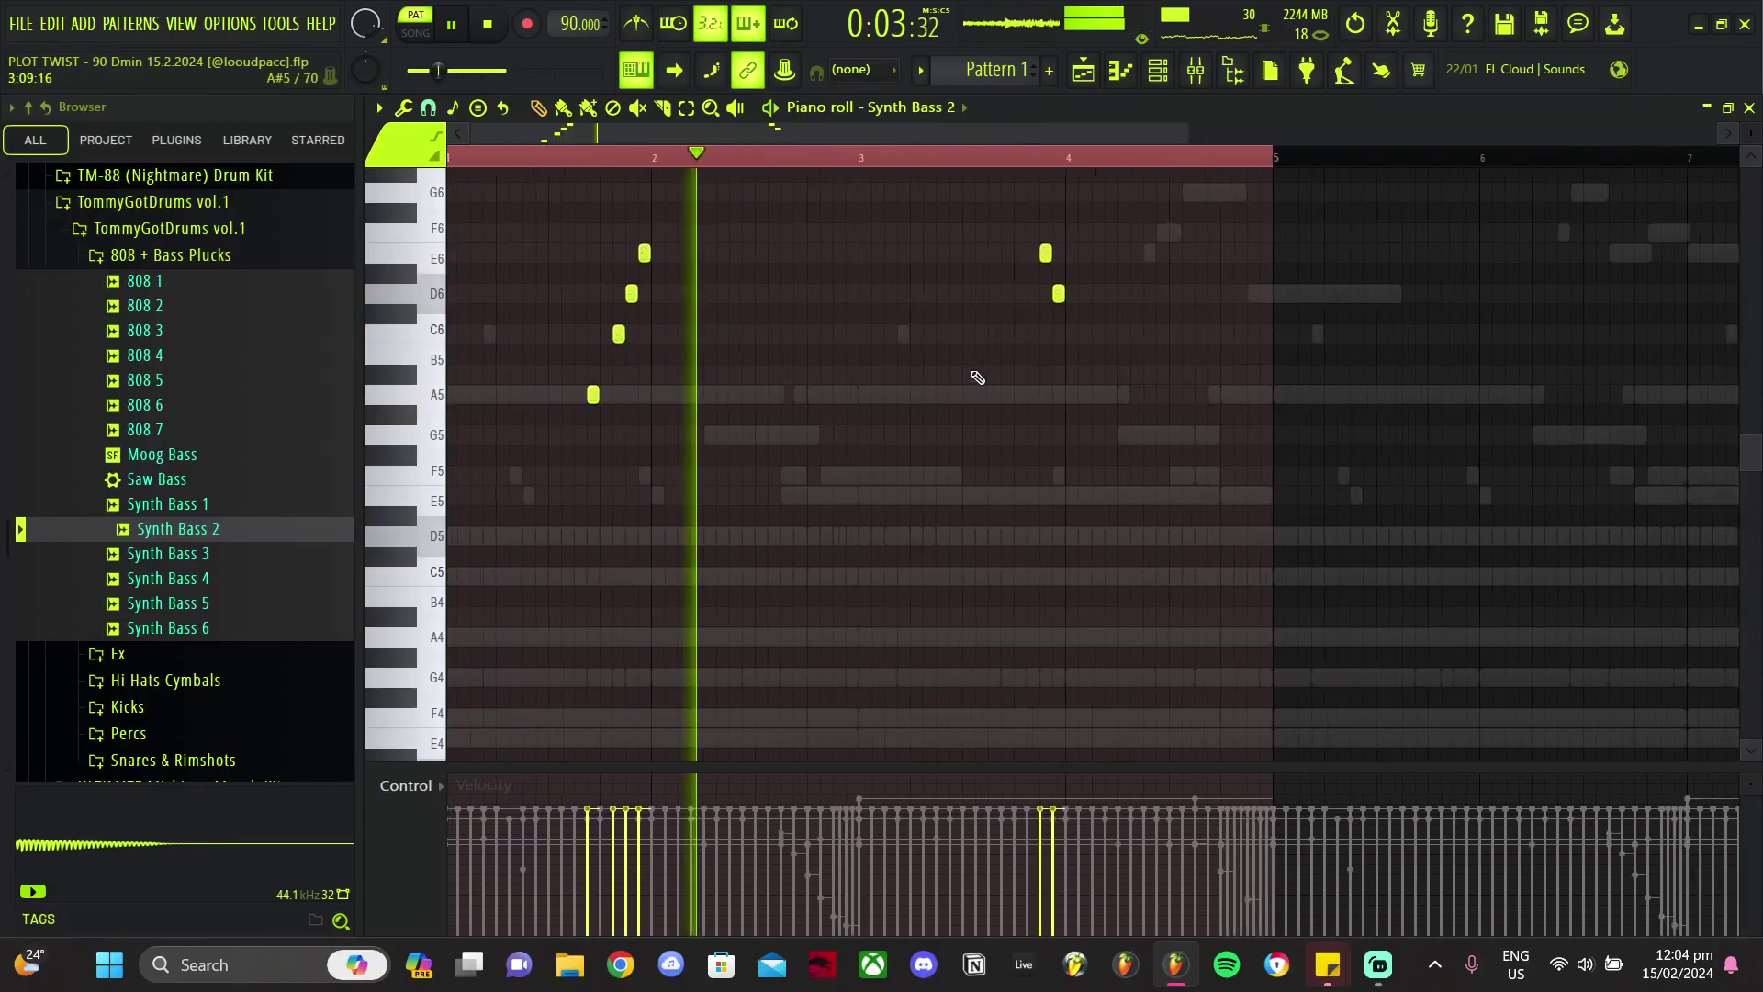
{"action": "scroll", "coordinate": [983, 391], "scroll_direction": "up", "scroll_amount": 3, "text": "ctrl"}
{"action": "scroll", "coordinate": [1056, 450], "scroll_direction": "up", "scroll_amount": 3}
{"action": "scroll", "coordinate": [1130, 492], "scroll_direction": "up", "scroll_amount": 2, "text": "ctrl"}
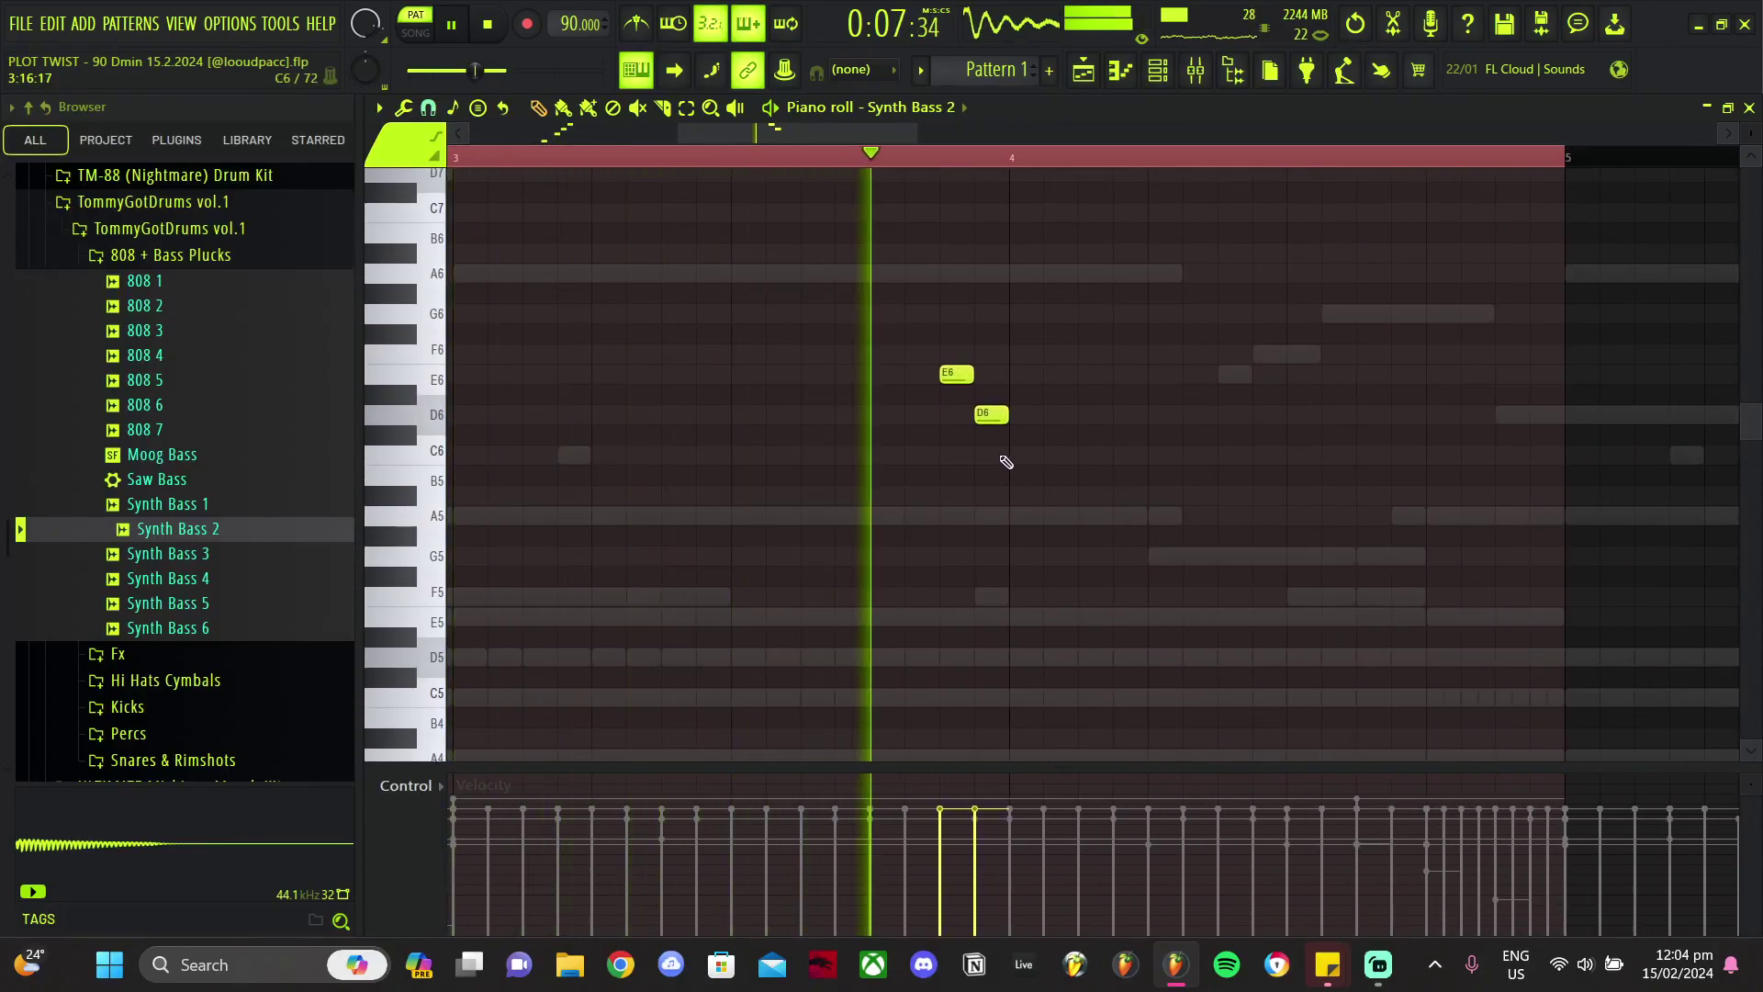
{"action": "key", "text": "space"}
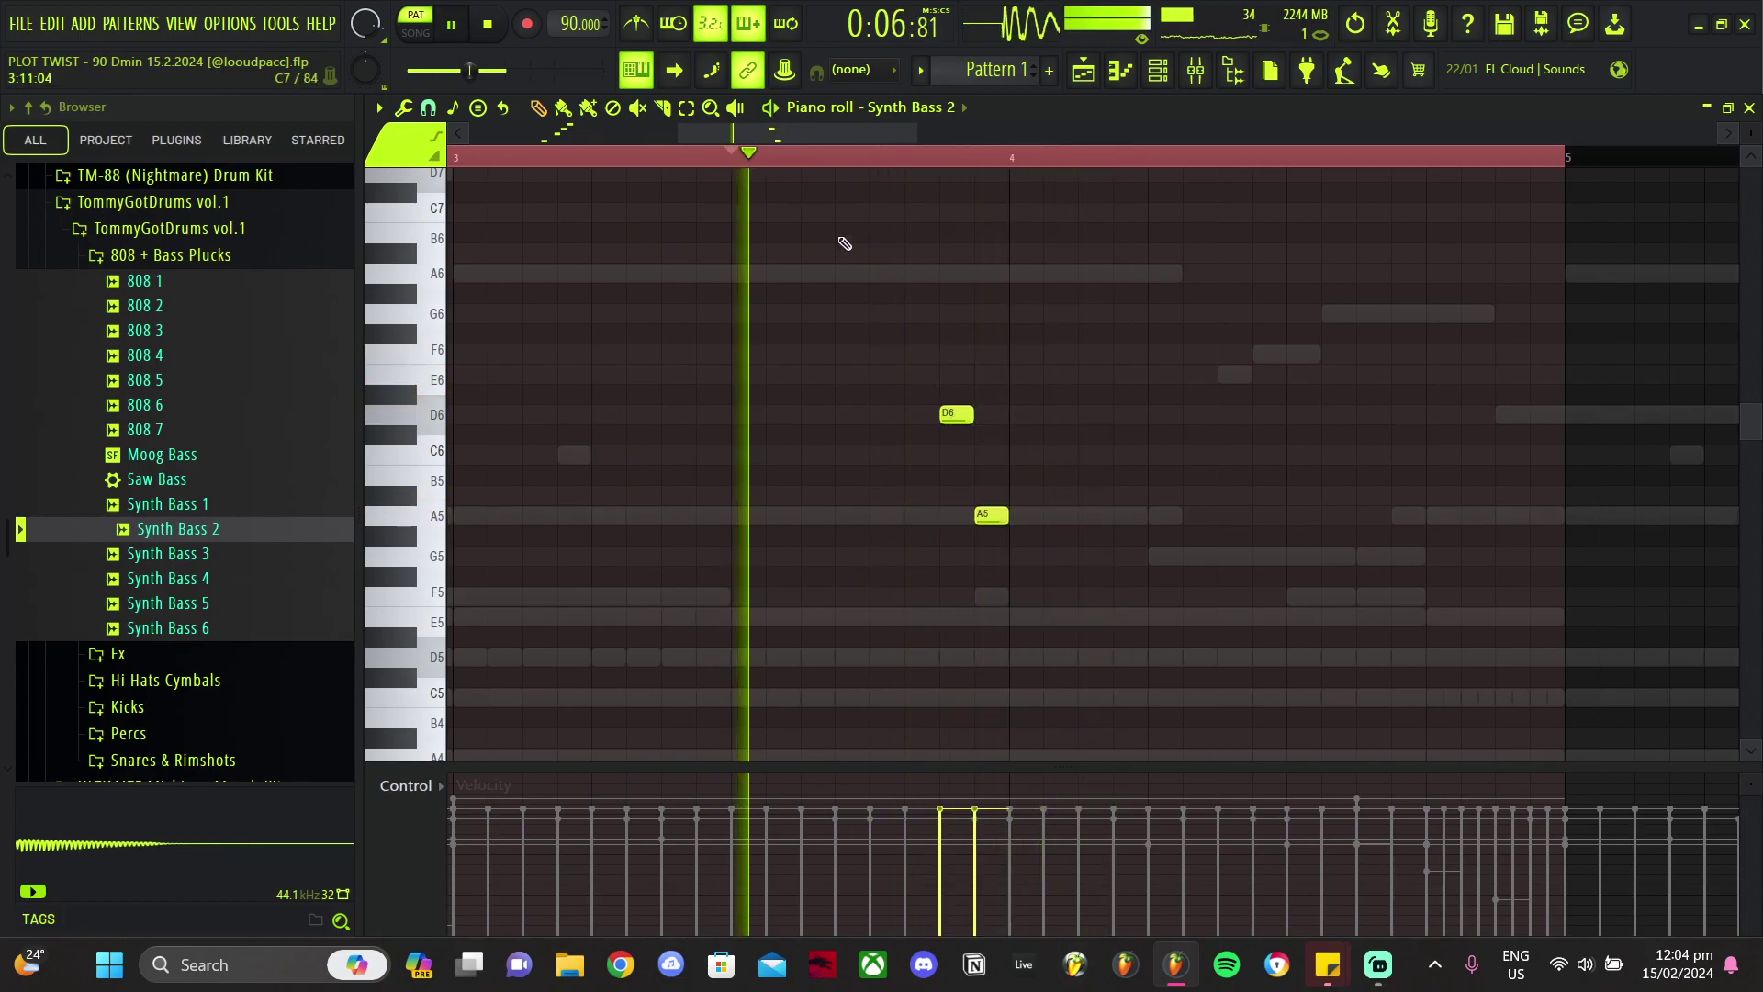
{"action": "scroll", "coordinate": [1013, 340], "scroll_direction": "down", "scroll_amount": 4, "text": "ctrl"}
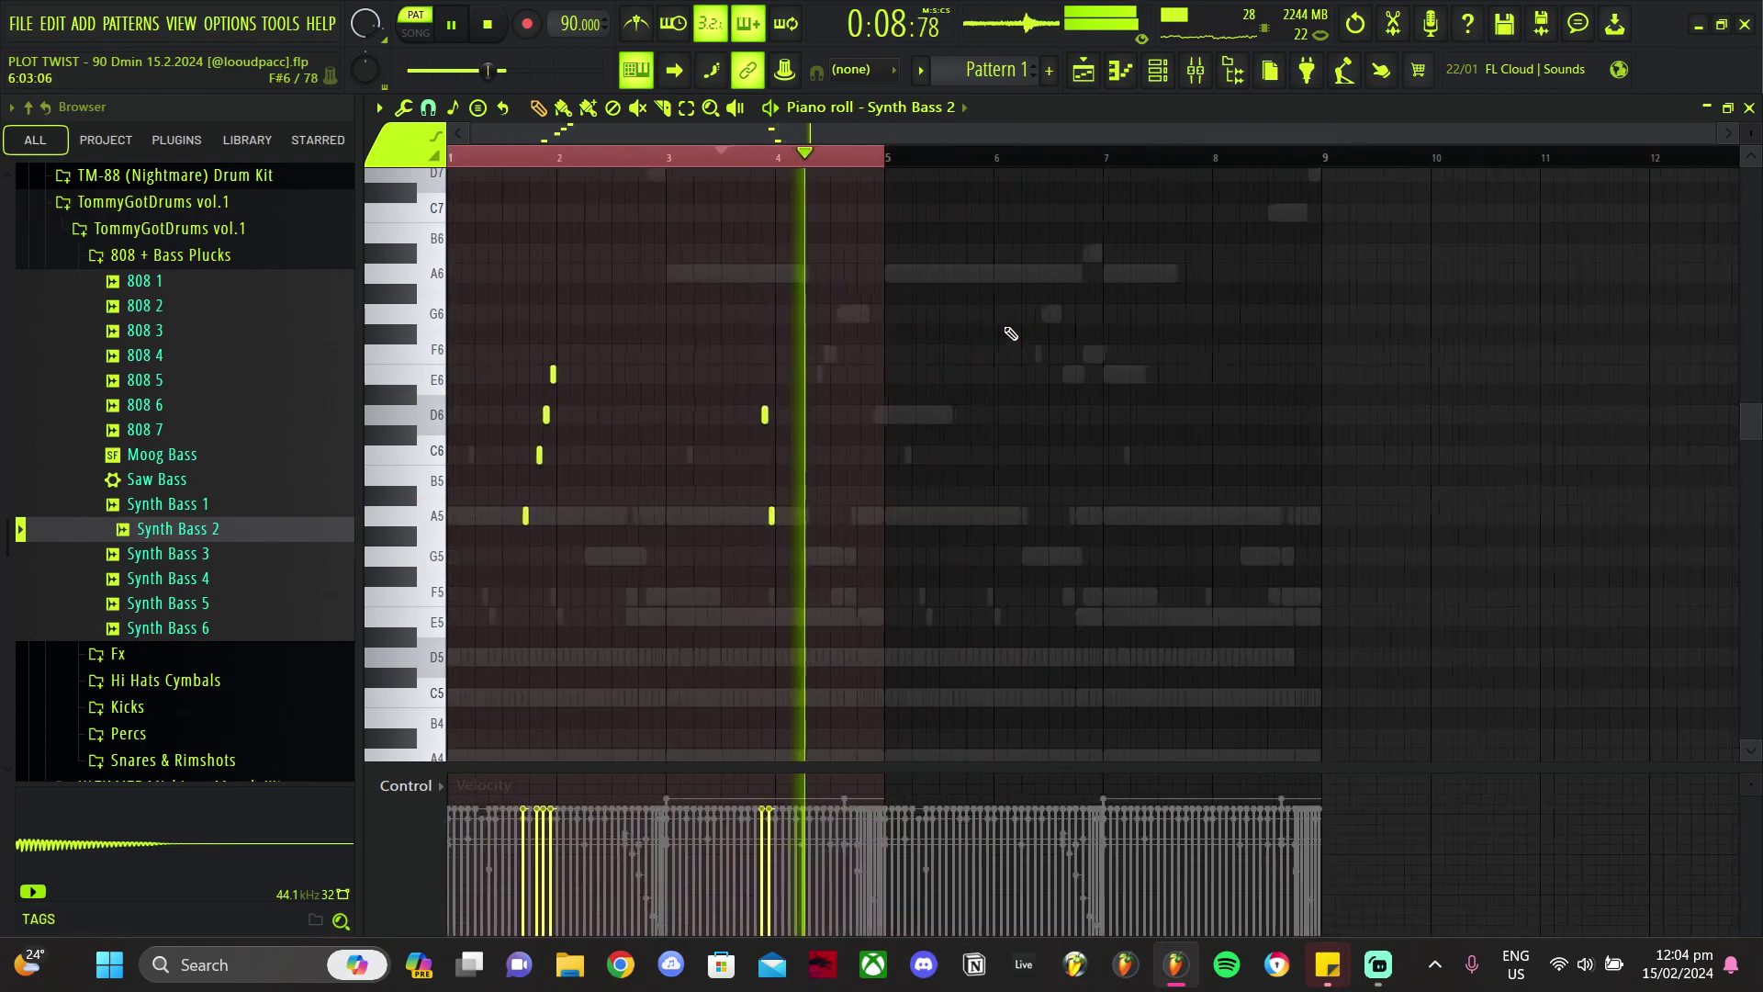
Step: Duplicate the four-bar Synth Bass 2 phrase into bars 5 to 8 and restart playback
{"action": "key", "text": "ctrl+b"}
{"action": "key", "text": "ctrl+d"}
{"action": "key", "text": "space"}
{"action": "key", "text": "space"}
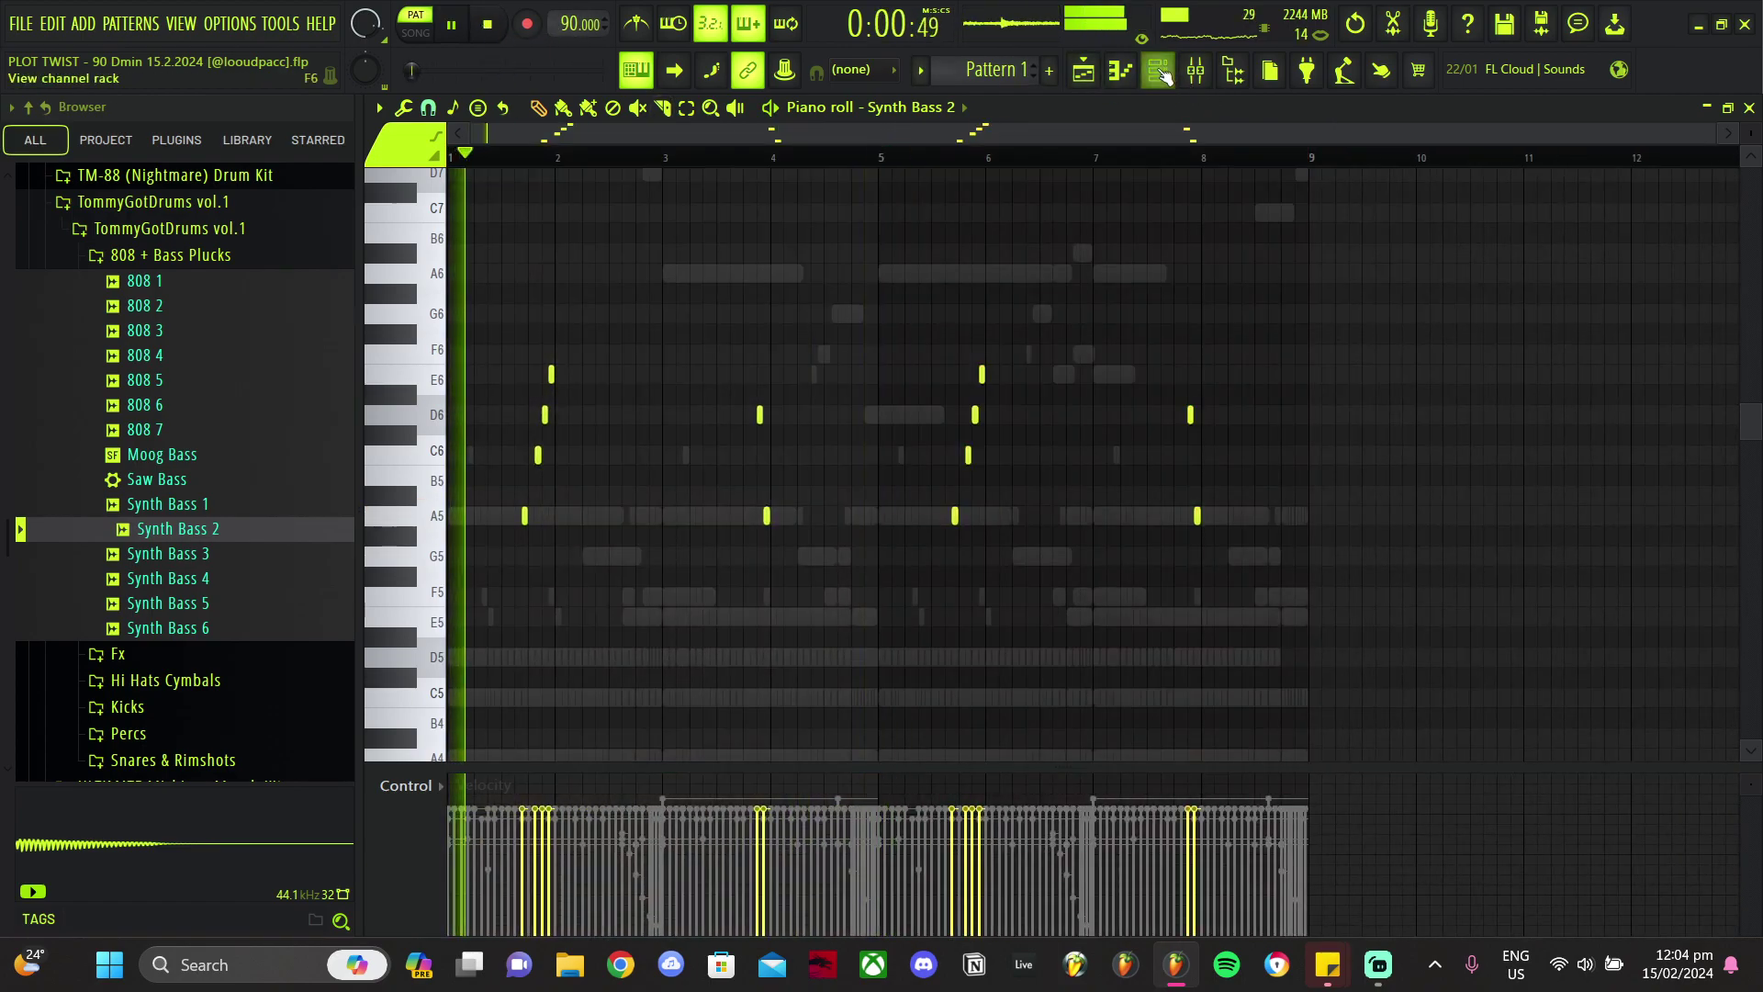
Step: Move the Synth Bass 2 channel up the channel rack so it sits directly below the LEAD channel
{"action": "key", "text": "F6"}
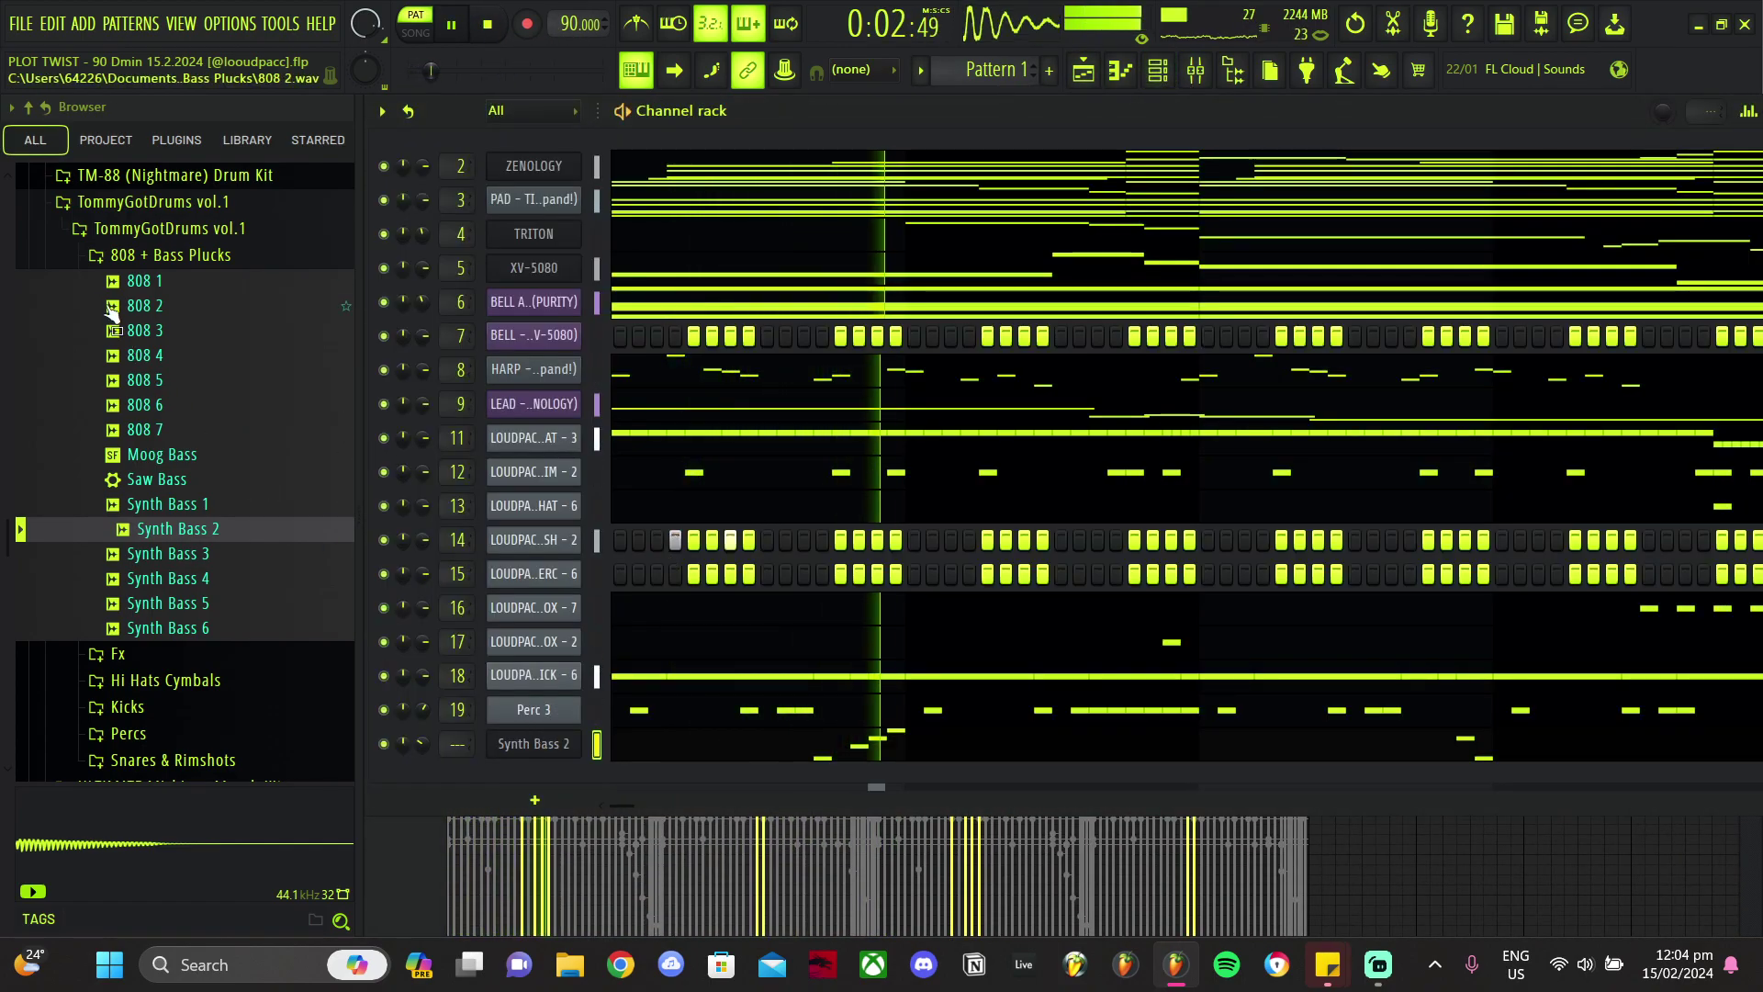
{"action": "left_click", "coordinate": [146, 204]}
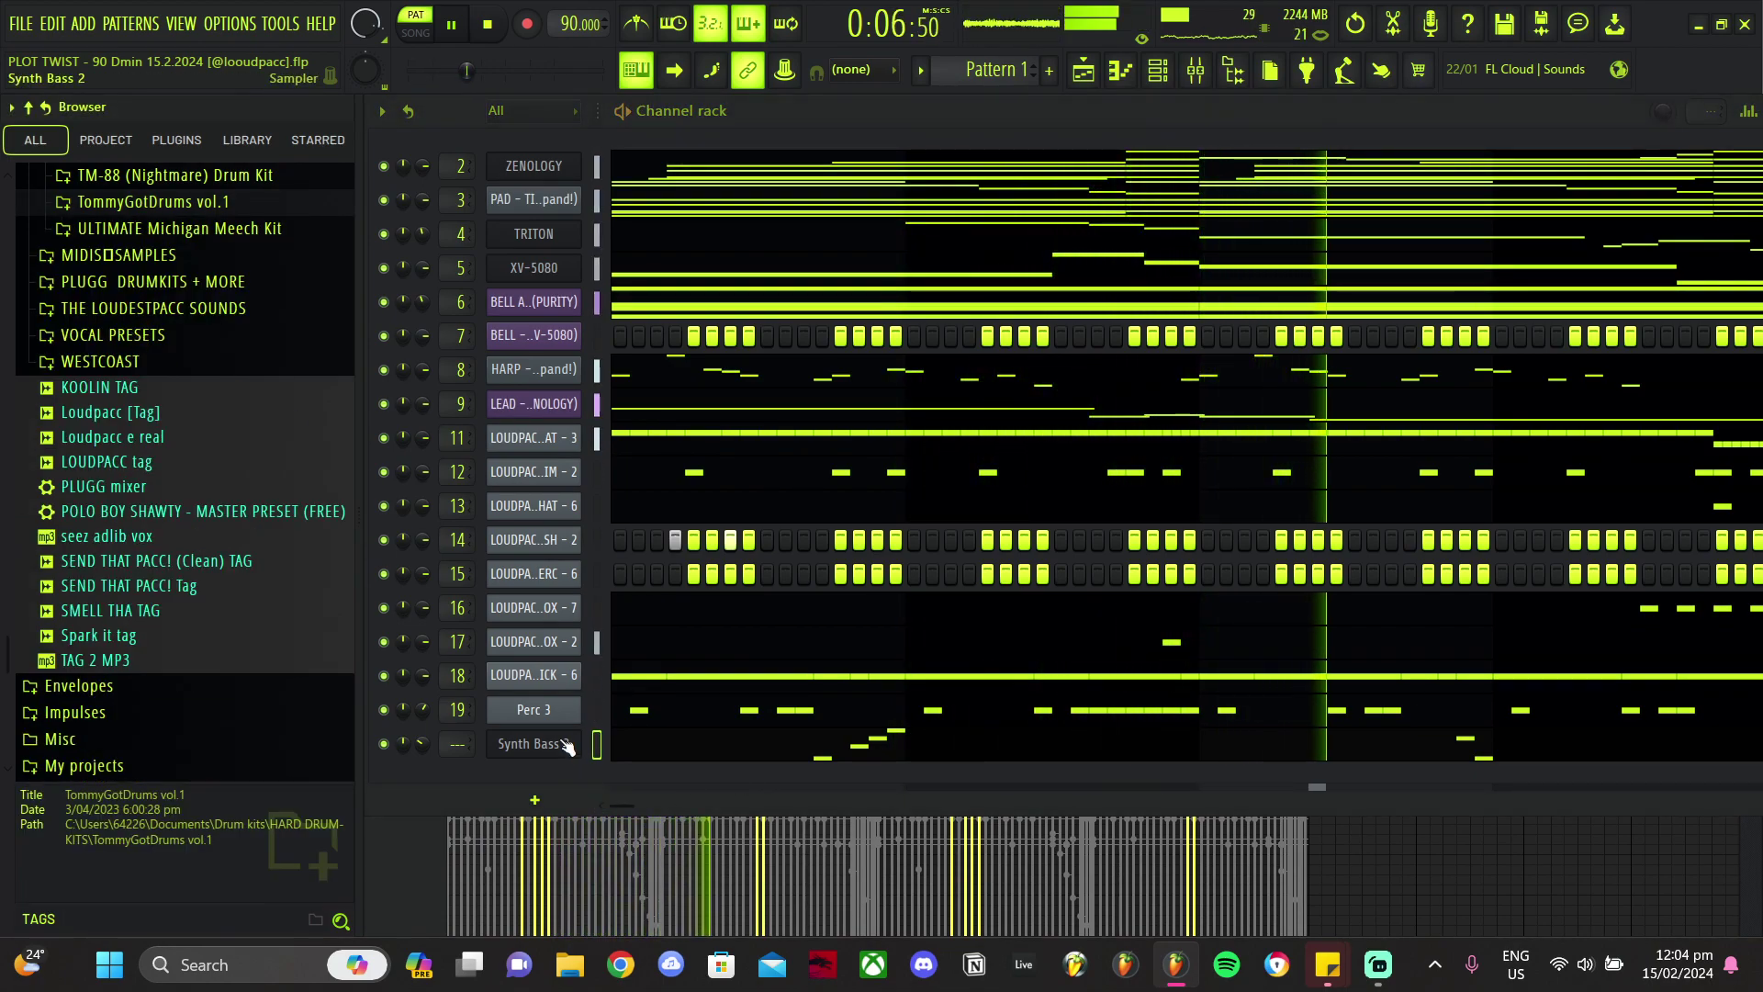
{"action": "key", "text": "Up"}
{"action": "key", "text": "Up"}
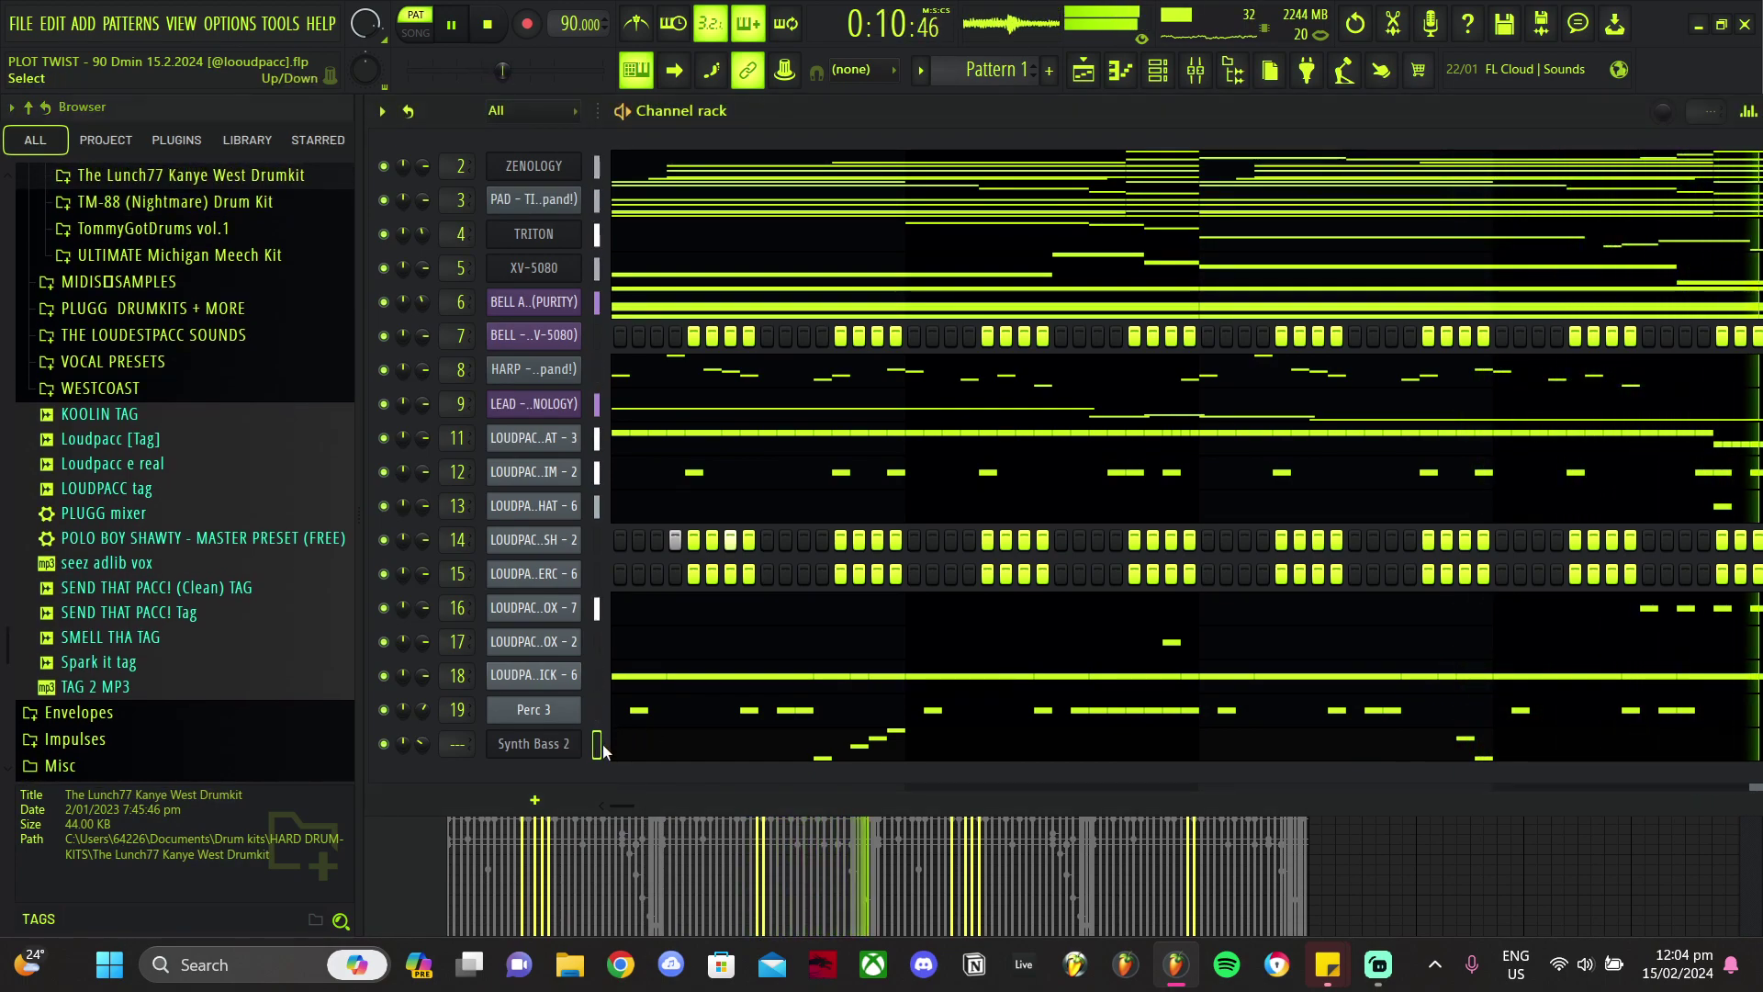
{"action": "key", "text": "alt+Up"}
{"action": "key", "text": "alt+Up"}
{"action": "key", "text": "alt+Up"}
{"action": "key", "text": "alt+Up"}
{"action": "key", "text": "alt+Up"}
{"action": "key", "text": "alt+Up"}
{"action": "key", "text": "alt+Up"}
{"action": "key", "text": "alt+Up"}
{"action": "key", "text": "alt+Up"}
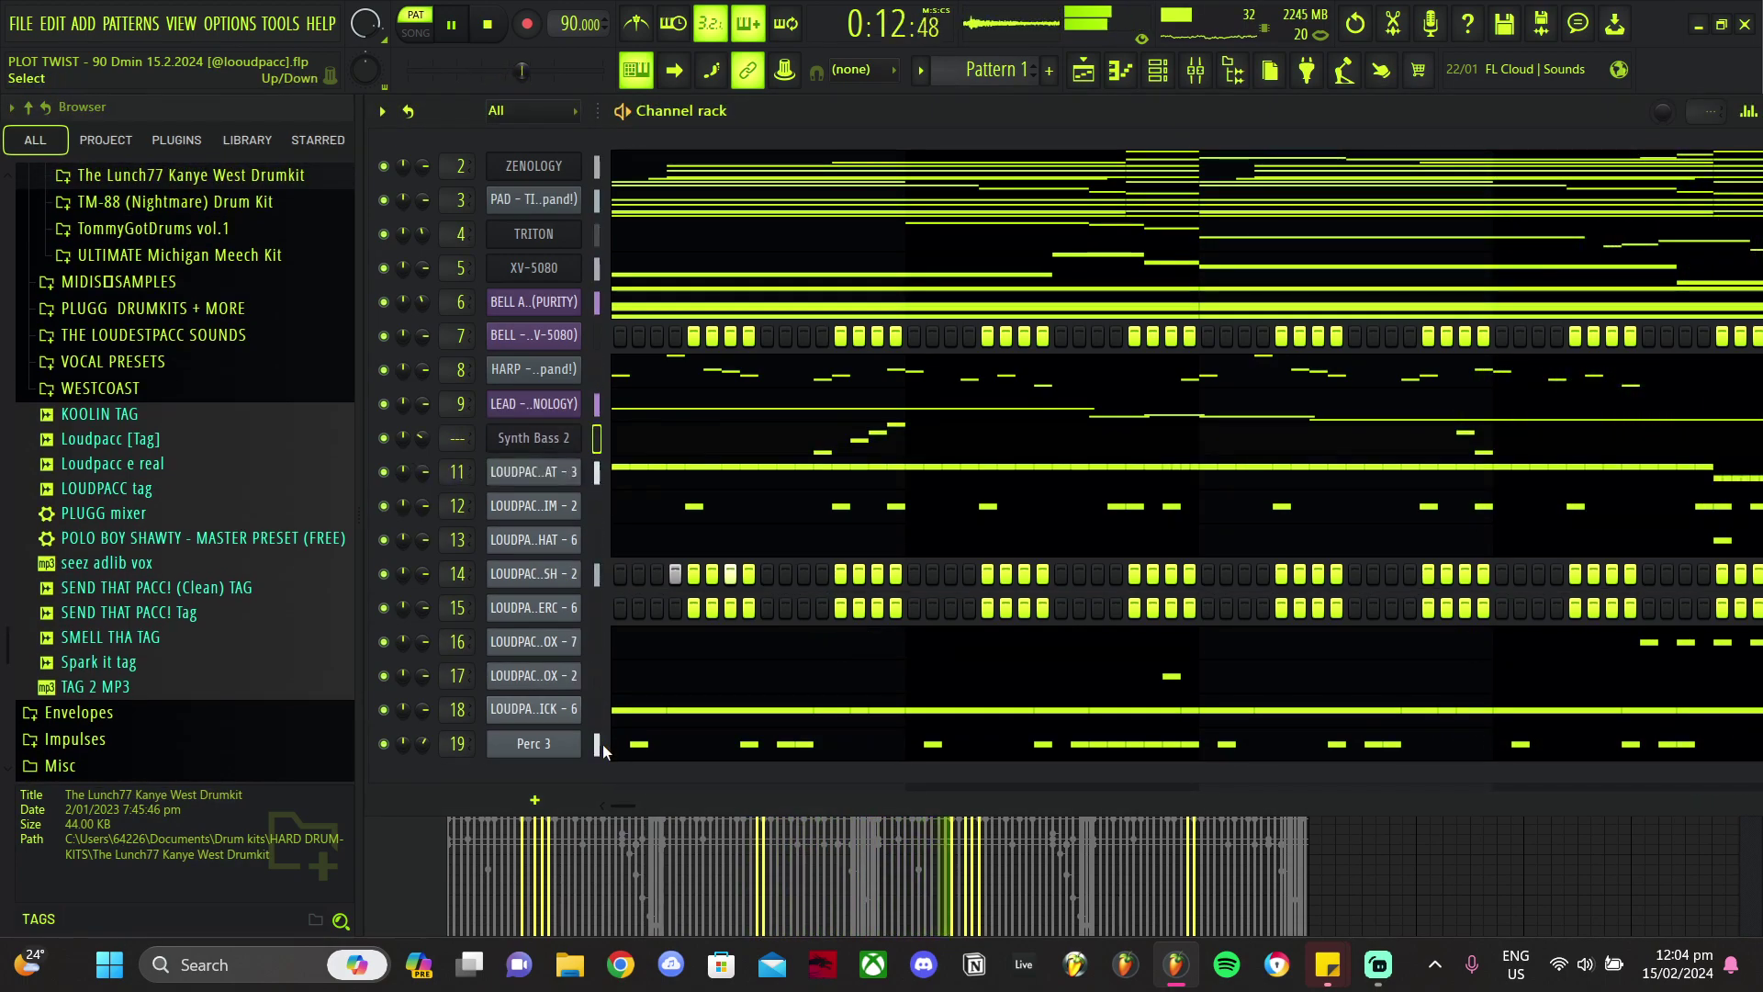
Step: Assign Synth Bass 2 to mixer track 20 and shift that track to position 10, beside the LEAD track
{"action": "left_click", "coordinate": [525, 444]}
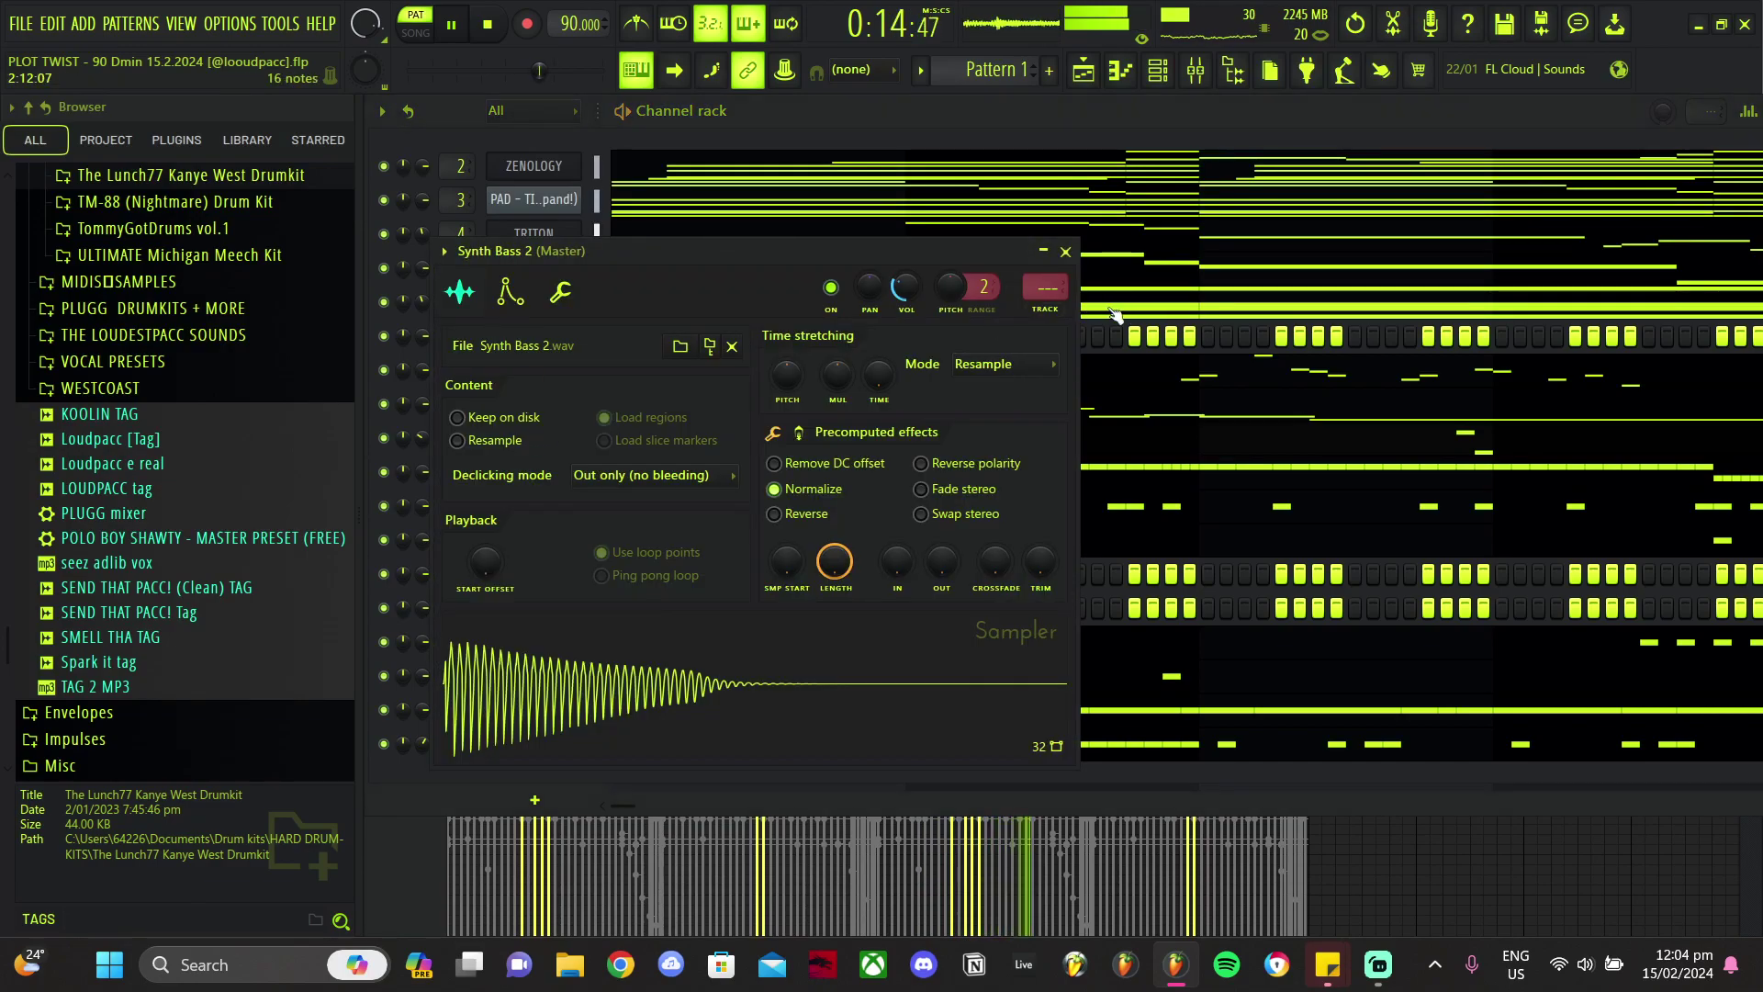
{"action": "left_click", "coordinate": [1043, 290]}
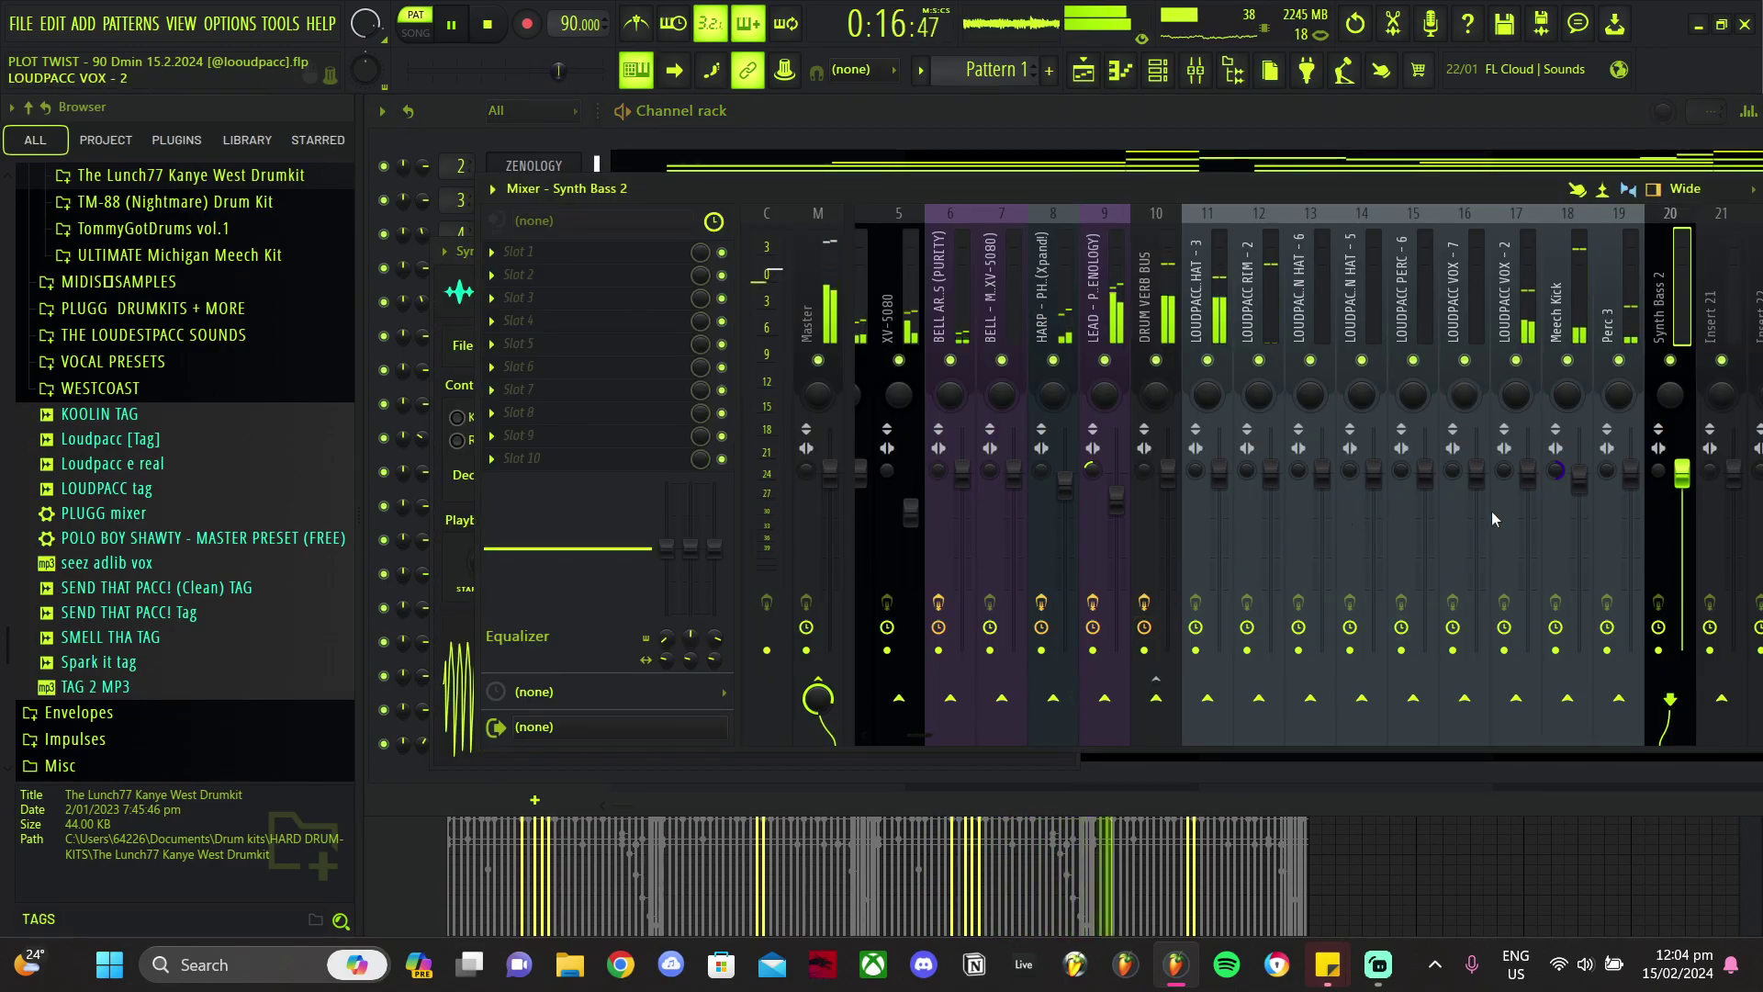
{"action": "key", "text": "alt+Left"}
{"action": "key", "text": "alt+Left"}
{"action": "key", "text": "alt+Left"}
{"action": "key", "text": "alt+Left"}
{"action": "key", "text": "alt+Left"}
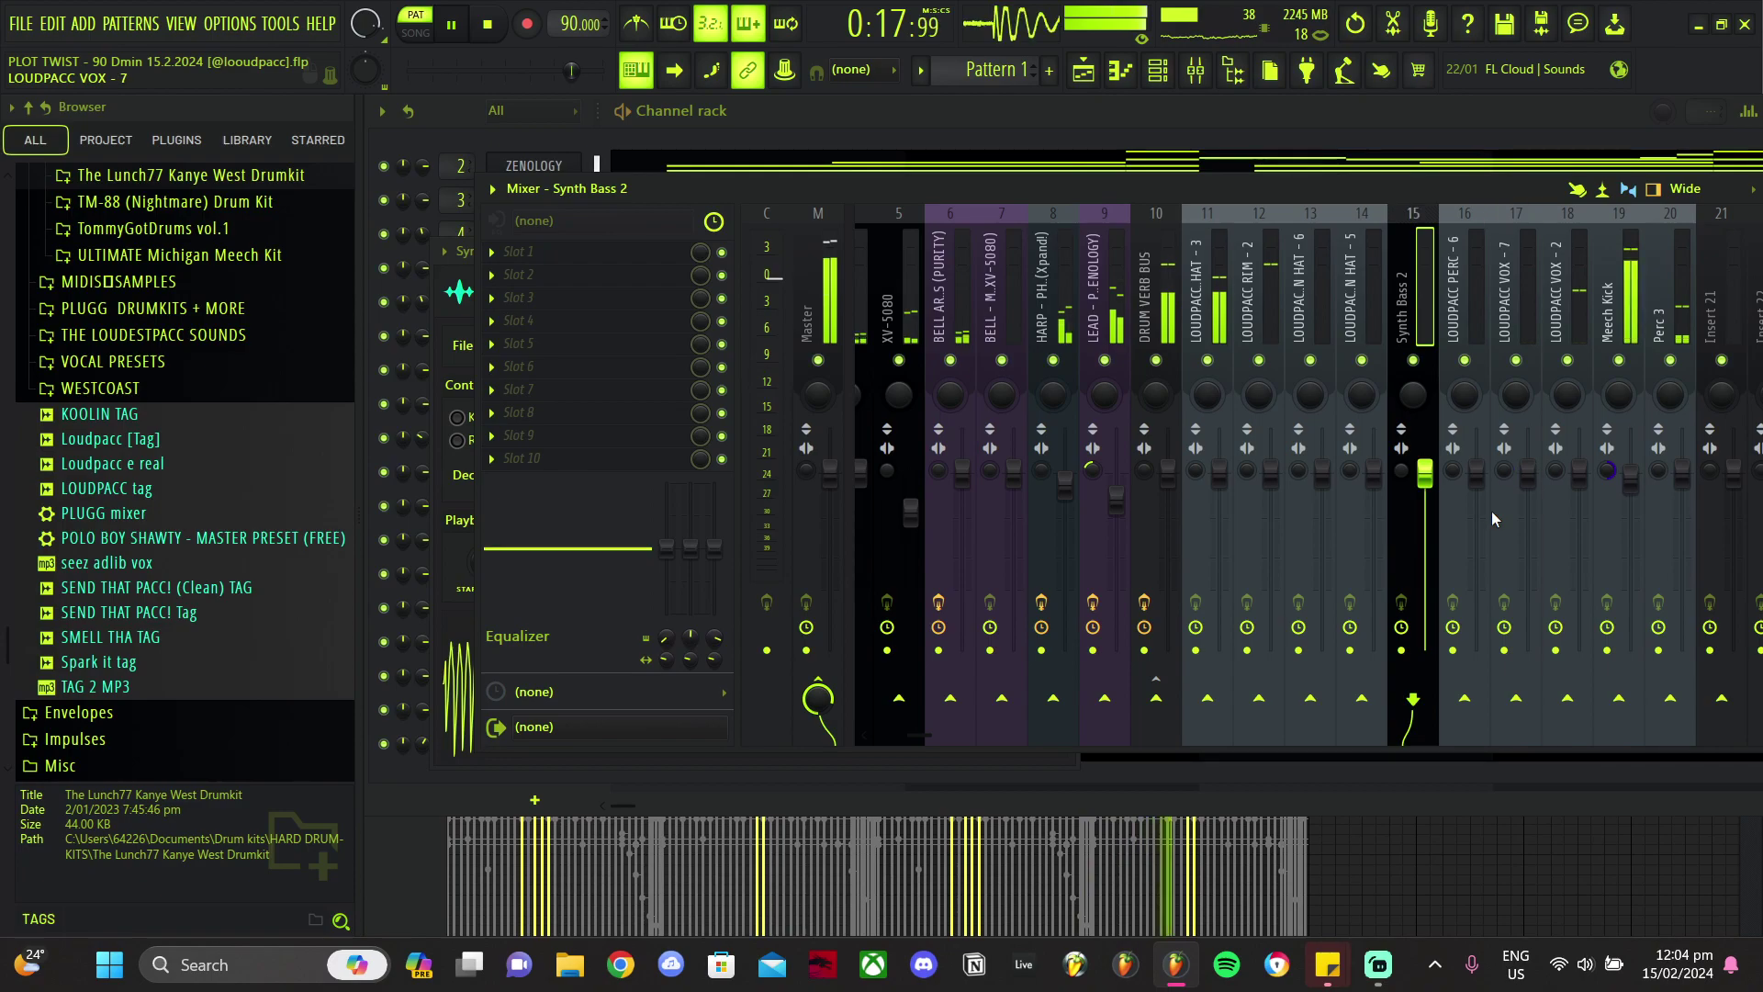
{"action": "key", "text": "alt+Left"}
{"action": "key", "text": "alt+Left"}
{"action": "key", "text": "alt+Left"}
{"action": "key", "text": "alt+Left"}
{"action": "key", "text": "alt+Left"}
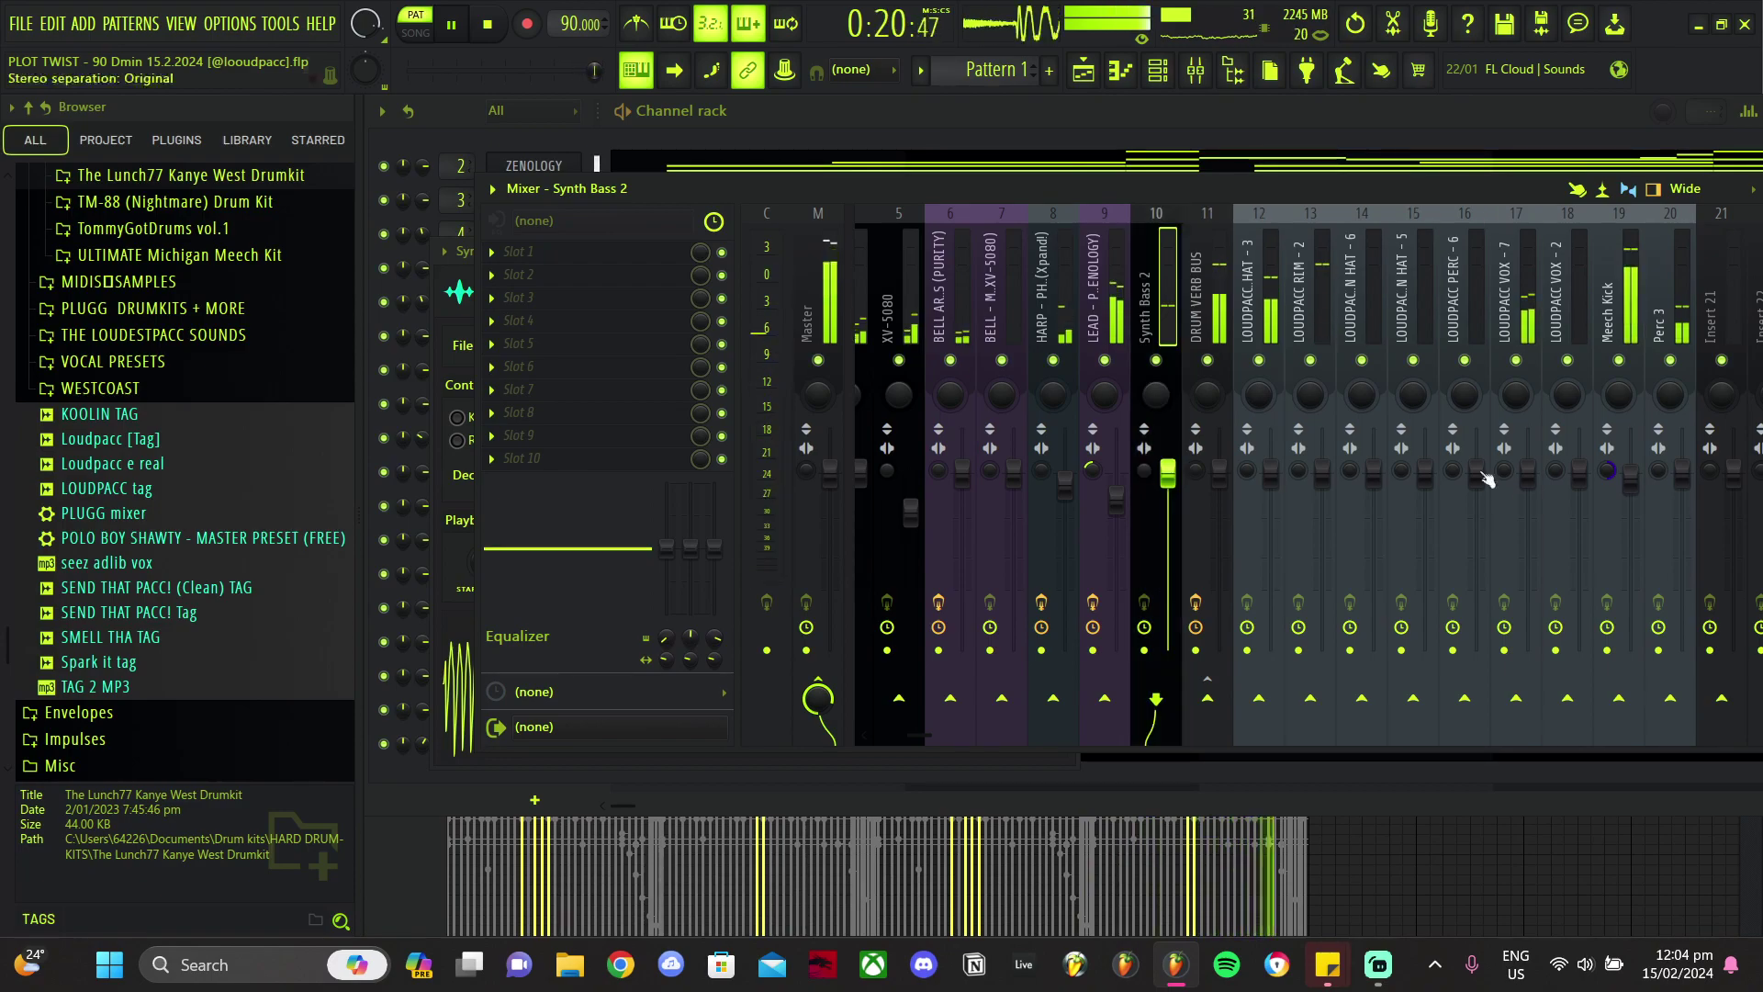
Step: Route the Synth Bass 2 mixer track only to Insert 1 and lower its volume to about 84%
{"action": "scroll", "coordinate": [918, 735], "scroll_direction": "left", "scroll_amount": 4}
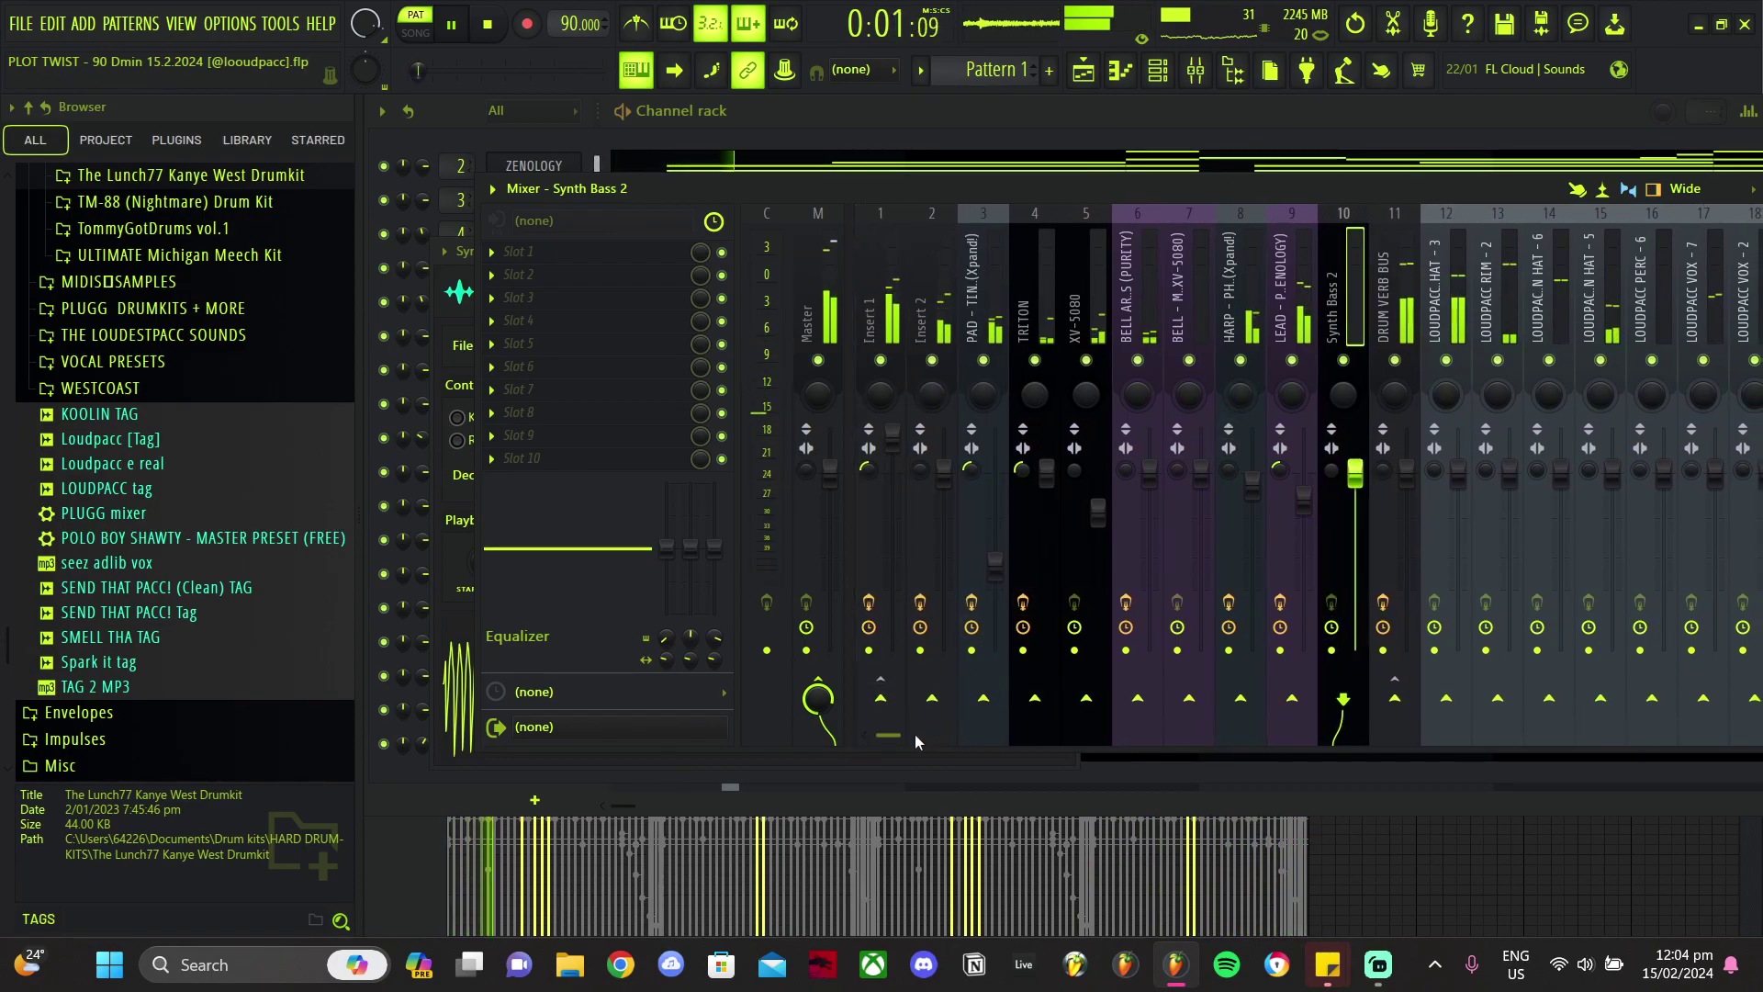
{"action": "right_click", "coordinate": [876, 710]}
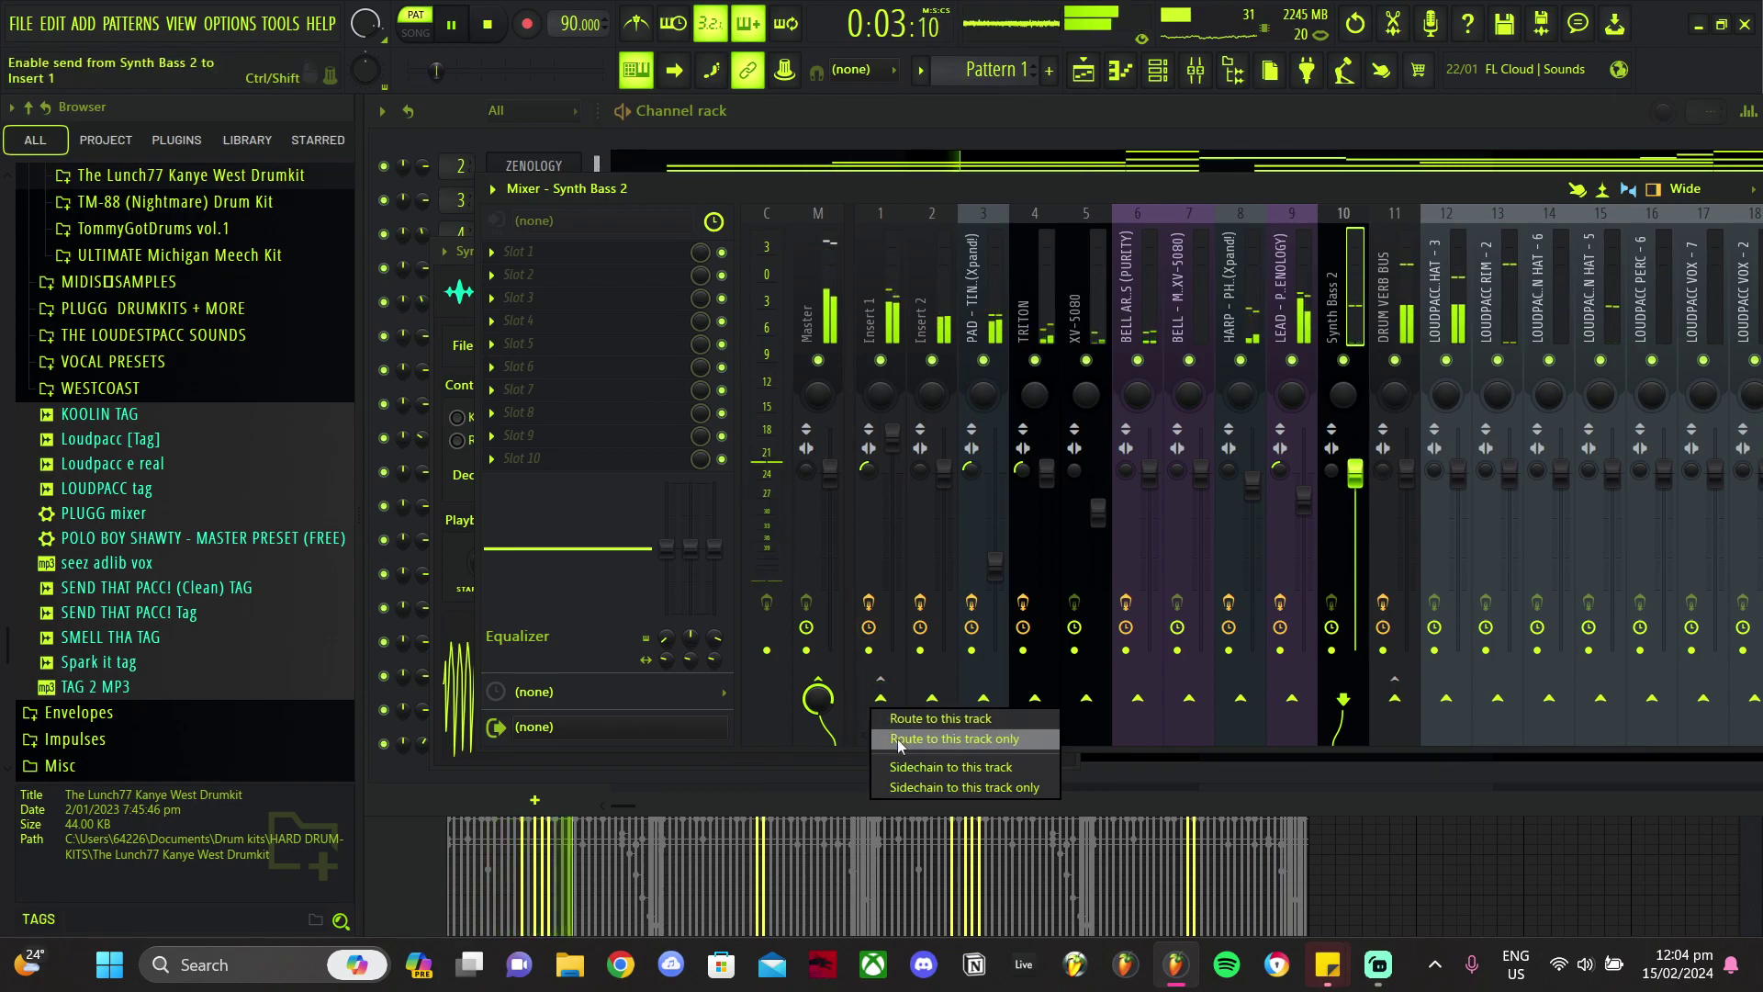
{"action": "left_click", "coordinate": [900, 740]}
{"action": "left_click", "coordinate": [896, 293]}
{"action": "left_click", "coordinate": [1356, 484]}
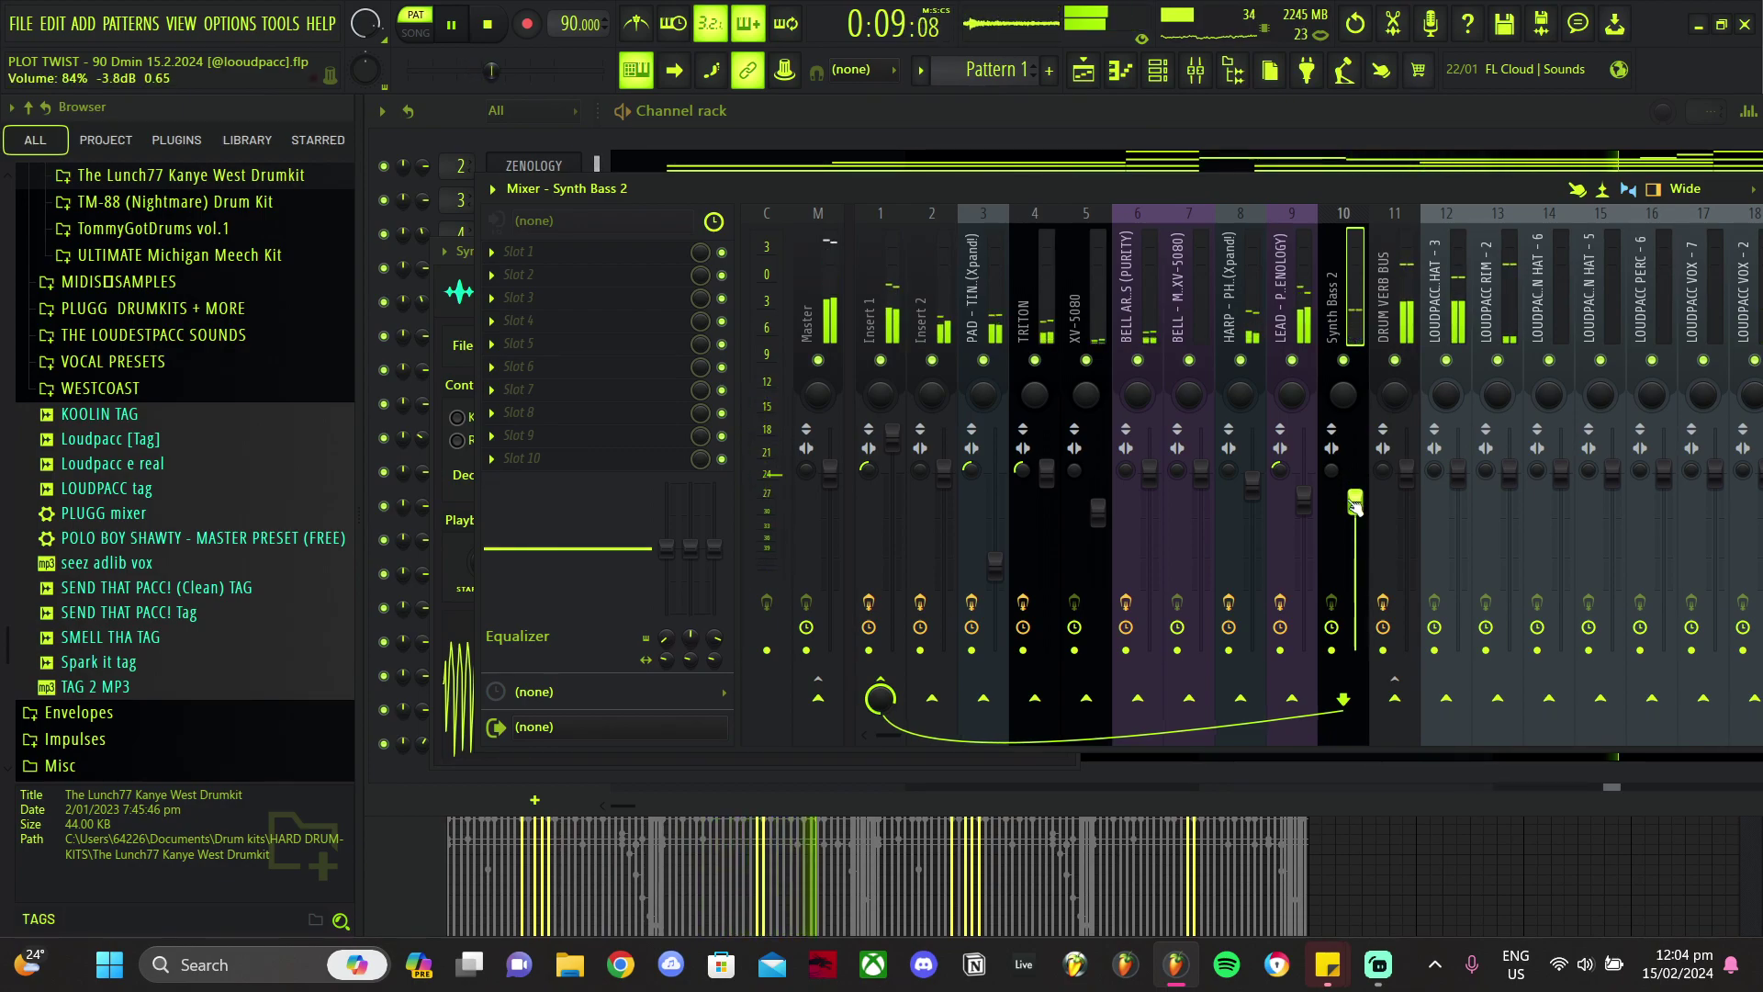
Step: Load Fruity Parametric EQ 2 on the Synth Bass 2 mixer track with the Low end cut preset, and return to the channel rack
{"action": "left_click", "coordinate": [542, 260]}
{"action": "left_click", "coordinate": [1033, 656]}
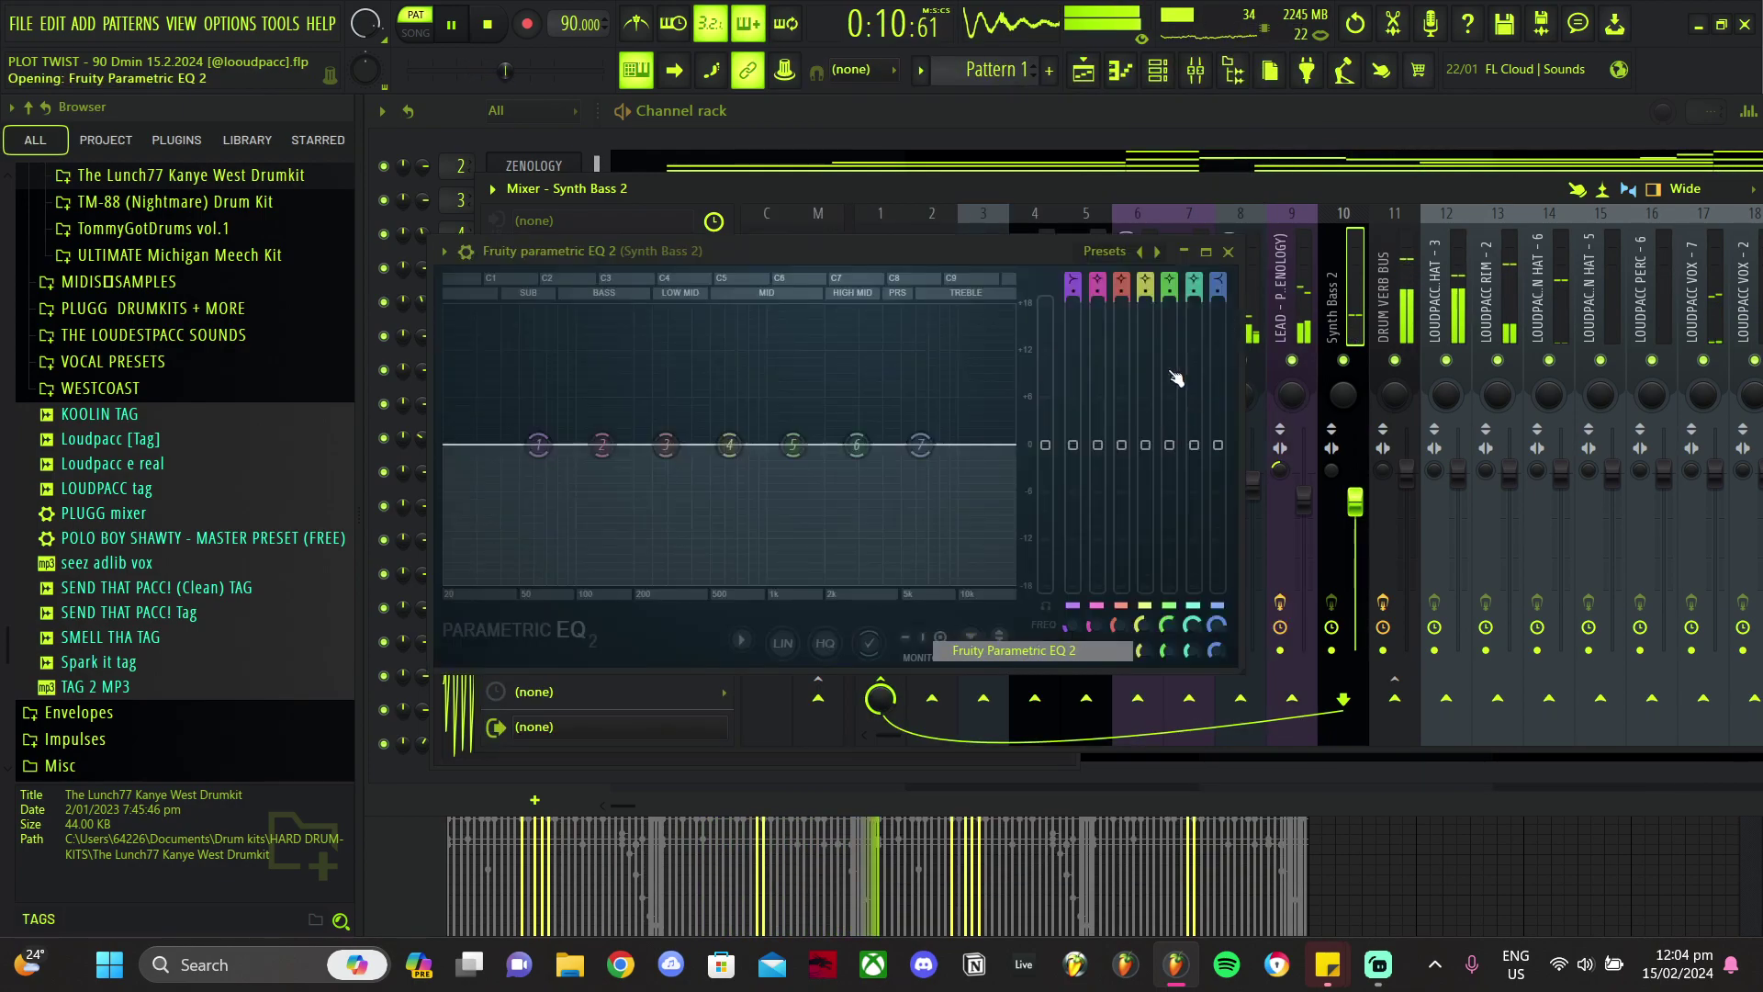
{"action": "left_click", "coordinate": [1116, 251]}
{"action": "left_click", "coordinate": [1186, 302]}
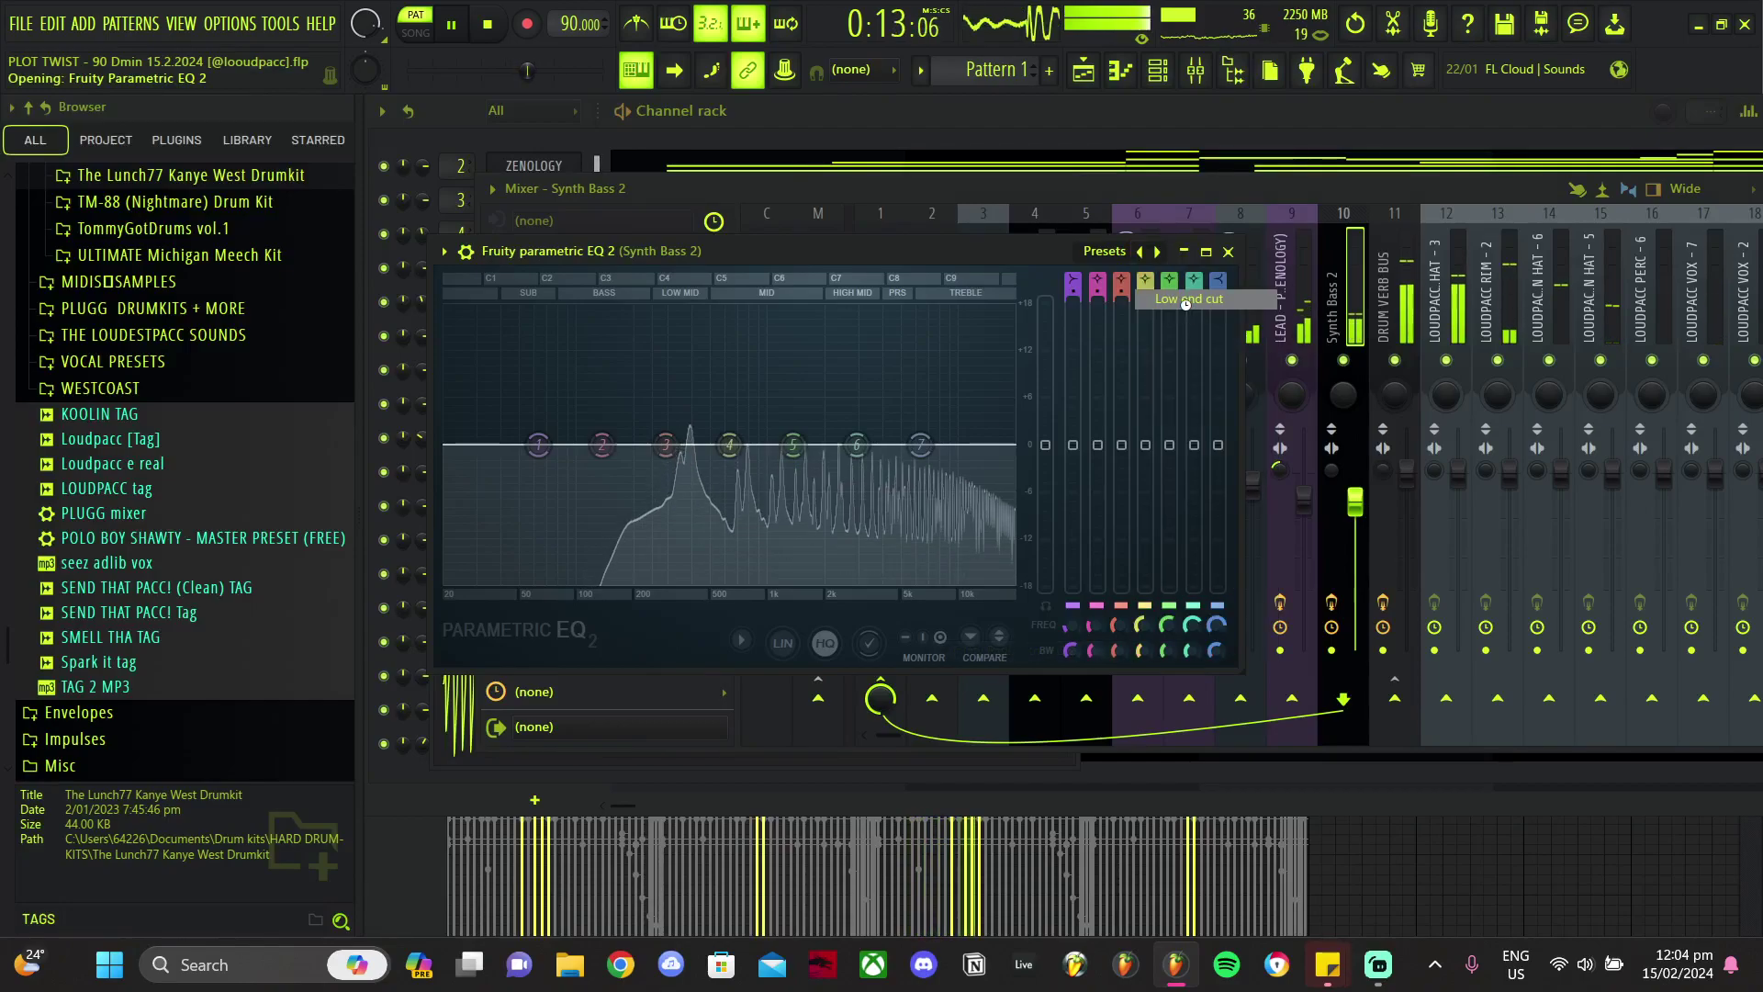
{"action": "left_click", "coordinate": [1067, 113]}
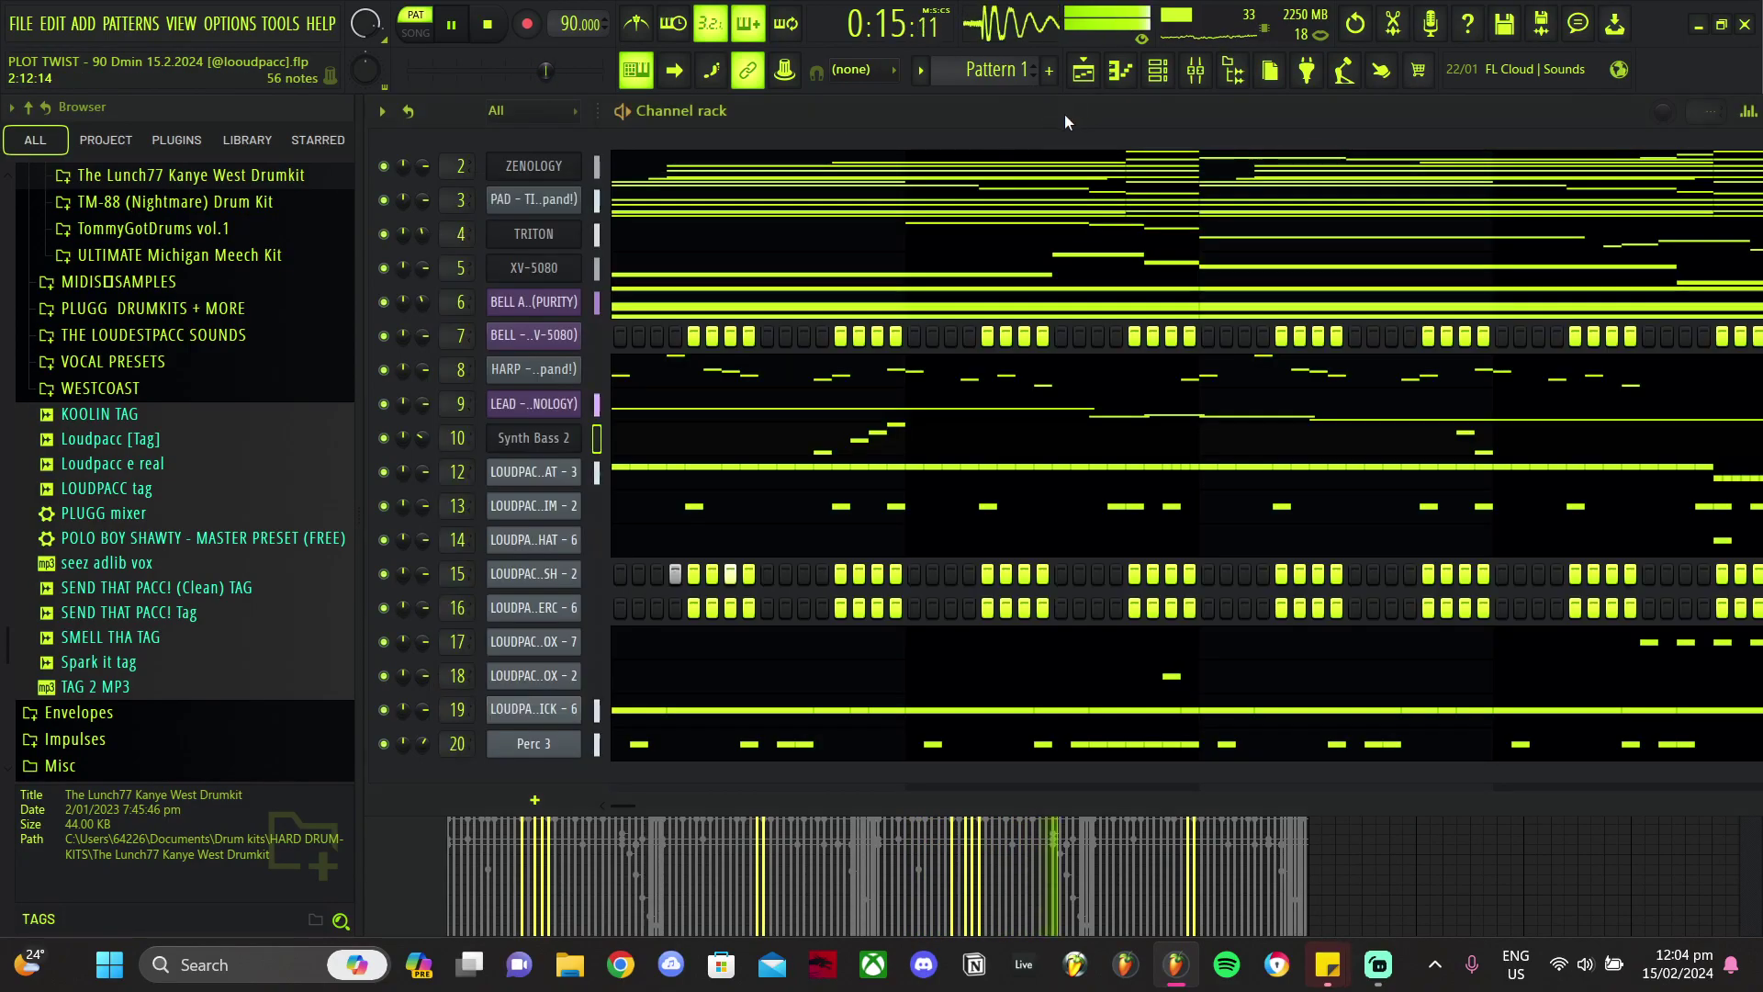
Step: Load the 808 2 sample from the TommyGotDrums vol.1 kit into a new channel
{"action": "scroll", "coordinate": [169, 397], "scroll_direction": "up", "scroll_amount": 2}
{"action": "left_click", "coordinate": [168, 386]}
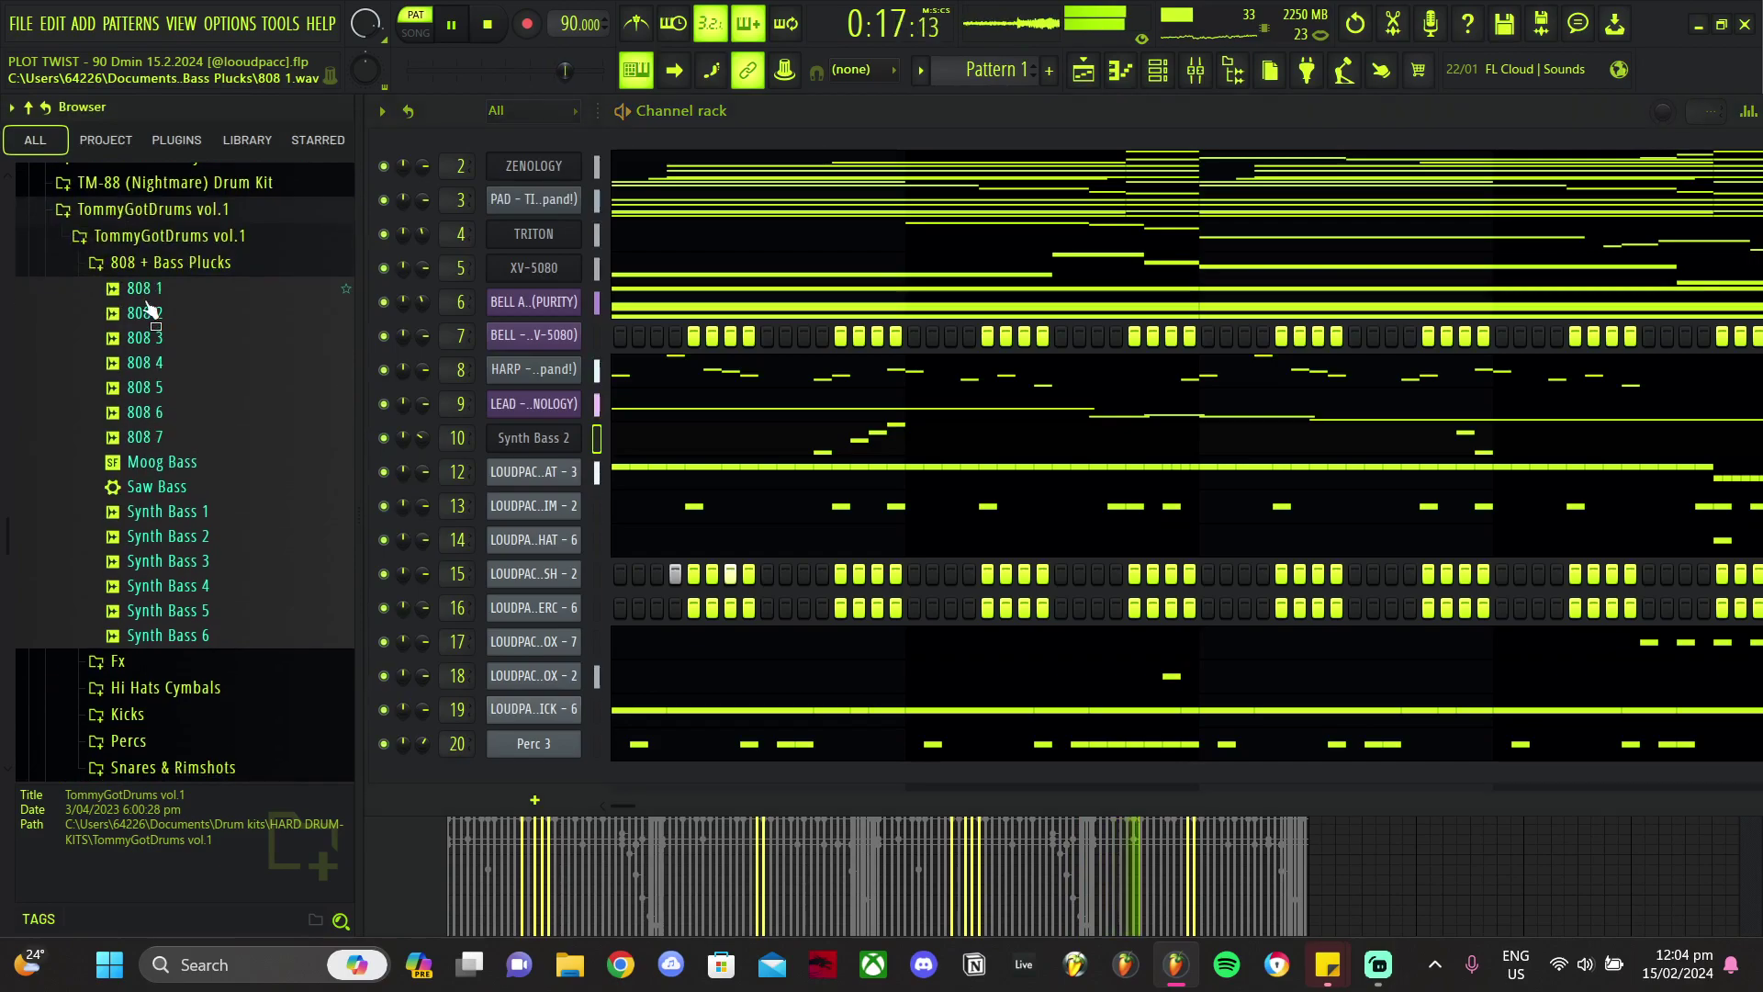
{"action": "left_click", "coordinate": [156, 317]}
{"action": "right_click", "coordinate": [156, 317]}
{"action": "left_click", "coordinate": [179, 347]}
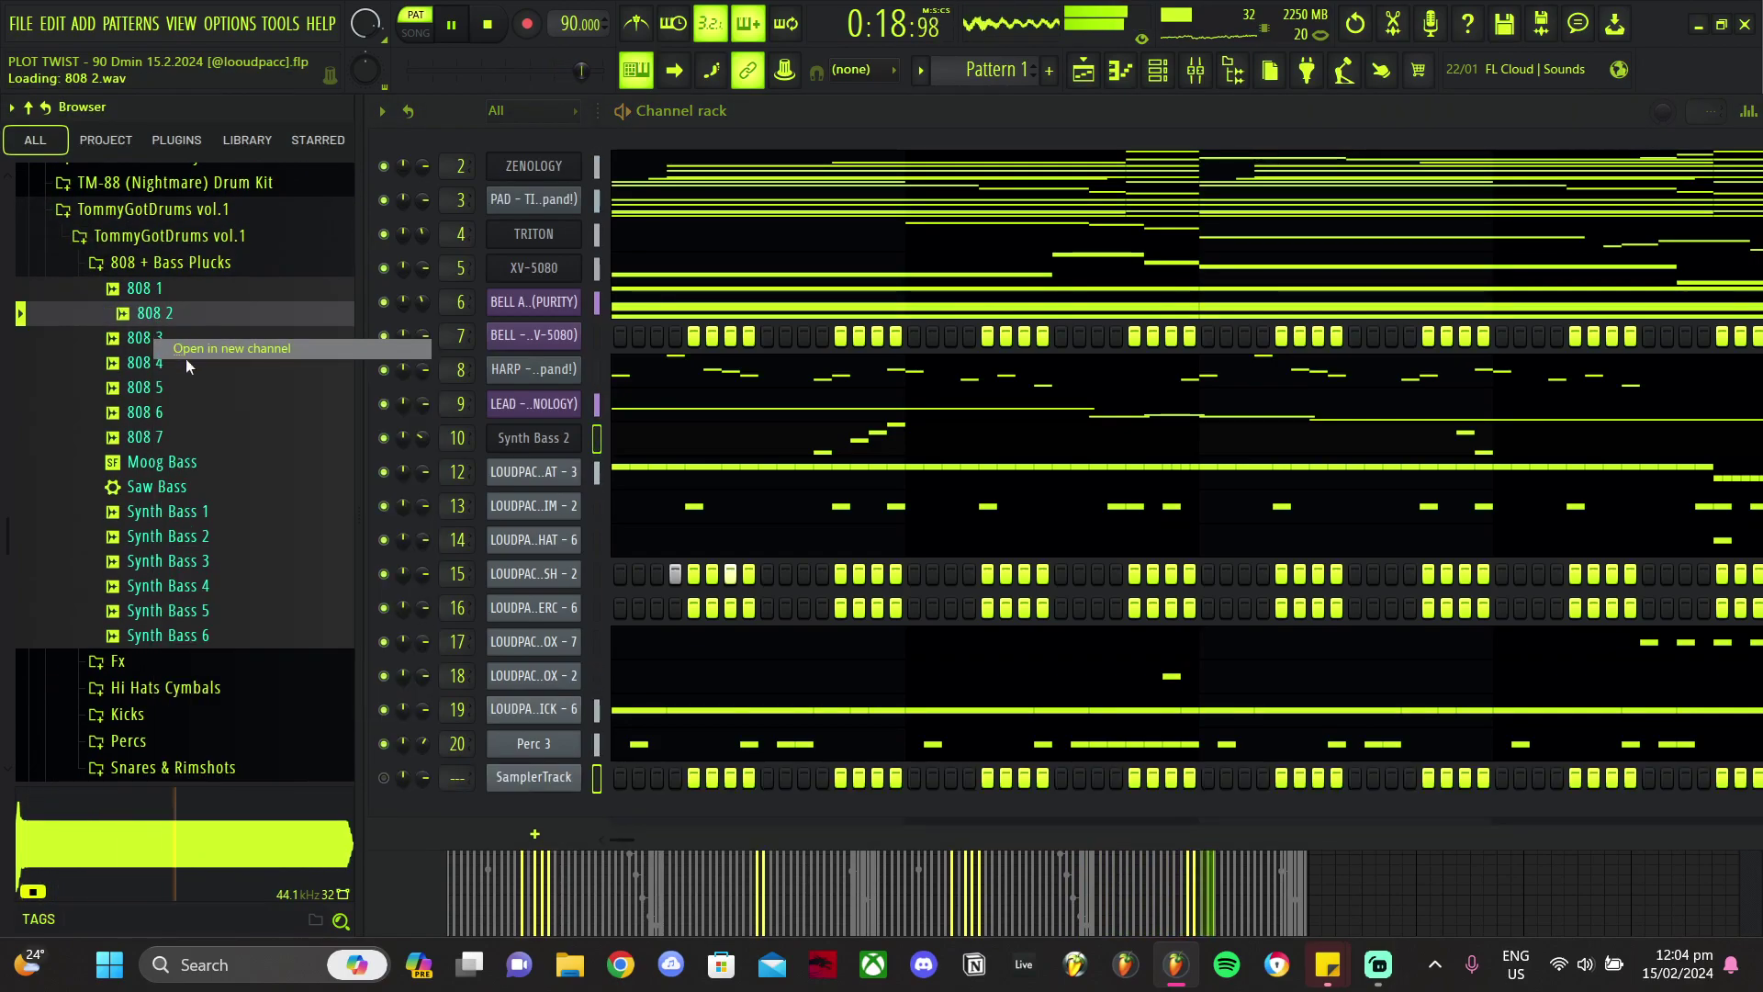
Step: Load Icewear Perc from the BABY SMOOVE DETROIT DRUMKIT percs into a new channel
{"action": "left_click", "coordinate": [129, 255]}
{"action": "left_click", "coordinate": [131, 256]}
{"action": "left_click", "coordinate": [129, 230]}
{"action": "scroll", "coordinate": [137, 322], "scroll_direction": "up", "scroll_amount": 4}
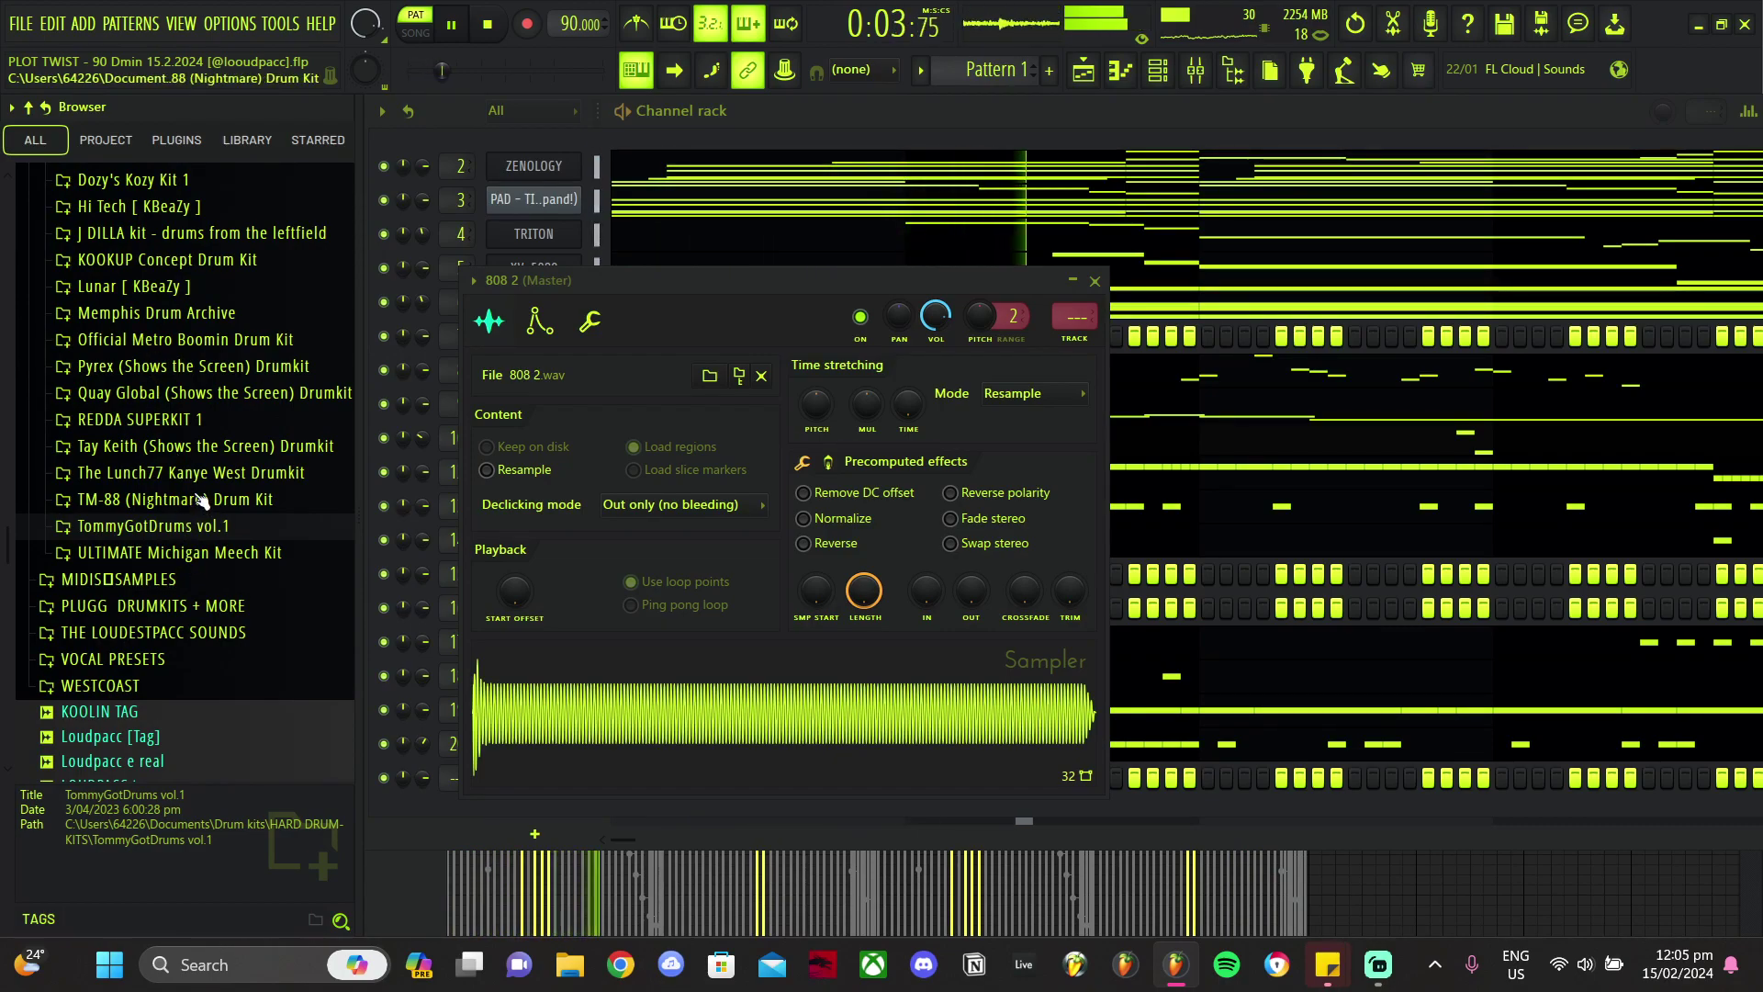
{"action": "scroll", "coordinate": [206, 610], "scroll_direction": "up", "scroll_amount": 6}
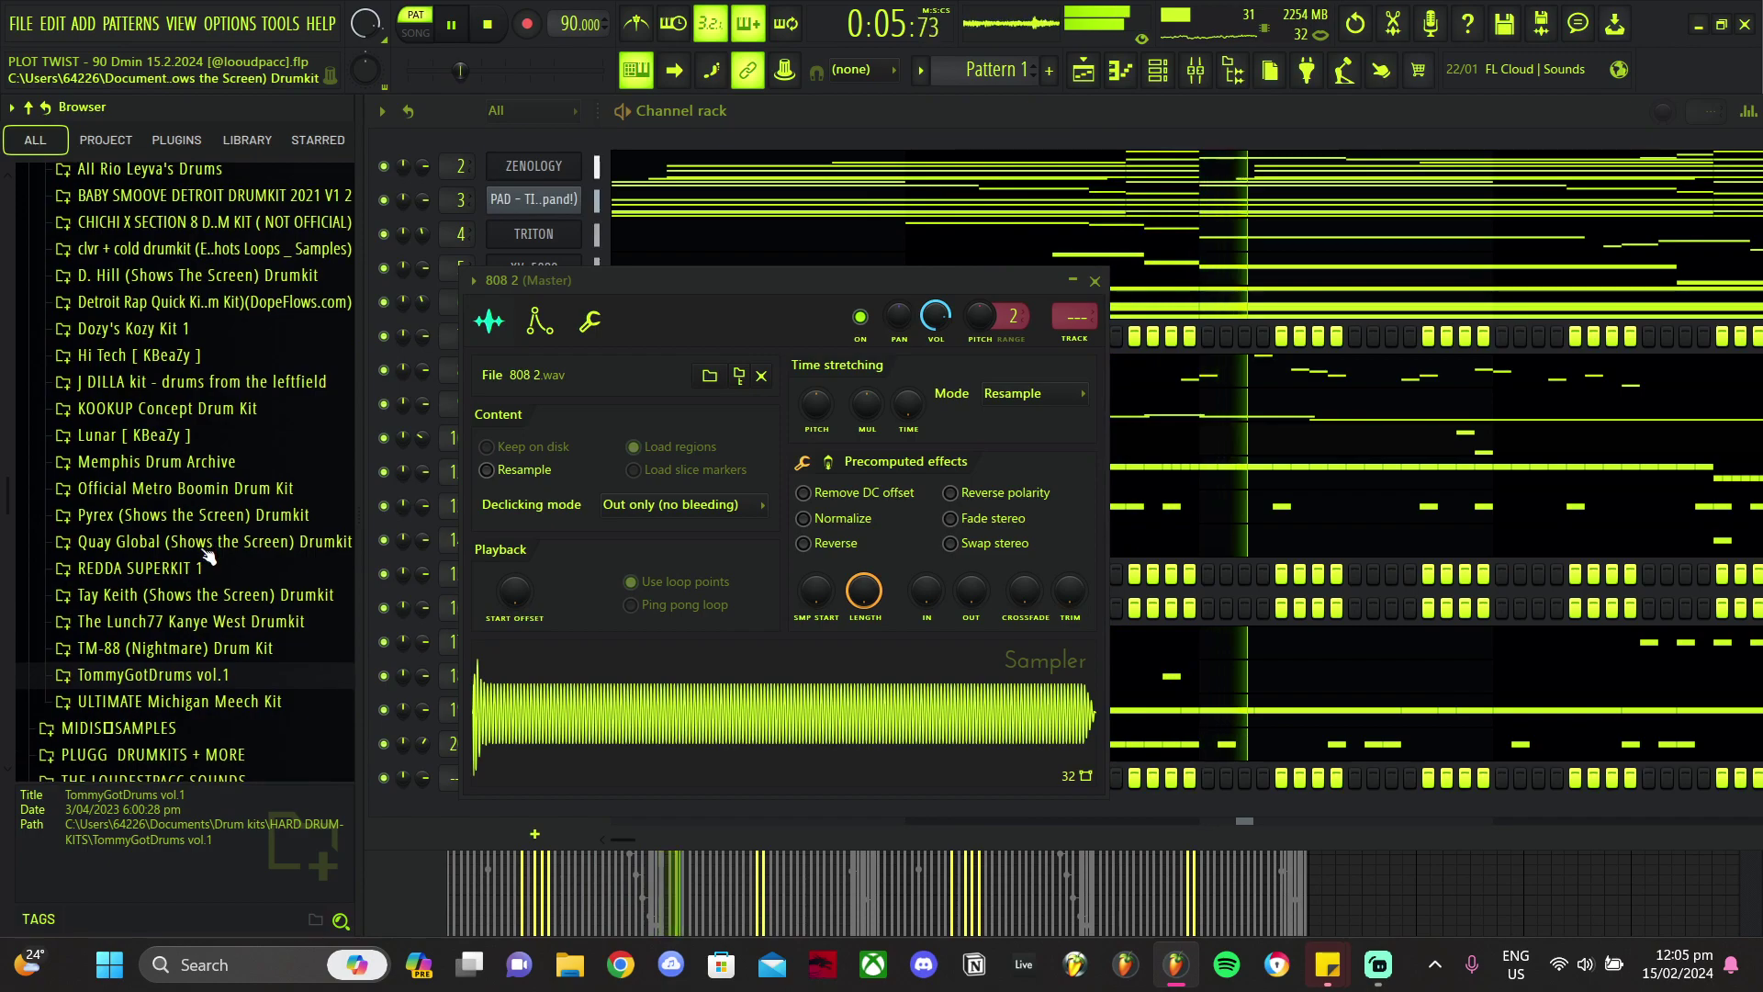
{"action": "left_click", "coordinate": [217, 500]}
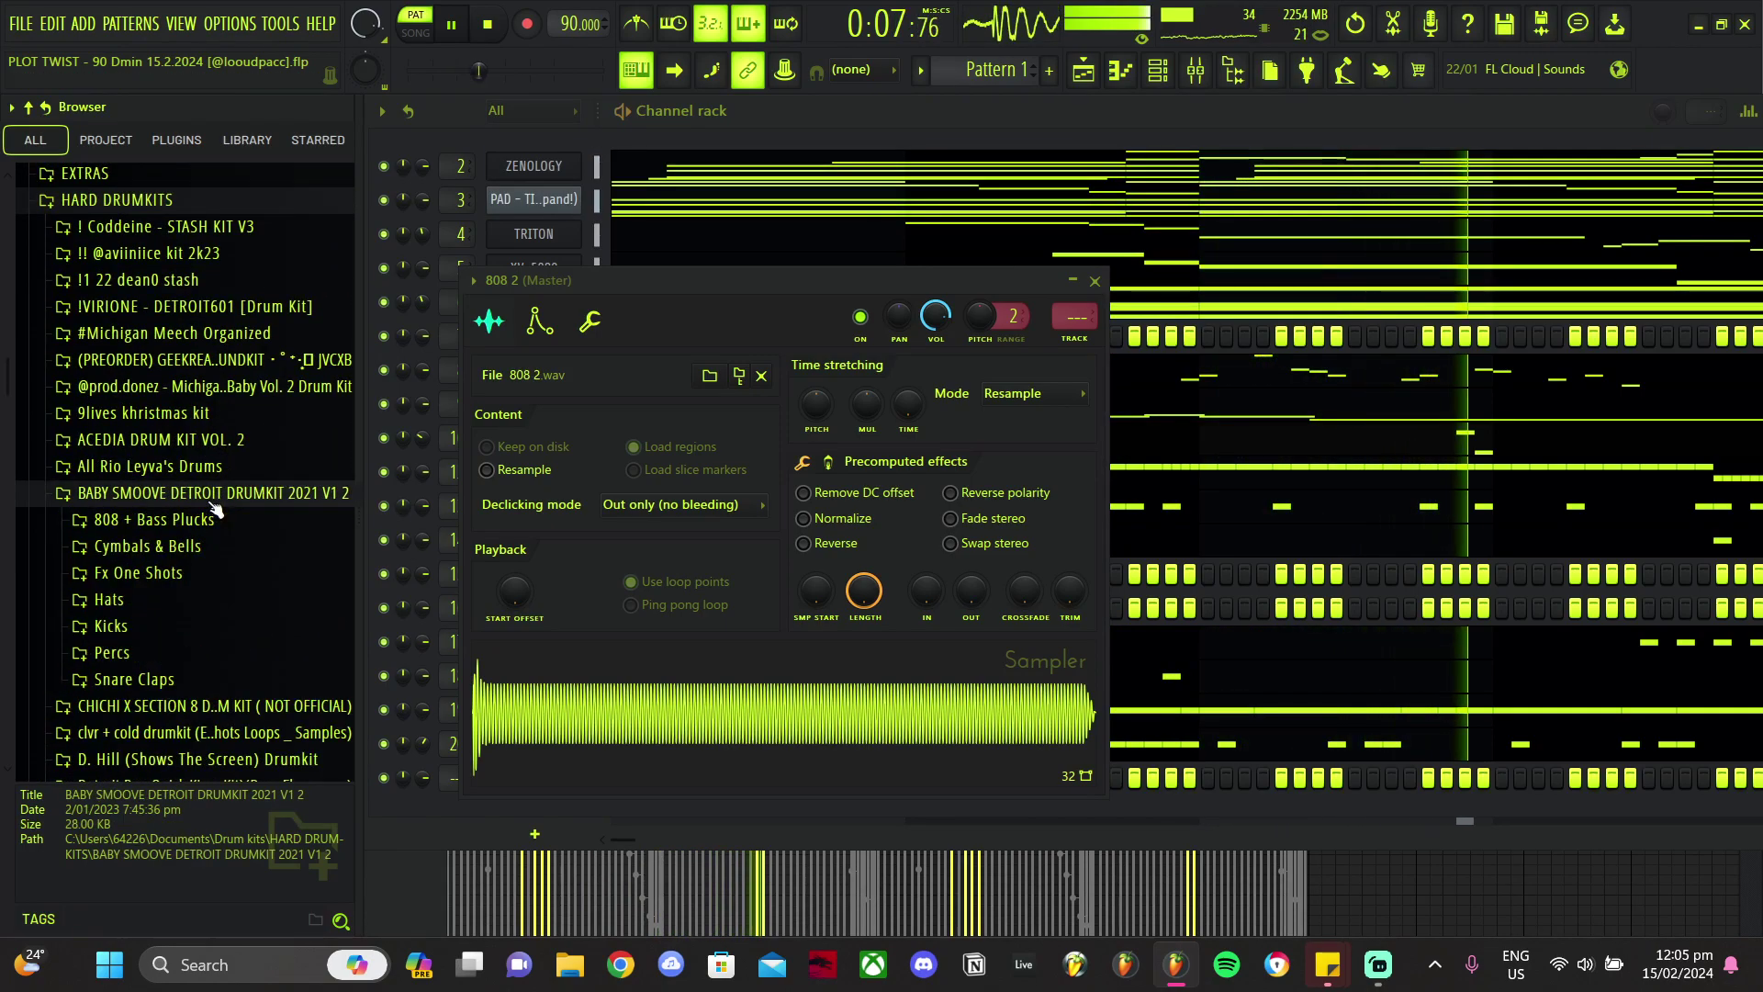
{"action": "left_click", "coordinate": [143, 503]}
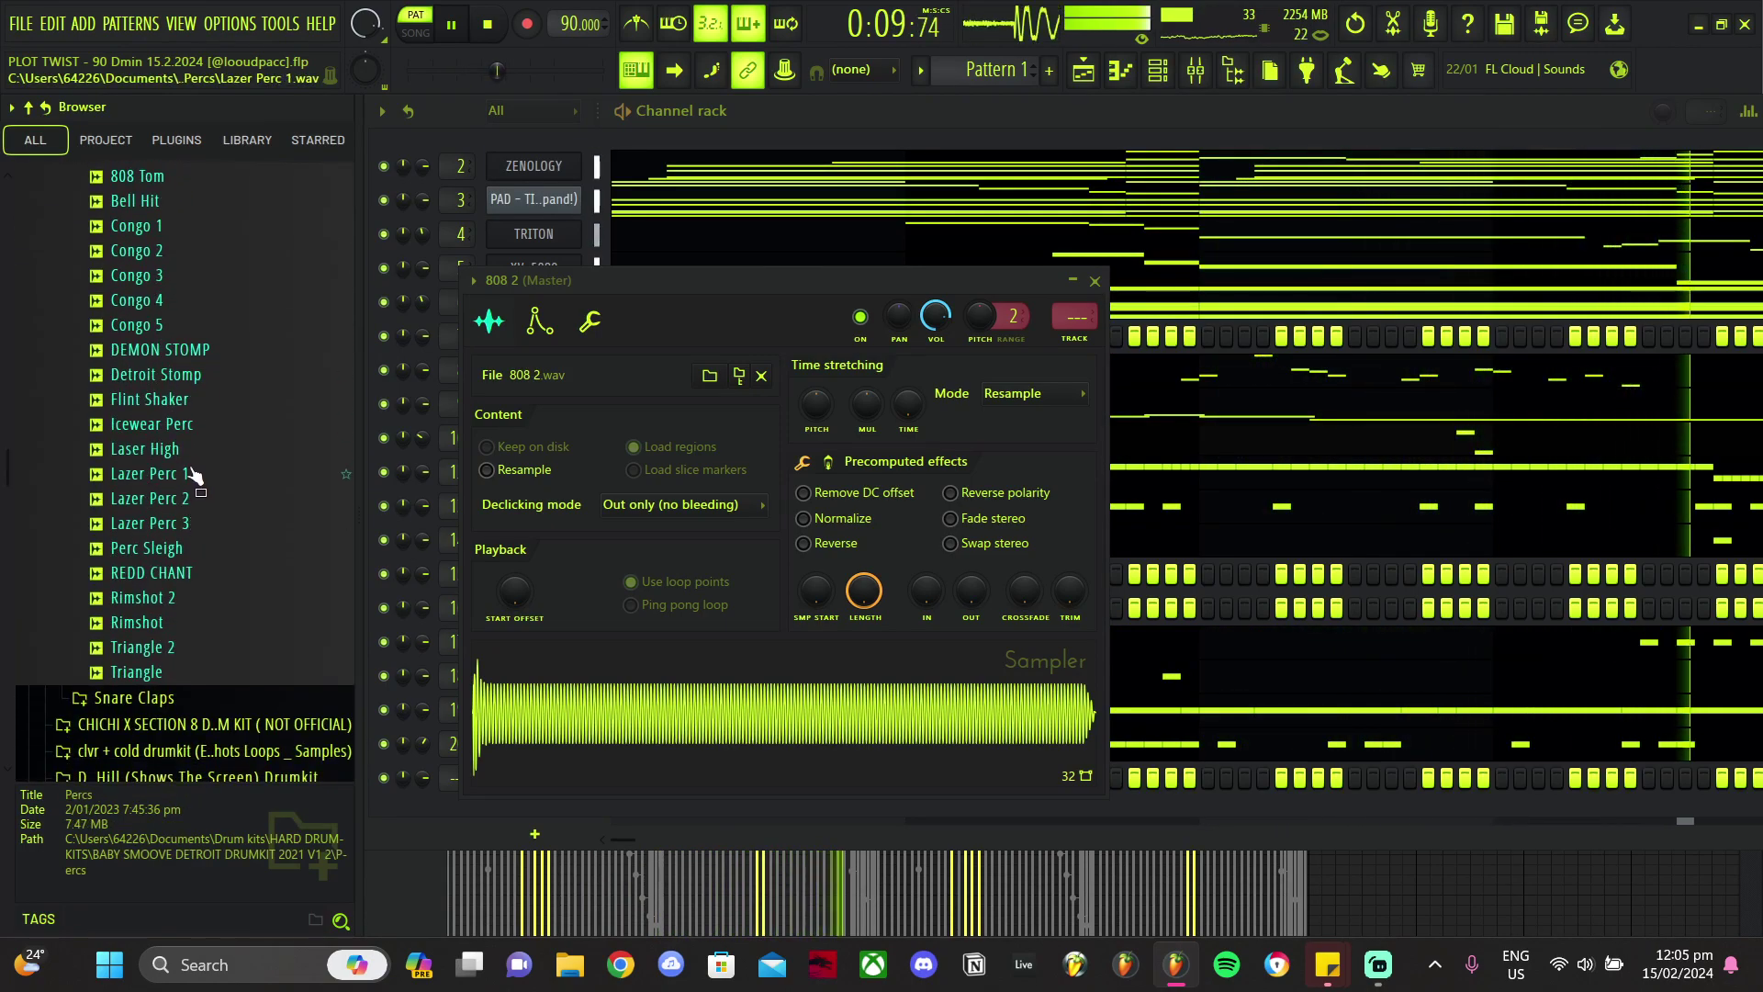
{"action": "left_click", "coordinate": [183, 444]}
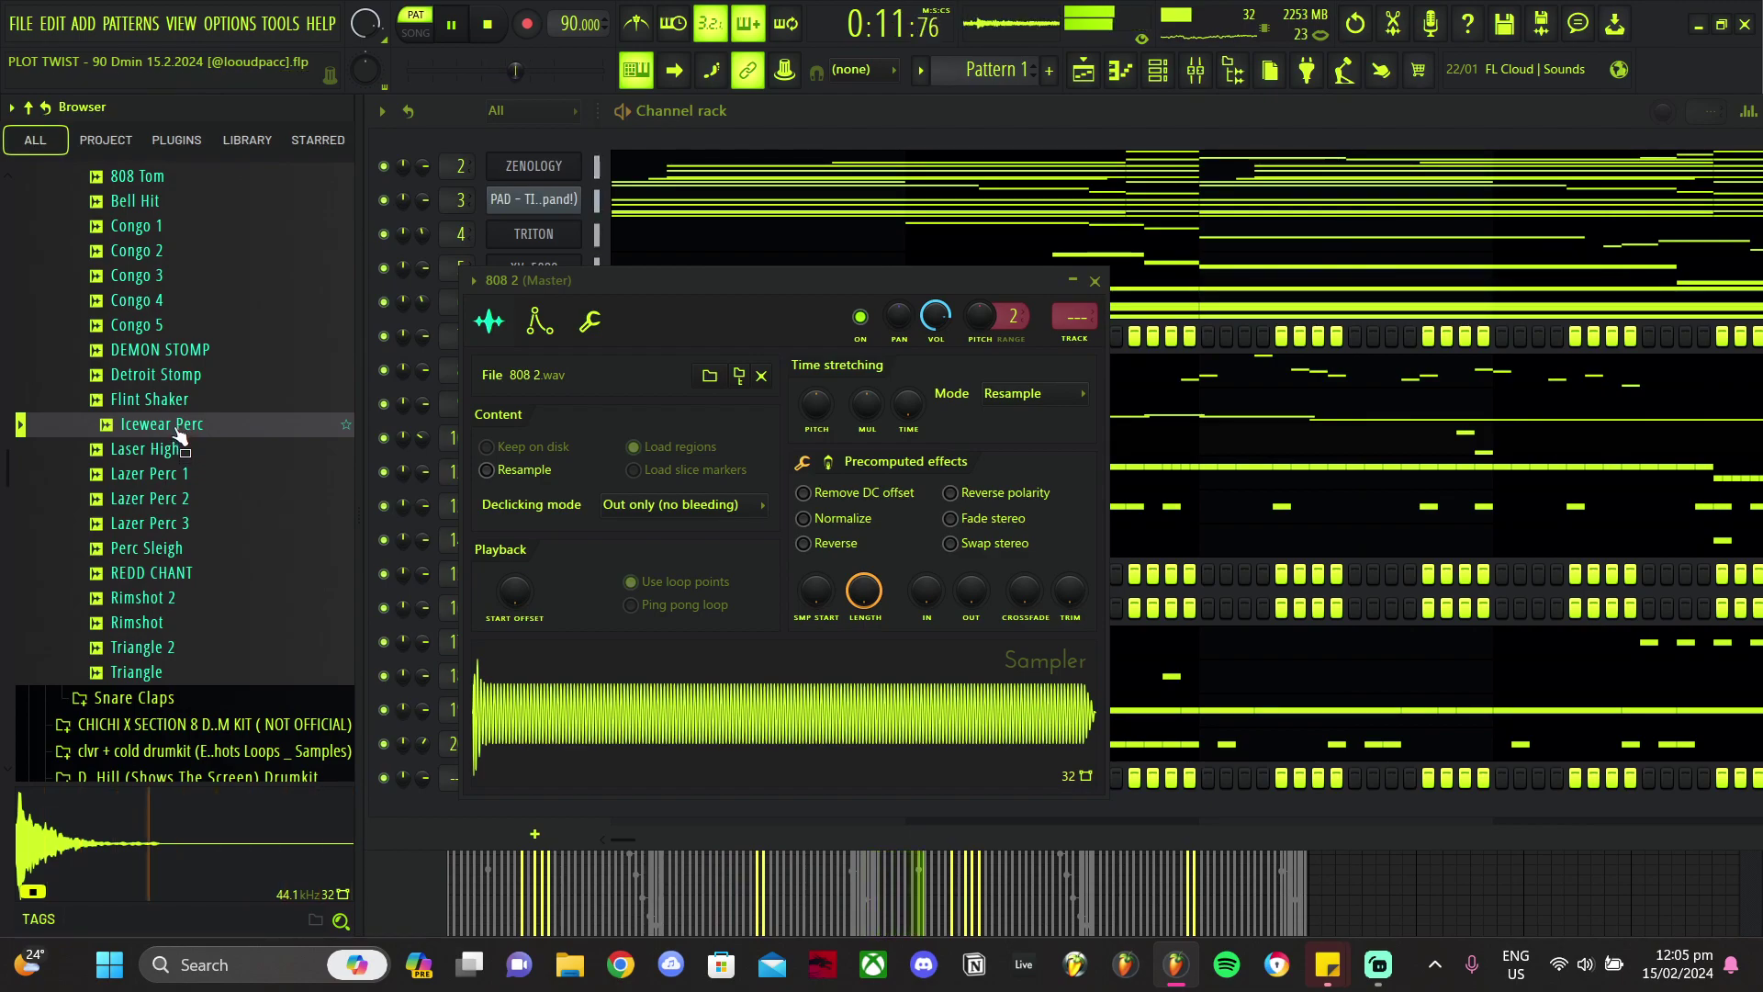
{"action": "right_click", "coordinate": [176, 430]}
{"action": "left_click", "coordinate": [191, 456]}
Step: Audition the Lazer Perc 1 sample and collapse the BABY SMOOVE DETROIT DRUMKIT folder
{"action": "left_click", "coordinate": [155, 501]}
{"action": "scroll", "coordinate": [152, 504], "scroll_direction": "up", "scroll_amount": 3}
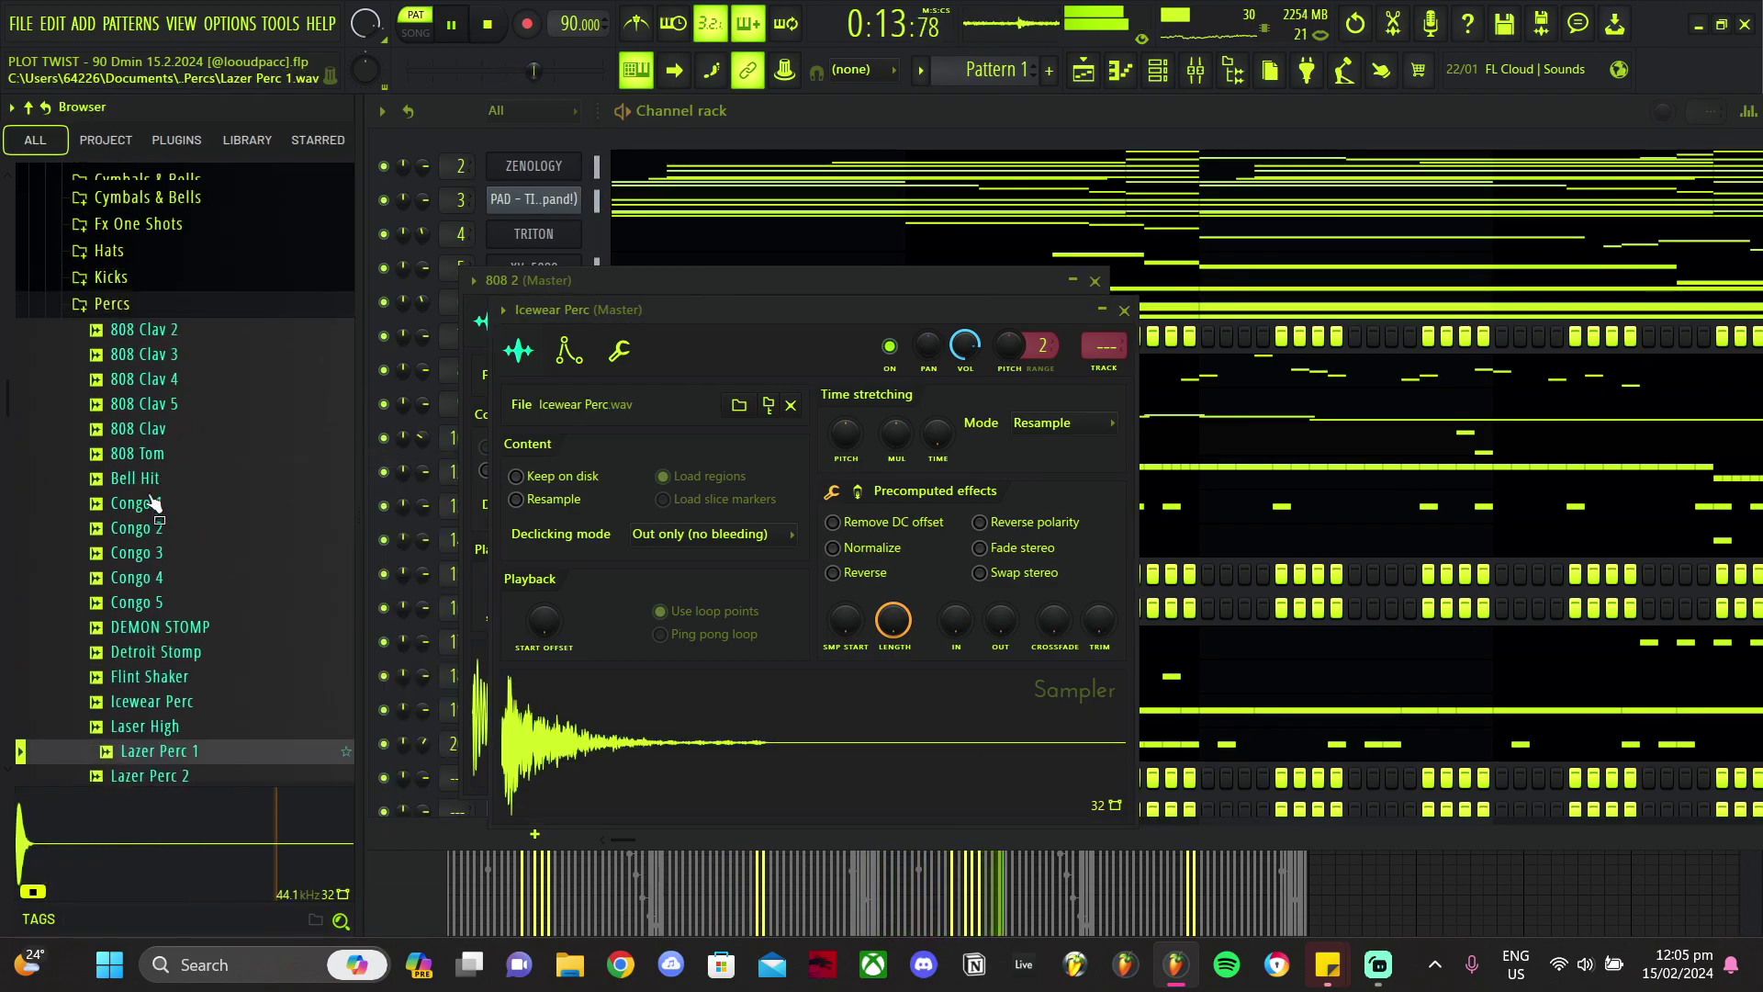
{"action": "scroll", "coordinate": [154, 508], "scroll_direction": "up", "scroll_amount": 1}
{"action": "left_click", "coordinate": [108, 350]}
{"action": "left_click", "coordinate": [111, 189]}
{"action": "scroll", "coordinate": [275, 285], "scroll_direction": "down", "scroll_amount": 3}
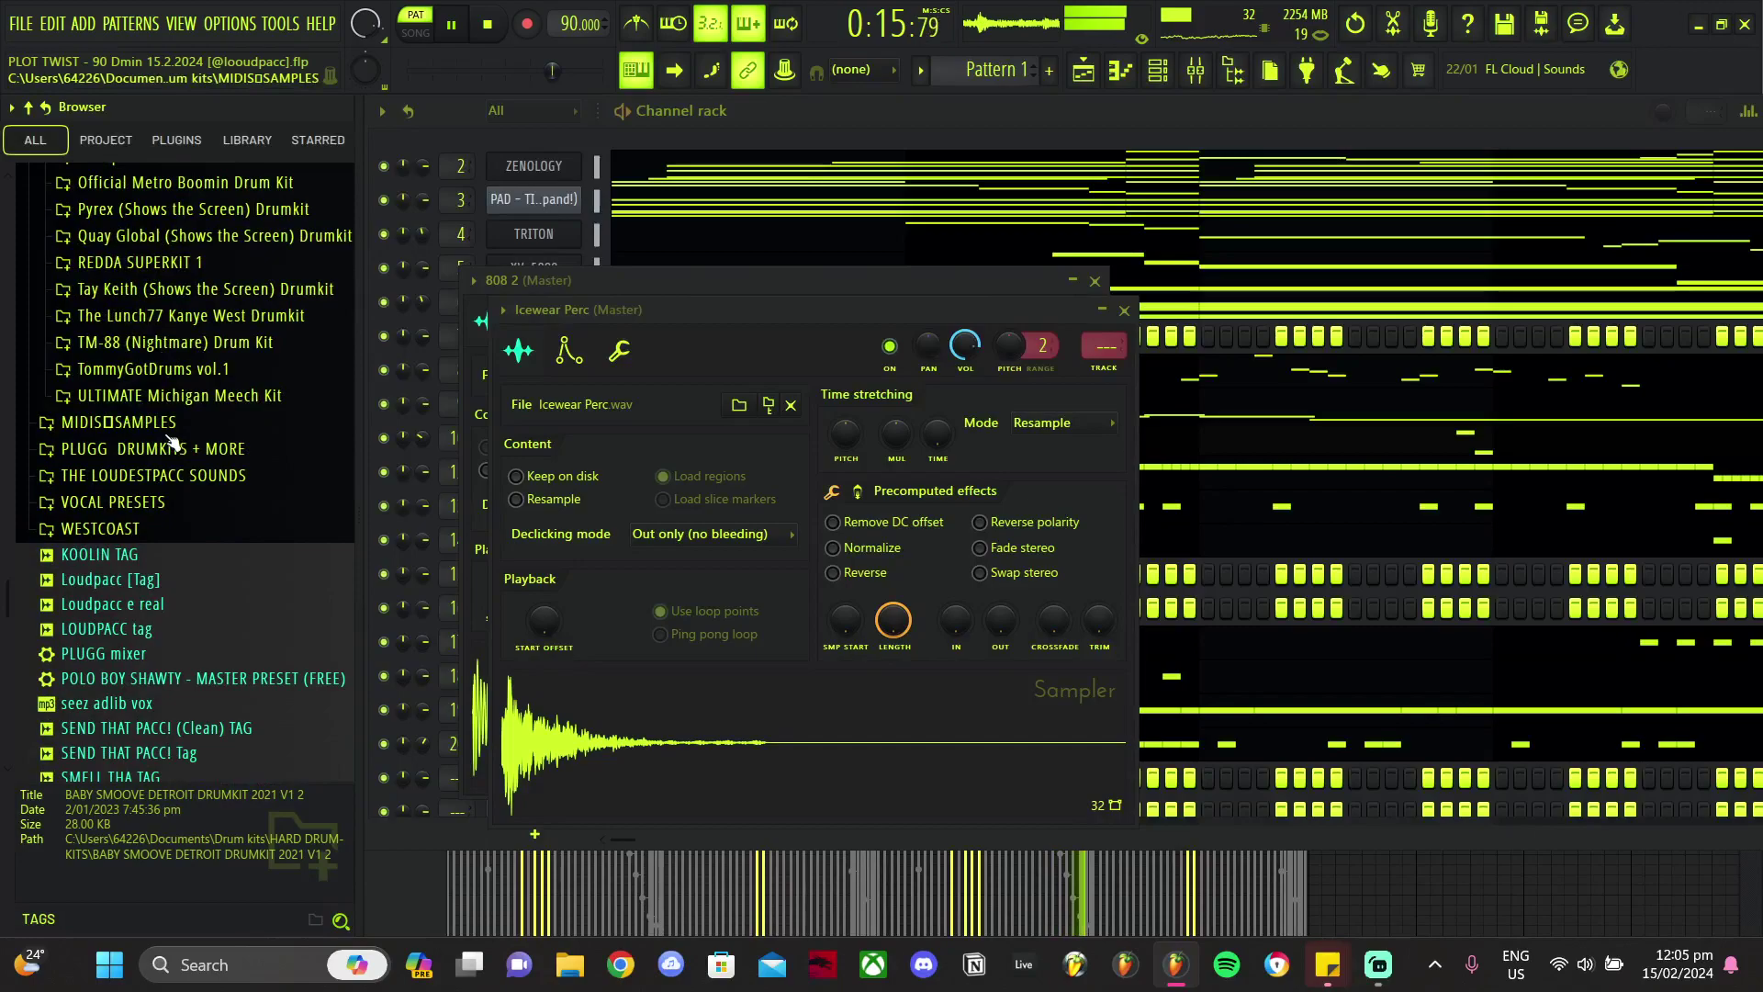
Step: Load LOUDPACC PERC - 5 from the Percs folder of THE LOUDESTPACC SOUNDS into a new channel
{"action": "left_click", "coordinate": [173, 475]}
{"action": "scroll", "coordinate": [168, 452], "scroll_direction": "down", "scroll_amount": 4}
{"action": "left_click", "coordinate": [104, 377]}
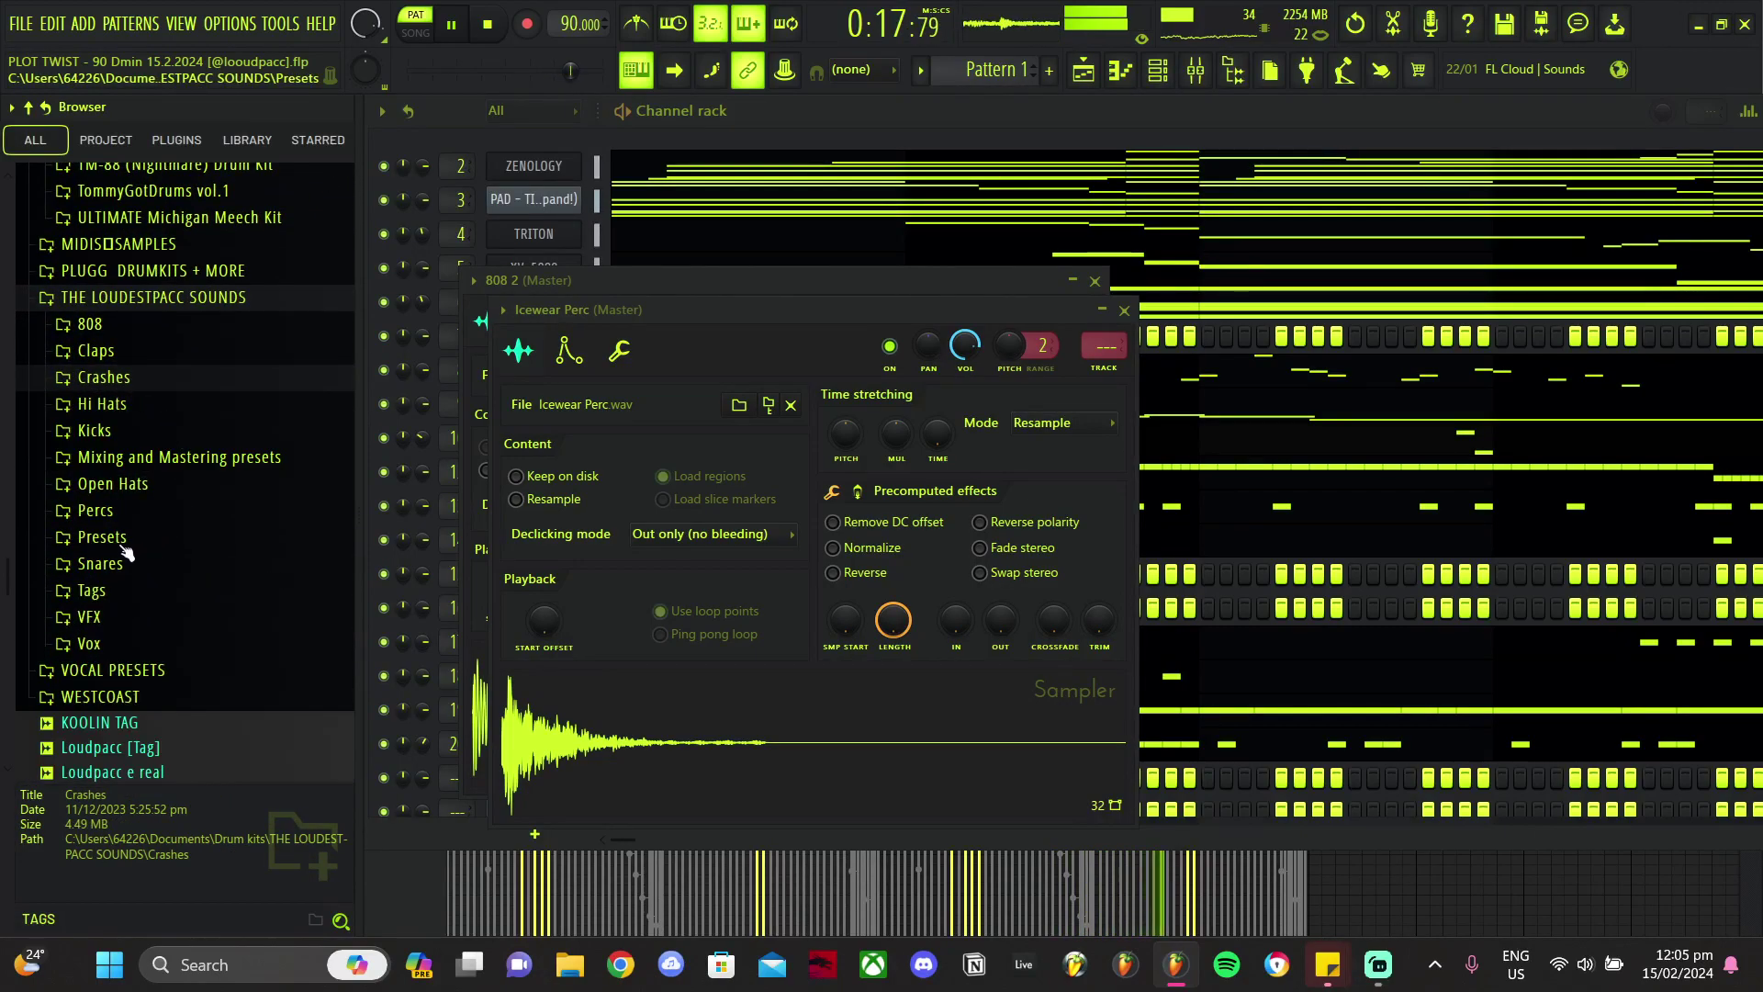
{"action": "left_click", "coordinate": [95, 510]}
{"action": "left_click", "coordinate": [174, 610]}
{"action": "right_click", "coordinate": [180, 614]}
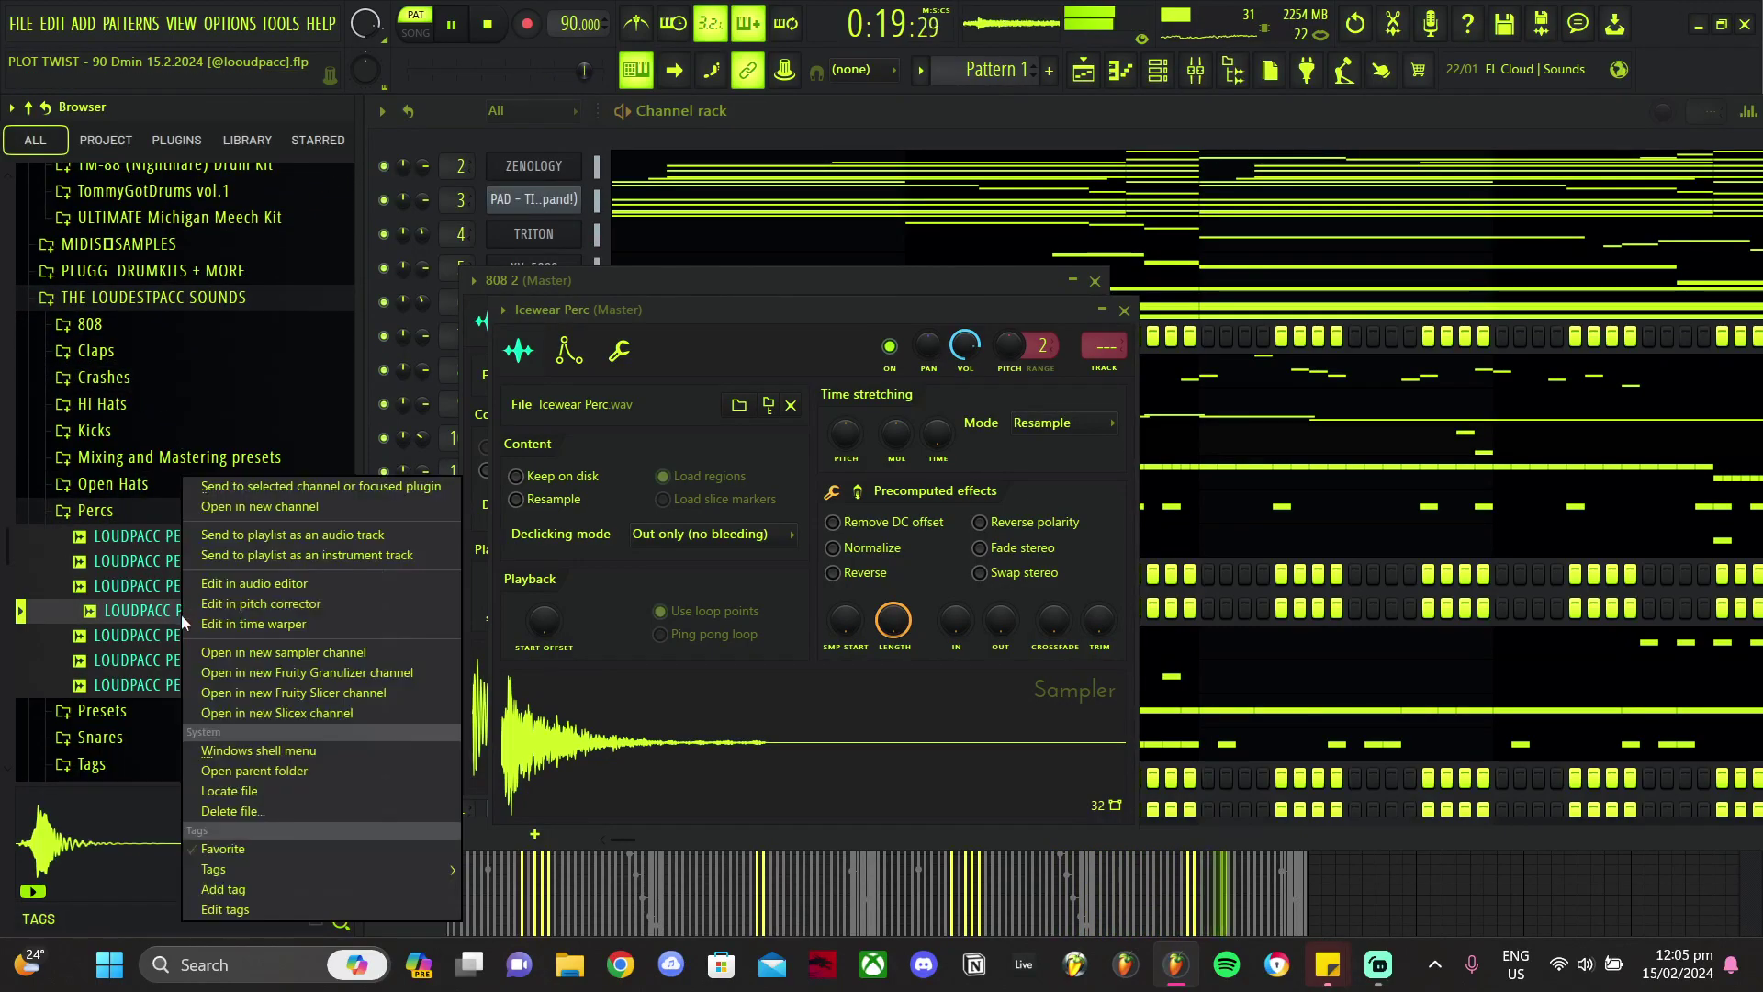
{"action": "left_click", "coordinate": [220, 509]}
Step: Enlarge the channel rack and program LOUDPACC PERC - 5 on steps 3, 6 and 7 of bar 1 and 4, 7 and 8 of bar 2
{"action": "left_click", "coordinate": [790, 121]}
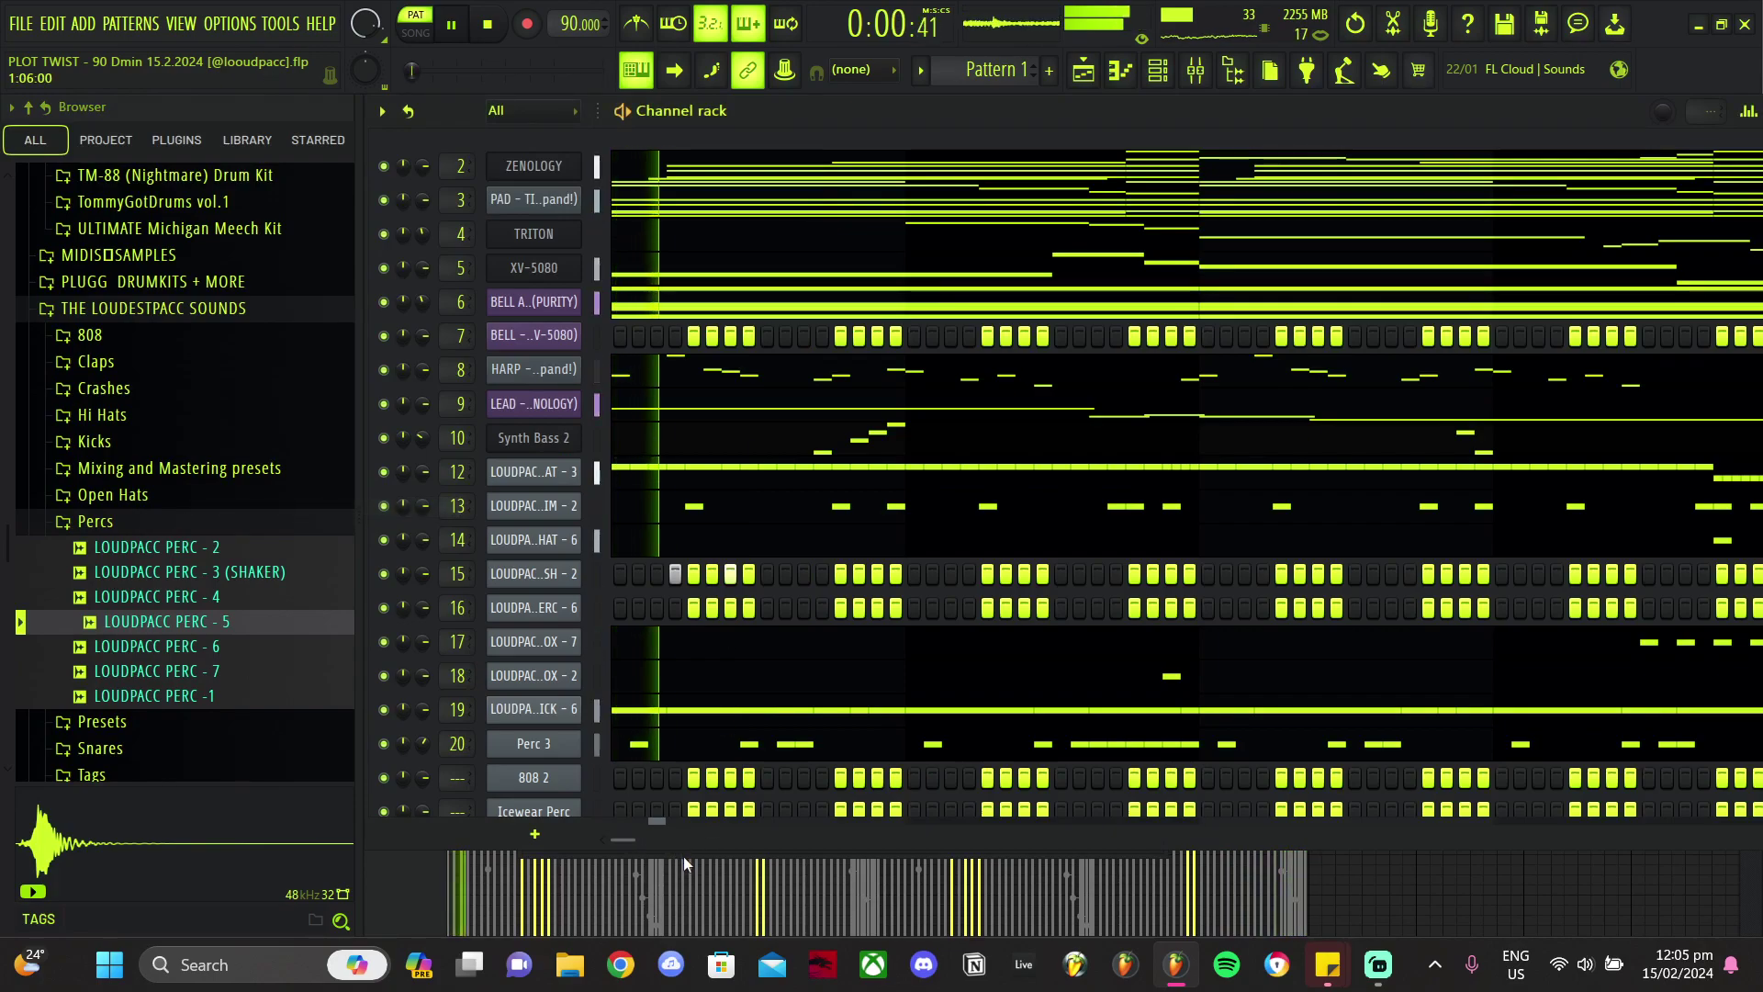
{"action": "left_click", "coordinate": [839, 132]}
{"action": "key", "text": "space"}
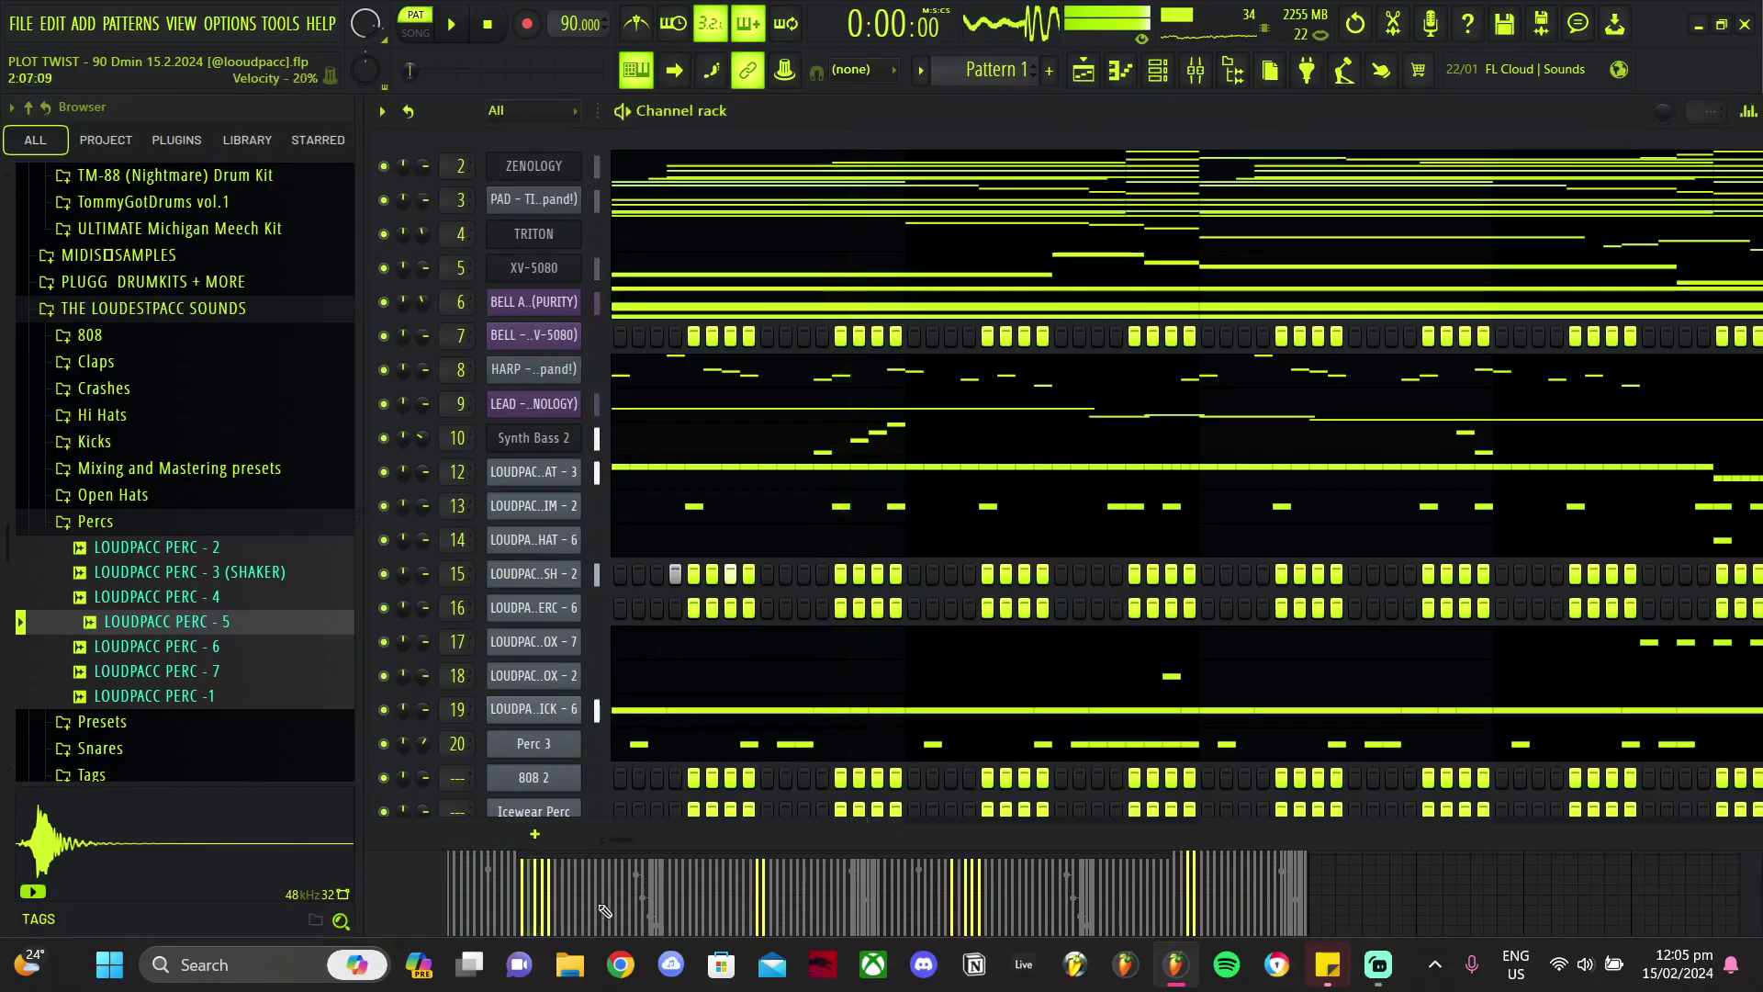
{"action": "left_click_drag", "start_coordinate": [670, 848], "coordinate": [667, 923]}
{"action": "key", "text": "space"}
{"action": "left_click", "coordinate": [657, 845]}
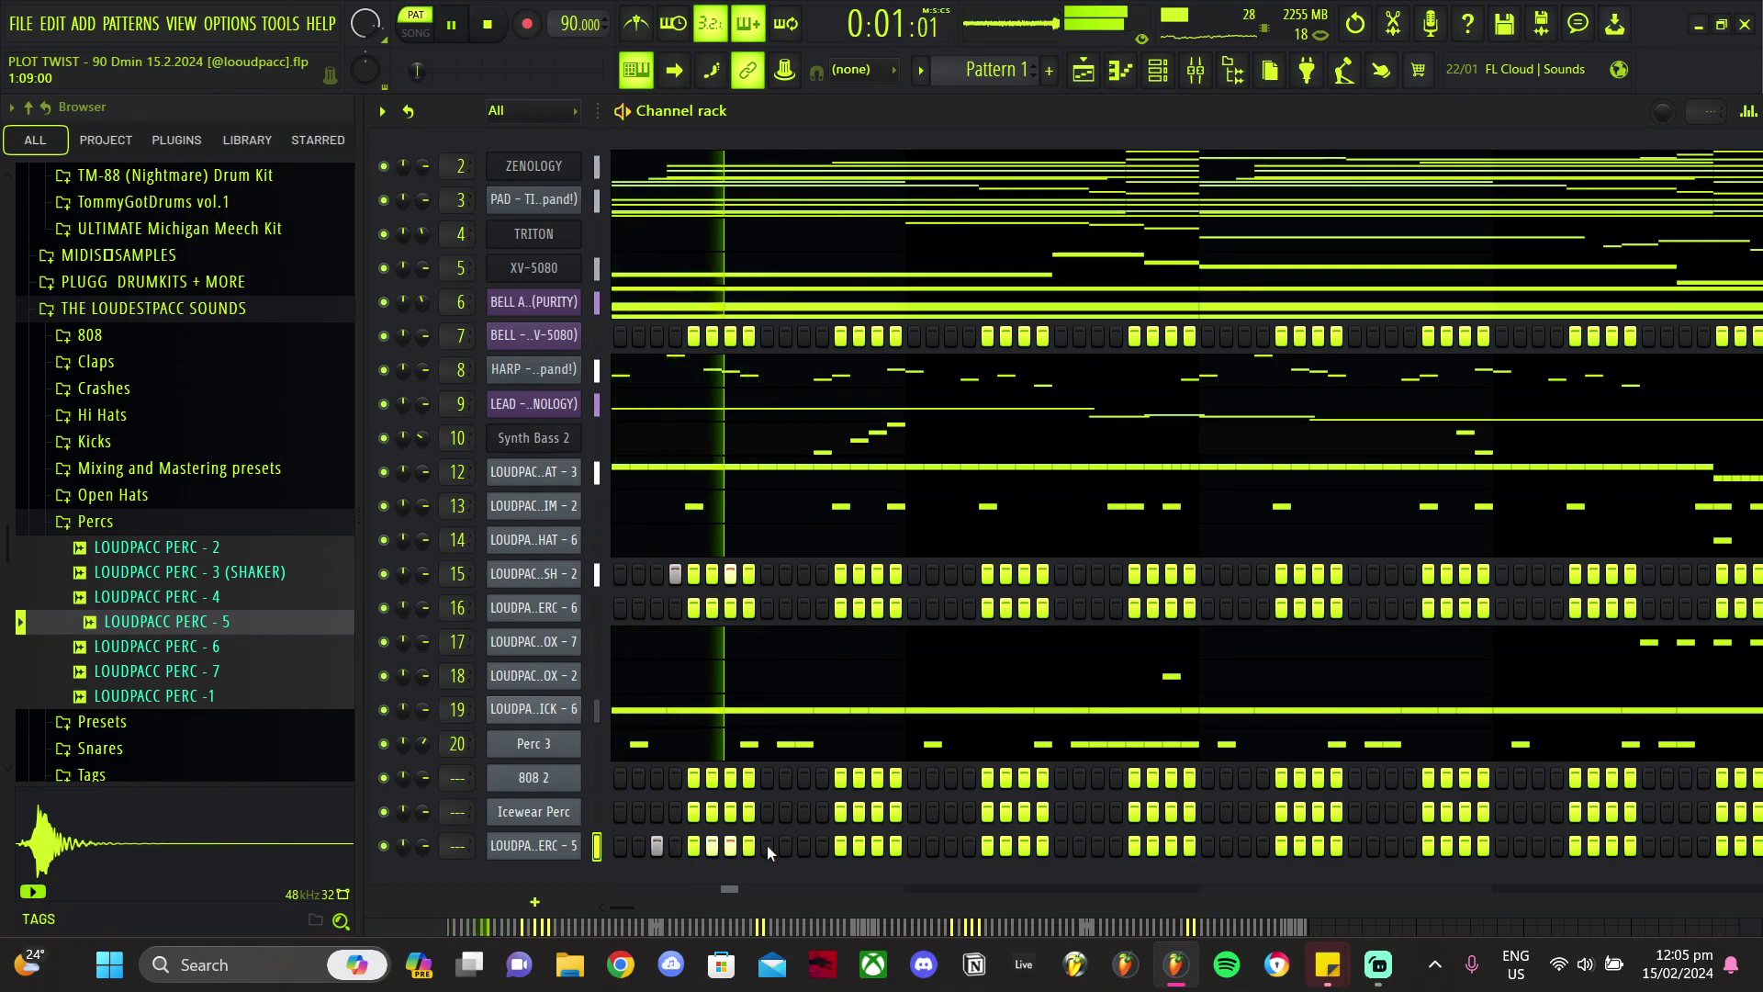
{"action": "left_click", "coordinate": [969, 846]}
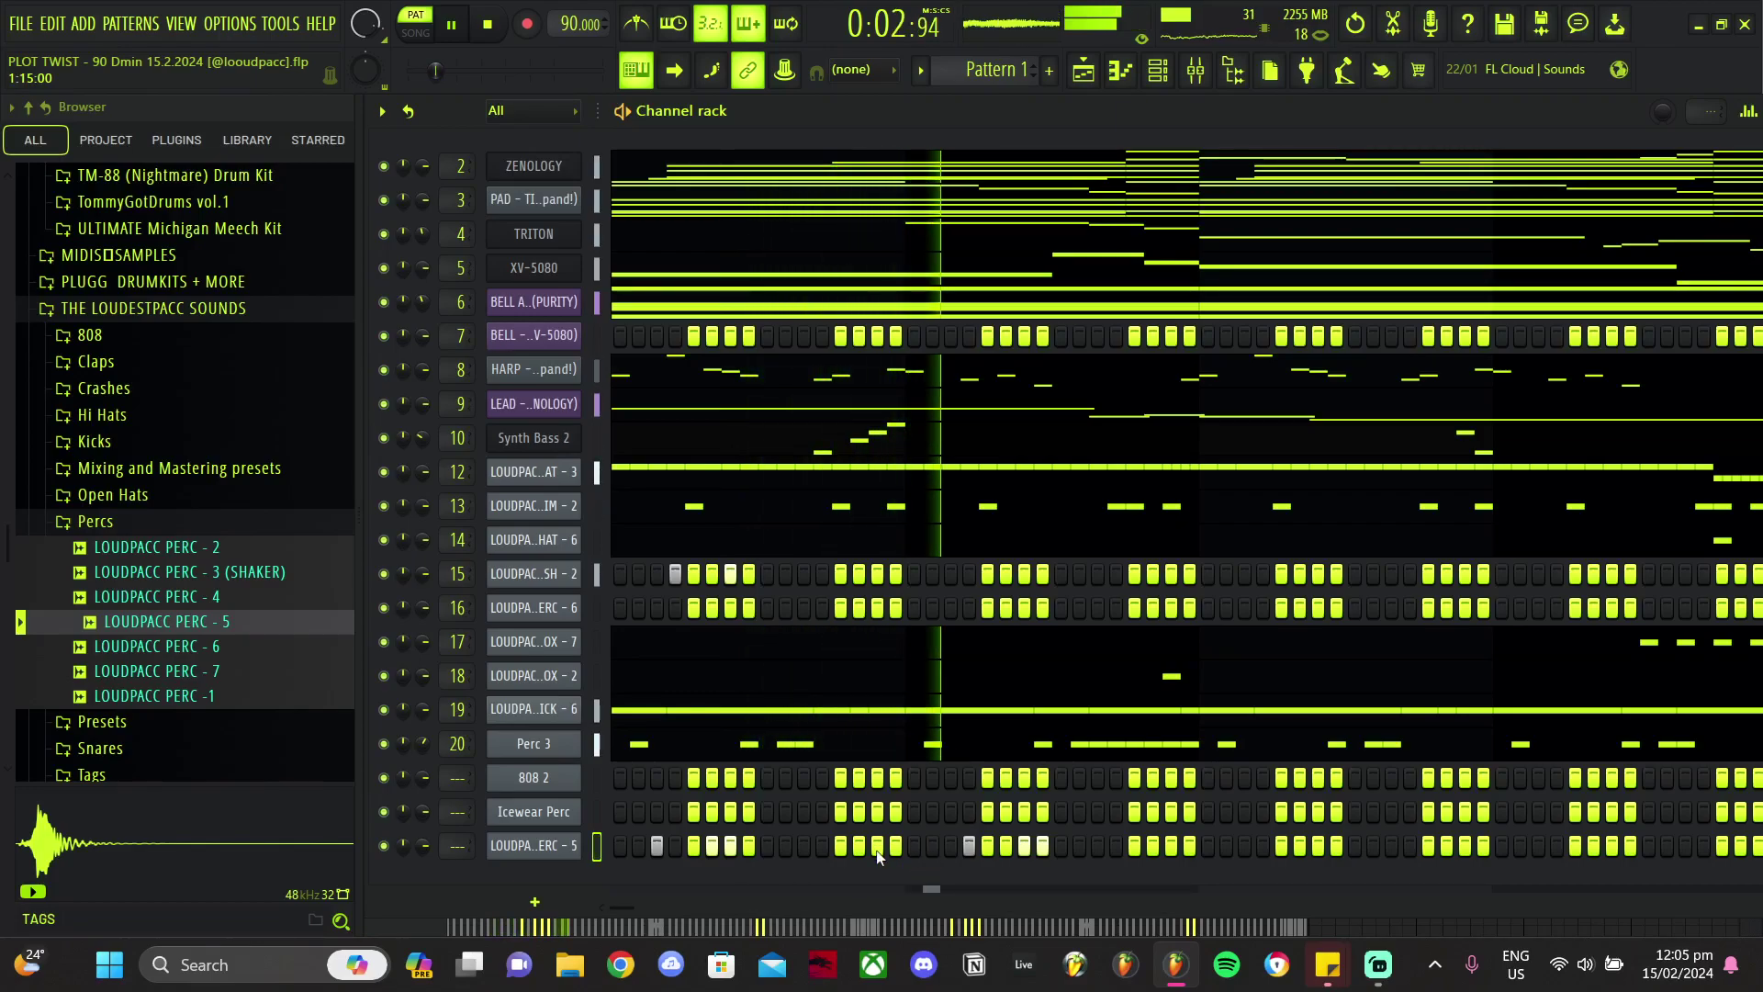
Step: Open LOUDPACC PERC - 5 in the piano roll and add a C5 note at the very end of bar 2
{"action": "right_click", "coordinate": [570, 846]}
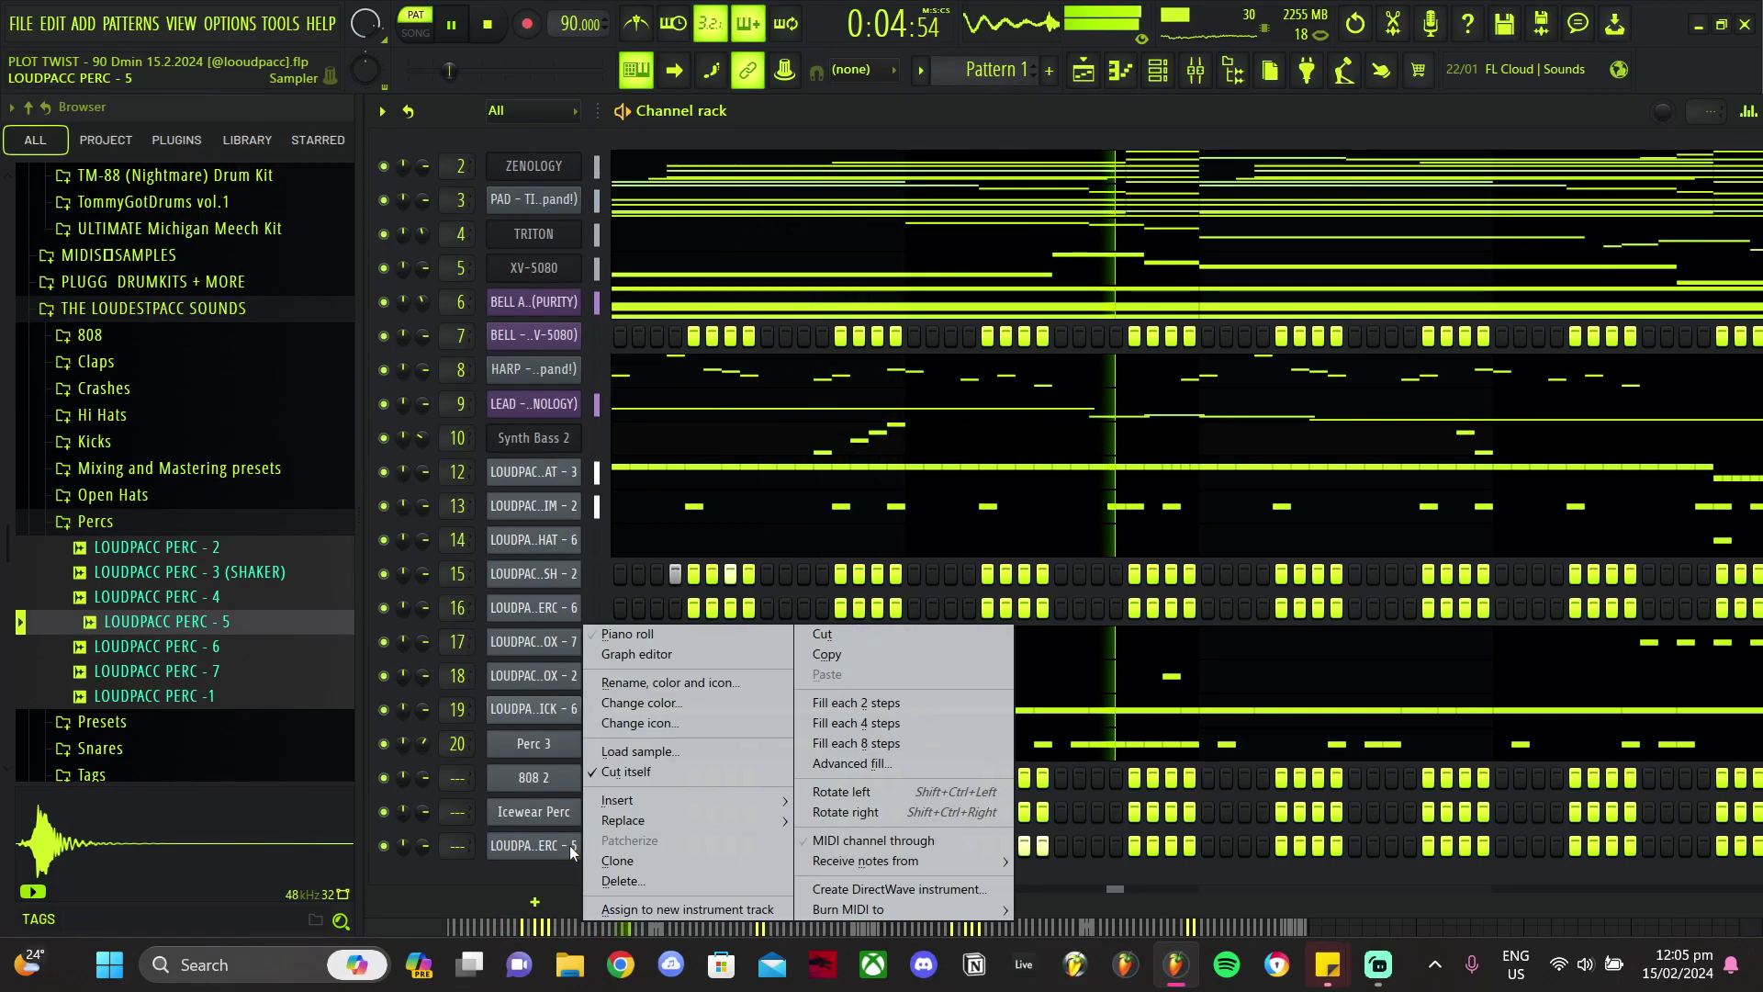
{"action": "left_click", "coordinate": [587, 632]}
{"action": "key", "text": "space"}
{"action": "scroll", "coordinate": [662, 598], "scroll_direction": "up", "scroll_amount": 3}
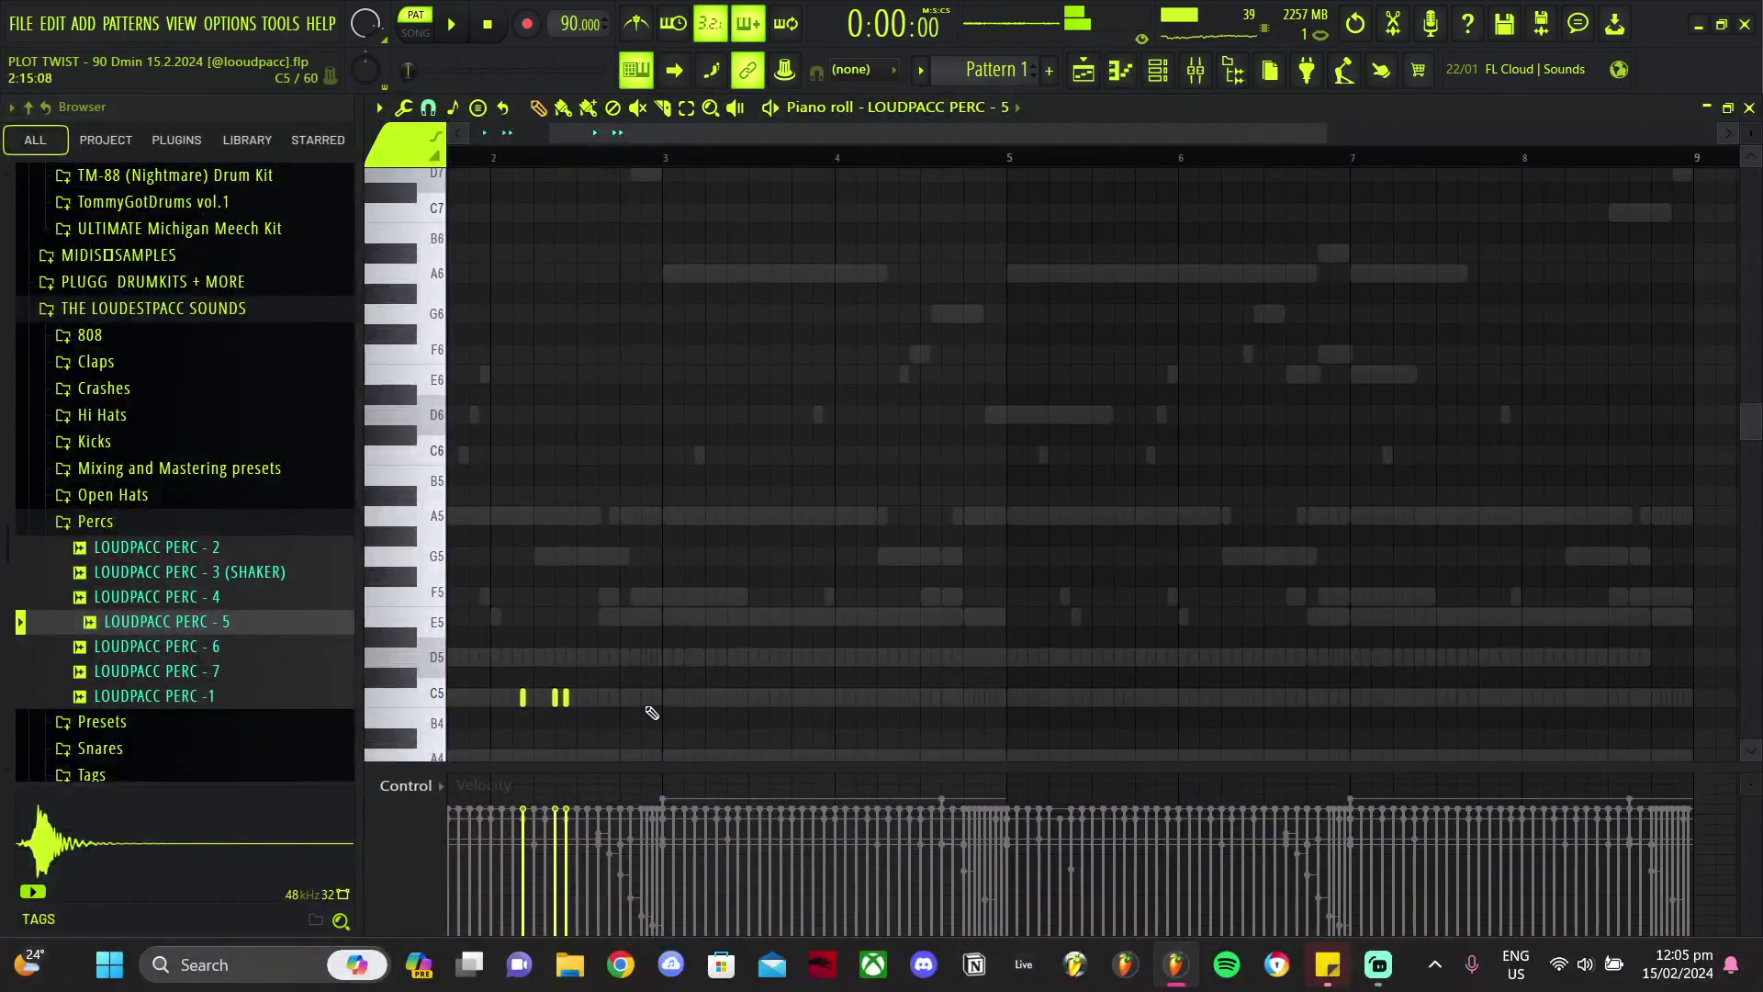
{"action": "scroll", "coordinate": [709, 677], "scroll_direction": "down", "scroll_amount": 3}
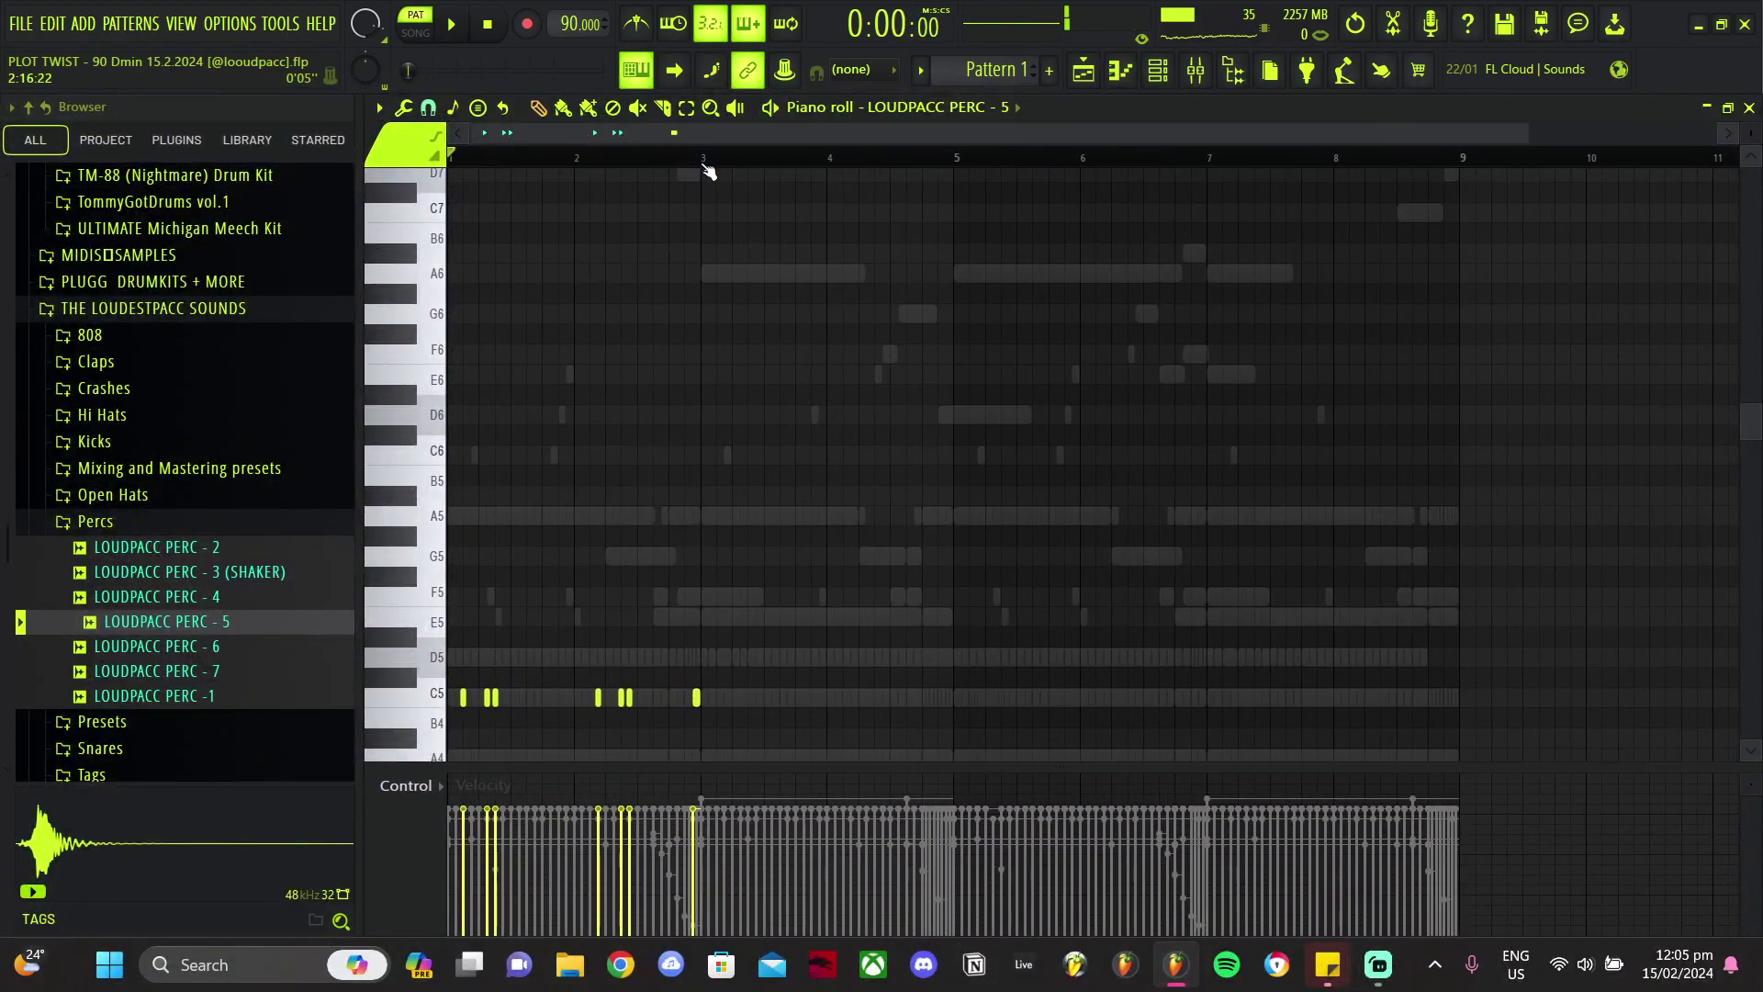
Step: Duplicate the two-bar percussion pattern three times to fill bars 3 to 8, and transpose all its notes down an octave to C4
{"action": "key", "text": "ctrl+b"}
{"action": "key", "text": "ctrl+b"}
{"action": "key", "text": "ctrl+b"}
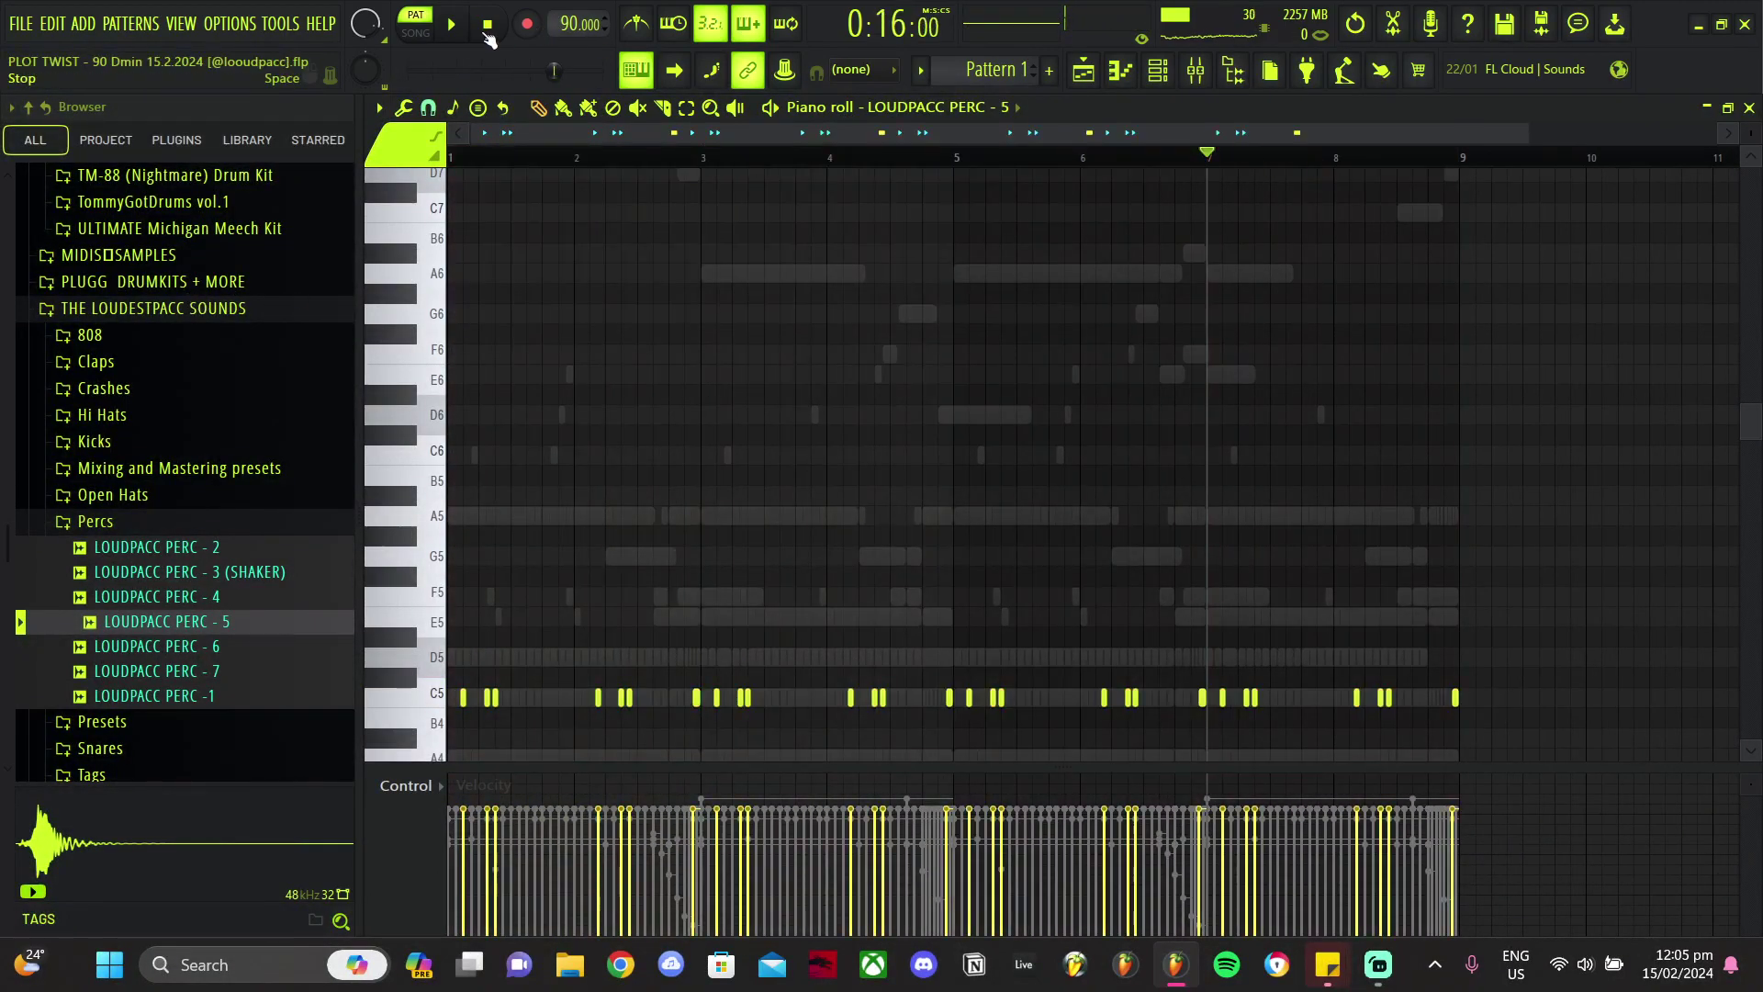
{"action": "scroll", "coordinate": [1044, 266], "scroll_direction": "down", "scroll_amount": 6}
{"action": "key", "text": "ctrl+Down"}
{"action": "scroll", "coordinate": [622, 323], "scroll_direction": "up", "scroll_amount": 2}
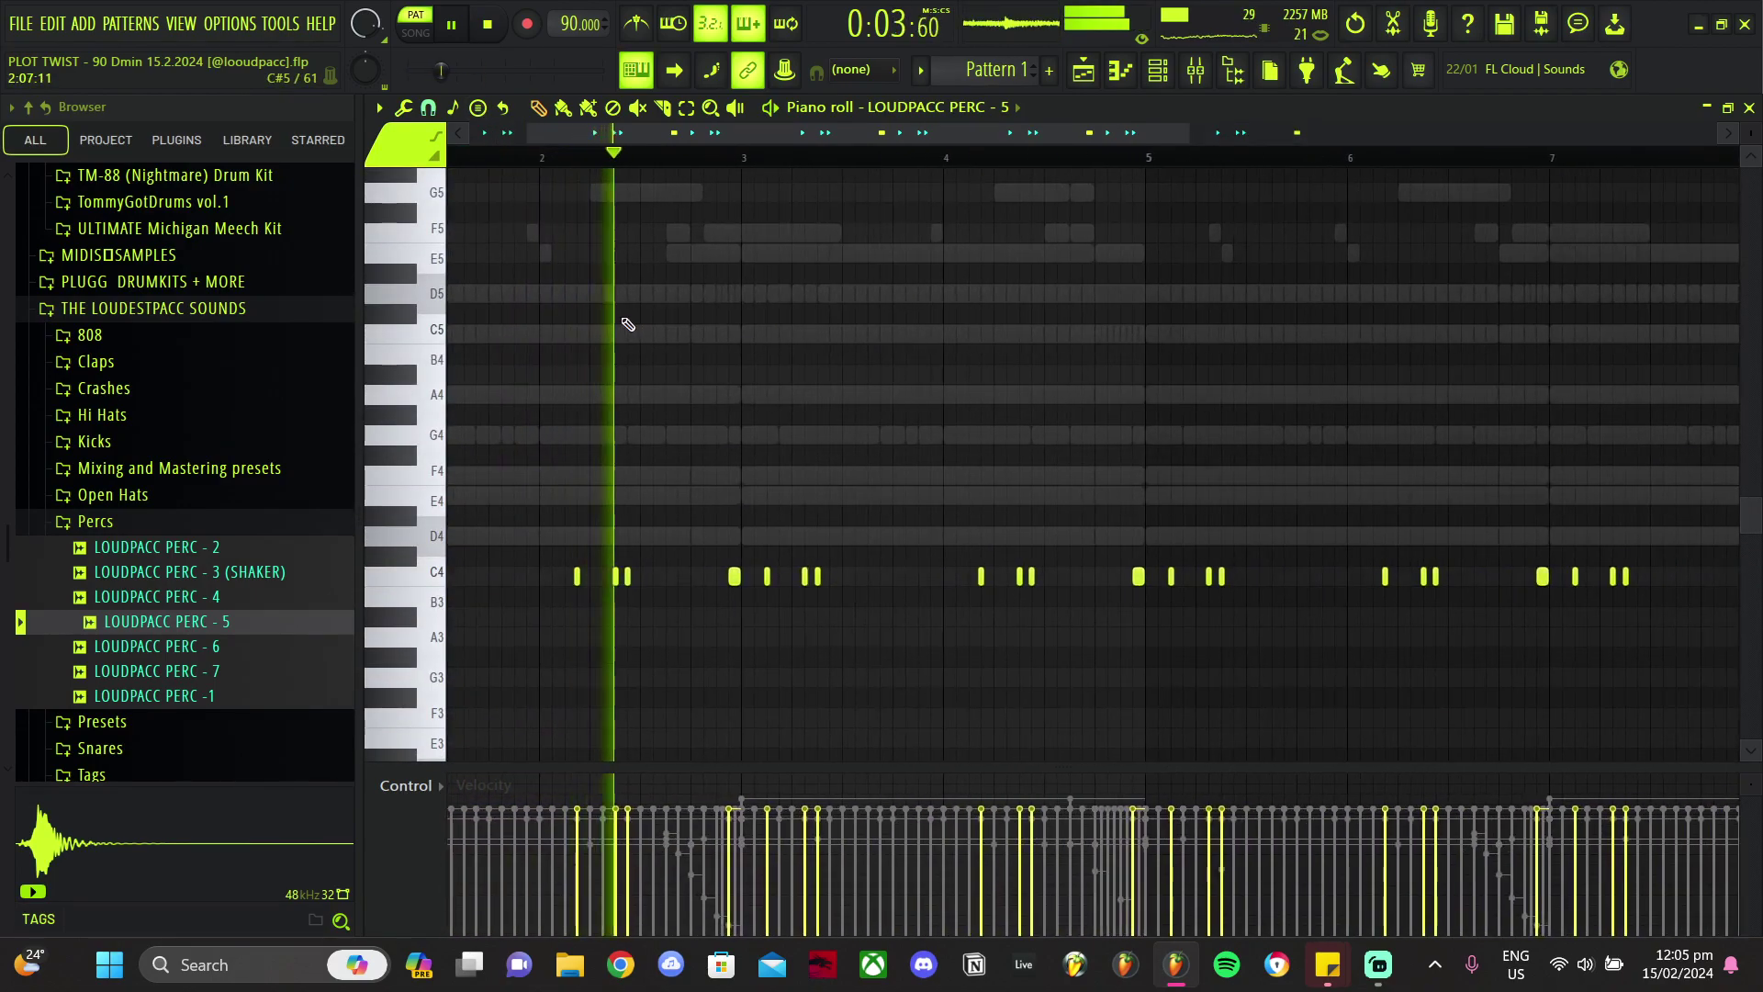
Step: Delete the LOUDPACC PERC - 5 note at the very end of bar 2
{"action": "scroll", "coordinate": [708, 515], "scroll_direction": "up", "scroll_amount": 3}
{"action": "right_click", "coordinate": [820, 579]}
{"action": "scroll", "coordinate": [937, 457], "scroll_direction": "down", "scroll_amount": 3}
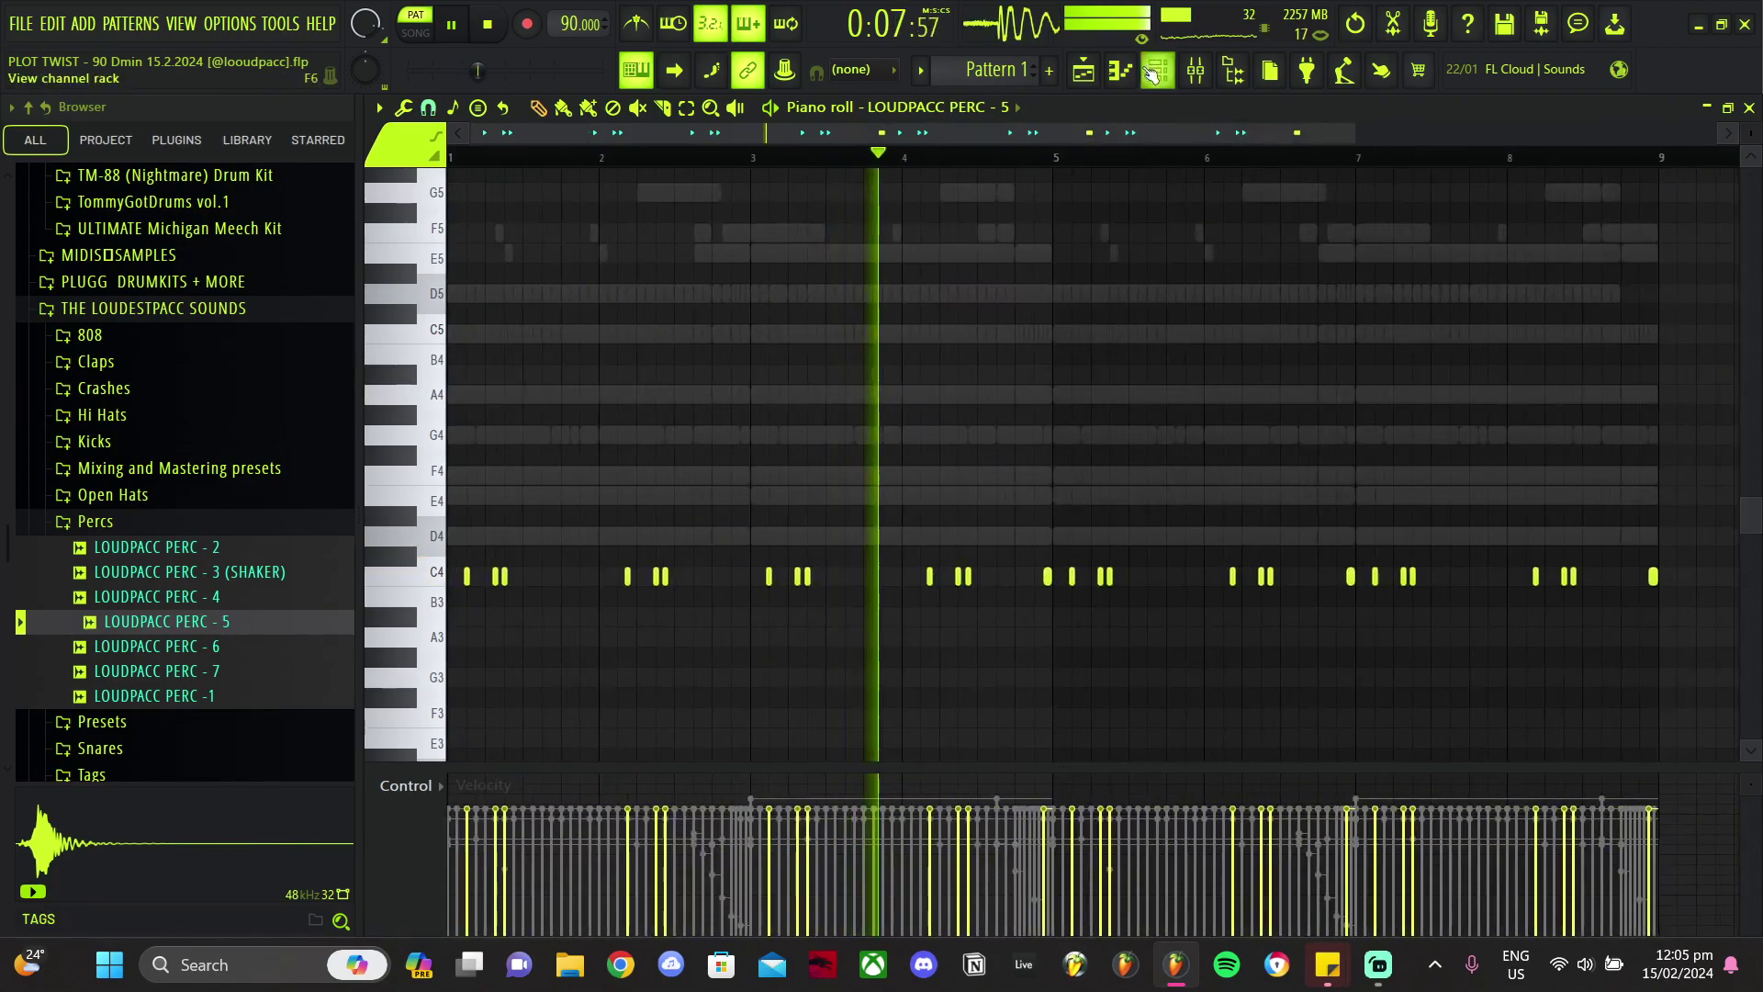
Step: Open Icewear Perc in the piano roll and try single C5 notes early in bar 1 against playback
{"action": "key", "text": "F6"}
{"action": "right_click", "coordinate": [574, 813]}
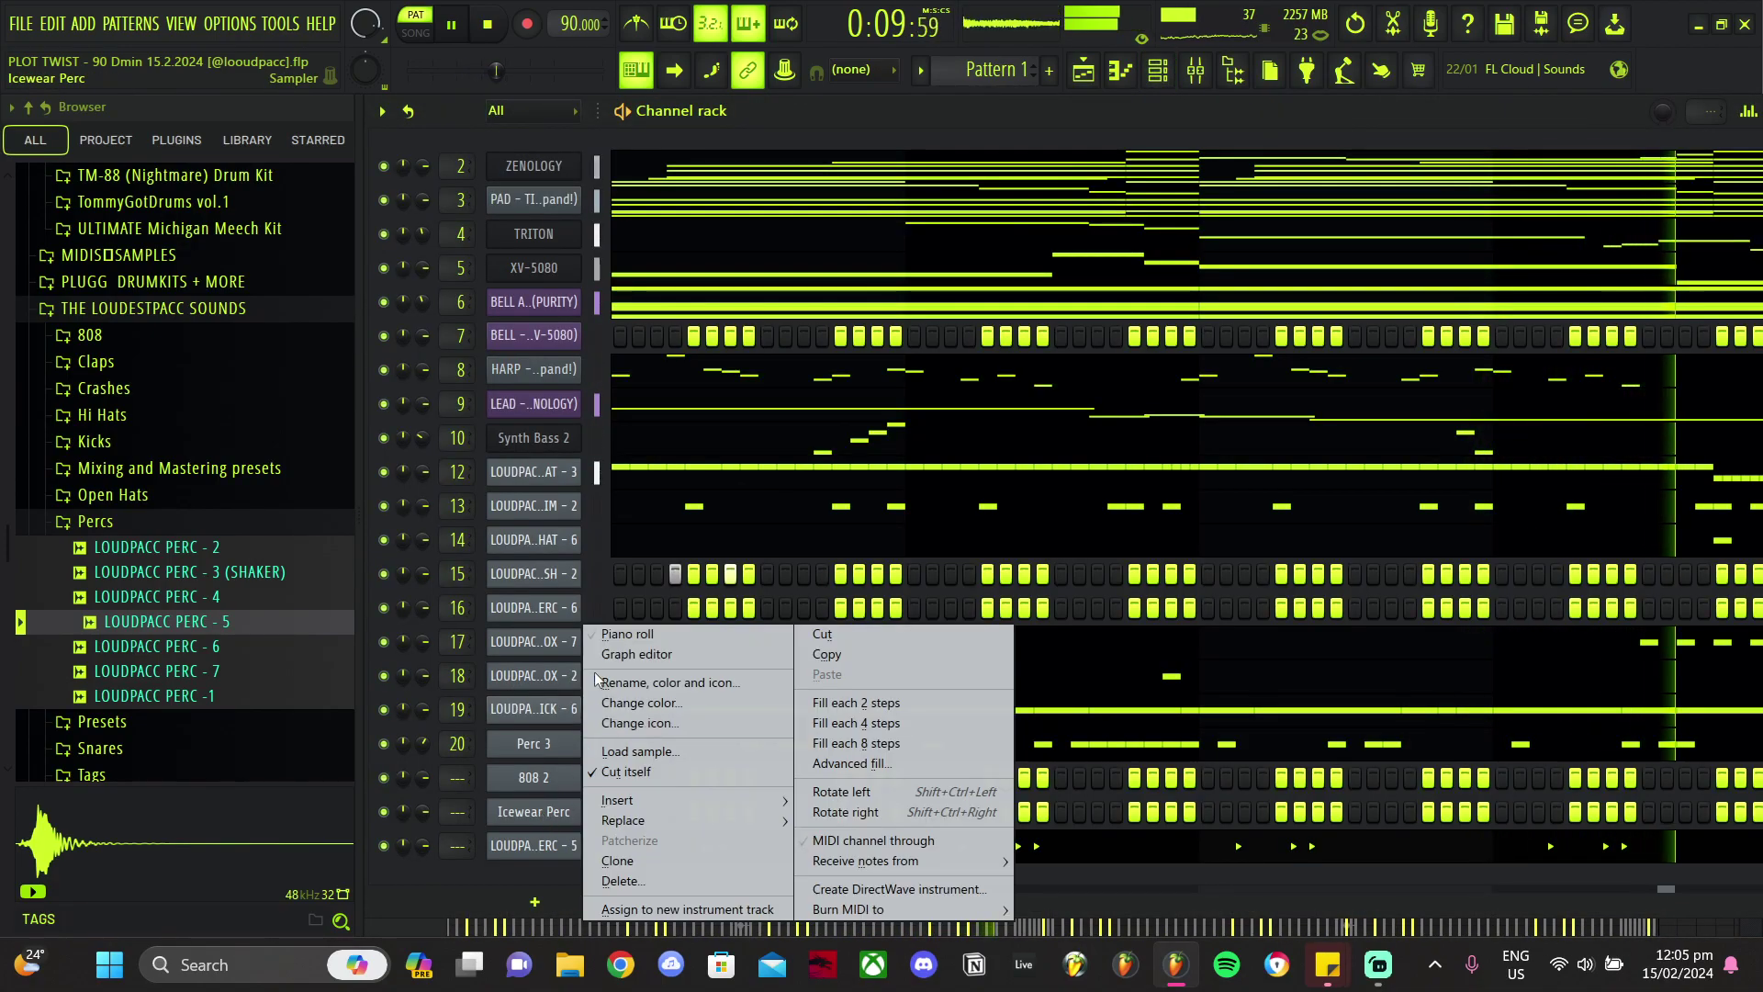
{"action": "left_click", "coordinate": [614, 635]}
{"action": "key", "text": "space"}
{"action": "scroll", "coordinate": [422, 431], "scroll_direction": "up", "scroll_amount": 3}
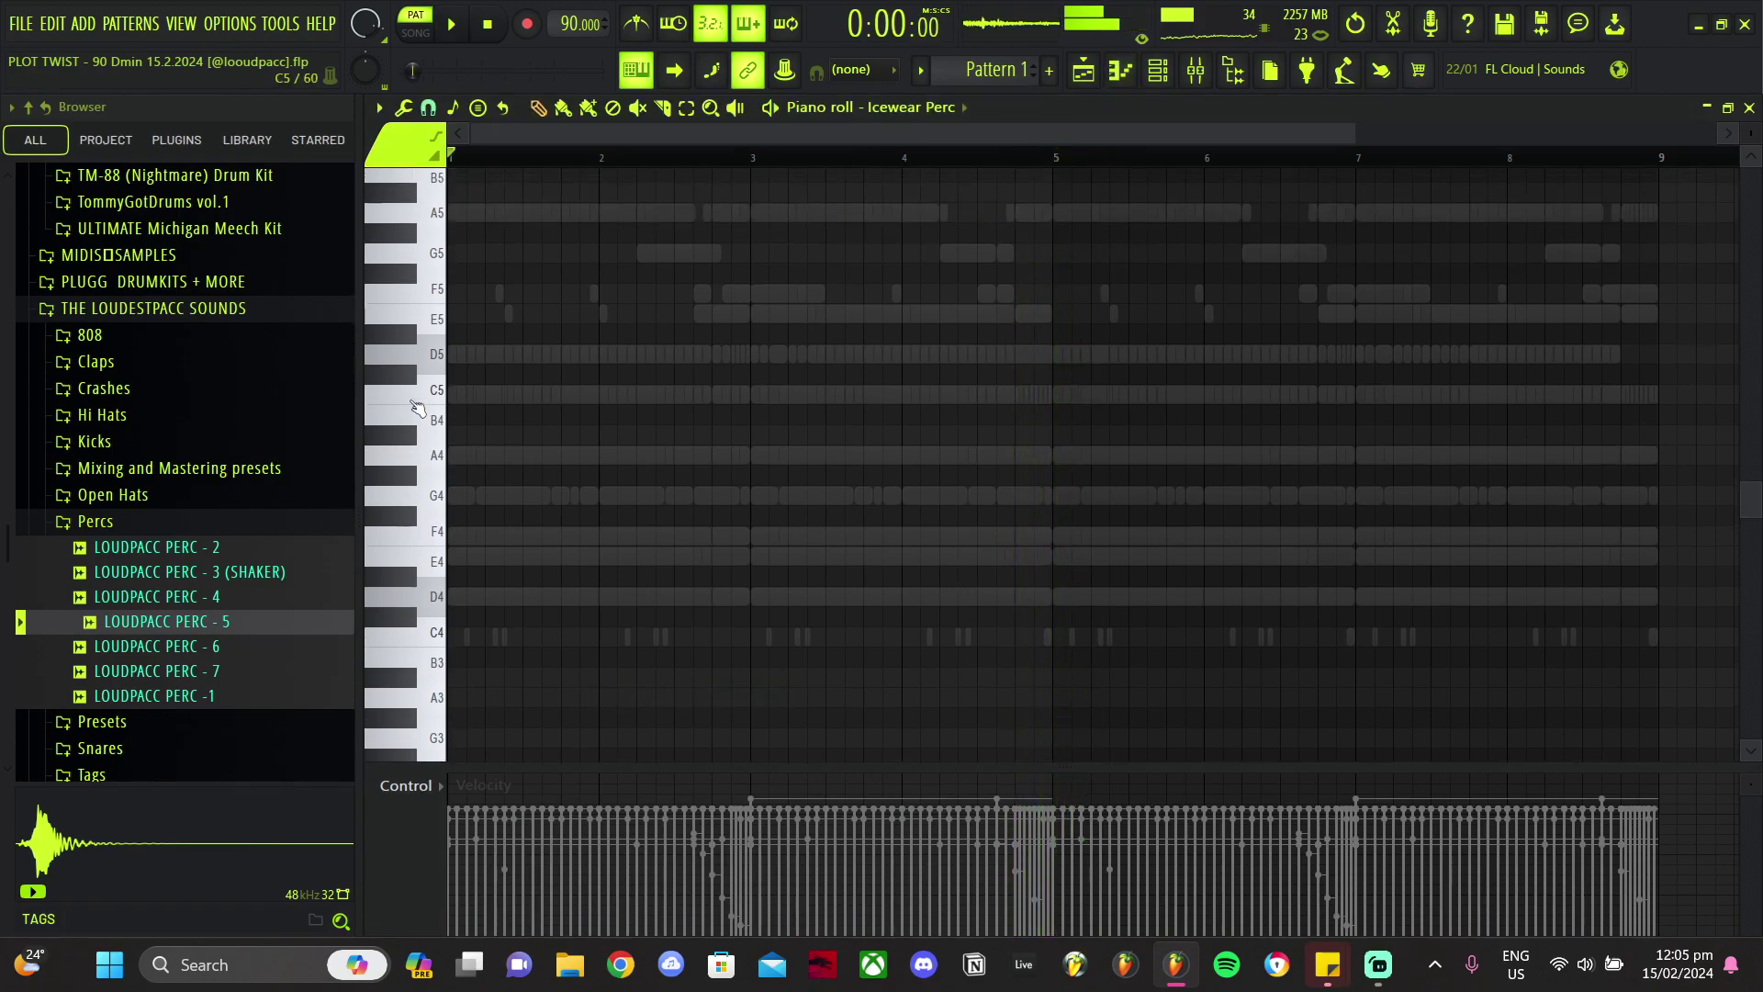
{"action": "scroll", "coordinate": [450, 405], "scroll_direction": "up", "scroll_amount": 3}
{"action": "key", "text": "space"}
{"action": "left_click", "coordinate": [519, 396]}
{"action": "right_click", "coordinate": [519, 395]}
{"action": "key", "text": "space"}
{"action": "left_click", "coordinate": [542, 396]}
{"action": "key", "text": "space"}
{"action": "right_click", "coordinate": [543, 396]}
{"action": "right_click", "coordinate": [489, 396]}
{"action": "right_click", "coordinate": [462, 399]}
{"action": "key", "text": "space"}
{"action": "key", "text": "space"}
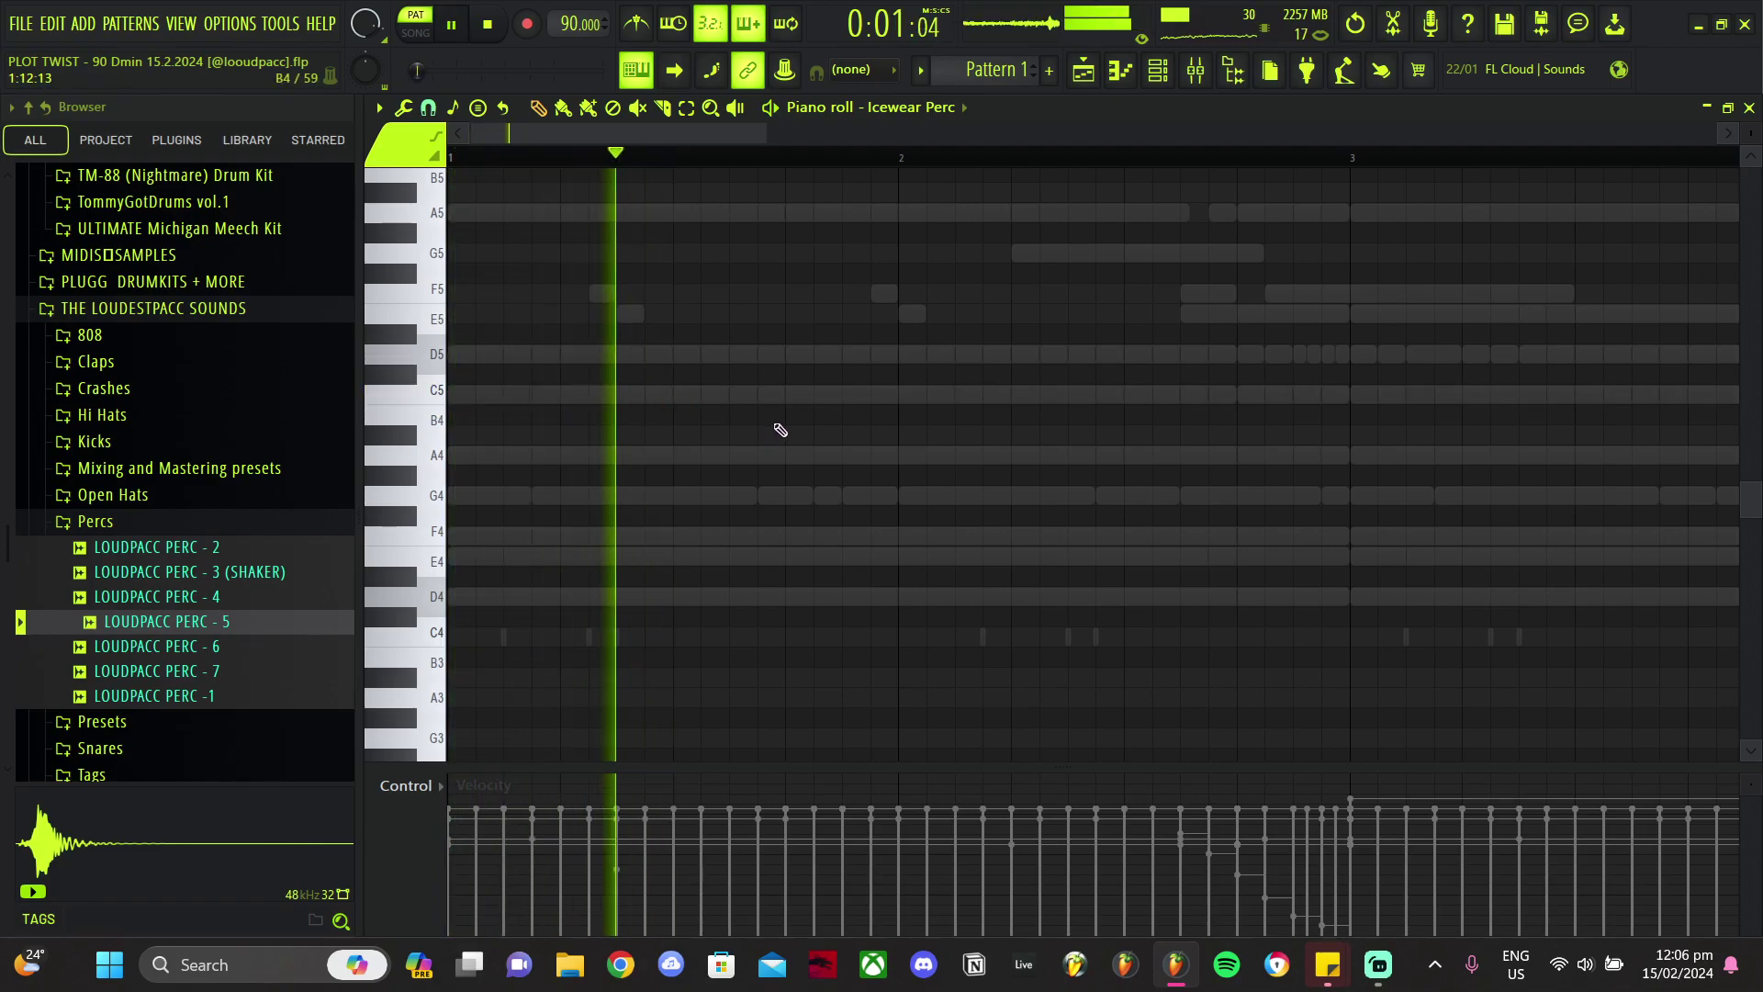
Step: Try C5 notes for Icewear Perc at the ends of bars 1 and 2, then remove them and return to the channel rack
{"action": "left_click", "coordinate": [876, 395]}
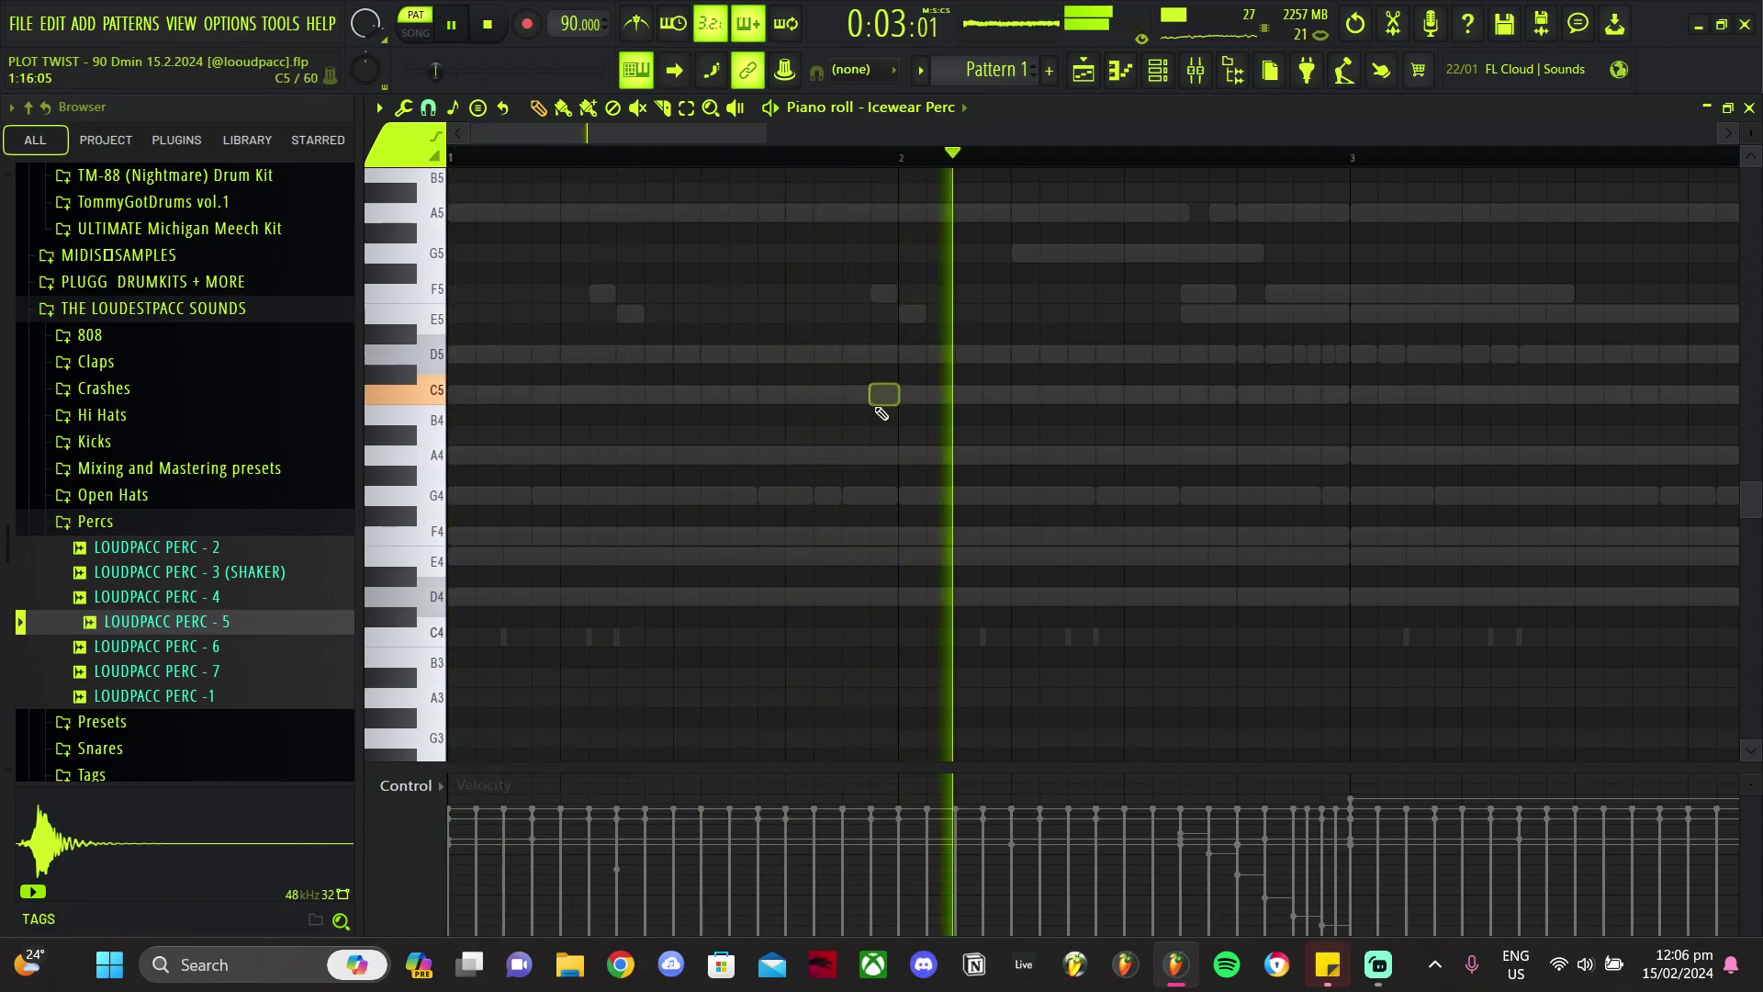
{"action": "left_click", "coordinate": [962, 398]}
{"action": "left_click", "coordinate": [1002, 395]}
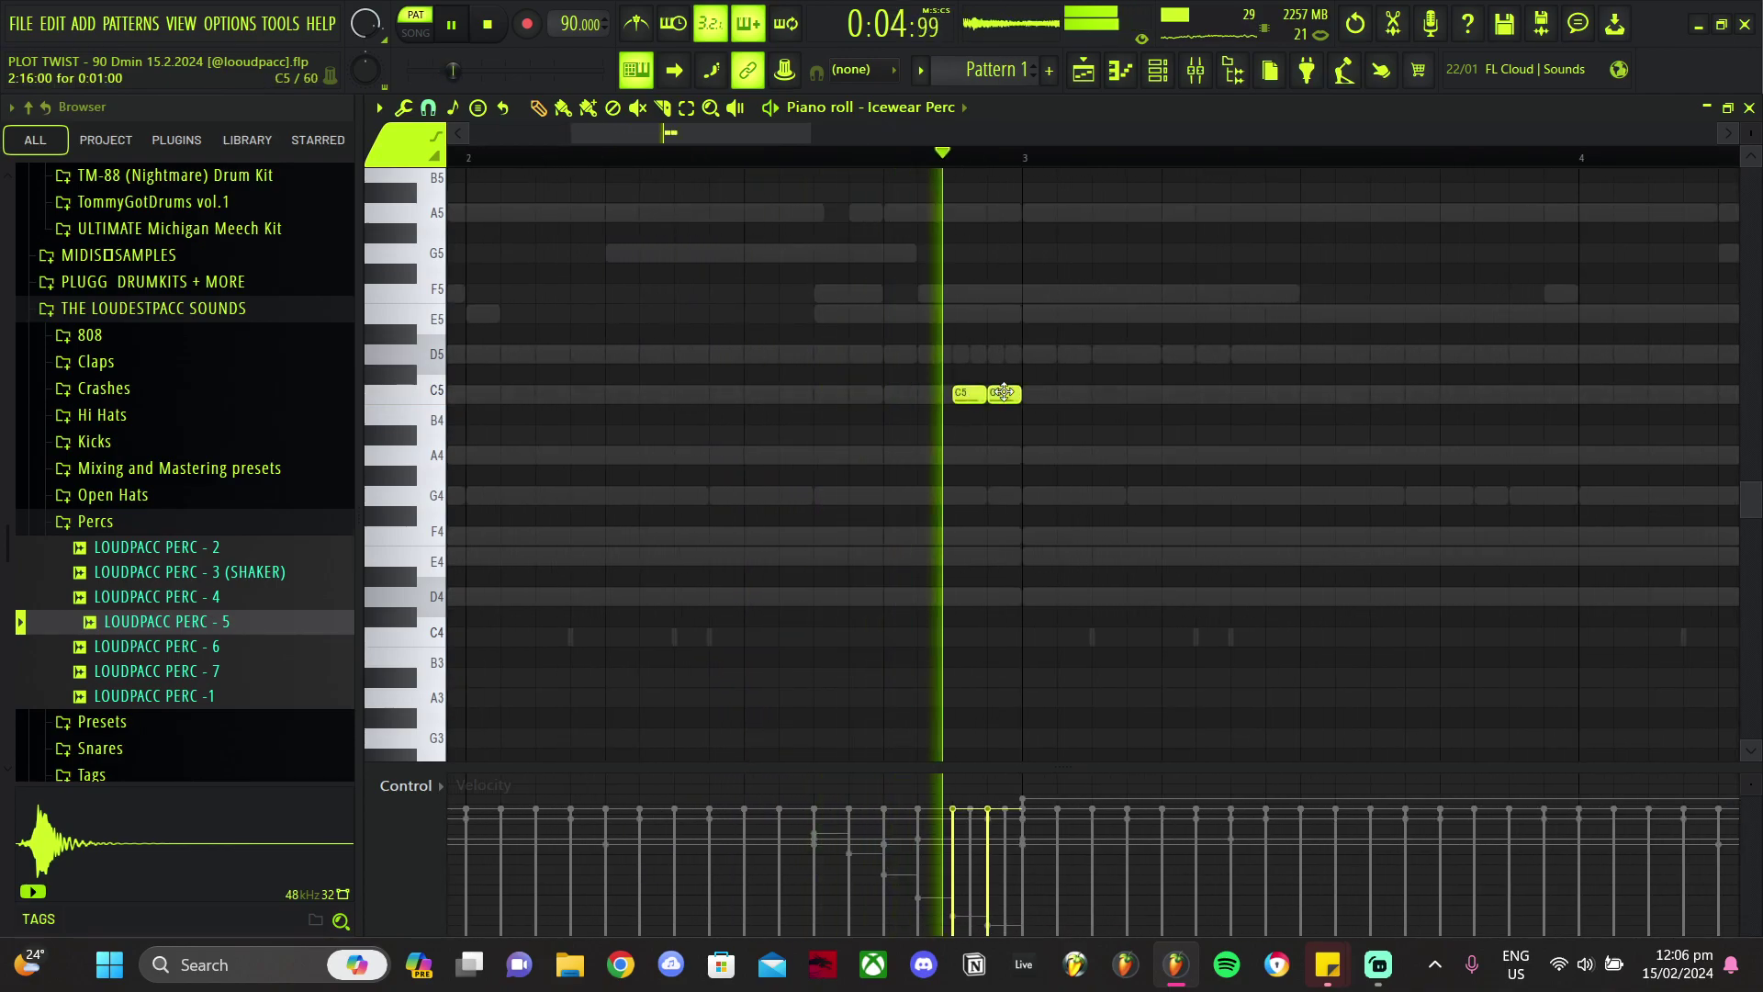
{"action": "scroll", "coordinate": [995, 466], "scroll_direction": "down", "scroll_amount": 5}
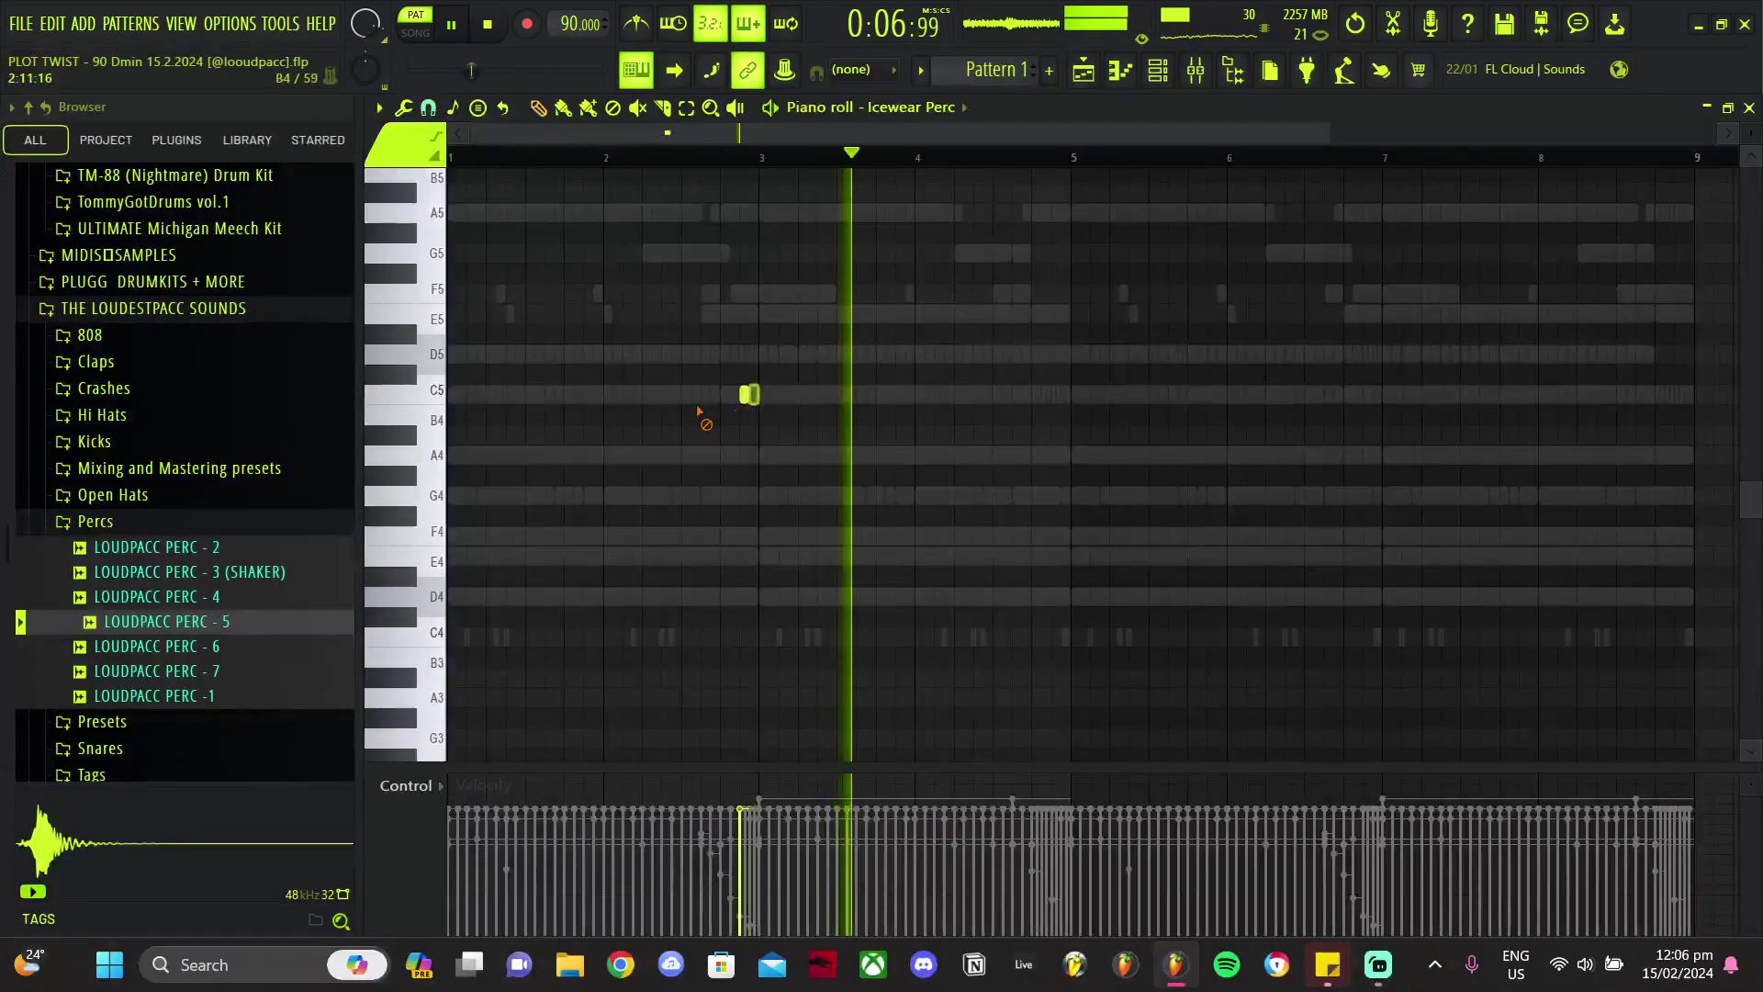
{"action": "right_click", "coordinate": [753, 395]}
{"action": "key", "text": "F6"}
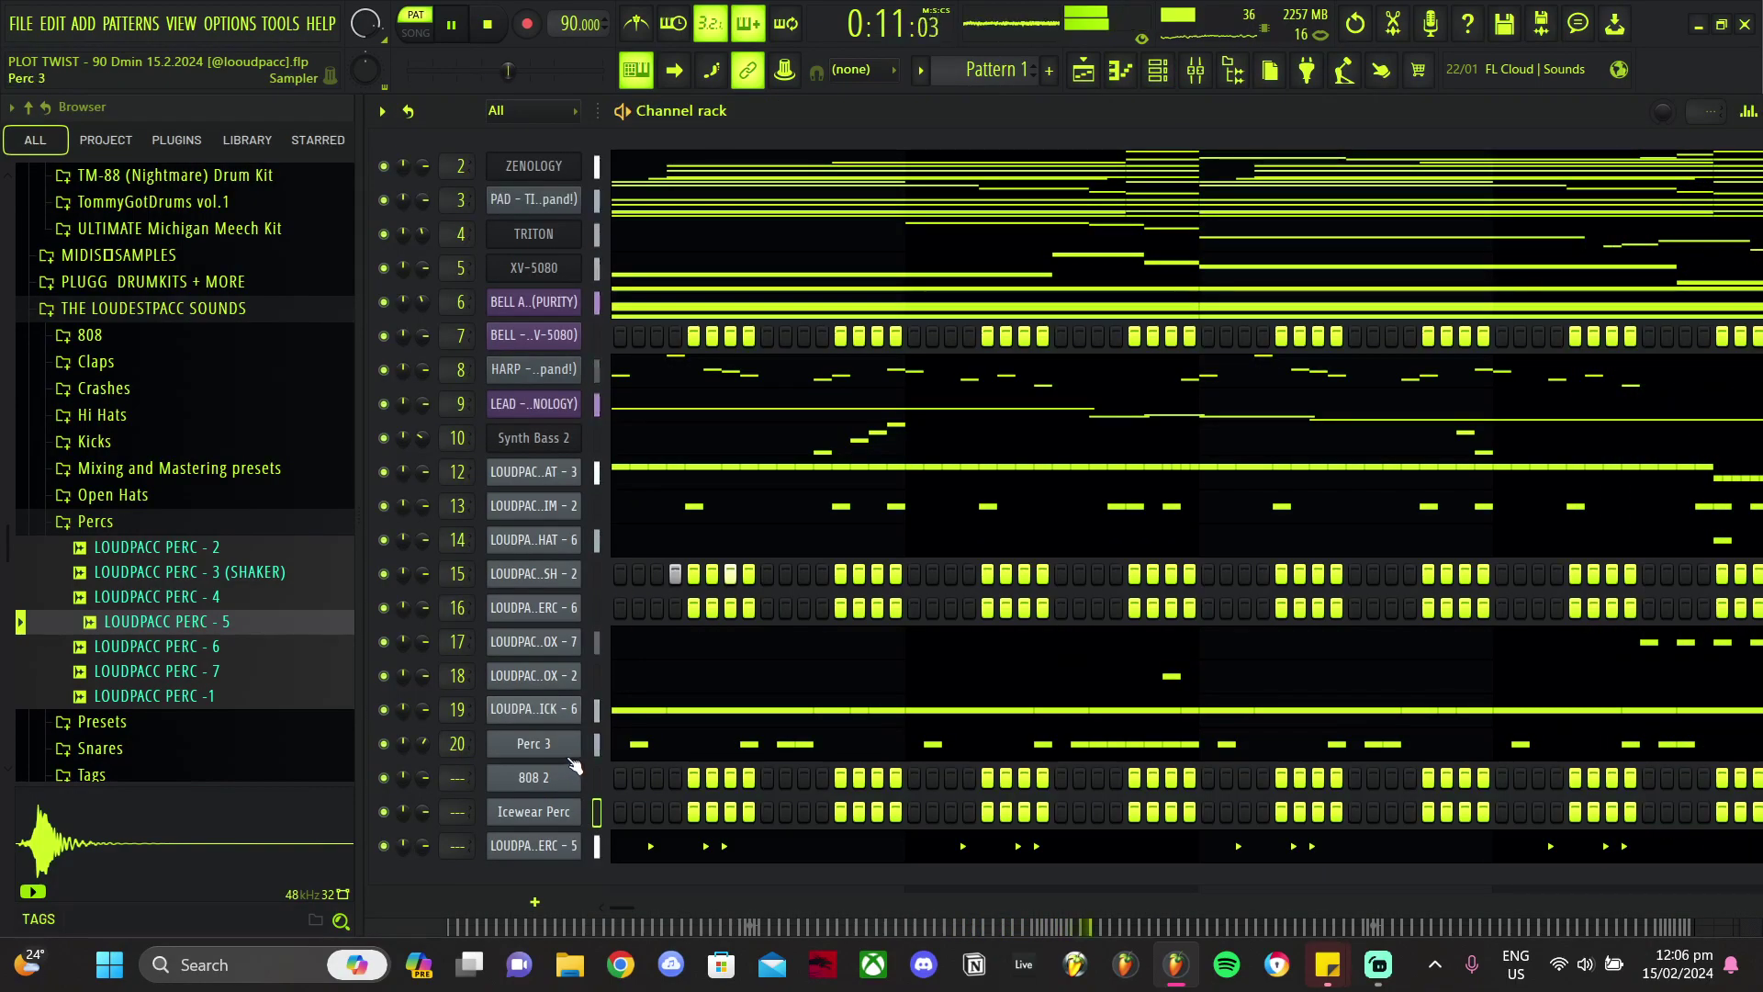
Step: Open LOUDPACC PERC - 6 in the piano roll and add D5 notes on step 3 of bar 1 and step 16 of bar 2
{"action": "left_click", "coordinate": [565, 610]}
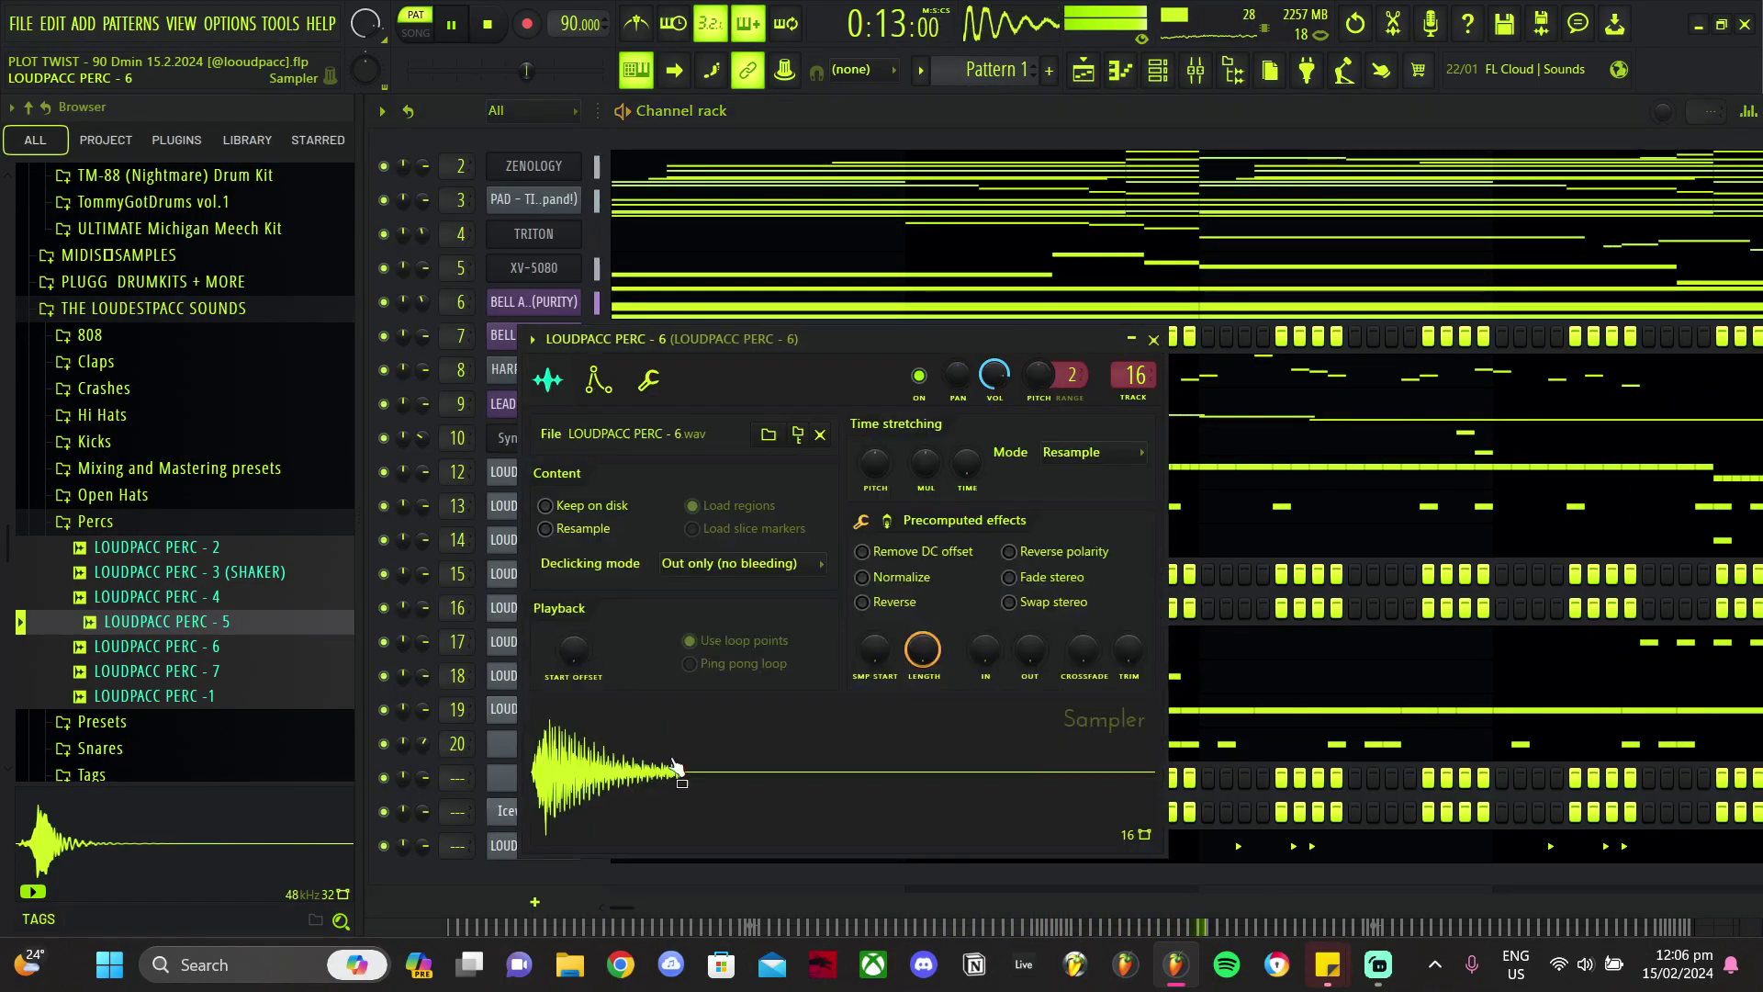
{"action": "key", "text": "Escape"}
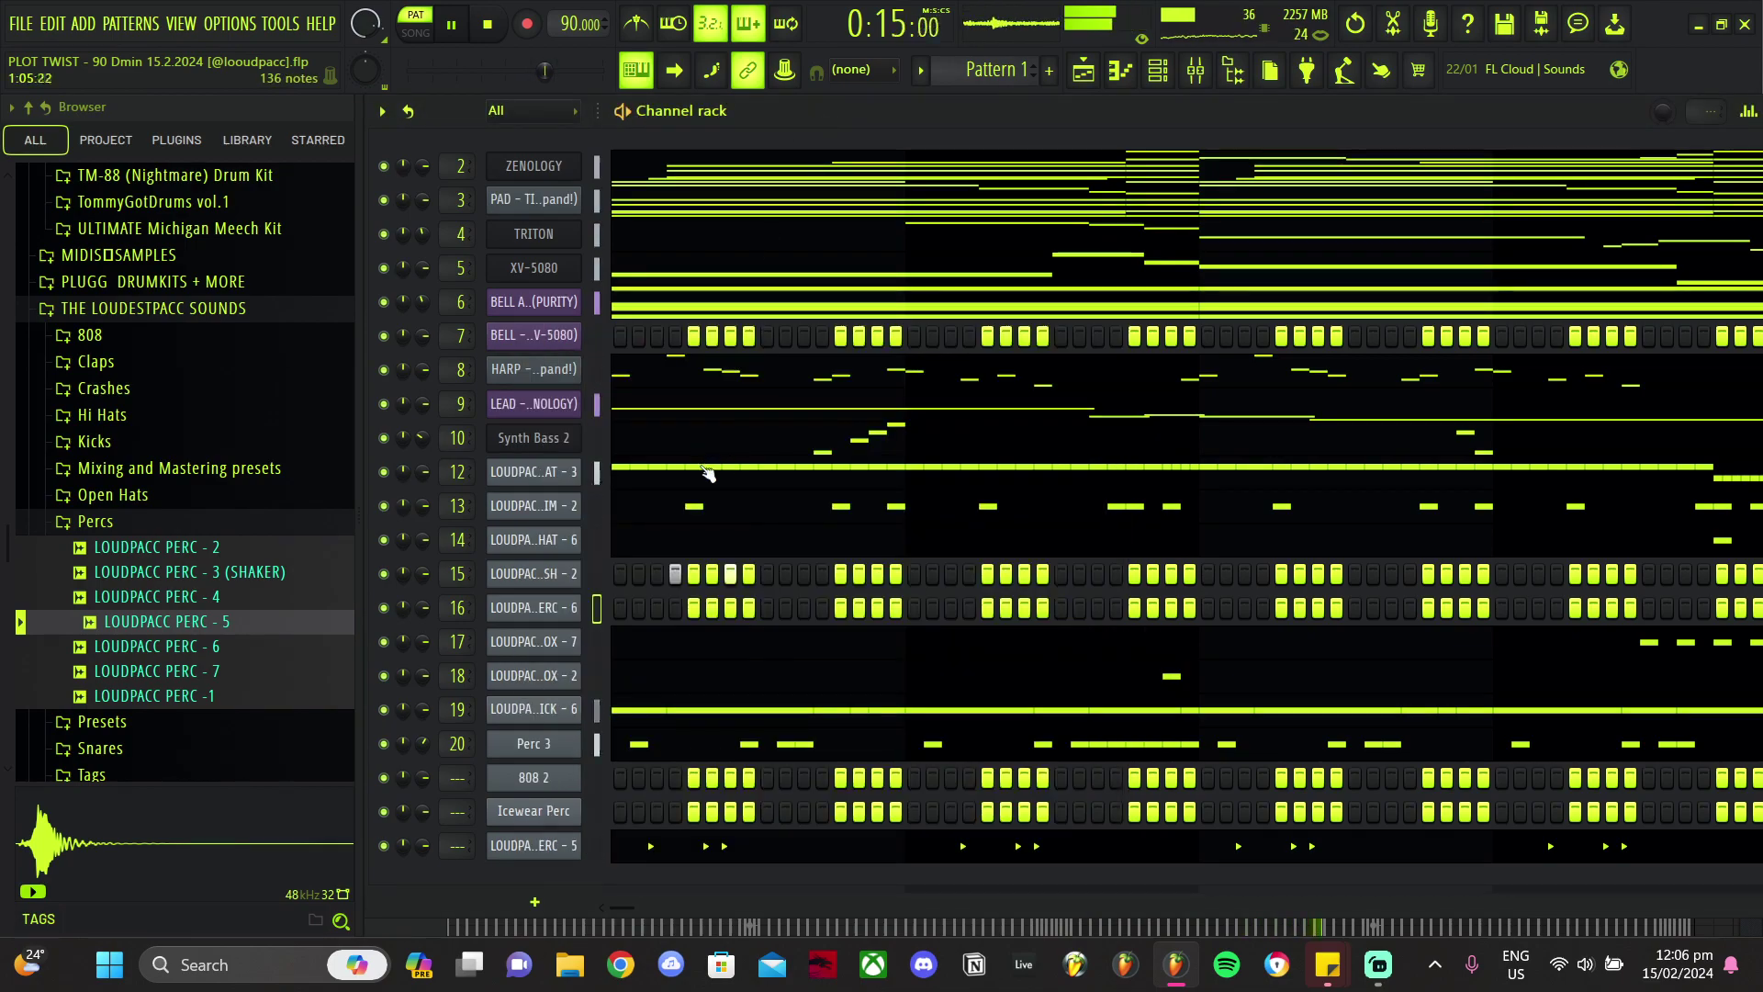
{"action": "right_click", "coordinate": [592, 604]}
{"action": "left_click", "coordinate": [616, 603]}
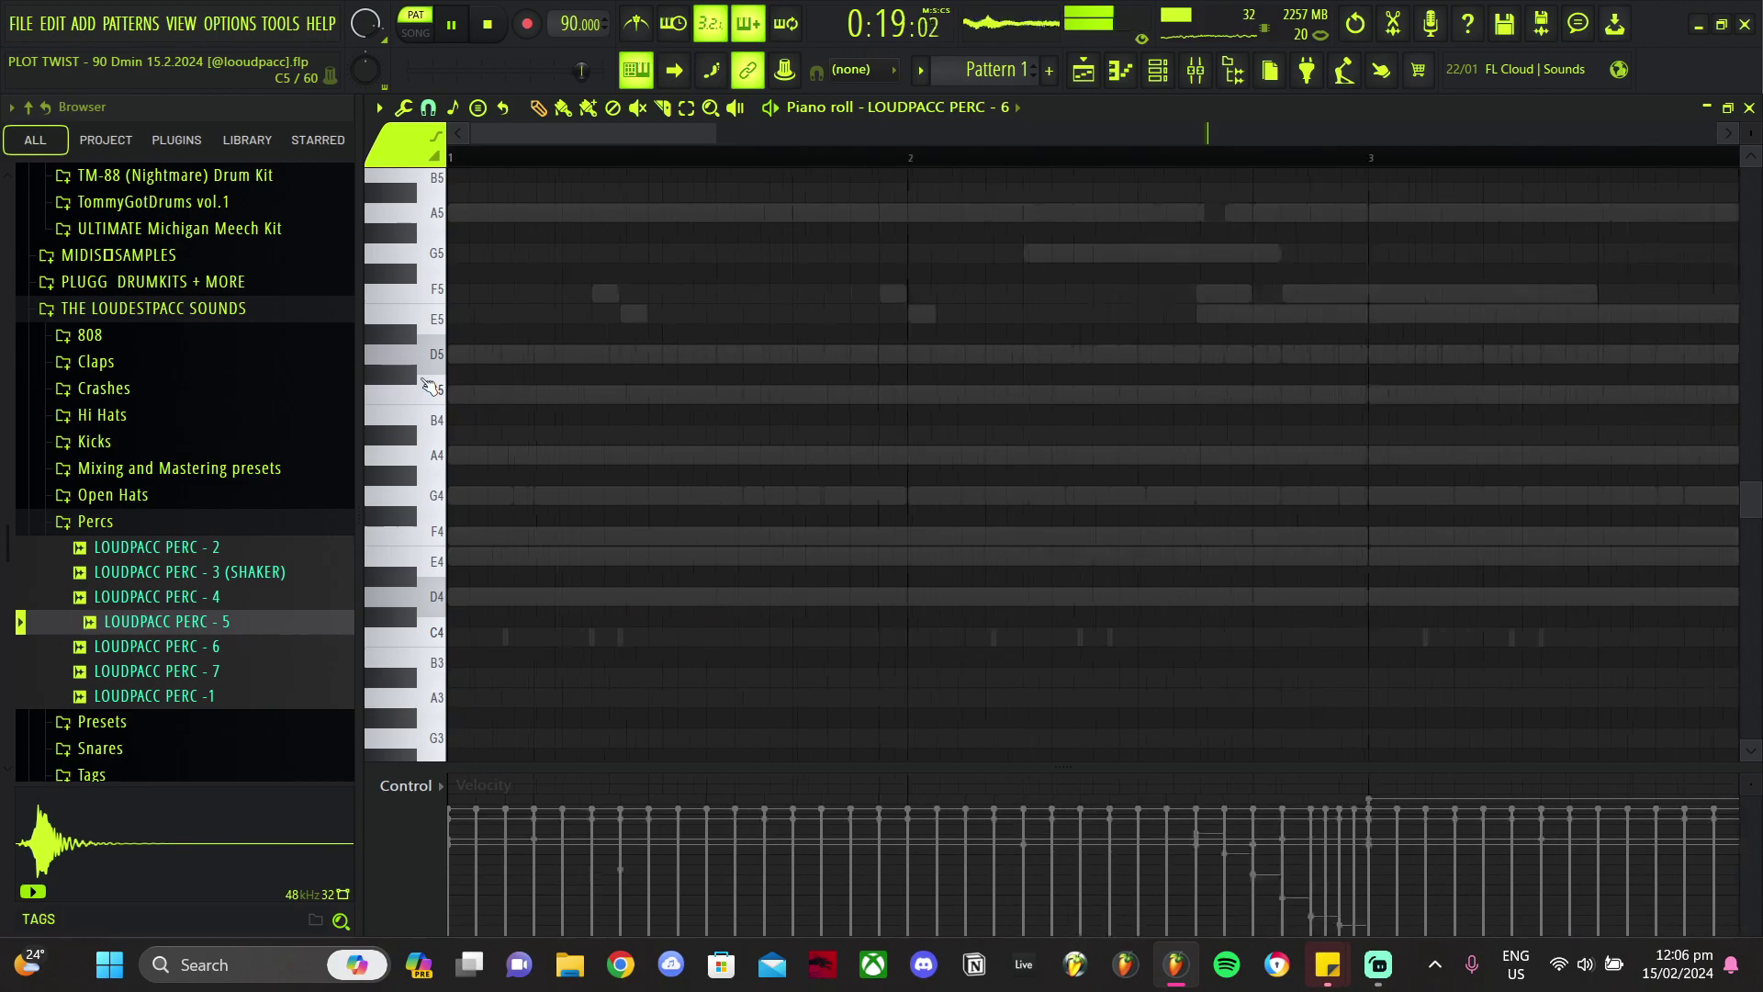
{"action": "scroll", "coordinate": [510, 377], "scroll_direction": "up", "scroll_amount": 2}
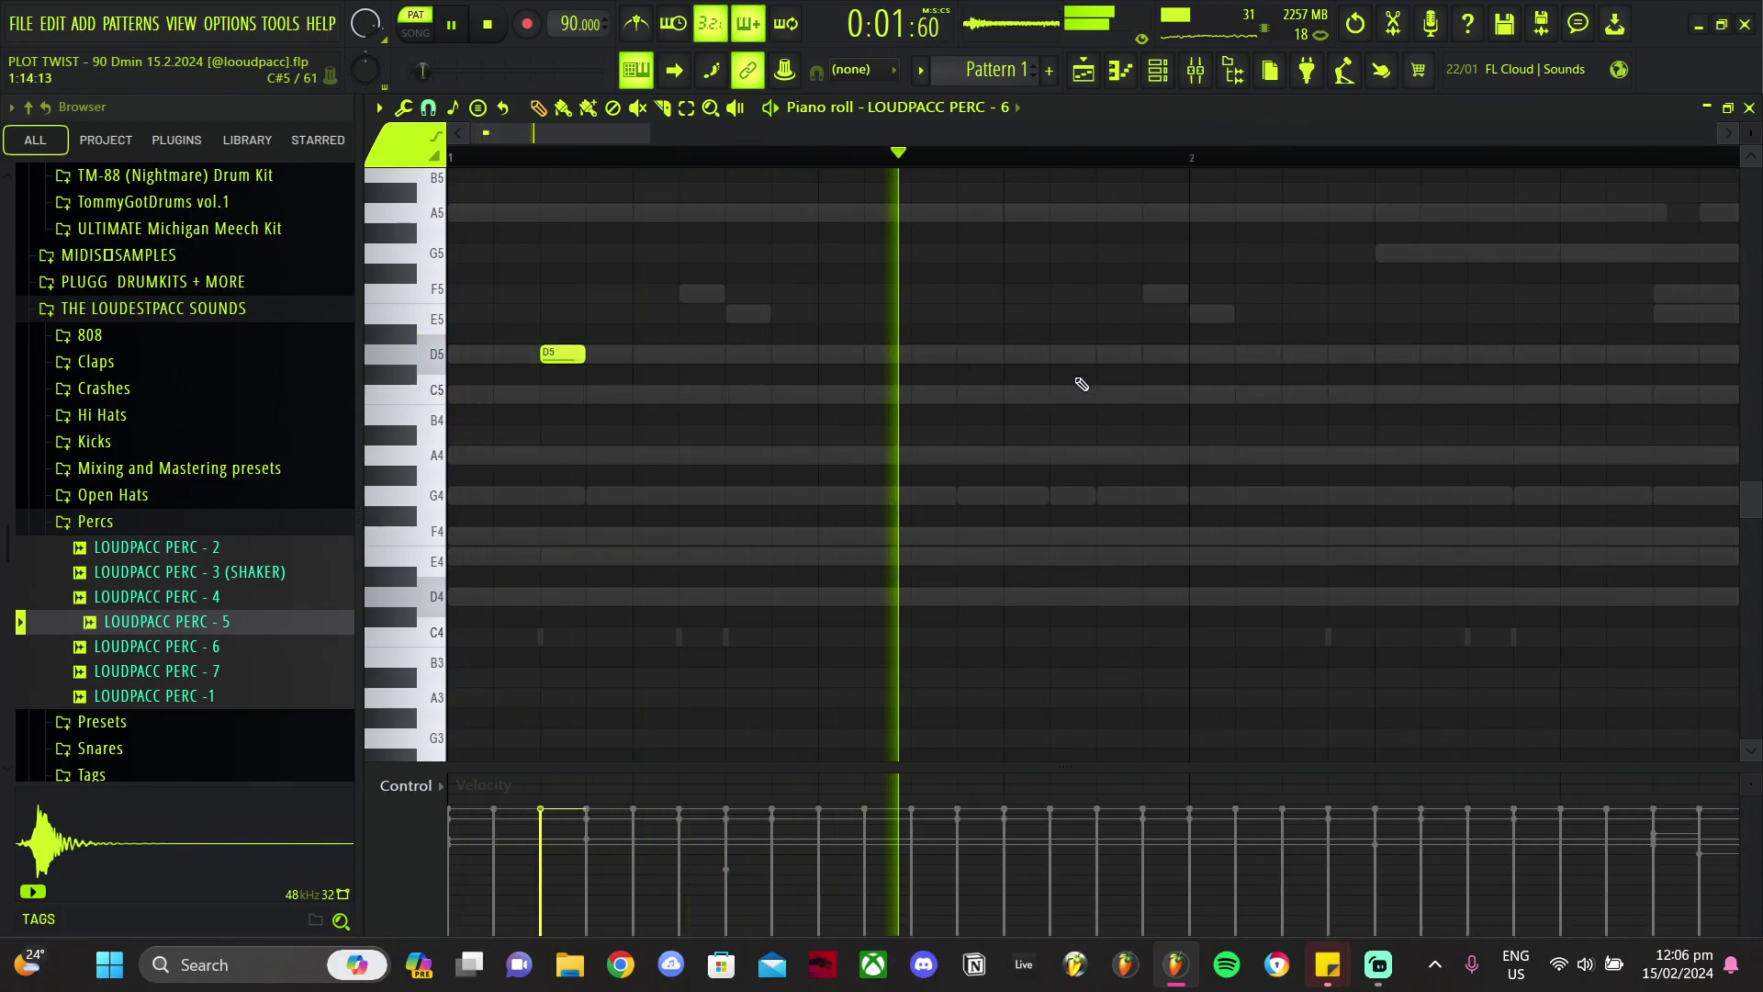
{"action": "scroll", "coordinate": [1159, 381], "scroll_direction": "up", "scroll_amount": 1}
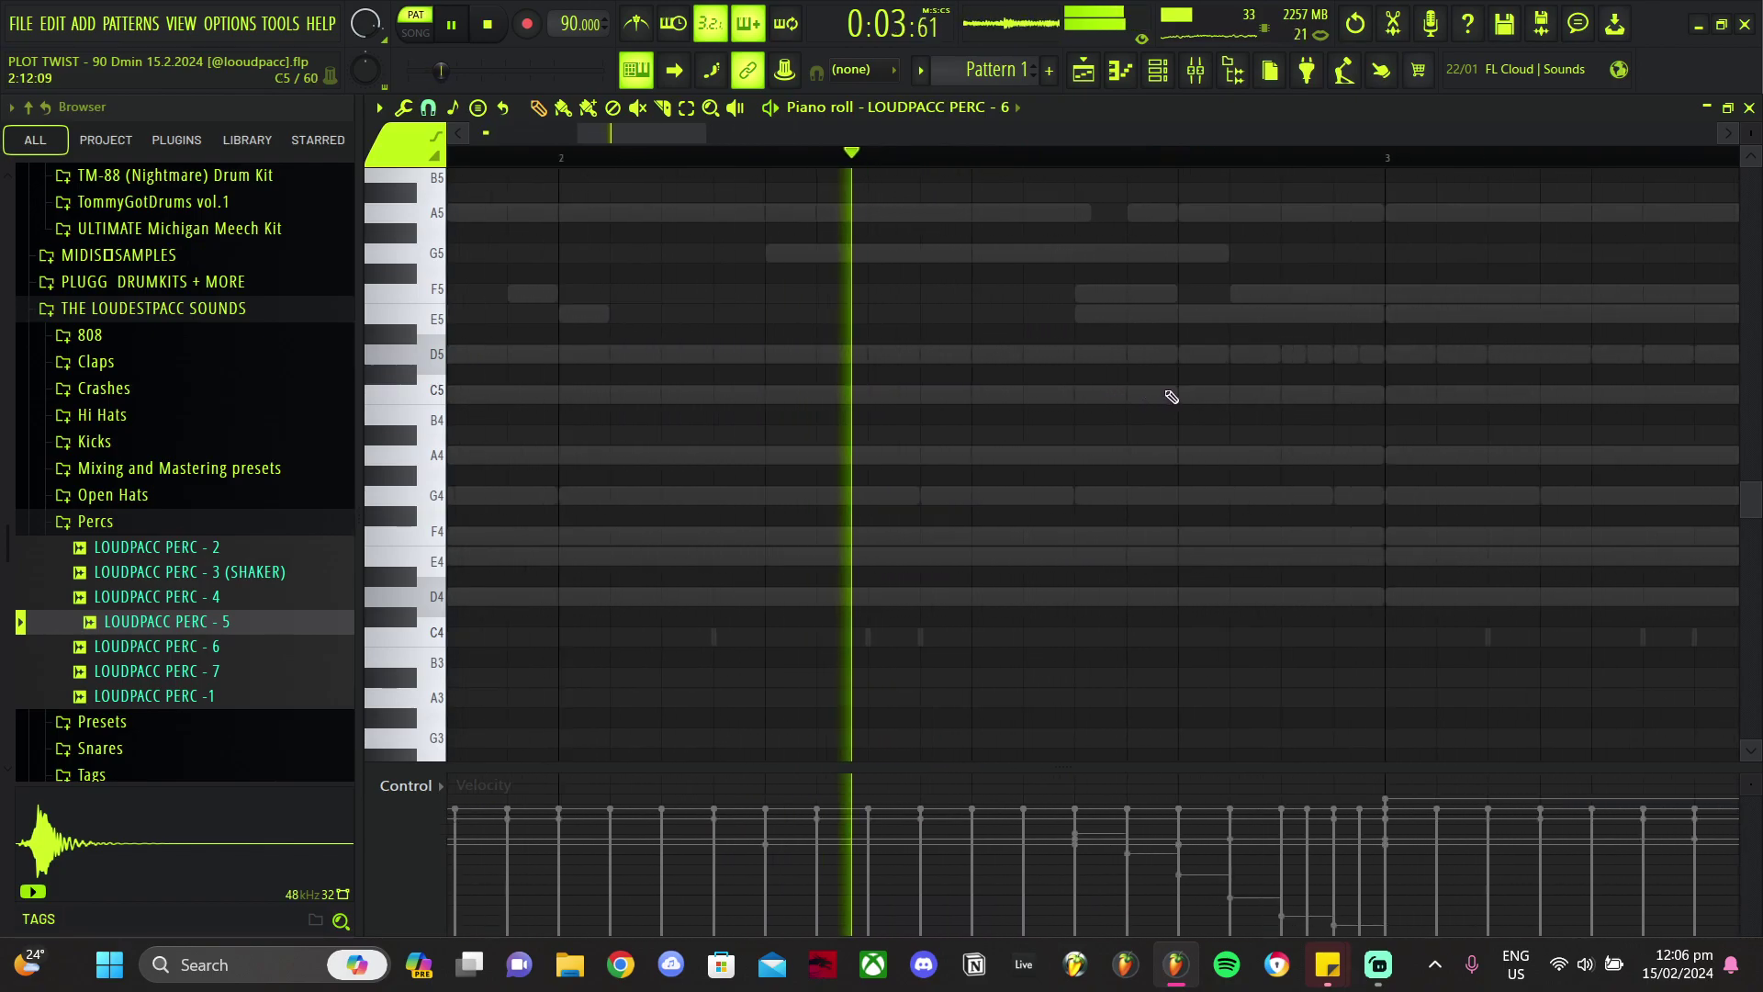
{"action": "left_click", "coordinate": [1393, 354]}
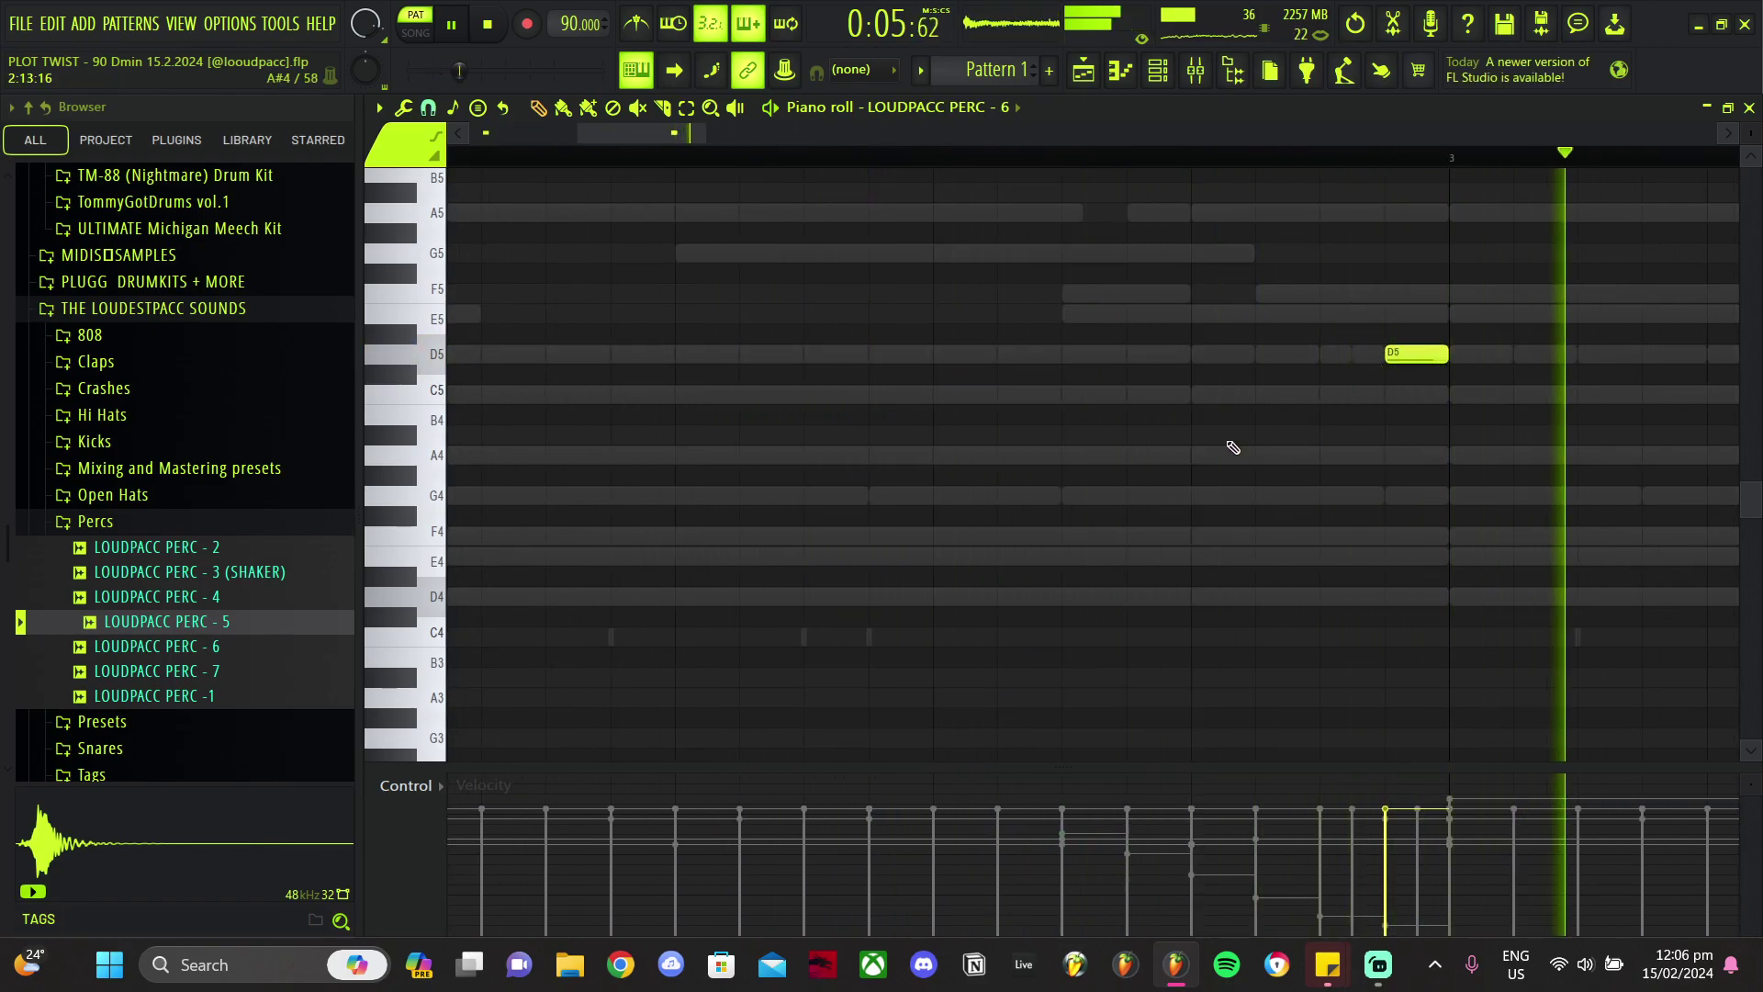
Step: Duplicate the two-bar LOUDPACC PERC - 6 pattern three times to fill bars 3 to 8, and delete its note at the end of bar 2
{"action": "scroll", "coordinate": [990, 248], "scroll_direction": "down", "scroll_amount": 3}
{"action": "left_click_drag", "start_coordinate": [1043, 159], "coordinate": [79, 264]}
{"action": "scroll", "coordinate": [842, 438], "scroll_direction": "down", "scroll_amount": 3}
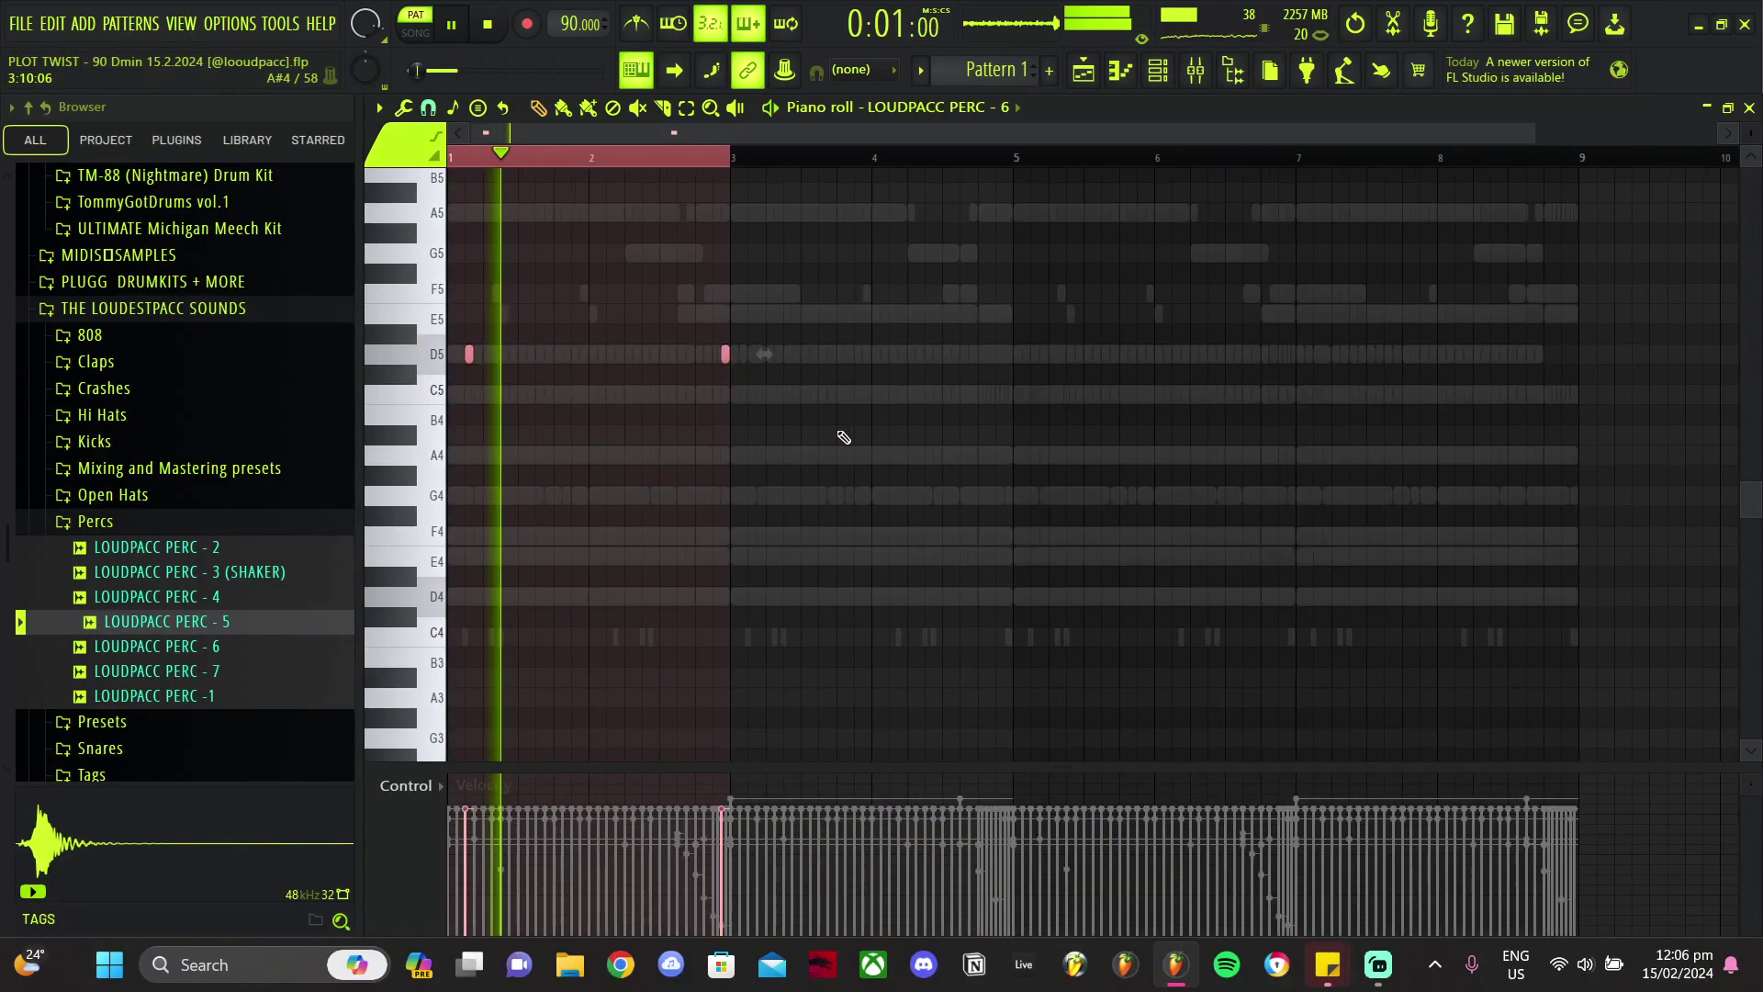
{"action": "key", "text": "ctrl+b"}
{"action": "key", "text": "ctrl+b"}
{"action": "key", "text": "ctrl+b"}
{"action": "key", "text": "space"}
{"action": "key", "text": "ctrl+d"}
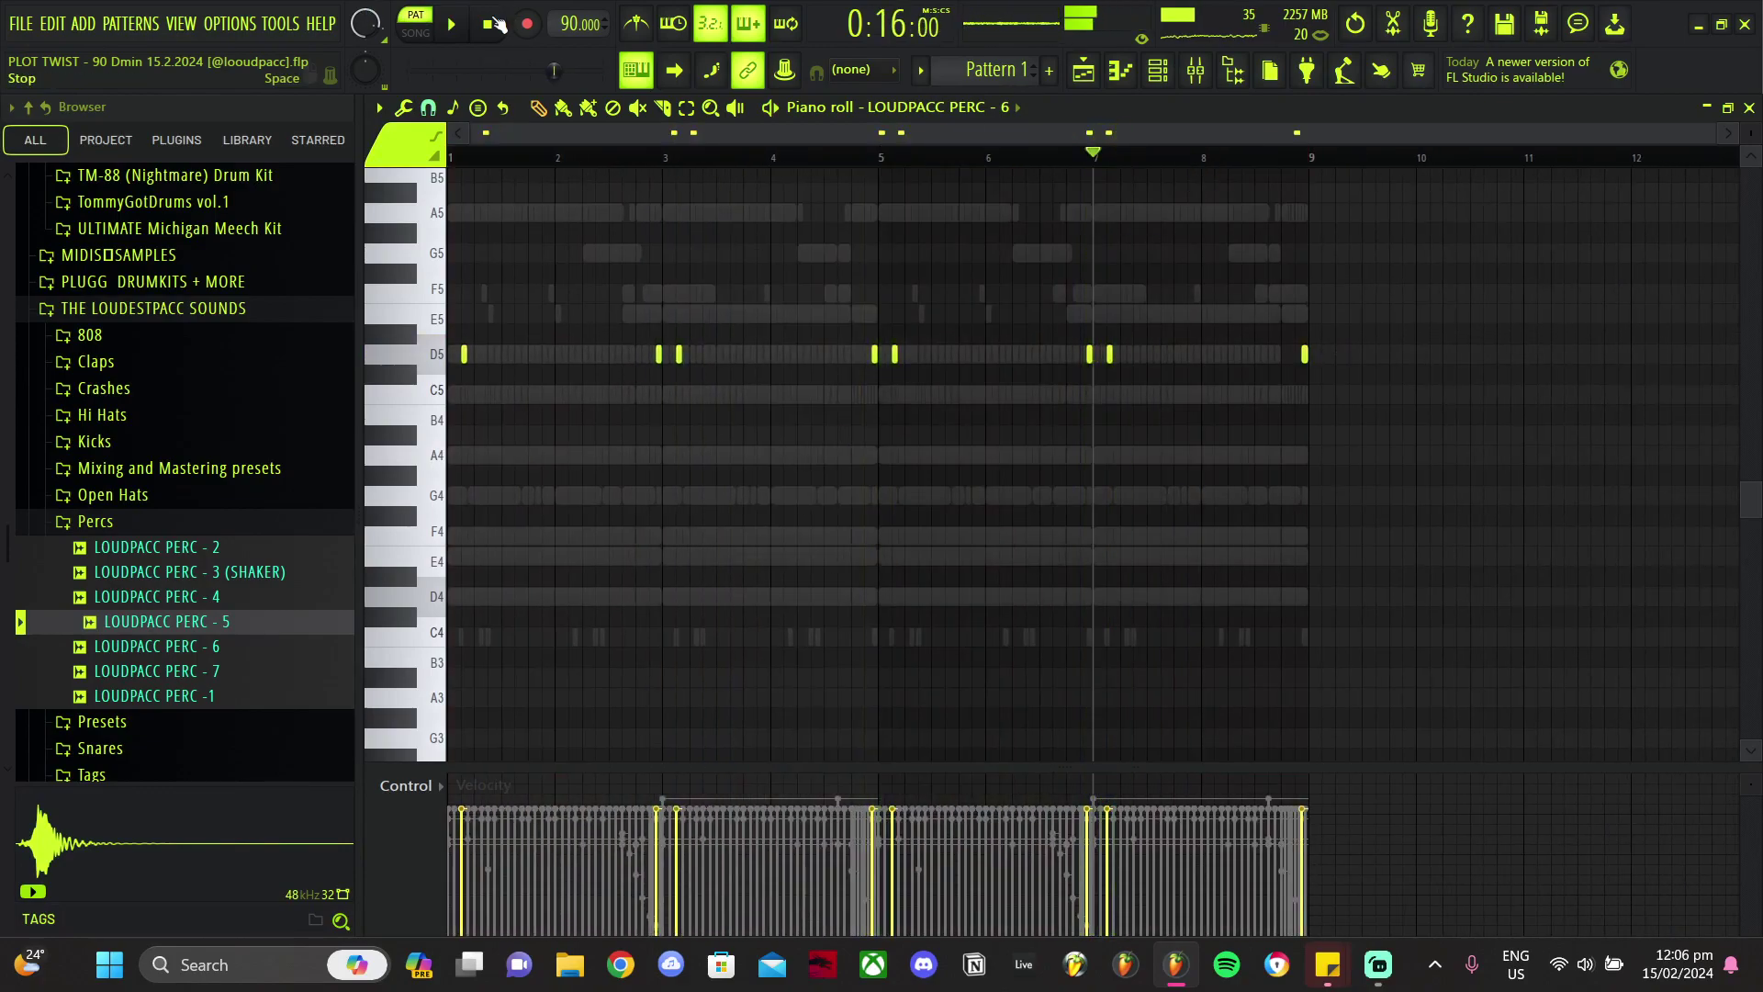
{"action": "scroll", "coordinate": [633, 362], "scroll_direction": "up", "scroll_amount": 2}
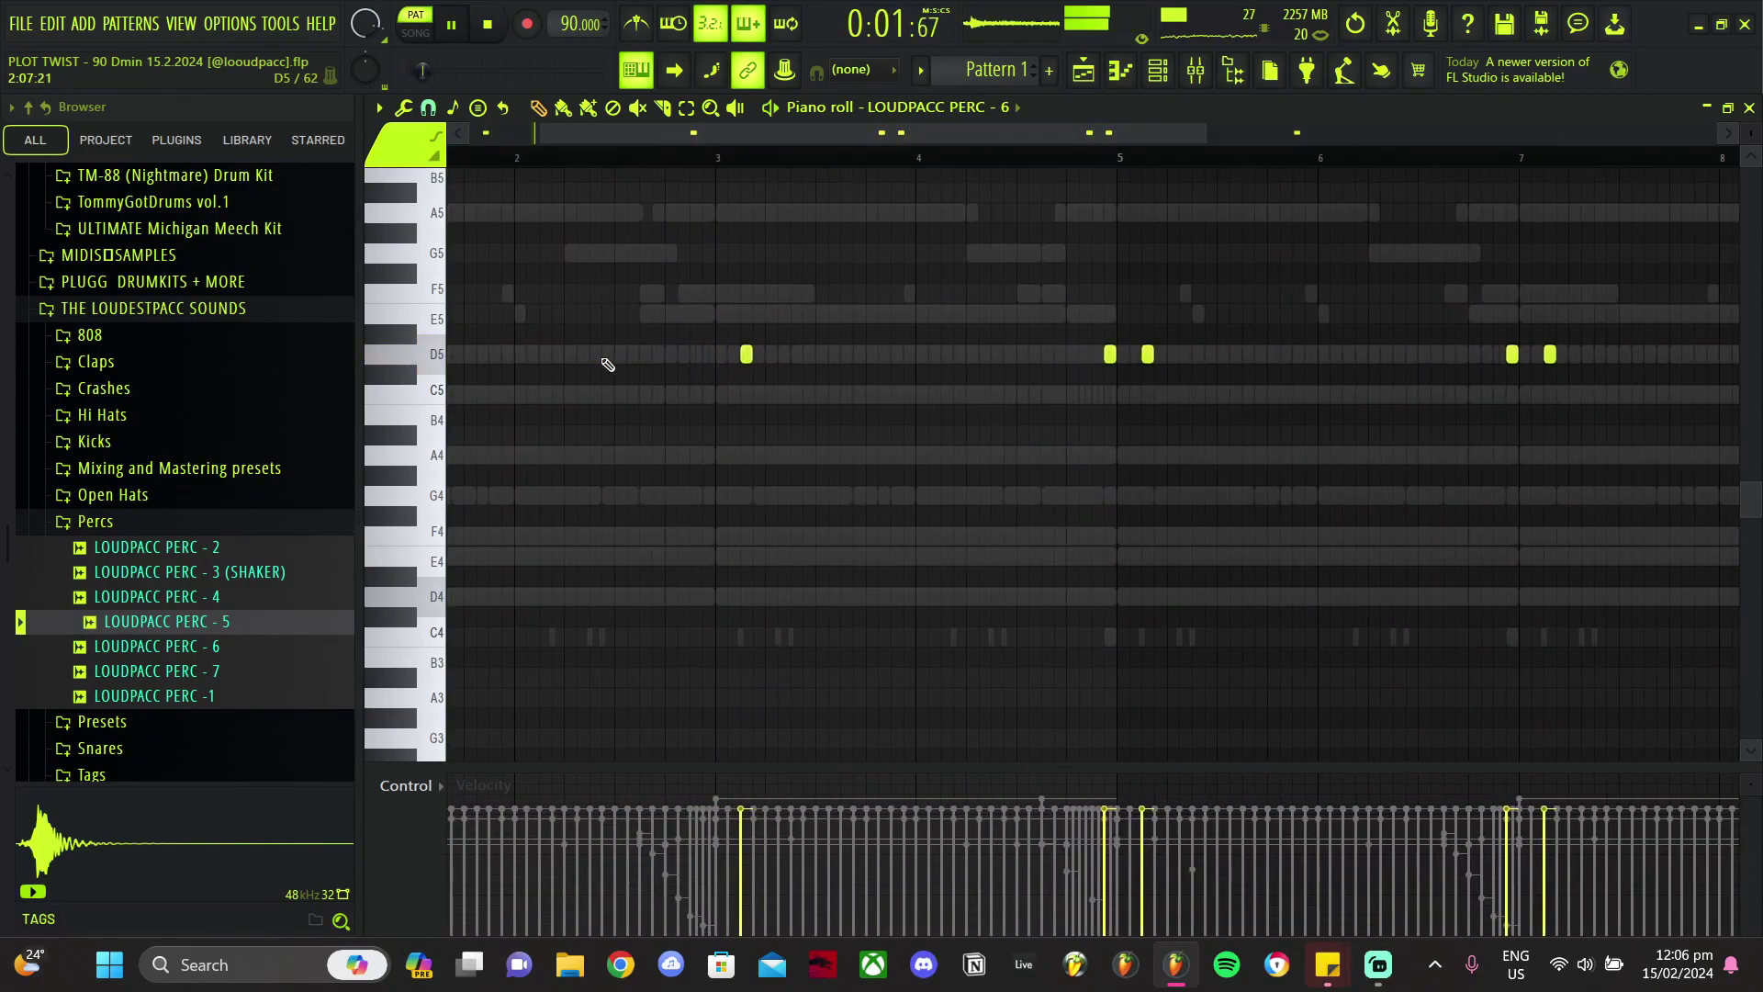
Step: Try extra LOUDPACC PERC - 6 hits late in bar 2 and a D5 hit late in bar 4, removing each one again
{"action": "scroll", "coordinate": [643, 376], "scroll_direction": "up", "scroll_amount": 4}
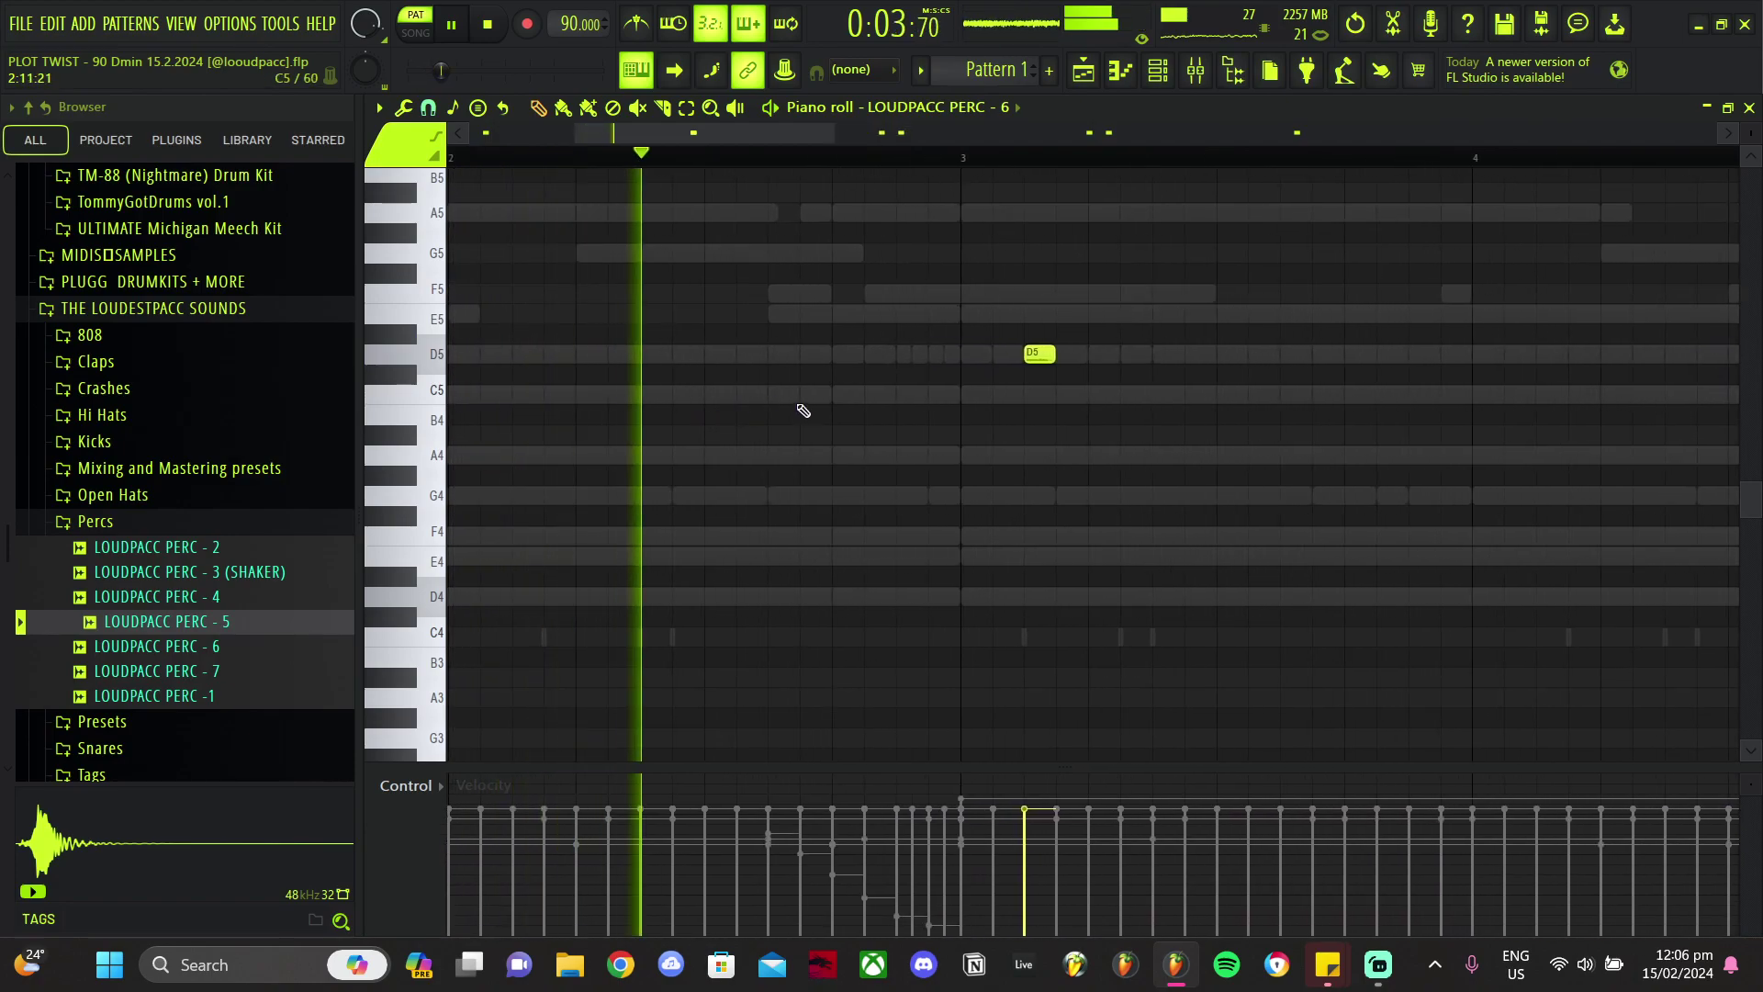
{"action": "left_click", "coordinate": [877, 401]}
{"action": "left_click", "coordinate": [910, 401]}
{"action": "right_click", "coordinate": [911, 402]}
{"action": "right_click", "coordinate": [878, 401]}
{"action": "scroll", "coordinate": [868, 402], "scroll_direction": "down", "scroll_amount": 6}
{"action": "scroll", "coordinate": [799, 381], "scroll_direction": "up", "scroll_amount": 7}
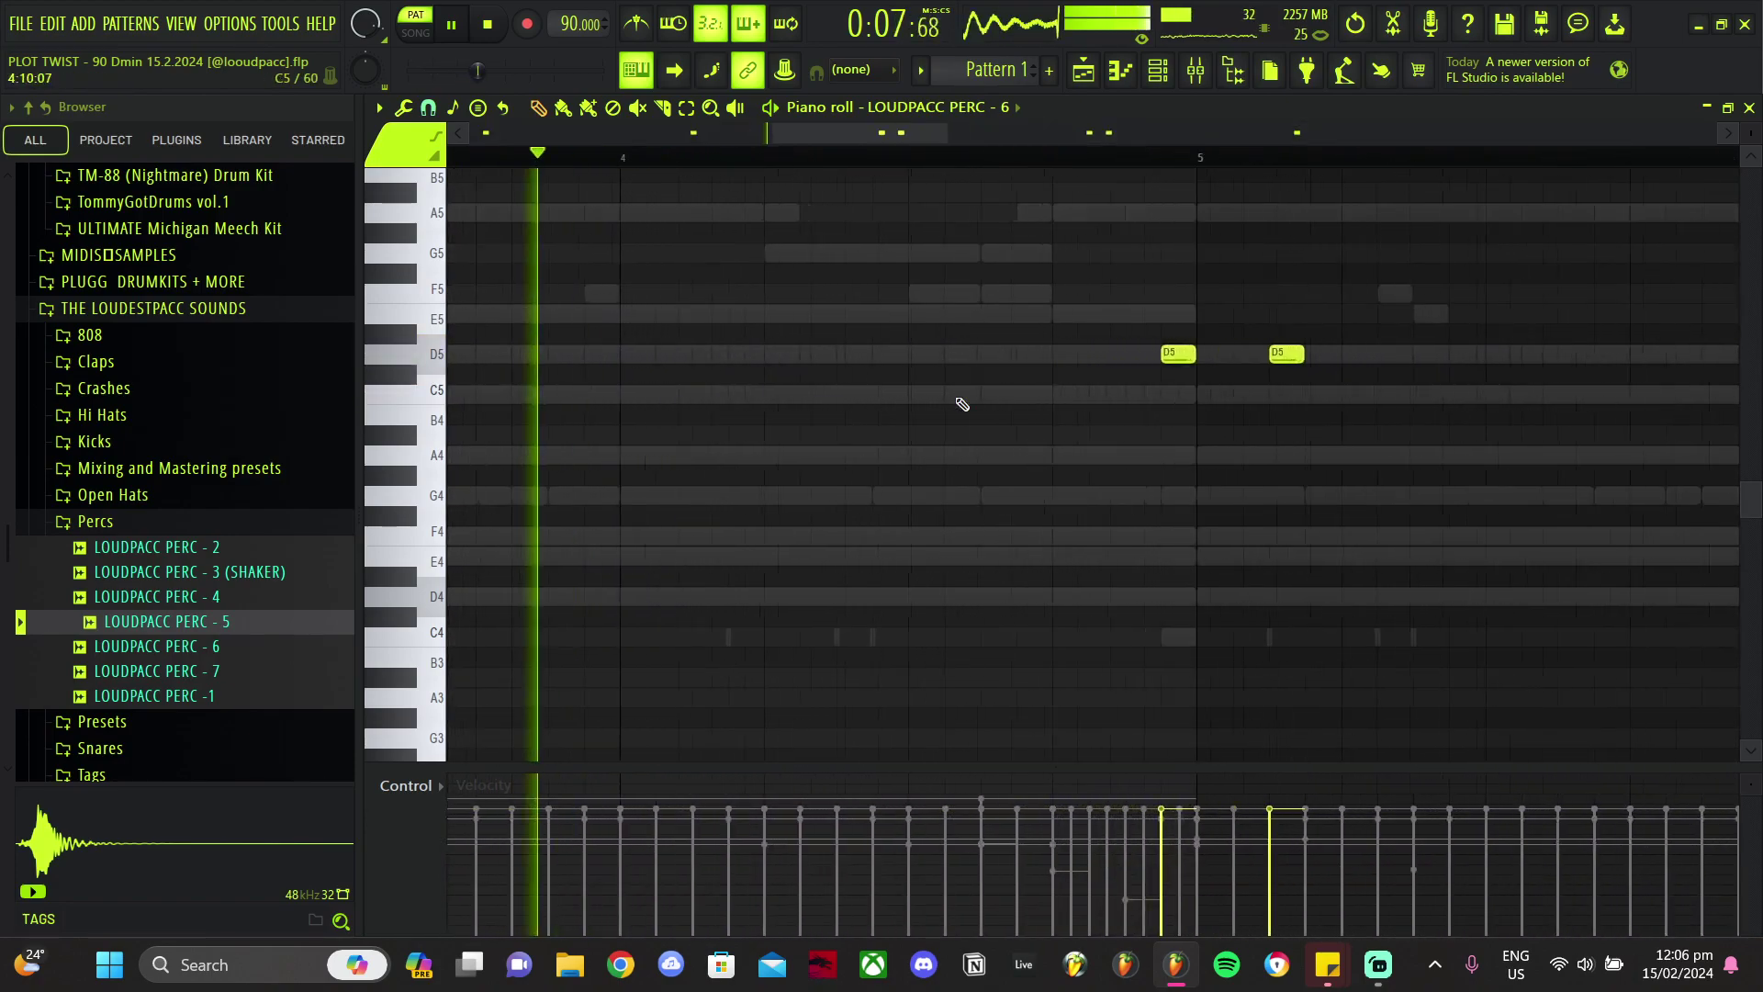
{"action": "left_click", "coordinate": [1052, 356]}
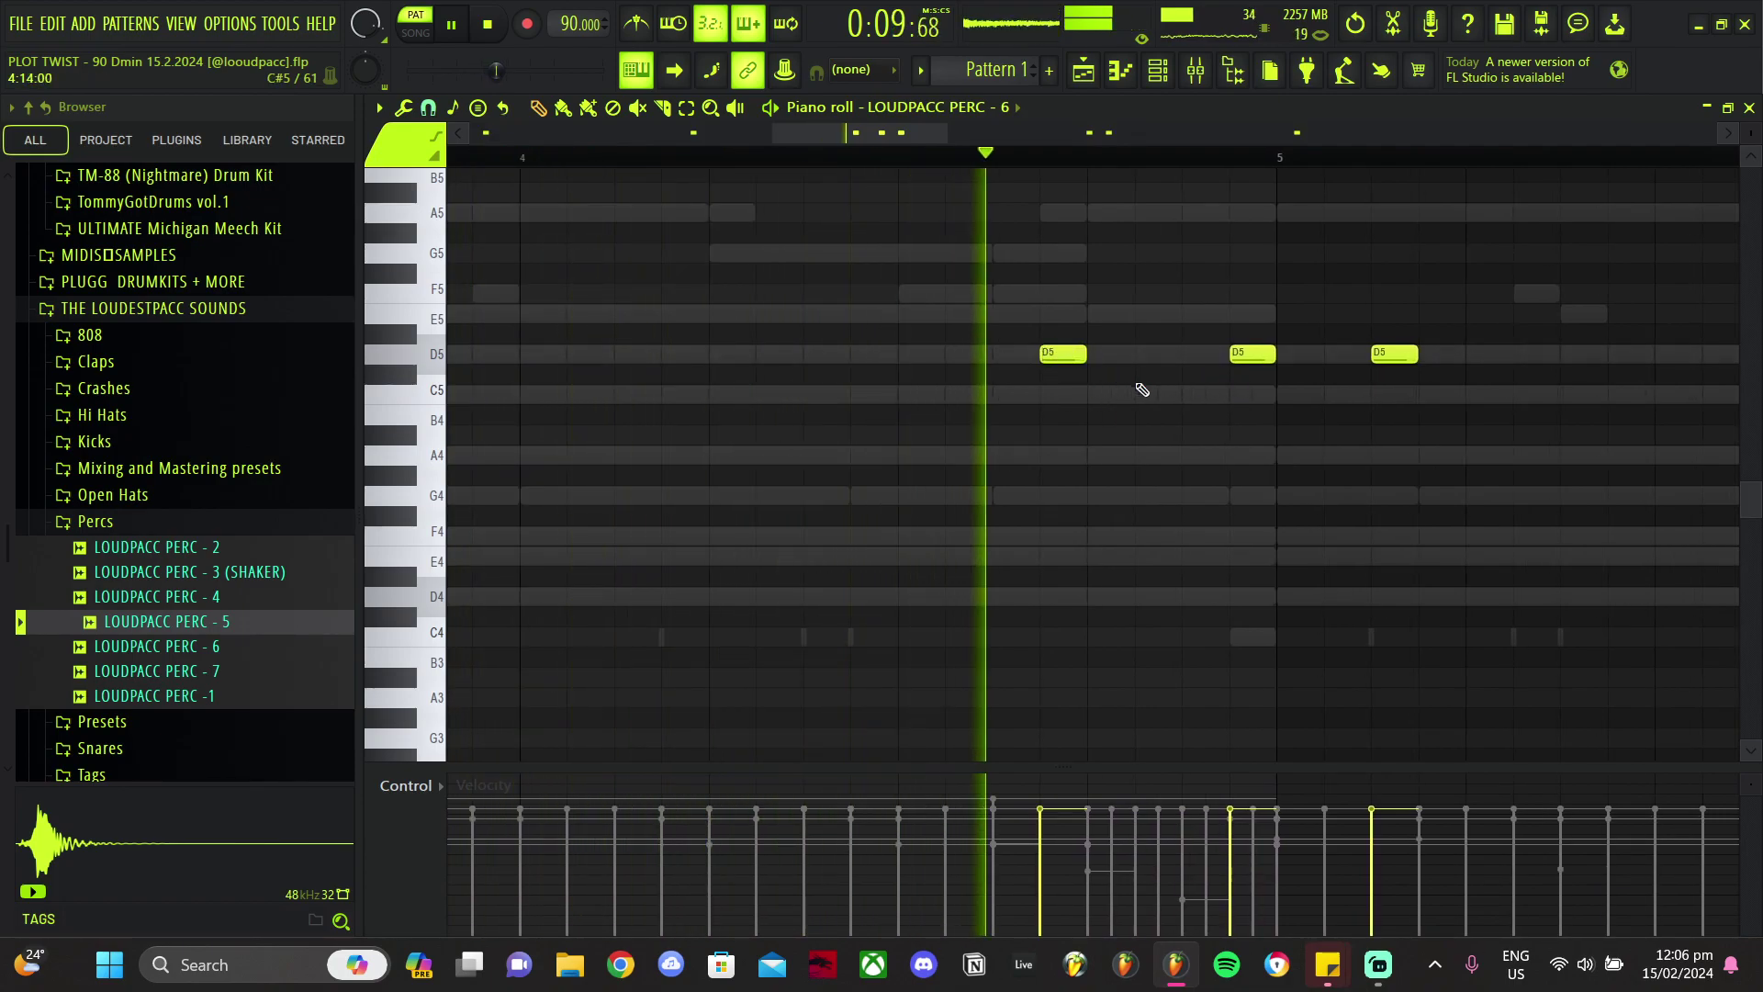
{"action": "right_click", "coordinate": [1058, 354]}
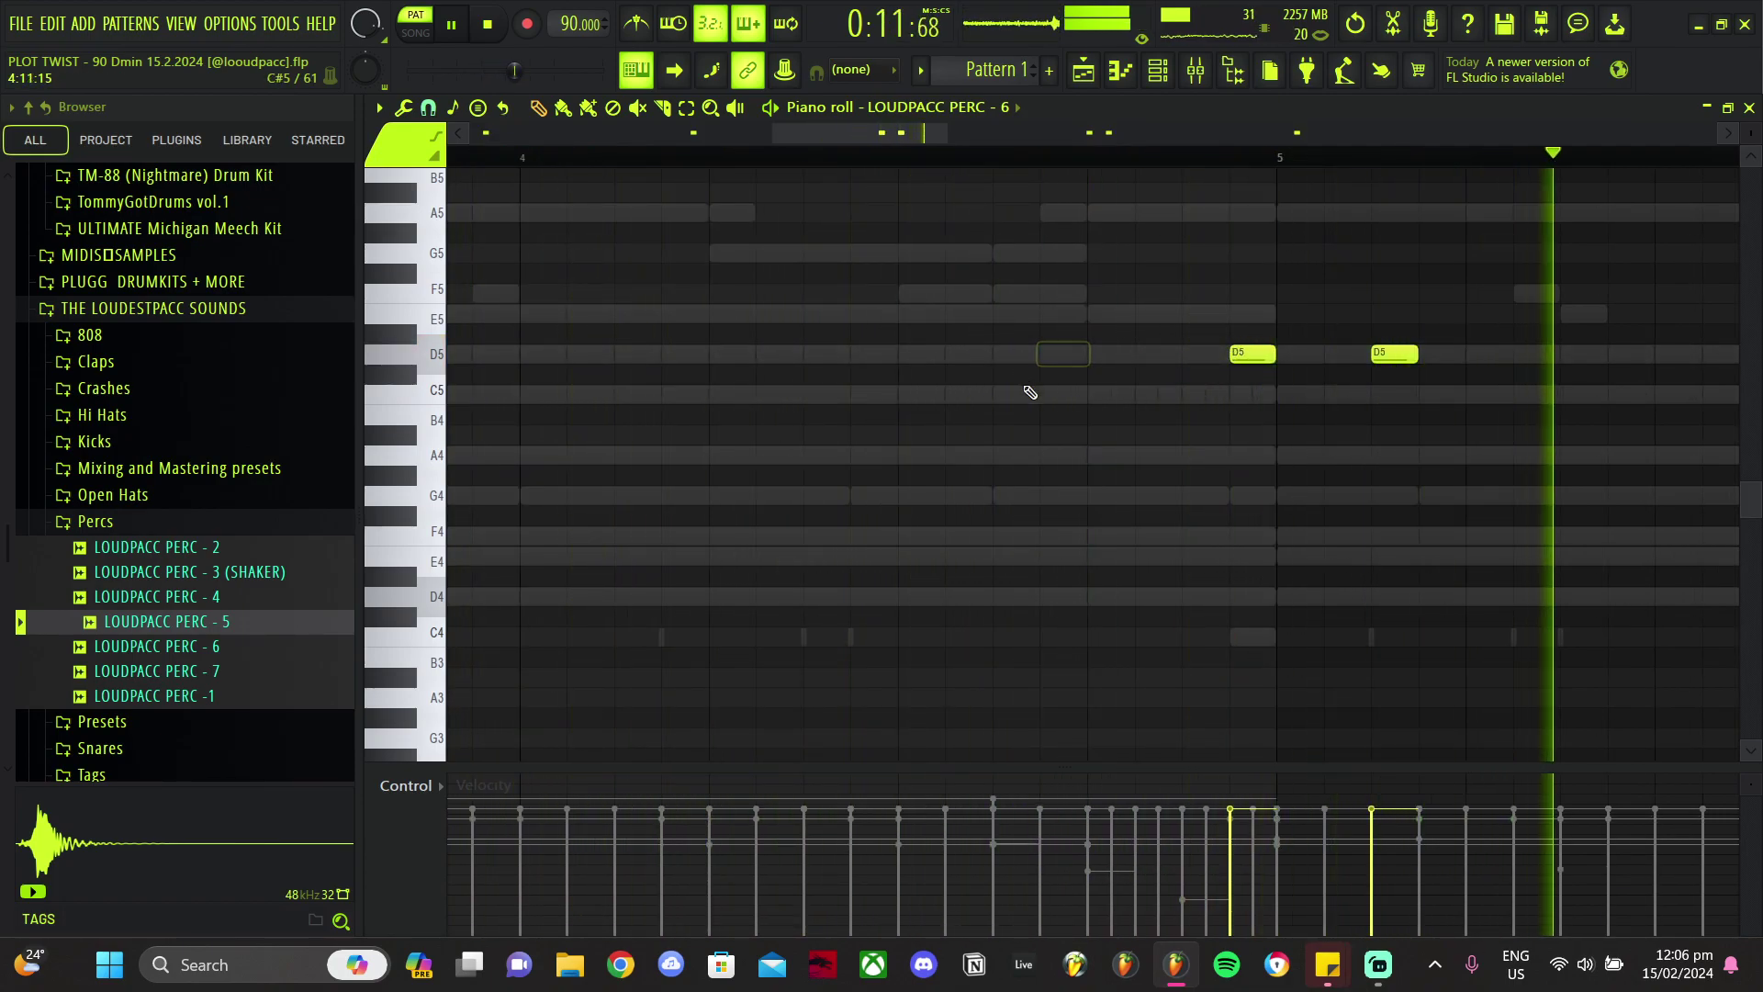
Step: Delete the LOUDPACC PERC - 6 note at the end of bar 6 and return to the channel rack
{"action": "scroll", "coordinate": [941, 446], "scroll_direction": "down", "scroll_amount": 3}
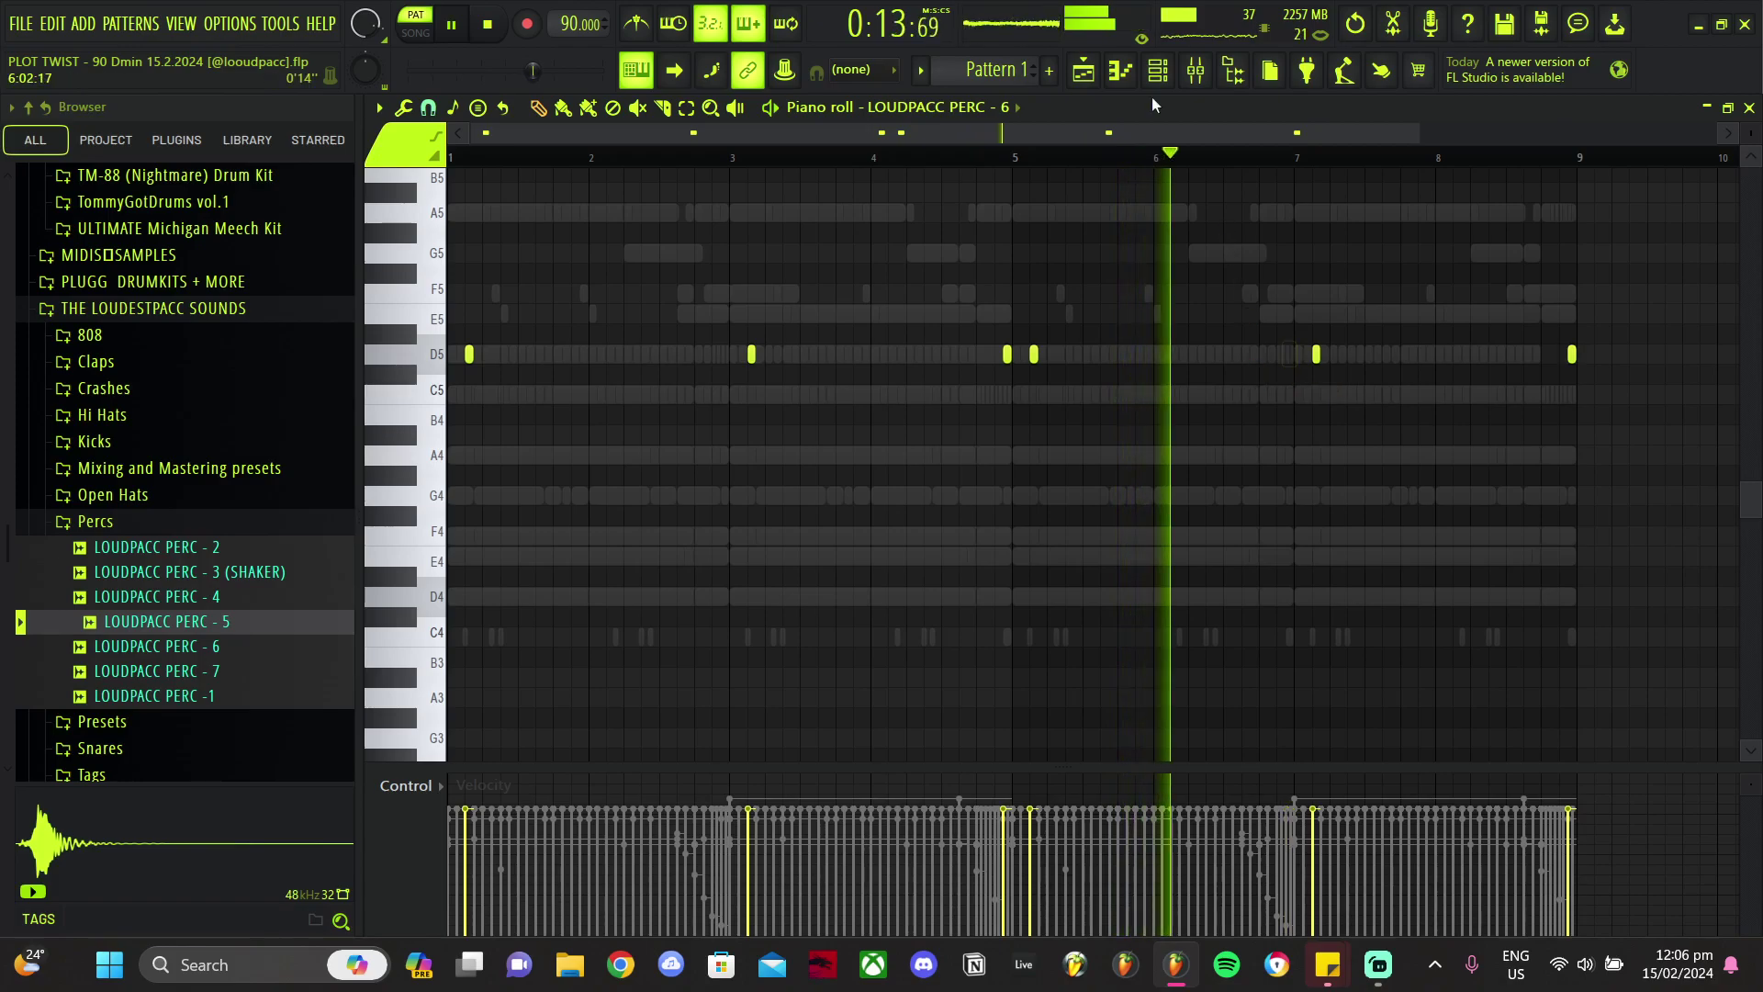
{"action": "left_click", "coordinate": [1159, 70]}
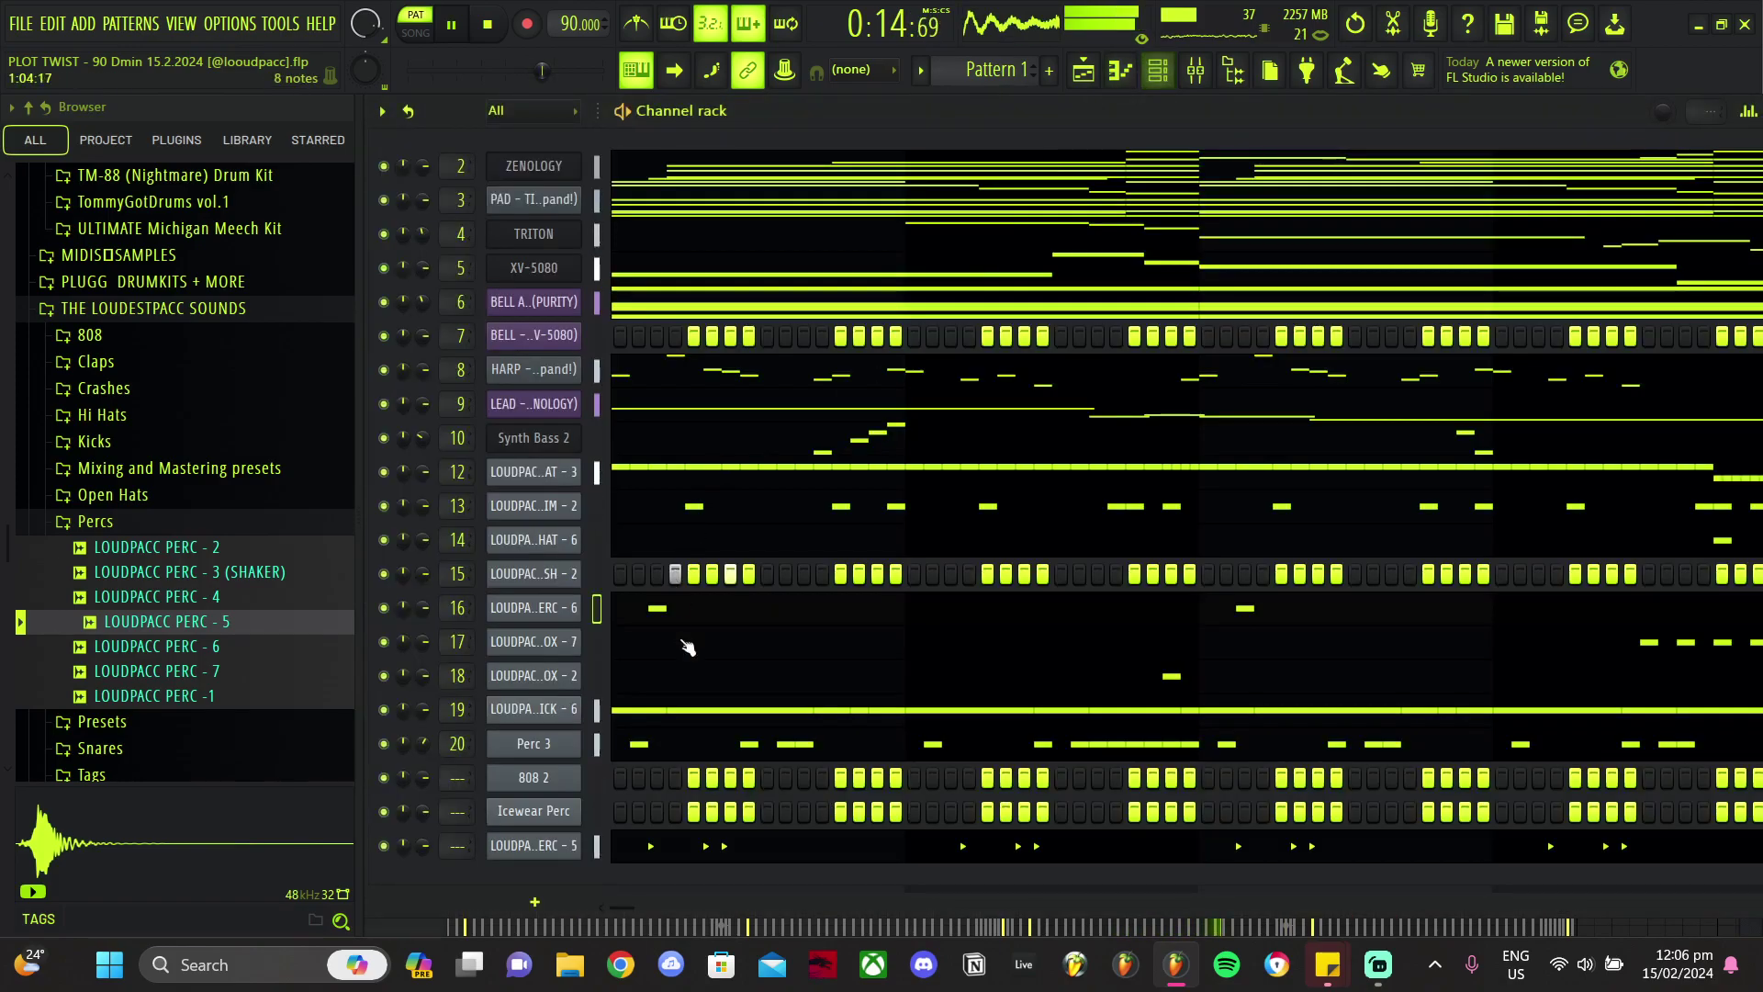
Step: Delete the Icewear Perc channel from the channel rack
{"action": "left_click", "coordinate": [551, 779]}
{"action": "left_click", "coordinate": [524, 778]}
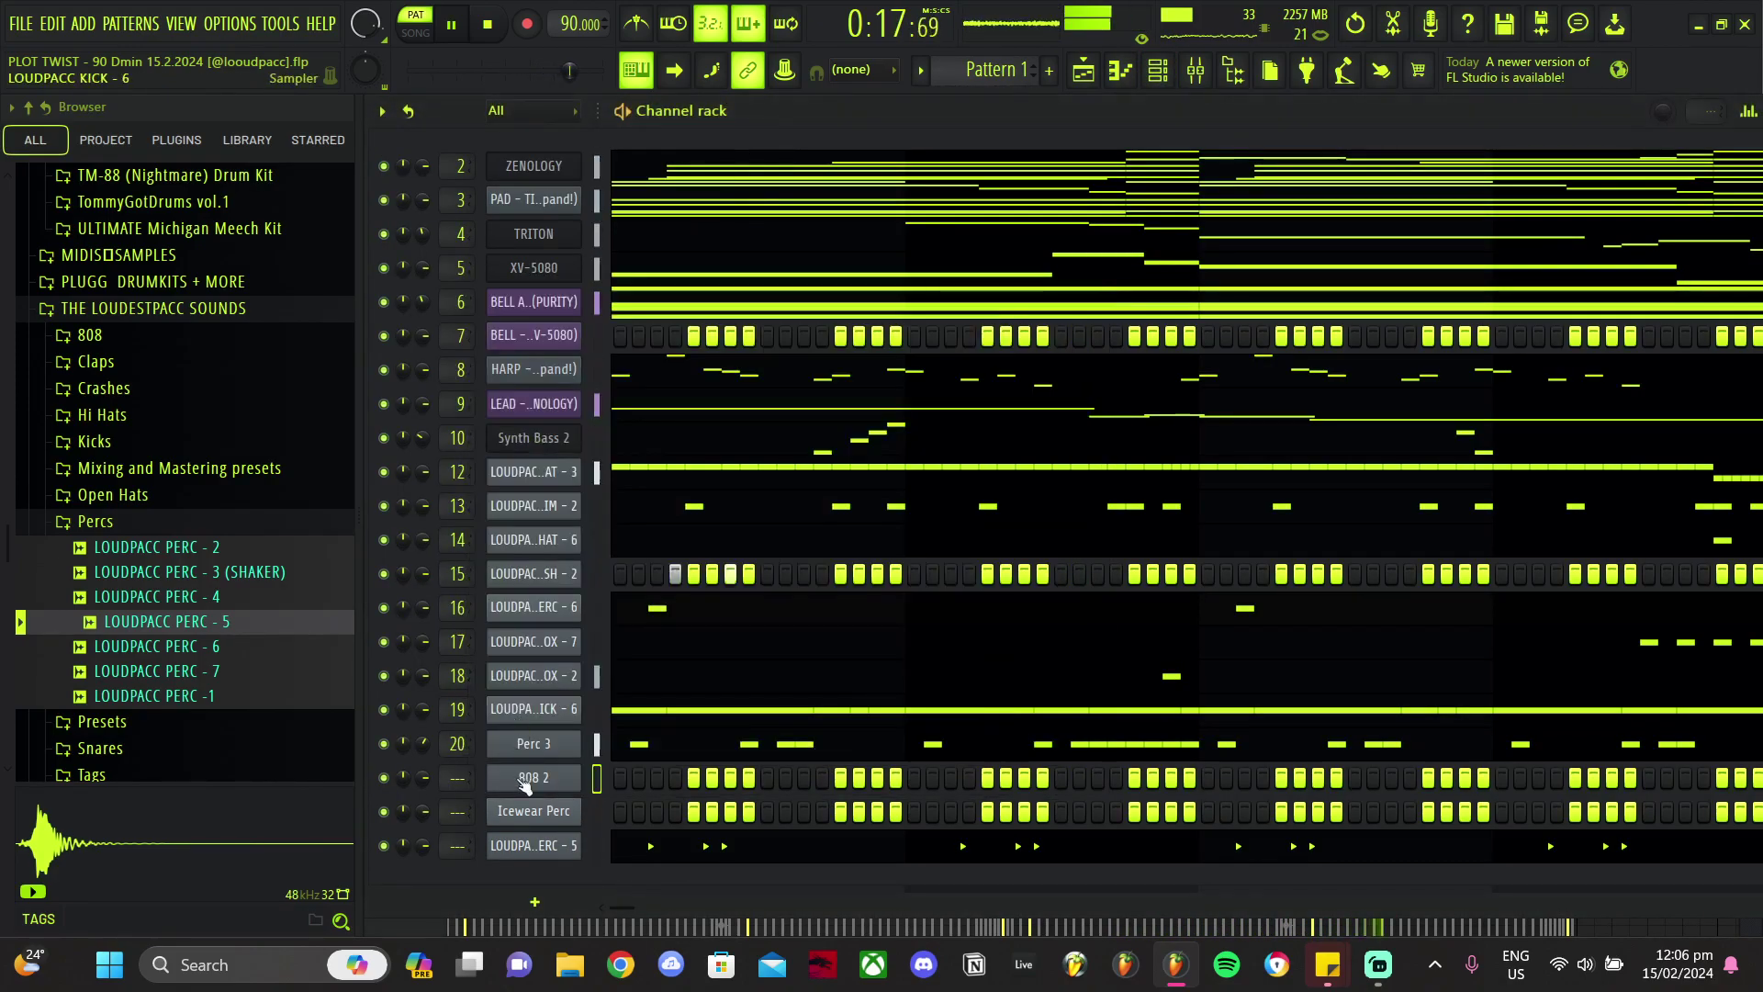
{"action": "right_click", "coordinate": [546, 815]}
{"action": "key", "text": "d"}
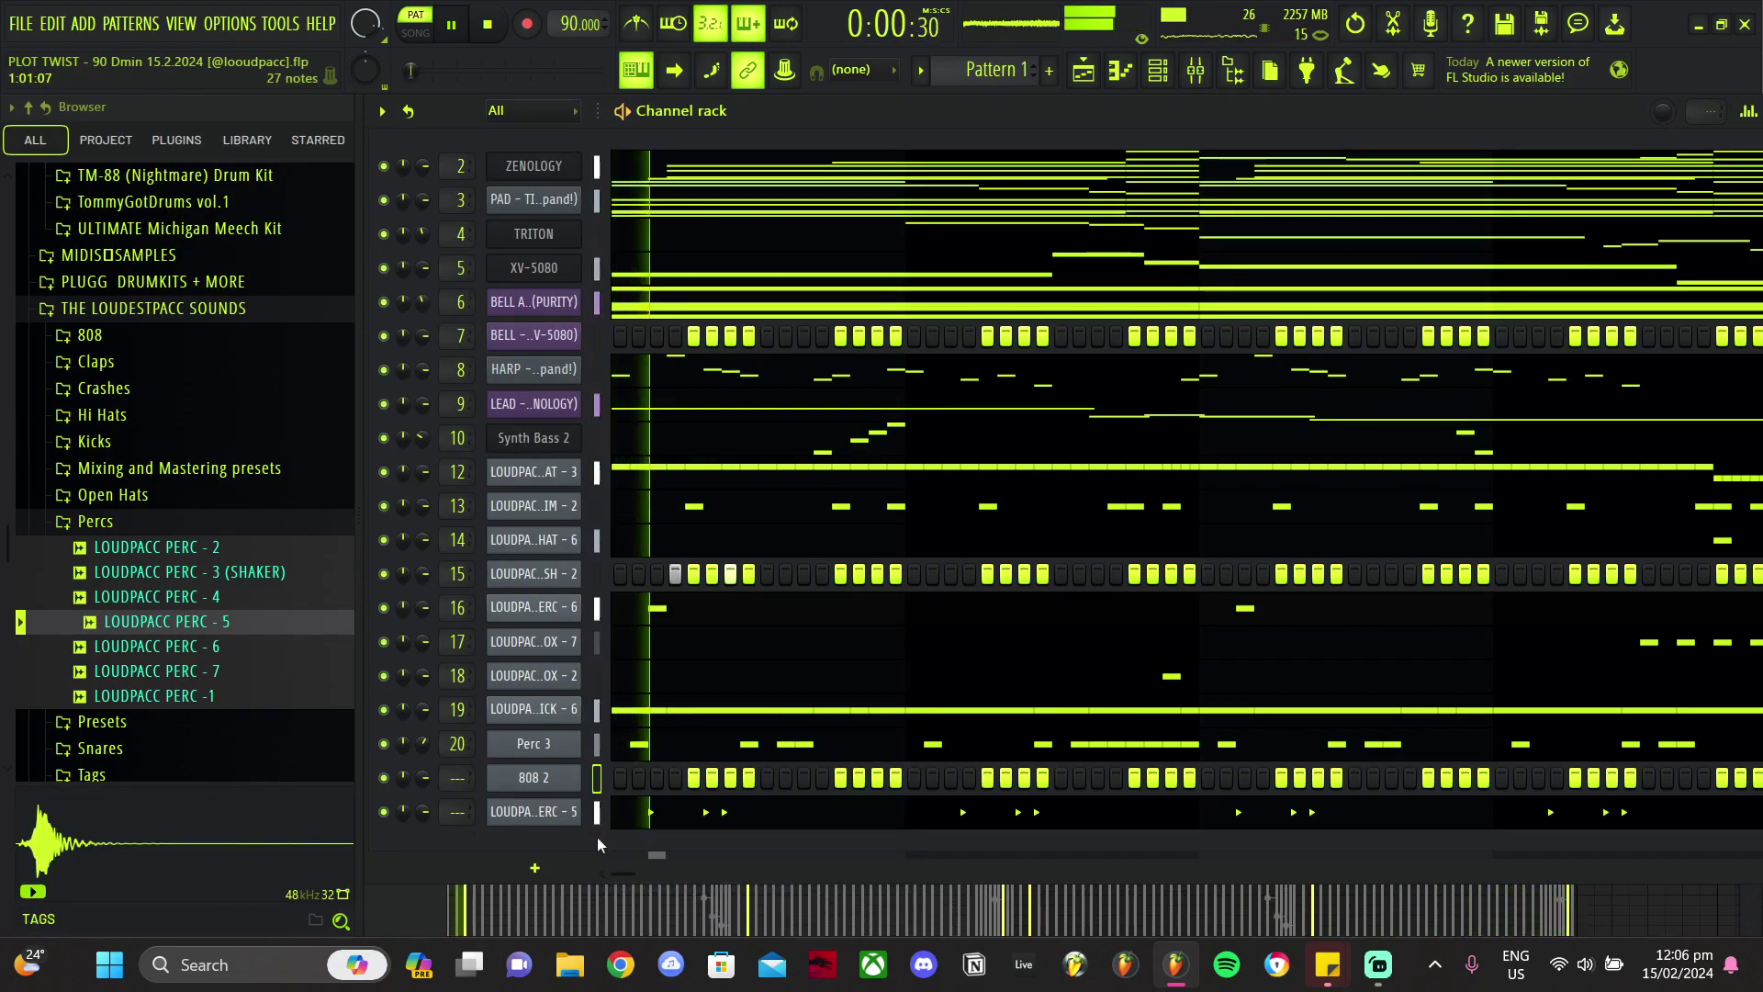
Step: Review the LOUDPACC PERC - 5 and Perc 3 patterns in the piano roll while playing the beat
{"action": "left_click", "coordinate": [655, 809]}
{"action": "left_click", "coordinate": [1158, 70]}
{"action": "key", "text": "space"}
{"action": "left_click", "coordinate": [680, 751]}
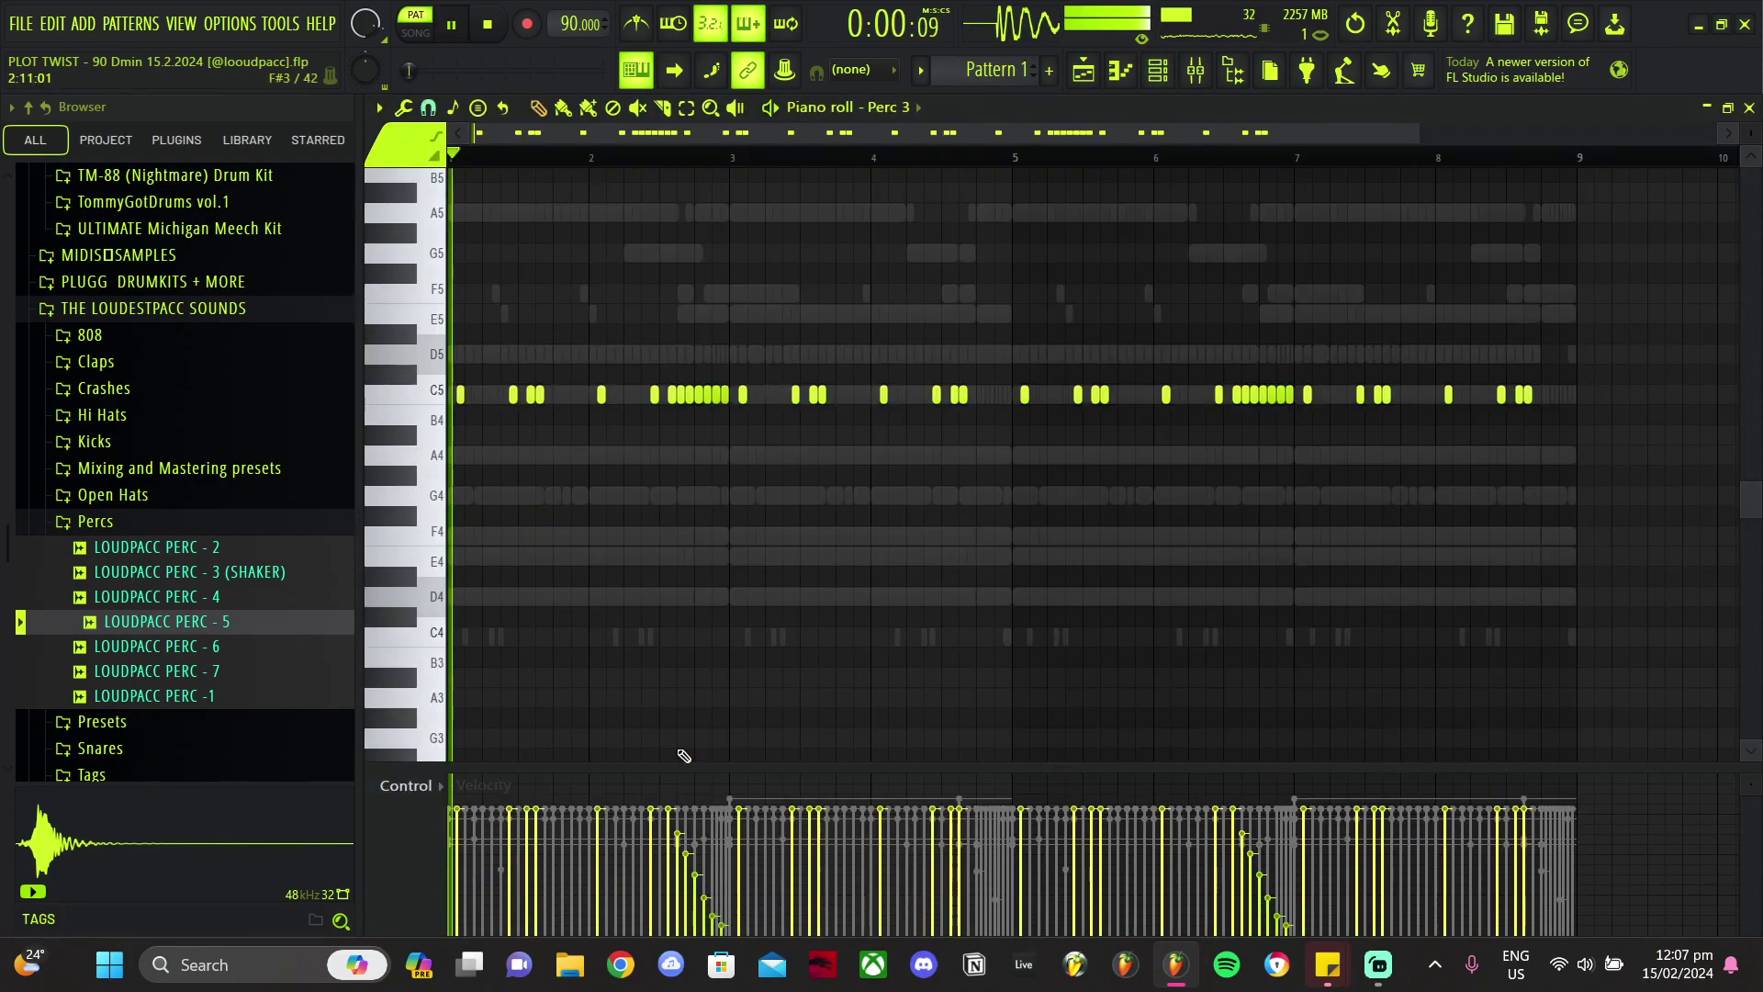
{"action": "key", "text": "space"}
{"action": "key", "text": "F6"}
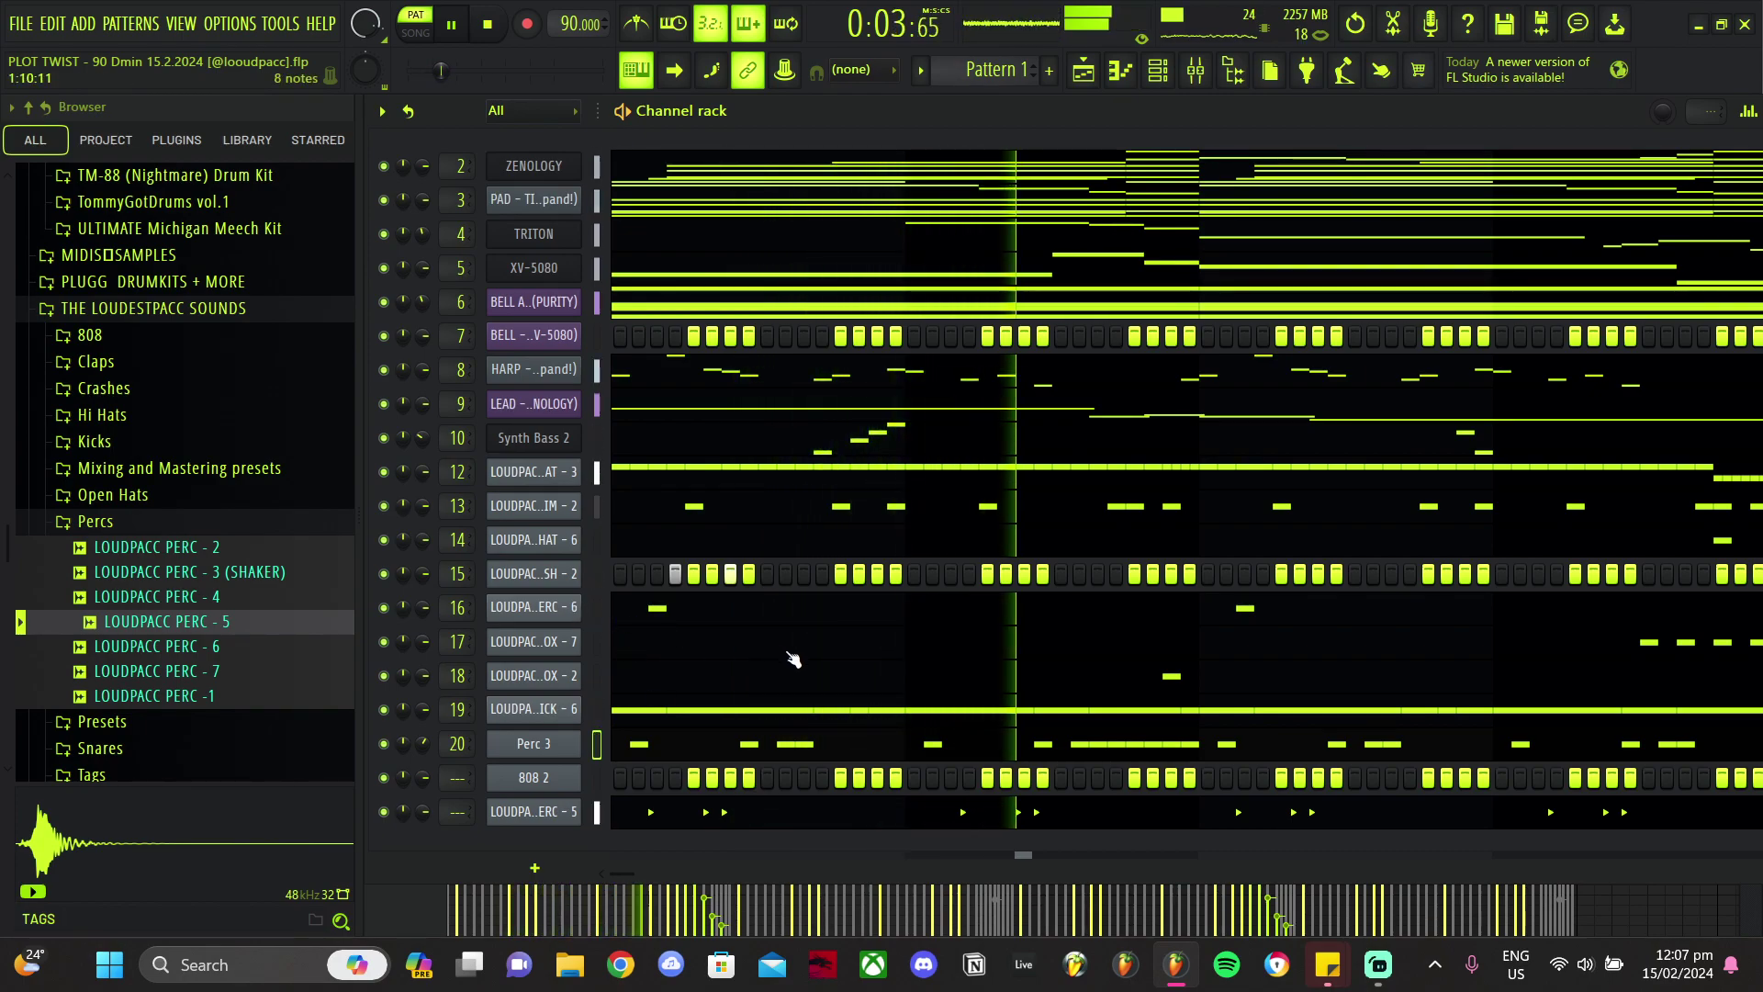
Step: Transpose all LOUDPACC PERC - 6 notes down to C5 in the piano roll and return to the channel rack
{"action": "left_click", "coordinate": [729, 621]}
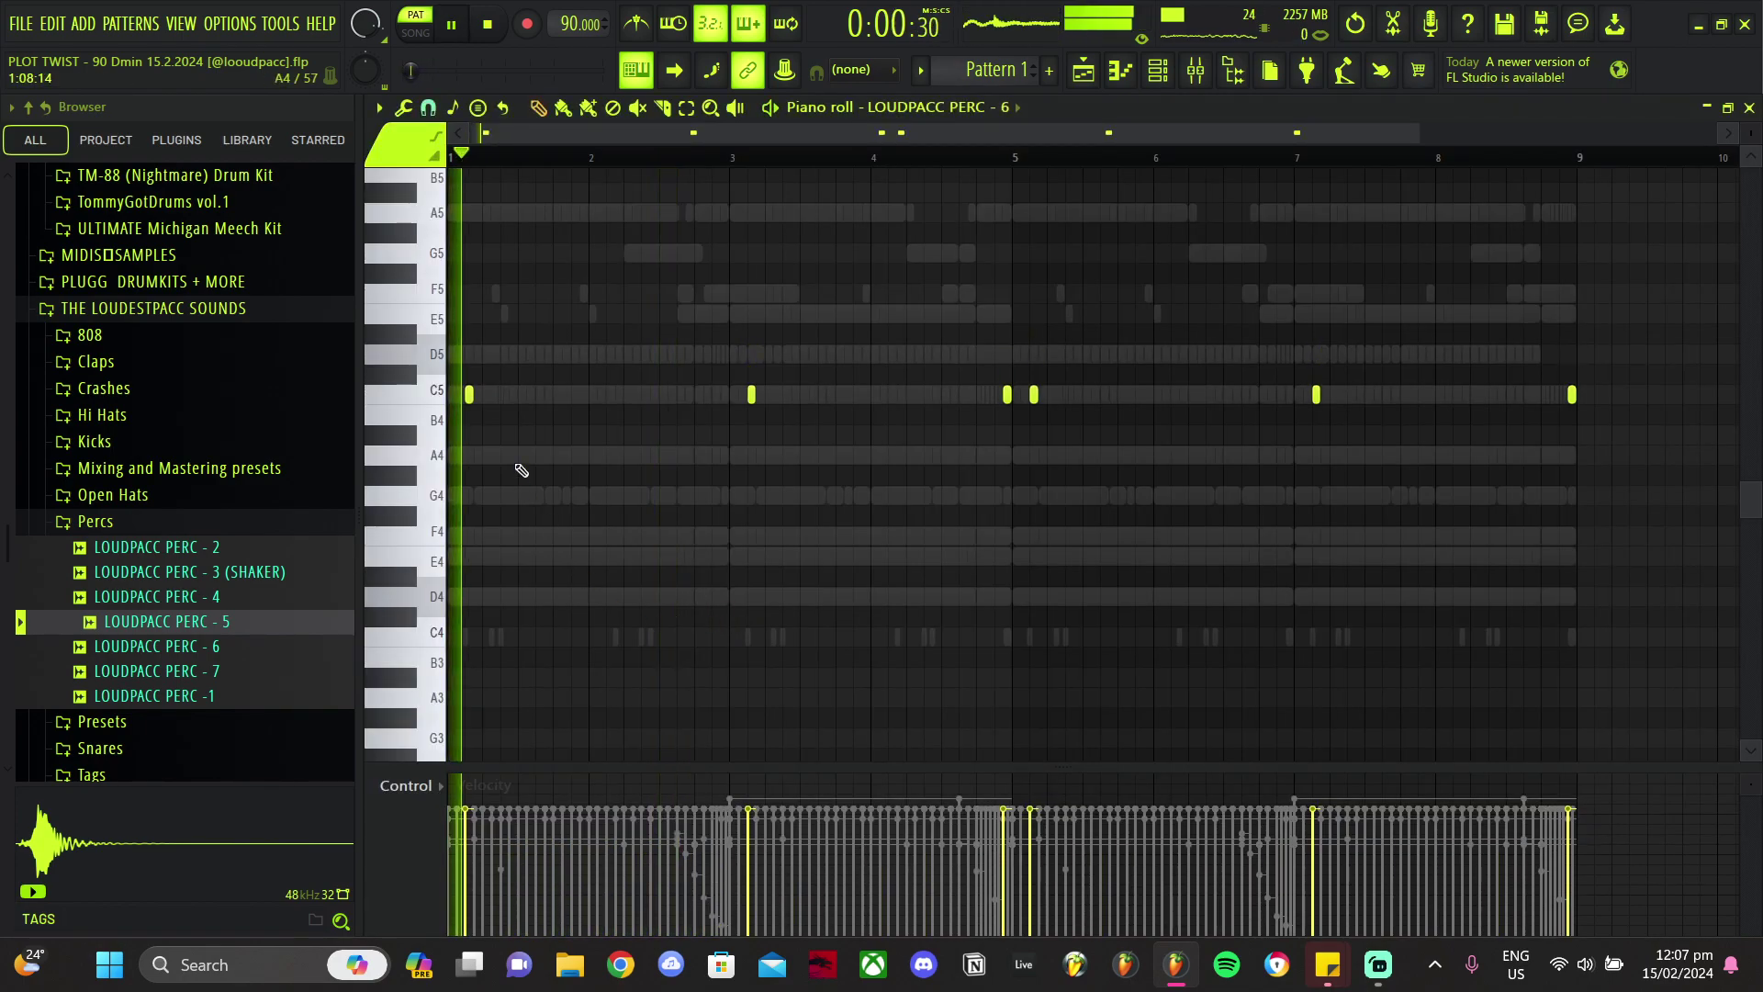
{"action": "left_click", "coordinate": [1174, 73]}
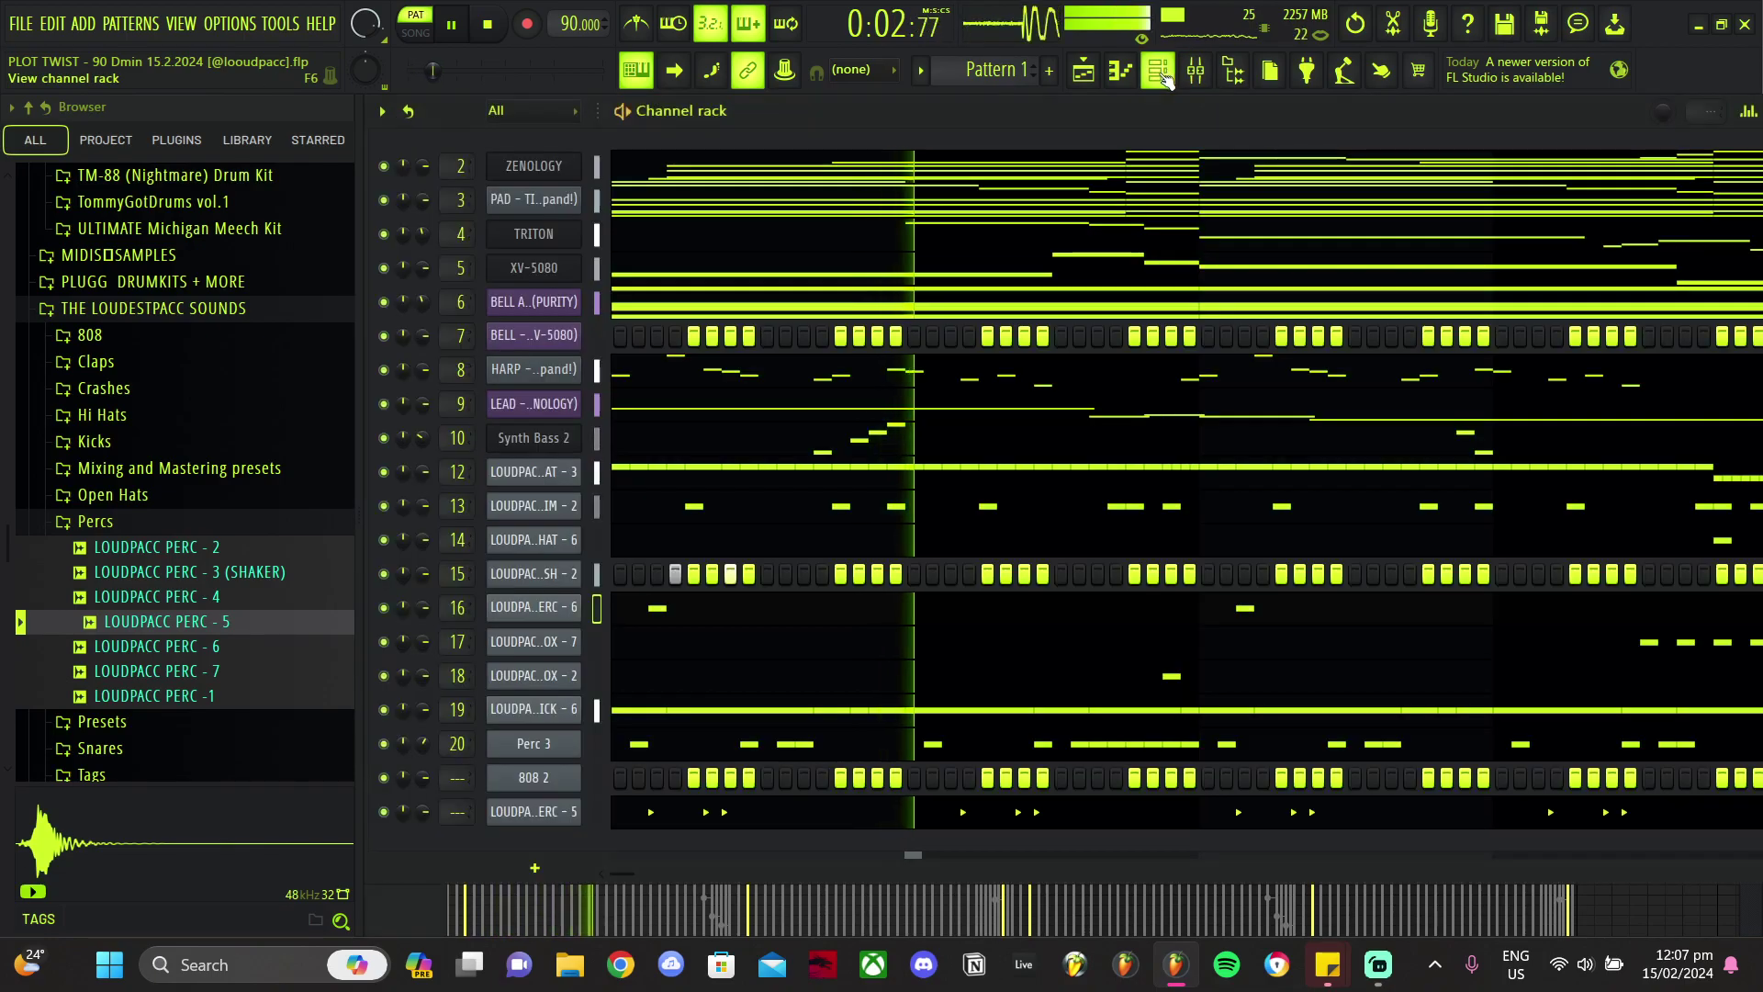
Step: Load the 808 2 sample into Edison and detect its pitch regions
{"action": "left_click", "coordinate": [548, 786]}
{"action": "right_click", "coordinate": [602, 735]}
{"action": "left_click", "coordinate": [751, 683]}
{"action": "right_click", "coordinate": [797, 647]}
{"action": "mouse_move", "coordinate": [837, 740]}
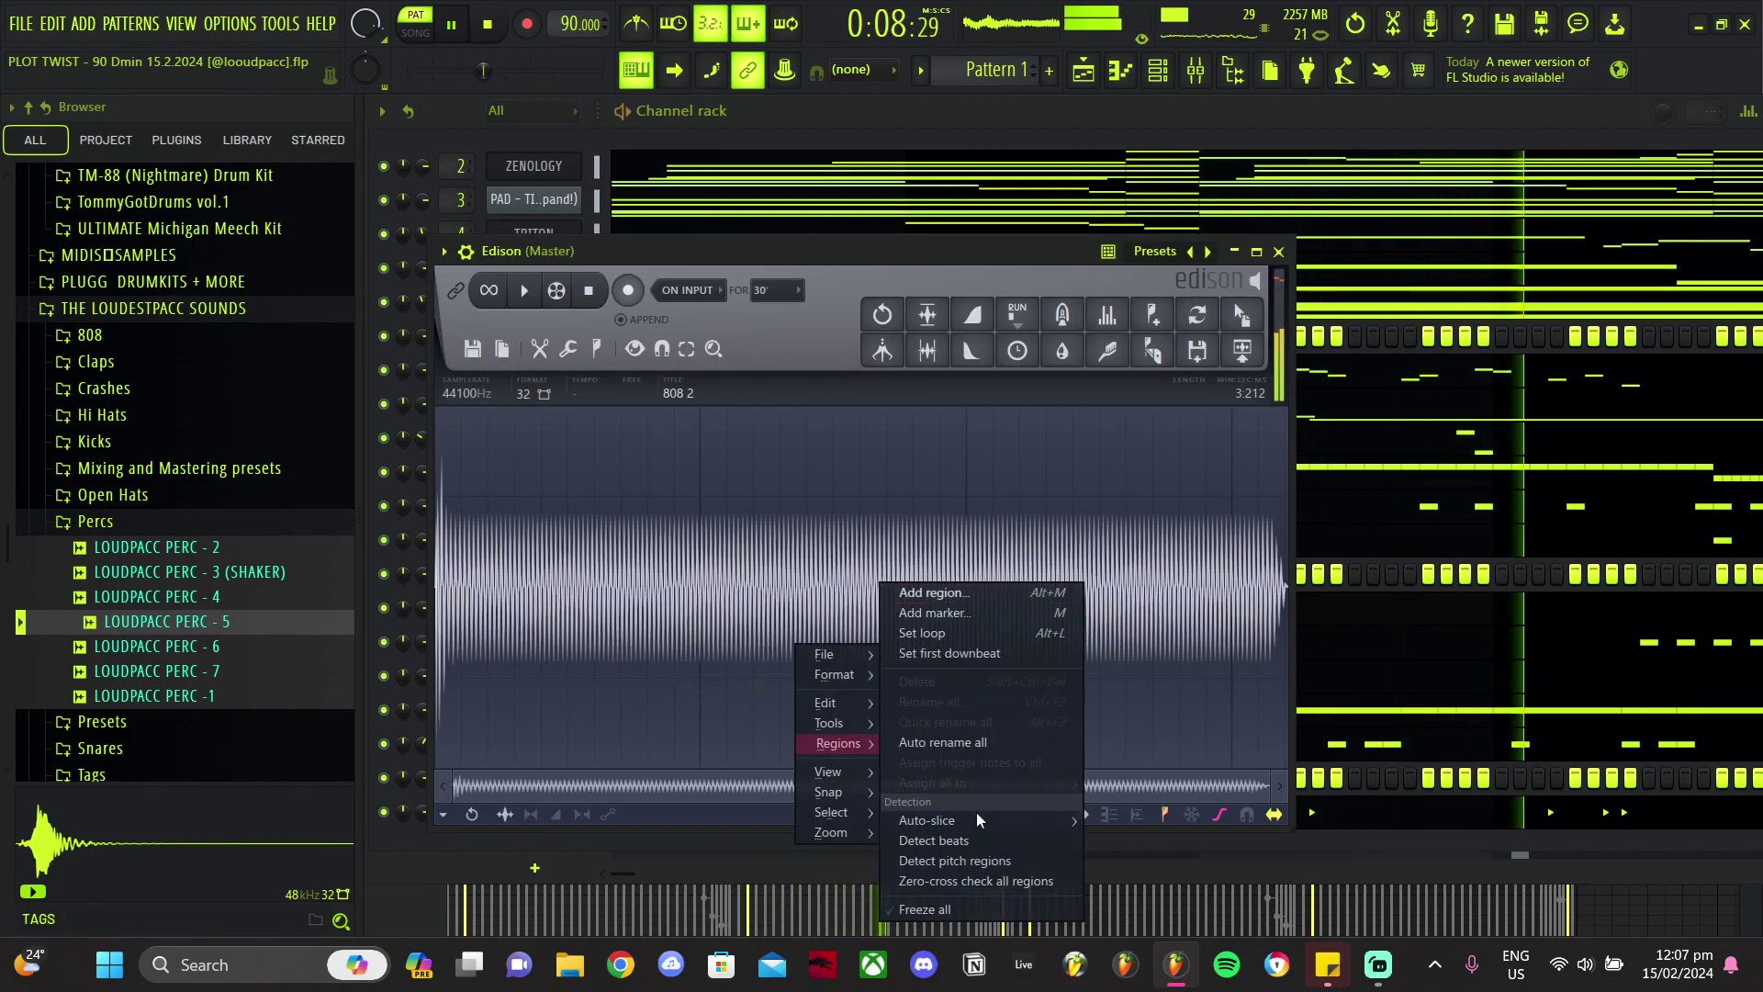
{"action": "left_click", "coordinate": [974, 861]}
{"action": "left_click", "coordinate": [780, 117]}
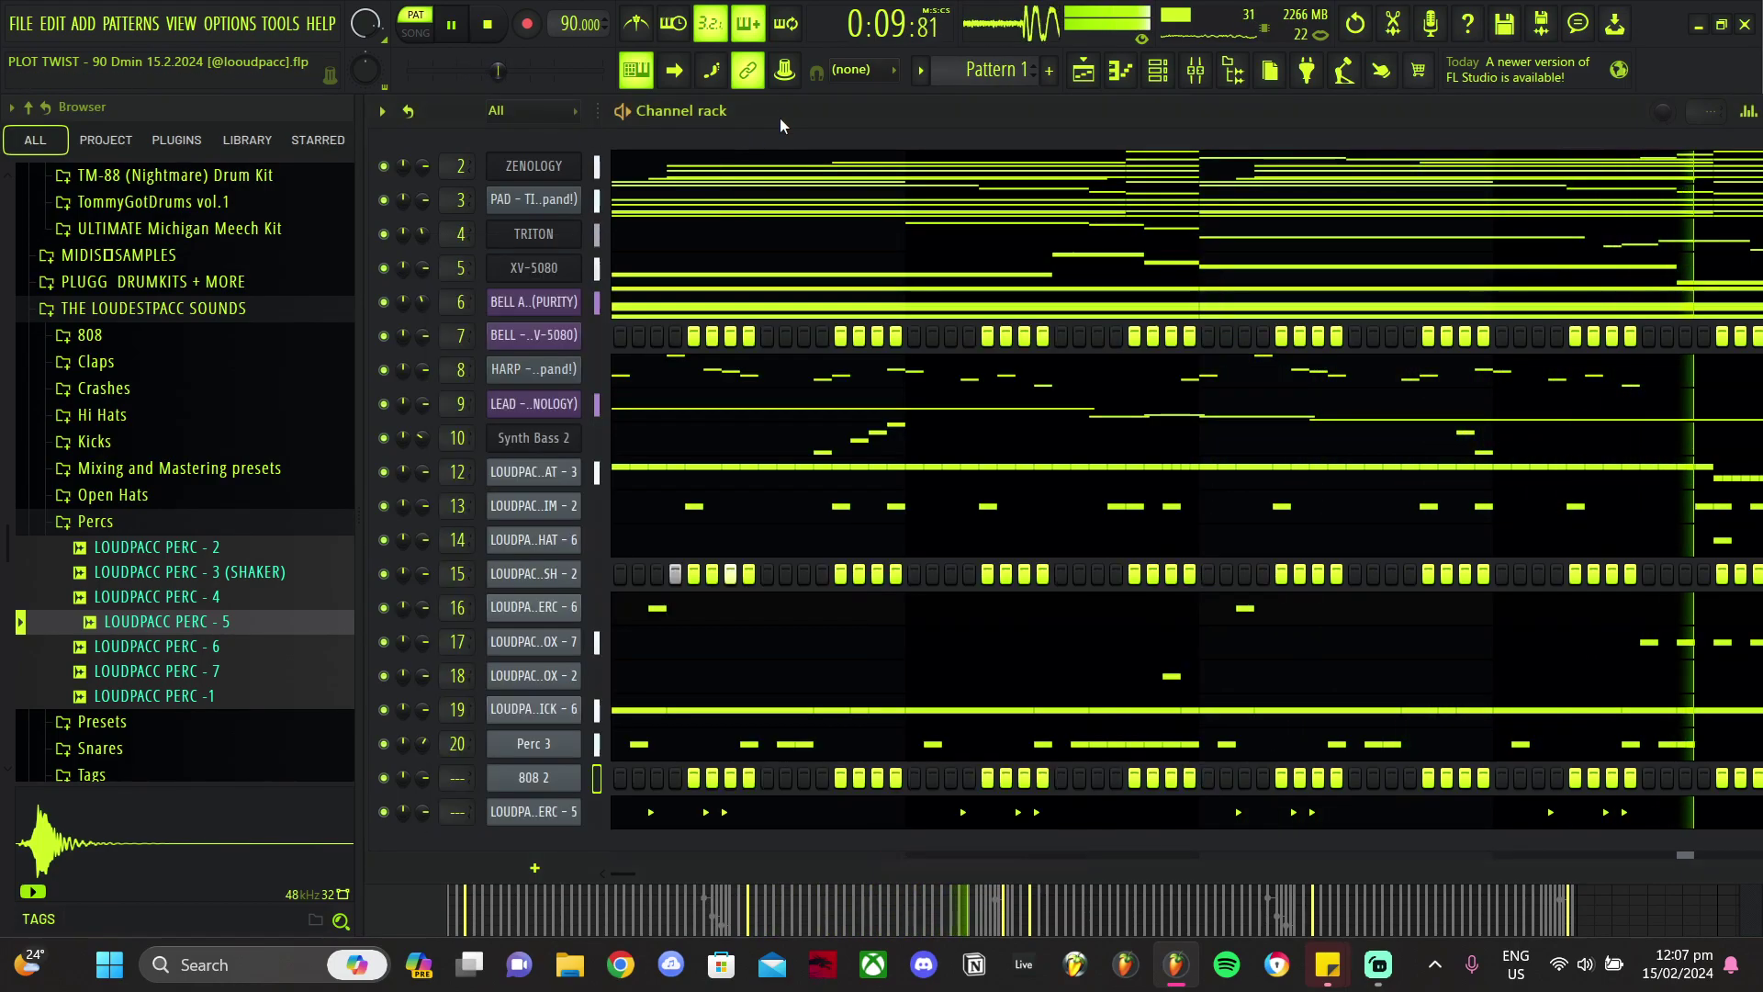
Step: Set the root note of 808 2 to A#4, checking the recording in Streamlabs Desktop along the way
{"action": "left_click", "coordinate": [549, 778]}
{"action": "left_click", "coordinate": [540, 320]}
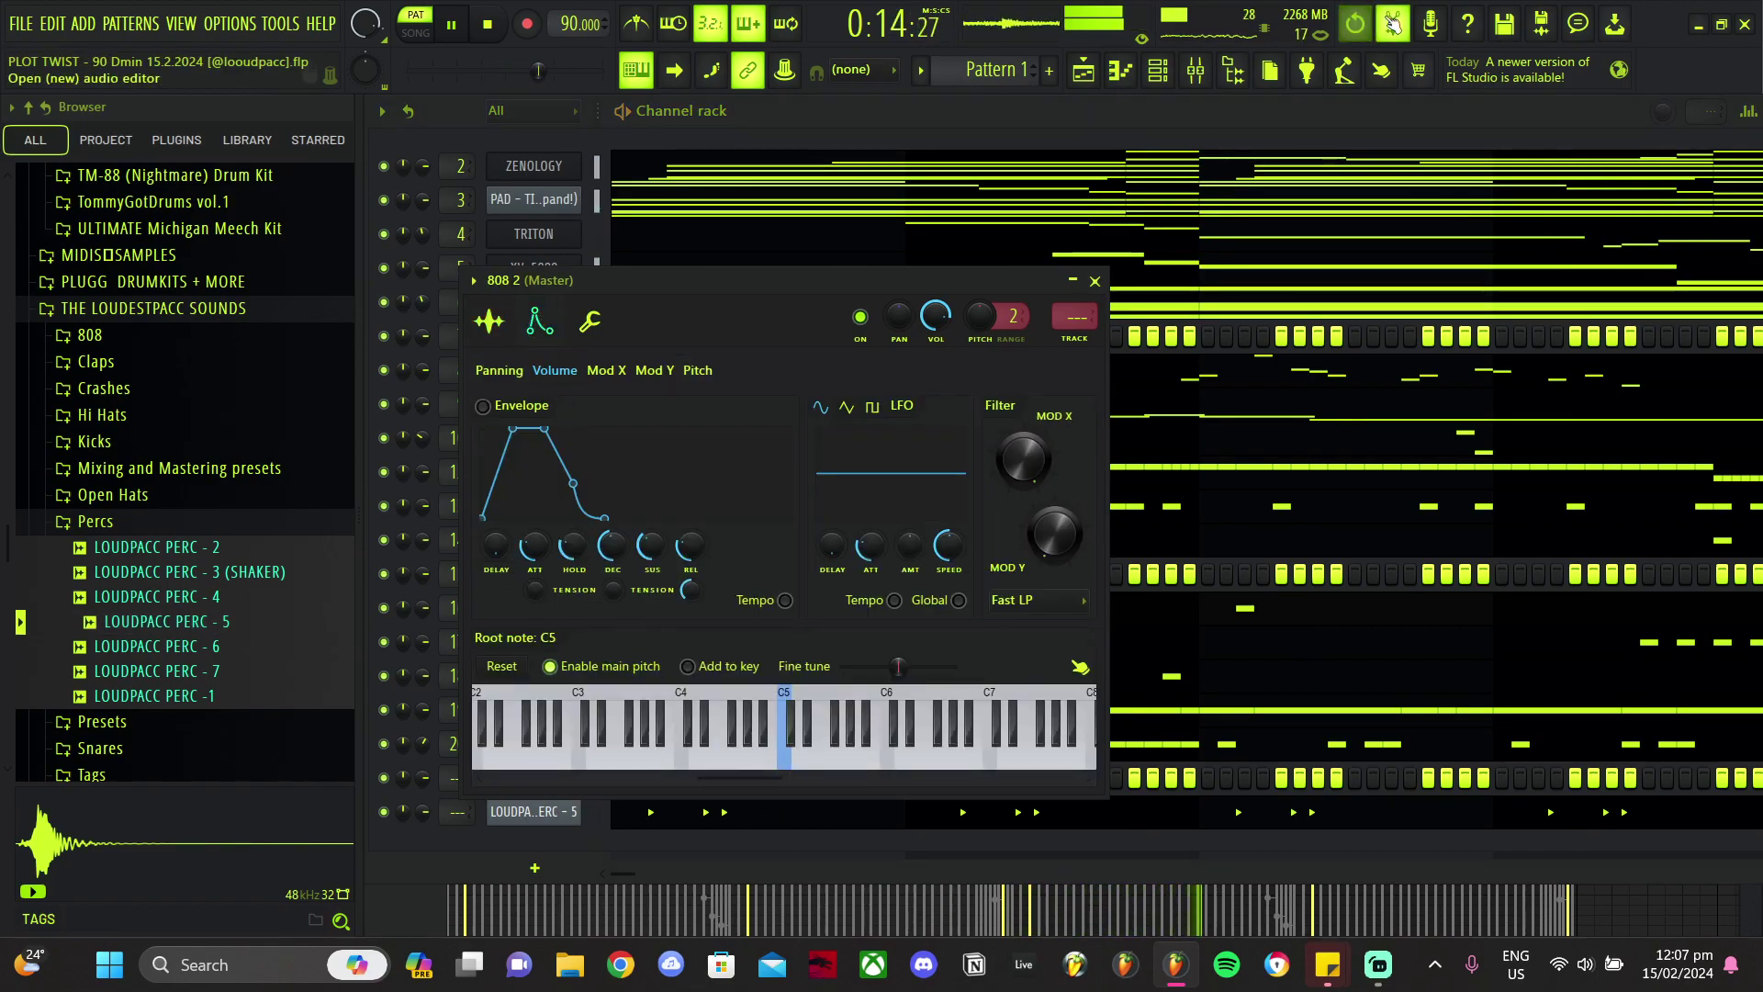
{"action": "left_click", "coordinate": [1393, 23]}
{"action": "left_click", "coordinate": [1282, 252]}
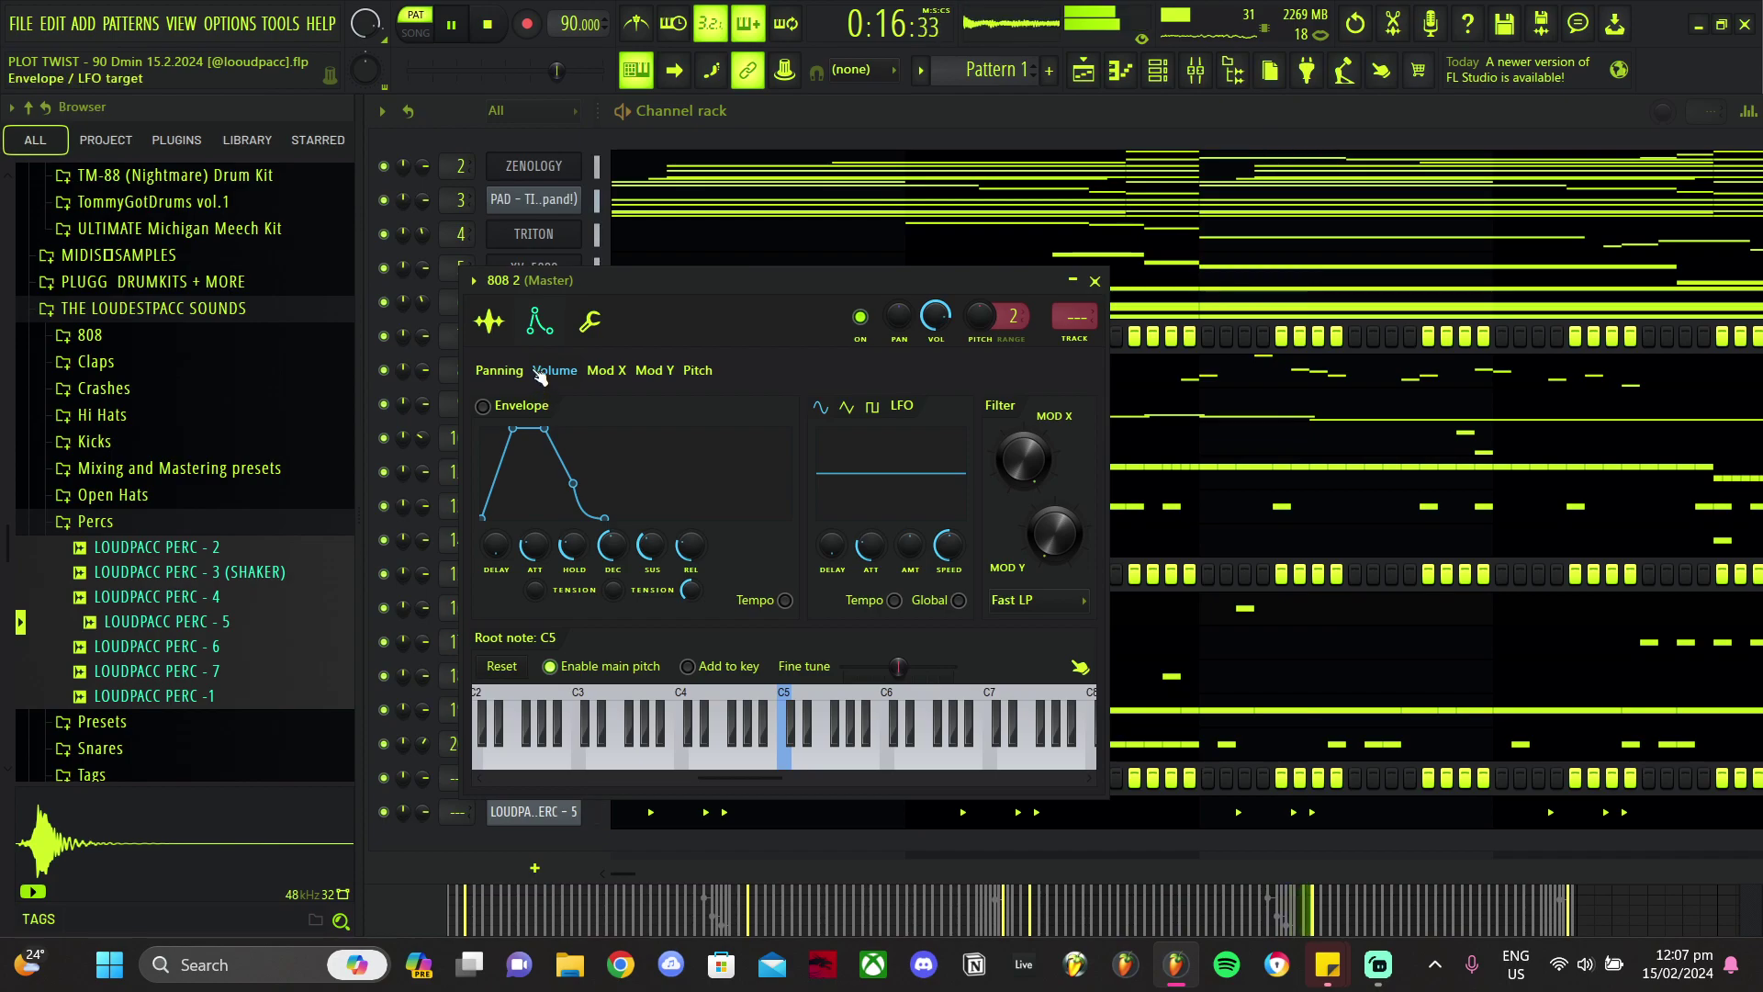
{"action": "left_click", "coordinate": [1380, 965]}
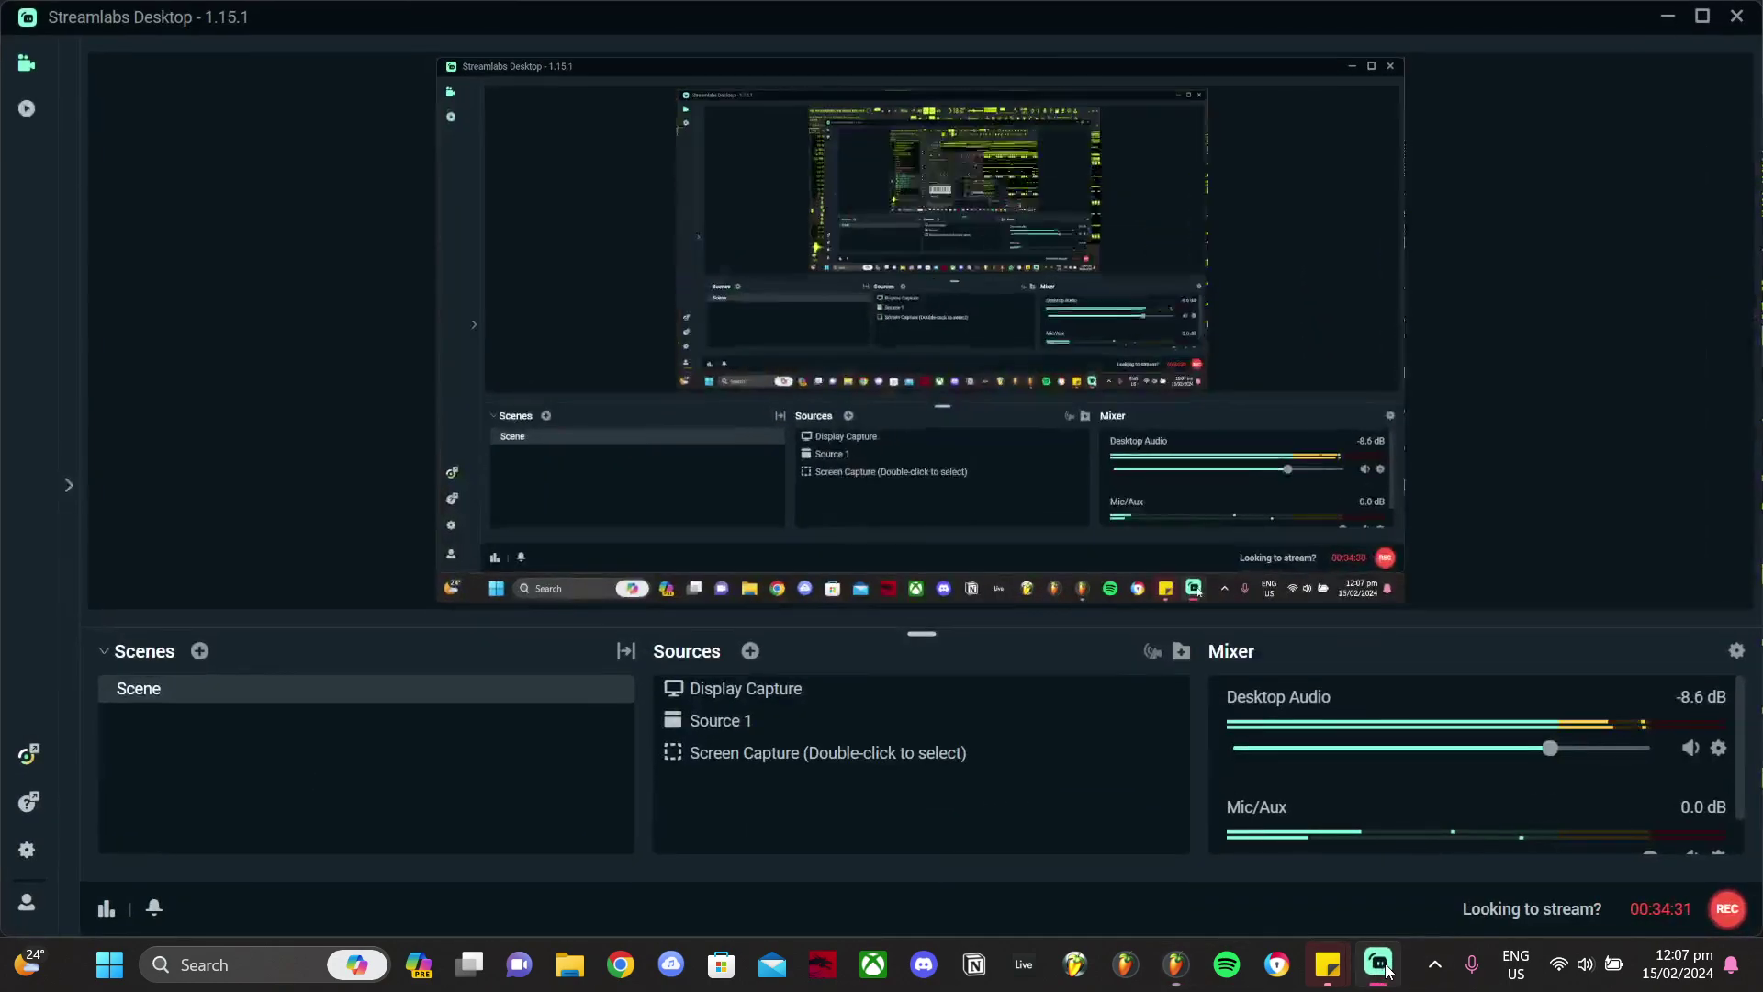
{"action": "left_click", "coordinate": [1383, 966]}
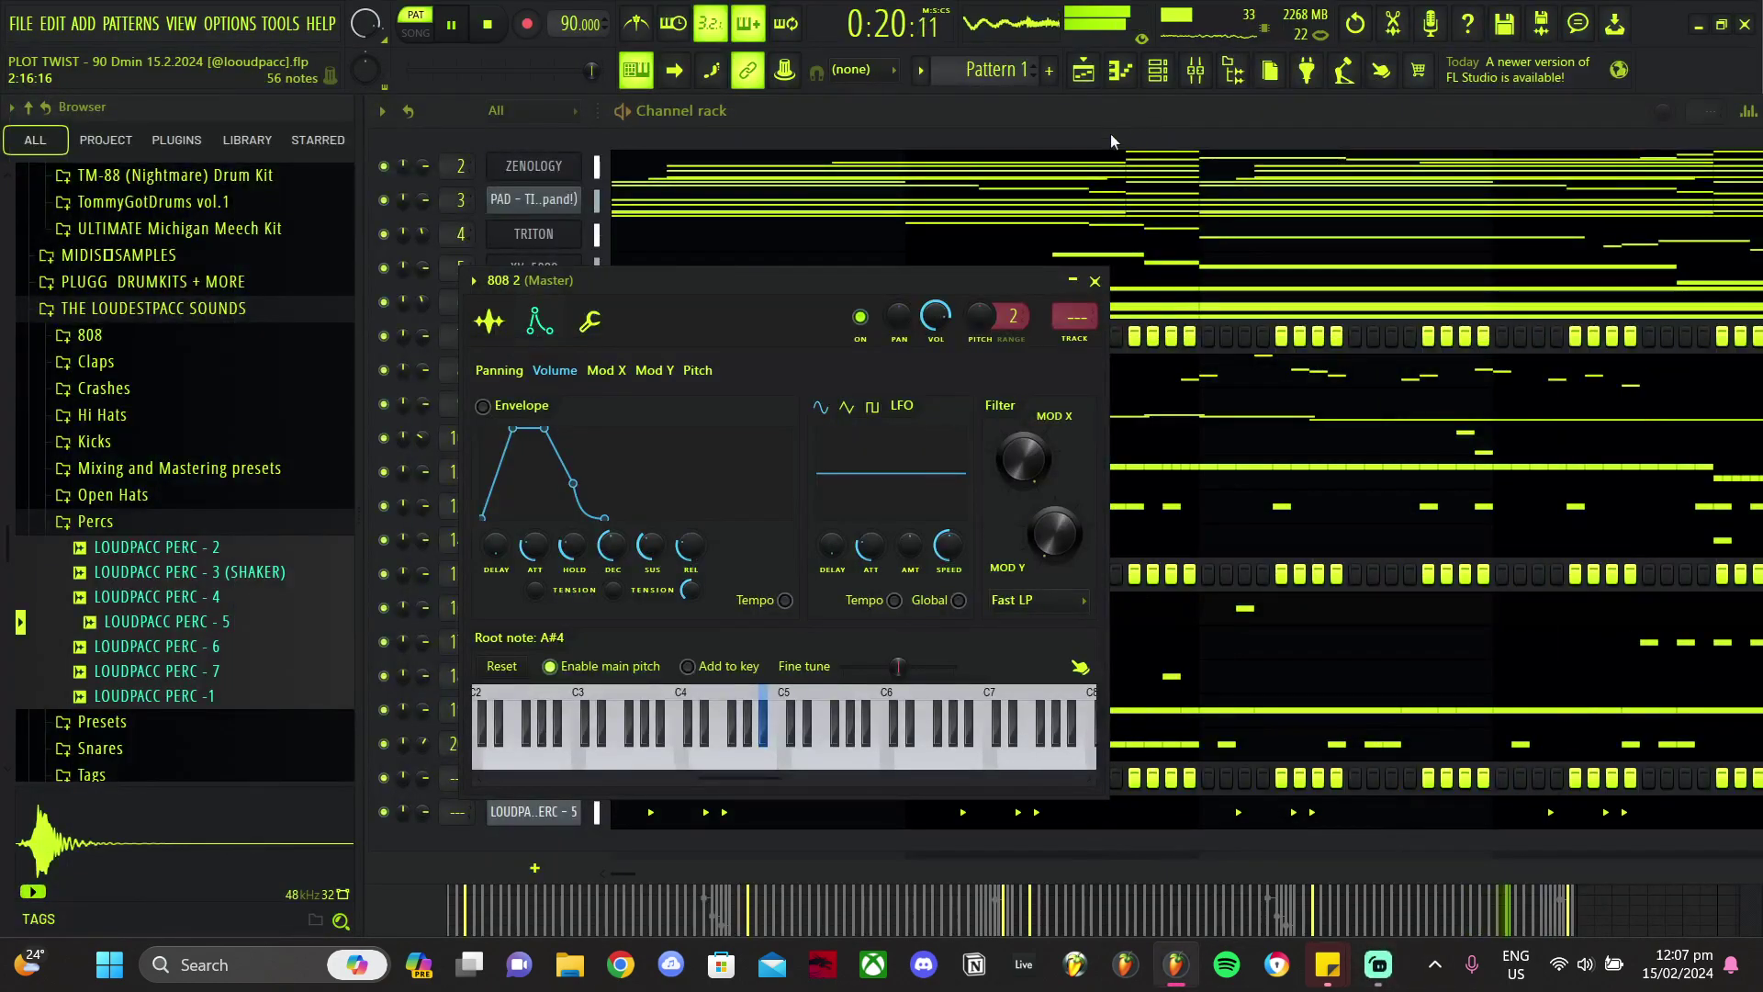
Step: Draw a two-bar D4 note at the start of the 808 2 piano roll
{"action": "left_click", "coordinate": [560, 777]}
{"action": "right_click", "coordinate": [562, 777]}
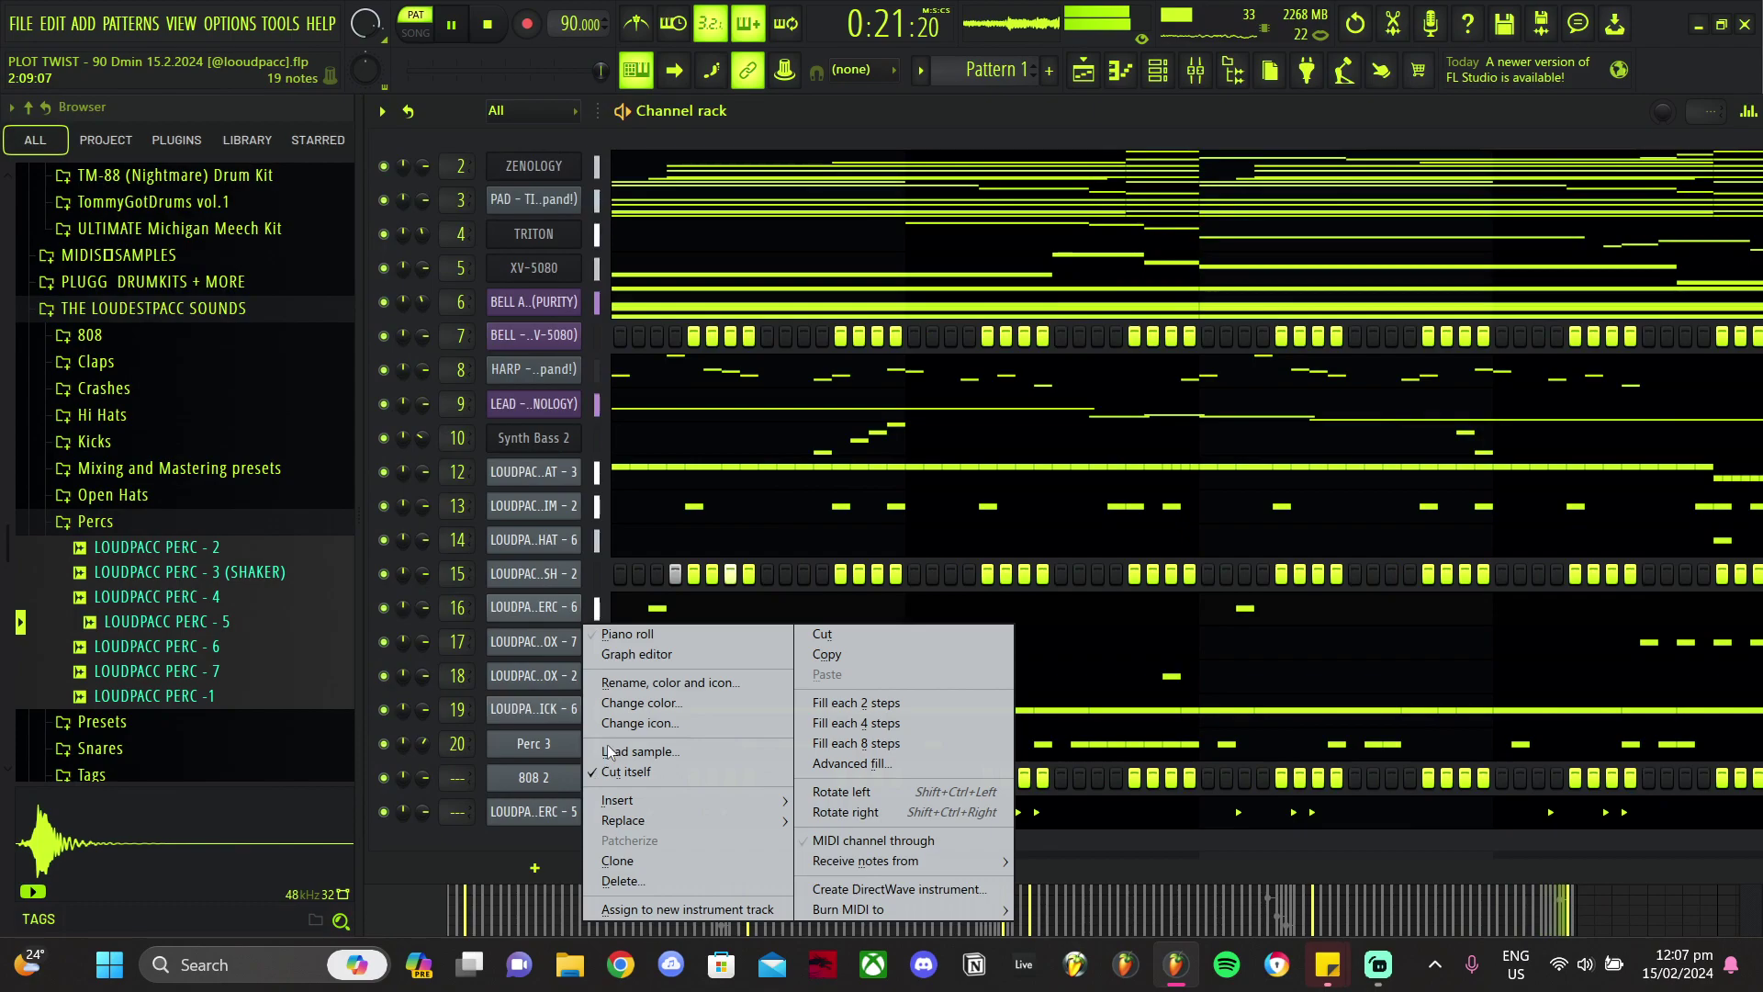
{"action": "left_click", "coordinate": [627, 634]}
{"action": "scroll", "coordinate": [606, 578], "scroll_direction": "down", "scroll_amount": 2}
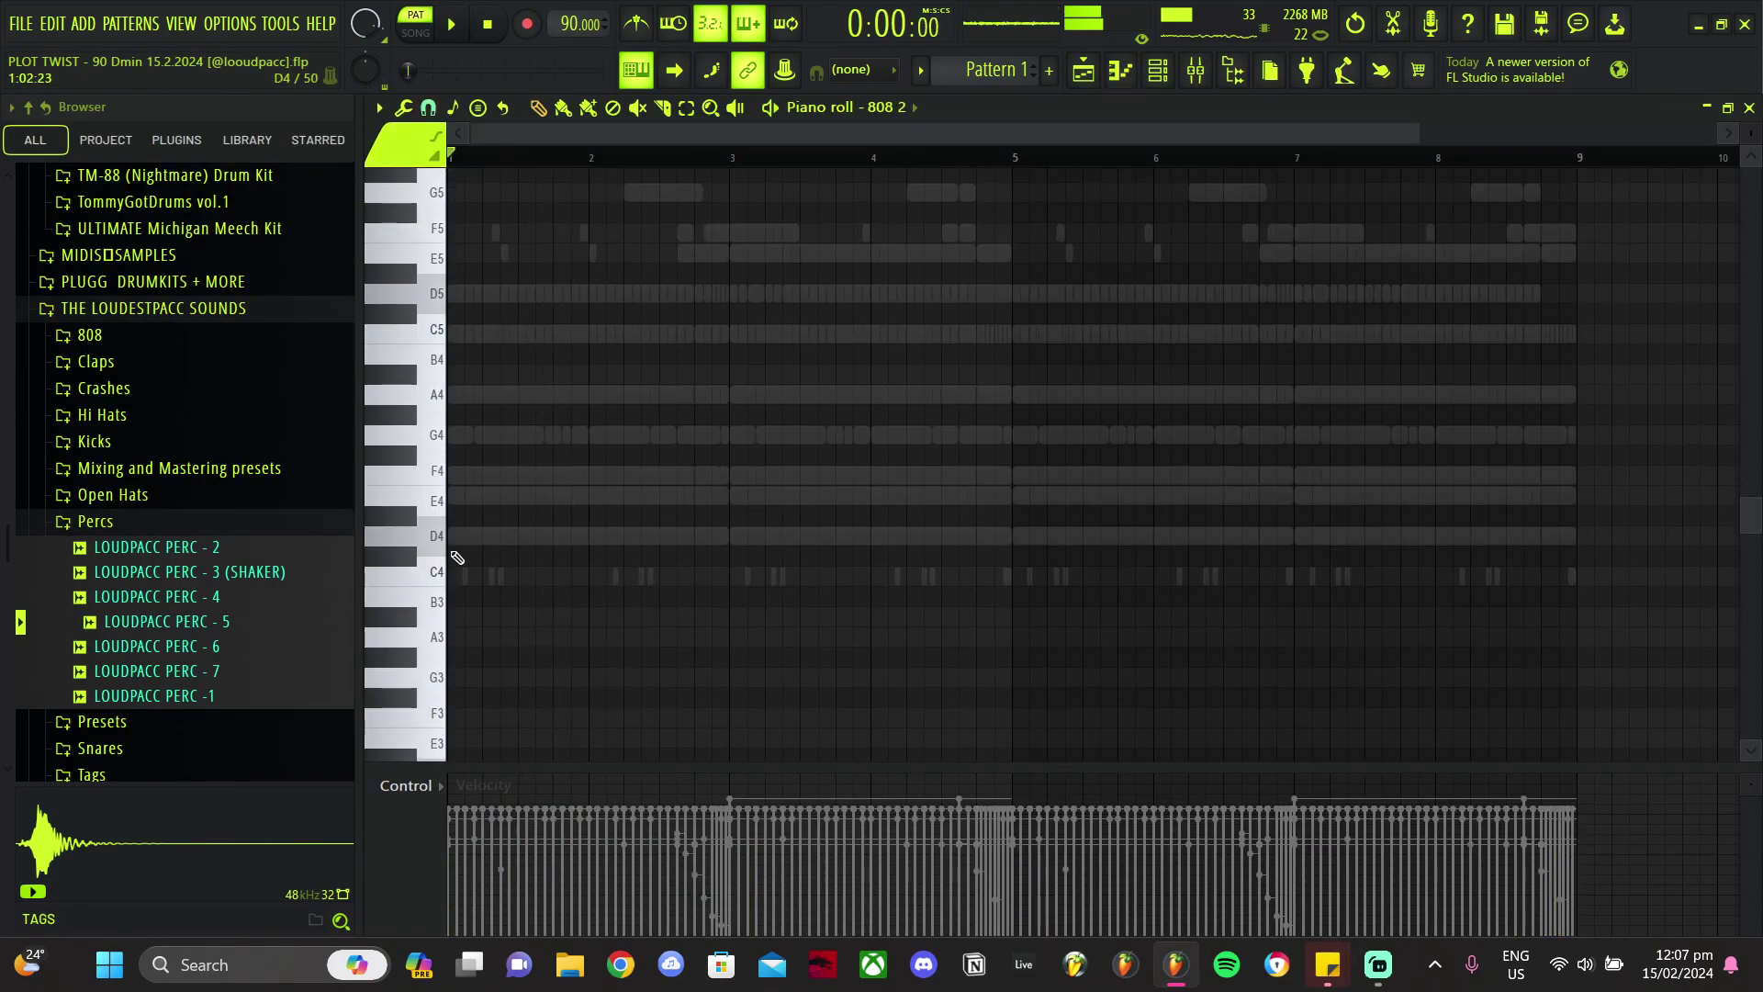
{"action": "left_click_drag", "start_coordinate": [743, 548], "coordinate": [743, 538]}
{"action": "key", "text": "ctrl+a"}
{"action": "right_click", "coordinate": [742, 537]}
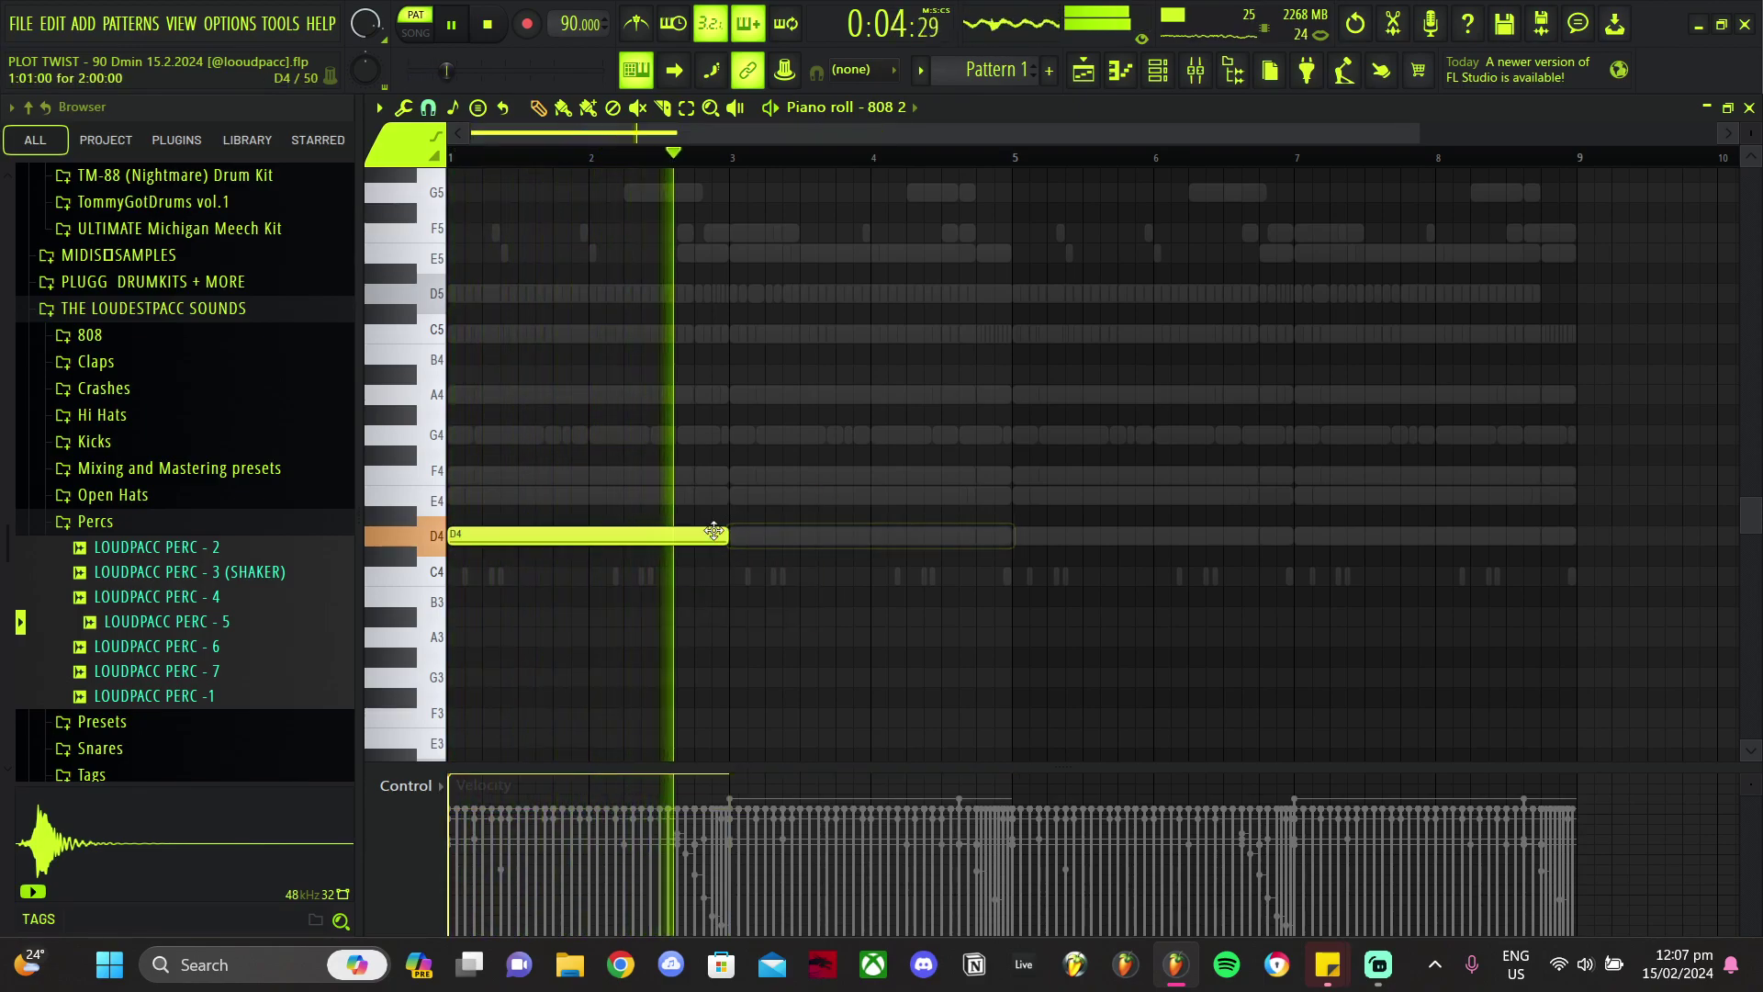
Step: Add a two-bar C4 note at bar 3 and duplicate the D4–C4 pair across bars 5 to 8
{"action": "scroll", "coordinate": [725, 542], "scroll_direction": "up", "scroll_amount": 4}
{"action": "left_click", "coordinate": [808, 578]}
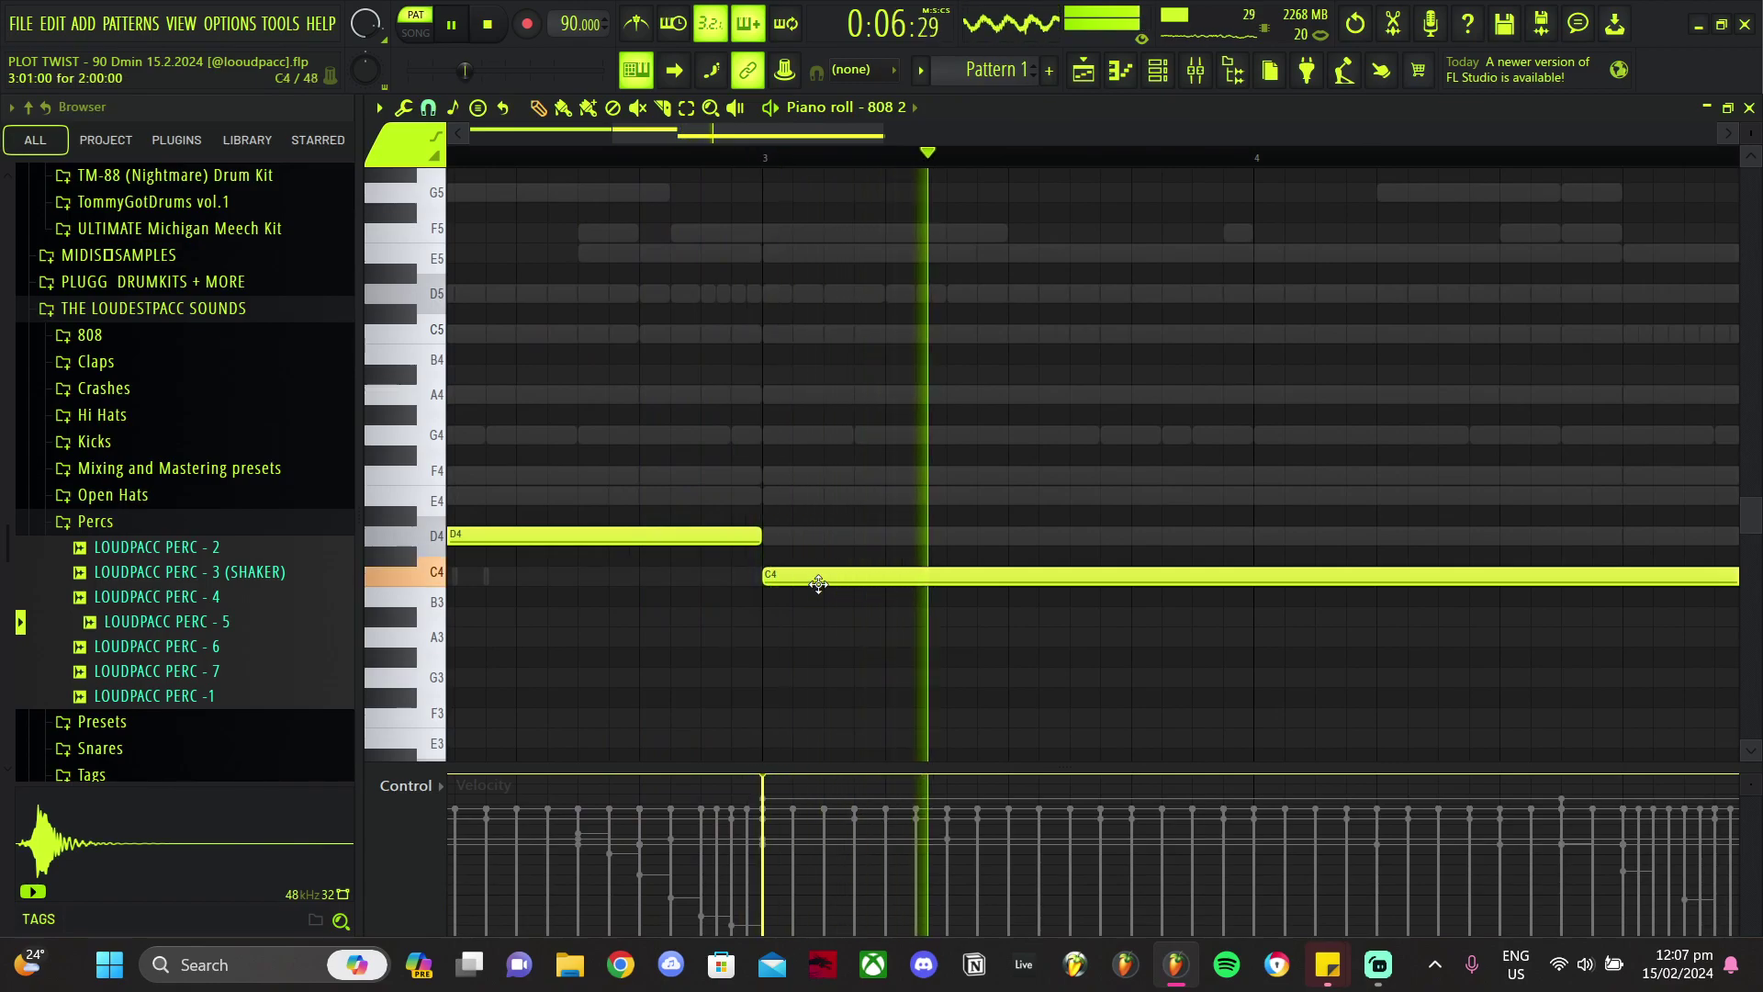
{"action": "scroll", "coordinate": [818, 584], "scroll_direction": "down", "scroll_amount": 3}
{"action": "right_click", "coordinate": [803, 578]}
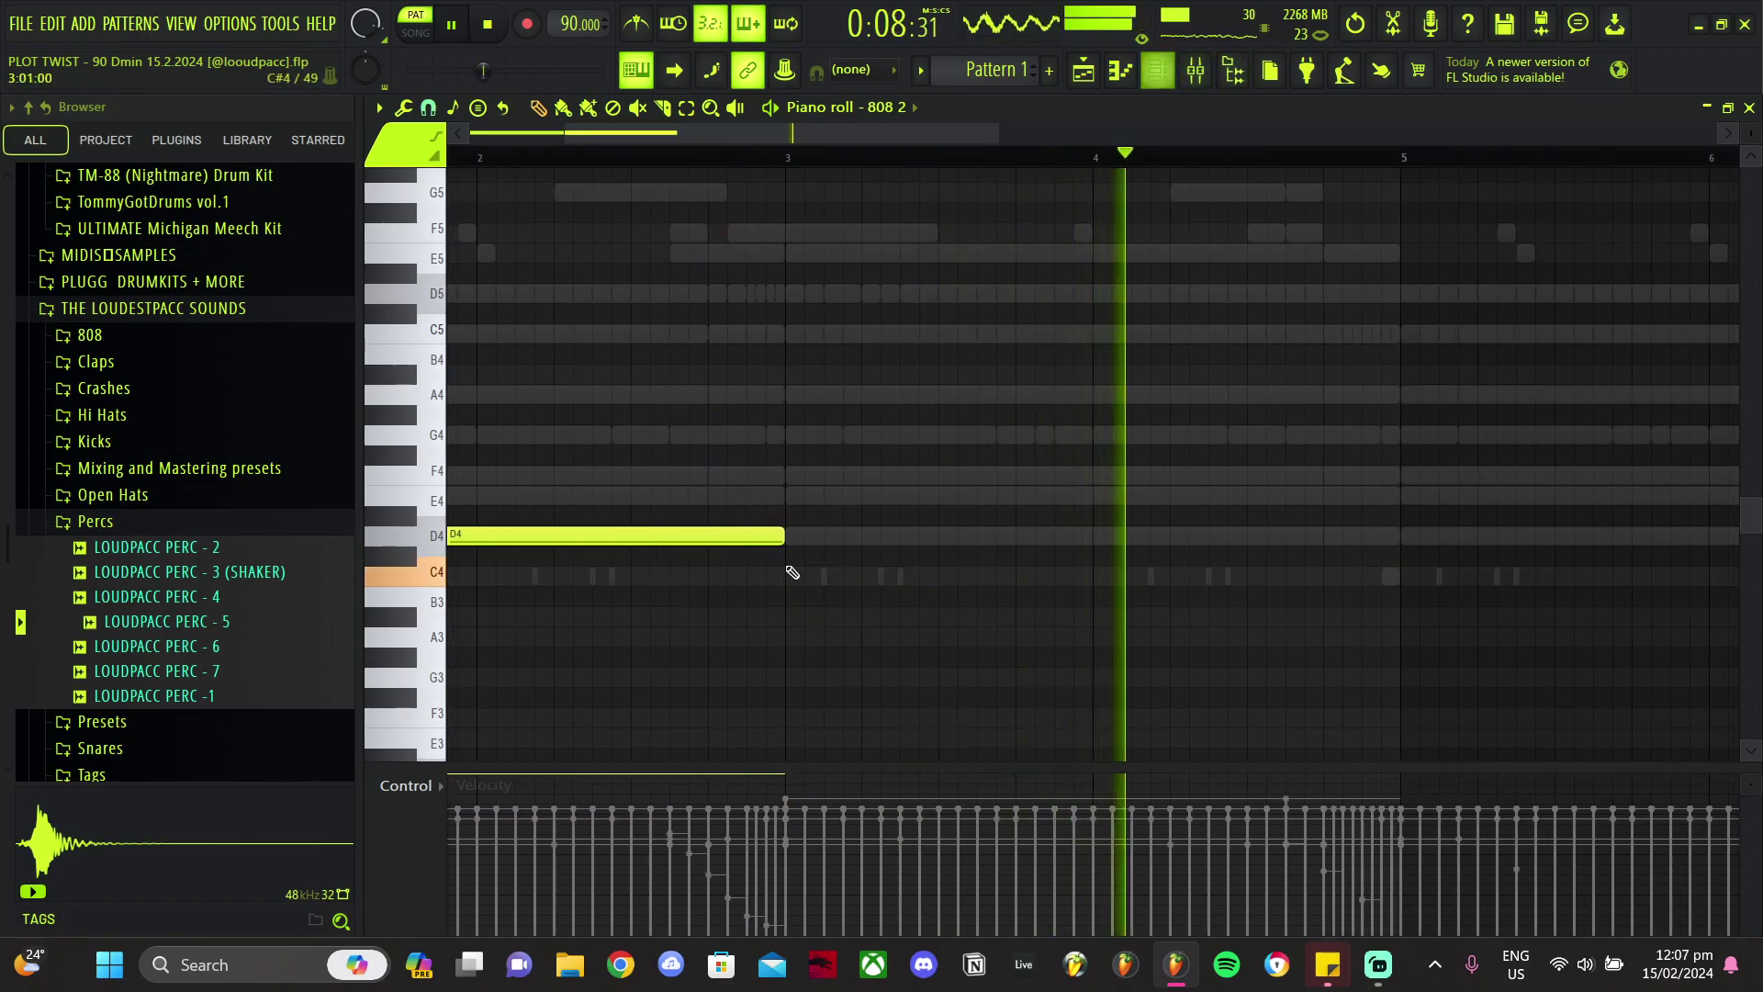
{"action": "left_click", "coordinate": [805, 576]}
{"action": "key", "text": "ctrl+b"}
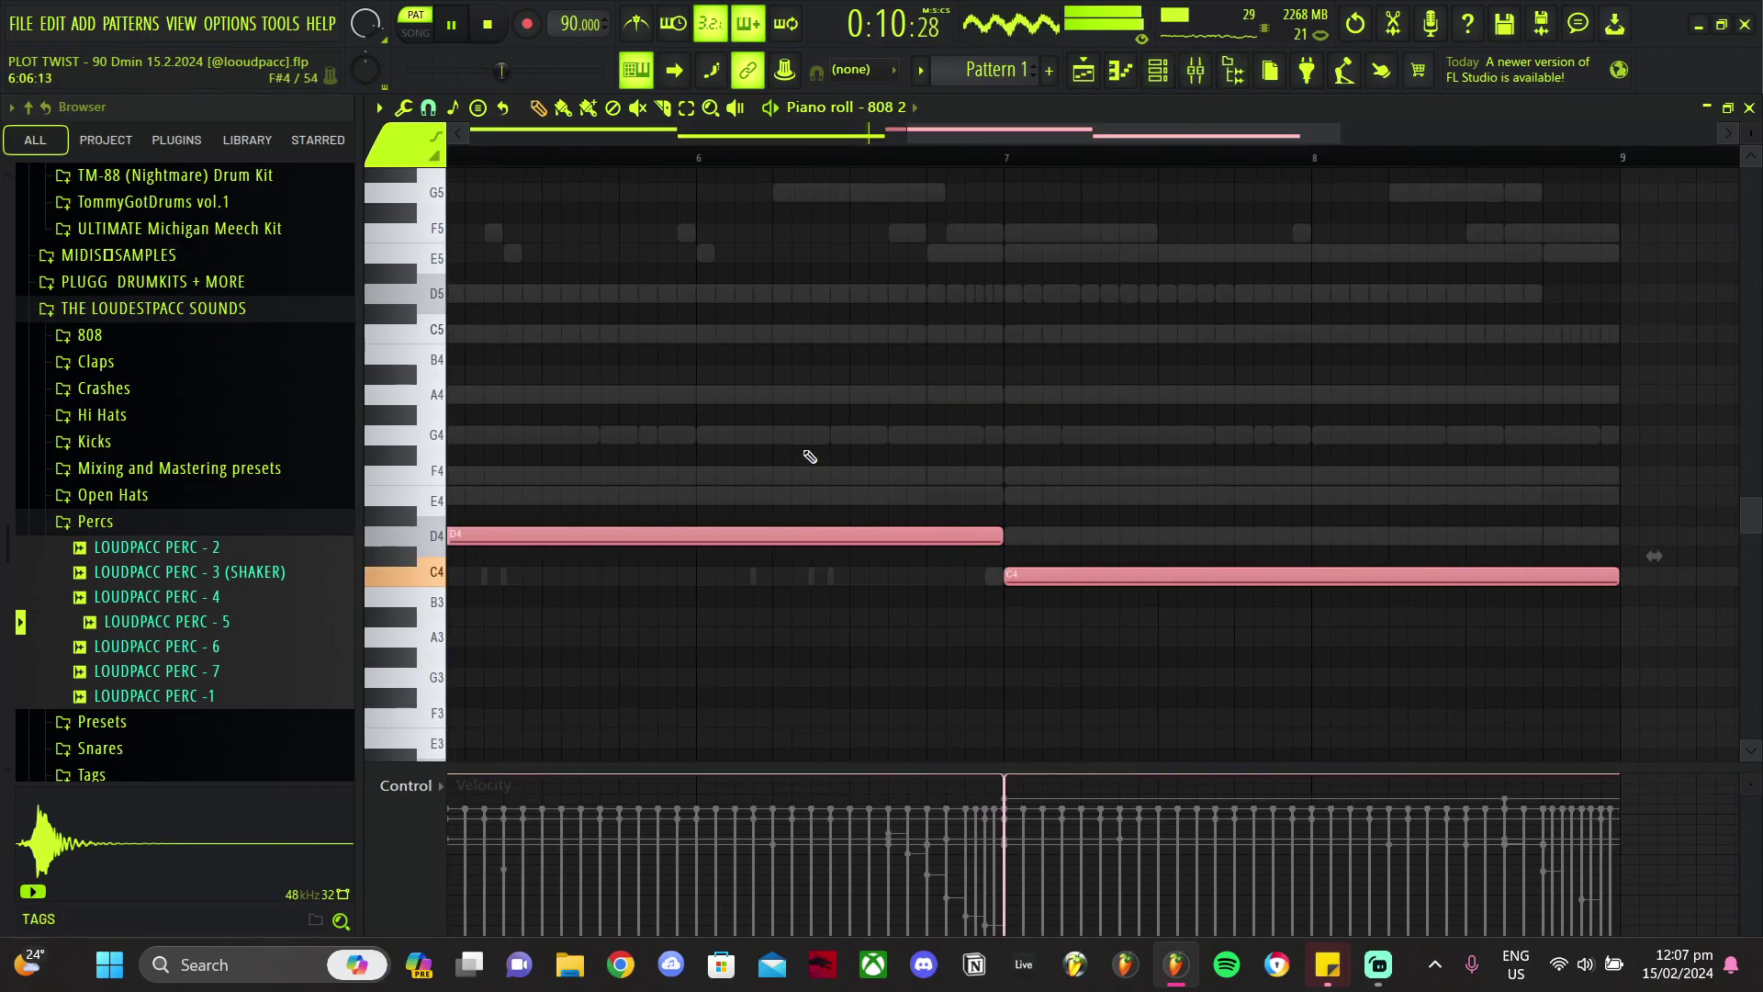
{"action": "key", "text": "ctrl+d"}
{"action": "scroll", "coordinate": [834, 409], "scroll_direction": "down", "scroll_amount": 3}
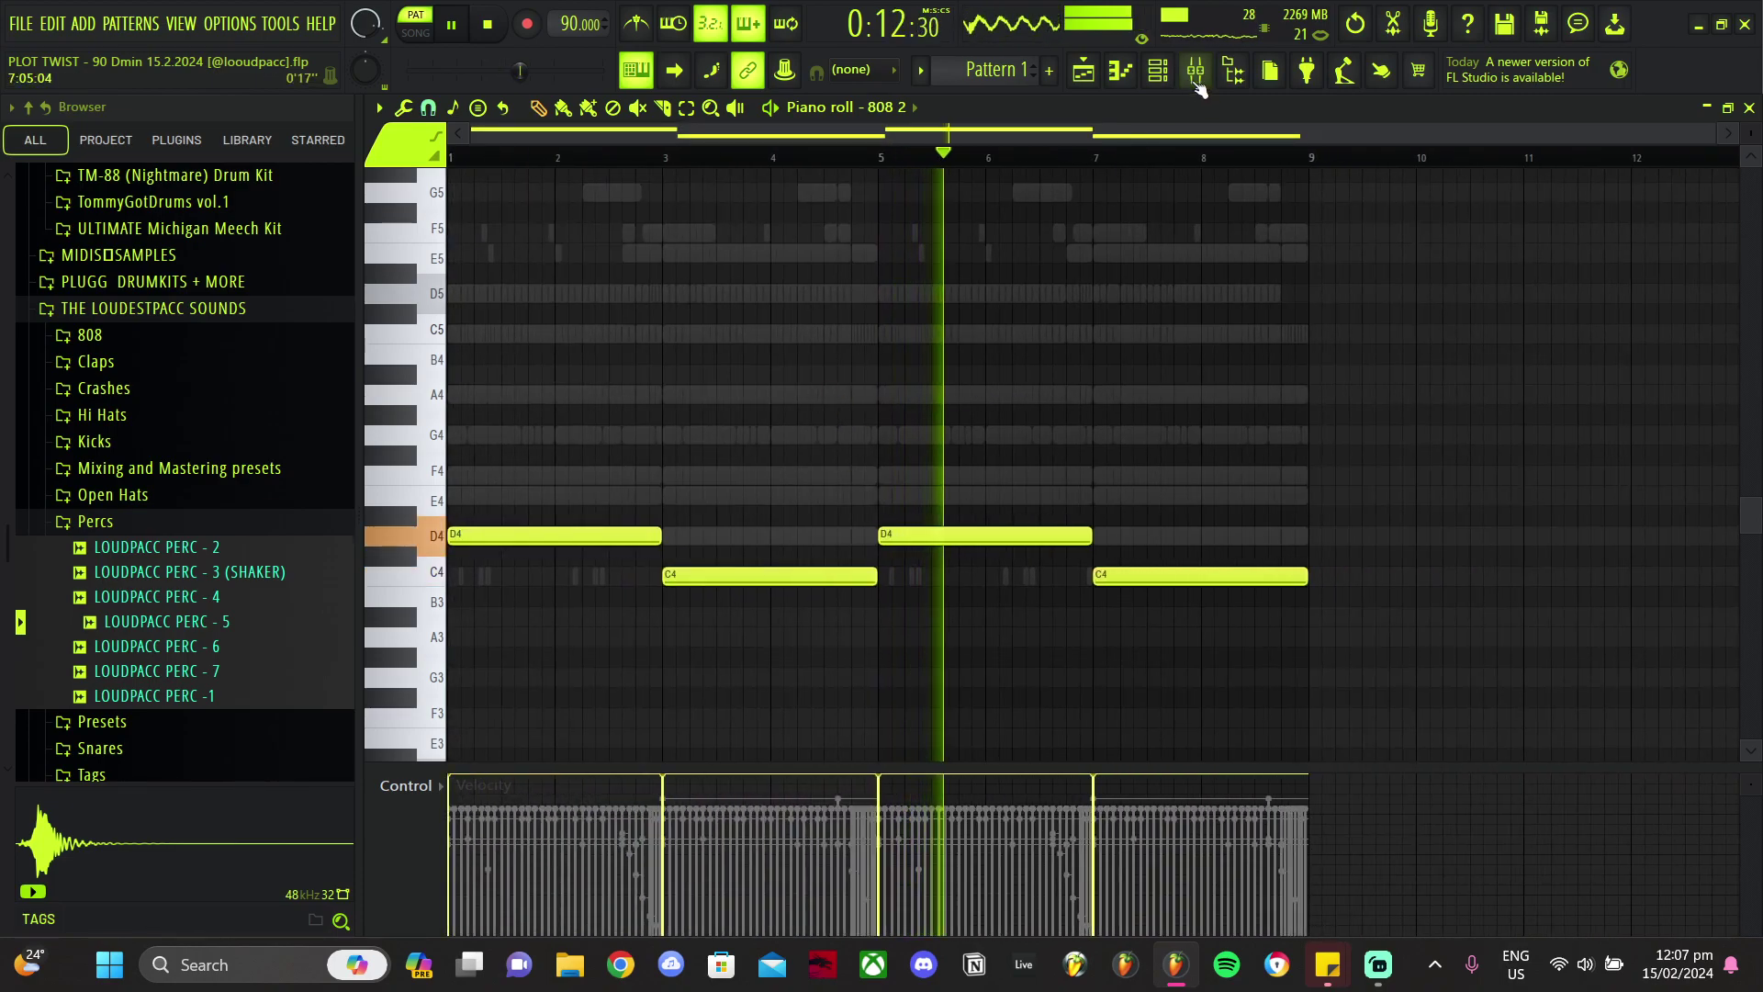
Step: Route the 808 2 and LOUDPACC PERC - 5 channels to mixer tracks 21 and 22
{"action": "left_click", "coordinate": [1170, 78]}
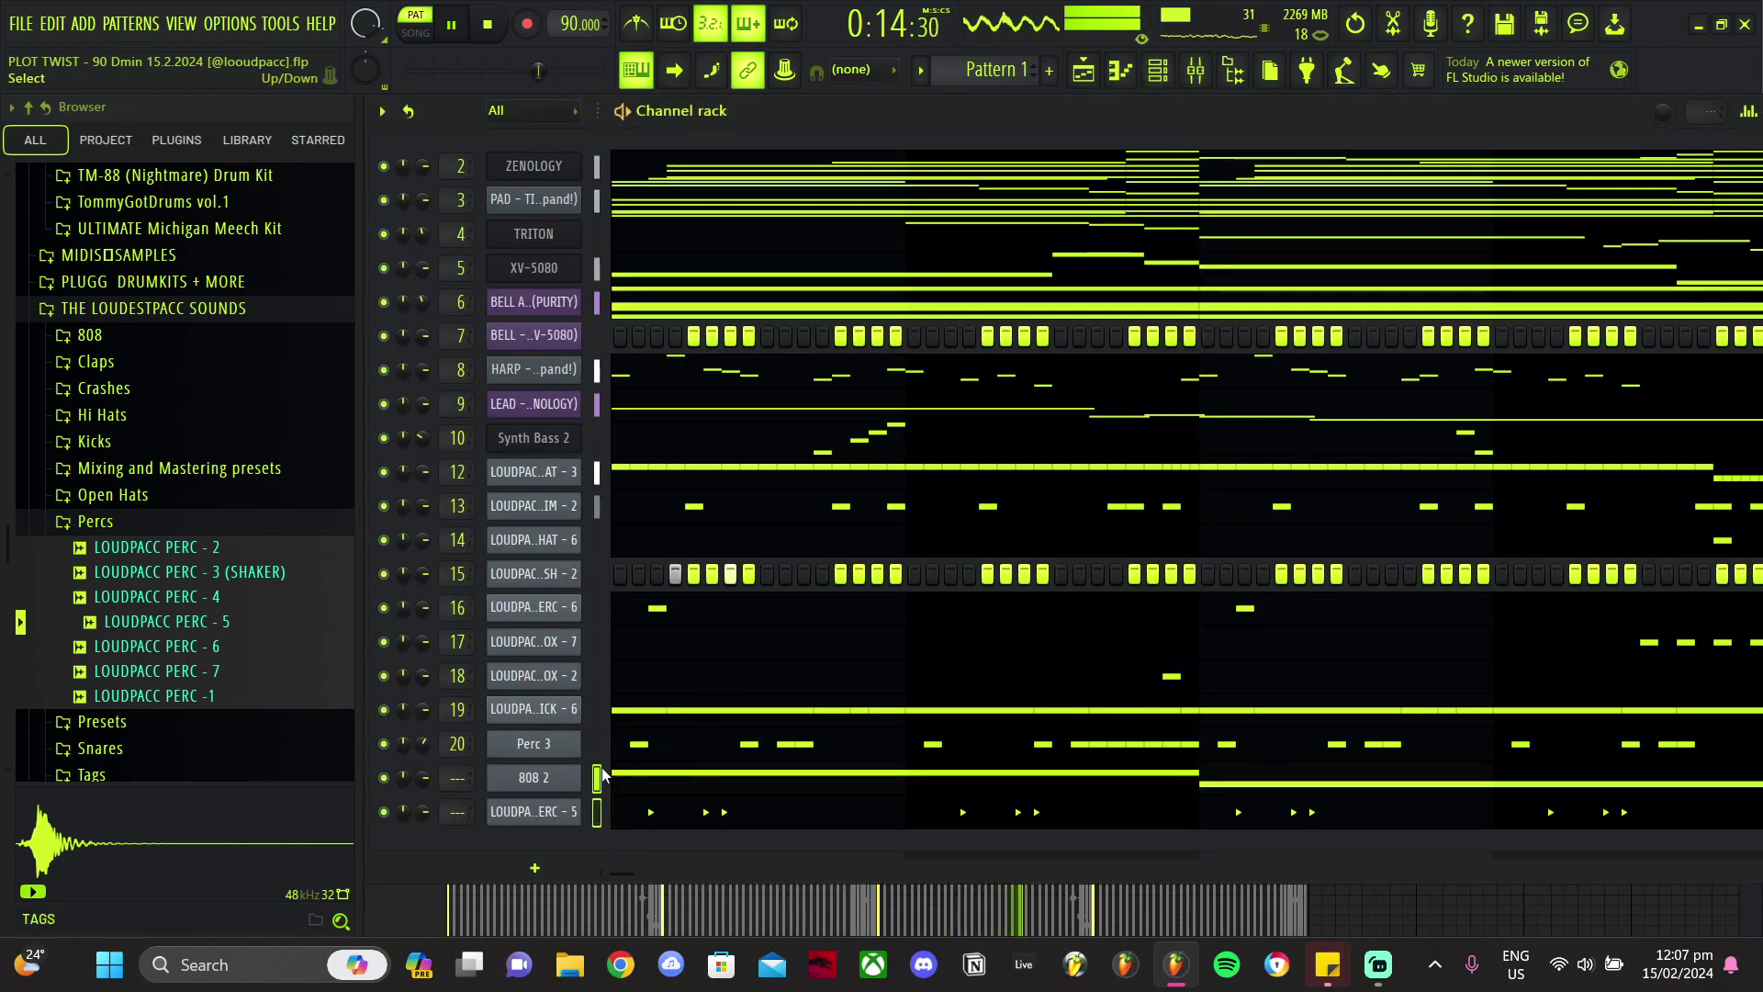
{"action": "left_click", "coordinate": [1197, 73]}
{"action": "left_click_drag", "start_coordinate": [884, 737], "coordinate": [1015, 735]}
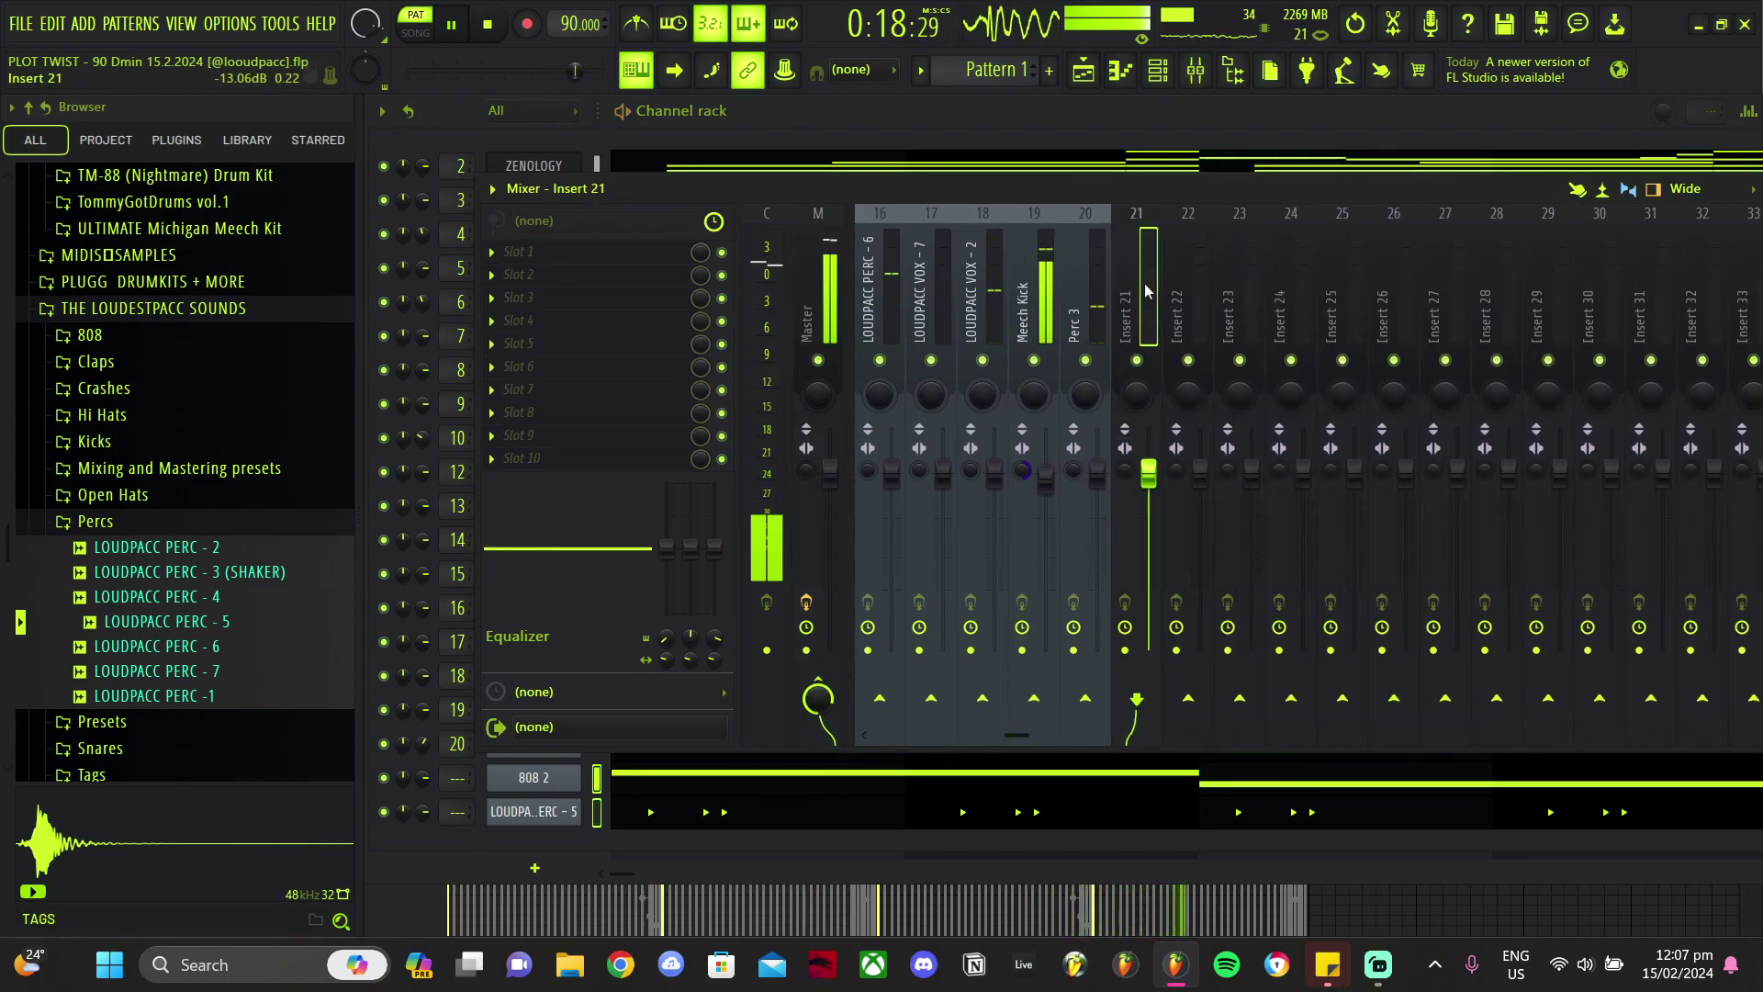
{"action": "key", "text": "ctrl+l"}
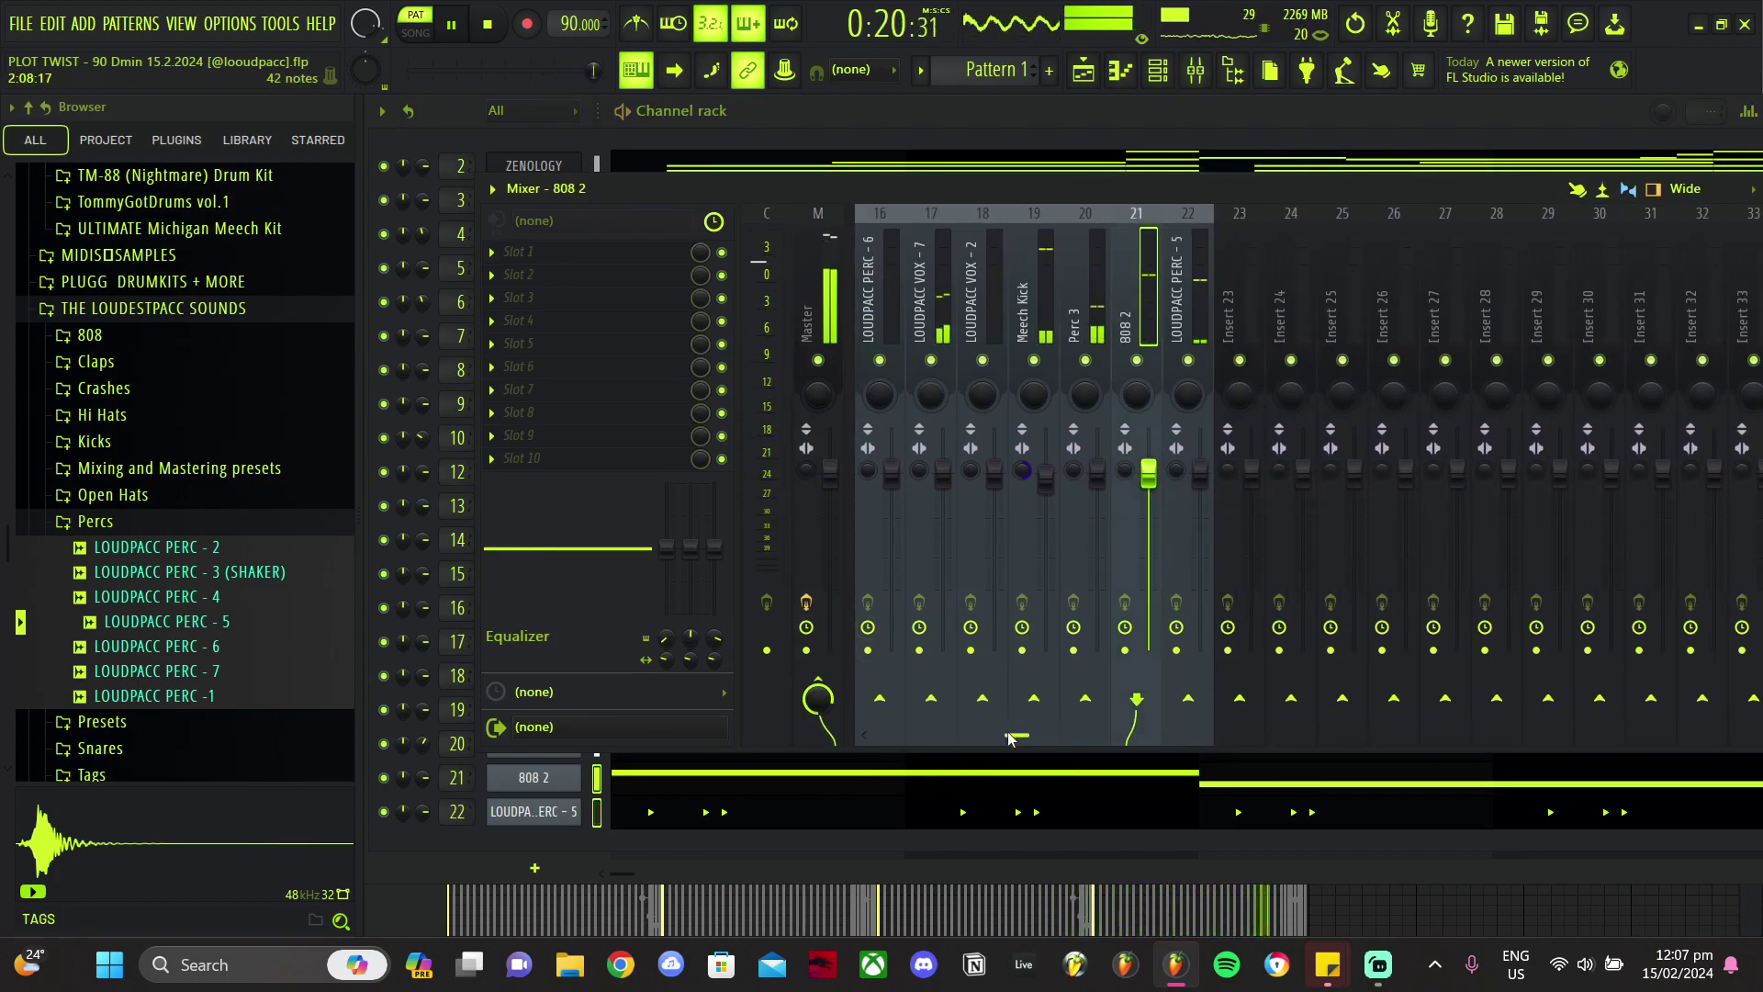
Step: Move 808 2 to mixer track 22 and Meech Kick to track 21, and place the kick channel below 808 2 in the channel rack
{"action": "left_click_drag", "start_coordinate": [1009, 740], "coordinate": [956, 736]}
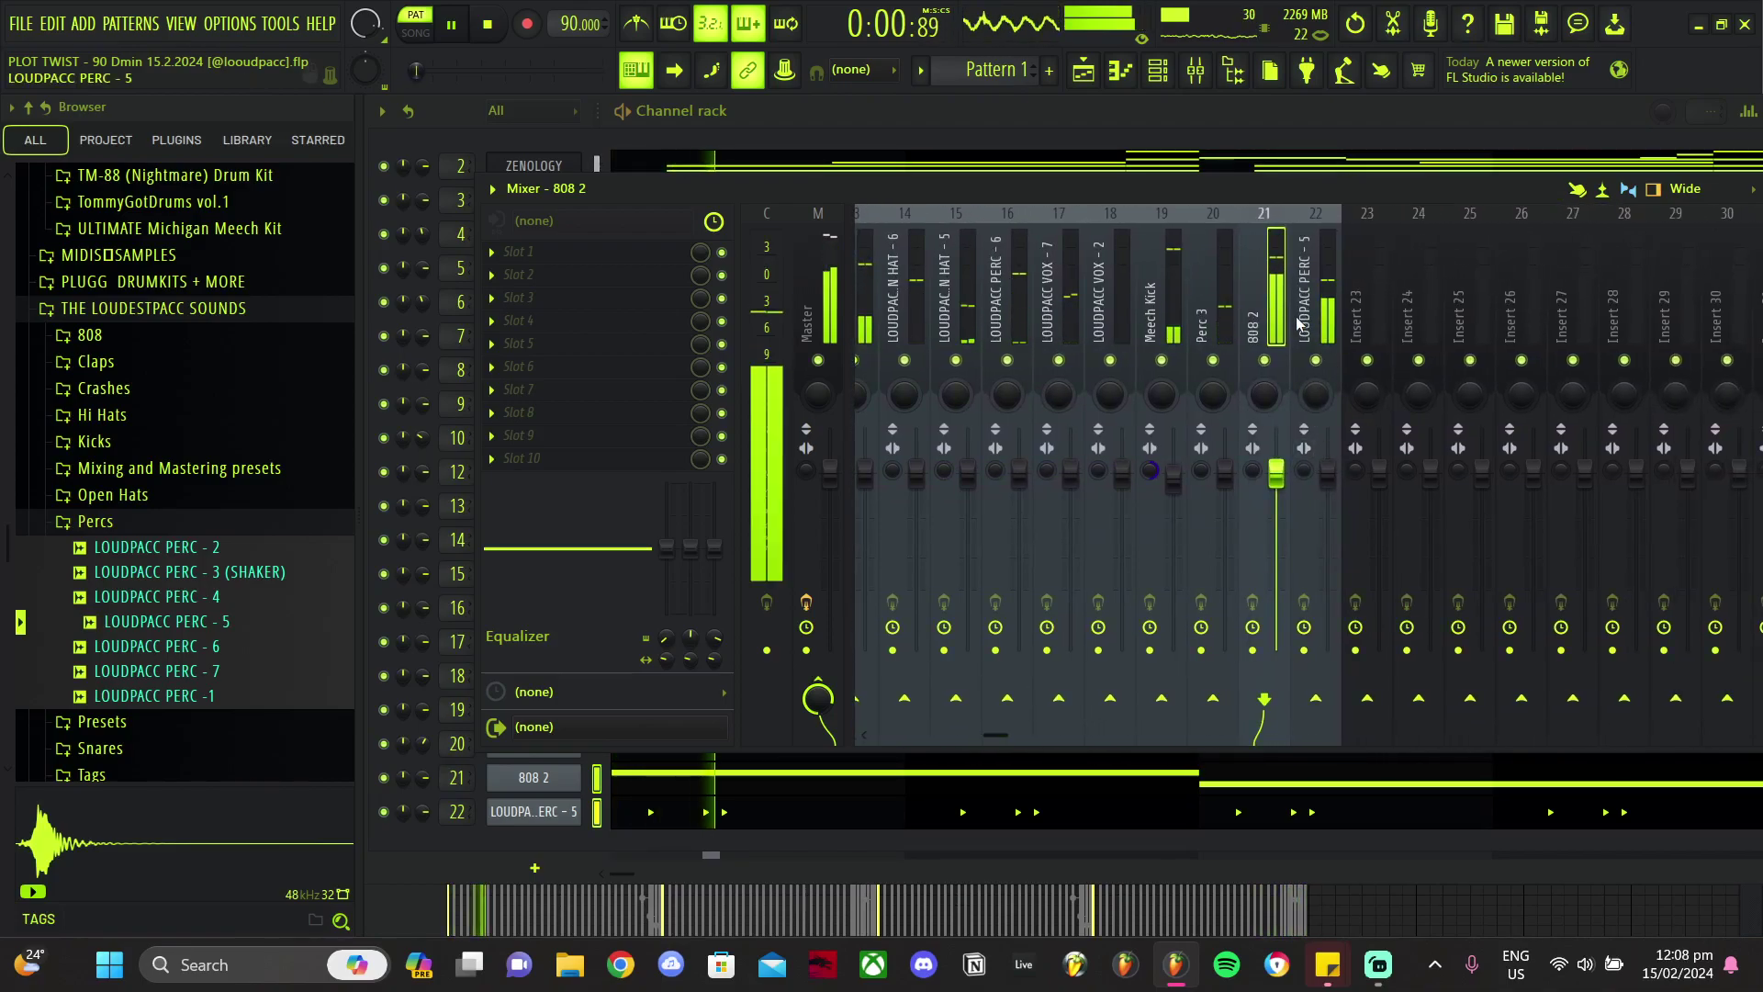
{"action": "key", "text": "alt+Left"}
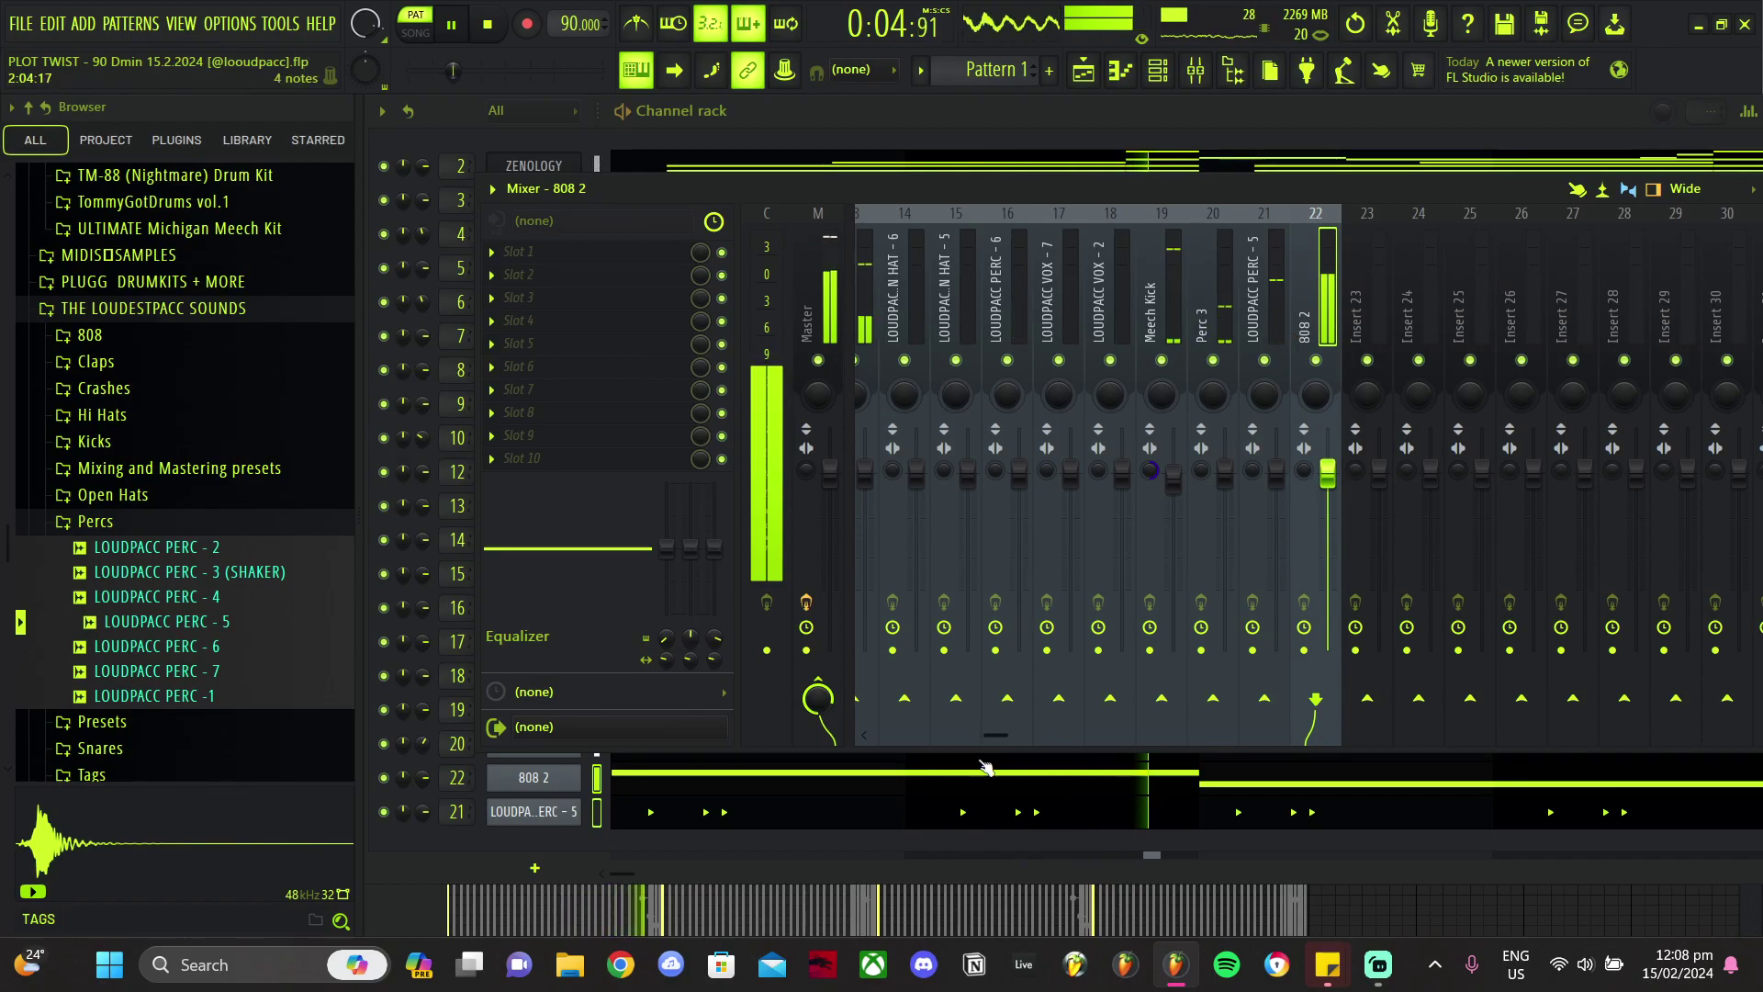
{"action": "left_click_drag", "start_coordinate": [987, 742], "coordinate": [944, 747]}
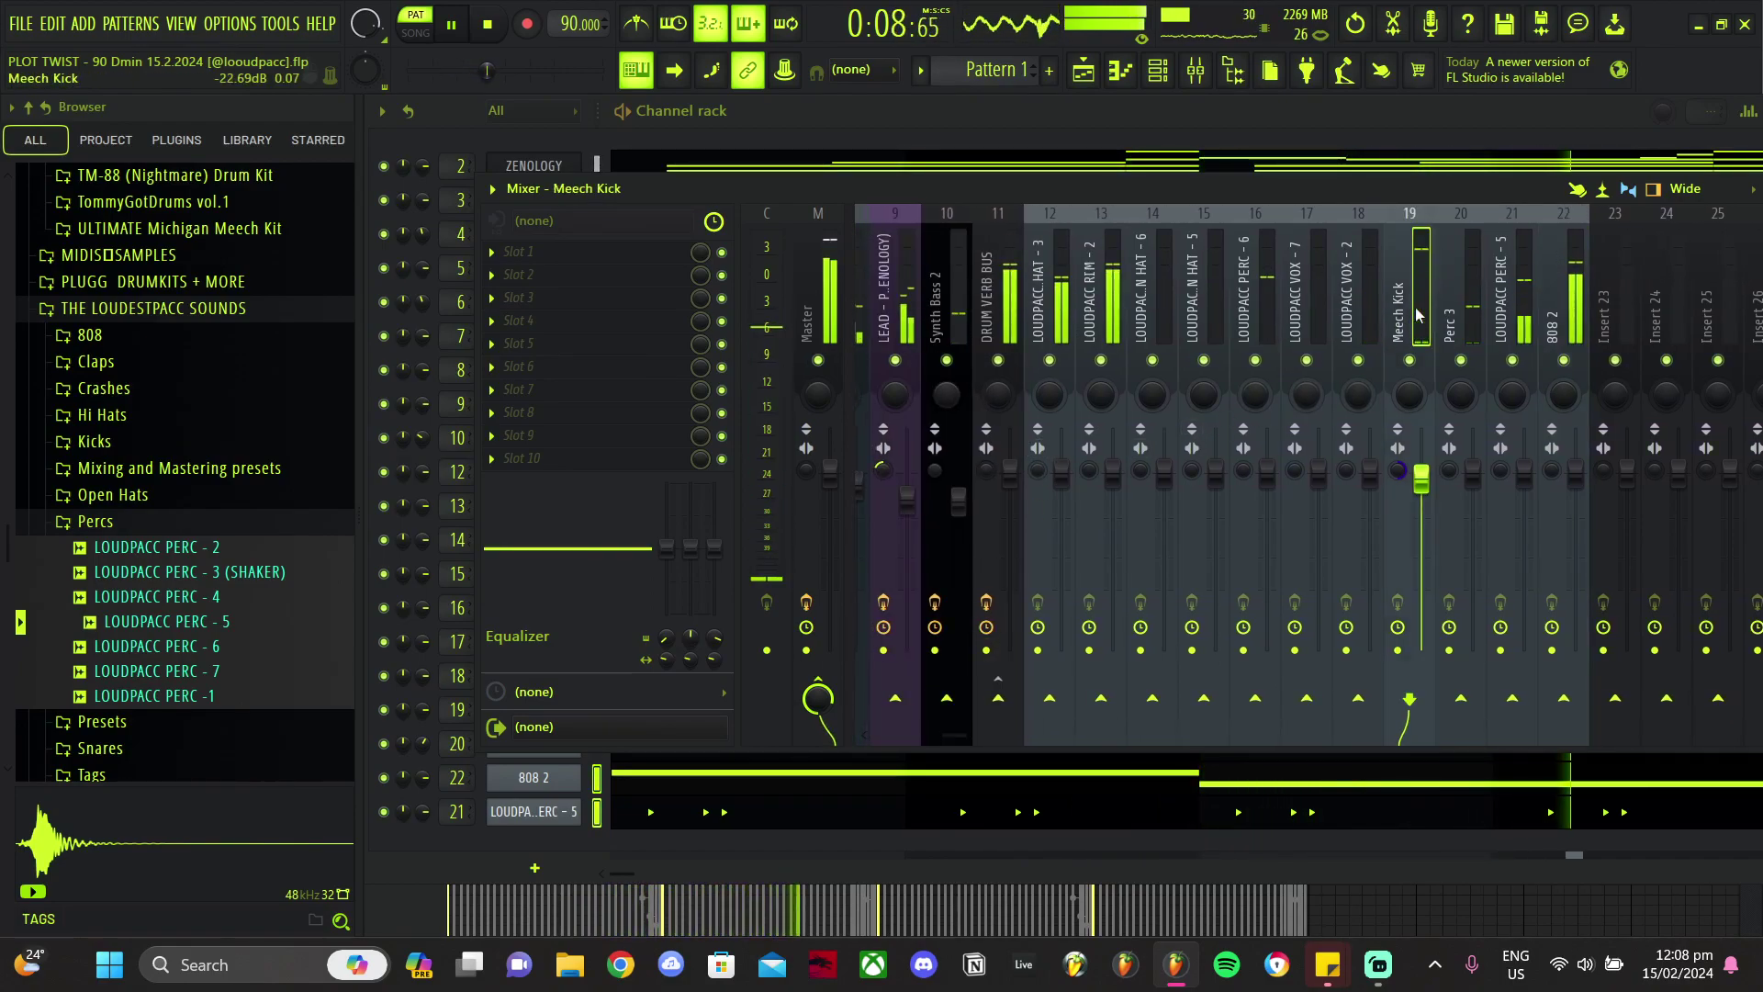
{"action": "key", "text": "F9"}
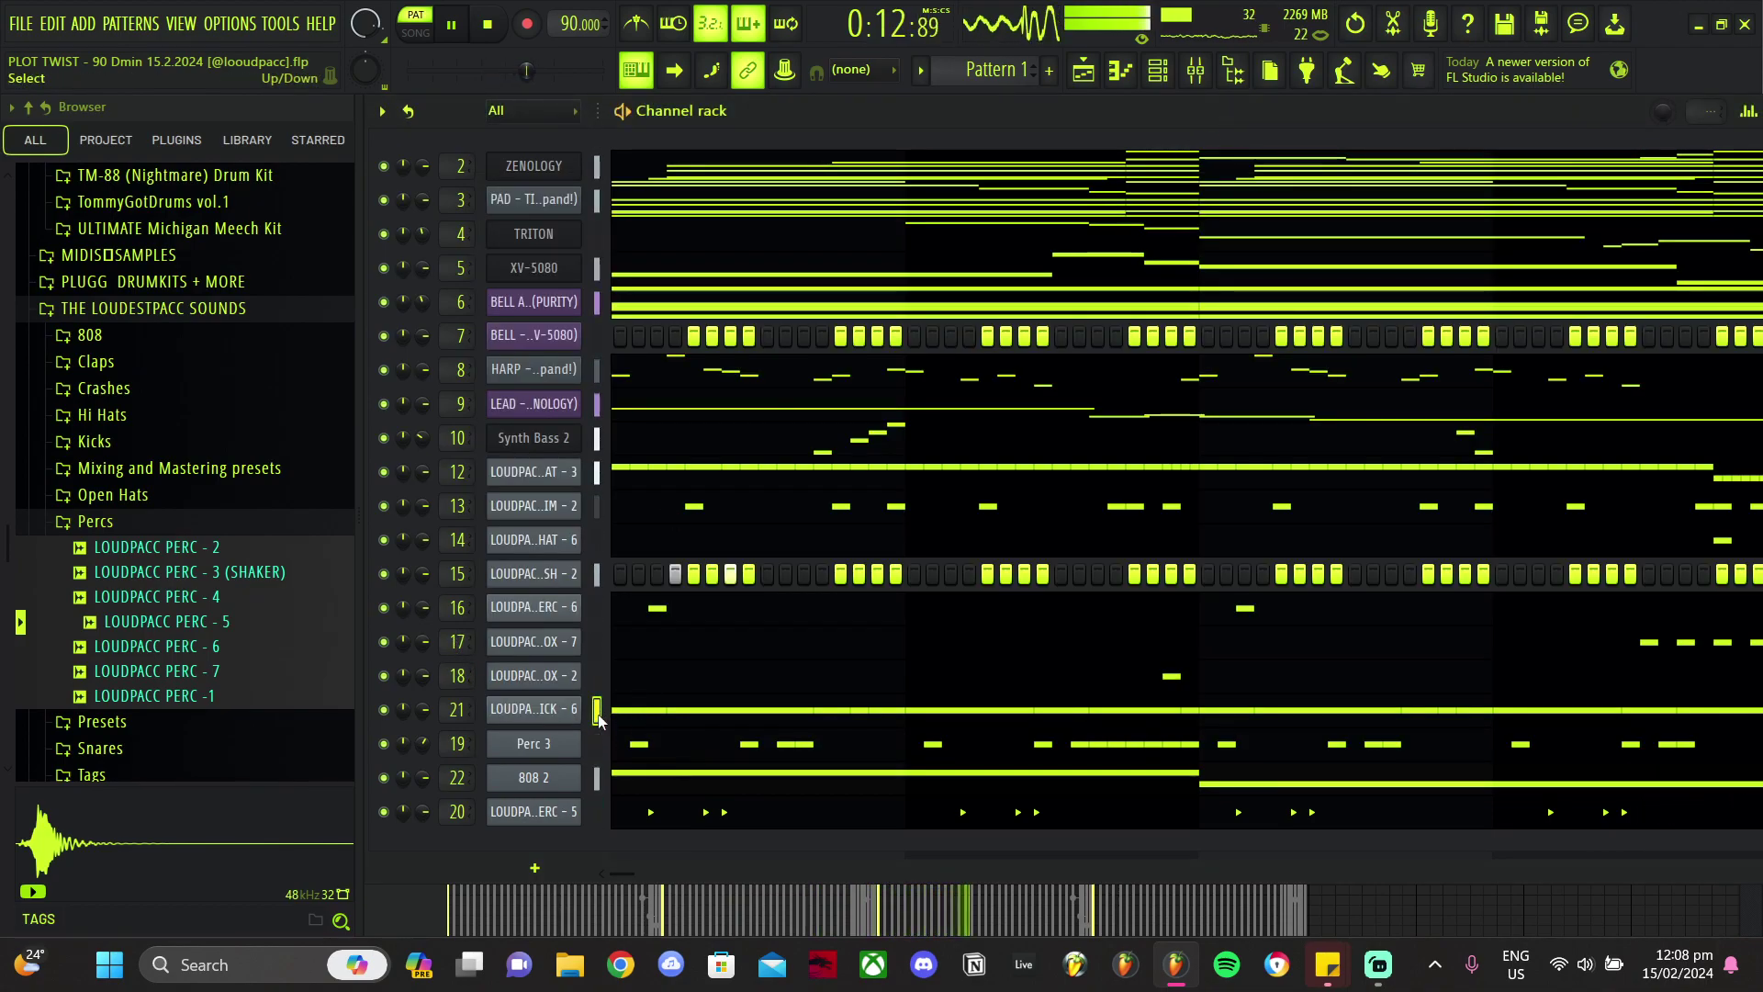
{"action": "key", "text": "alt+Down"}
Step: Enable the 808 2 volume envelope with attack, decay and sustain at zero and hold at maximum
{"action": "right_click", "coordinate": [533, 752]}
{"action": "left_click", "coordinate": [533, 752]}
{"action": "left_click", "coordinate": [539, 755]}
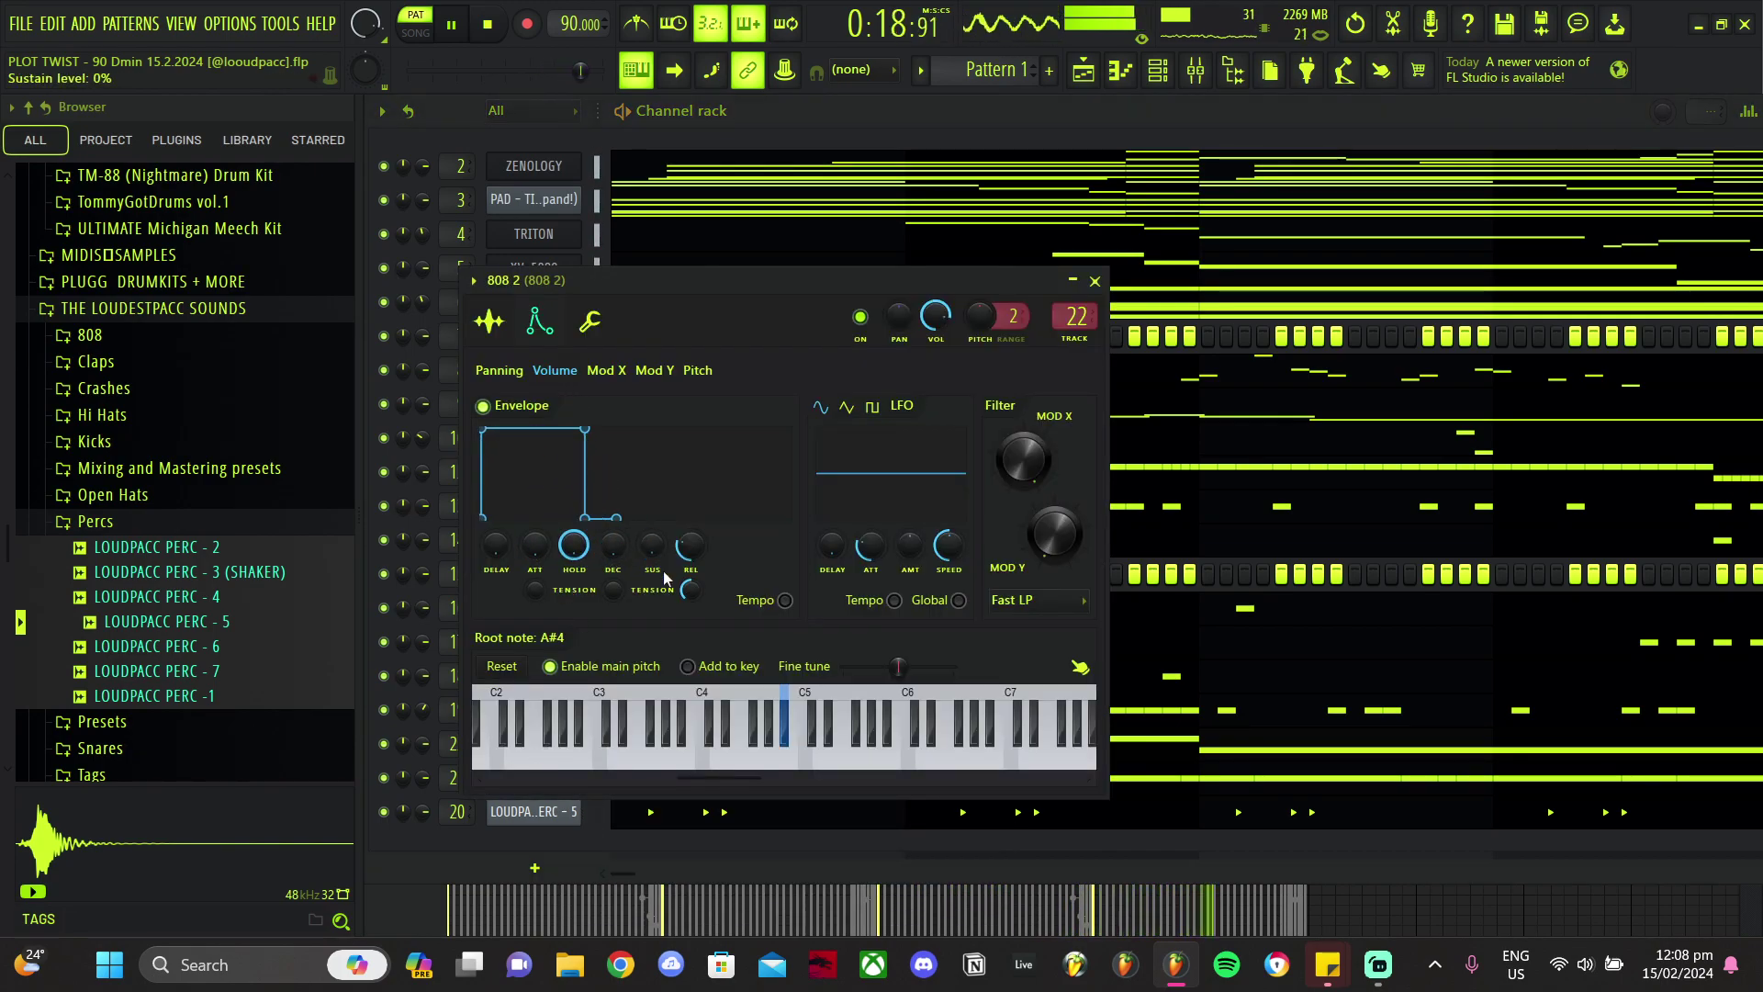
Step: Transpose all 808 2 notes up one octave to D5 and C5 in the piano roll and play the pattern
{"action": "left_click", "coordinate": [1124, 70]}
{"action": "key", "text": "space"}
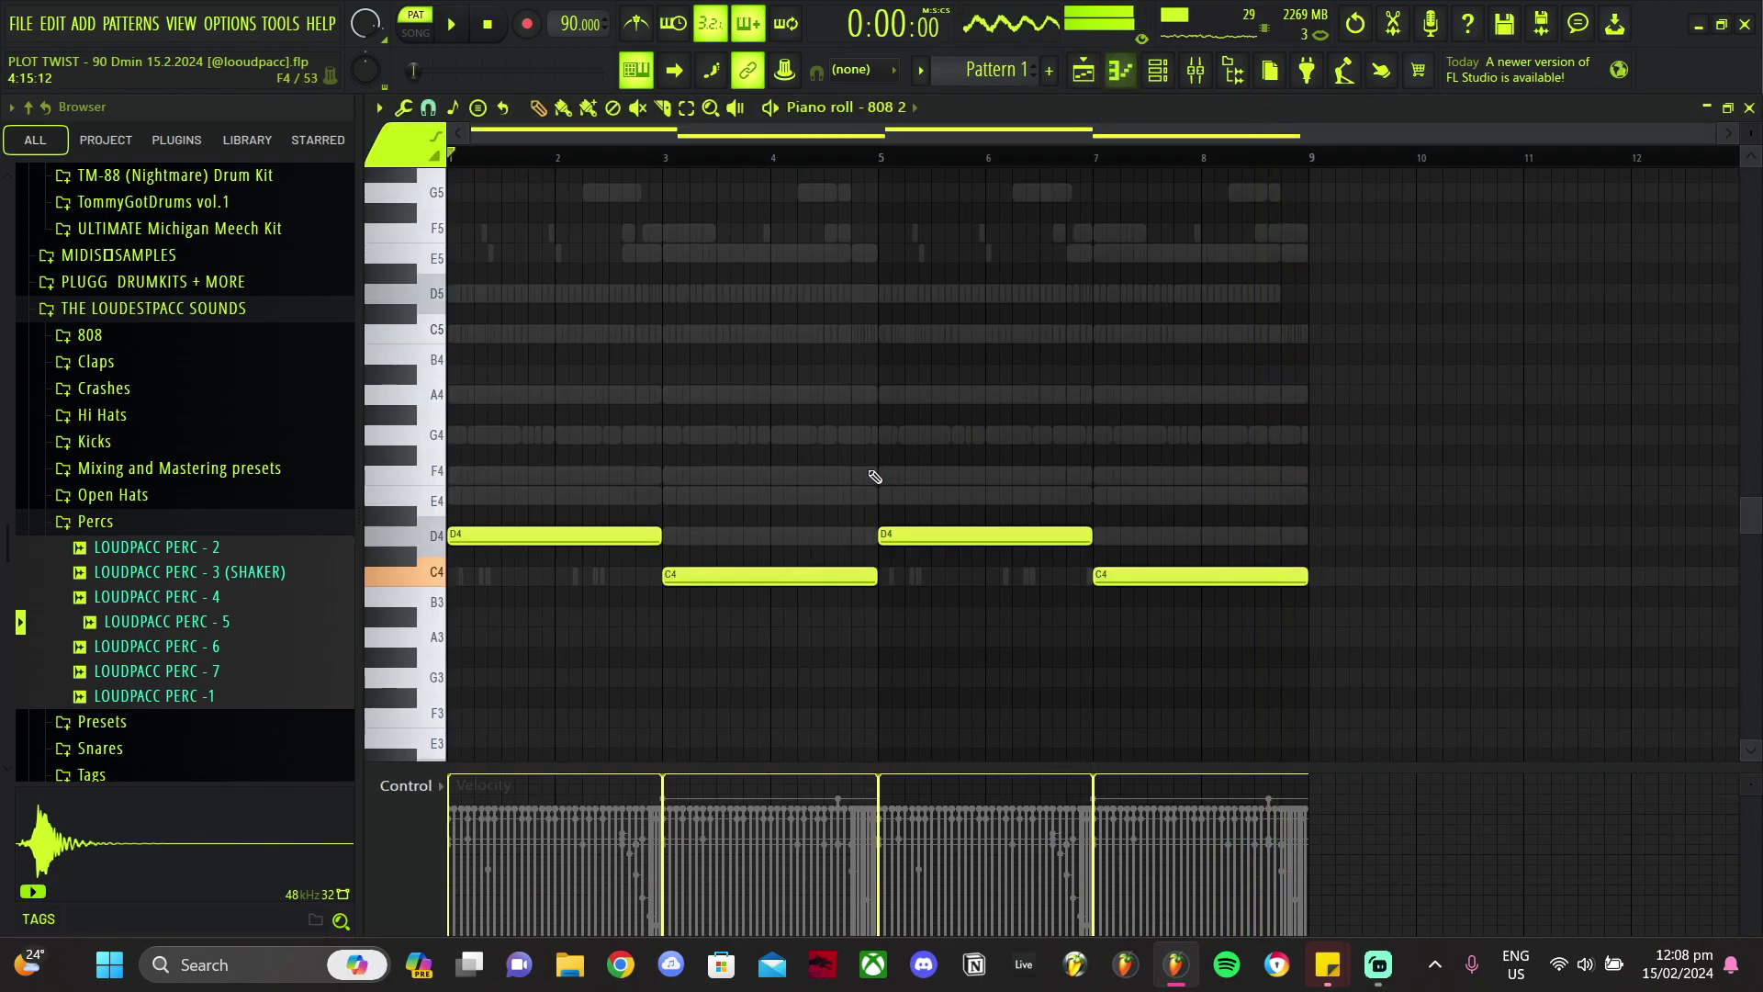
{"action": "key", "text": "ctrl+Up"}
{"action": "key", "text": "space"}
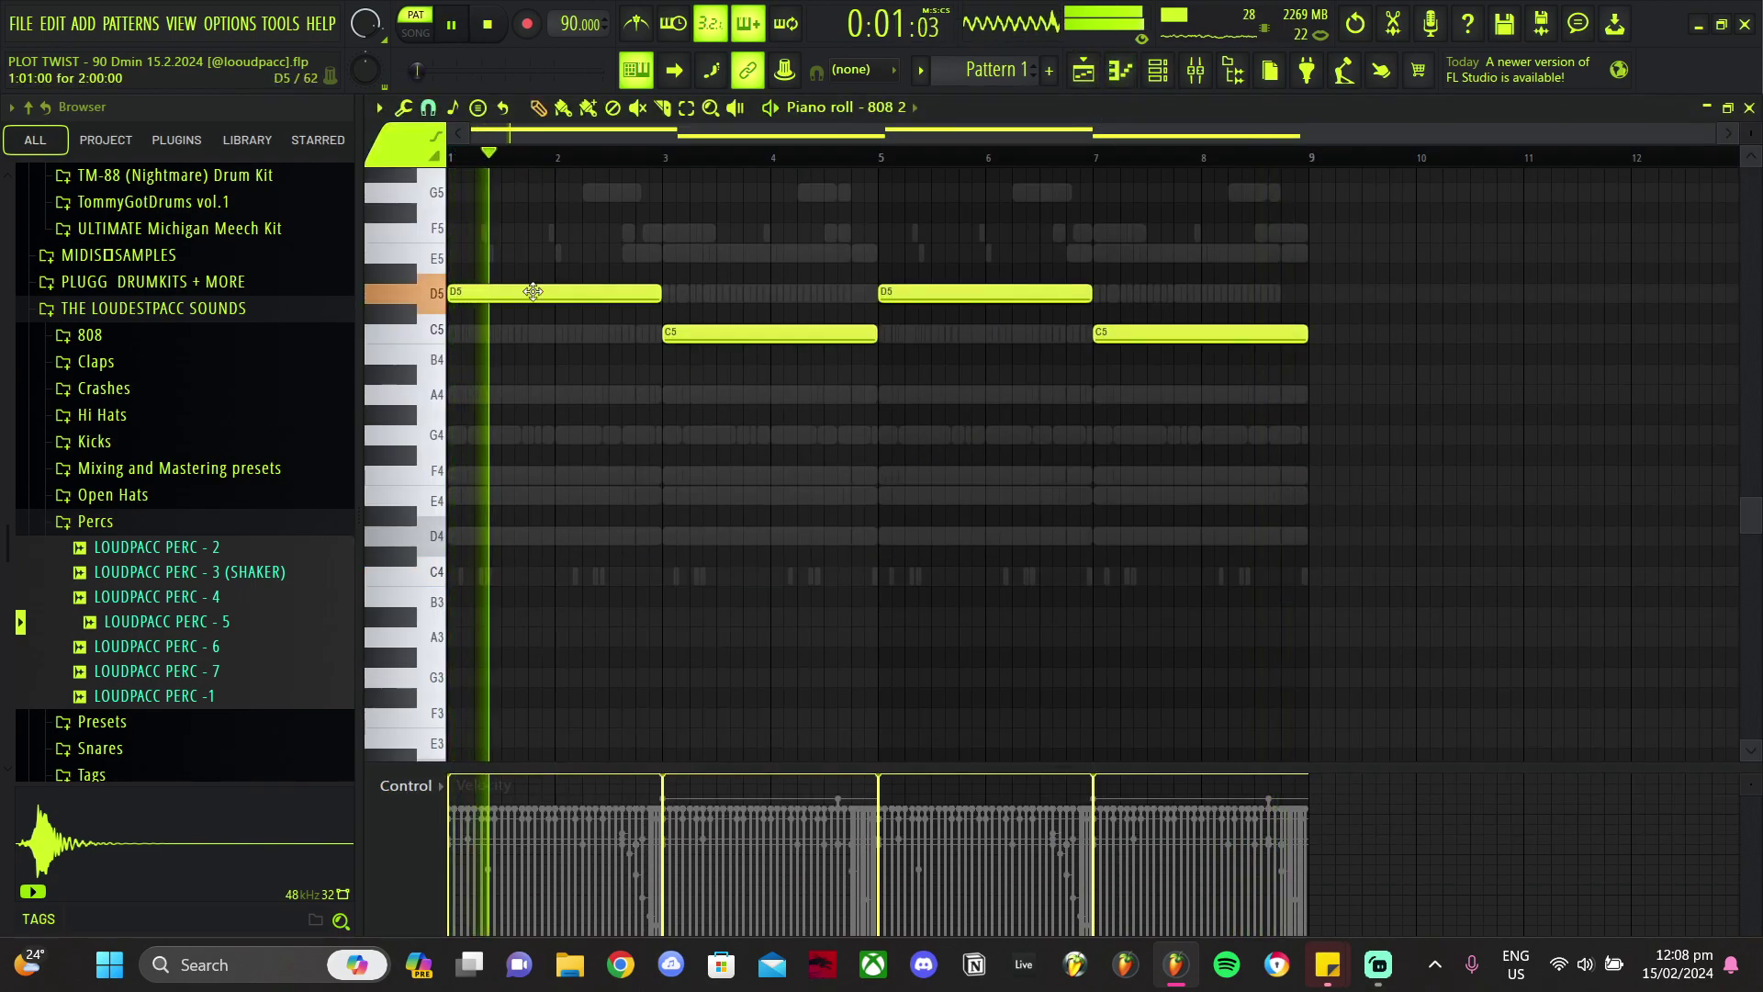
Step: Shorten the first D5 note to one bar and add a second one-bar D5 note at bar 2
{"action": "scroll", "coordinate": [623, 327], "scroll_direction": "up", "scroll_amount": 5}
{"action": "key", "text": "space"}
{"action": "key", "text": "space"}
{"action": "left_click_drag", "start_coordinate": [552, 333], "coordinate": [573, 330]}
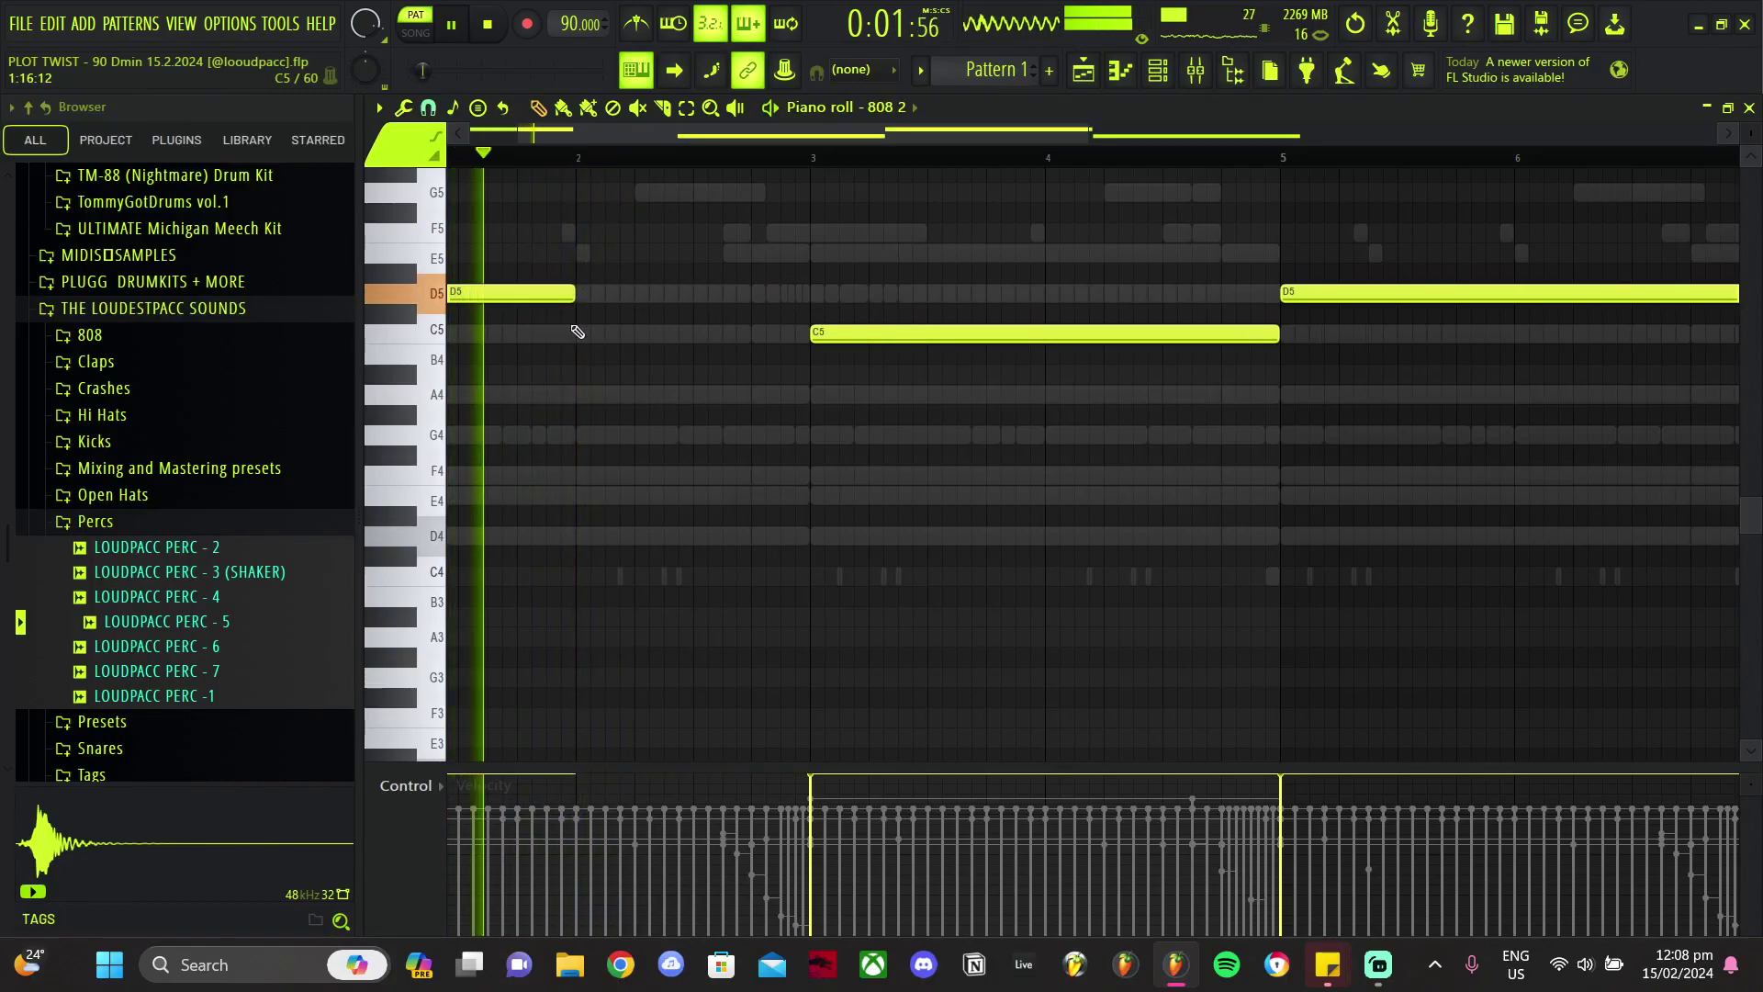
{"action": "left_click", "coordinate": [583, 293]}
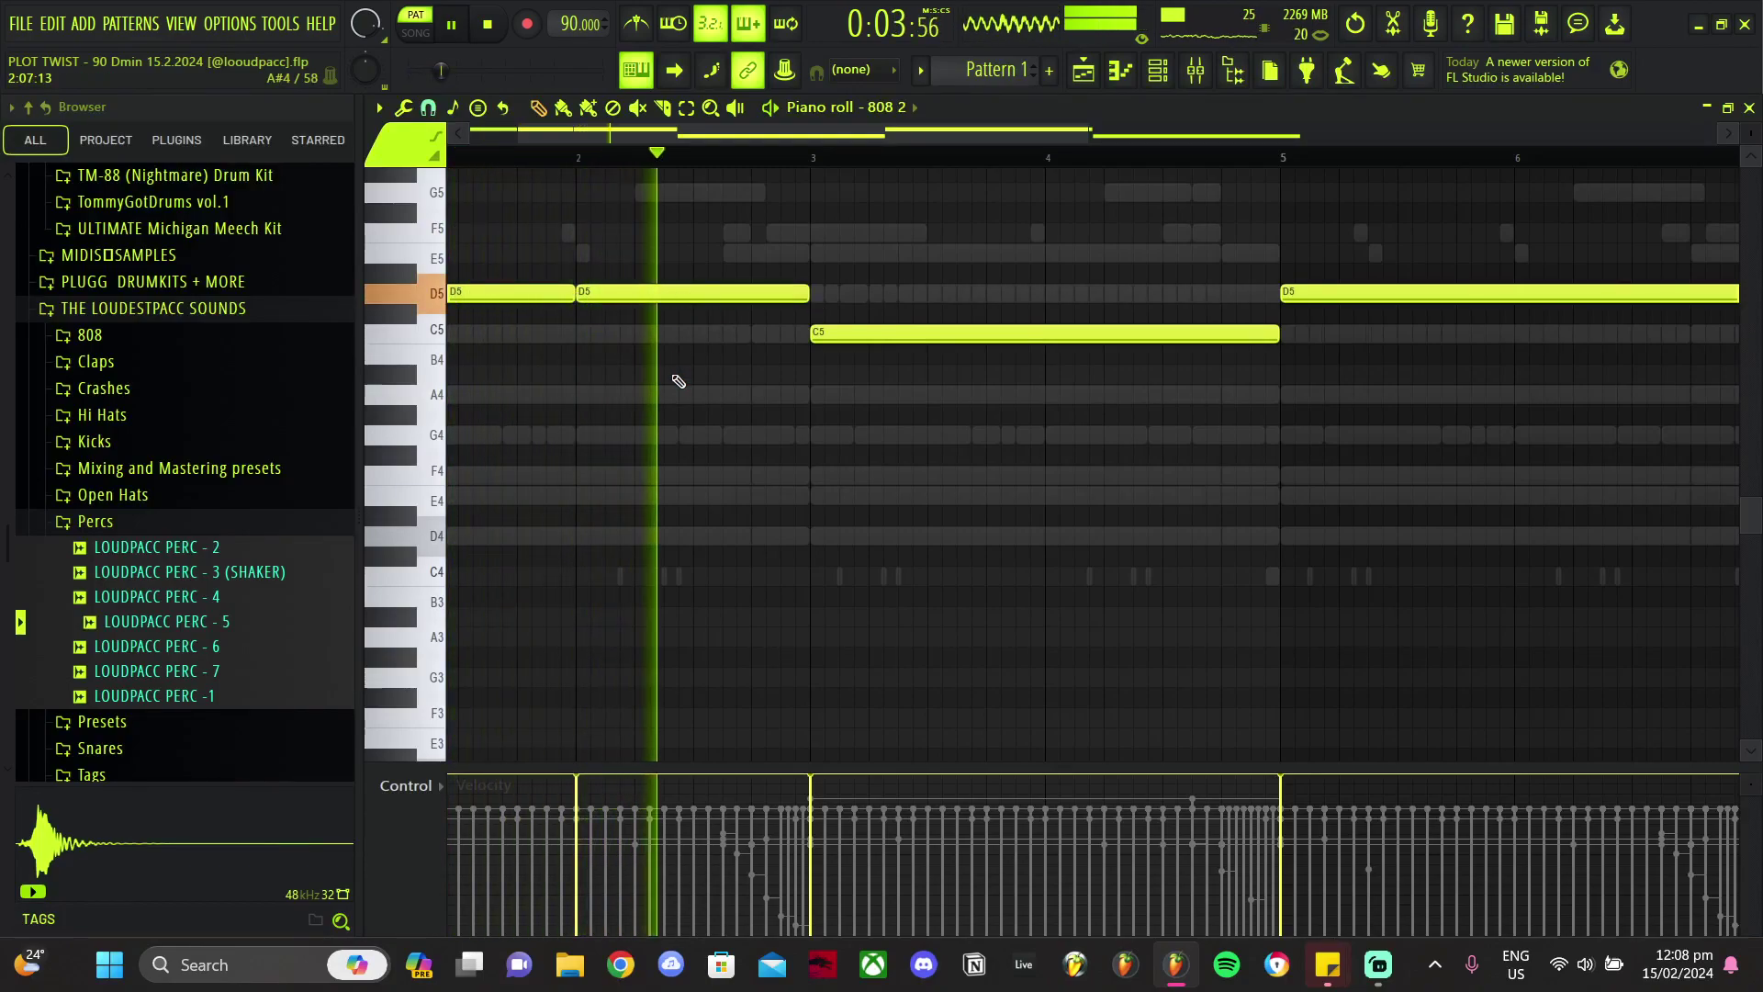
Step: Lower the bar 3 note to A#4 and repeat the first four bars of 808 2 notes over bars 5 to 8
{"action": "scroll", "coordinate": [677, 378], "scroll_direction": "up", "scroll_amount": 3}
{"action": "mouse_move", "coordinate": [964, 334]}
{"action": "left_mouse_down"}
{"action": "mouse_move", "coordinate": [974, 404]}
{"action": "mouse_move", "coordinate": [968, 367]}
{"action": "left_mouse_up"}
{"action": "scroll", "coordinate": [968, 367], "scroll_direction": "down", "scroll_amount": 5}
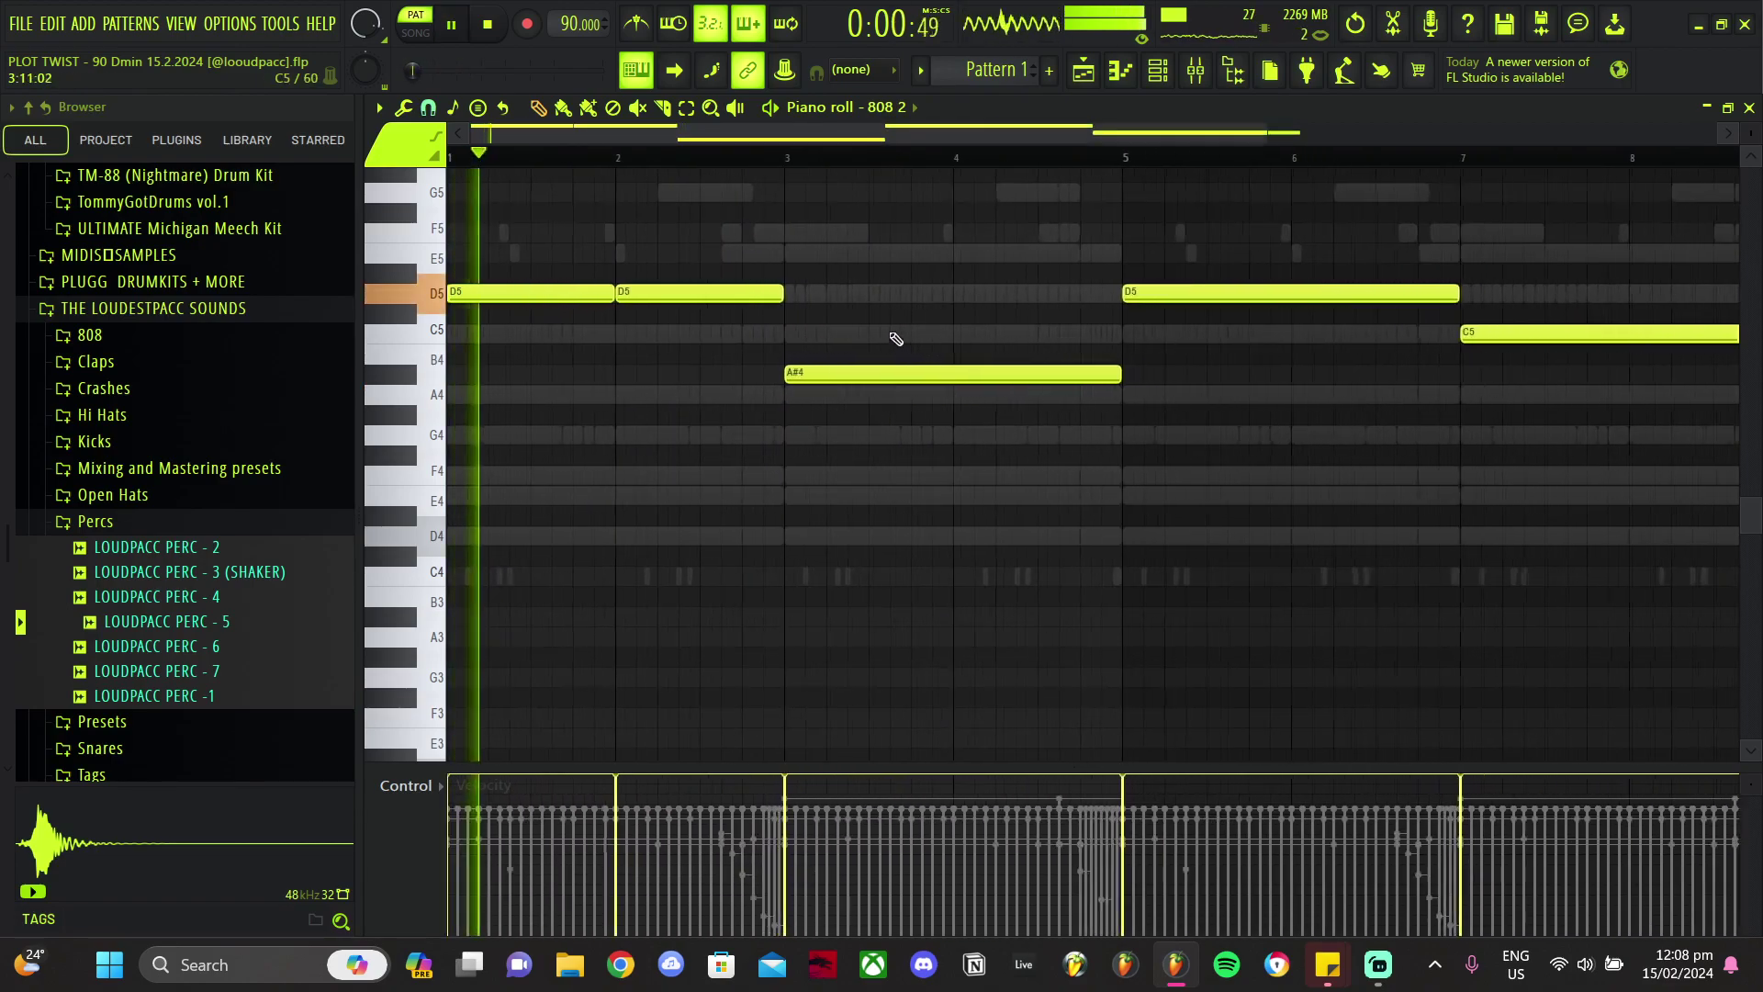
{"action": "key", "text": "ctrl+b"}
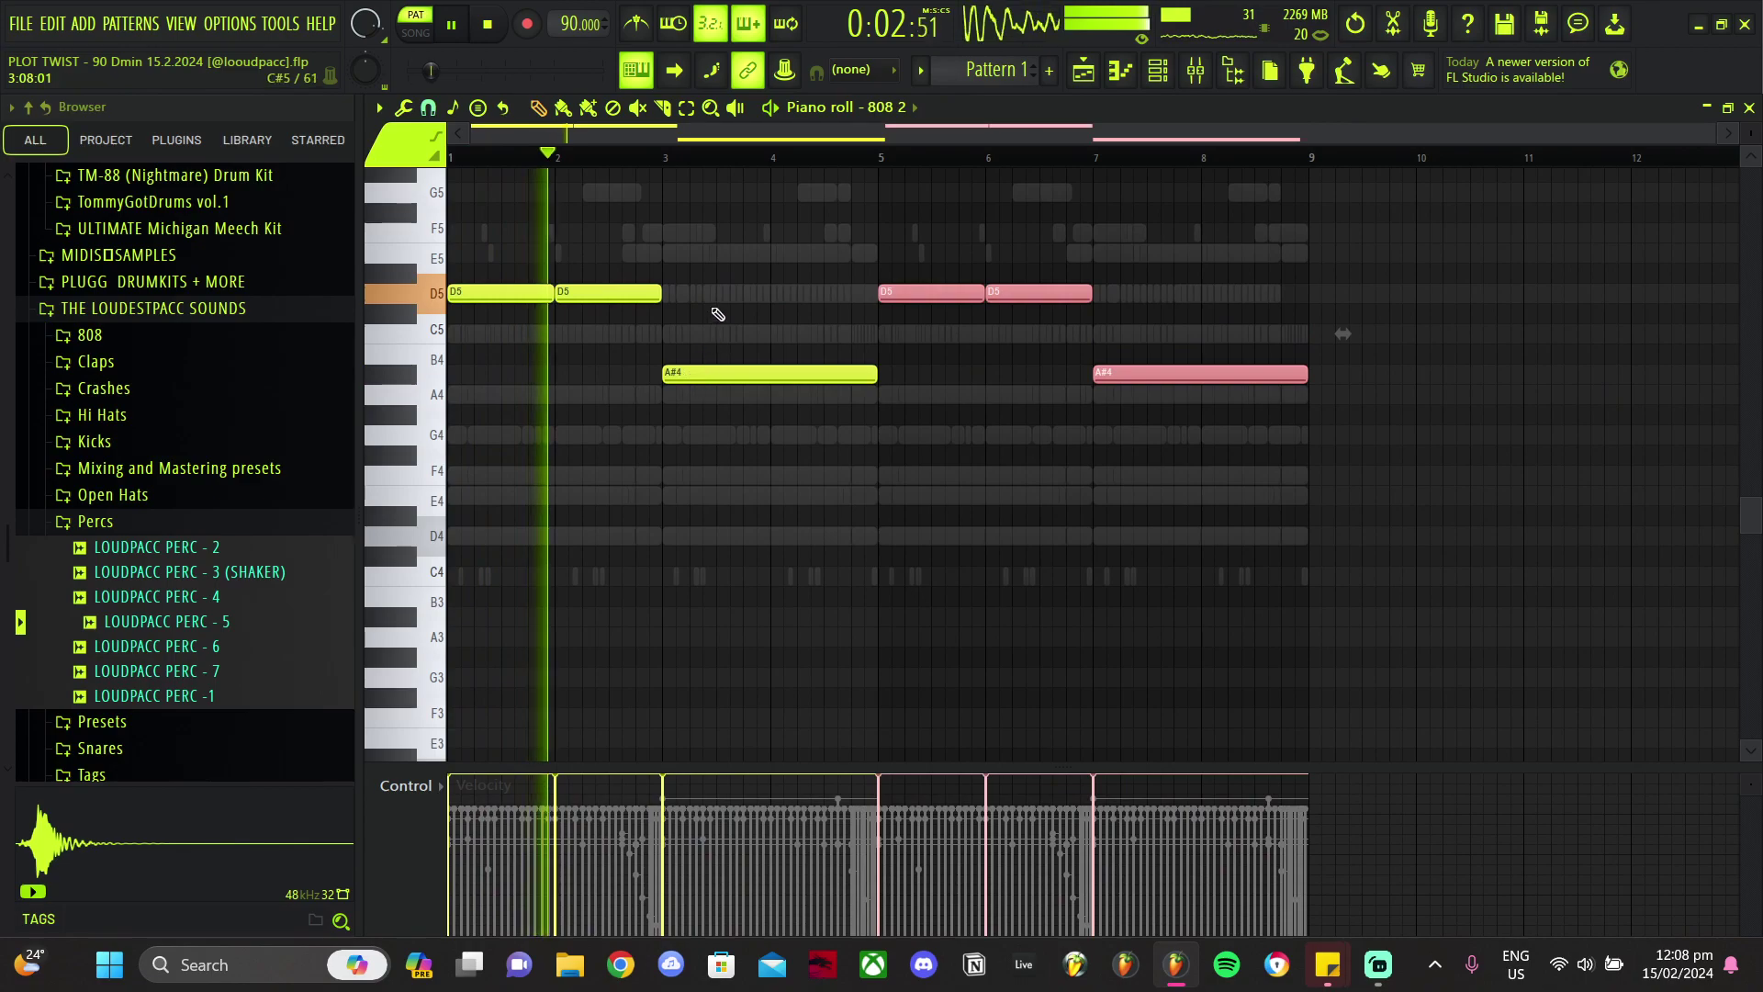
{"action": "key", "text": "ctrl+d"}
Step: Try raising the 808 2 note at bar 3 to C5
{"action": "scroll", "coordinate": [622, 364], "scroll_direction": "up", "scroll_amount": 5}
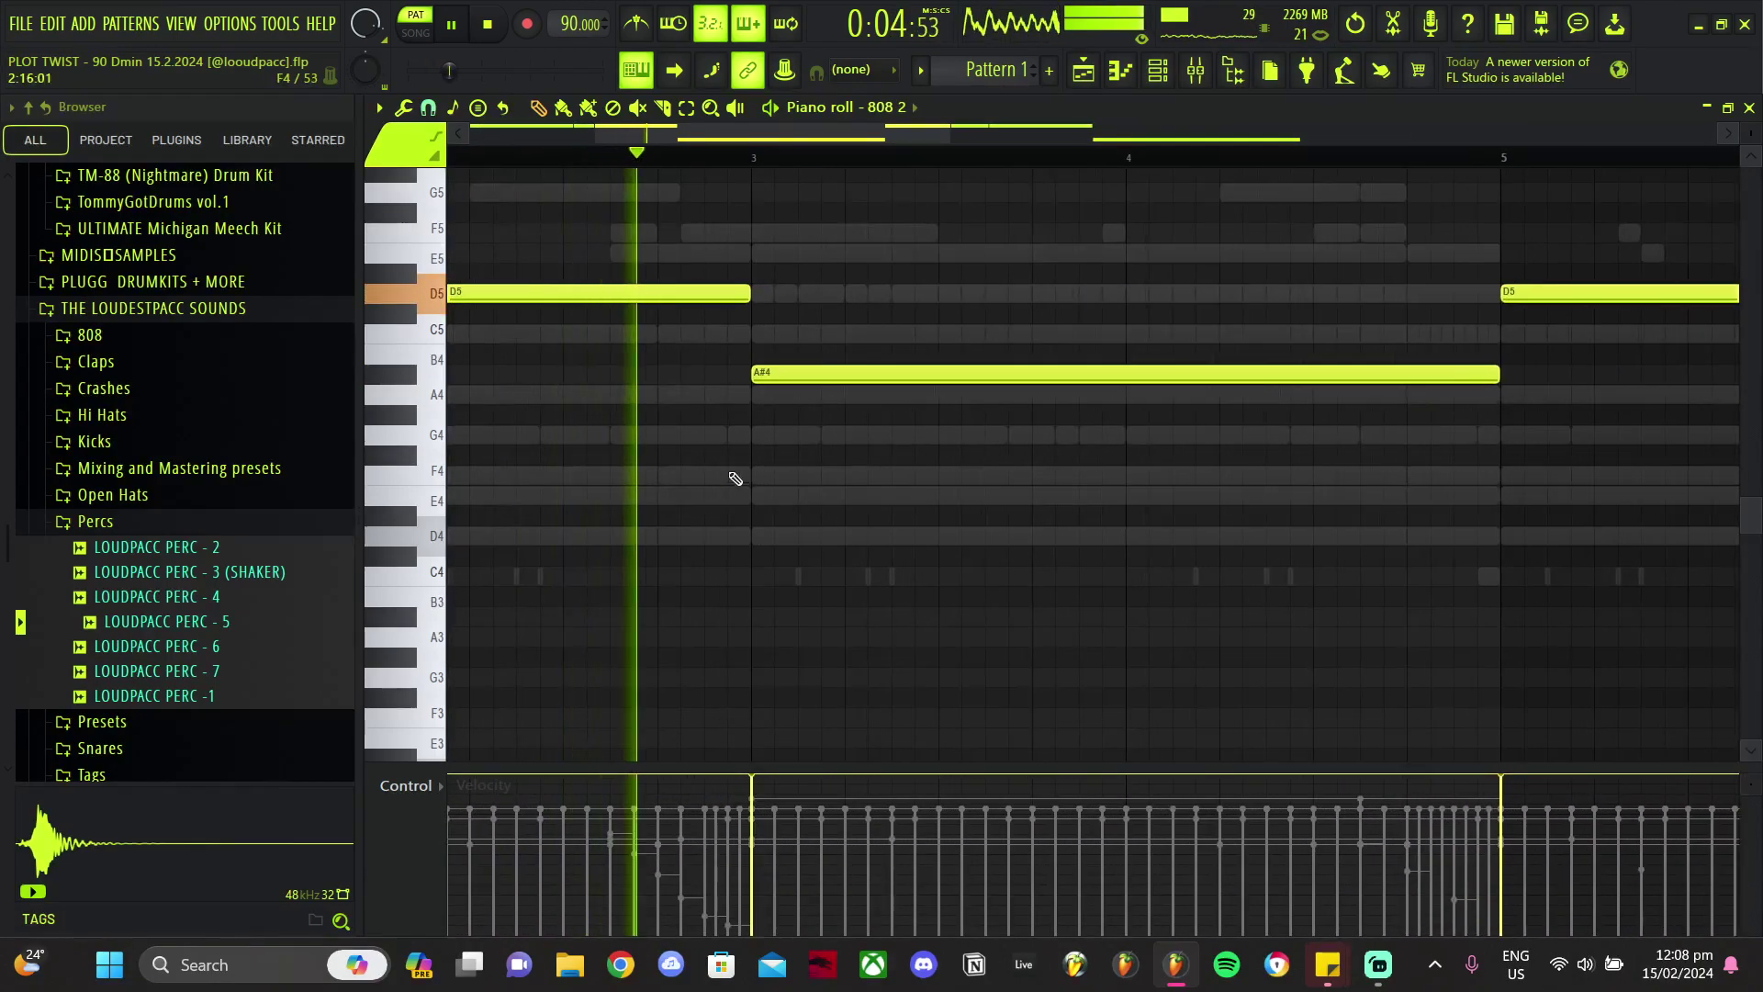
{"action": "scroll", "coordinate": [807, 465], "scroll_direction": "down", "scroll_amount": 2}
{"action": "left_click_drag", "start_coordinate": [815, 379], "coordinate": [814, 336]}
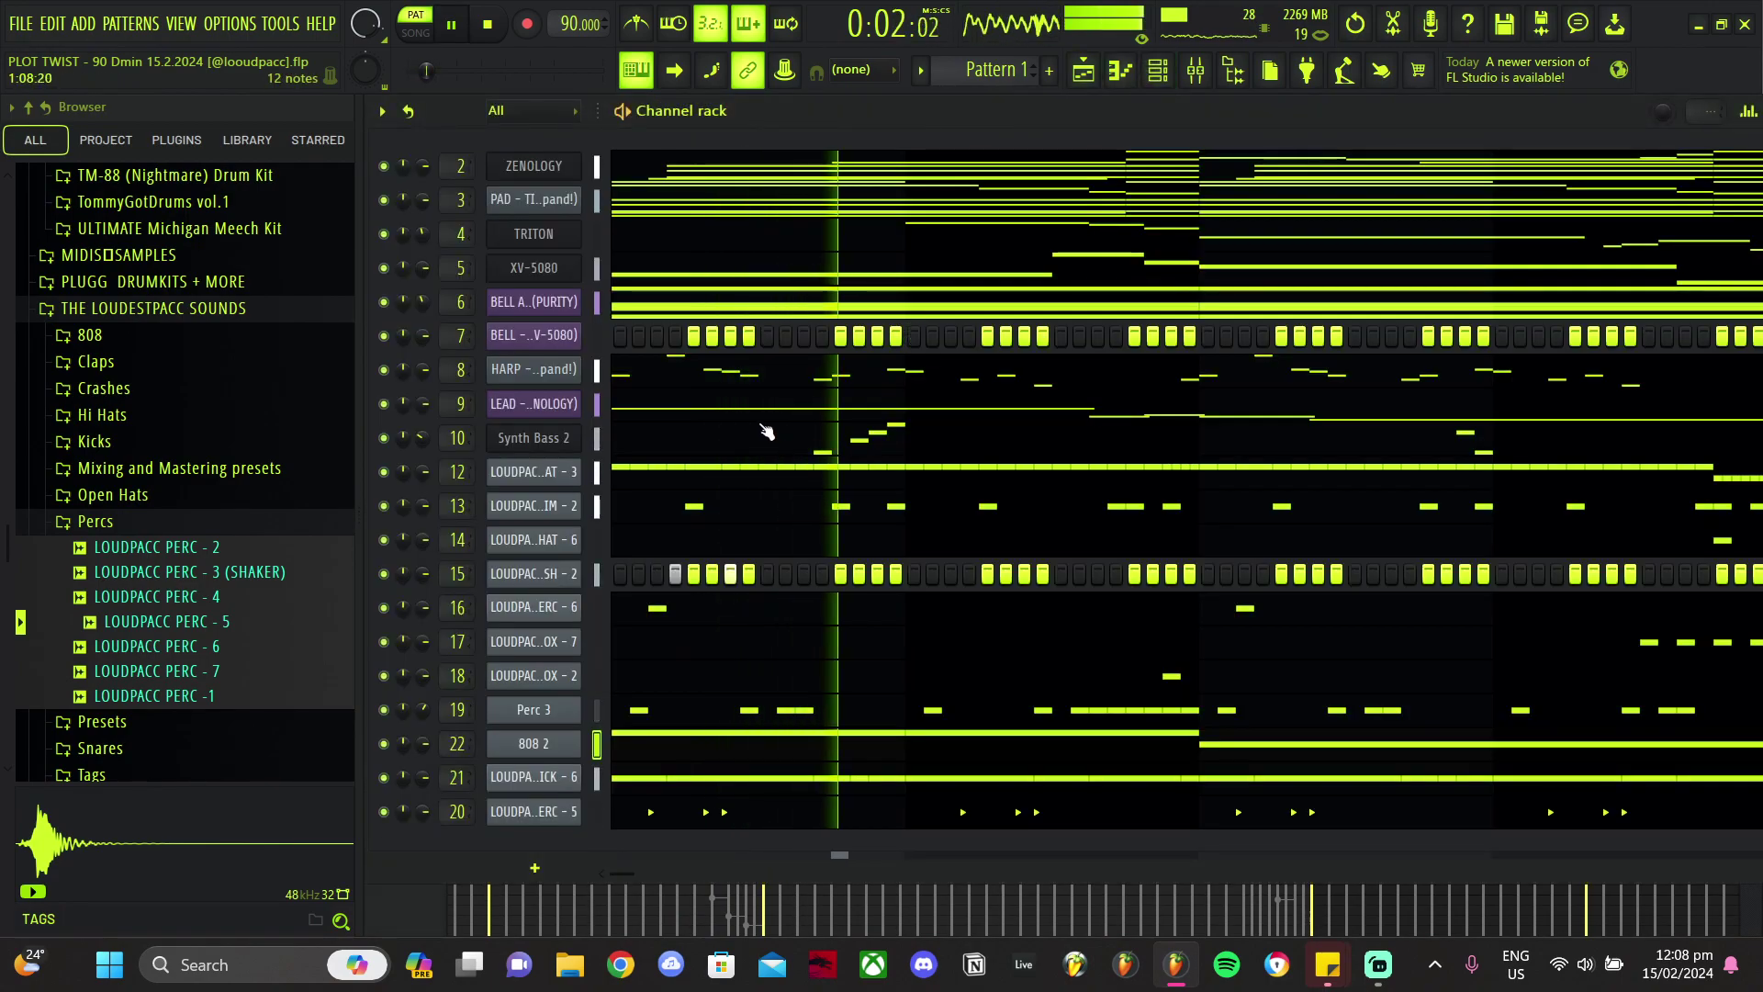
Step: Check the LEAD - PHASE LEAD notes in the piano roll and return to the 808 2 pattern
{"action": "left_click", "coordinate": [770, 416]}
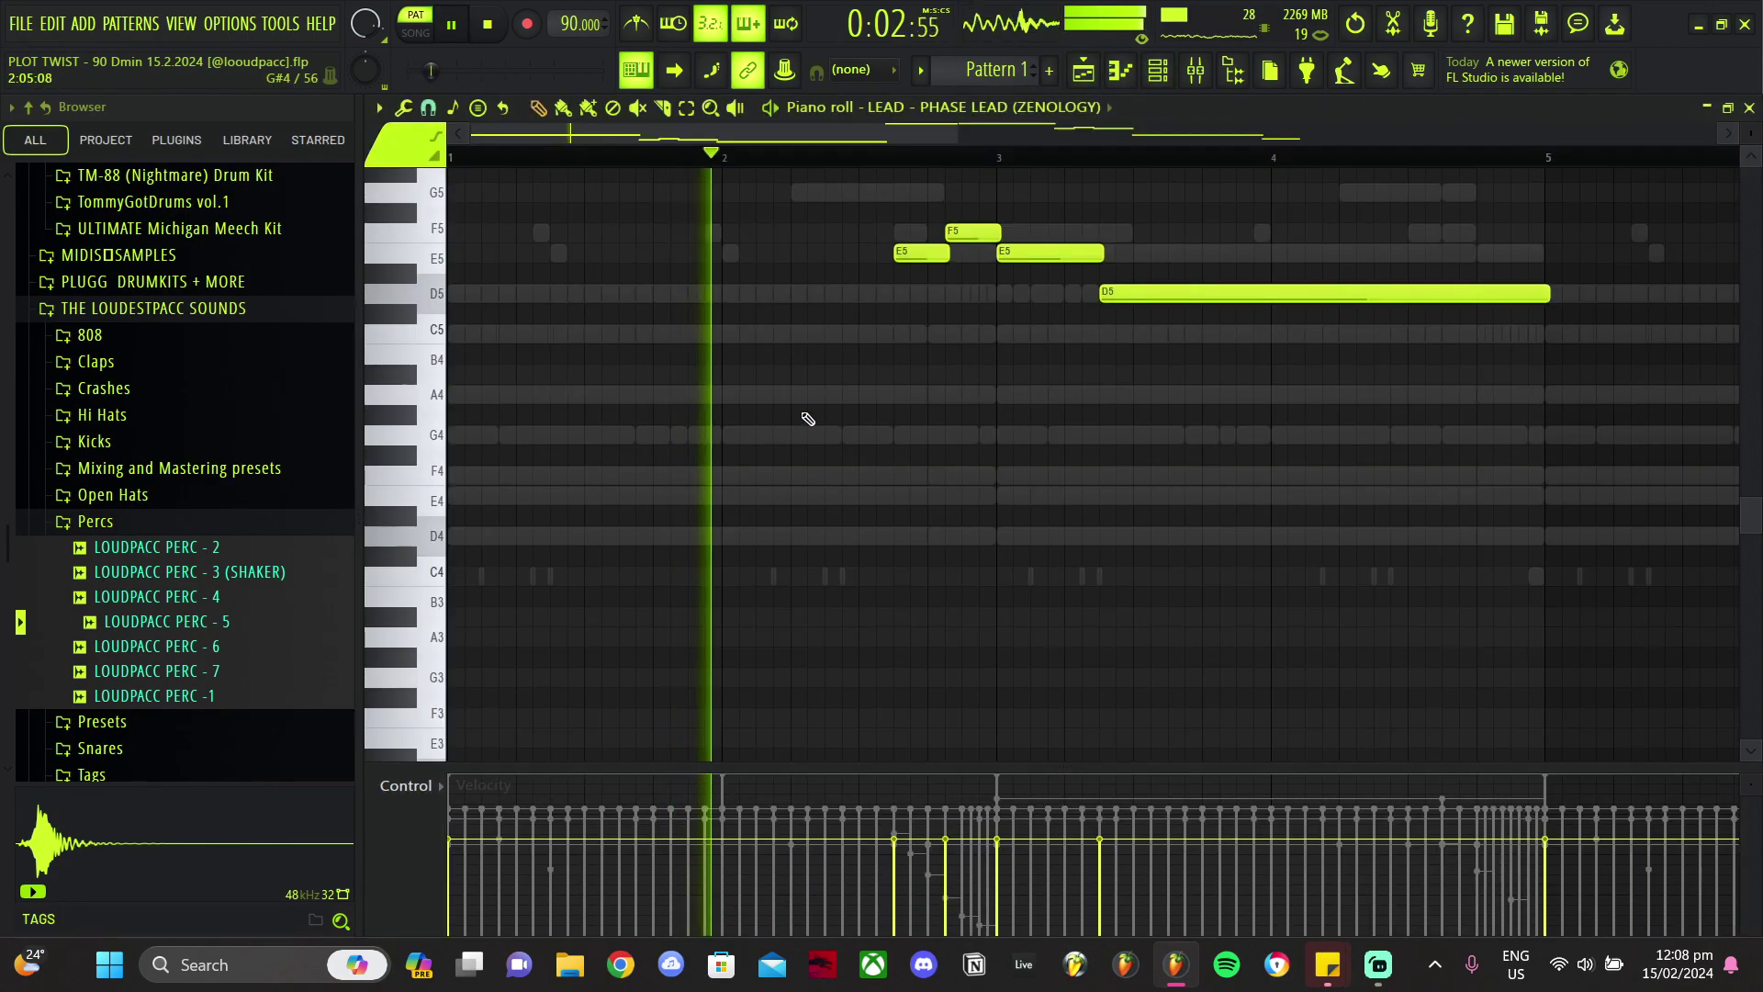
{"action": "scroll", "coordinate": [881, 410], "scroll_direction": "up", "scroll_amount": 2}
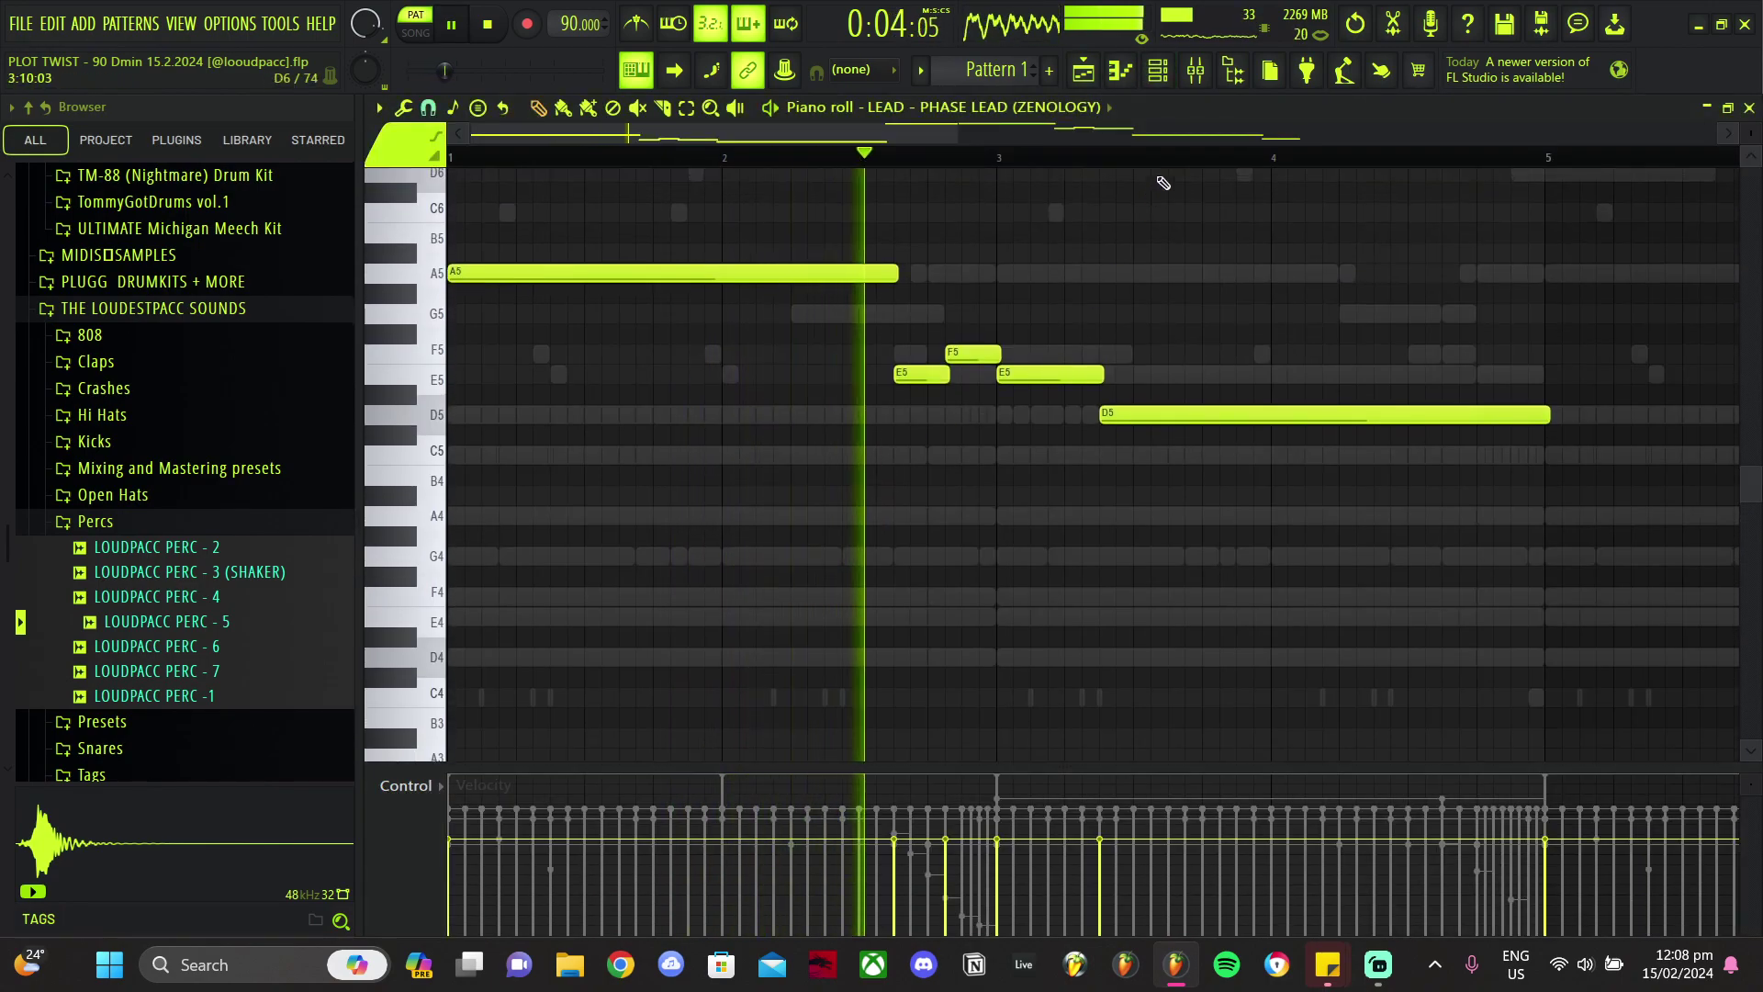
{"action": "left_click", "coordinate": [1159, 70]}
{"action": "left_click", "coordinate": [677, 742]}
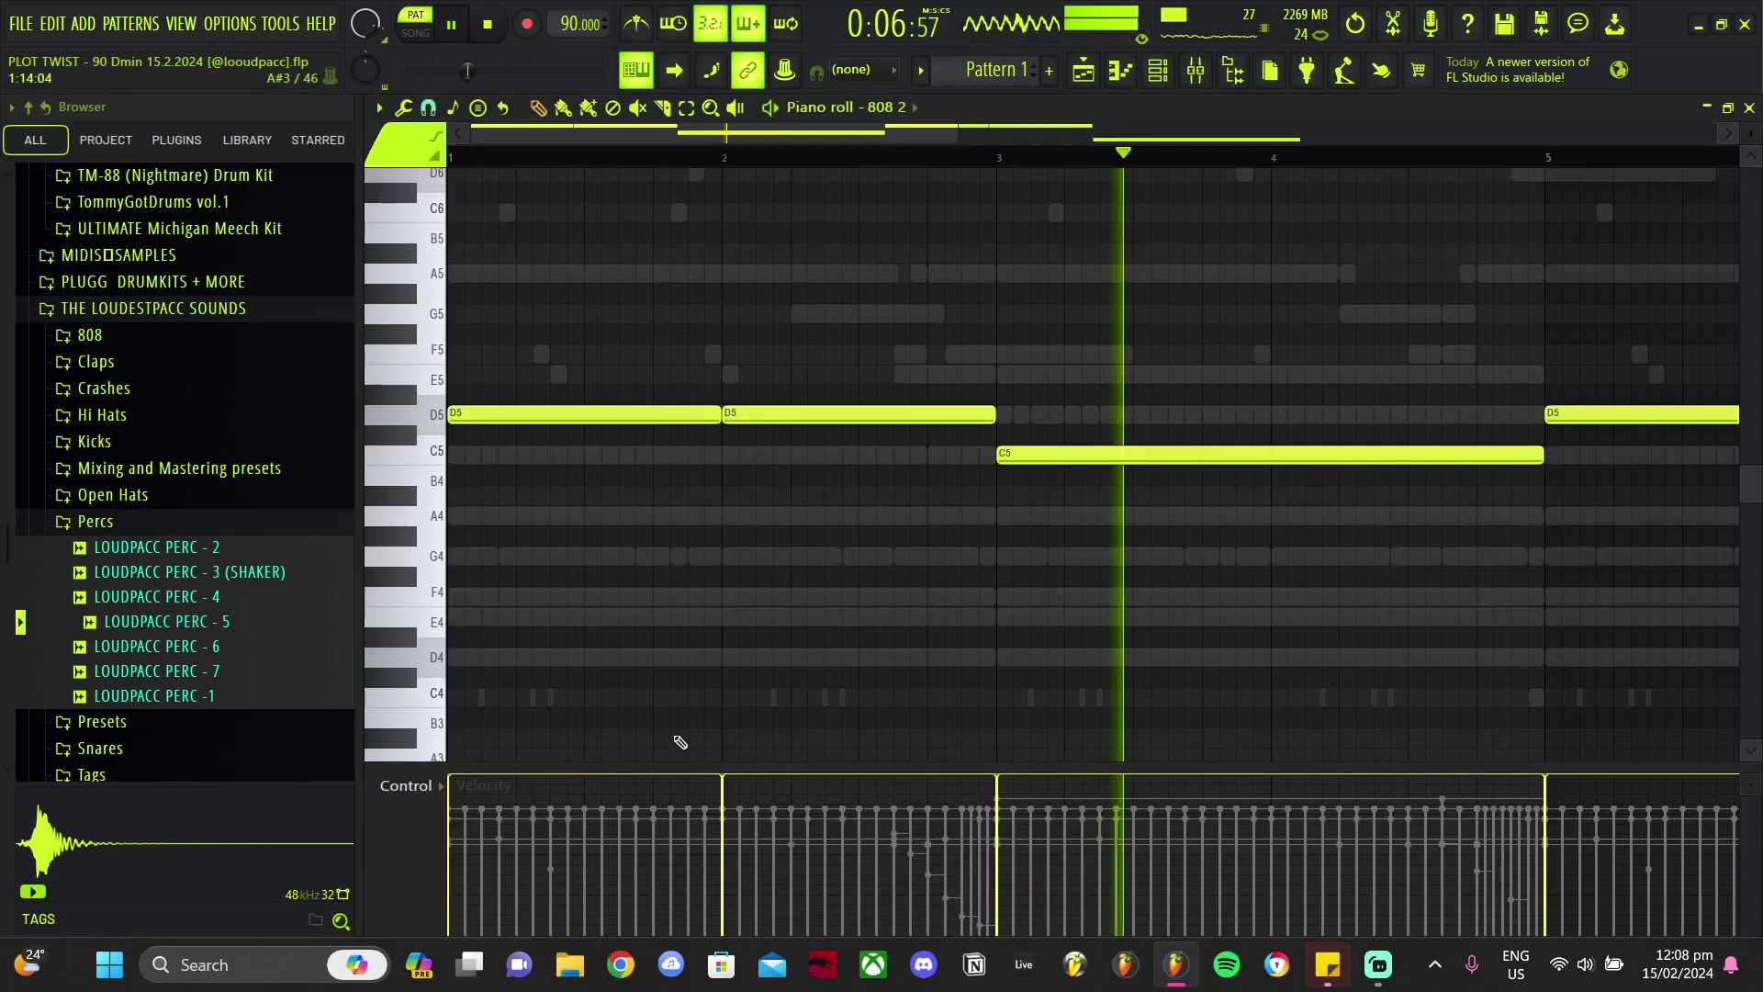
Step: Try transposing the two 808 2 notes in bars 1 and 2 up to F#5 and F5 while auditioning them
{"action": "key", "text": "space"}
{"action": "left_click_drag", "start_coordinate": [897, 397], "coordinate": [539, 463]}
{"action": "key", "text": "Up"}
{"action": "key", "text": "Up"}
{"action": "key", "text": "Up"}
{"action": "key", "text": "Up"}
{"action": "key", "text": "Up"}
{"action": "key", "text": "Up"}
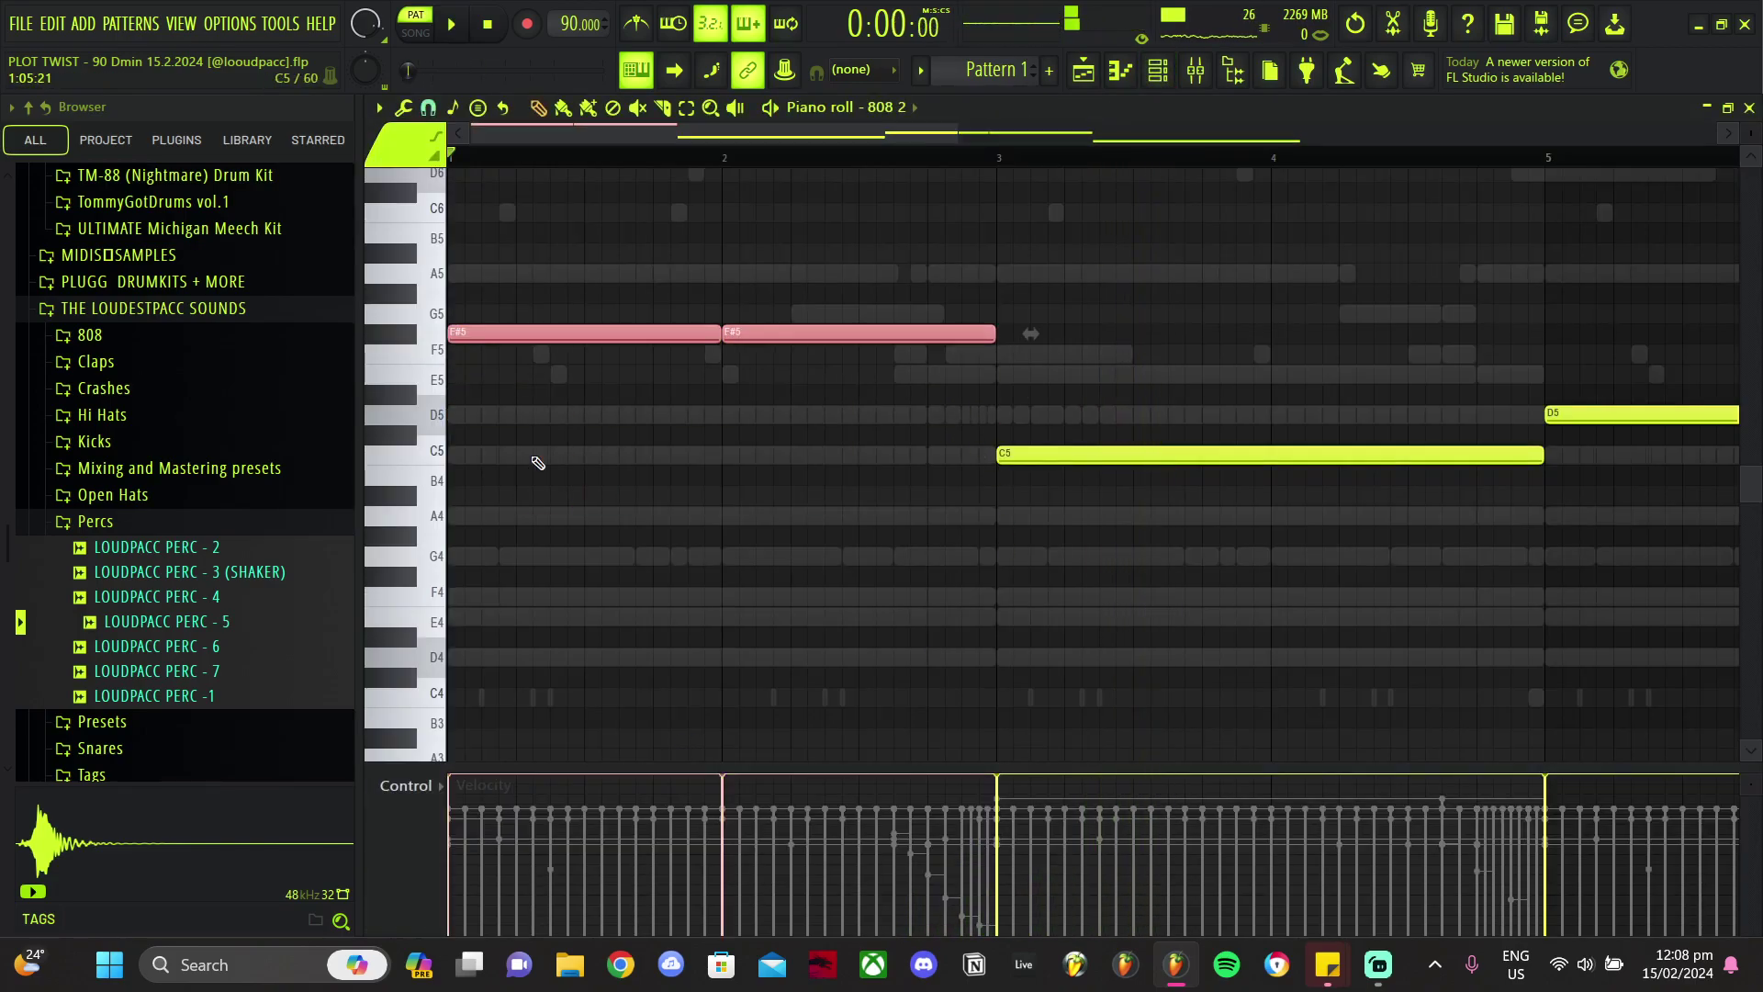
{"action": "key", "text": "space"}
{"action": "key", "text": "Down"}
{"action": "key", "text": "Down"}
{"action": "key", "text": "Down"}
{"action": "key", "text": "Down"}
{"action": "key", "text": "space"}
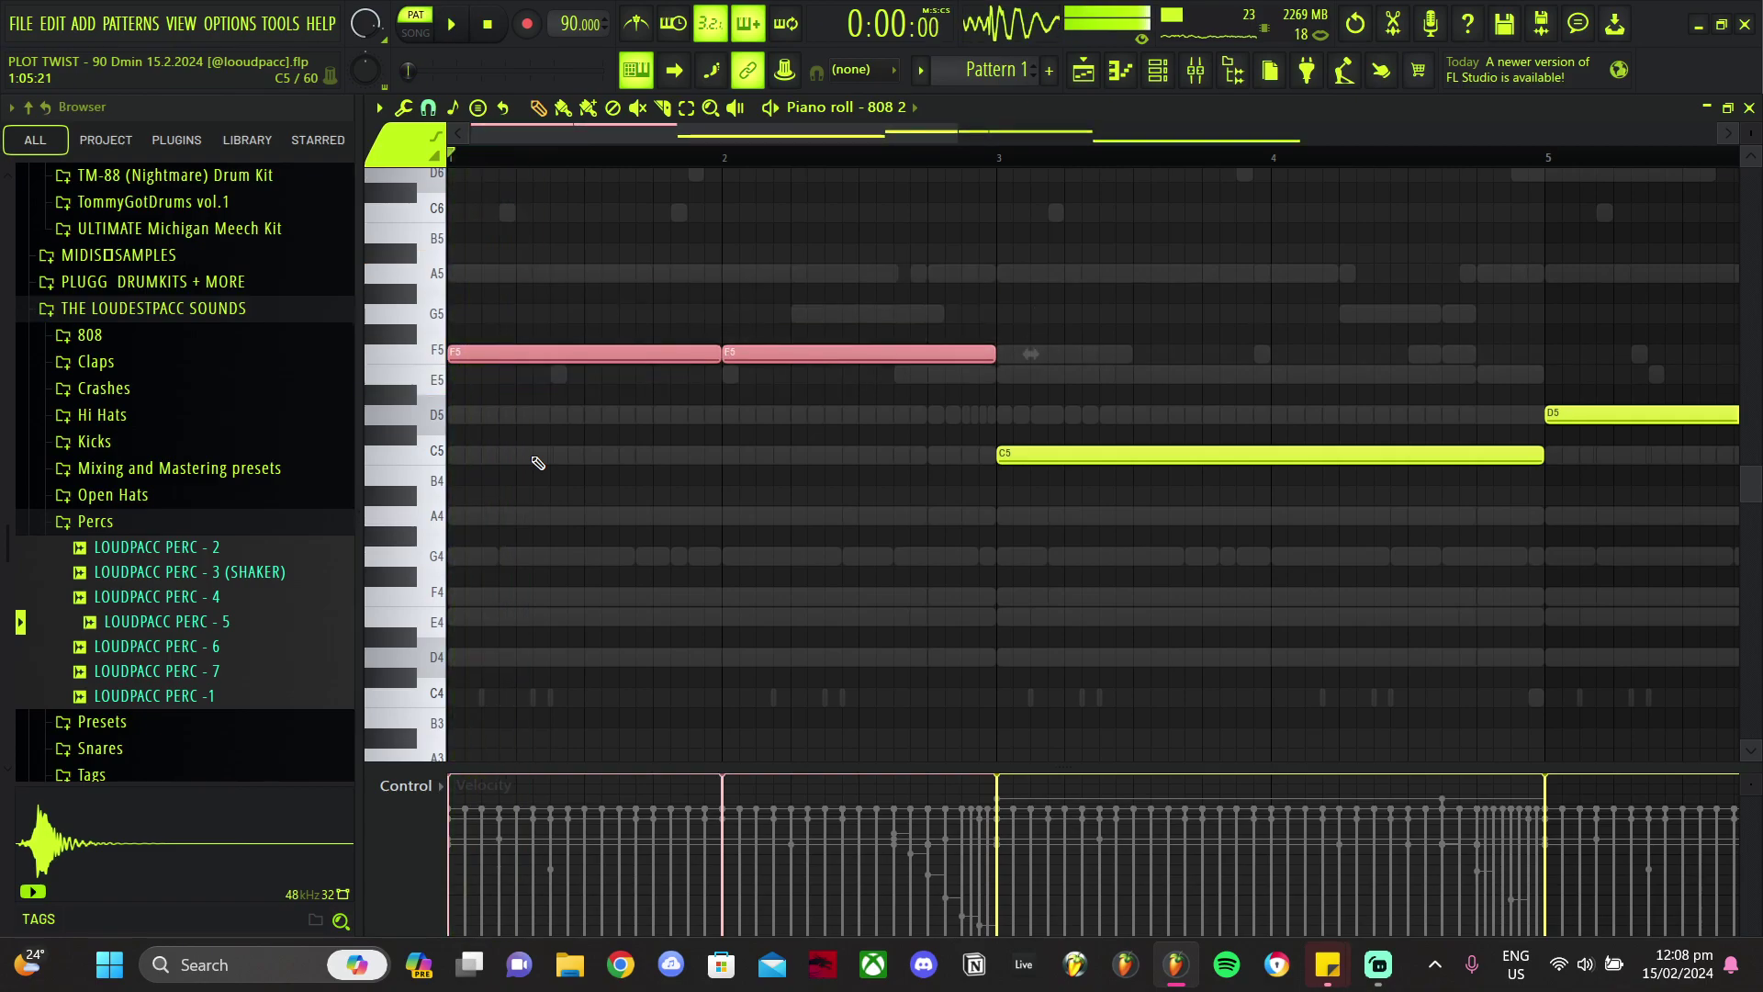
Step: Bring the two notes in bars 1 and 2 back to D5 and deselect them
{"action": "key", "text": "Up"}
{"action": "key", "text": "Up"}
{"action": "key", "text": "Down"}
{"action": "key", "text": "Down"}
{"action": "key", "text": "Down"}
{"action": "key", "text": "Down"}
{"action": "key", "text": "Down"}
{"action": "key", "text": "space"}
{"action": "left_click", "coordinate": [768, 582], "text": "ctrl"}
Step: Try the bar 3 note at A4 and G#4, and return it to C5
{"action": "scroll", "coordinate": [762, 578], "scroll_direction": "down", "scroll_amount": 3}
{"action": "left_click_drag", "start_coordinate": [813, 458], "coordinate": [815, 516]}
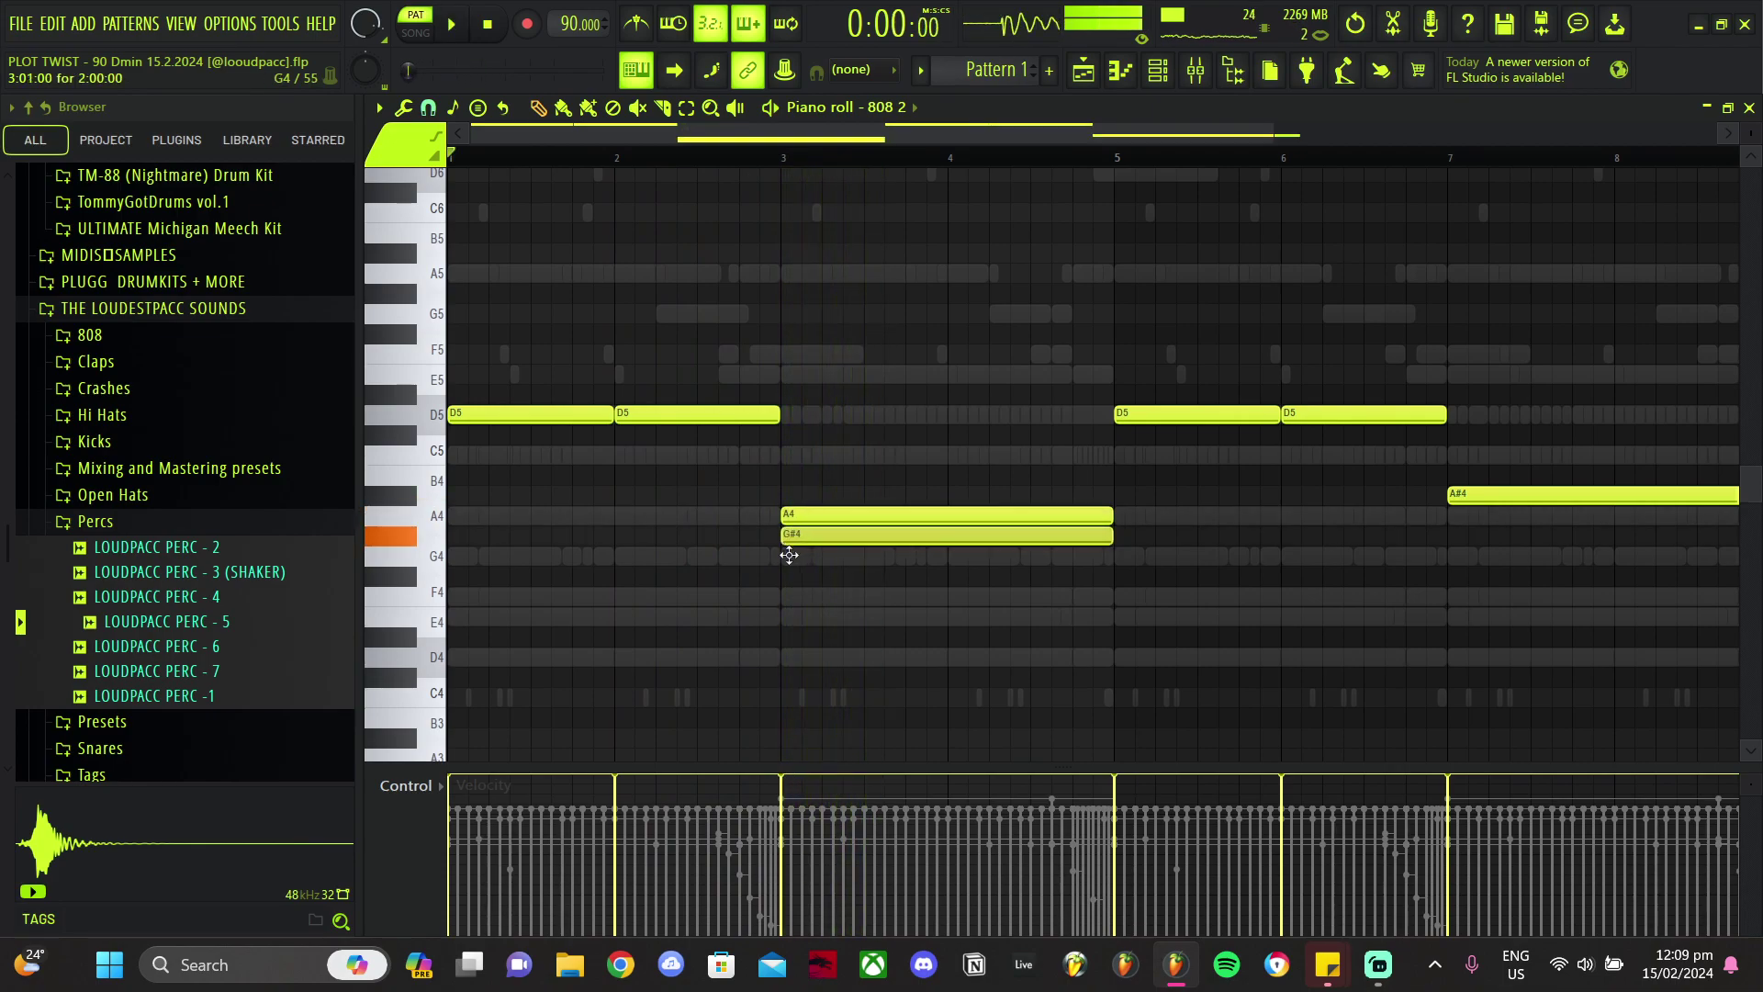
{"action": "left_click_drag", "start_coordinate": [785, 557], "coordinate": [786, 469]}
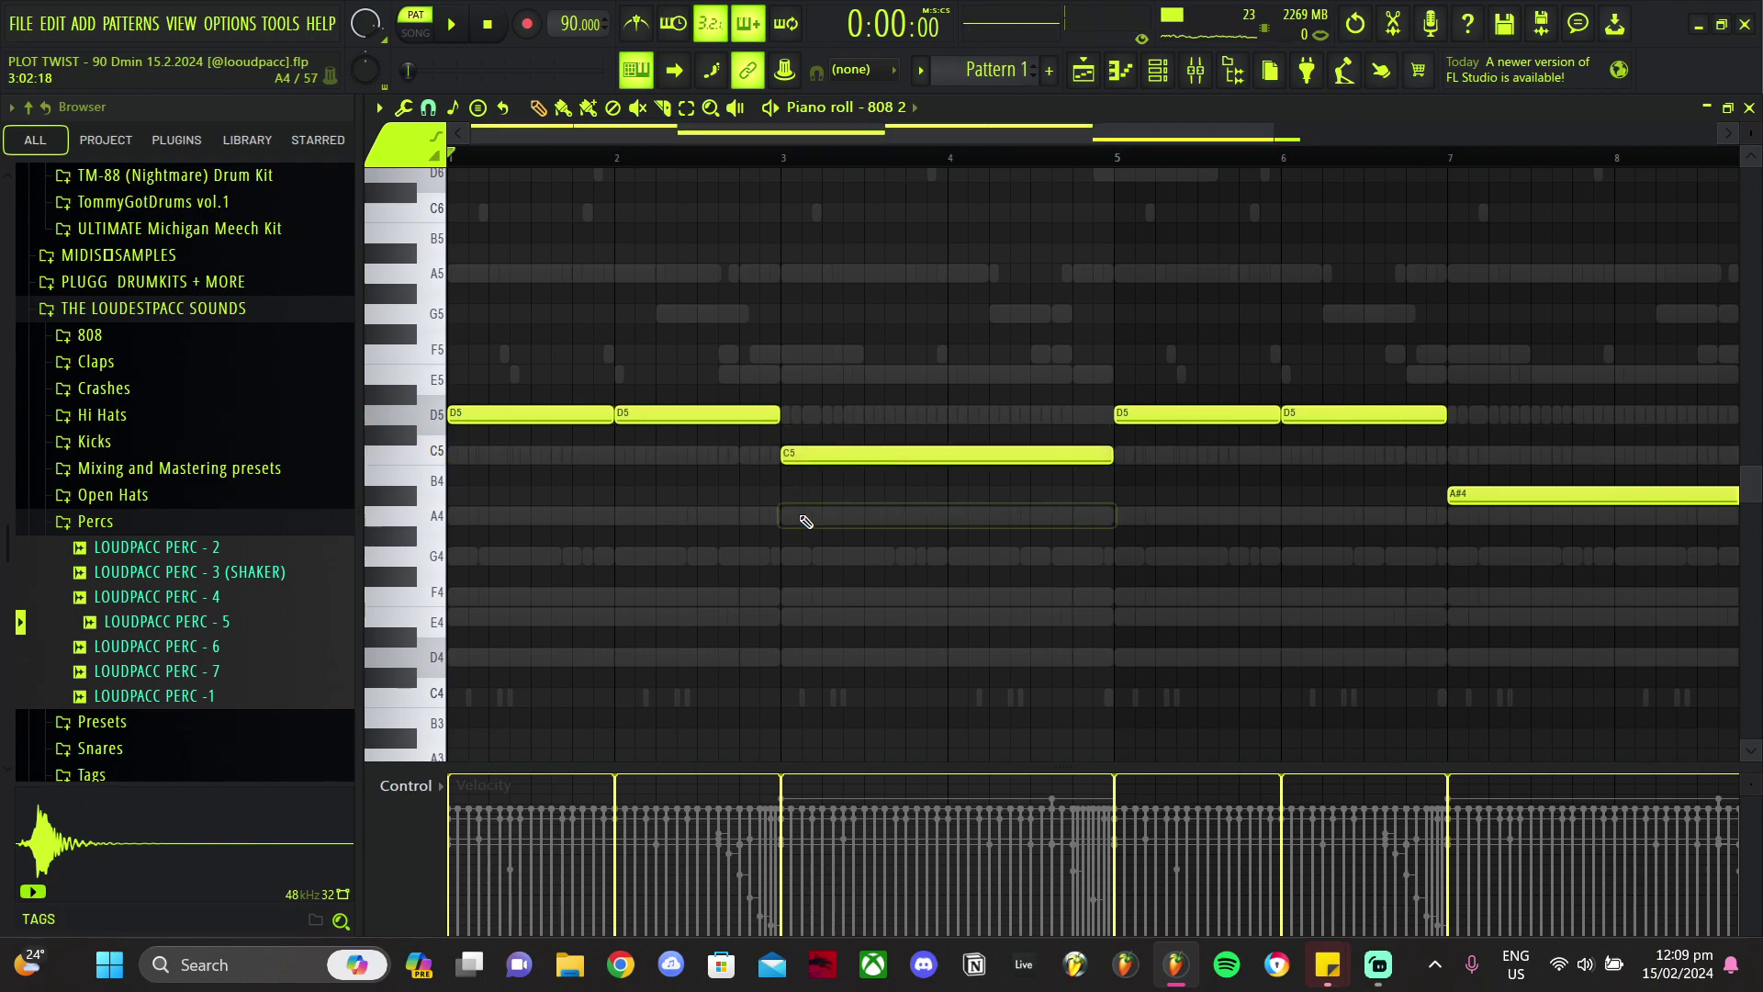
Step: Transpose all 808 2 notes up one octave and lower the bar 3 note to A#5 during playback
{"action": "key", "text": "ctrl+Up"}
{"action": "key", "text": "space"}
{"action": "scroll", "coordinate": [698, 459], "scroll_direction": "up", "scroll_amount": 3}
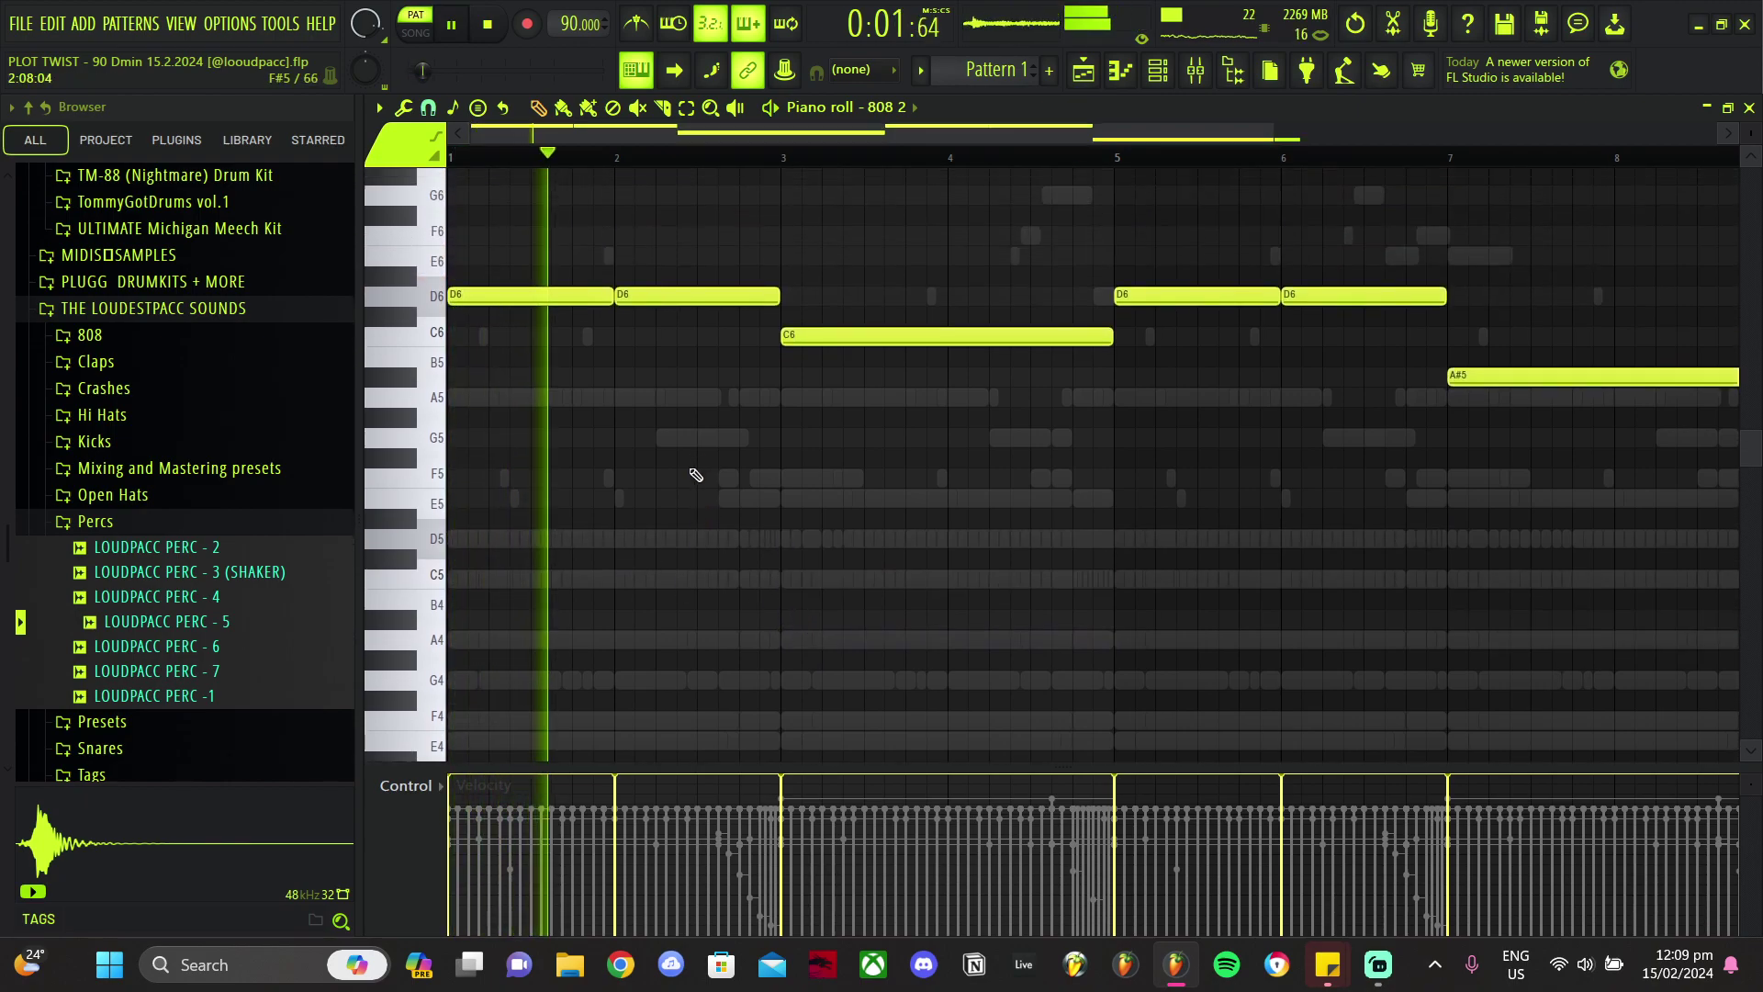
{"action": "scroll", "coordinate": [698, 459], "scroll_direction": "up", "scroll_amount": 1}
{"action": "scroll", "coordinate": [689, 523], "scroll_direction": "up", "scroll_amount": 3, "text": "ctrl"}
{"action": "mouse_move", "coordinate": [937, 358]}
{"action": "left_mouse_down"}
{"action": "mouse_move", "coordinate": [937, 418]}
{"action": "mouse_move", "coordinate": [942, 392]}
{"action": "left_mouse_up"}
{"action": "key", "text": "space"}
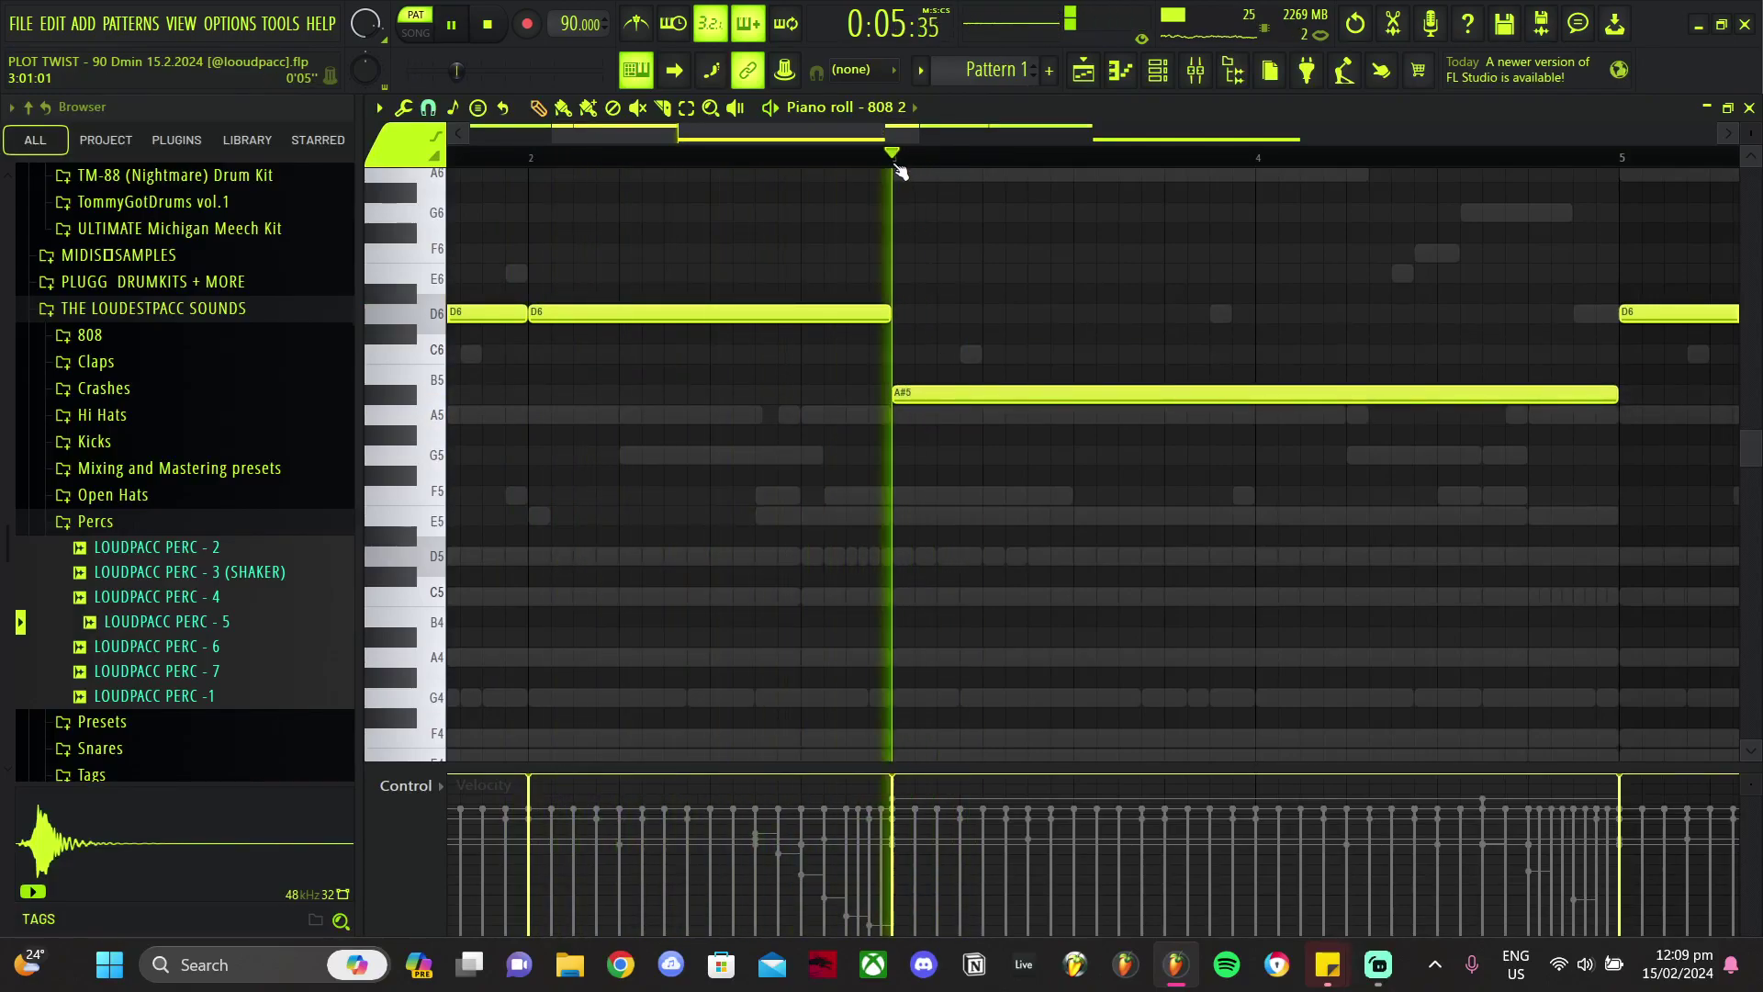
Step: Transpose all 808 2 notes down two octaves to D4 and A#3 and play the pattern
{"action": "scroll", "coordinate": [839, 391], "scroll_direction": "down", "scroll_amount": 5}
{"action": "key", "text": "ctrl+Down"}
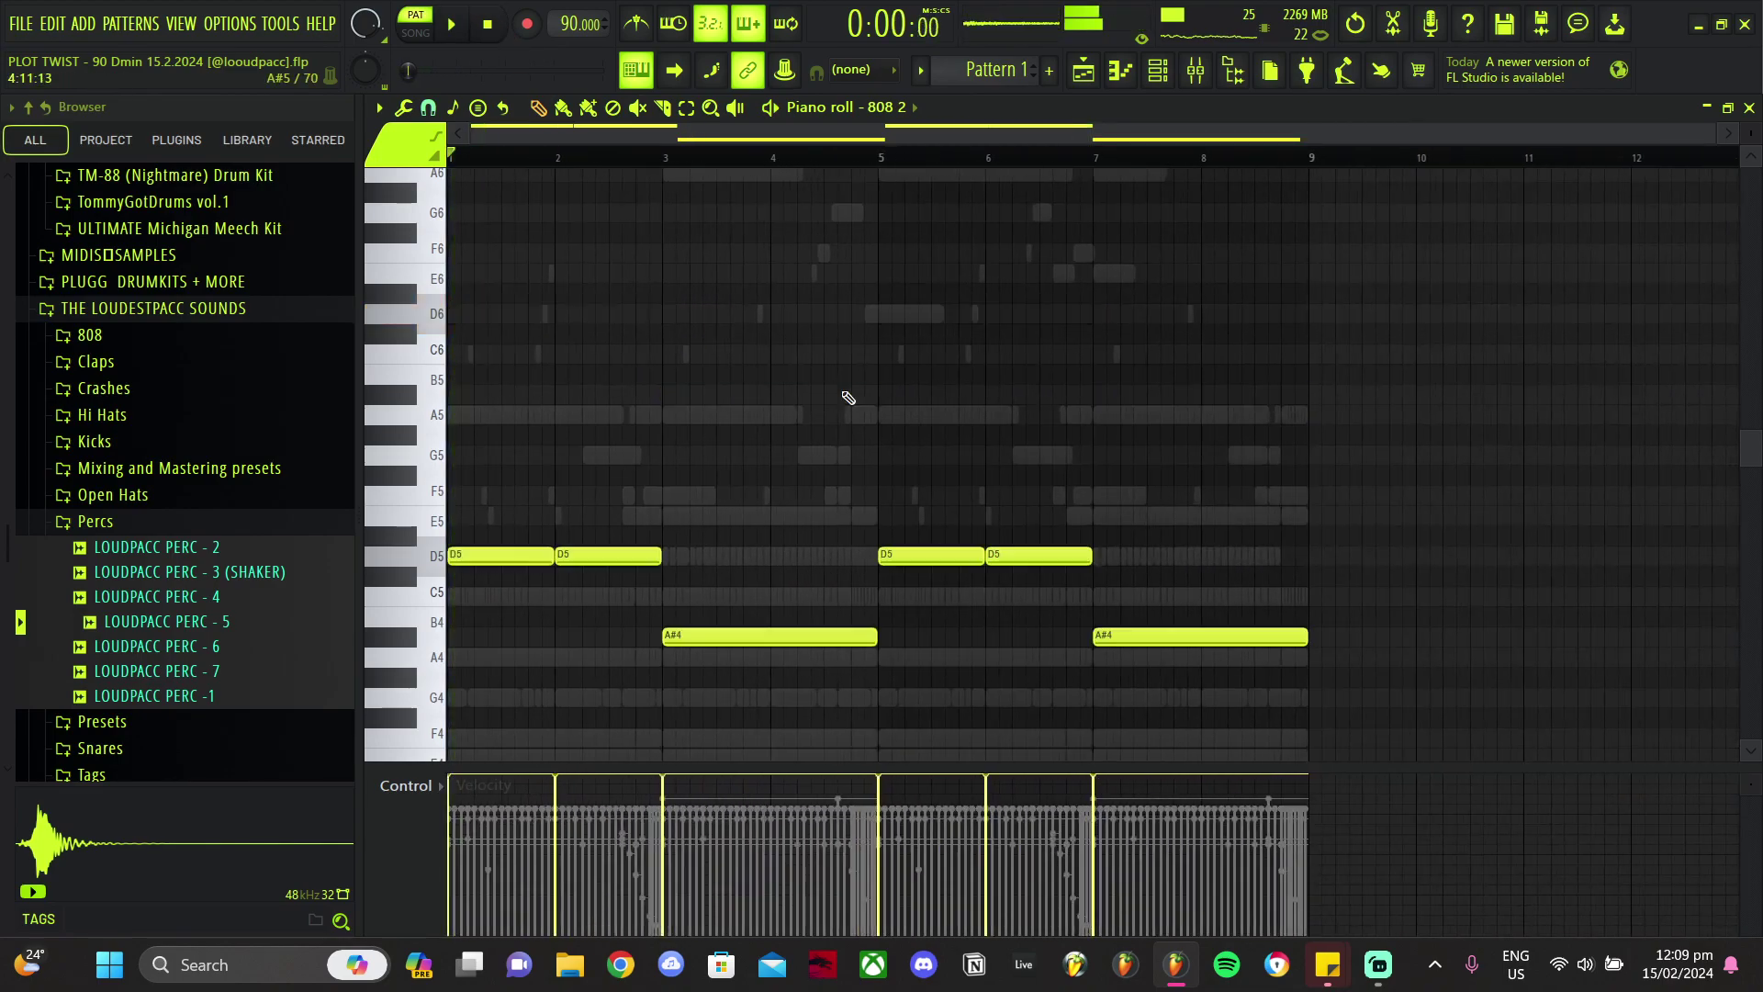
{"action": "key", "text": "ctrl+Down"}
{"action": "scroll", "coordinate": [842, 404], "scroll_direction": "down", "scroll_amount": 5}
{"action": "scroll", "coordinate": [848, 410], "scroll_direction": "down", "scroll_amount": 3}
{"action": "scroll", "coordinate": [701, 669], "scroll_direction": "up", "scroll_amount": 5, "text": "ctrl"}
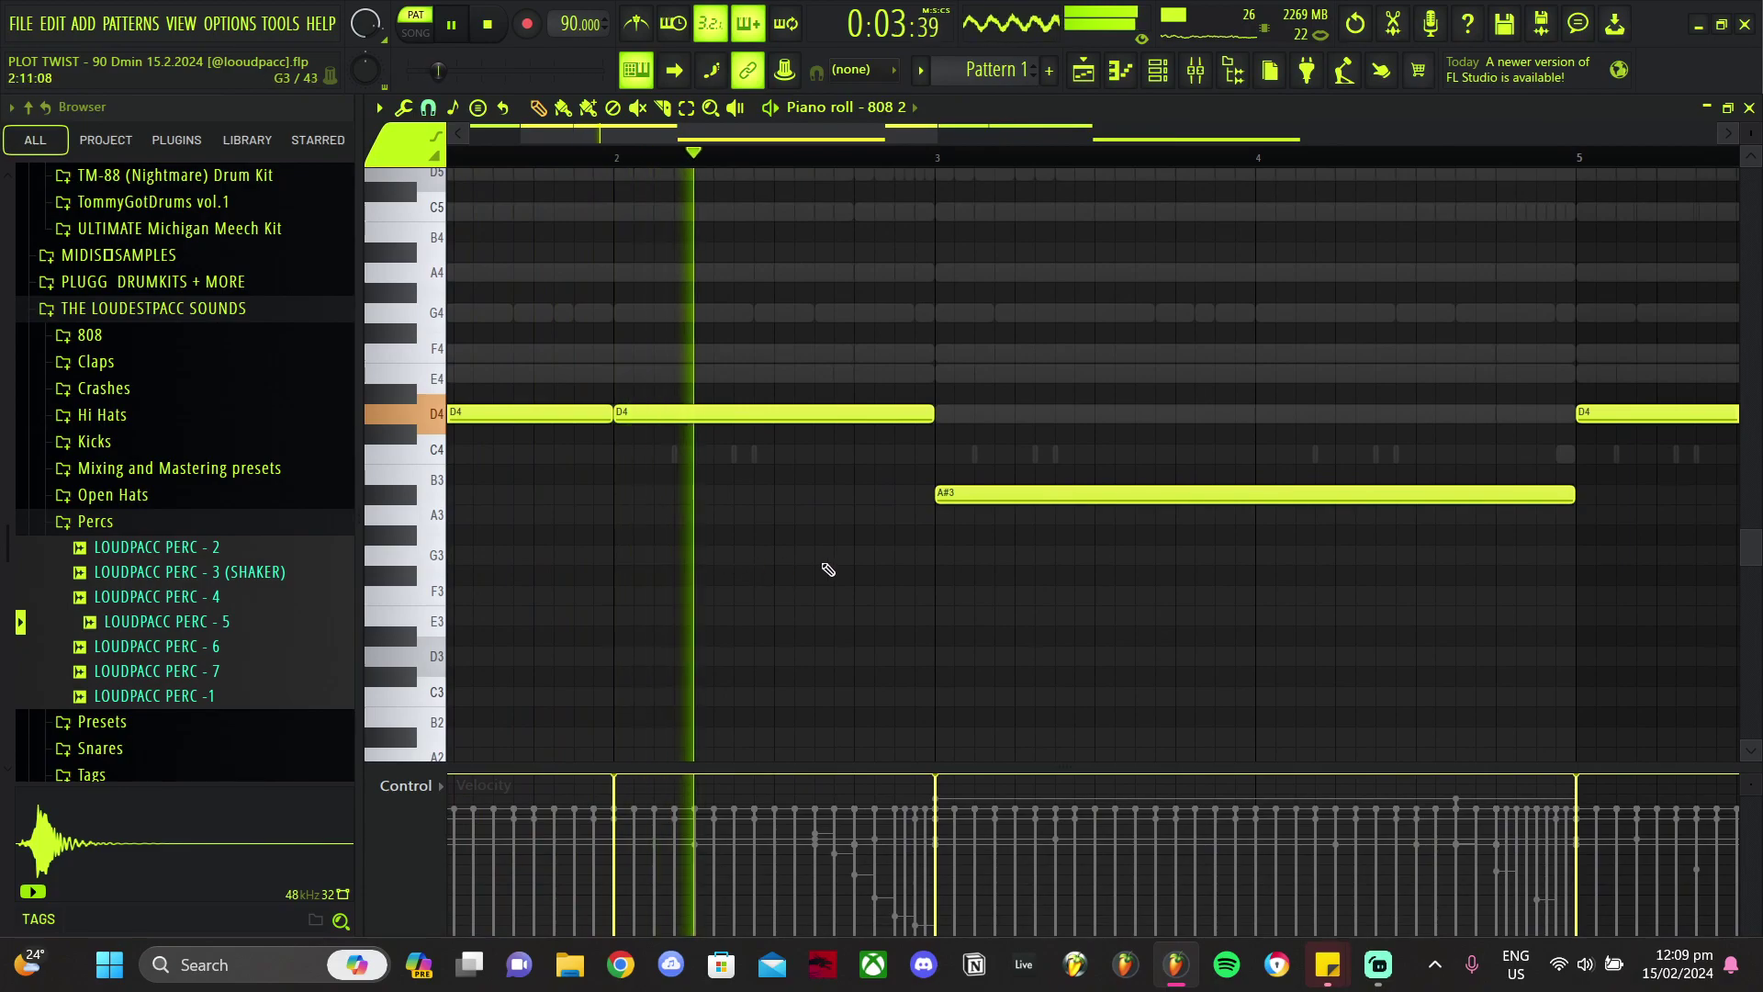
{"action": "scroll", "coordinate": [817, 570], "scroll_direction": "down", "scroll_amount": 2, "text": "ctrl"}
{"action": "scroll", "coordinate": [826, 585], "scroll_direction": "up", "scroll_amount": 2, "text": "ctrl"}
{"action": "scroll", "coordinate": [827, 586], "scroll_direction": "down", "scroll_amount": 4, "text": "ctrl"}
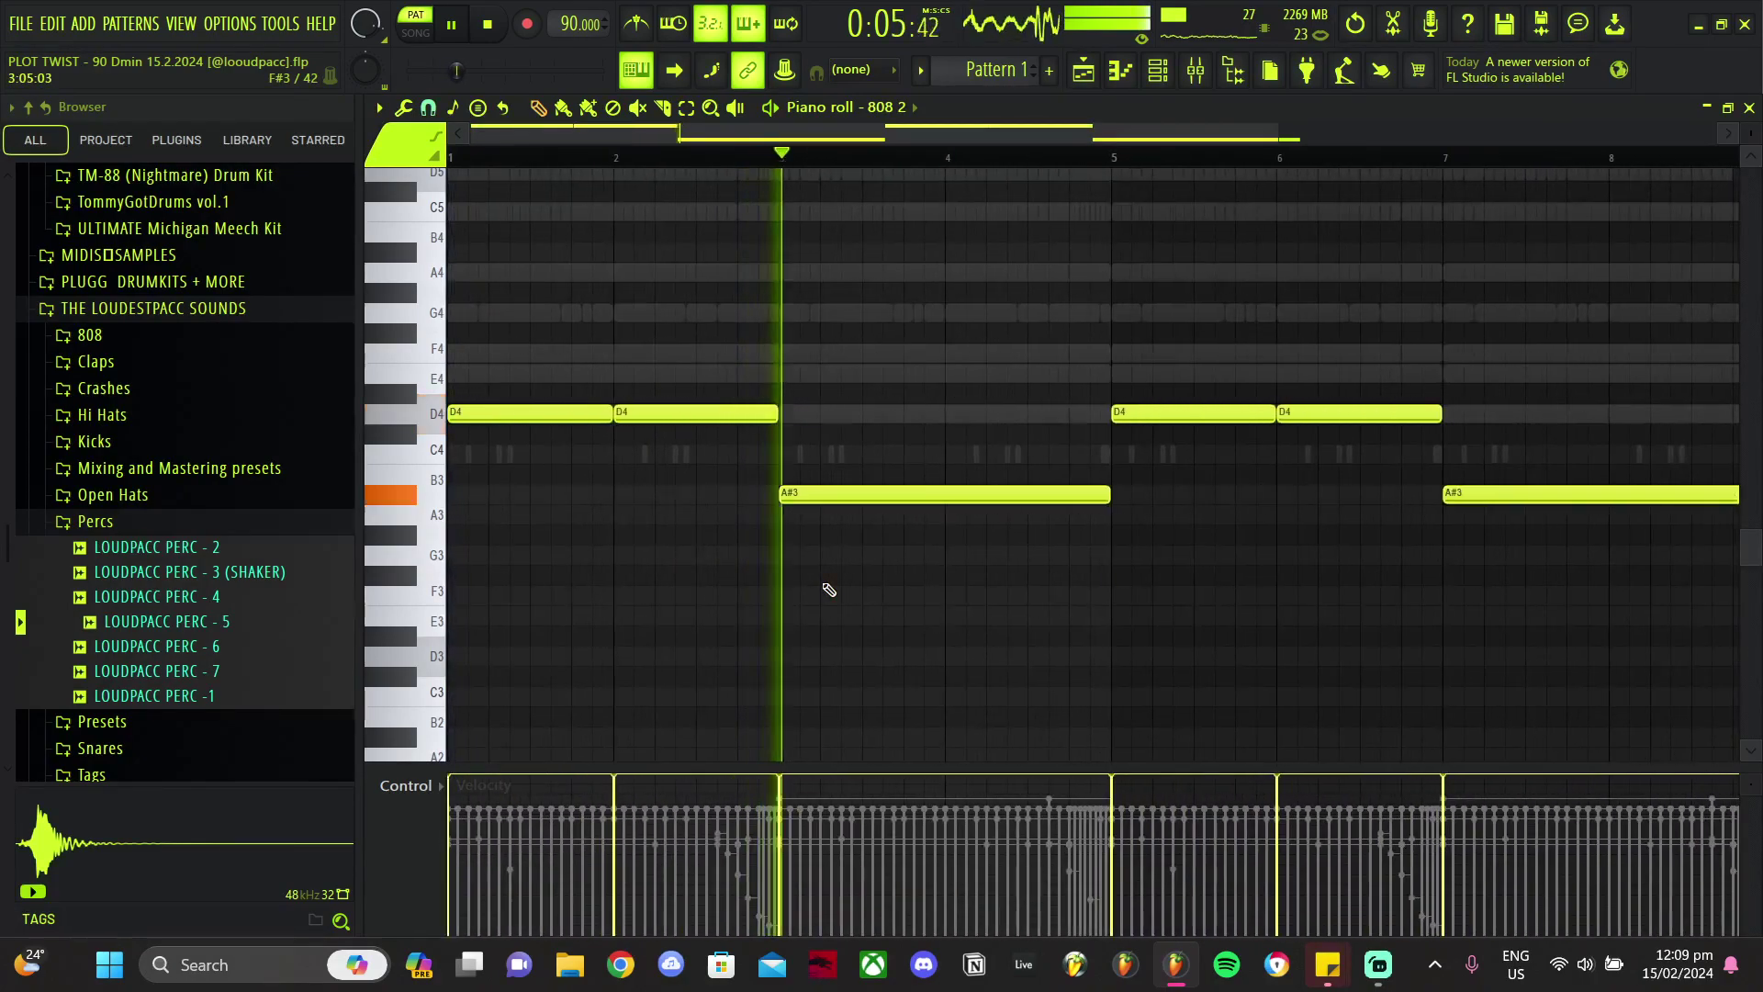
Step: Transpose the channel rack's notes up 3 semitones and reopen the 808 2 piano roll
{"action": "key", "text": "F6"}
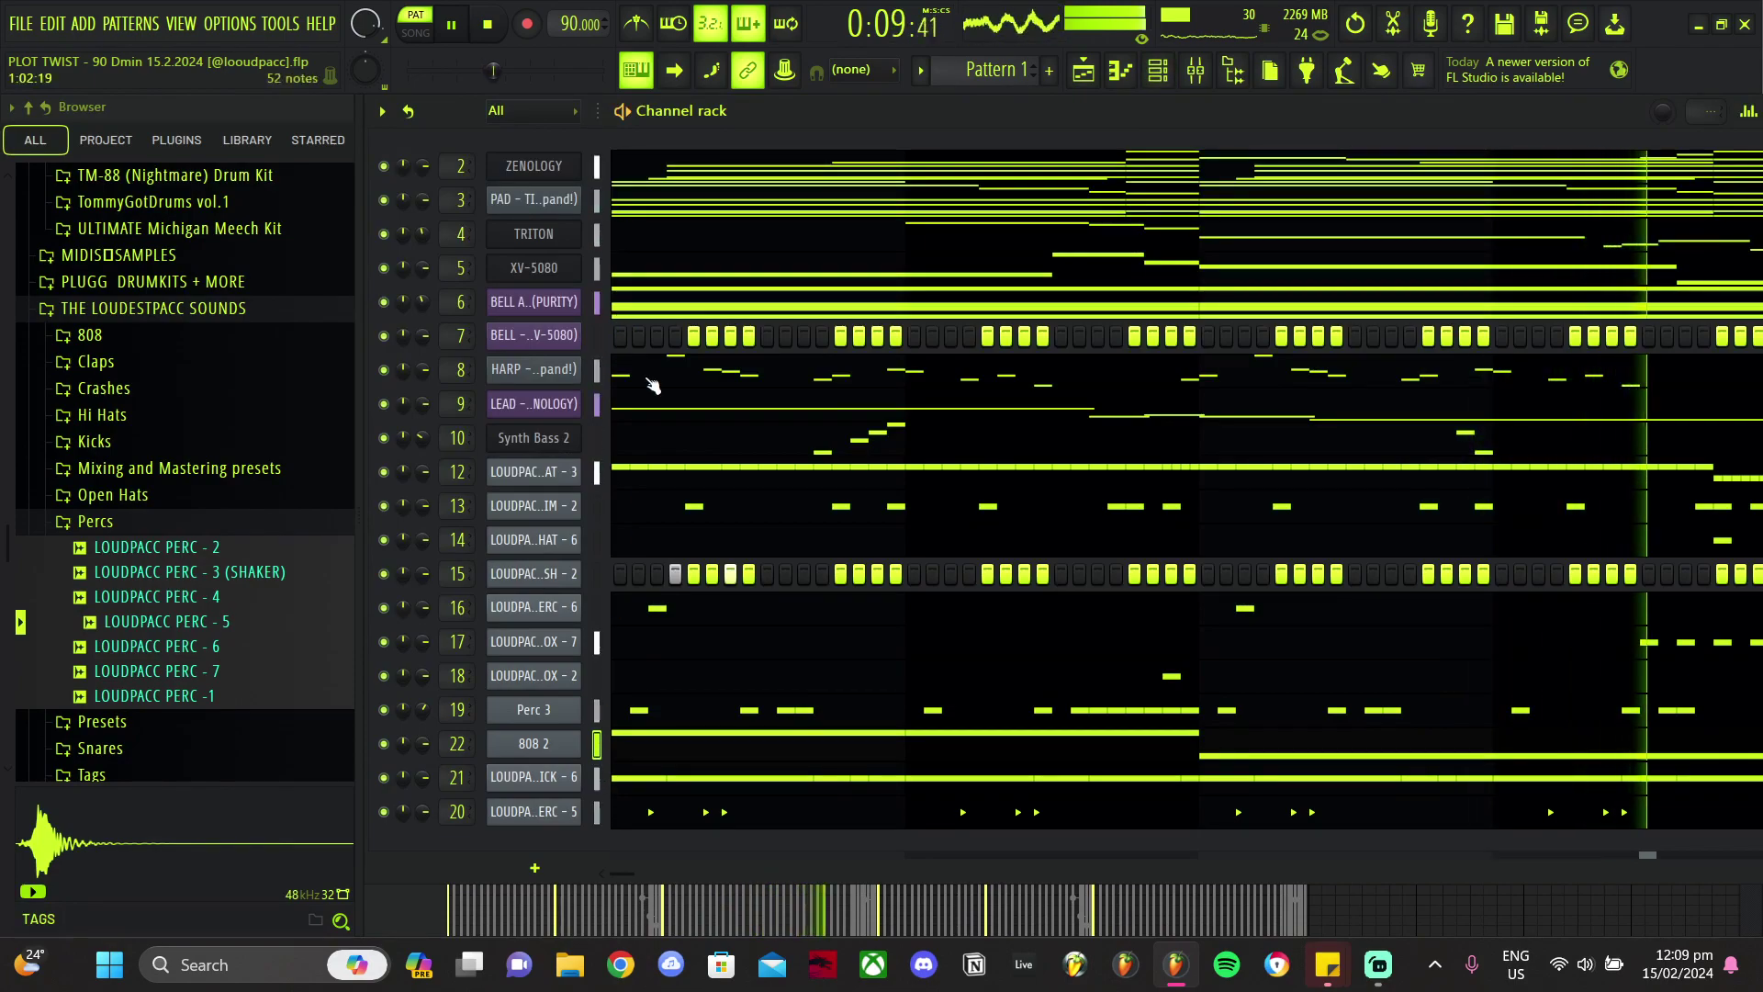
{"action": "left_click", "coordinate": [382, 111]}
{"action": "left_click", "coordinate": [437, 373]}
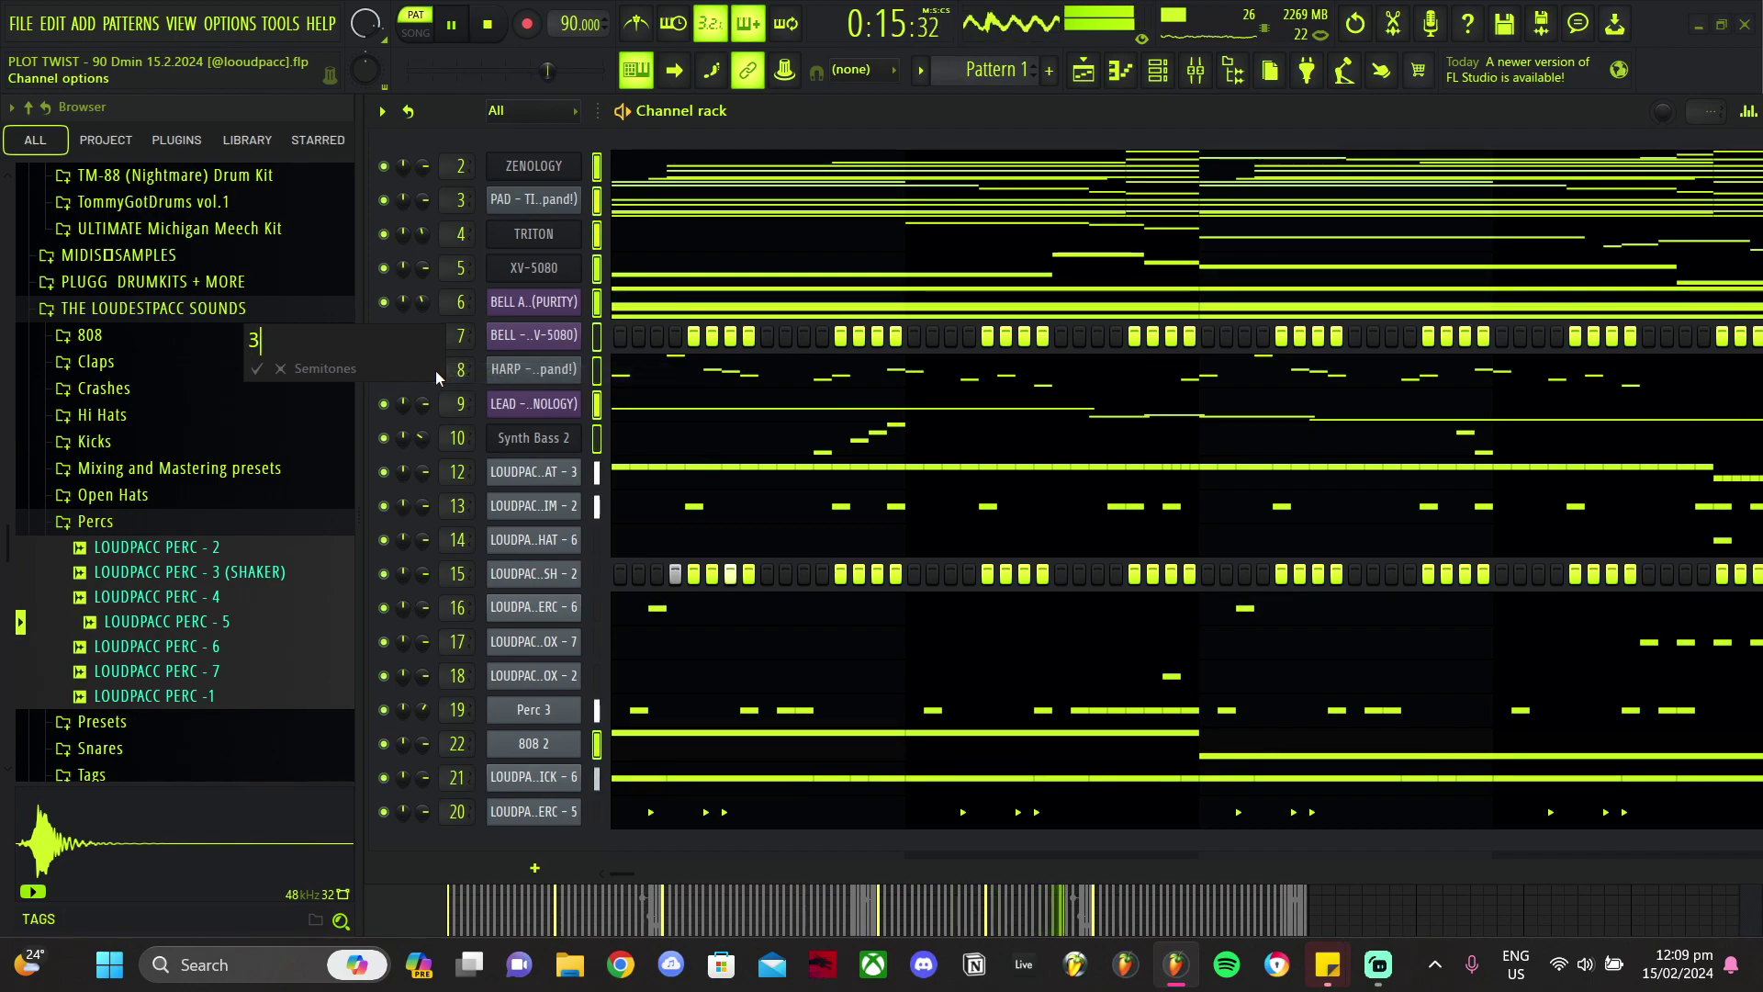
{"action": "key", "text": "Escape"}
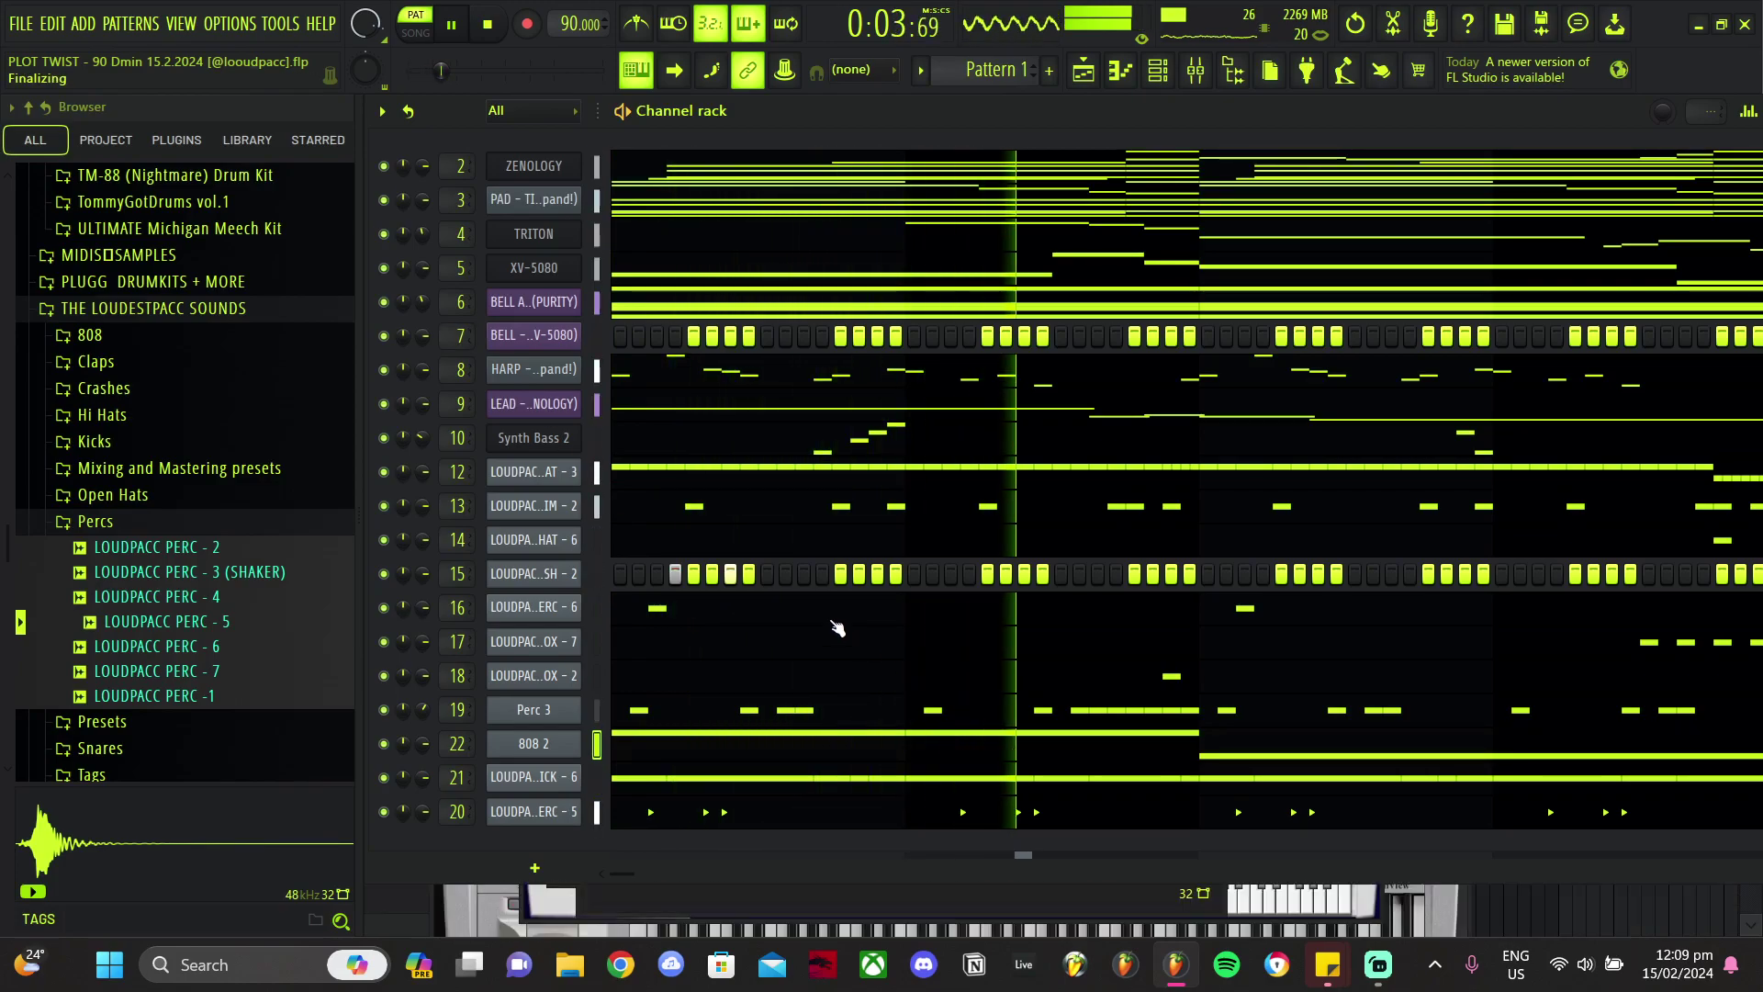
{"action": "key", "text": "F7"}
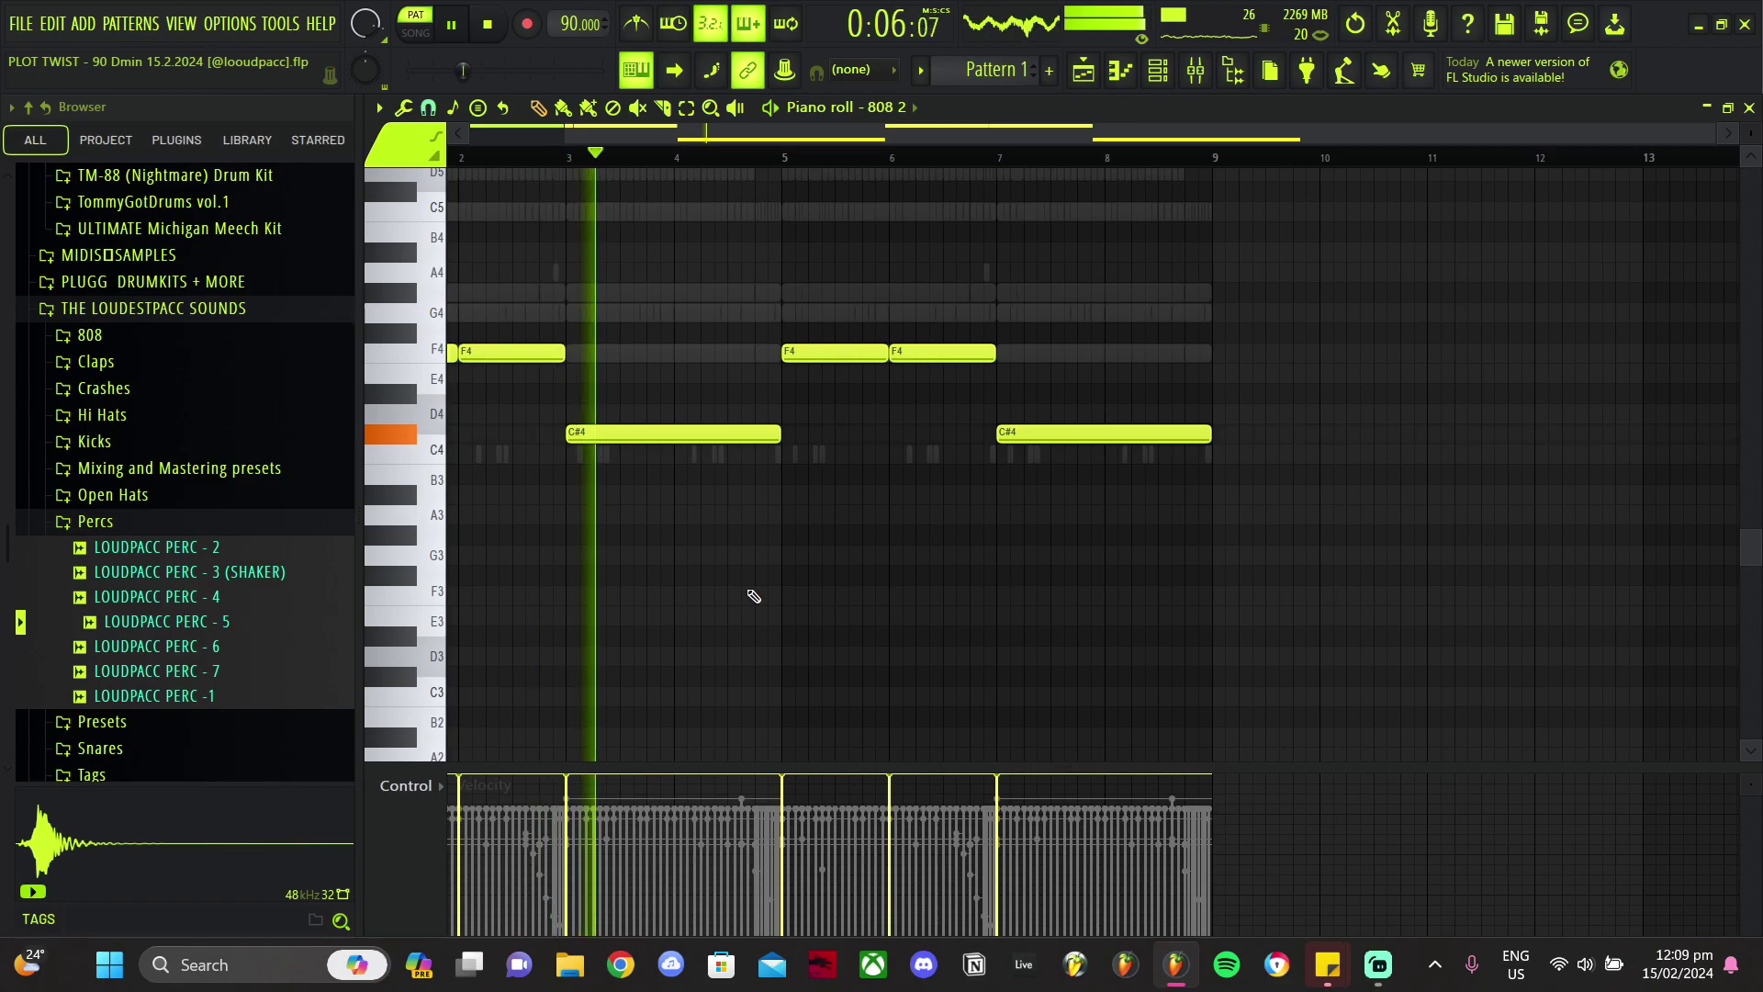
Step: Add an E4 note near the end of bar 4, trim the overlapping 808 2 notes to legato lengths and restart playback
{"action": "scroll", "coordinate": [712, 589], "scroll_direction": "up", "scroll_amount": 4}
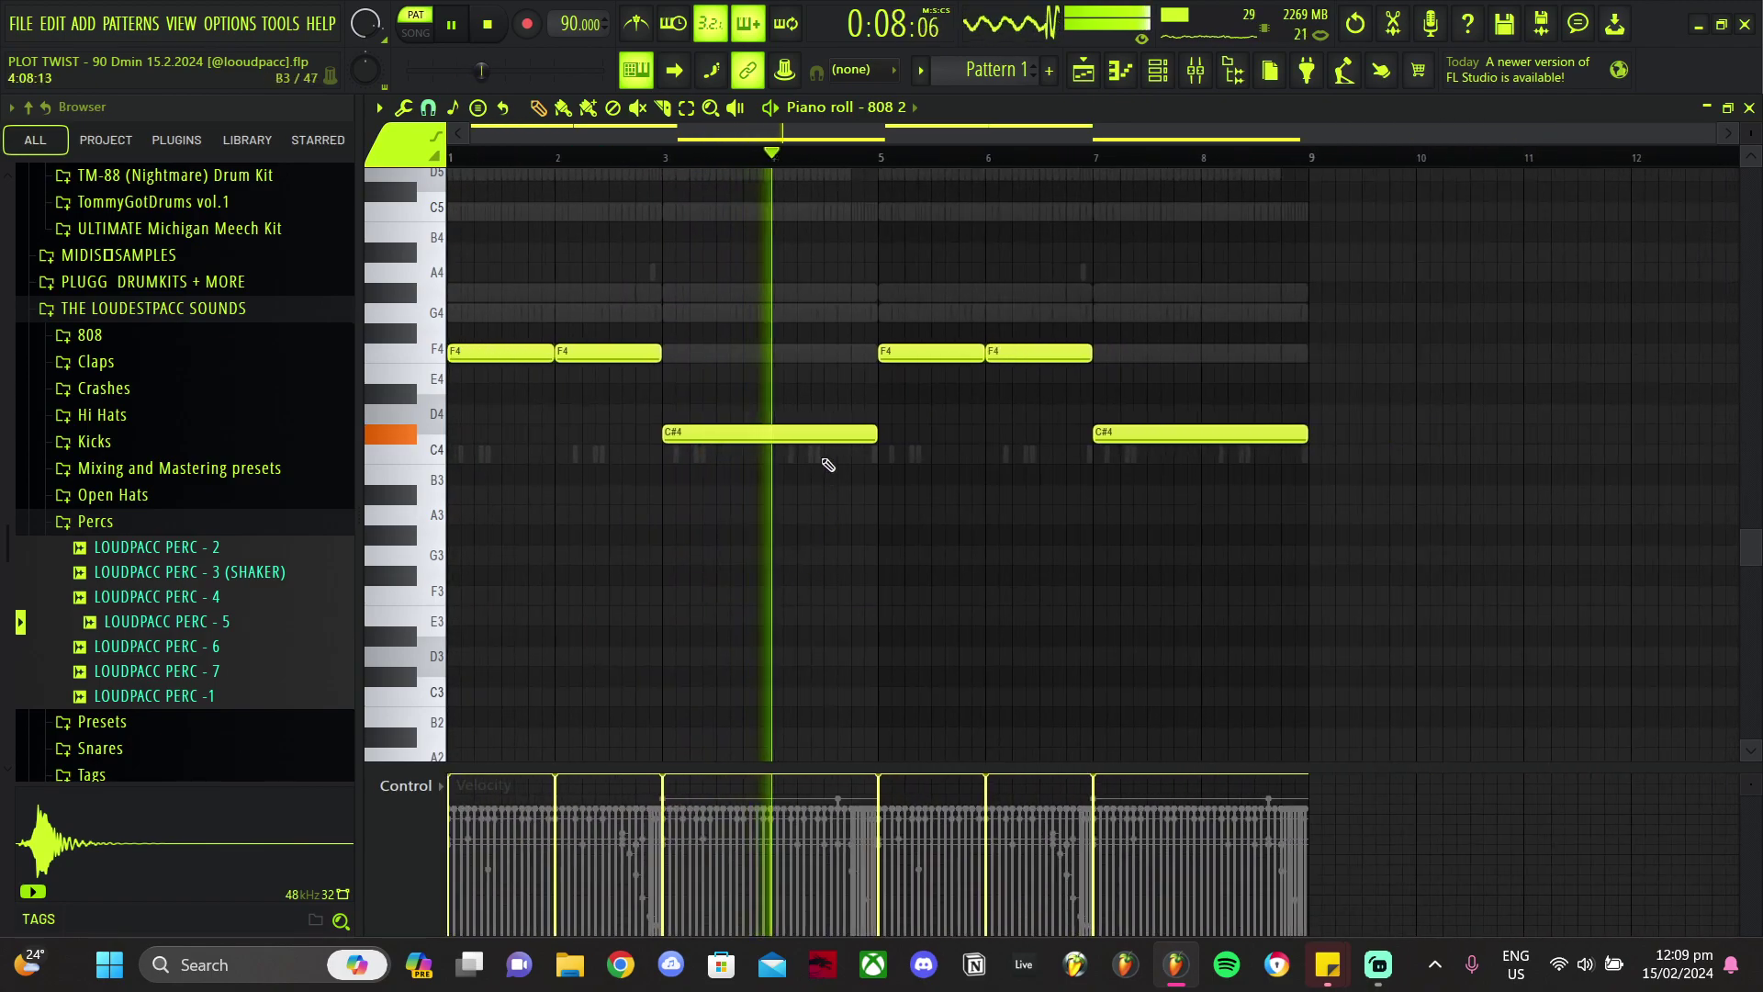
{"action": "scroll", "coordinate": [848, 413], "scroll_direction": "up", "scroll_amount": 2}
{"action": "left_click", "coordinate": [907, 375]}
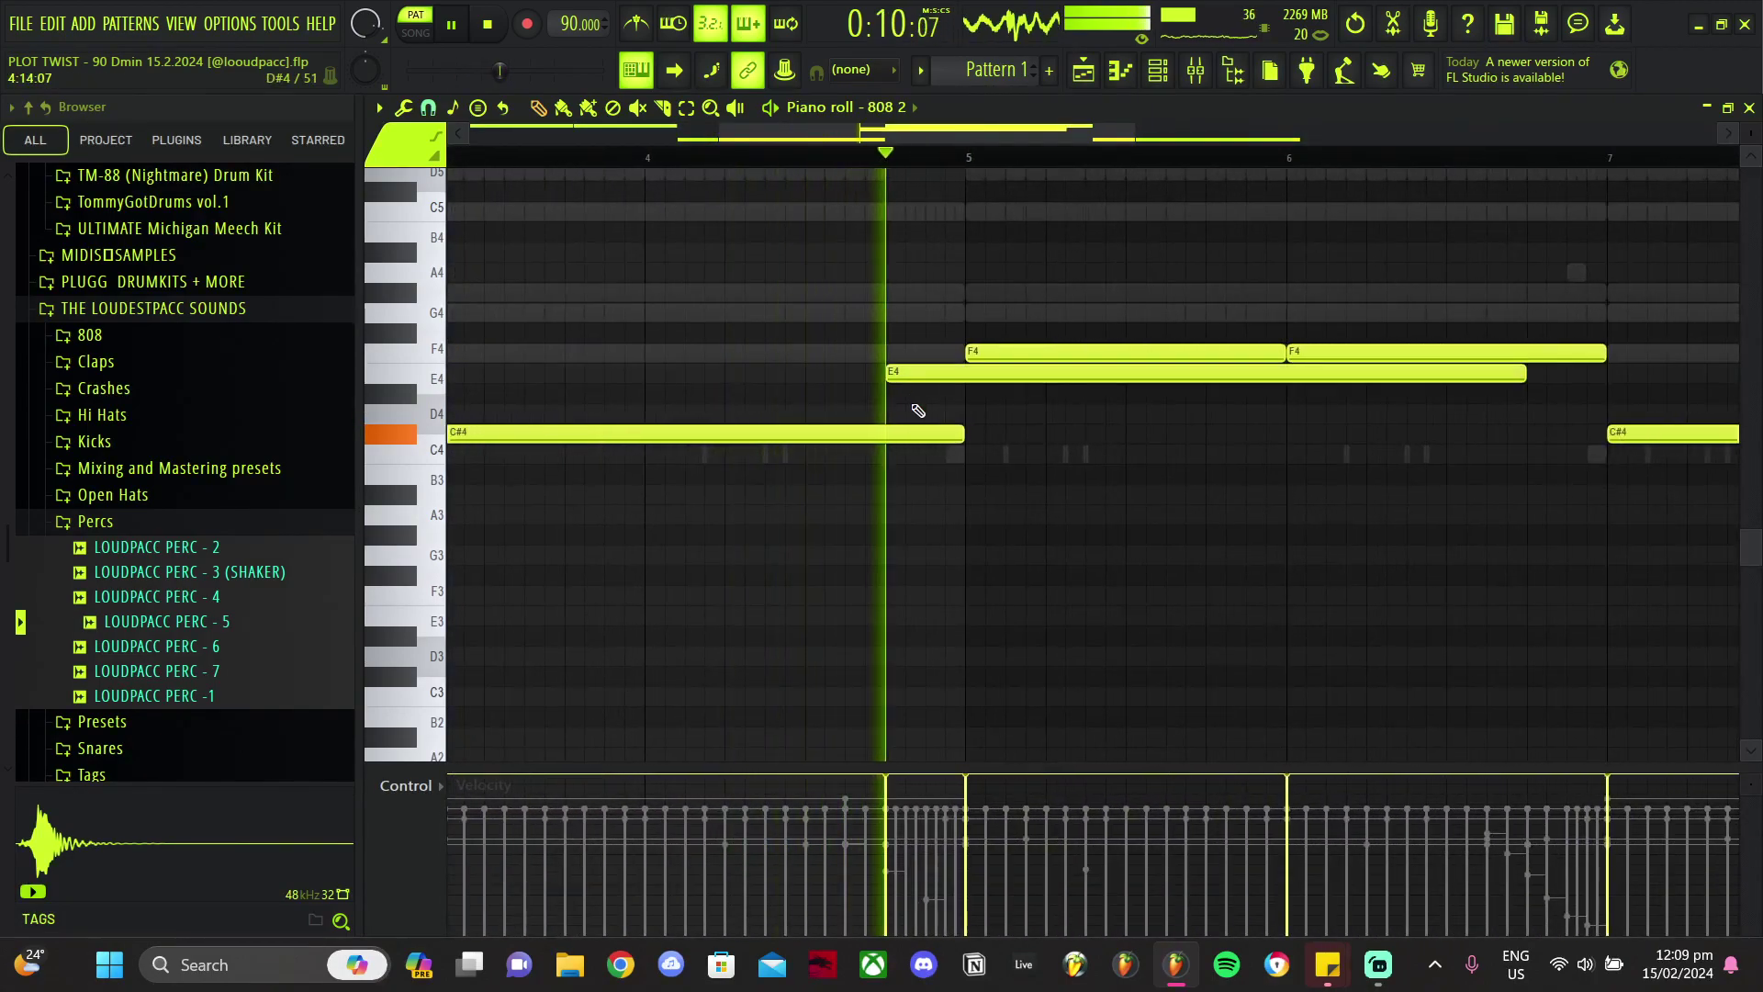
{"action": "key", "text": "ctrl+l"}
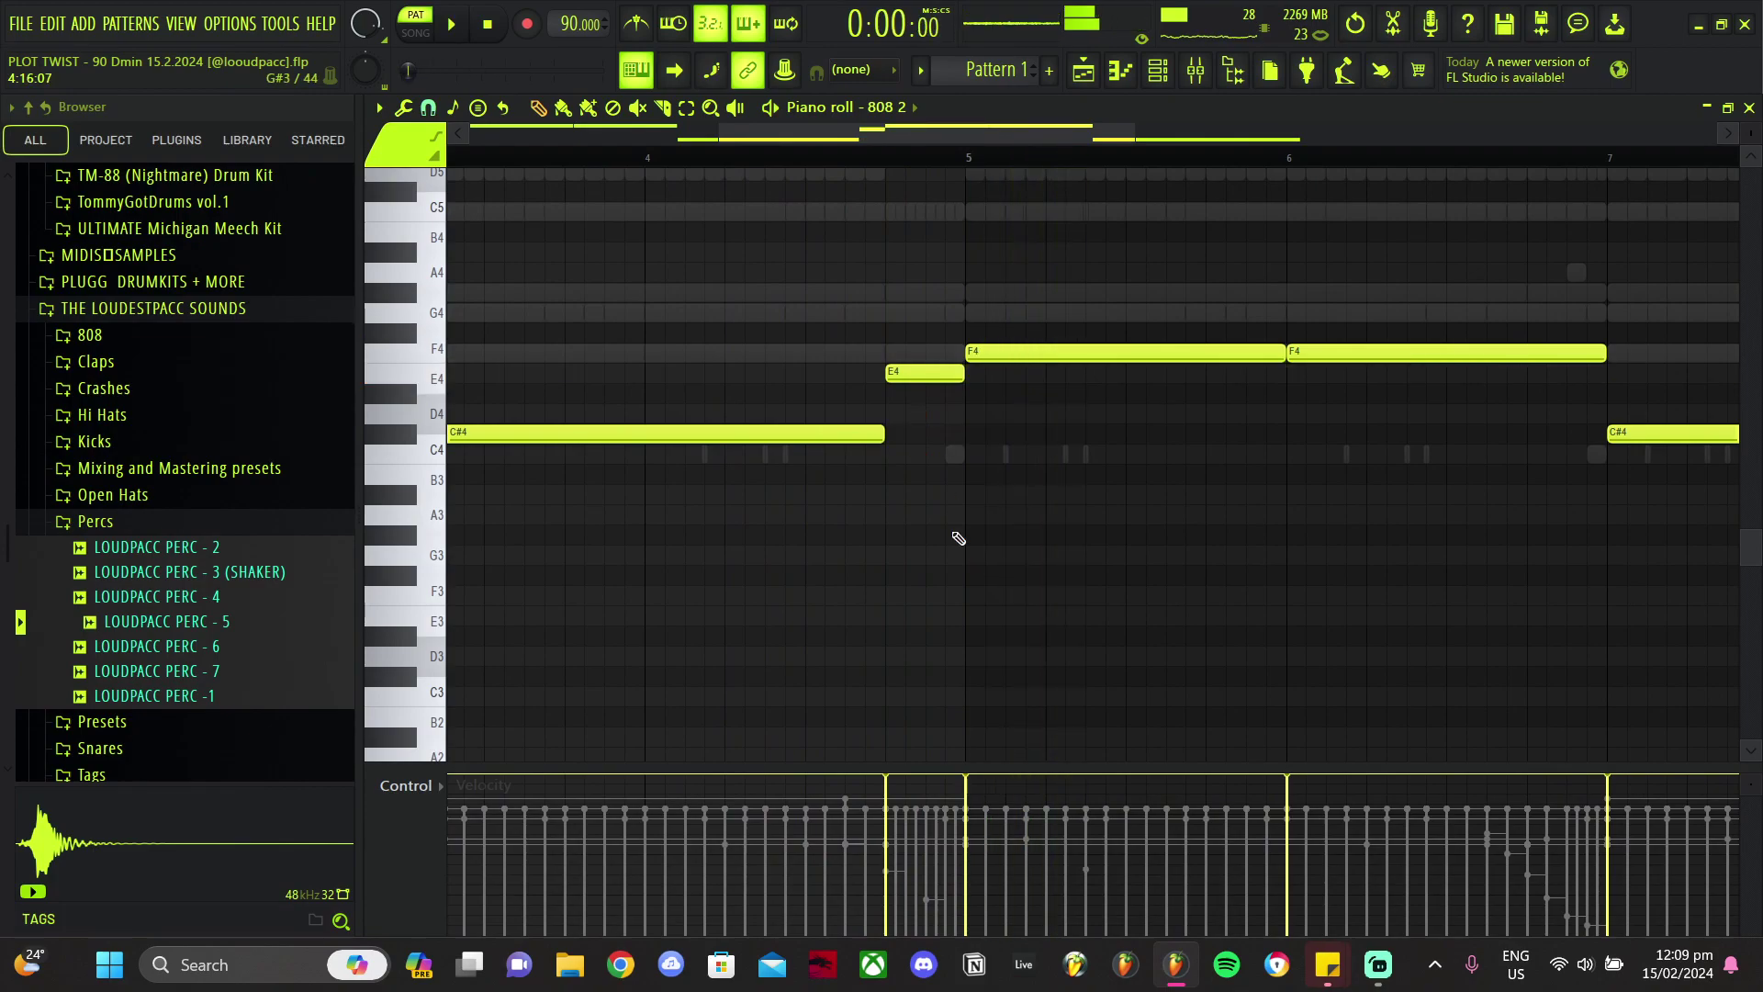
{"action": "key", "text": "space"}
Step: Try the long bar 3 note at D4 and E4, with the short note ending bar 4 at C#4
{"action": "scroll", "coordinate": [959, 539], "scroll_direction": "down", "scroll_amount": 4}
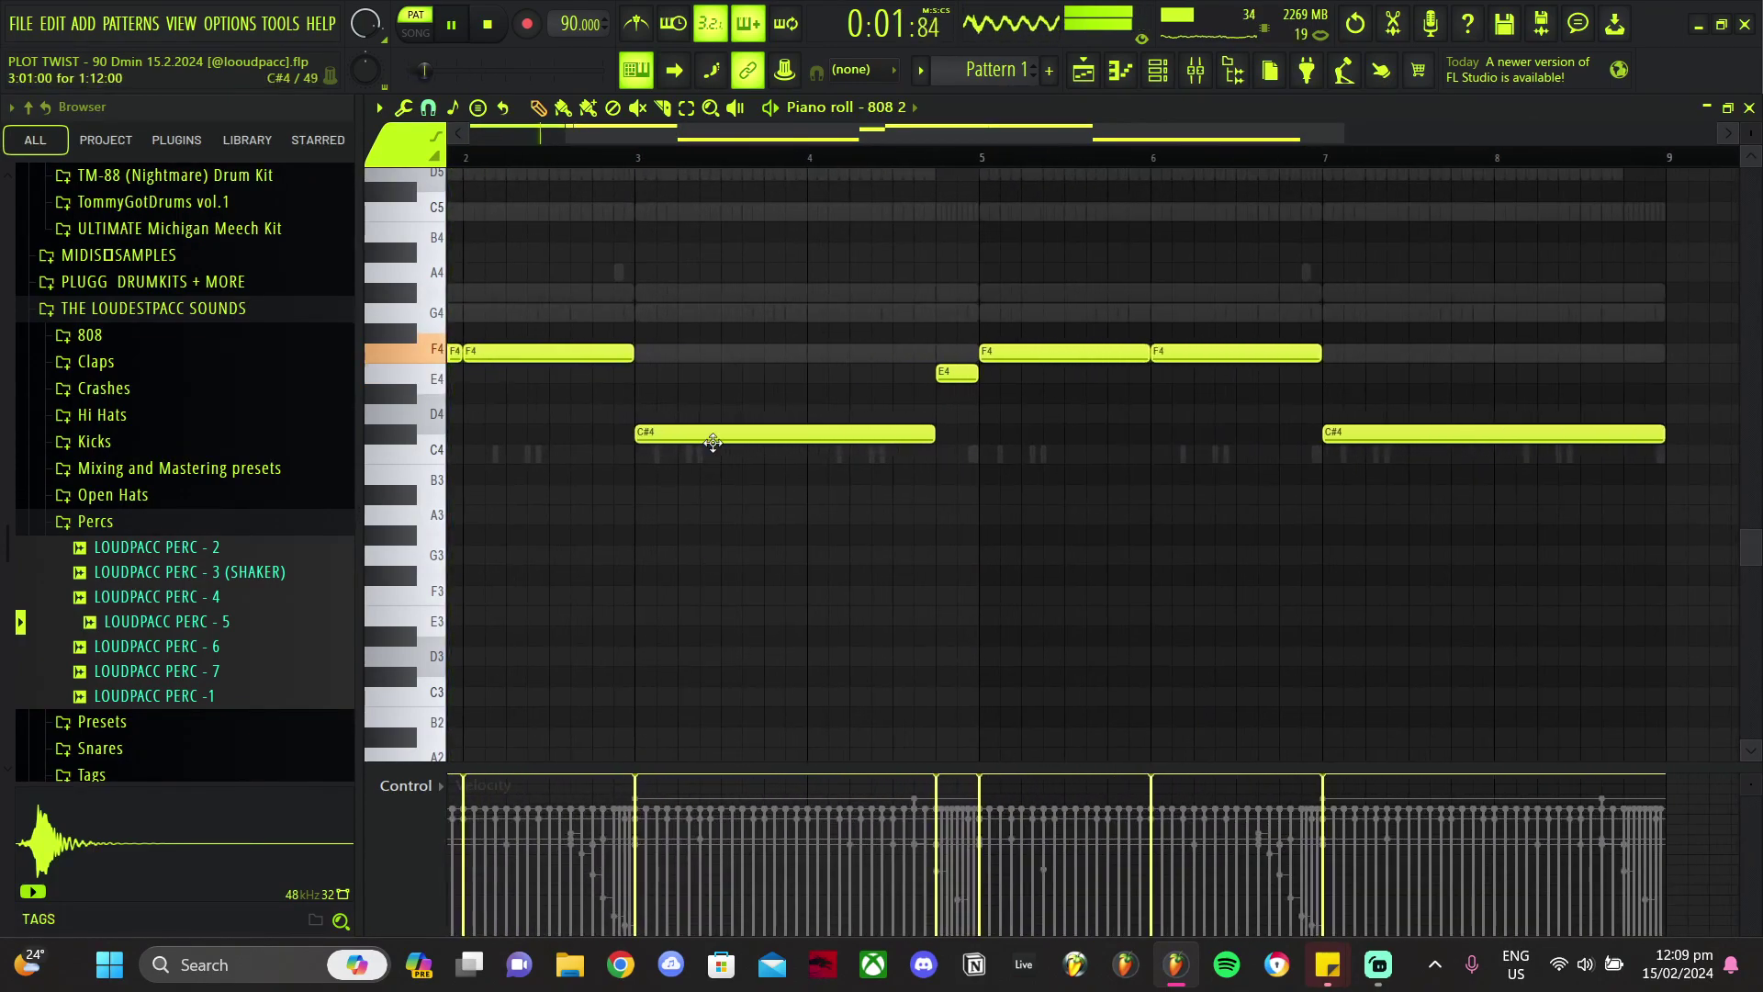
{"action": "left_click_drag", "start_coordinate": [712, 442], "coordinate": [706, 421]}
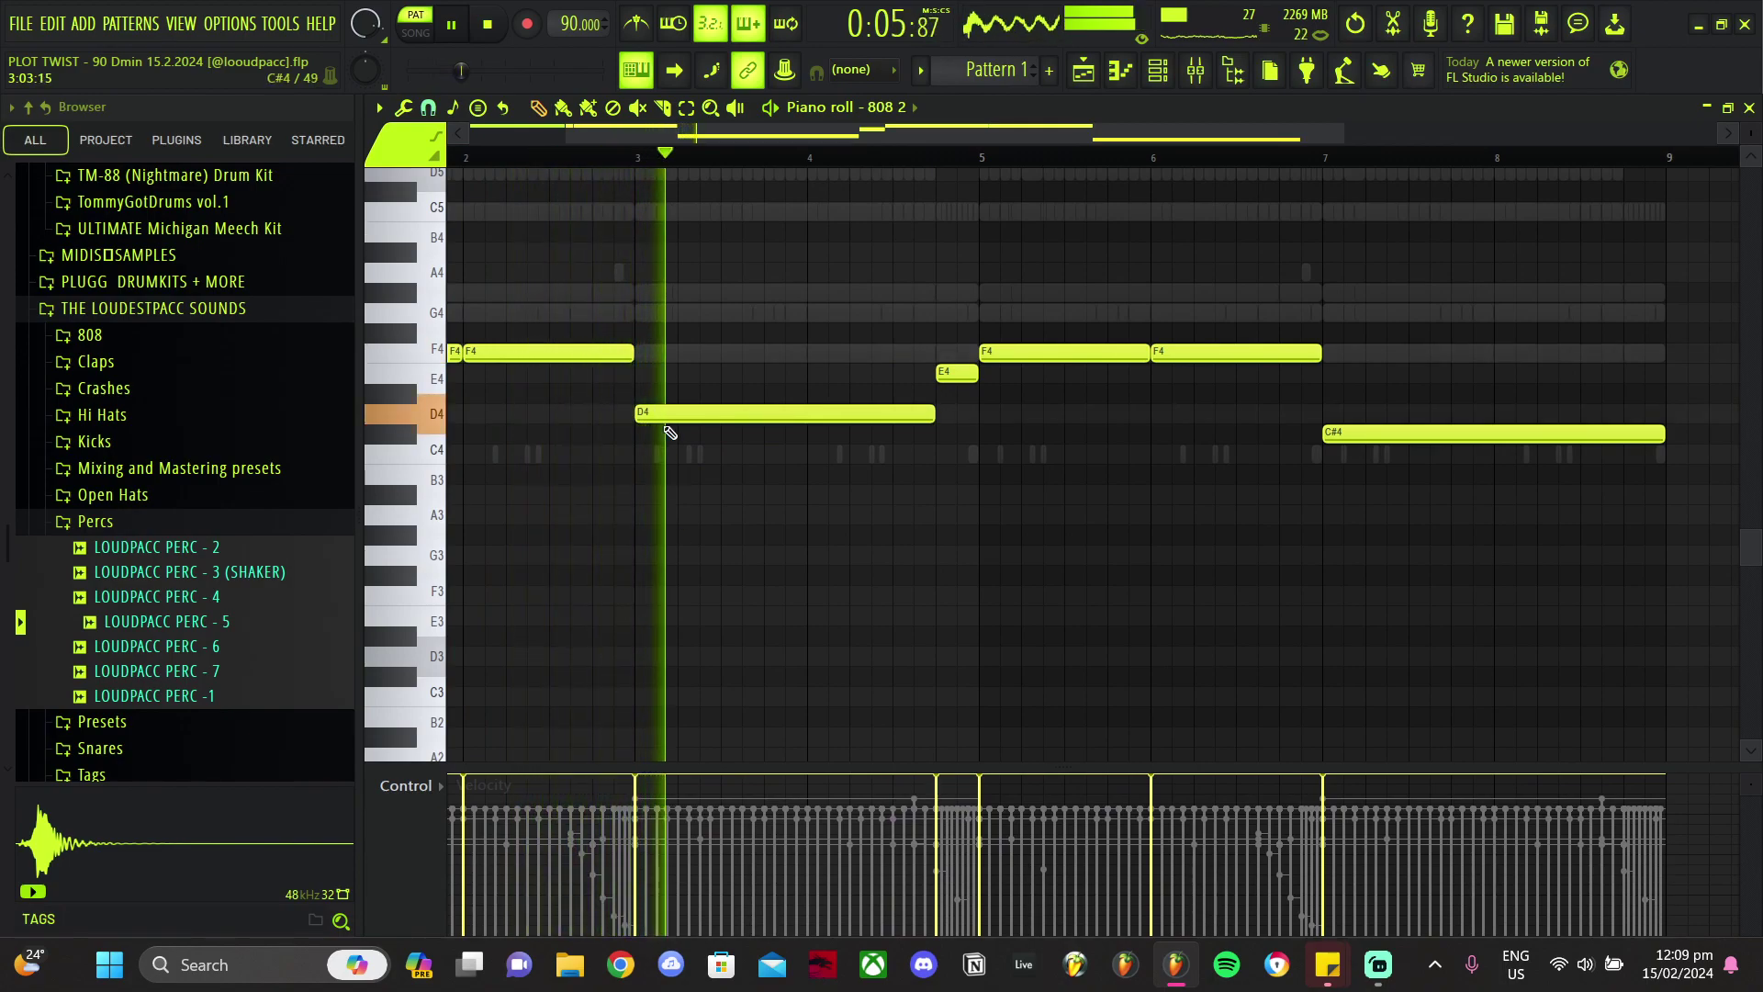
{"action": "key", "text": "space"}
{"action": "mouse_move", "coordinate": [673, 392]}
{"action": "left_mouse_down"}
{"action": "mouse_move", "coordinate": [672, 358]}
{"action": "mouse_move", "coordinate": [665, 383]}
{"action": "left_mouse_up"}
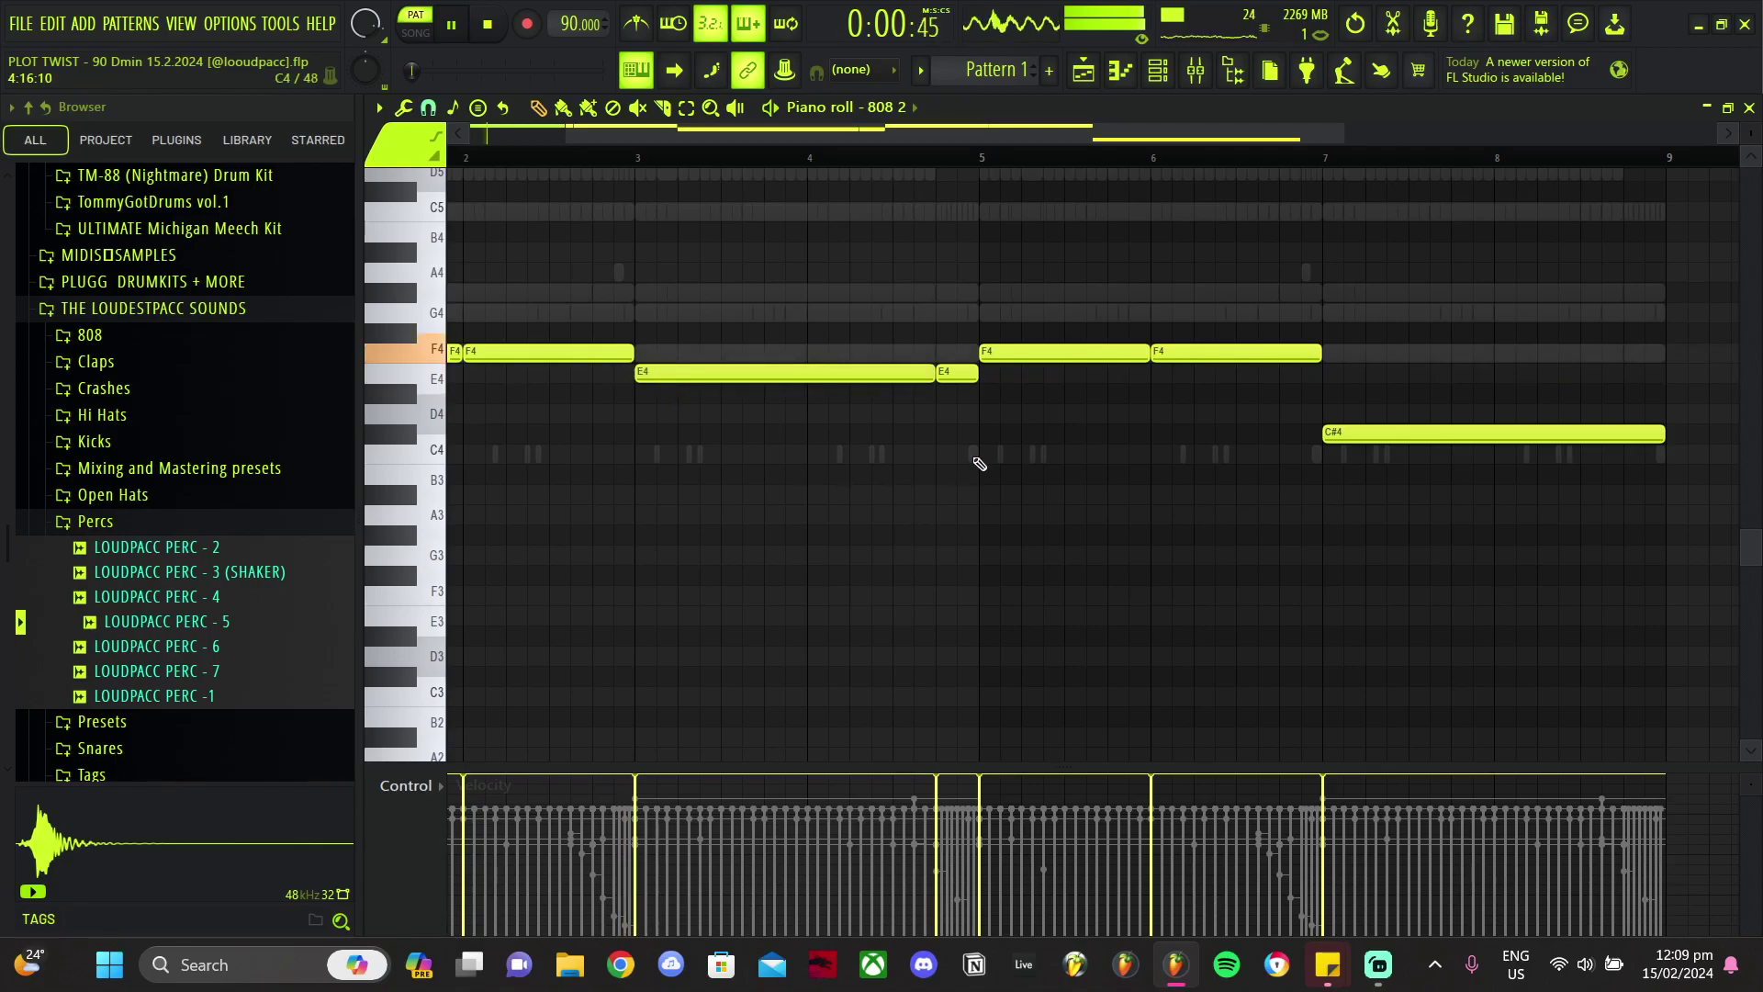
{"action": "scroll", "coordinate": [1015, 515], "scroll_direction": "down", "scroll_amount": 3}
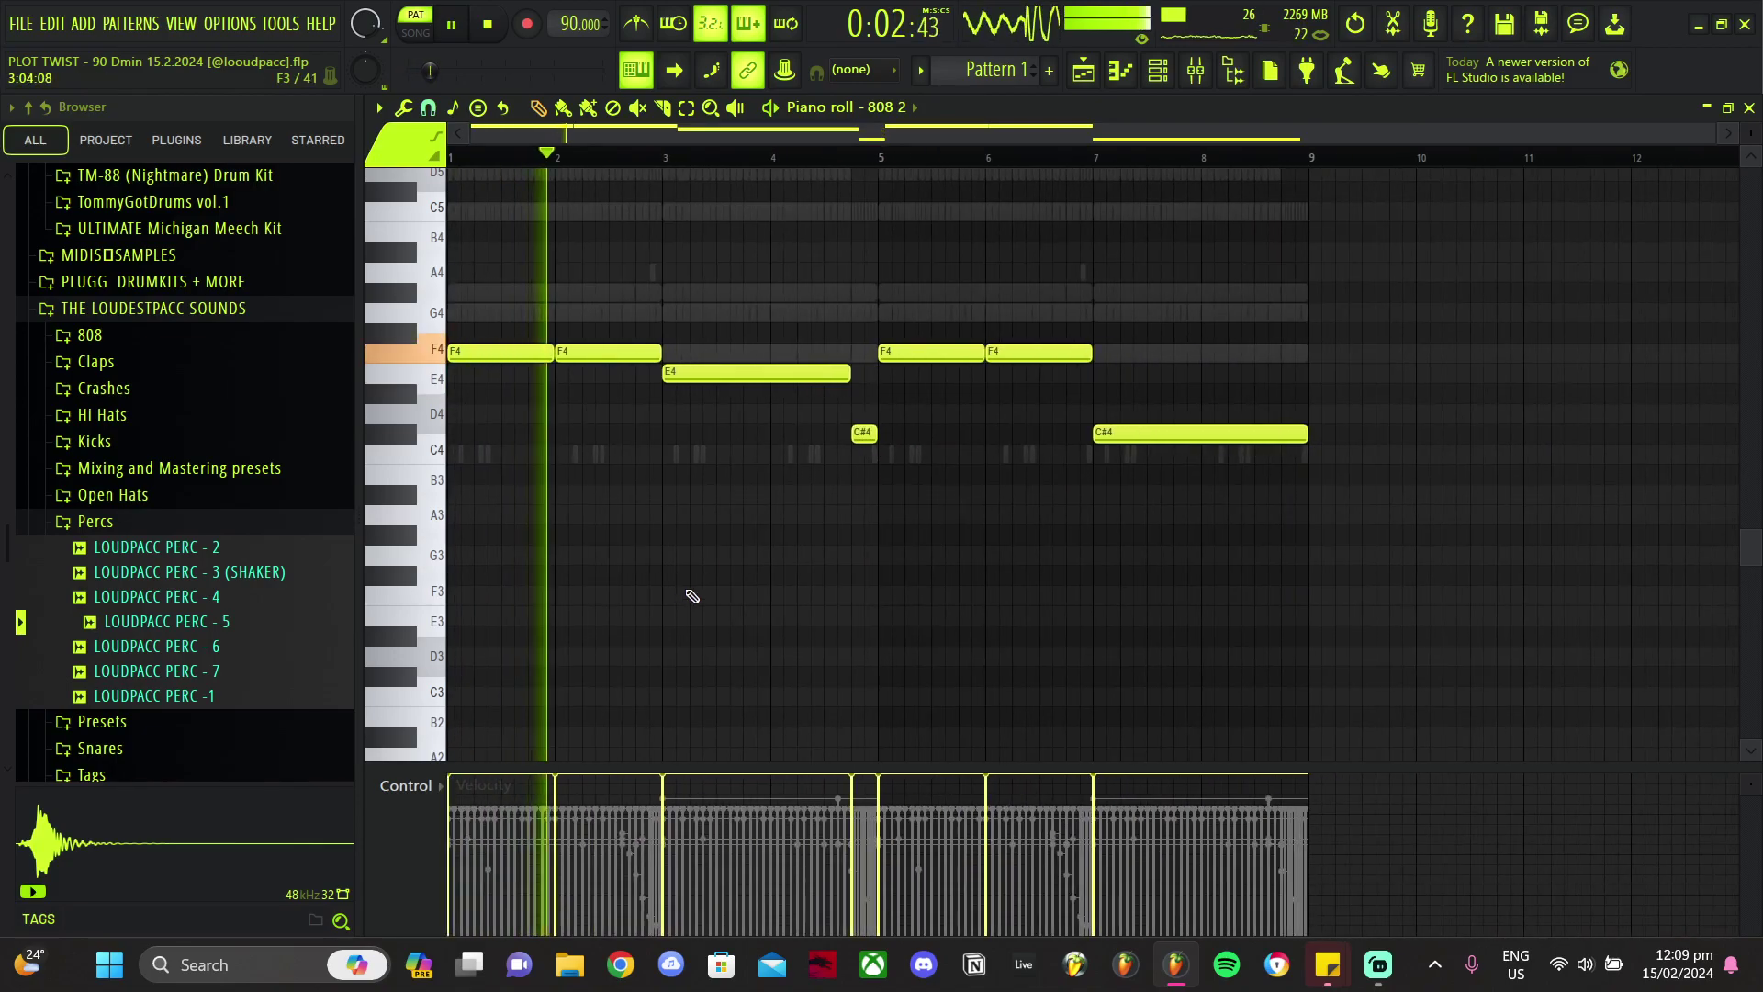
{"action": "scroll", "coordinate": [633, 569], "scroll_direction": "up", "scroll_amount": 2}
Step: Set the root note of the piano roll's scale highlighting to F
{"action": "left_click", "coordinate": [378, 107]}
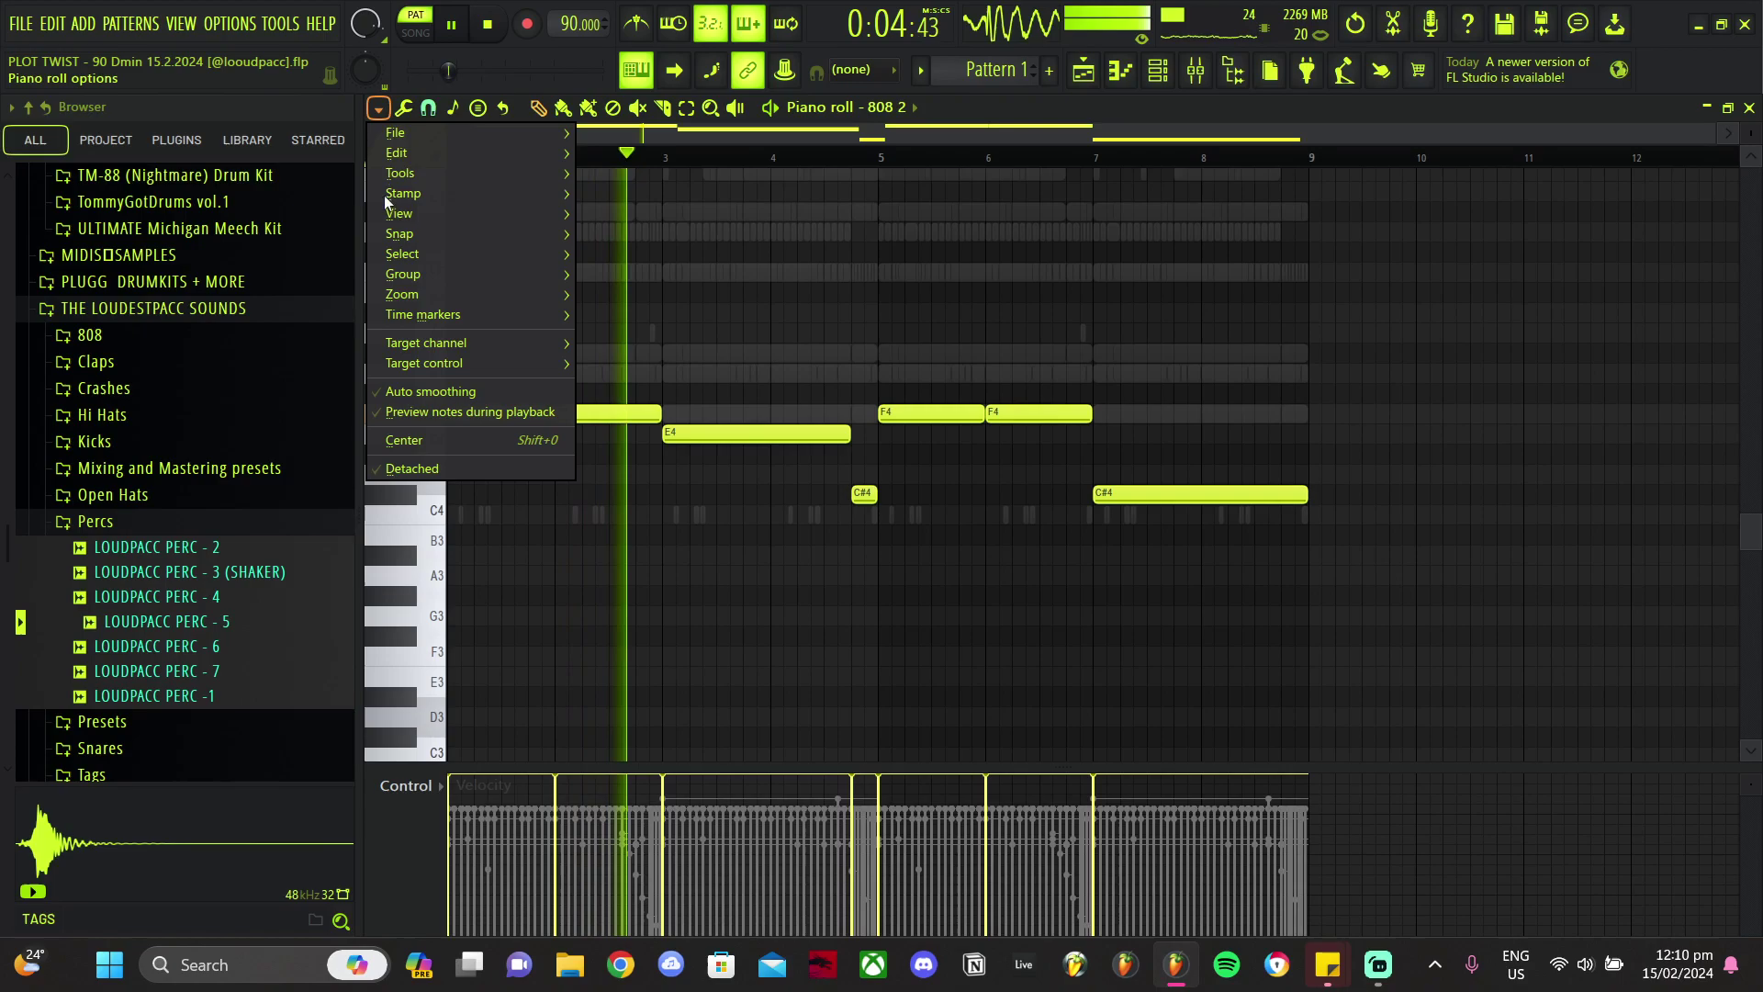
{"action": "mouse_move", "coordinate": [393, 216]}
{"action": "mouse_move", "coordinate": [731, 527]}
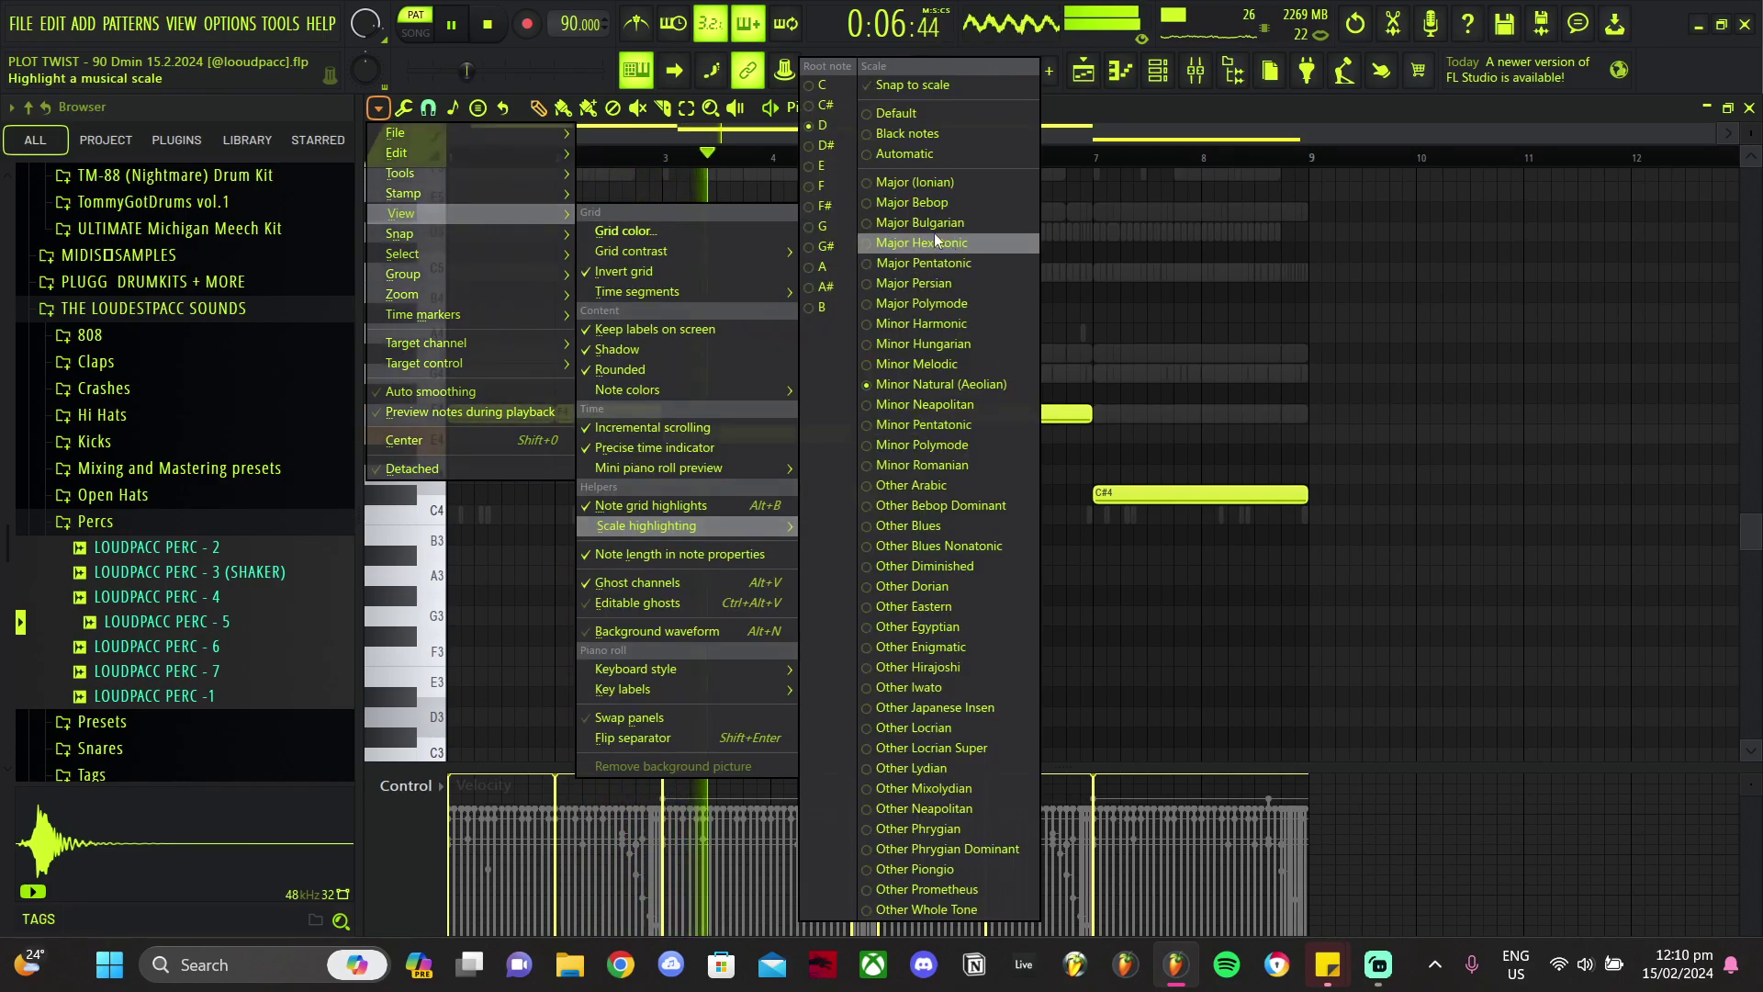
{"action": "left_click", "coordinate": [822, 188]}
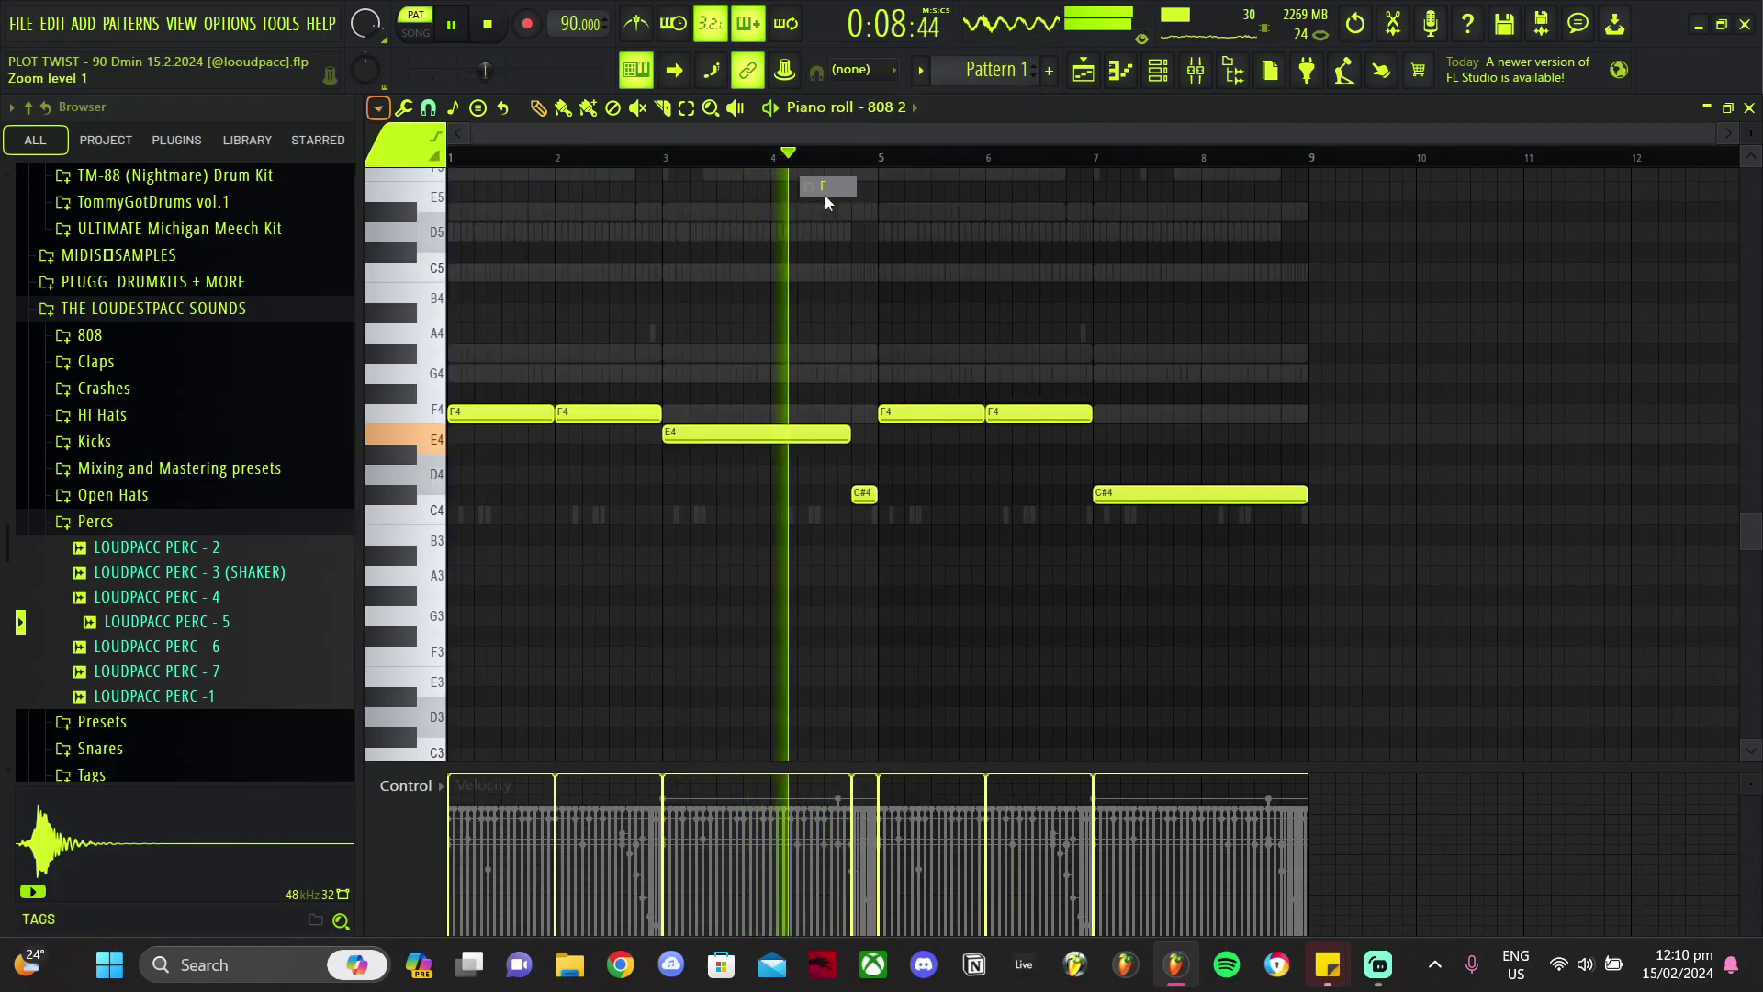
Step: Put the long bar 3 note at C#4 and the short bar 4 note at E4, and repeat bars 1 to 4 in bars 5 to 8
{"action": "key", "text": "space"}
{"action": "left_click_drag", "start_coordinate": [860, 497], "coordinate": [859, 435]}
{"action": "left_click_drag", "start_coordinate": [1166, 368], "coordinate": [924, 591]}
{"action": "key", "text": "ctrl+b"}
{"action": "left_click", "coordinate": [728, 618], "text": "ctrl"}
{"action": "scroll", "coordinate": [515, 559], "scroll_direction": "up", "scroll_amount": 4}
{"action": "scroll", "coordinate": [903, 585], "scroll_direction": "down", "scroll_amount": 3}
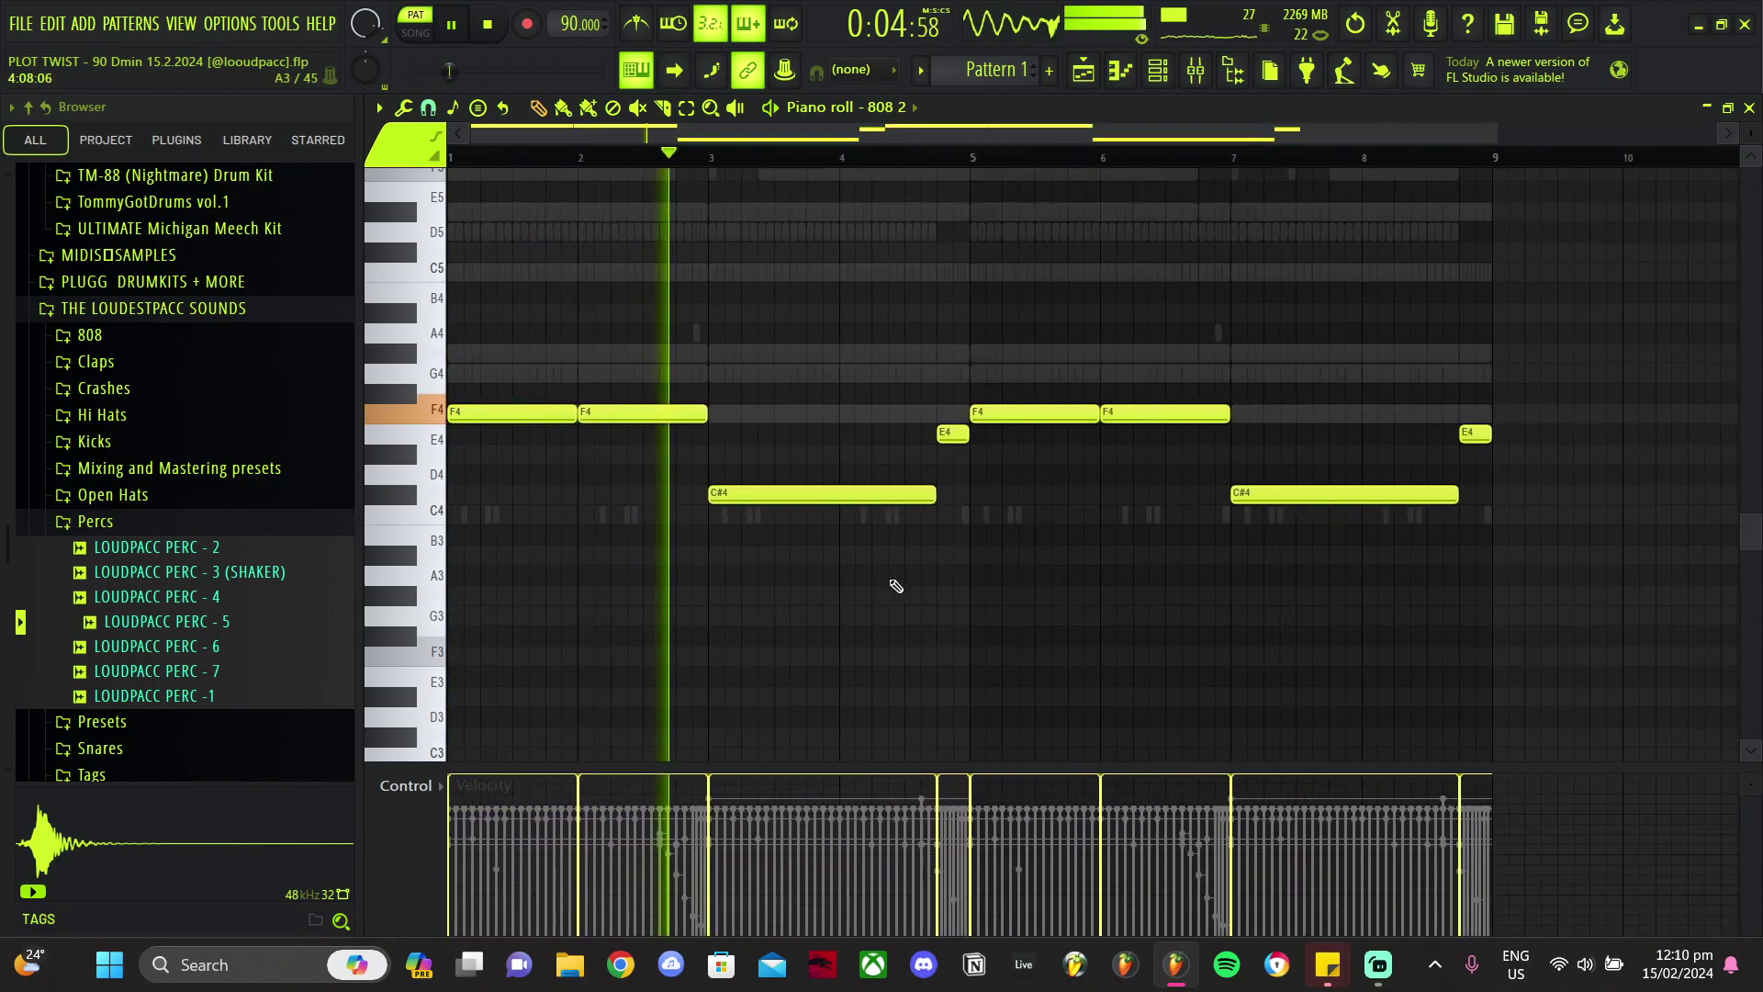
Step: Lower the short notes at the ends of bars 4 and 8 to D#4
{"action": "scroll", "coordinate": [790, 608], "scroll_direction": "up", "scroll_amount": 3}
{"action": "scroll", "coordinate": [921, 599], "scroll_direction": "down", "scroll_amount": 2}
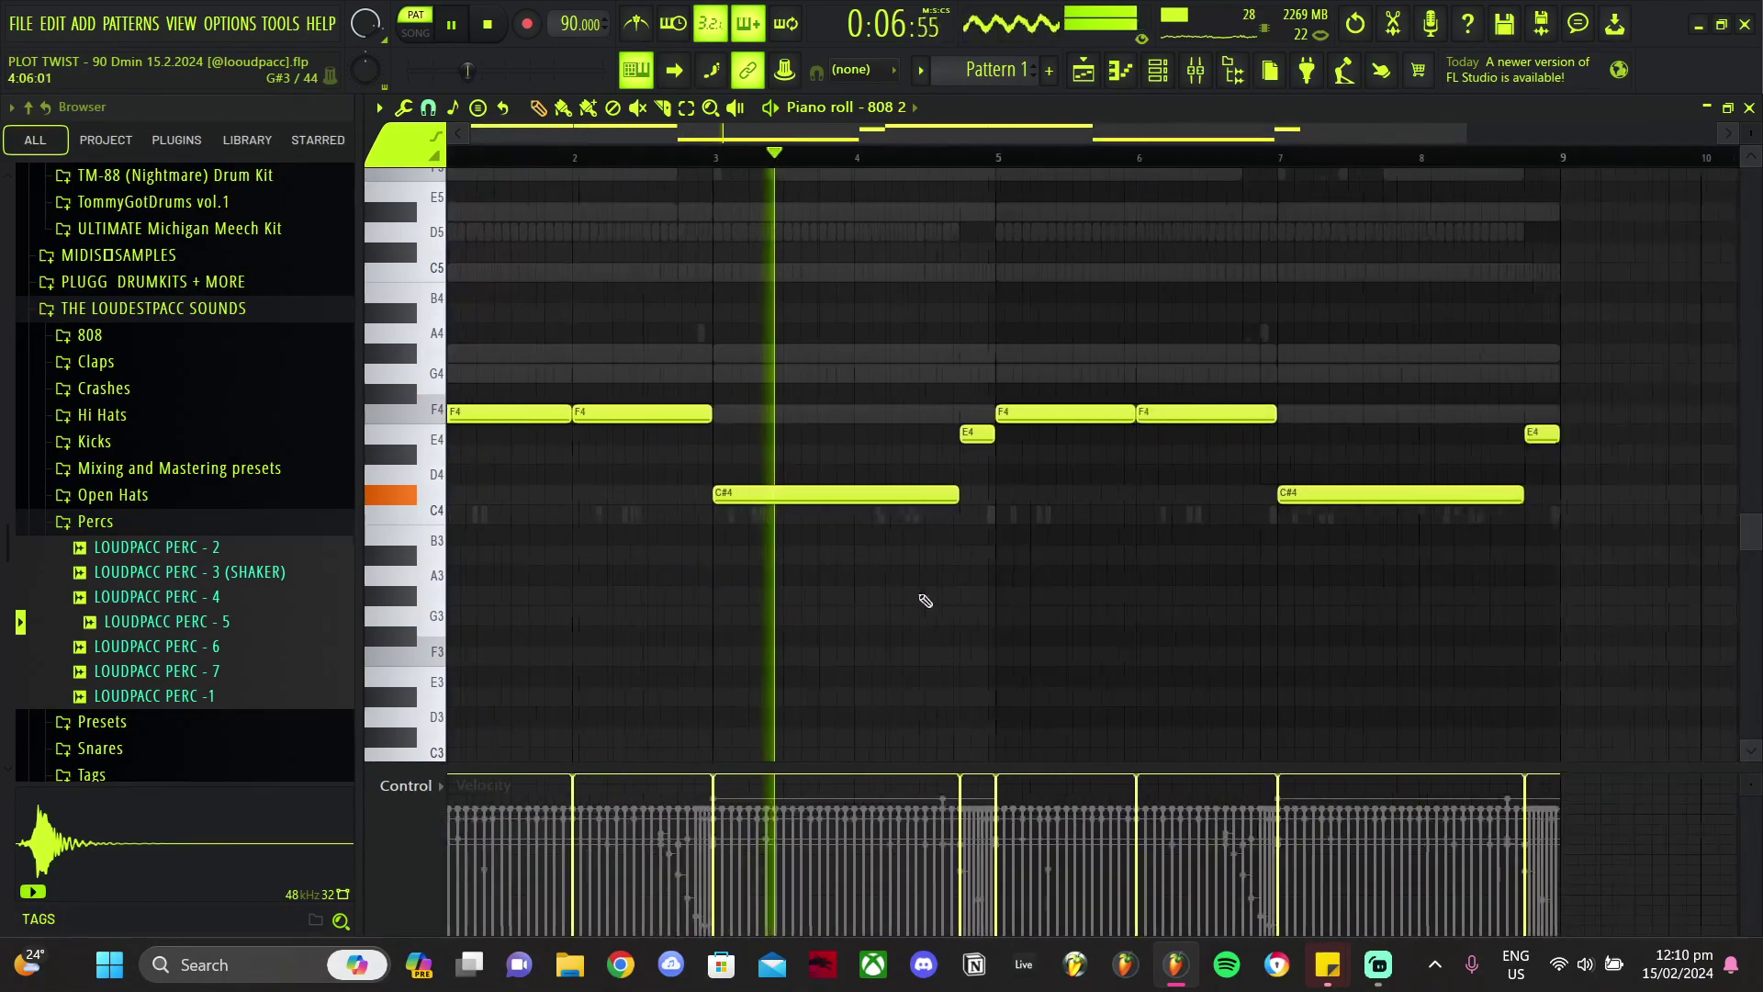
{"action": "scroll", "coordinate": [1029, 587], "scroll_direction": "up", "scroll_amount": 1}
{"action": "left_click_drag", "start_coordinate": [951, 435], "coordinate": [950, 456]}
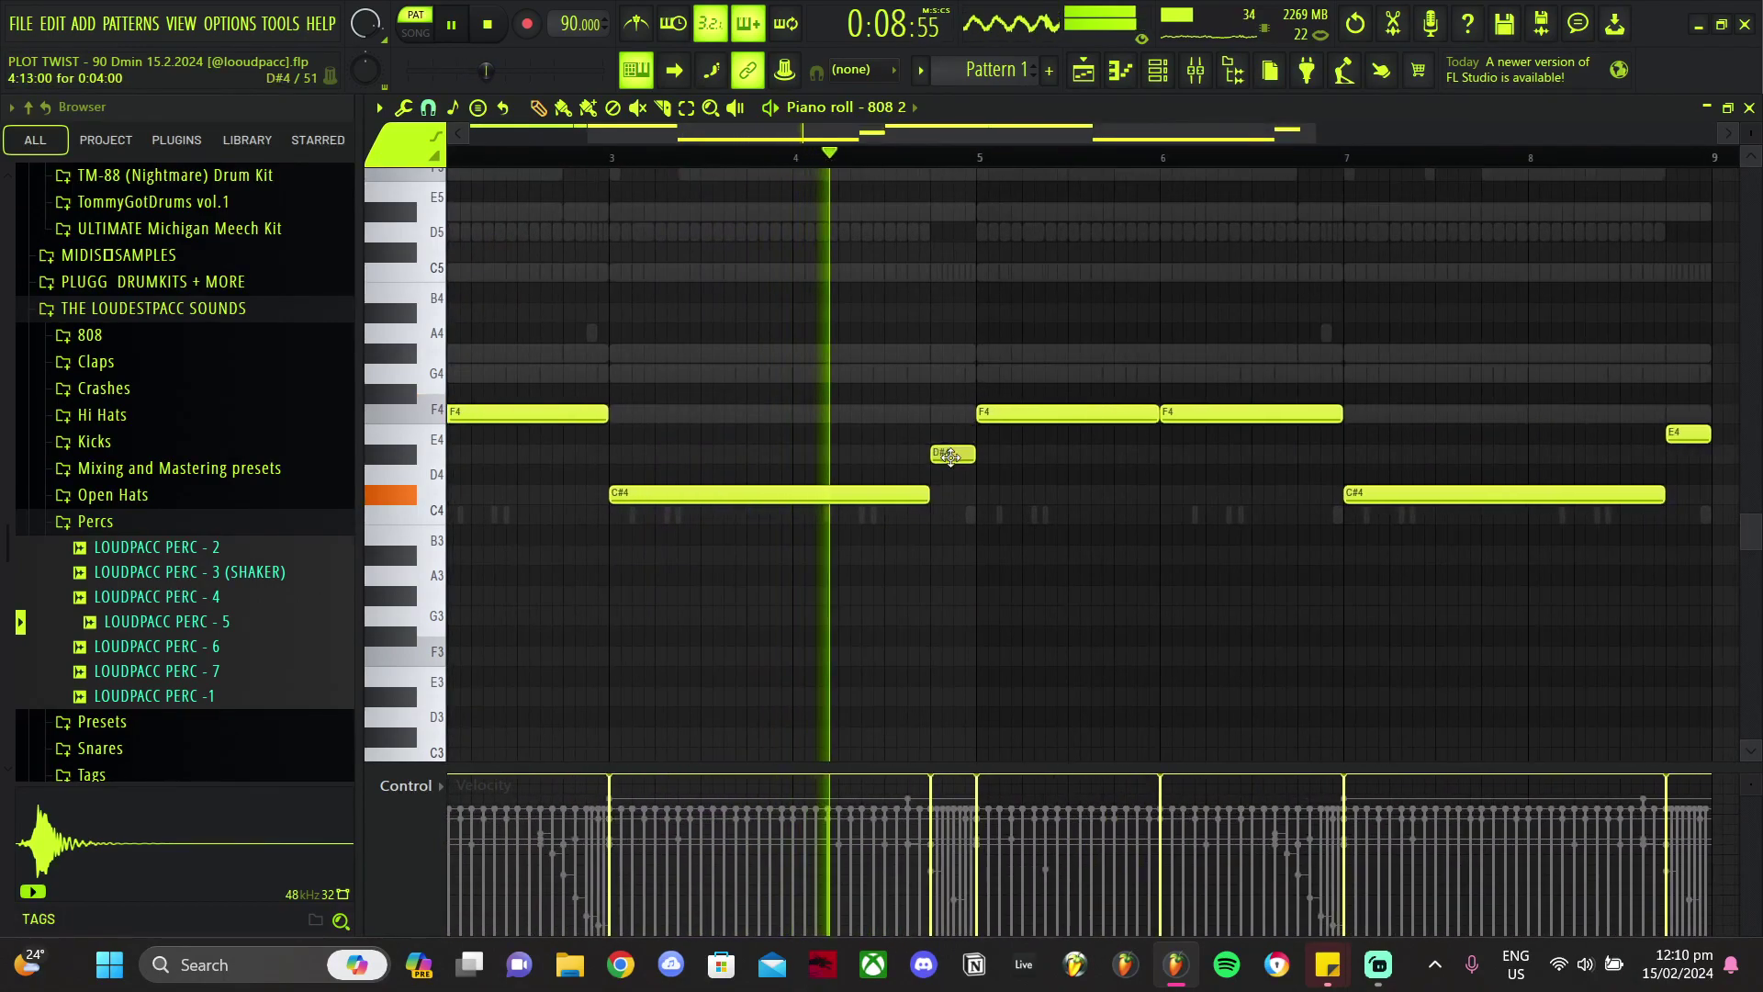
{"action": "scroll", "coordinate": [1091, 533], "scroll_direction": "down", "scroll_amount": 2}
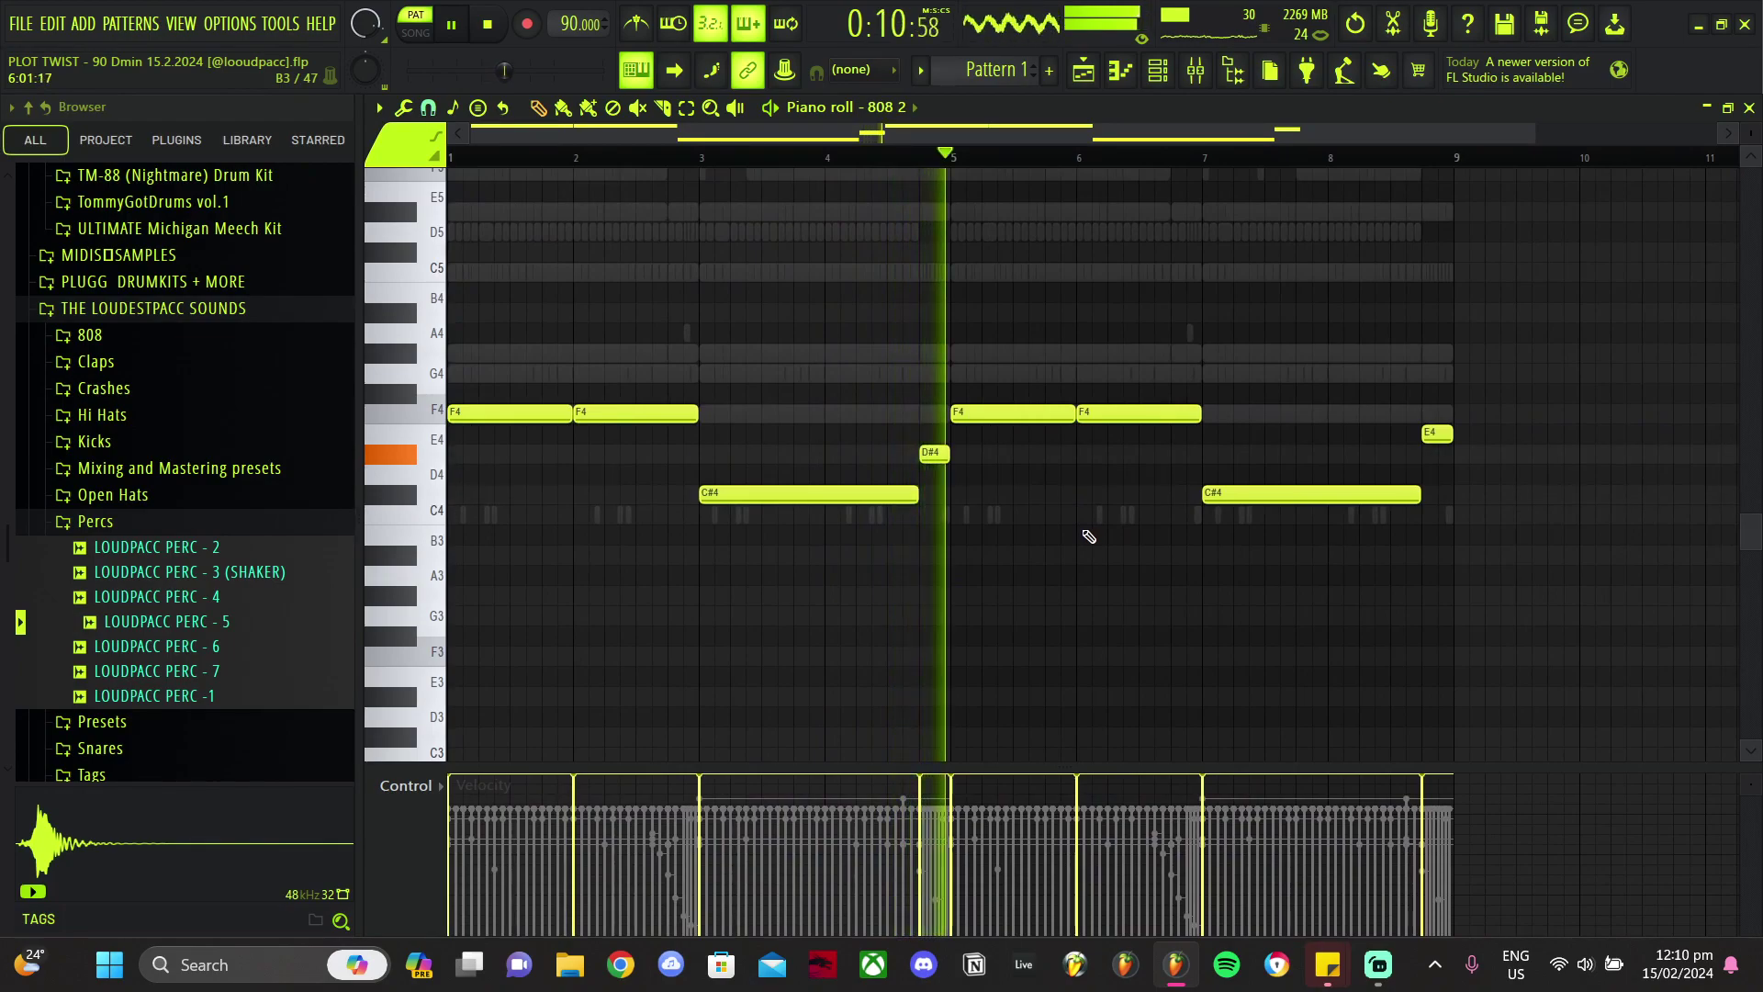
{"action": "left_click_drag", "start_coordinate": [1436, 435], "coordinate": [1436, 458]}
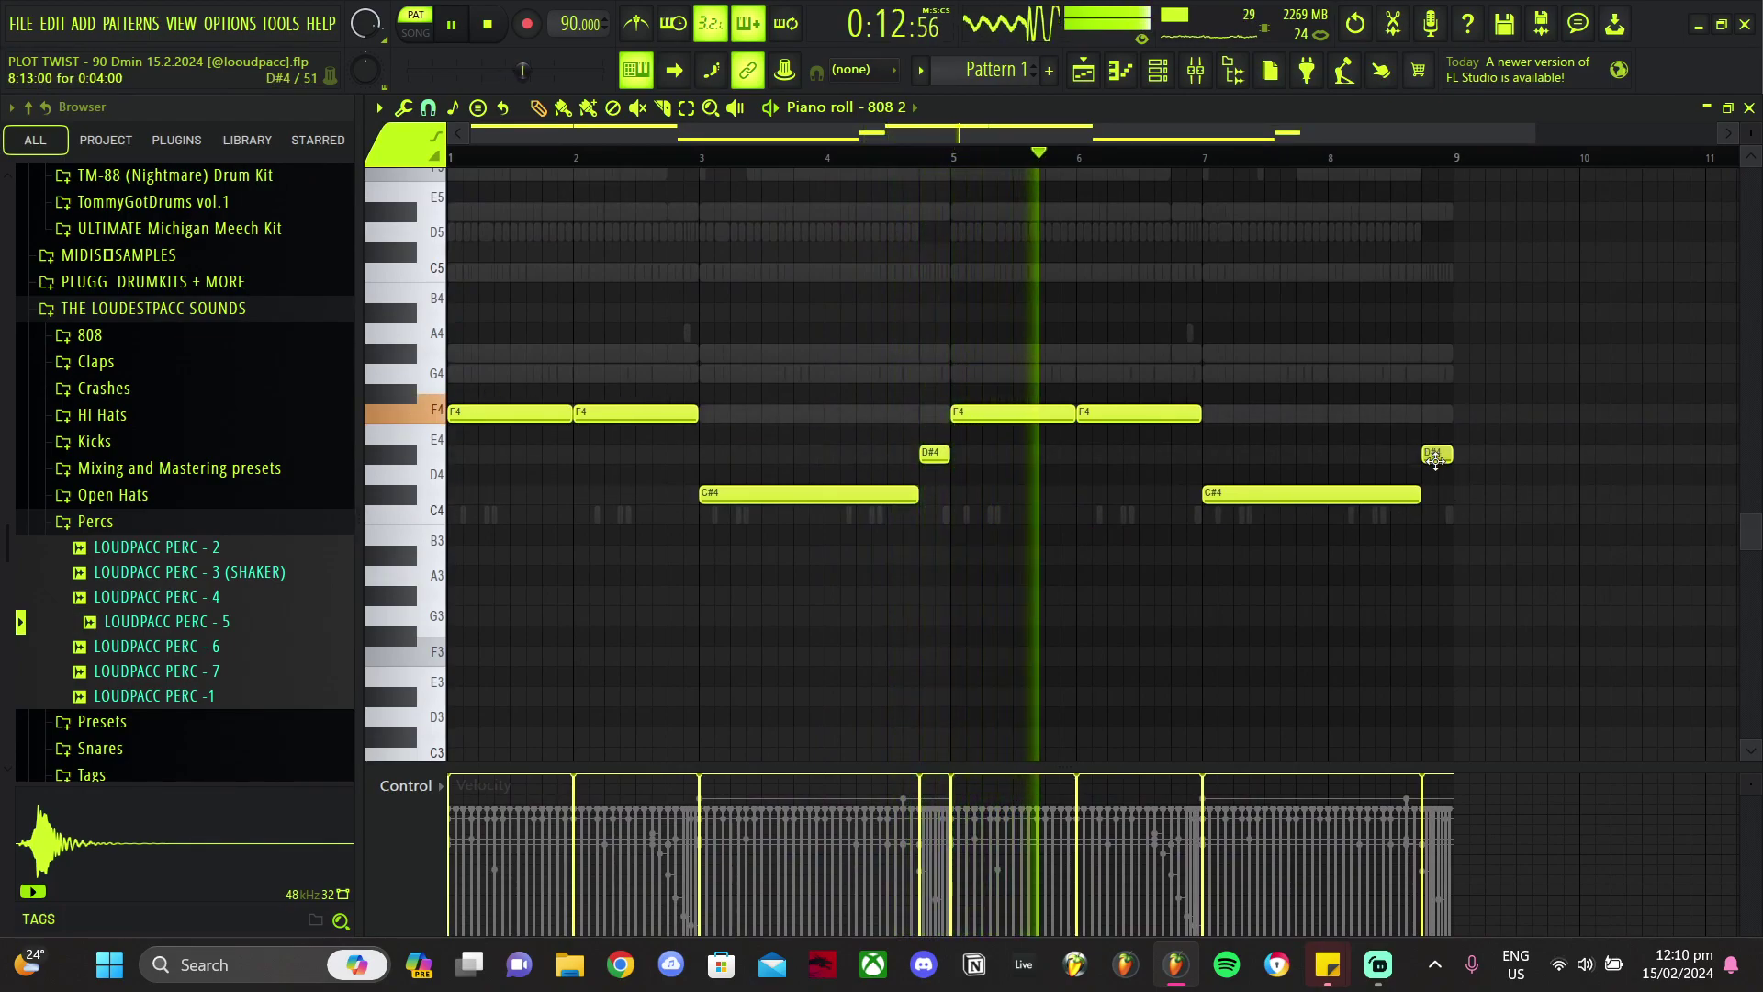
Step: Replace the long bar 3 note with a copy of the bar 1 and 2 notes, lowered to C#4 and trimmed to meet the D#4
{"action": "key", "text": "space"}
{"action": "right_click", "coordinate": [757, 488]}
{"action": "left_click_drag", "start_coordinate": [689, 395], "coordinate": [470, 439]}
{"action": "key", "text": "ctrl+b"}
{"action": "key", "text": "shift+Down"}
{"action": "key", "text": "shift+Down"}
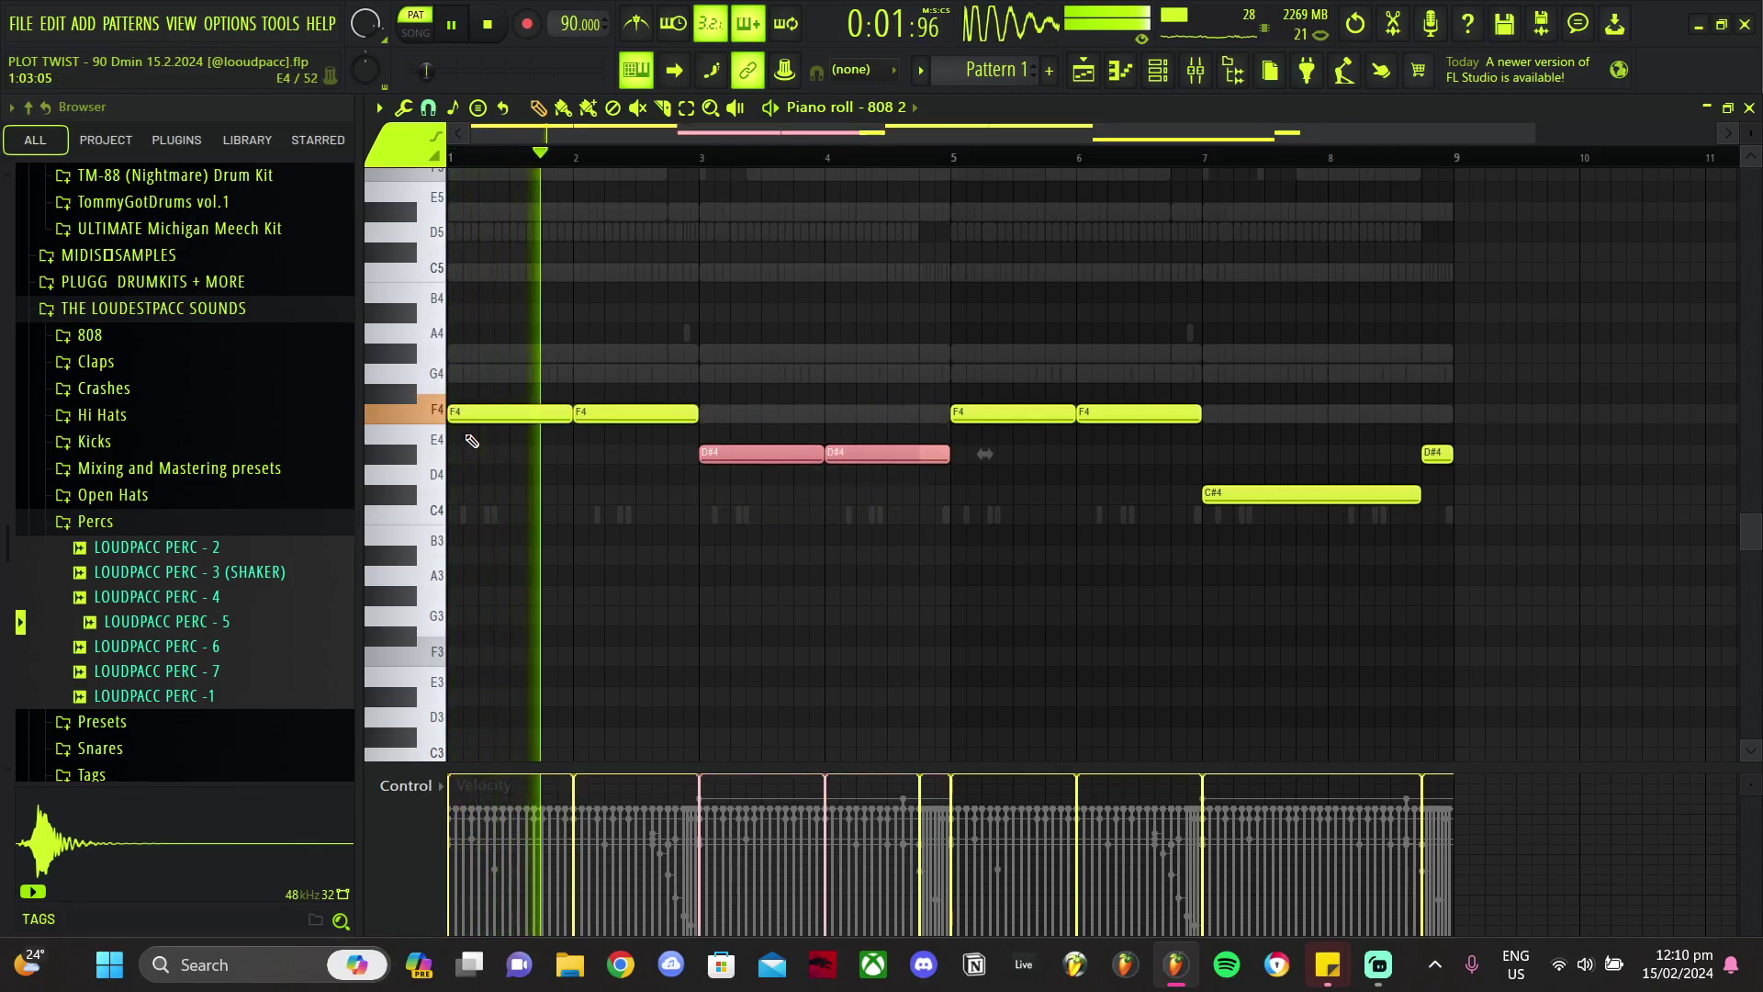
{"action": "key", "text": "shift+Down"}
{"action": "key", "text": "shift+Down"}
{"action": "left_click", "coordinate": [1001, 571], "text": "ctrl"}
{"action": "key", "text": "ctrl+l"}
Step: Replace the 808 2 notes in bars 5 to 8 with a copy of the first four bars and deselect them
{"action": "left_click_drag", "start_coordinate": [1044, 385], "coordinate": [1484, 622]}
{"action": "key", "text": "Delete"}
{"action": "key", "text": "ctrl+b"}
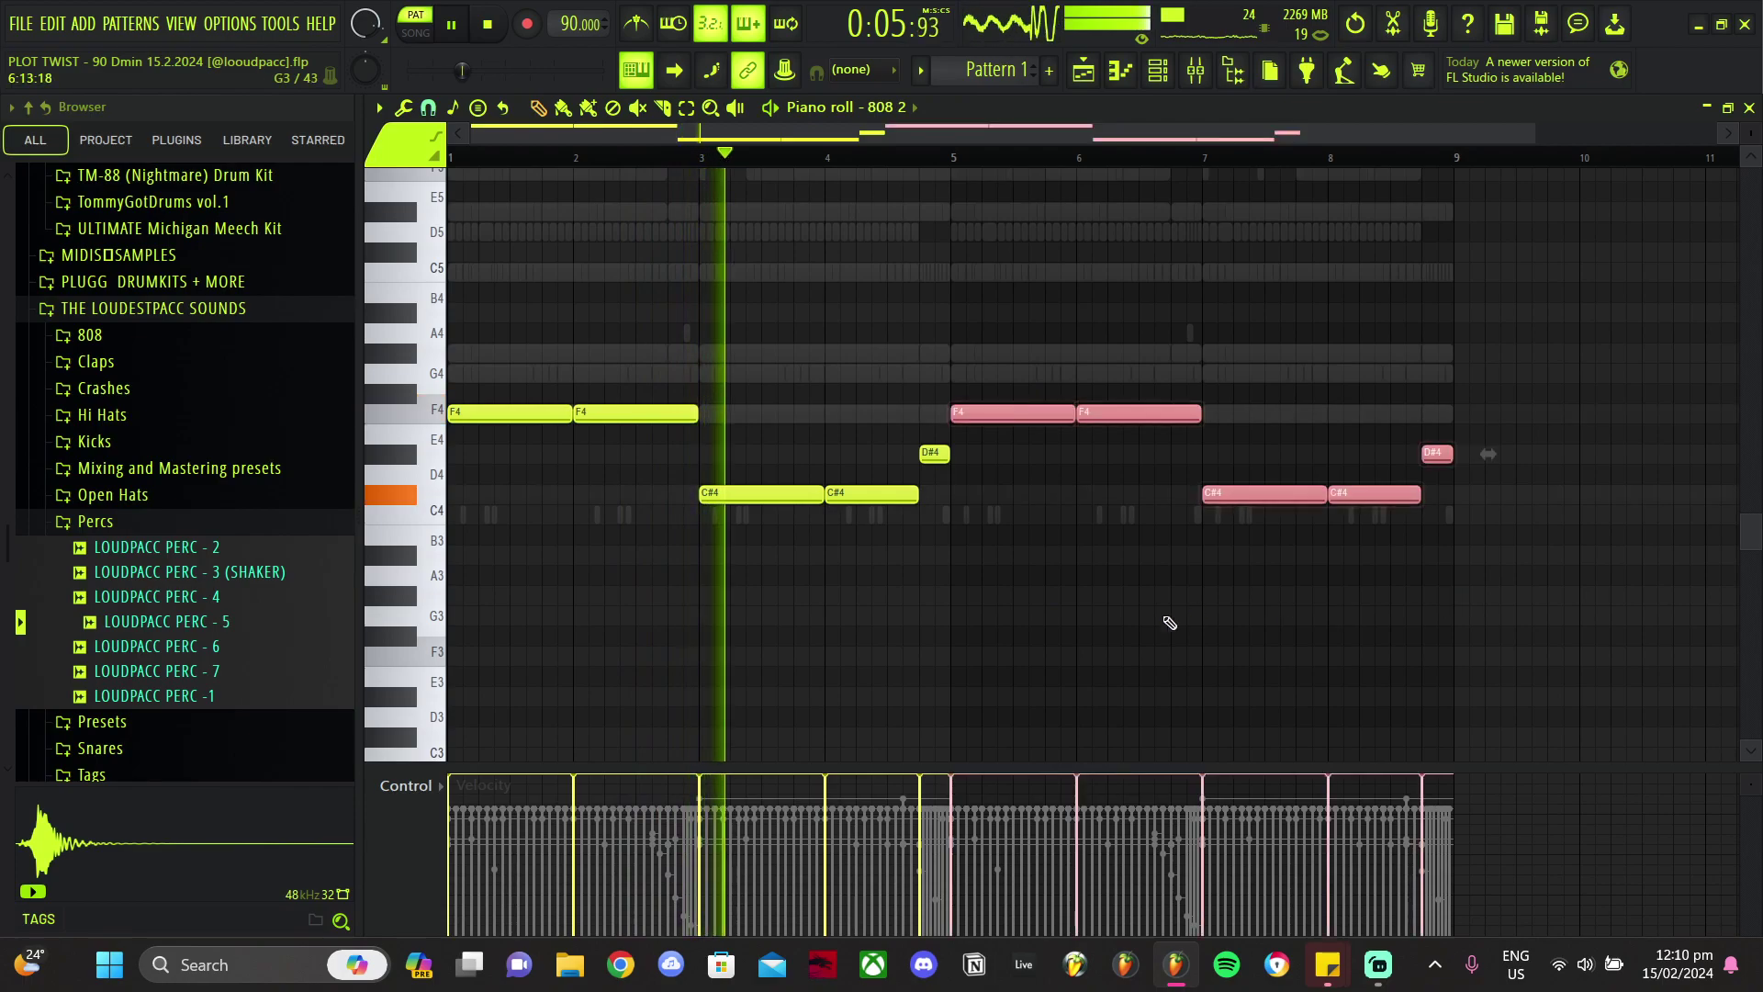
{"action": "left_click", "coordinate": [1004, 630]}
Step: Load the Meech Sub preset from the Detroit-Florida mixing and mastering presets onto the 808 2 mixer track
{"action": "key", "text": "F9"}
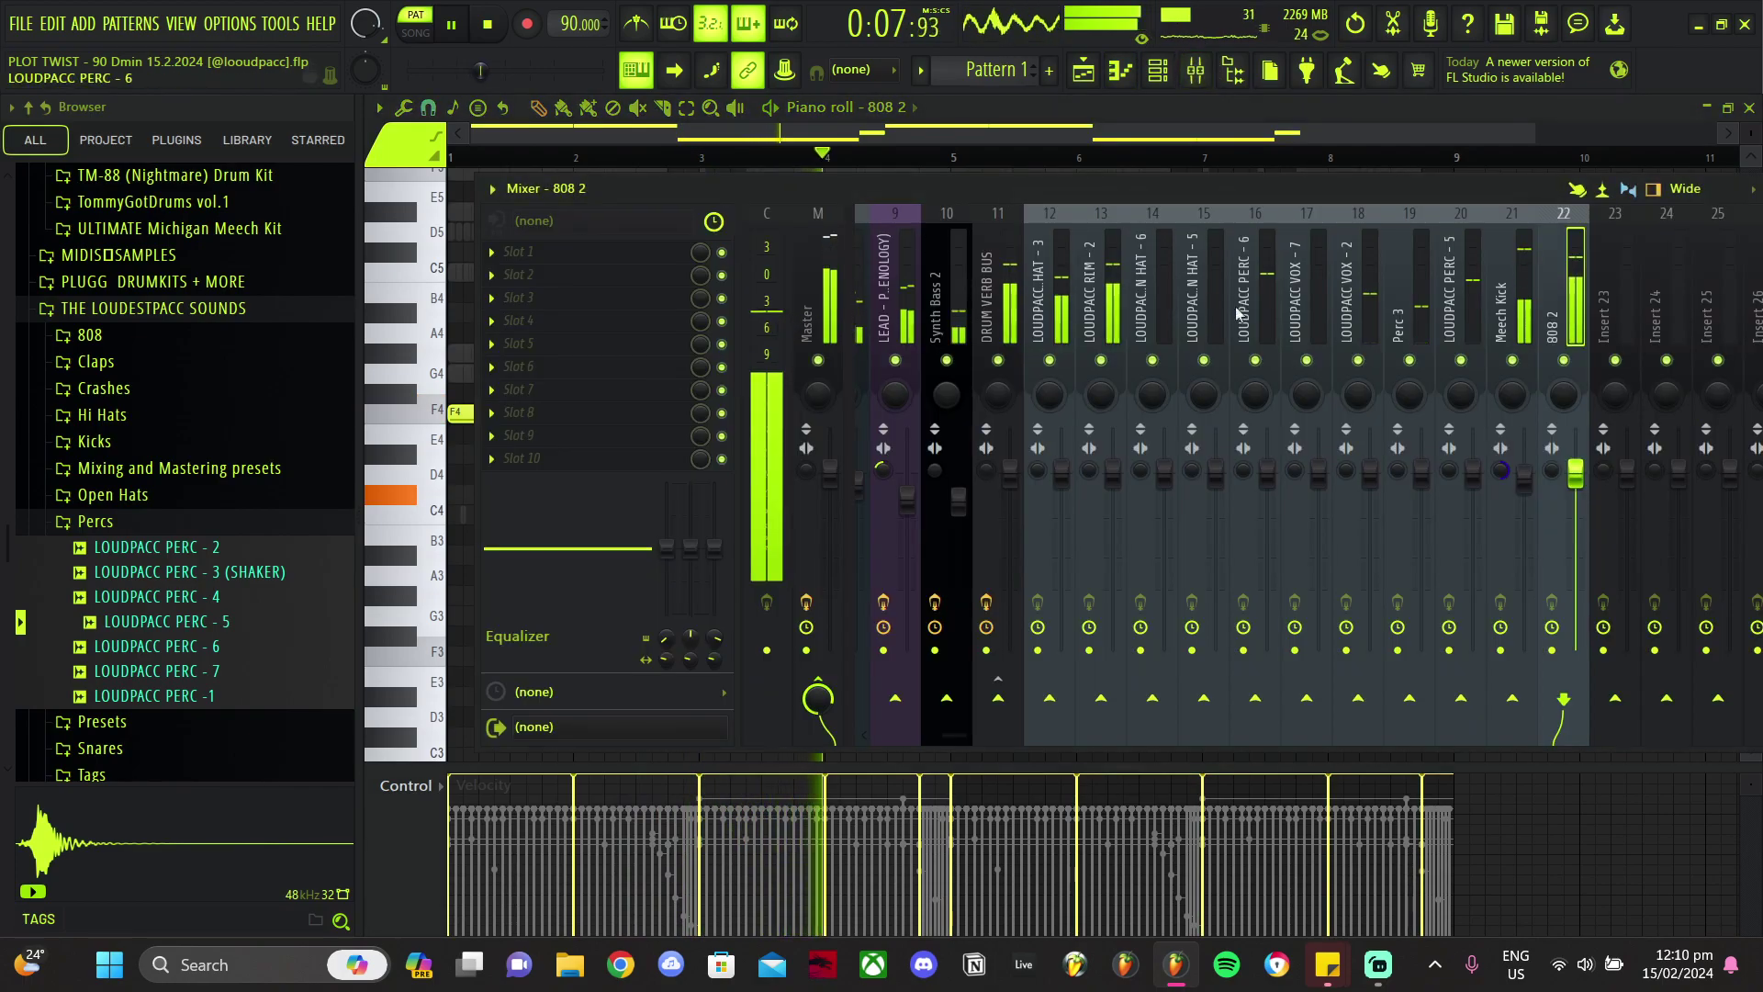
{"action": "right_click", "coordinate": [1515, 211]}
{"action": "mouse_move", "coordinate": [1561, 339]}
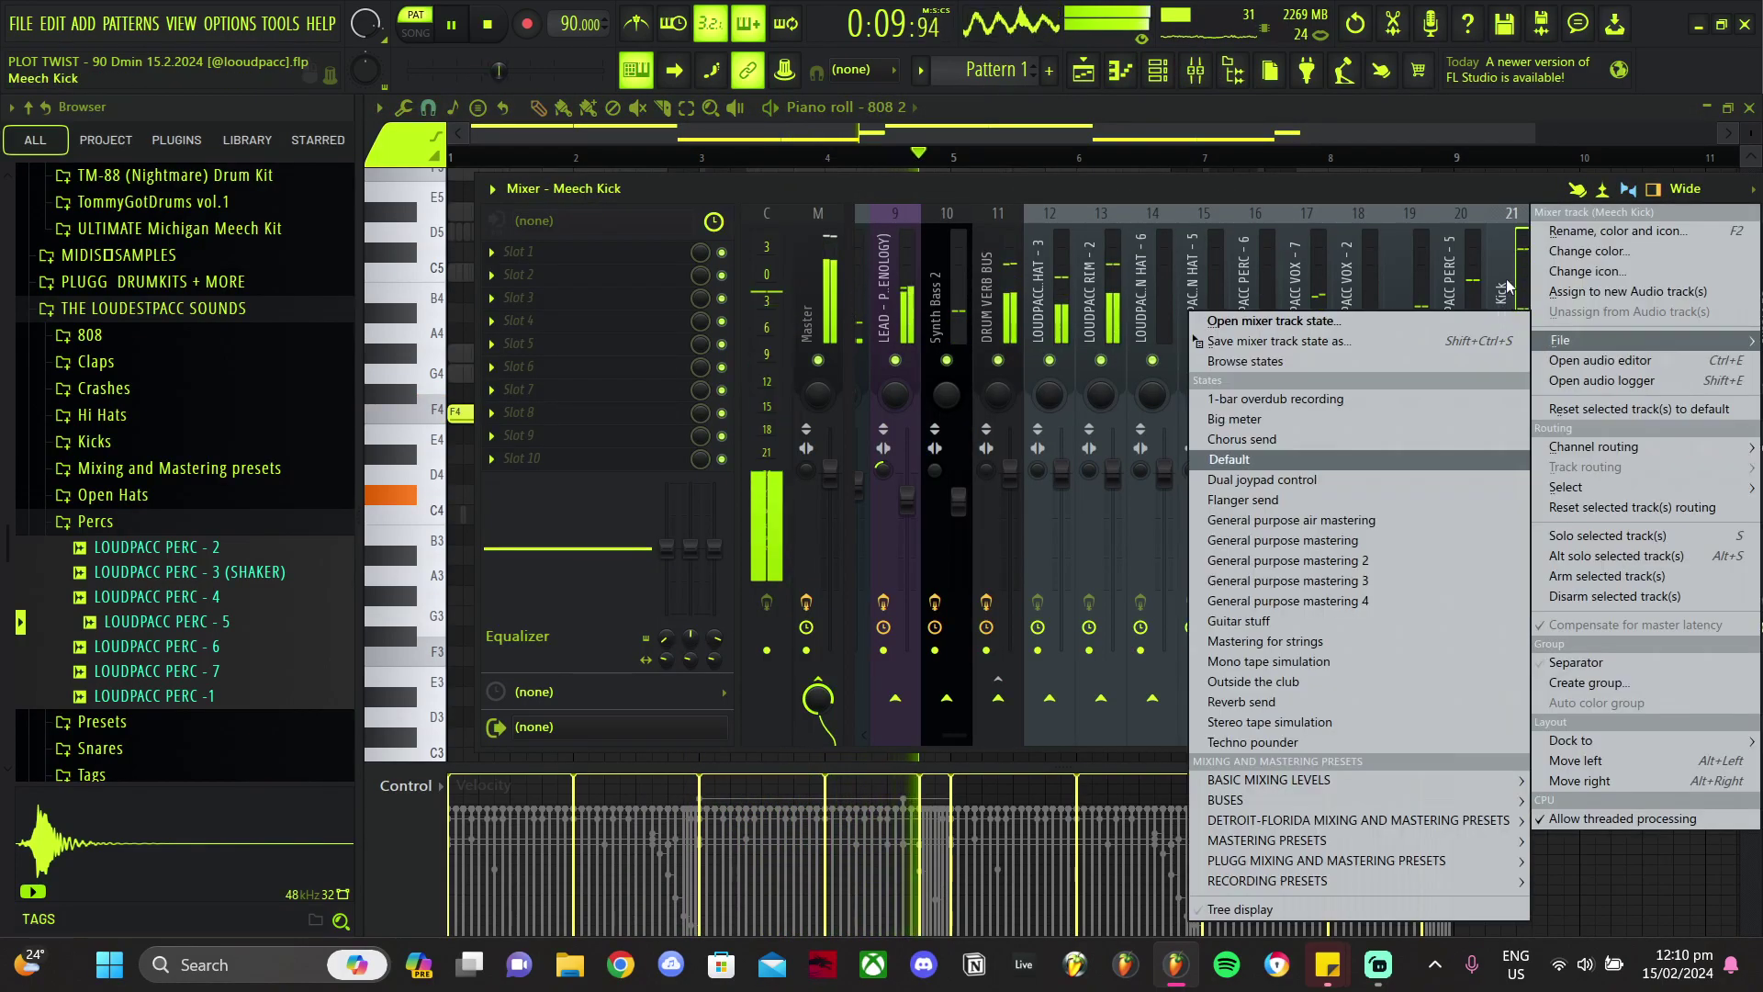
{"action": "left_click", "coordinate": [1332, 461]}
{"action": "right_click", "coordinate": [1576, 267]}
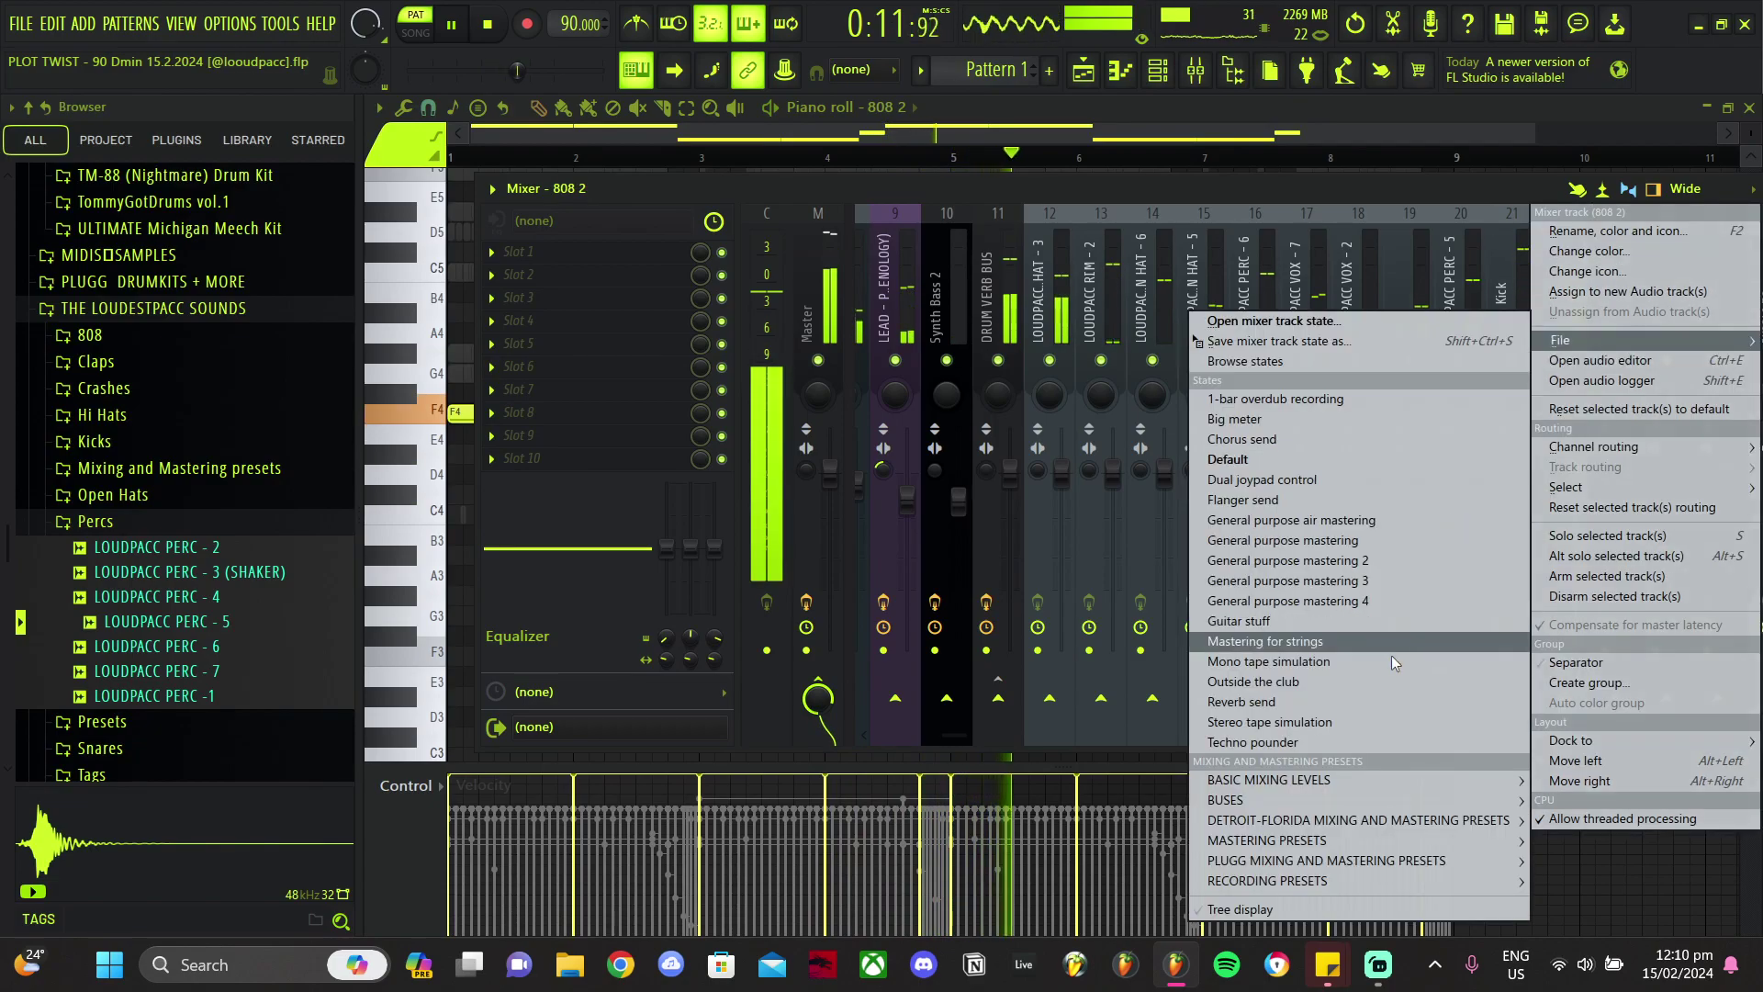
{"action": "mouse_move", "coordinate": [1328, 822]}
{"action": "left_click", "coordinate": [990, 905]}
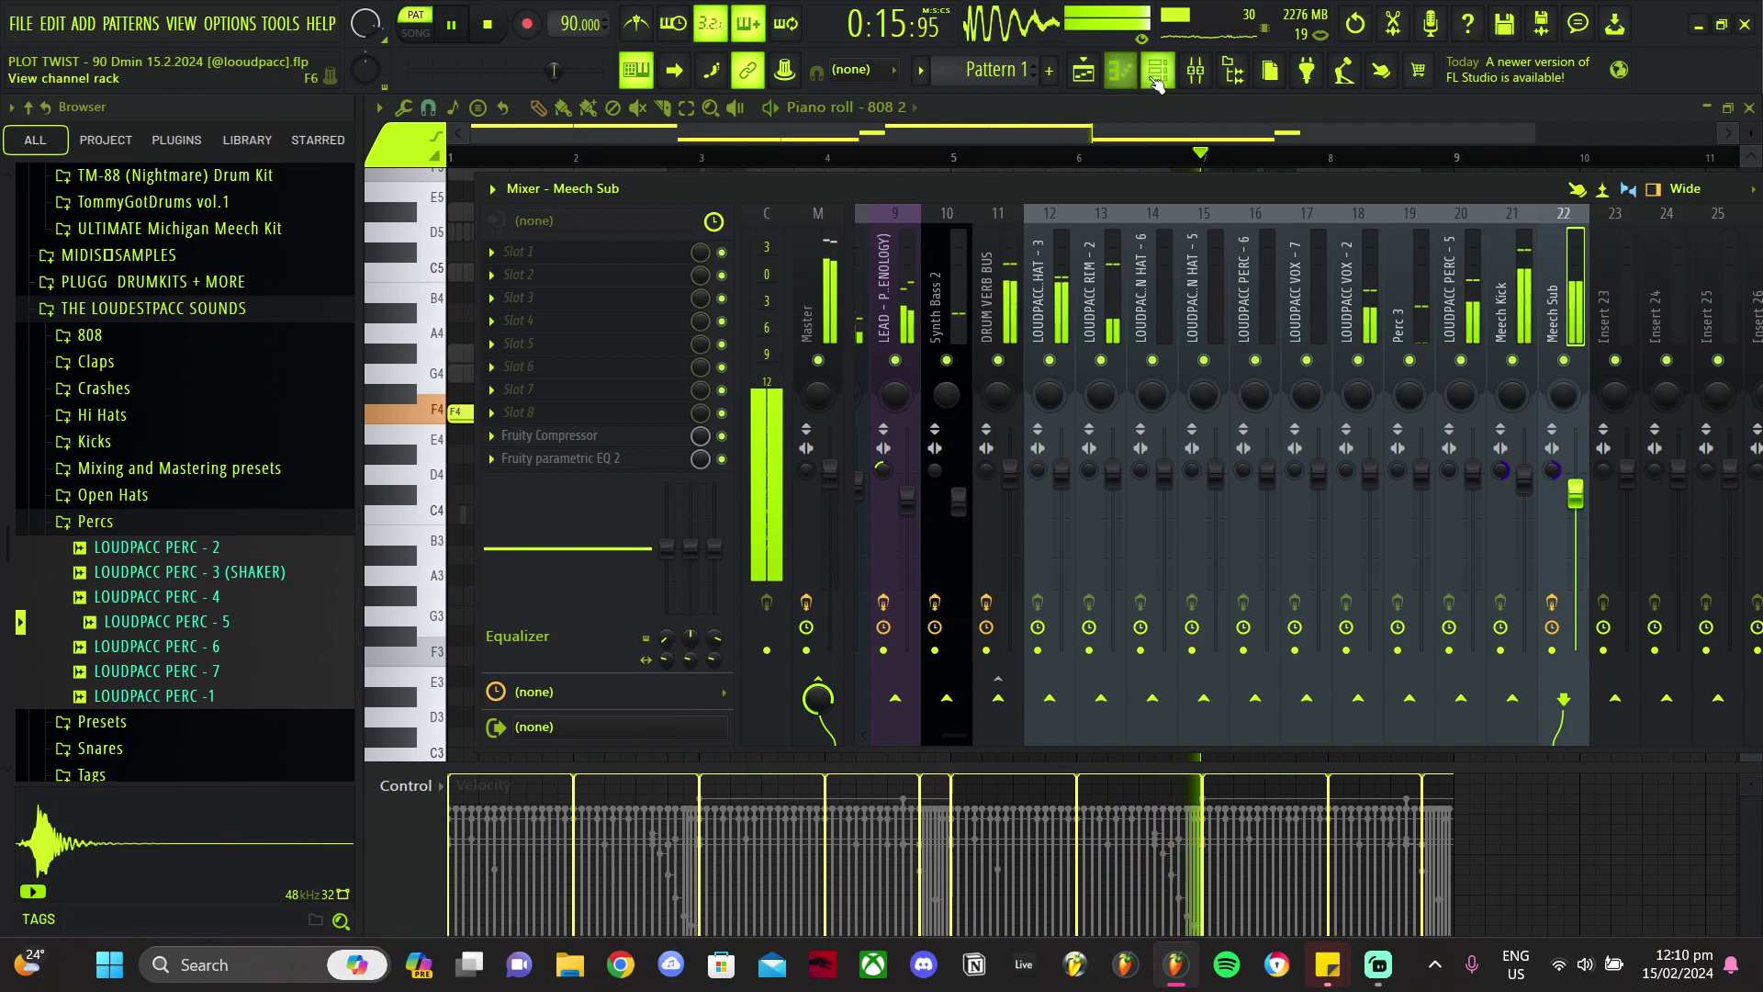
Step: Load the CLEAN UP MASTER mastering preset onto the Master mixer track
{"action": "left_click_drag", "start_coordinate": [953, 738], "coordinate": [877, 737]}
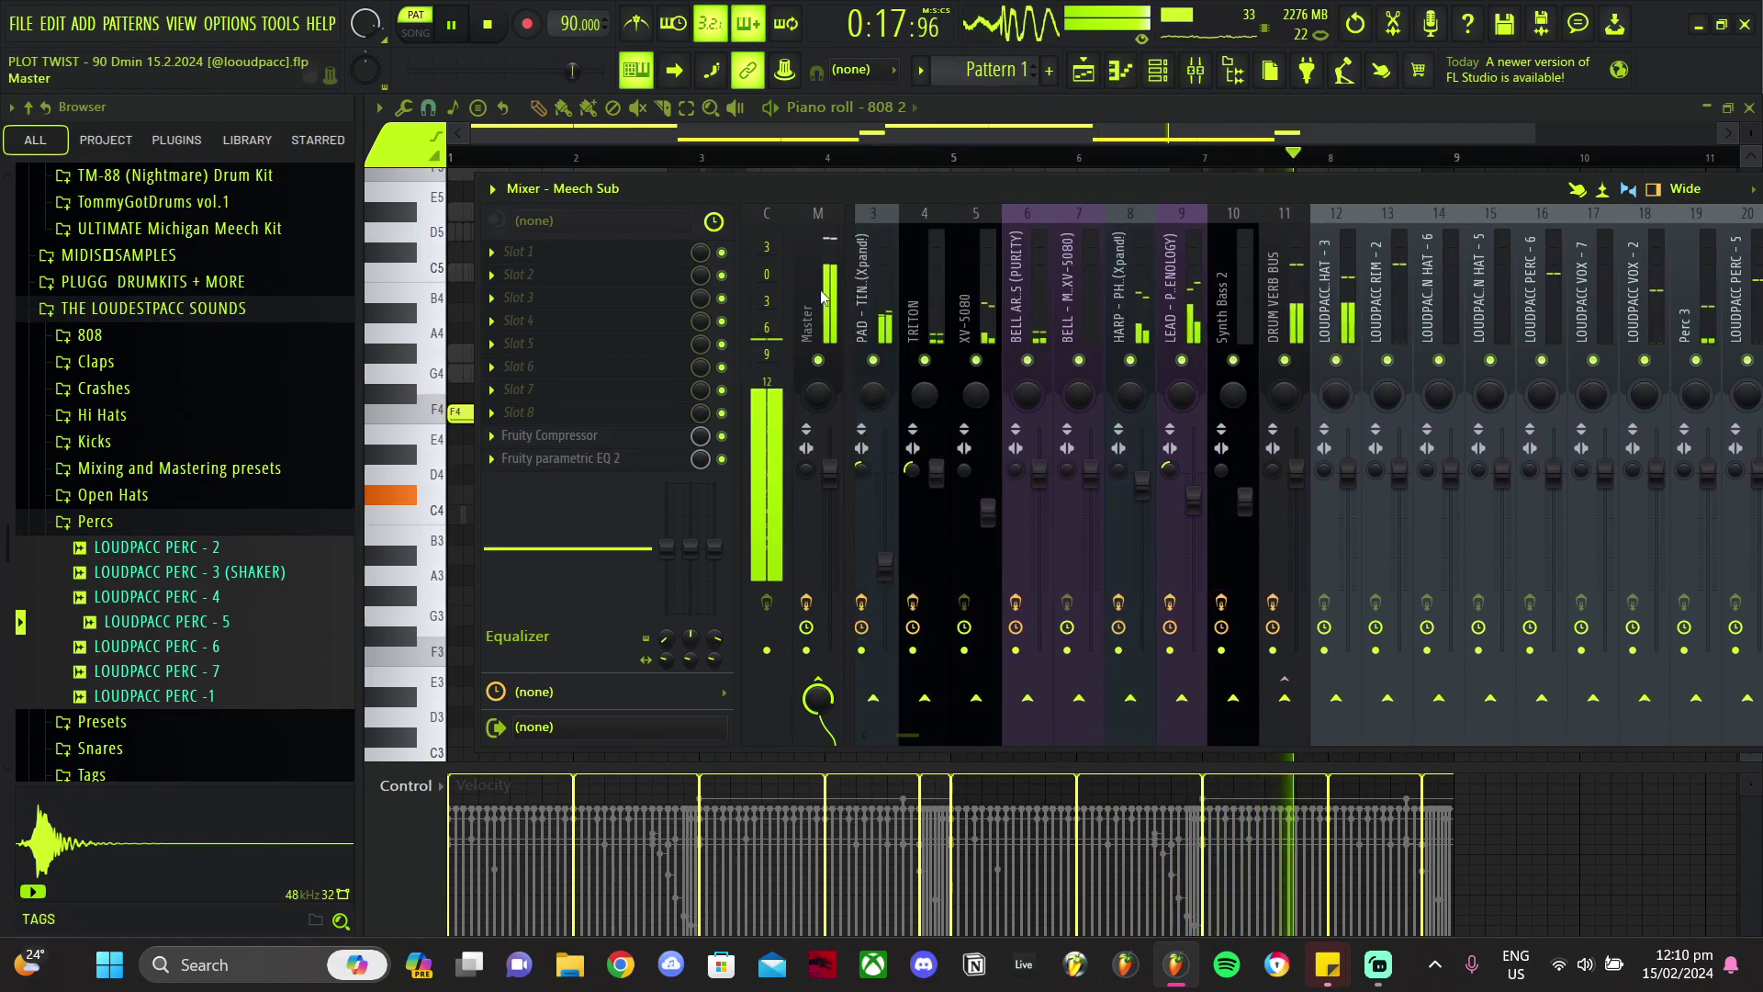
{"action": "right_click", "coordinate": [829, 303]}
{"action": "mouse_move", "coordinate": [909, 341]}
{"action": "mouse_move", "coordinate": [1233, 841]}
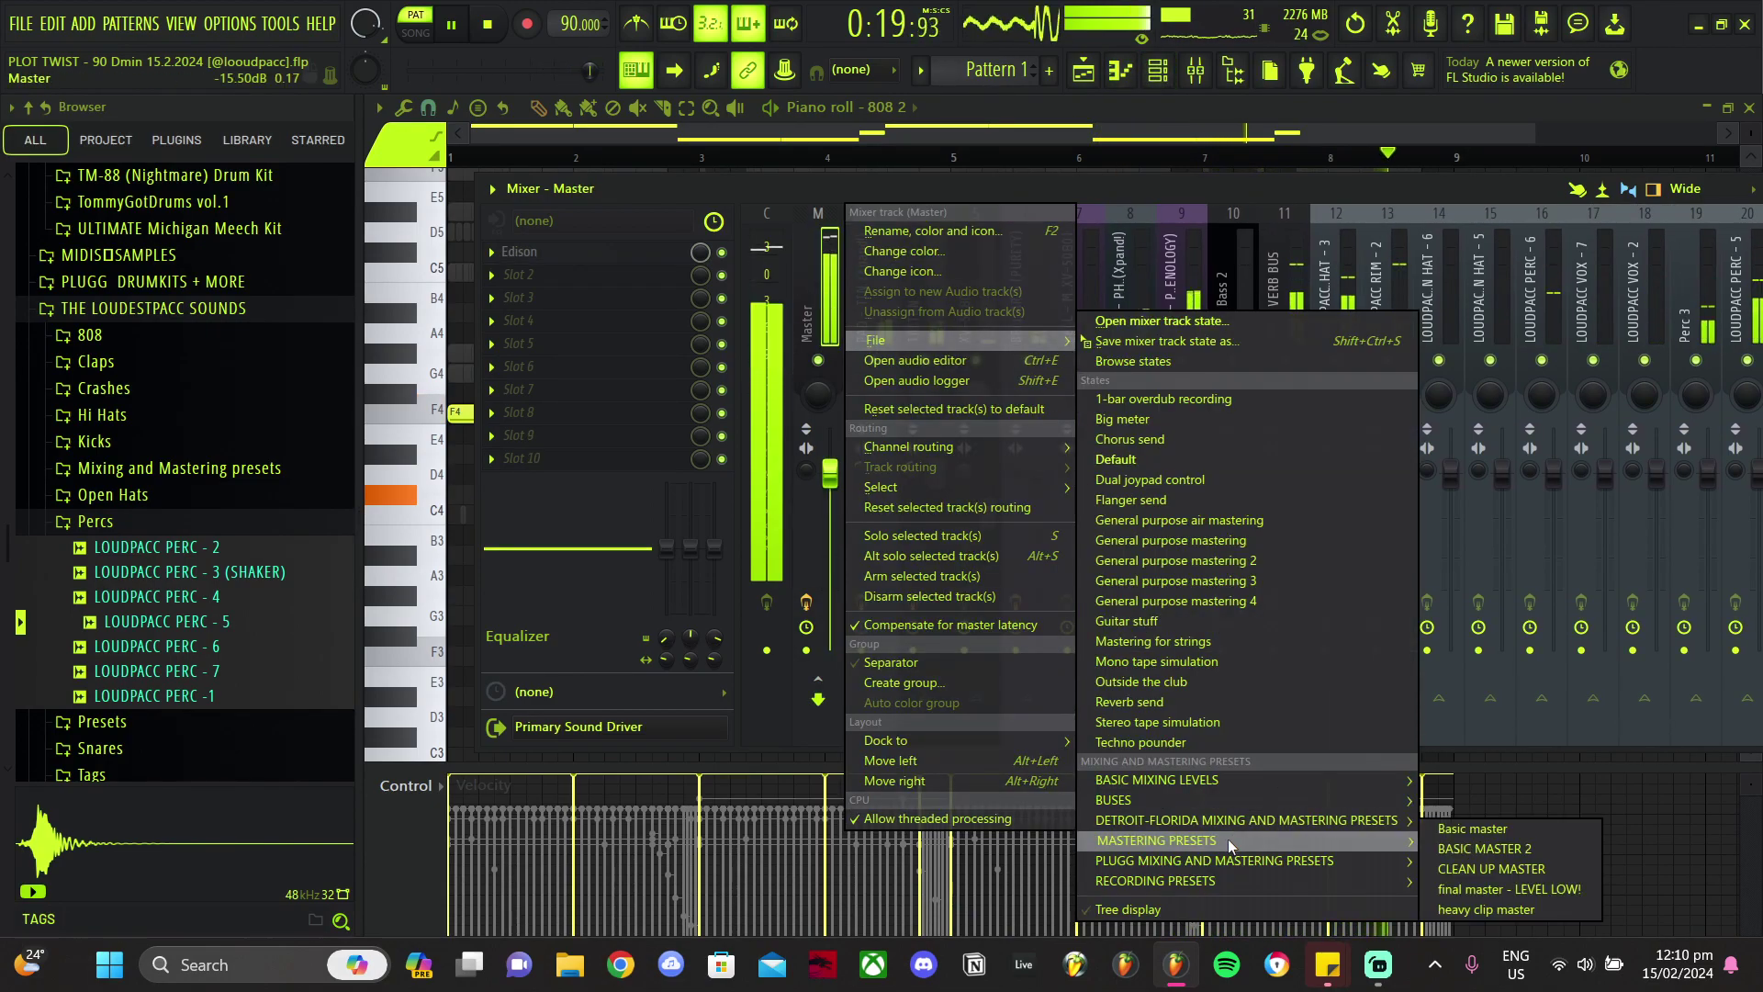
{"action": "left_click", "coordinate": [1490, 869]}
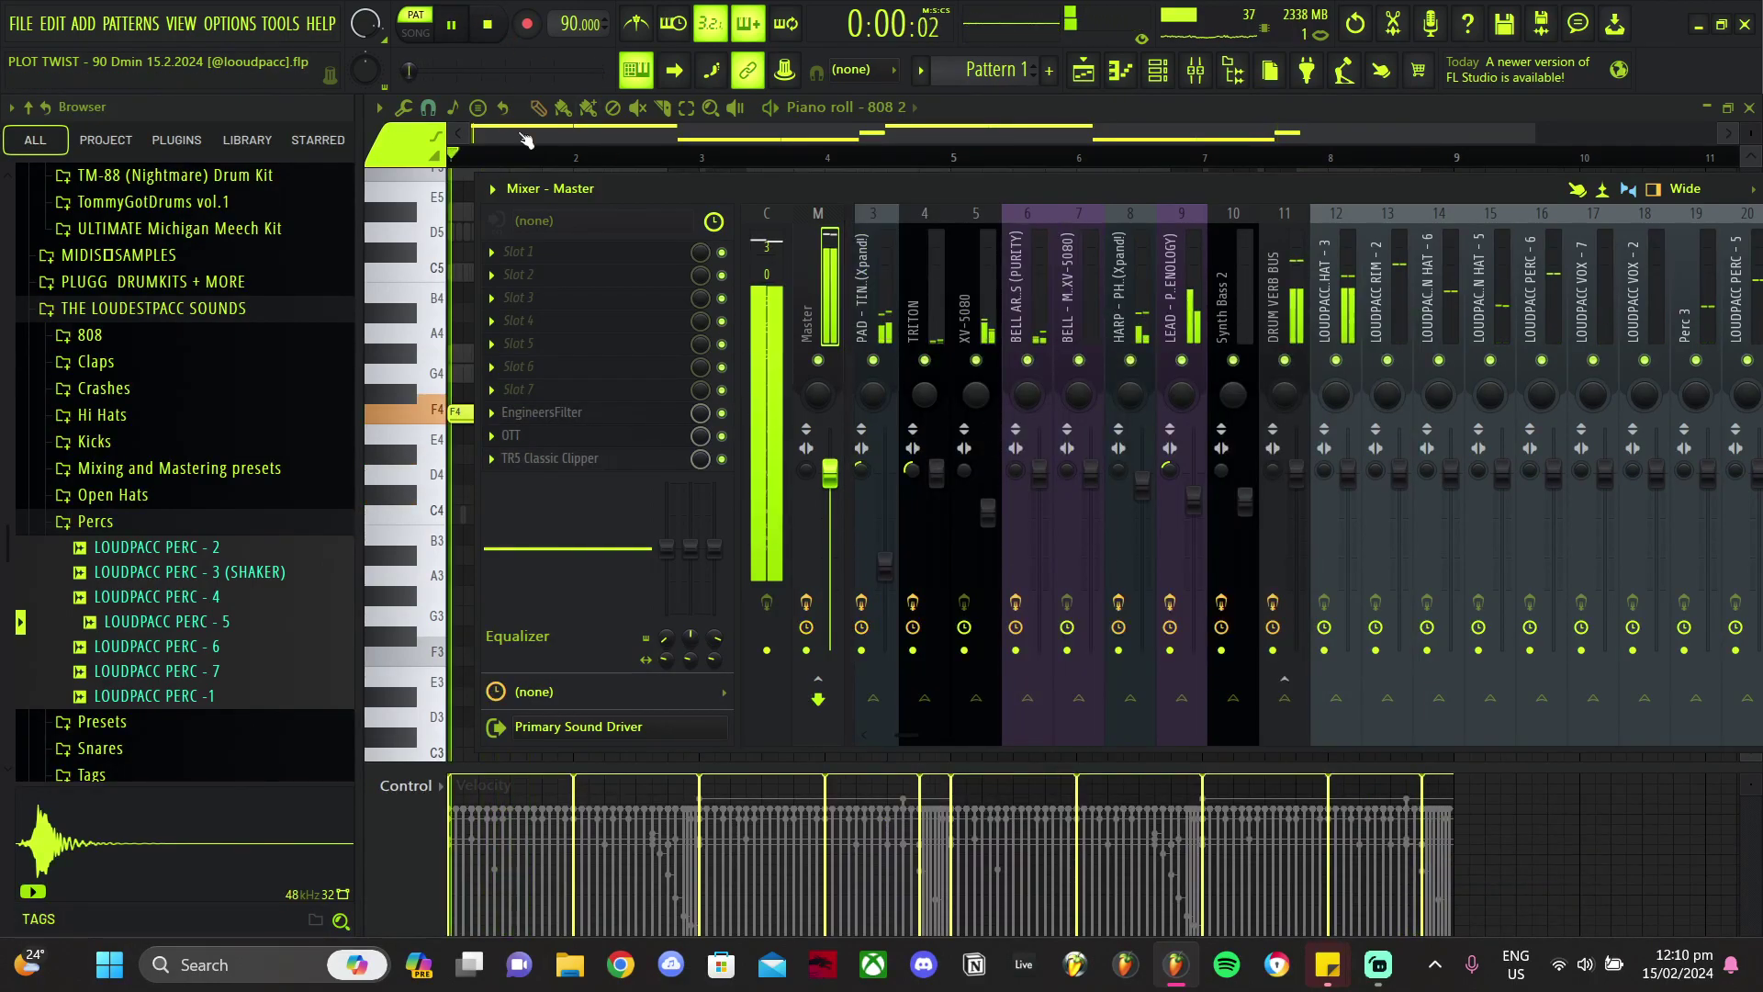
Step: Adjust the mid, low and high band thresholds in the Master track's OTT during playback, and close the plugin
{"action": "left_click", "coordinate": [586, 437]}
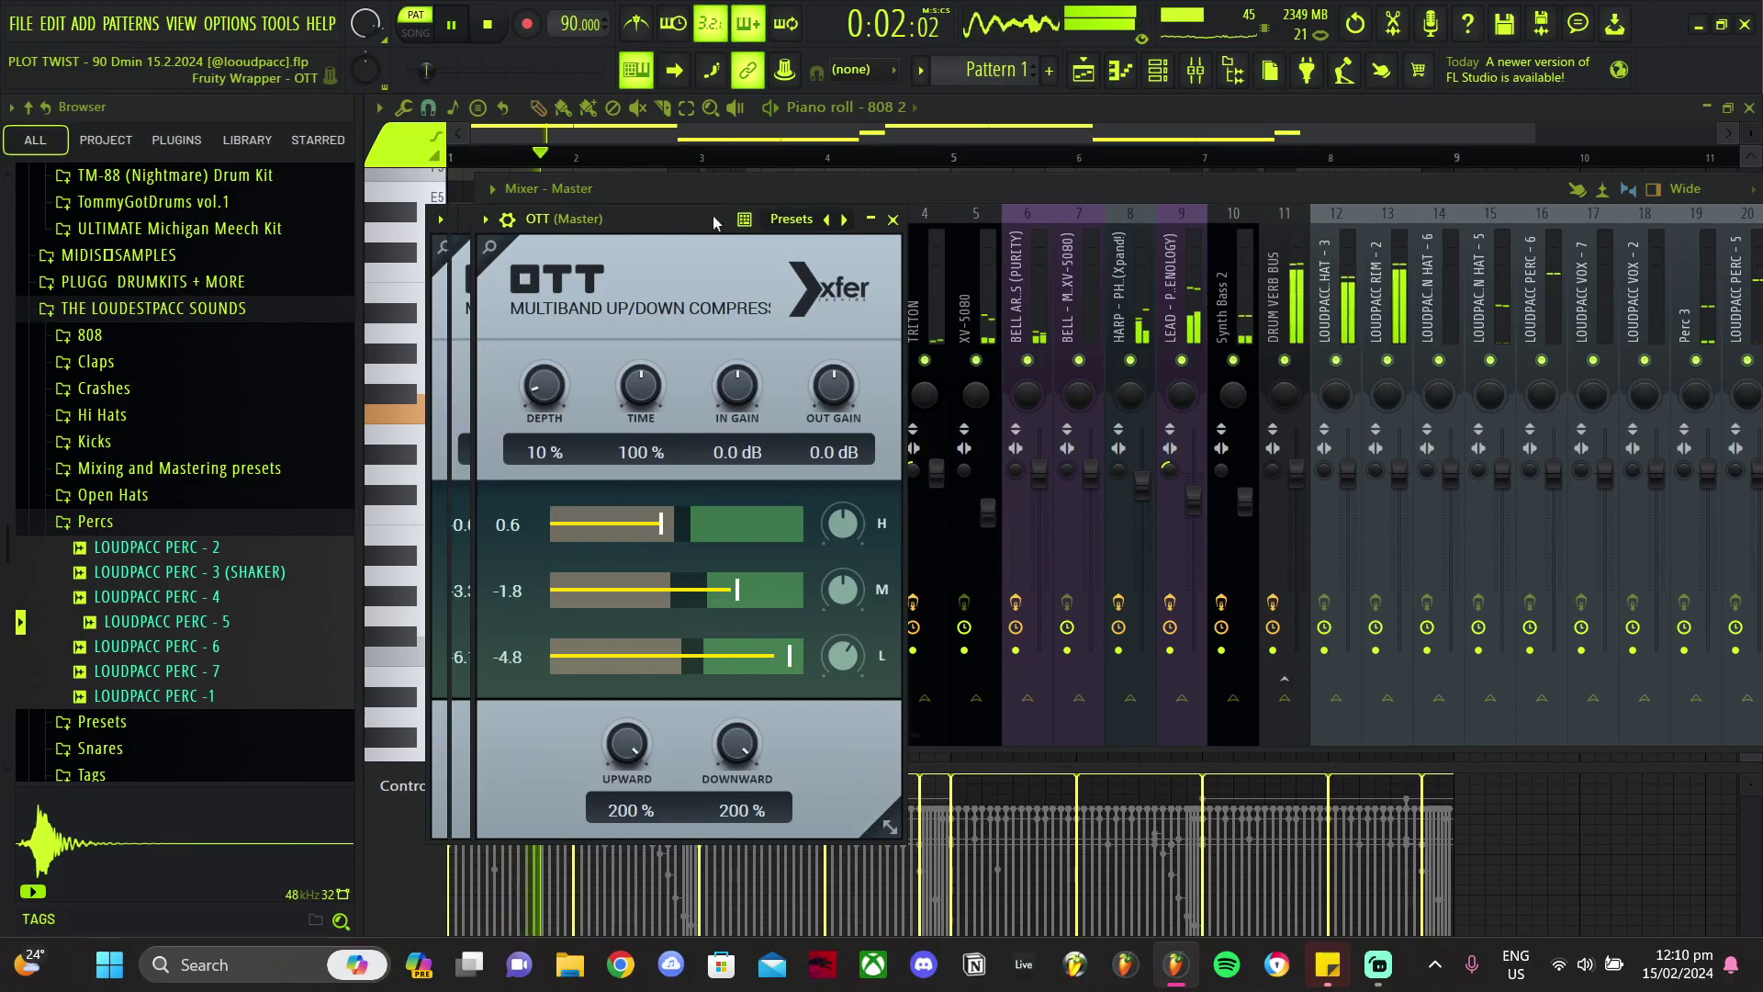
{"action": "left_click_drag", "start_coordinate": [687, 218], "coordinate": [1017, 178]}
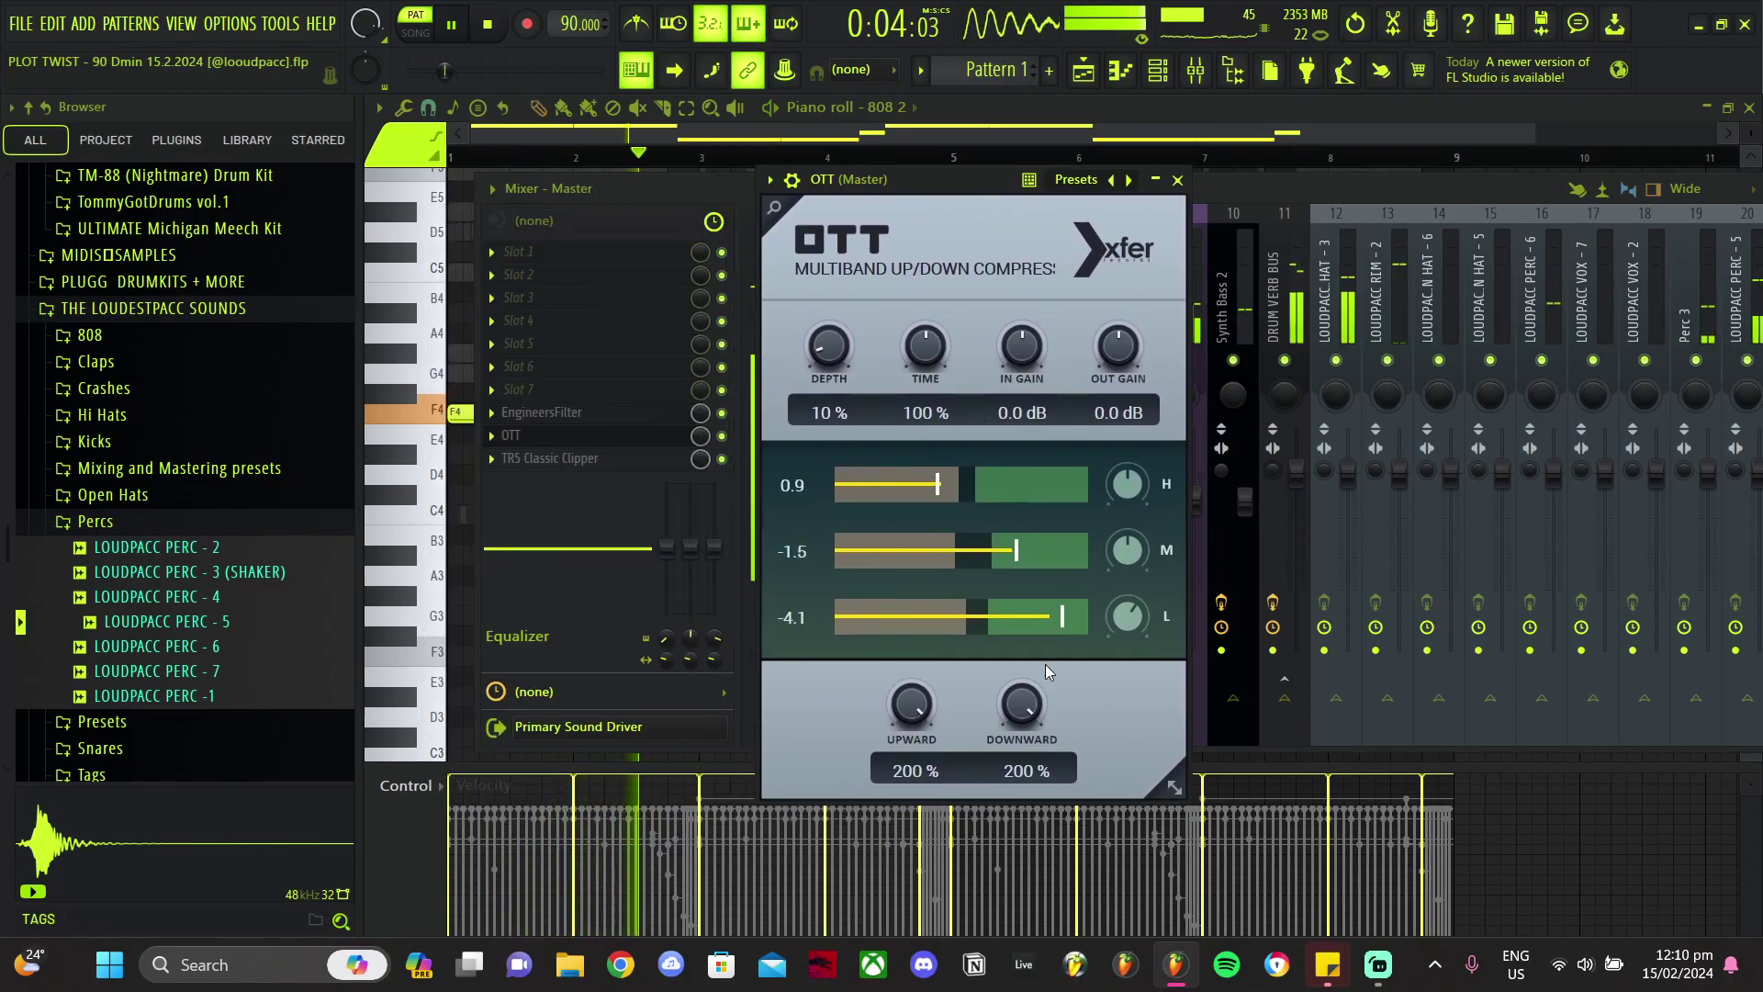
{"action": "mouse_move", "coordinate": [971, 561]}
{"action": "left_mouse_down"}
{"action": "mouse_move", "coordinate": [1105, 548]}
{"action": "mouse_move", "coordinate": [955, 554]}
{"action": "left_mouse_up"}
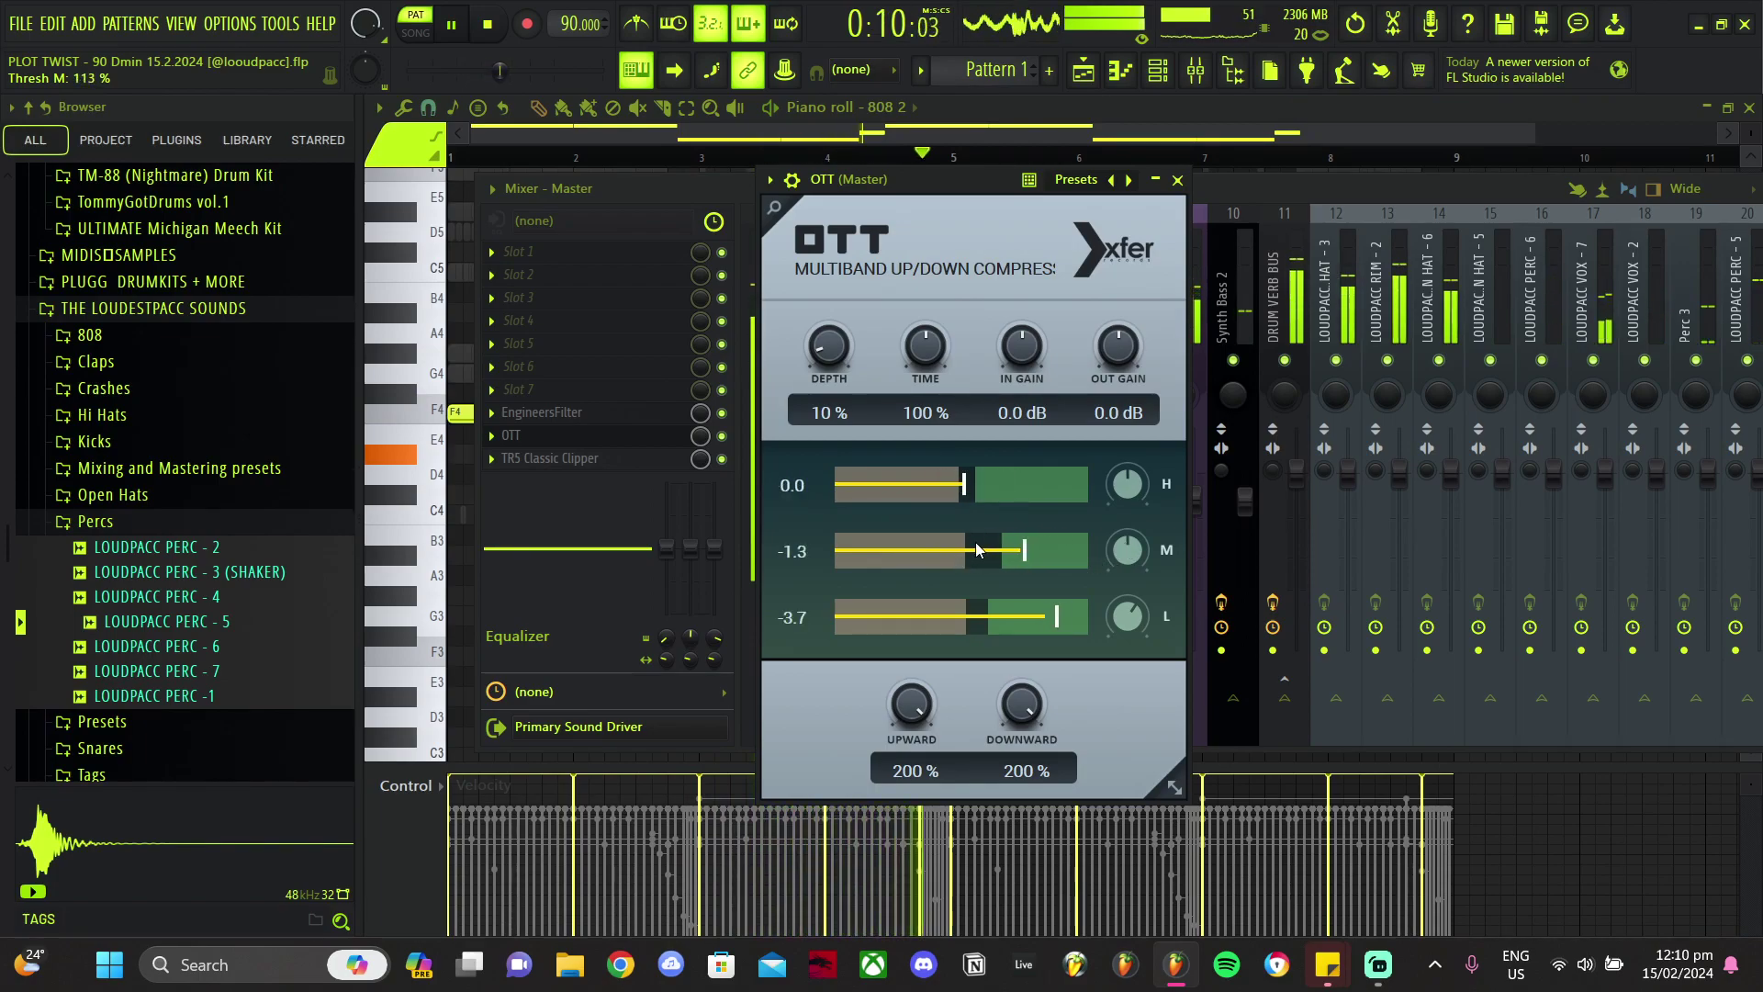
{"action": "mouse_move", "coordinate": [984, 624]}
{"action": "left_mouse_down"}
{"action": "mouse_move", "coordinate": [1015, 630]}
{"action": "mouse_move", "coordinate": [948, 624]}
{"action": "mouse_move", "coordinate": [970, 615]}
{"action": "left_mouse_up"}
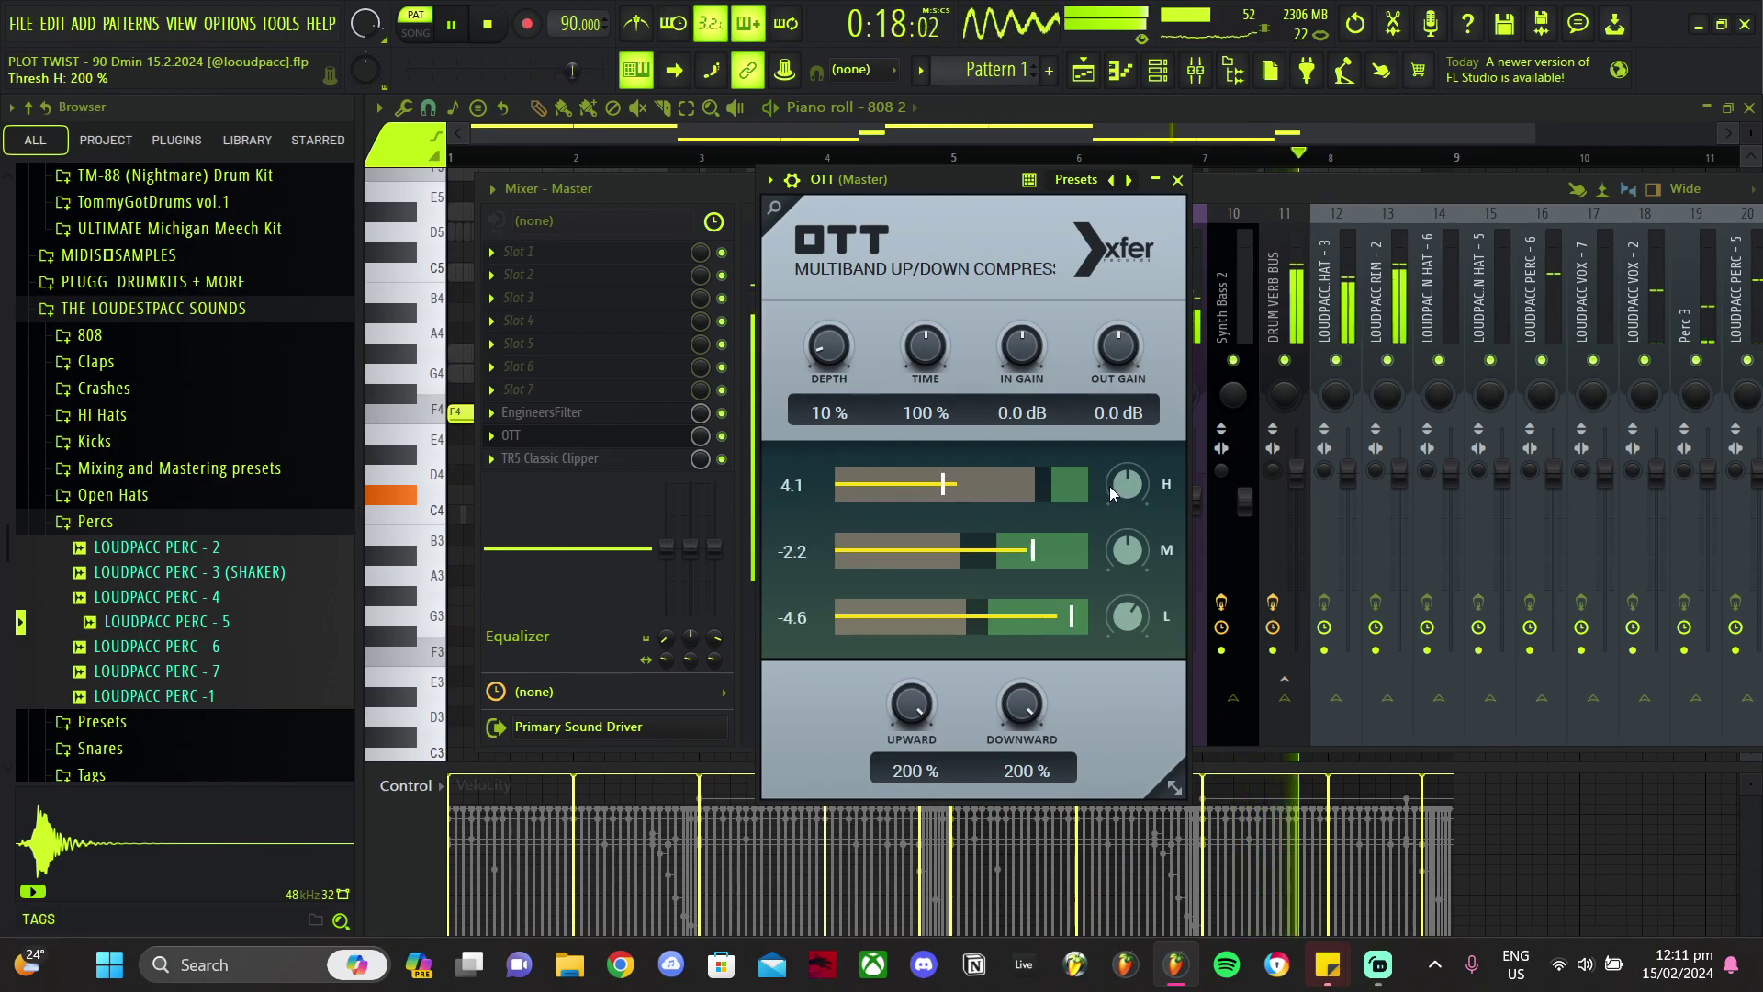
{"action": "left_click_drag", "start_coordinate": [990, 493], "coordinate": [977, 494]}
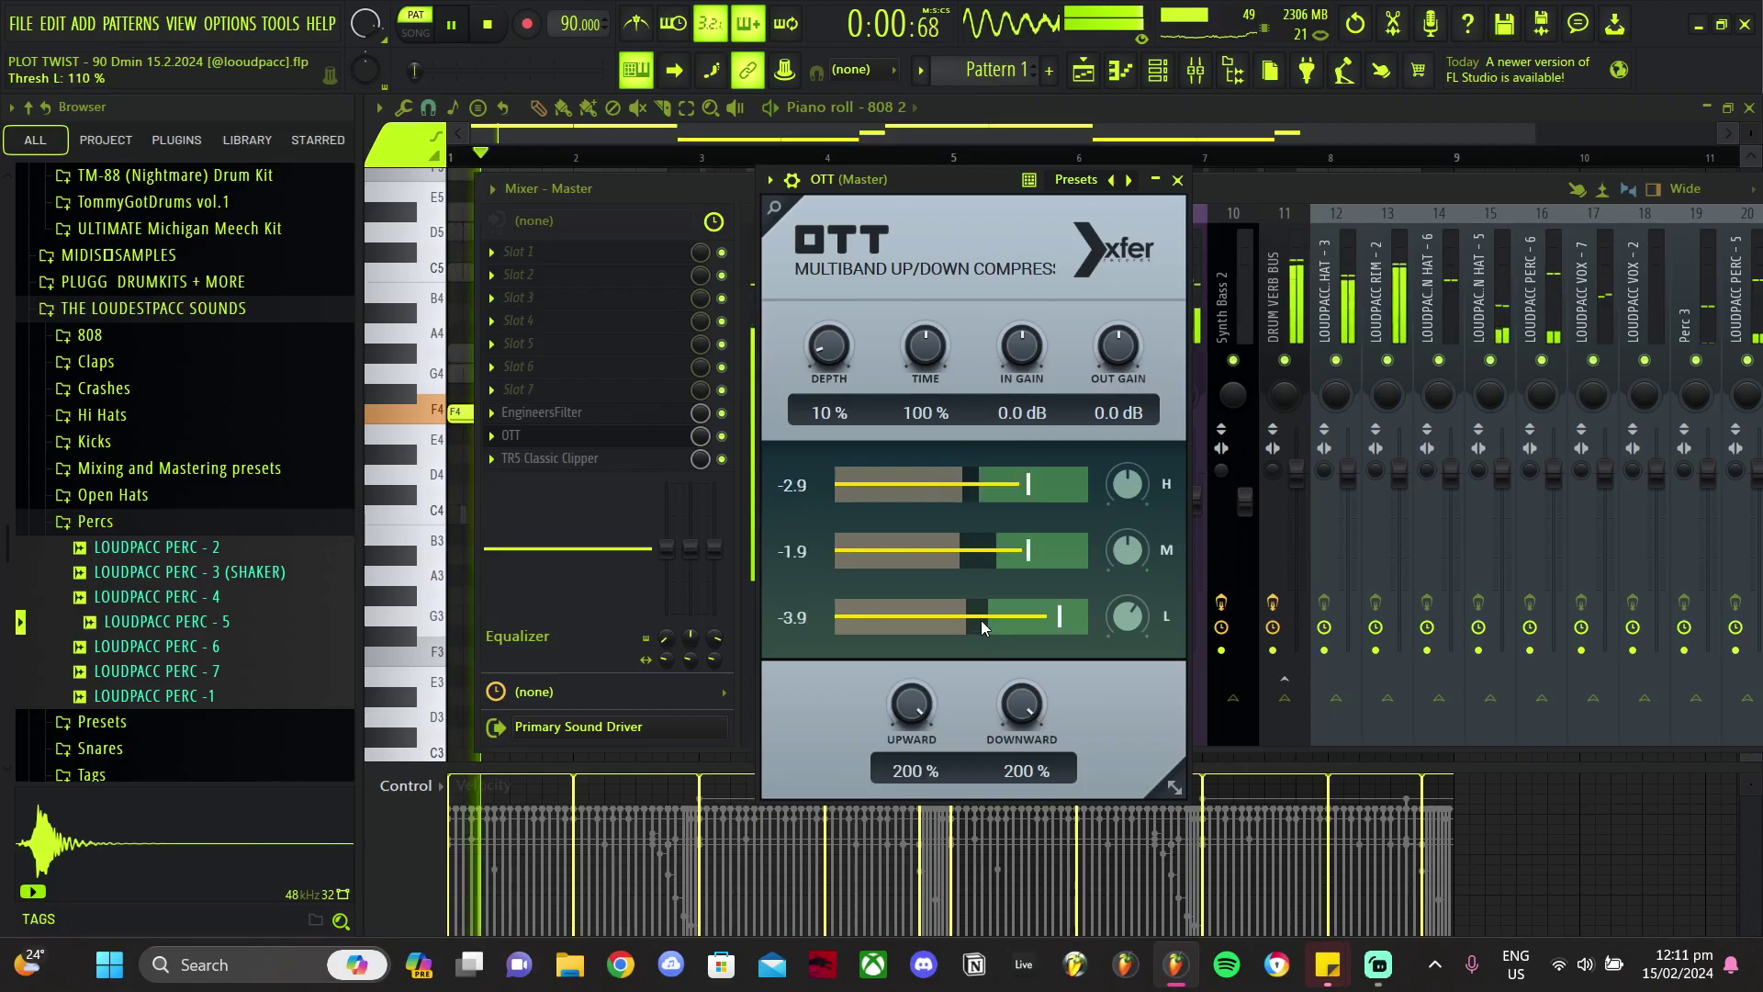
{"action": "left_click", "coordinate": [724, 200]}
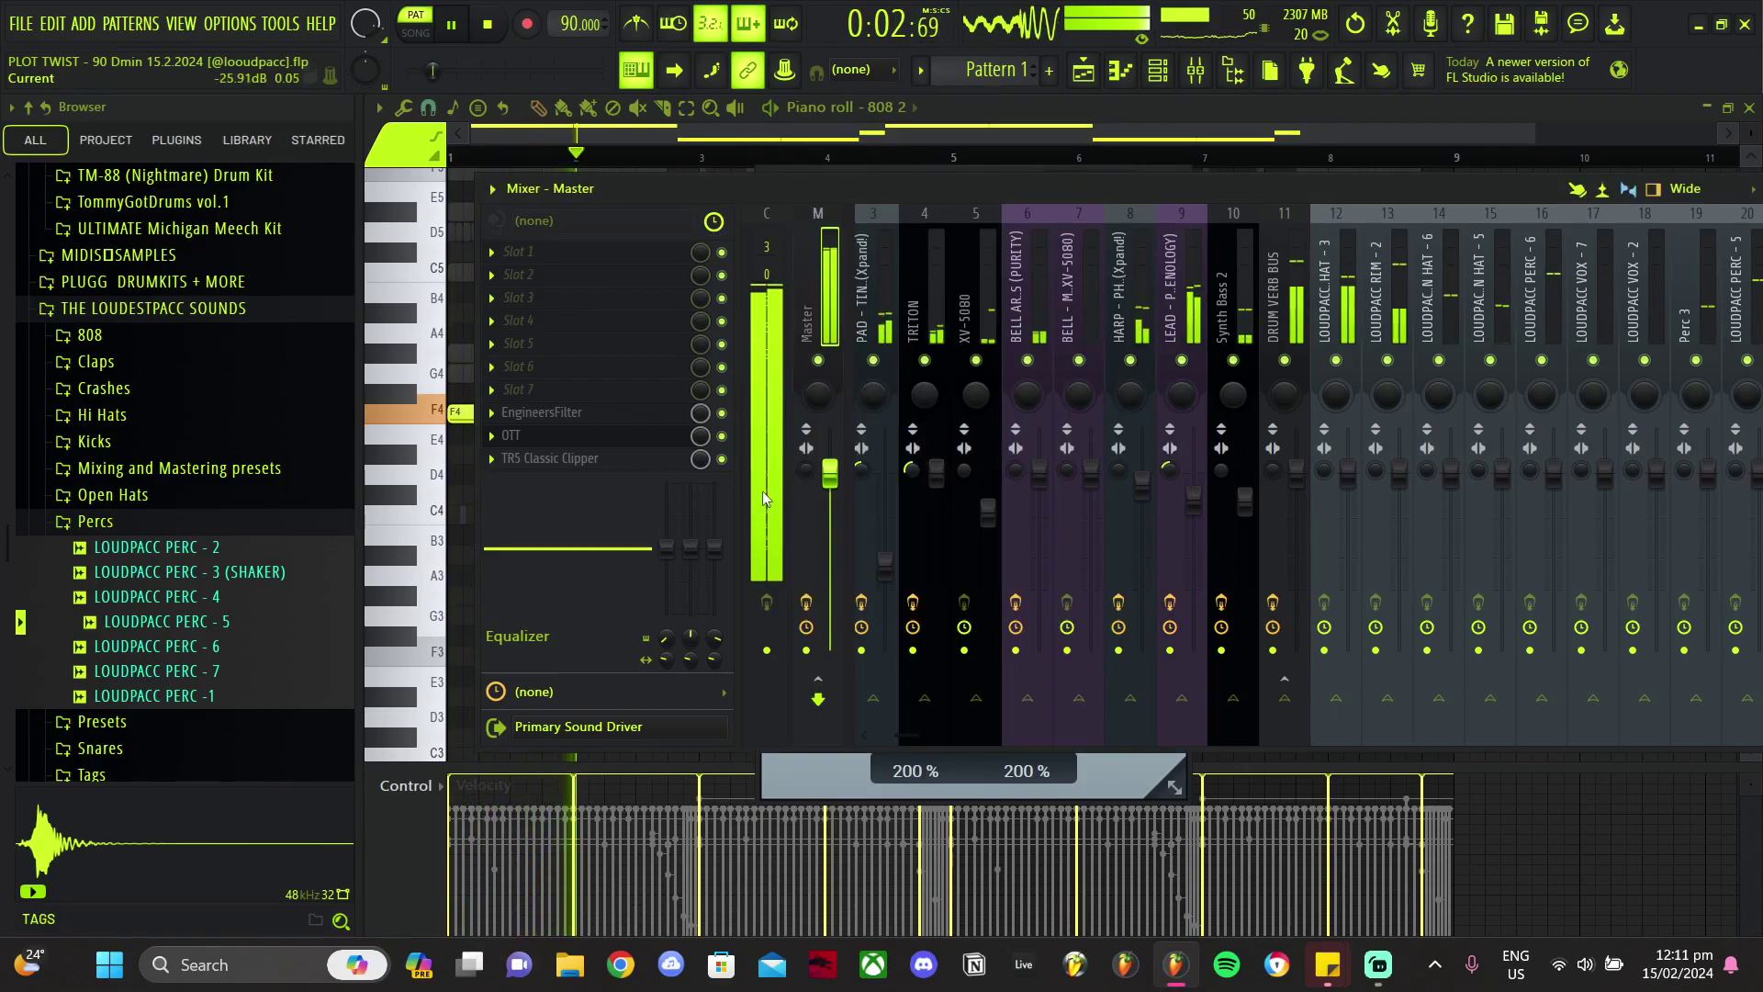
Step: Switch to Streamlabs Desktop
{"action": "left_click_drag", "start_coordinate": [917, 733], "coordinate": [990, 737]}
{"action": "left_click", "coordinate": [1377, 966]}
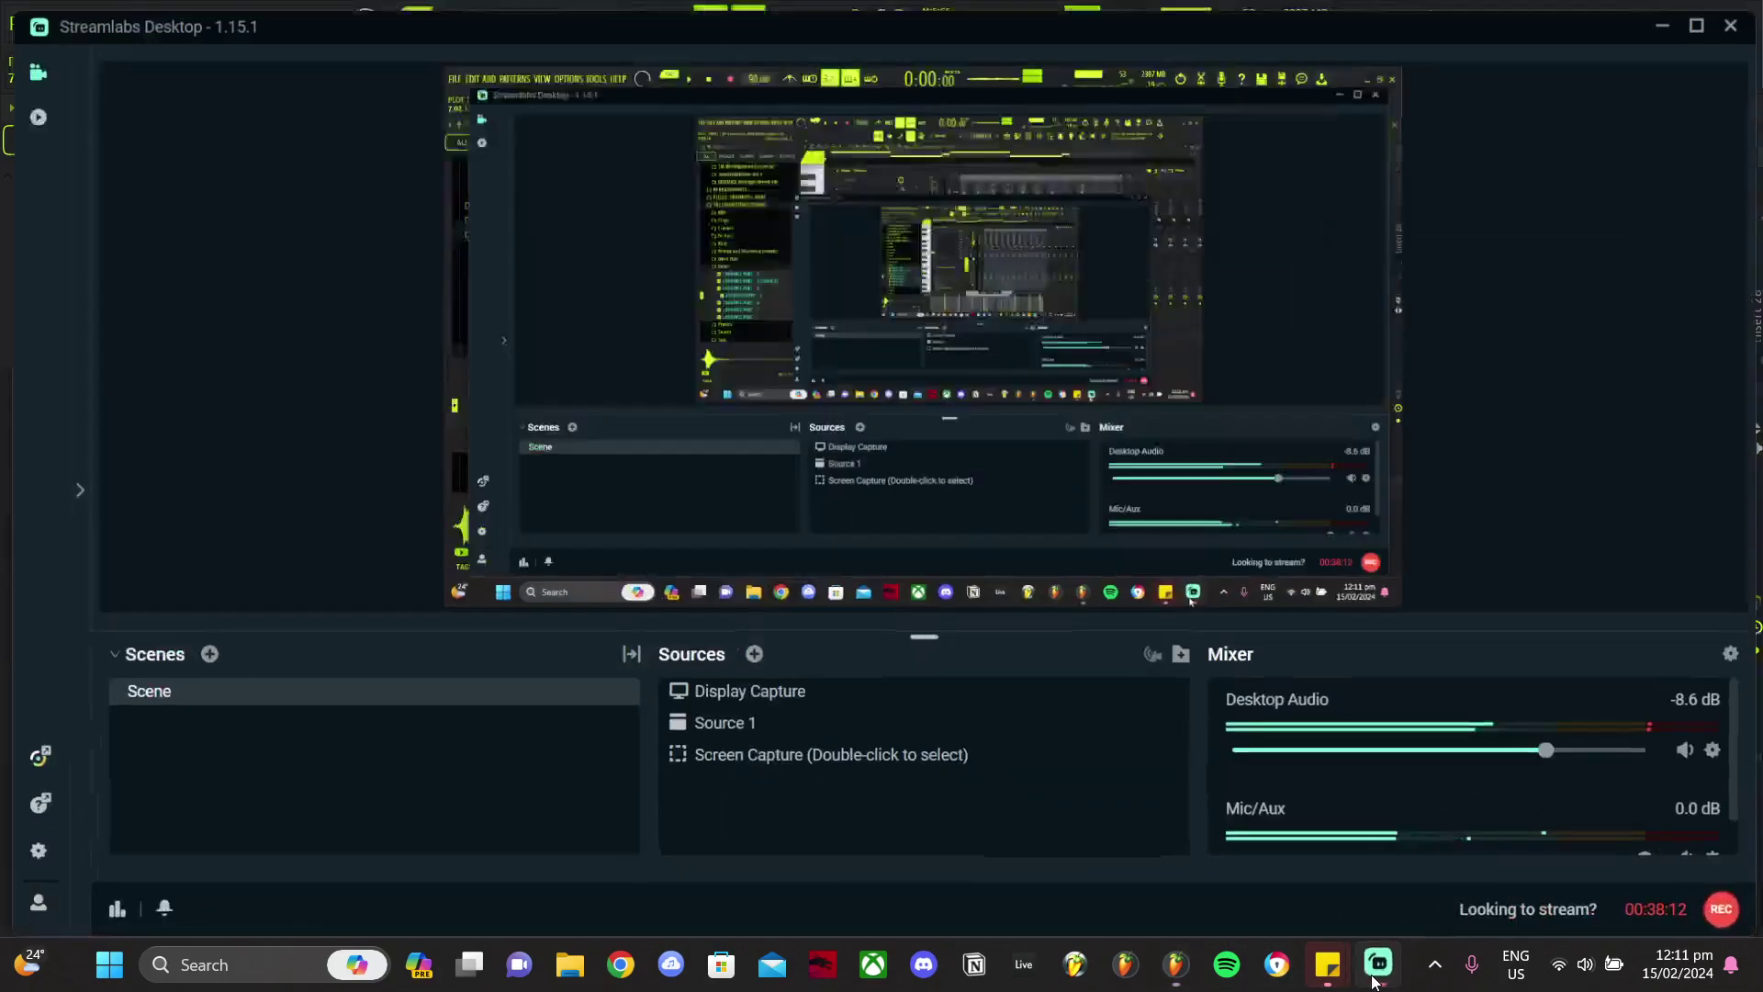
Step: Switch back to FL Studio and play Pattern 1 with the melody tracks showing in the mixer
{"action": "left_click", "coordinate": [1377, 966]}
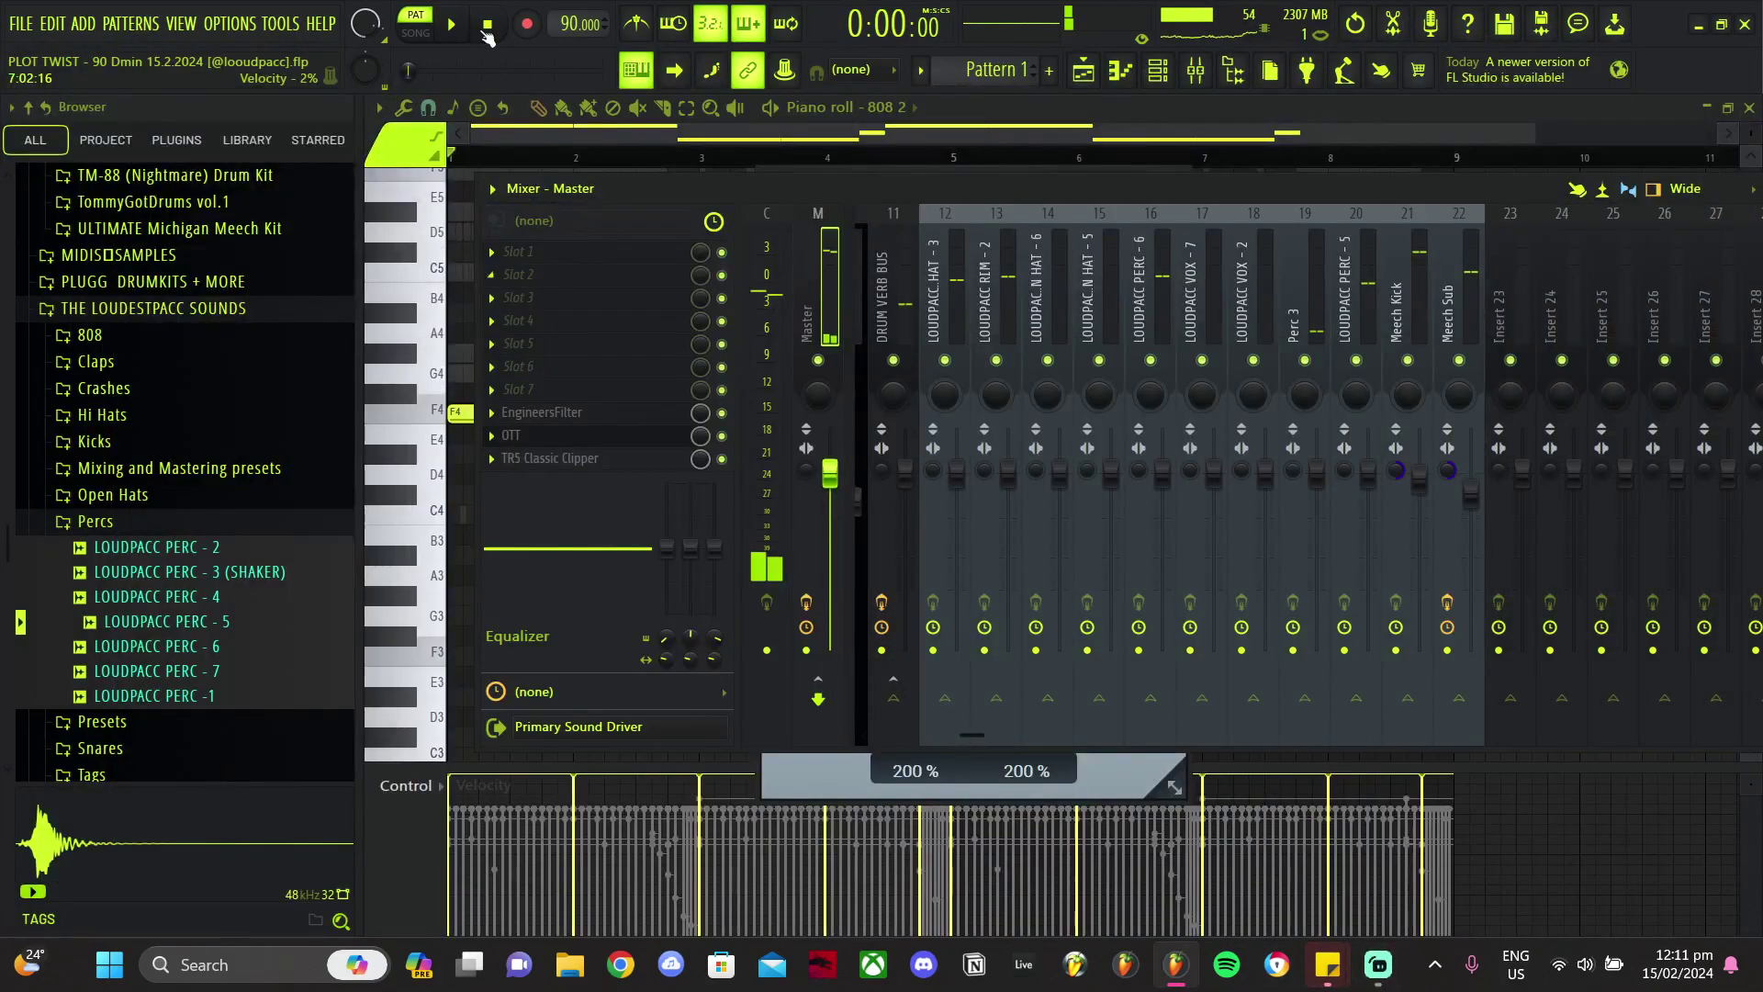
{"action": "left_click_drag", "start_coordinate": [966, 737], "coordinate": [886, 736]}
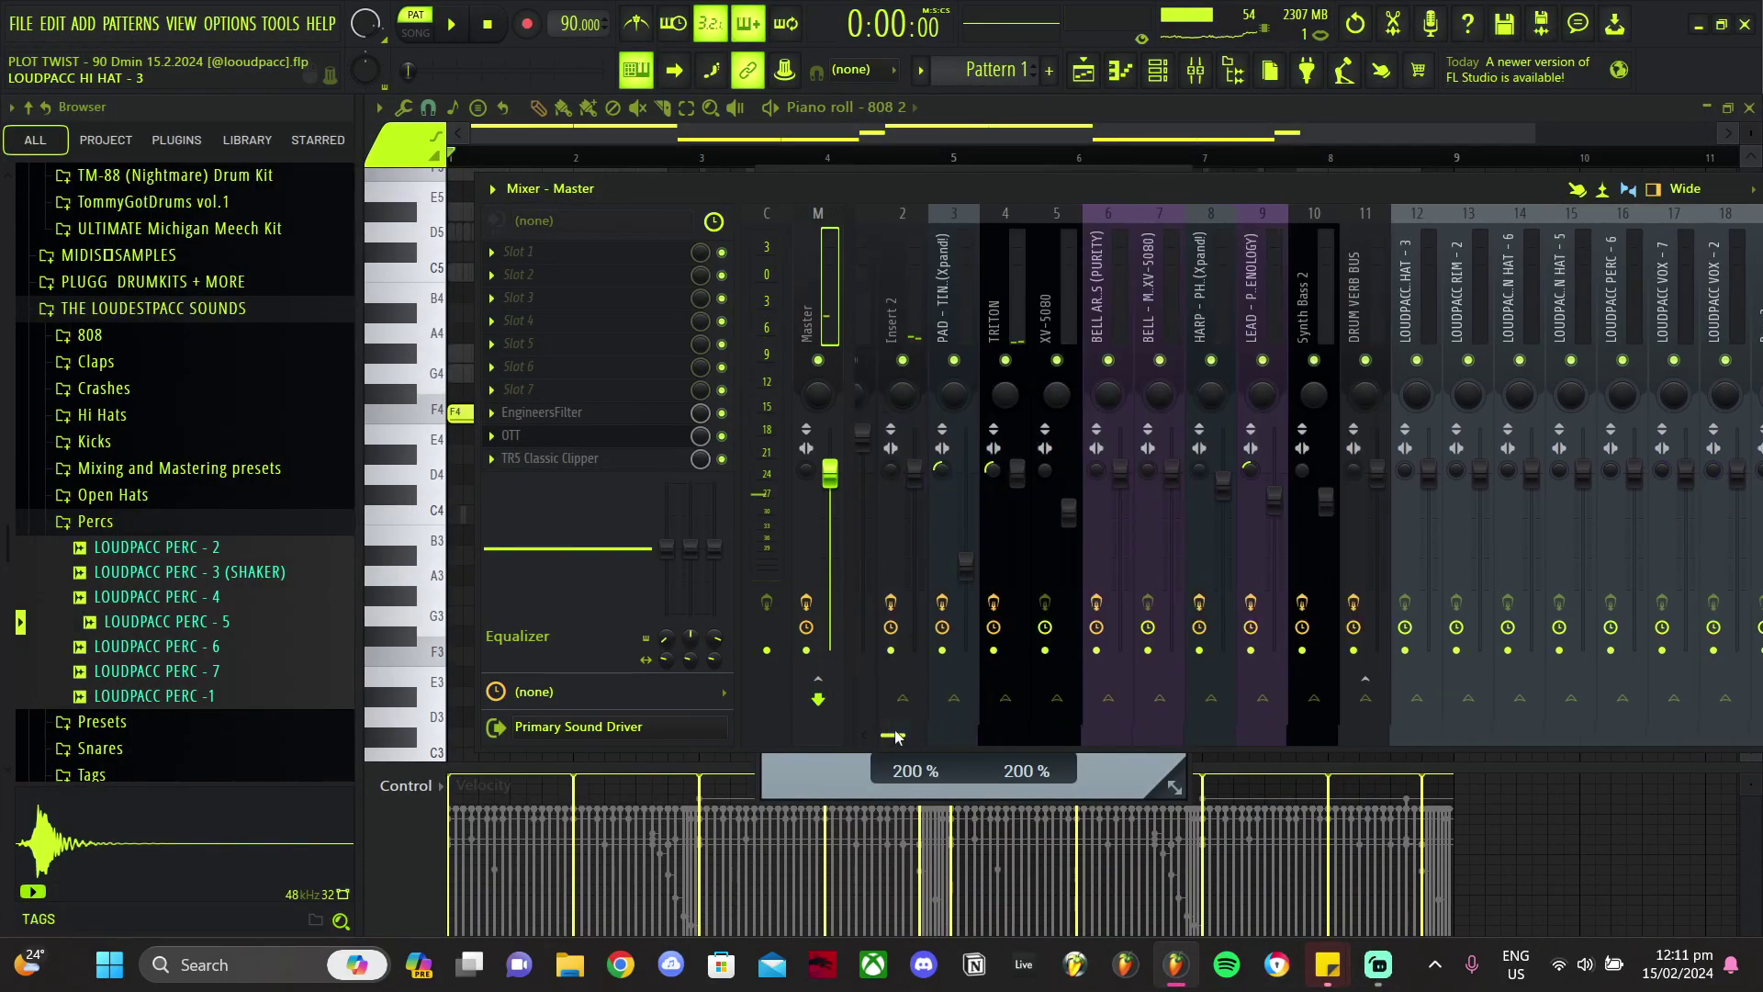
{"action": "key", "text": "space"}
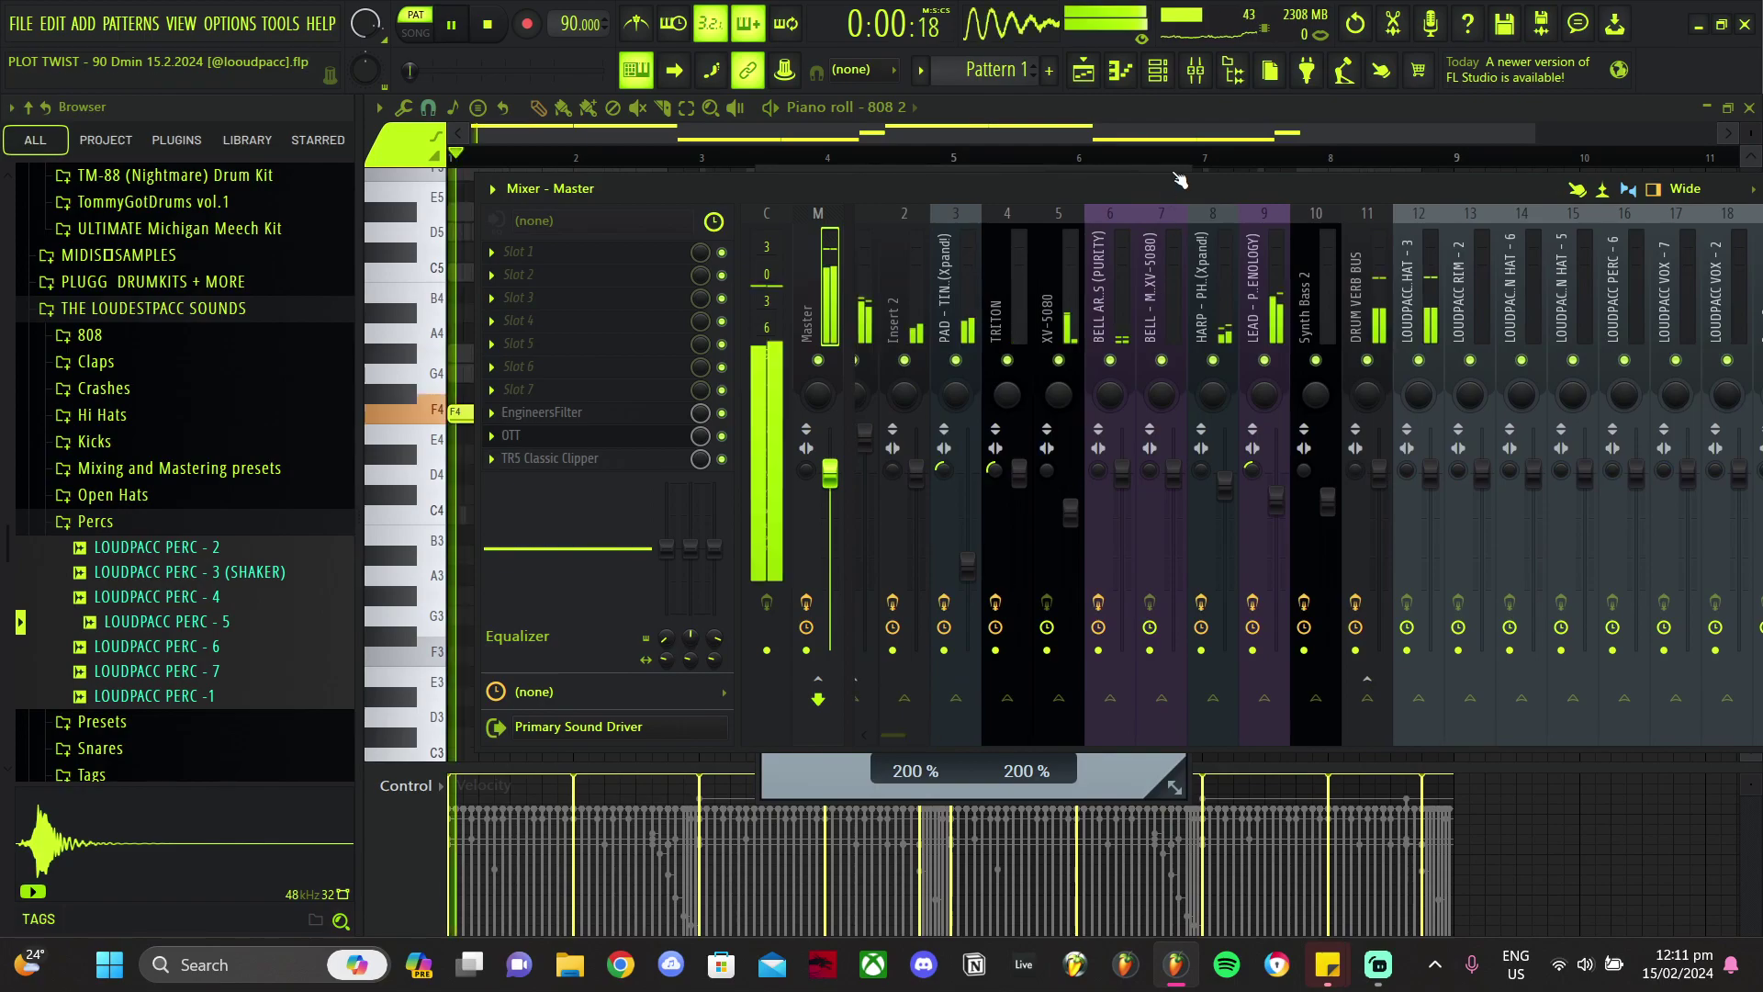
{"action": "left_click", "coordinate": [1159, 87]}
{"action": "left_click", "coordinate": [1159, 87]}
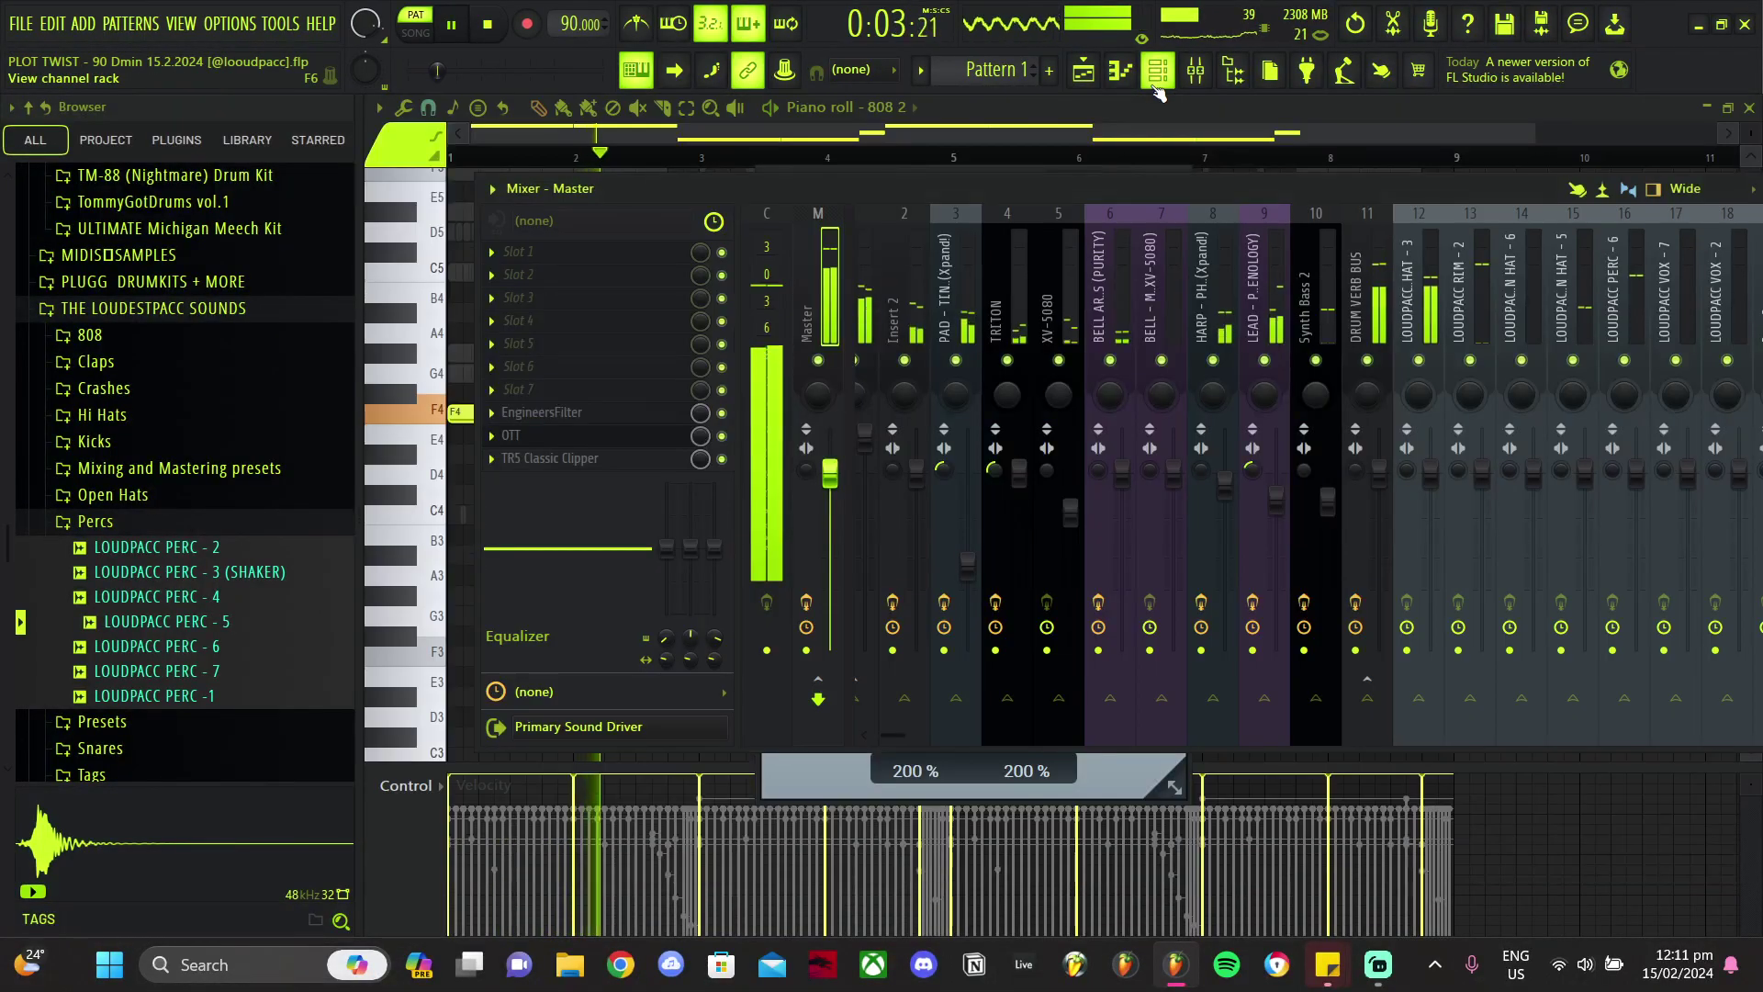
Step: Try Fruity Parametric EQ 2 with one of its presets in the Meech Kick track's first effect slot
{"action": "left_click_drag", "start_coordinate": [898, 741], "coordinate": [951, 740]}
{"action": "left_click", "coordinate": [1548, 294]}
{"action": "left_click", "coordinate": [521, 275]}
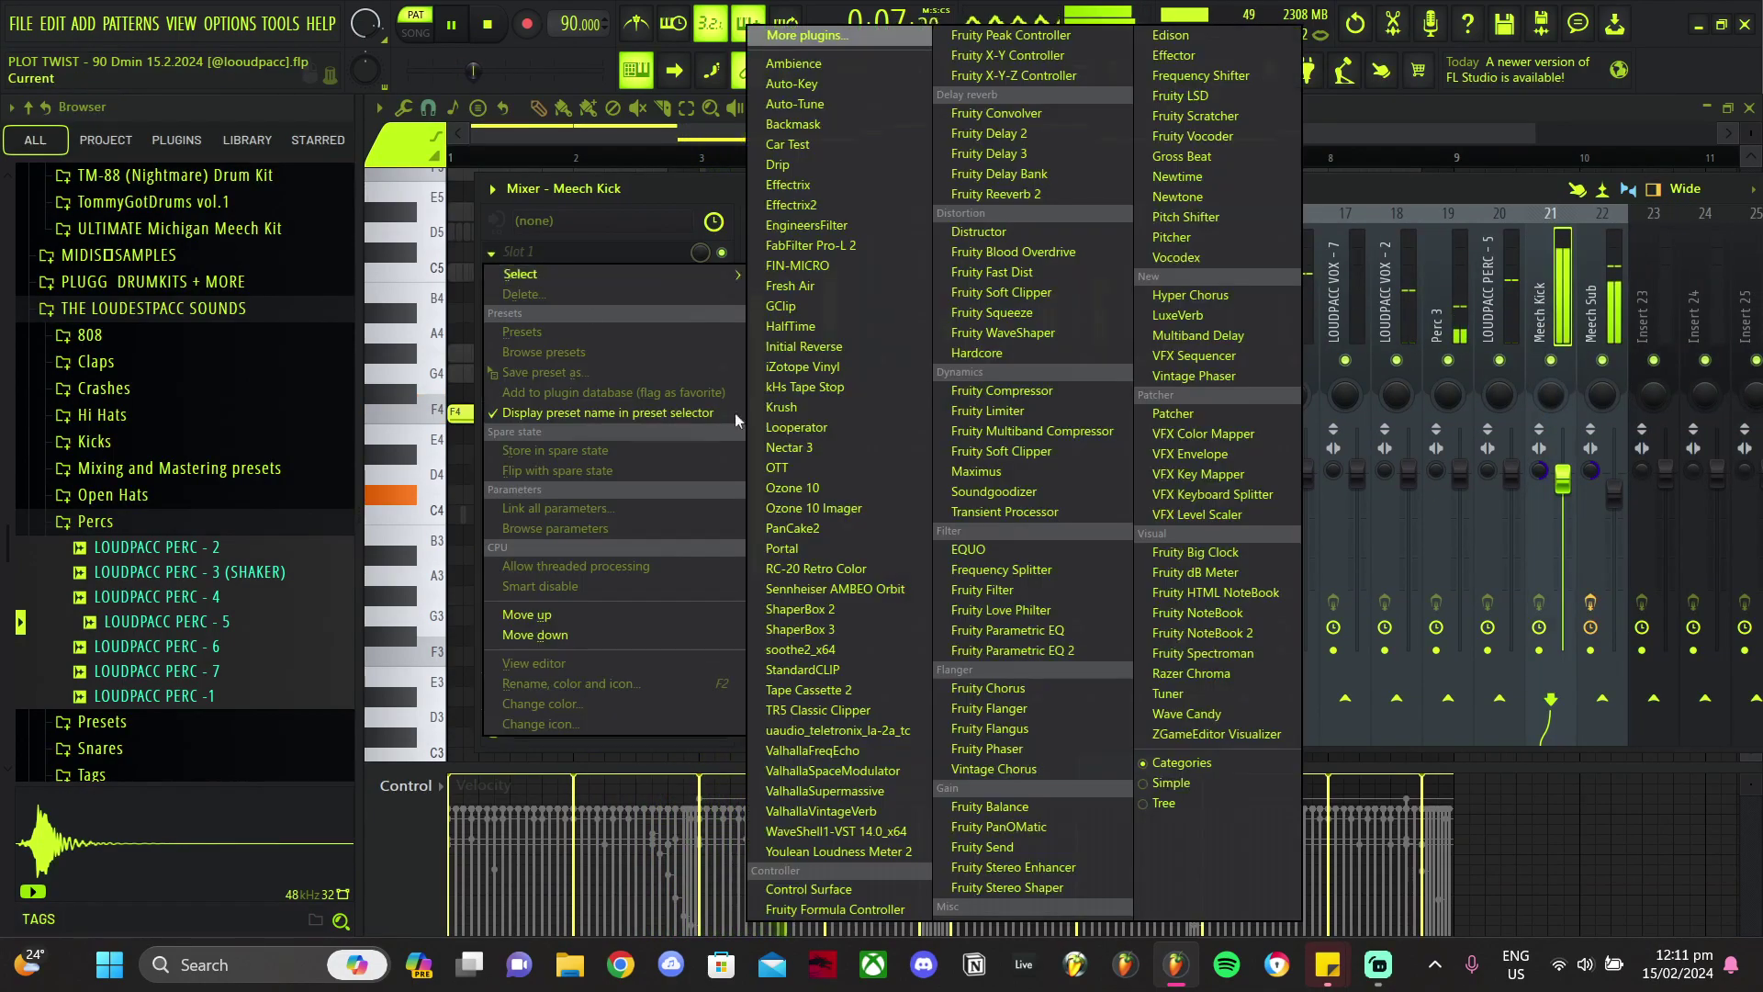
{"action": "left_click", "coordinate": [1035, 651]}
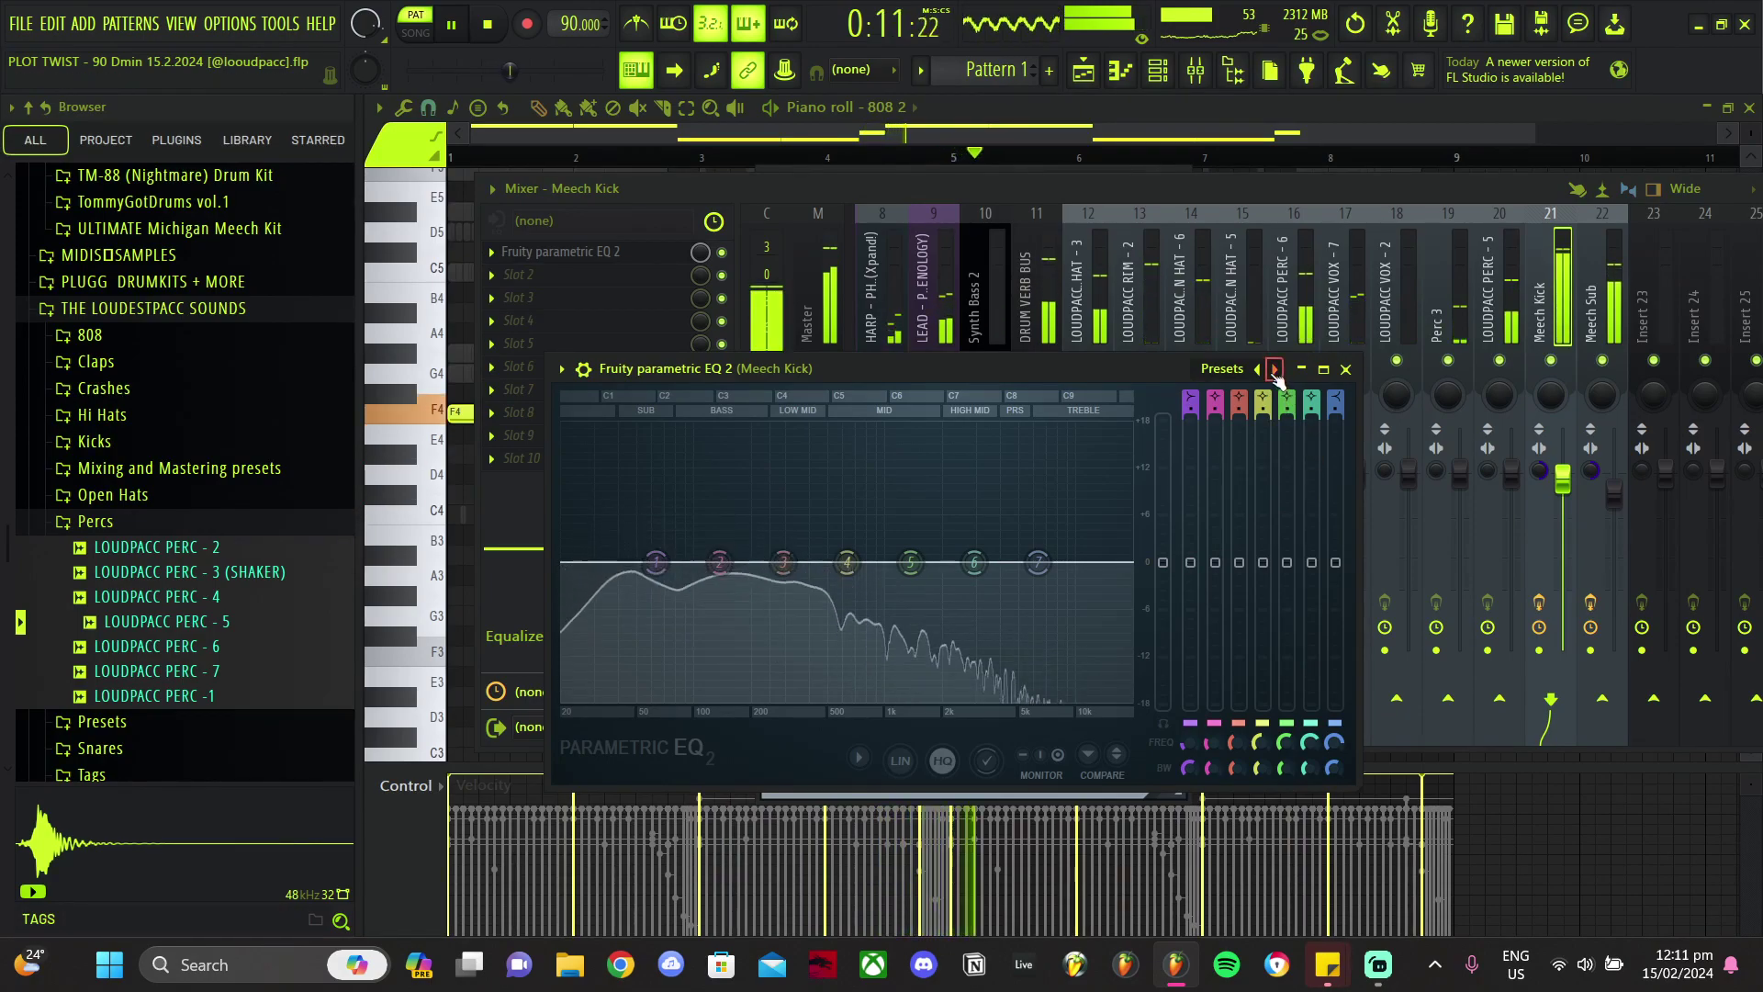
{"action": "left_click", "coordinate": [1226, 368]}
{"action": "left_click", "coordinate": [1336, 503]}
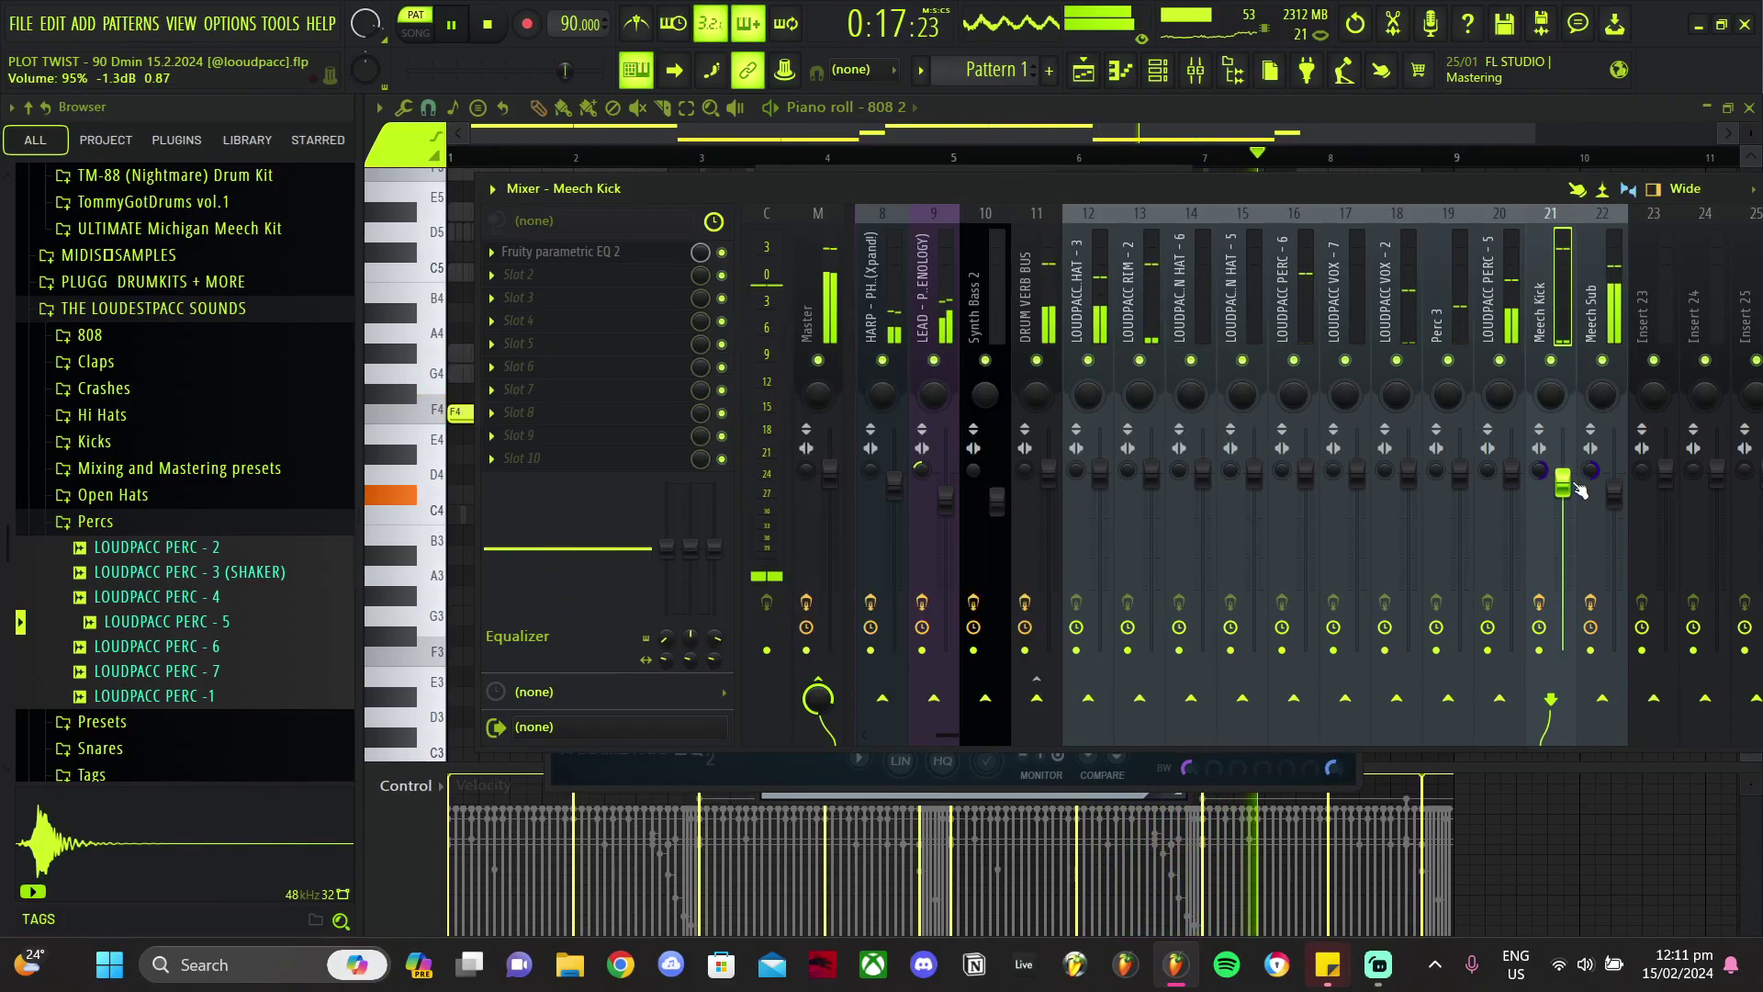
Step: Delete Fruity Parametric EQ 2 from the Meech Kick mixer track
{"action": "left_click", "coordinate": [801, 326]}
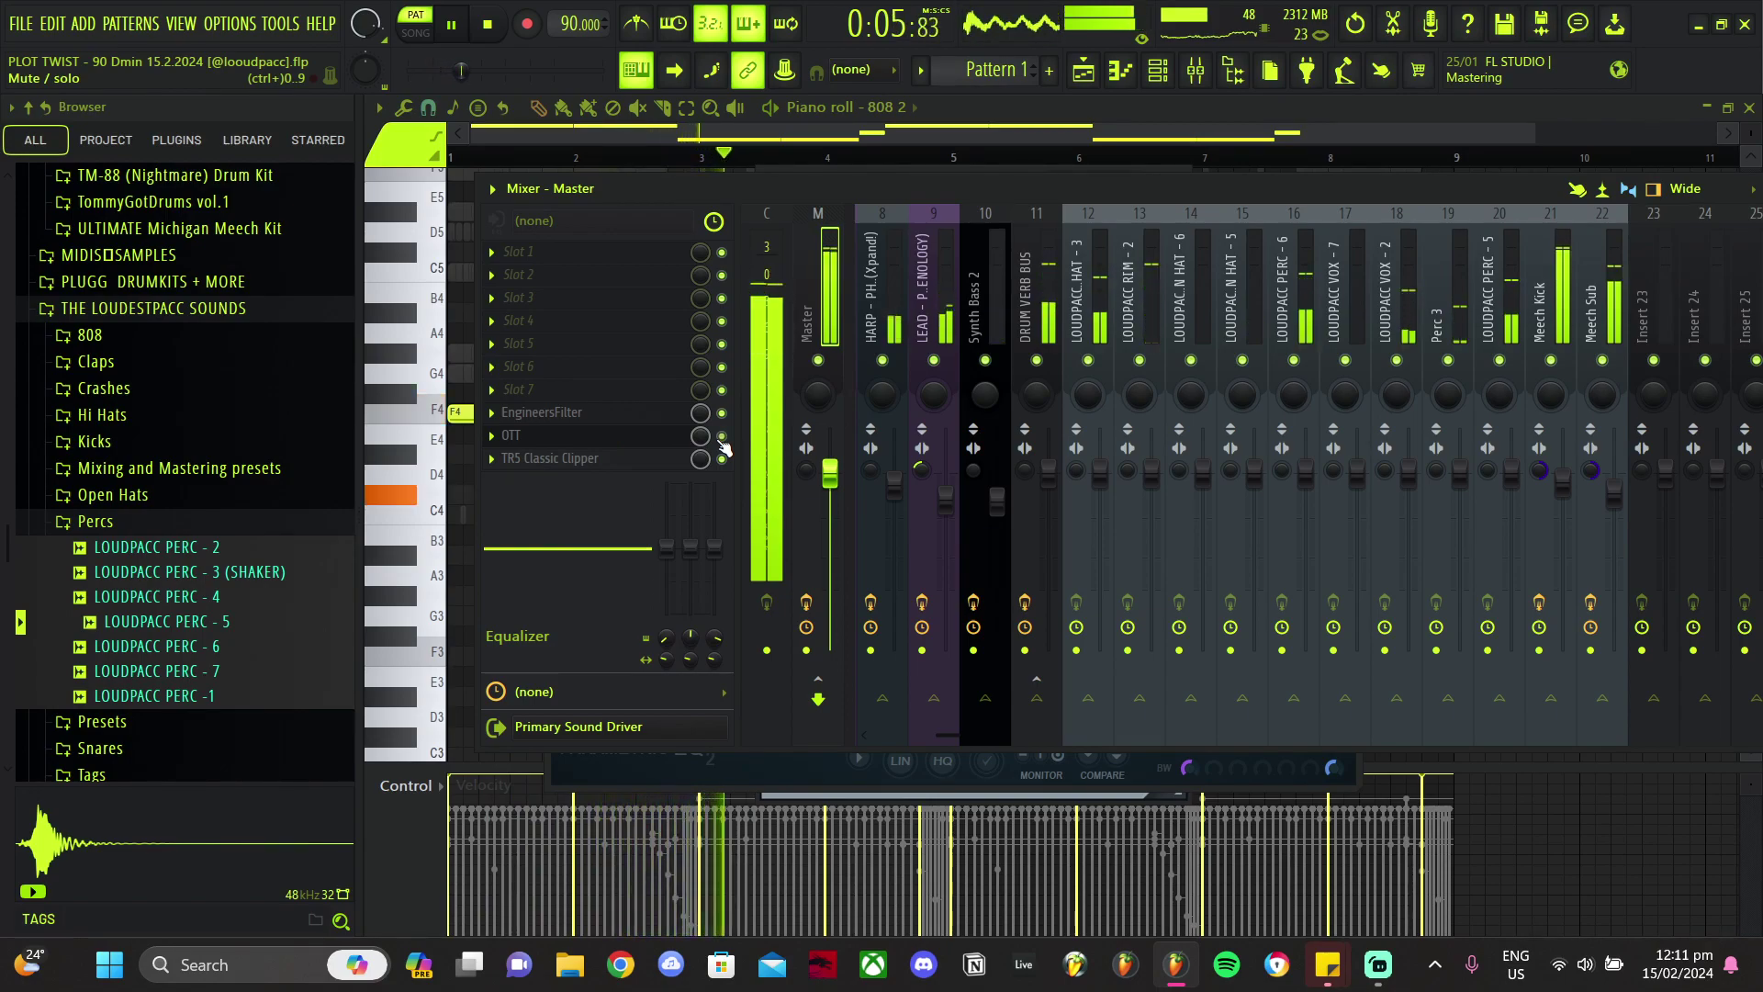
{"action": "left_click", "coordinate": [1572, 363]}
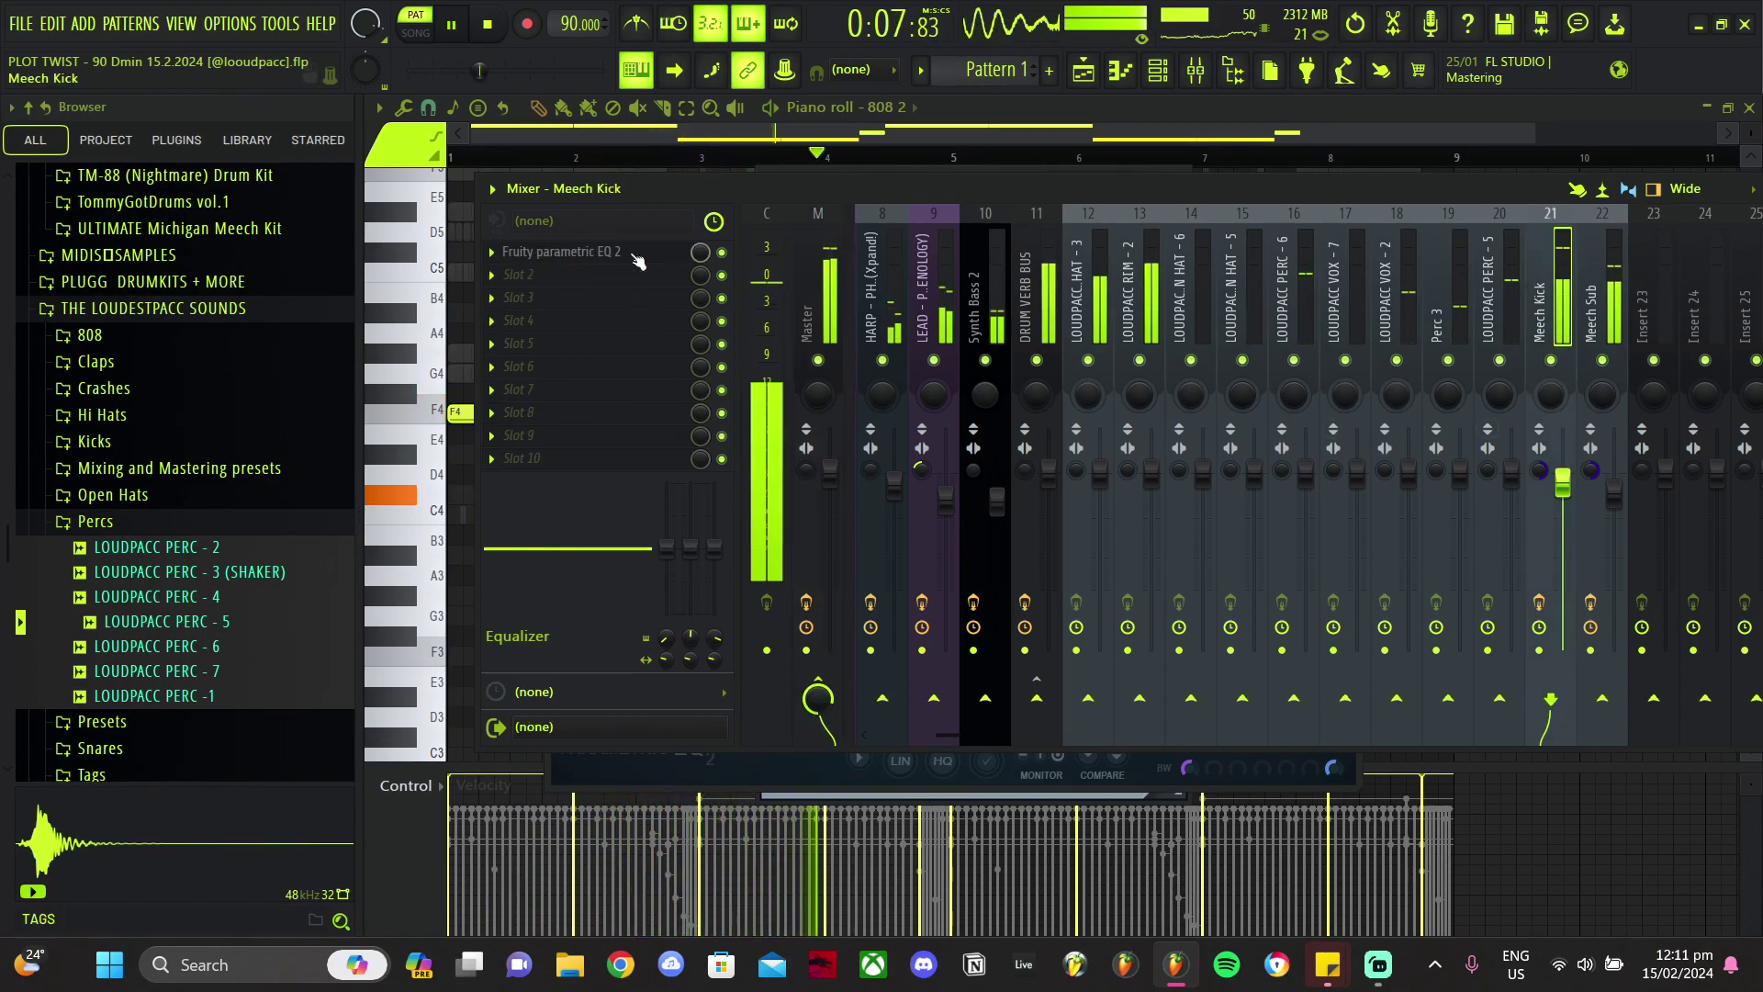
{"action": "left_click", "coordinate": [496, 258]}
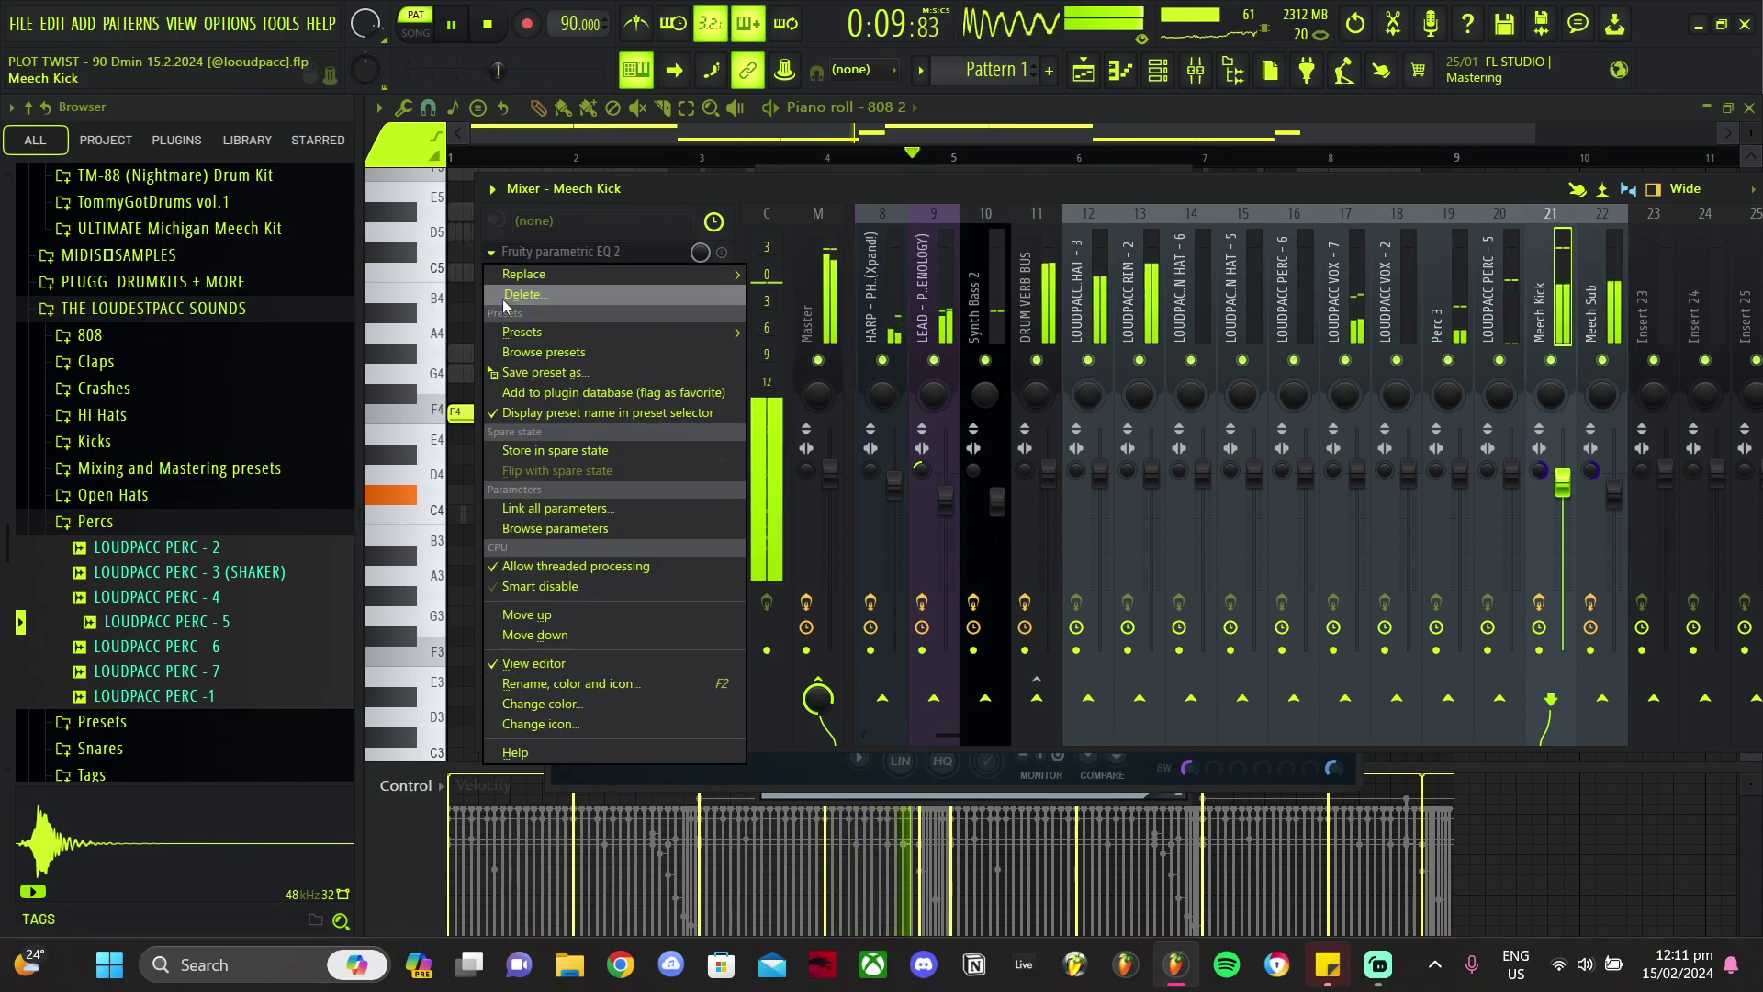
{"action": "left_click", "coordinate": [504, 299]}
Step: Lower the Meech Kick track's volume to about 91% and set the LOUDPACC KICK - 6 sample's fade out to about 53%
{"action": "left_click_drag", "start_coordinate": [1564, 486], "coordinate": [1567, 492]}
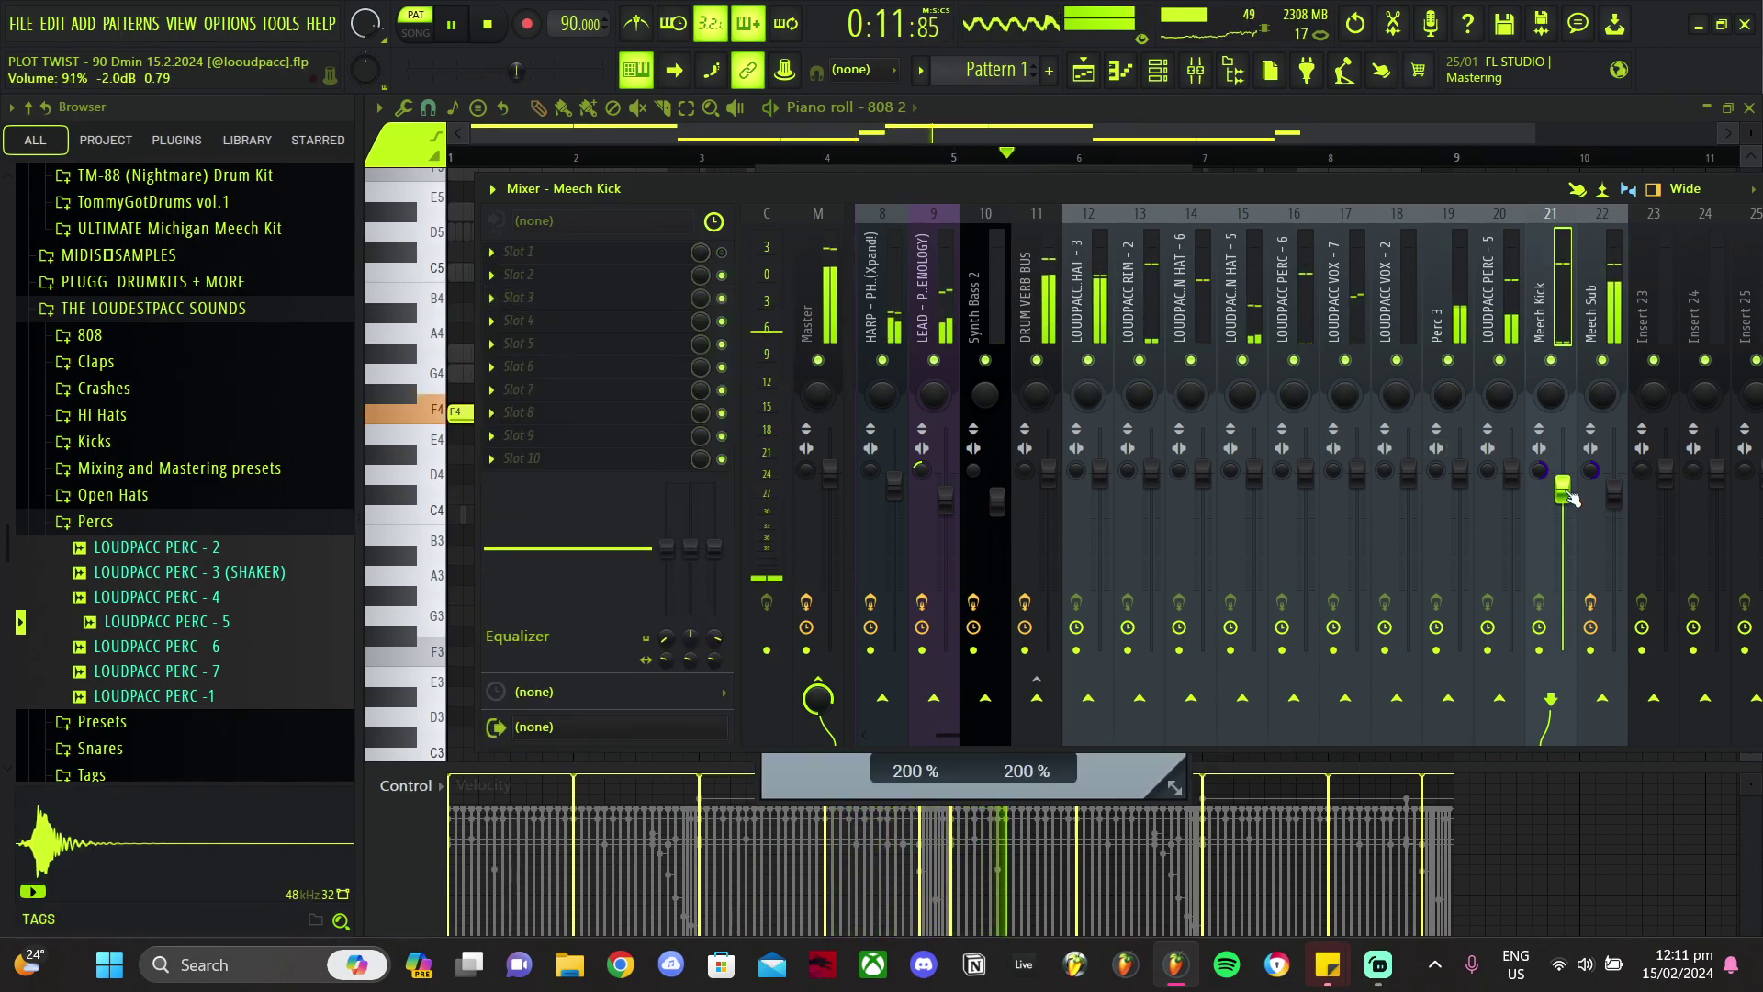
{"action": "key", "text": "F6"}
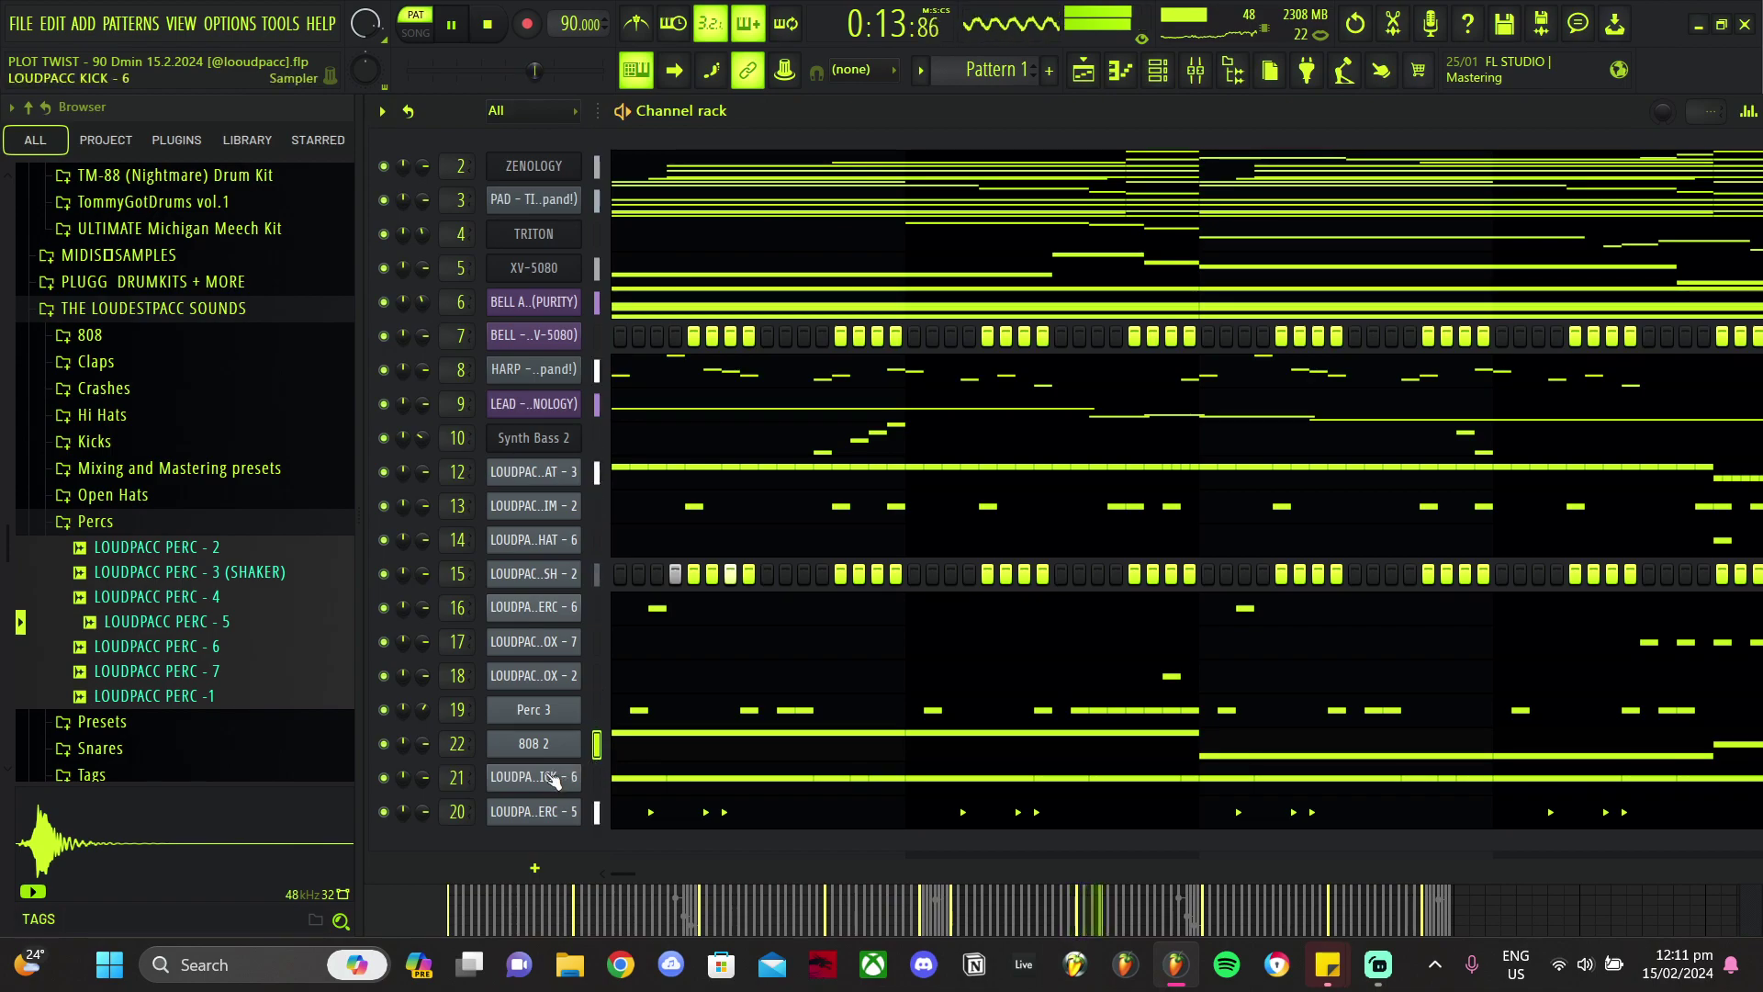
{"action": "left_click", "coordinate": [554, 779]}
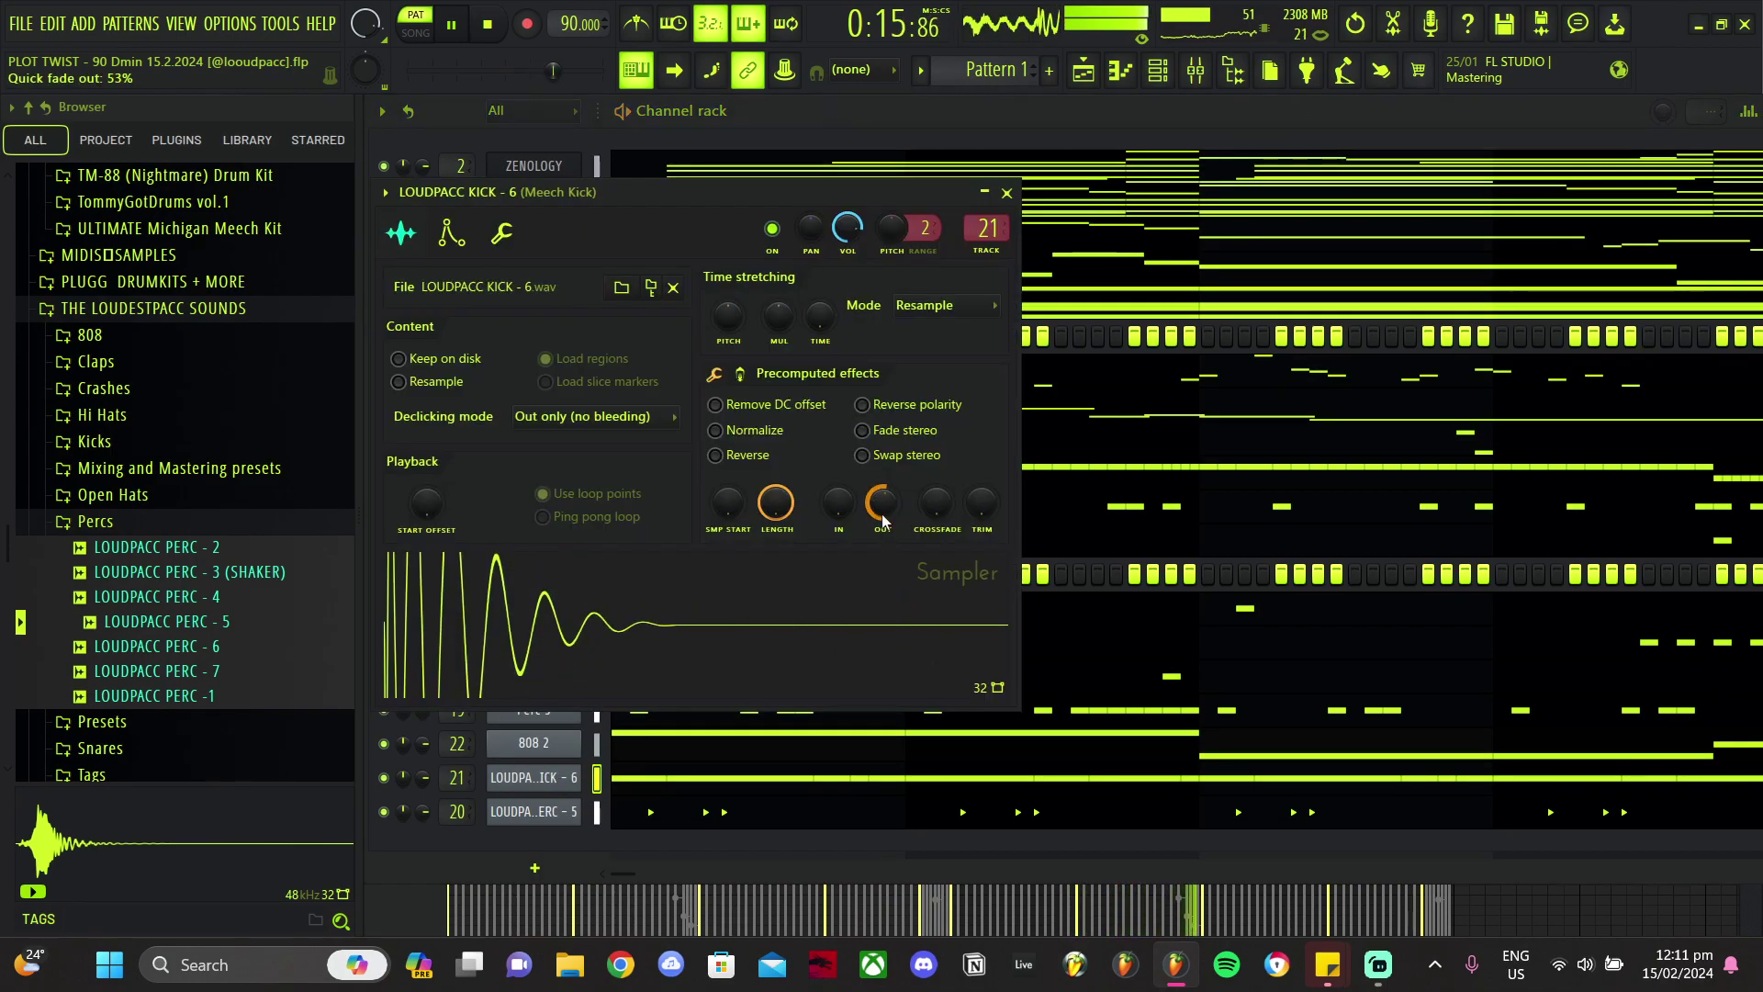
Step: Examine the effect chains on the Insert 1, DRUM VERB BUS and Meech Sub mixer tracks during playback
{"action": "left_click", "coordinate": [1198, 74]}
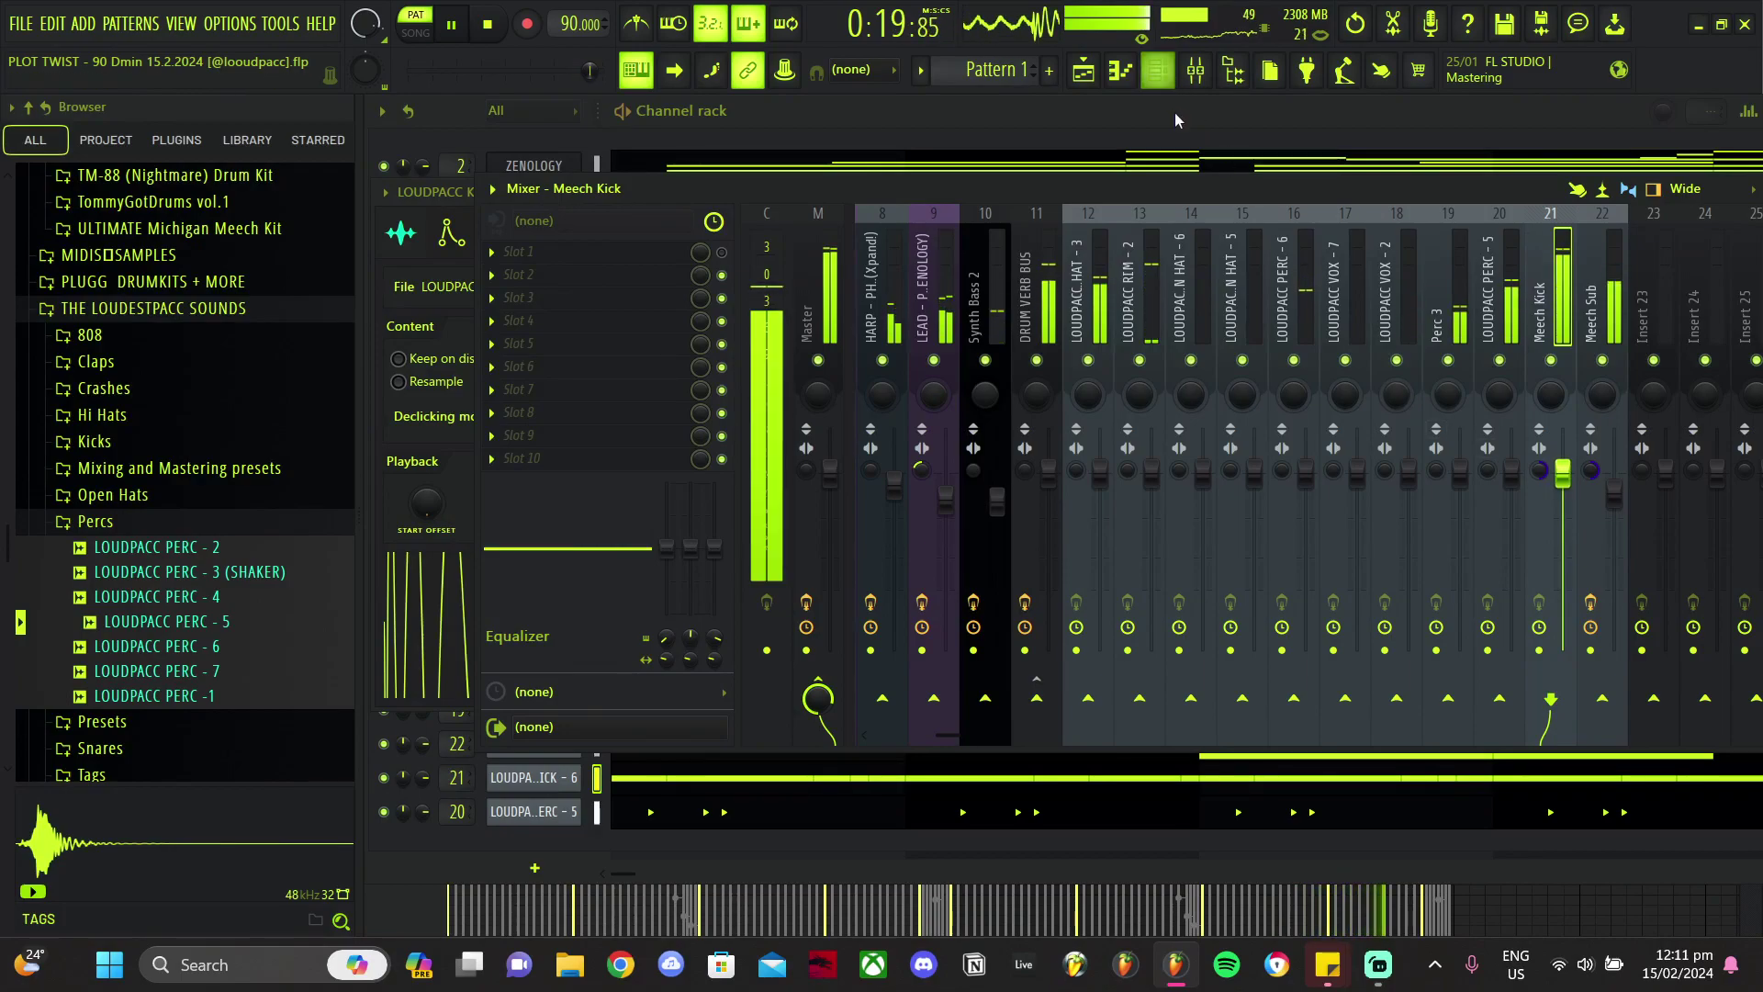
{"action": "left_click_drag", "start_coordinate": [959, 734], "coordinate": [880, 746]}
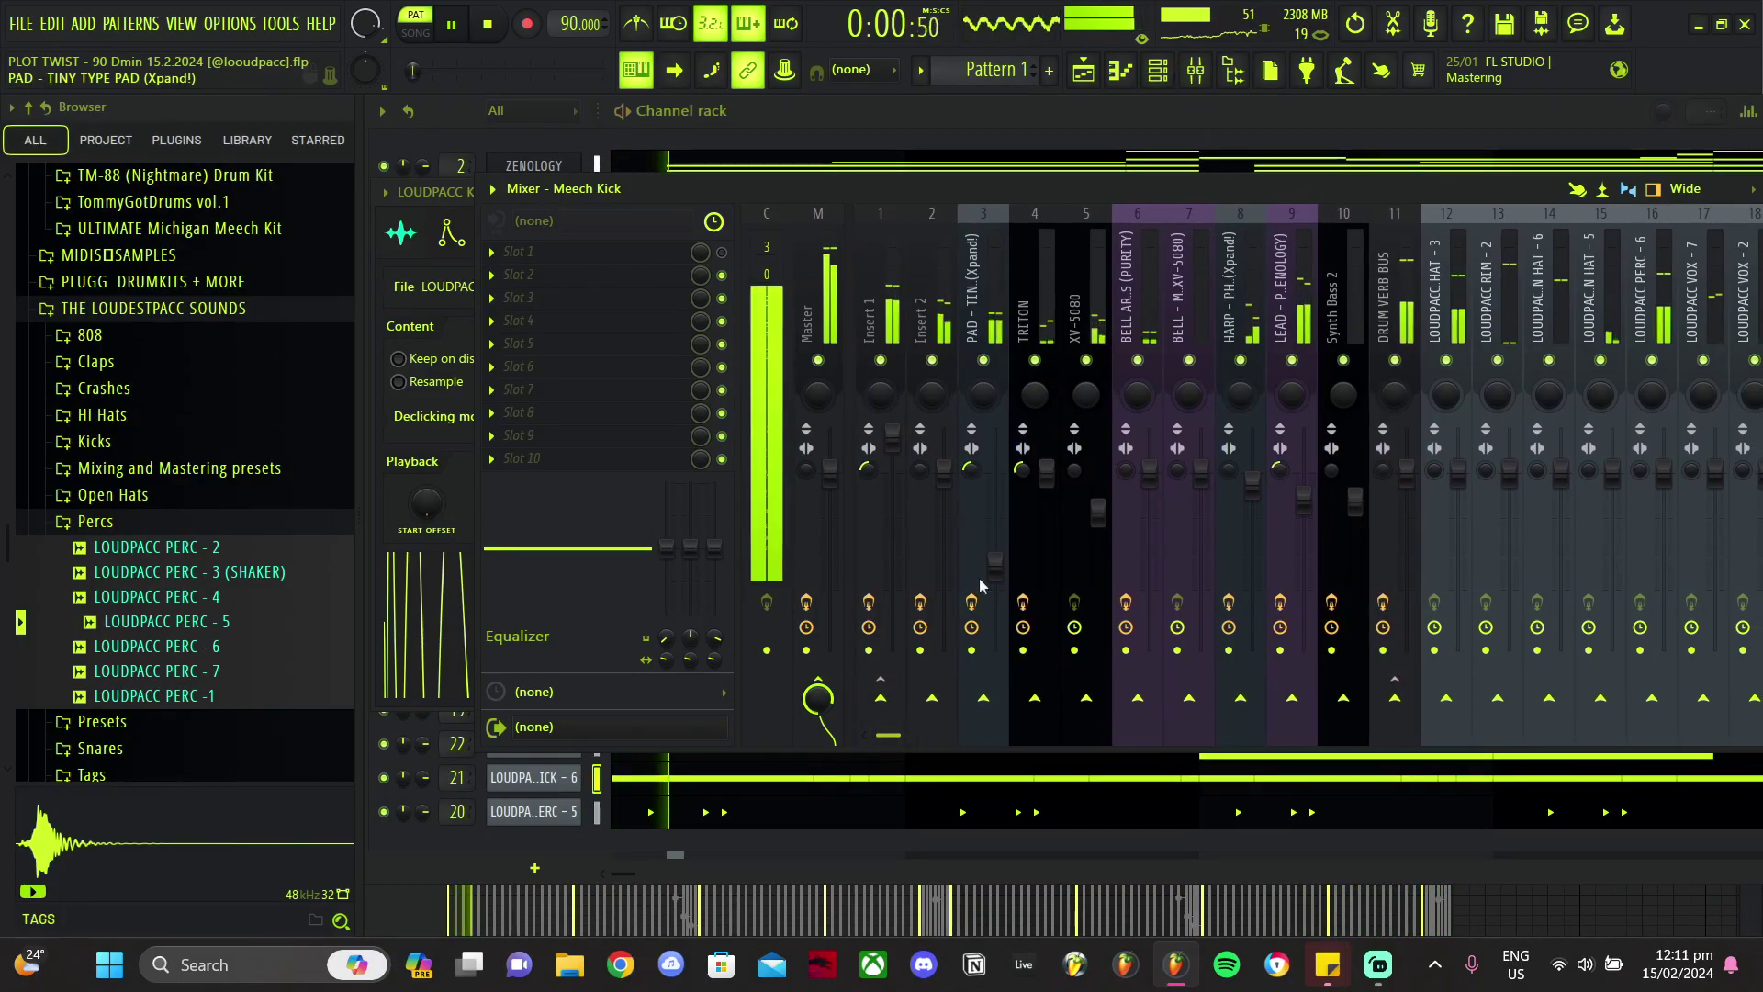
{"action": "left_click", "coordinate": [889, 332]}
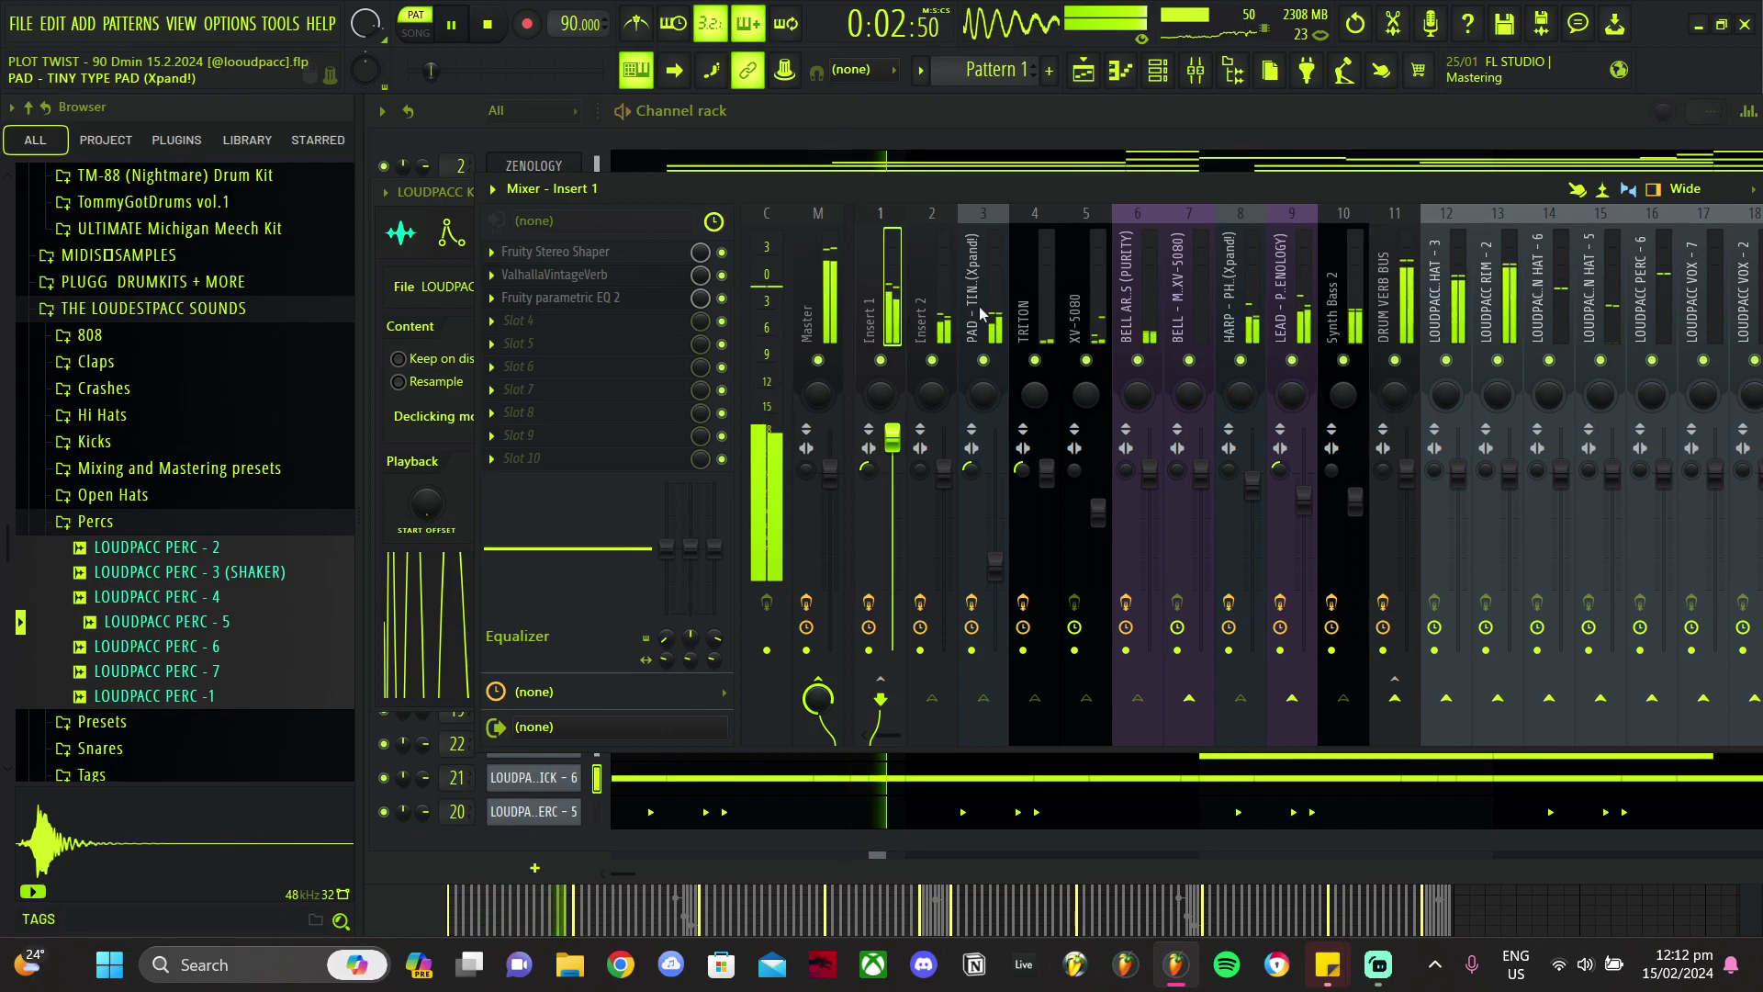
{"action": "left_click", "coordinate": [1398, 313]}
{"action": "left_click_drag", "start_coordinate": [887, 735], "coordinate": [1009, 735]}
{"action": "left_click", "coordinate": [1252, 294]}
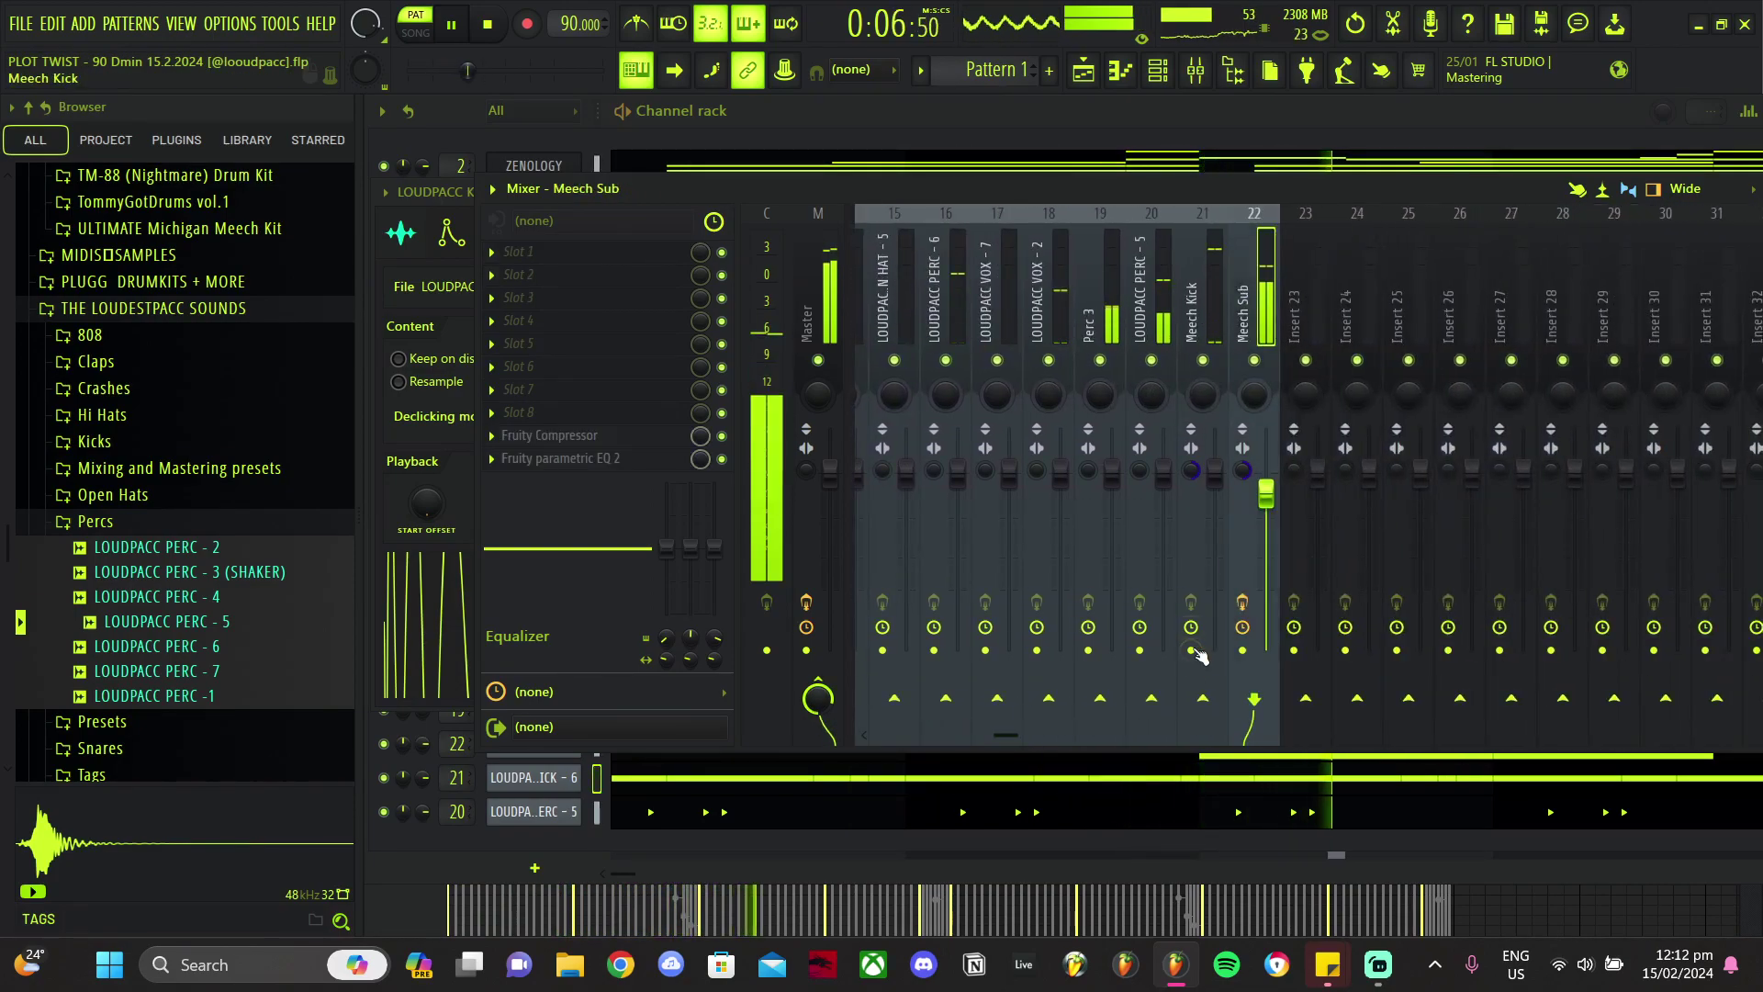
Step: Audition the beat through Car Test in the Master track's first effect slot, and bypass the plugin
{"action": "left_click_drag", "start_coordinate": [1006, 737], "coordinate": [877, 735]}
{"action": "left_click", "coordinate": [819, 312]}
{"action": "left_click", "coordinate": [487, 253]}
{"action": "left_click", "coordinate": [864, 140]}
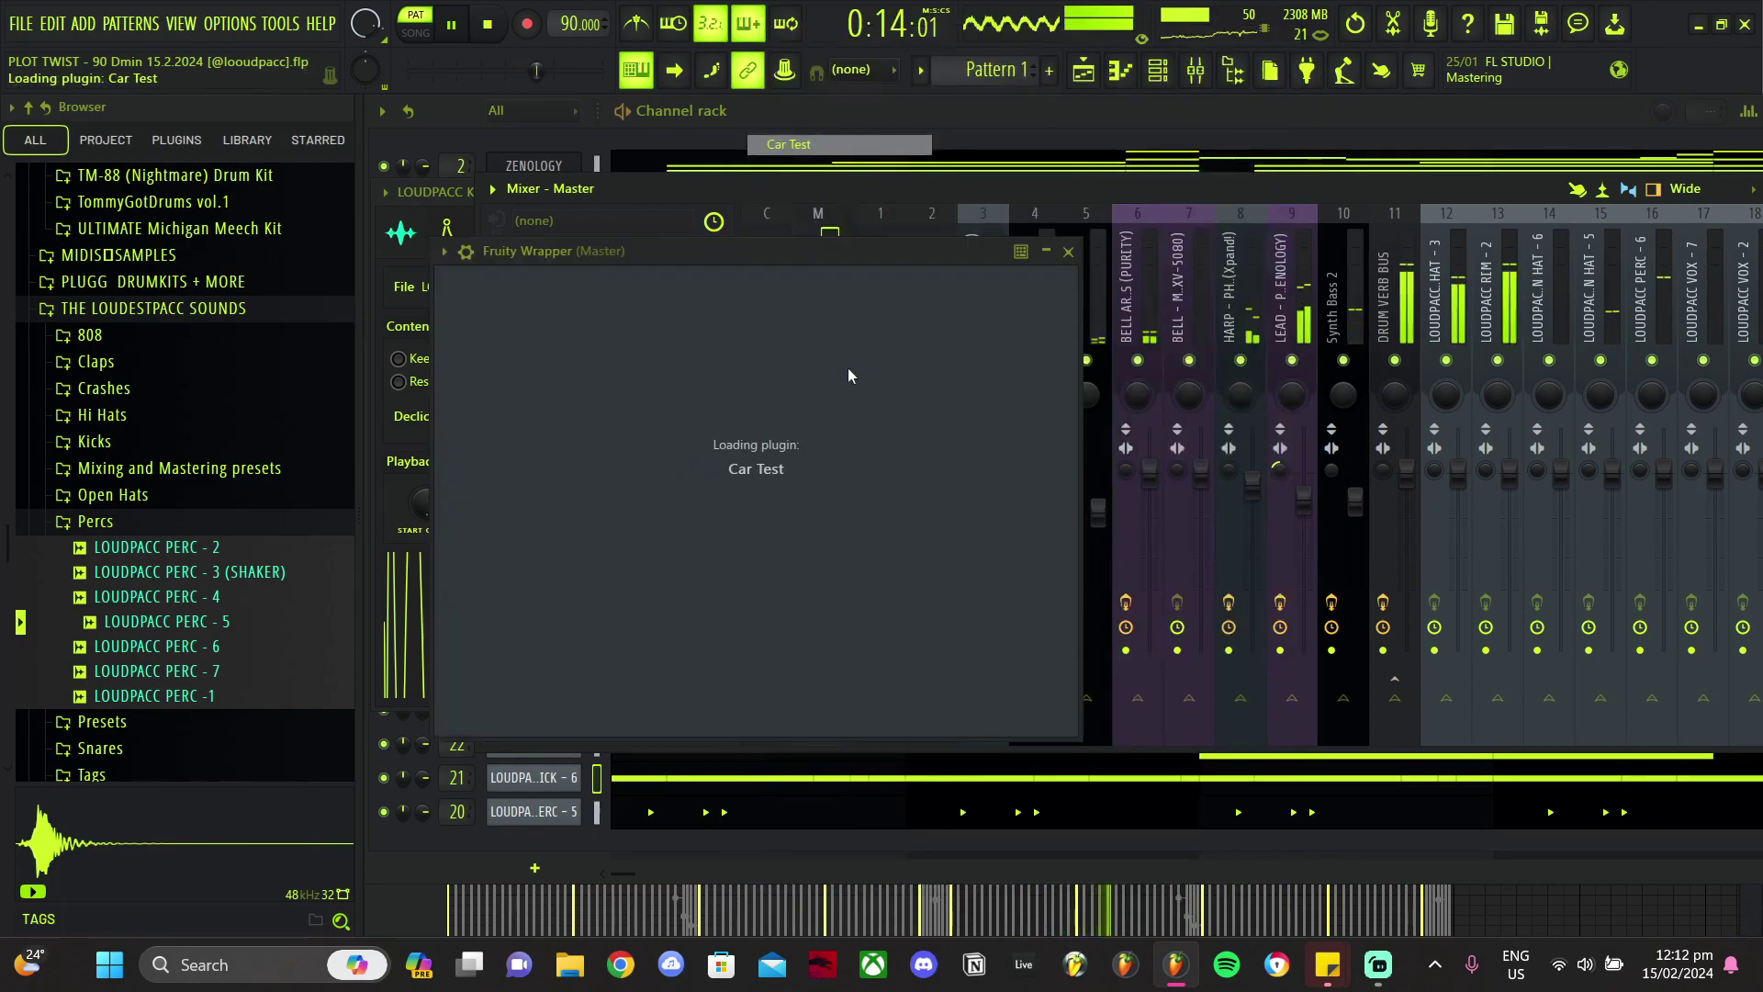
{"action": "left_click", "coordinate": [907, 191]}
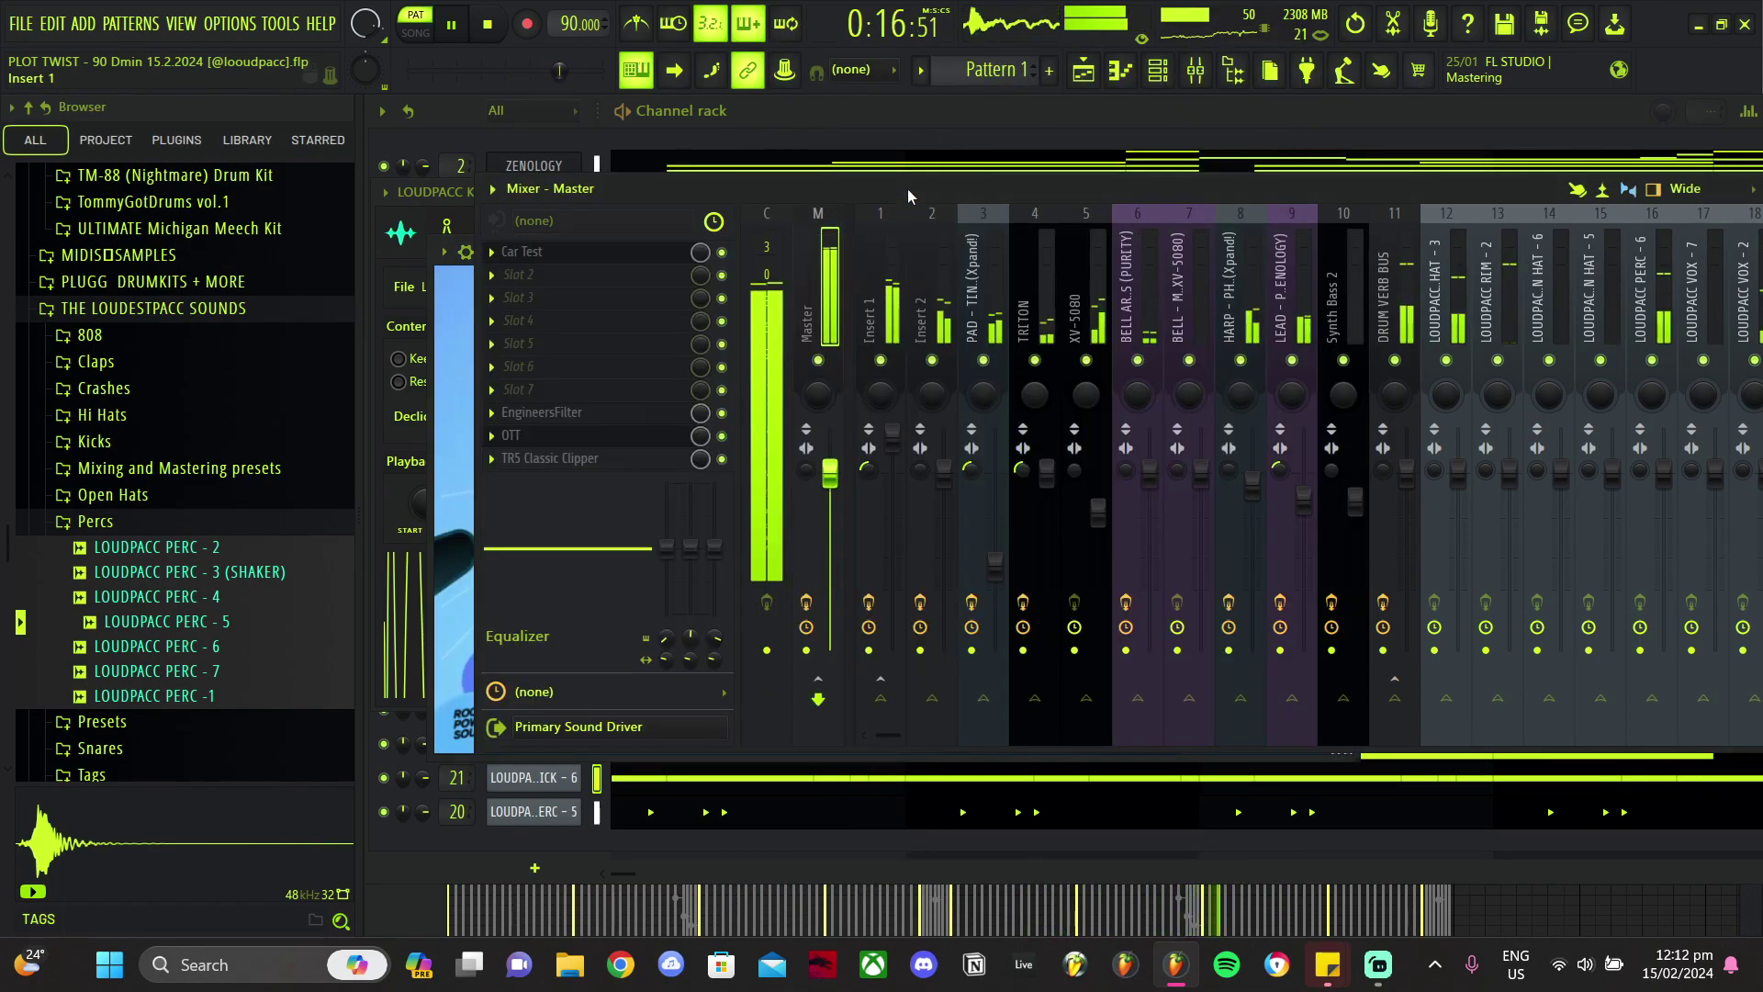
{"action": "key", "text": "XF86AudioRaiseVolume"}
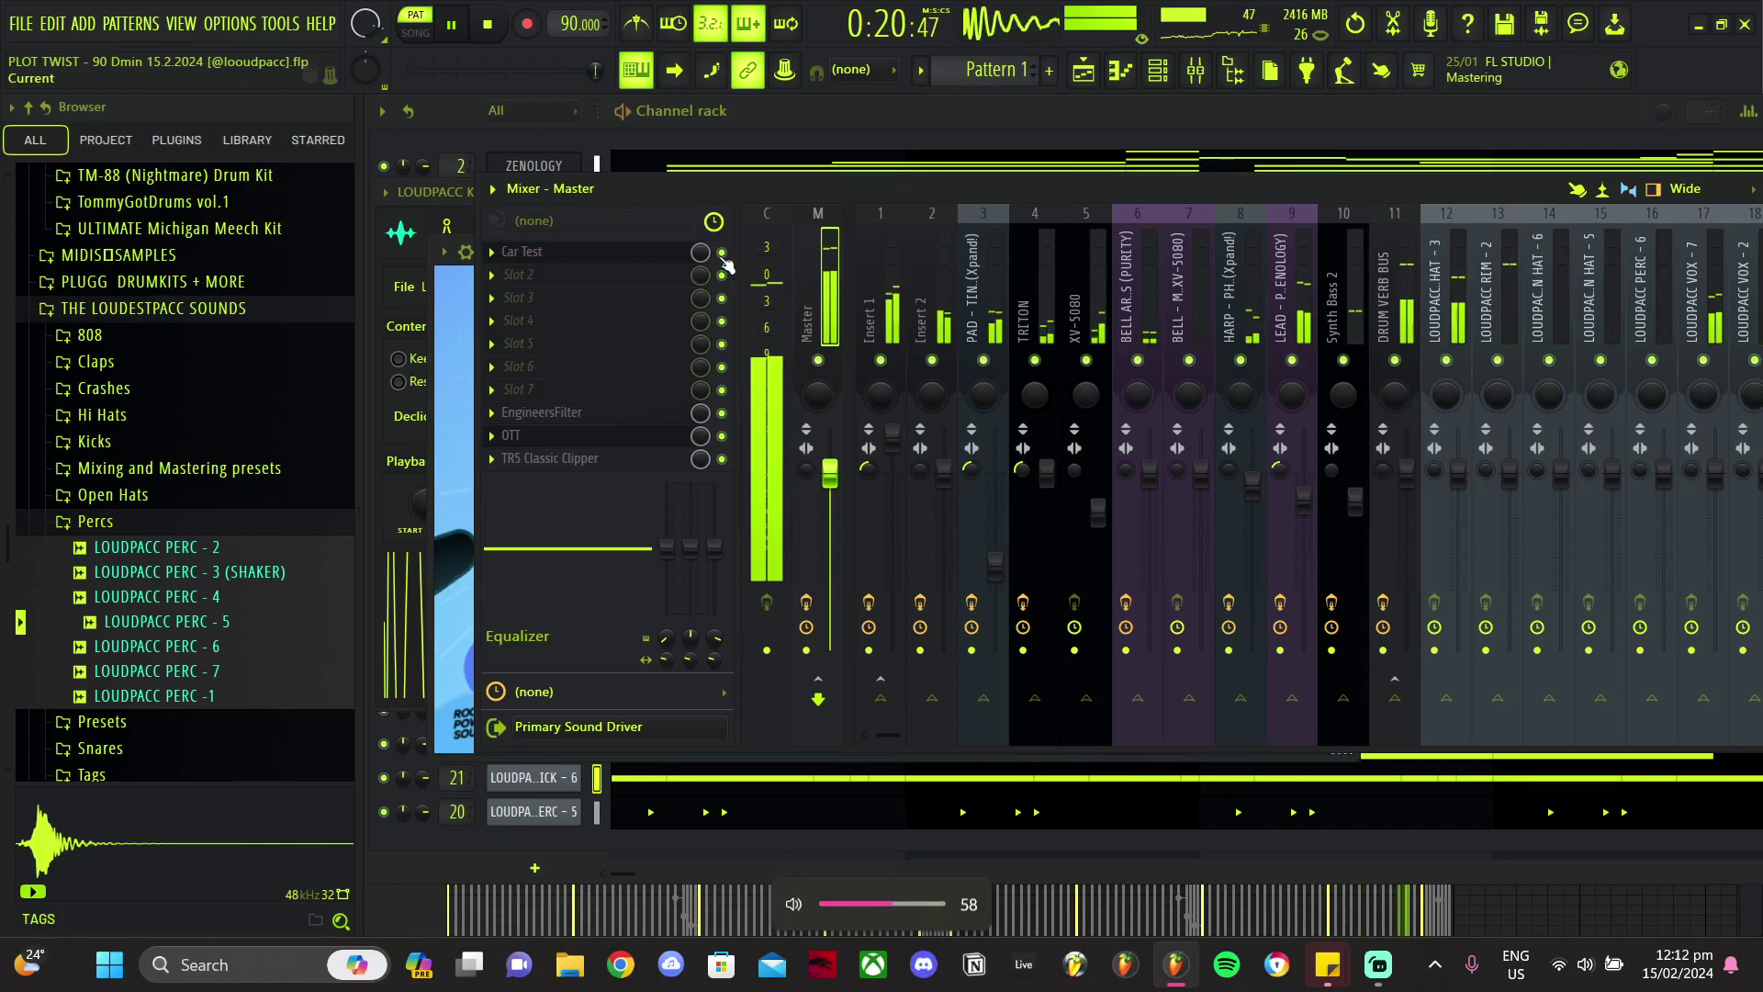
Step: Place Pattern 1 at bar 1 of playlist Track 1 and raise the system volume to 64
{"action": "left_click", "coordinate": [1076, 74]}
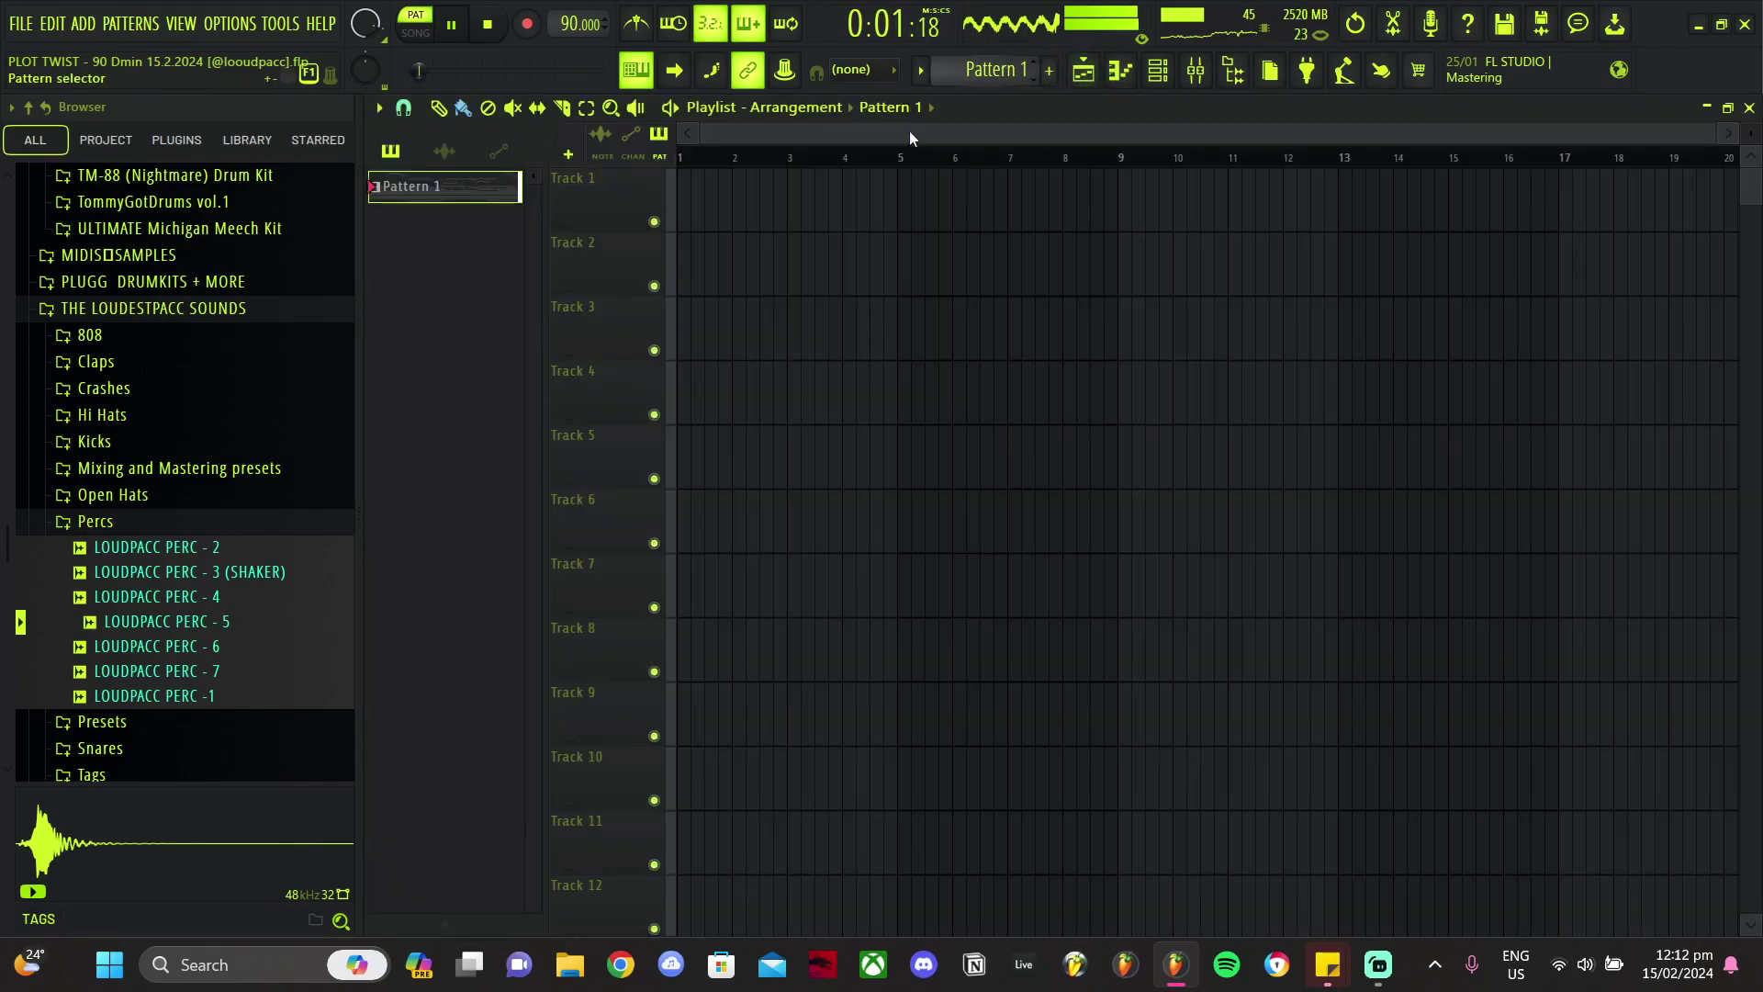
{"action": "left_click_drag", "start_coordinate": [808, 197], "coordinate": [653, 206]}
{"action": "key", "text": "XF86AudioRaiseVolume"}
{"action": "key", "text": "XF86AudioLowerVolume"}
{"action": "key", "text": "XF86AudioLowerVolume"}
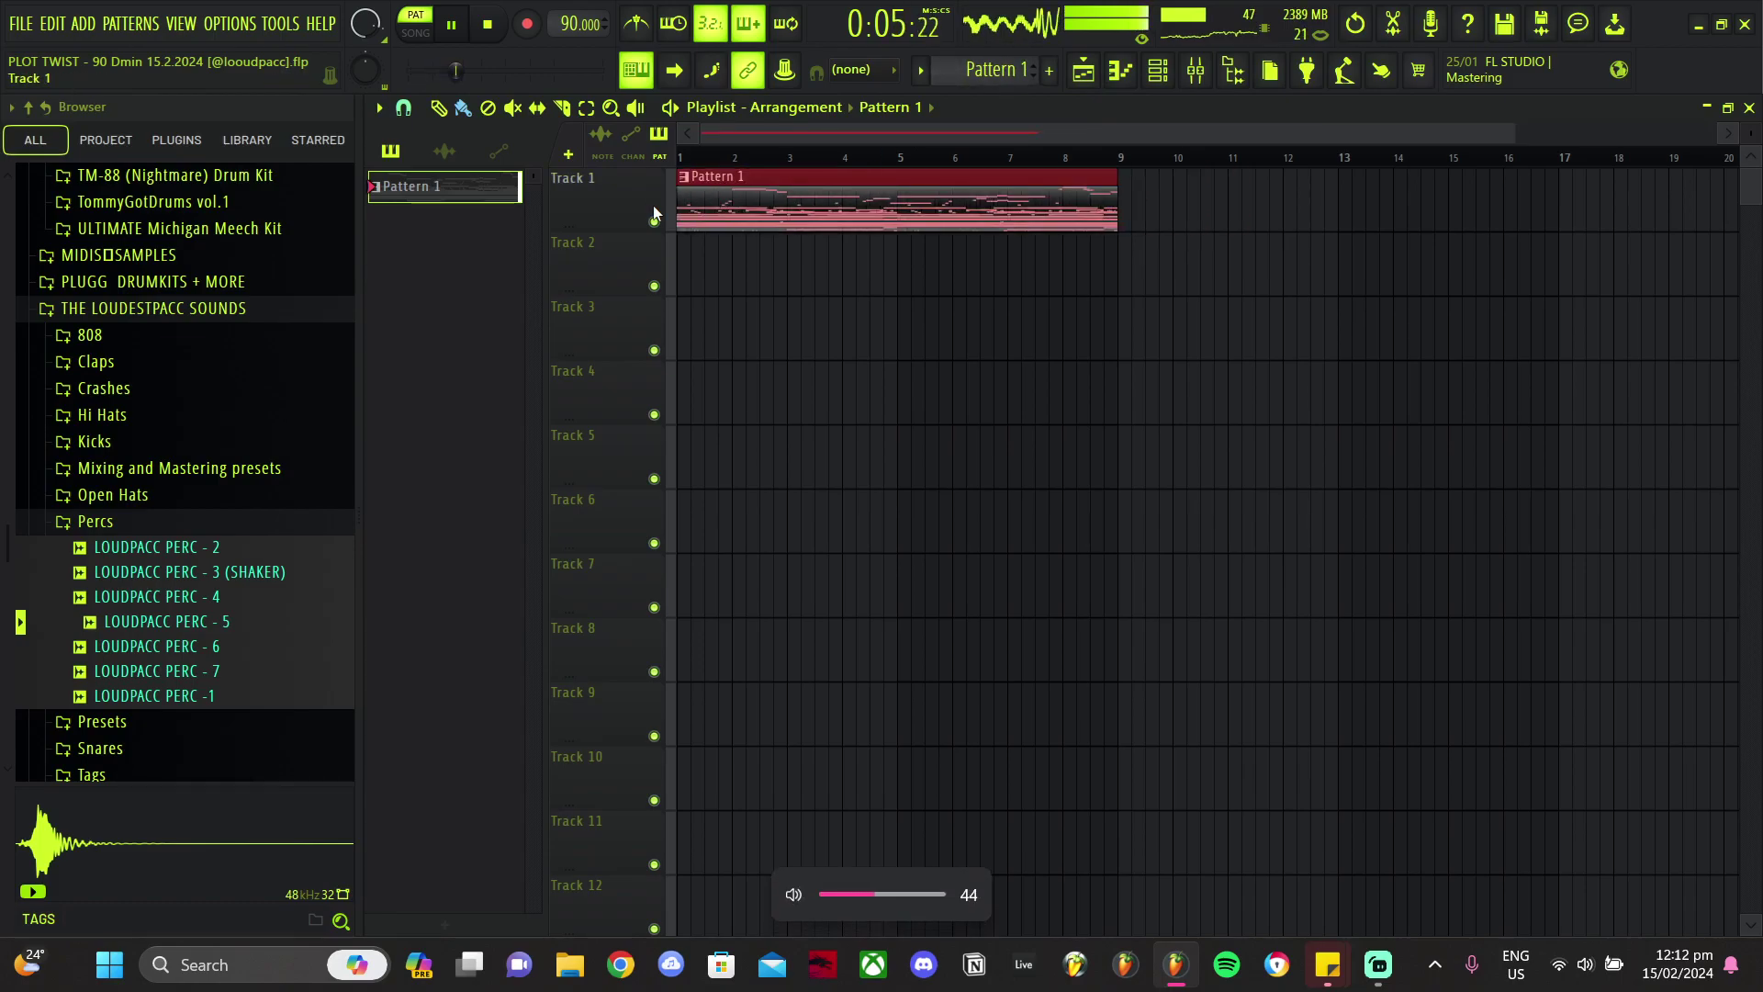
{"action": "key", "text": "XF86AudioRaiseVolume"}
{"action": "key", "text": "XF86AudioRaiseVolume"}
{"action": "key", "text": "XF86AudioRaiseVolume"}
{"action": "key", "text": "XF86AudioRaiseVolume"}
{"action": "key", "text": "XF86AudioRaiseVolume"}
{"action": "key", "text": "XF86AudioRaiseVolume"}
{"action": "key", "text": "XF86AudioRaiseVolume"}
{"action": "key", "text": "XF86AudioRaiseVolume"}
{"action": "key", "text": "XF86AudioRaiseVolume"}
{"action": "key", "text": "XF86AudioRaiseVolume"}
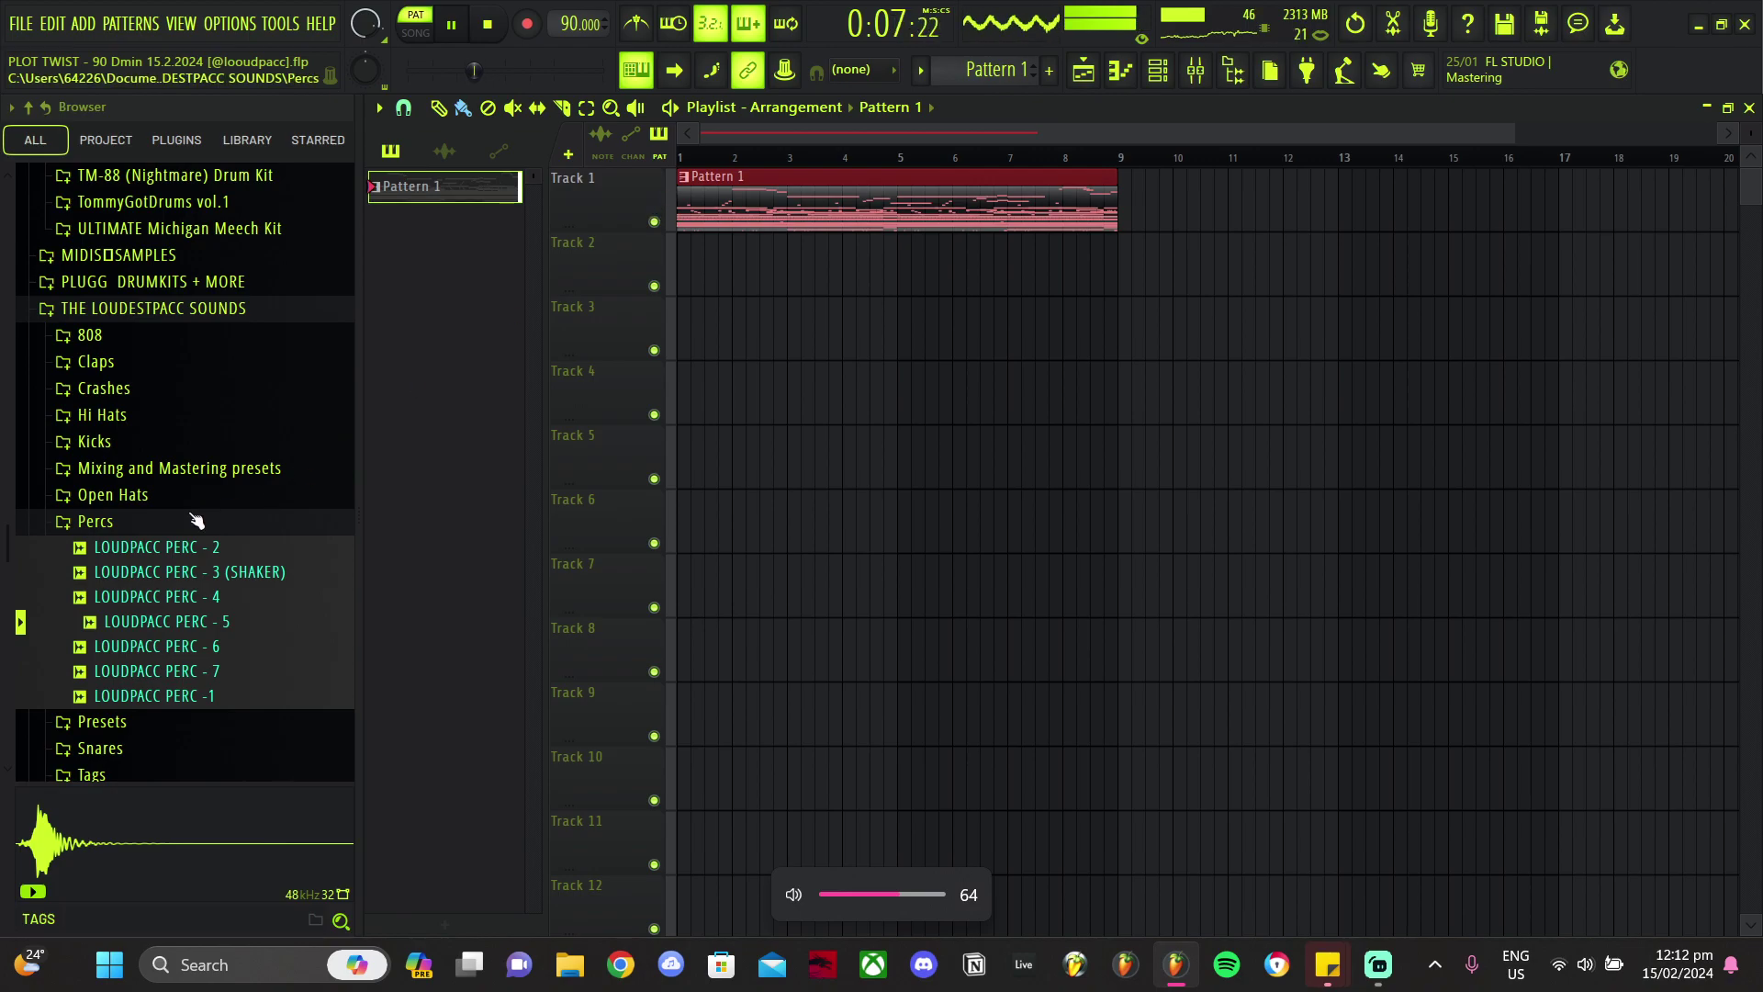
Step: Preview LOUDPACC SFX - 3 (CROWD) from the VFX sample folder, and stop playback
{"action": "left_click", "coordinate": [200, 521]}
{"action": "scroll", "coordinate": [174, 543], "scroll_direction": "down", "scroll_amount": 3}
{"action": "left_click", "coordinate": [169, 481]}
{"action": "left_click", "coordinate": [160, 556]}
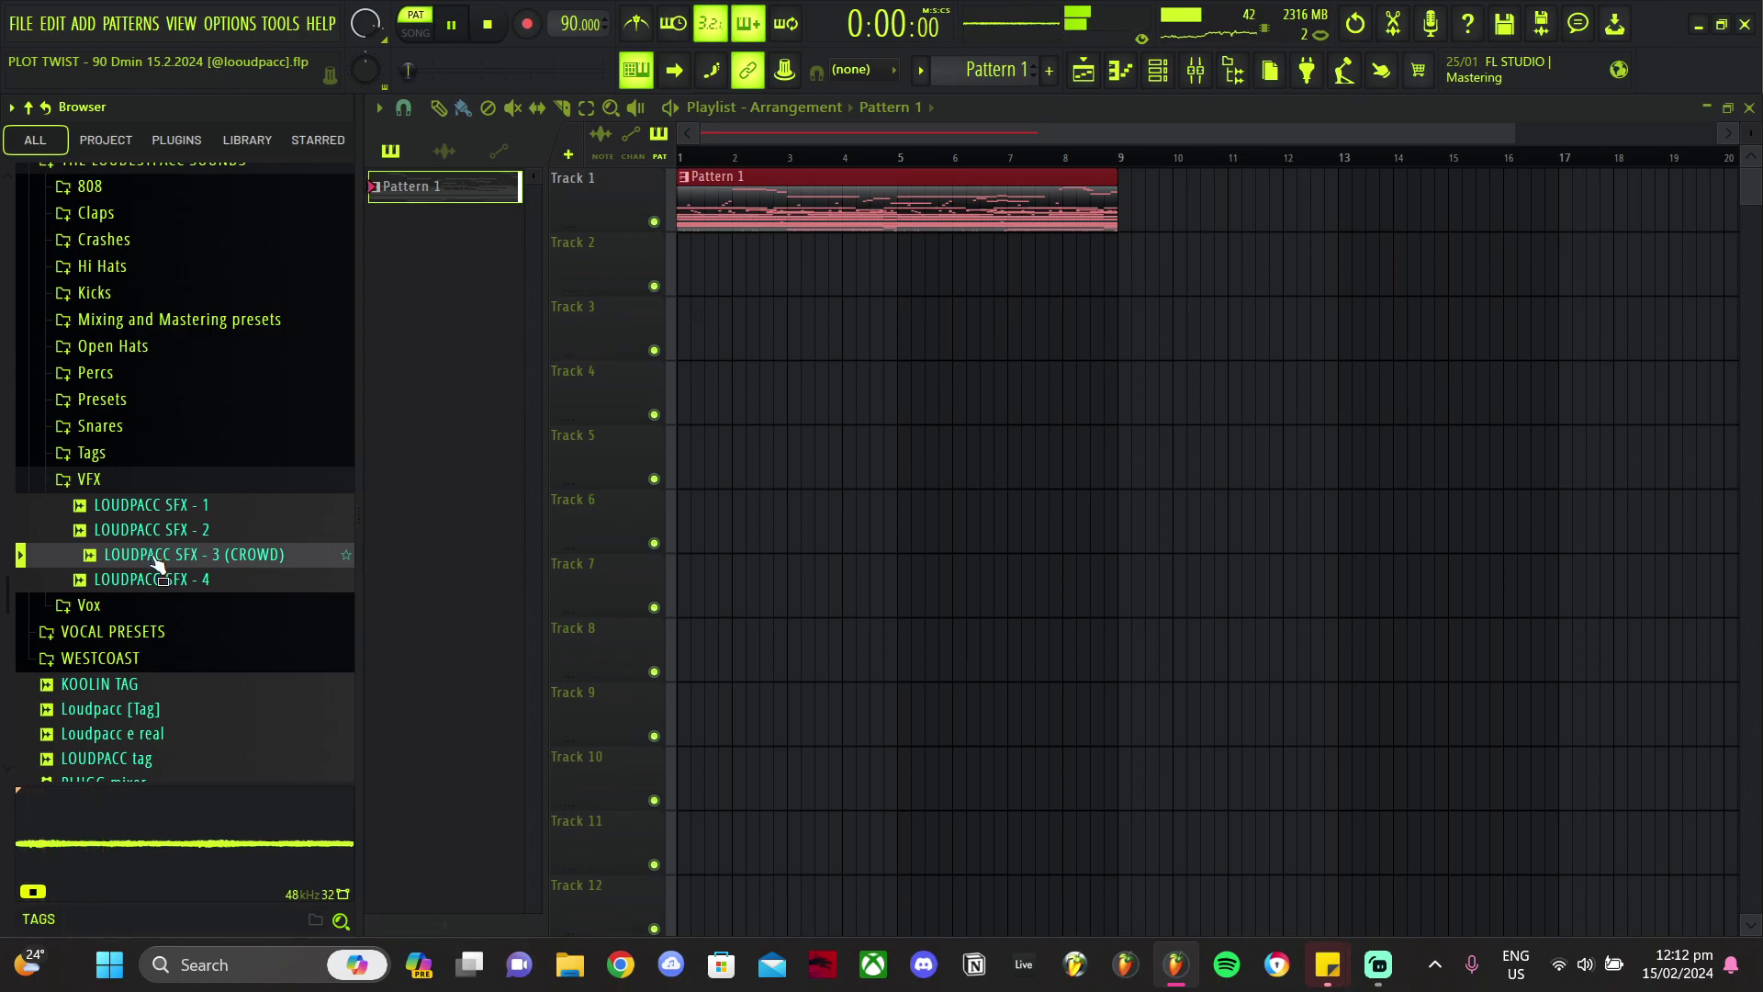
{"action": "scroll", "coordinate": [965, 554], "scroll_direction": "down", "scroll_amount": 1}
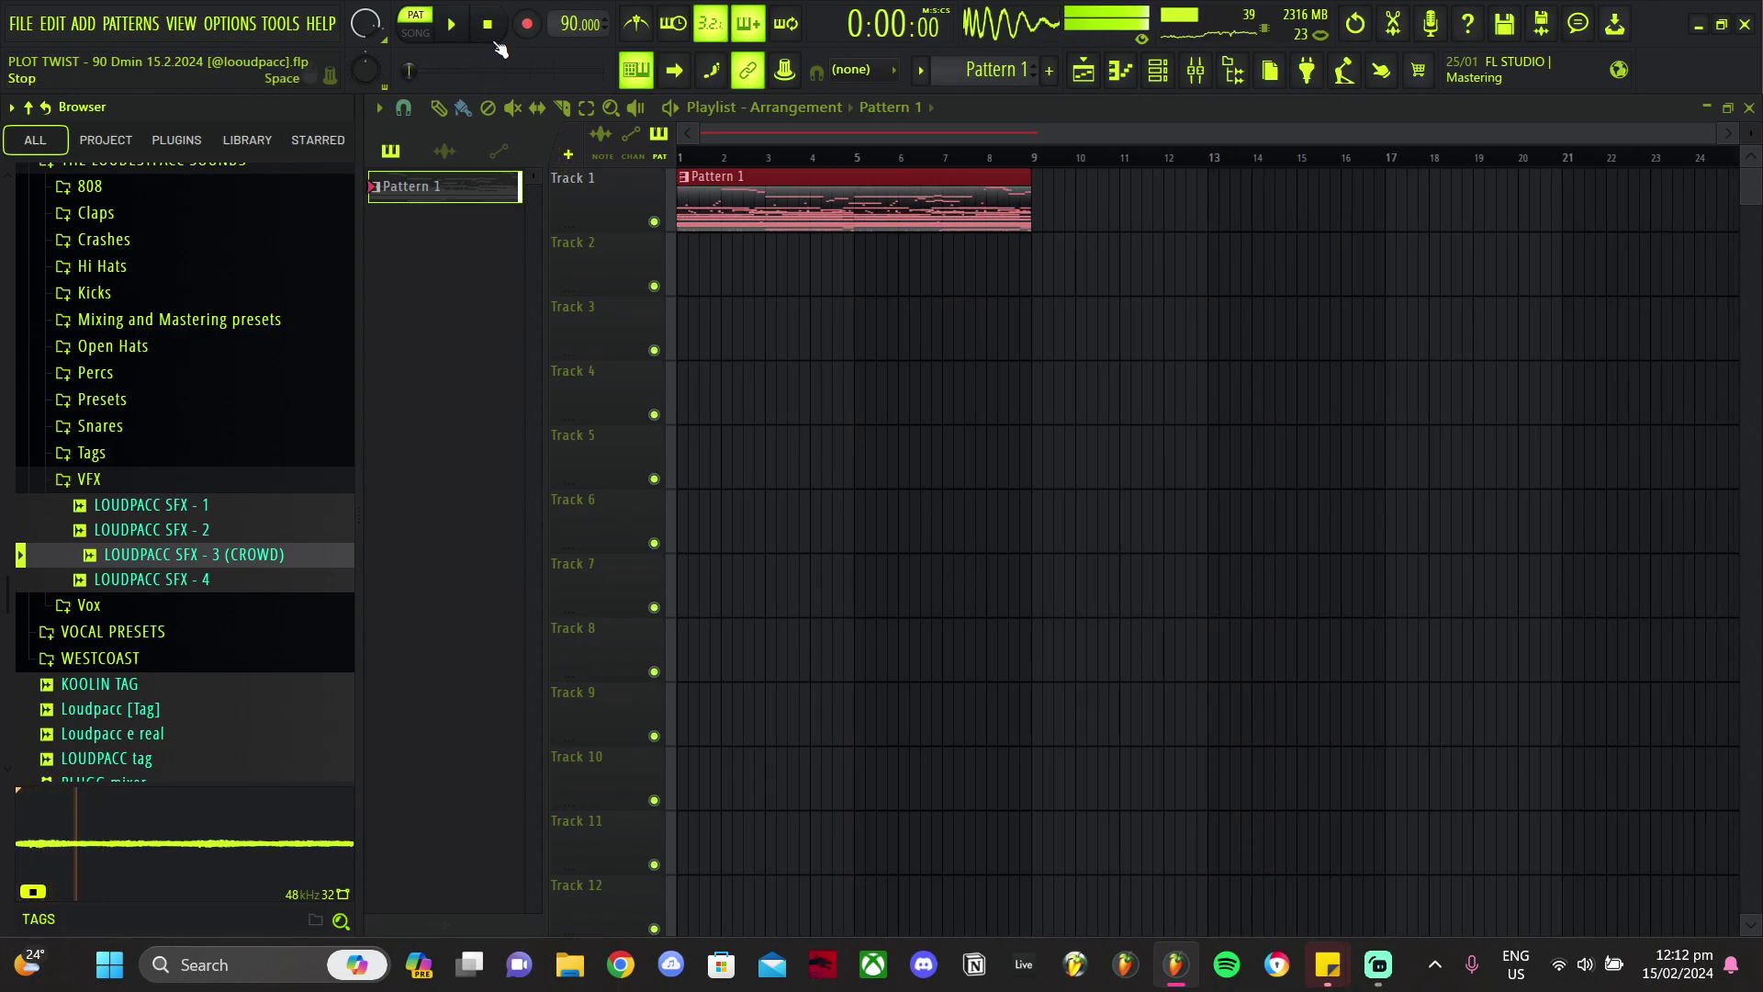
Step: Split Pattern 1 by channel and place all the resulting patterns at bar 1 on playlist Tracks 1 to 19
{"action": "left_click", "coordinate": [993, 69]}
{"action": "left_click", "coordinate": [1107, 400]}
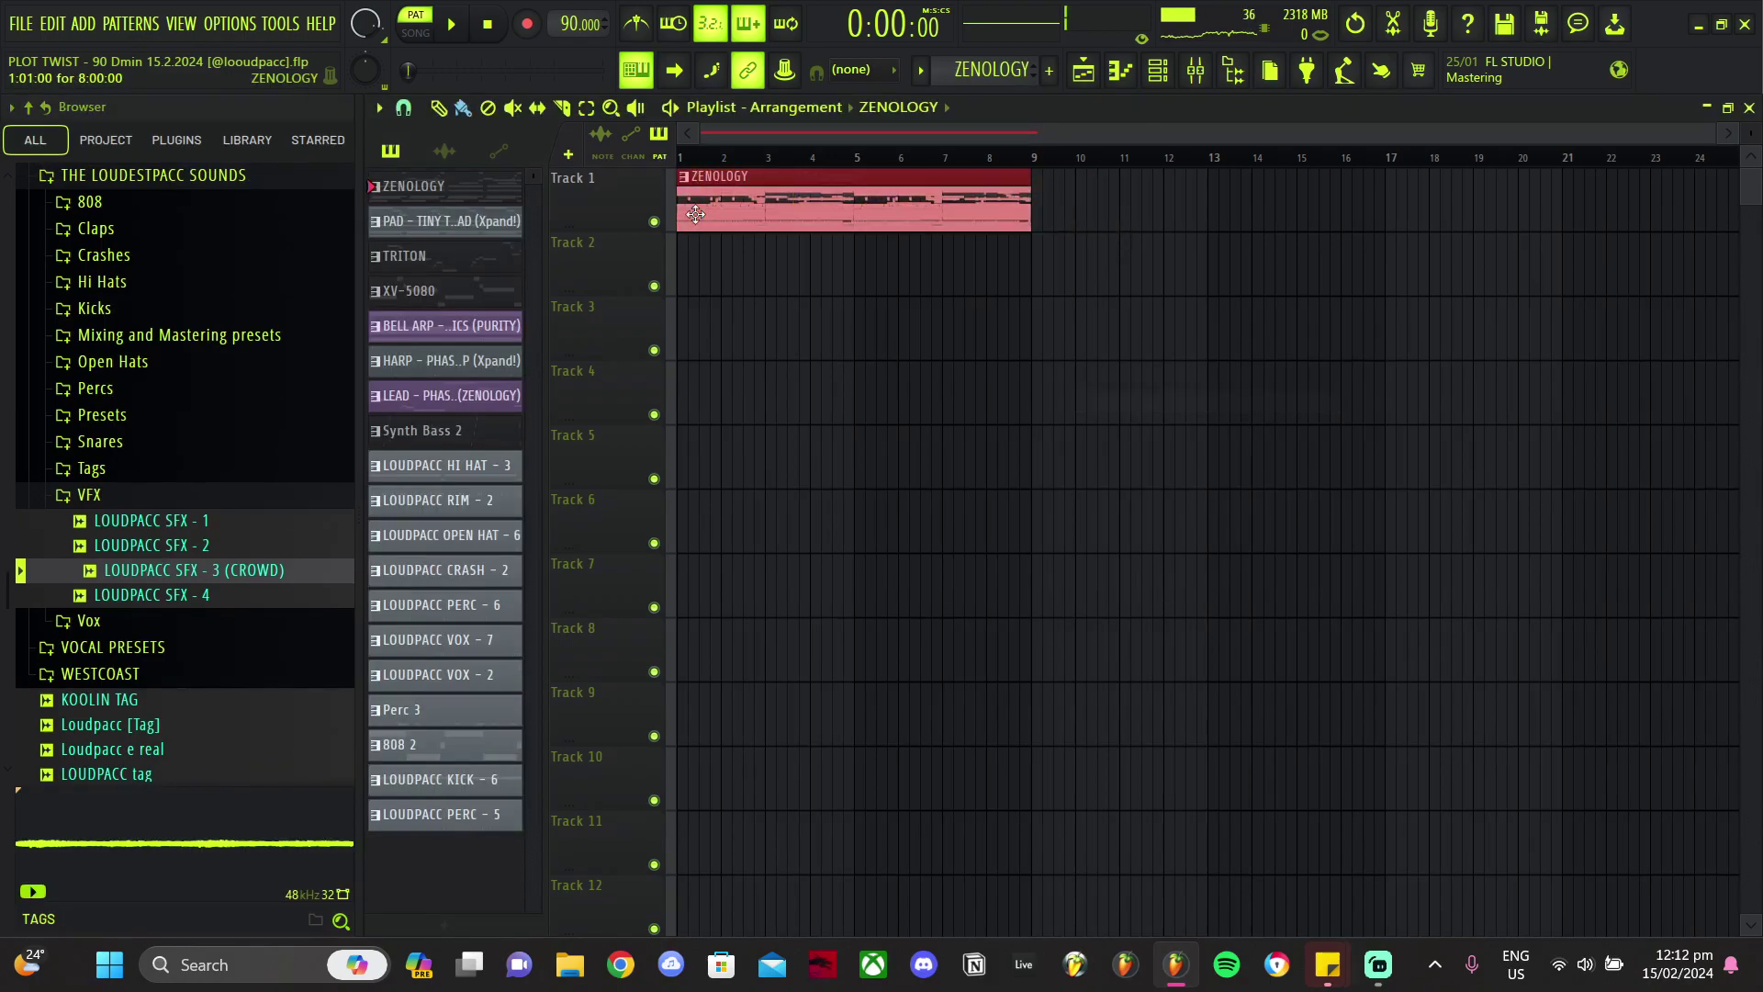
{"action": "left_click", "coordinate": [458, 815]}
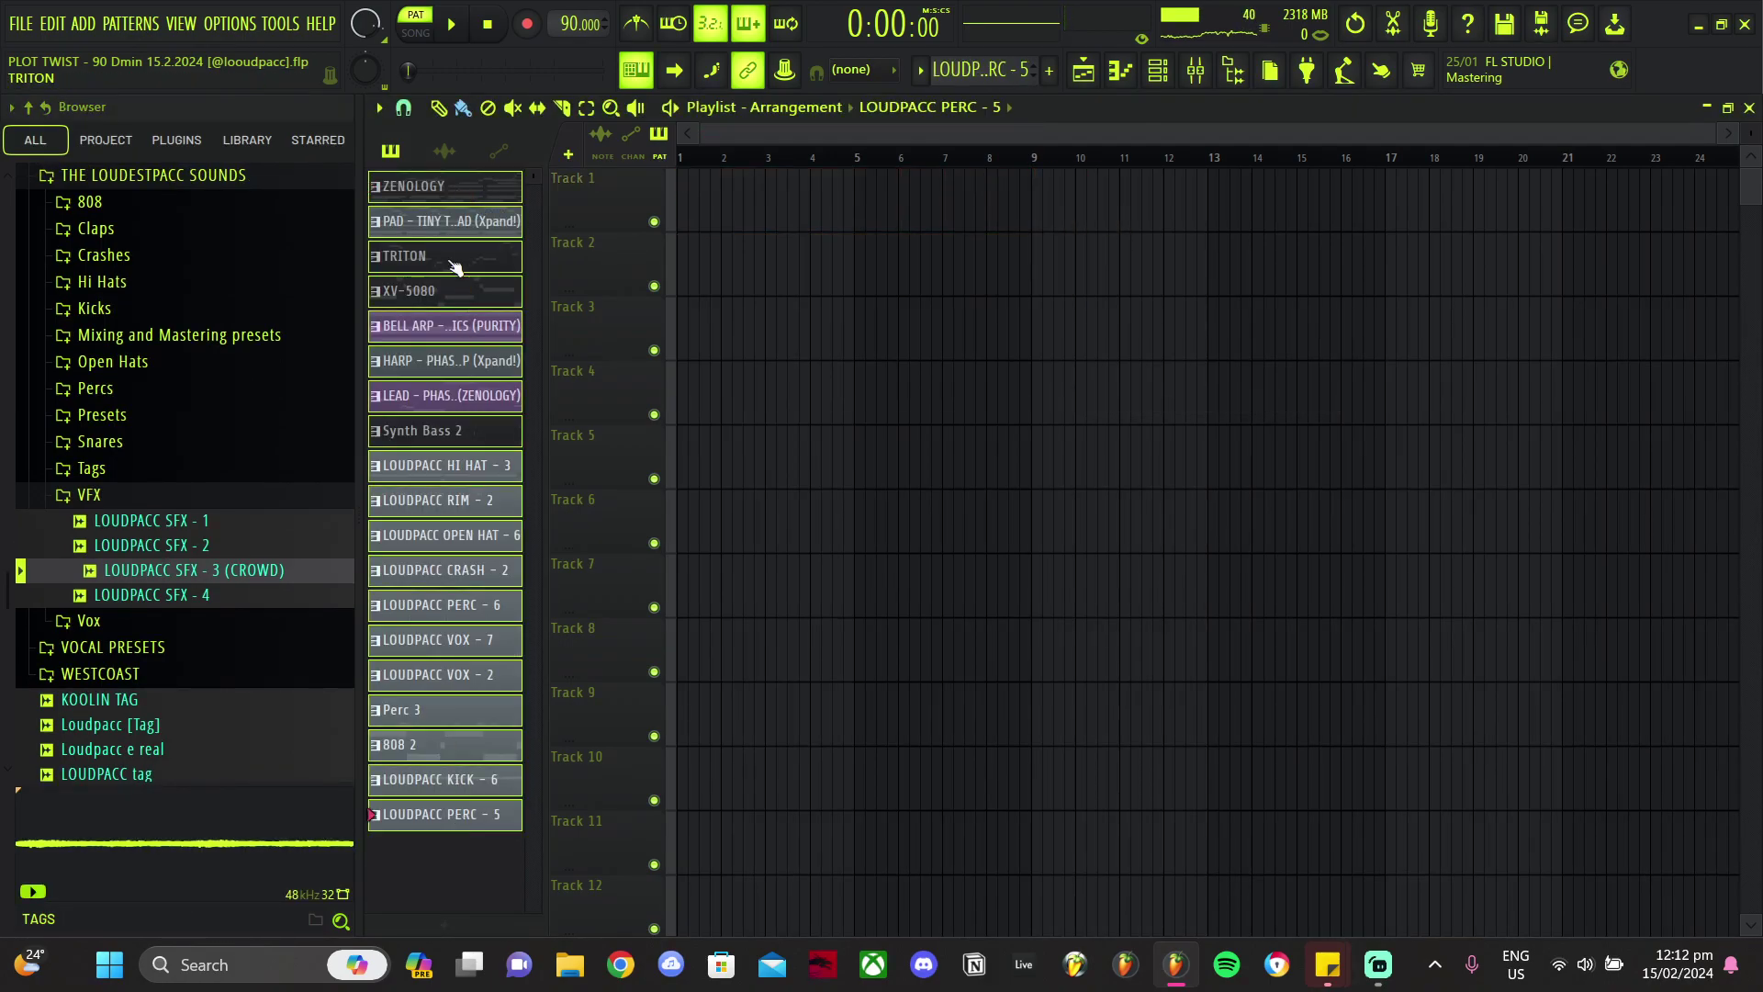
{"action": "left_click_drag", "start_coordinate": [484, 190], "coordinate": [780, 206]}
Step: Duplicate the block of placed pattern clips four times to fill the playlist through bar 40
{"action": "key", "text": "ctrl+b"}
{"action": "key", "text": "ctrl+b"}
{"action": "key", "text": "ctrl+b"}
{"action": "key", "text": "ctrl+b"}
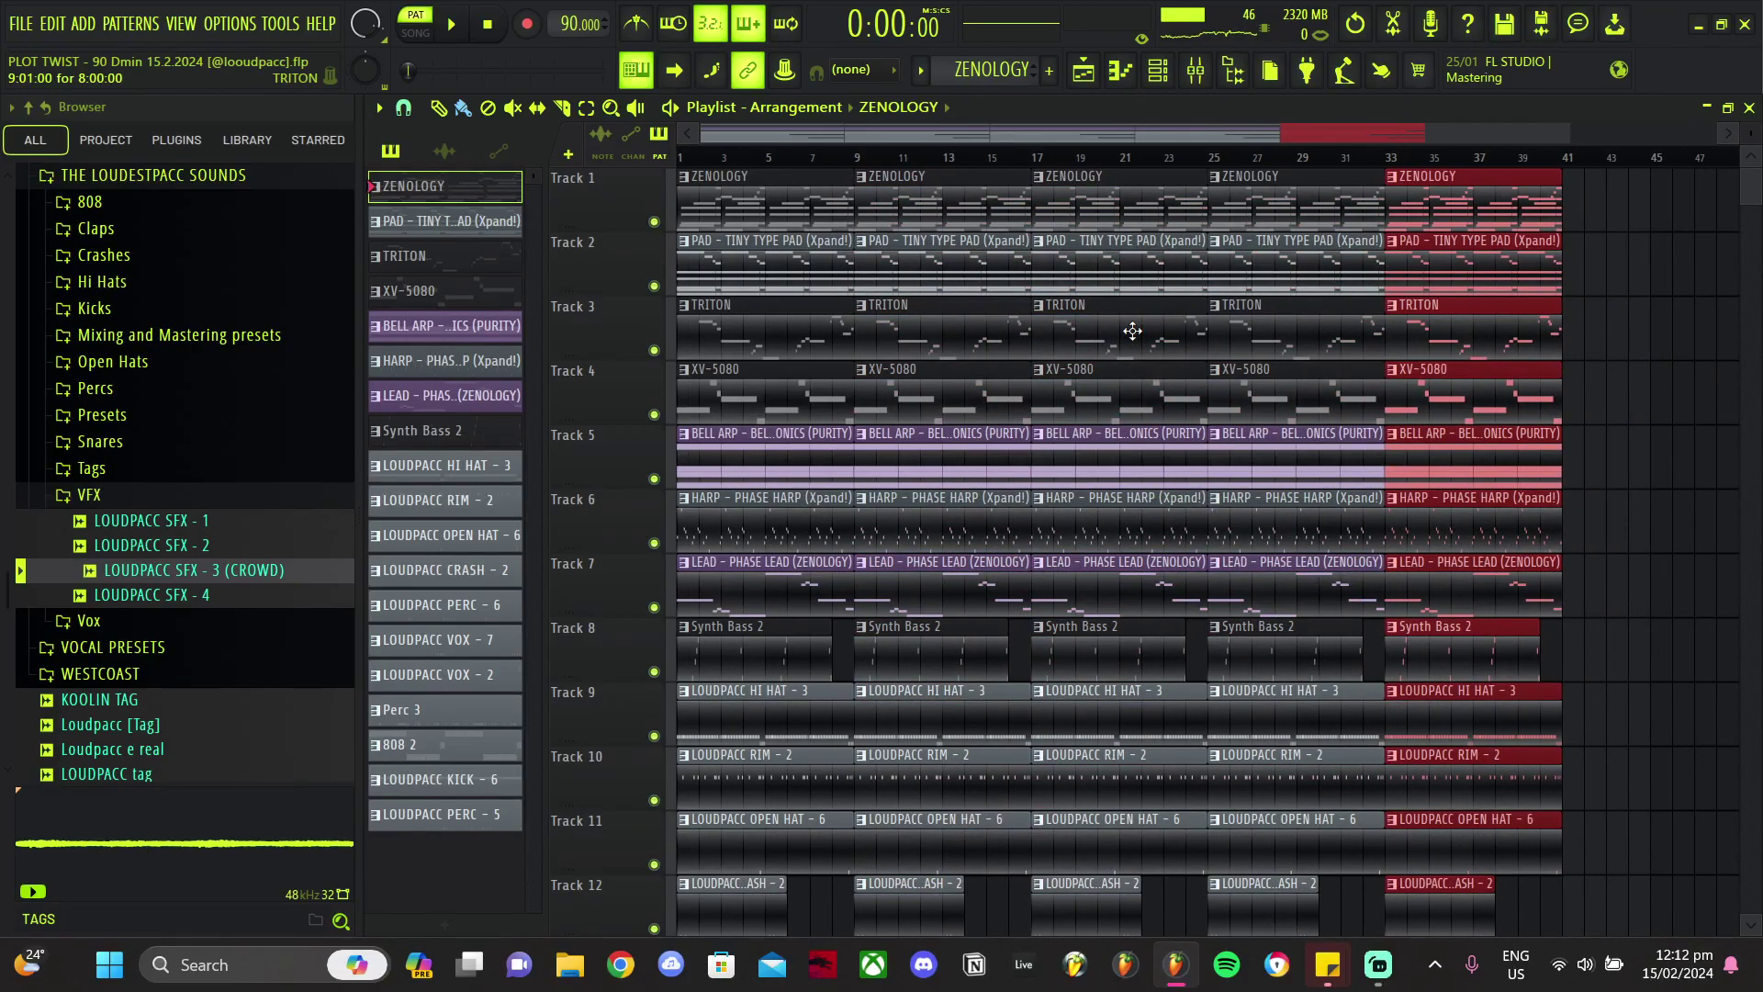
Step: Remove the drum and 808 clips on Tracks 9 to 19 from the first eight bars and audition the intro in song mode
{"action": "scroll", "coordinate": [1332, 266], "scroll_direction": "down", "scroll_amount": 1}
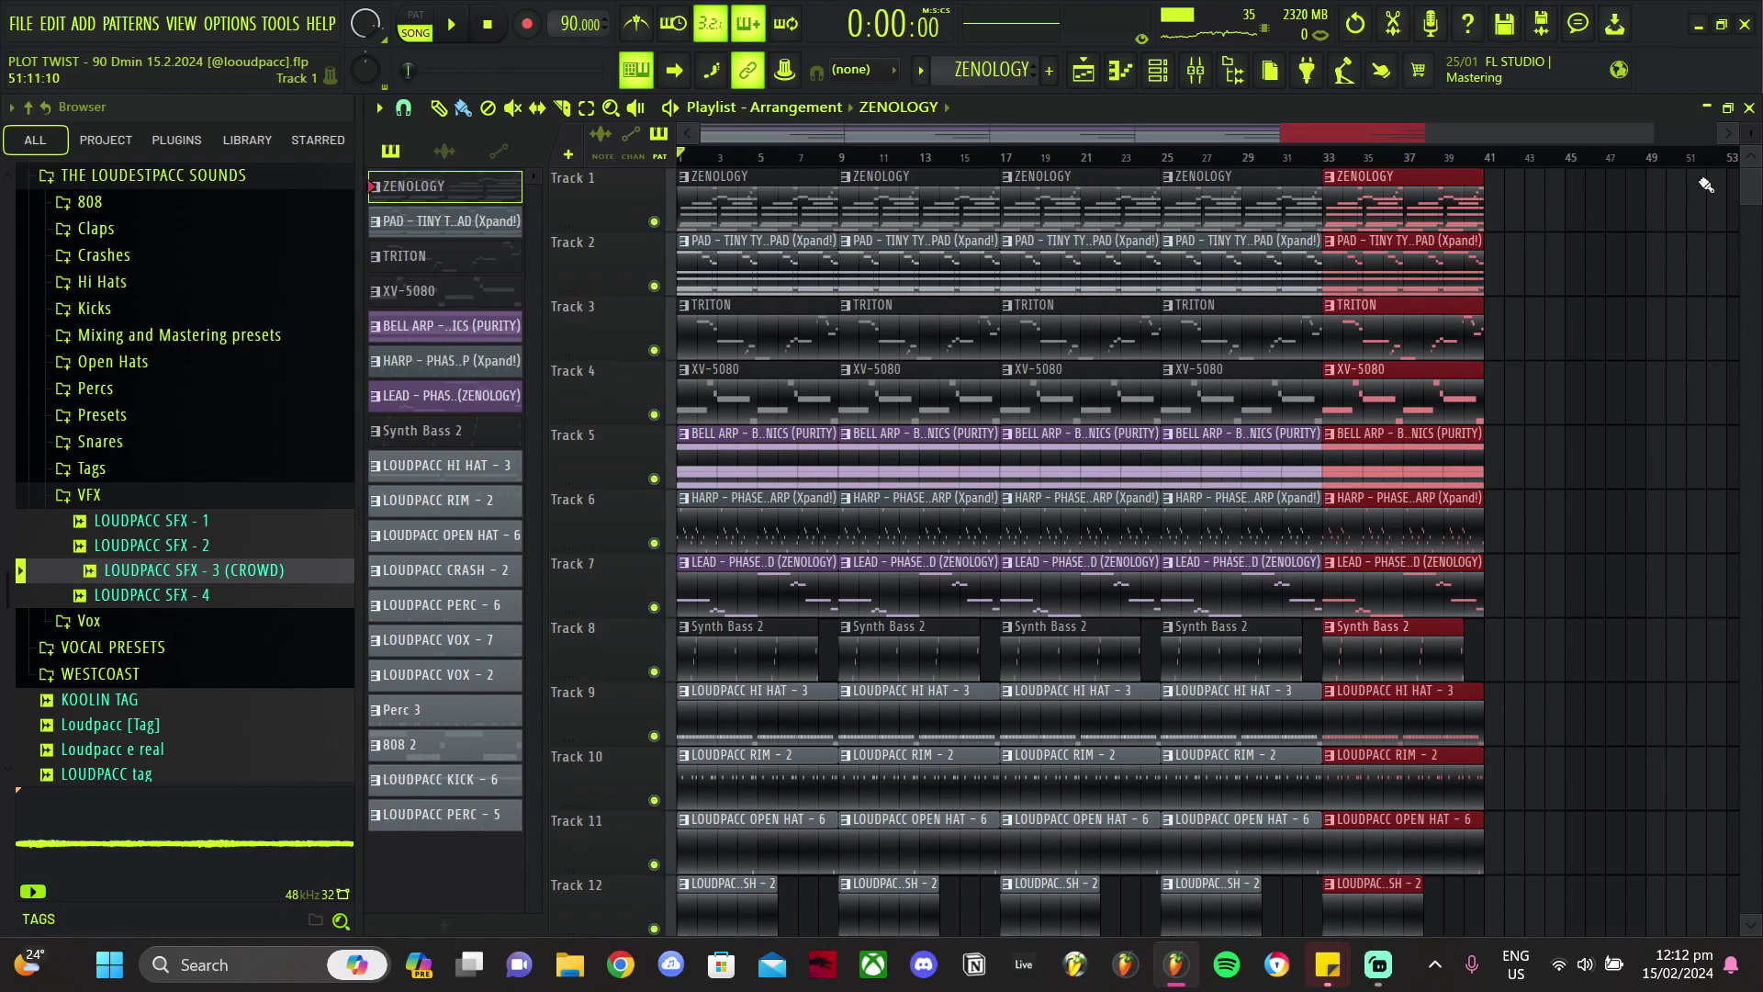
{"action": "scroll", "coordinate": [1706, 185], "scroll_direction": "down", "scroll_amount": 4}
{"action": "scroll", "coordinate": [732, 408], "scroll_direction": "up", "scroll_amount": 3}
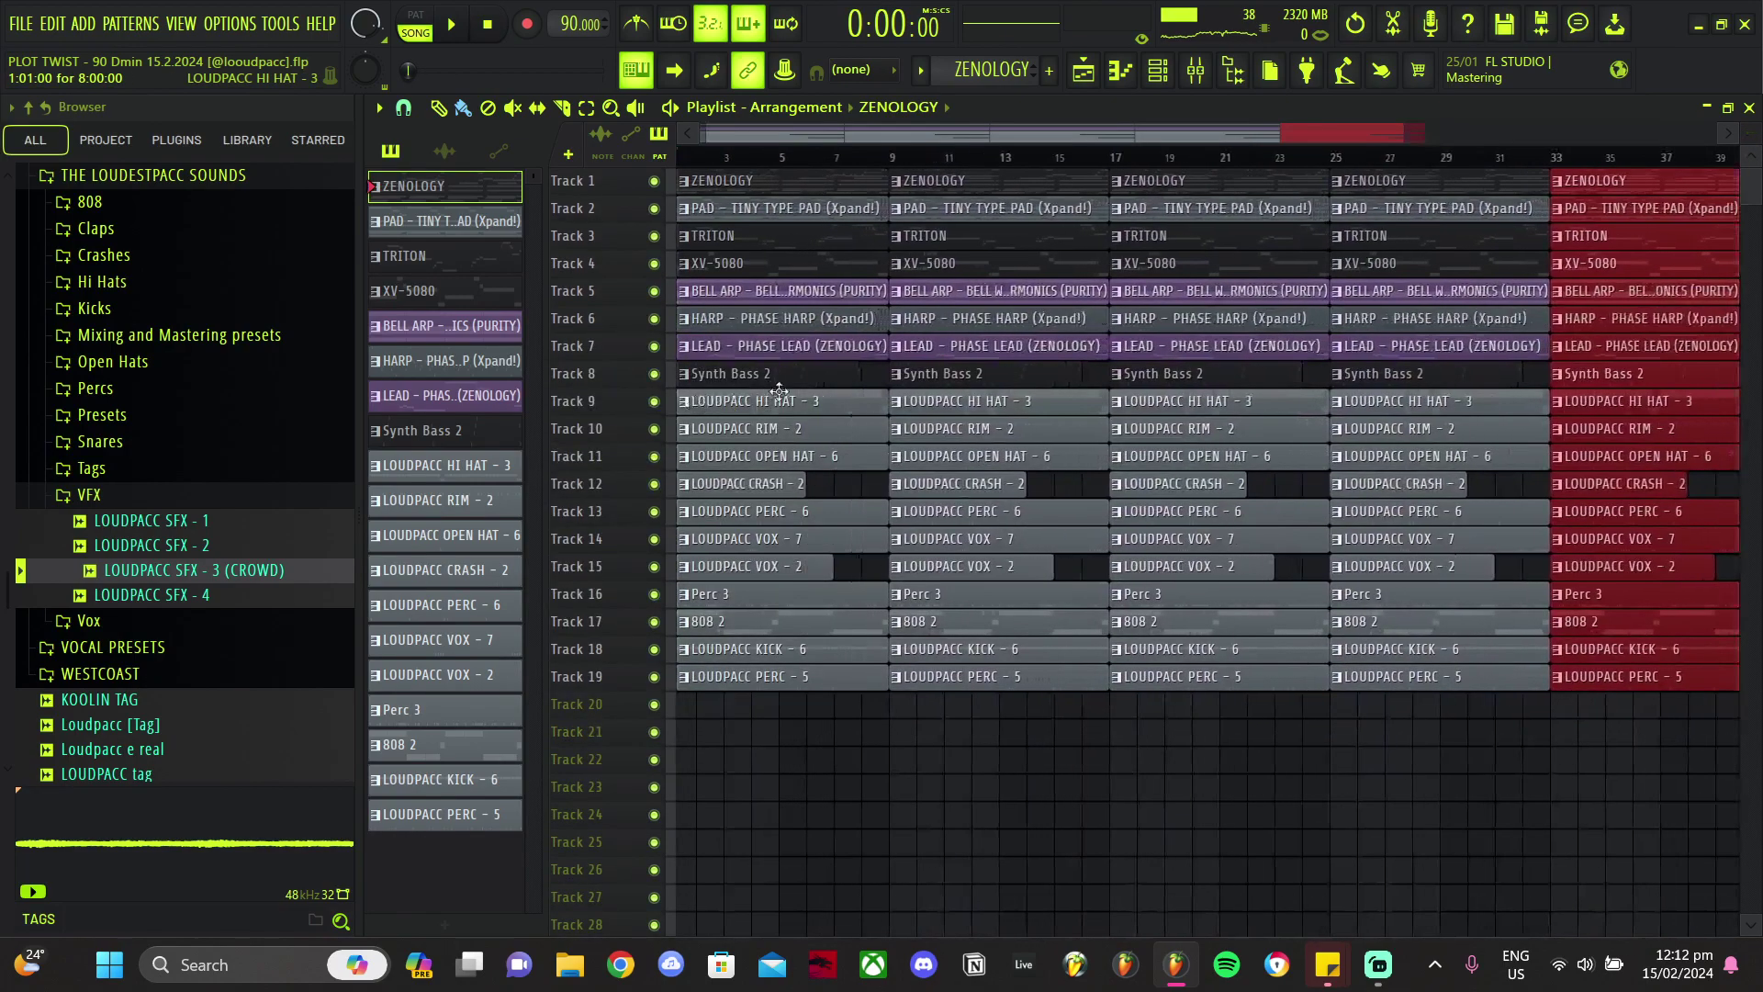
{"action": "left_click_drag", "start_coordinate": [735, 401], "coordinate": [787, 698]}
{"action": "key", "text": "space"}
{"action": "scroll", "coordinate": [809, 551], "scroll_direction": "up", "scroll_amount": 7}
{"action": "left_click_drag", "start_coordinate": [902, 140], "coordinate": [808, 143]}
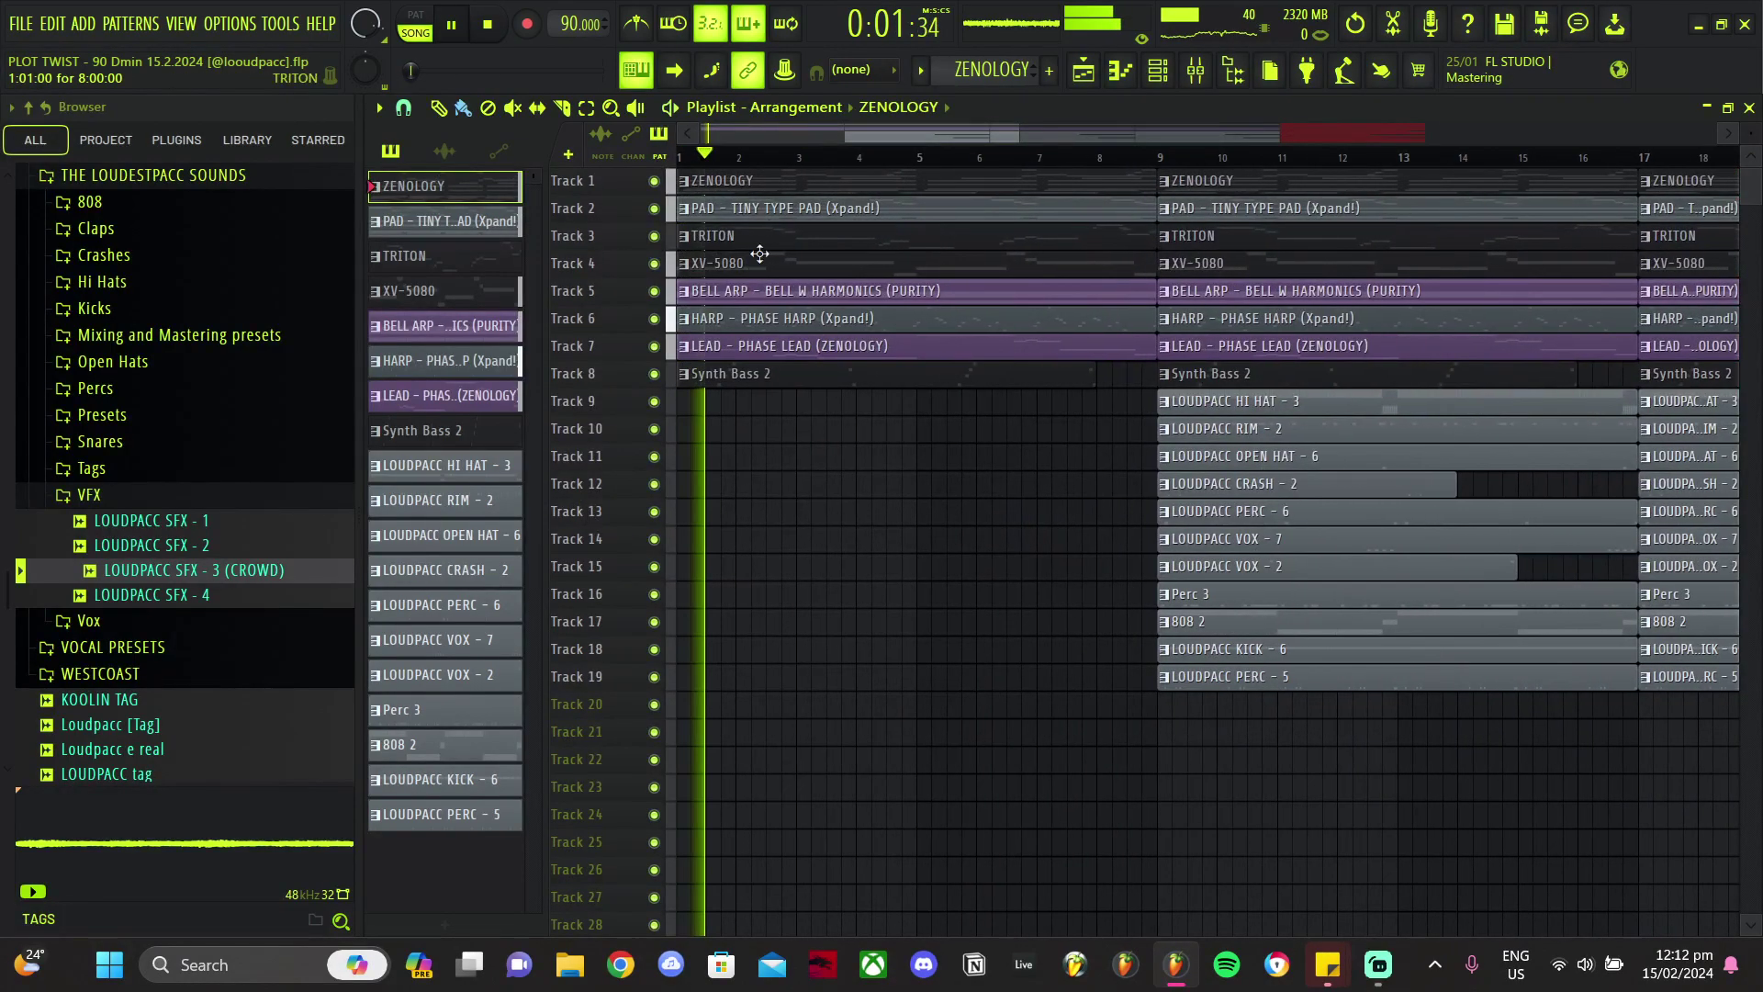
{"action": "scroll", "coordinate": [693, 317], "scroll_direction": "up", "scroll_amount": 3}
{"action": "key", "text": "space"}
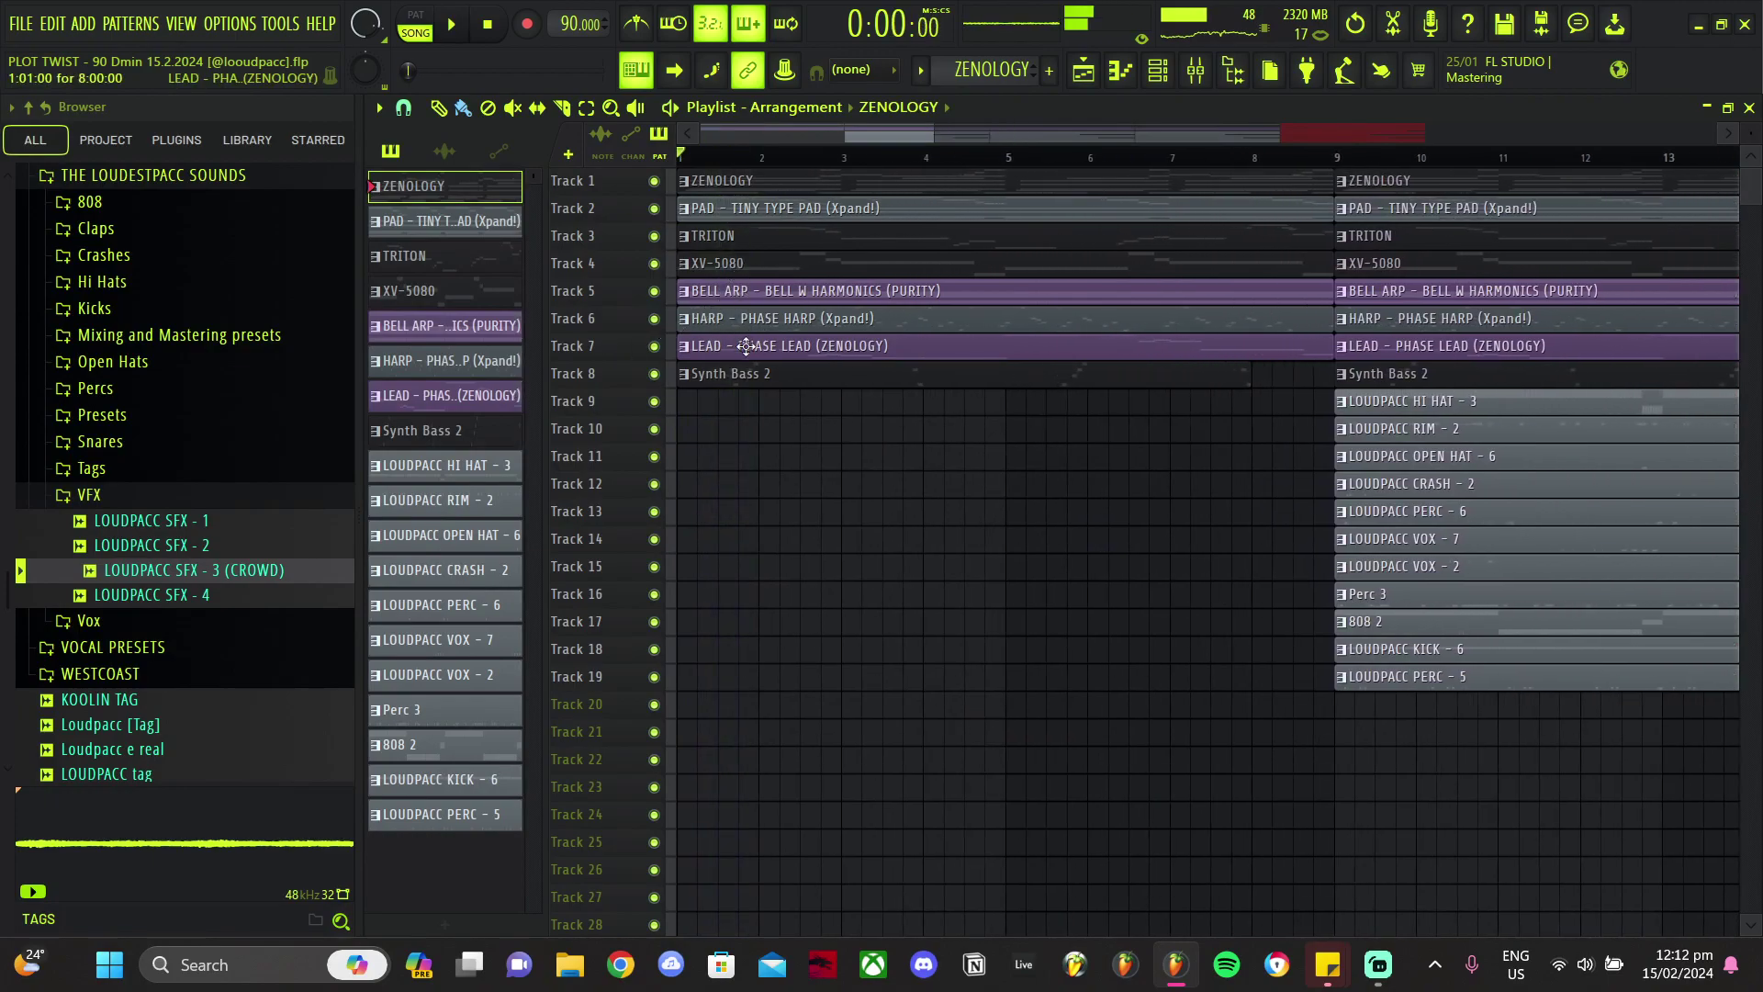
Step: Lower the Synth Bass 2 mixer track's volume during playback and load Fruity Delay 2 in its second effect slot
{"action": "key", "text": "space"}
{"action": "key", "text": "F9"}
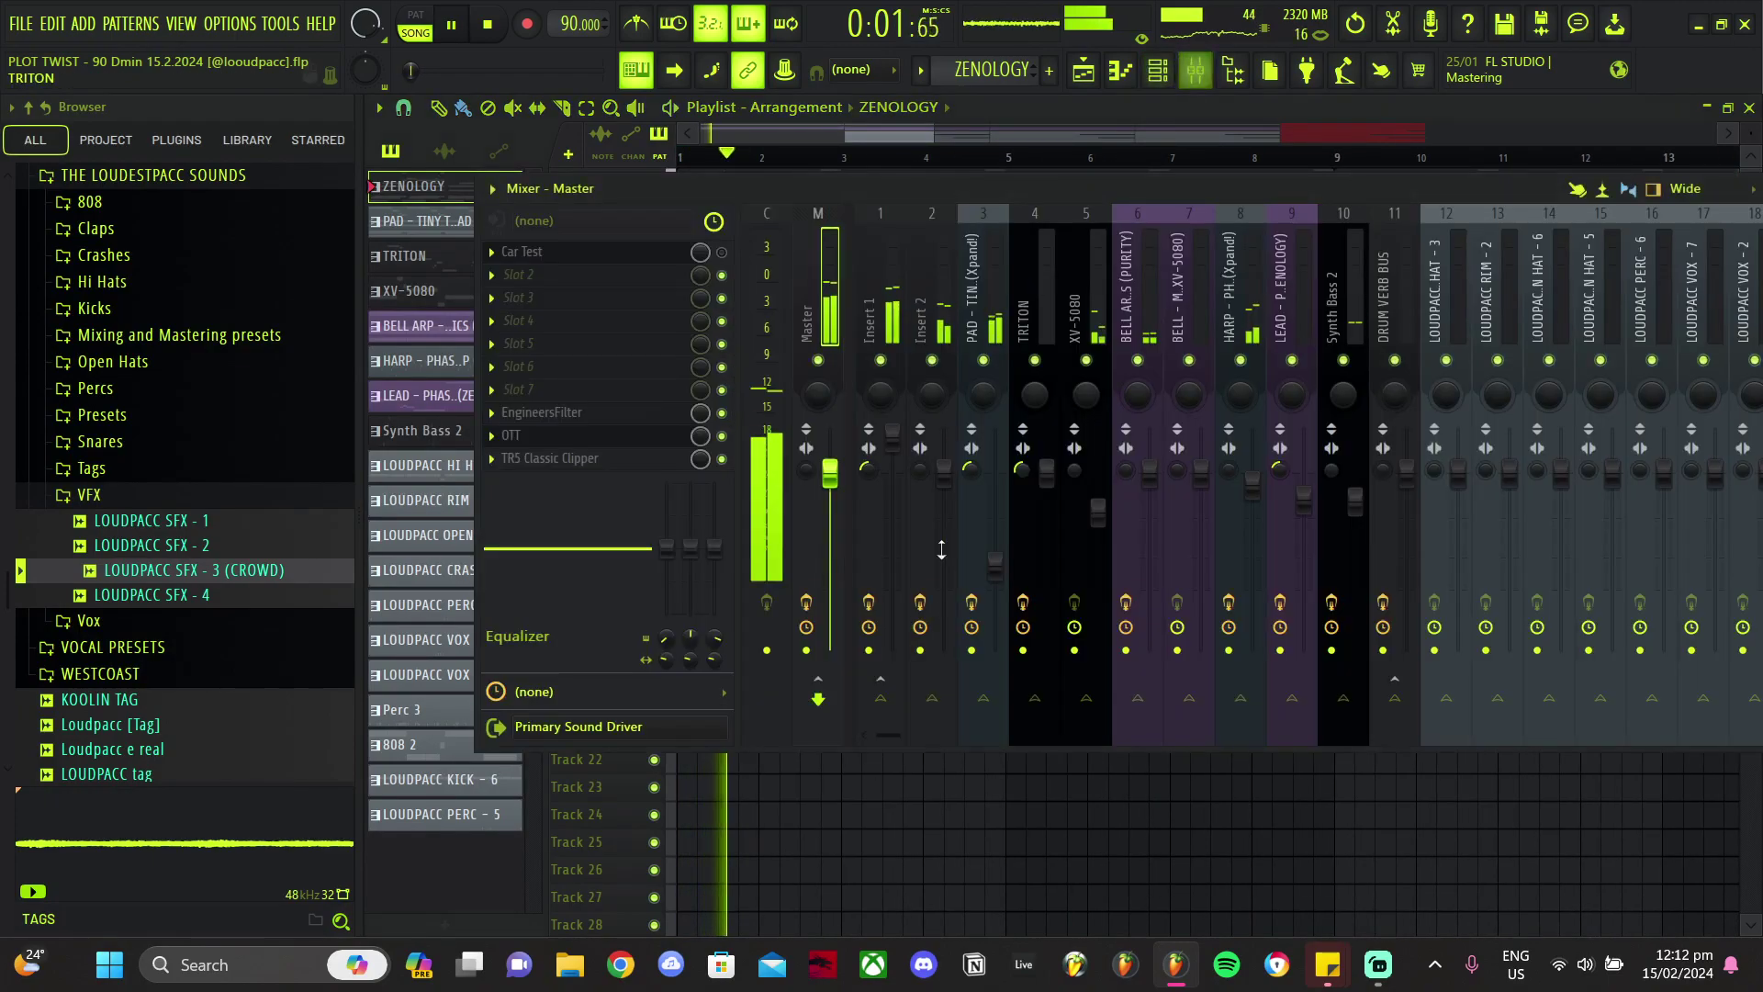
{"action": "left_click", "coordinate": [1356, 507]}
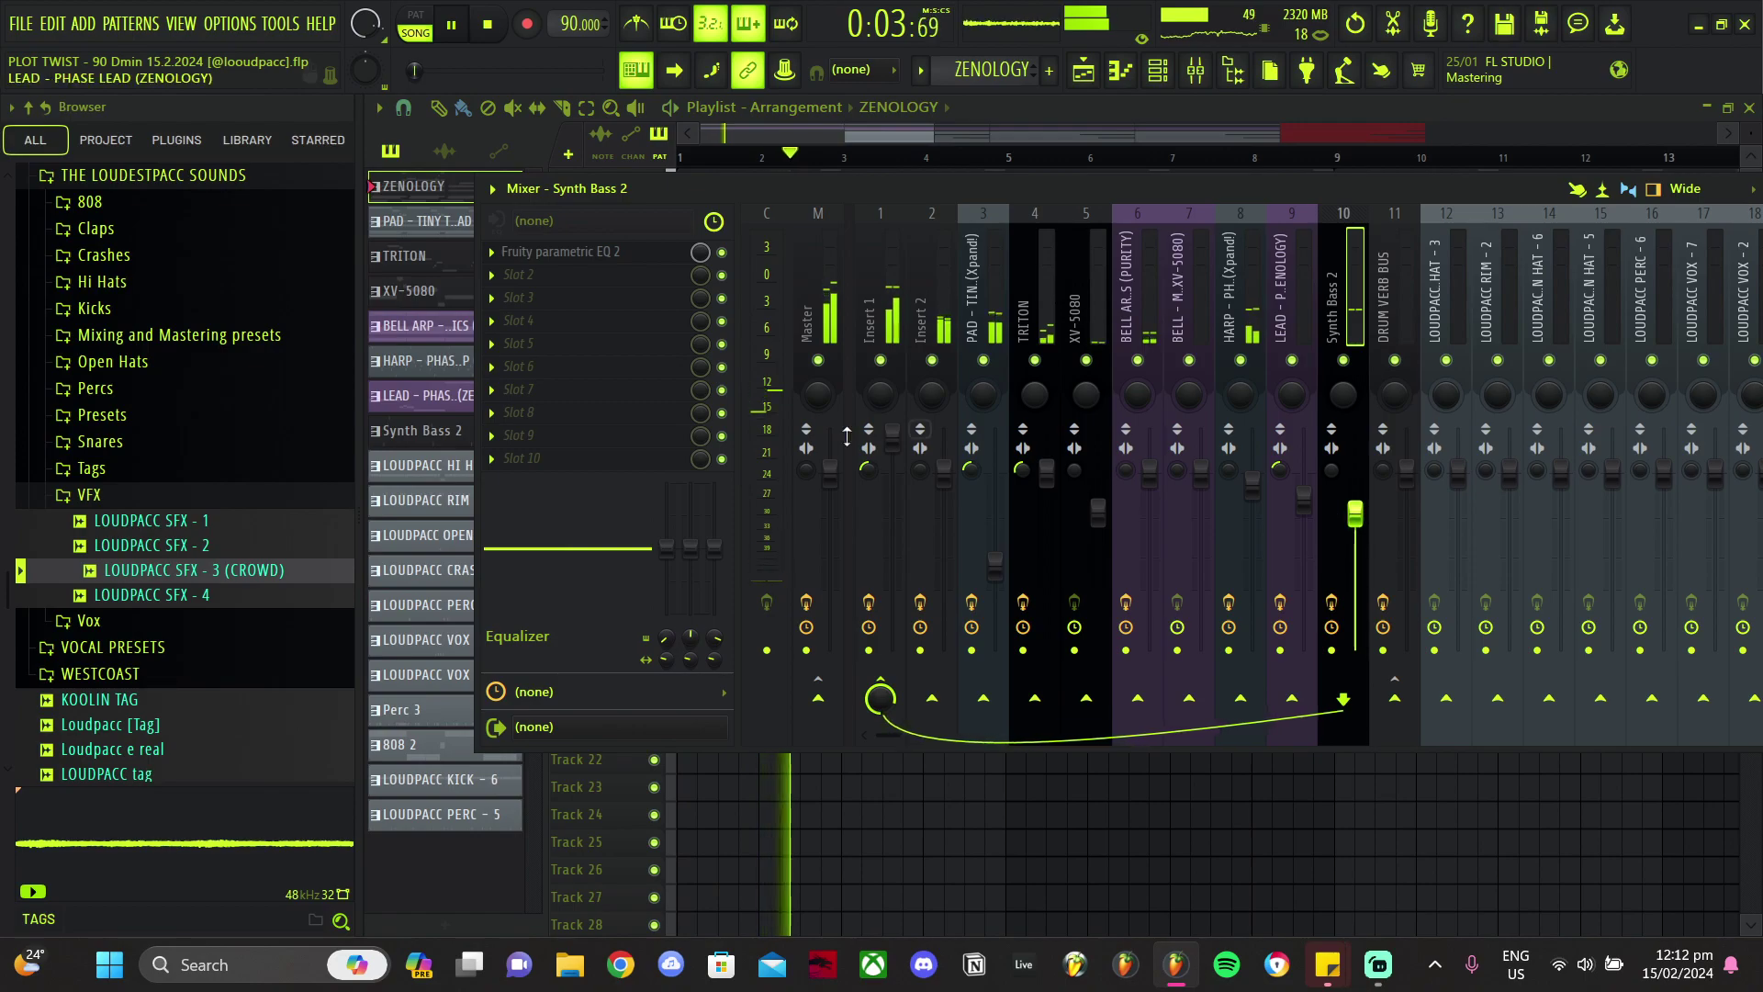
{"action": "left_click", "coordinate": [514, 275]}
{"action": "mouse_move", "coordinate": [643, 296]}
{"action": "left_click", "coordinate": [1031, 136]}
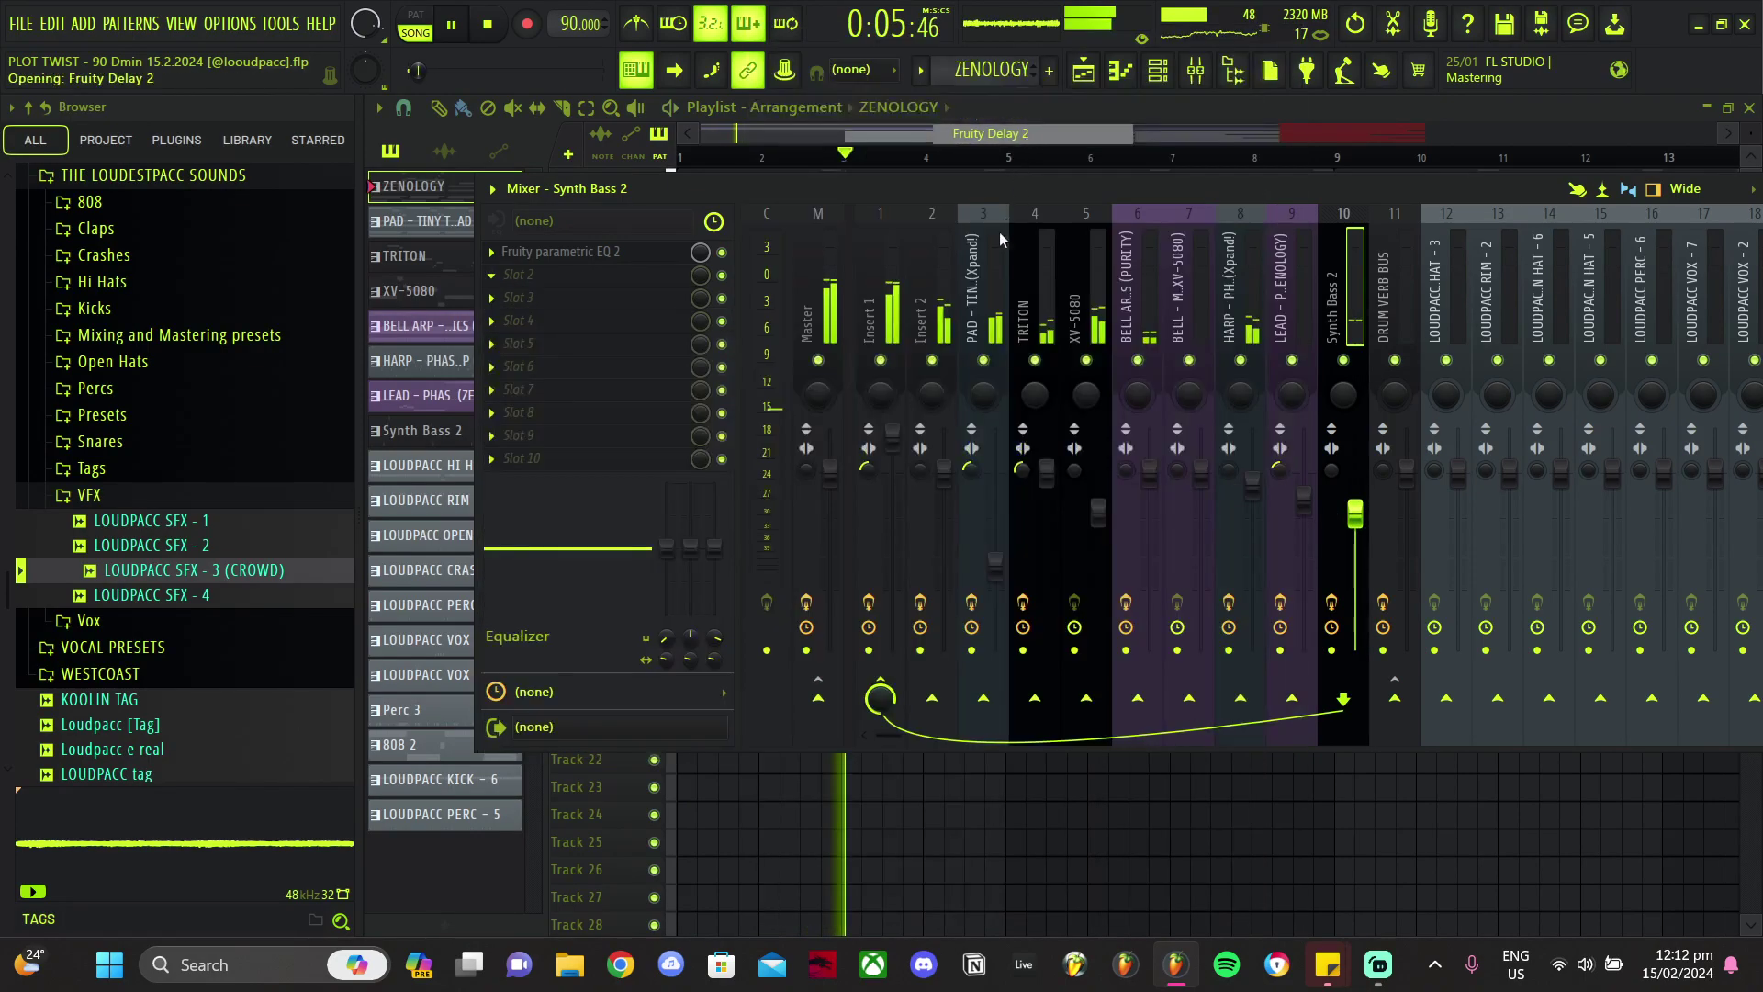
Step: On Synth Bass 2's Fruity Delay 2, set the delay time to 8 steps, ping-pong feedback, and the feedback cutoff to 54%
{"action": "right_click", "coordinate": [779, 362]}
{"action": "mouse_move", "coordinate": [918, 391]}
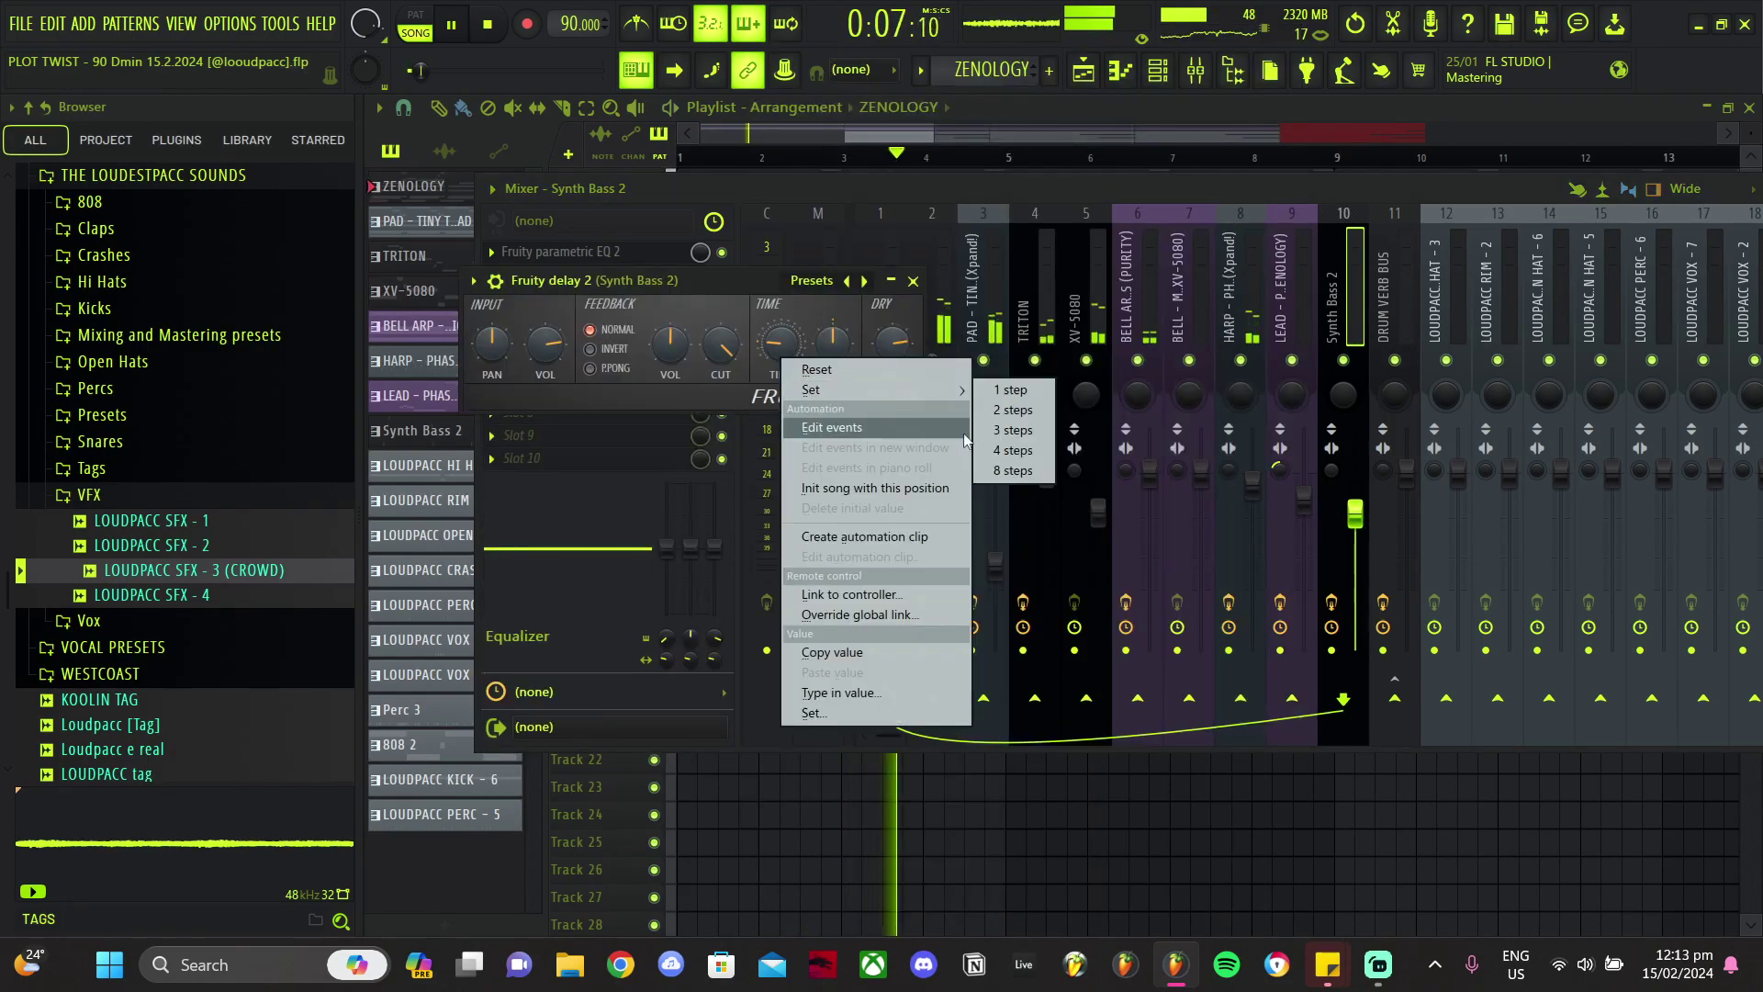
{"action": "left_click", "coordinate": [1009, 471]}
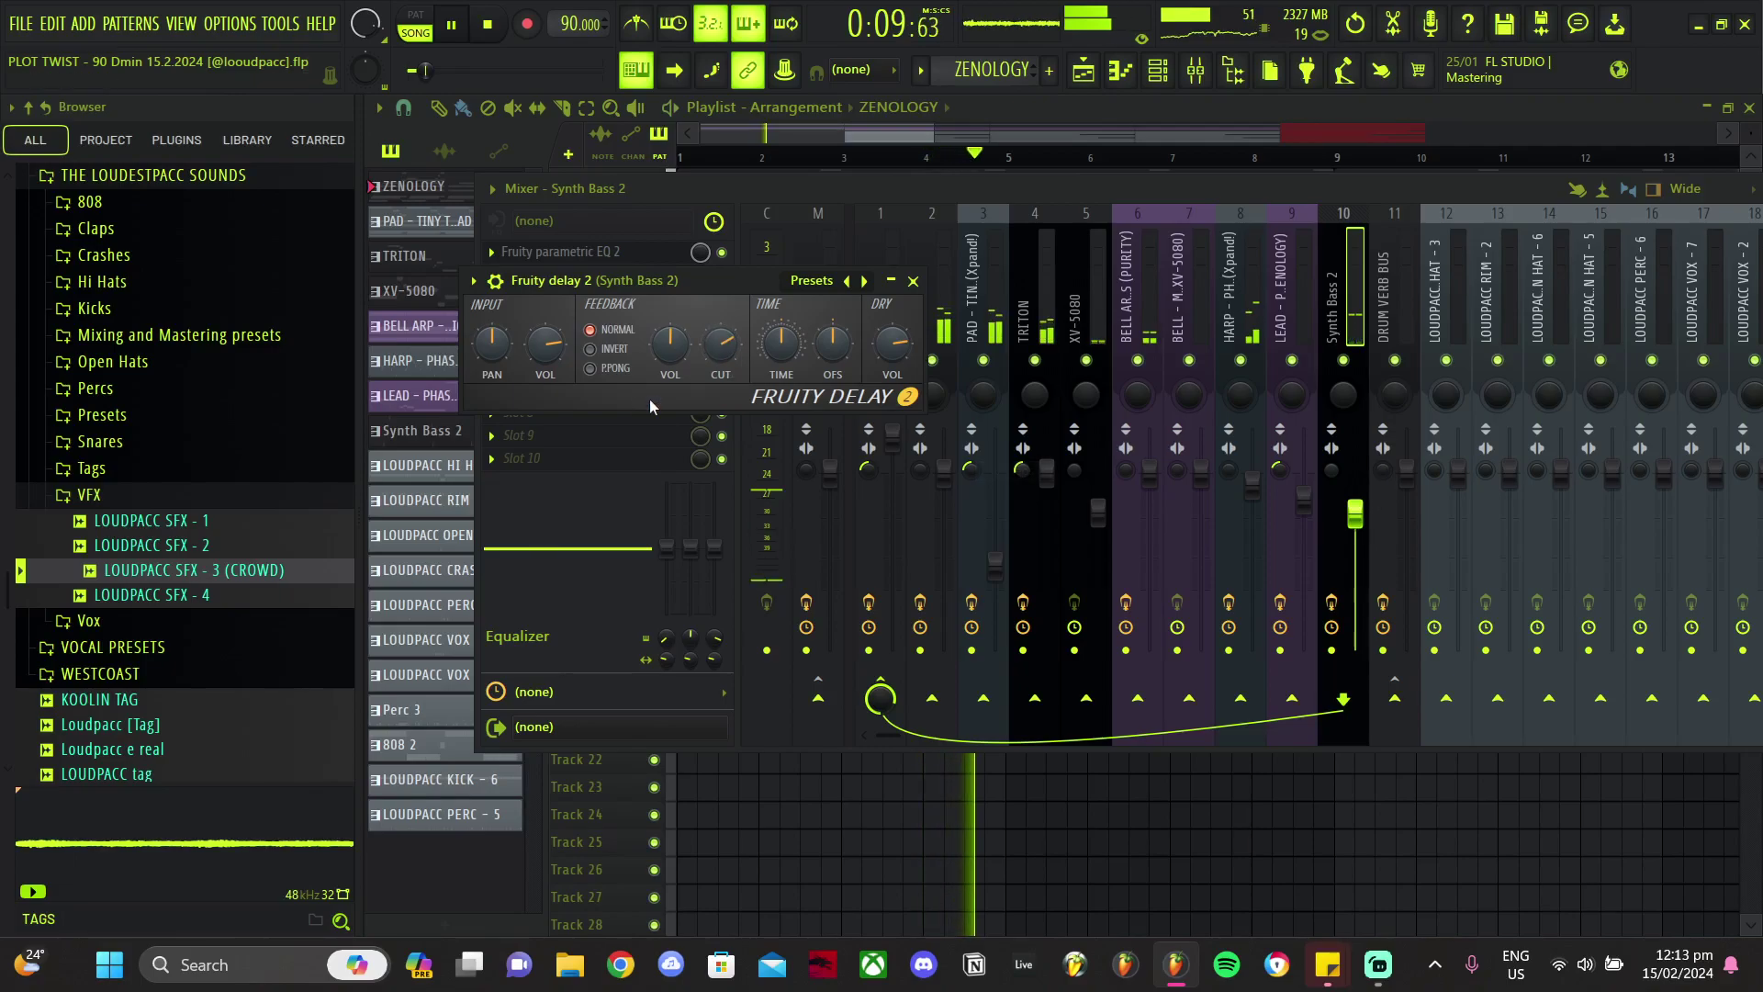
{"action": "left_click_drag", "start_coordinate": [721, 345], "coordinate": [721, 374]}
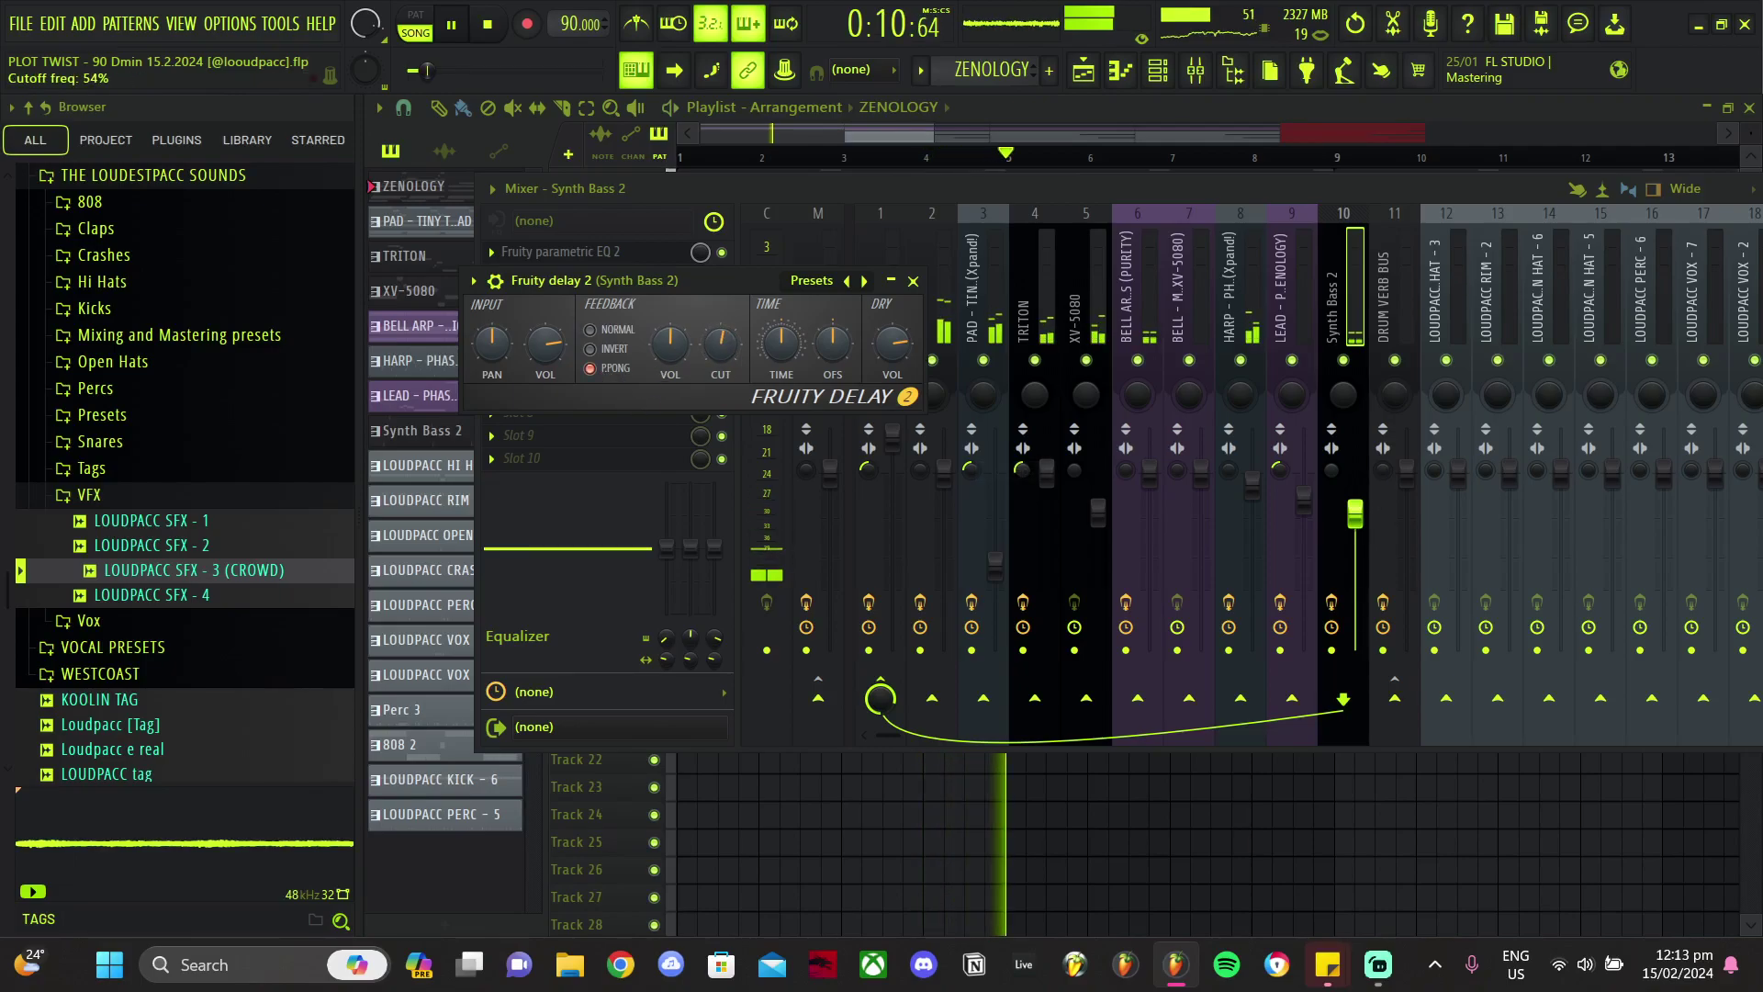
Step: Remove the LEAD - PHASE LEAD clip on Track 7 from bars 9 to 16
{"action": "right_click", "coordinate": [907, 842]}
{"action": "scroll", "coordinate": [1008, 653], "scroll_direction": "down", "scroll_amount": 4}
{"action": "scroll", "coordinate": [882, 579], "scroll_direction": "up", "scroll_amount": 4}
{"action": "scroll", "coordinate": [950, 526], "scroll_direction": "down", "scroll_amount": 1}
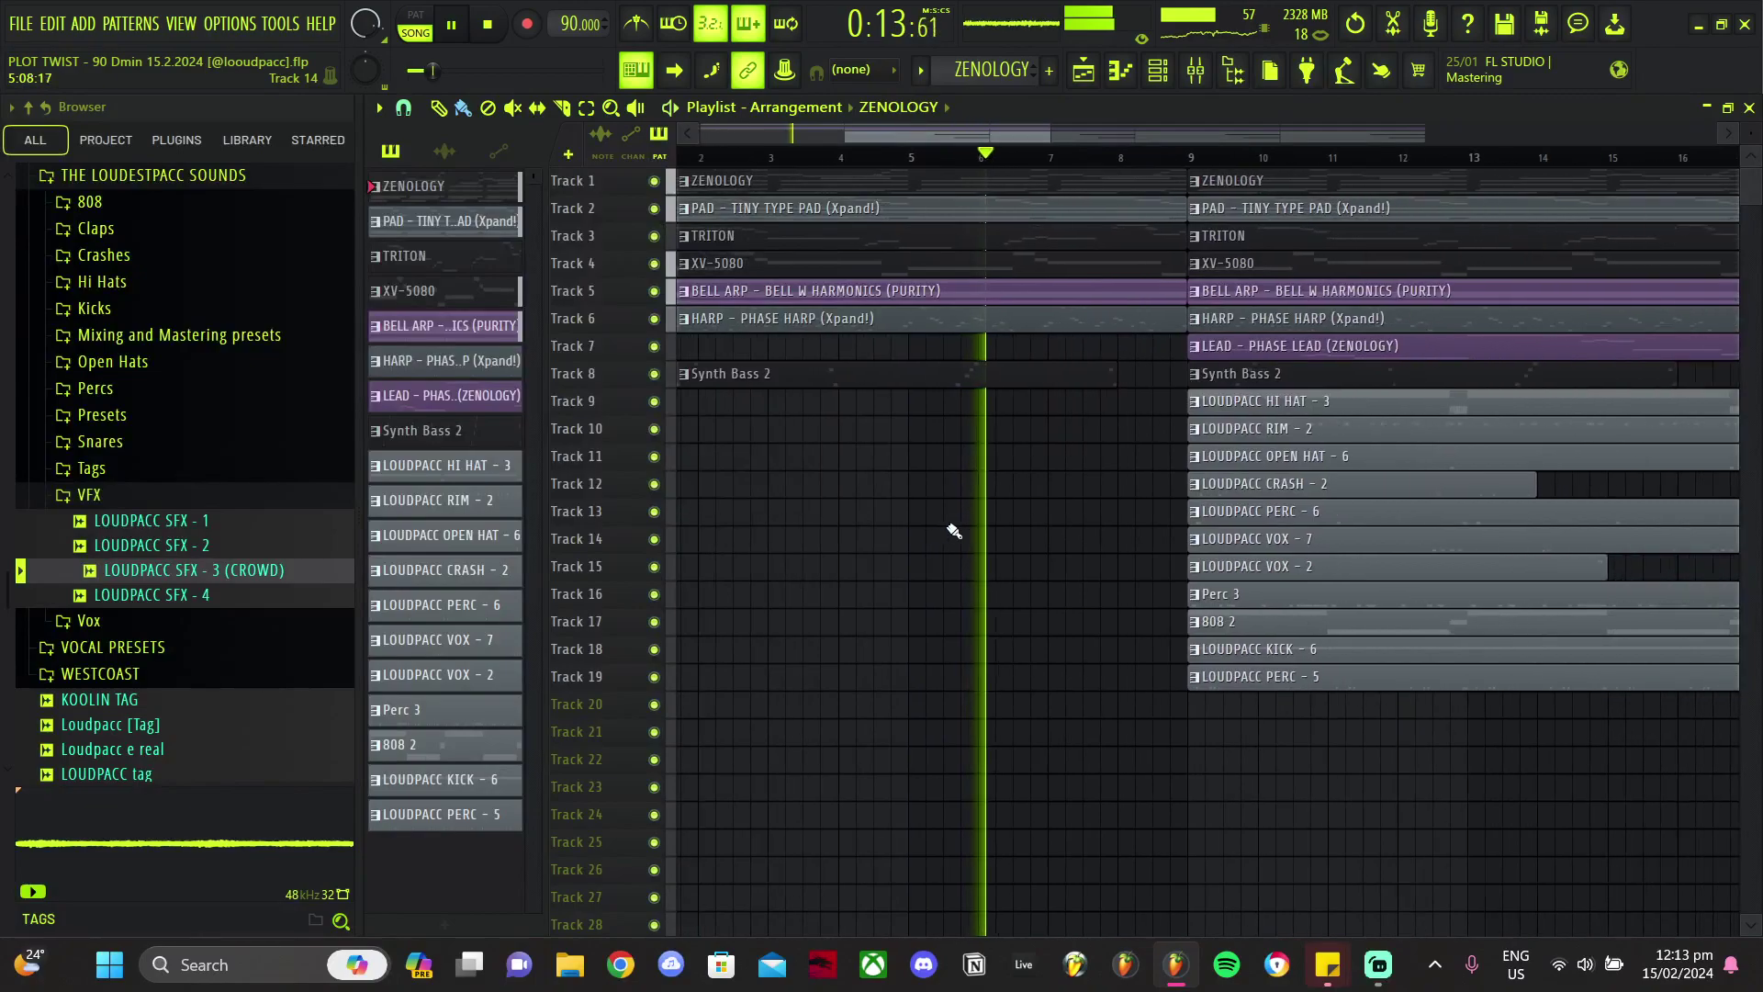
{"action": "scroll", "coordinate": [960, 528], "scroll_direction": "down", "scroll_amount": 2}
{"action": "right_click", "coordinate": [1068, 346]}
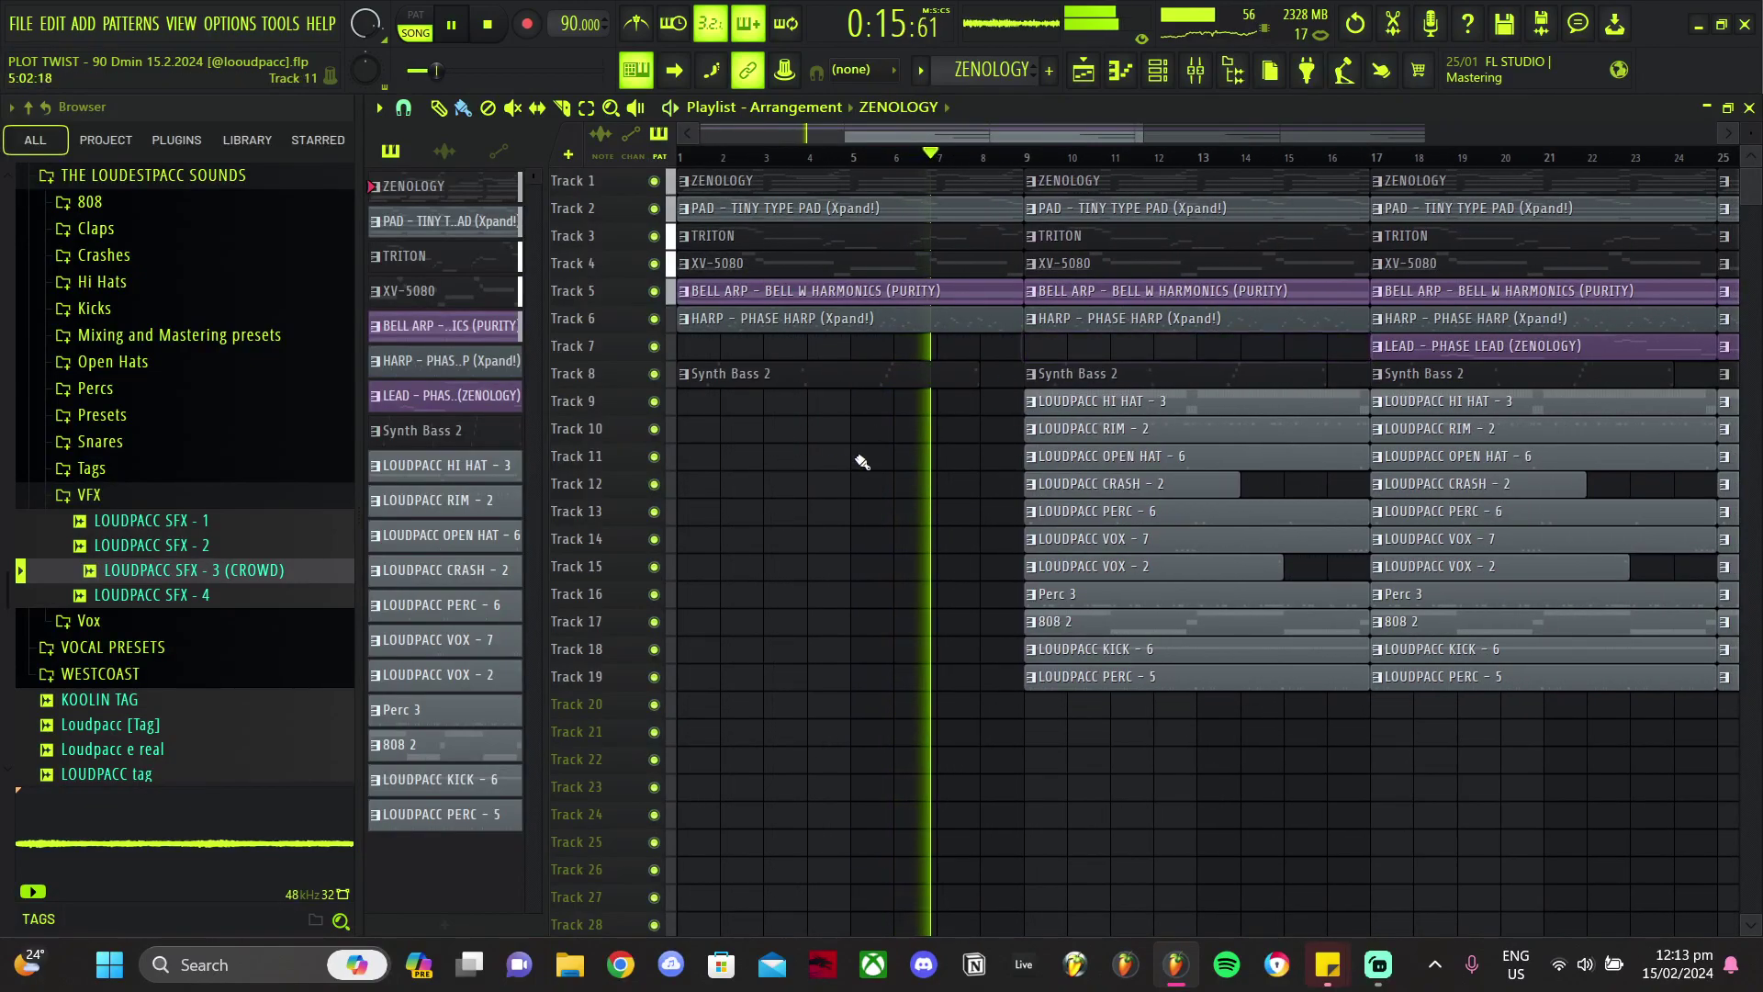
Step: Try removing the TRITON clip at bar 9 on Track 3 during playback, and undo the deletion
{"action": "scroll", "coordinate": [986, 535], "scroll_direction": "up", "scroll_amount": 1}
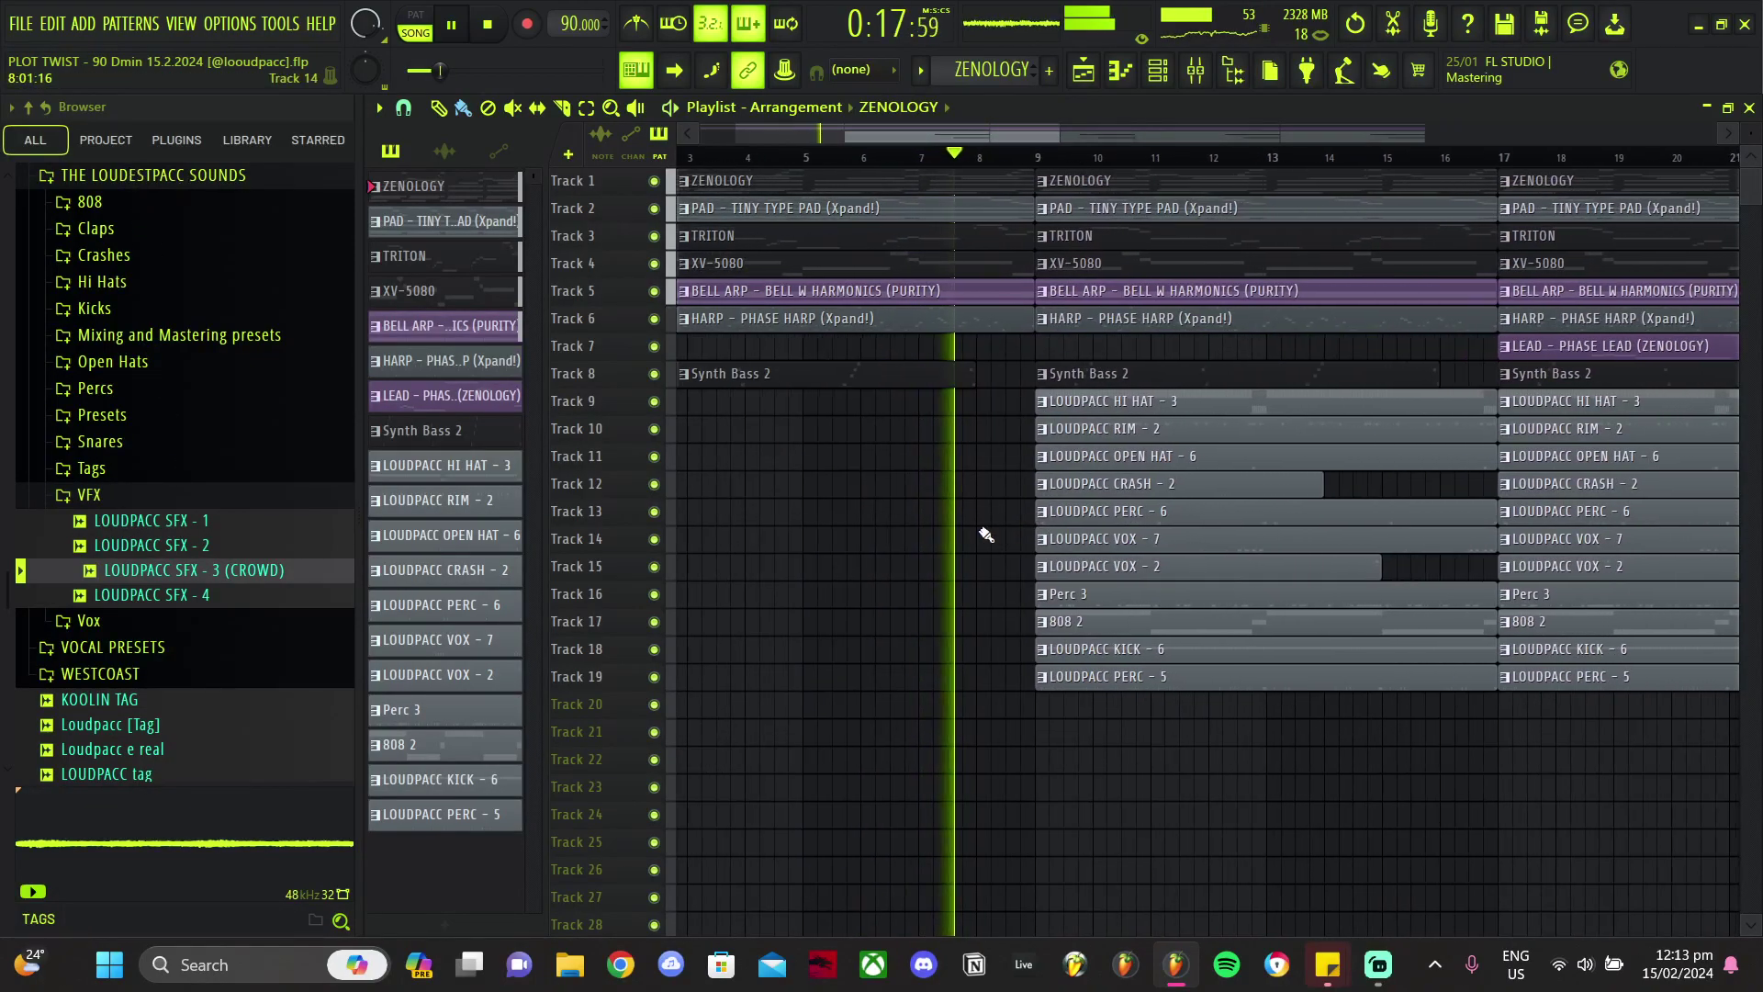
{"action": "scroll", "coordinate": [976, 521], "scroll_direction": "down", "scroll_amount": 1}
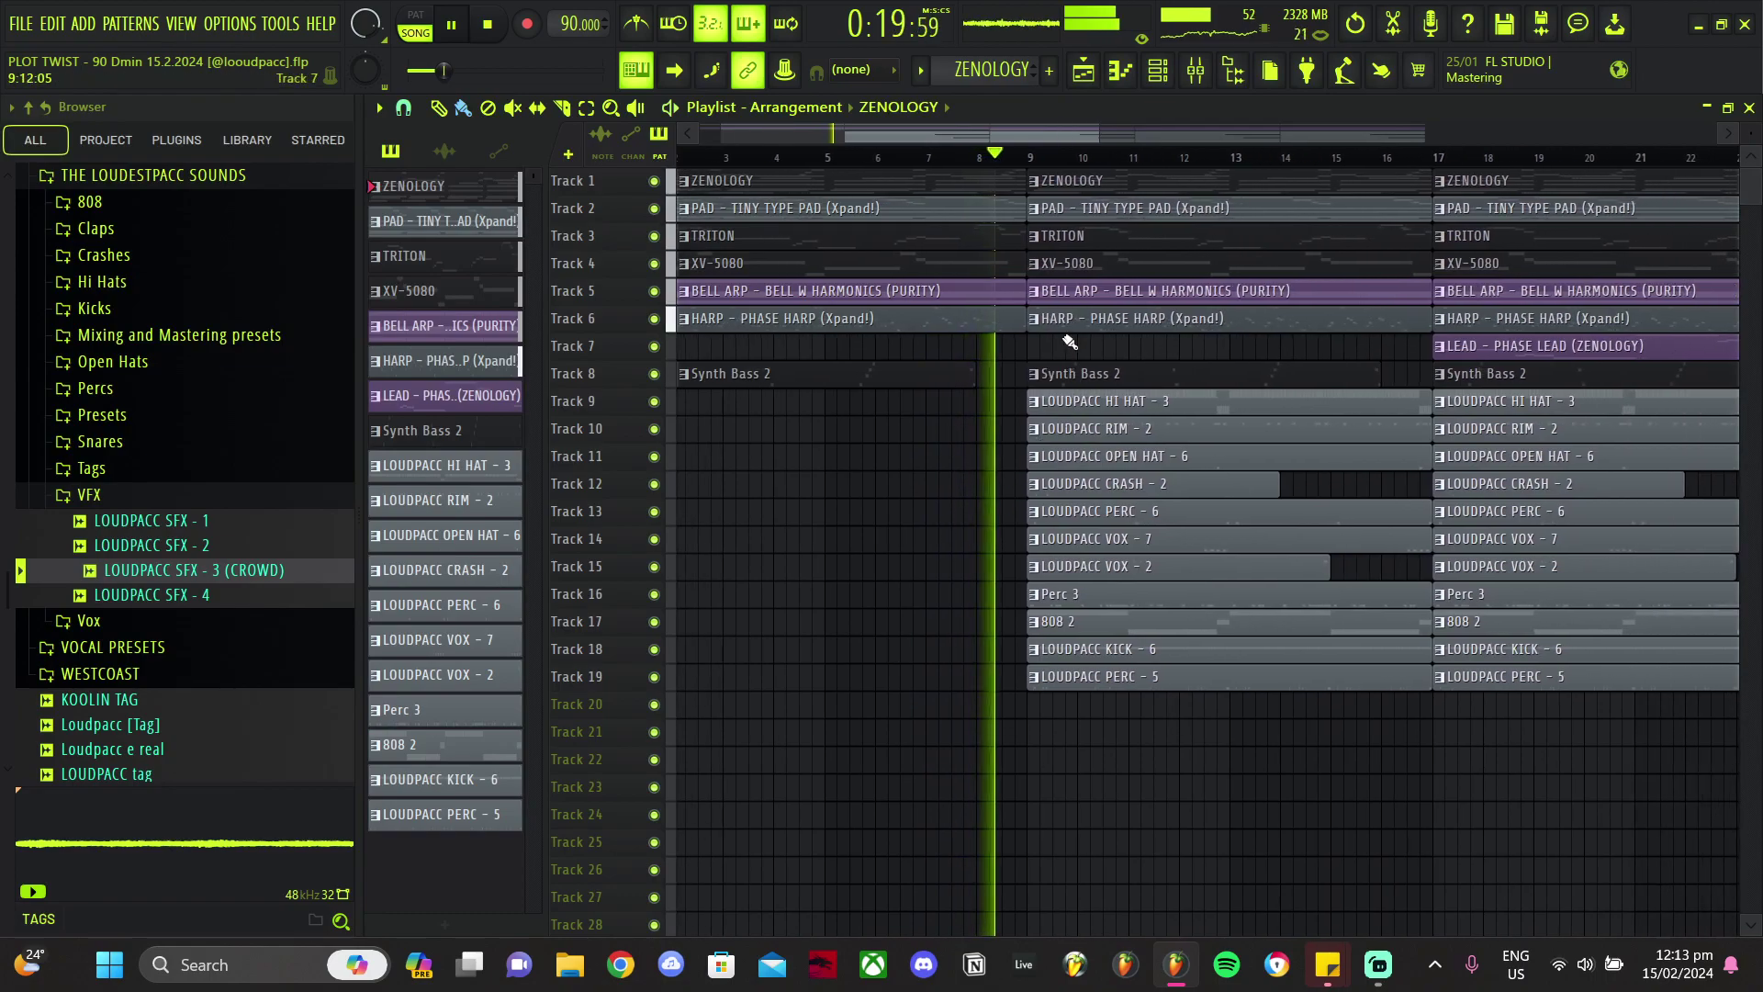
{"action": "scroll", "coordinate": [1056, 341], "scroll_direction": "up", "scroll_amount": 1}
{"action": "right_click", "coordinate": [1074, 251]}
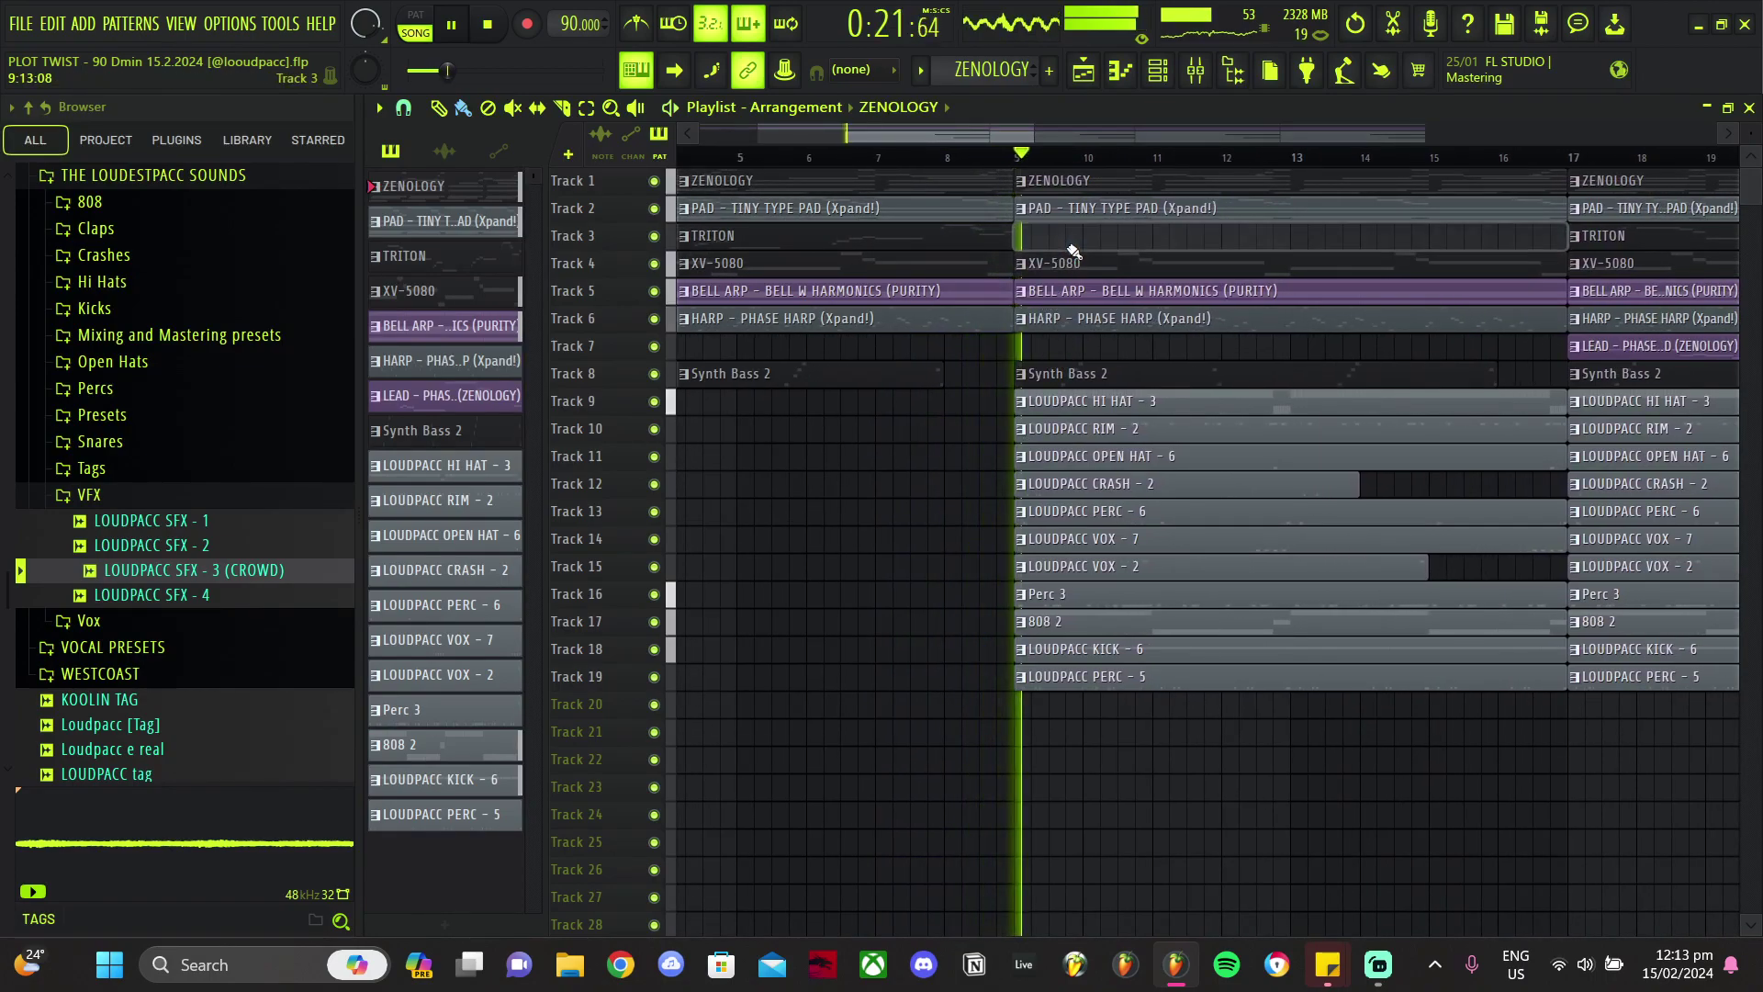
{"action": "key", "text": "ctrl+z"}
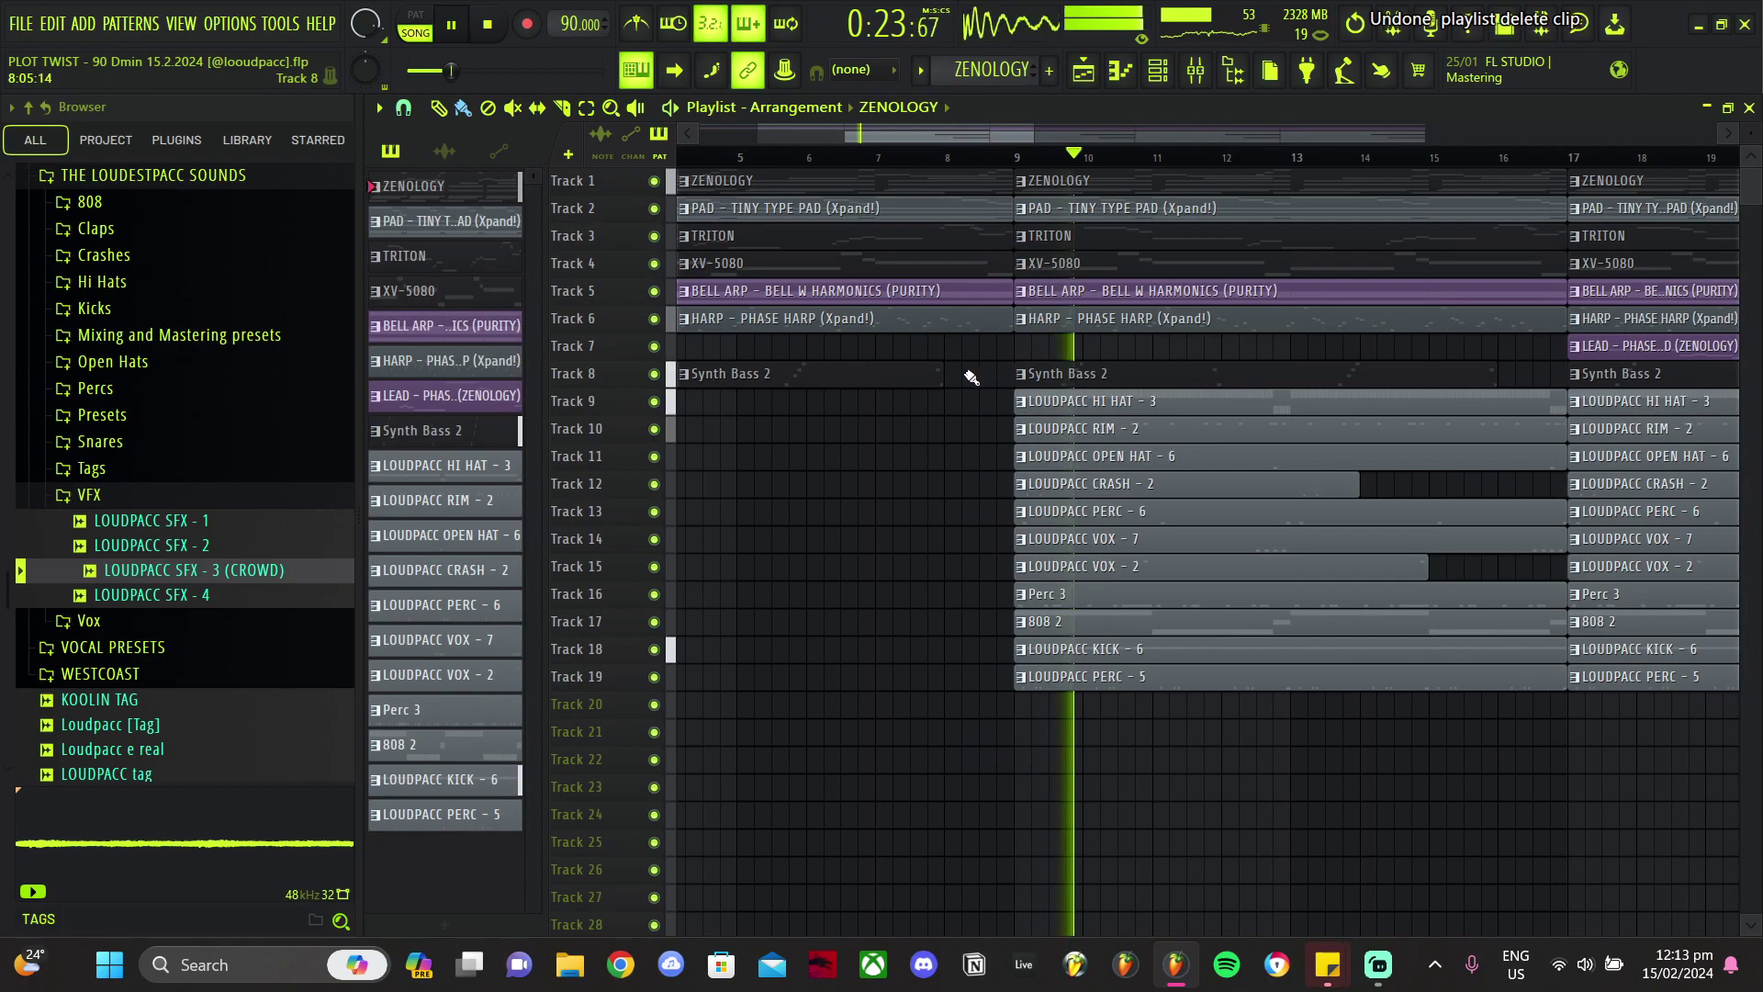
Step: Replay the transition from the intro into the drums at bar 9, adjusting the system volume while listening
{"action": "left_click", "coordinate": [939, 157]}
{"action": "scroll", "coordinate": [1049, 313], "scroll_direction": "up", "scroll_amount": 2}
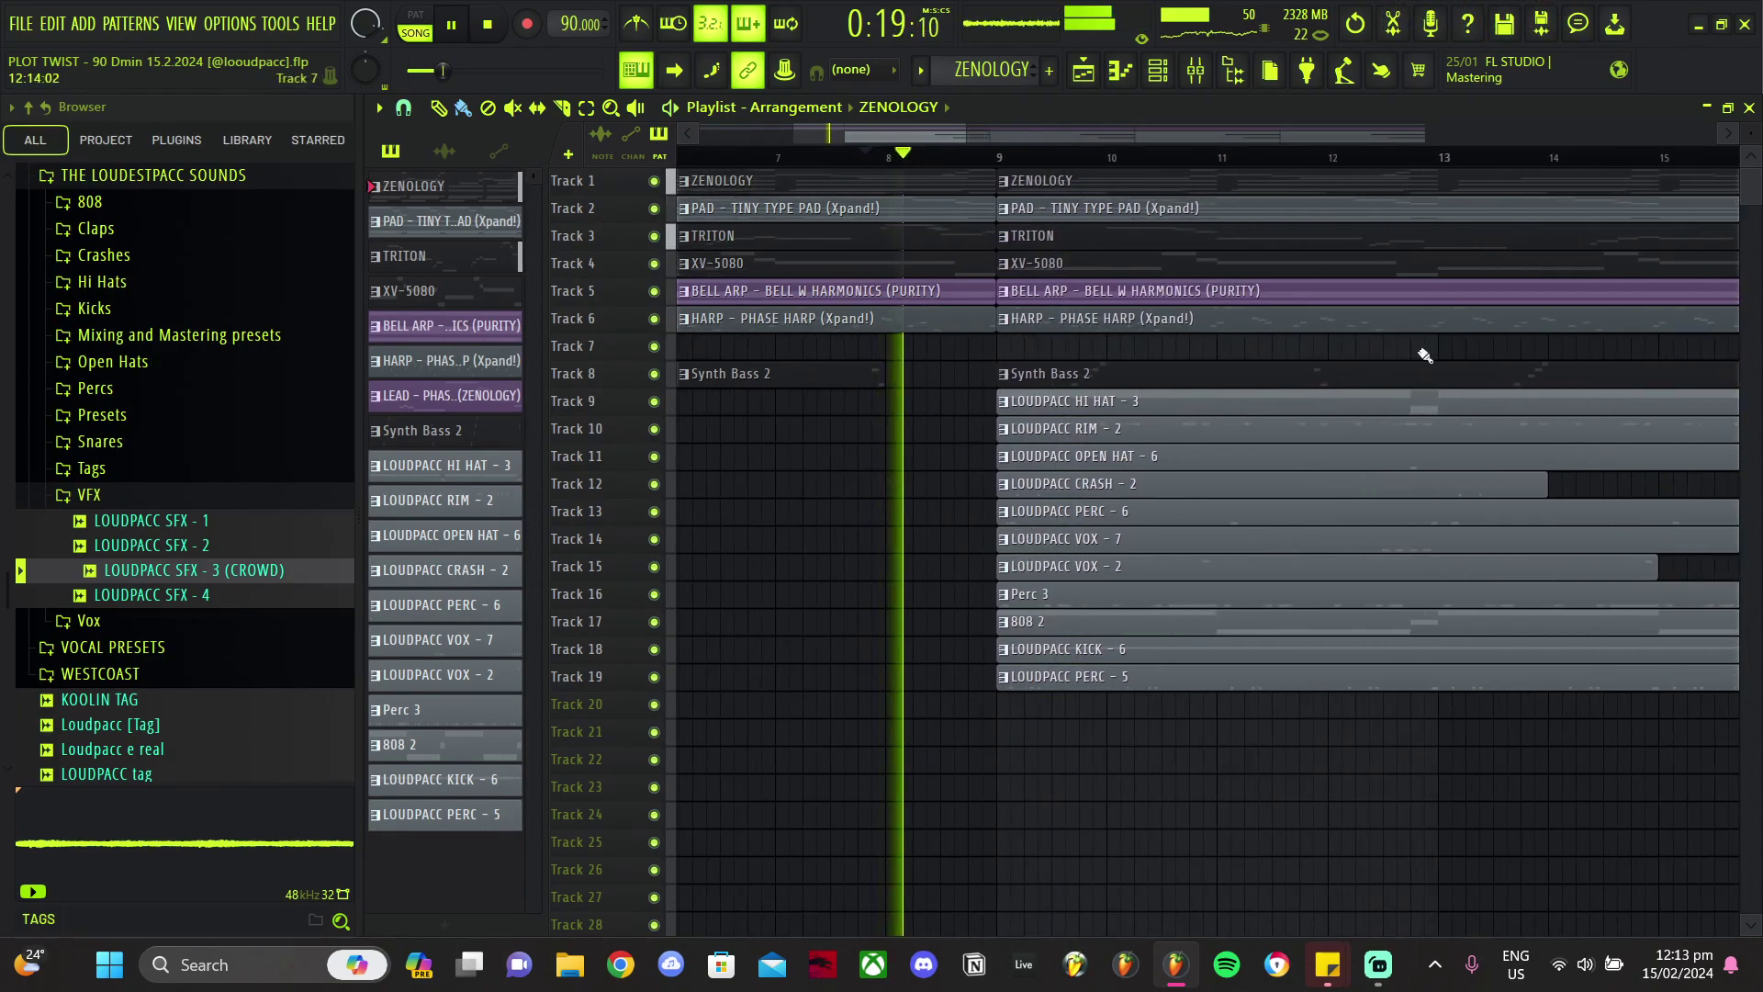
{"action": "key", "text": "space"}
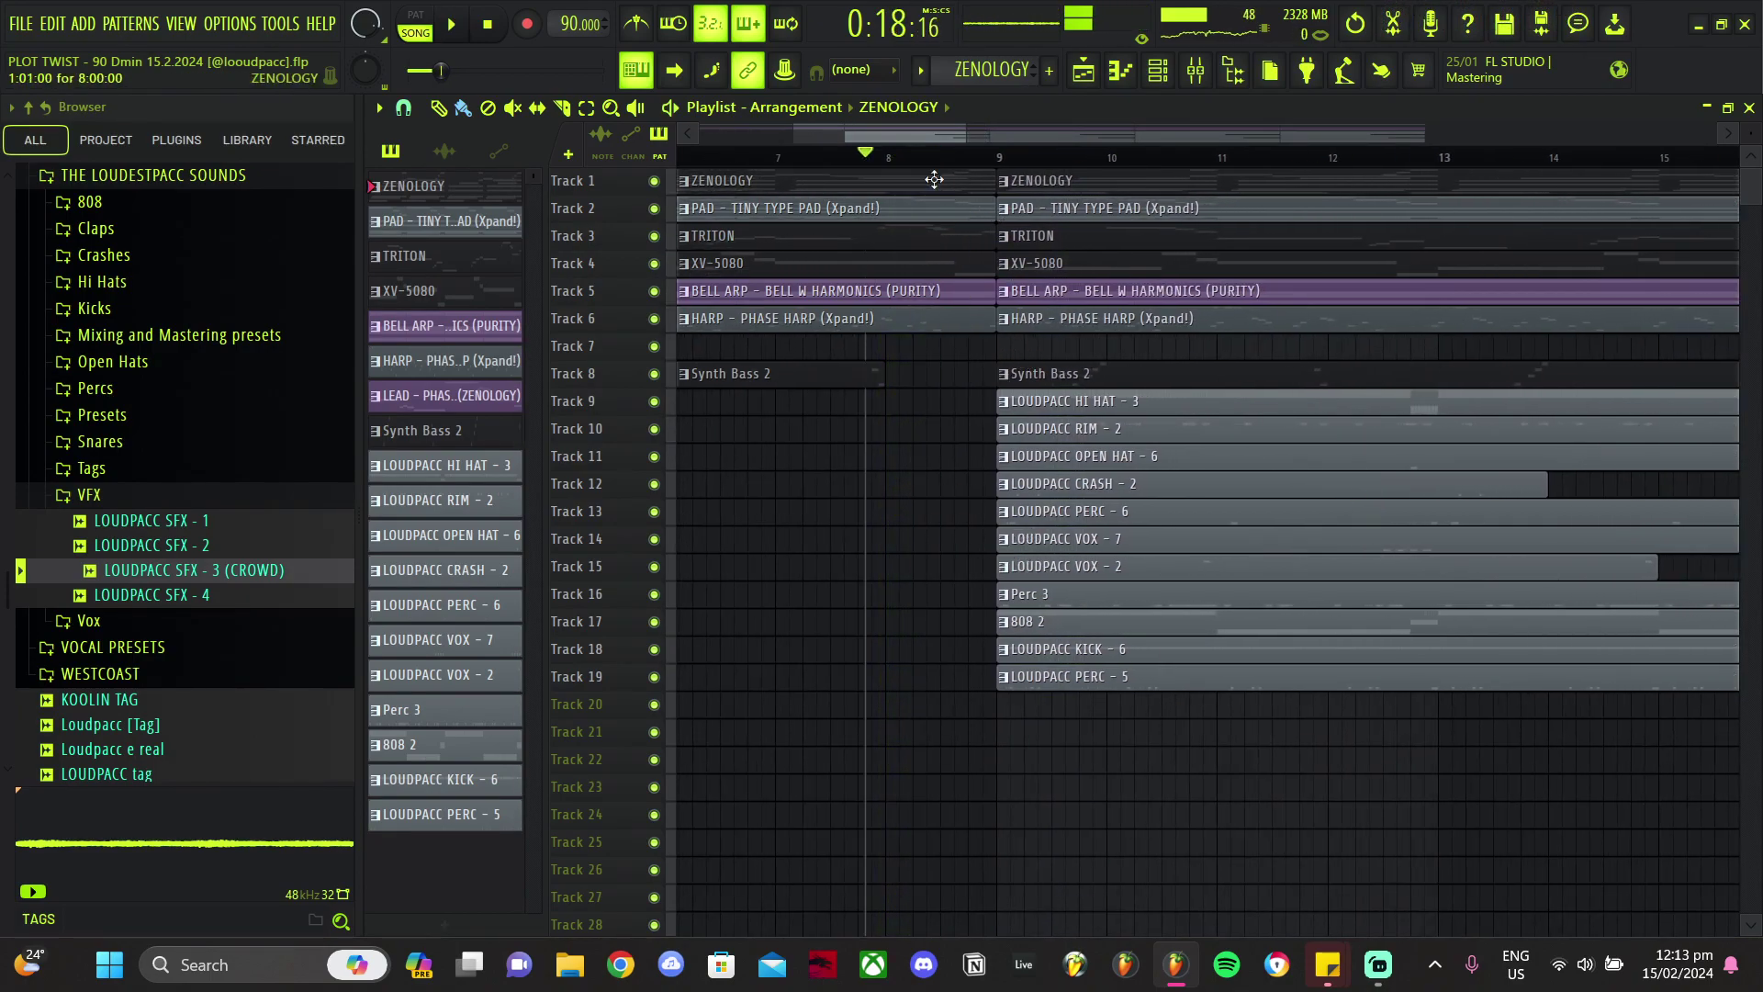
{"action": "key", "text": "space"}
{"action": "key", "text": "XF86AudioRaiseVolume"}
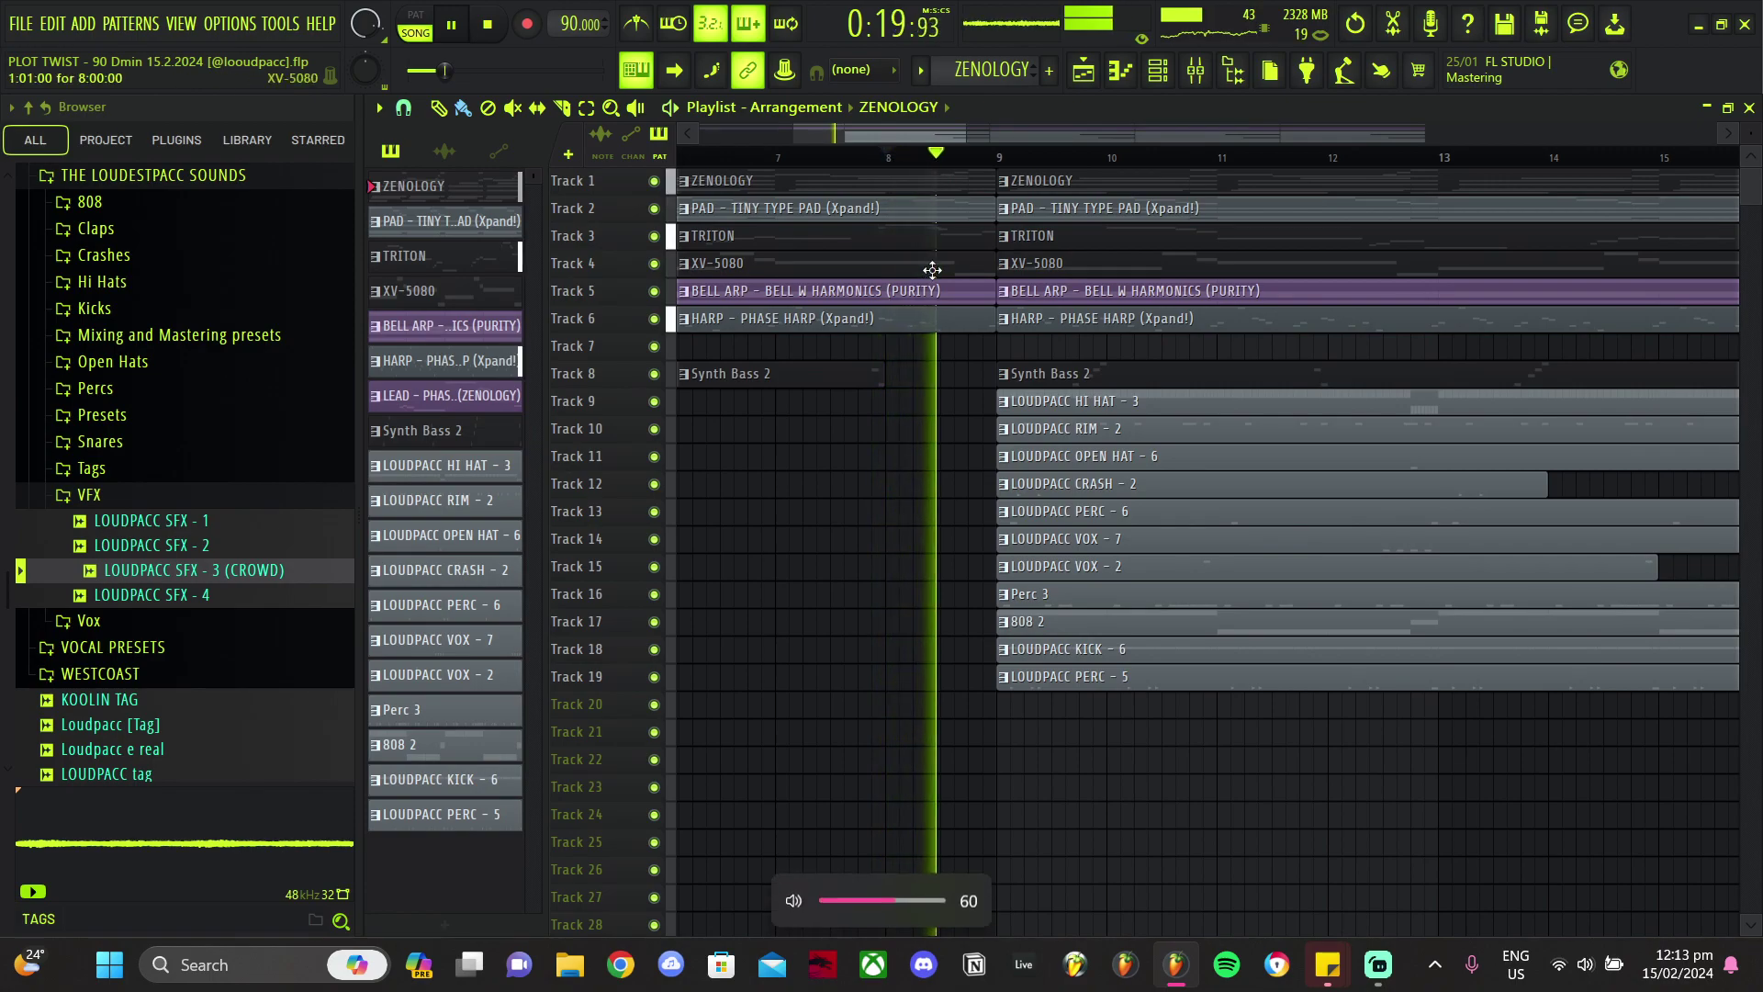
{"action": "key", "text": "XF86AudioLowerVolume"}
{"action": "key", "text": "XF86AudioLowerVolume"}
{"action": "key", "text": "XF86AudioLowerVolume"}
{"action": "key", "text": "XF86AudioLowerVolume"}
{"action": "scroll", "coordinate": [1047, 725], "scroll_direction": "up", "scroll_amount": 1}
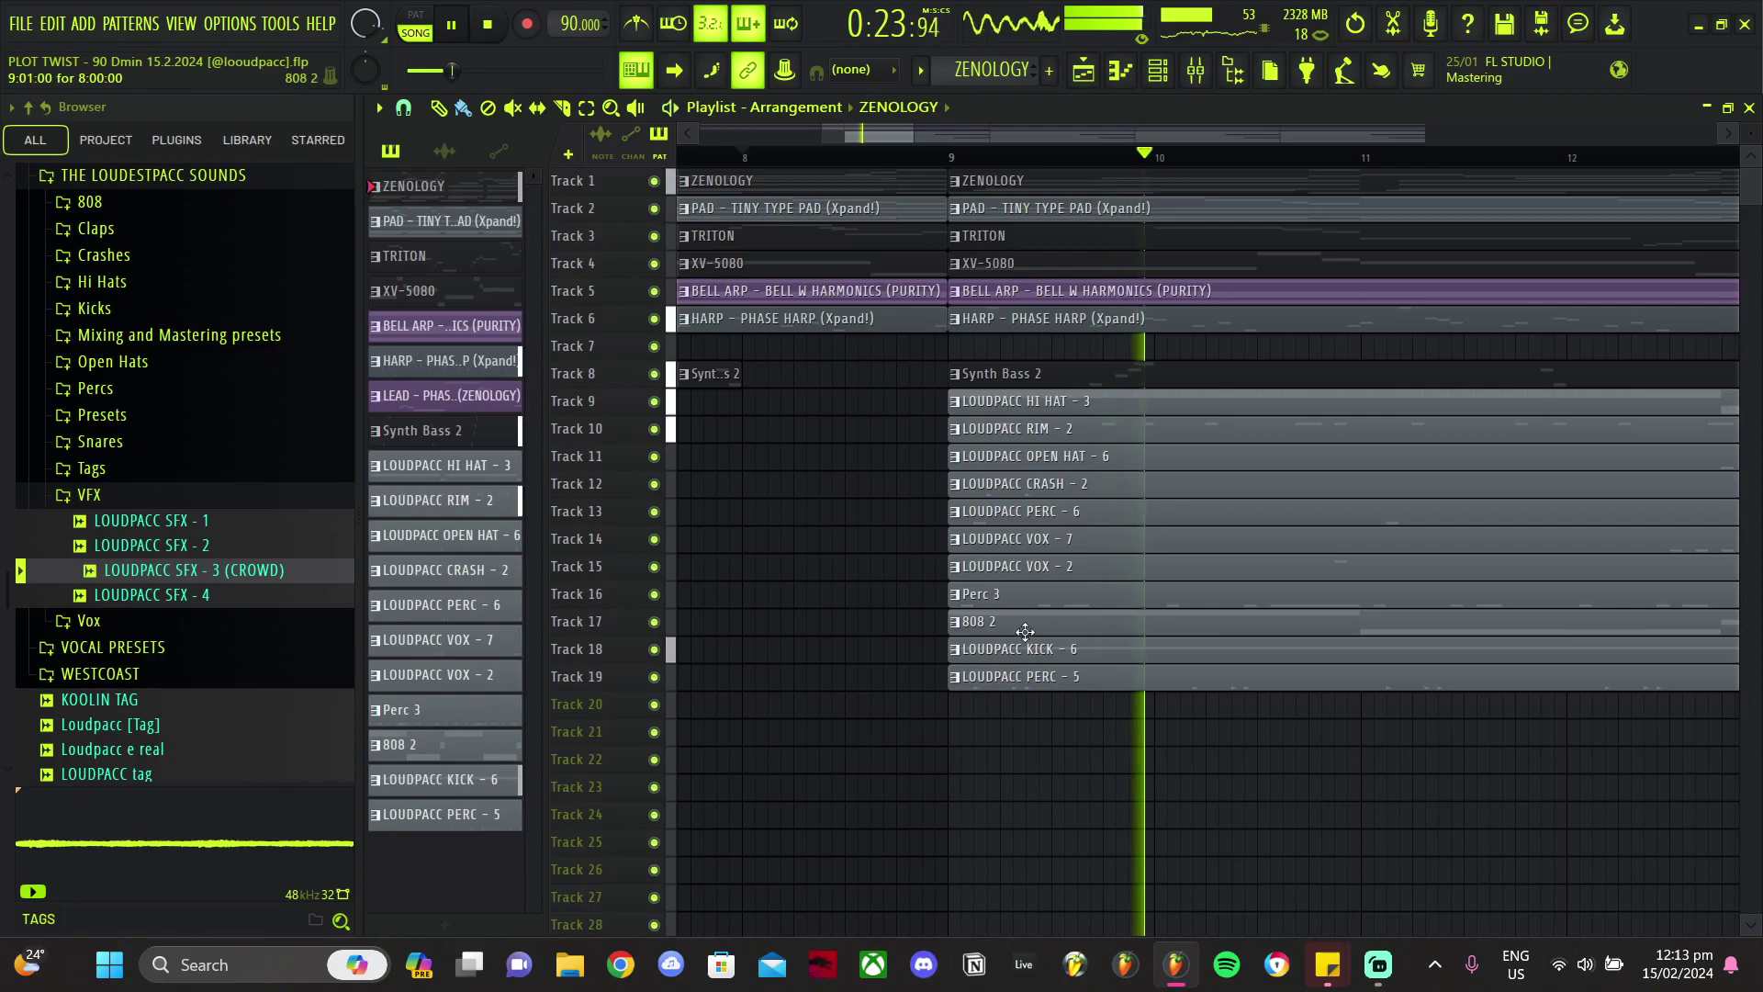
{"action": "key", "text": "space"}
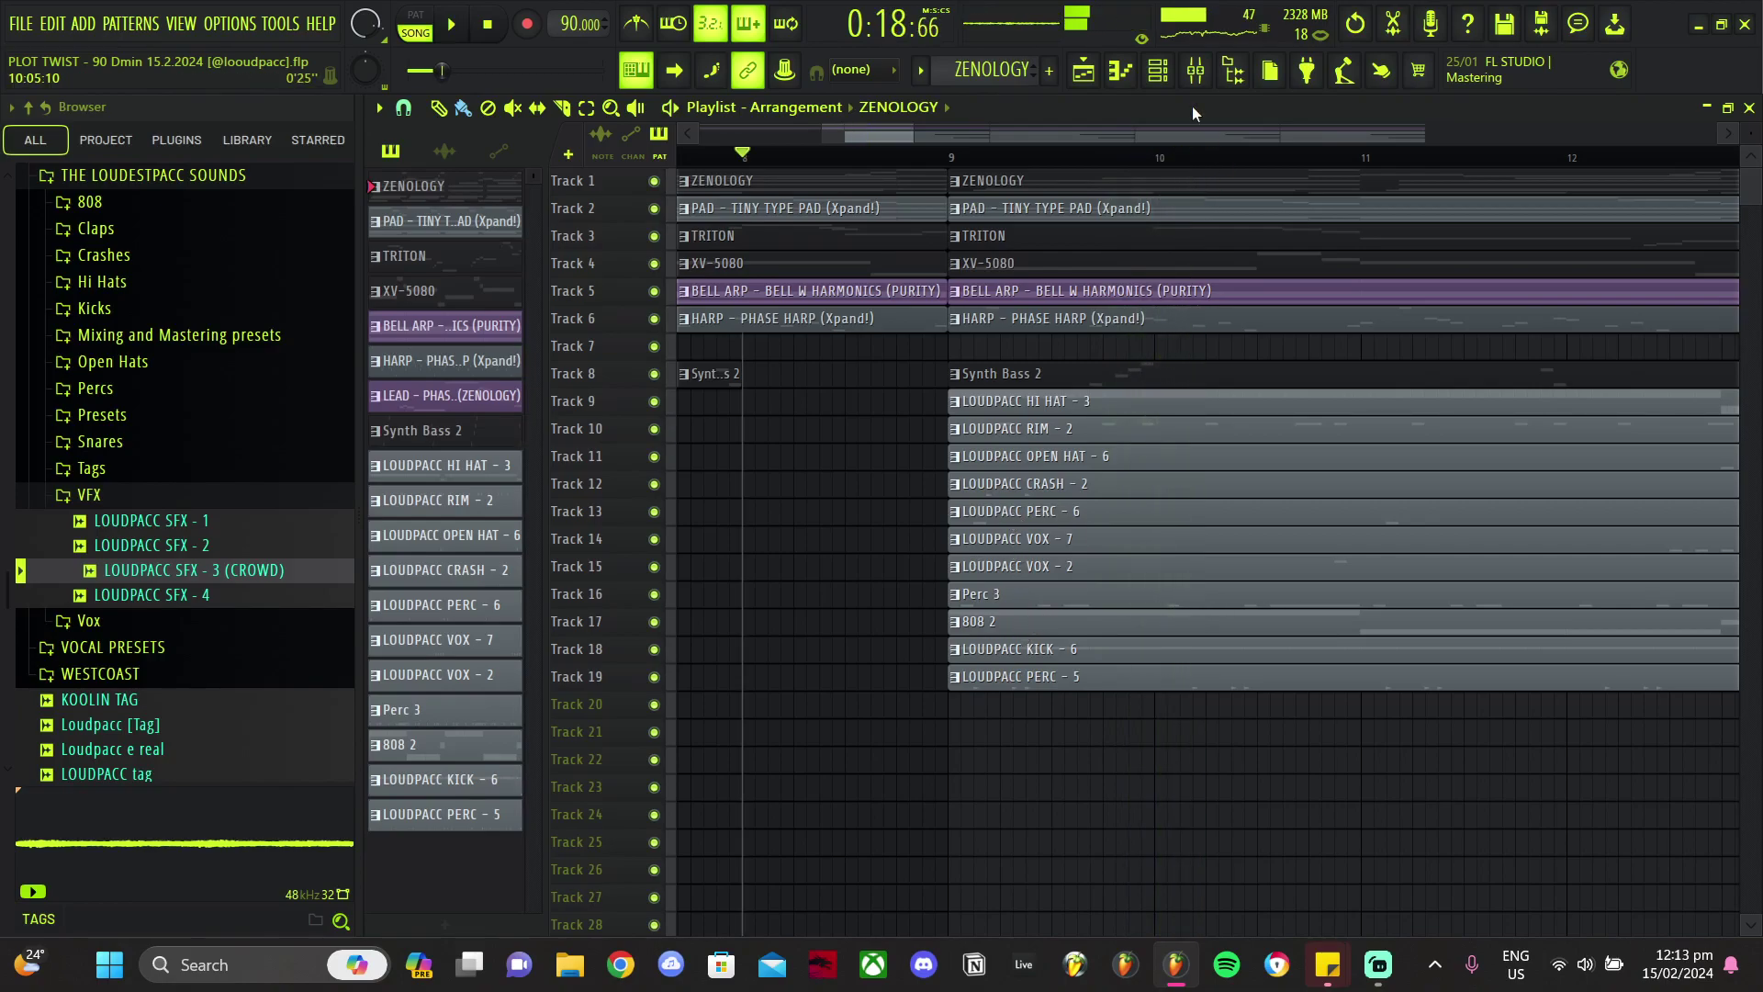
Step: Lower the LOUDPACC PERC - 6 mixer track's volume and remove its clip from bars 9 to 16 on Track 13
{"action": "left_click", "coordinate": [1196, 70]}
{"action": "left_click", "coordinate": [1653, 489]}
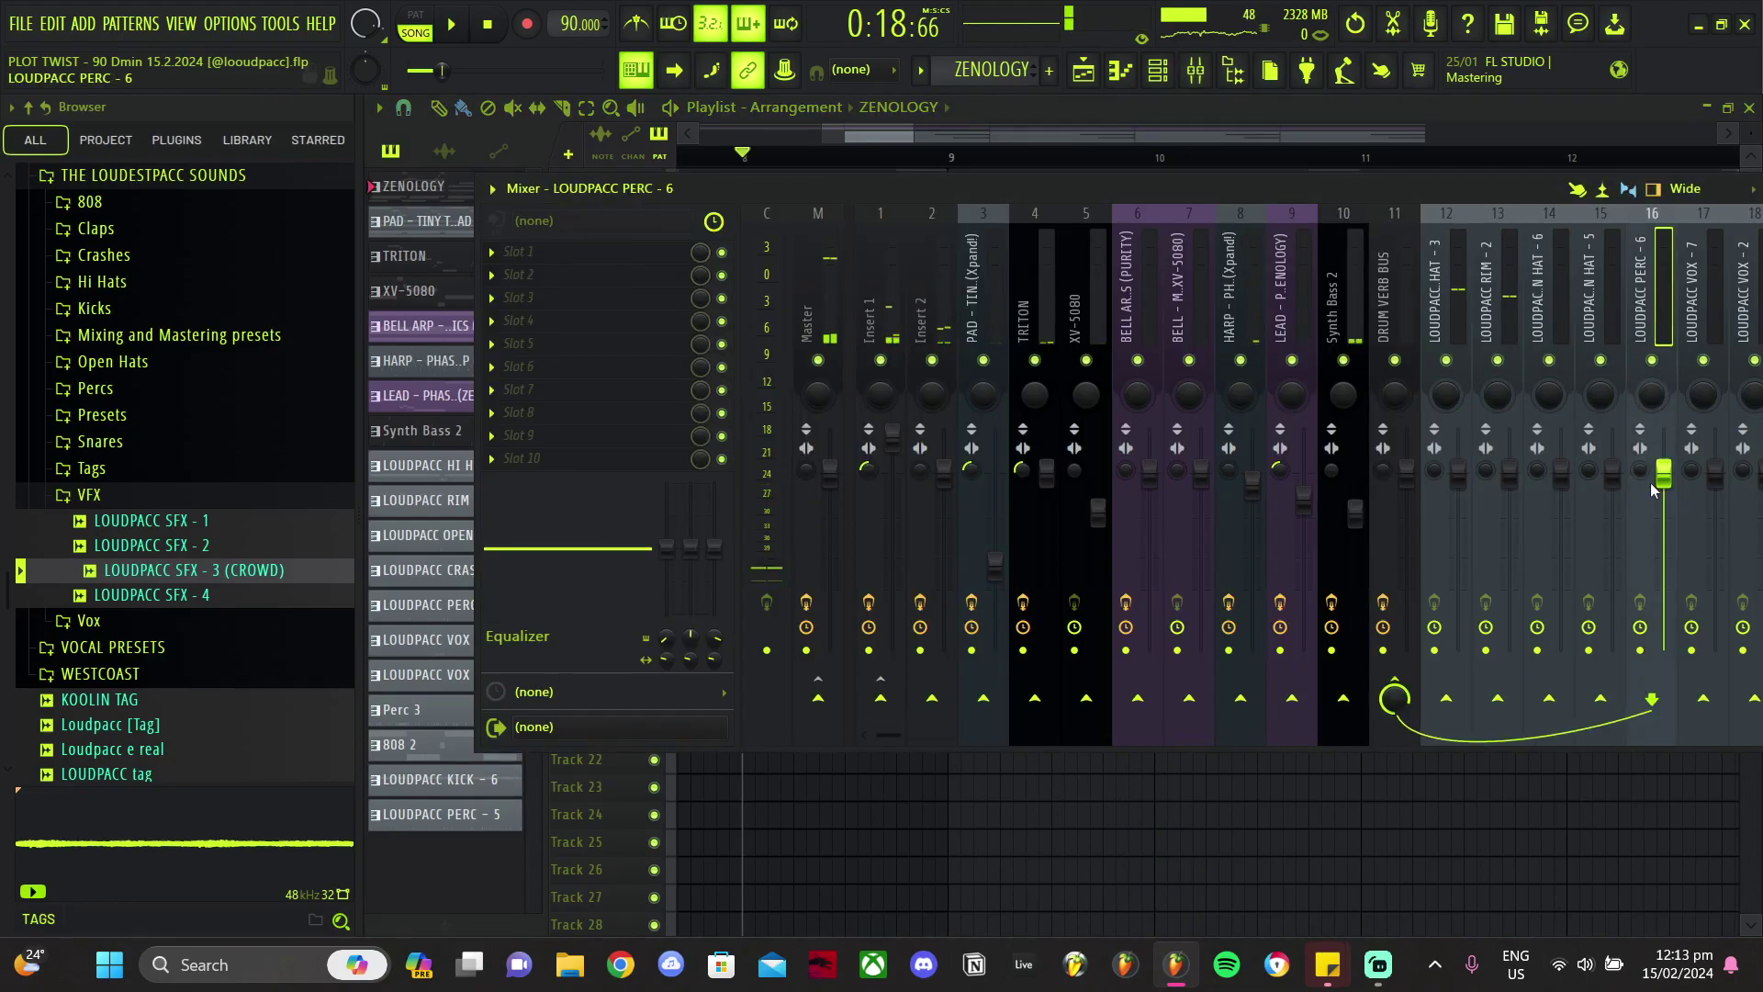
{"action": "key", "text": "F9"}
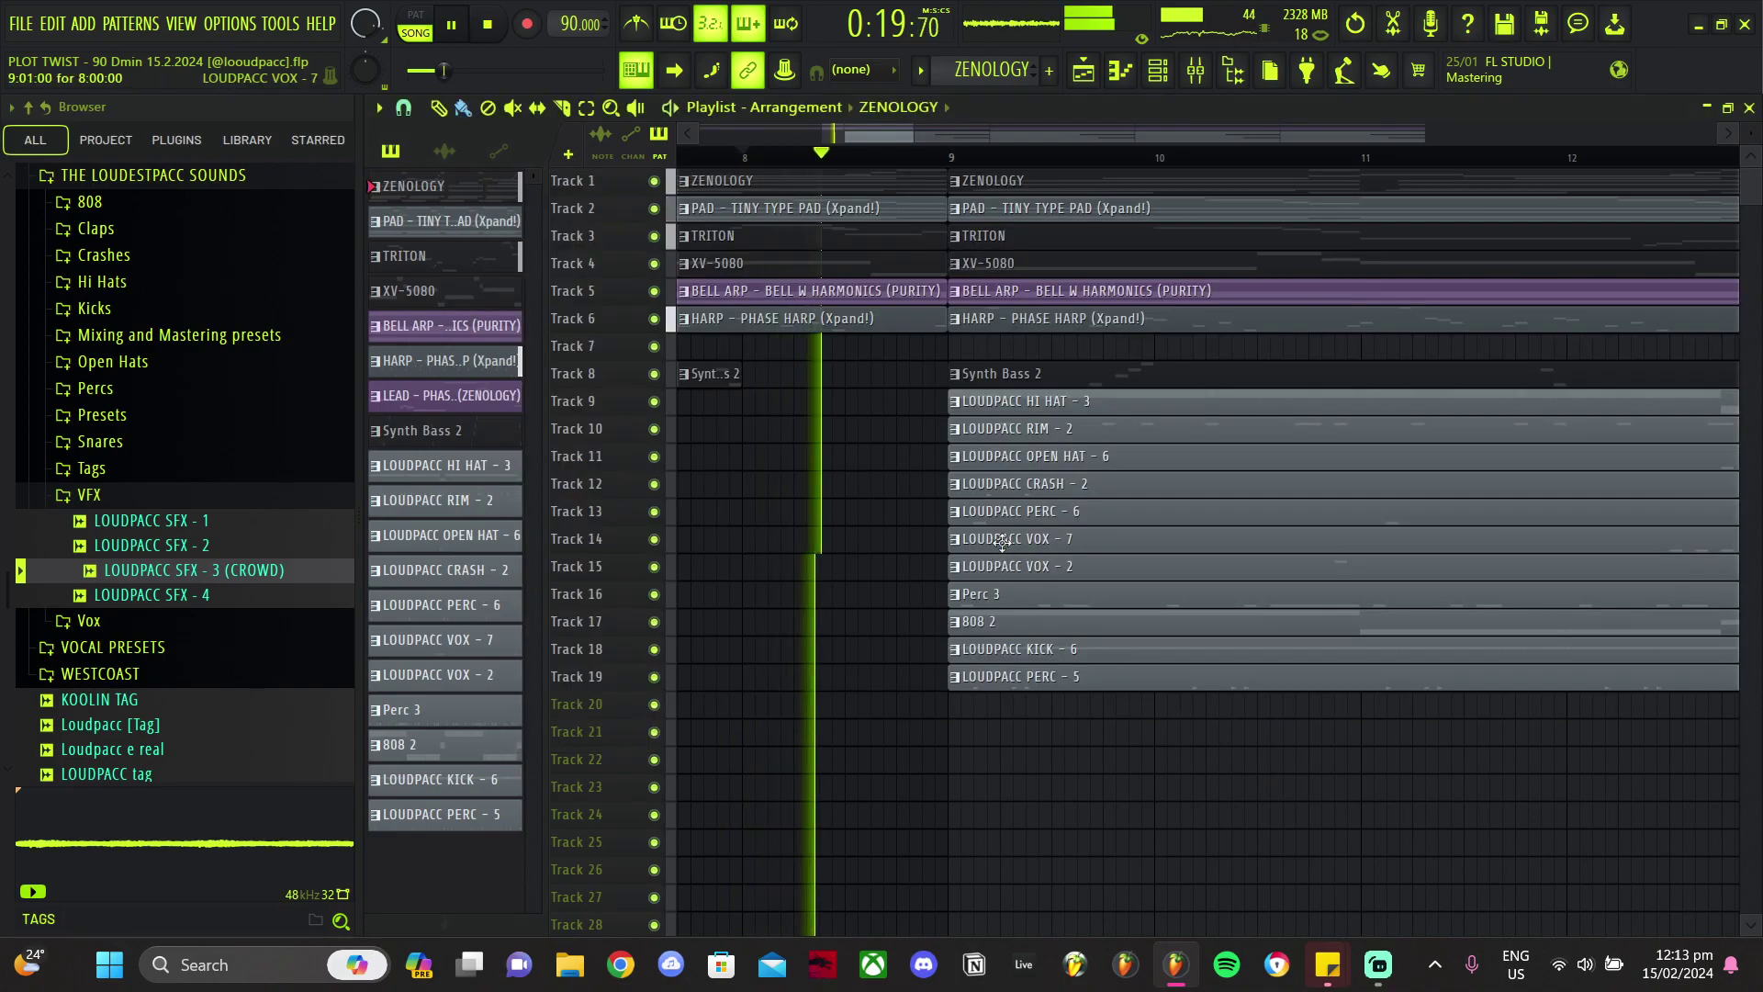
{"action": "scroll", "coordinate": [124, 422], "scroll_direction": "up", "scroll_amount": 3}
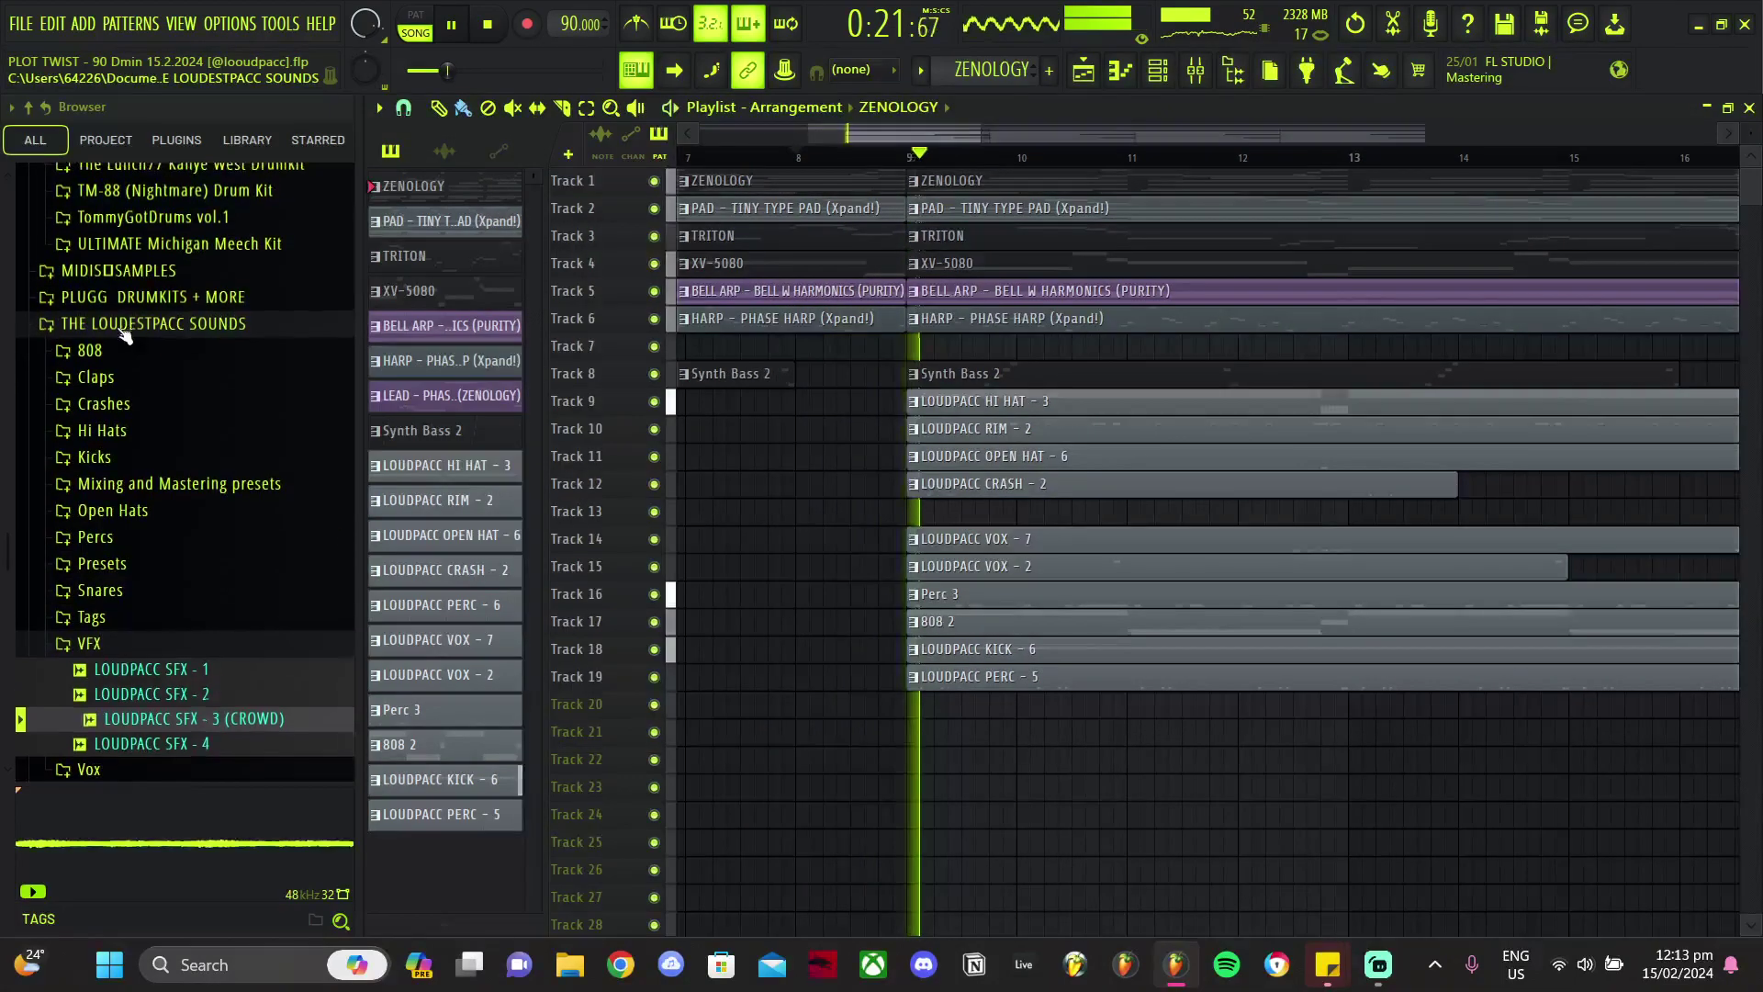
Step: Preview samples in the Crashes folder and place LOUDPACC CRASH - 3 at bar 9 on Track 20
{"action": "left_click", "coordinate": [120, 413]}
{"action": "left_click", "coordinate": [138, 454]}
{"action": "left_click", "coordinate": [145, 431]}
{"action": "left_click", "coordinate": [158, 504]}
{"action": "left_click", "coordinate": [160, 479]}
{"action": "mouse_move", "coordinate": [161, 479]}
{"action": "left_mouse_down"}
{"action": "mouse_move", "coordinate": [823, 708]}
{"action": "mouse_move", "coordinate": [907, 718]}
{"action": "left_mouse_up"}
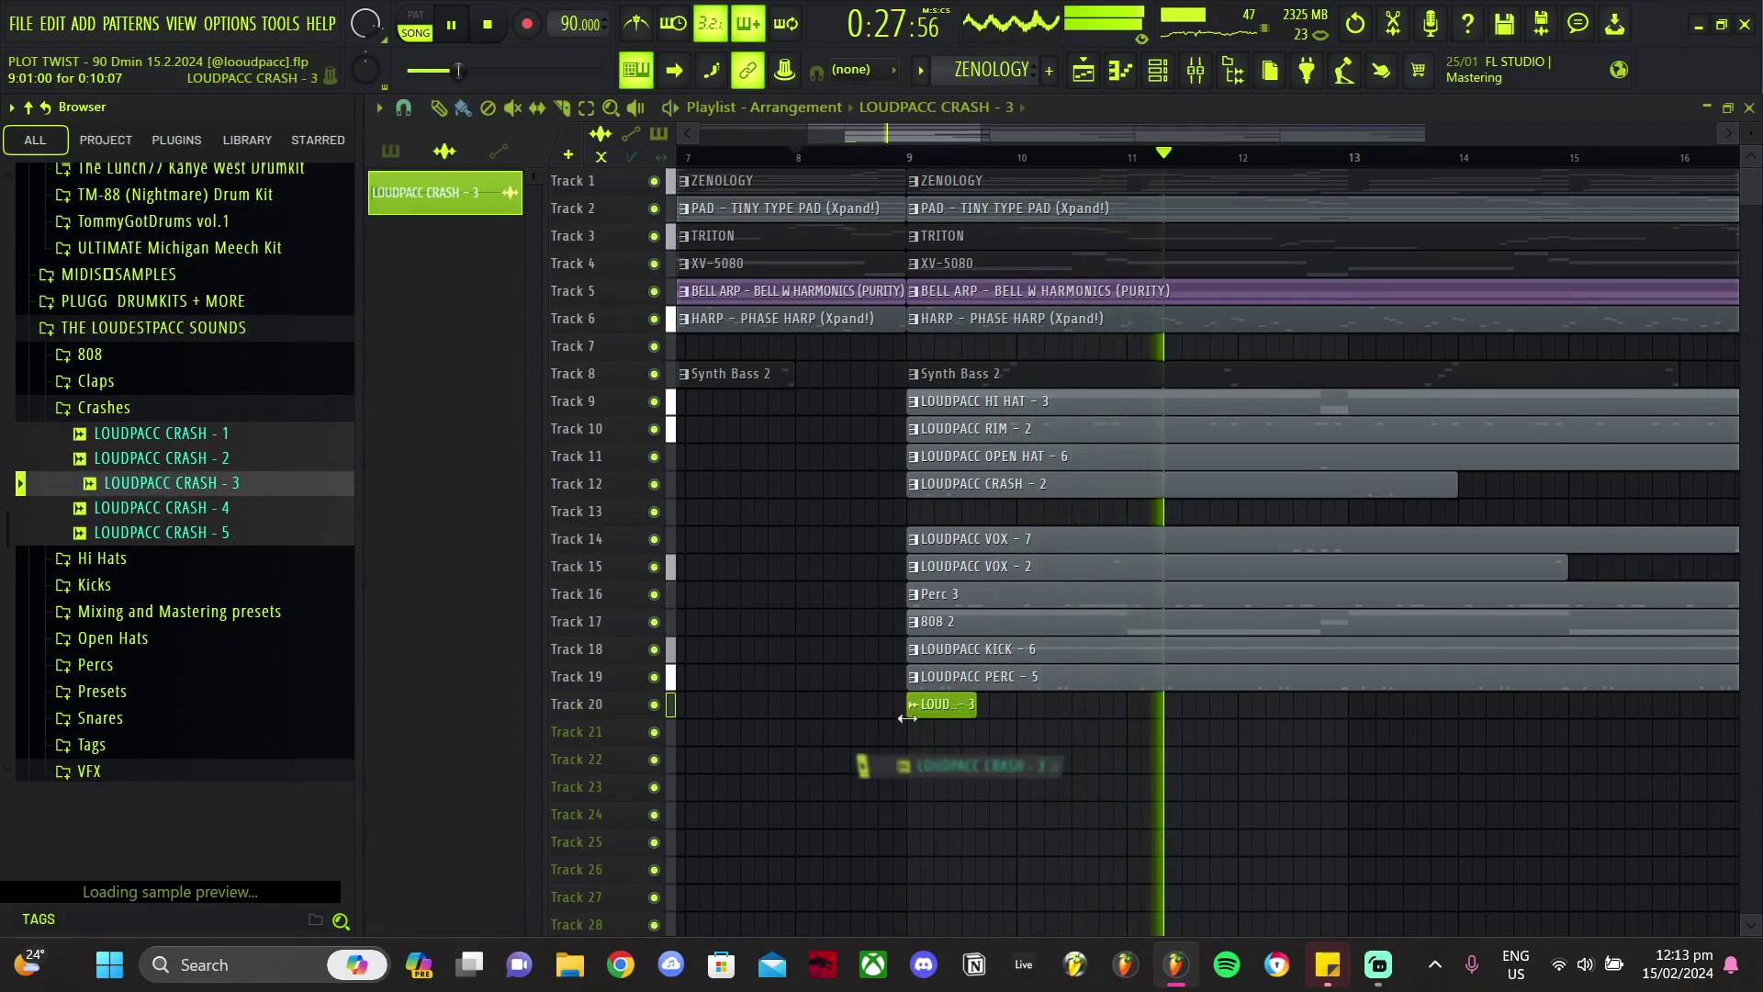
{"action": "key", "text": "space"}
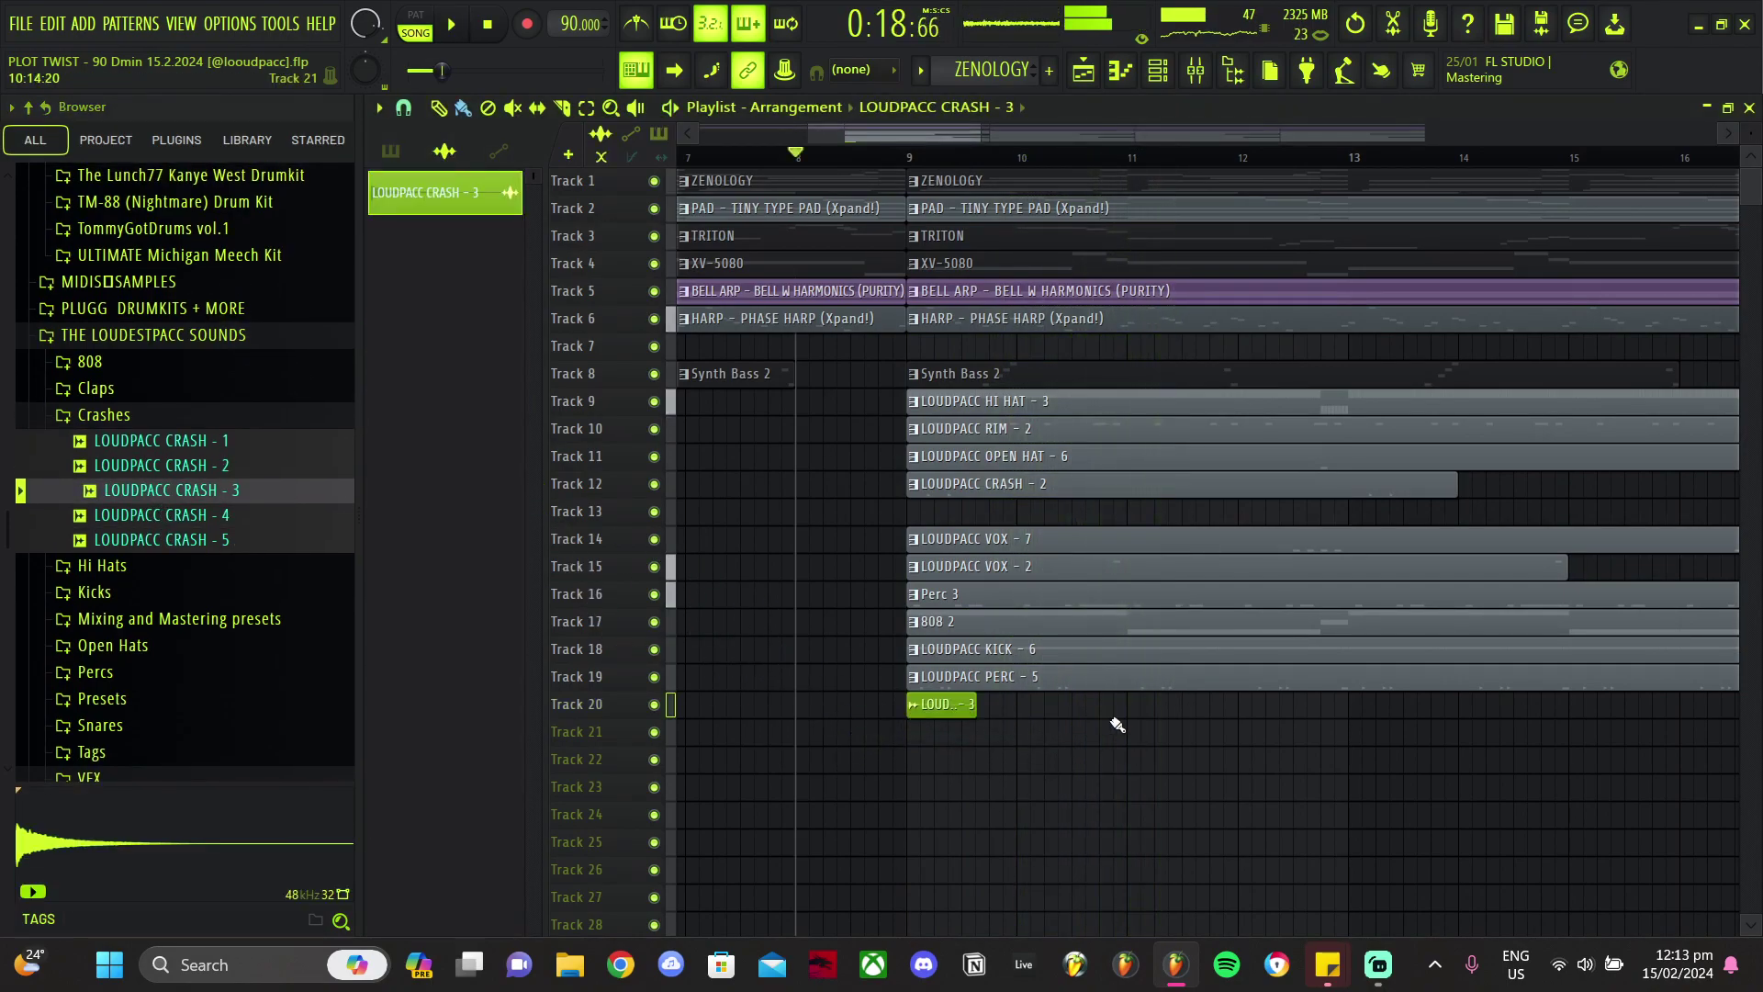
Step: Check the LOUDPACC VOX - 2 notes in the piano roll, and resume playback in the playlist
{"action": "double_click", "coordinate": [1106, 566]}
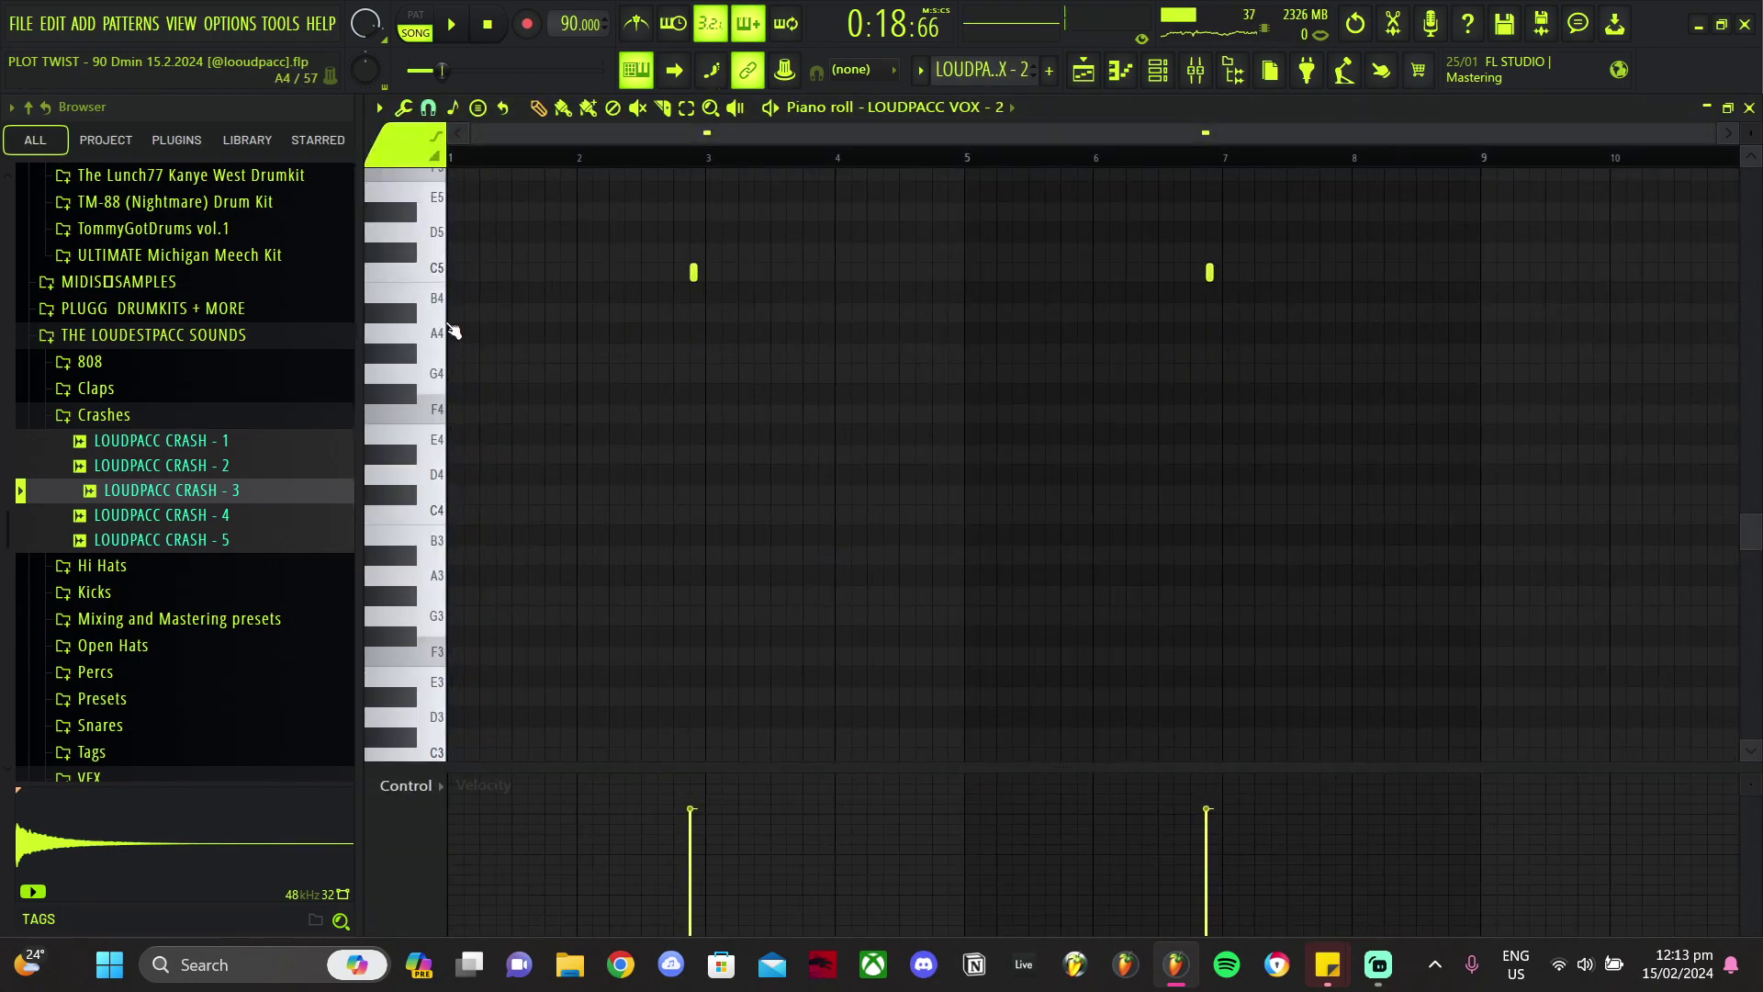
{"action": "left_click", "coordinate": [1083, 70]}
{"action": "key", "text": "space"}
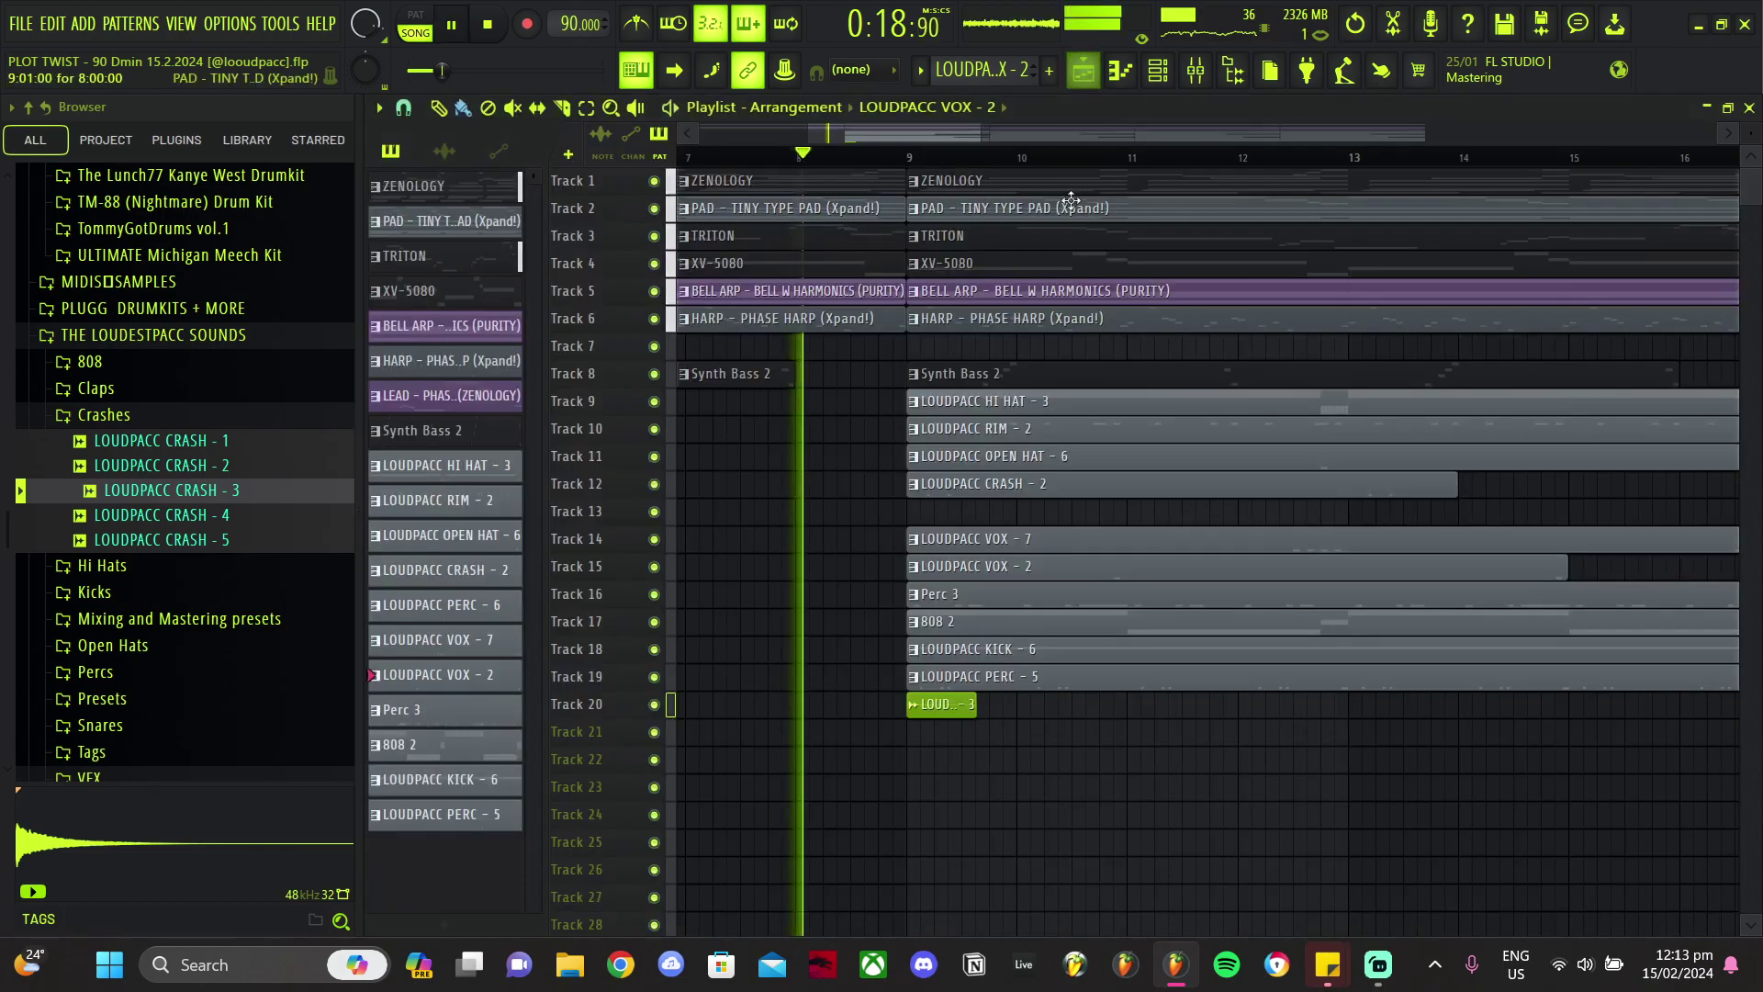
Step: Collapse THE LOUDESTPACC SOUNDS folder and set the LOUDPACC CRASH - 3 channel volume to 41%
{"action": "scroll", "coordinate": [107, 501], "scroll_direction": "up", "scroll_amount": 2}
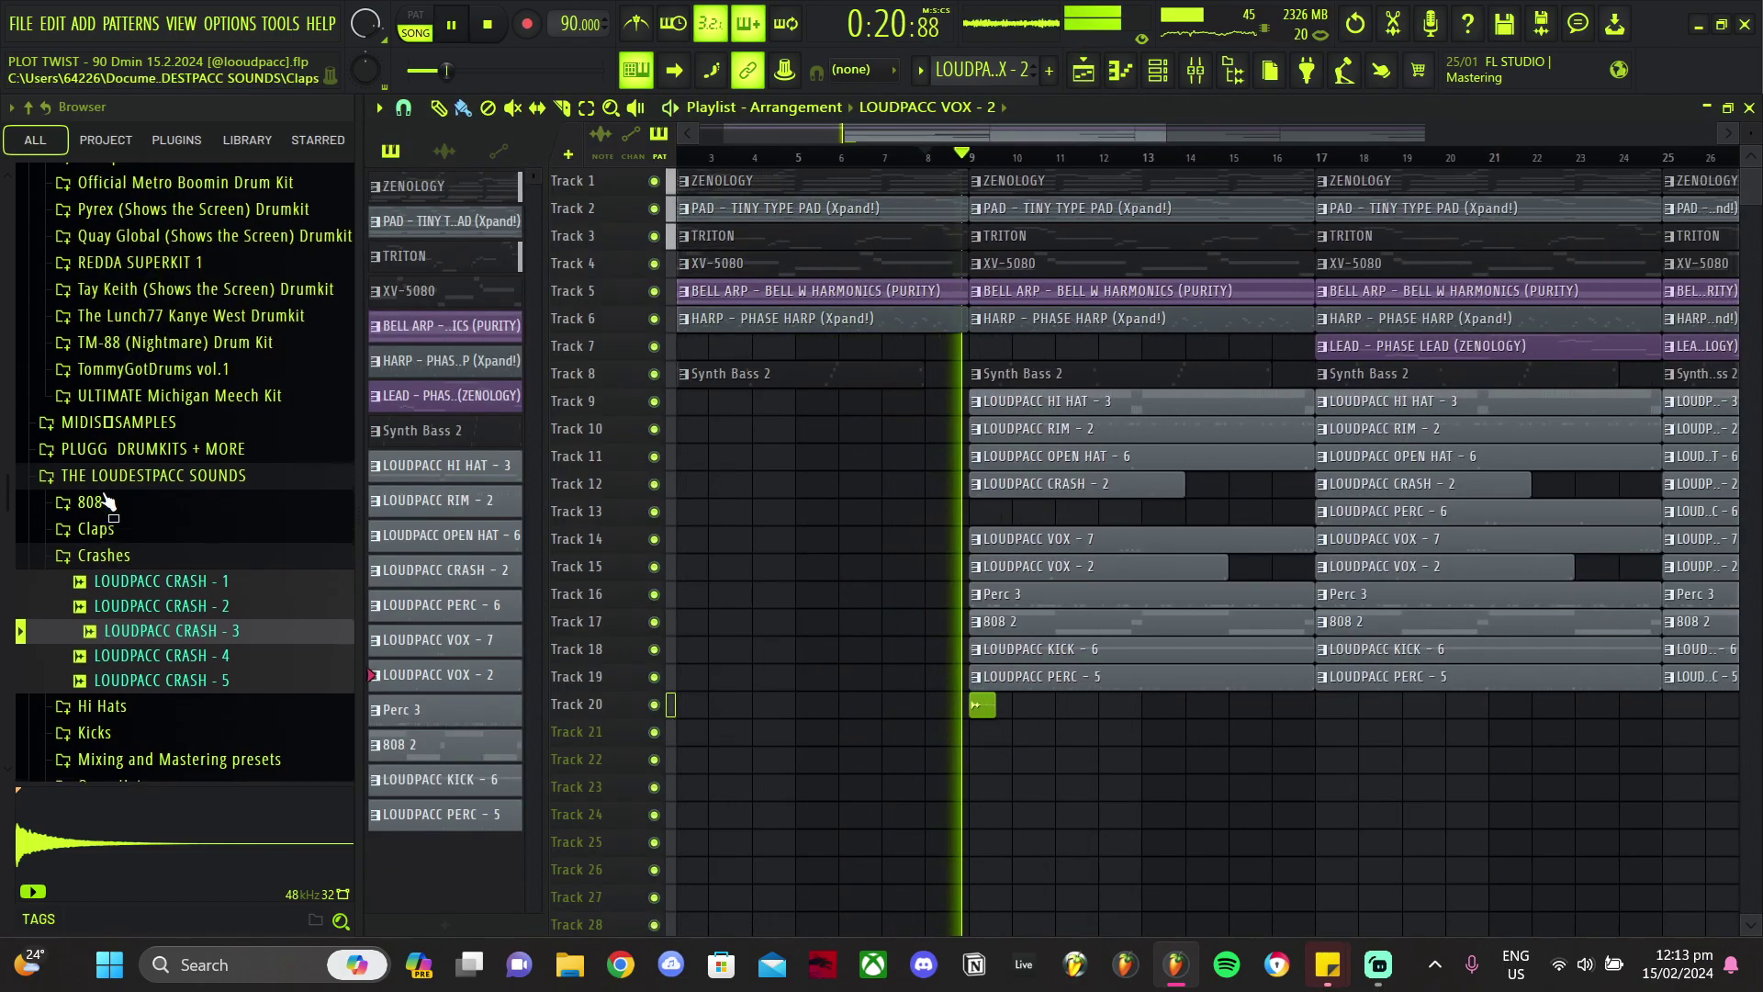
{"action": "left_click", "coordinate": [115, 488]}
{"action": "scroll", "coordinate": [118, 493], "scroll_direction": "up", "scroll_amount": 6}
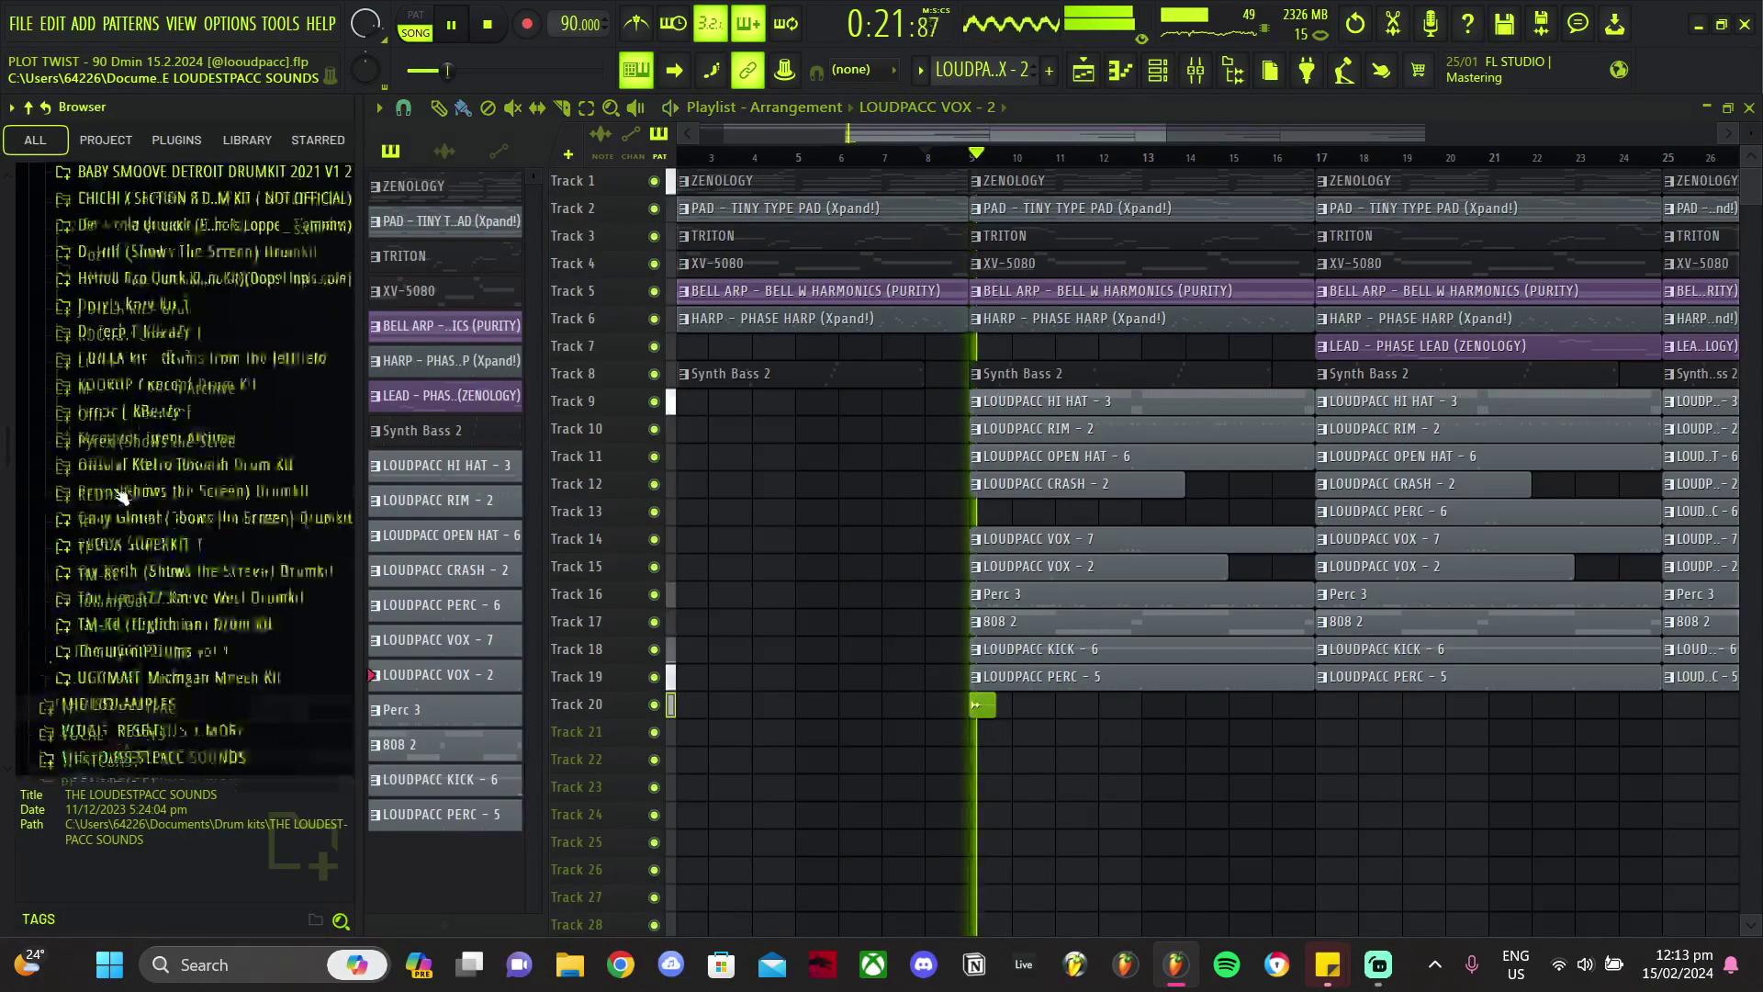
{"action": "double_click", "coordinate": [984, 705]}
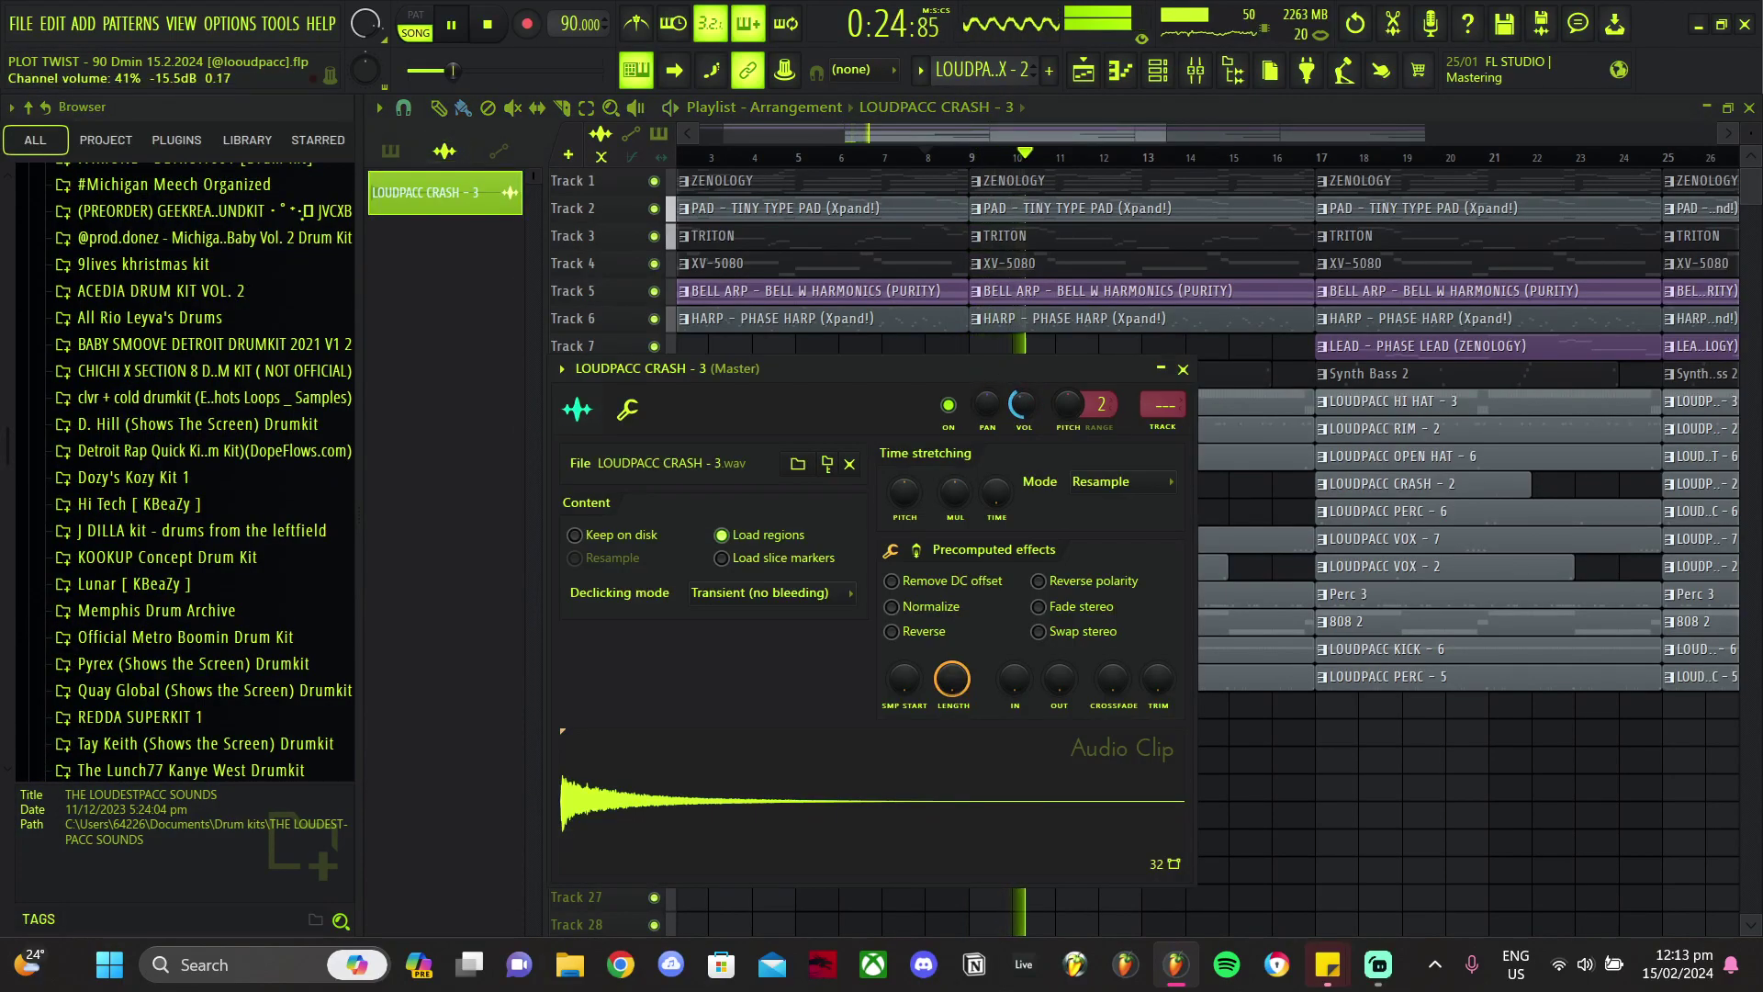
{"action": "key", "text": "Escape"}
Step: Trim the start of the LOUDPACC PERC - 5 clip on Track 19 from bar 9 to bar 13
{"action": "scroll", "coordinate": [971, 713], "scroll_direction": "up", "scroll_amount": 3}
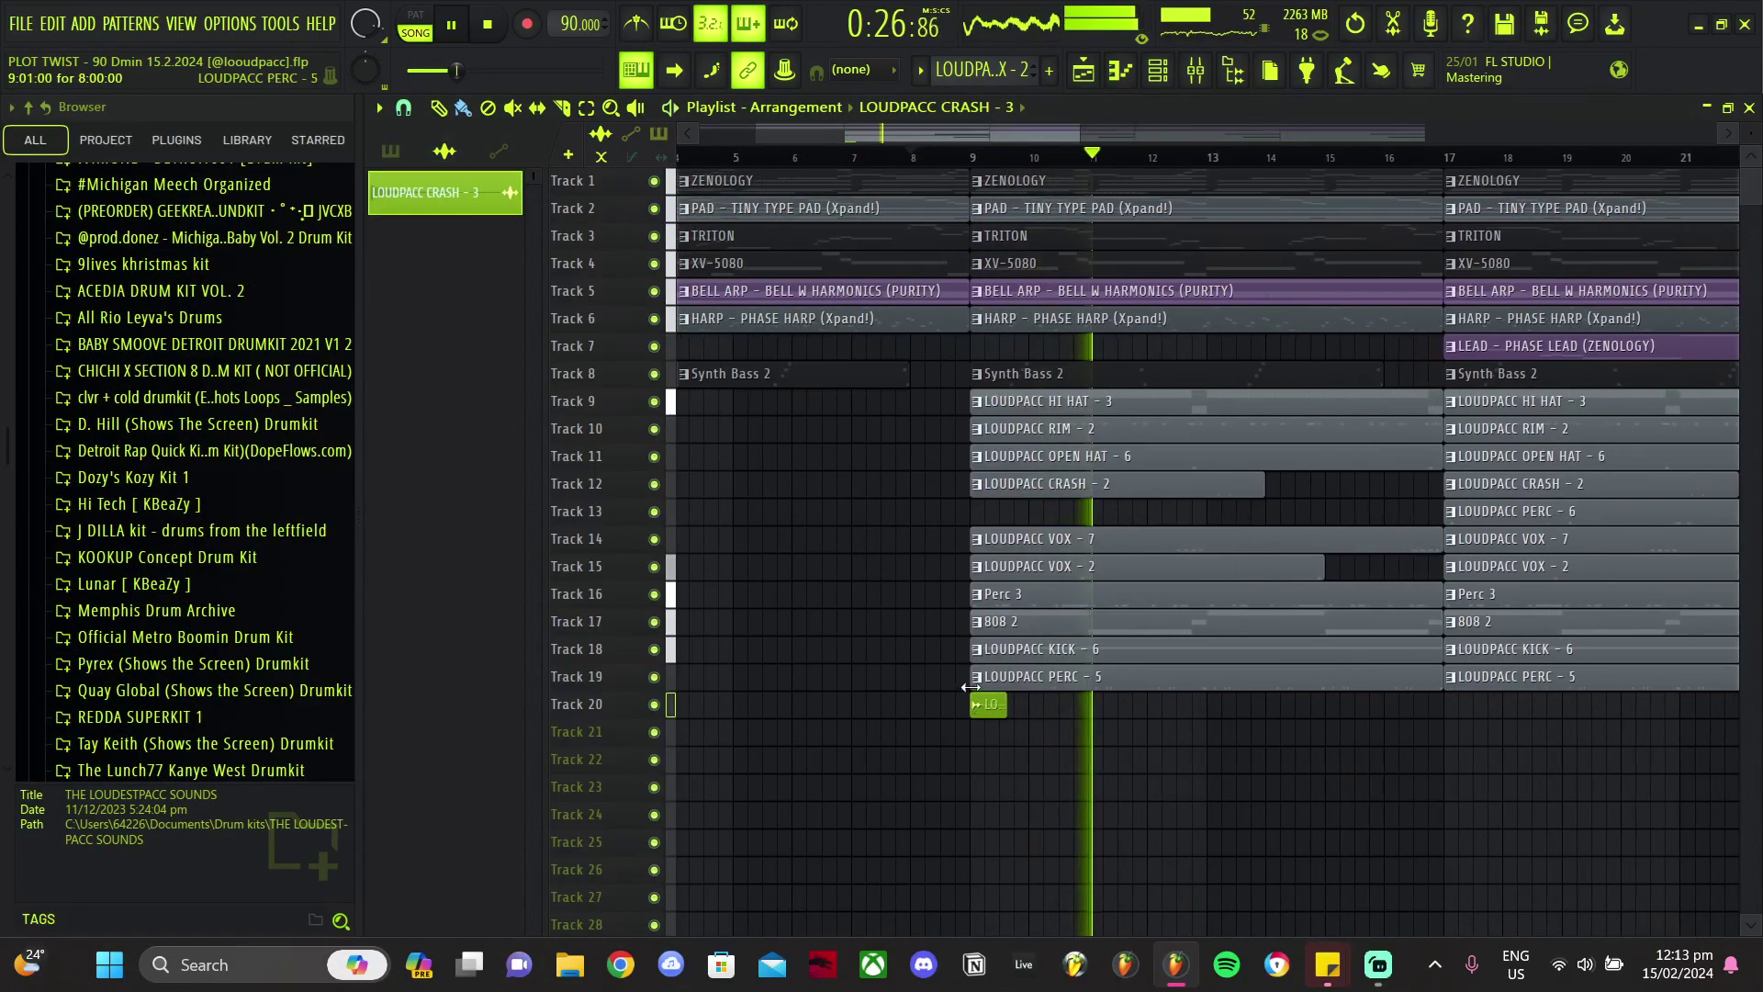
{"action": "left_click_drag", "start_coordinate": [974, 681], "coordinate": [1204, 715]}
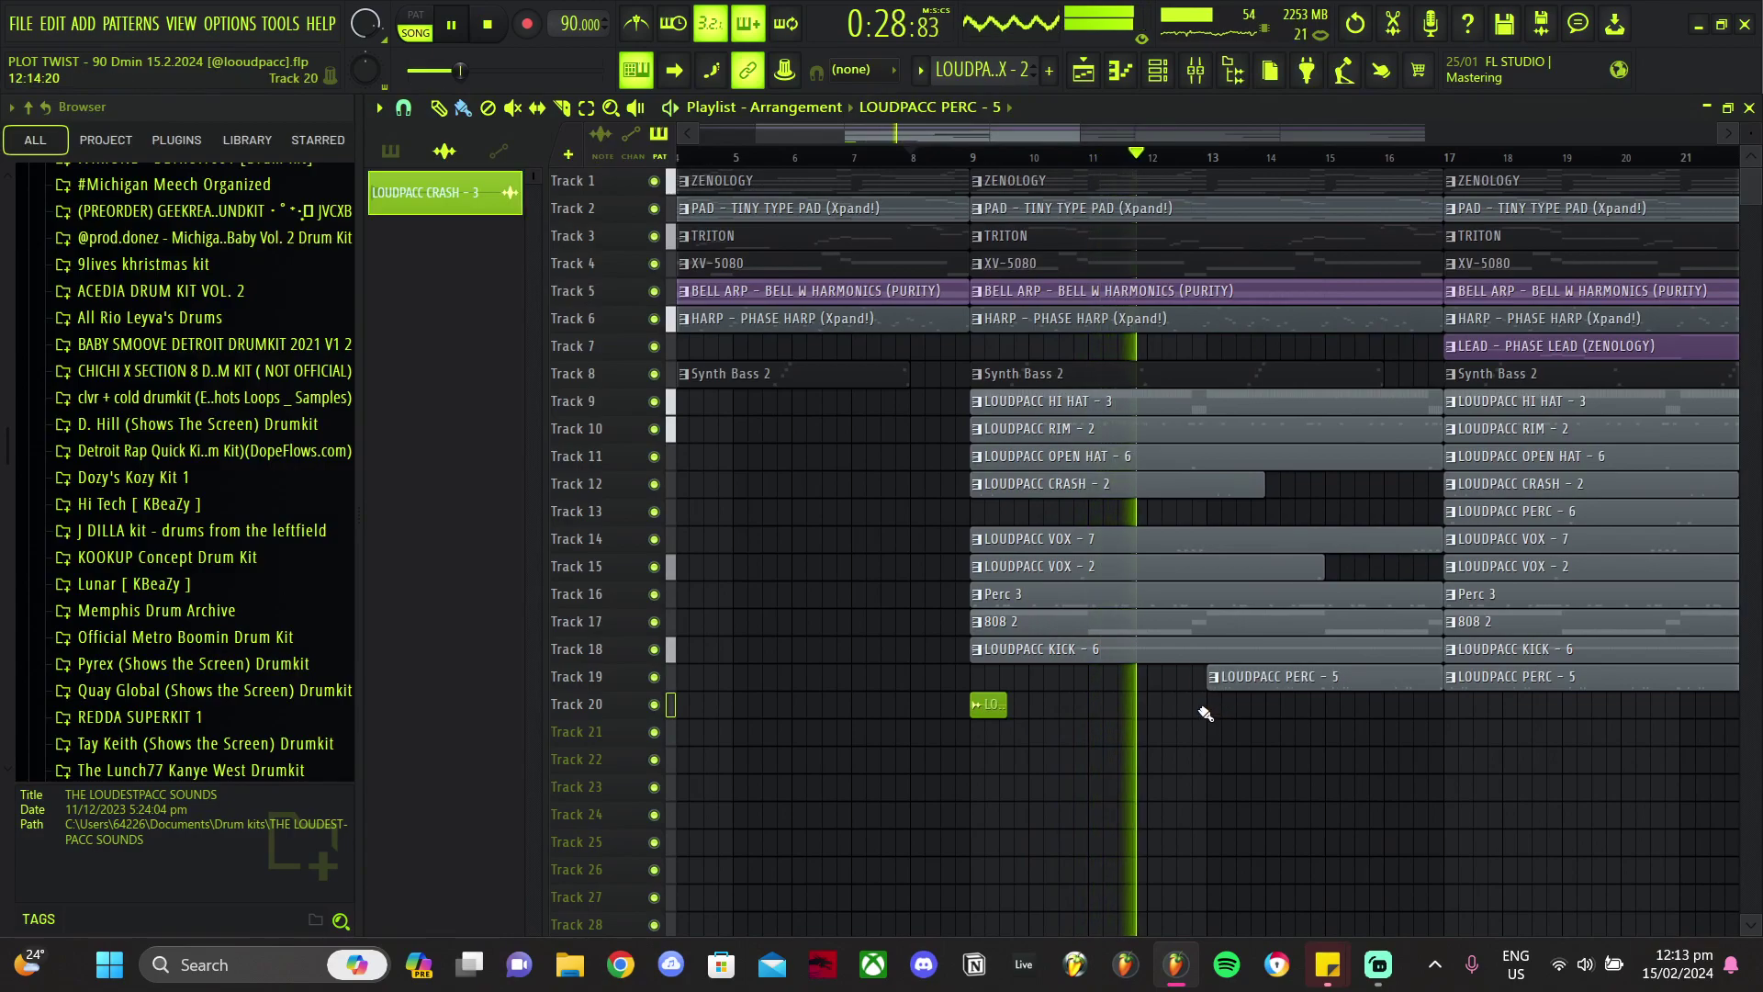
{"action": "scroll", "coordinate": [1194, 739], "scroll_direction": "down", "scroll_amount": 2}
{"action": "scroll", "coordinate": [1159, 728], "scroll_direction": "down", "scroll_amount": 1}
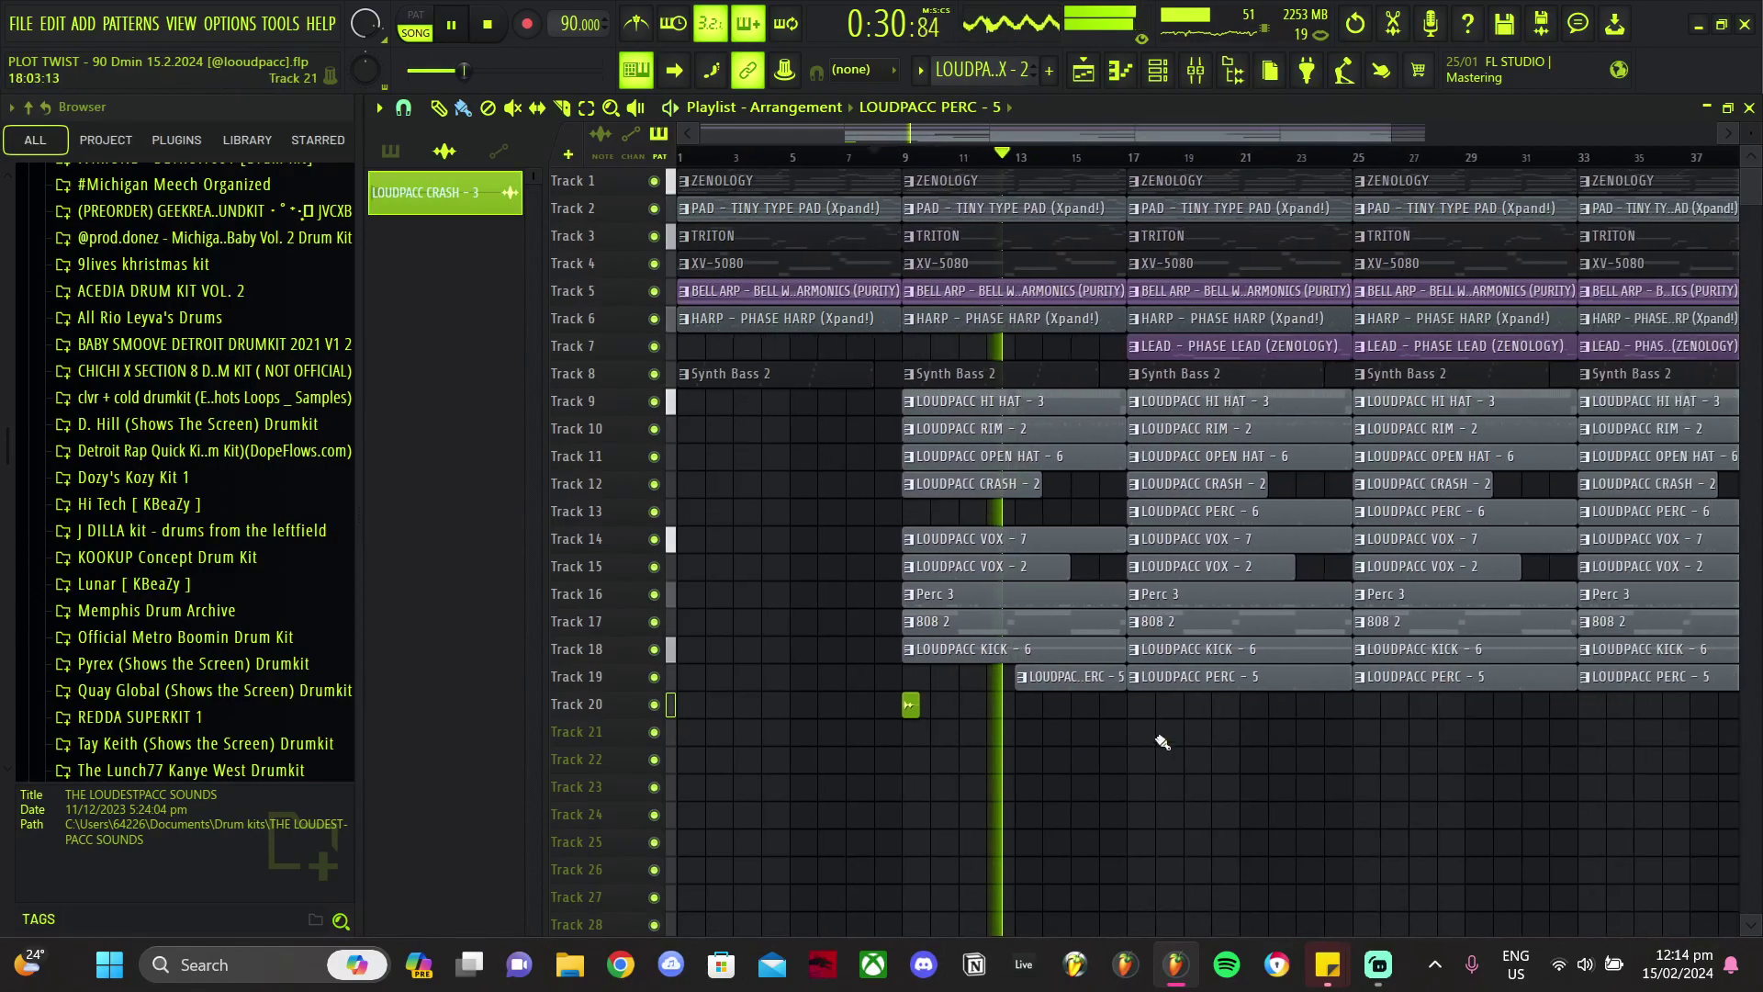
{"action": "scroll", "coordinate": [1002, 724], "scroll_direction": "up", "scroll_amount": 3}
Step: Lower the volume of the LOUDPACC PERC - 5 mixer track during playback
{"action": "scroll", "coordinate": [1148, 733], "scroll_direction": "down", "scroll_amount": 3}
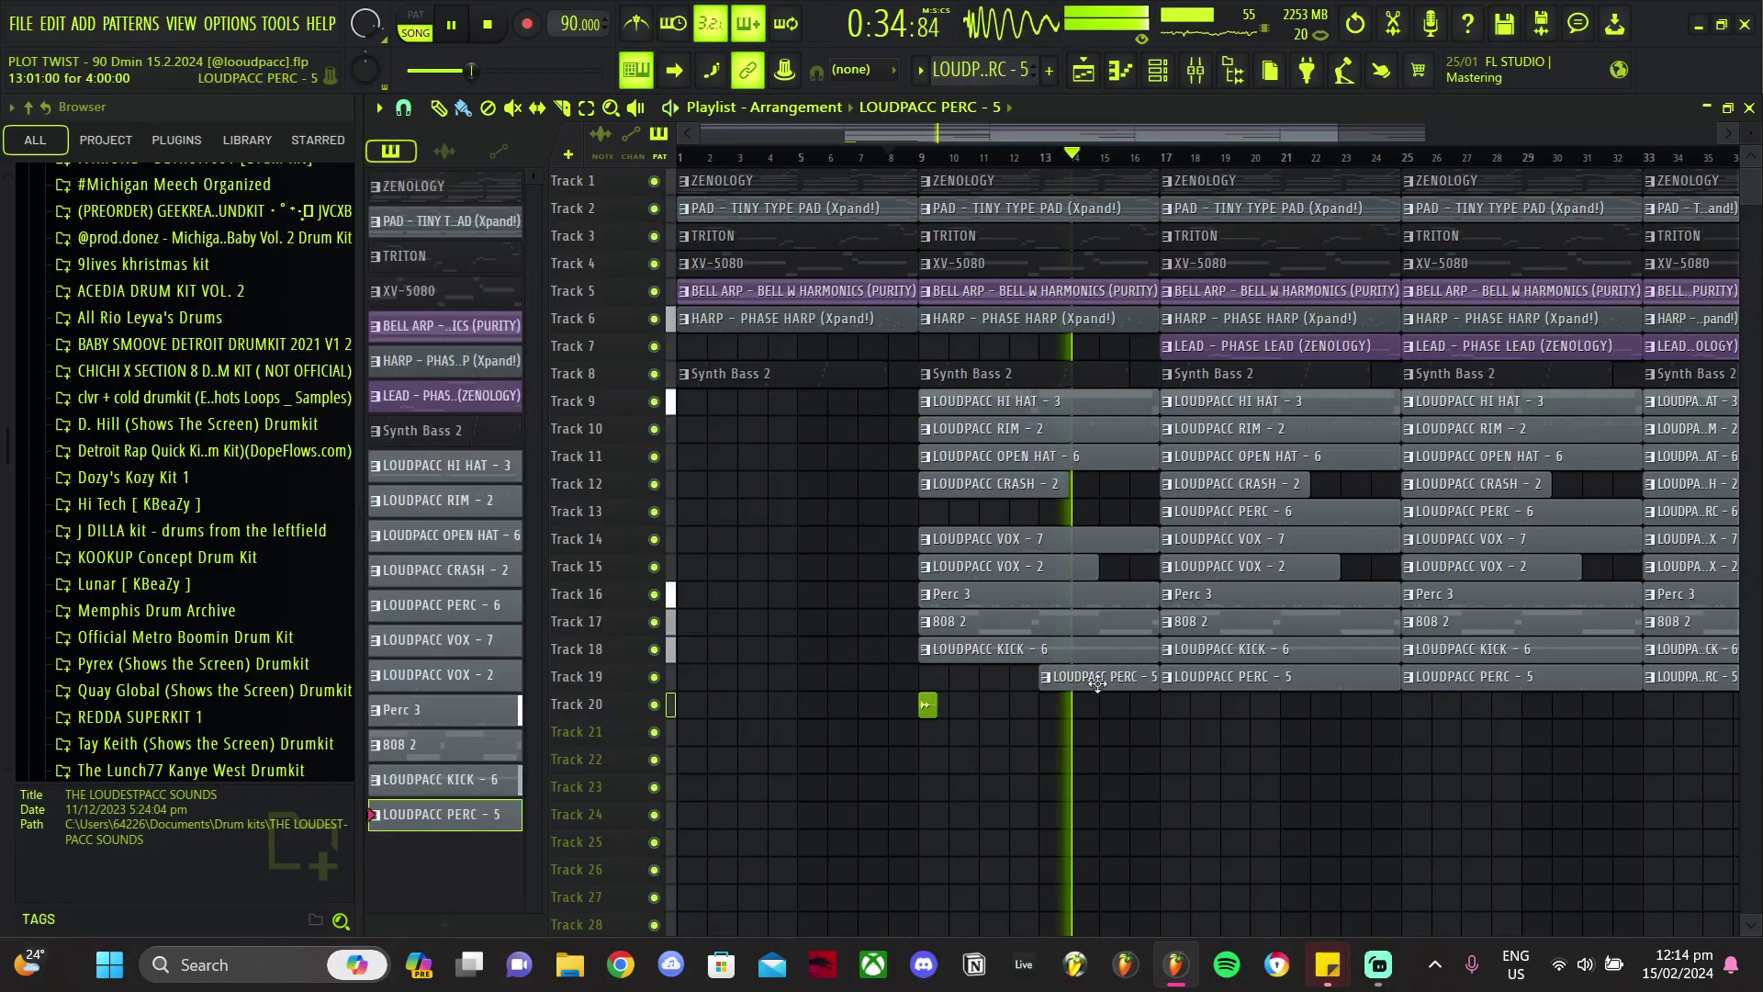
{"action": "key", "text": "F9"}
{"action": "left_click_drag", "start_coordinate": [888, 737], "coordinate": [962, 746]}
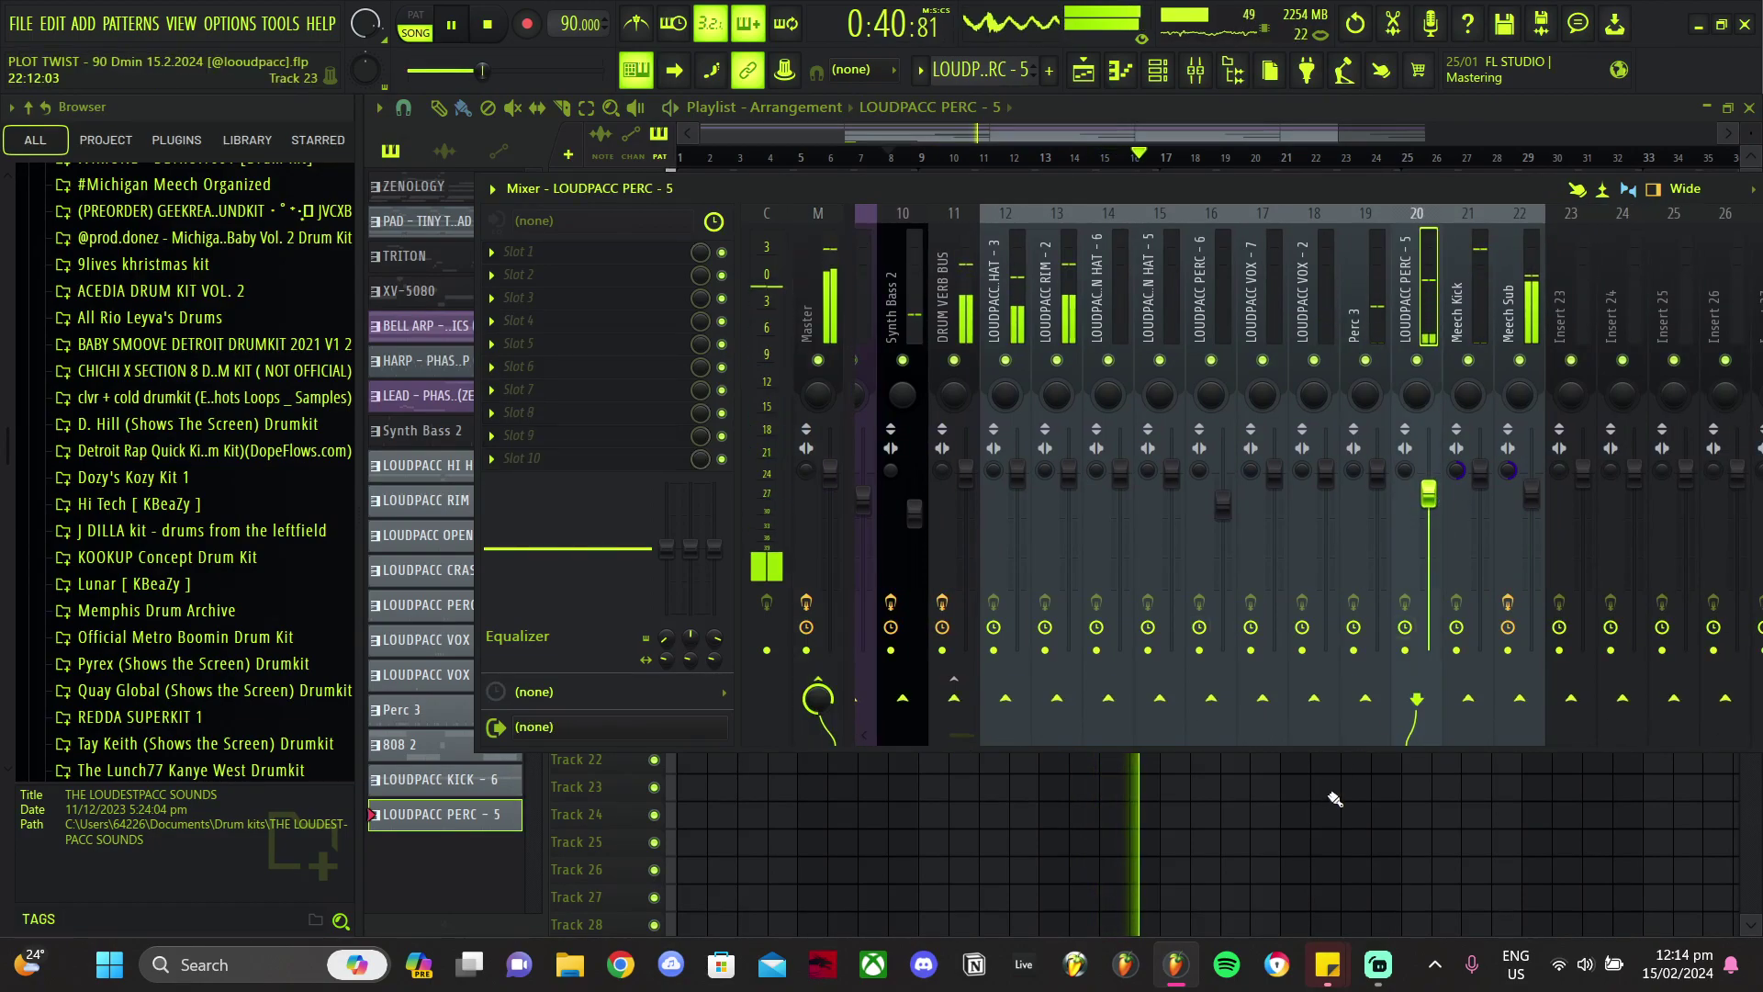
{"action": "key", "text": "F9"}
Step: Stop playback and close all Sticky Notes windows
{"action": "scroll", "coordinate": [1124, 727], "scroll_direction": "up", "scroll_amount": 5}
{"action": "key", "text": "space"}
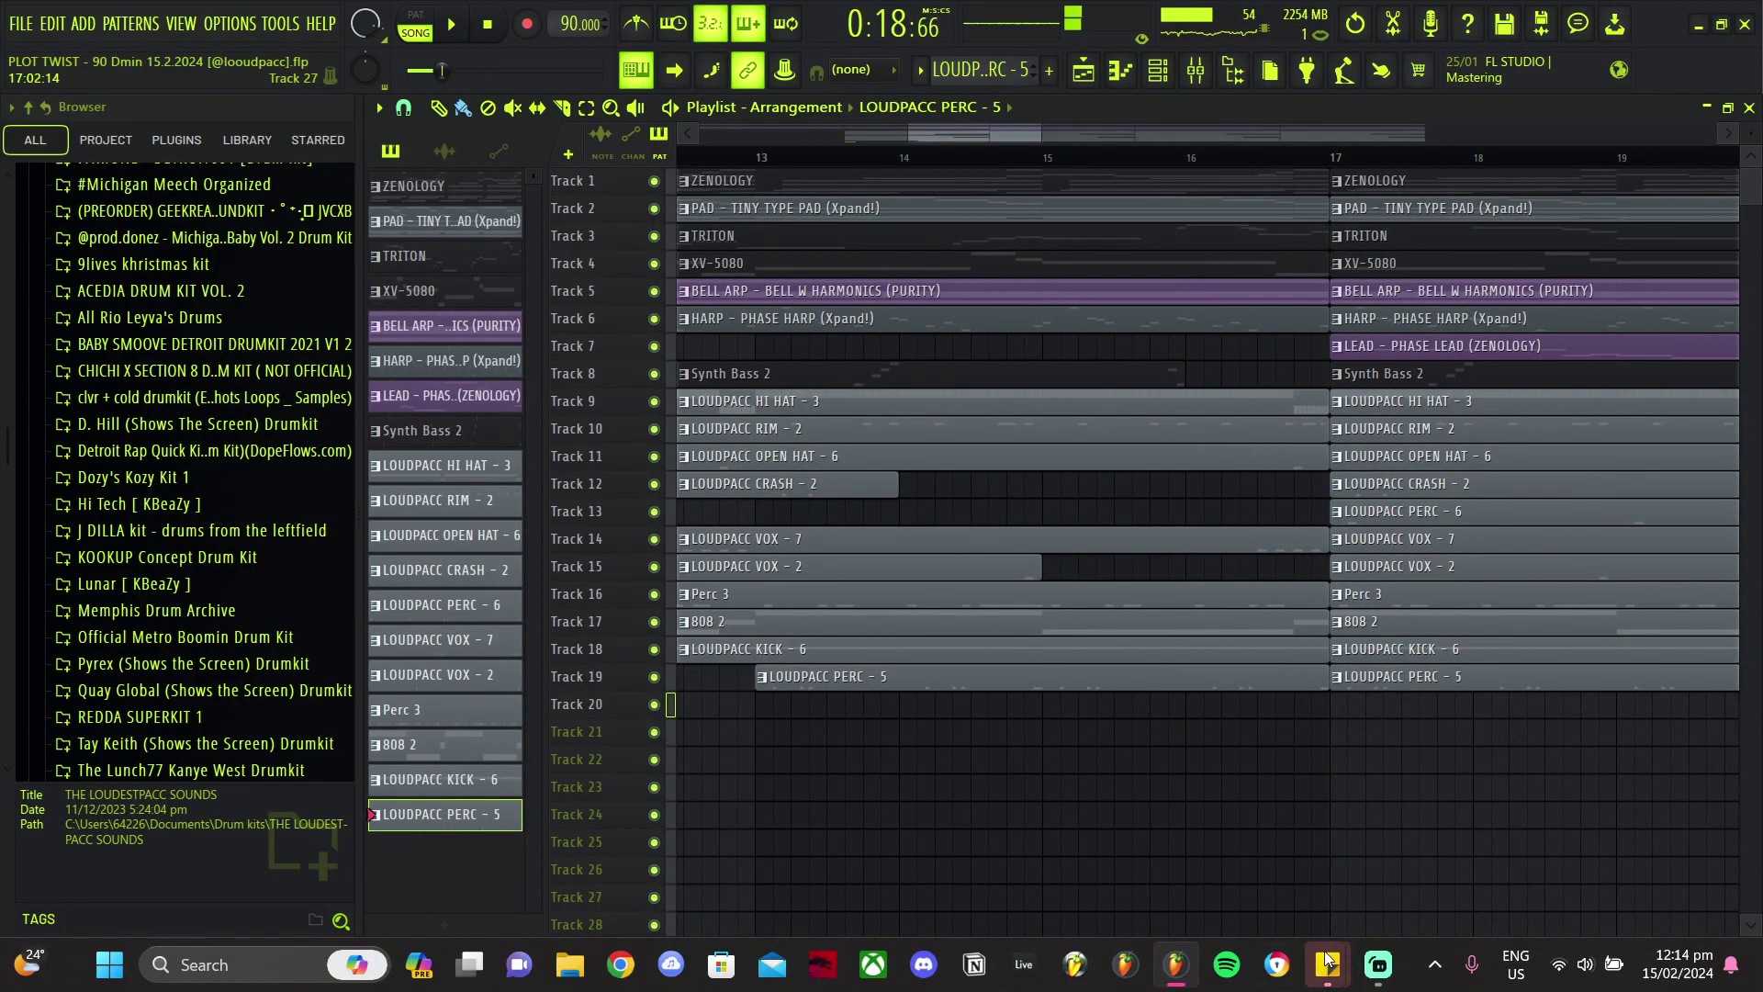
{"action": "mouse_move", "coordinate": [1328, 961]}
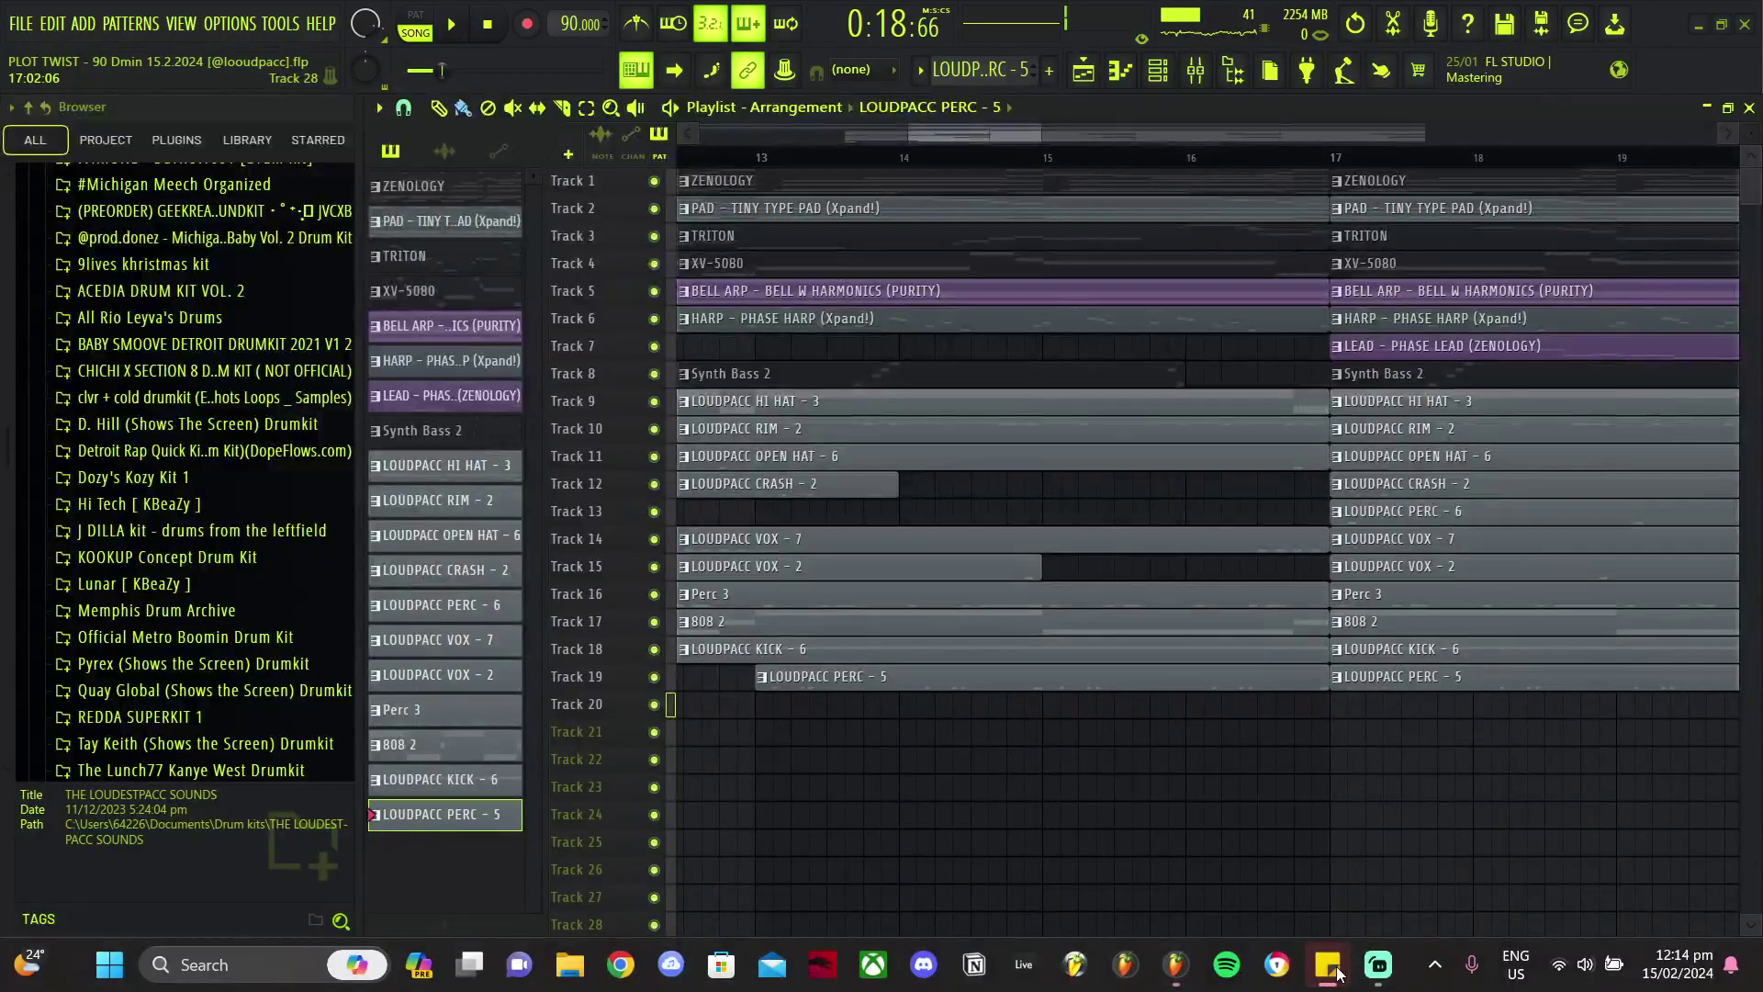
{"action": "right_click", "coordinate": [1328, 963]}
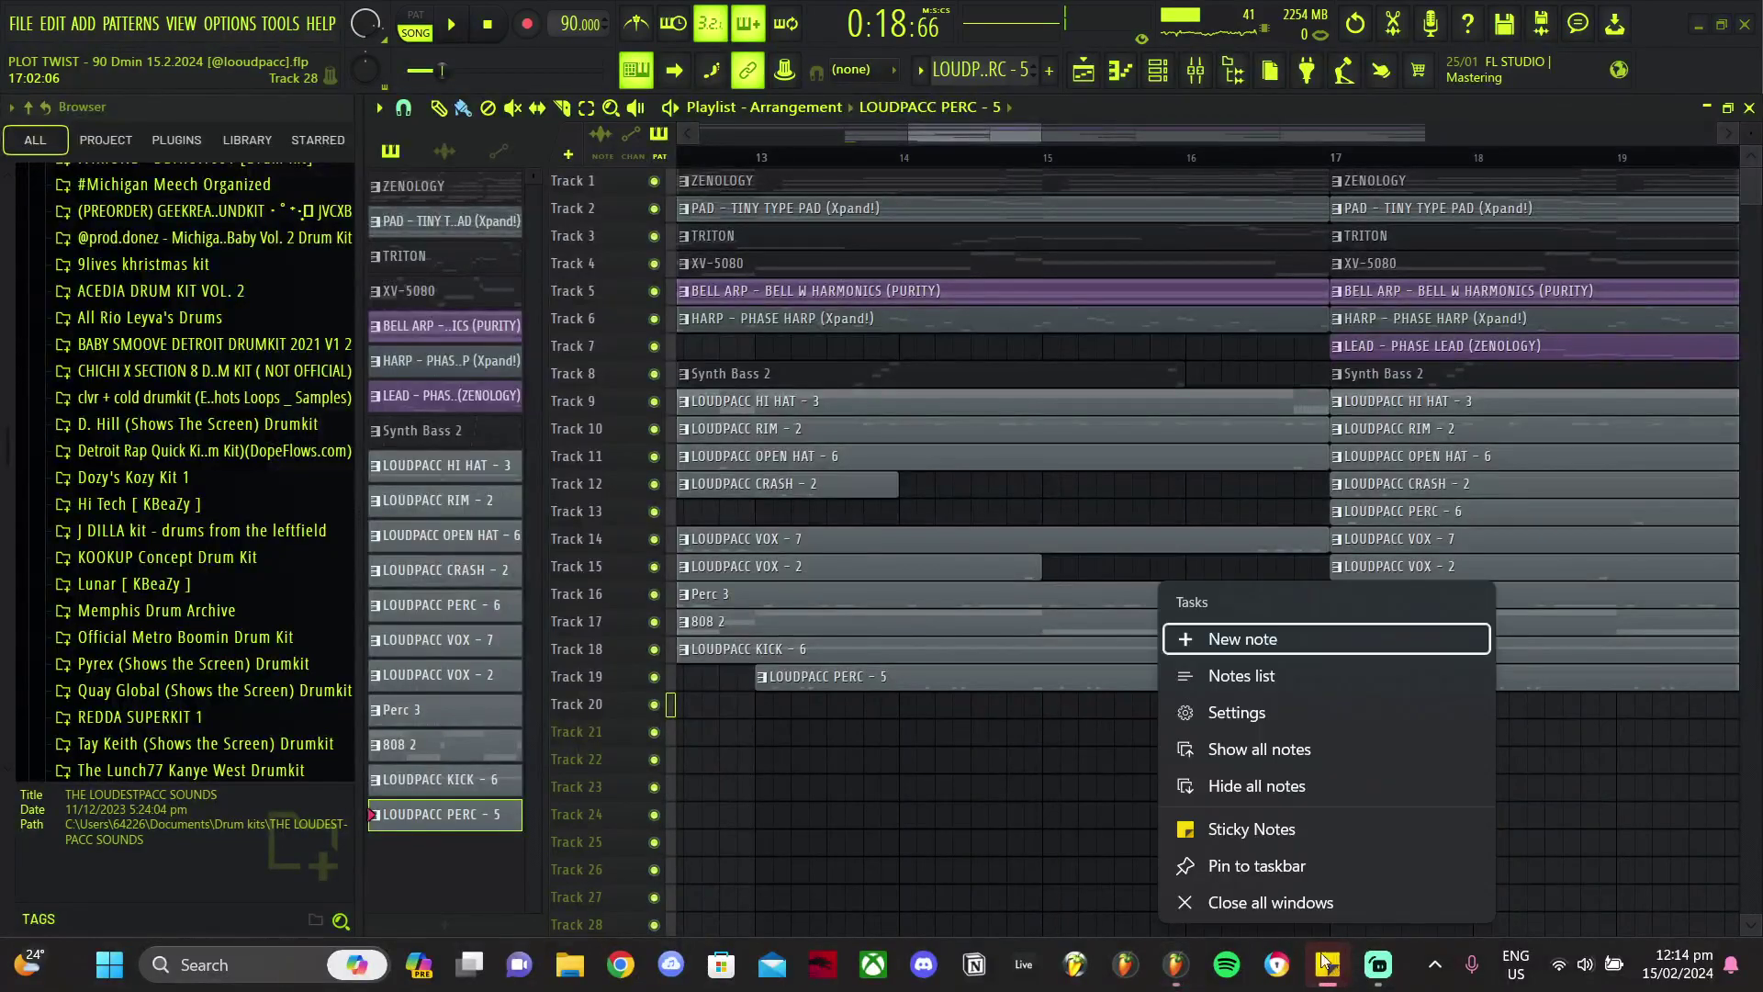
{"action": "left_click", "coordinate": [1264, 909]}
Step: Trim the hi-hat, open hat, VOX - 7, Perc 3, 808, kick and PERC - 5 clips to end one beat before bar 17
{"action": "scroll", "coordinate": [1337, 790], "scroll_direction": "down", "scroll_amount": 2}
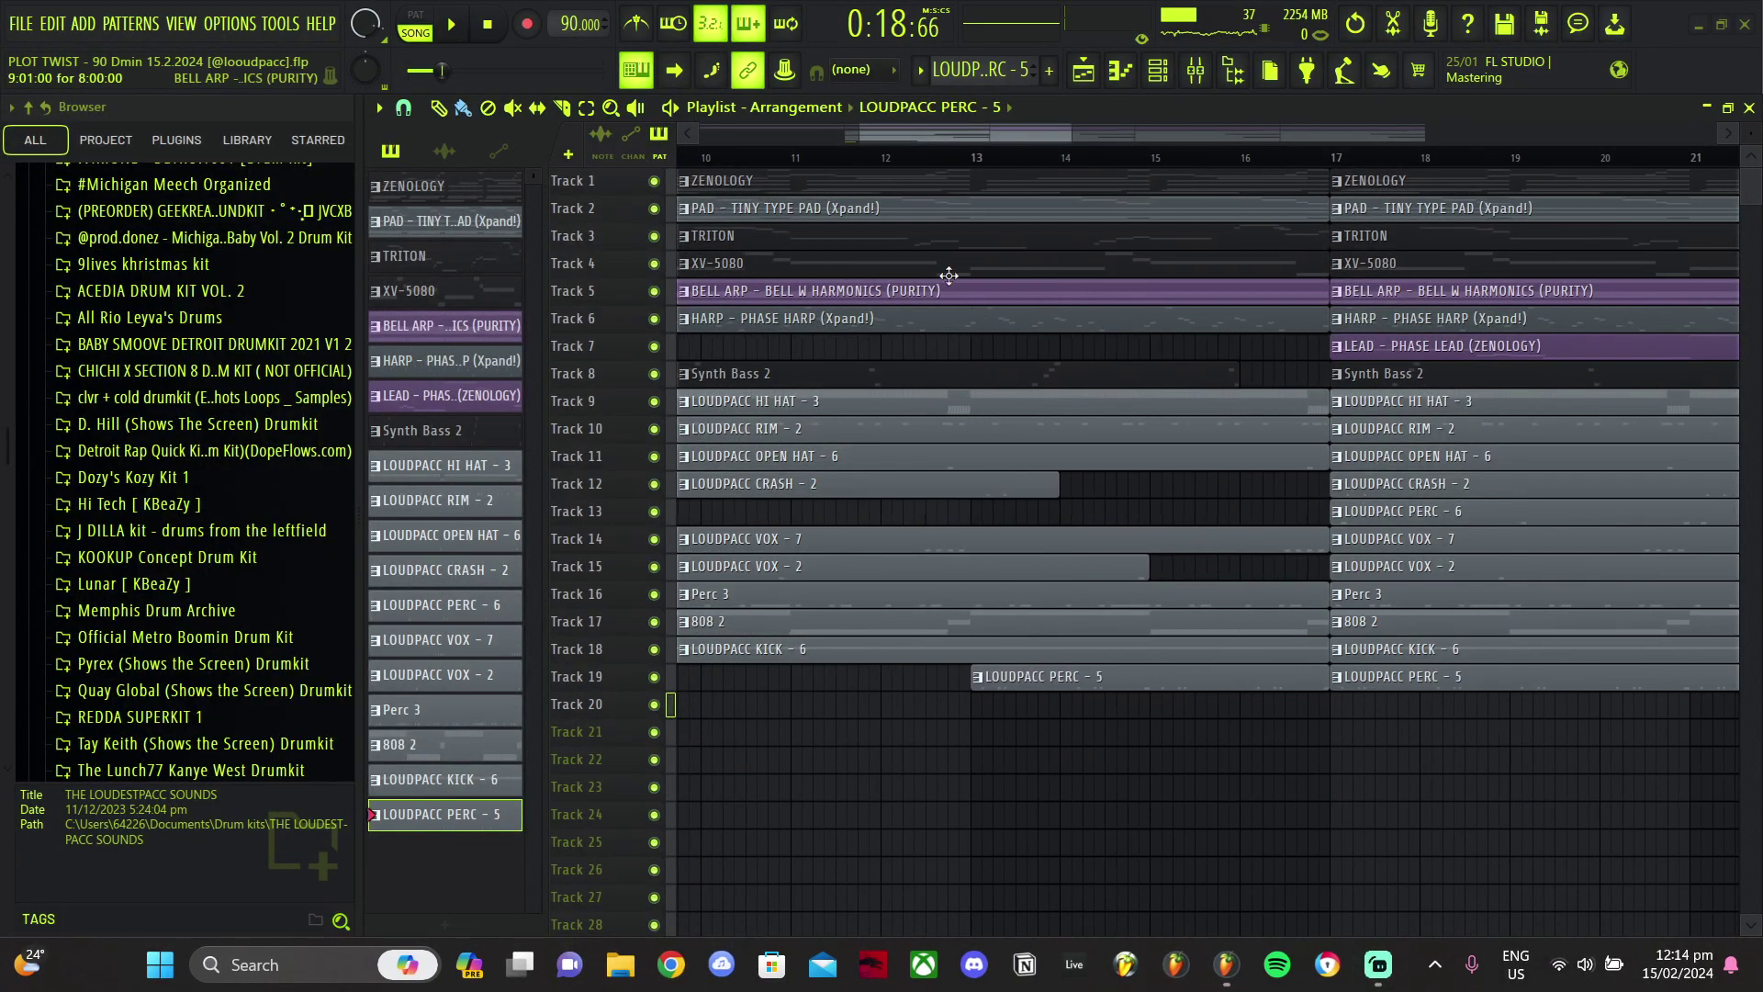
{"action": "key", "text": "space"}
{"action": "scroll", "coordinate": [1323, 581], "scroll_direction": "up", "scroll_amount": 5}
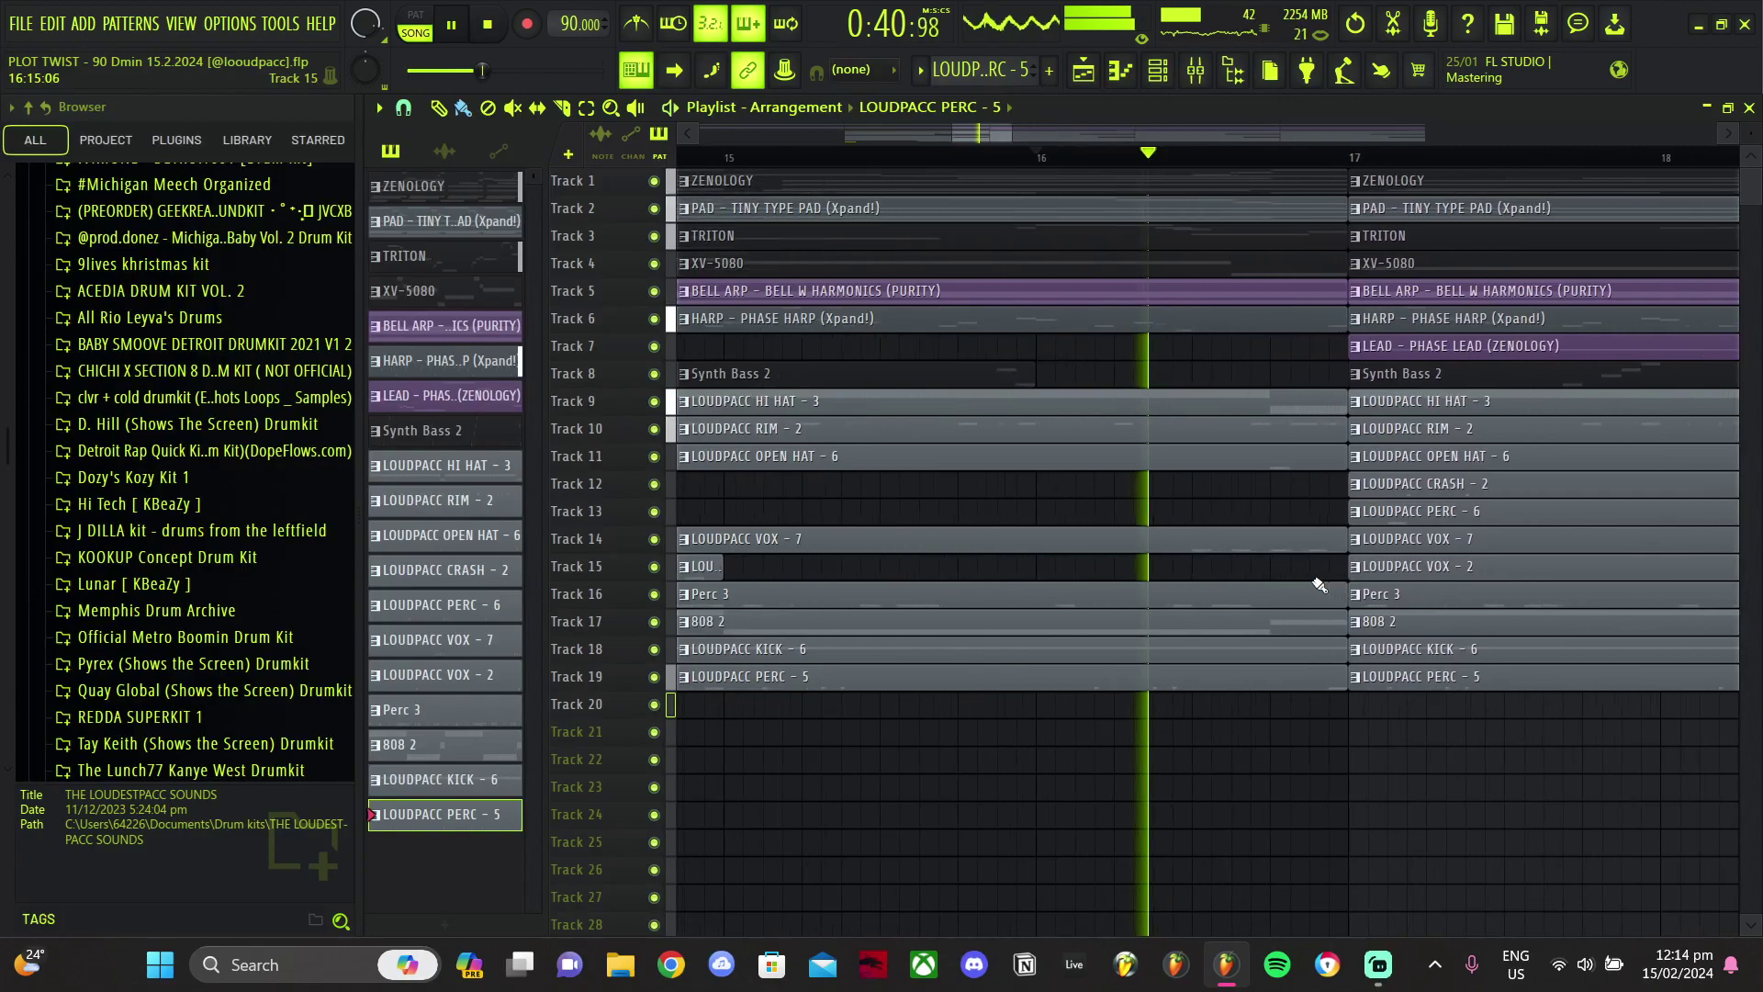
{"action": "left_click_drag", "start_coordinate": [1303, 457], "coordinate": [1334, 683]}
{"action": "key", "text": "space"}
{"action": "left_click_drag", "start_coordinate": [1367, 457], "coordinate": [1238, 494]}
{"action": "key", "text": "space"}
{"action": "left_click", "coordinate": [1286, 410], "text": "ctrl"}
{"action": "left_click_drag", "start_coordinate": [1367, 402], "coordinate": [1242, 419]}
{"action": "left_click", "coordinate": [1310, 487], "text": "ctrl"}
{"action": "scroll", "coordinate": [1311, 494], "scroll_direction": "down", "scroll_amount": 6}
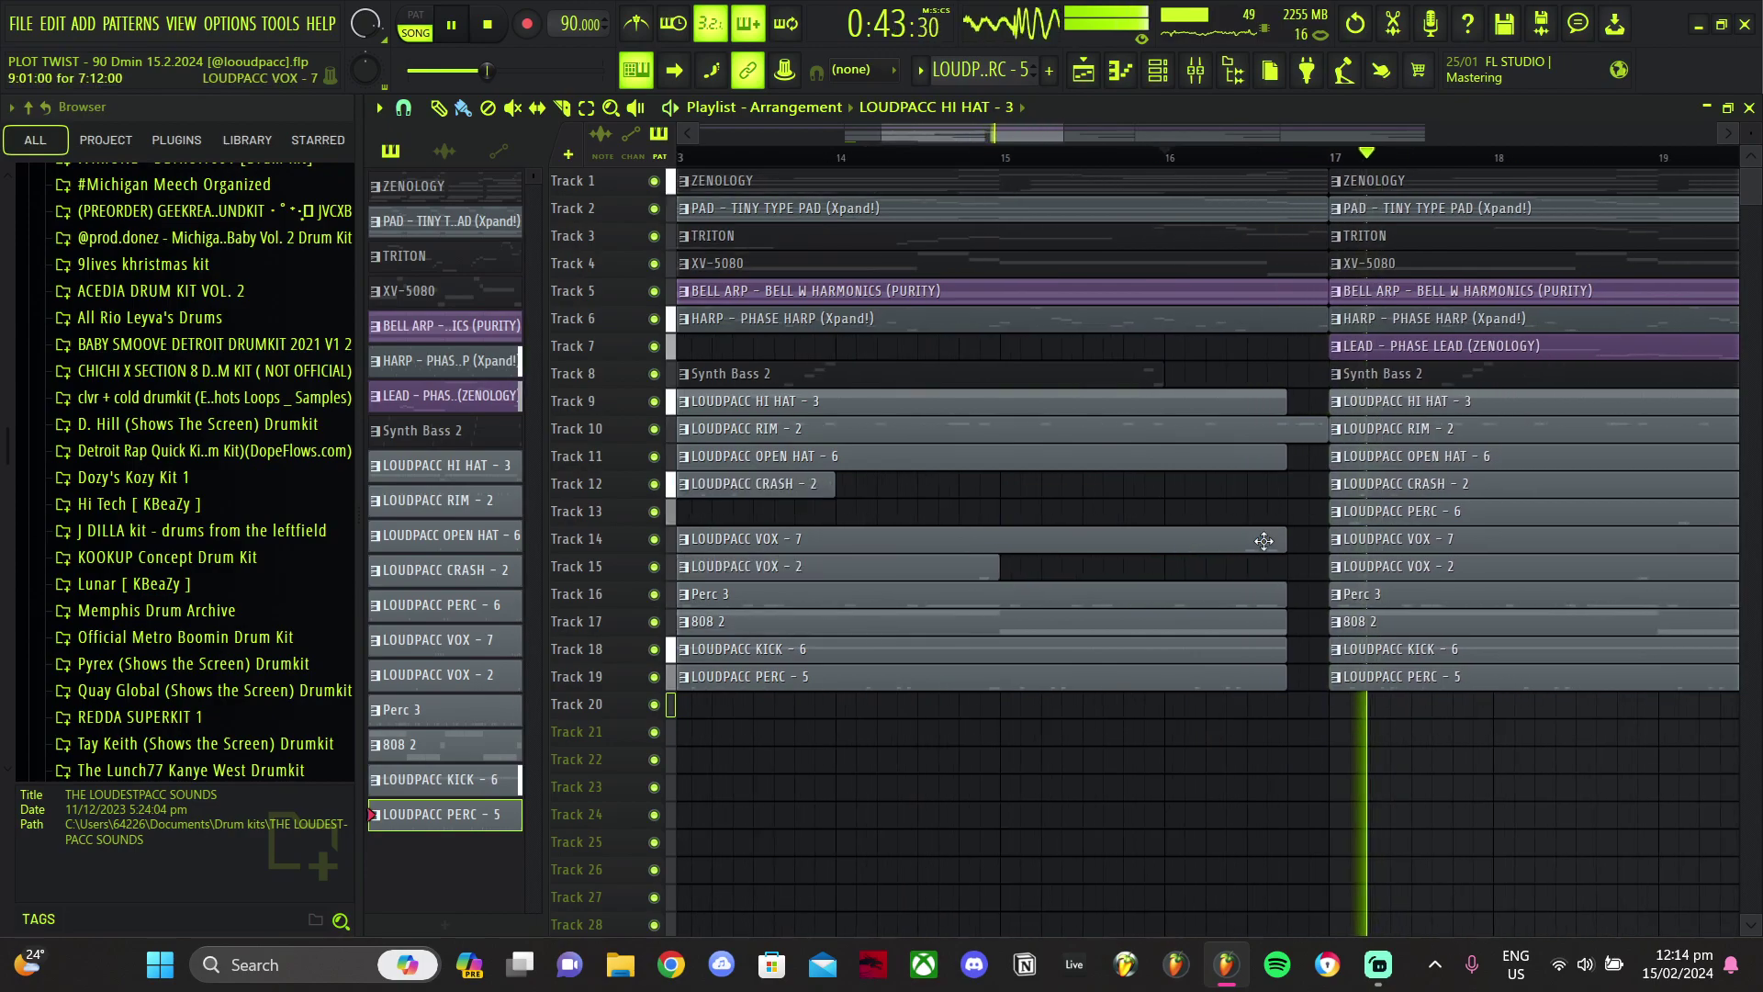
Step: Stop playback and add LOUDPACC CRASH - 3 clips on Track 20 at bars 25 and 33
{"action": "key", "text": "space"}
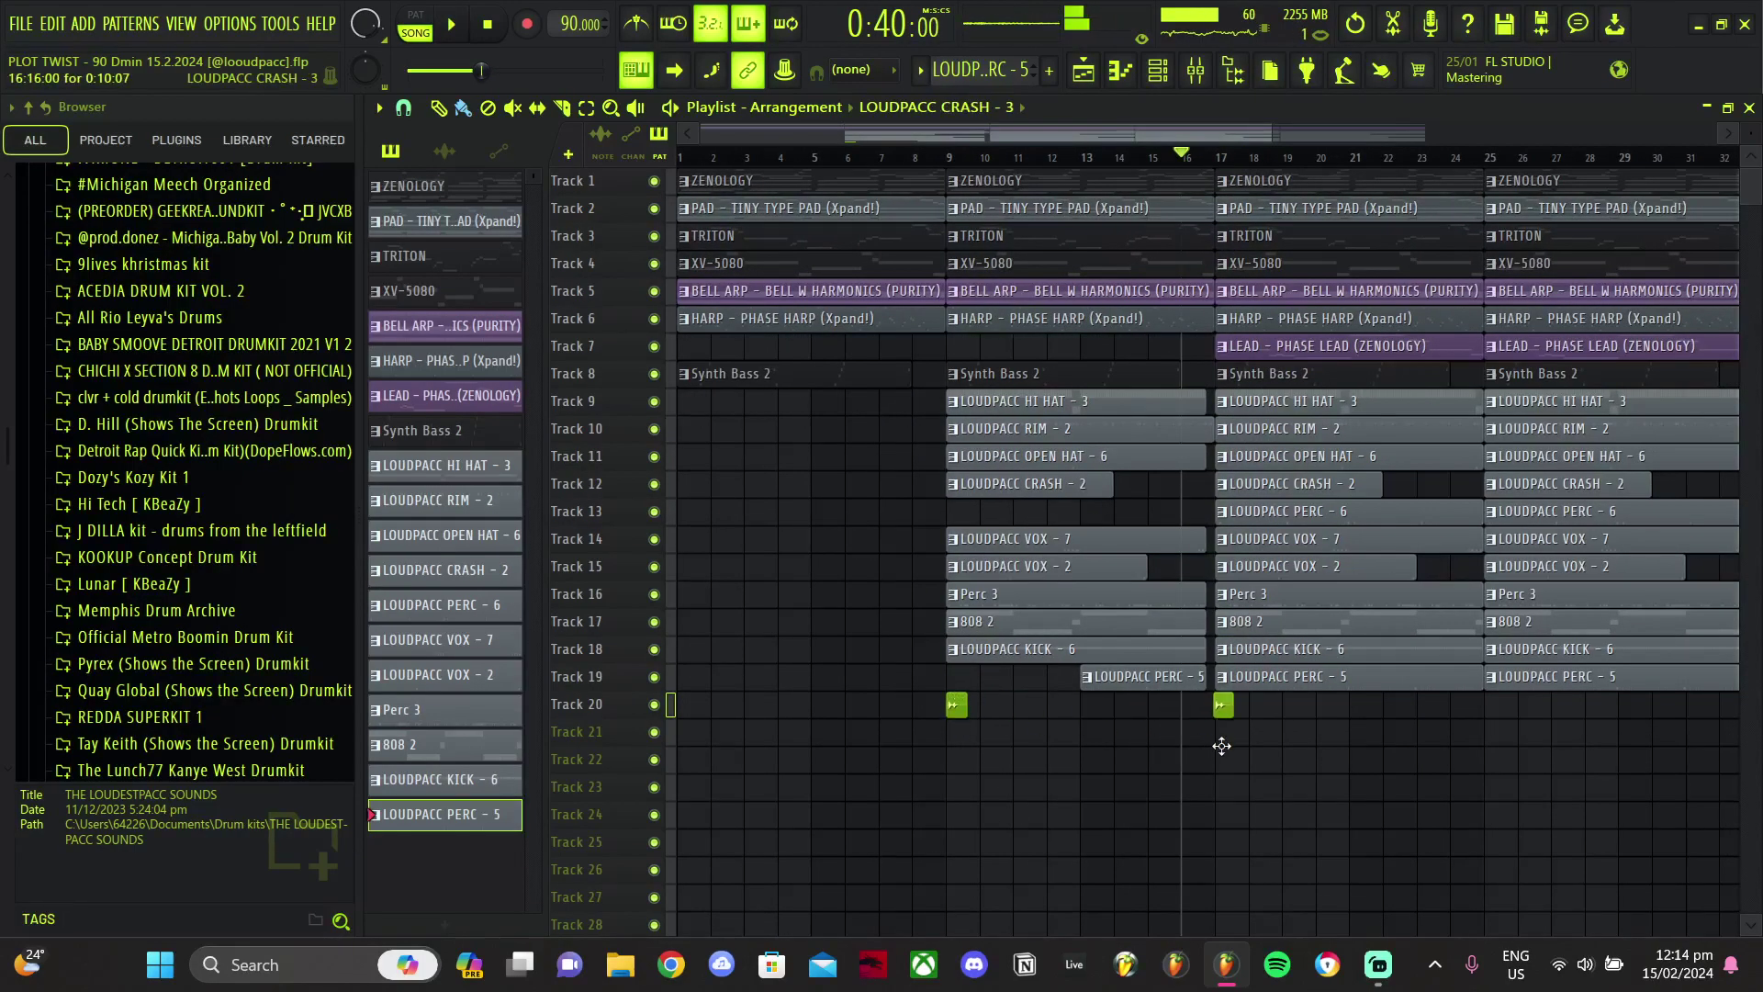
{"action": "scroll", "coordinate": [1222, 746], "scroll_direction": "up", "scroll_amount": 4}
{"action": "scroll", "coordinate": [1232, 718], "scroll_direction": "down", "scroll_amount": 4}
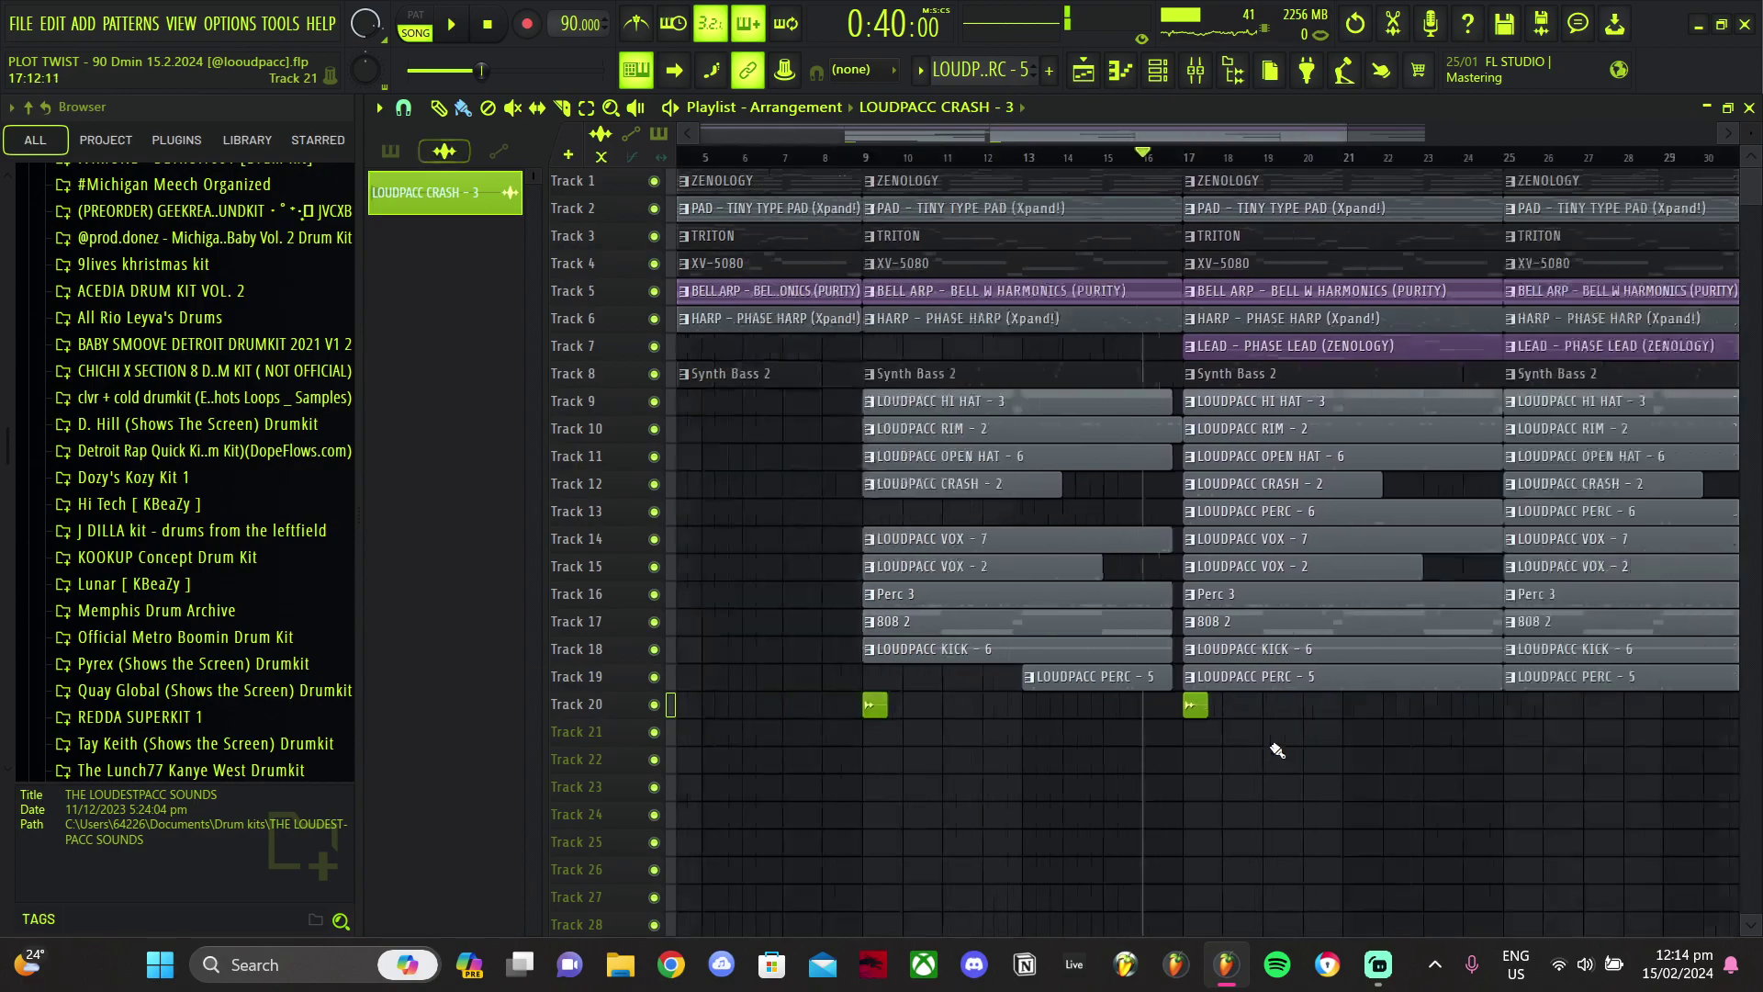
{"action": "left_click", "coordinate": [403, 109]}
{"action": "left_click", "coordinate": [420, 431]}
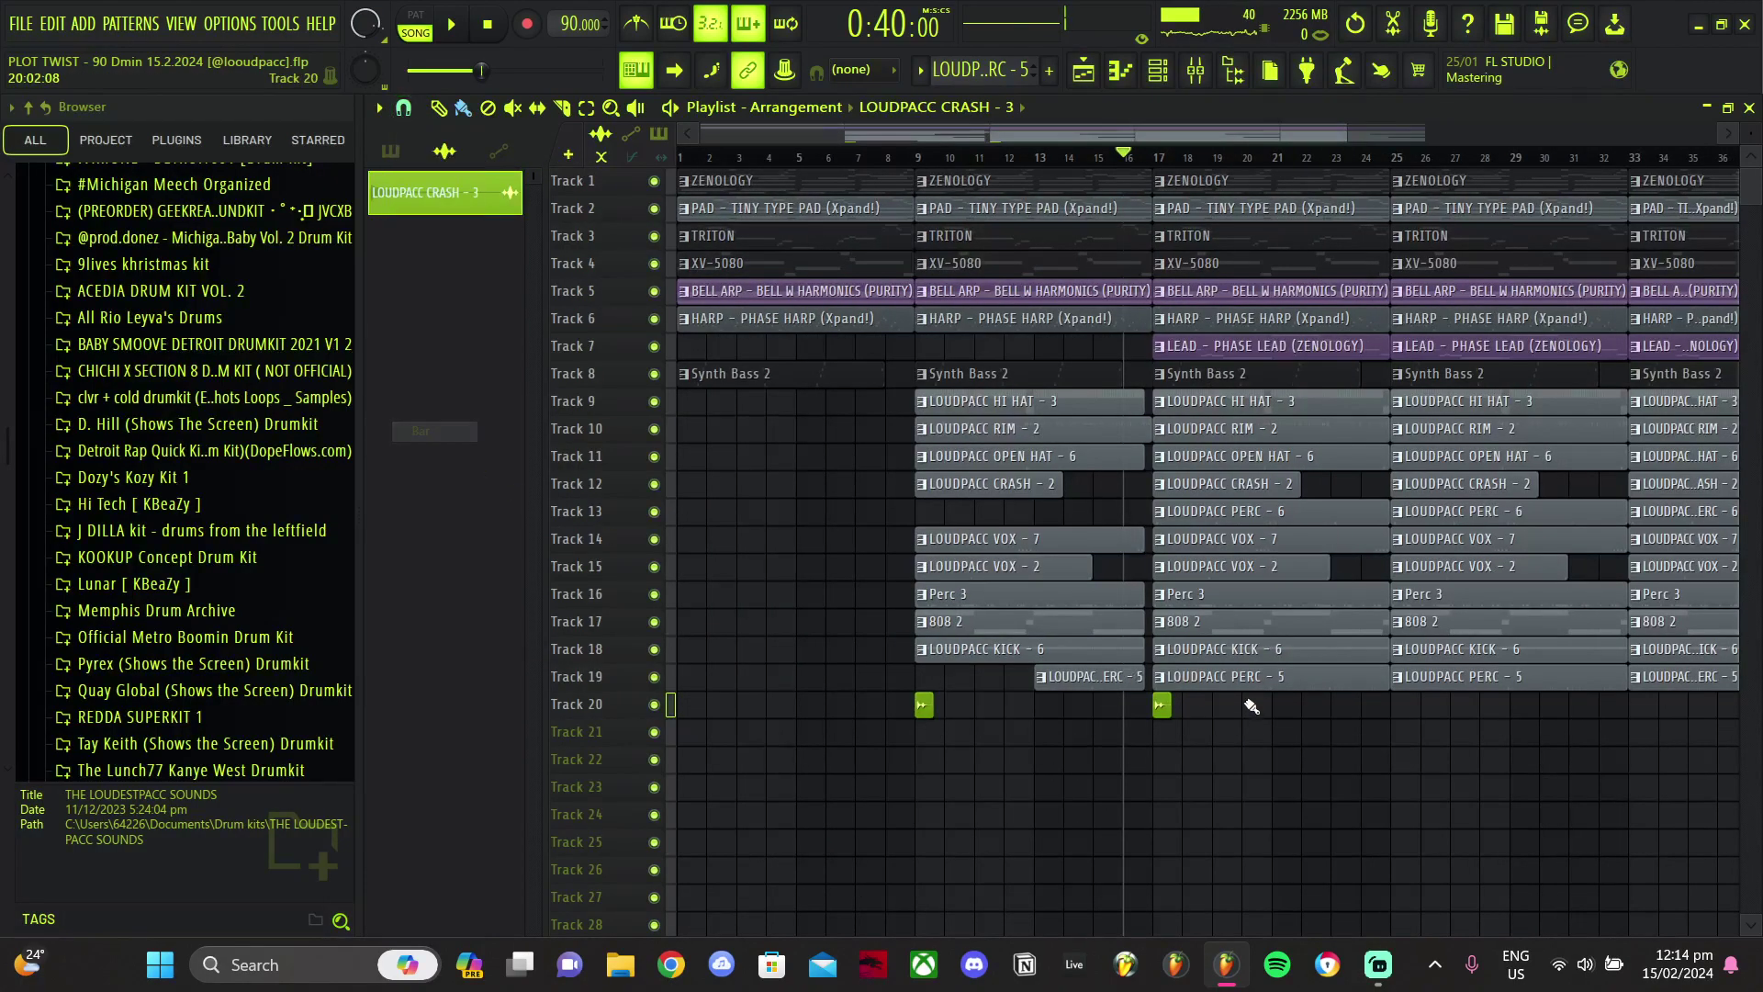
{"action": "left_click_drag", "start_coordinate": [1253, 708], "coordinate": [928, 715]}
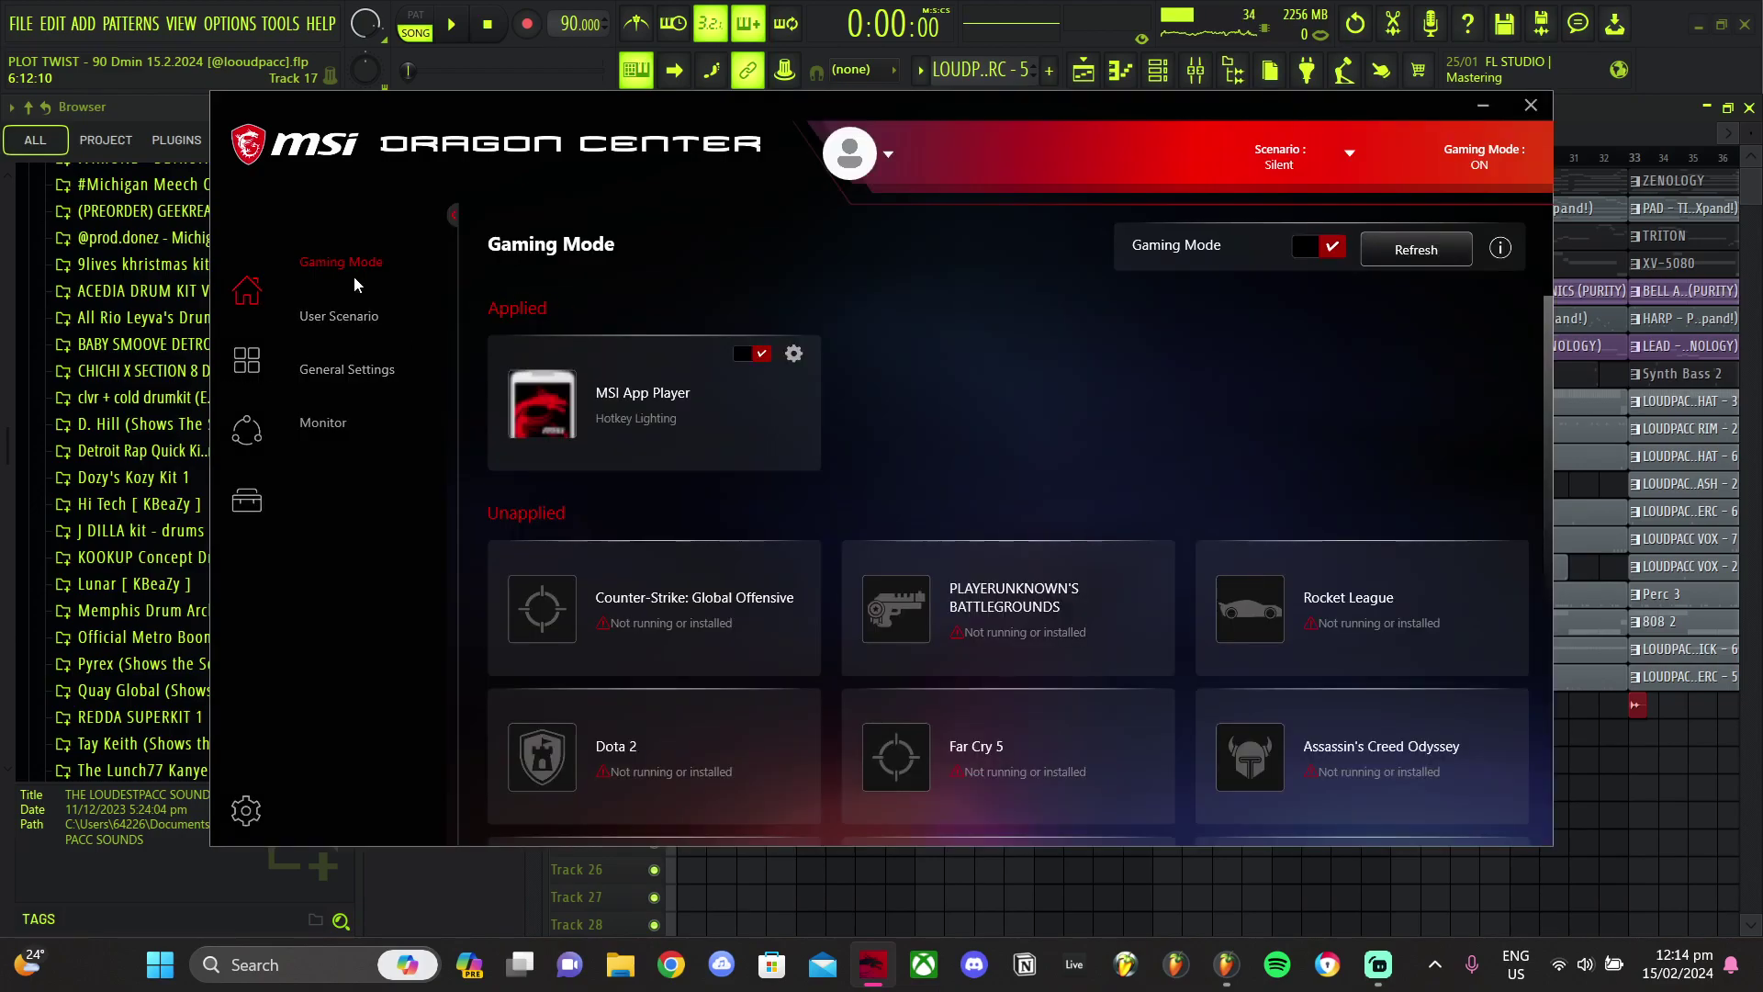
Step: Set the MSI Dragon Center user scenario to Extreme Performance and return to the FL Studio playlist
{"action": "left_click", "coordinate": [342, 316]}
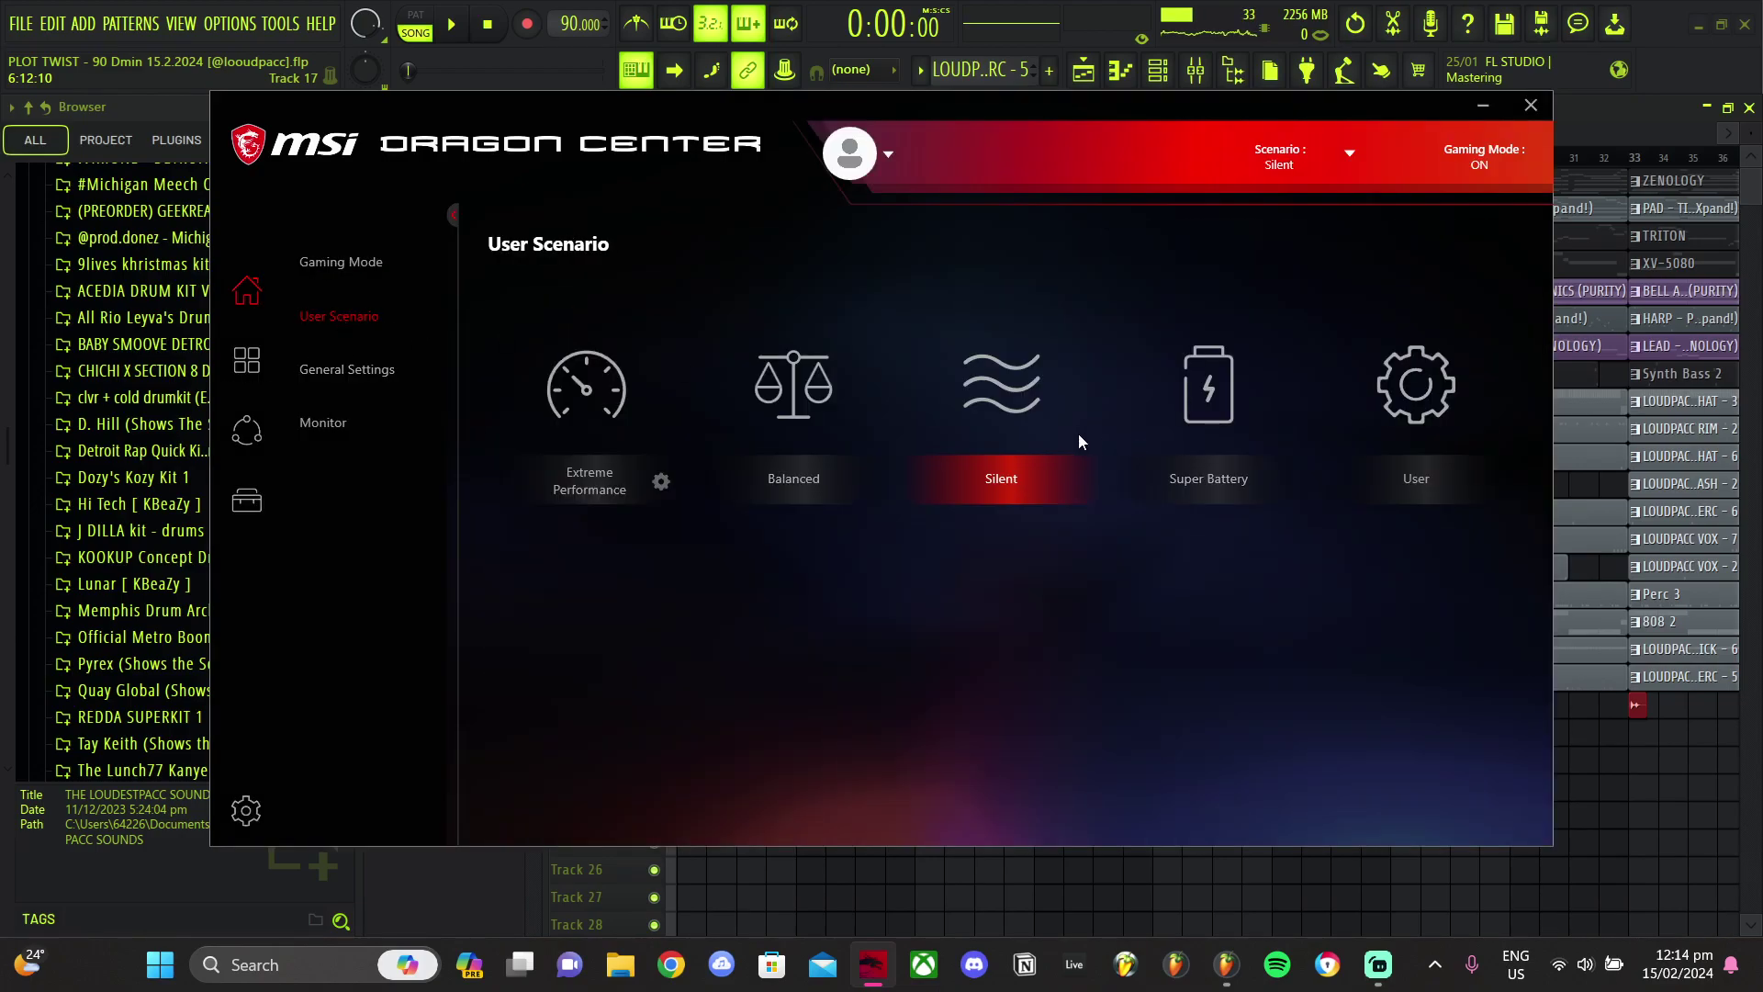
{"action": "left_click", "coordinate": [787, 396]}
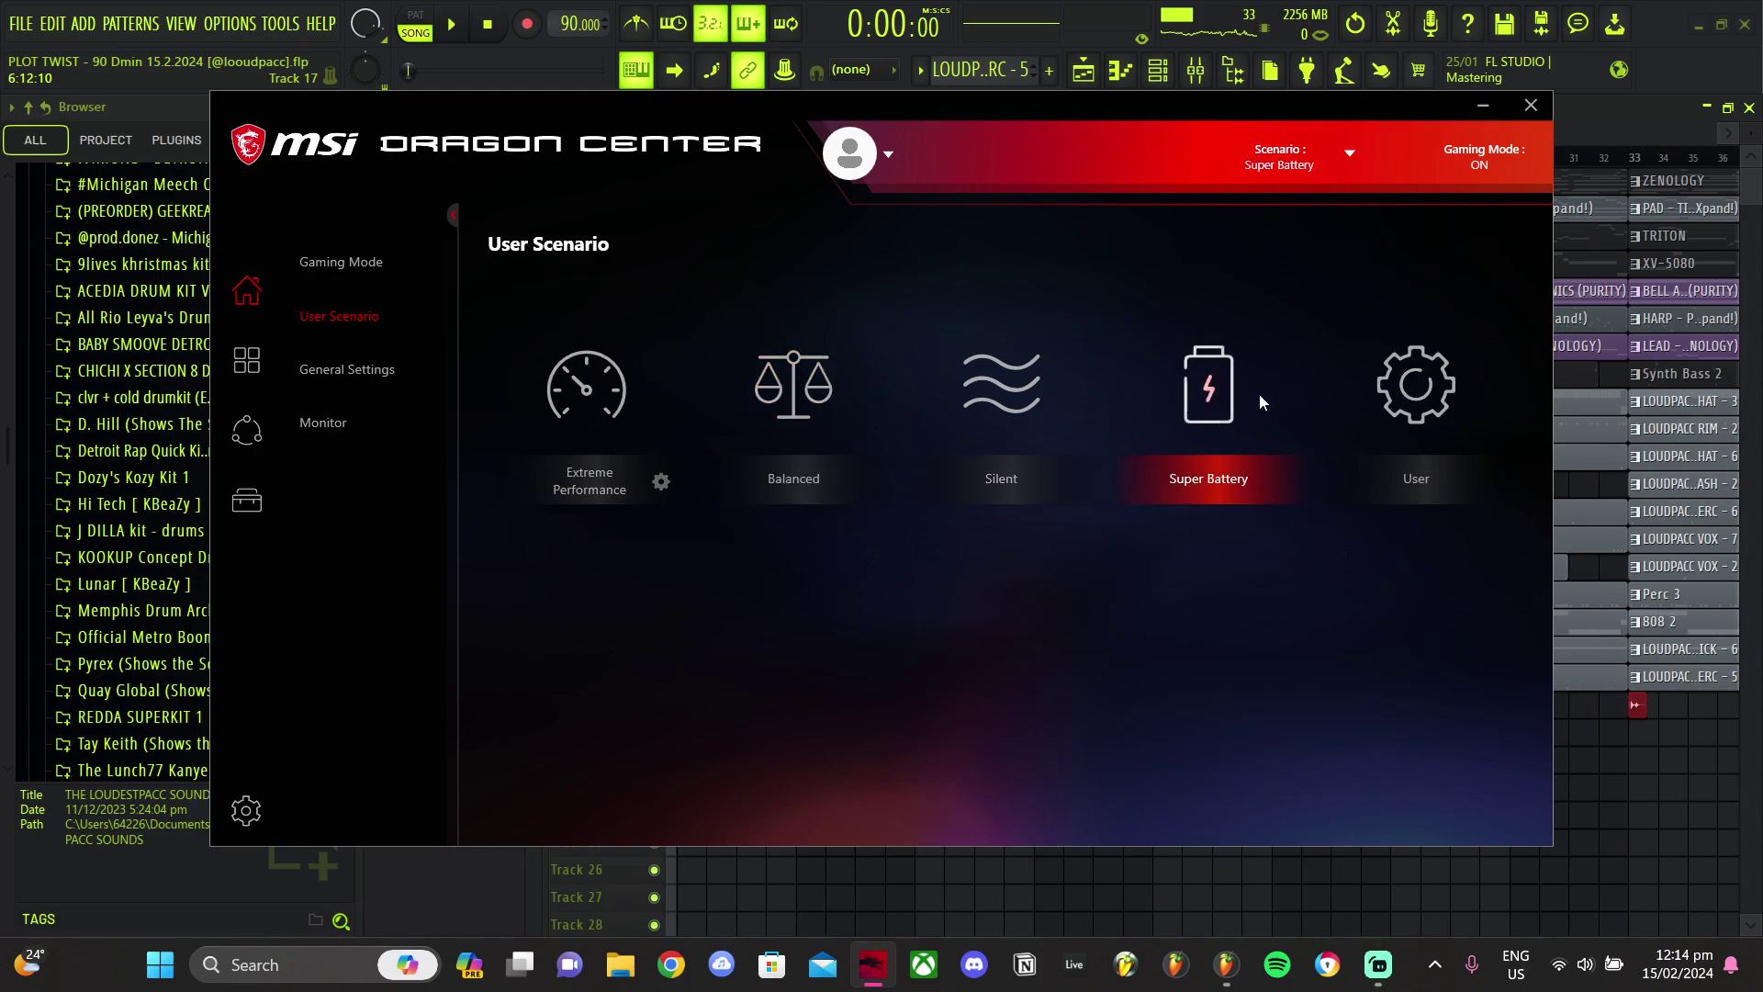
{"action": "left_click", "coordinate": [1533, 101]}
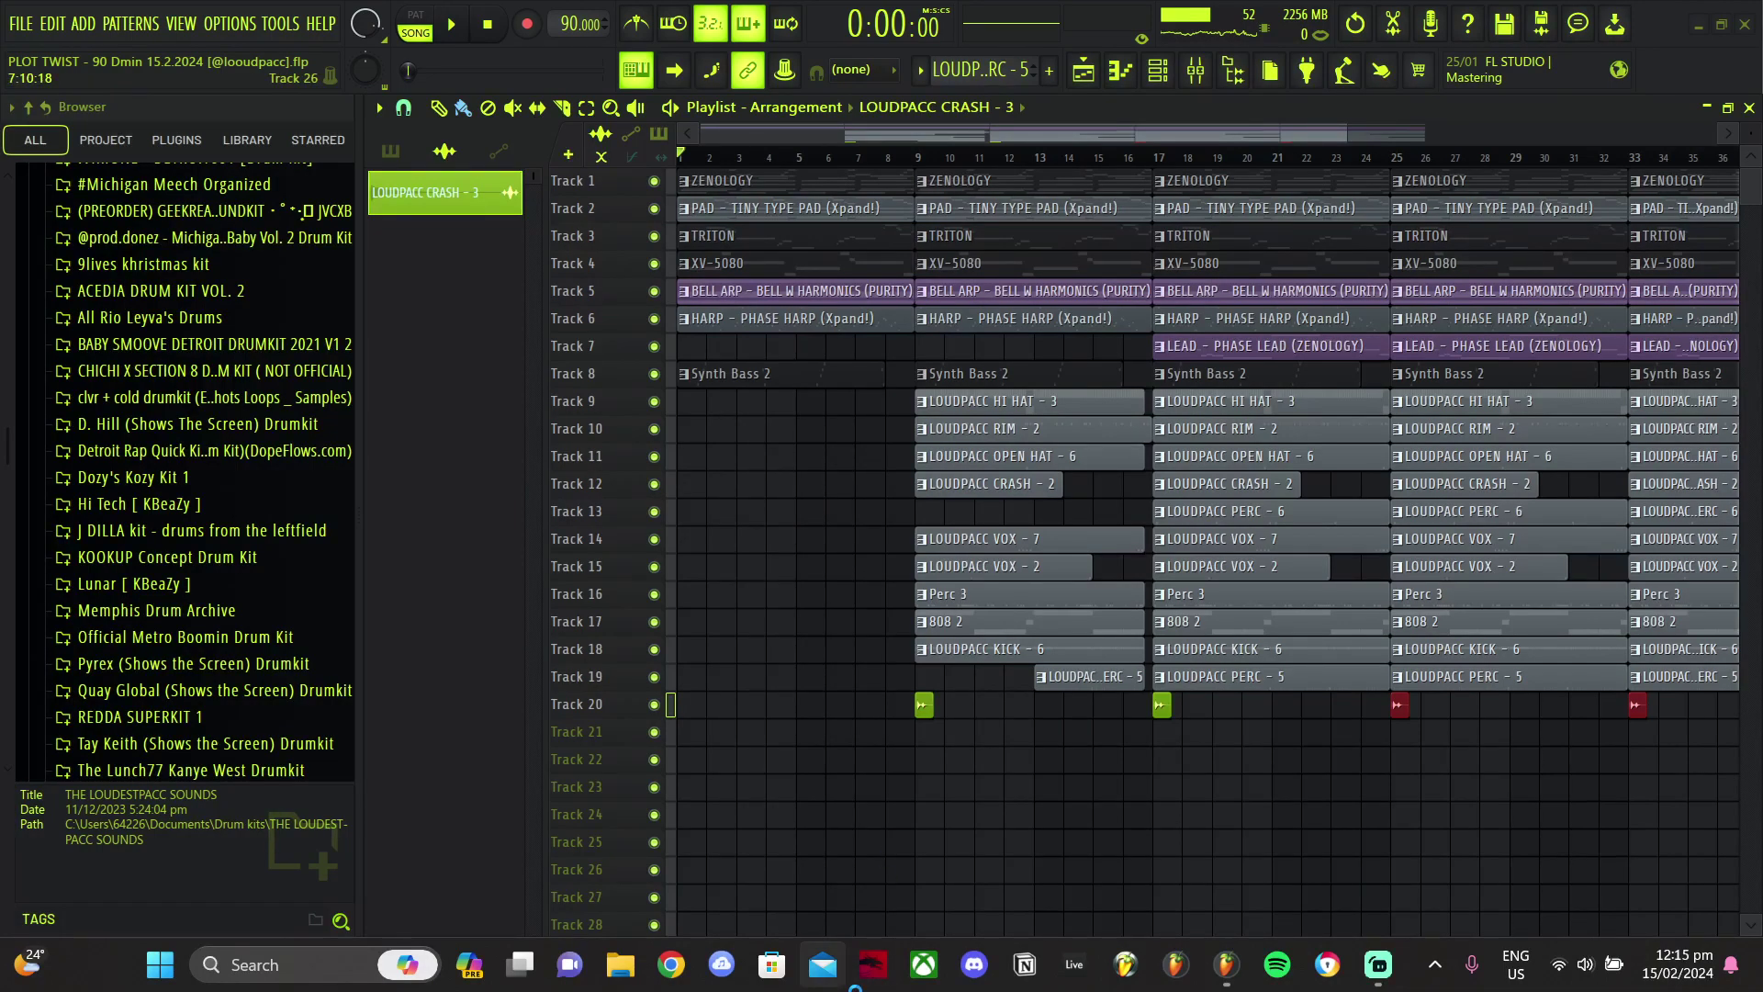
{"action": "left_click", "coordinate": [873, 964]}
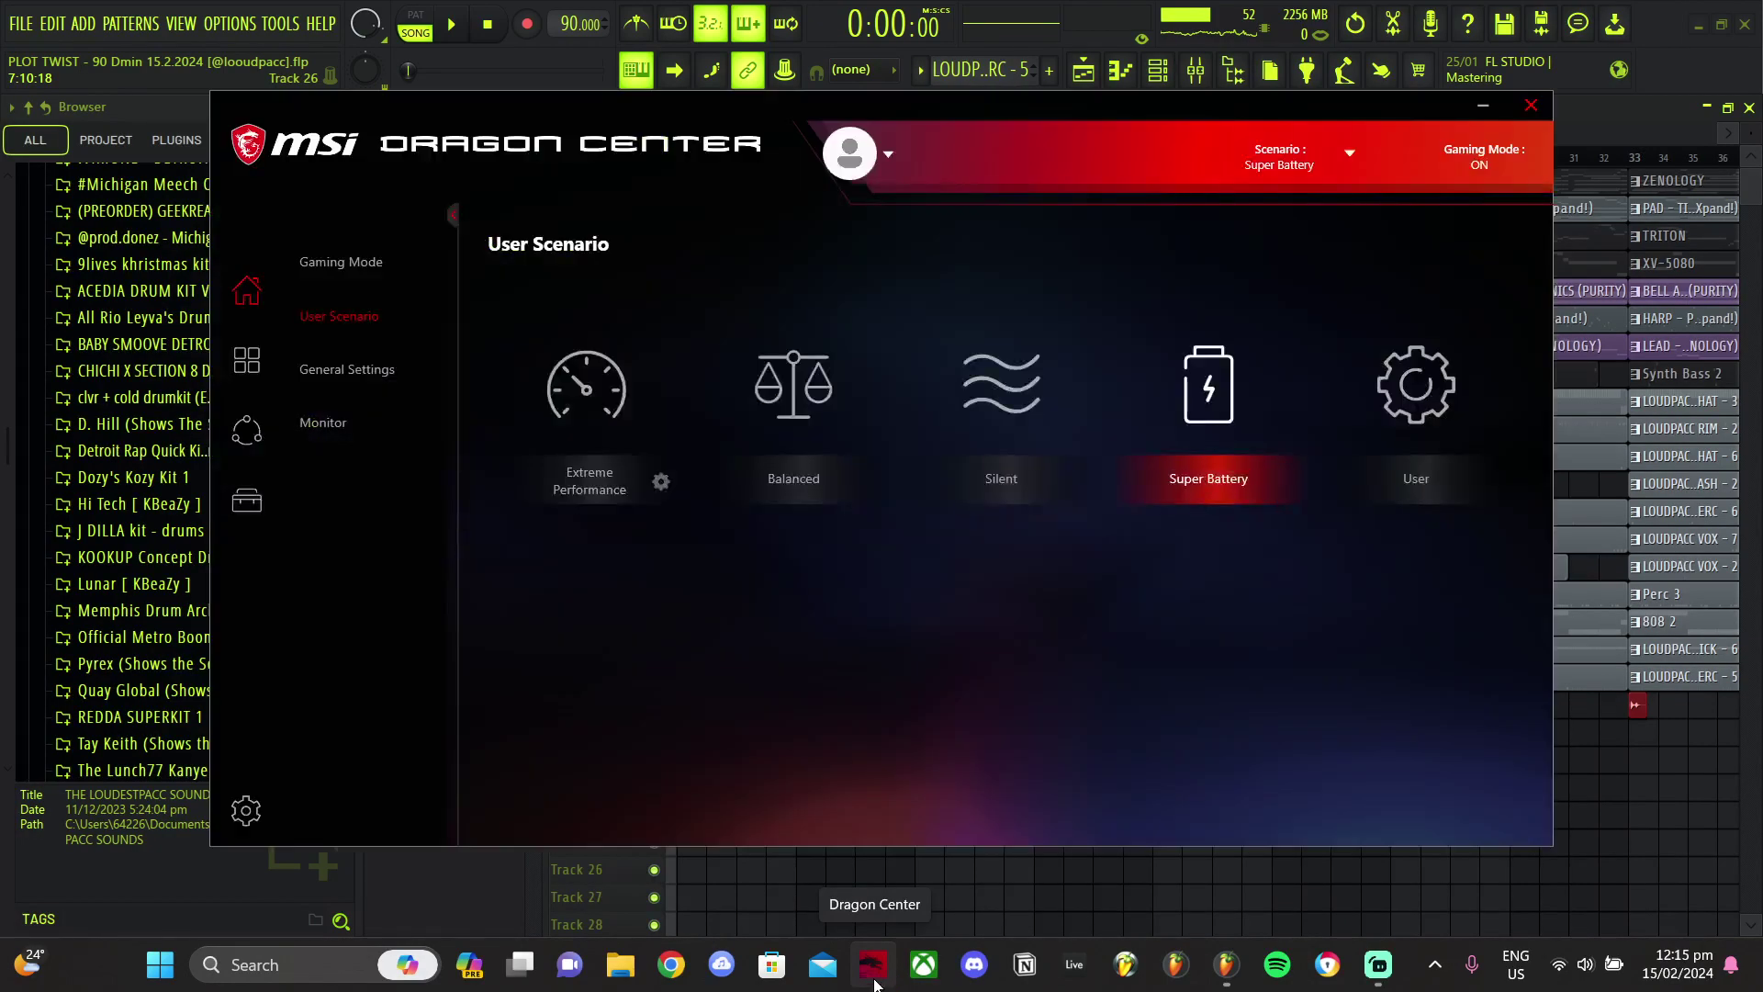
{"action": "left_click", "coordinate": [598, 392]}
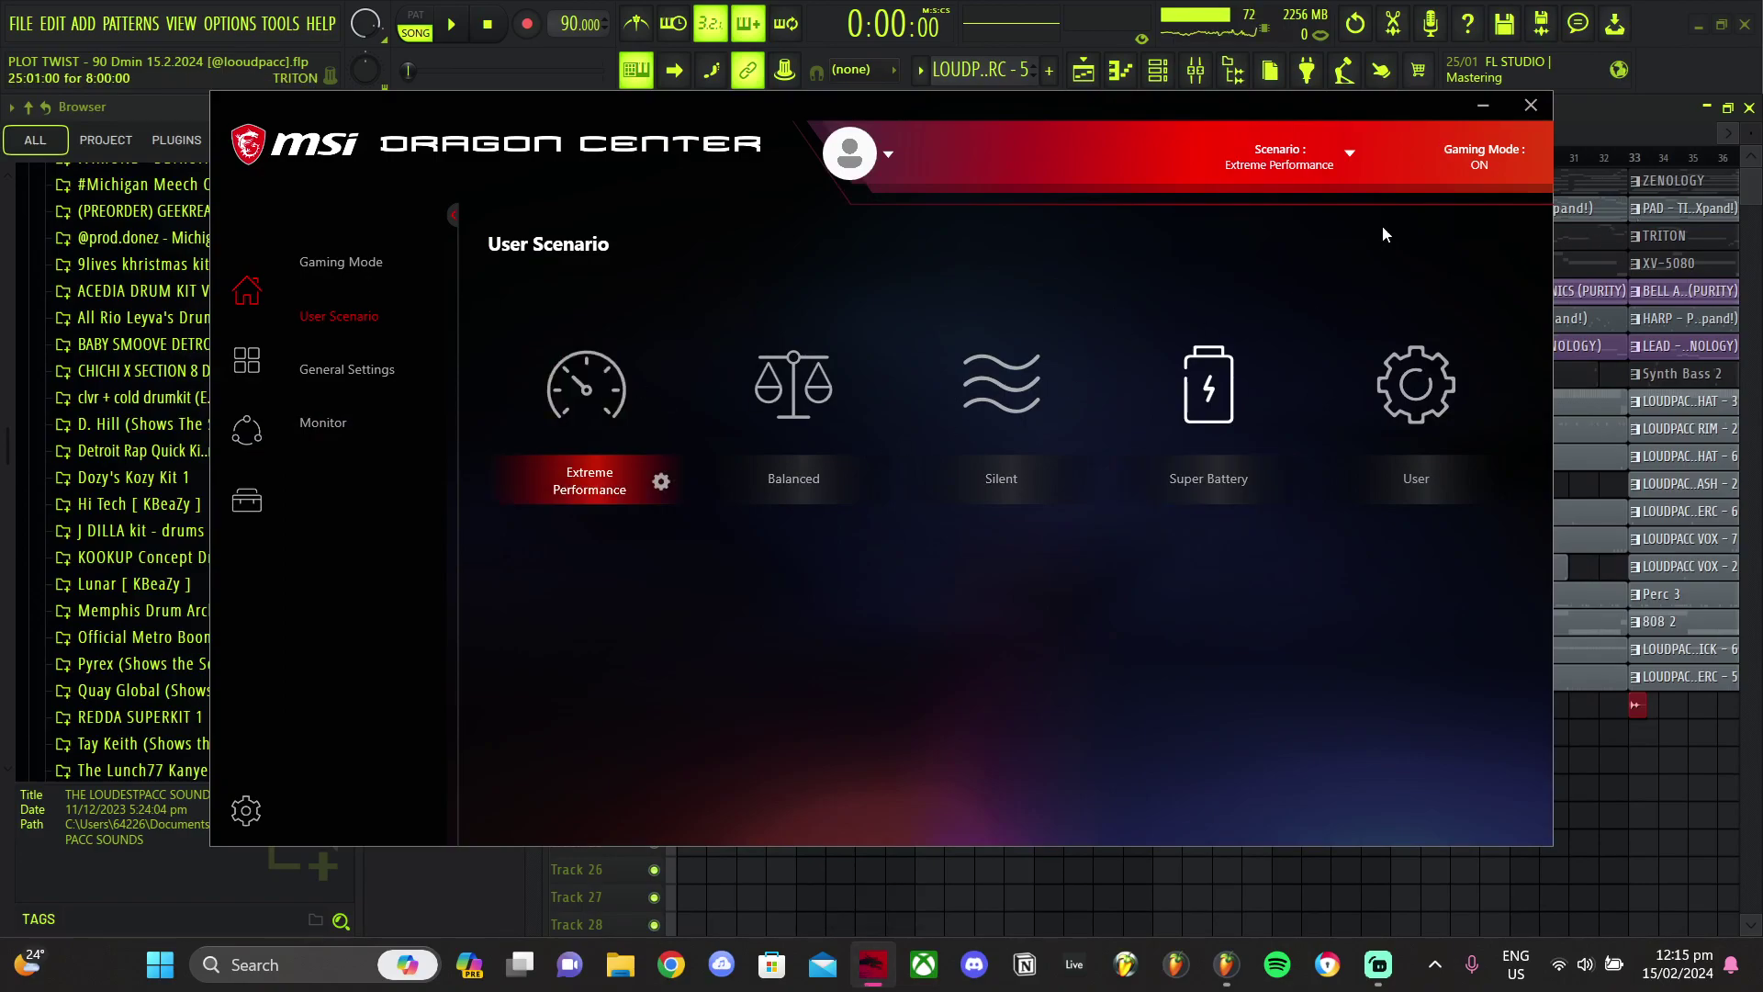
{"action": "left_click", "coordinate": [1530, 108]}
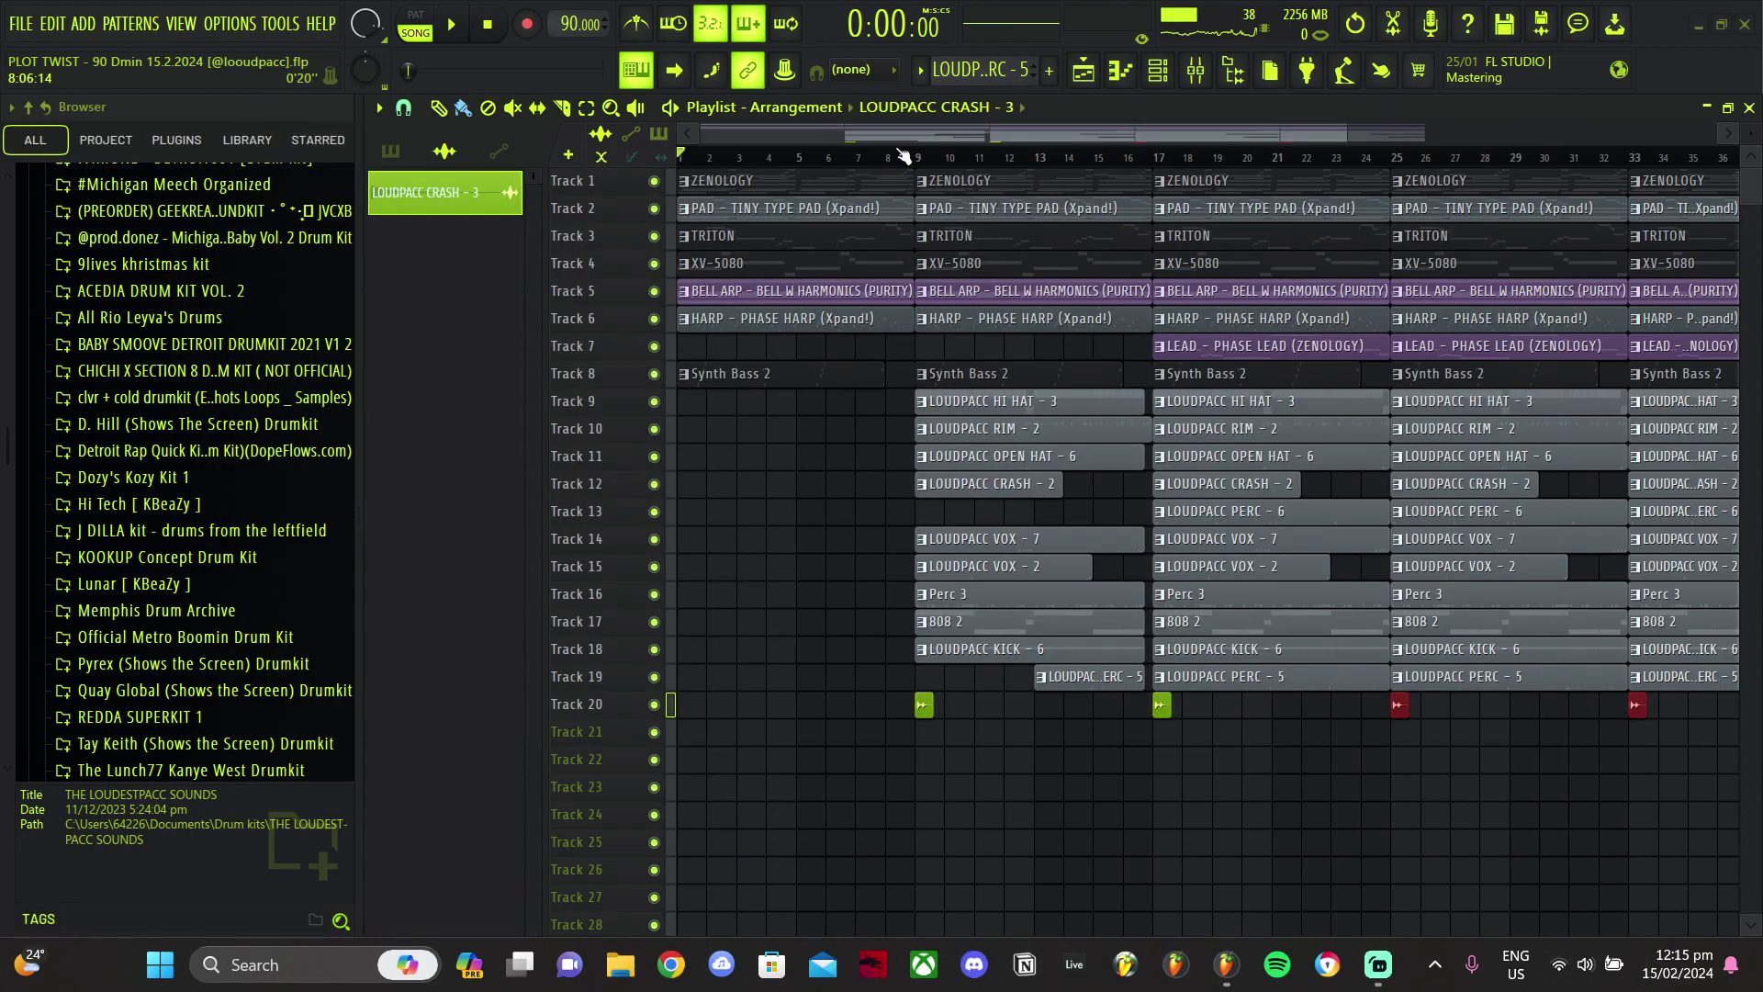
Step: Play the song from the start and open the Fx One Shots folder of the BABY SMOOVE DETROIT drumkit
{"action": "left_click", "coordinate": [459, 26]}
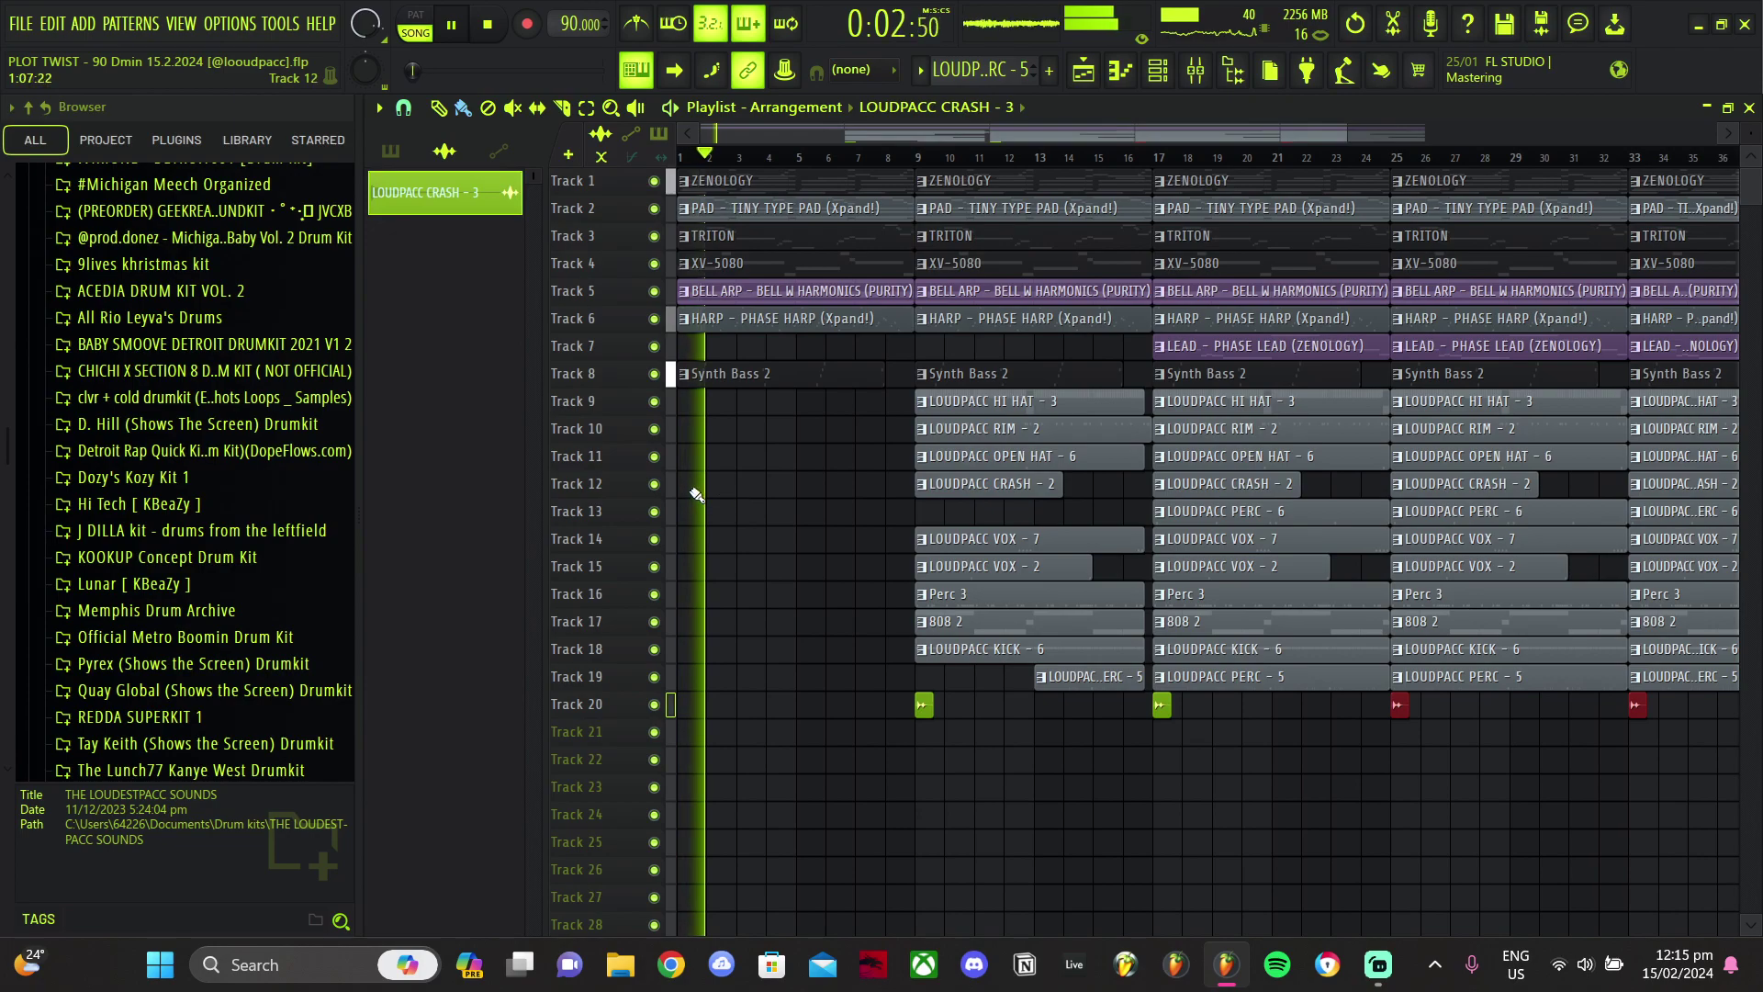
{"action": "scroll", "coordinate": [669, 471], "scroll_direction": "up", "scroll_amount": 5}
{"action": "scroll", "coordinate": [183, 413], "scroll_direction": "up", "scroll_amount": 2}
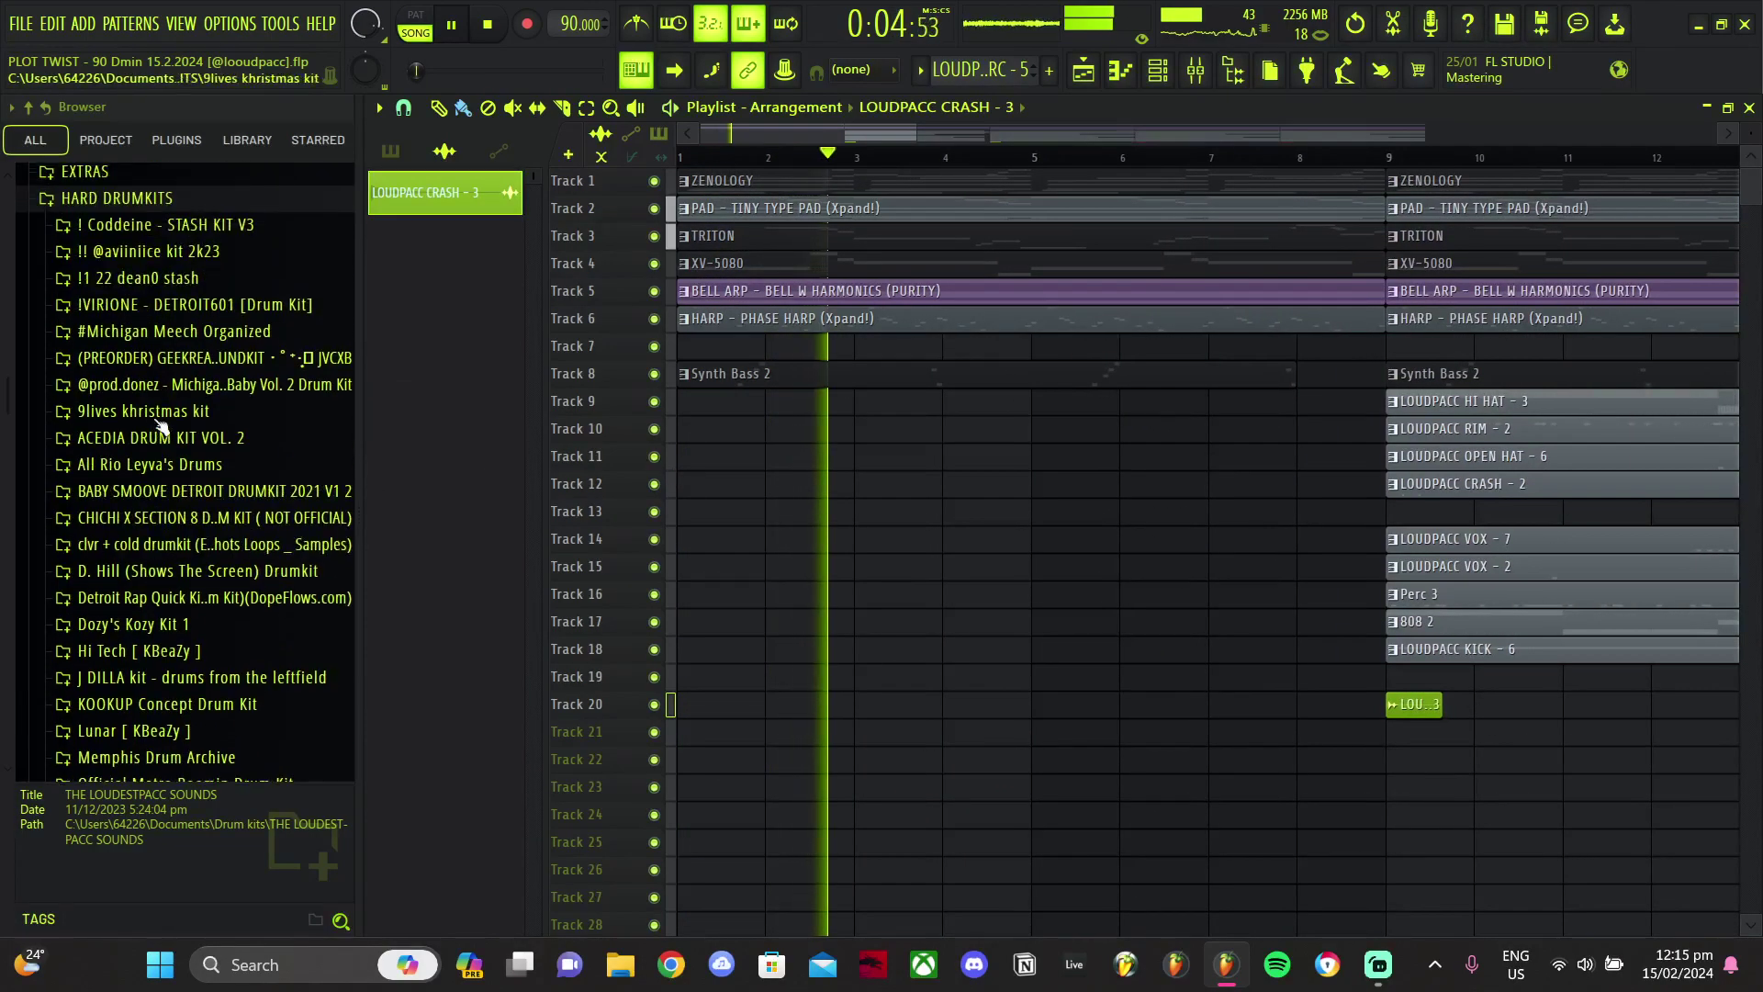
{"action": "left_click", "coordinate": [174, 502]}
{"action": "scroll", "coordinate": [188, 503], "scroll_direction": "down", "scroll_amount": 2}
{"action": "left_click", "coordinate": [149, 430]}
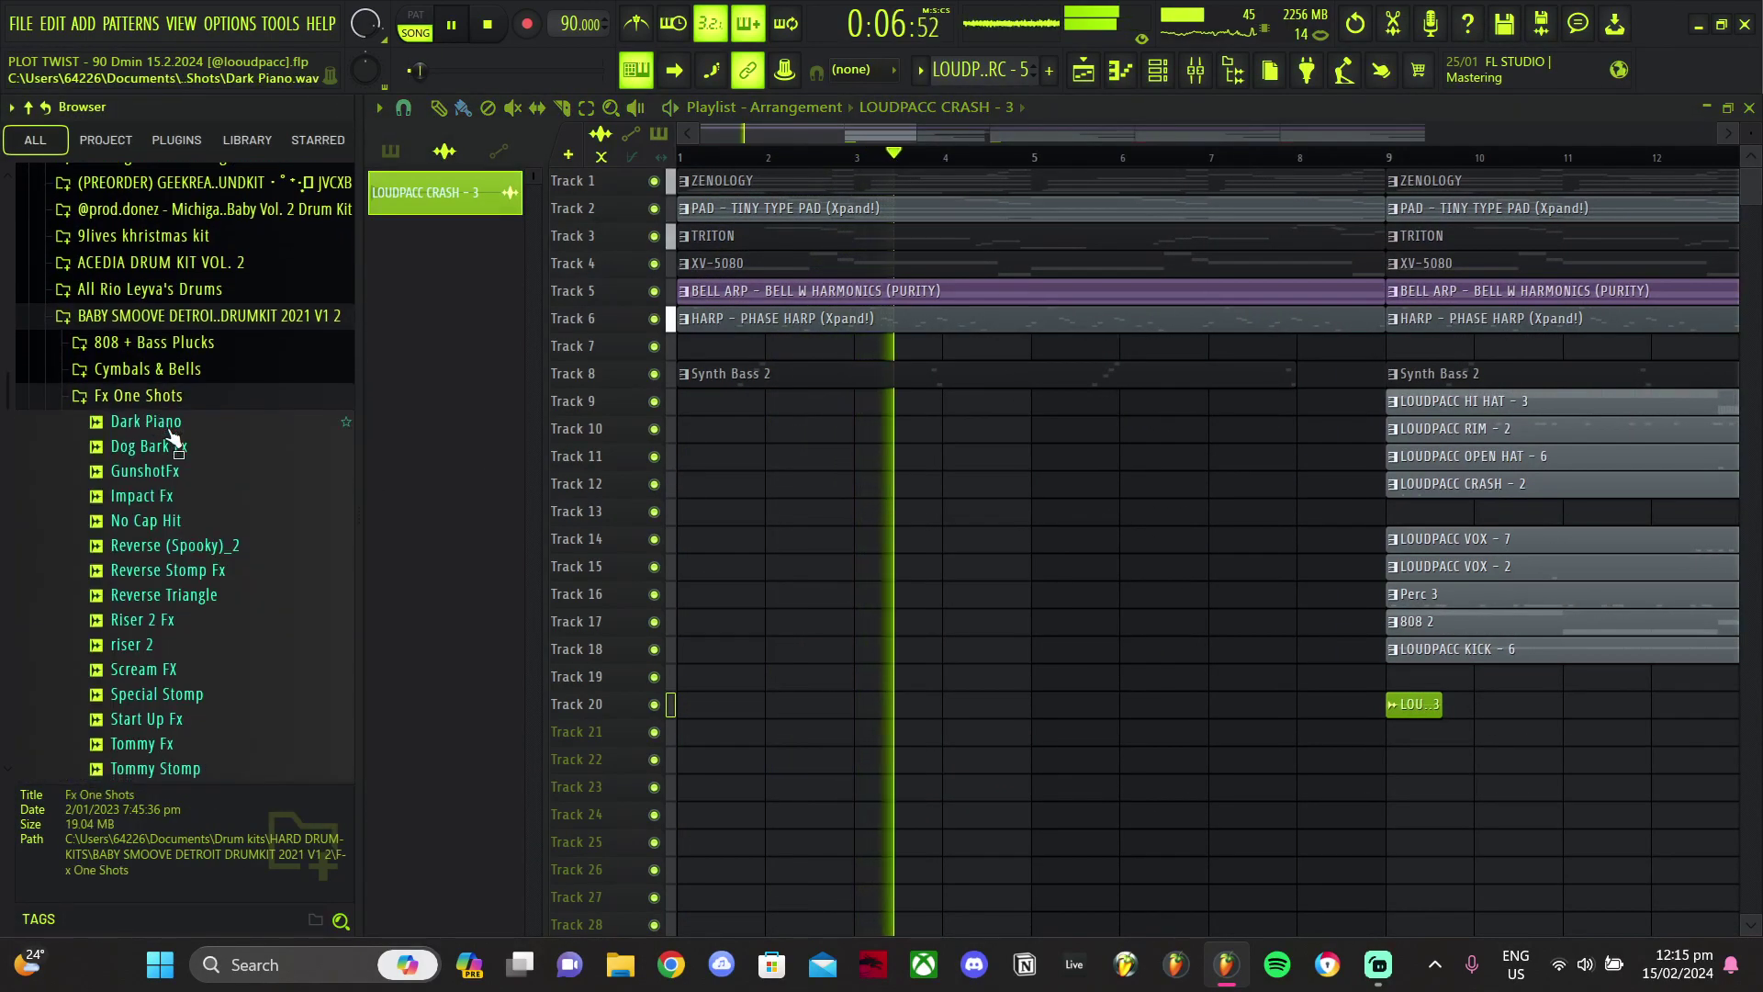
{"action": "scroll", "coordinate": [188, 446], "scroll_direction": "down", "scroll_amount": 3}
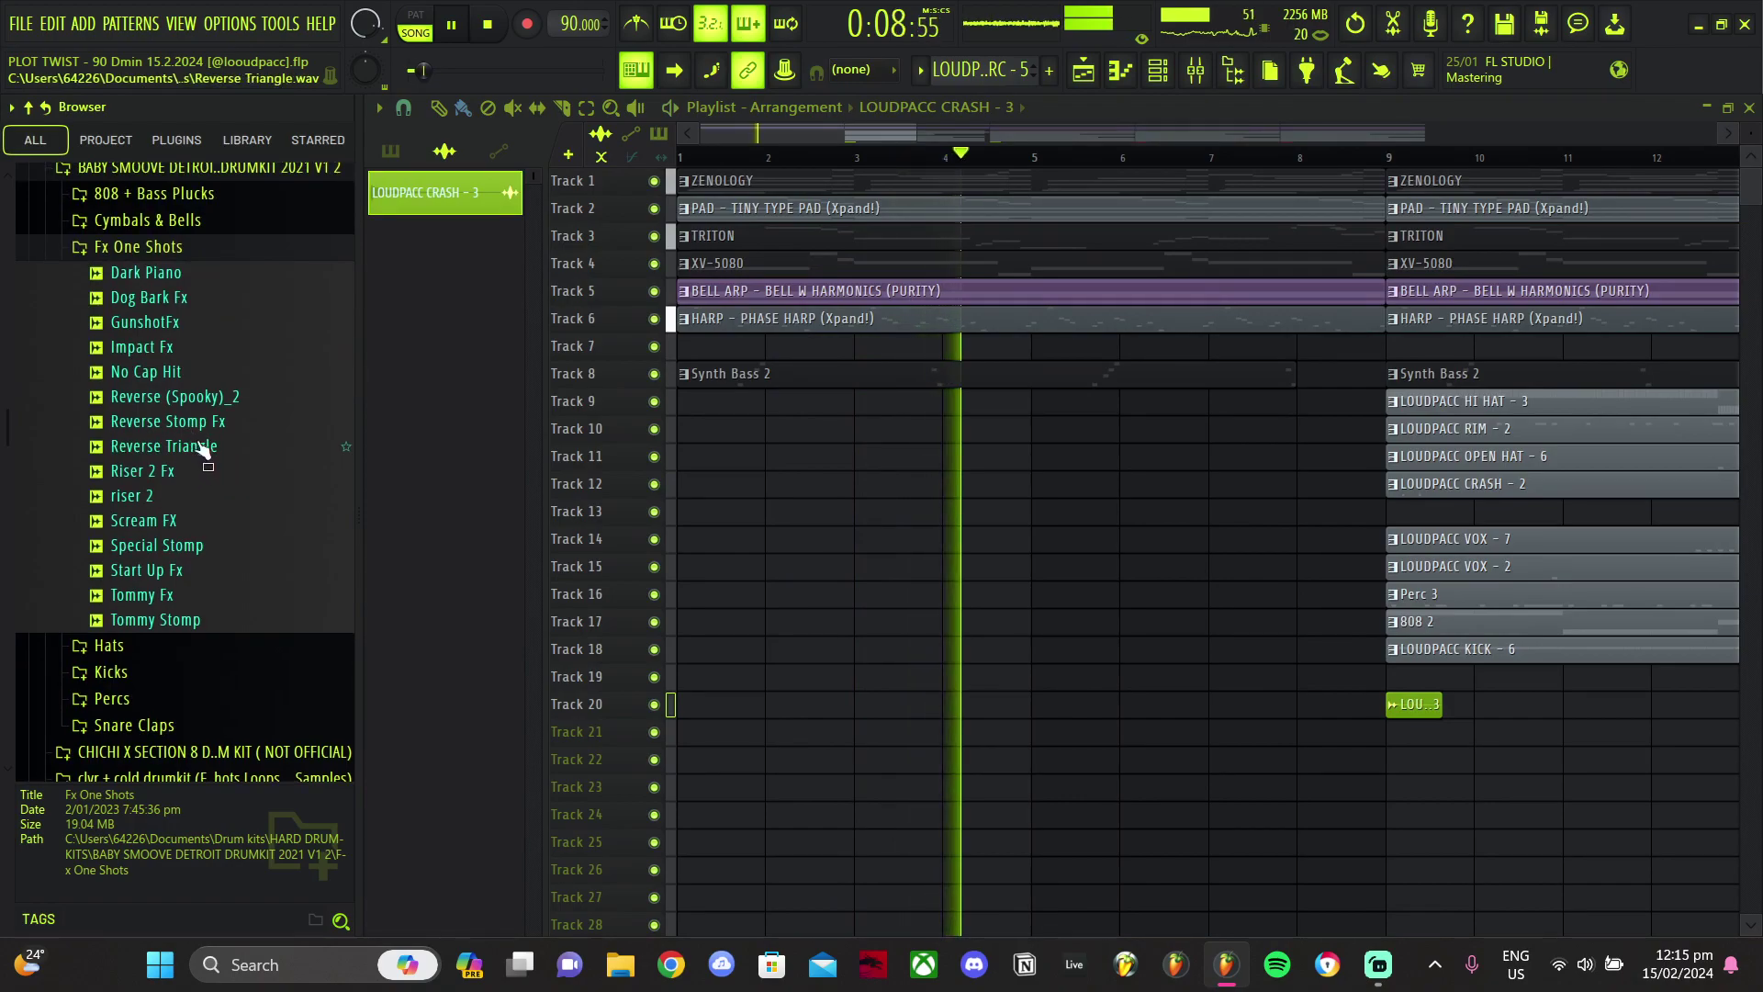
Step: Place the Reverse Triangle sample on Track 21 so that it ends at bar 9
{"action": "left_click_drag", "start_coordinate": [204, 447], "coordinate": [1326, 739]}
{"action": "scroll", "coordinate": [1444, 802], "scroll_direction": "up", "scroll_amount": 4}
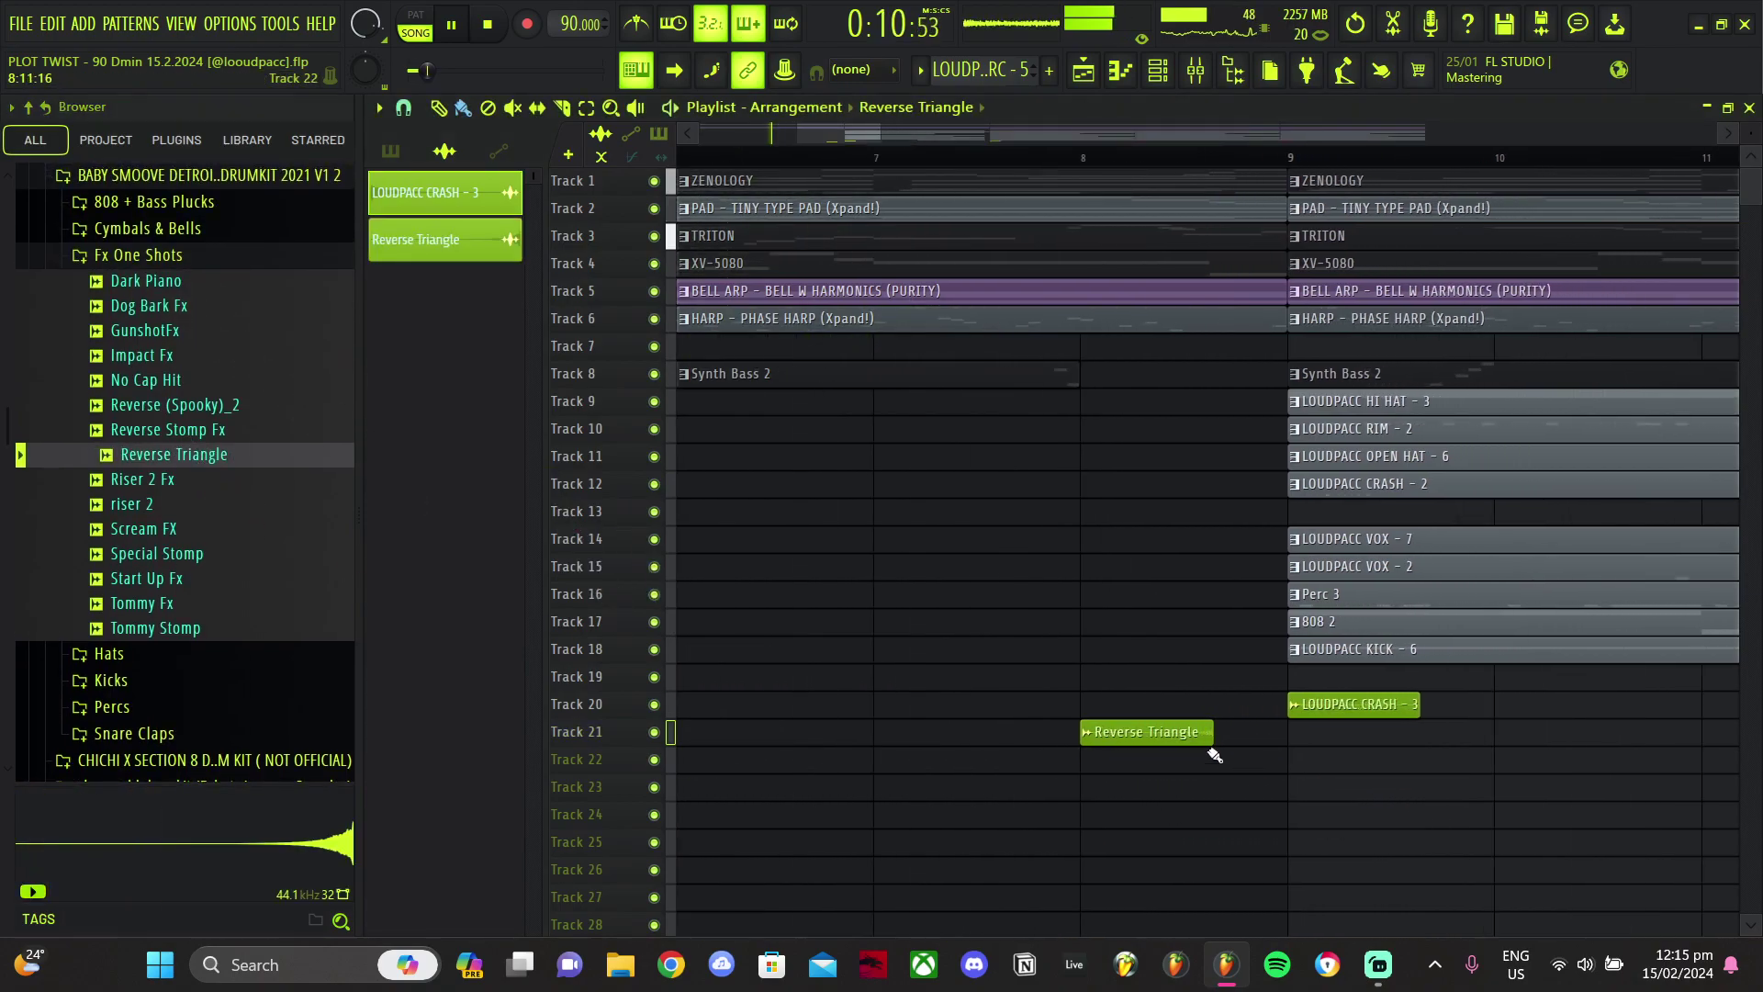
{"action": "scroll", "coordinate": [1226, 739], "scroll_direction": "up", "scroll_amount": 4}
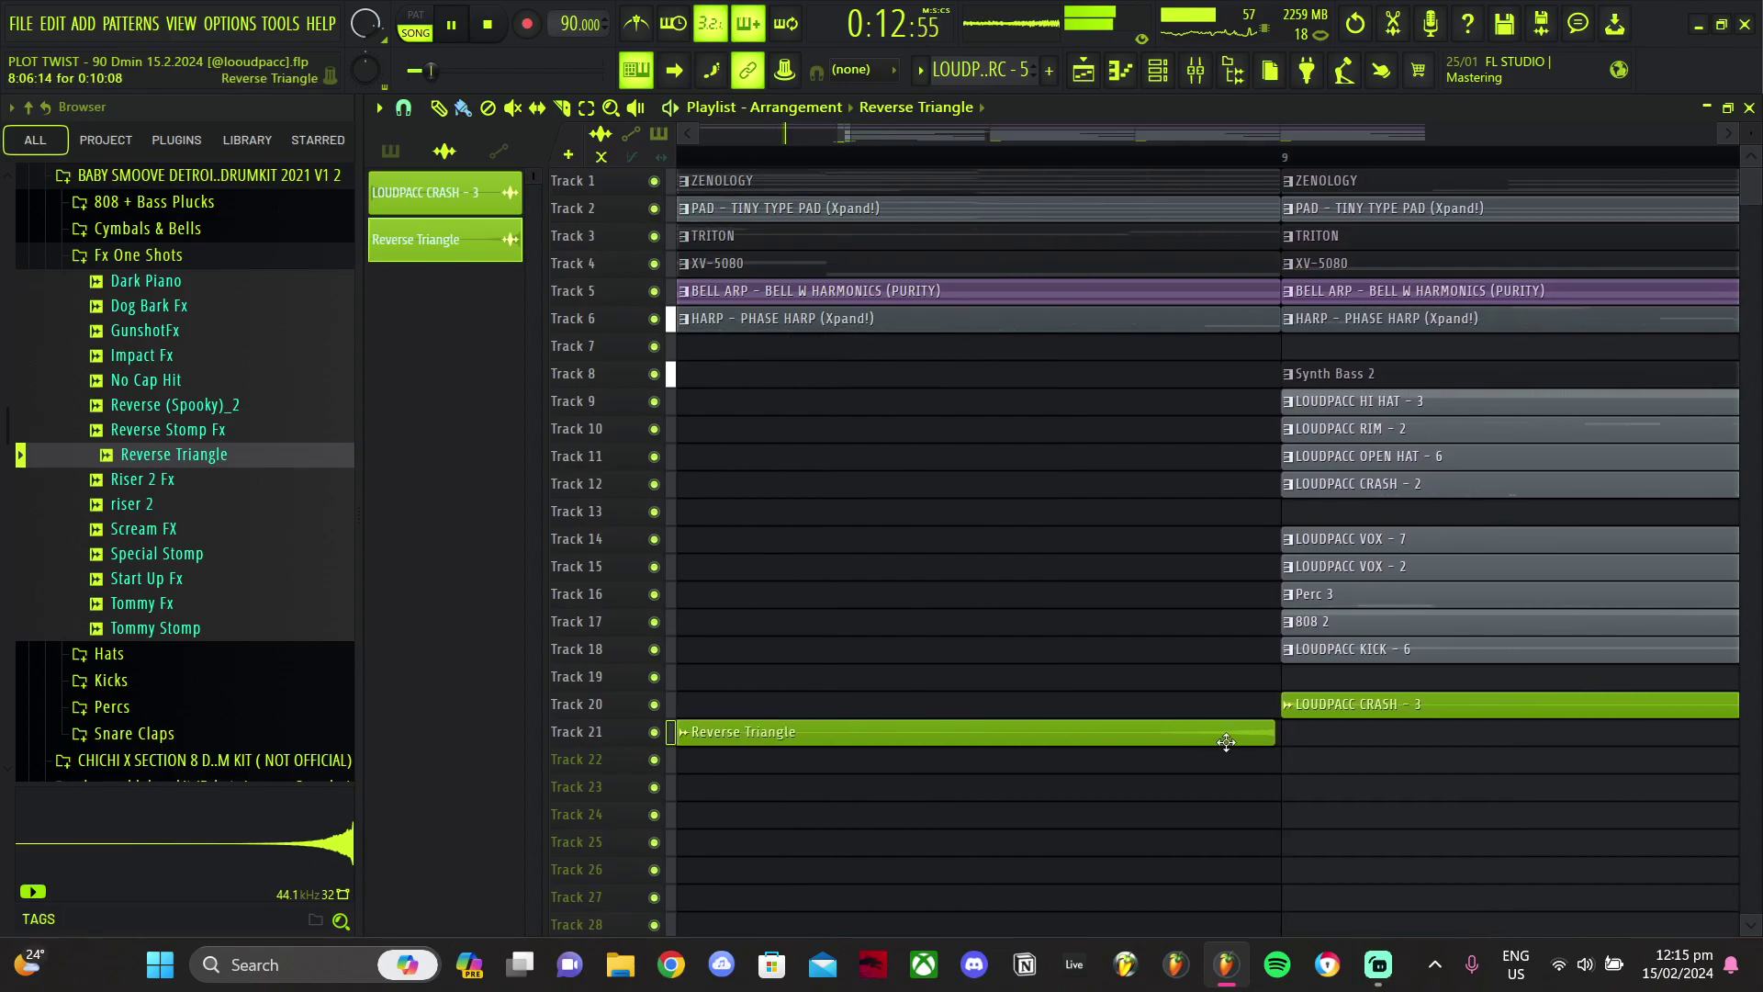
{"action": "double_click", "coordinate": [1245, 742]}
{"action": "key", "text": "Escape"}
Step: Listen to the intro and the transition into bar 9 while checking the clip layout across the arrangement
{"action": "scroll", "coordinate": [1332, 776], "scroll_direction": "down", "scroll_amount": 6}
{"action": "scroll", "coordinate": [1286, 754], "scroll_direction": "down", "scroll_amount": 3}
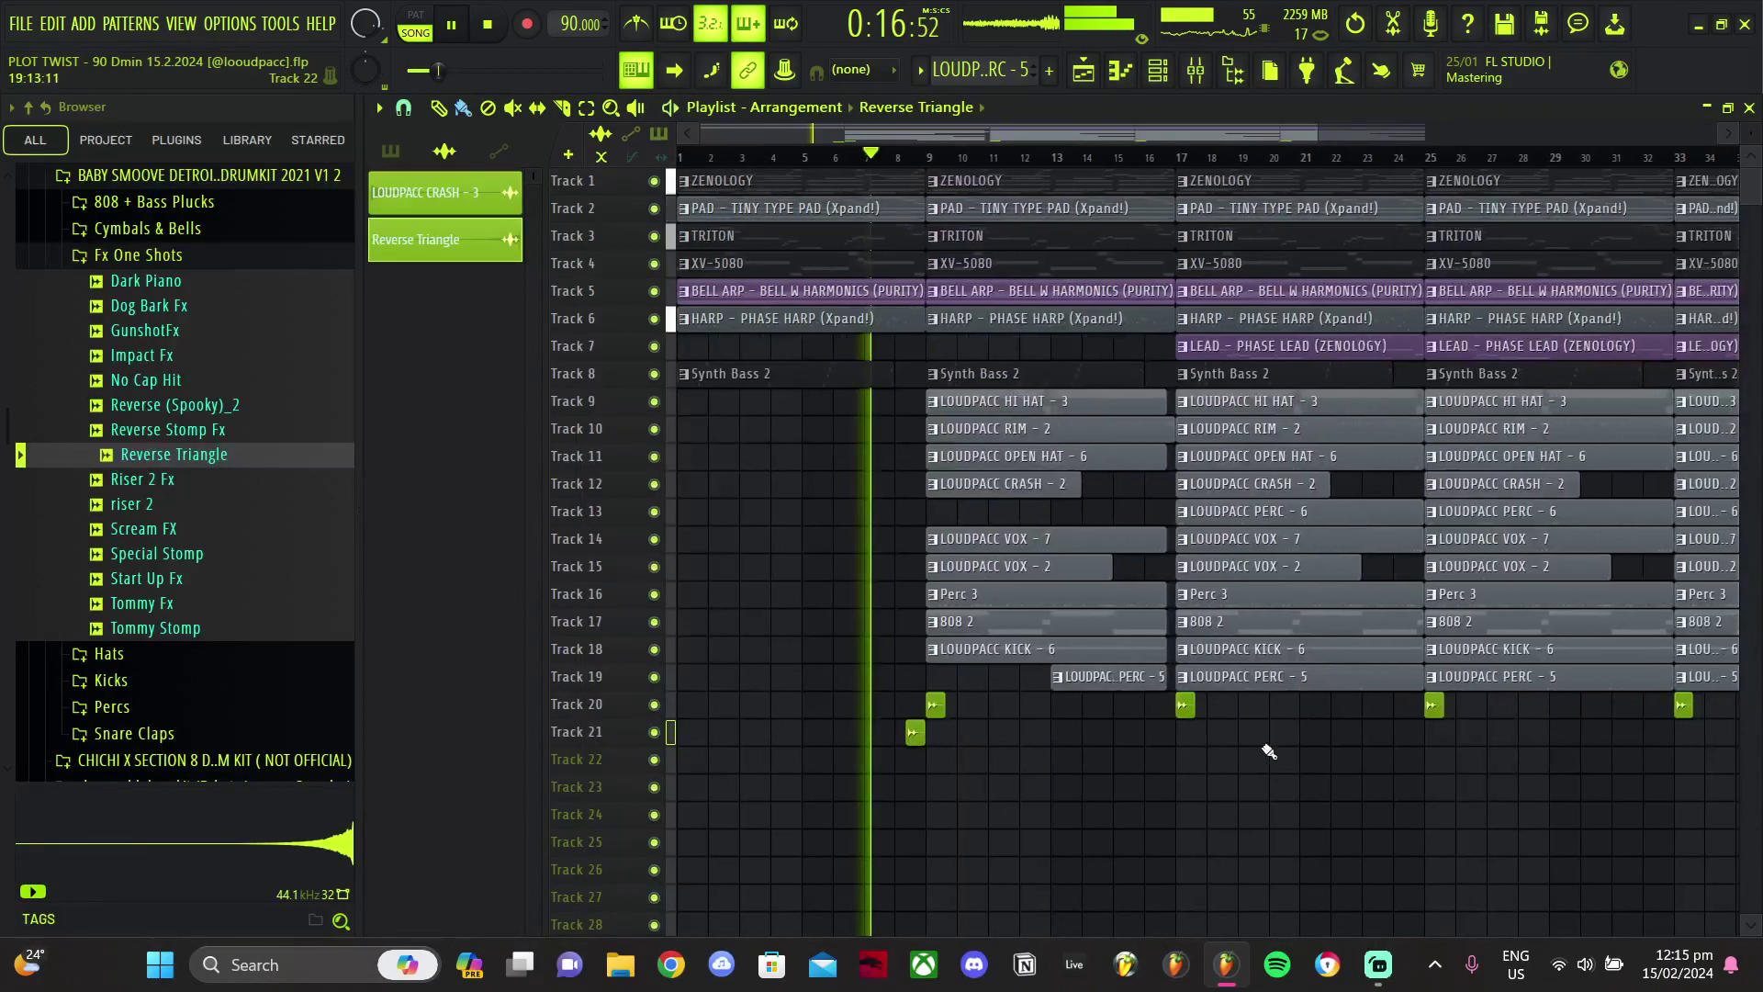
{"action": "scroll", "coordinate": [783, 671], "scroll_direction": "up", "scroll_amount": 4}
{"action": "scroll", "coordinate": [771, 626], "scroll_direction": "down", "scroll_amount": 3}
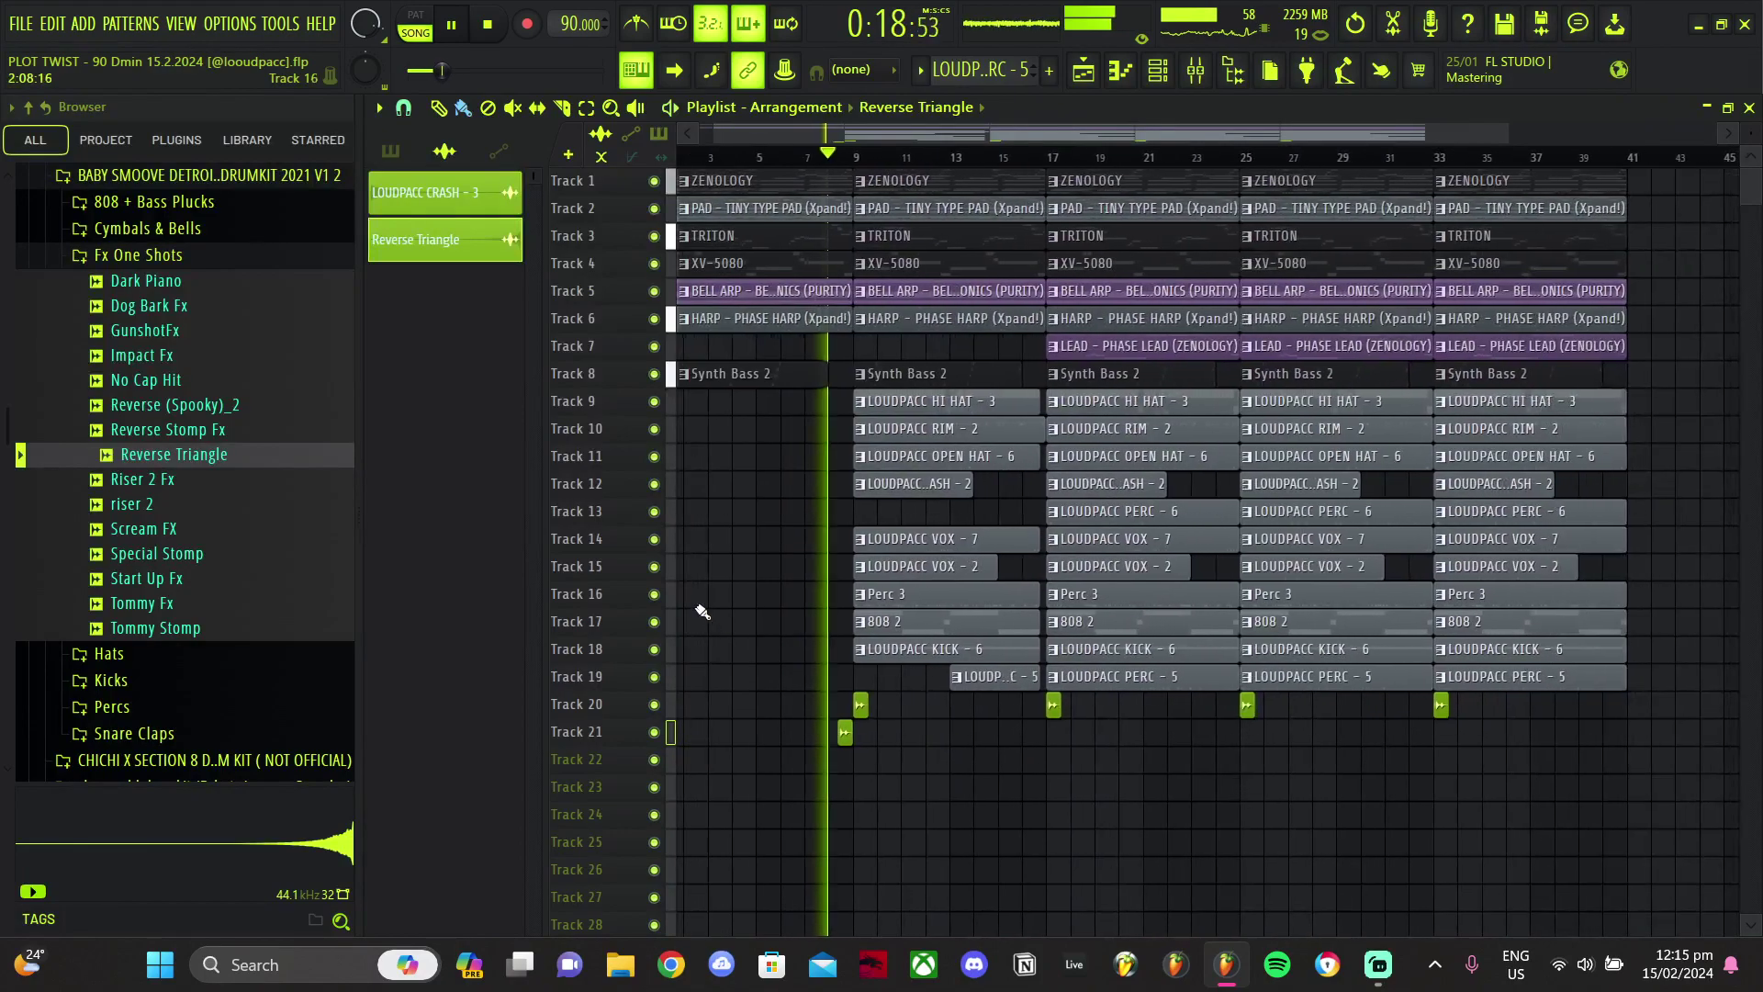
{"action": "scroll", "coordinate": [712, 606], "scroll_direction": "up", "scroll_amount": 3}
{"action": "scroll", "coordinate": [795, 589], "scroll_direction": "up", "scroll_amount": 1}
{"action": "scroll", "coordinate": [801, 594], "scroll_direction": "up", "scroll_amount": 1}
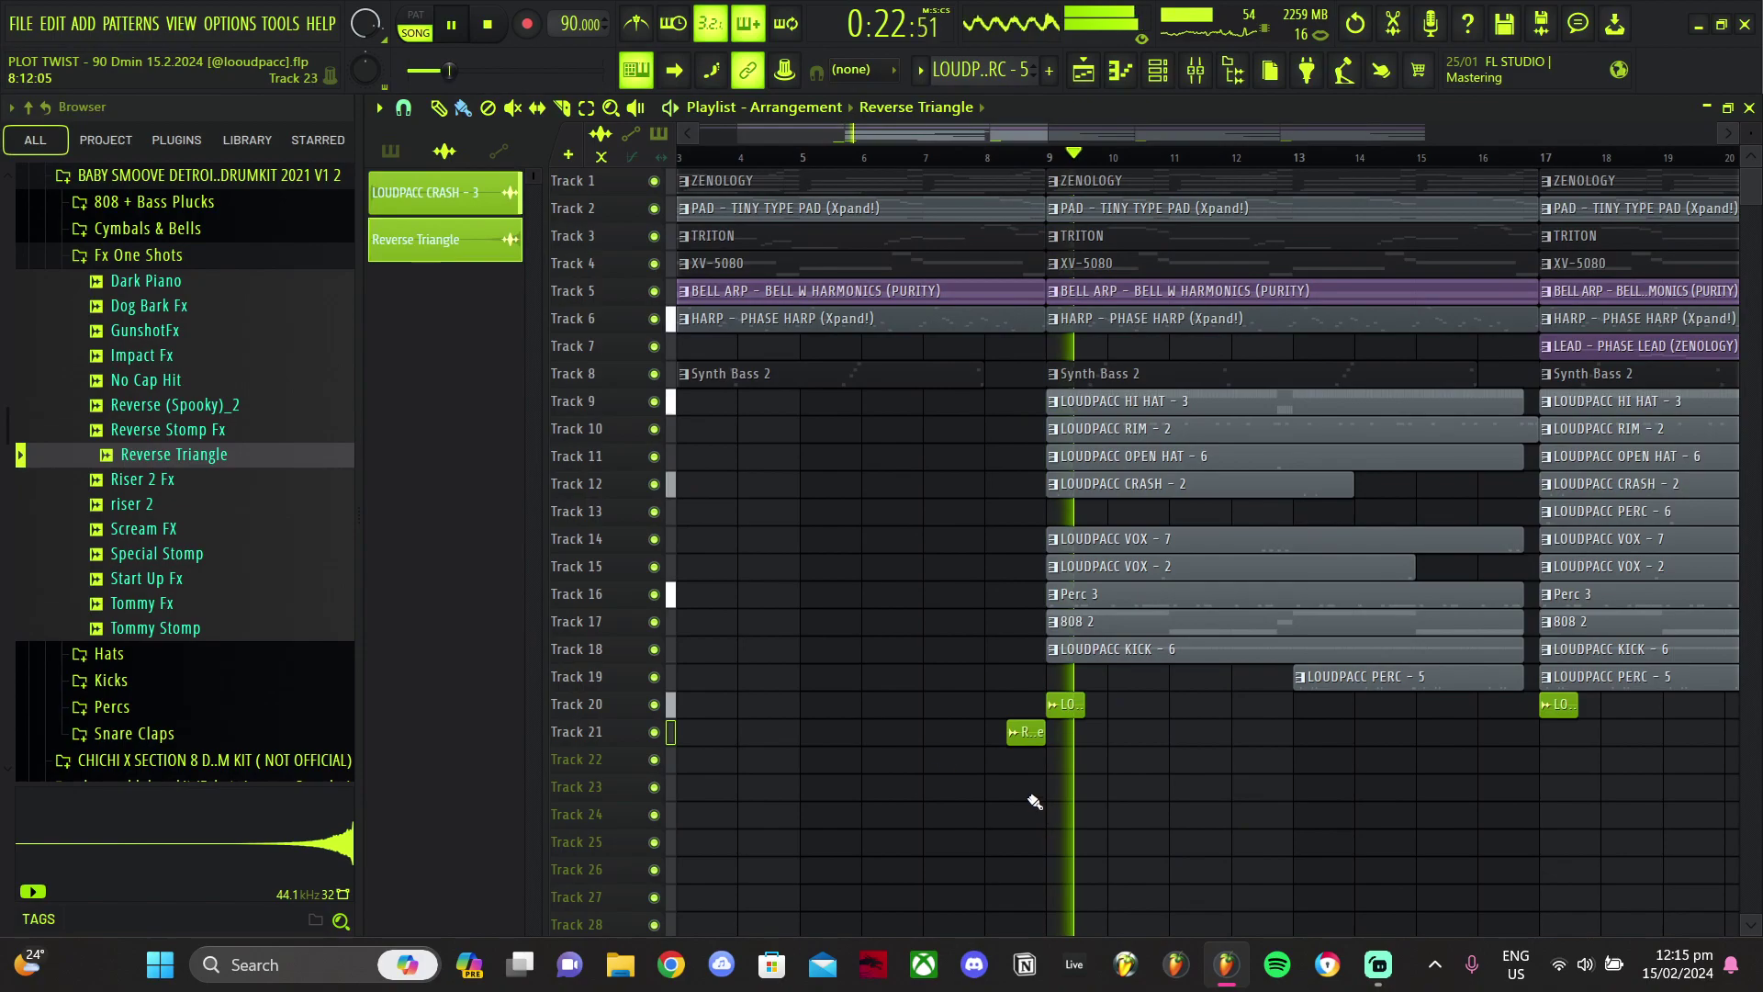
{"action": "scroll", "coordinate": [735, 630], "scroll_direction": "down", "scroll_amount": 3}
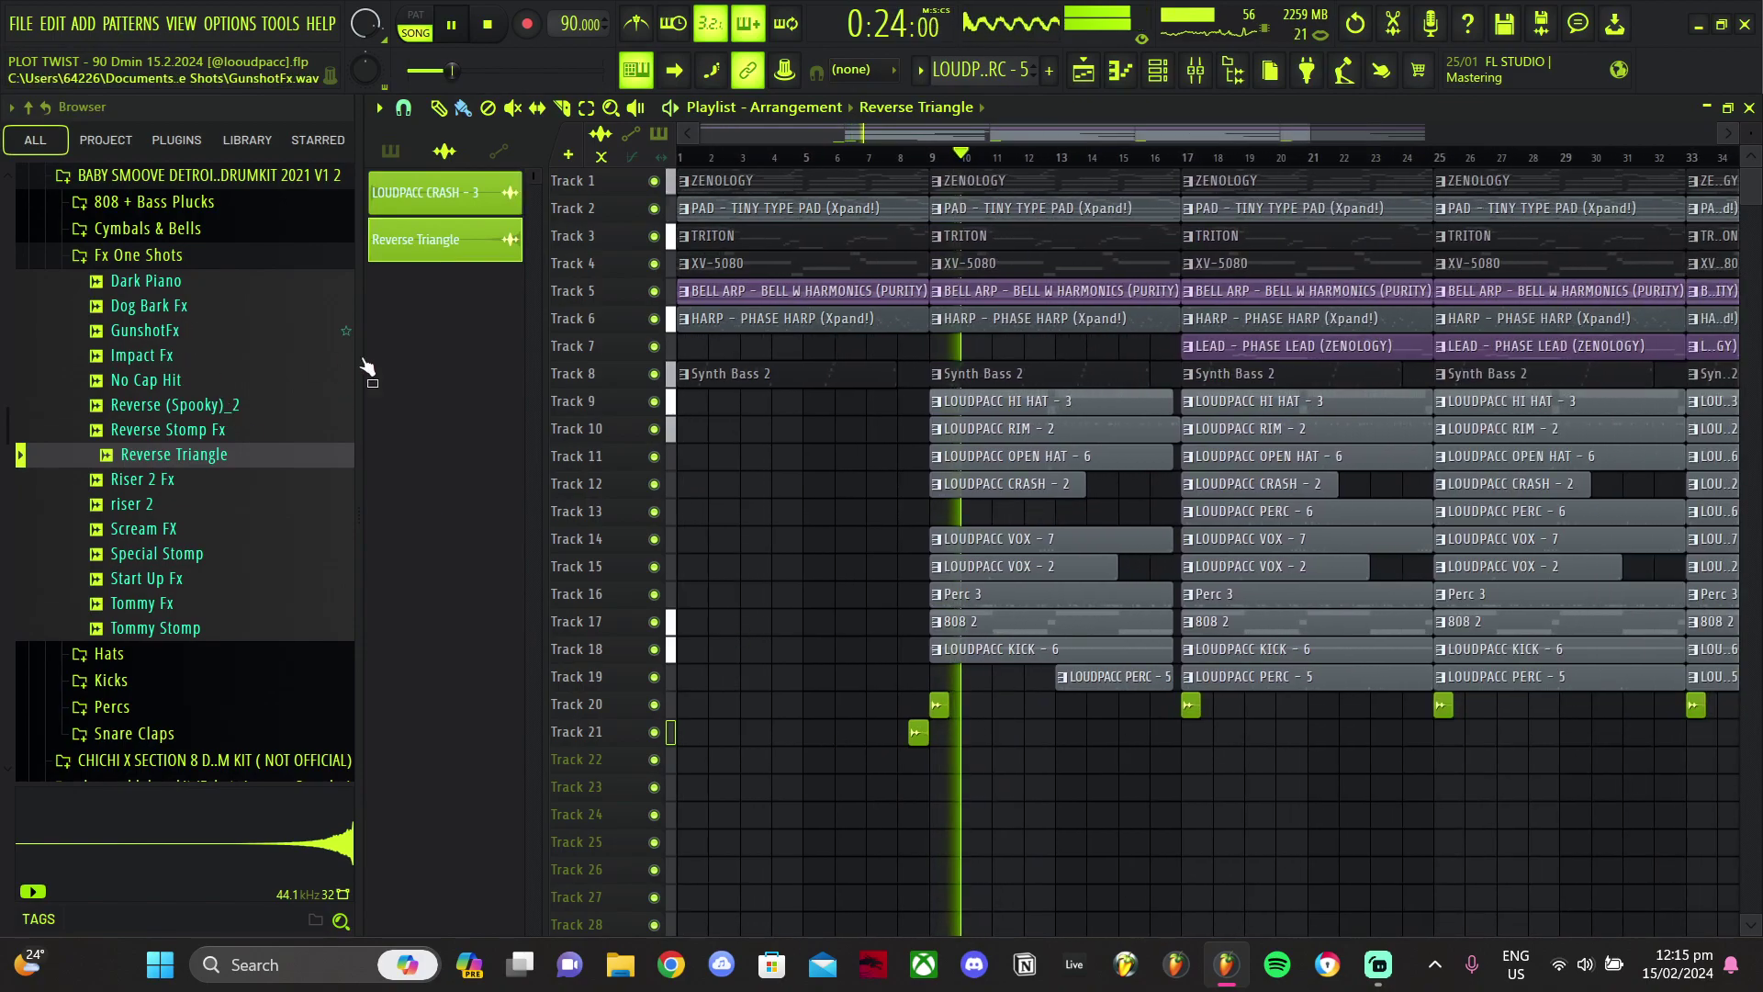
Step: Add the LOUDPACC CAN YOU SMELL THAT tag from THE LOUDESTPACC SOUNDS to Track 22 at bar 7
{"action": "left_click", "coordinate": [212, 262]}
{"action": "scroll", "coordinate": [195, 379], "scroll_direction": "down", "scroll_amount": 7}
{"action": "scroll", "coordinate": [187, 378], "scroll_direction": "up", "scroll_amount": 2}
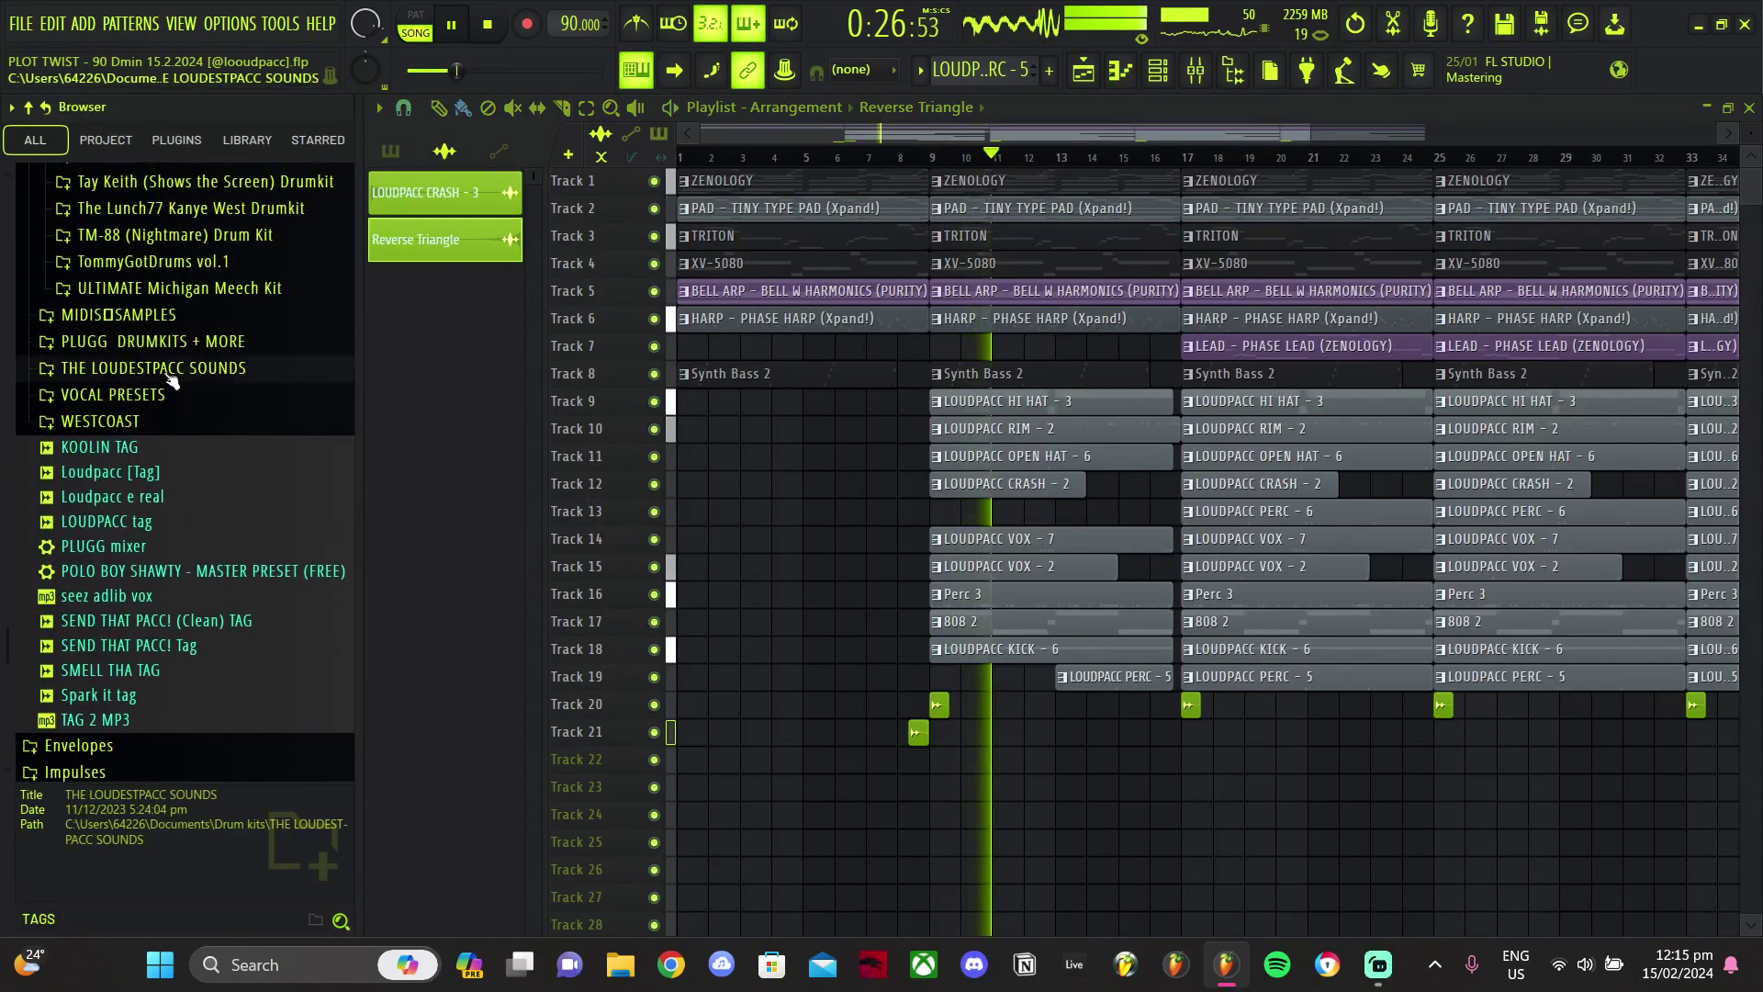
{"action": "left_click", "coordinate": [156, 355]}
{"action": "left_click", "coordinate": [107, 282]}
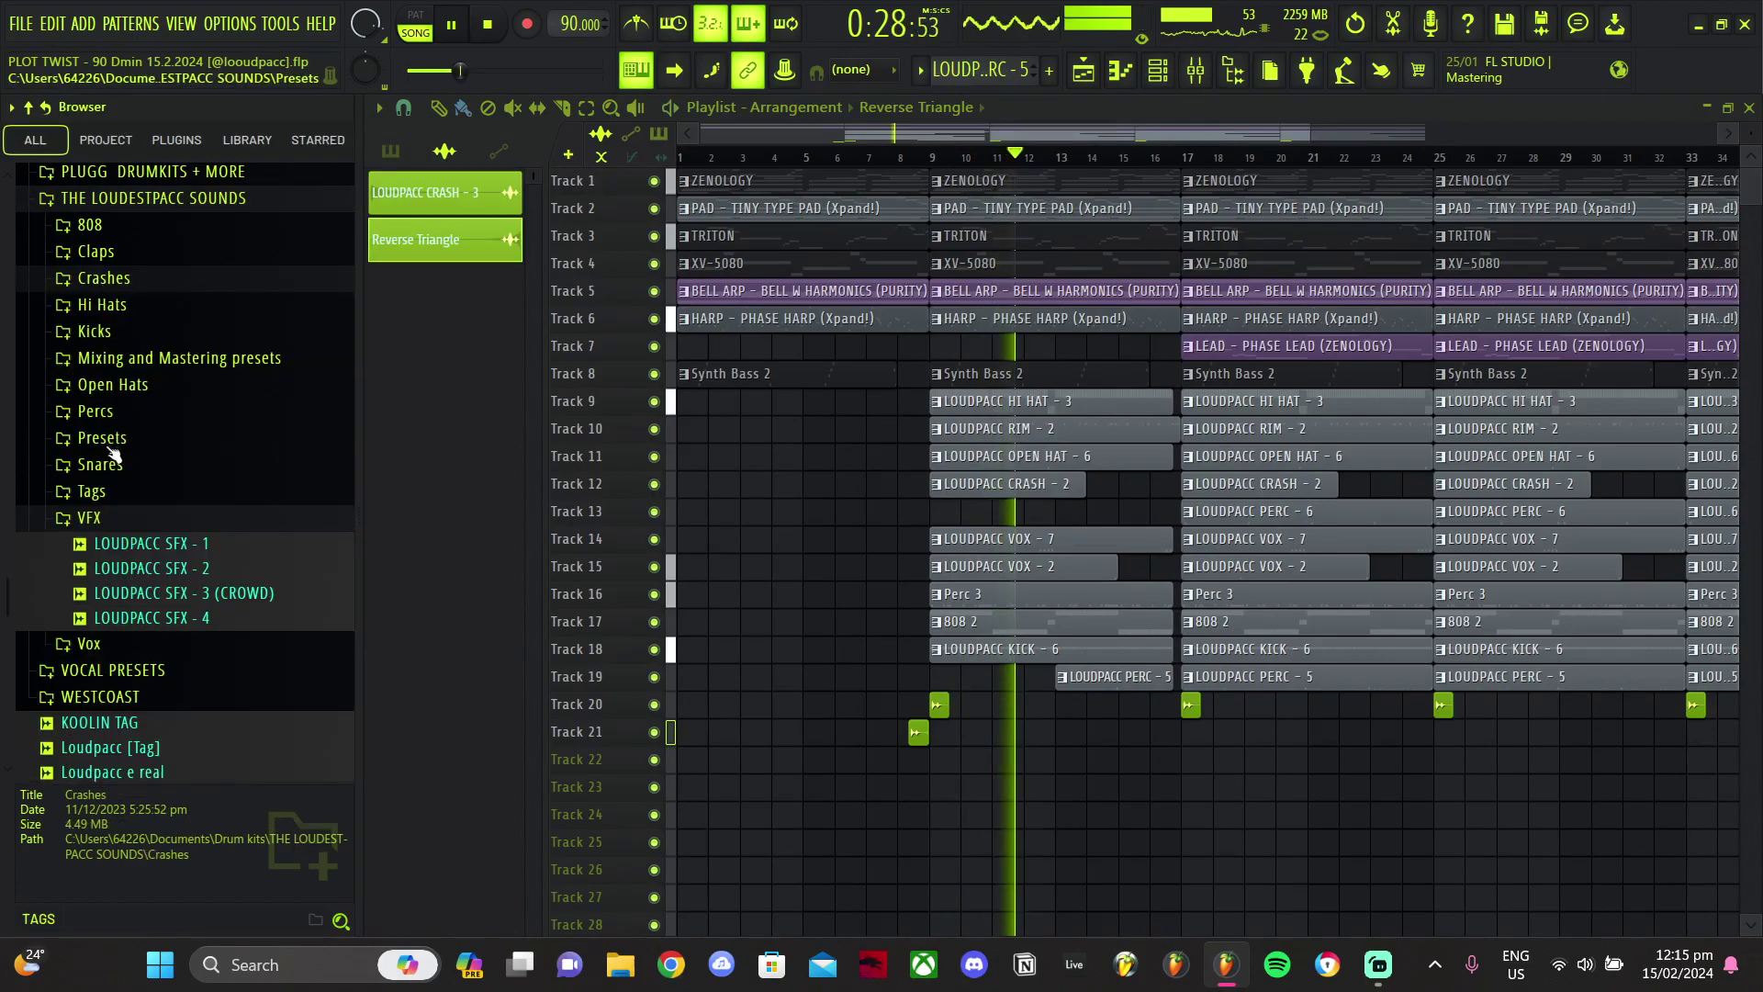
{"action": "left_click", "coordinate": [92, 490]}
{"action": "left_click_drag", "start_coordinate": [122, 521], "coordinate": [873, 760]}
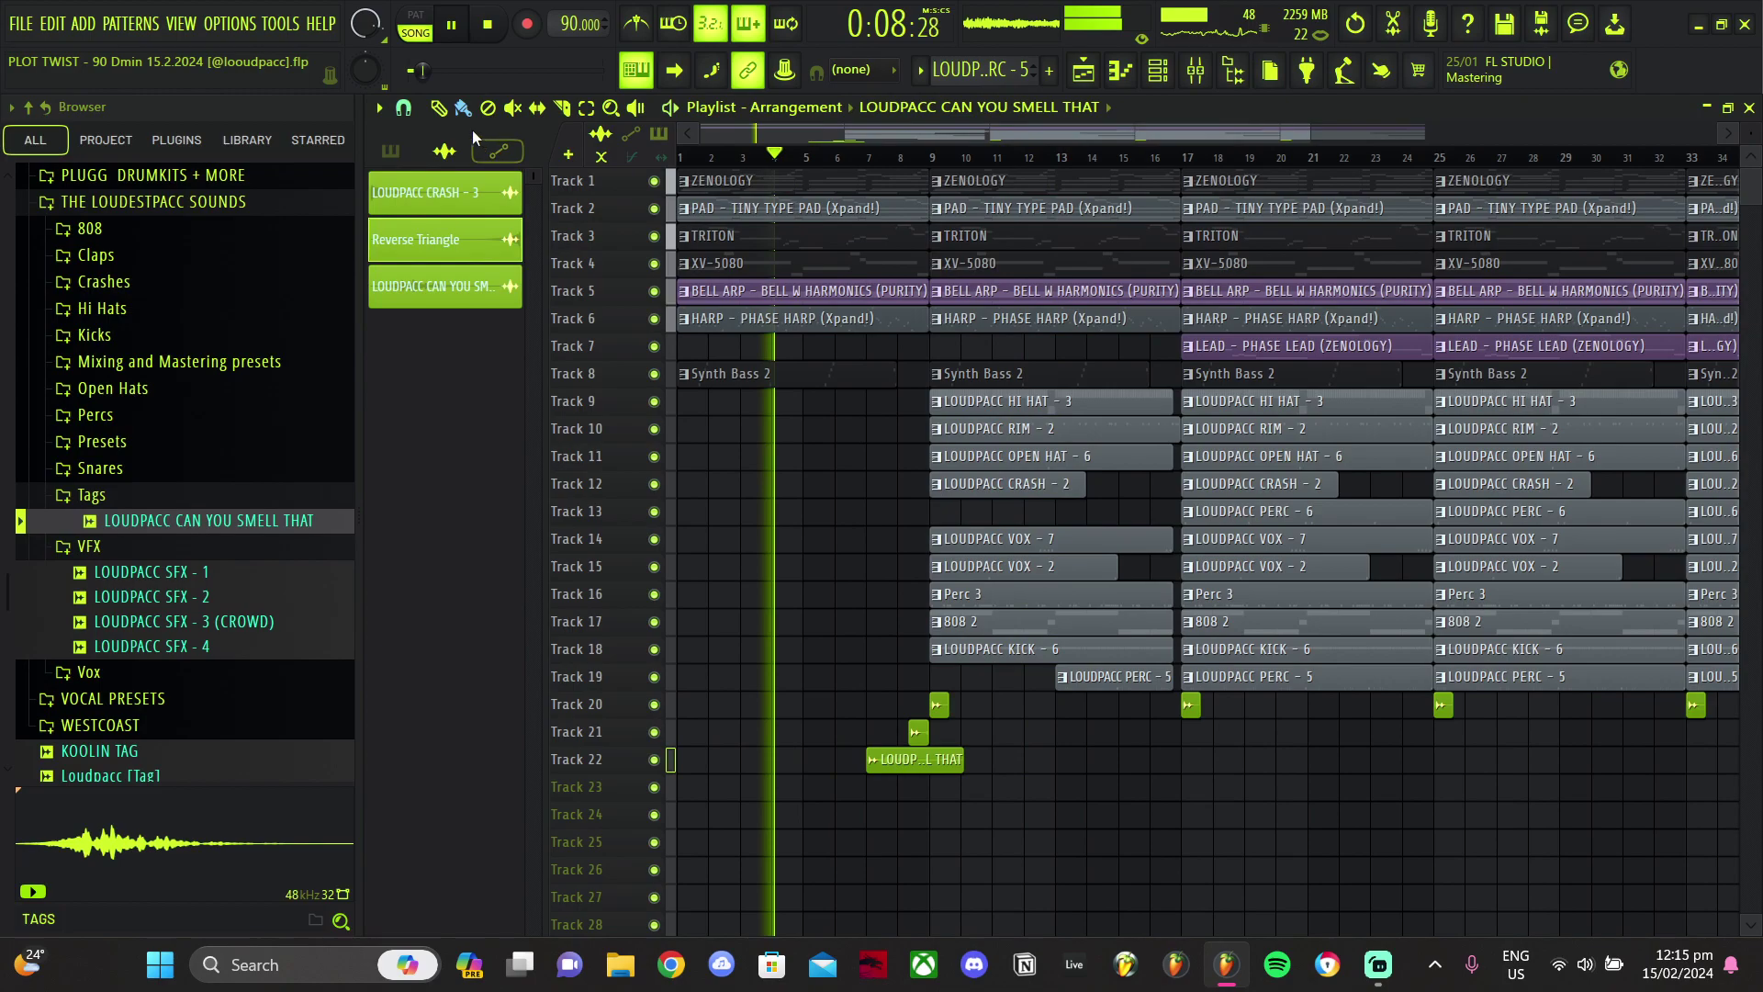
Step: Change the playlist snap and shift the LOUDPACC CAN YOU SMELL THAT clip on Track 22 to start at 7:10:06
{"action": "left_click", "coordinate": [403, 108]}
{"action": "left_click", "coordinate": [419, 350]}
{"action": "scroll", "coordinate": [891, 732], "scroll_direction": "up", "scroll_amount": 5}
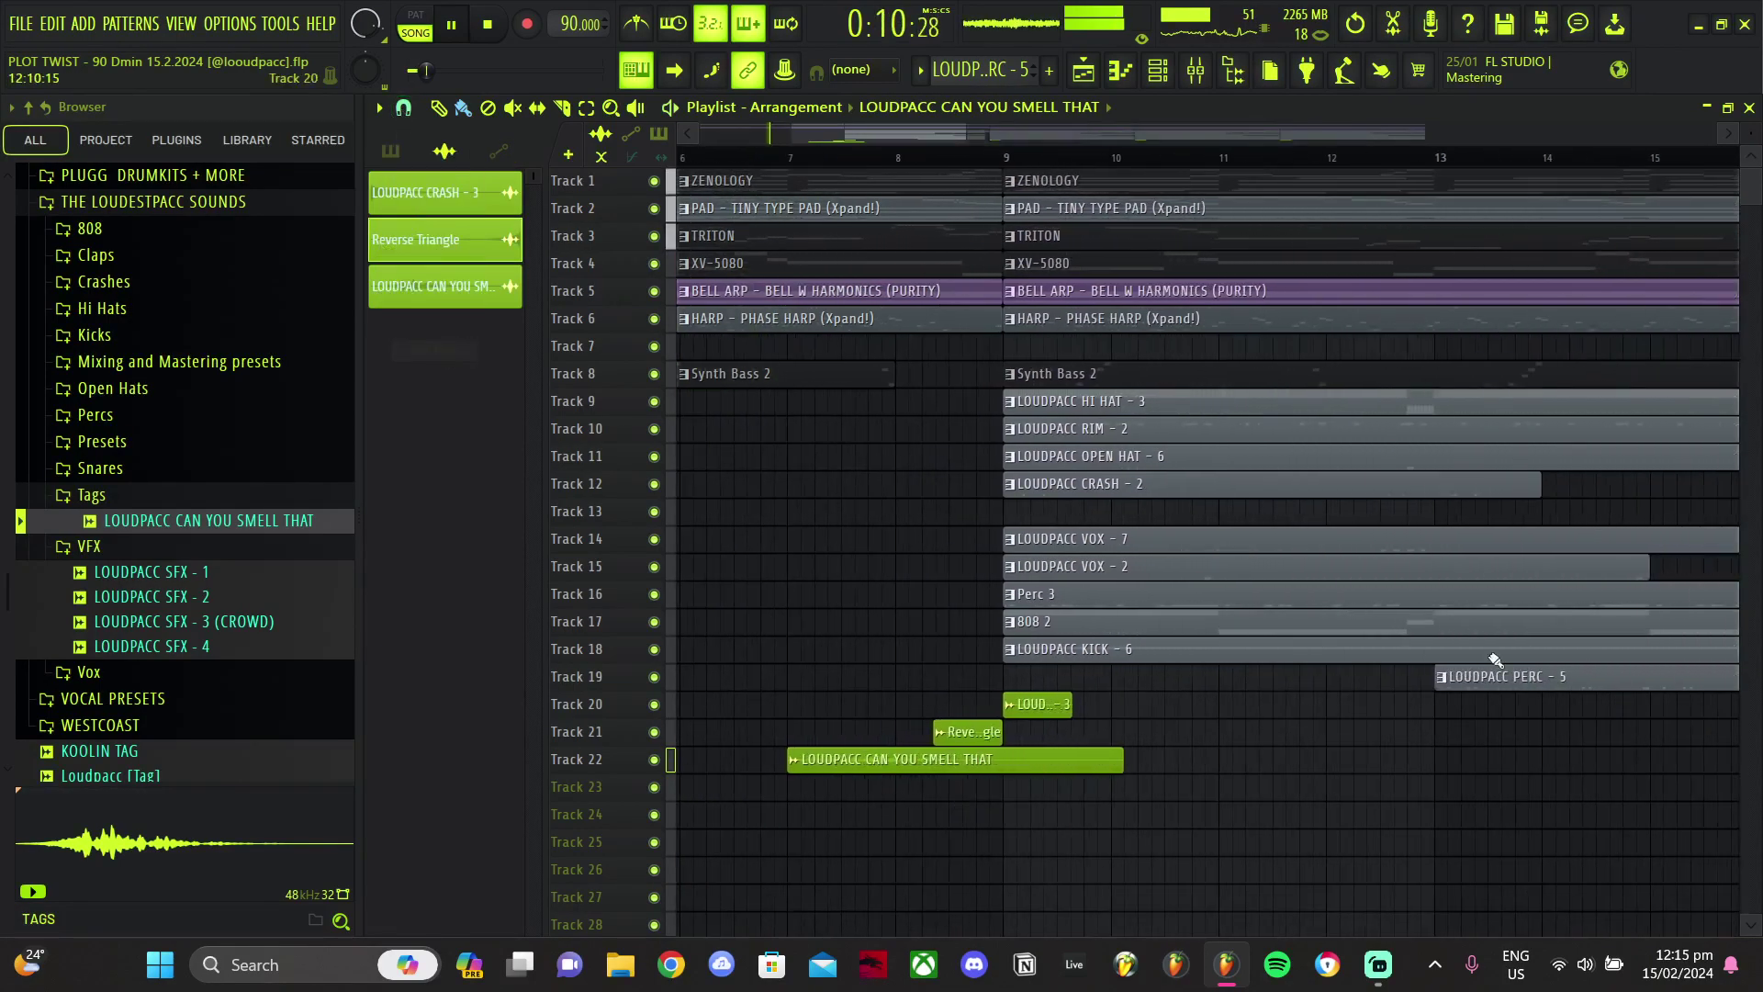
{"action": "scroll", "coordinate": [1240, 468], "scroll_direction": "up", "scroll_amount": 2}
{"action": "scroll", "coordinate": [1240, 468], "scroll_direction": "down", "scroll_amount": 5}
{"action": "scroll", "coordinate": [1001, 808], "scroll_direction": "up", "scroll_amount": 3}
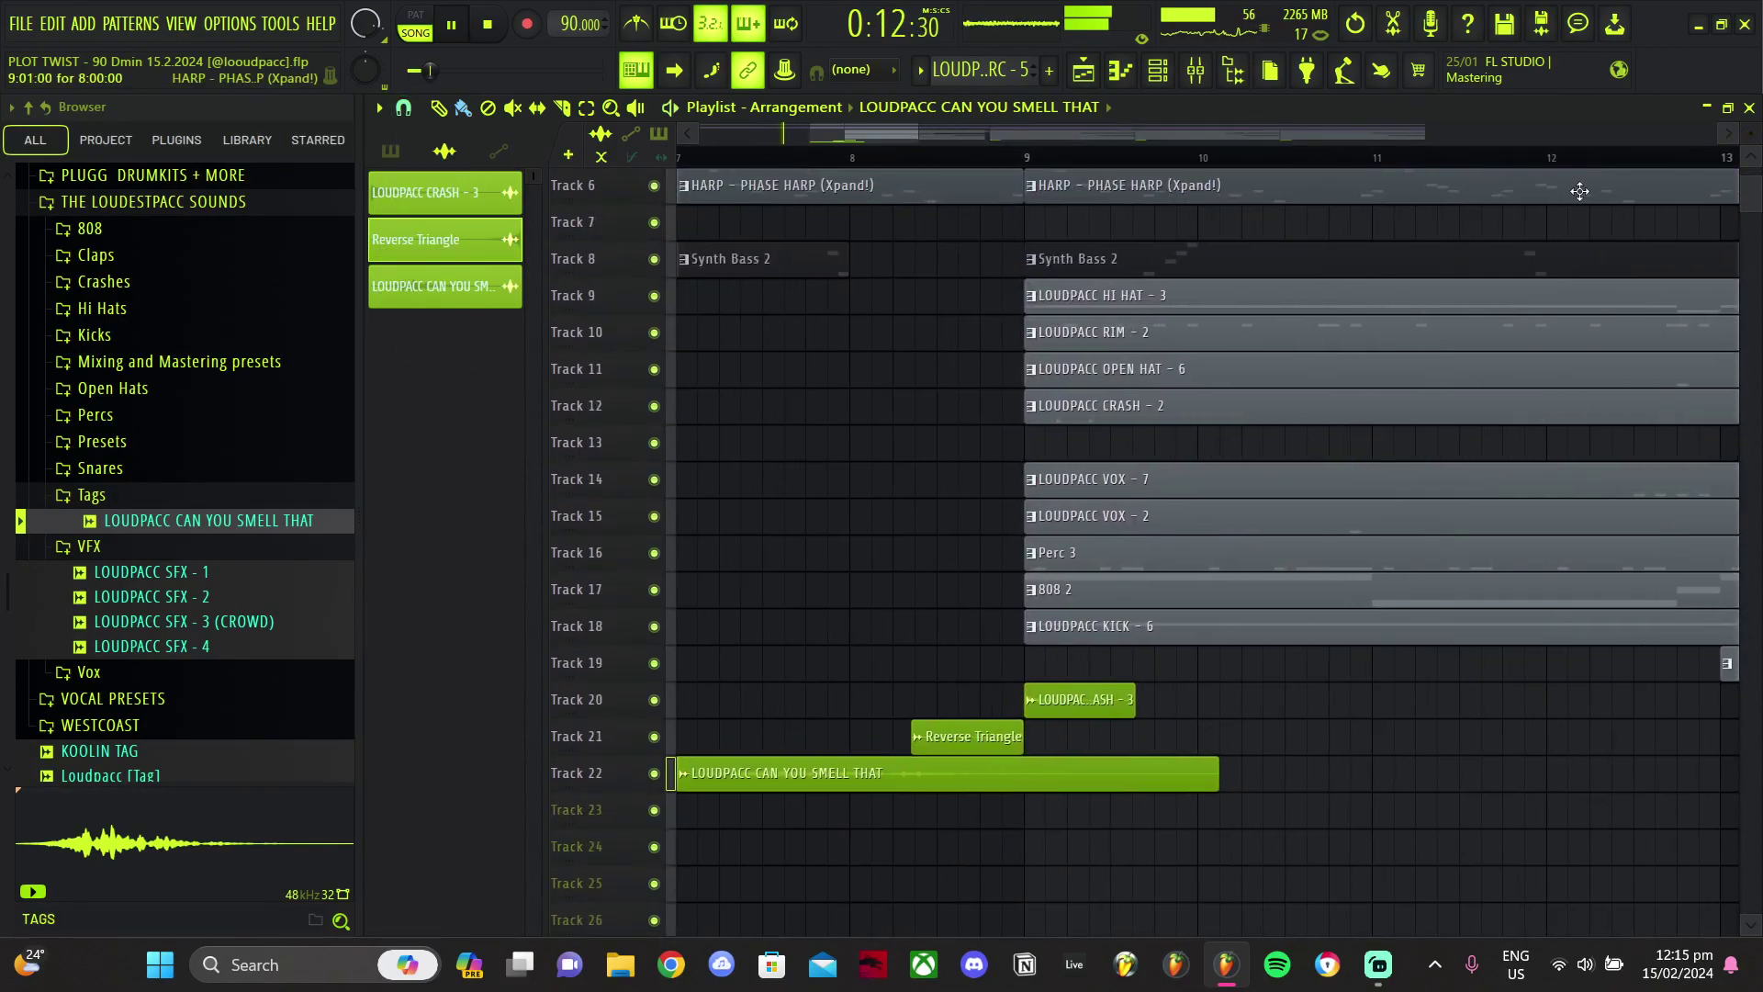
{"action": "scroll", "coordinate": [1153, 472], "scroll_direction": "up", "scroll_amount": 4}
{"action": "left_click_drag", "start_coordinate": [825, 709], "coordinate": [939, 702]}
{"action": "scroll", "coordinate": [898, 711], "scroll_direction": "up", "scroll_amount": 2}
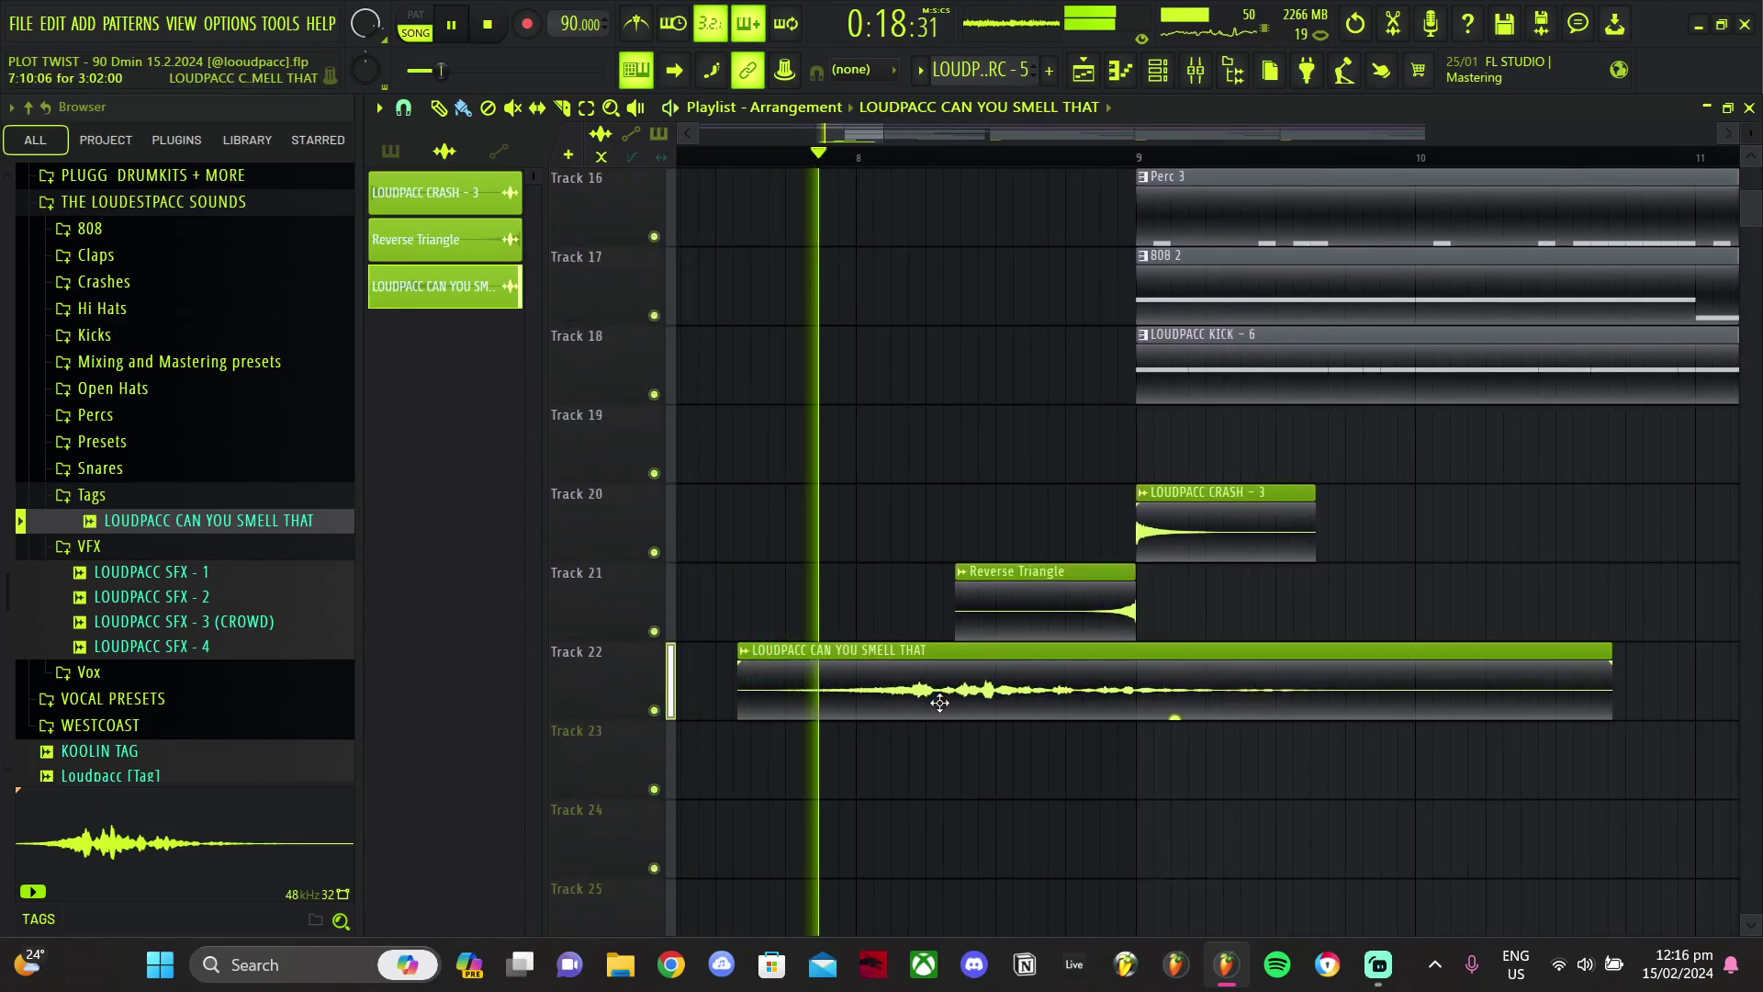
Step: Shift the Track 22 tag clip later to start at about 7:15:00 and replay the lead-in to bar 9
{"action": "scroll", "coordinate": [932, 714], "scroll_direction": "up", "scroll_amount": 3}
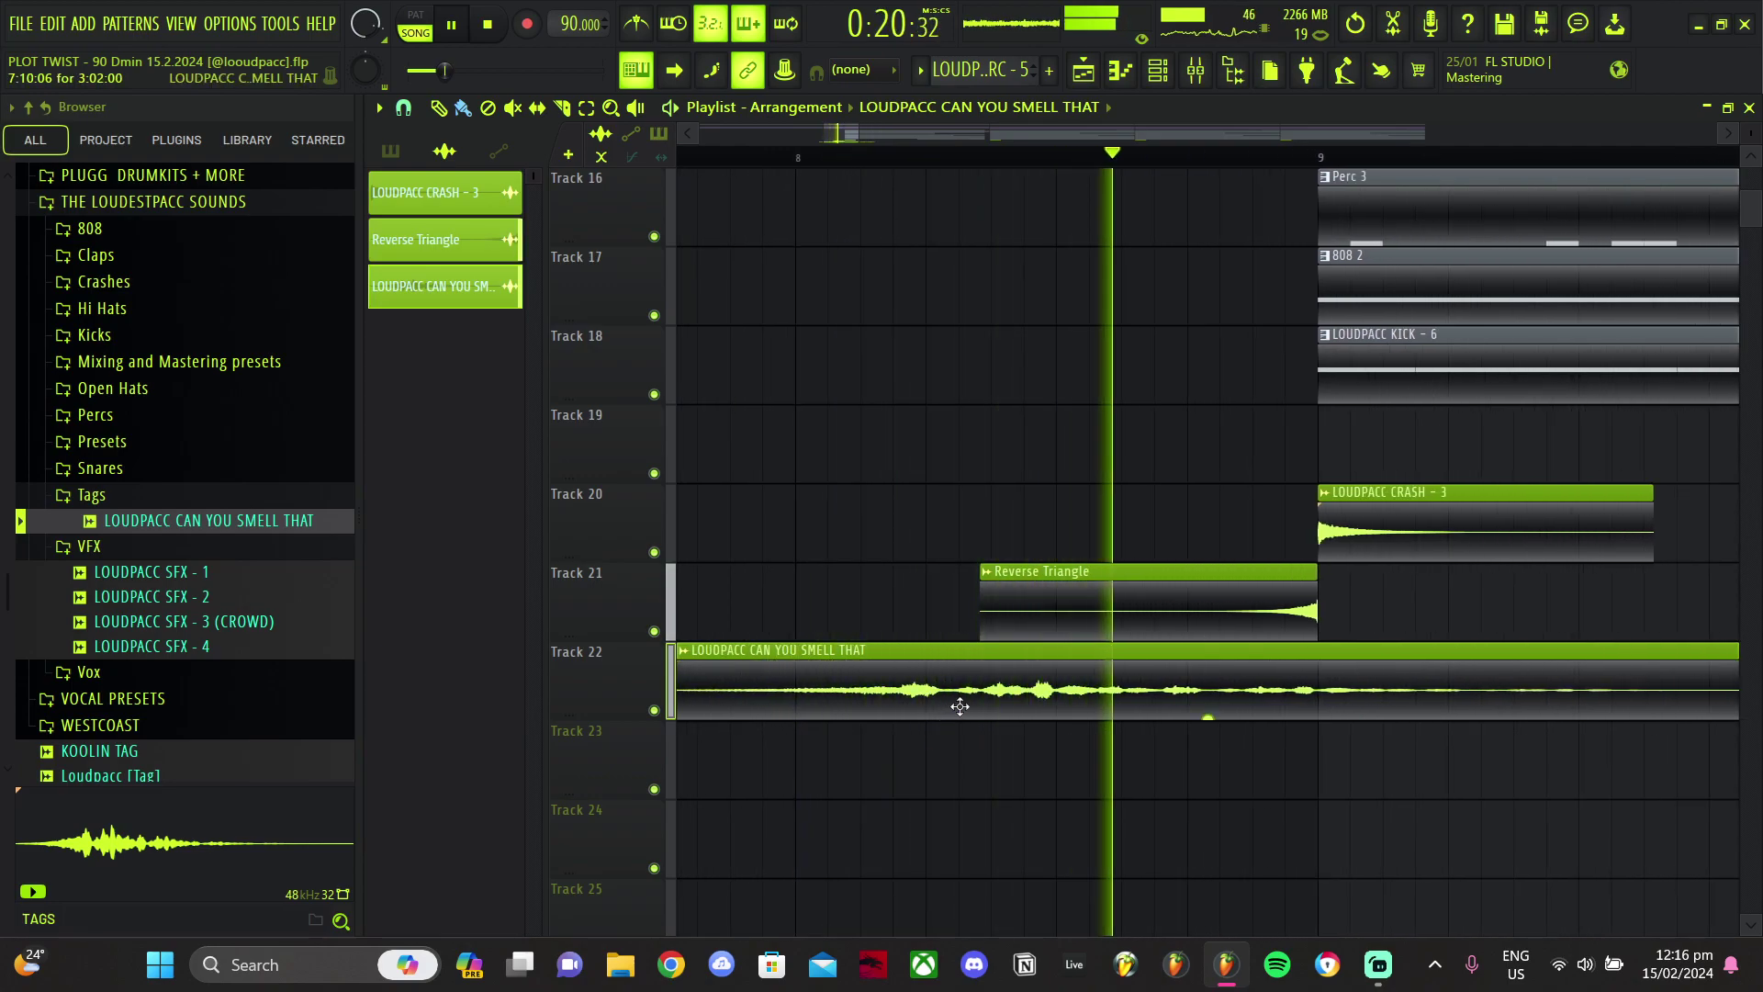
{"action": "key", "text": "space"}
{"action": "left_click_drag", "start_coordinate": [964, 701], "coordinate": [1117, 695]}
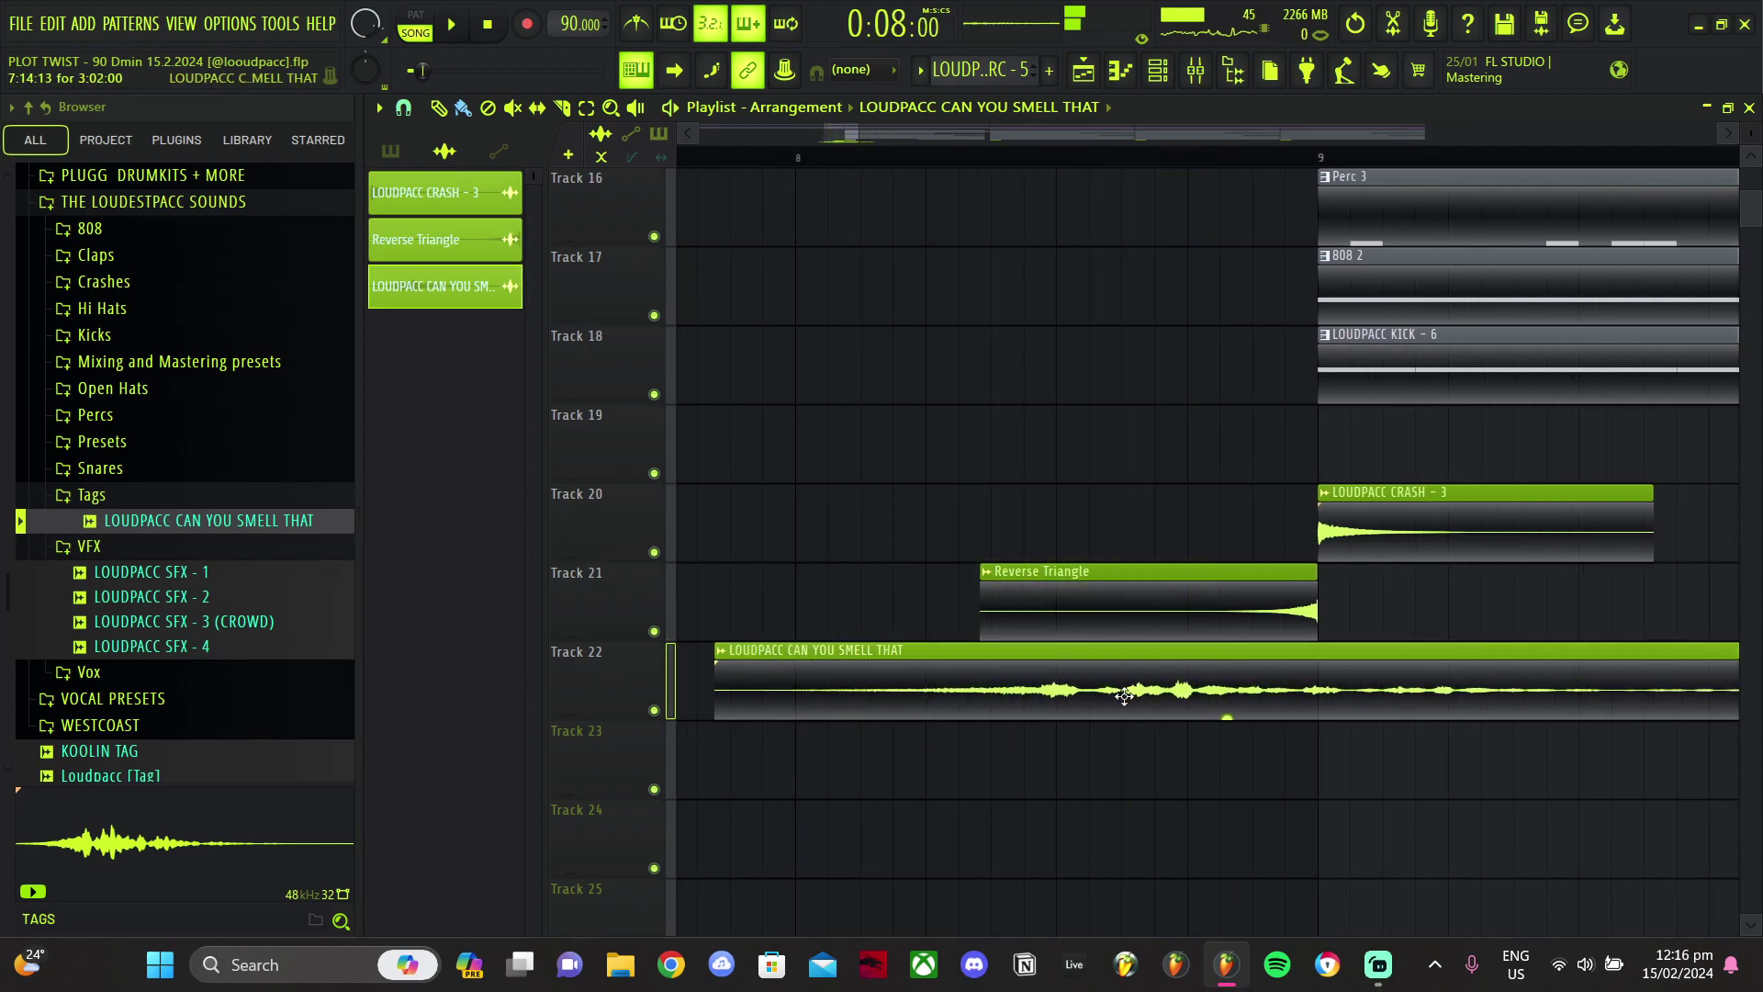
{"action": "key", "text": "space"}
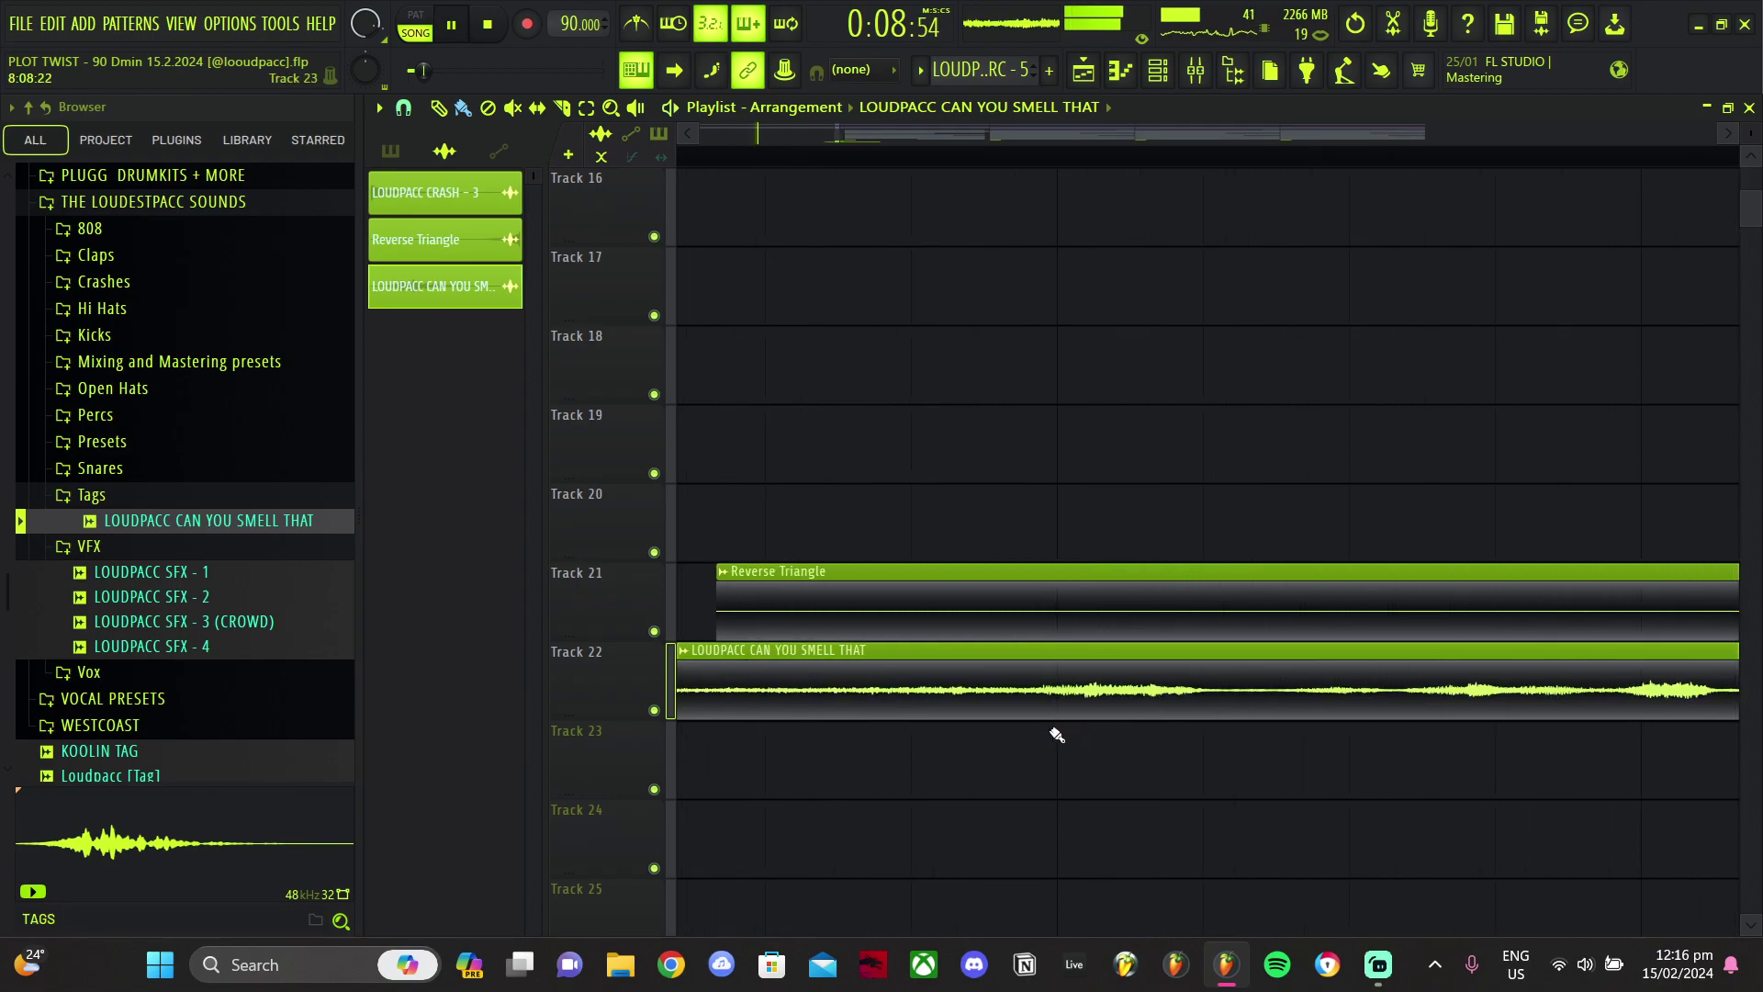
{"action": "scroll", "coordinate": [1092, 702], "scroll_direction": "down", "scroll_amount": 4}
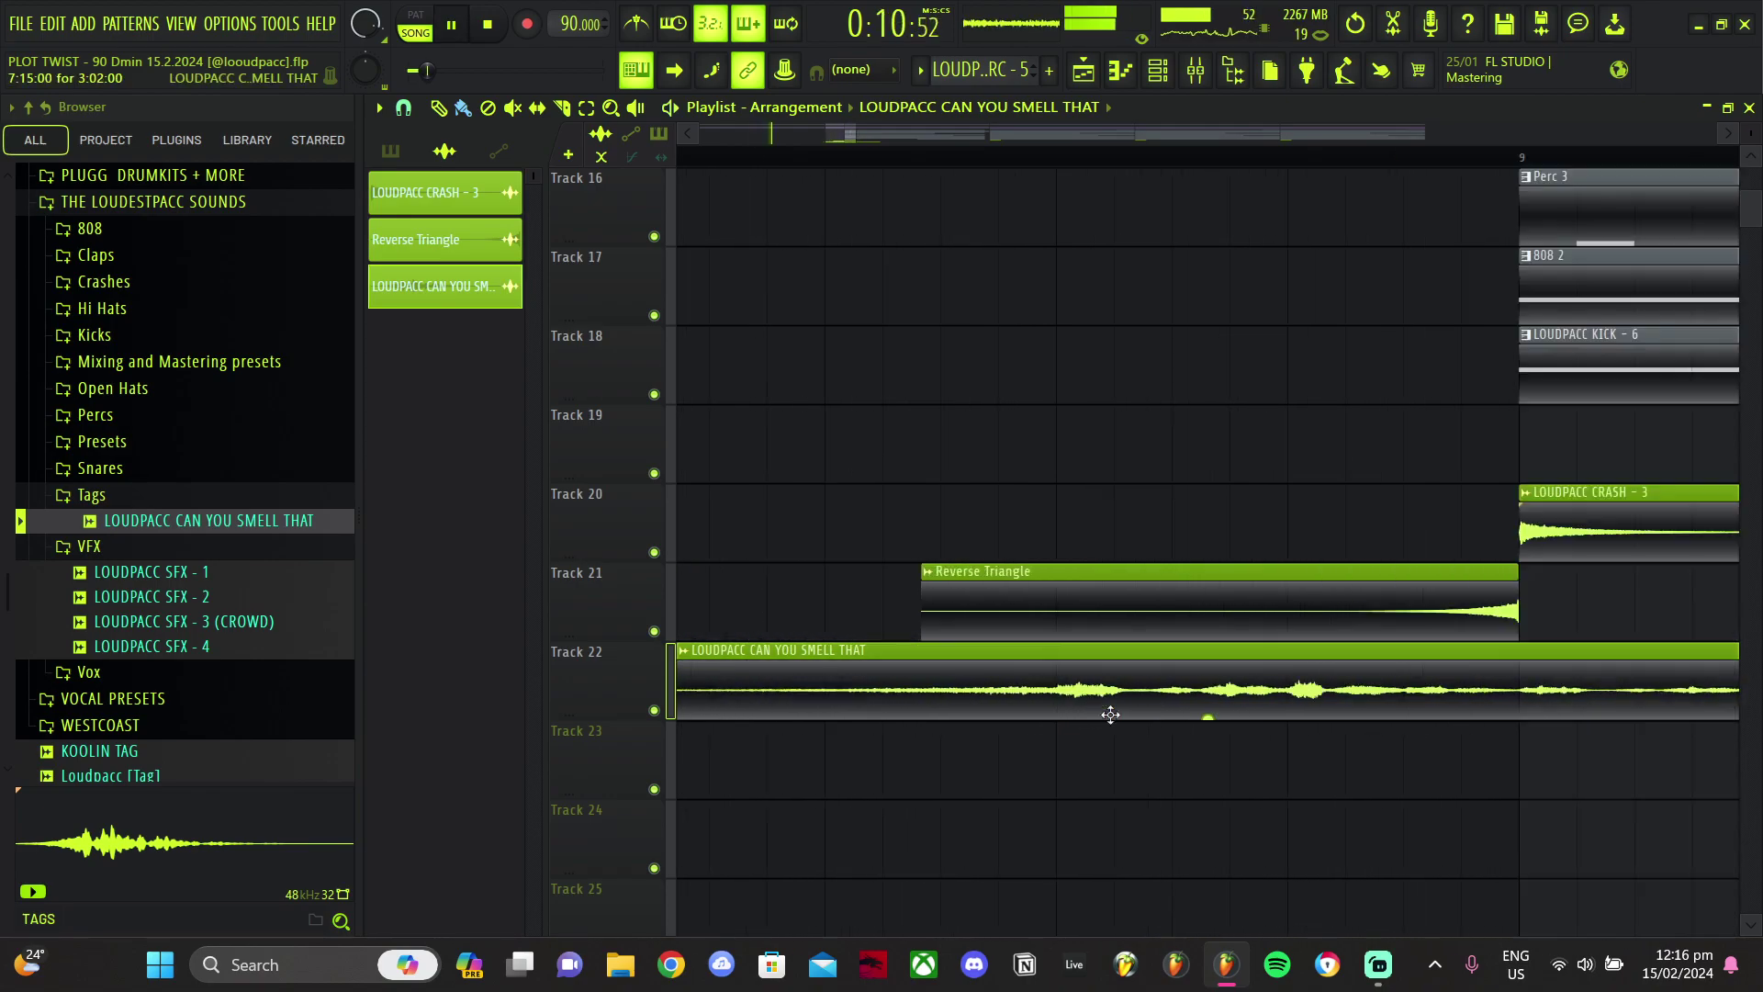